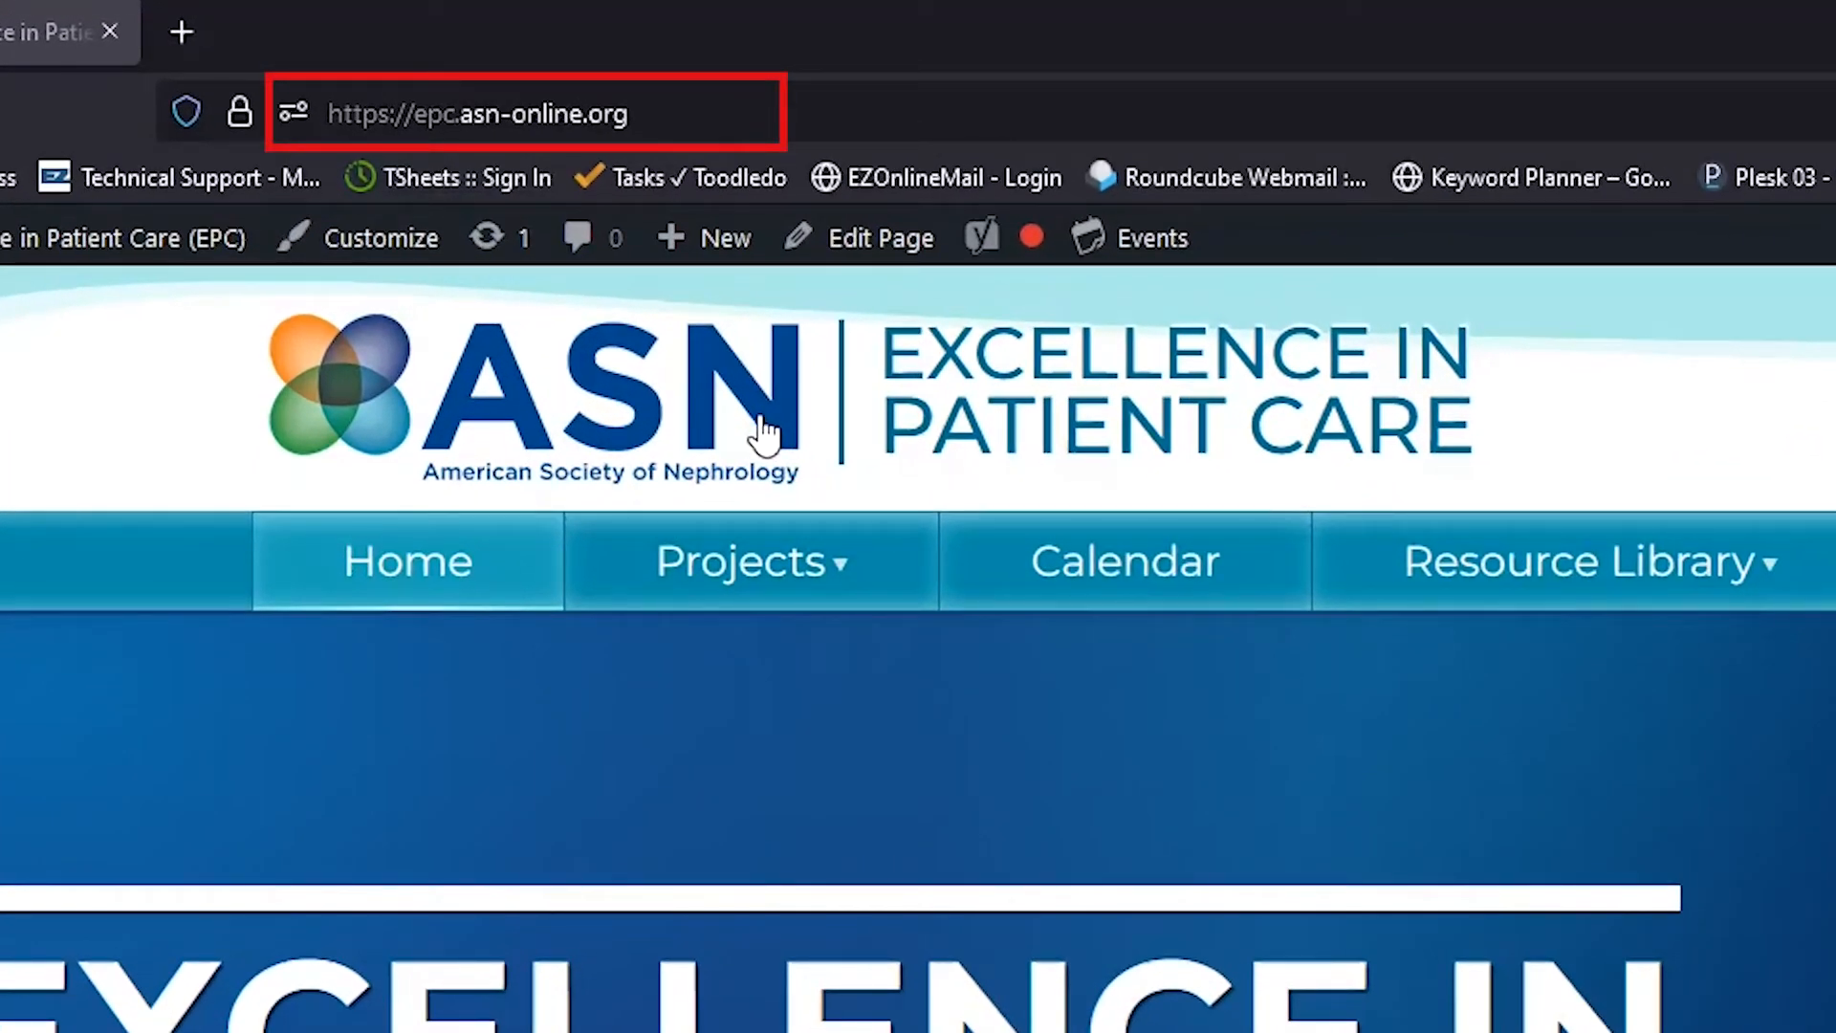
Step: Load the site's /login page from the address bar, then go back to the home page
left_click(721, 115)
type("/login")
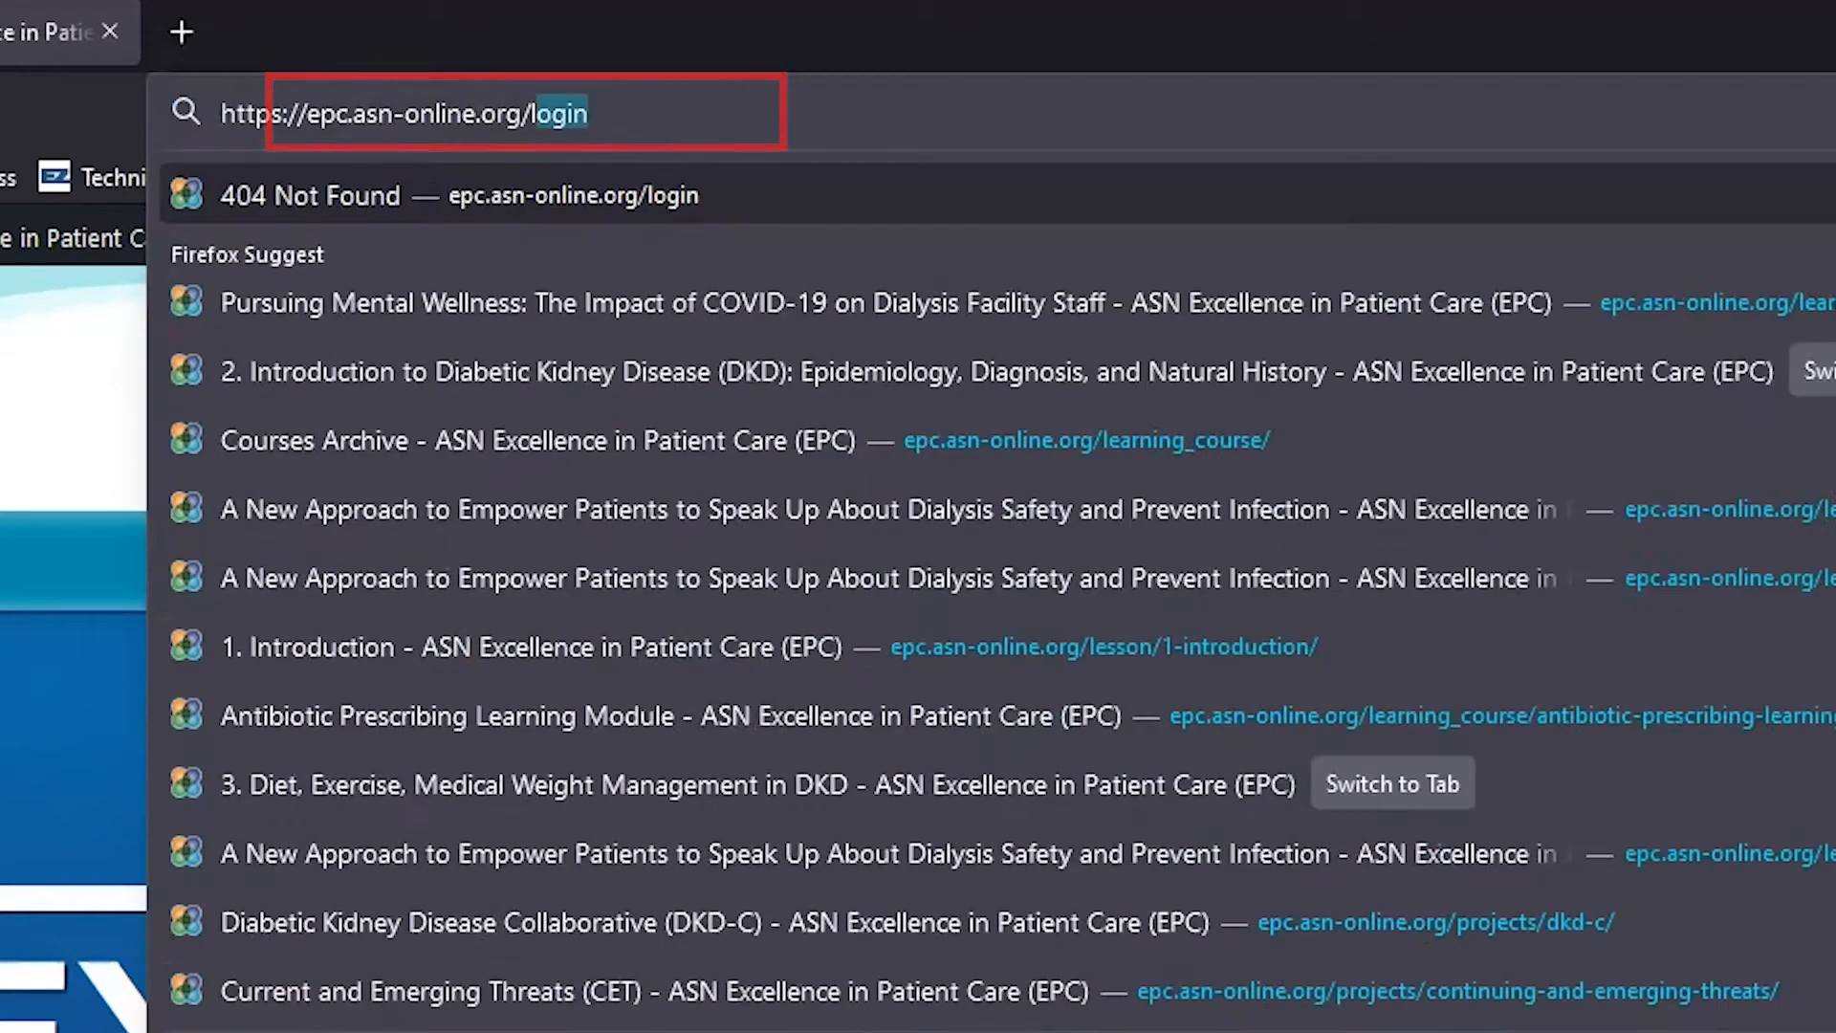
key("Return")
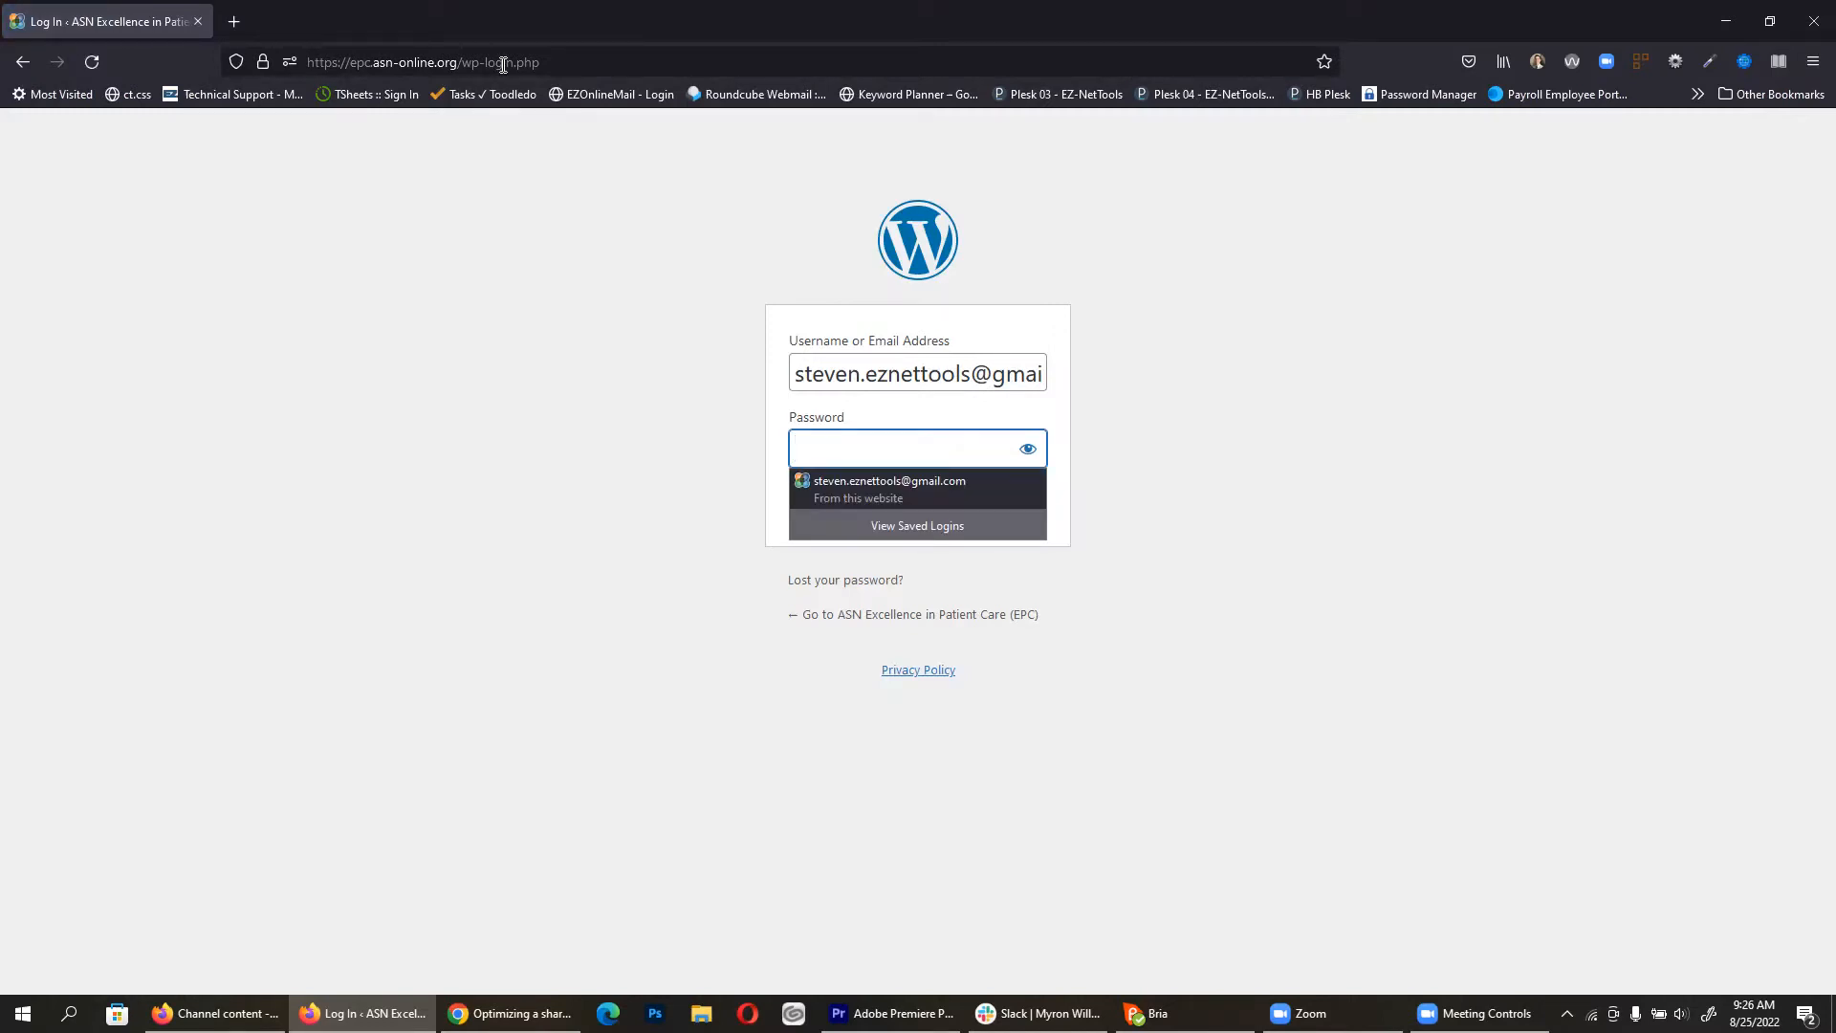
left_click(22, 62)
Step: Log in to the EPC site and view the live home page from the admin bar
mouse_move(148, 132)
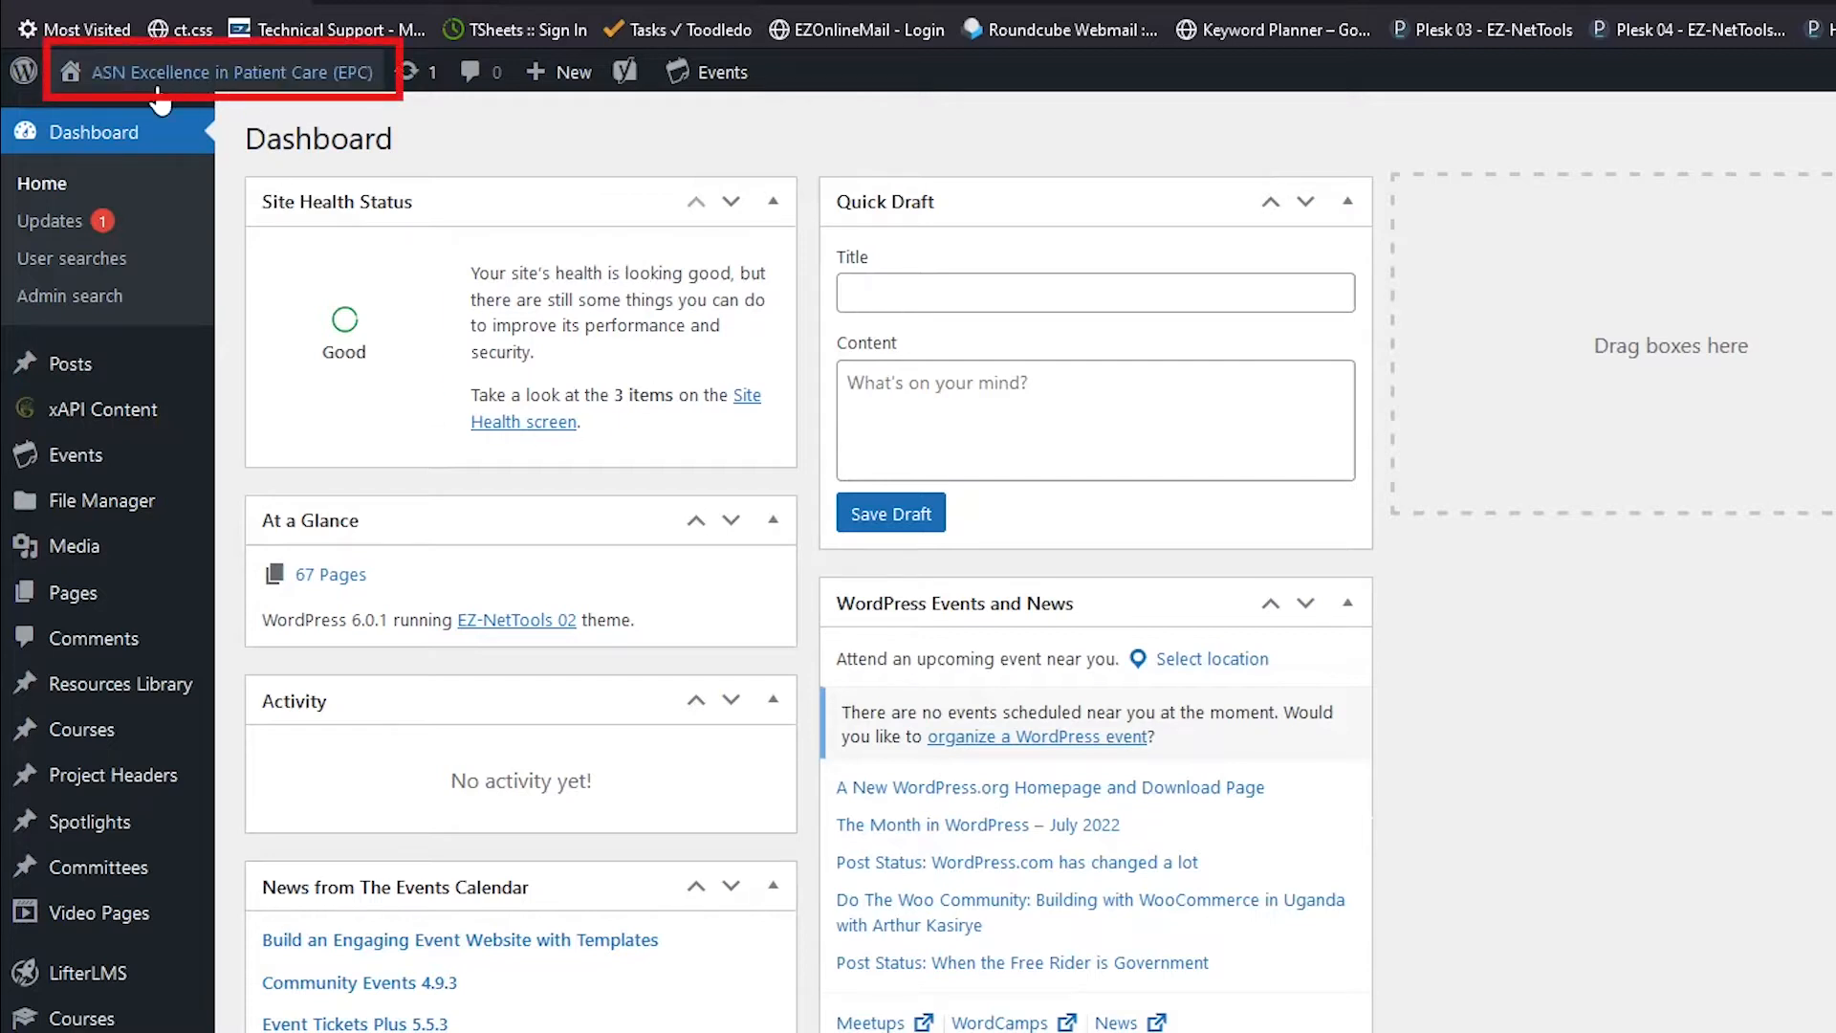
mouse_move(218, 82)
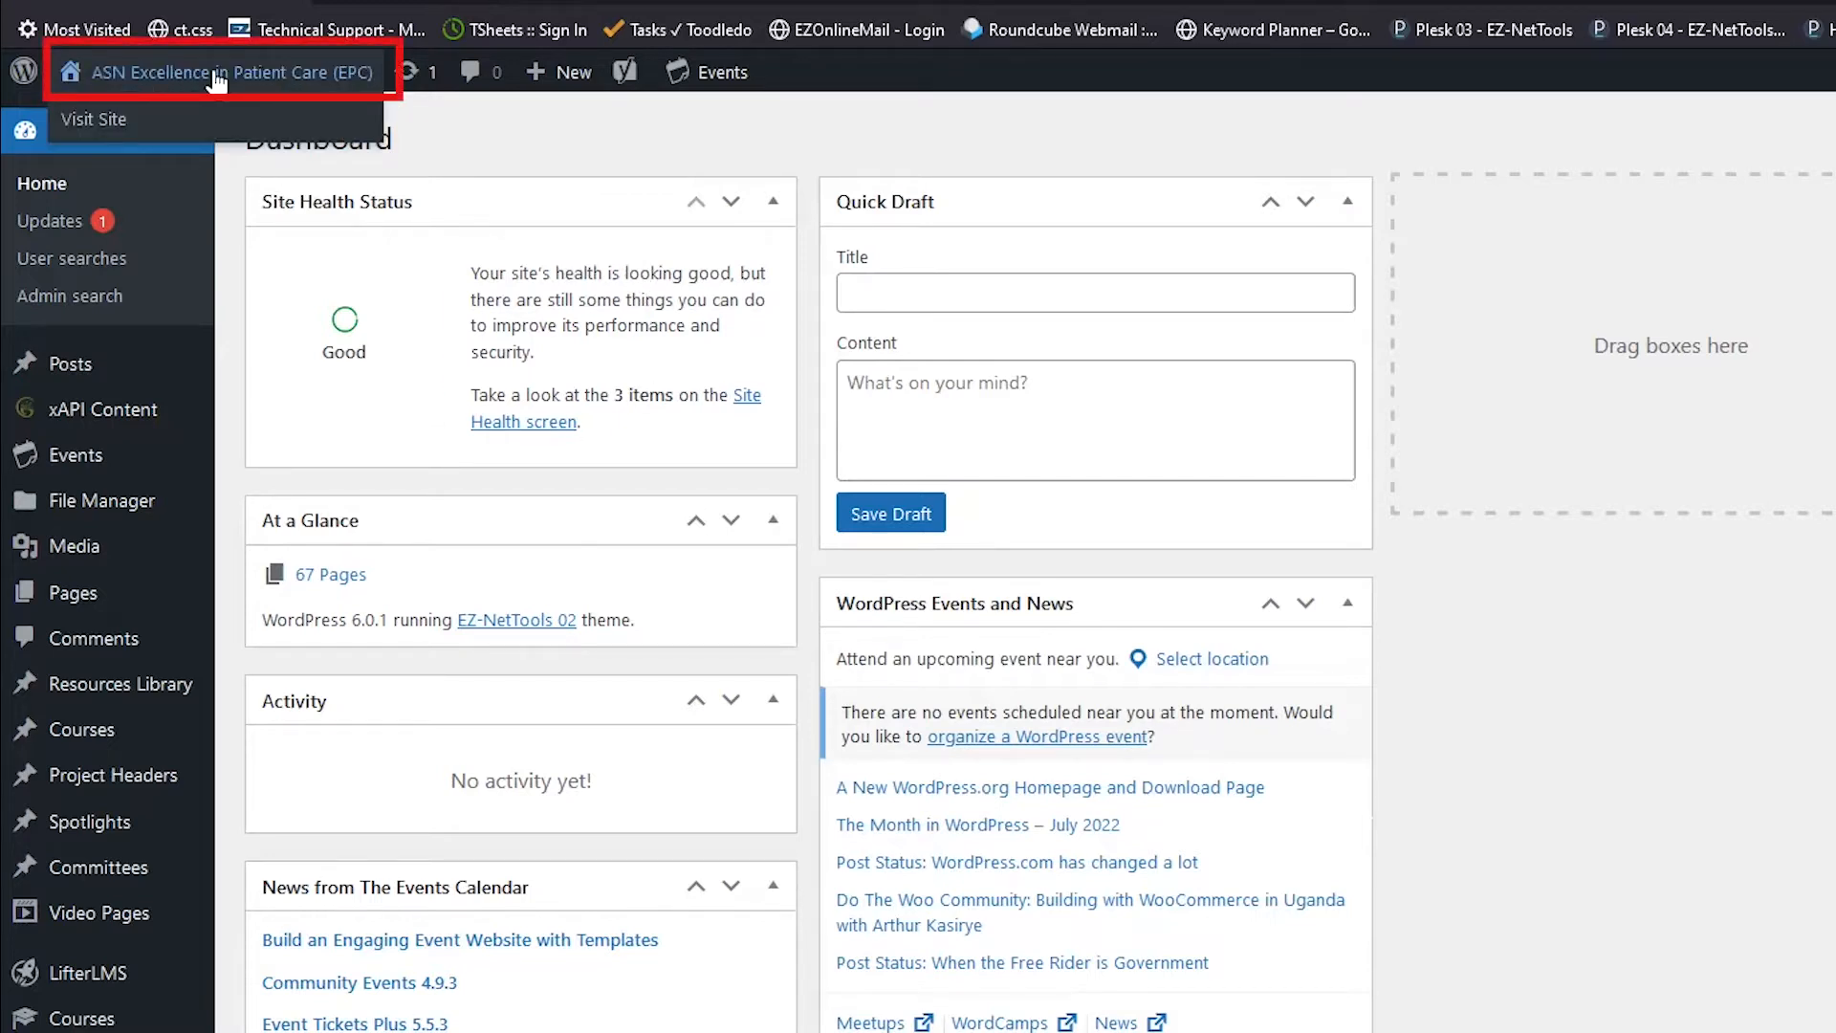
left_click(218, 81)
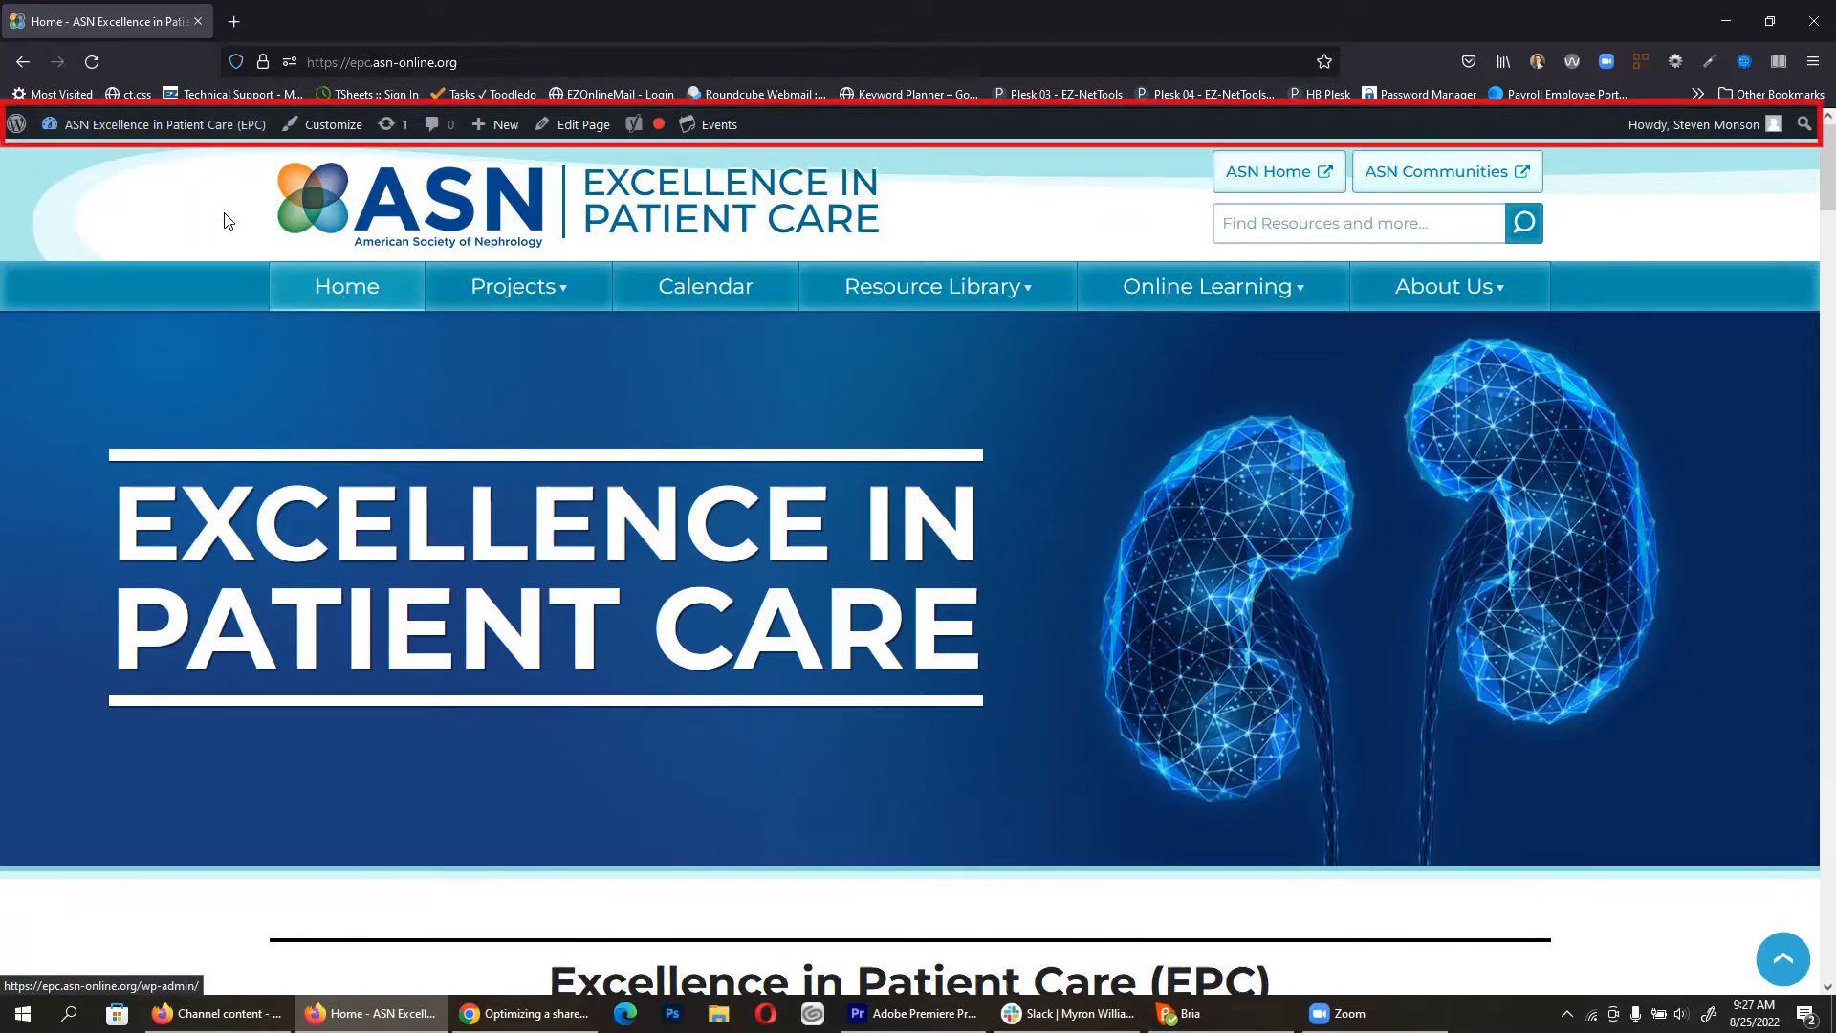
Step: Navigate through the Projects menu to the Acute Kidney Injury (AKINow) page
mouse_move(271, 131)
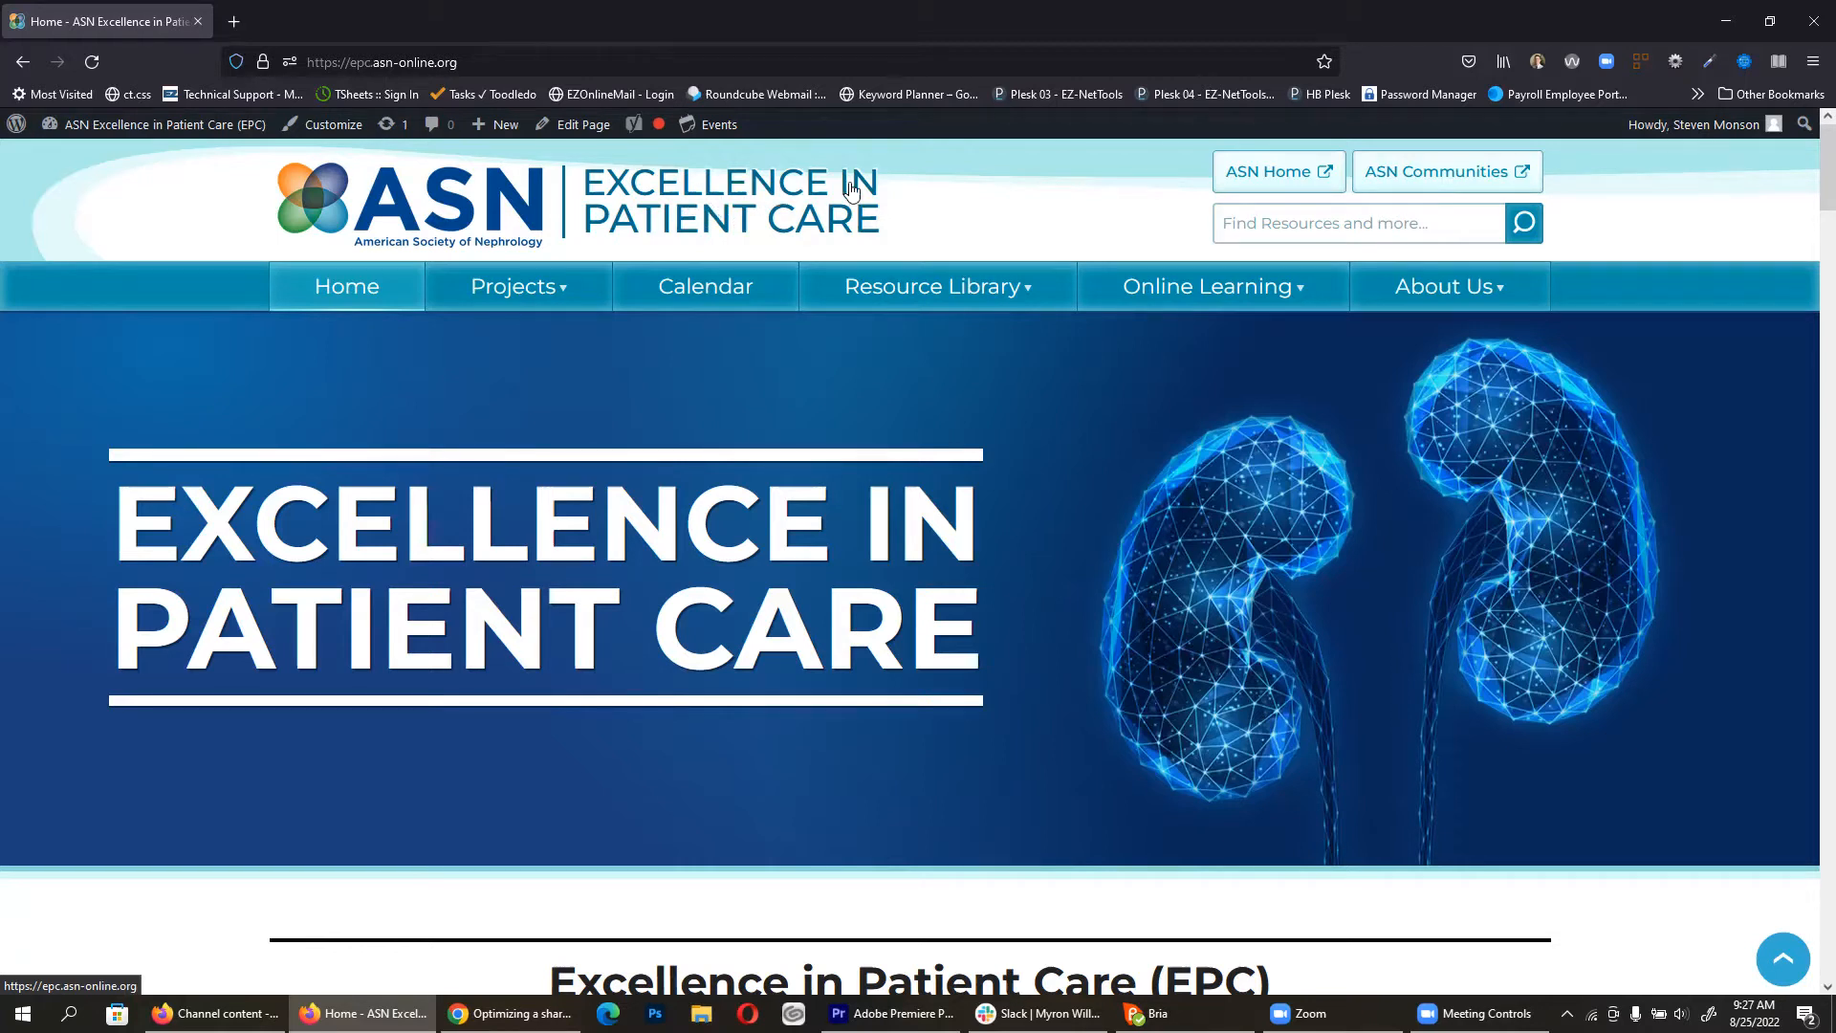
mouse_move(496, 288)
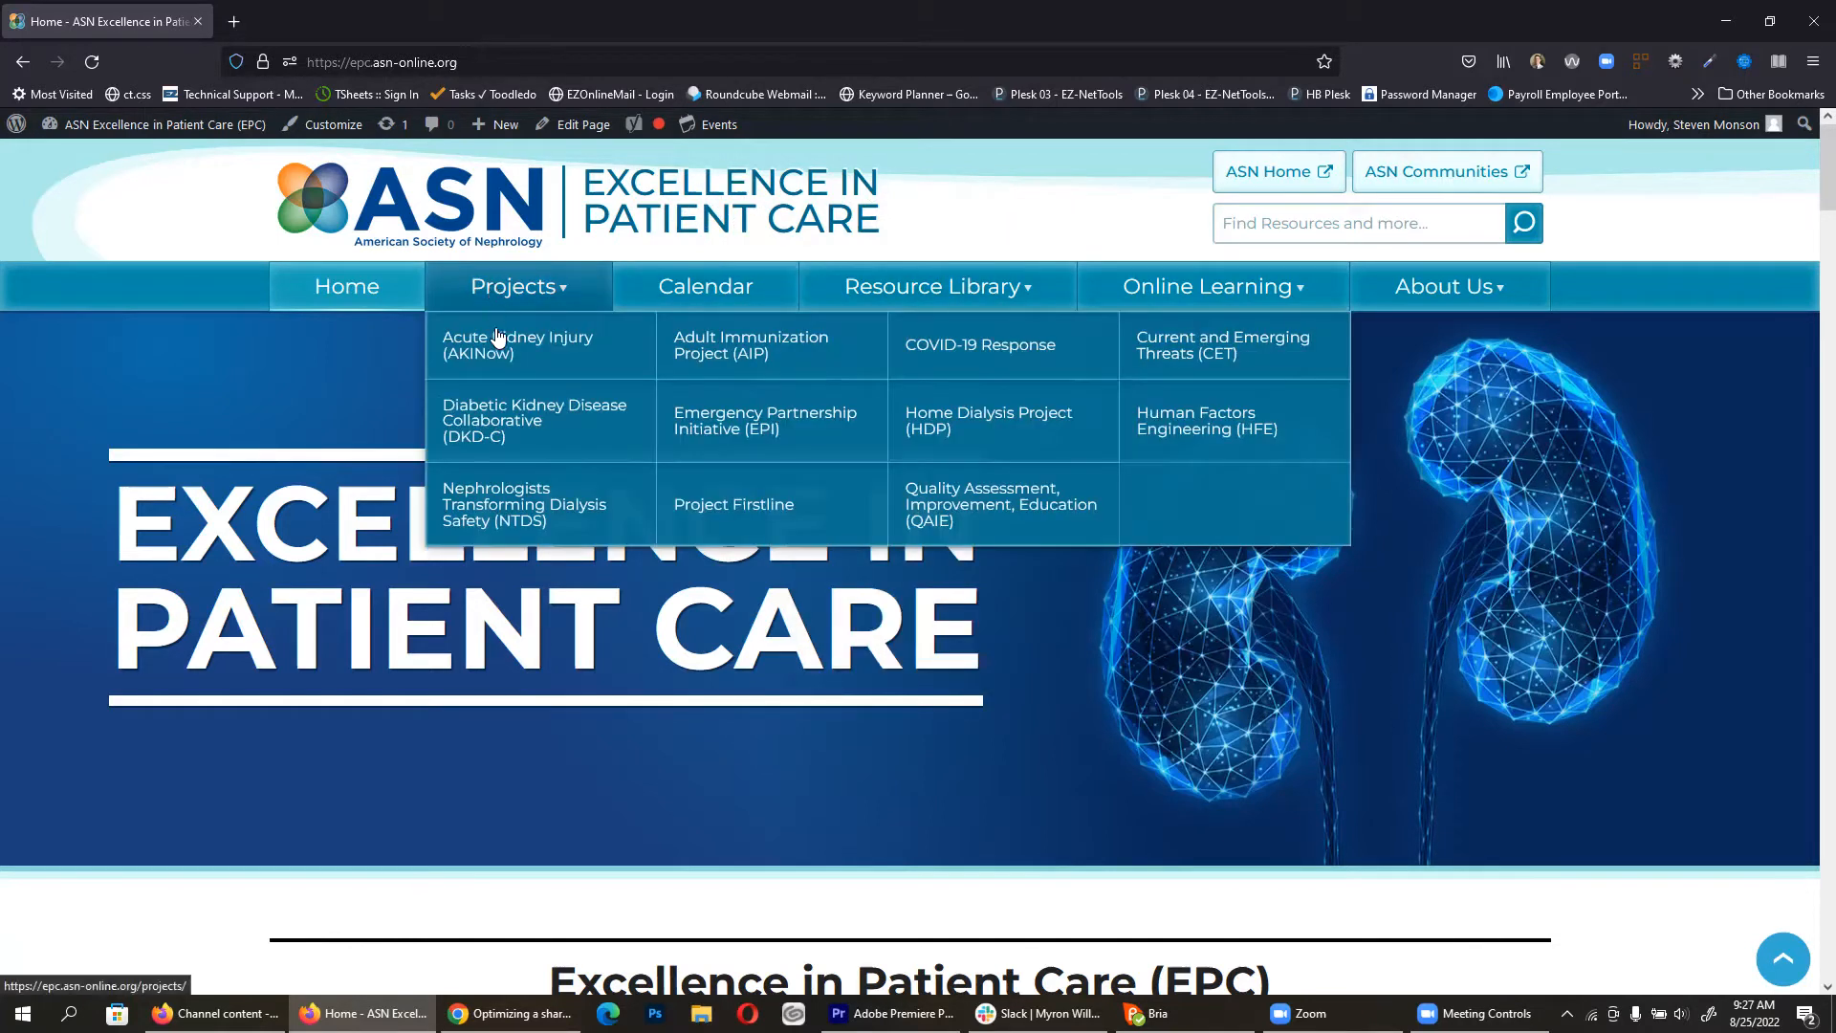
left_click(498, 352)
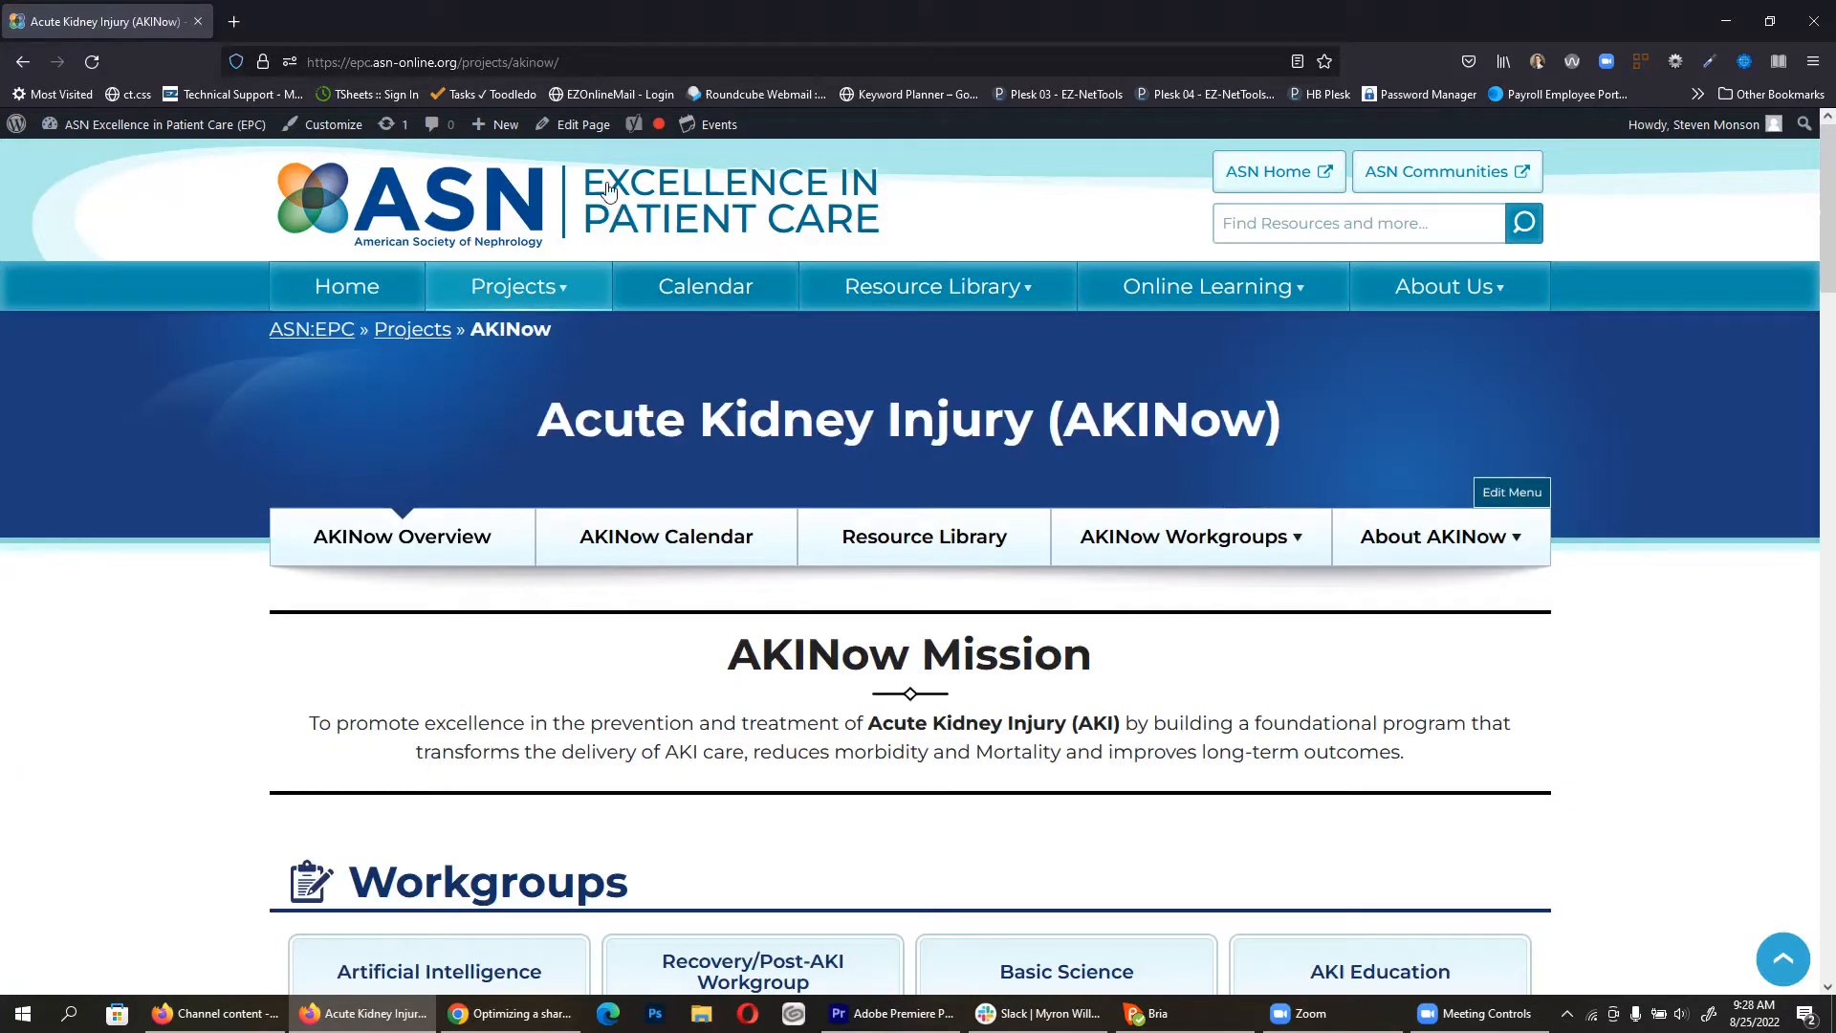
Step: Open the AKINow page in the block editor and select the Mission Statement block
left_click(575, 128)
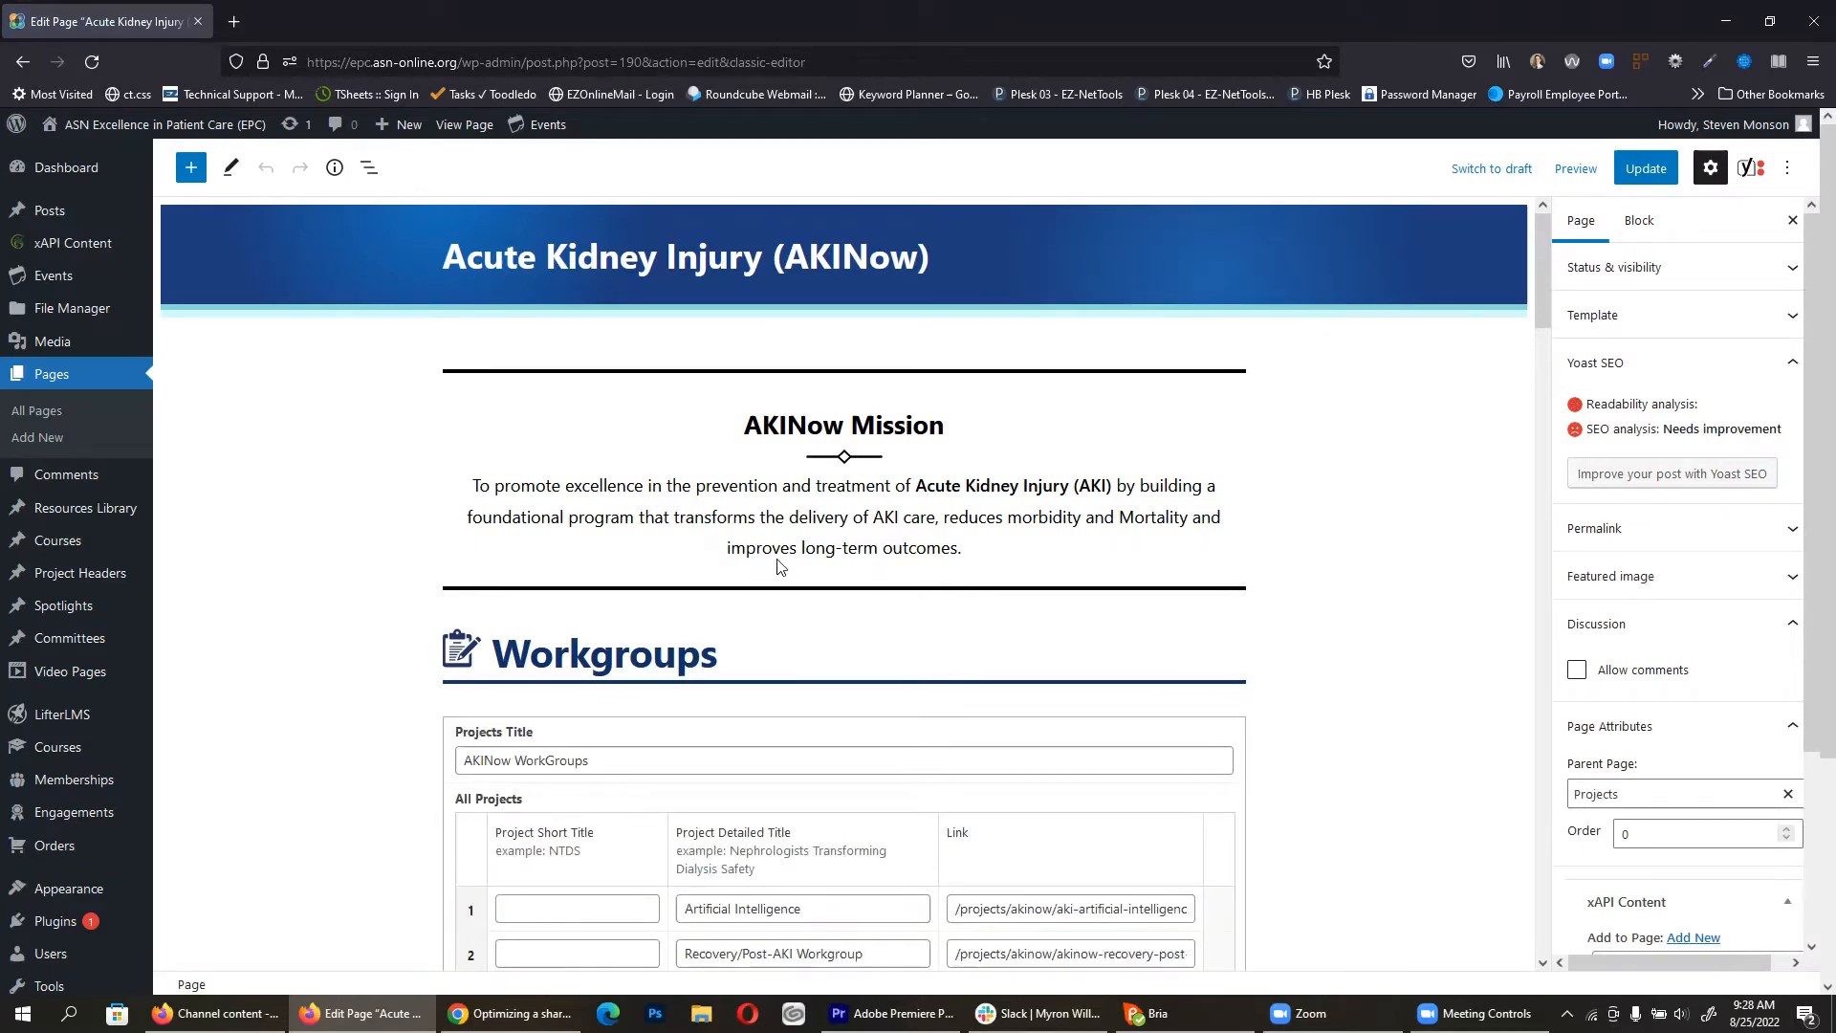
left_click(864, 504)
left_click(616, 618)
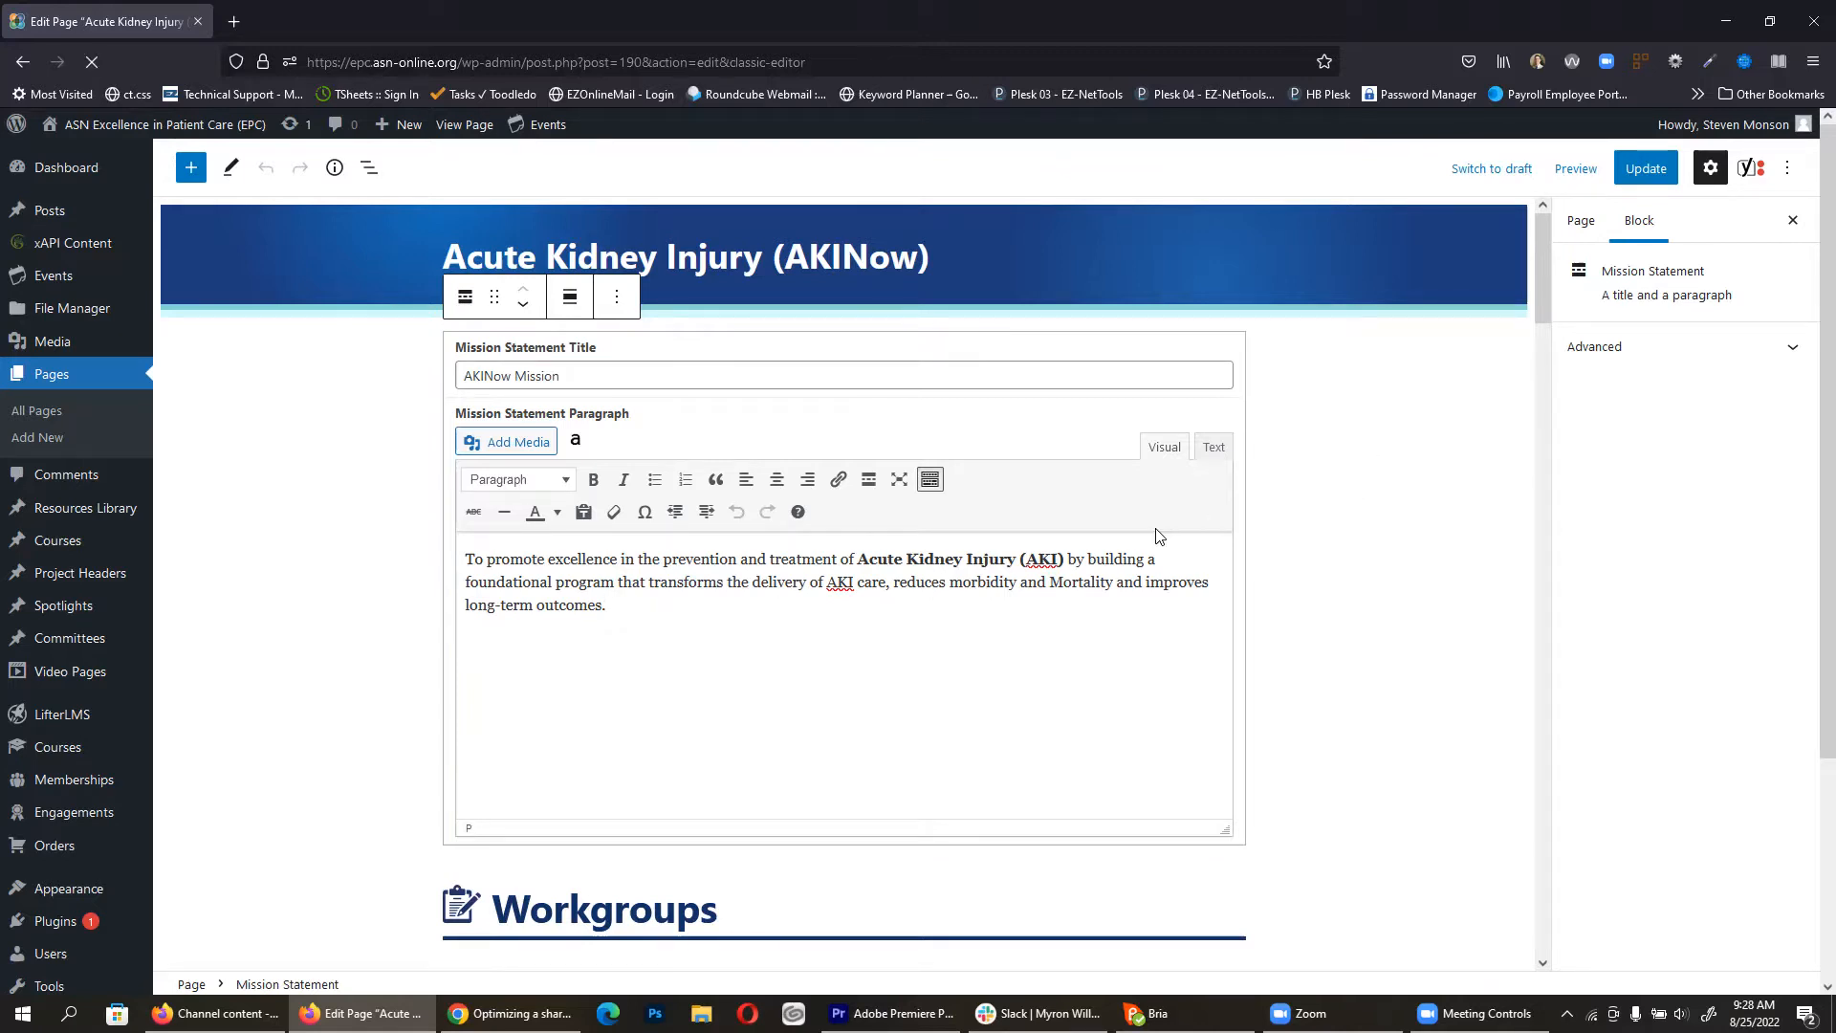
scroll(1157, 535, "down", 20)
scroll(950, 552, "up", 9)
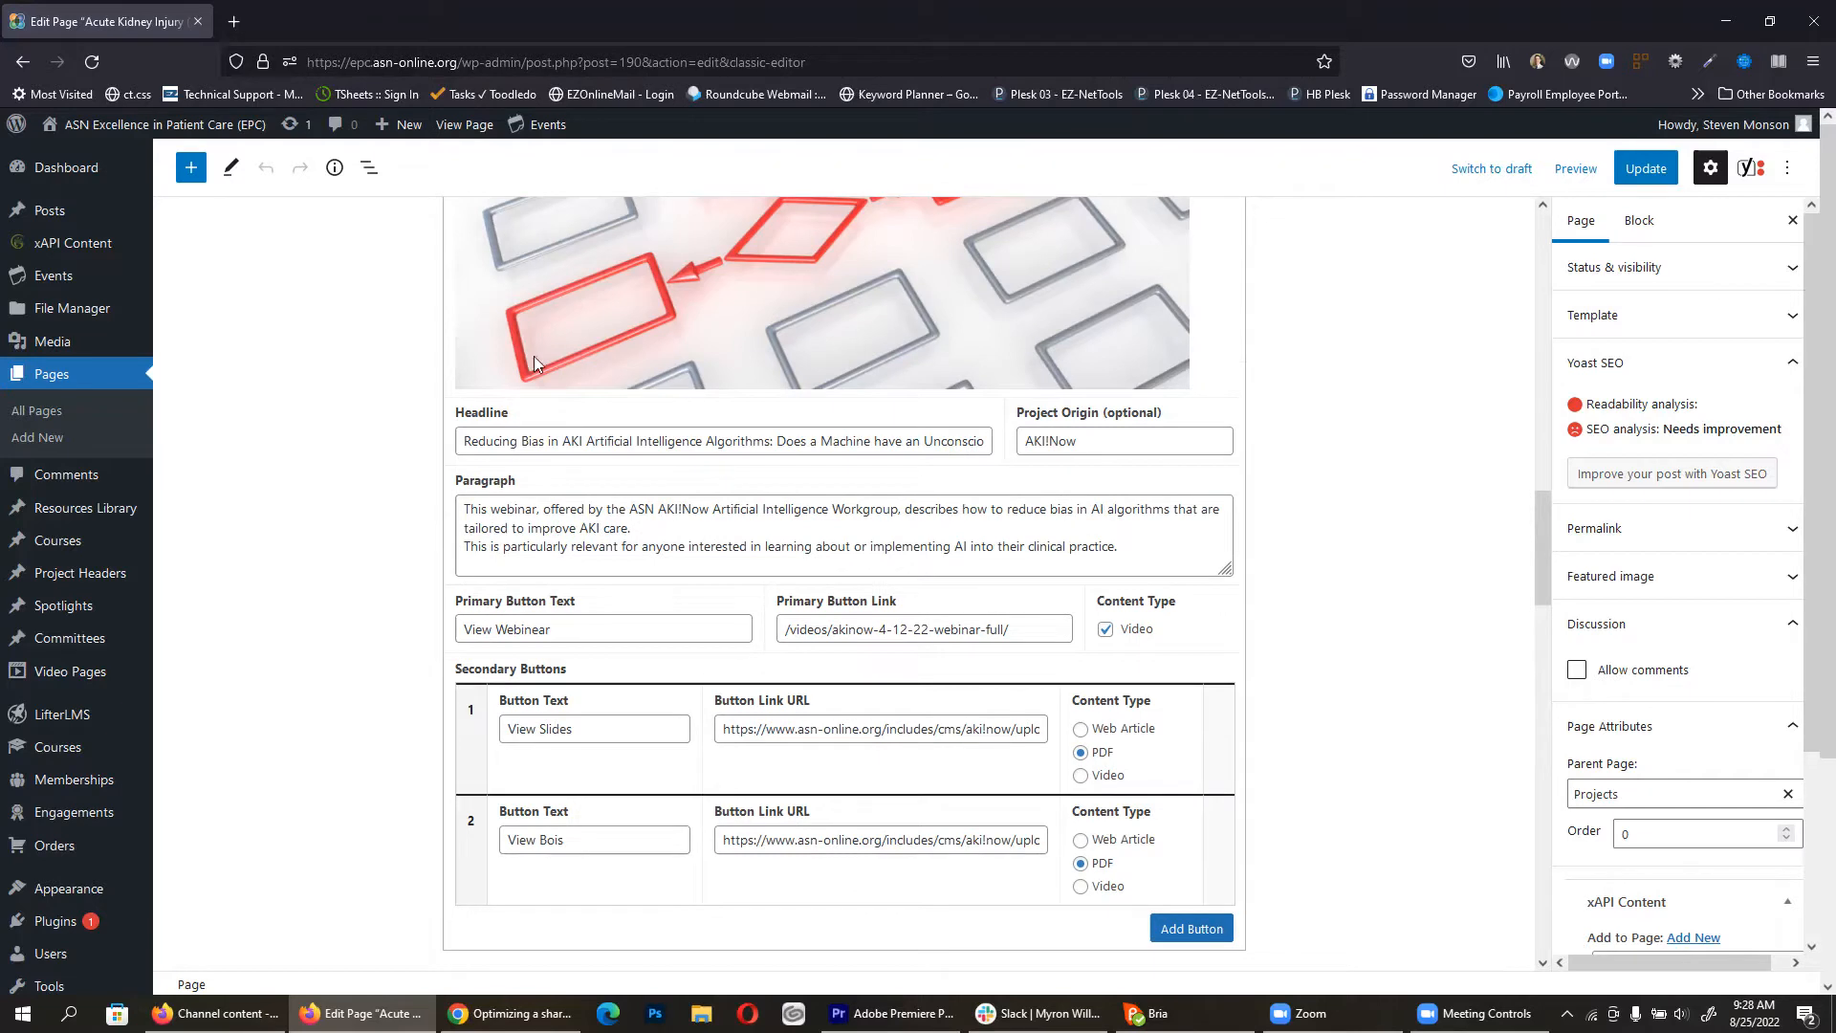
scroll(912, 585, "up", 10)
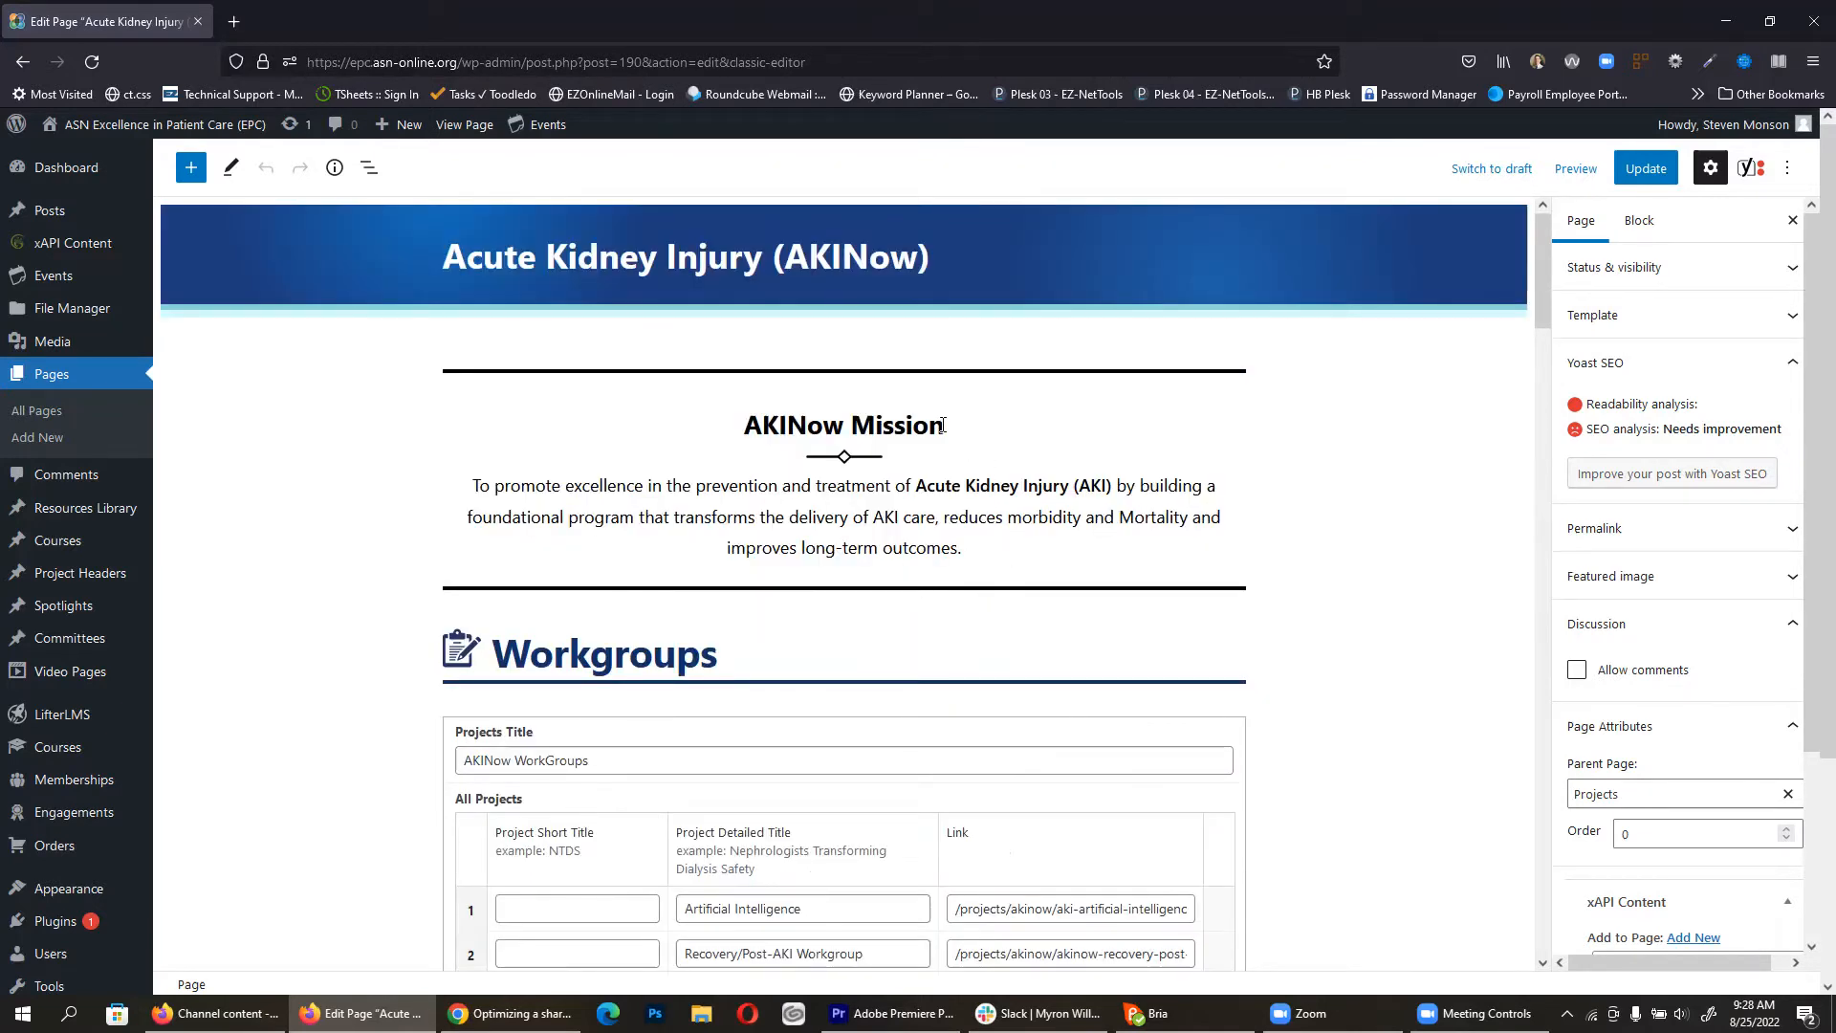
Step: Change the title to 'AKINow Mission*', update the page, and view it live
left_click(894, 487)
left_click(602, 376)
type("*")
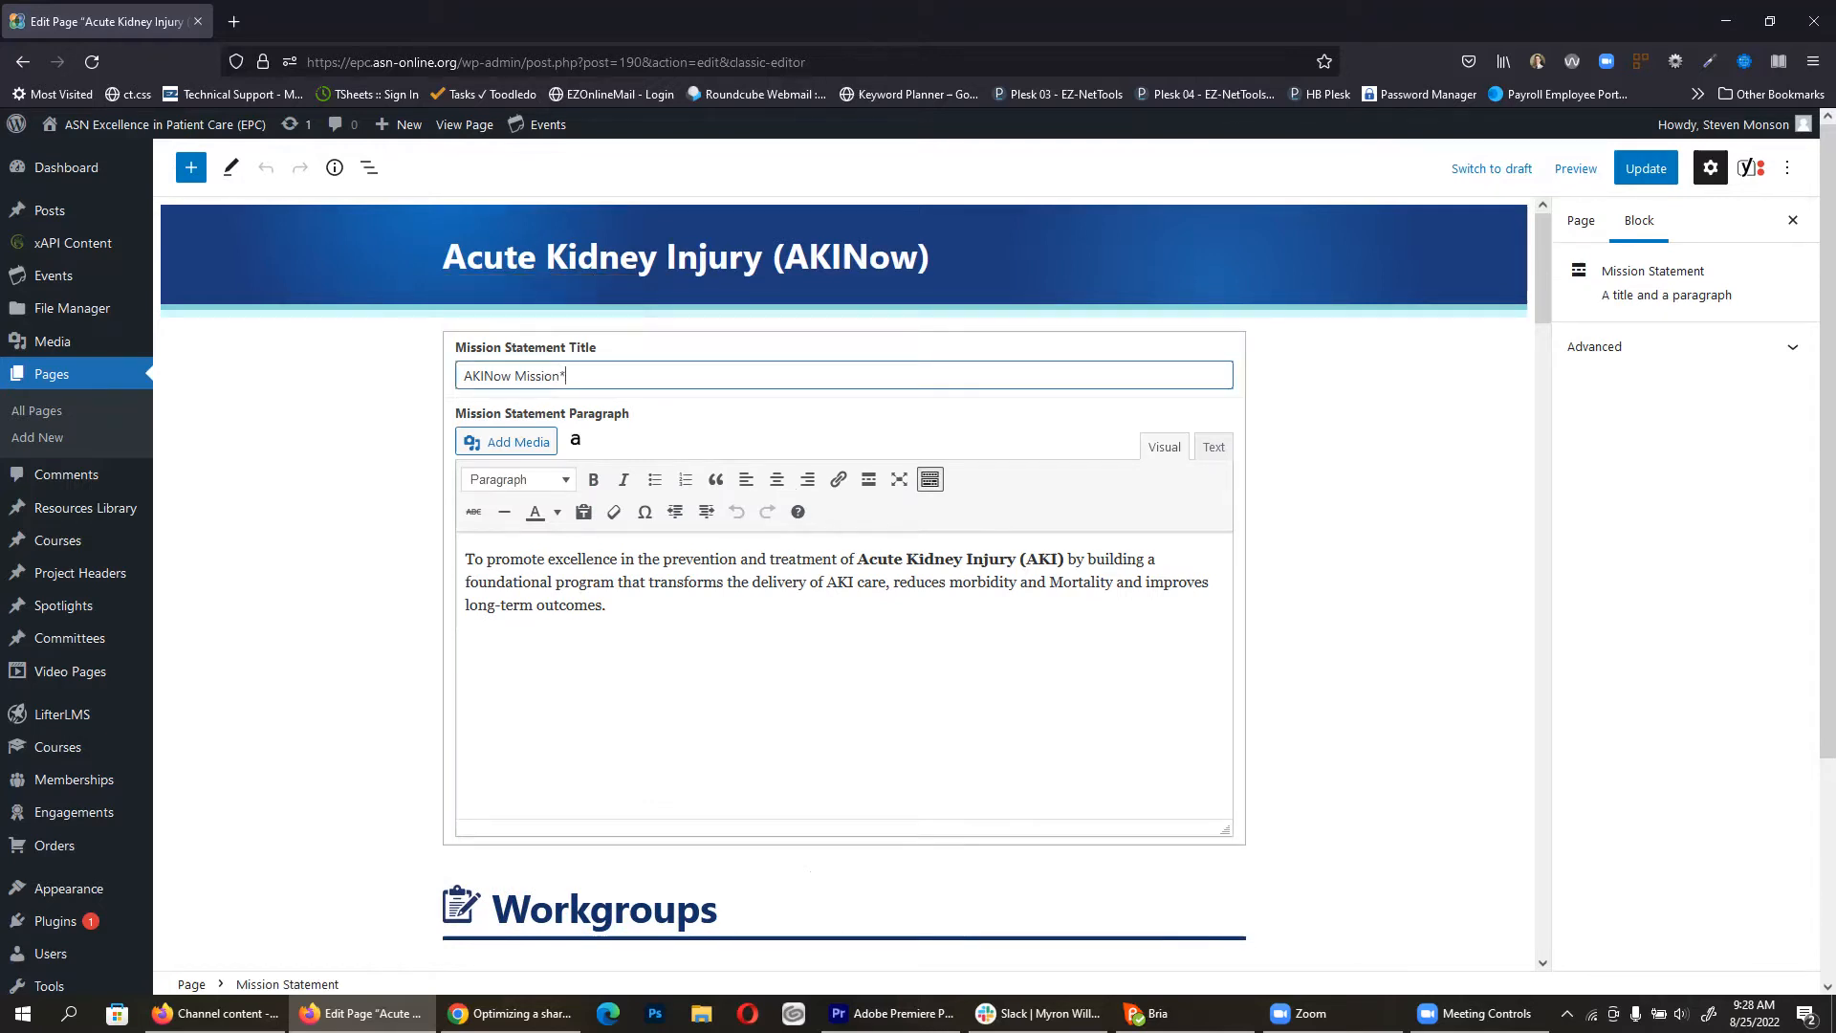
left_click(337, 497)
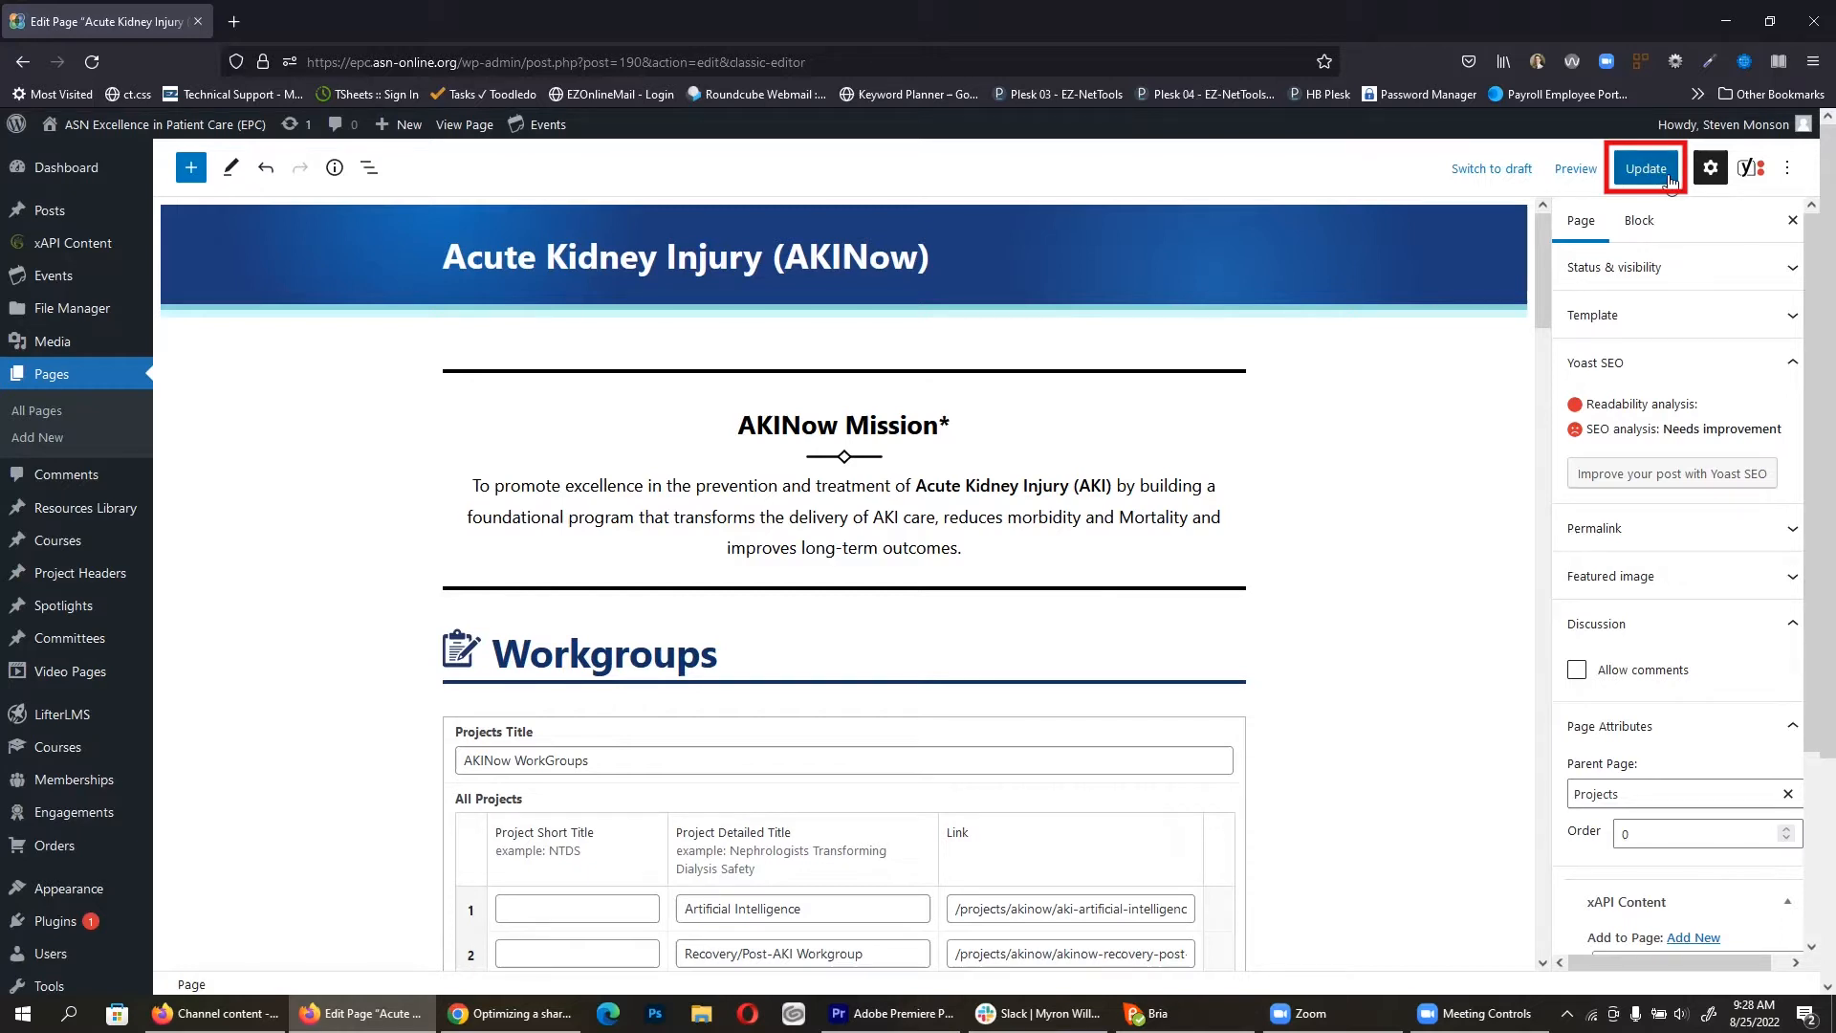
left_click(1669, 177)
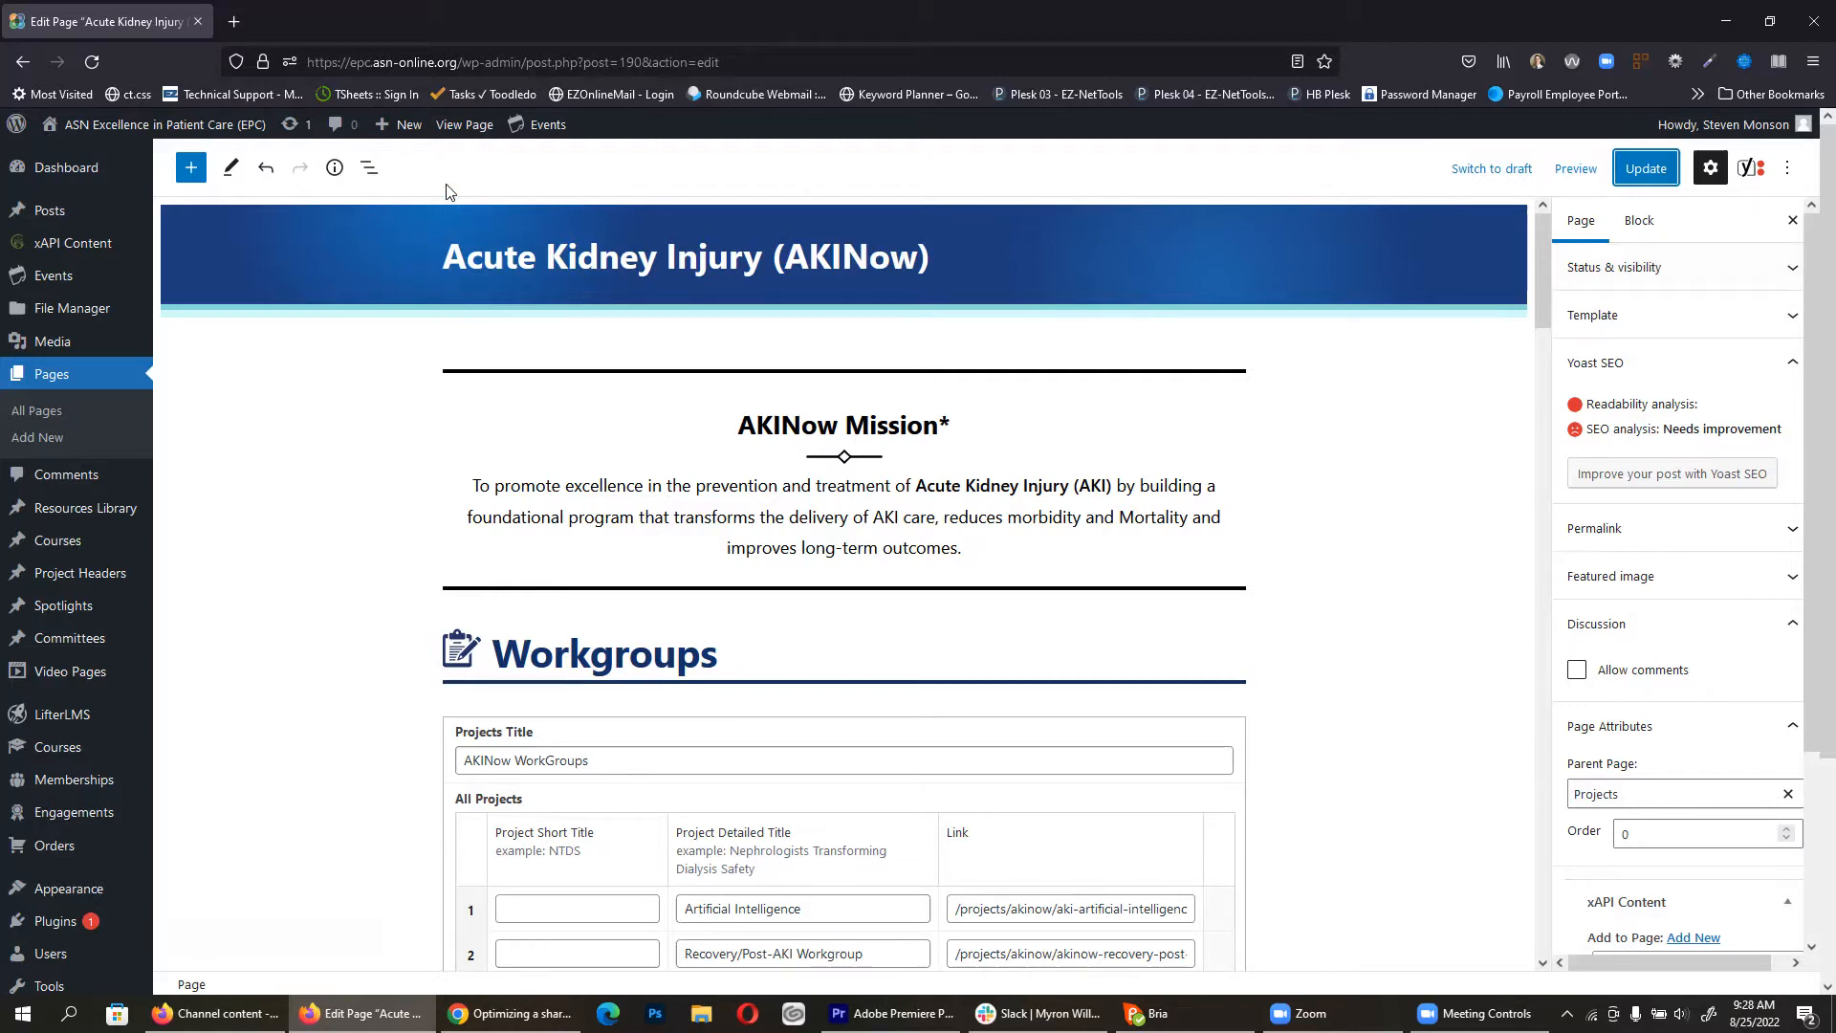
left_click(465, 137)
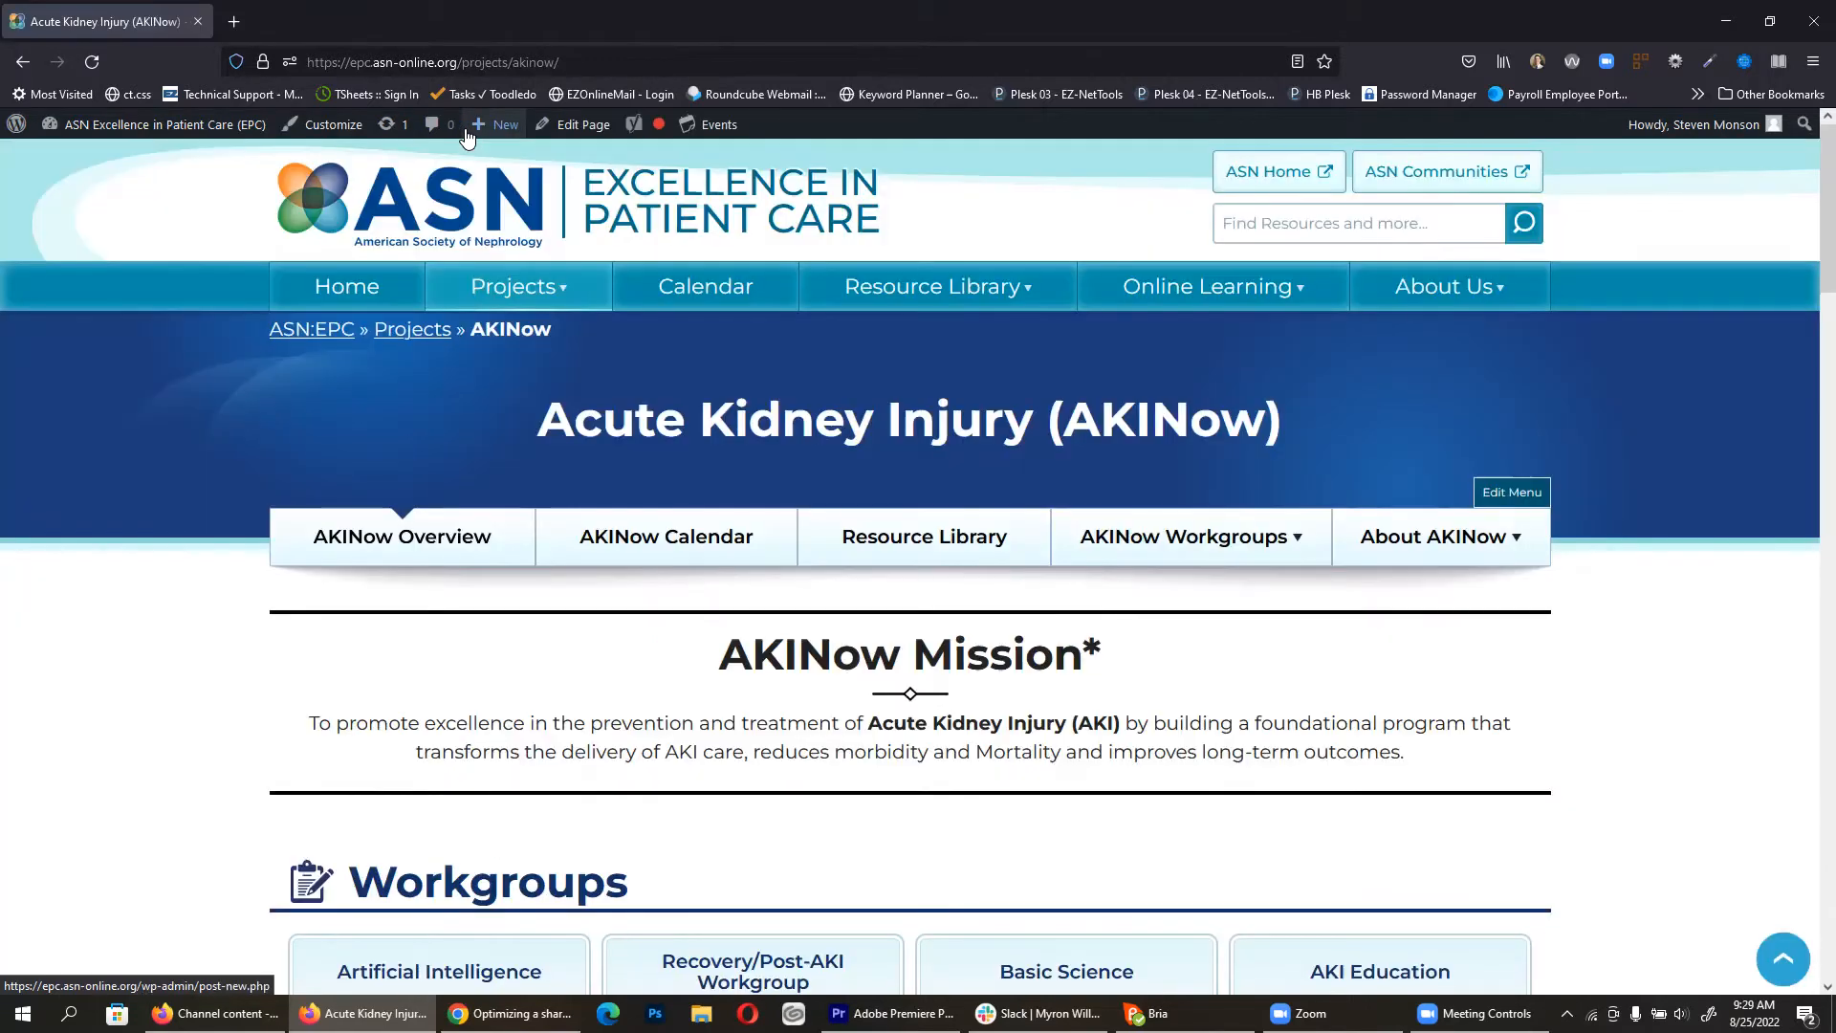
Step: Delete the asterisk so the Mission Statement title reads 'AKINow Mission', then update
left_click(1092, 641)
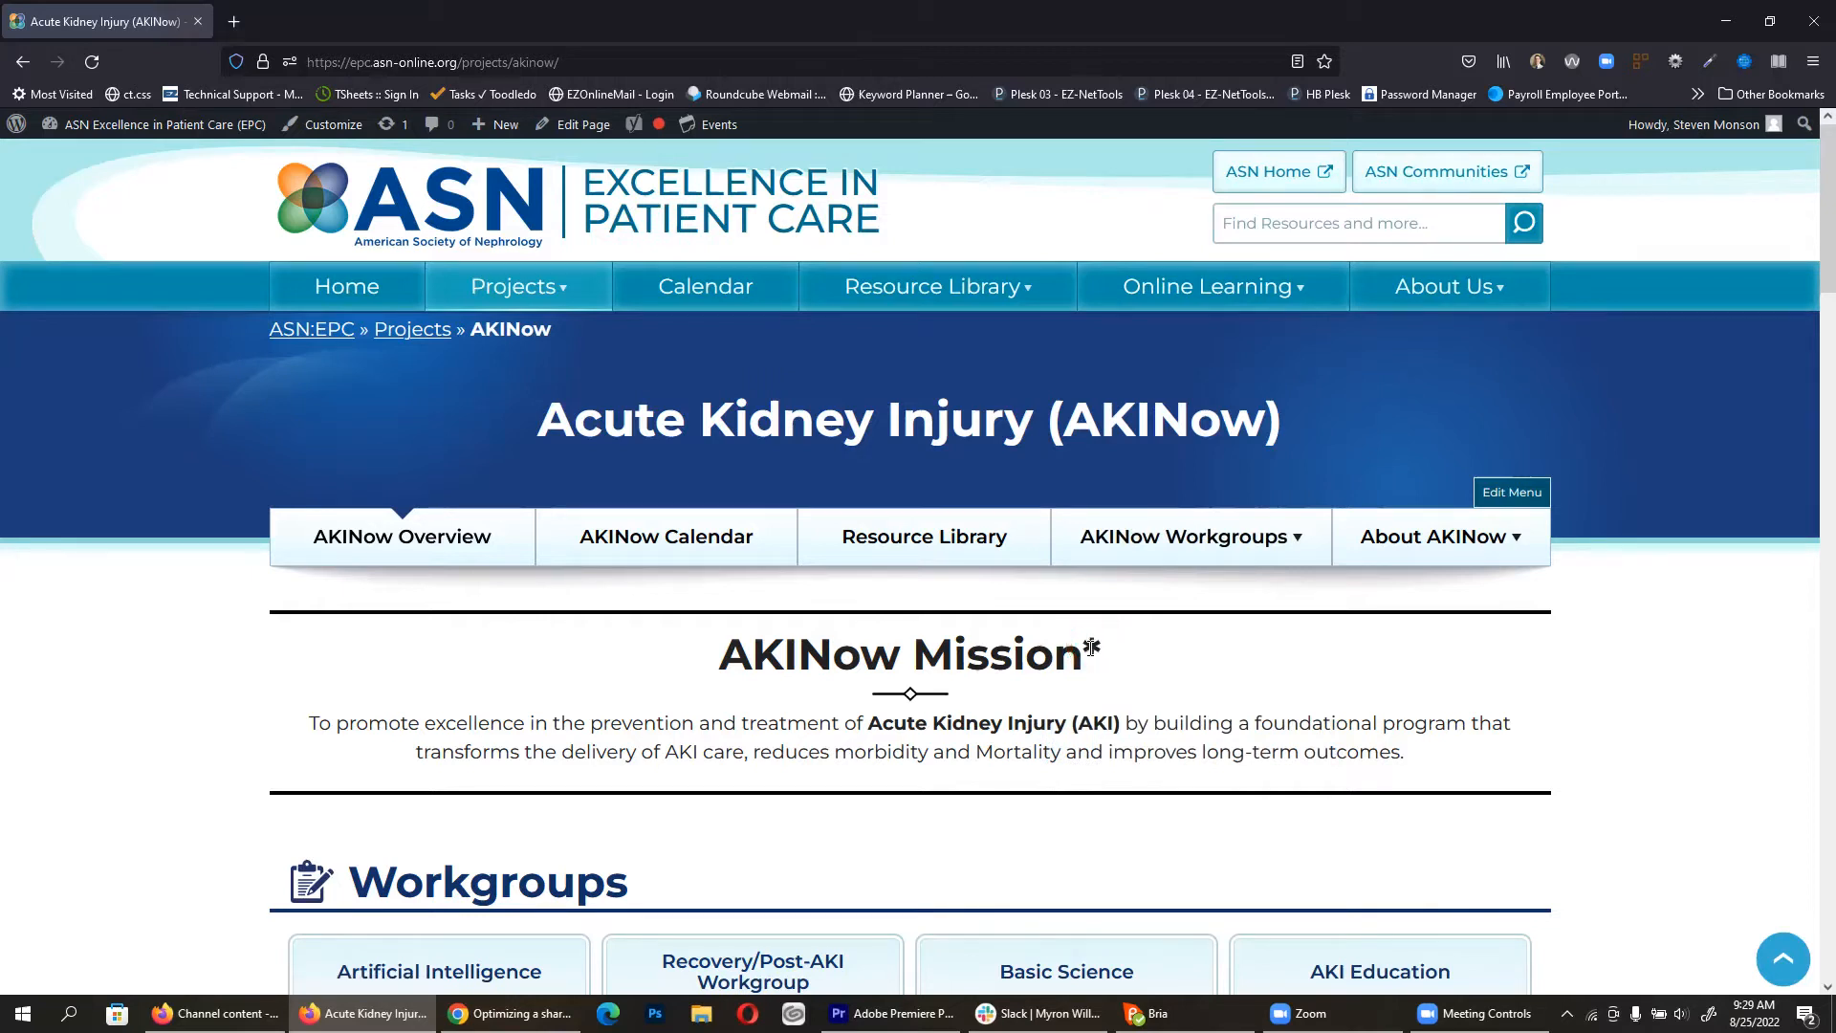
left_click(579, 126)
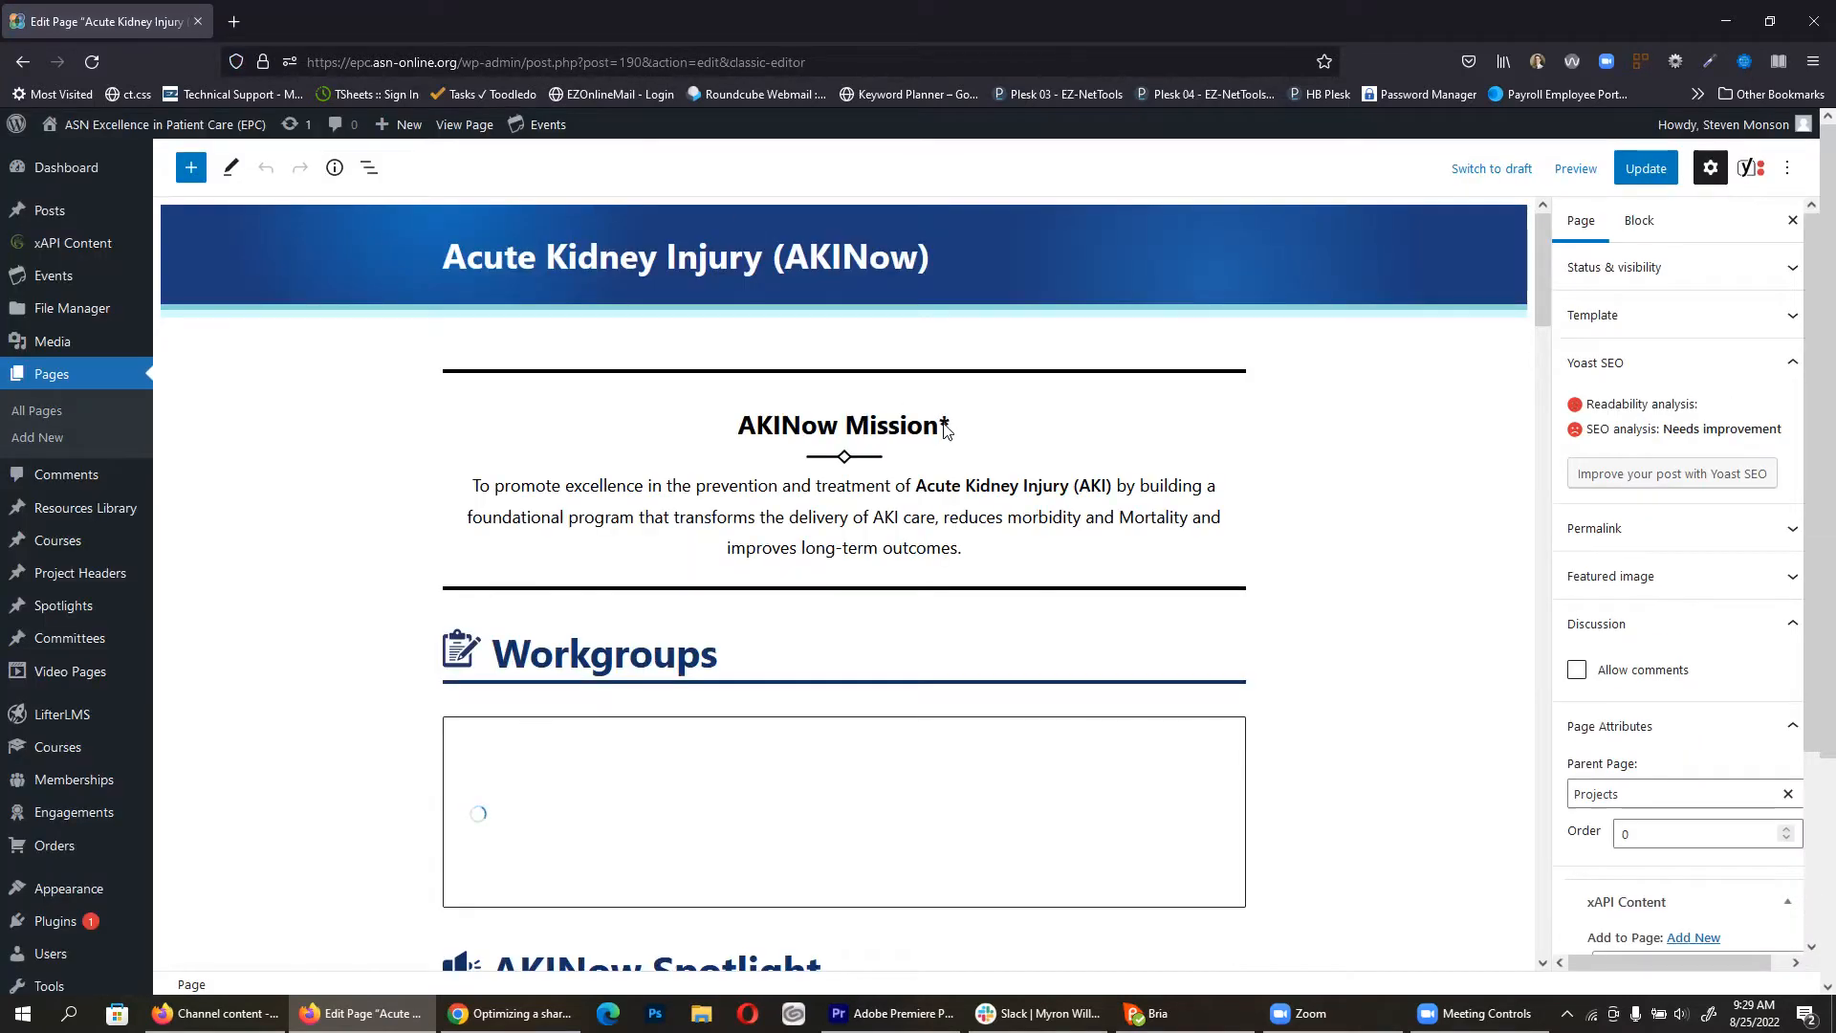
left_click(846, 435)
left_click(649, 372)
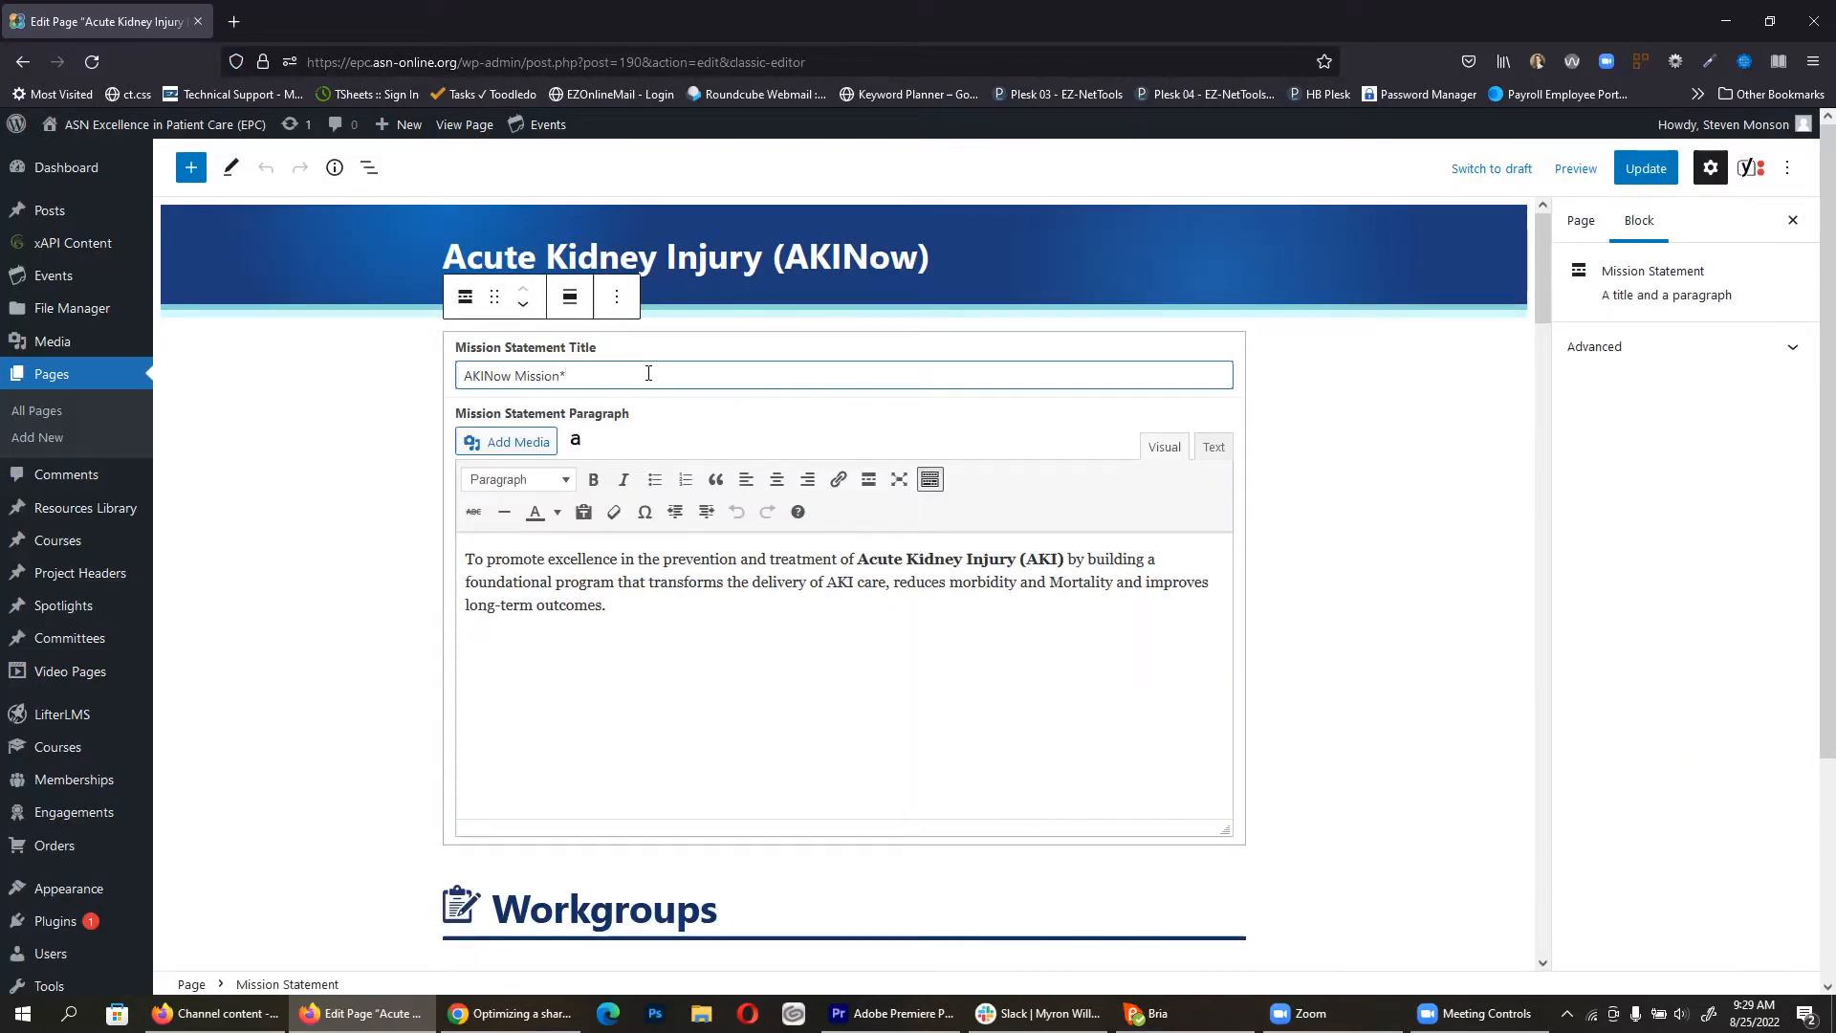
key("BackSpace")
left_click(318, 491)
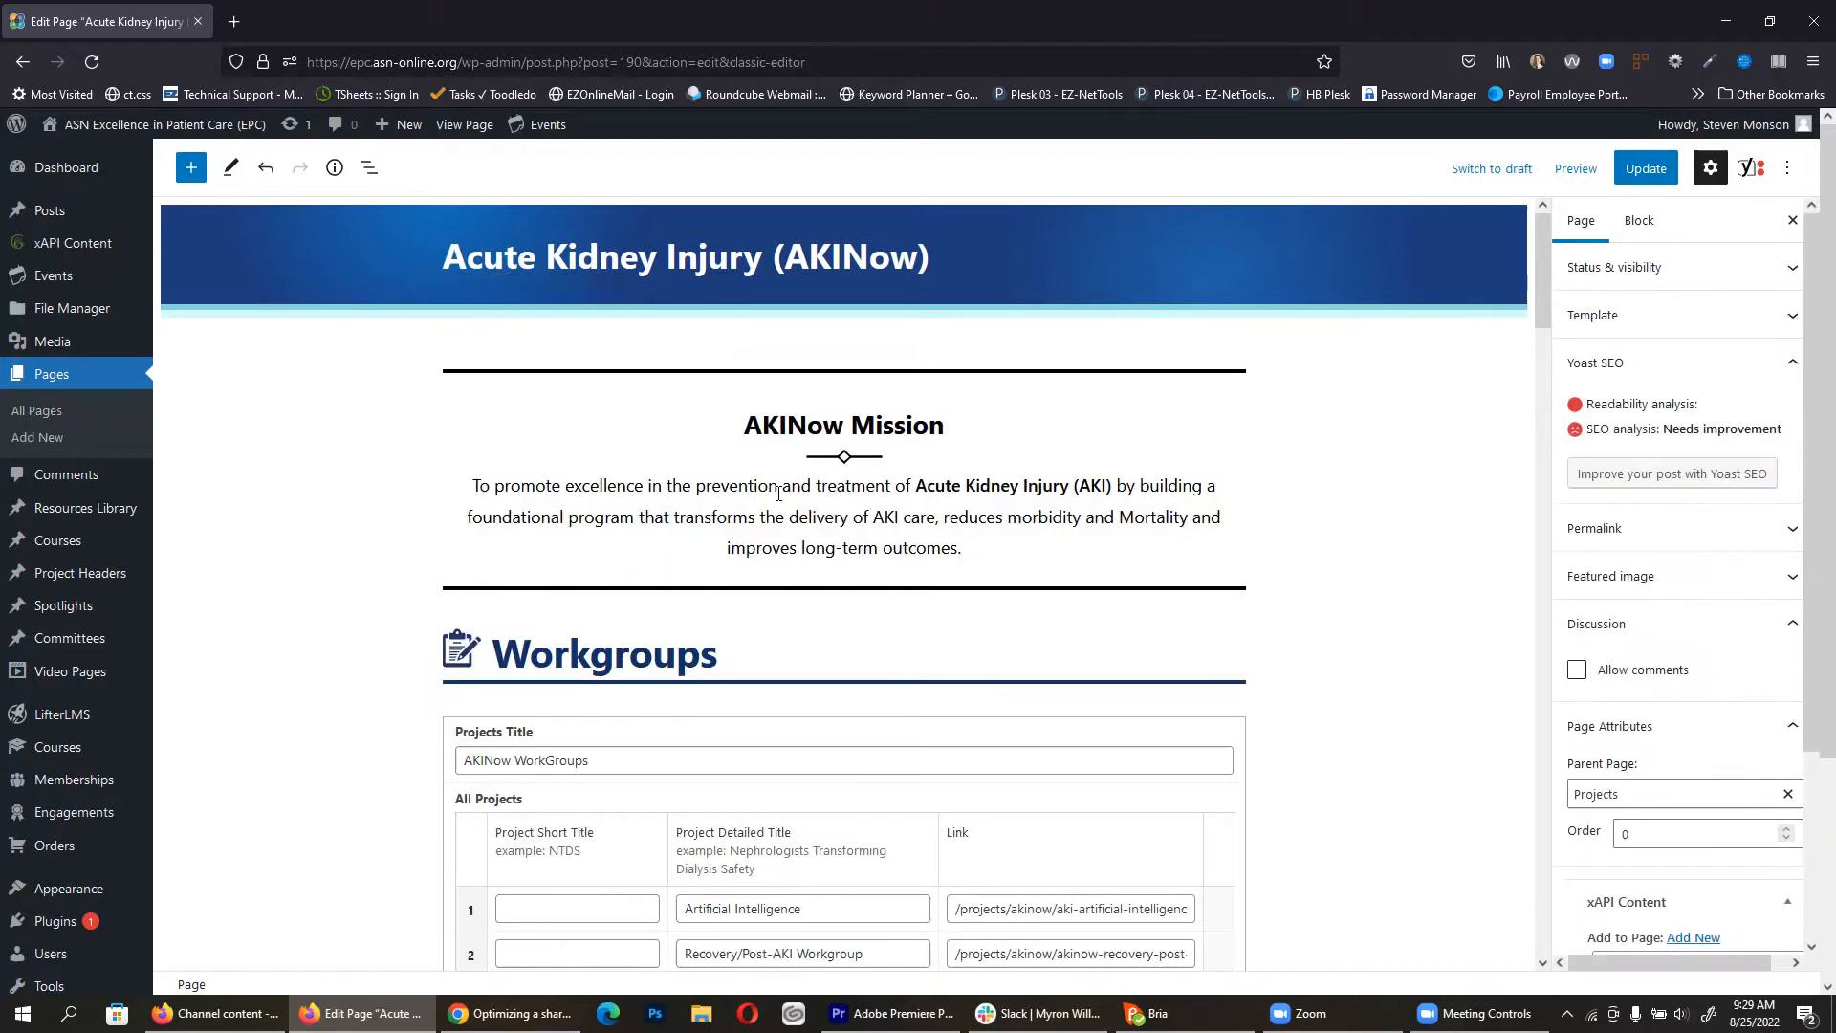
left_click(1641, 172)
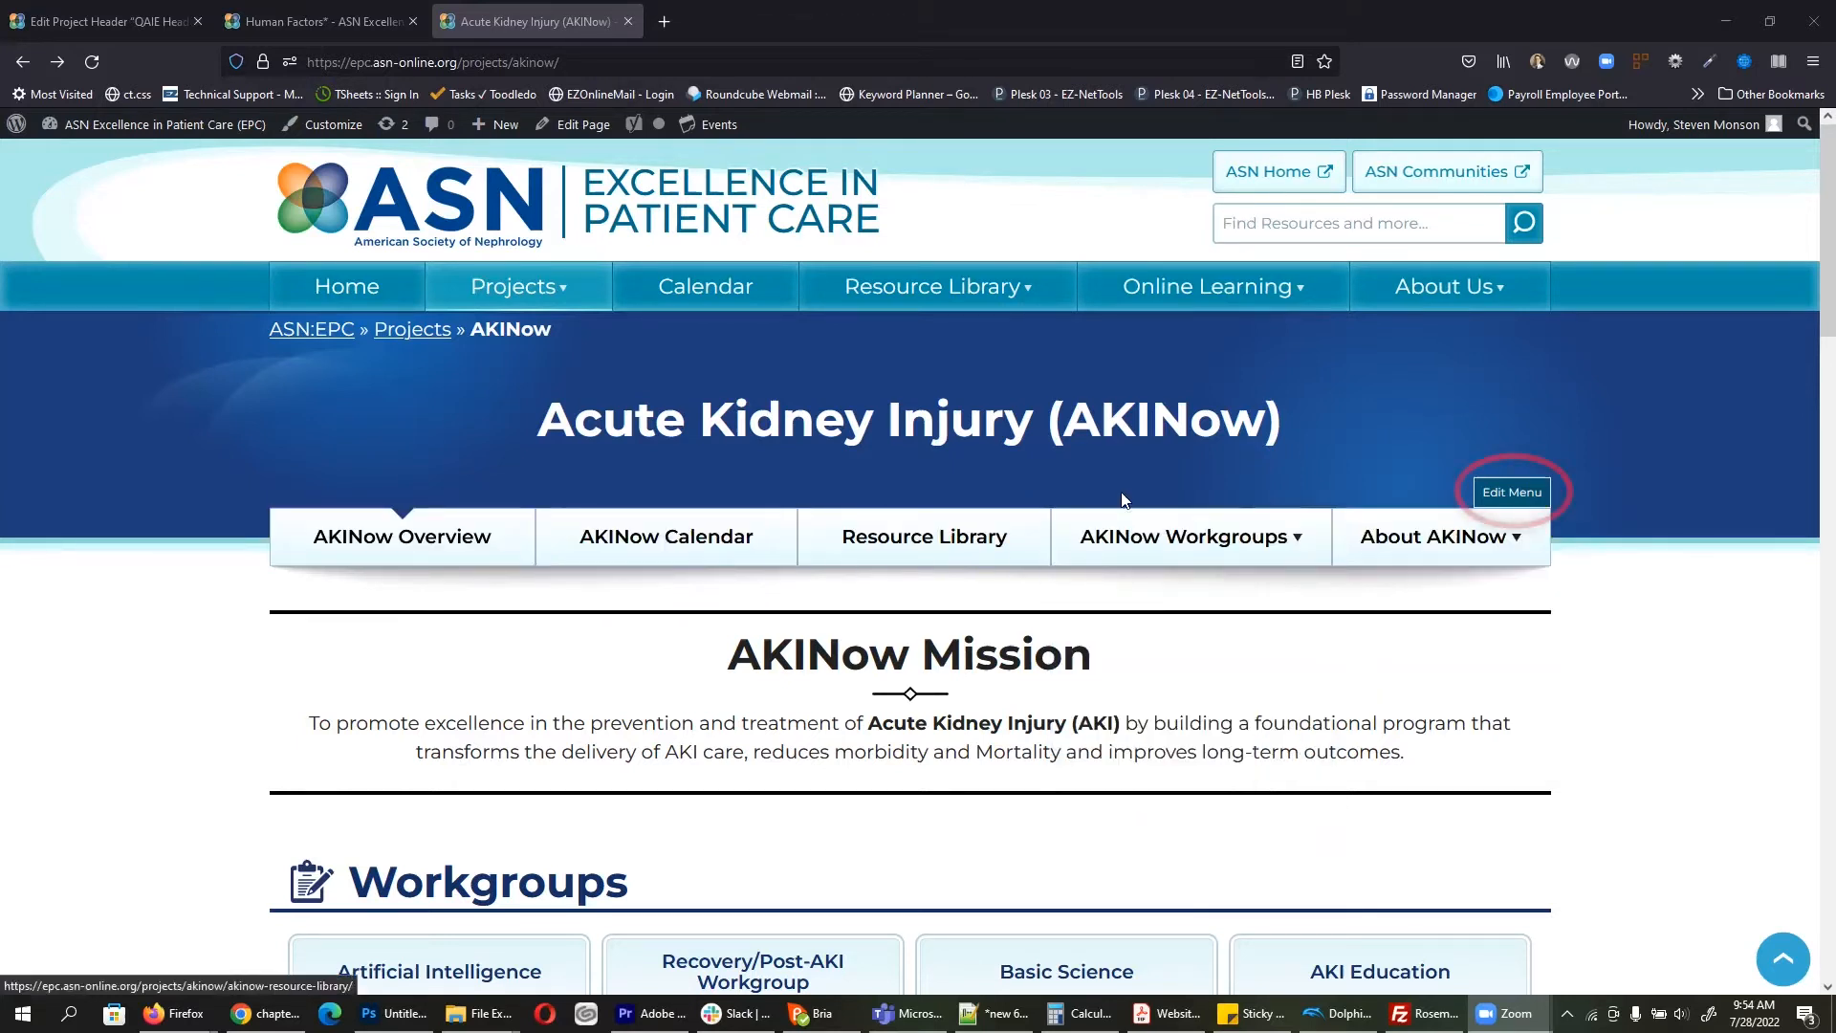
Step: Open the AKINow Header's sub-nav list and inspect the existing item links
left_click(1525, 497)
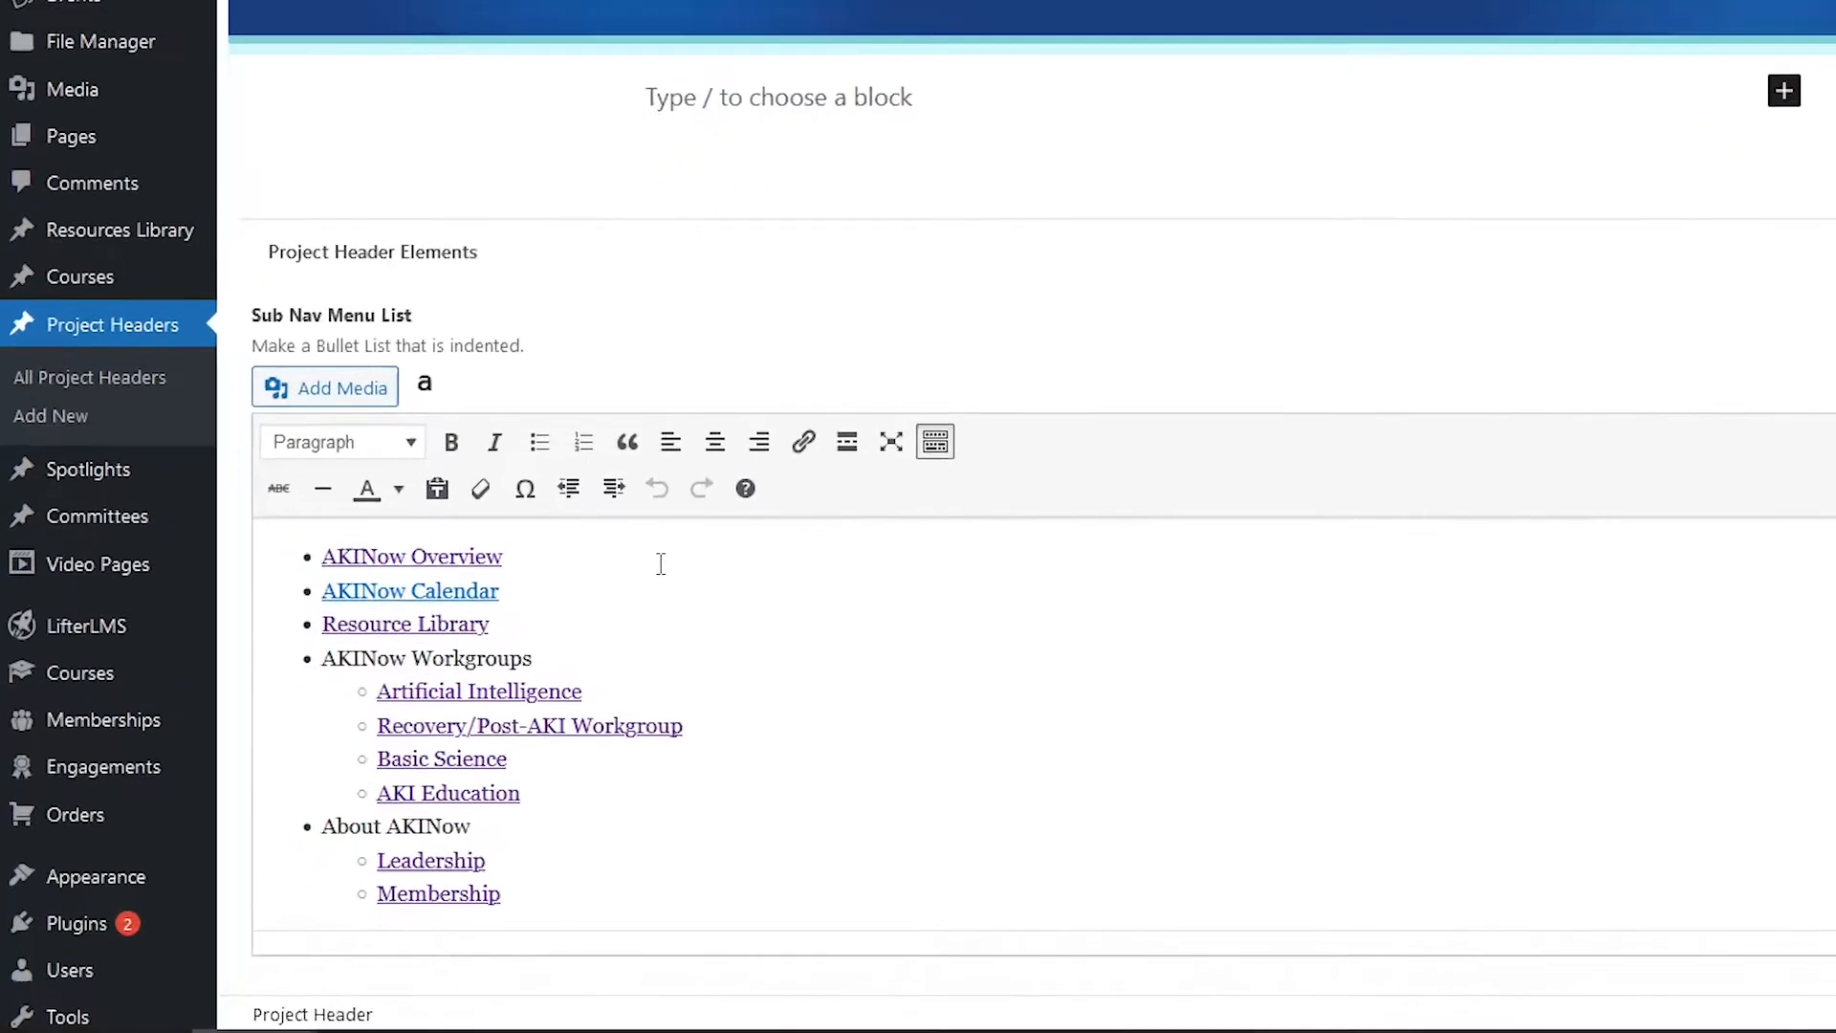
left_click(454, 675)
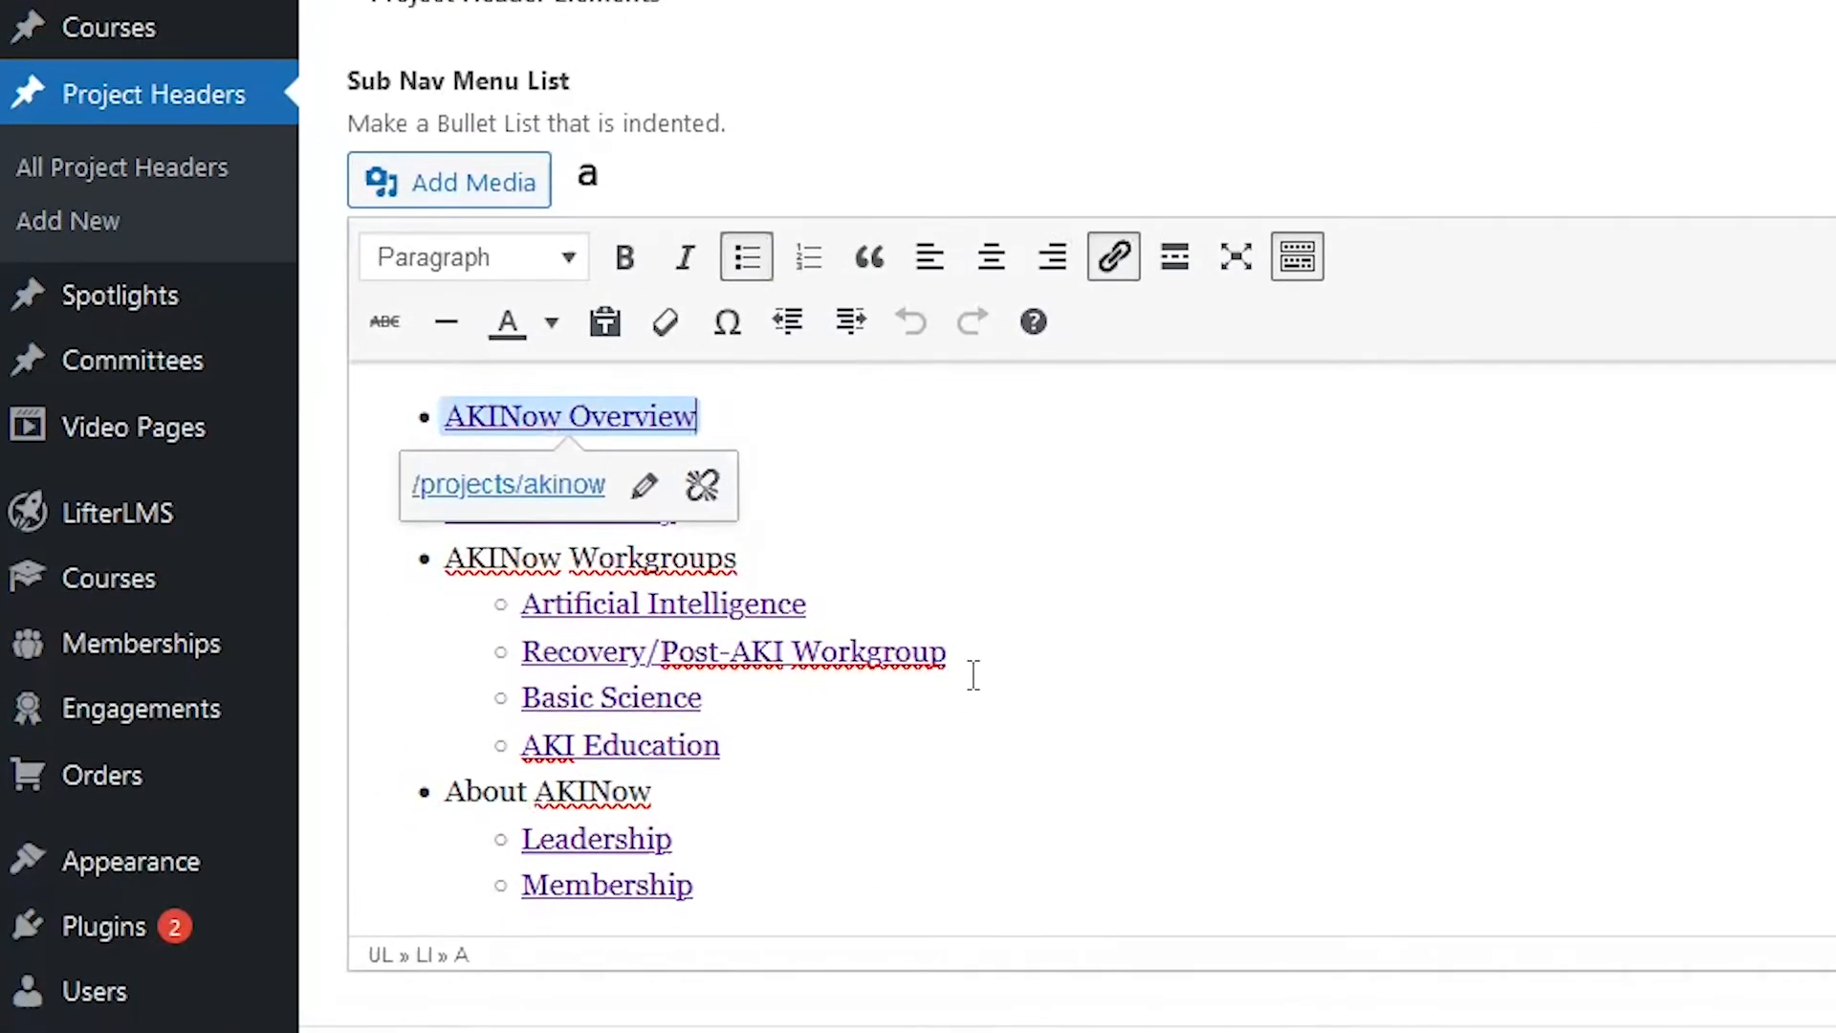
left_click(854, 550)
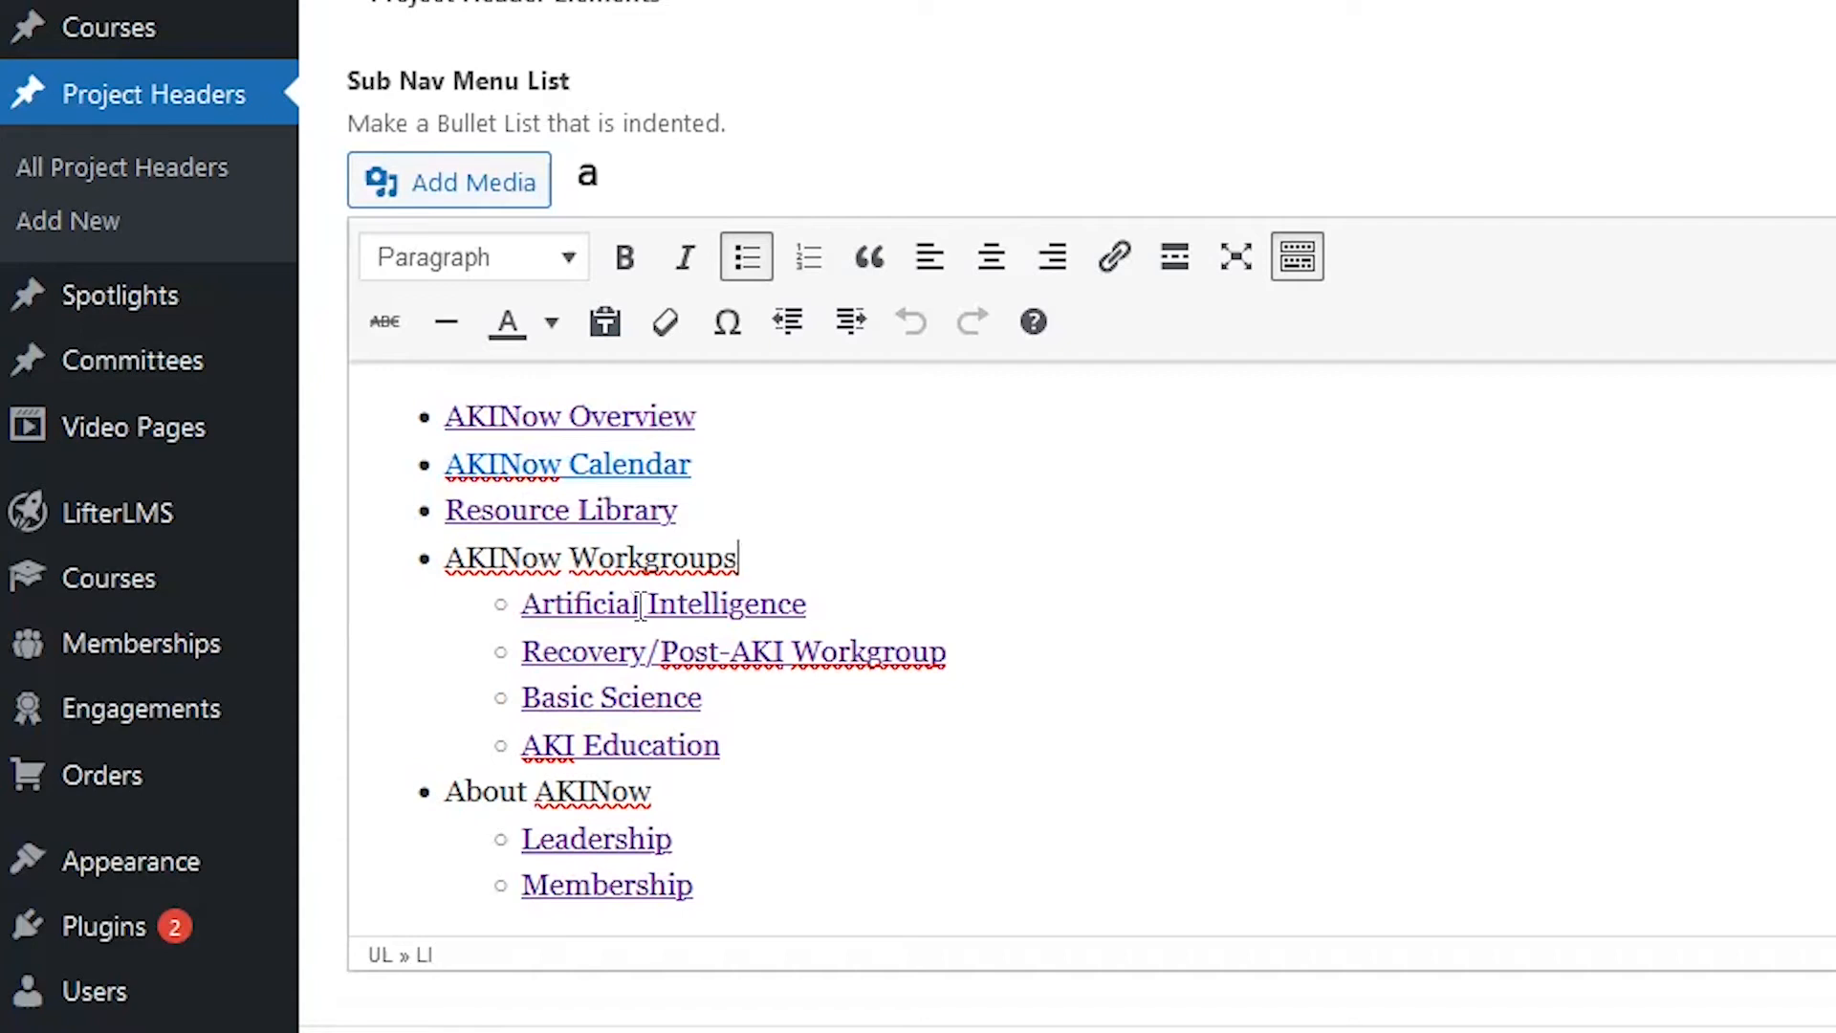
left_click(640, 605)
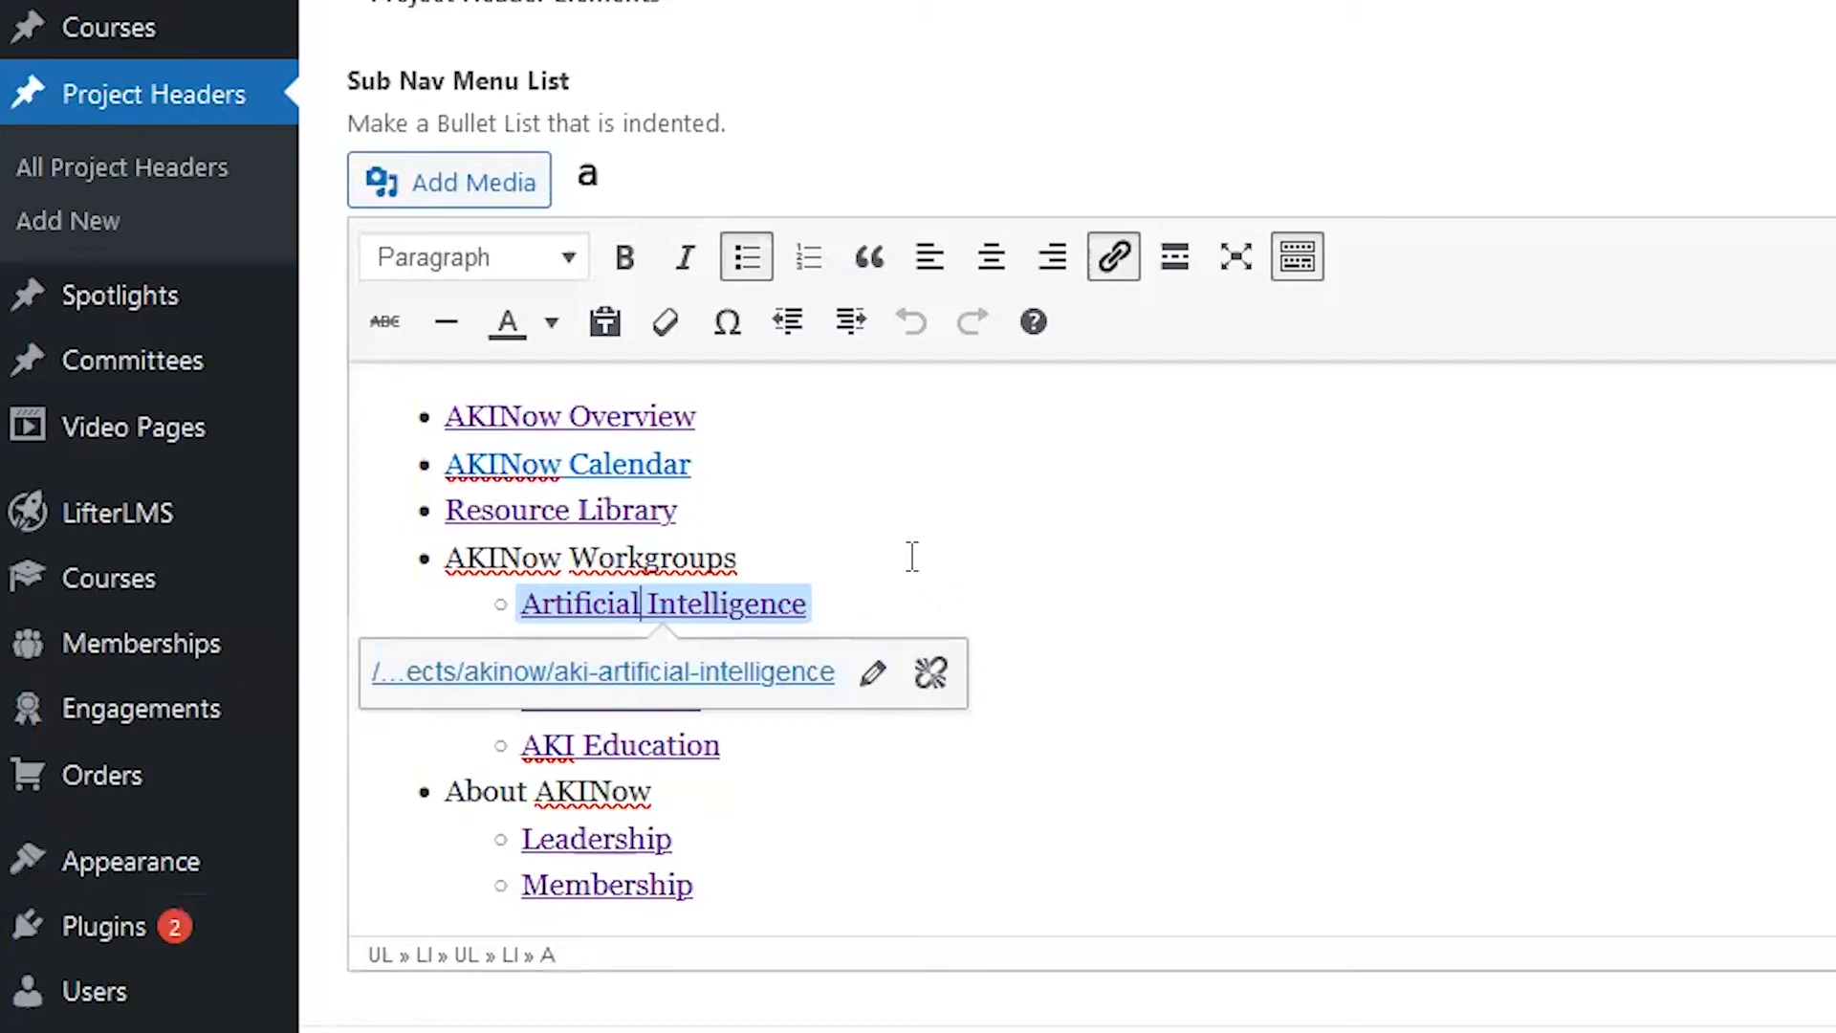
left_click(911, 556)
Step: Add a 'test' item after Membership in the sub-nav list and update the header
left_click(885, 881)
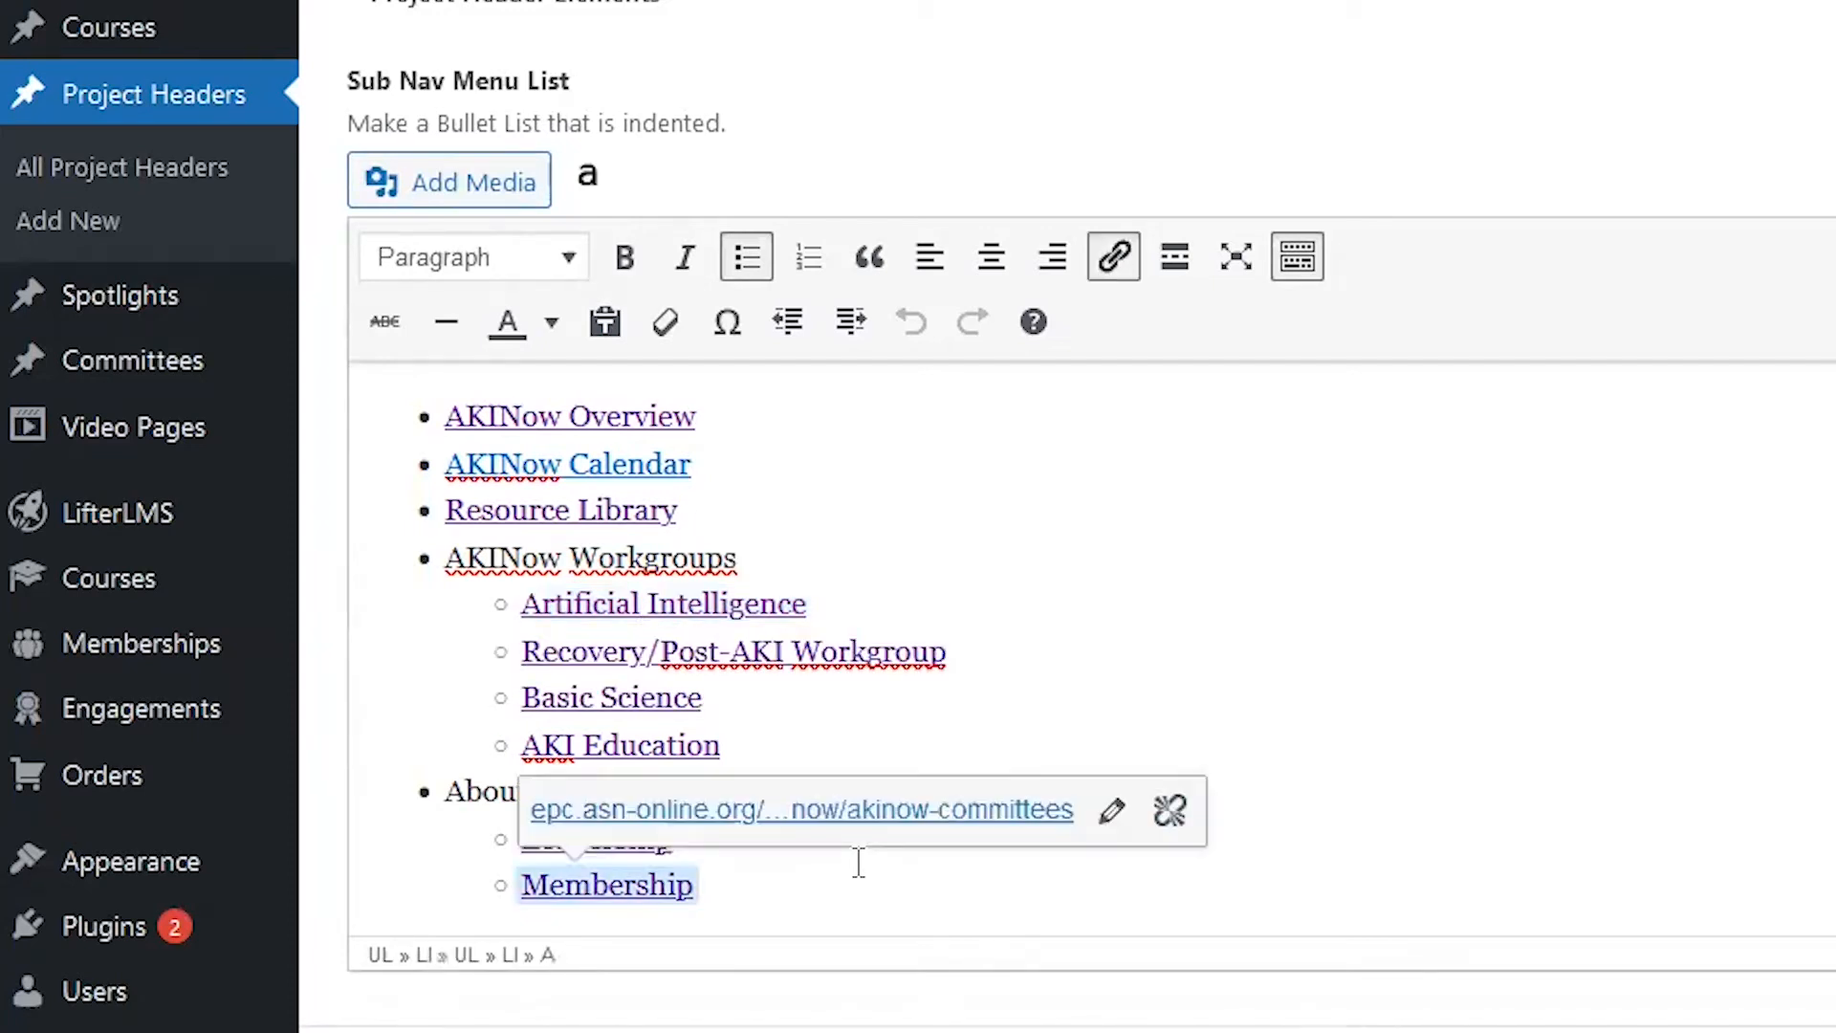
key("Right")
key("Return")
key("Return")
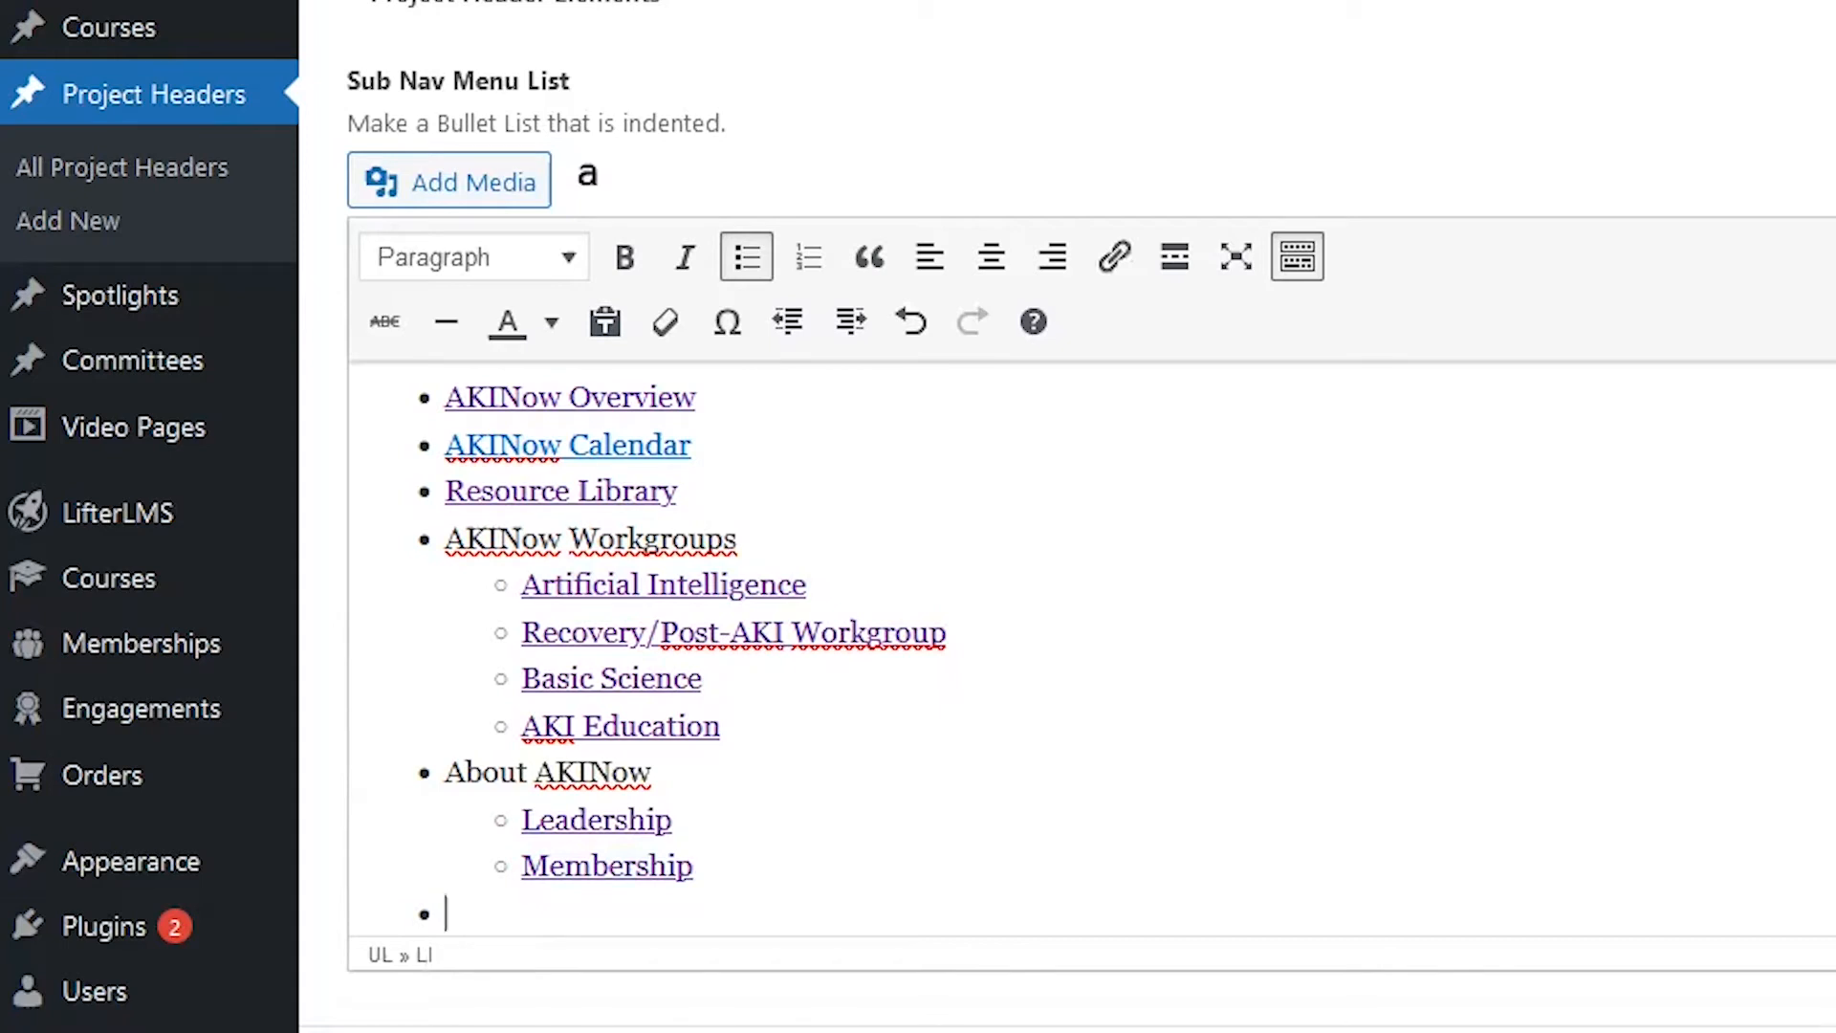
type("test")
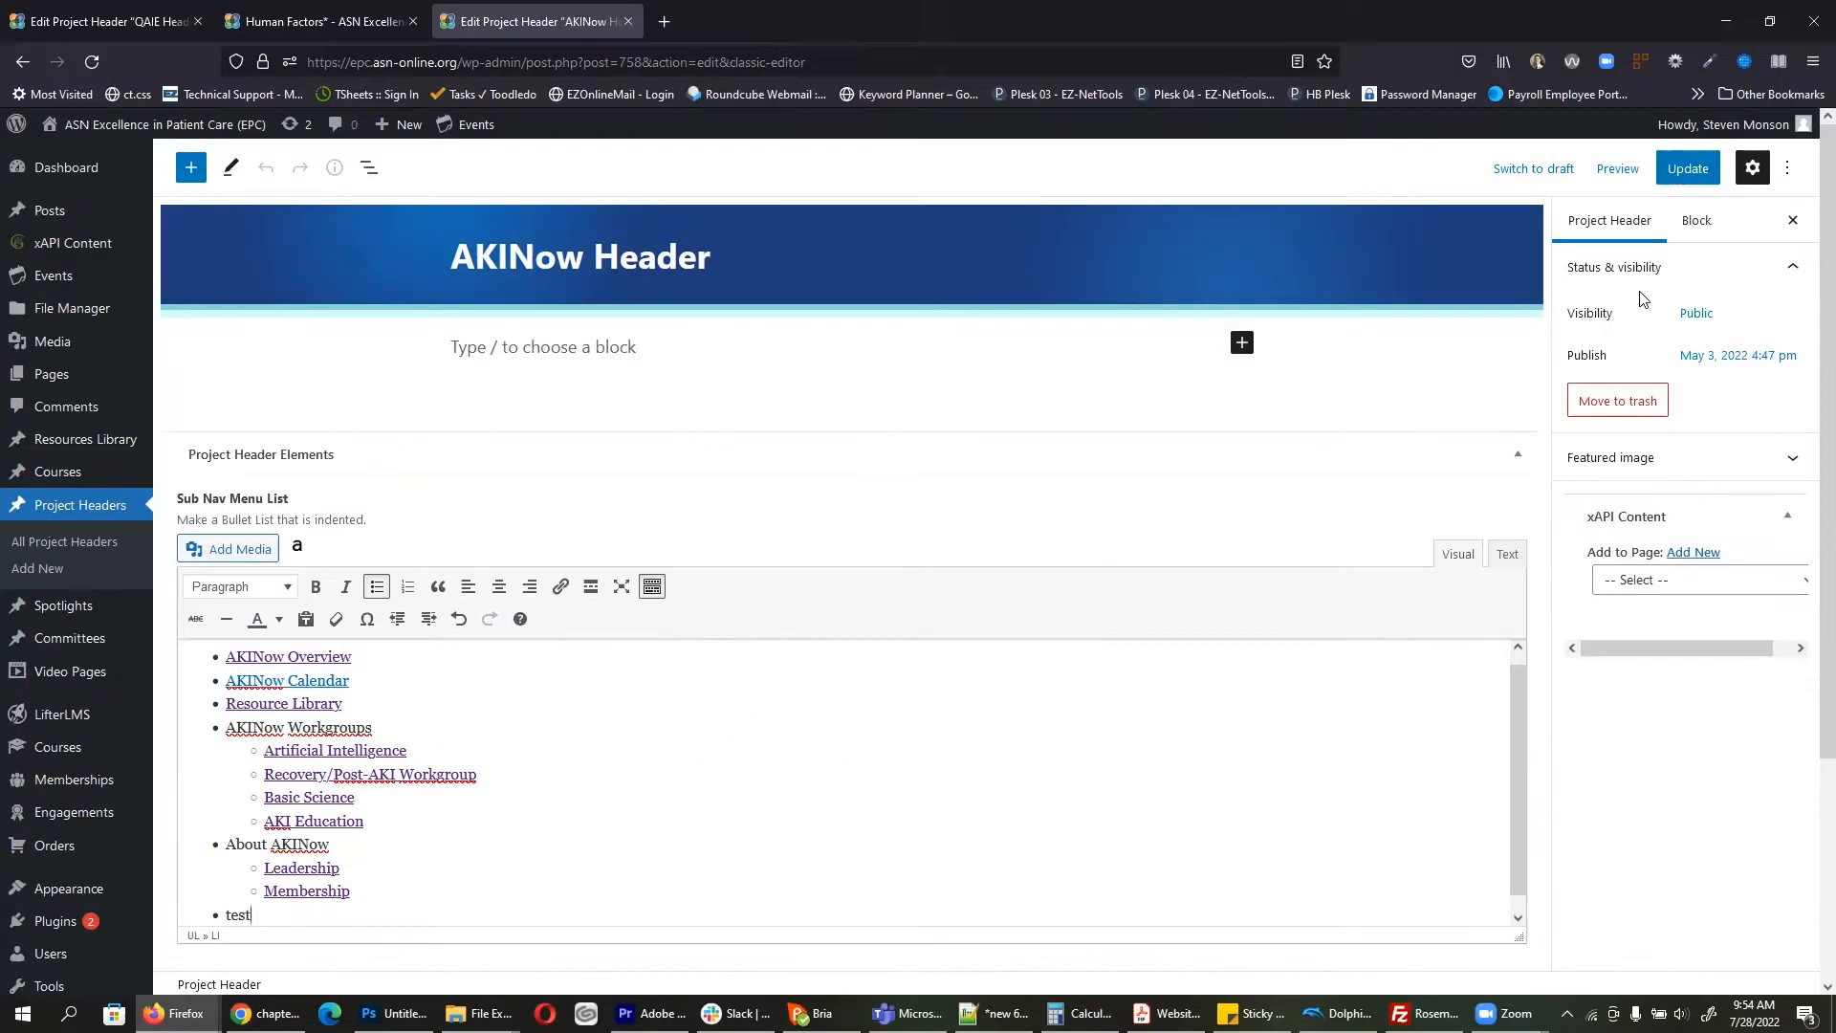
left_click(1679, 168)
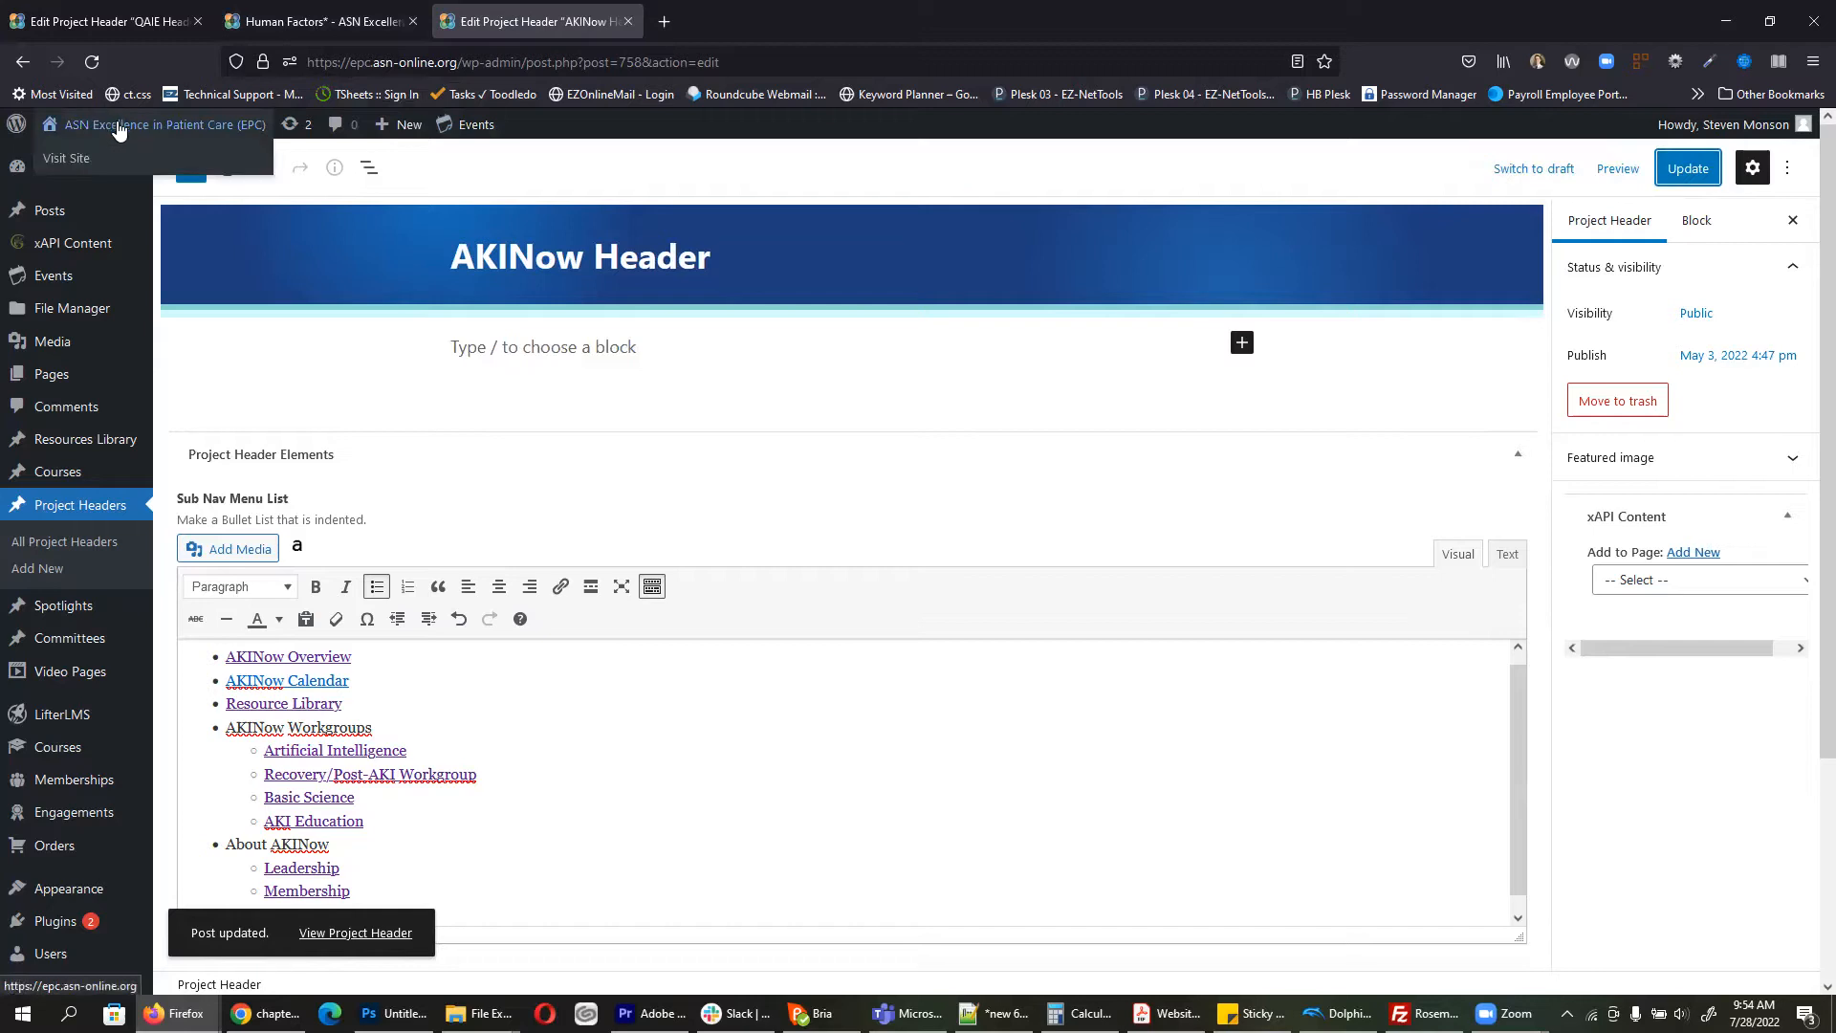
Step: Check the live AKINow page in a new tab, then select 'test' back in the header editor
right_click(114, 120)
left_click(143, 135)
left_click(703, 10)
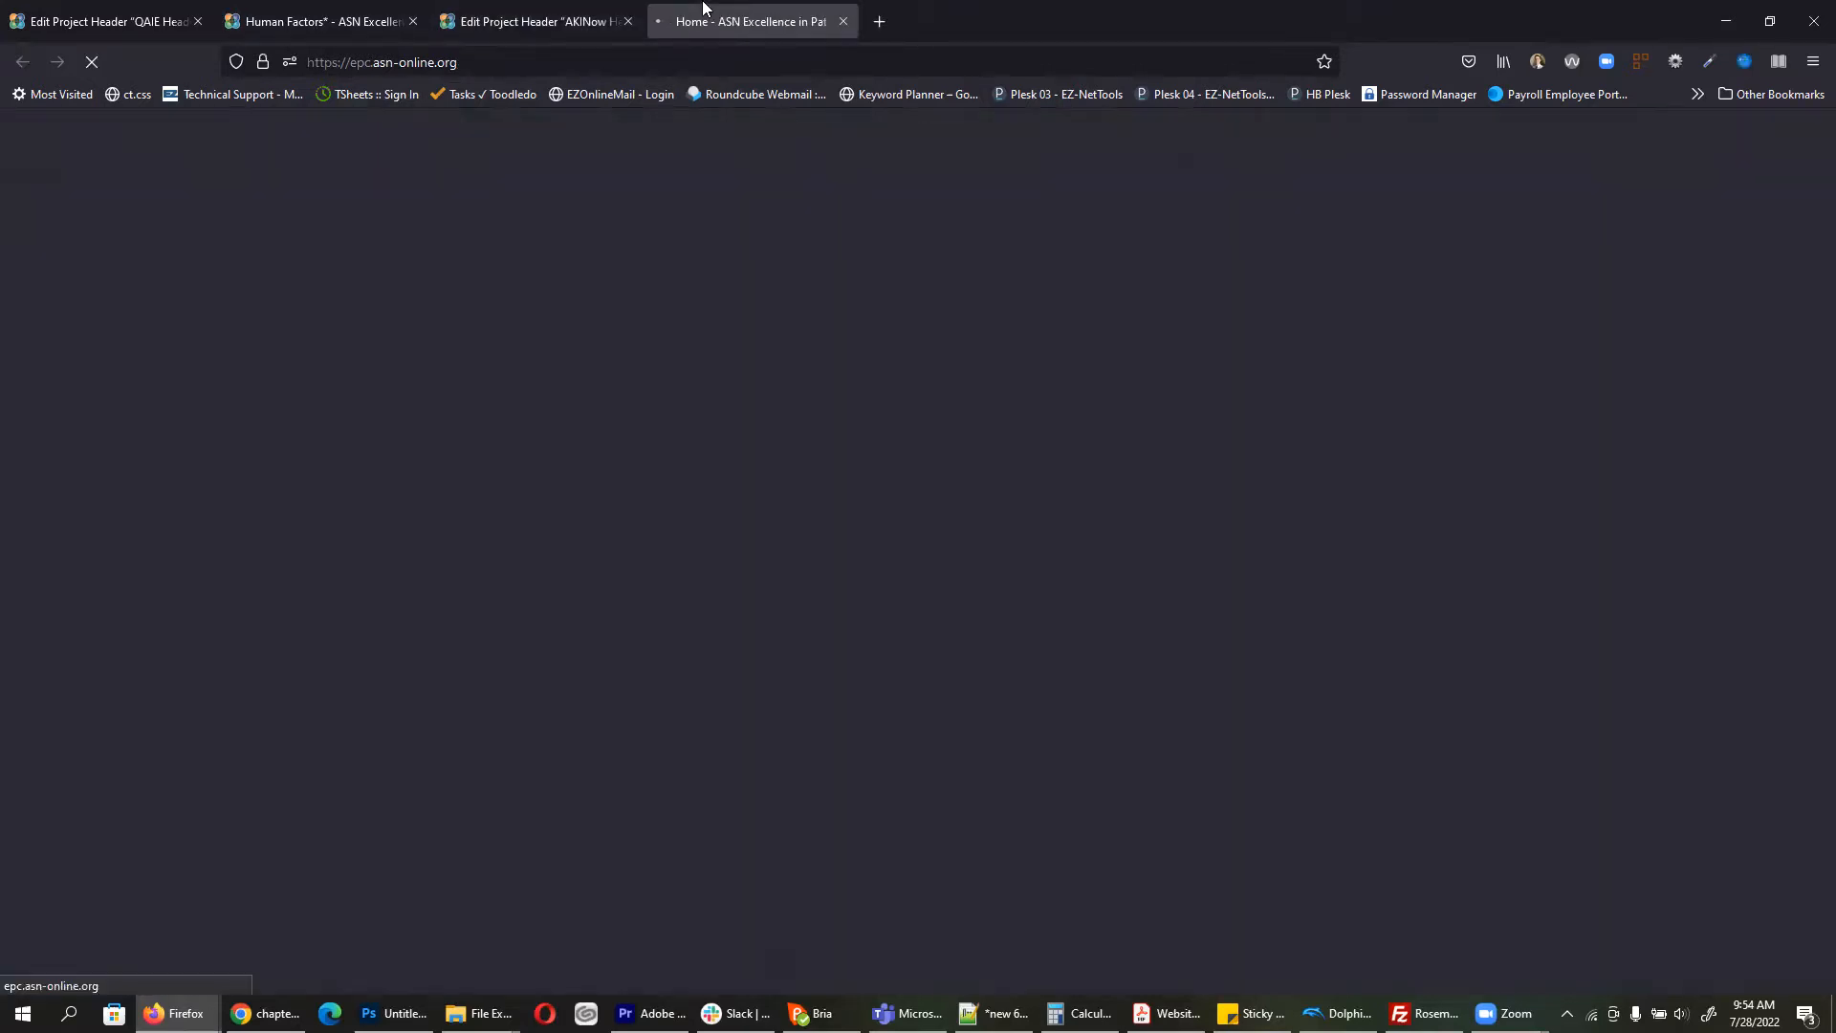
mouse_move(533, 285)
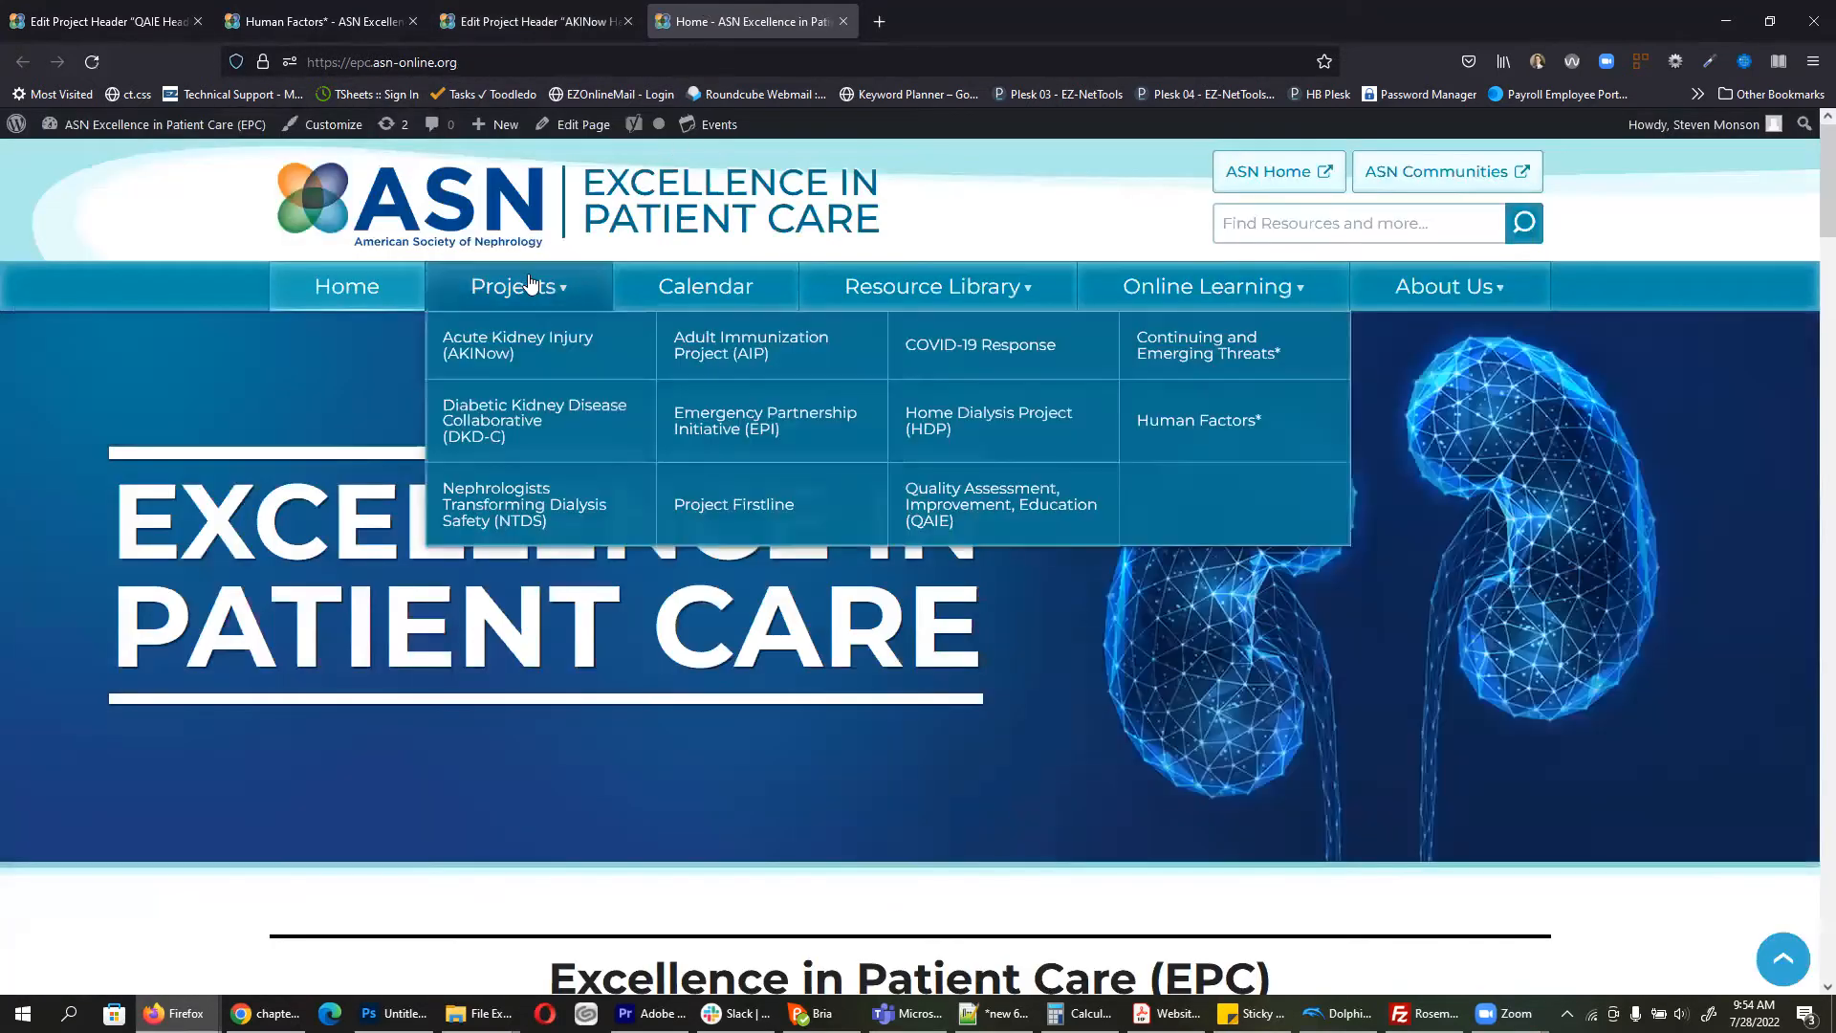
left_click(522, 368)
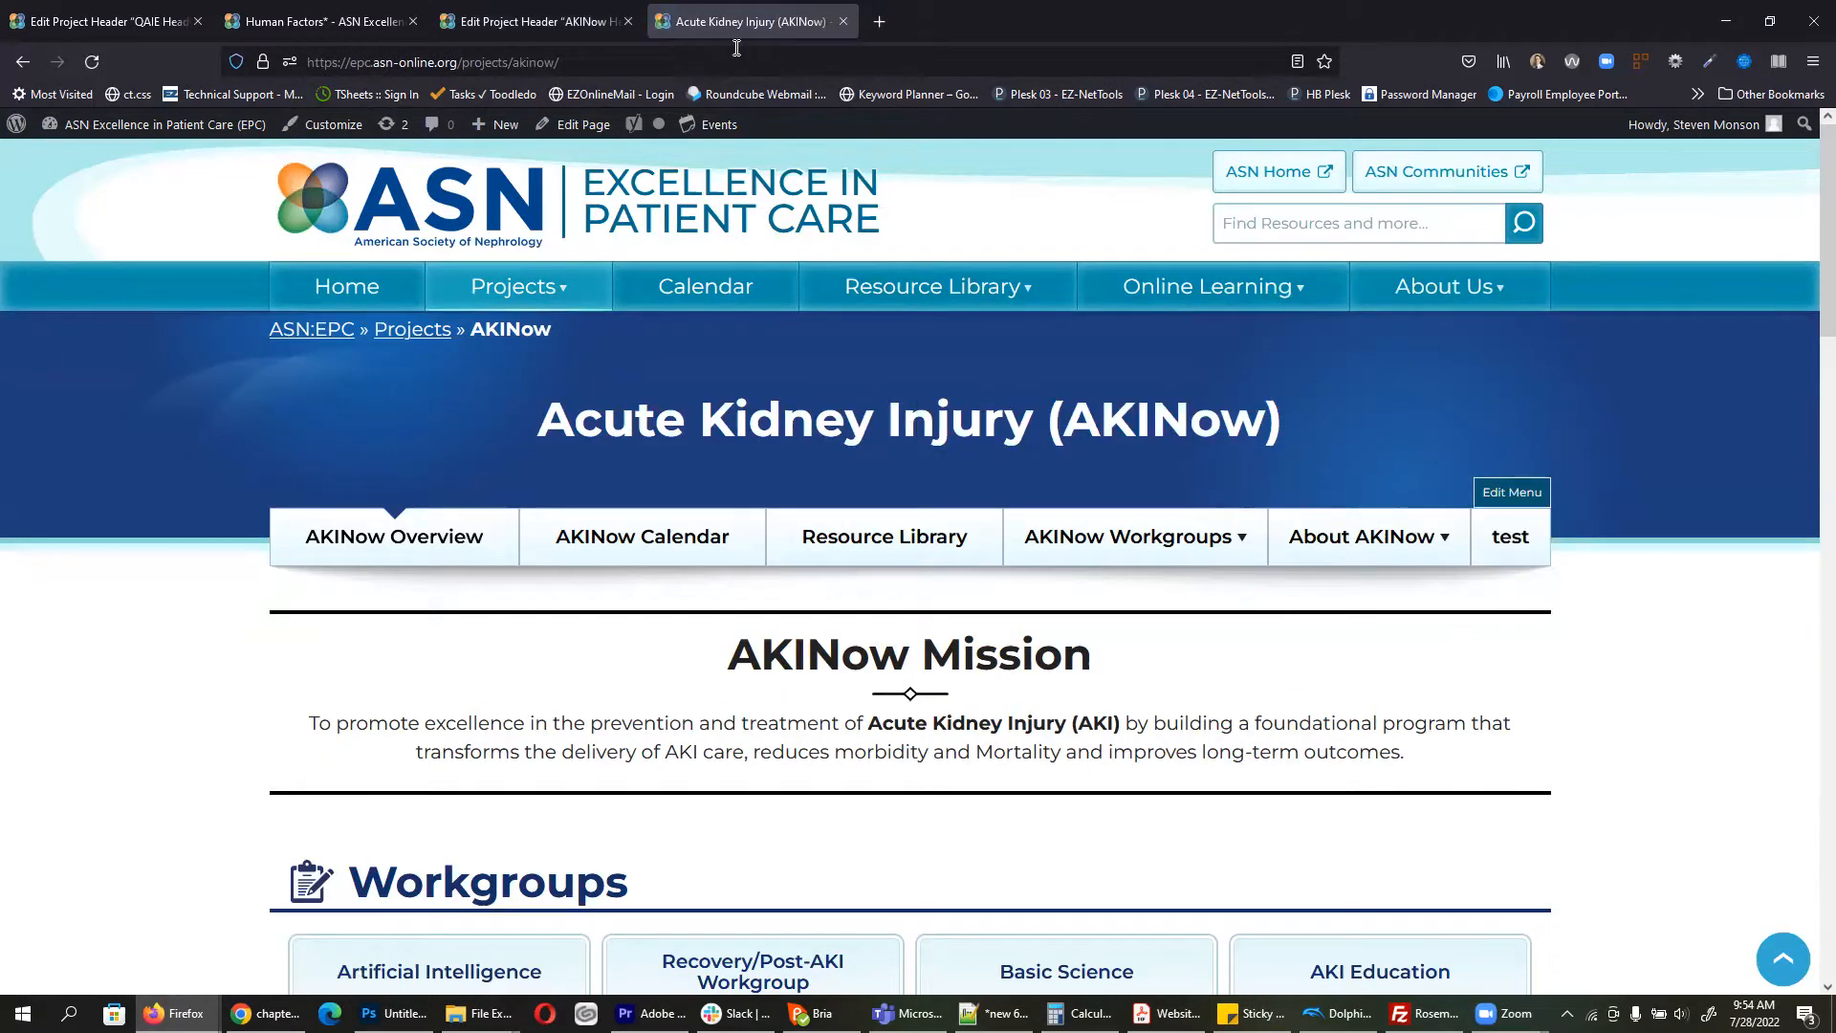
left_click(536, 21)
double_click(279, 916)
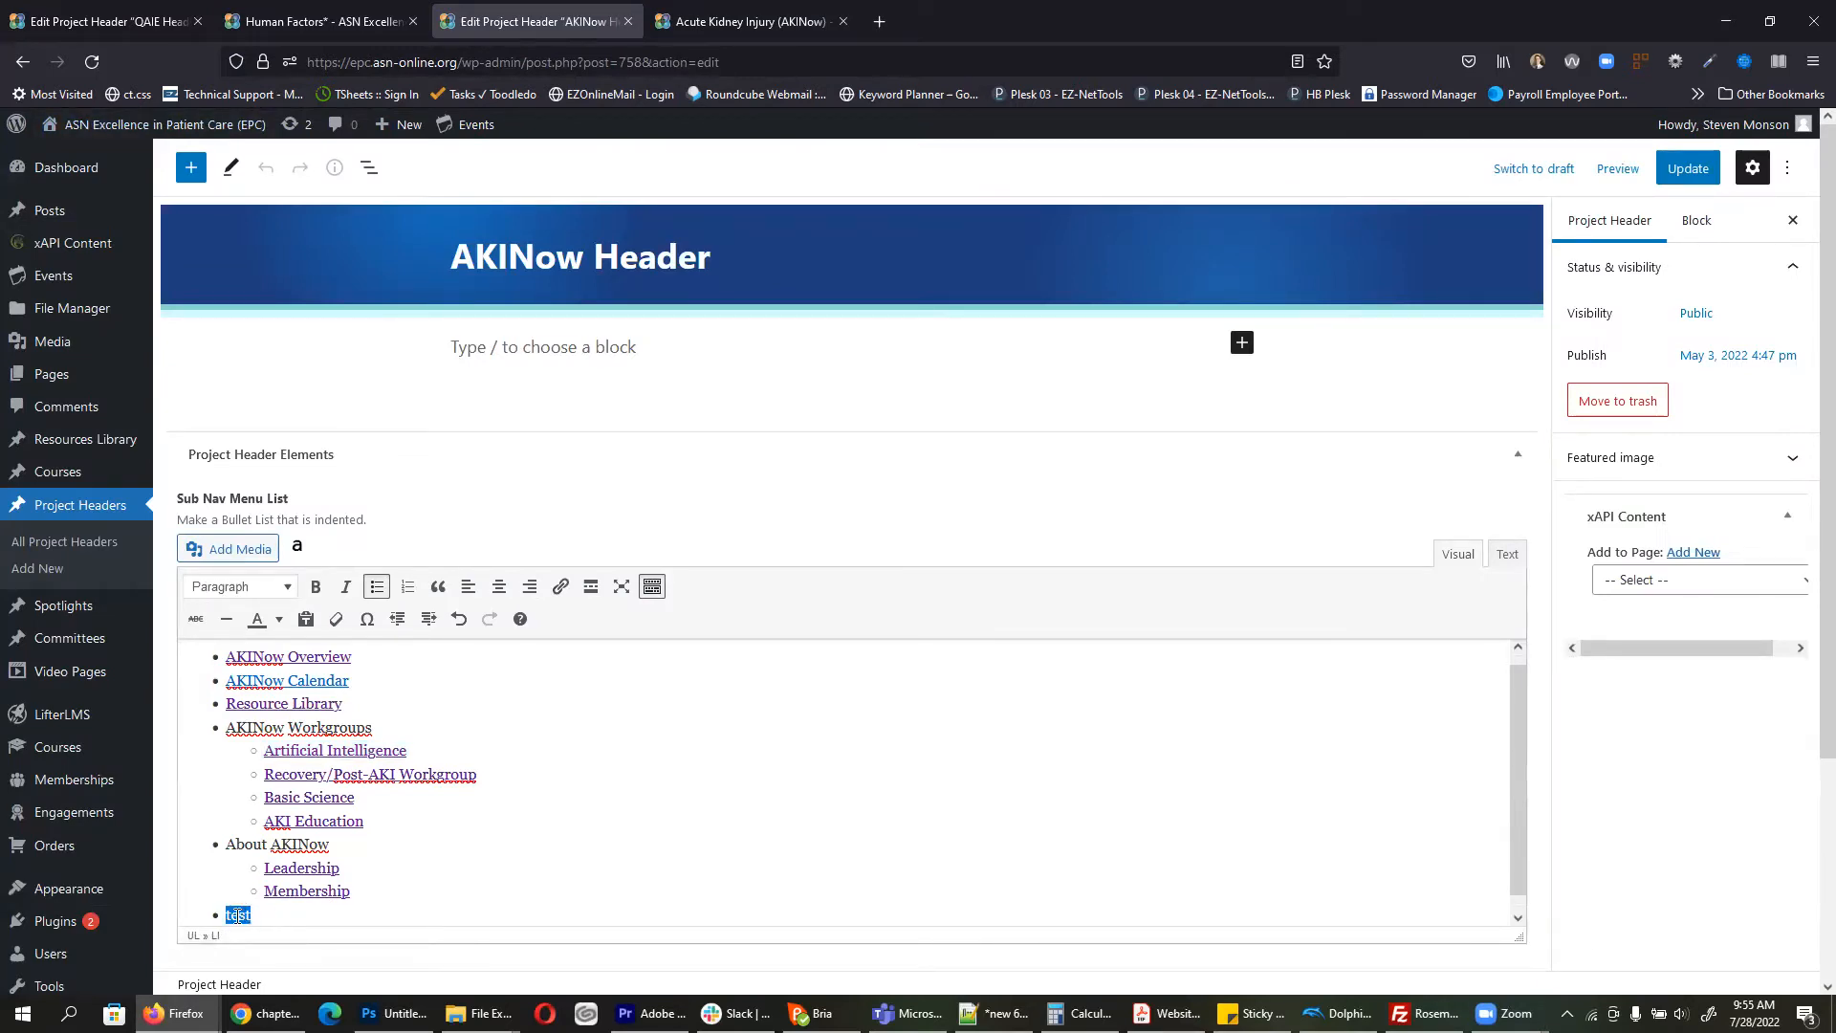
Step: Add a 'submenu' bullet indented under 'test' in the sub-nav list
left_click(273, 921)
key("Return")
type("submenu")
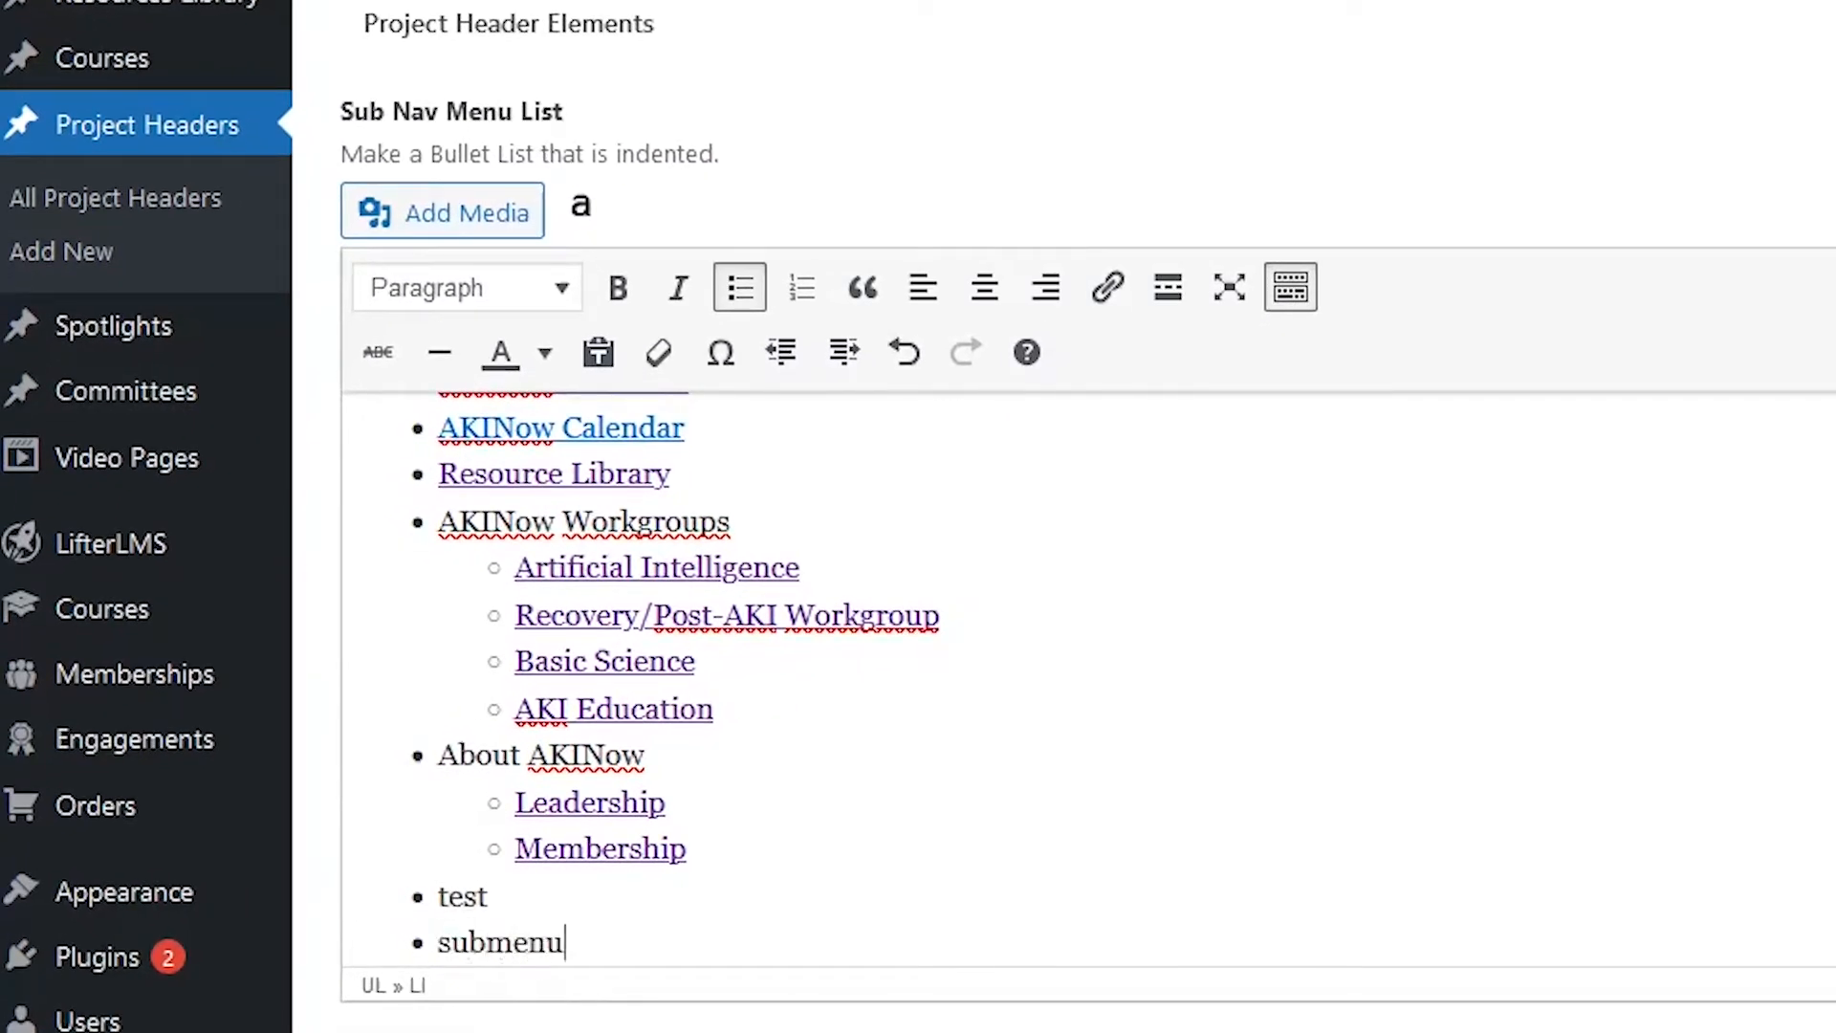
left_click(844, 361)
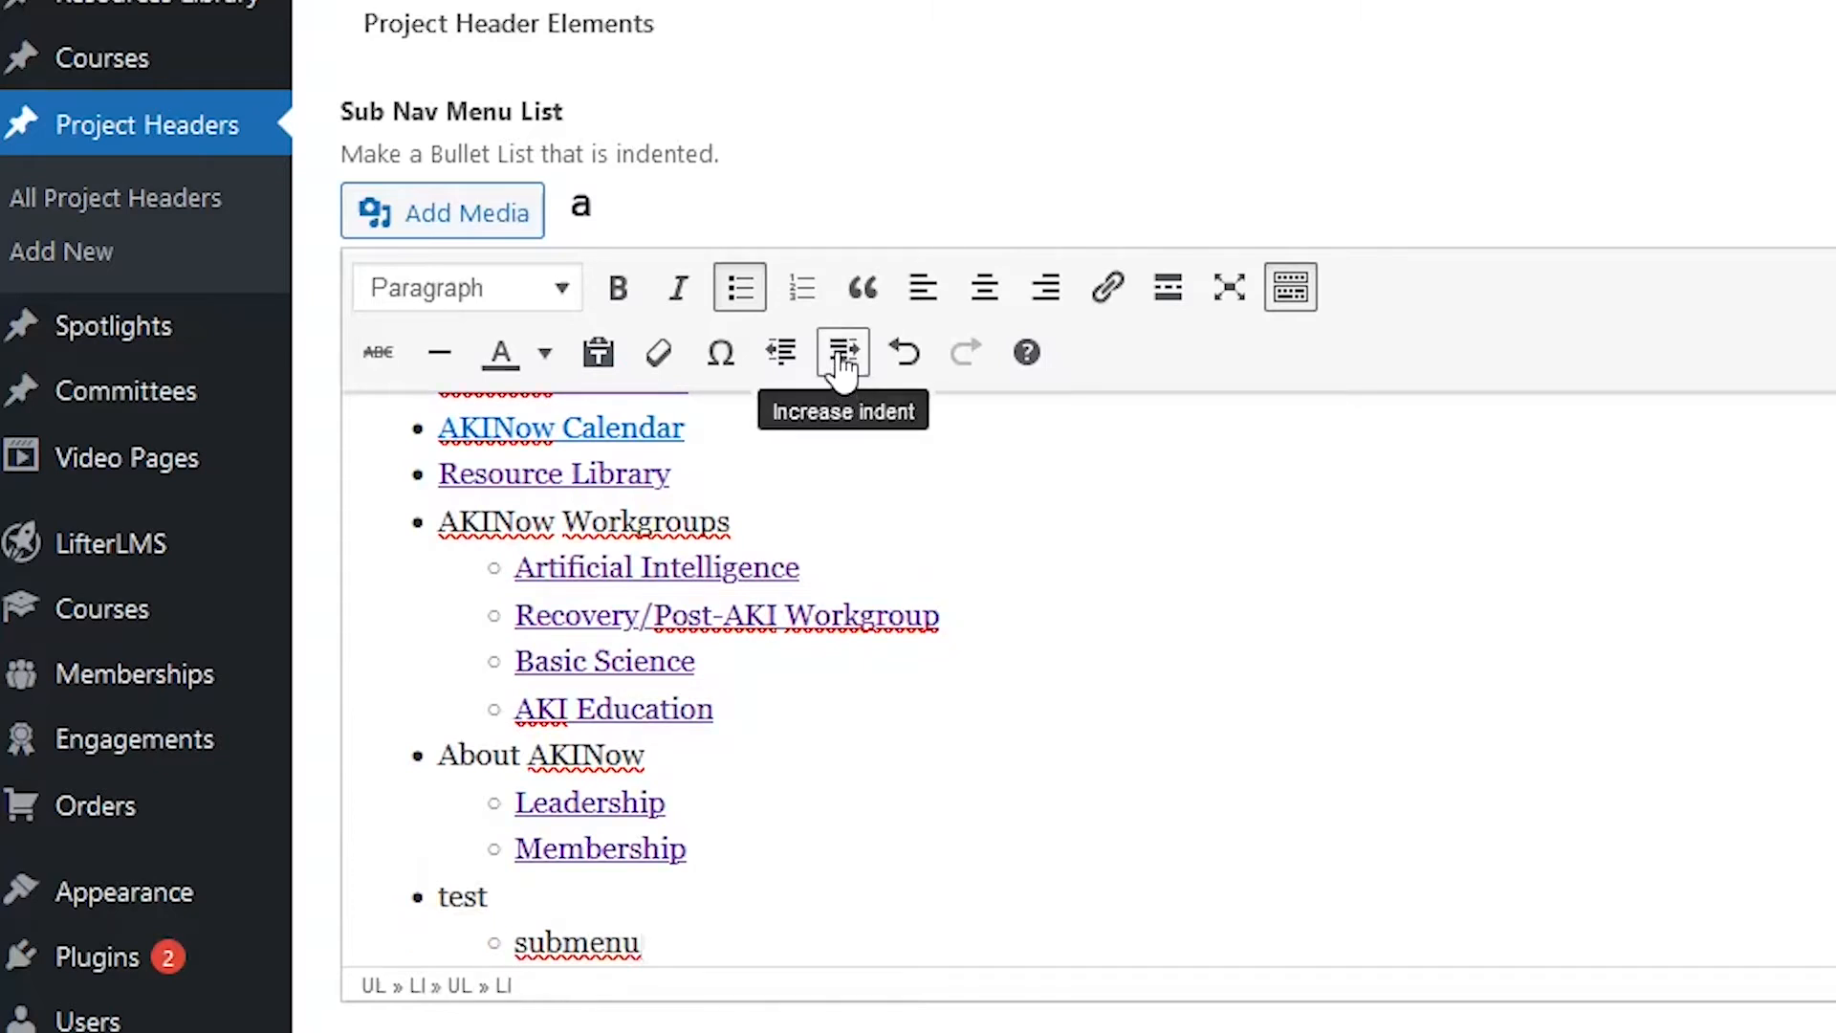
left_click(1293, 292)
left_click(1293, 292)
left_click(1293, 292)
left_click(1292, 291)
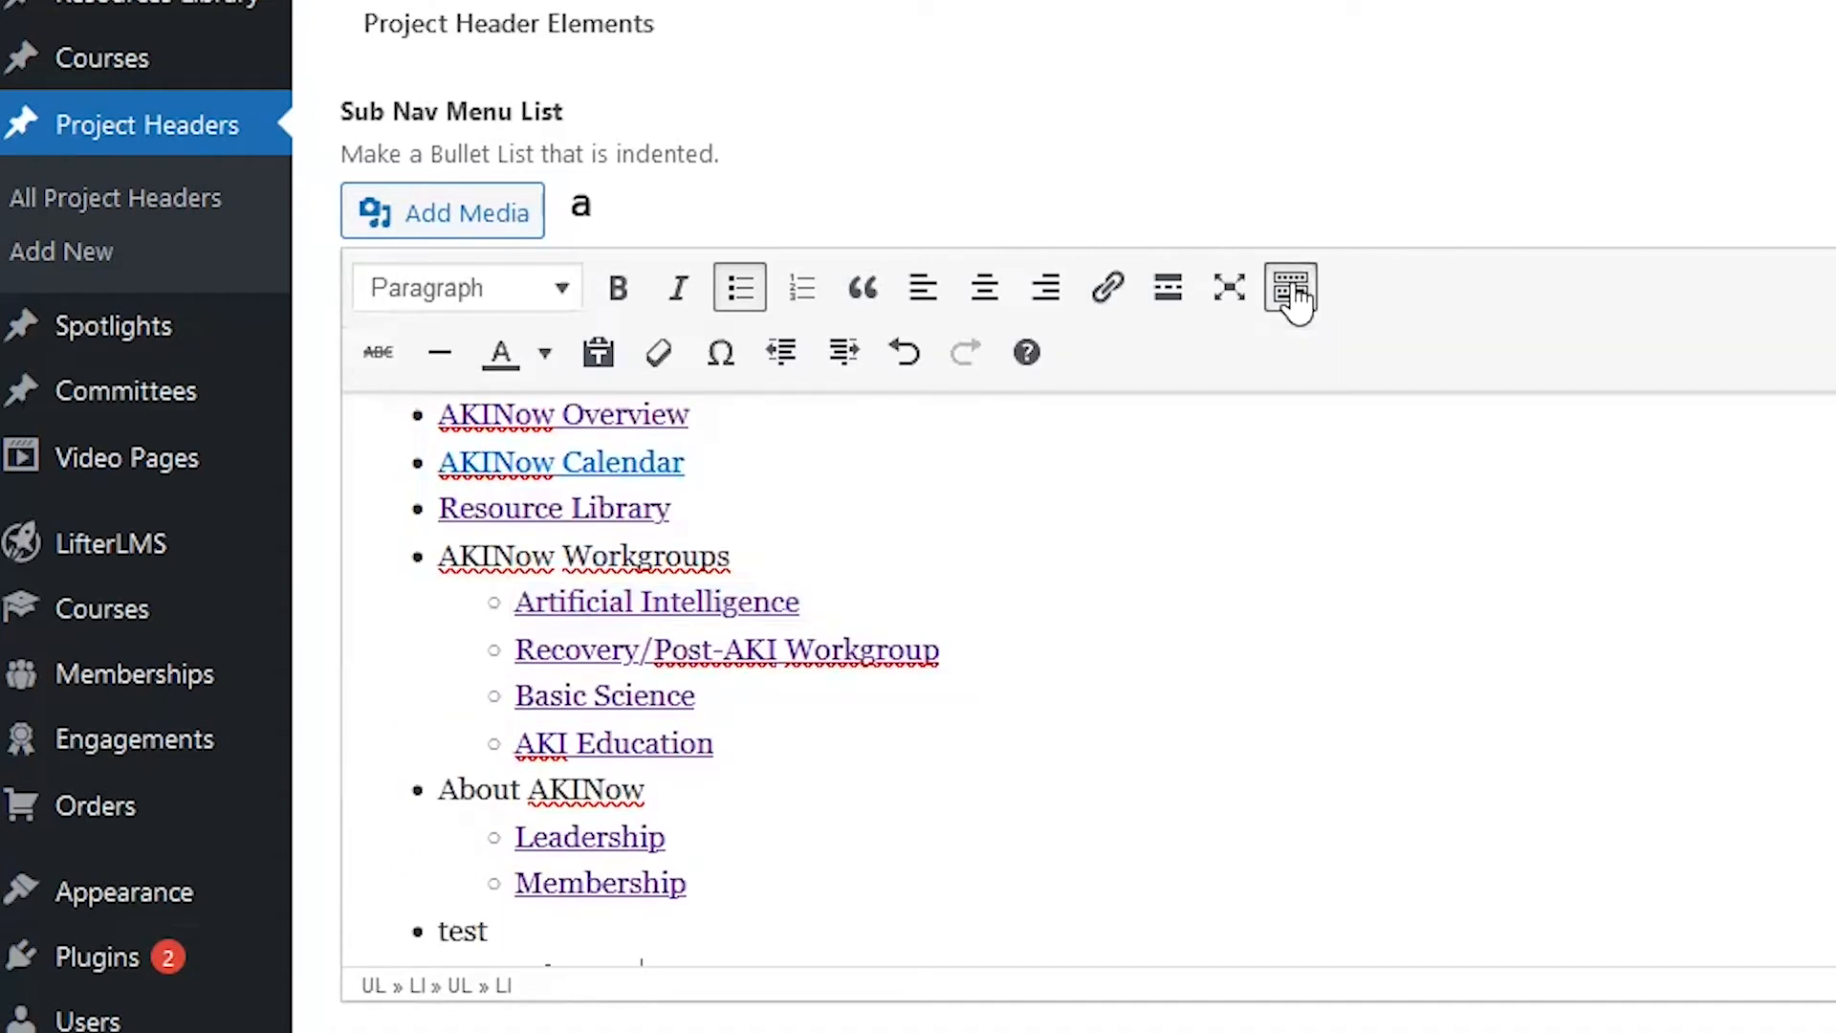
scroll(574, 852, "down", 1)
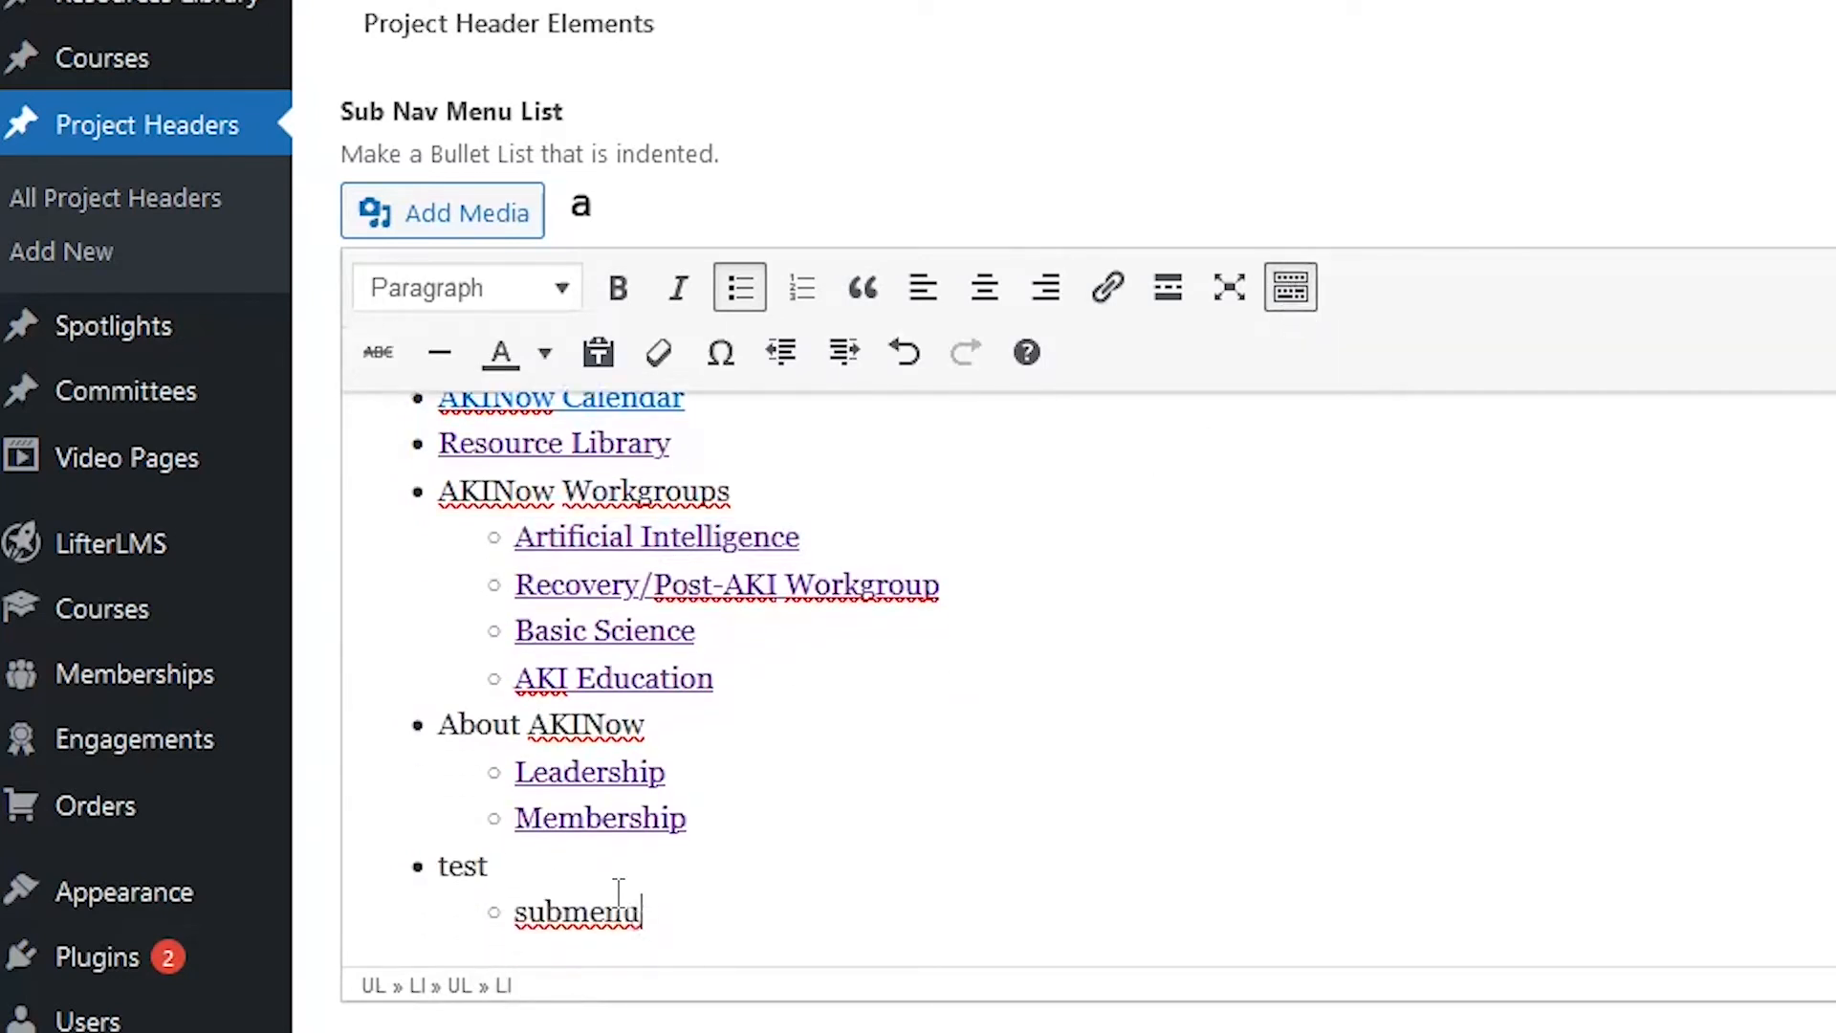
Step: Link 'submenu' to the Home Dialysis page, update the header, and reload the live page
double_click(607, 914)
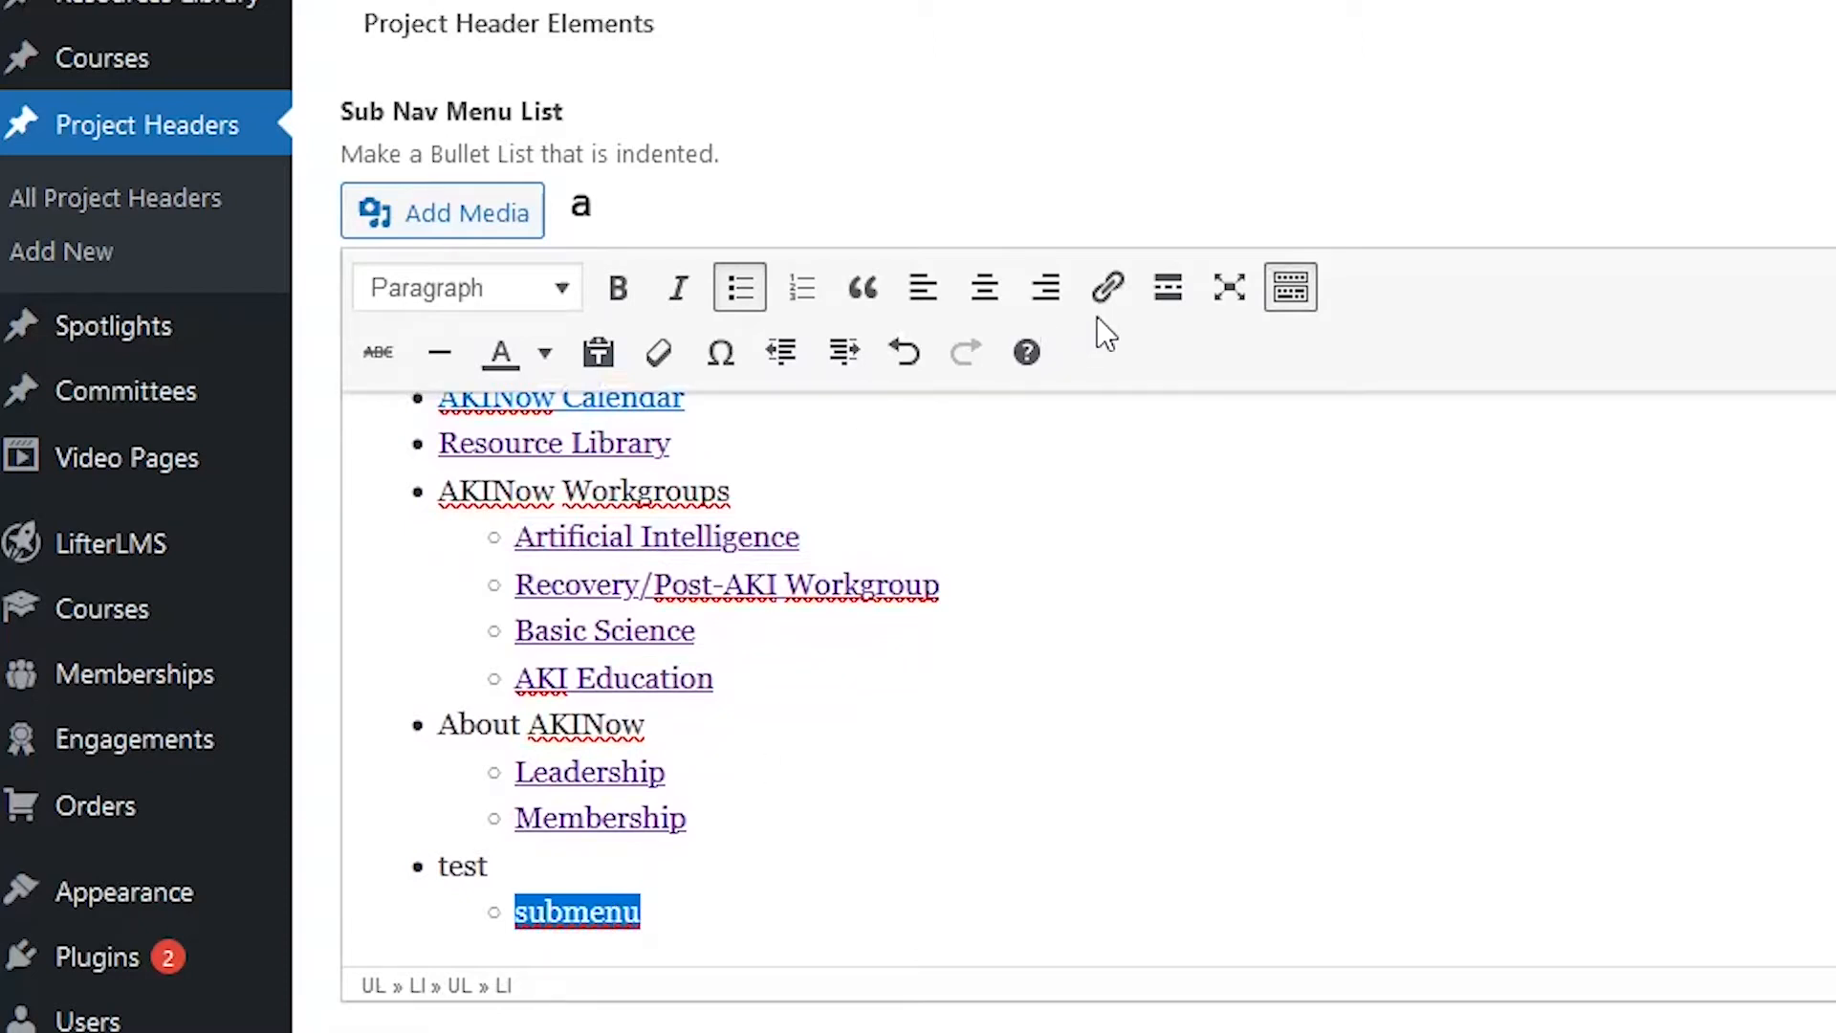
left_click(1107, 289)
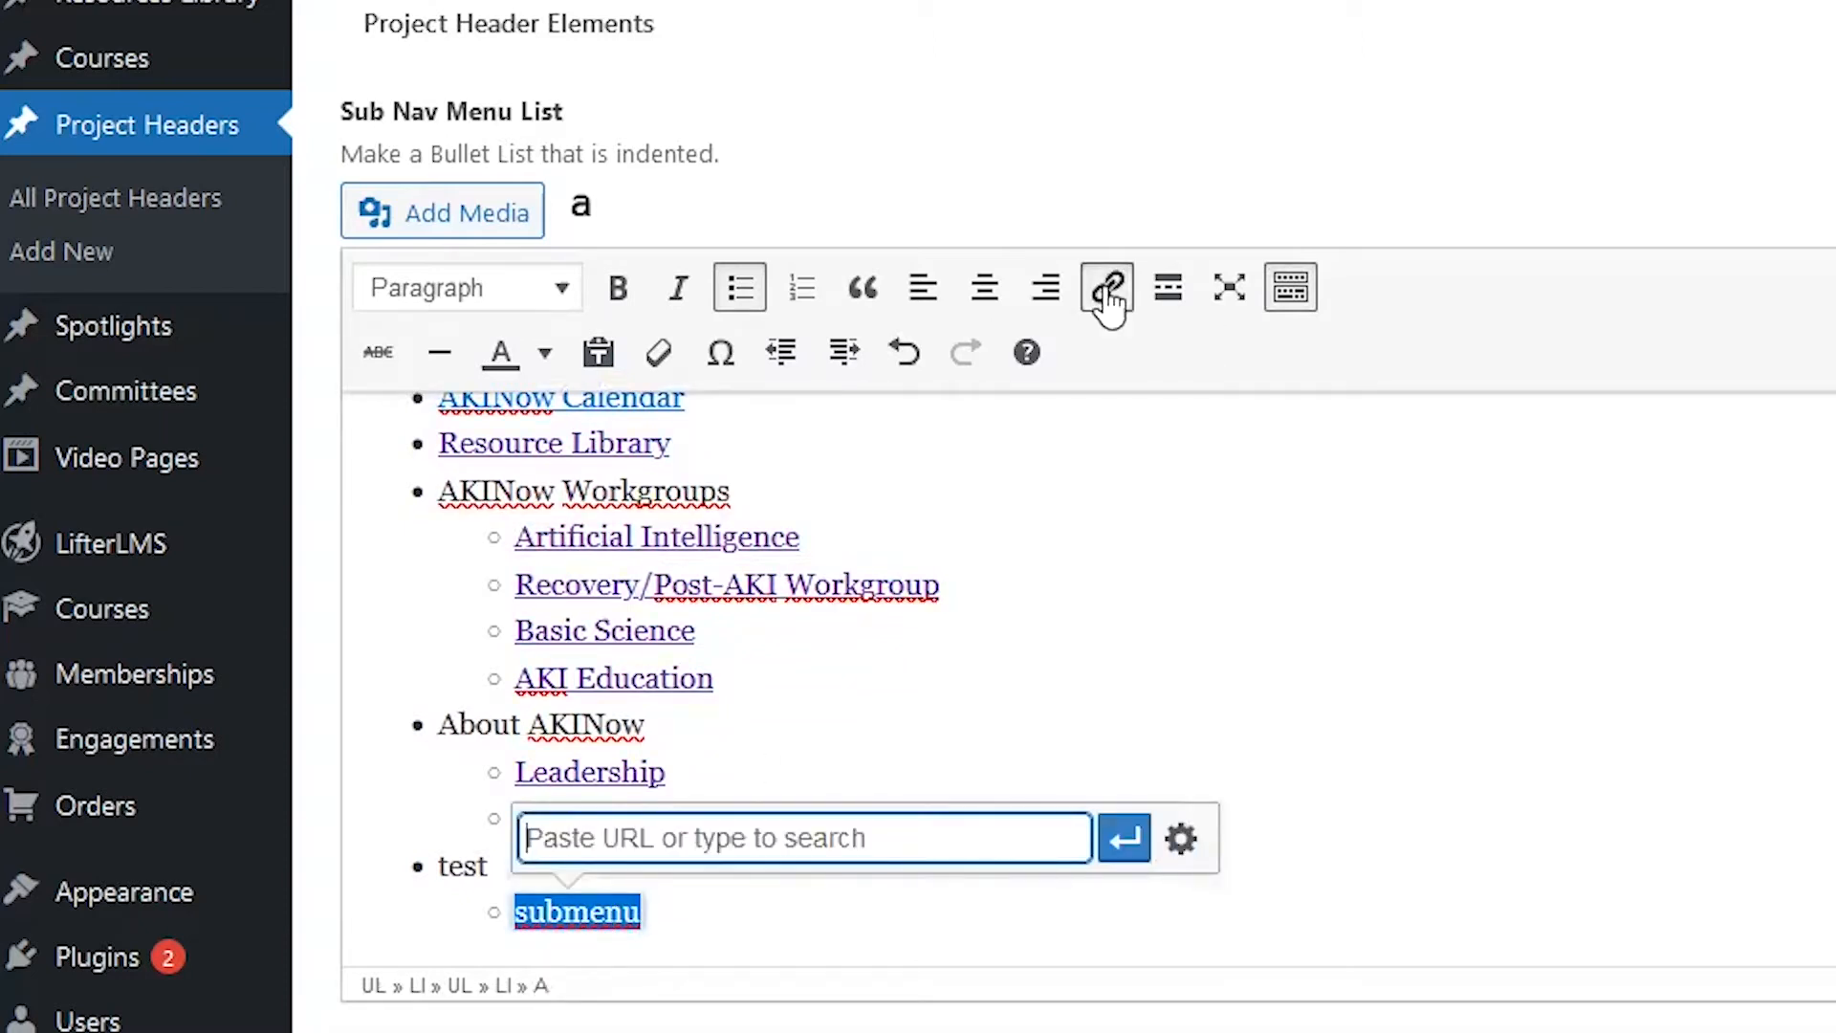
type("home")
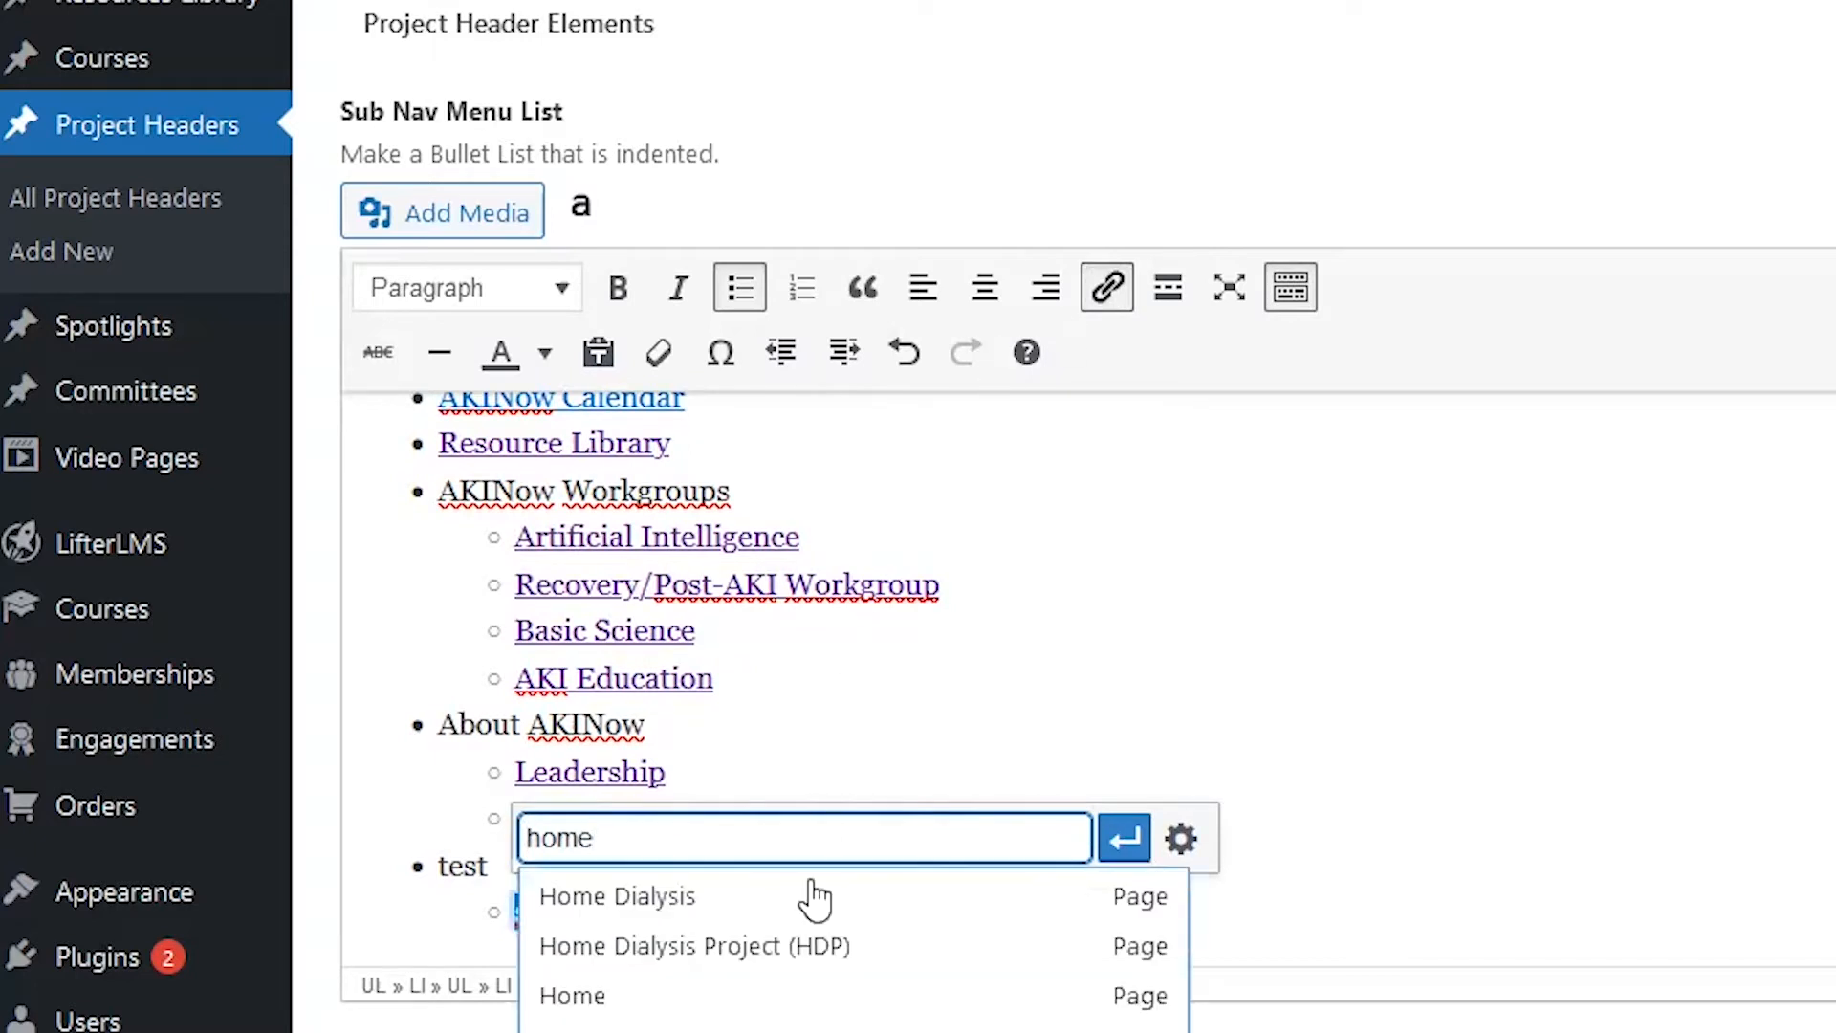
left_click(679, 907)
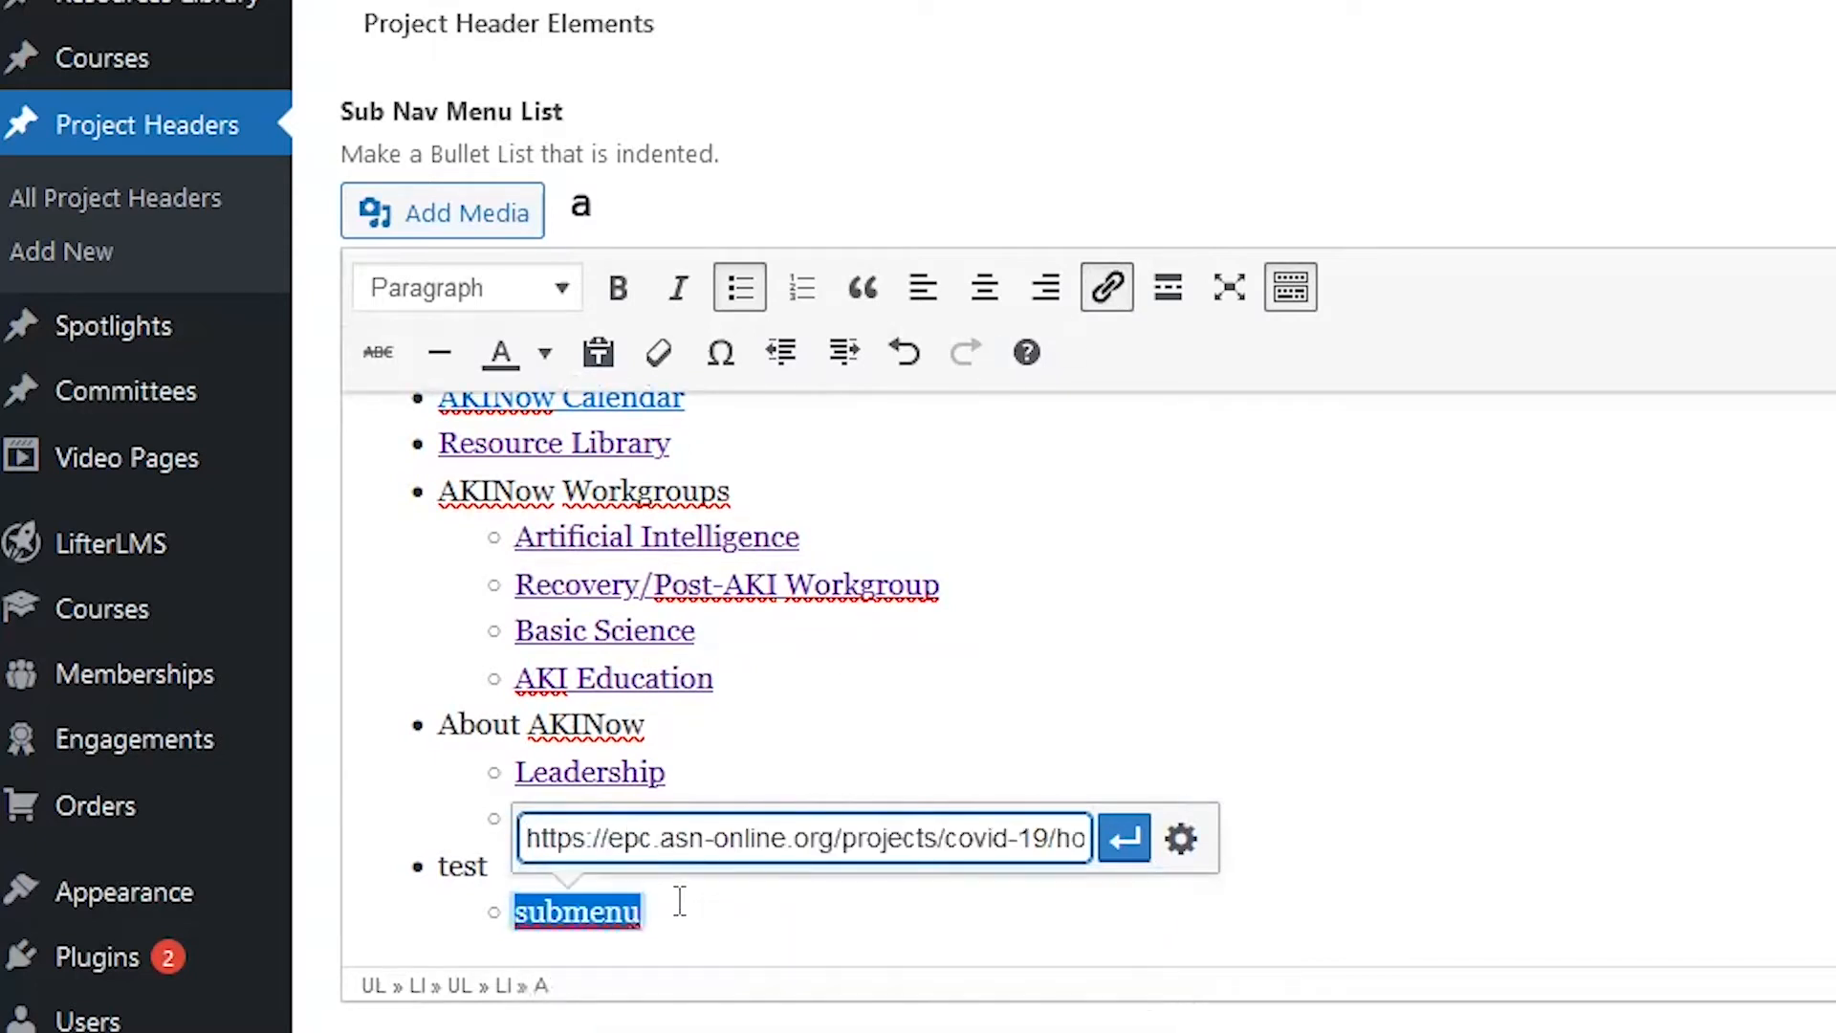
left_click(1123, 839)
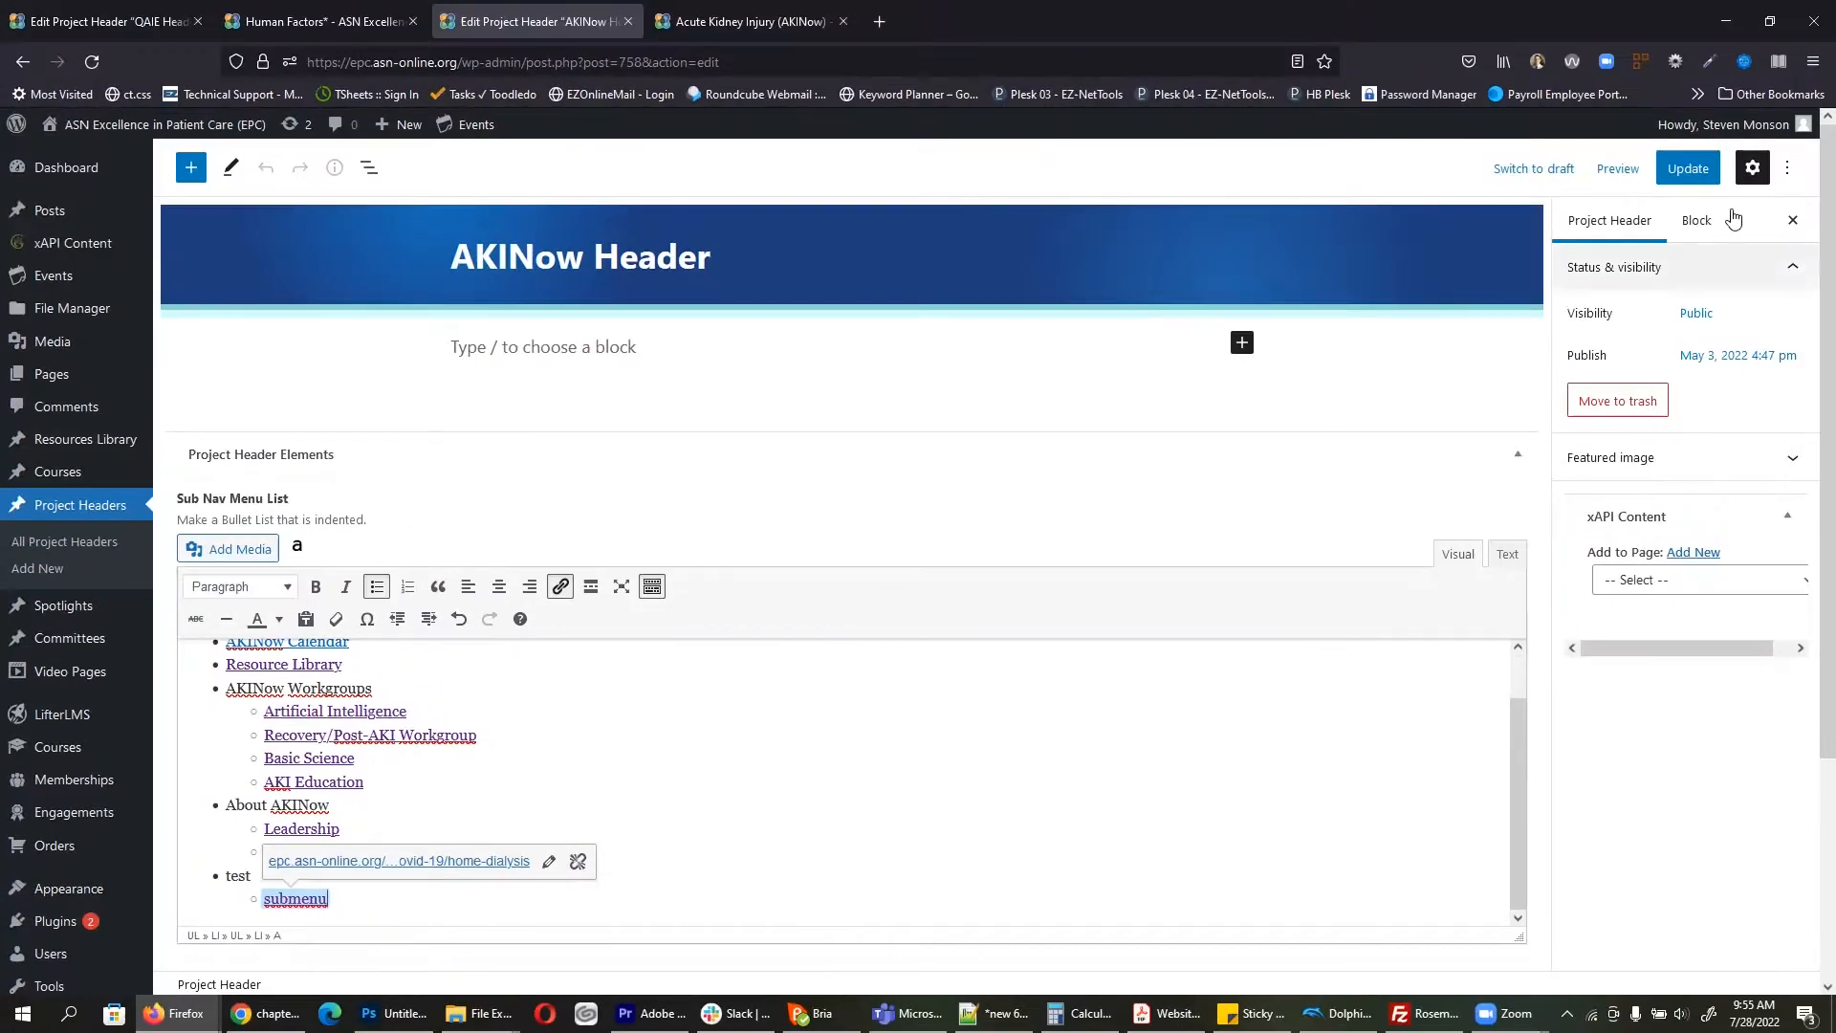
left_click(1688, 168)
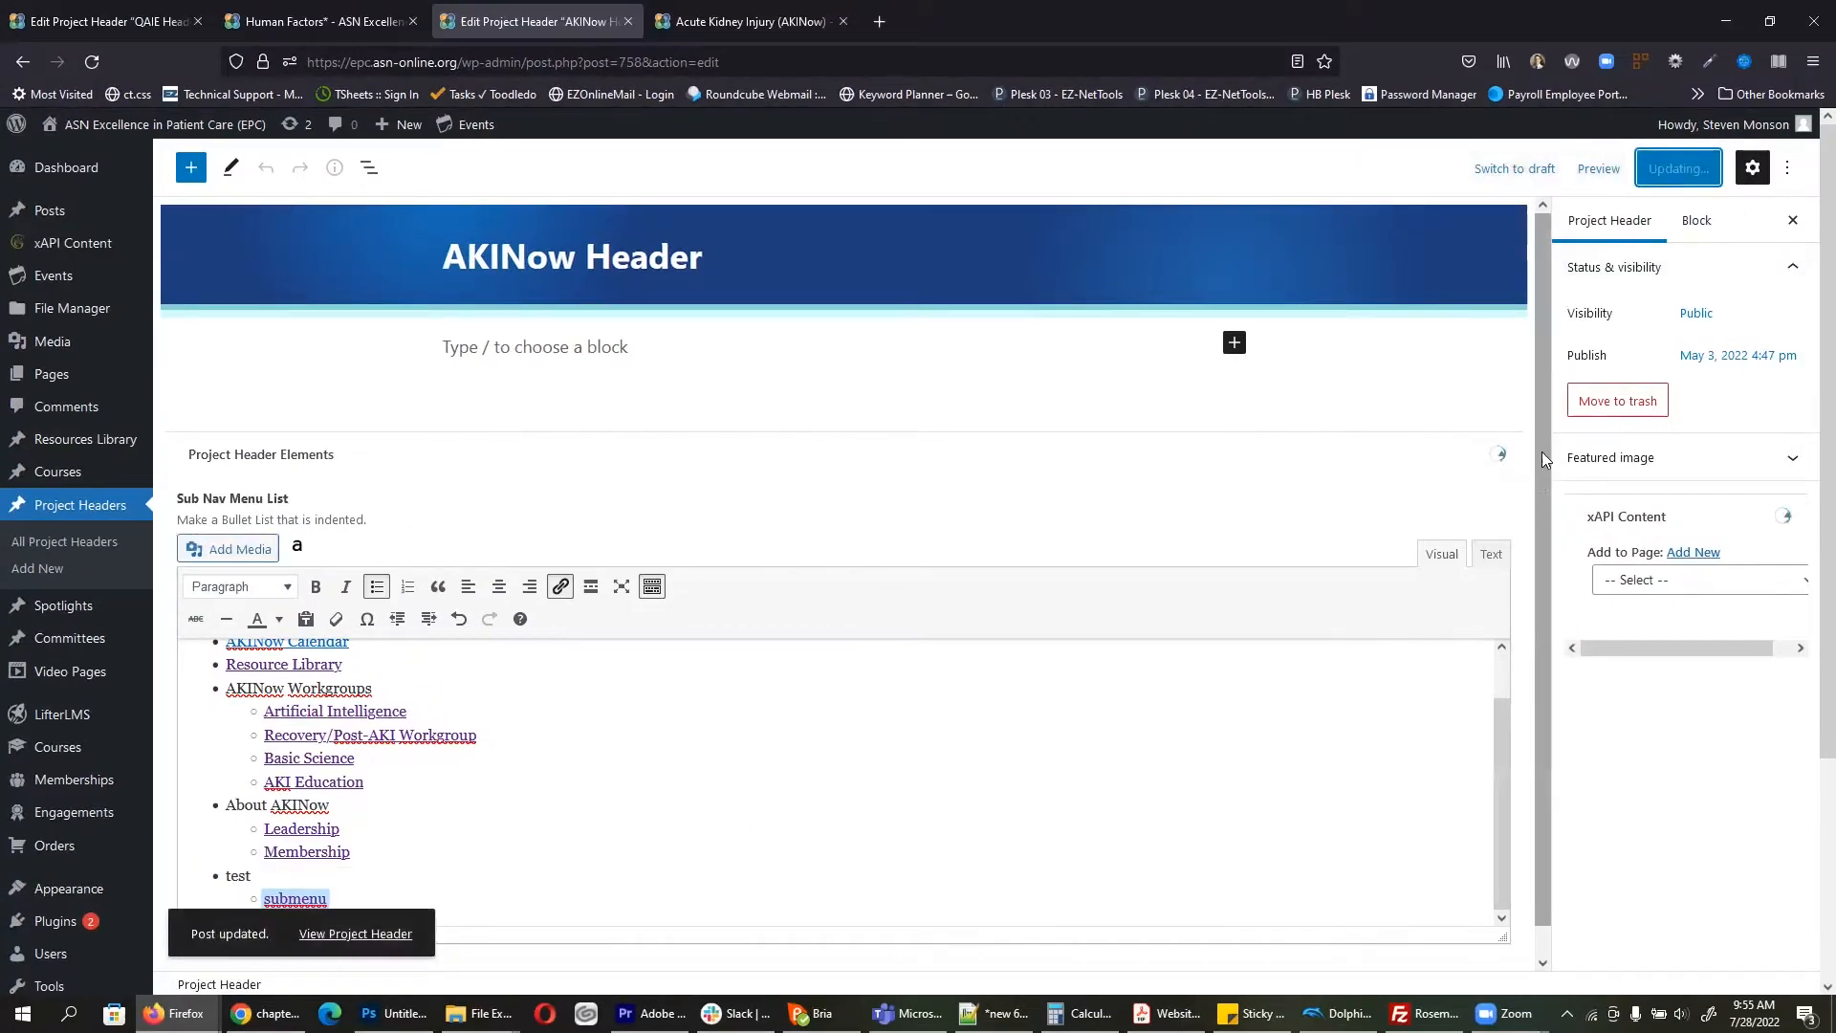
left_click(736, 21)
left_click(99, 60)
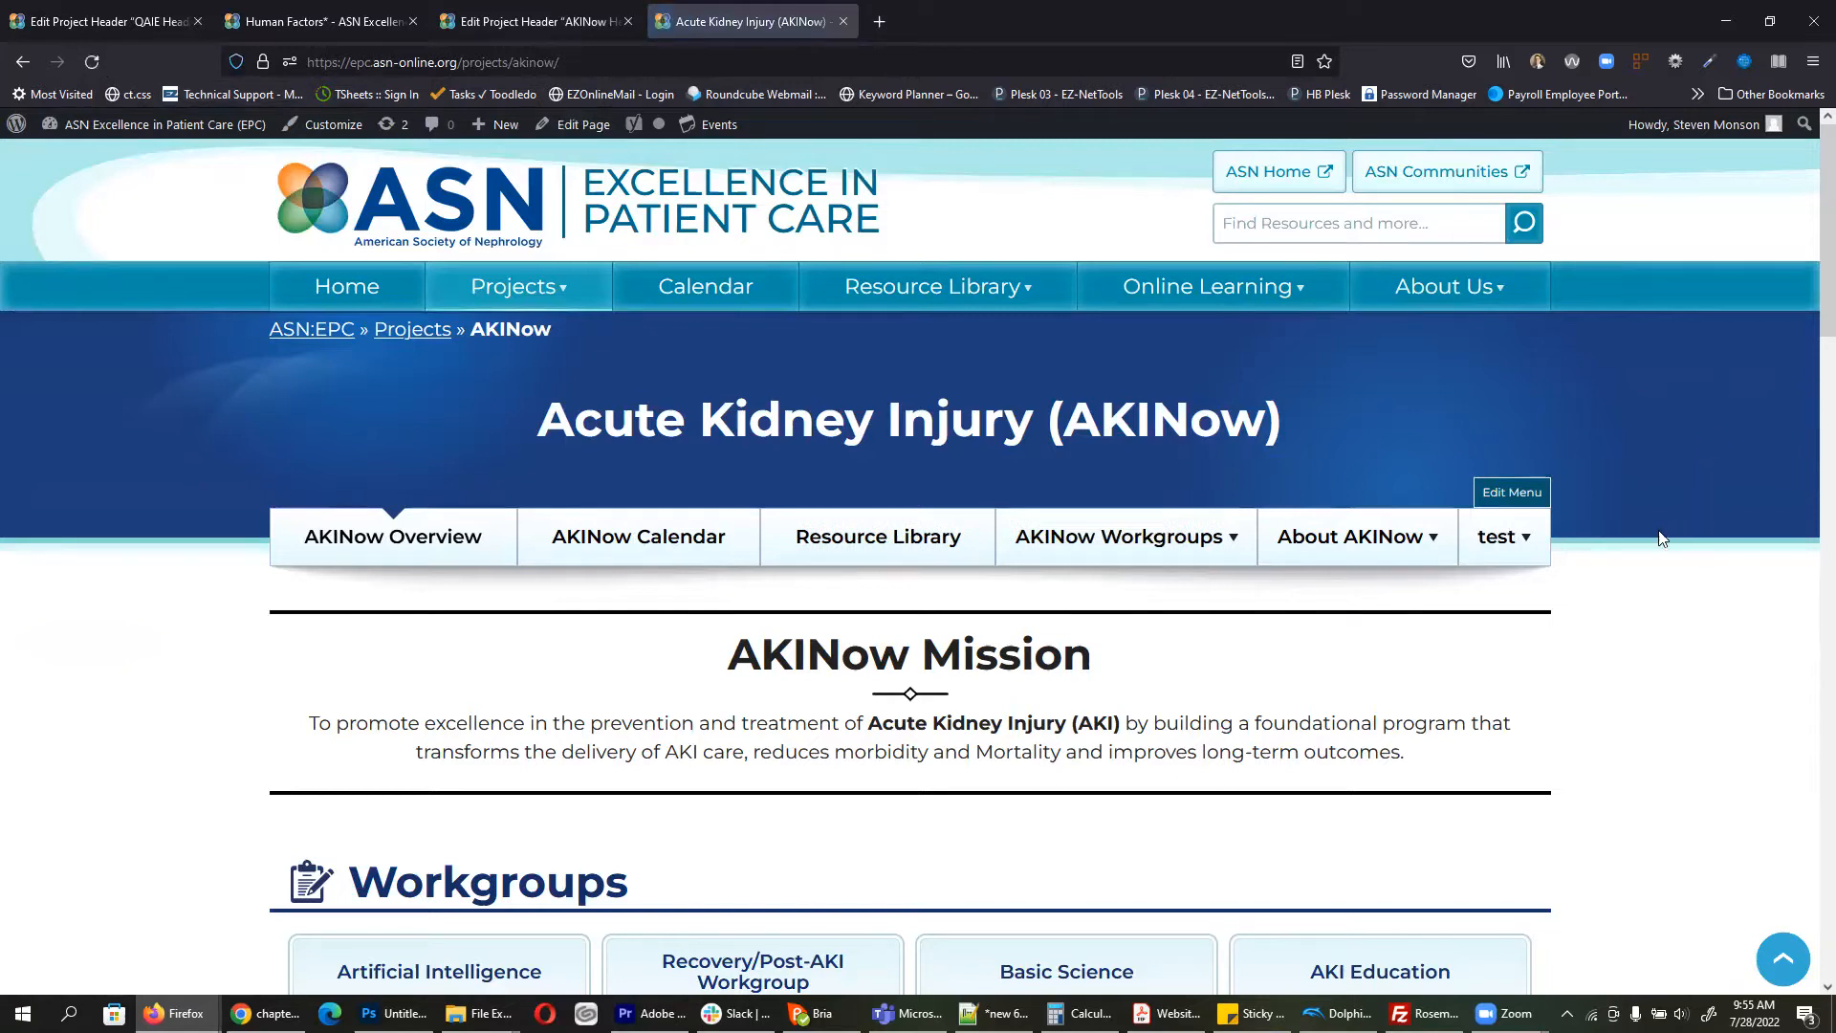
Step: Follow the submenu link under 'test' to confirm it reaches Home Dialysis, then go back
mouse_move(1499, 540)
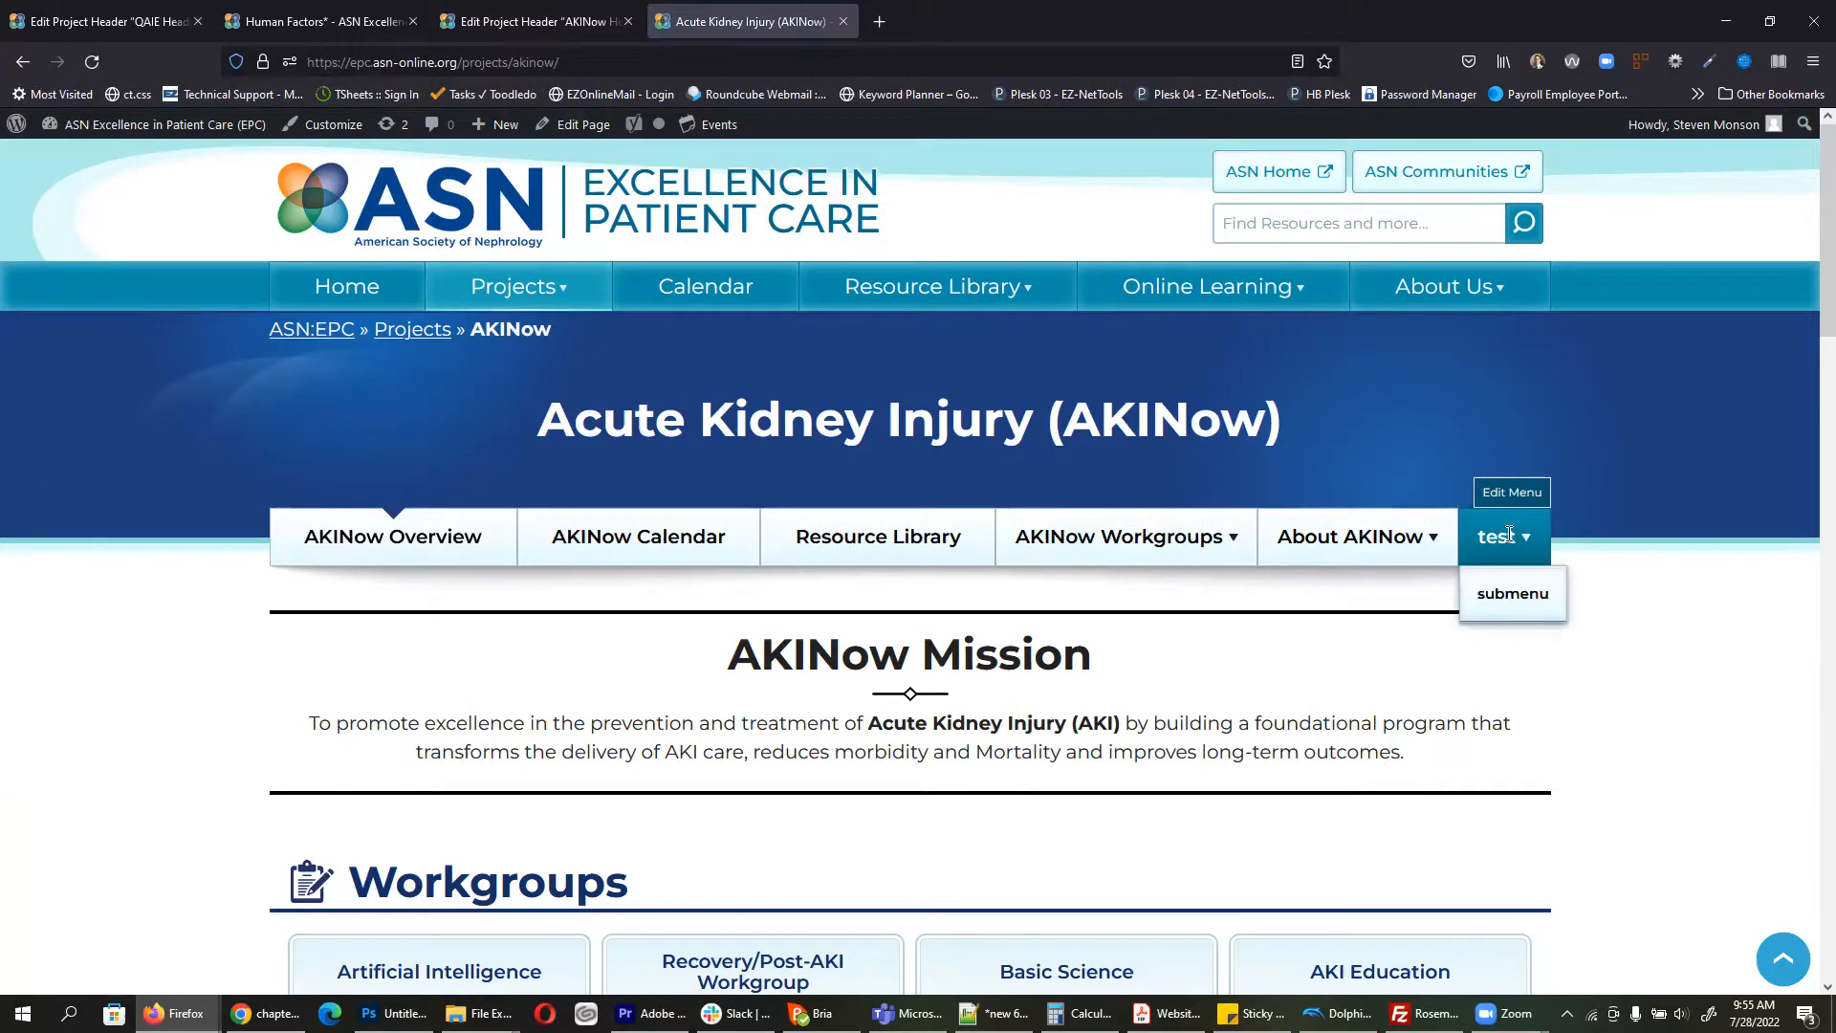
left_click(1514, 597)
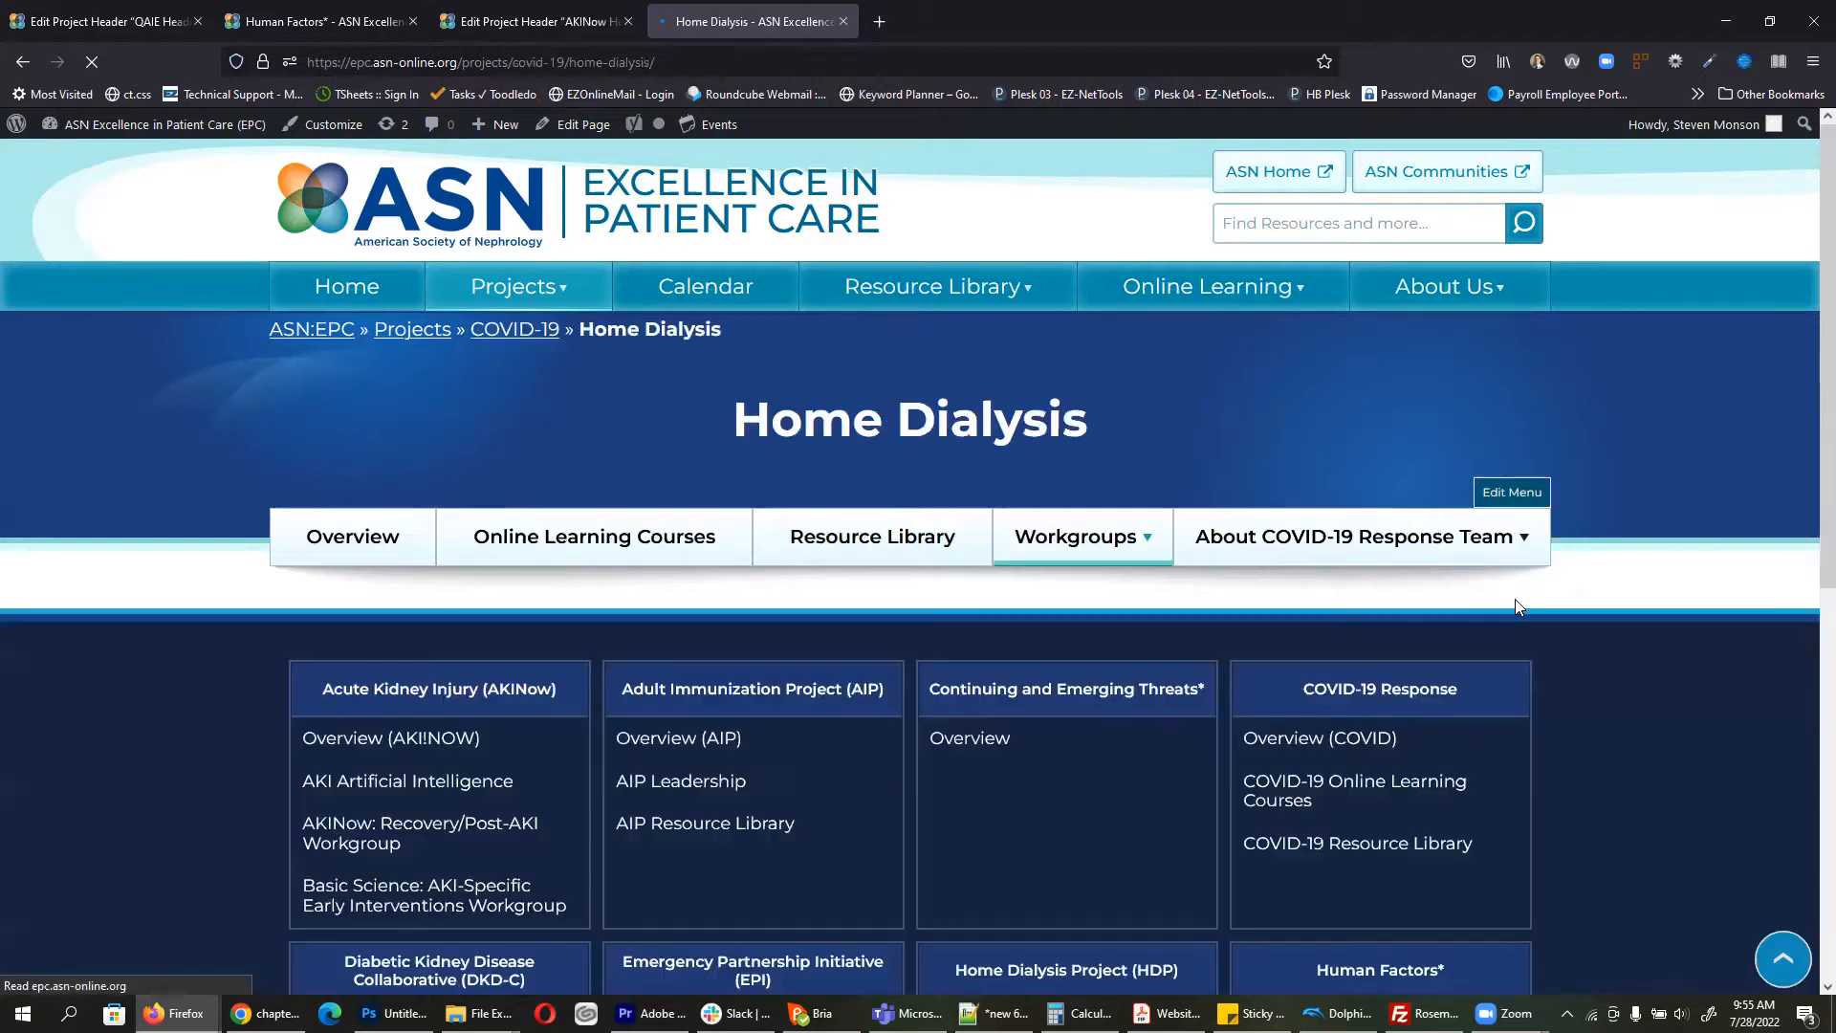
left_click(22, 62)
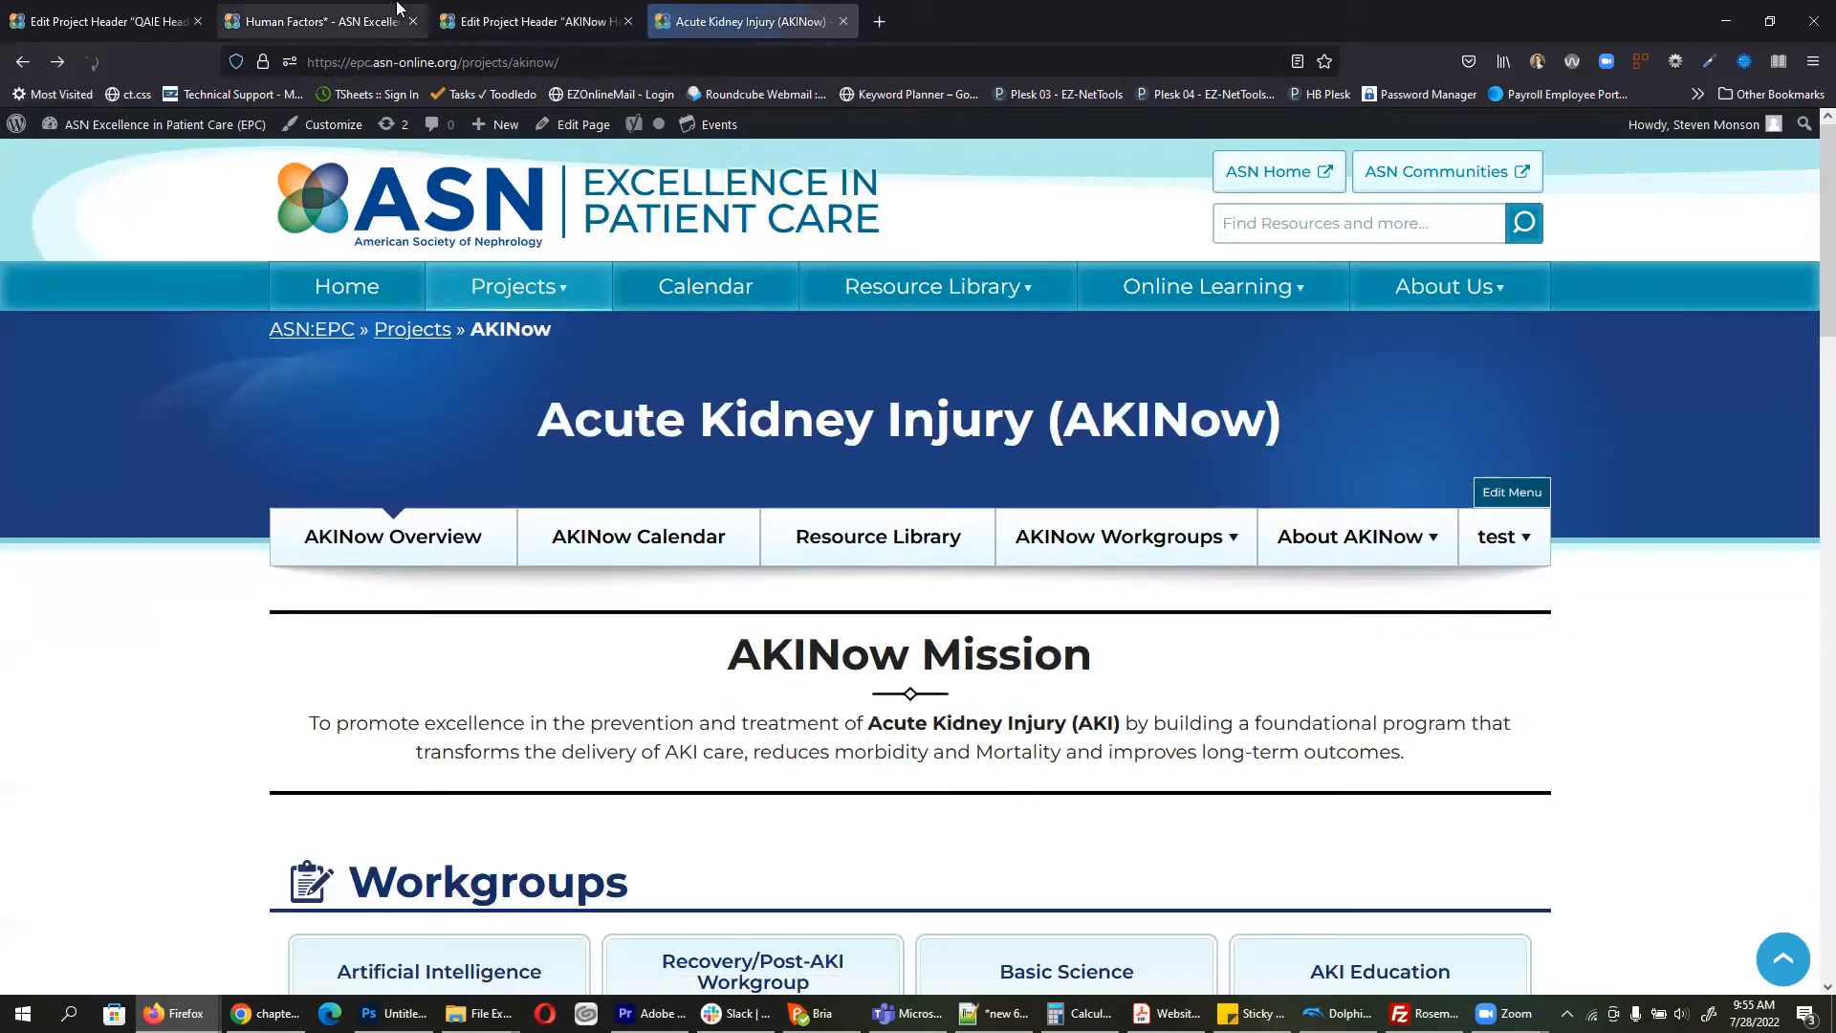
Step: Delete the 'test' and 'submenu' bullets from the AKINow Header and update
left_click(536, 19)
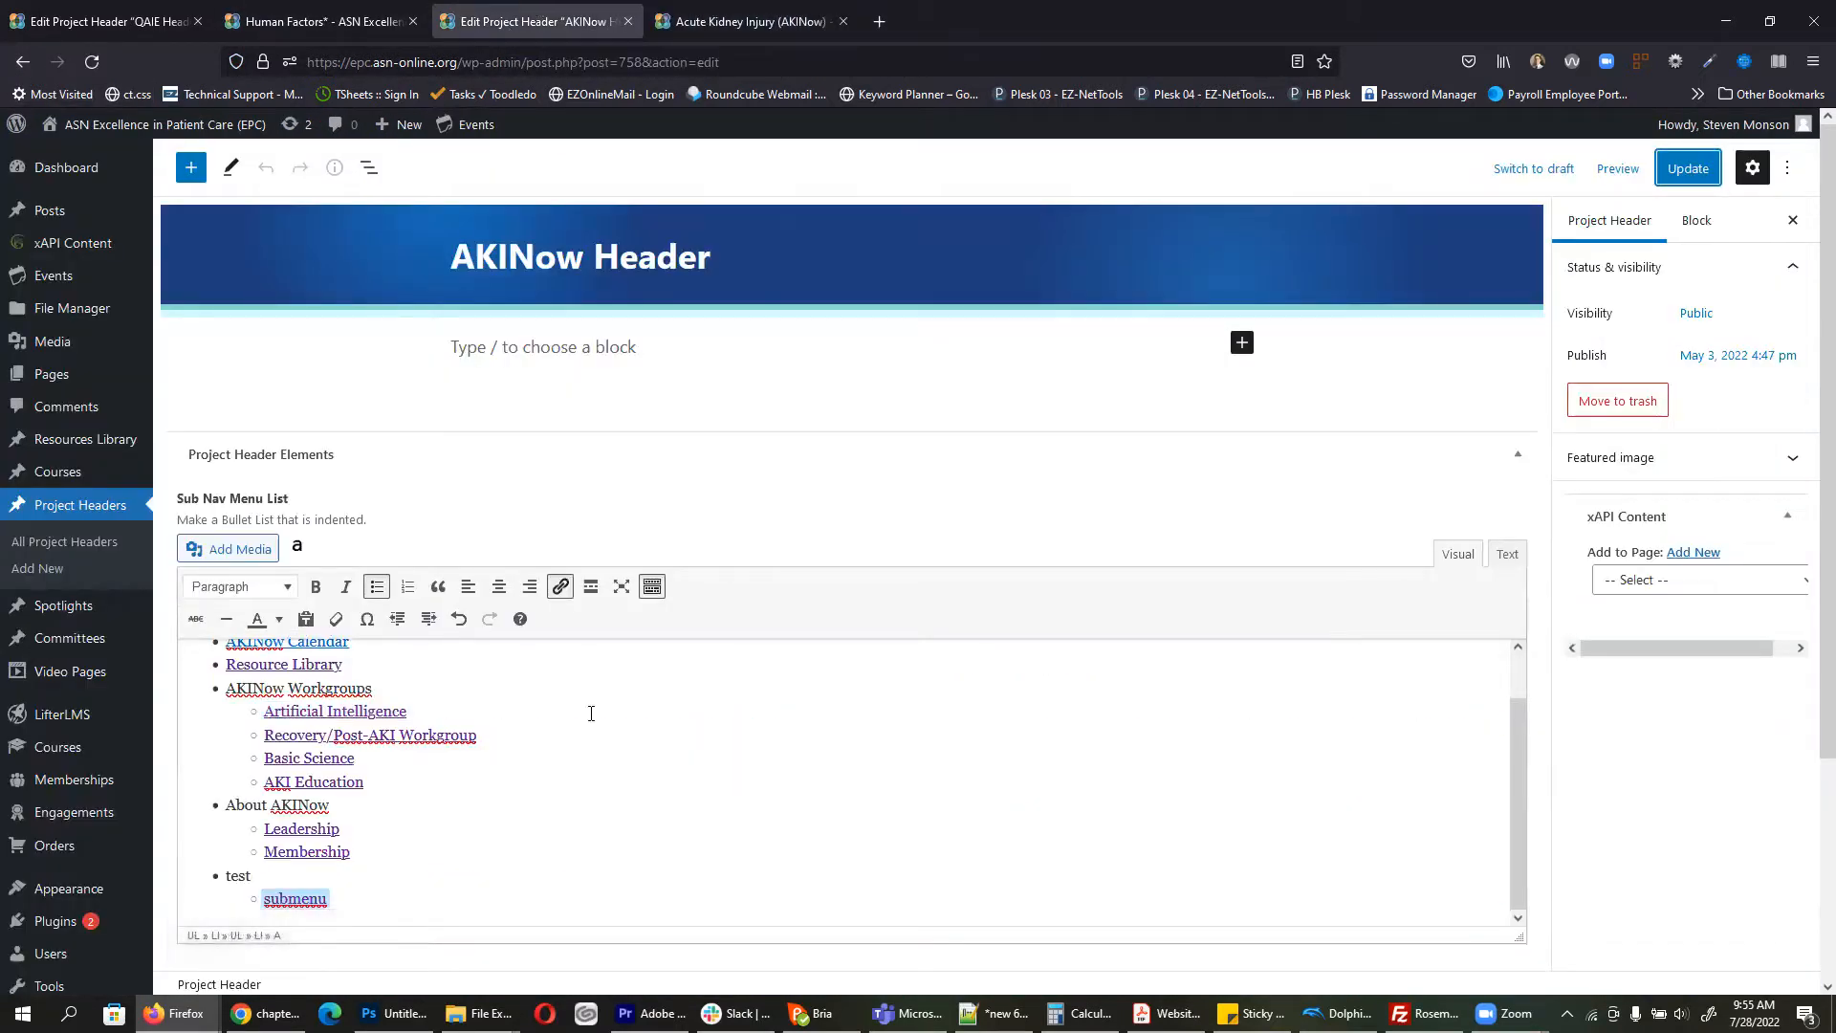
left_click(352, 904)
left_click_drag(352, 905, 218, 879)
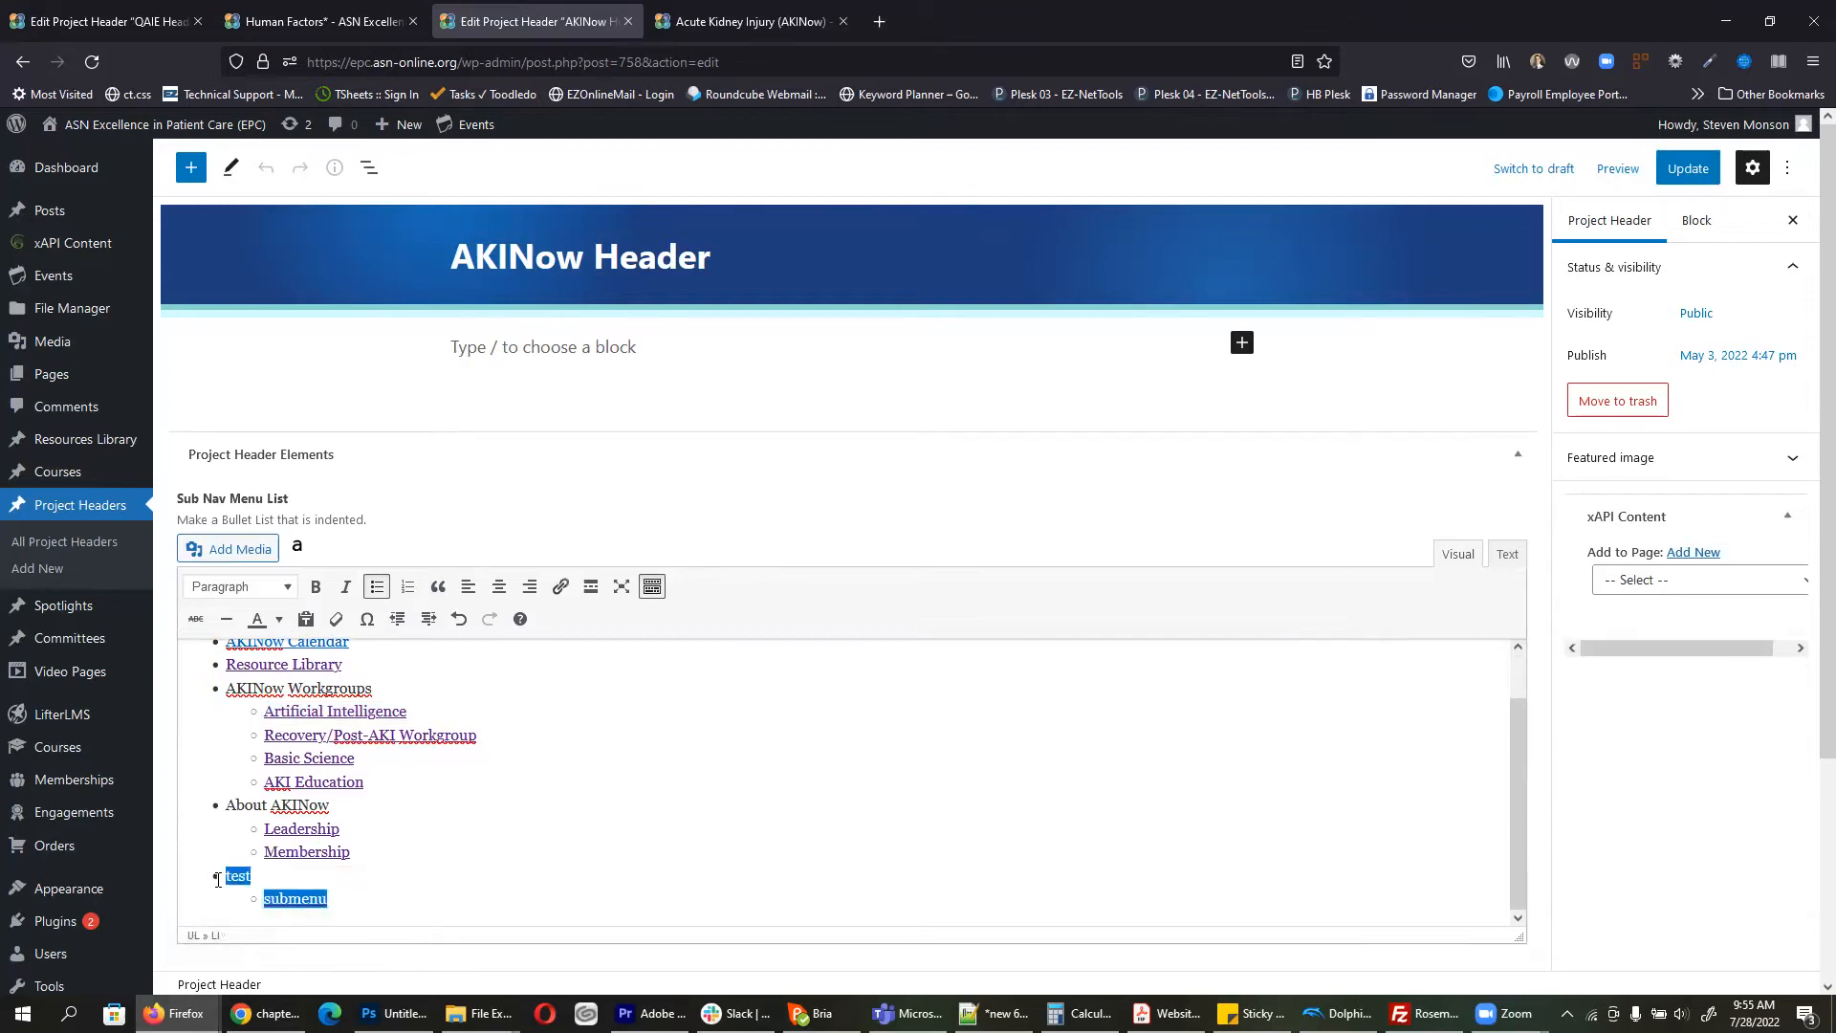
key("BackSpace")
key("BackSpace")
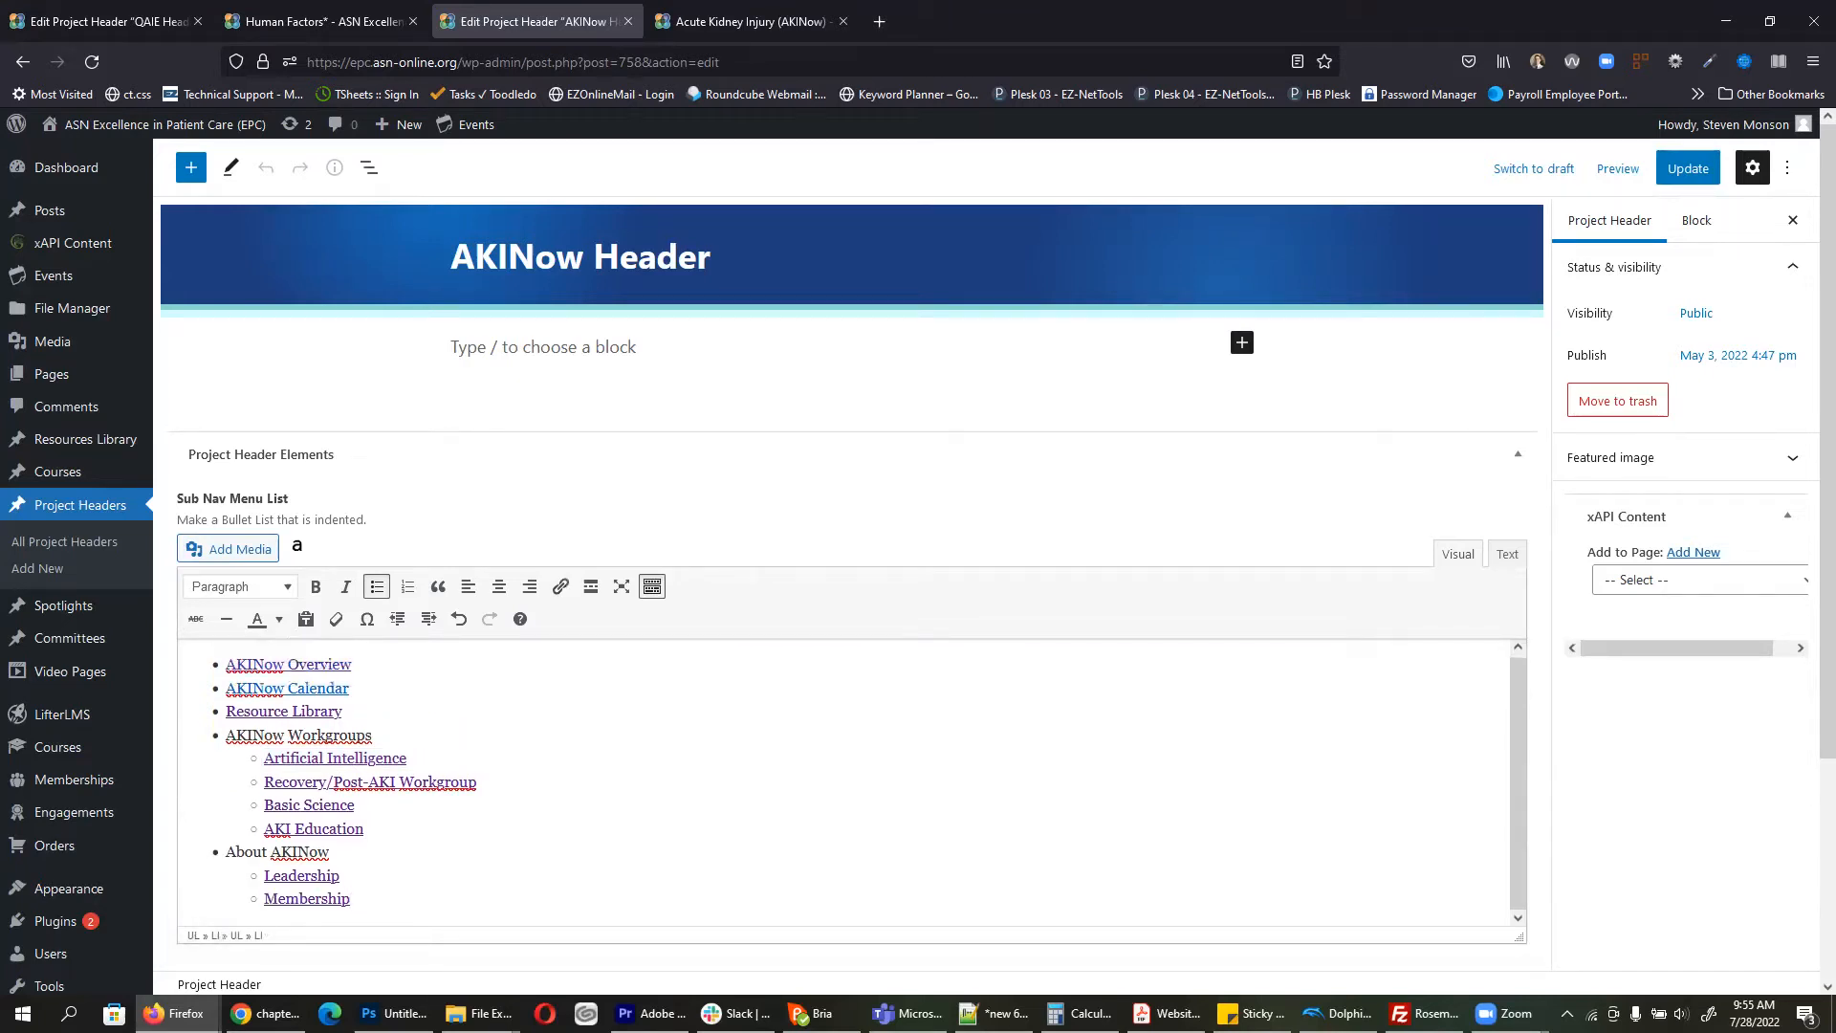
left_click(1701, 175)
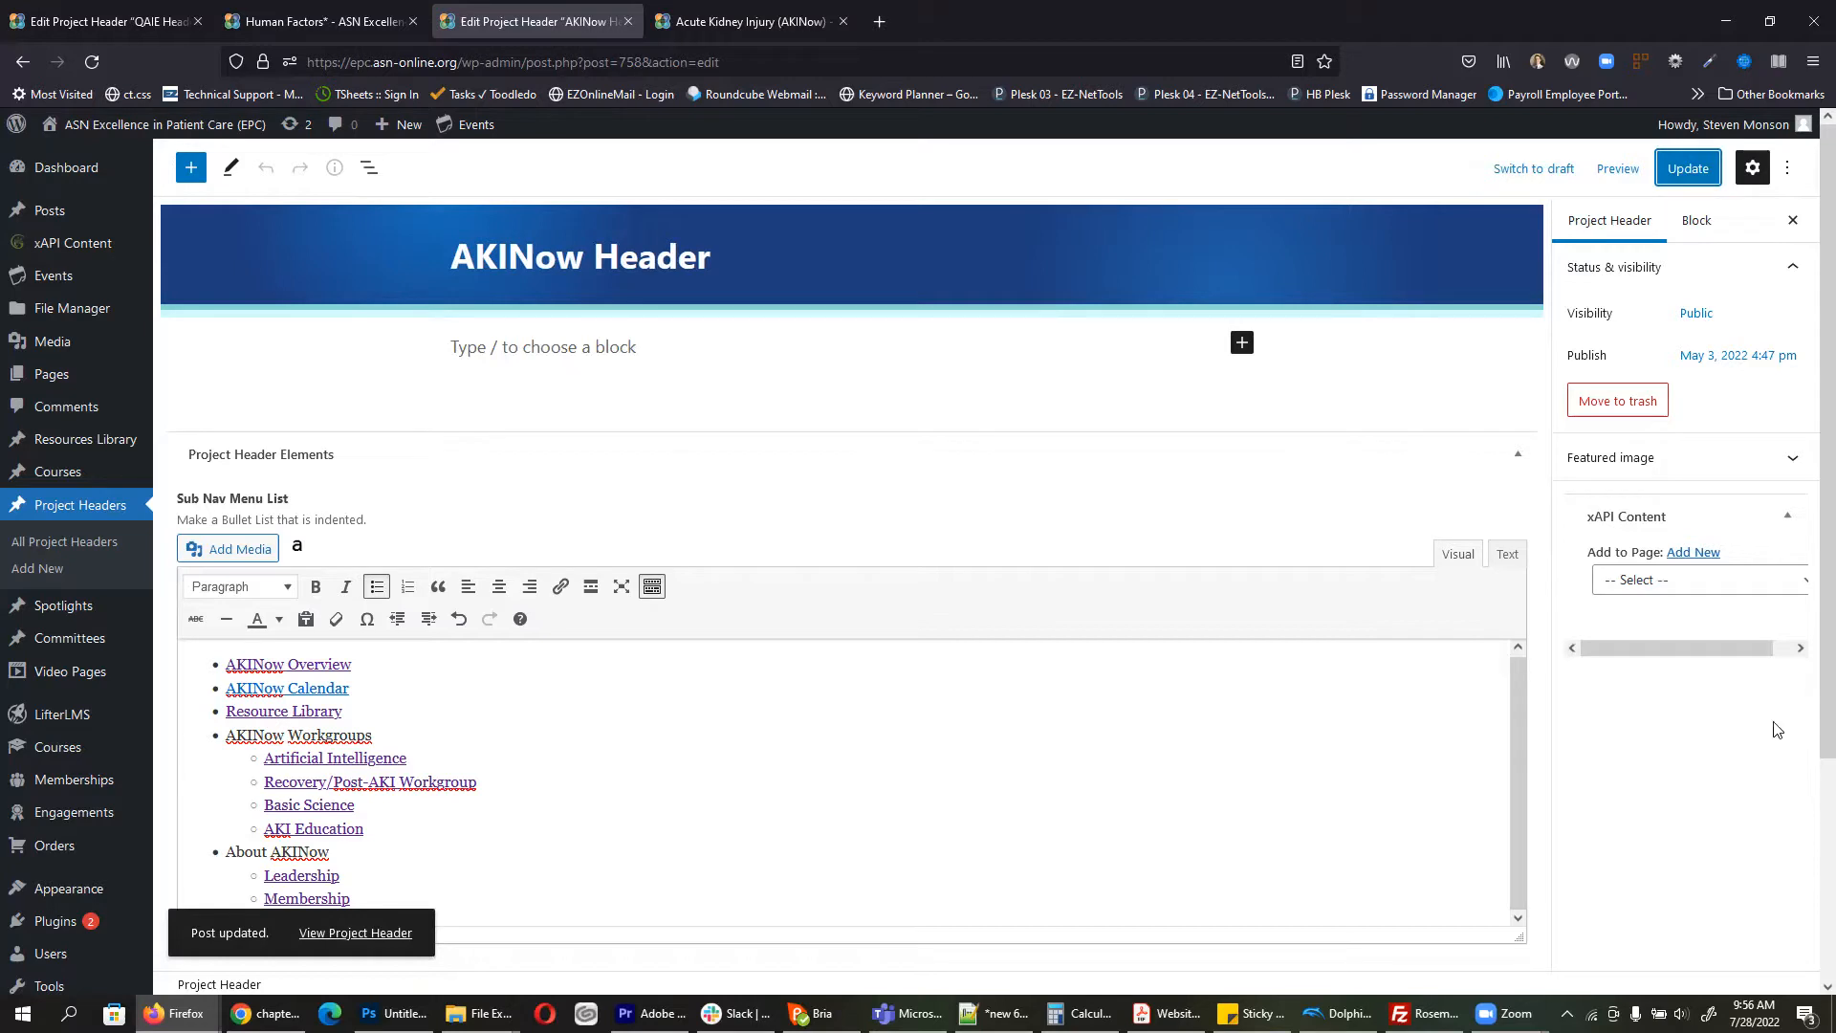
Step: Open the Human Factors project page live, then return to the header editor
left_click(784, 13)
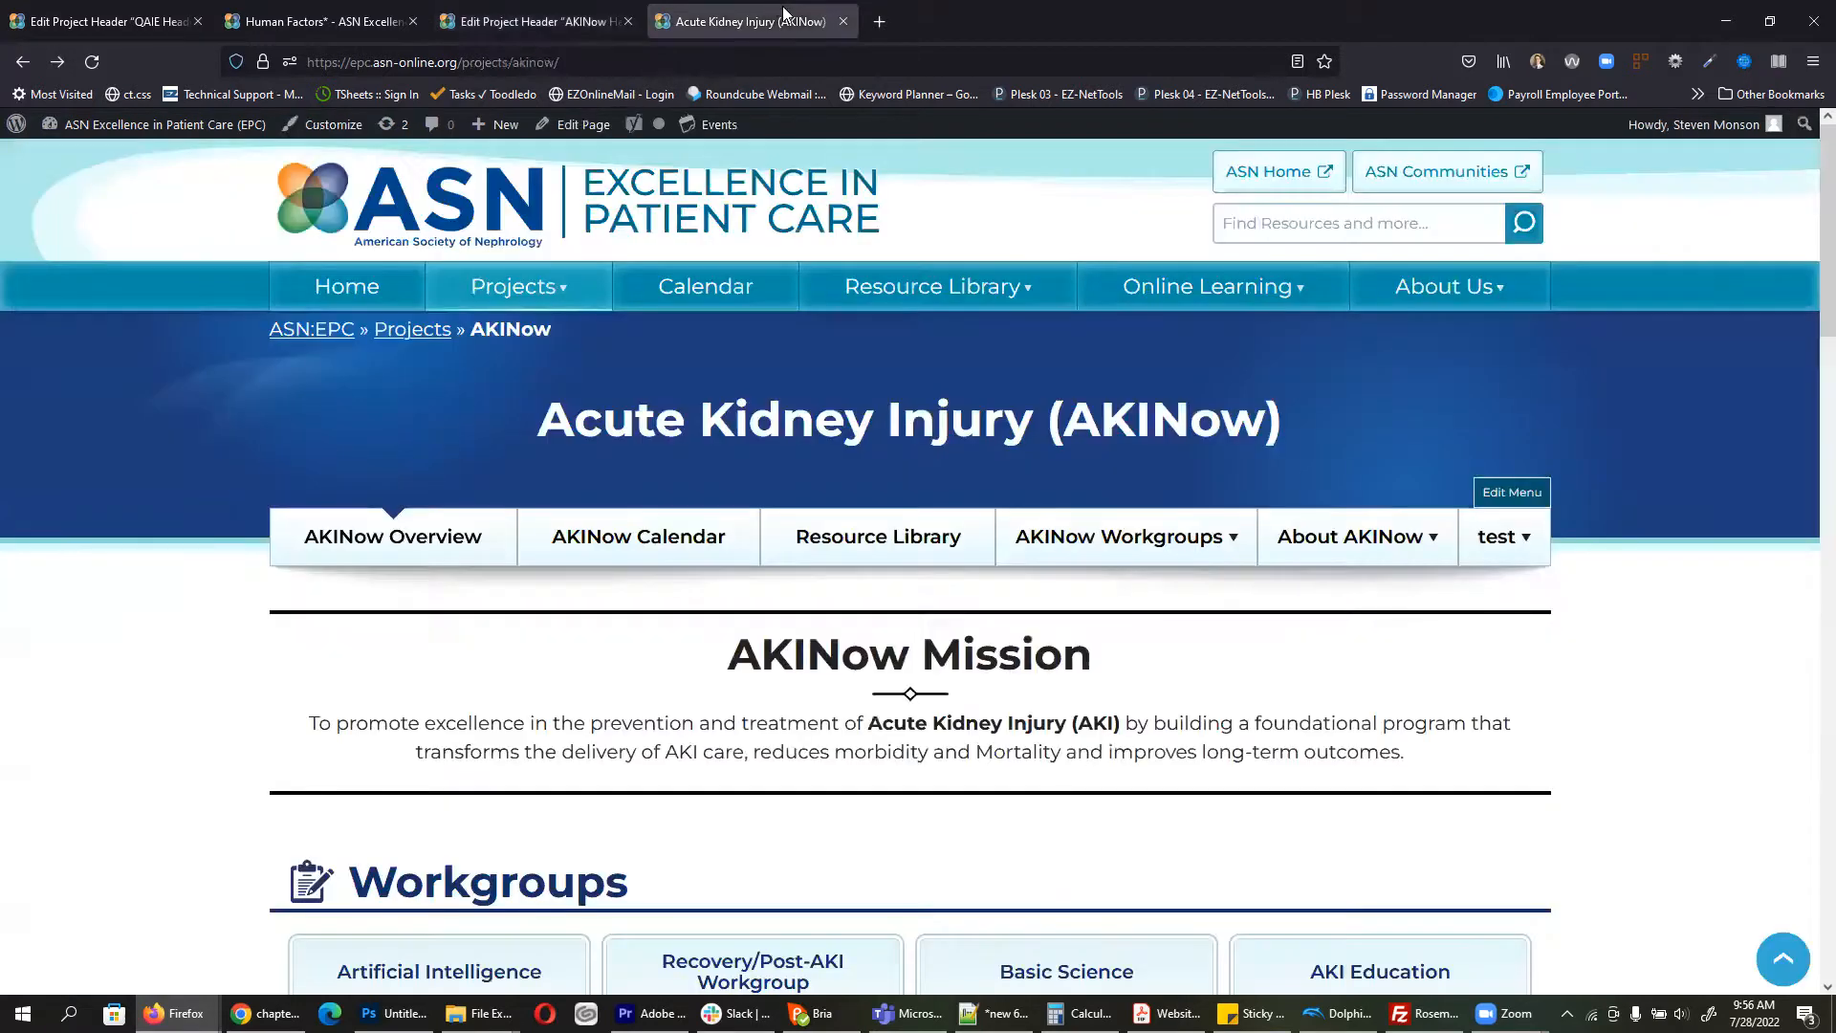
mouse_move(521, 291)
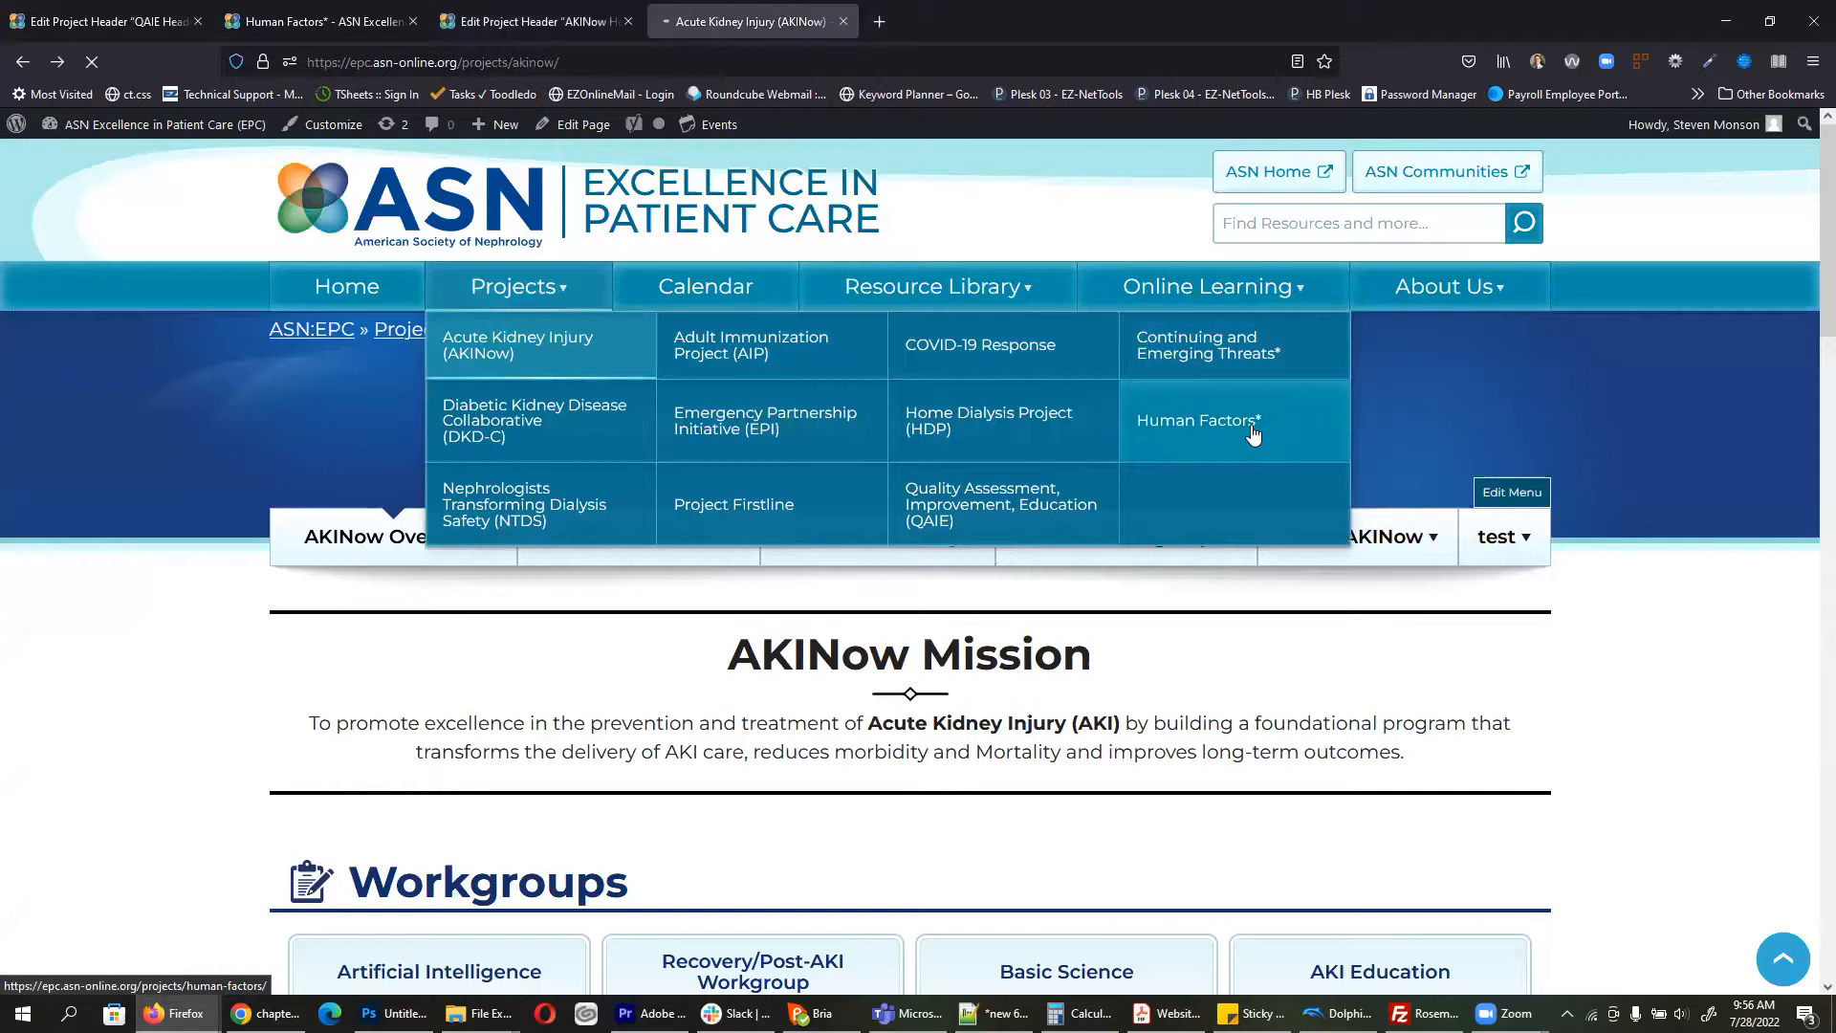
left_click(1254, 434)
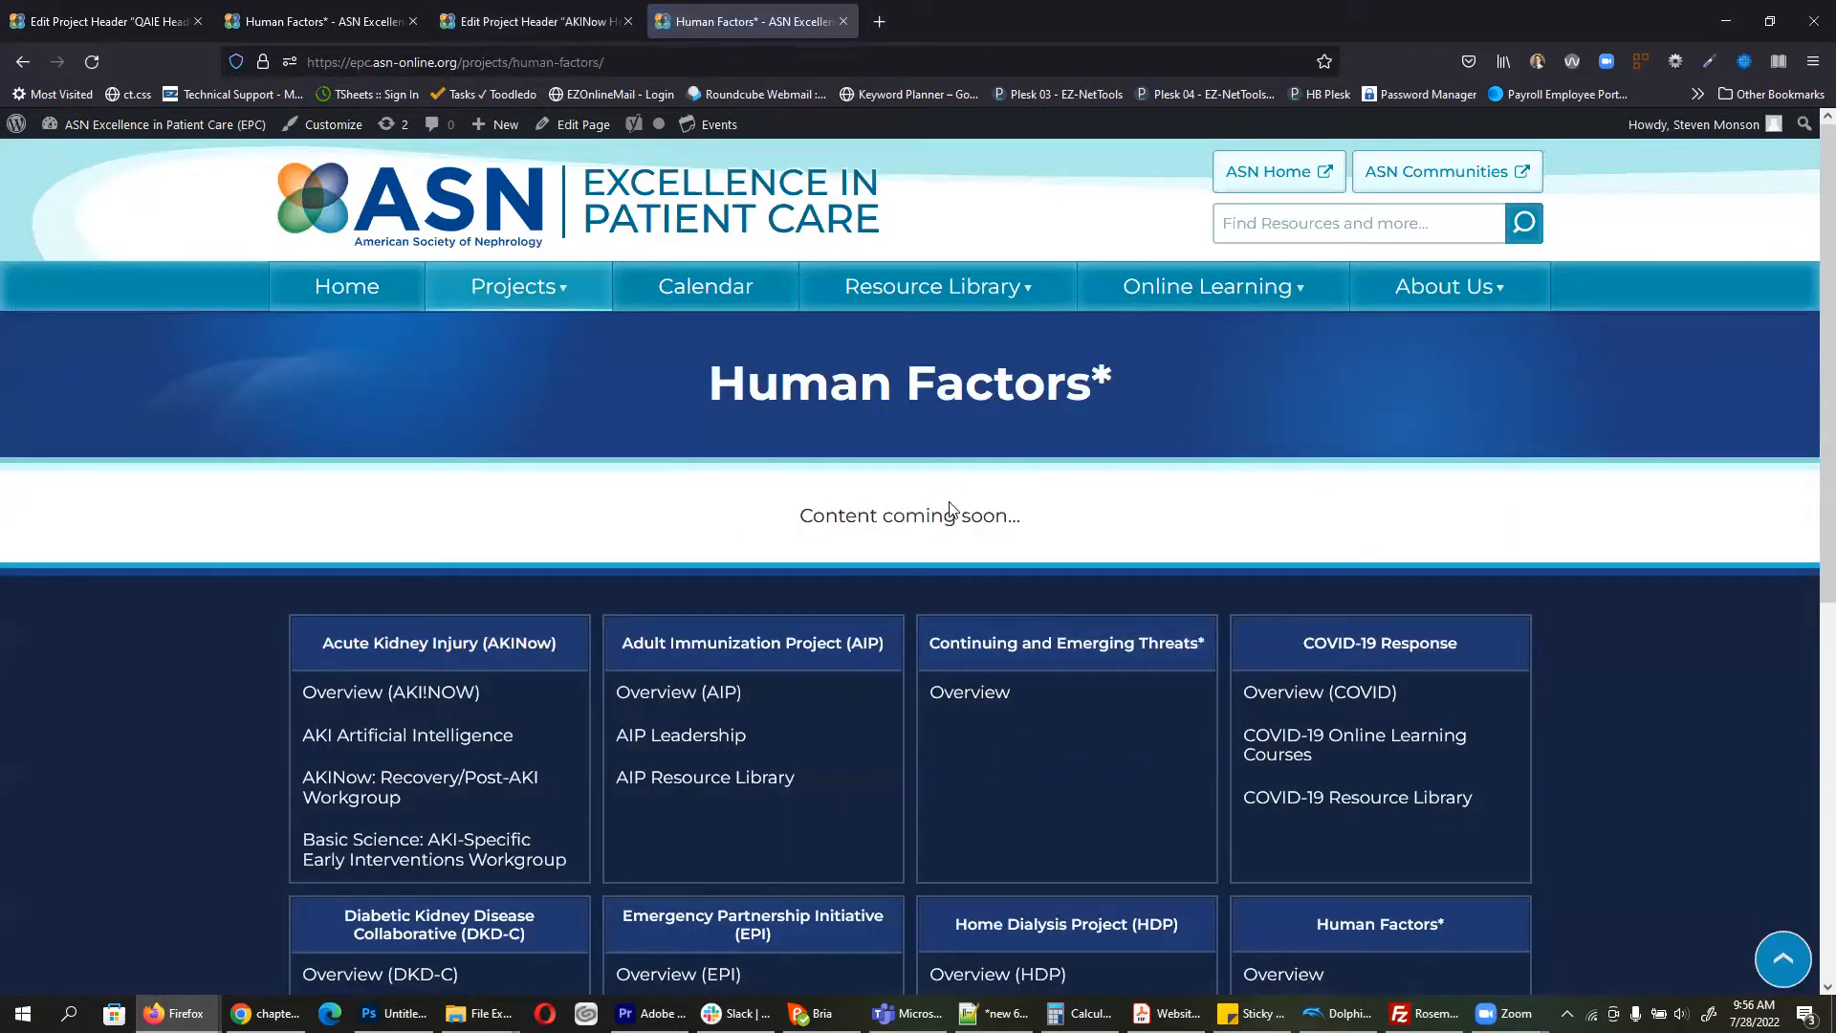
left_click(531, 21)
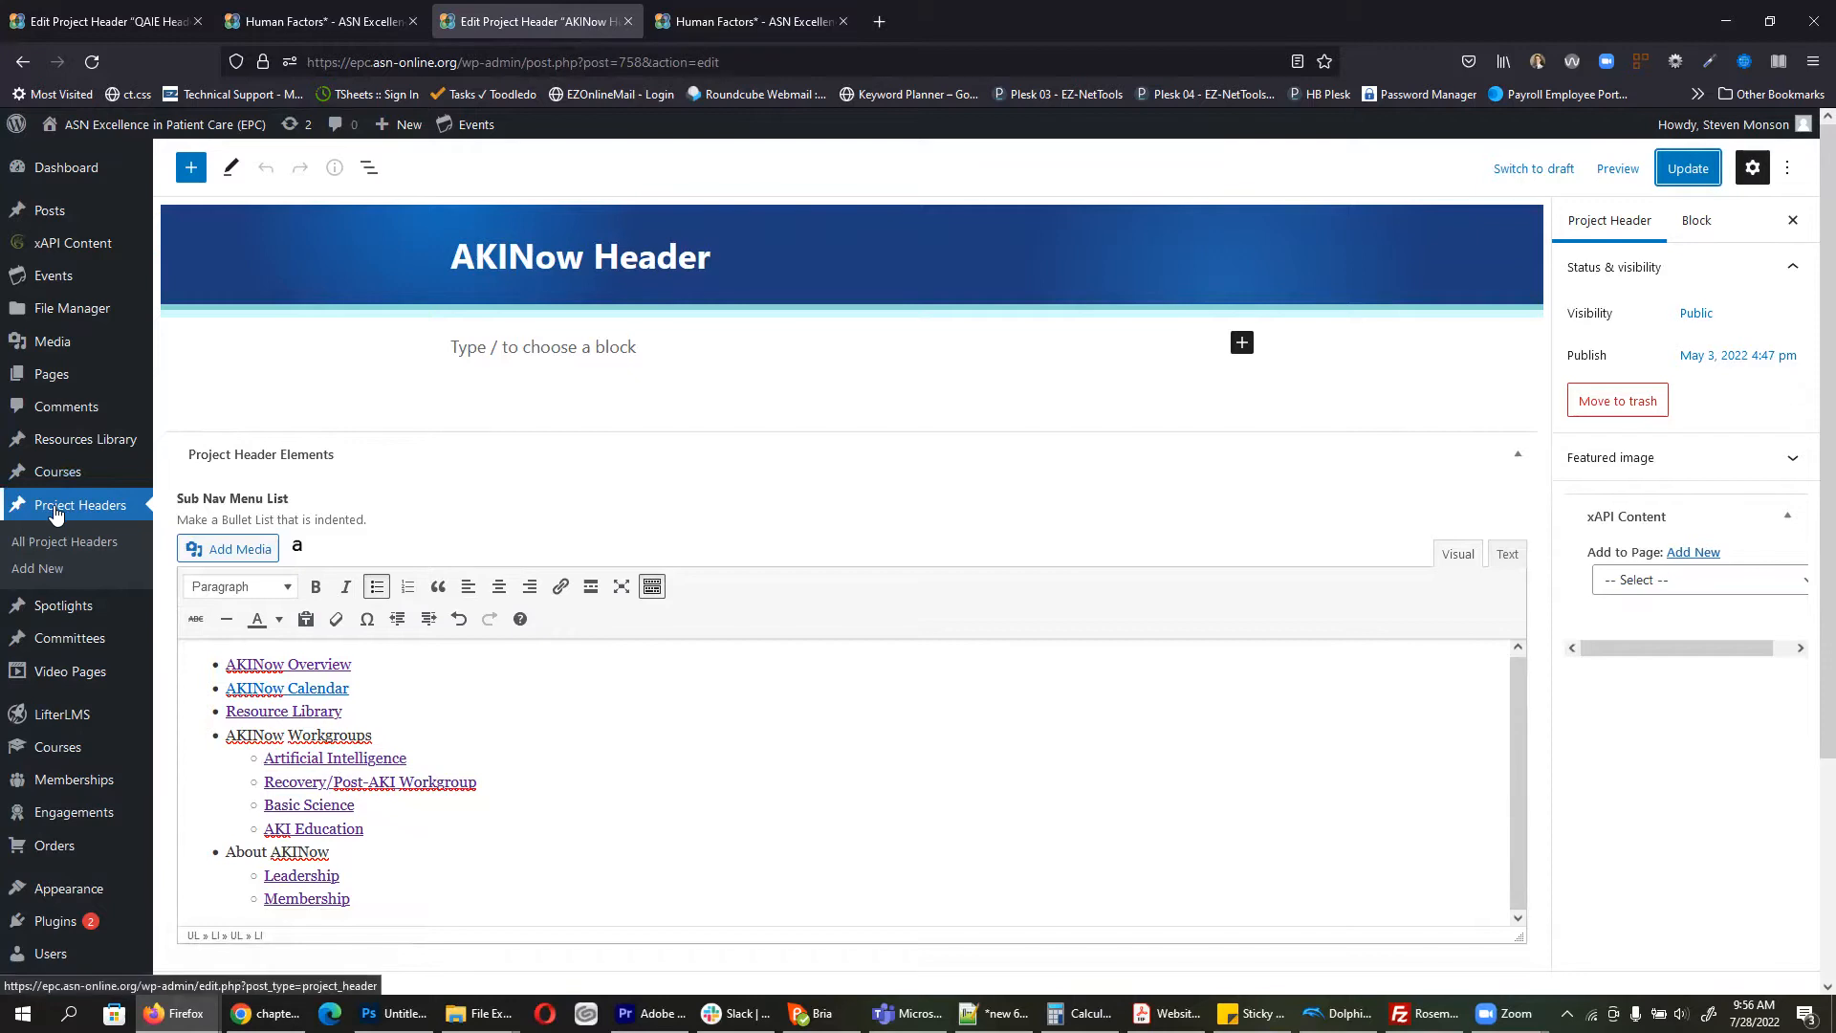
Step: Start a new project header titled 'Human Factors Header'
left_click(53, 572)
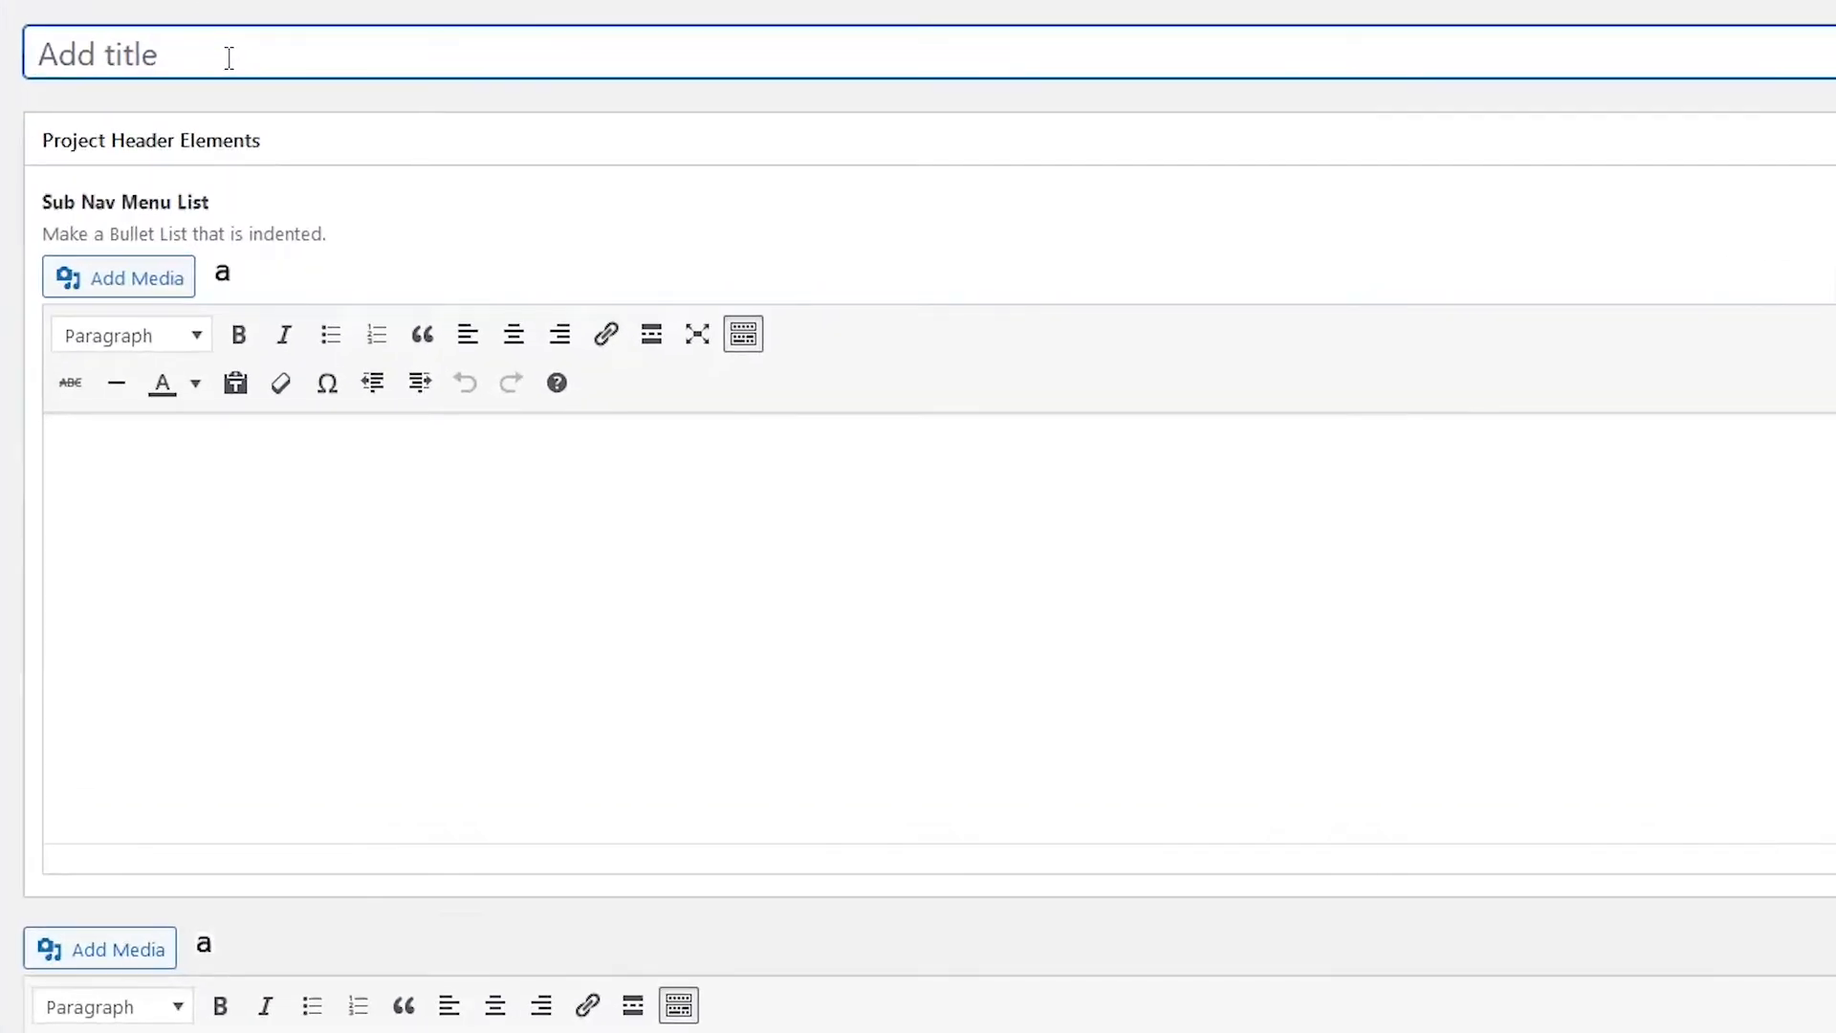
type("Human Factgor")
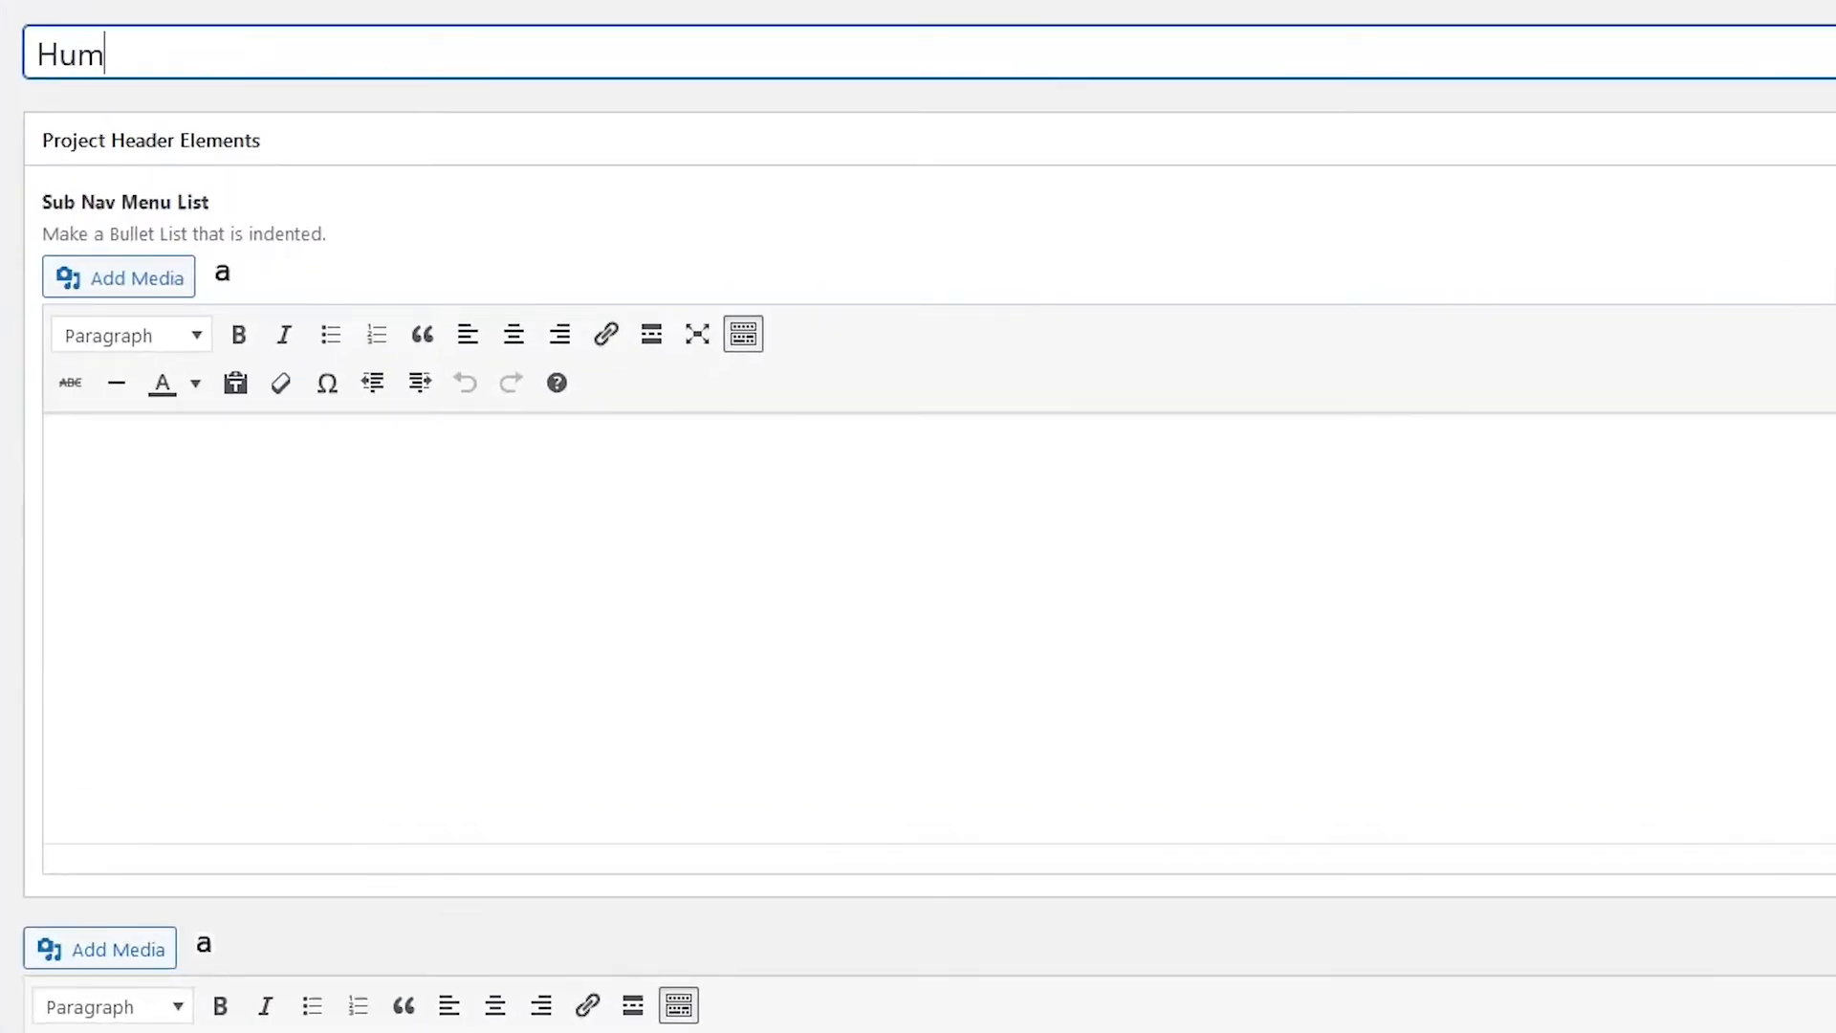
key("BackSpace")
key("BackSpace")
key("BackSpace")
type("ors Header")
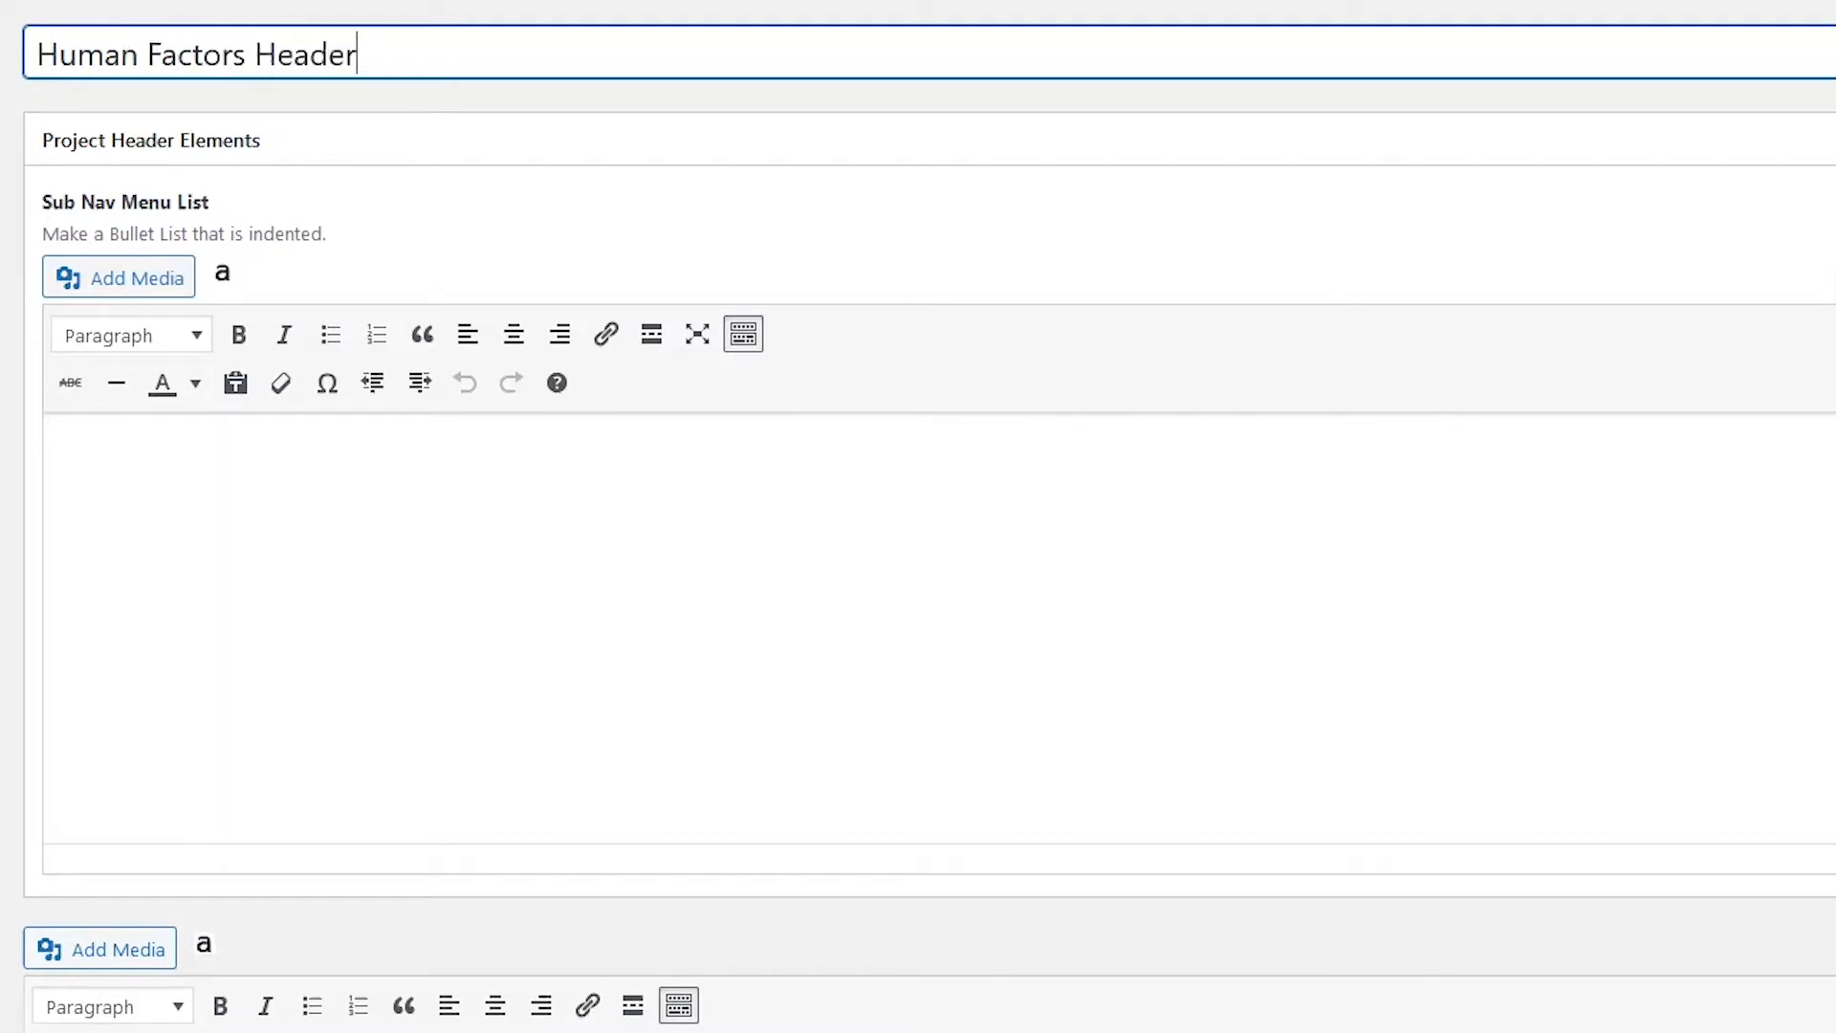
Step: Add an Overview and Membership bulleted sub-nav list, publish, and view the live page
left_click(205, 503)
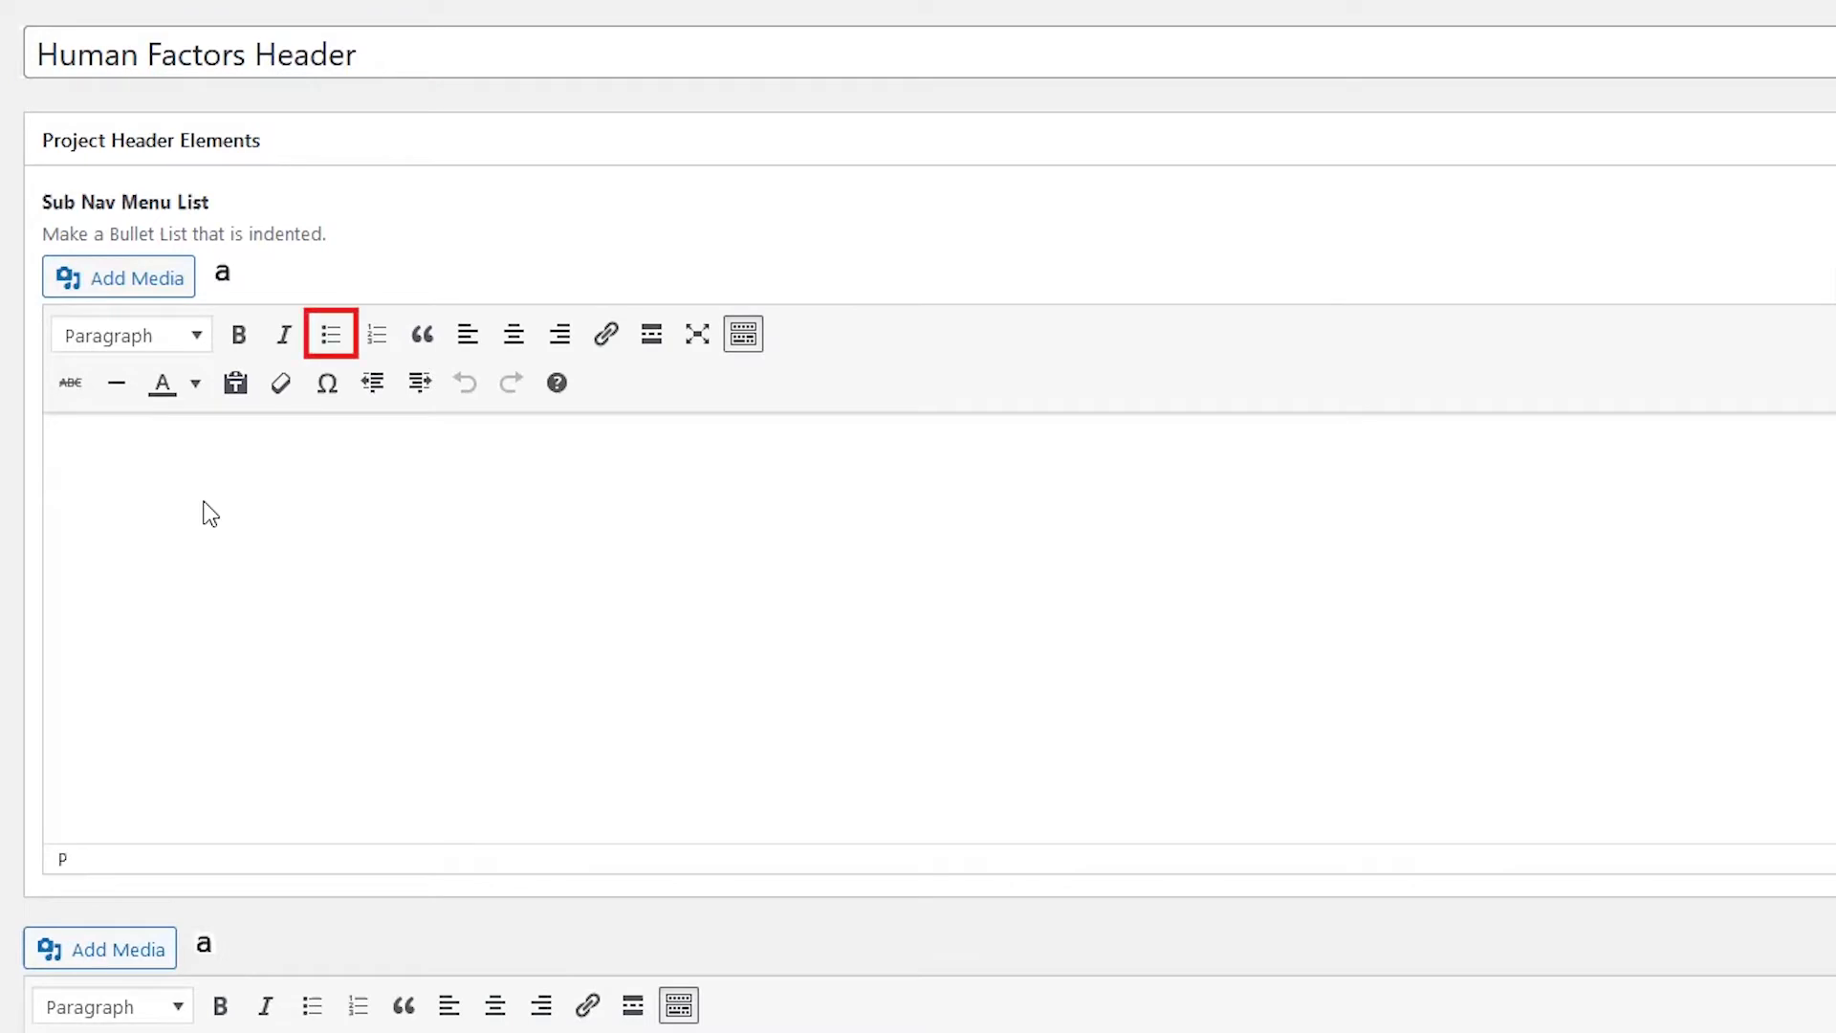
left_click(337, 353)
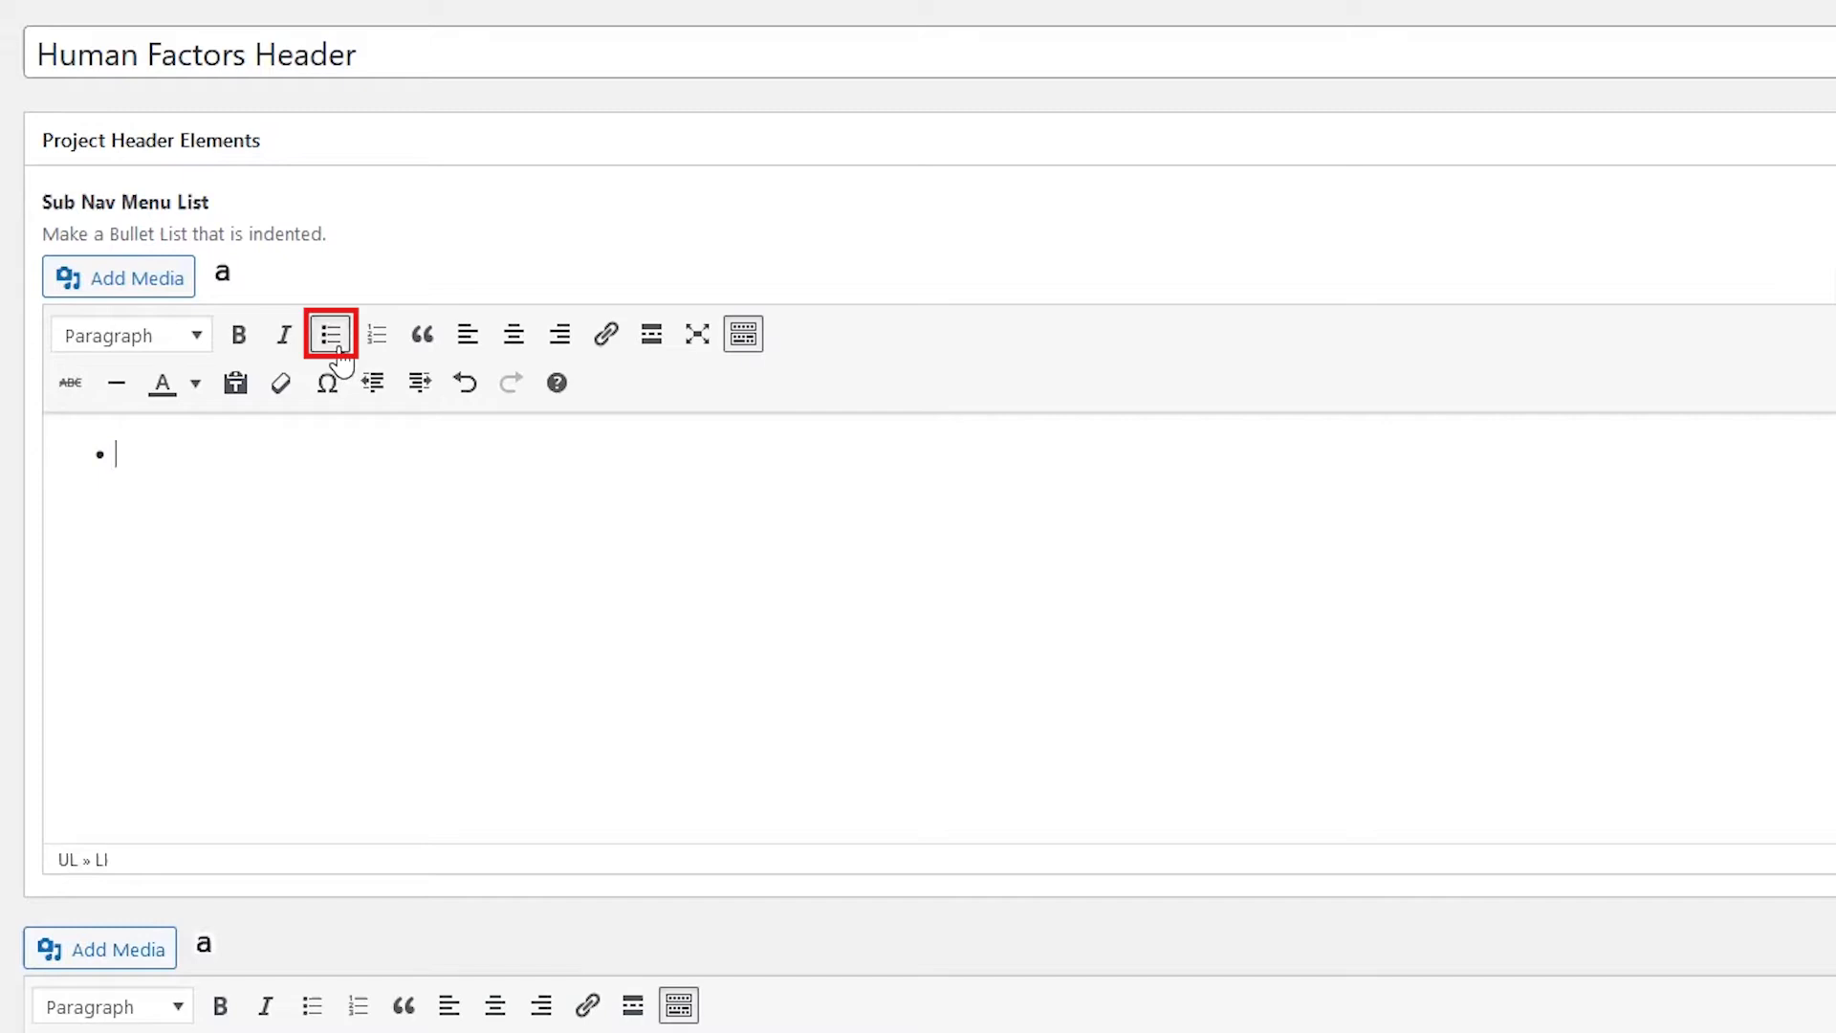
type("Overview ")
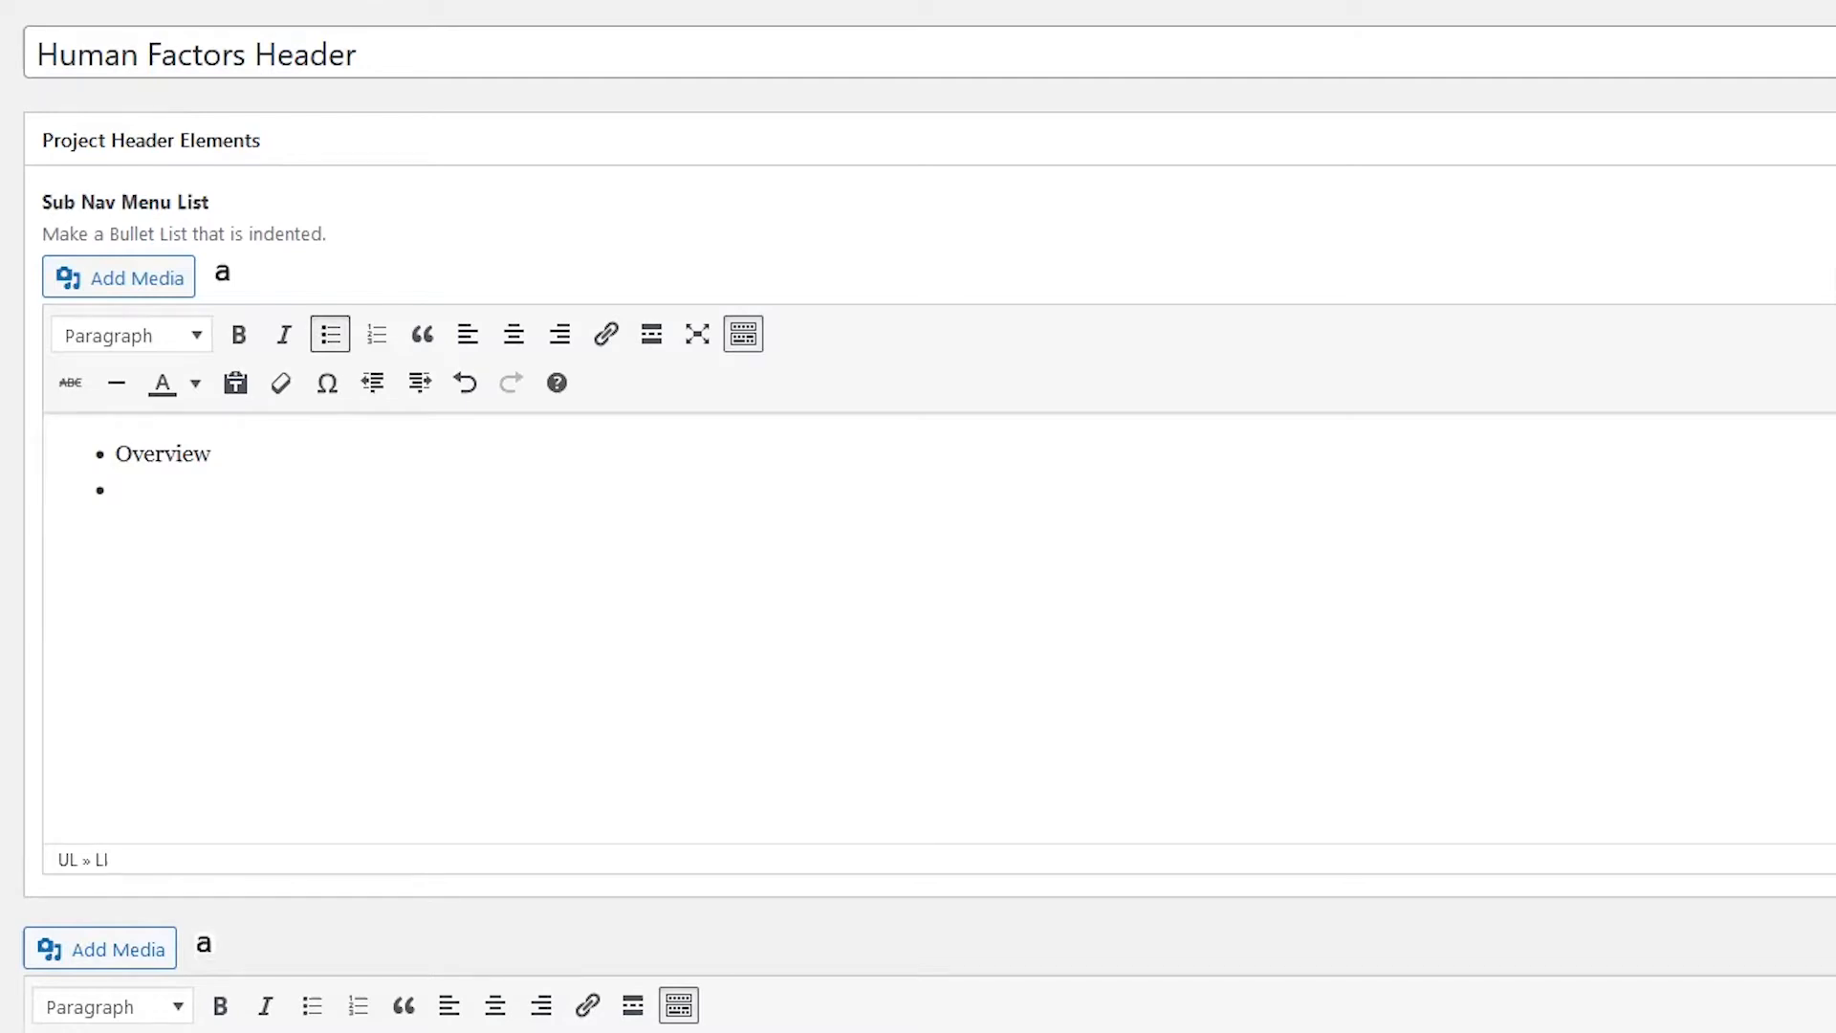
type("Membership")
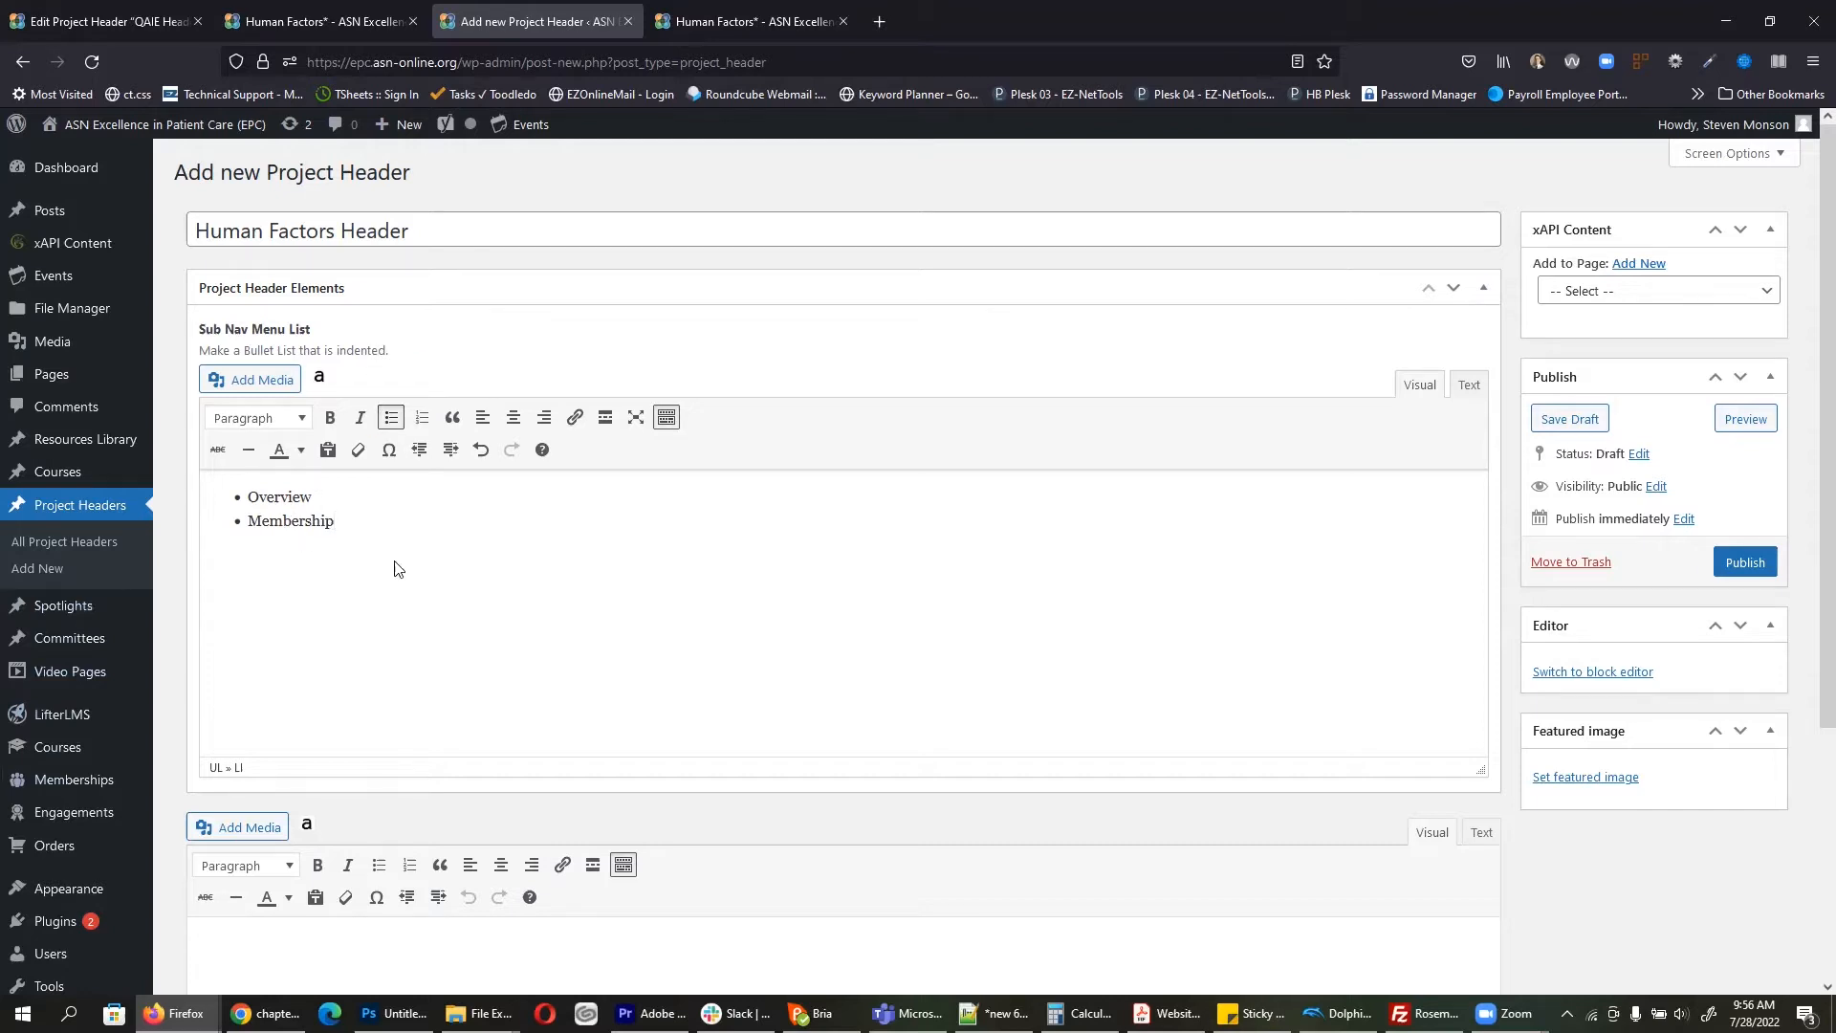
left_click(1753, 562)
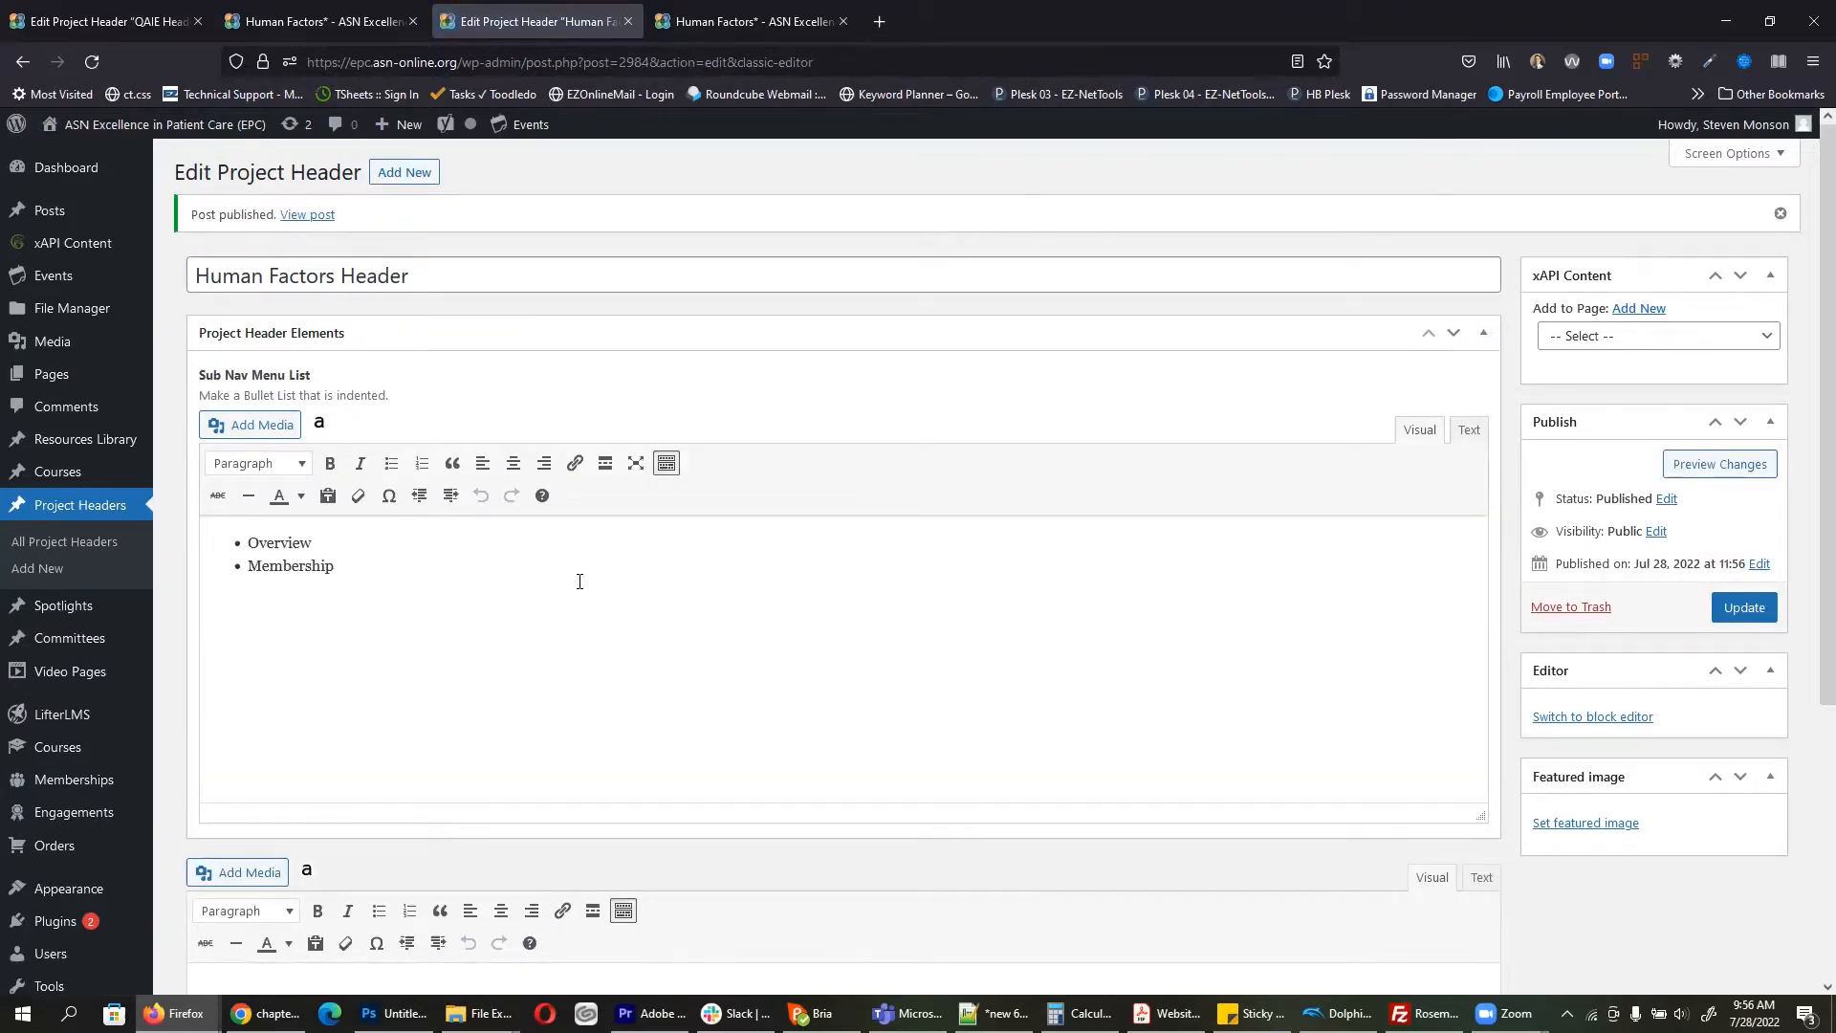
left_click(728, 8)
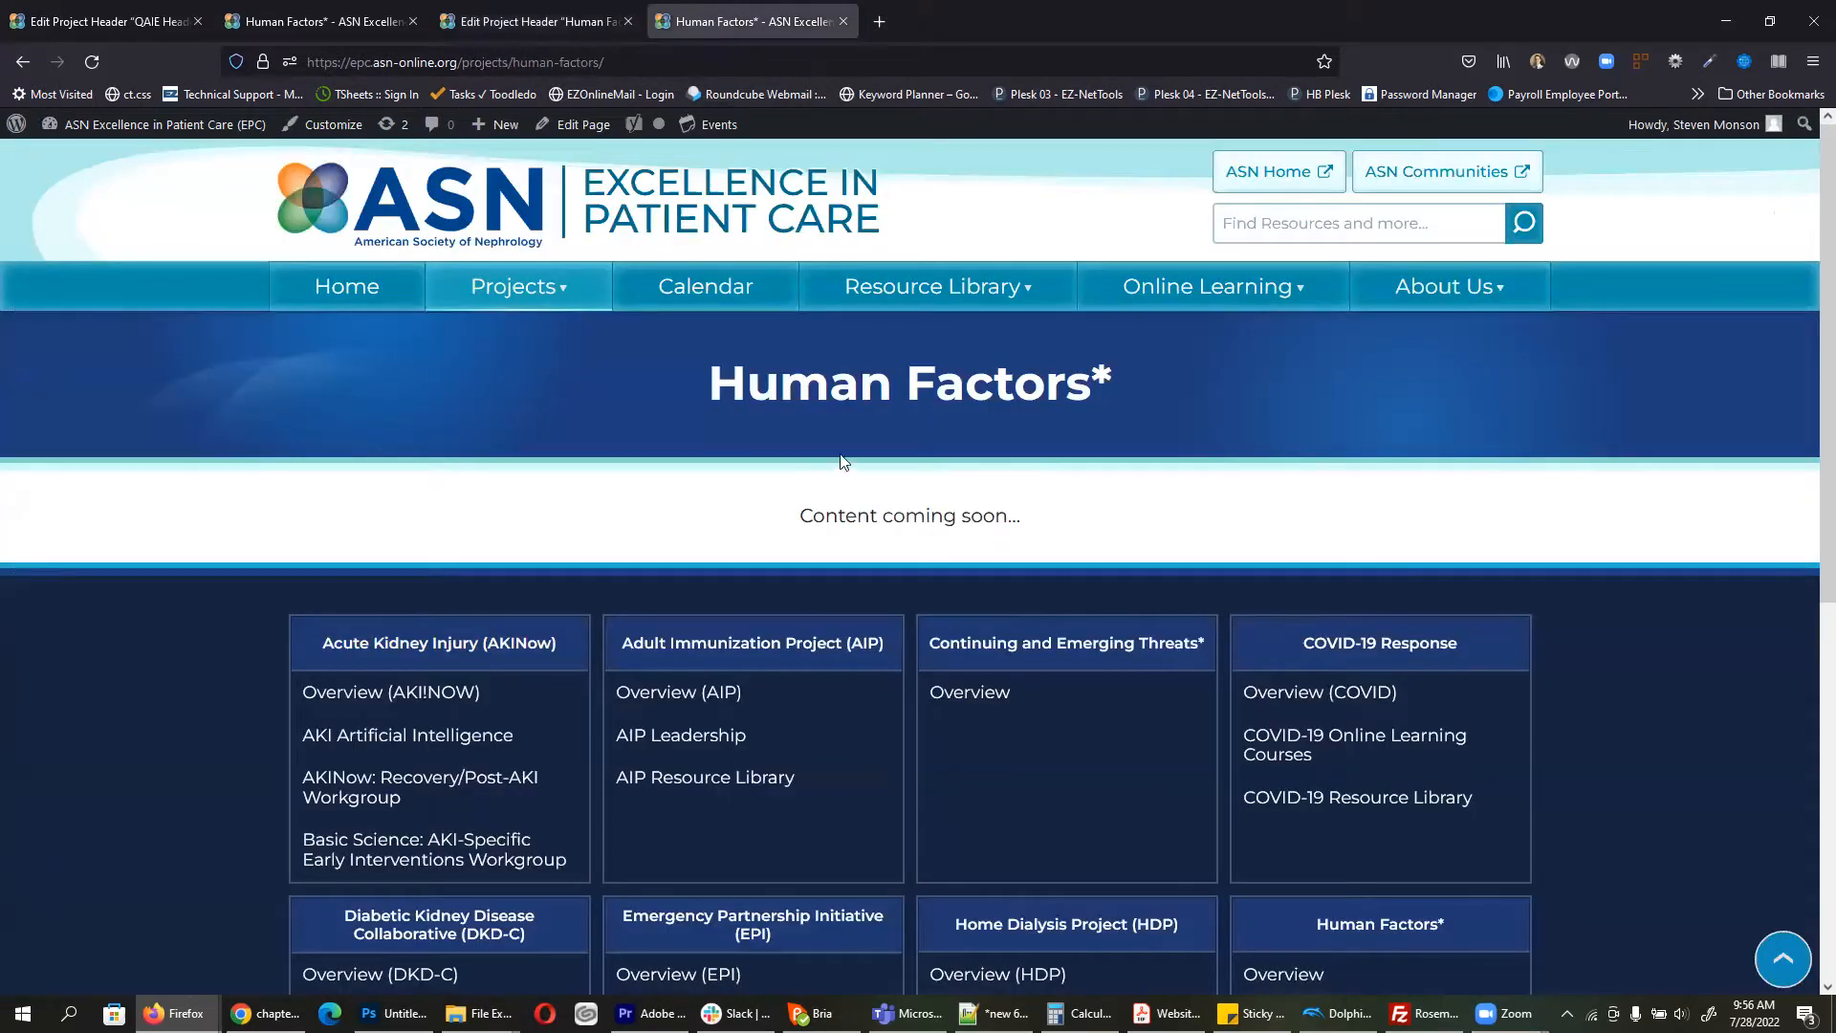
Step: Set Human Factors Header as Project Parent of Human Factors*, update, and view the live page
left_click(561, 125)
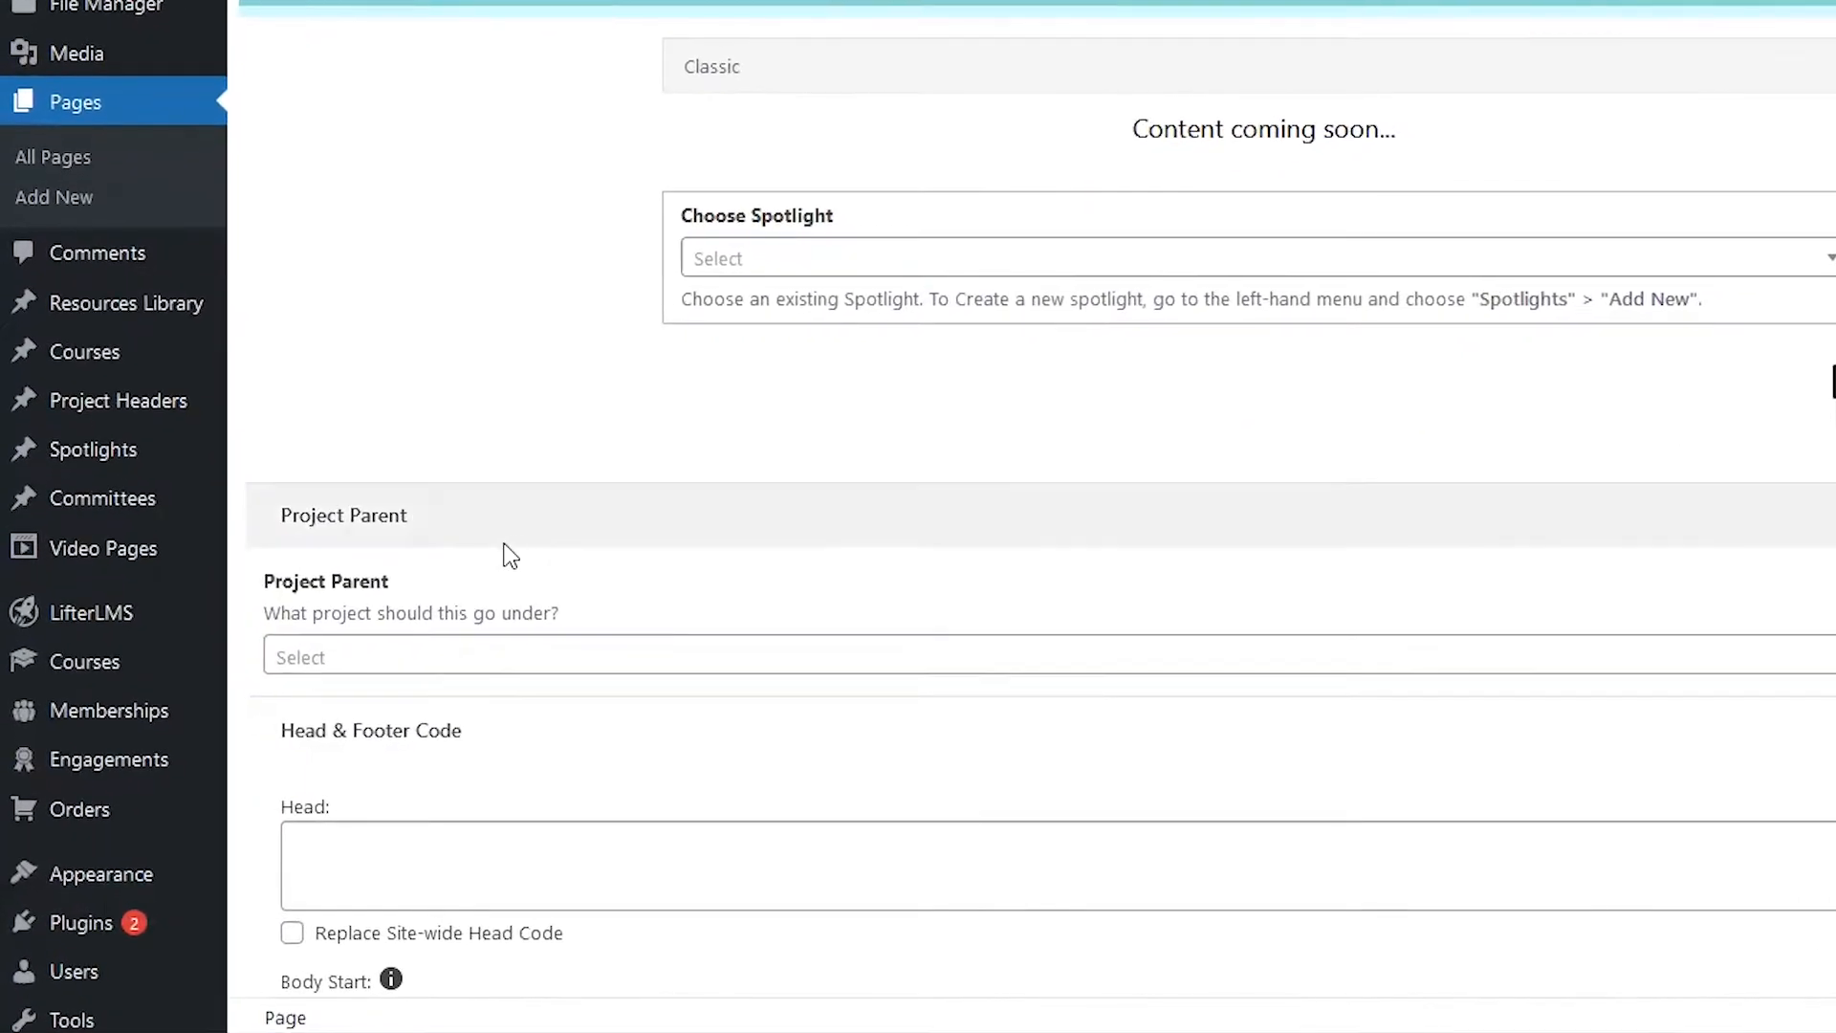
left_click(471, 668)
scroll(497, 779, "down", 2)
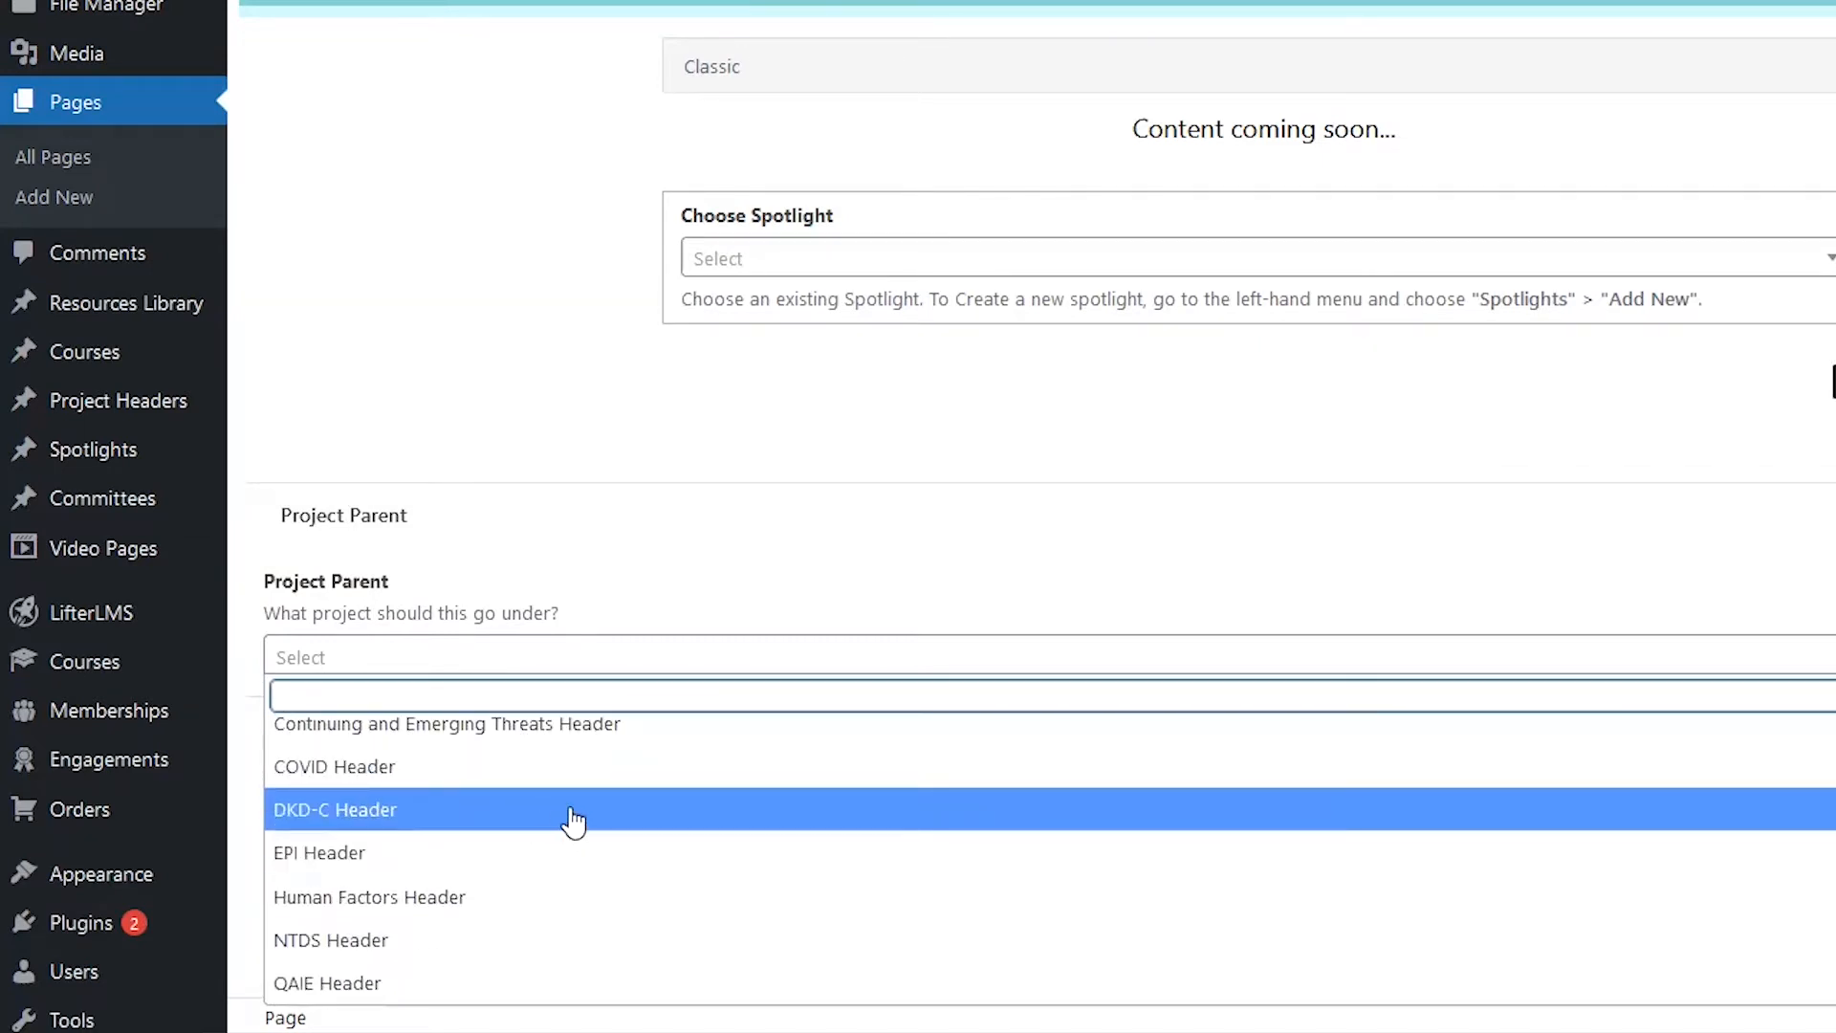
scroll(532, 860, "up", 2)
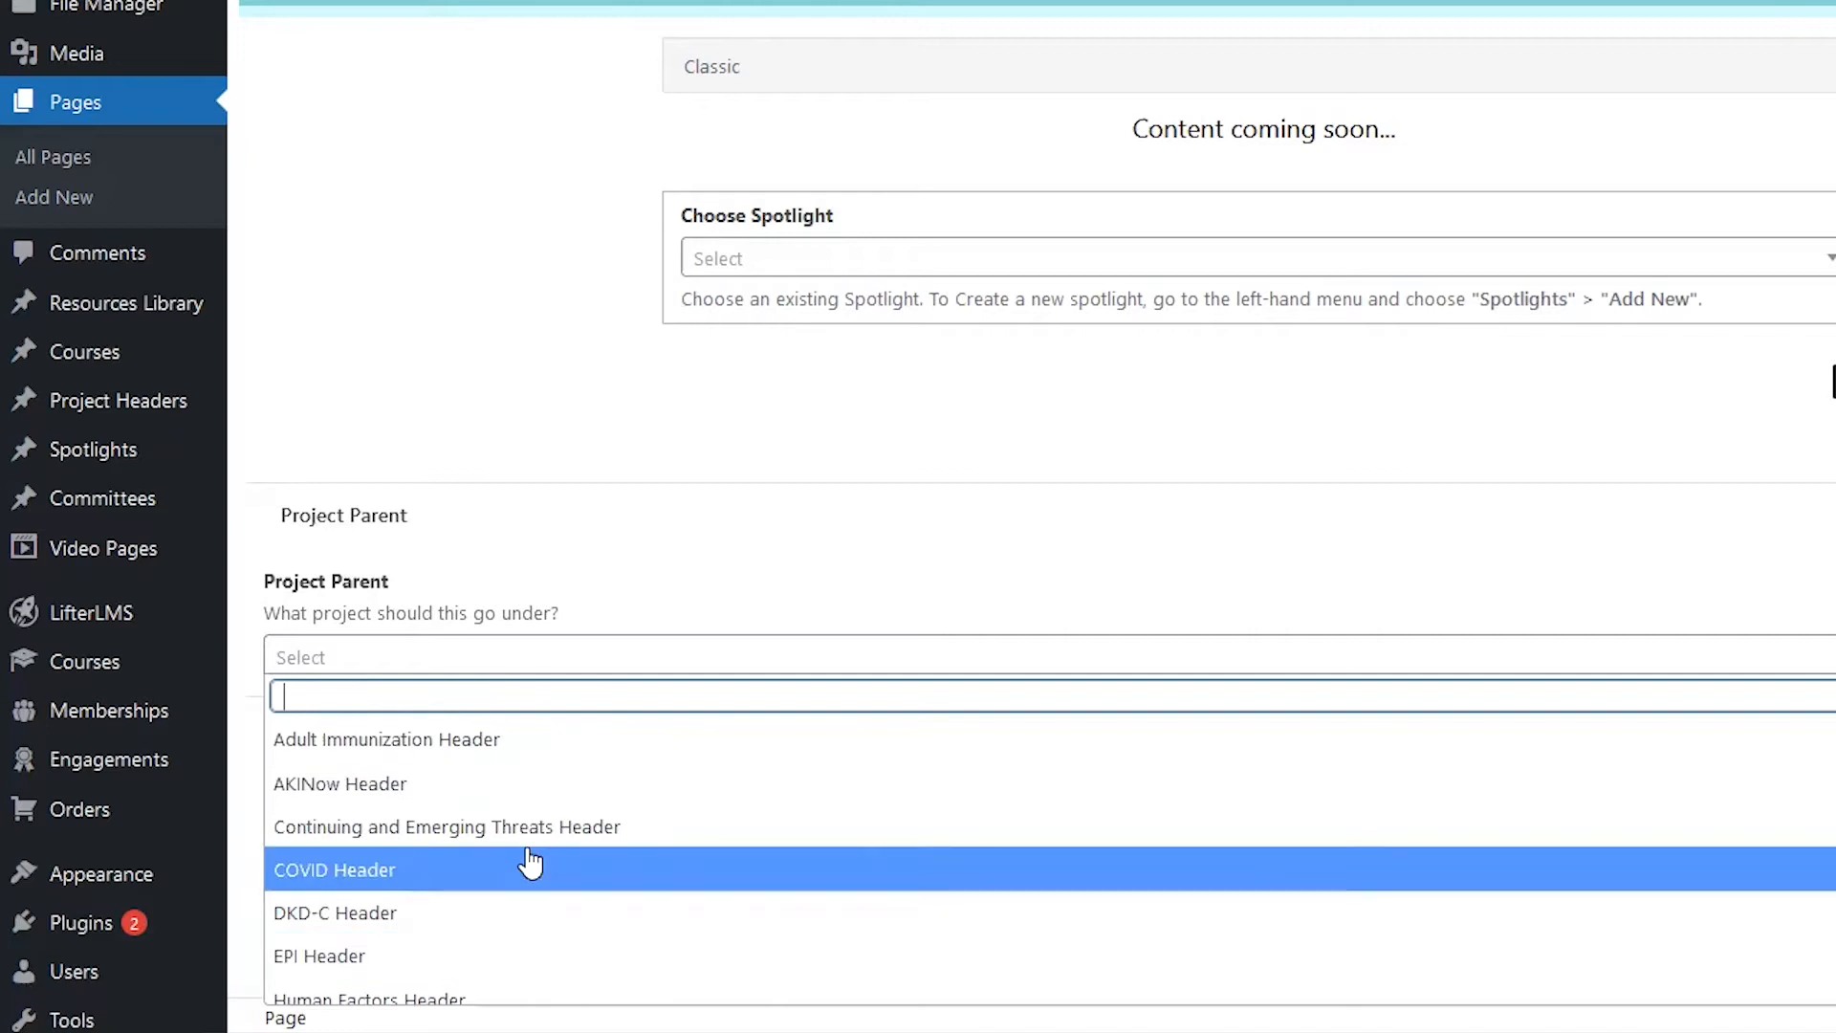
scroll(526, 864, "down", 2)
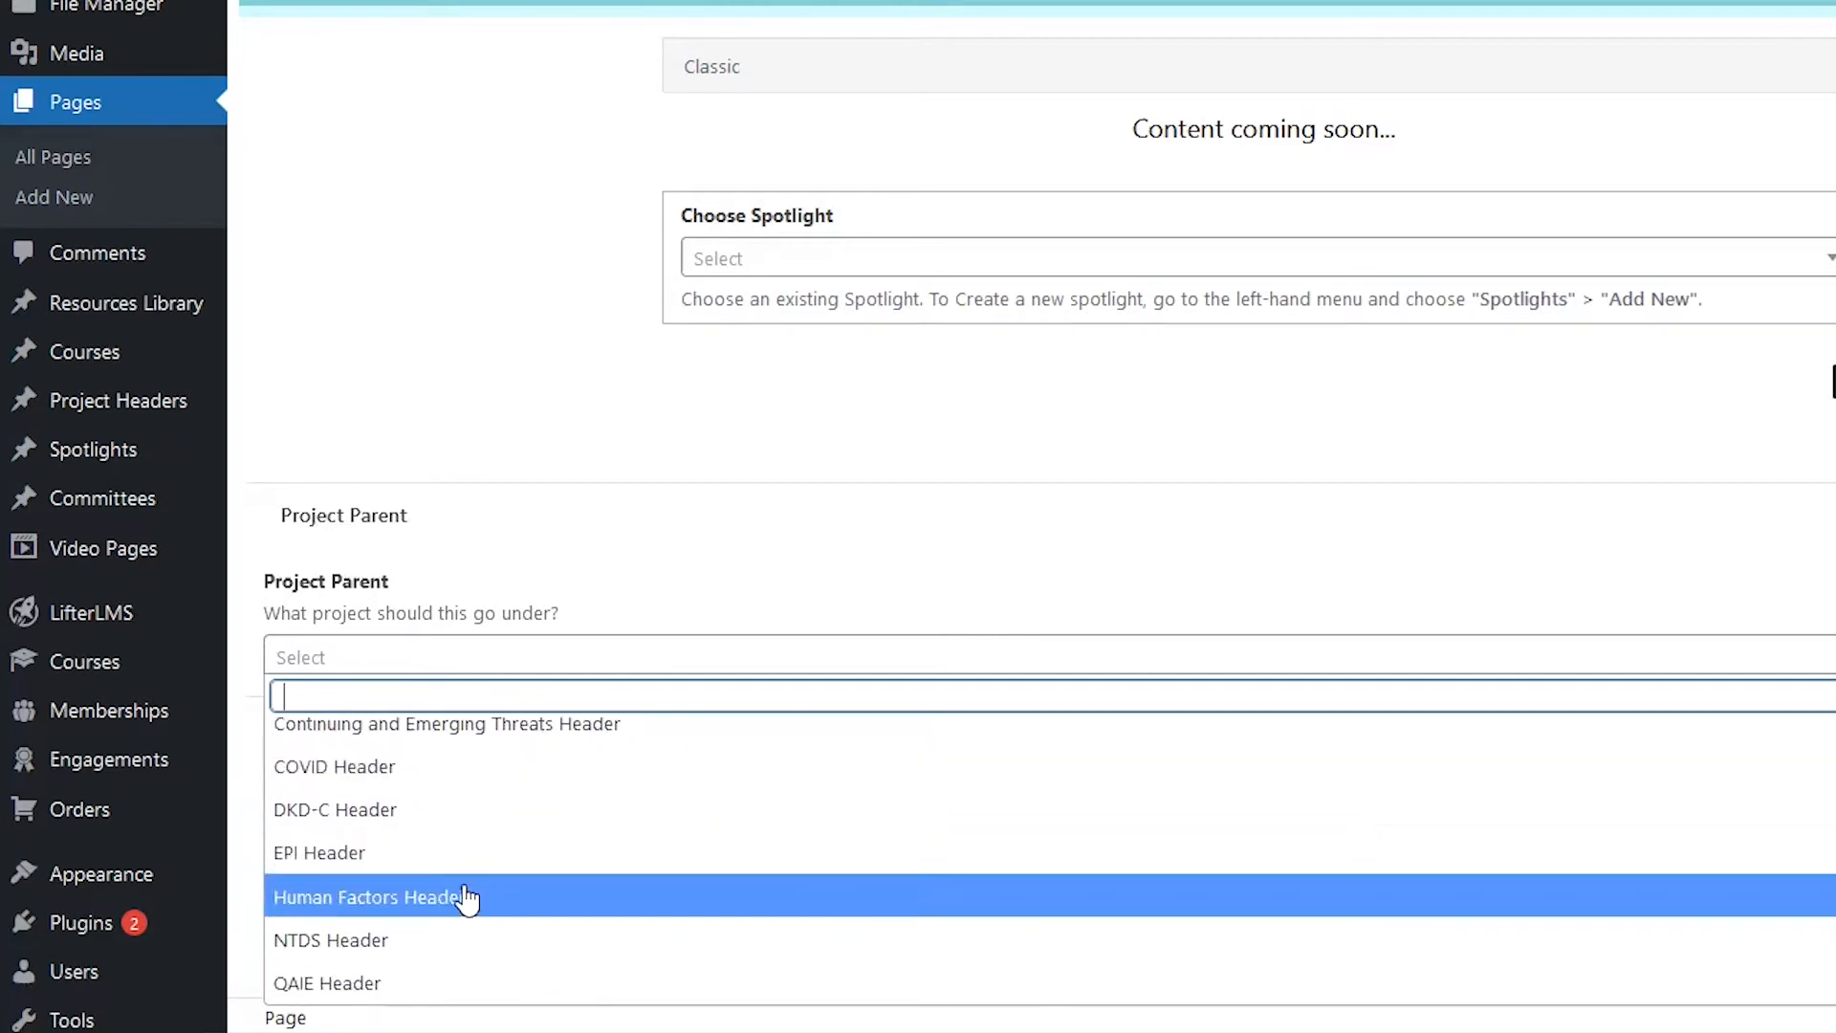
left_click(465, 899)
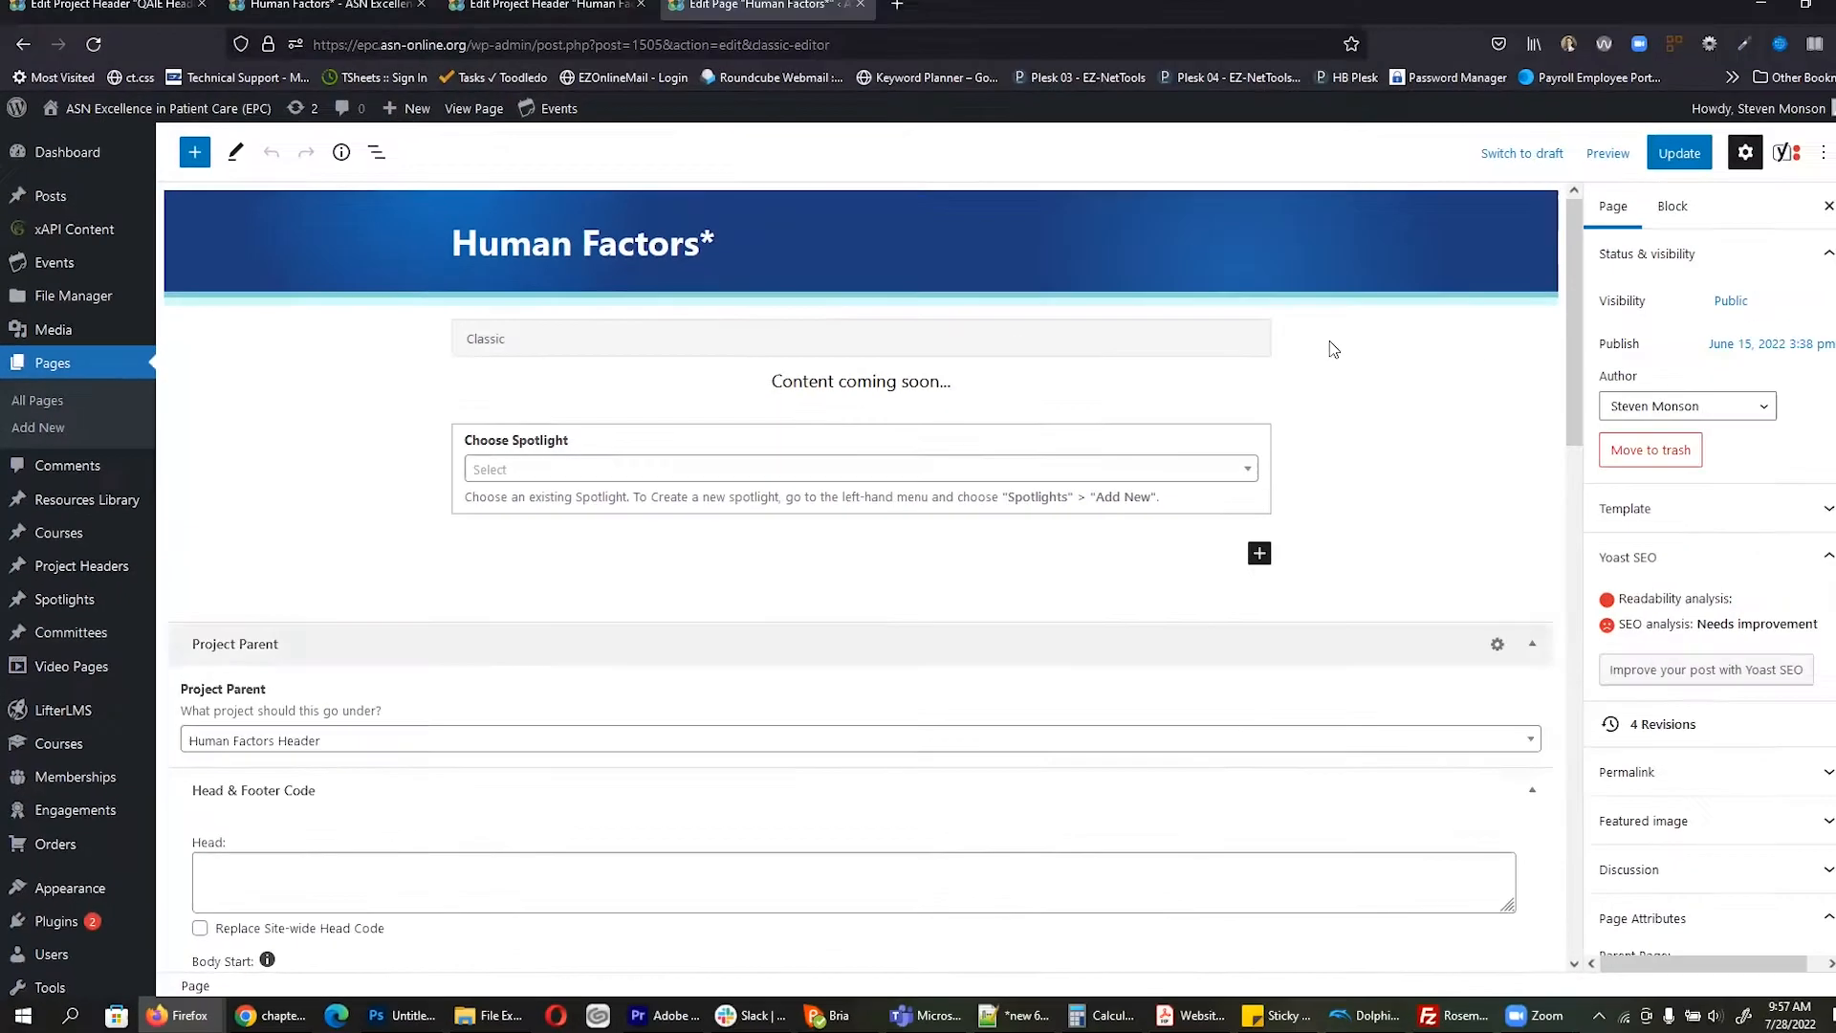
left_click(1657, 175)
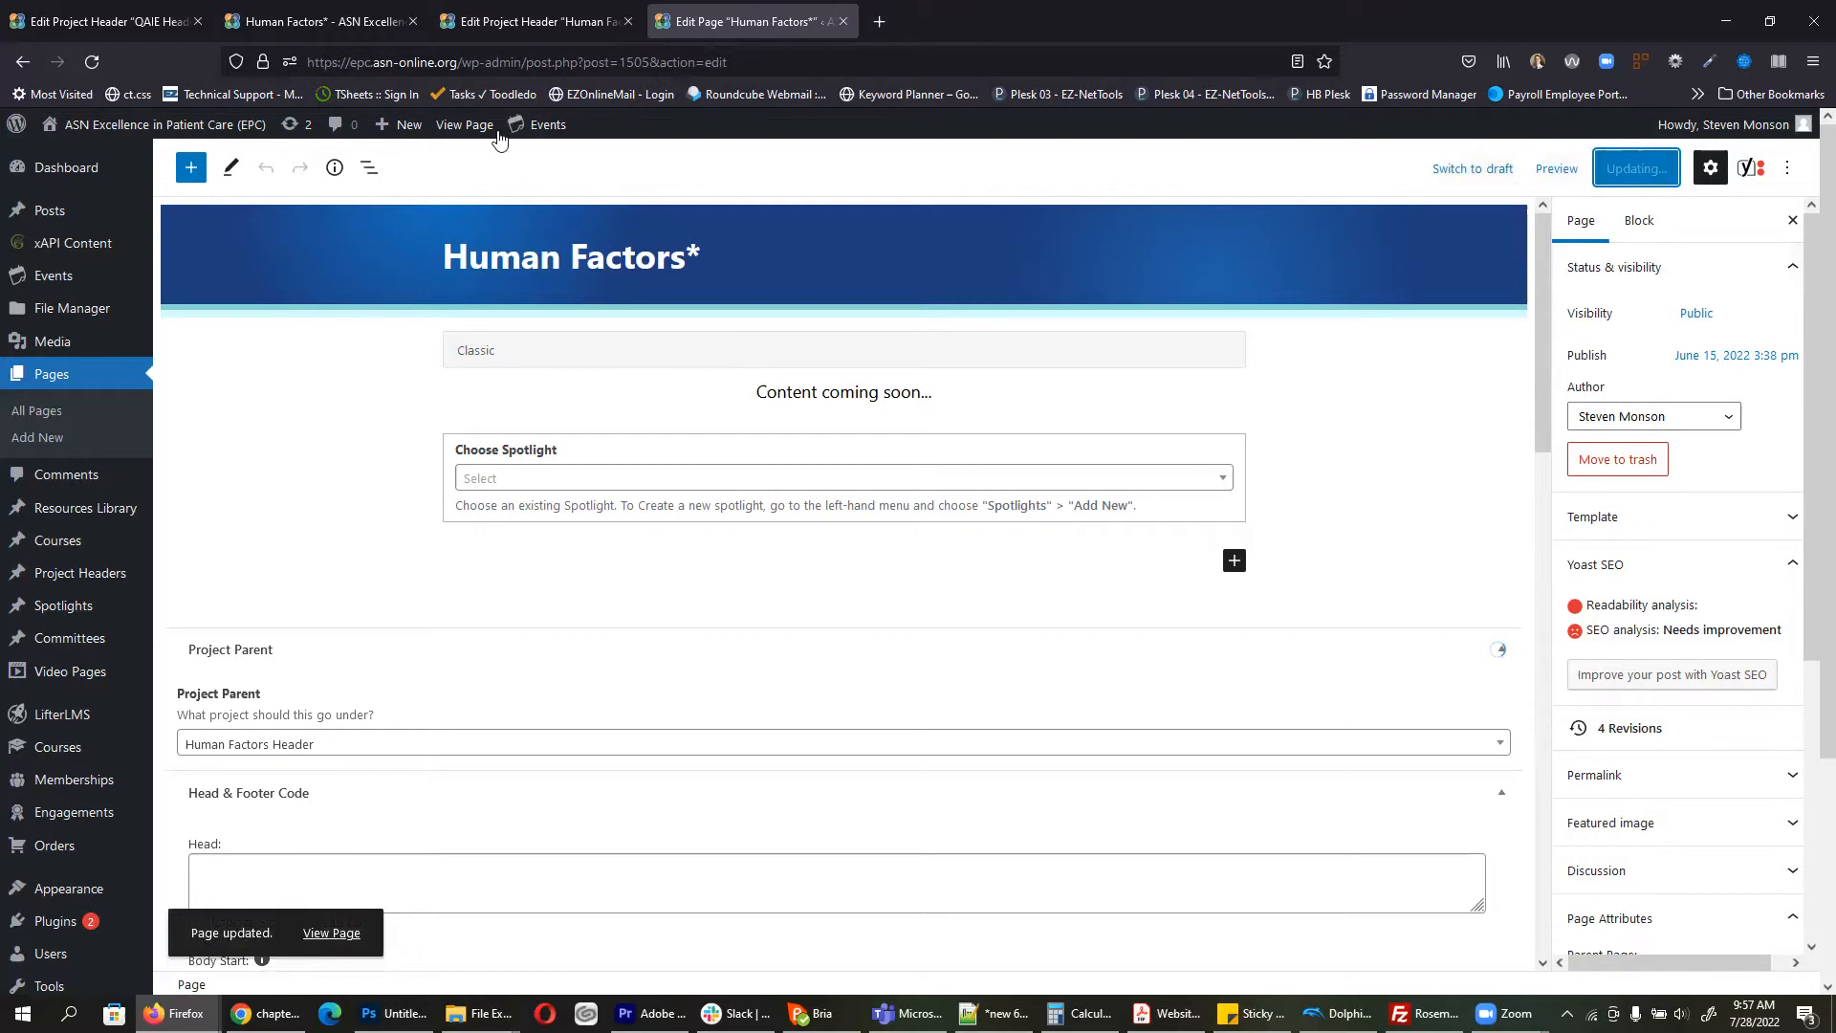
left_click(469, 133)
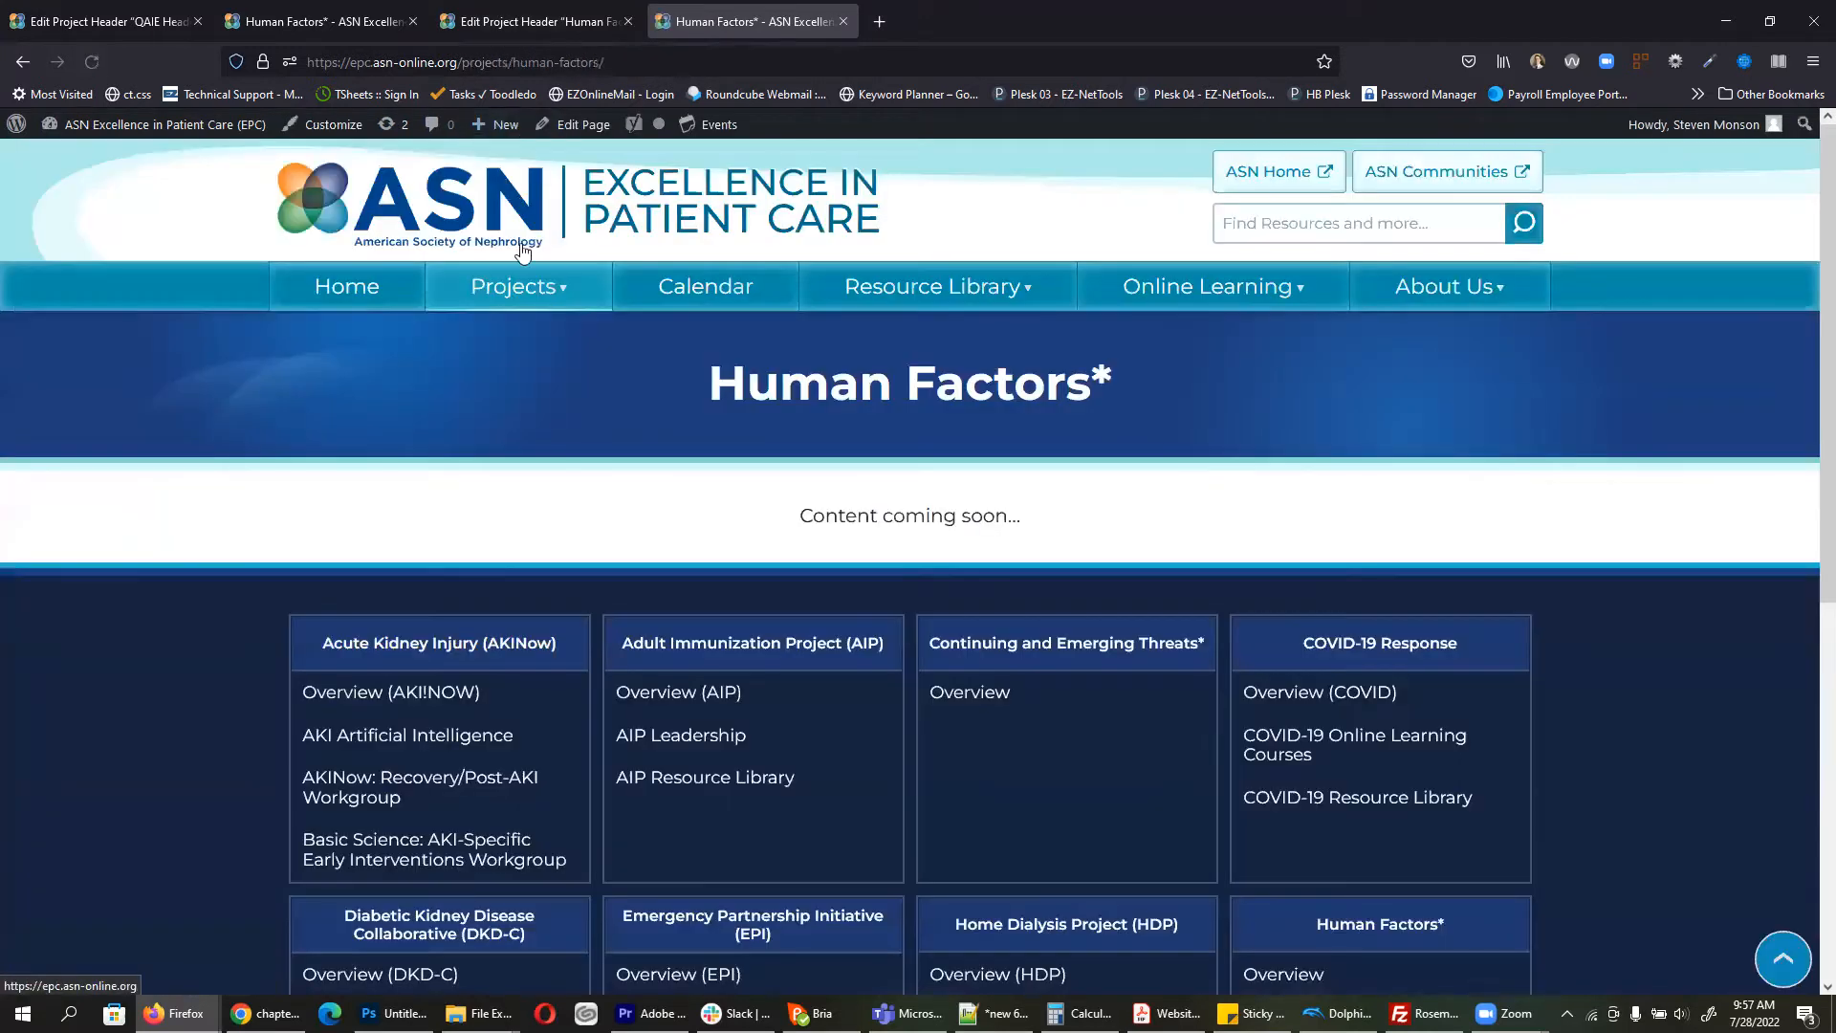
Step: Link the Overview item in Human Factors Header to the copied /projects/human-factors/ path
left_click(93, 61)
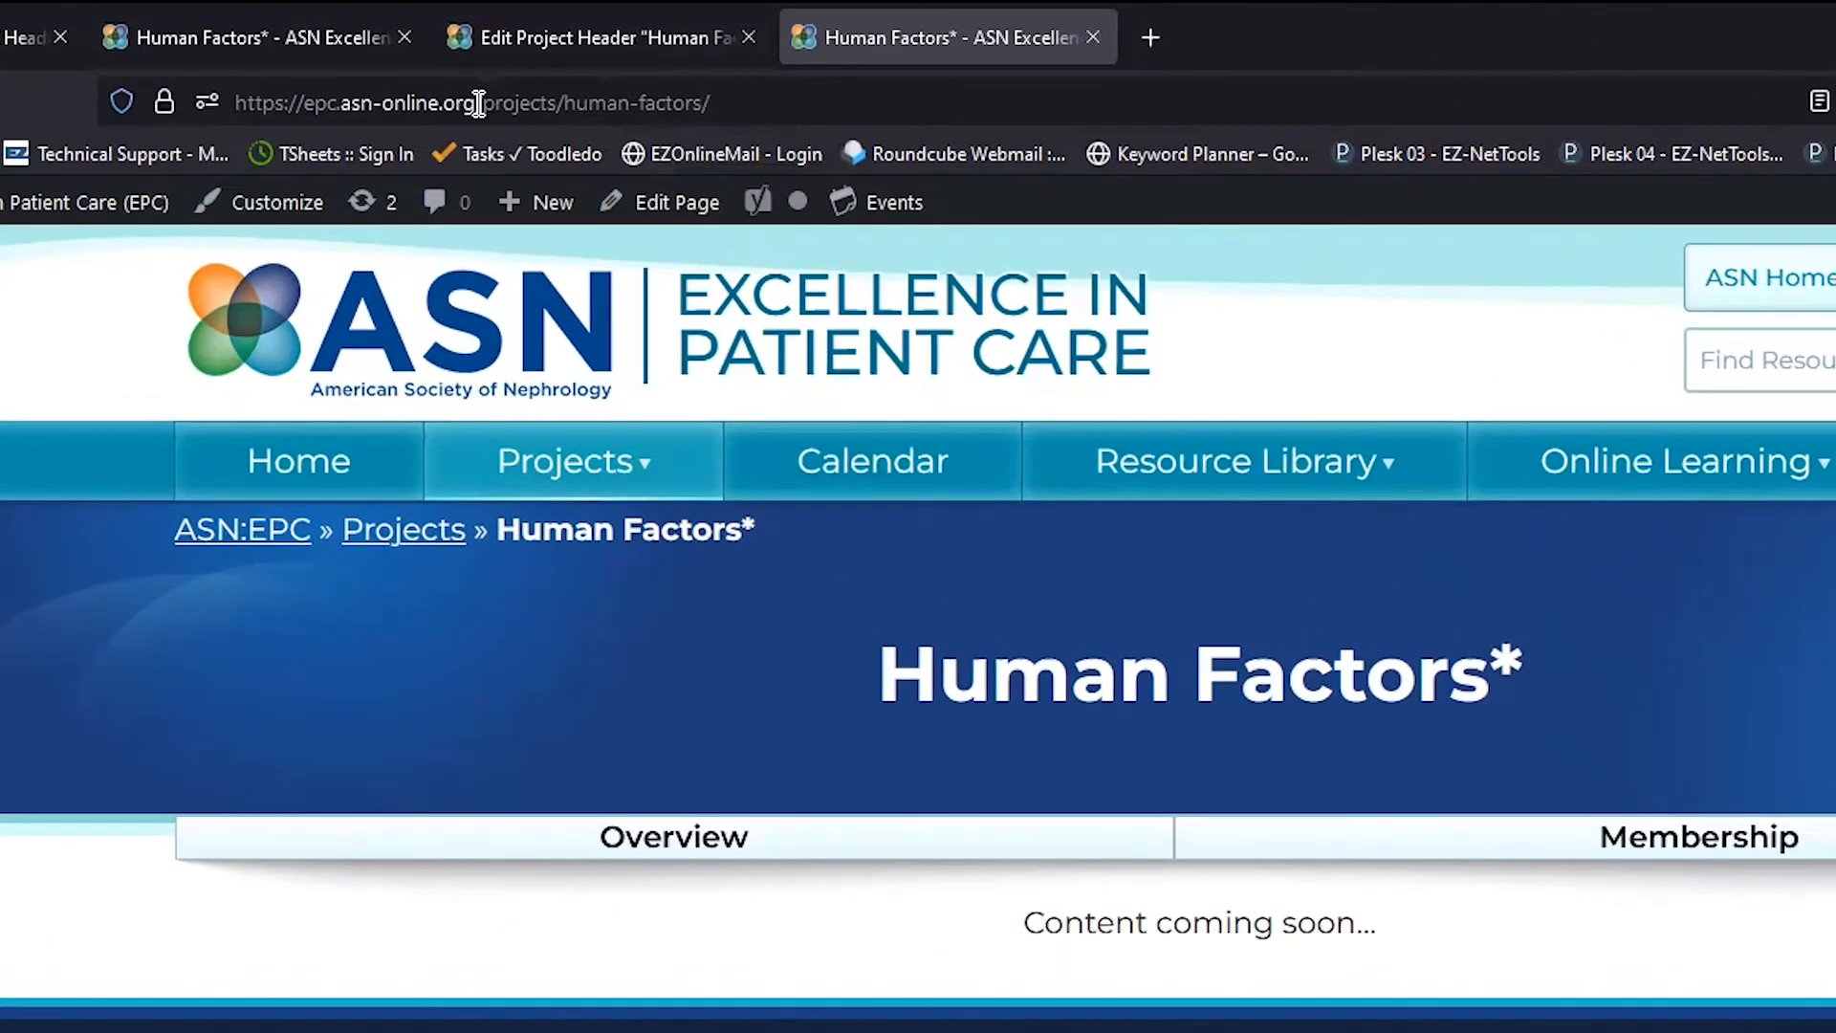
left_click_drag(479, 102, 812, 106)
key("ctrl+c")
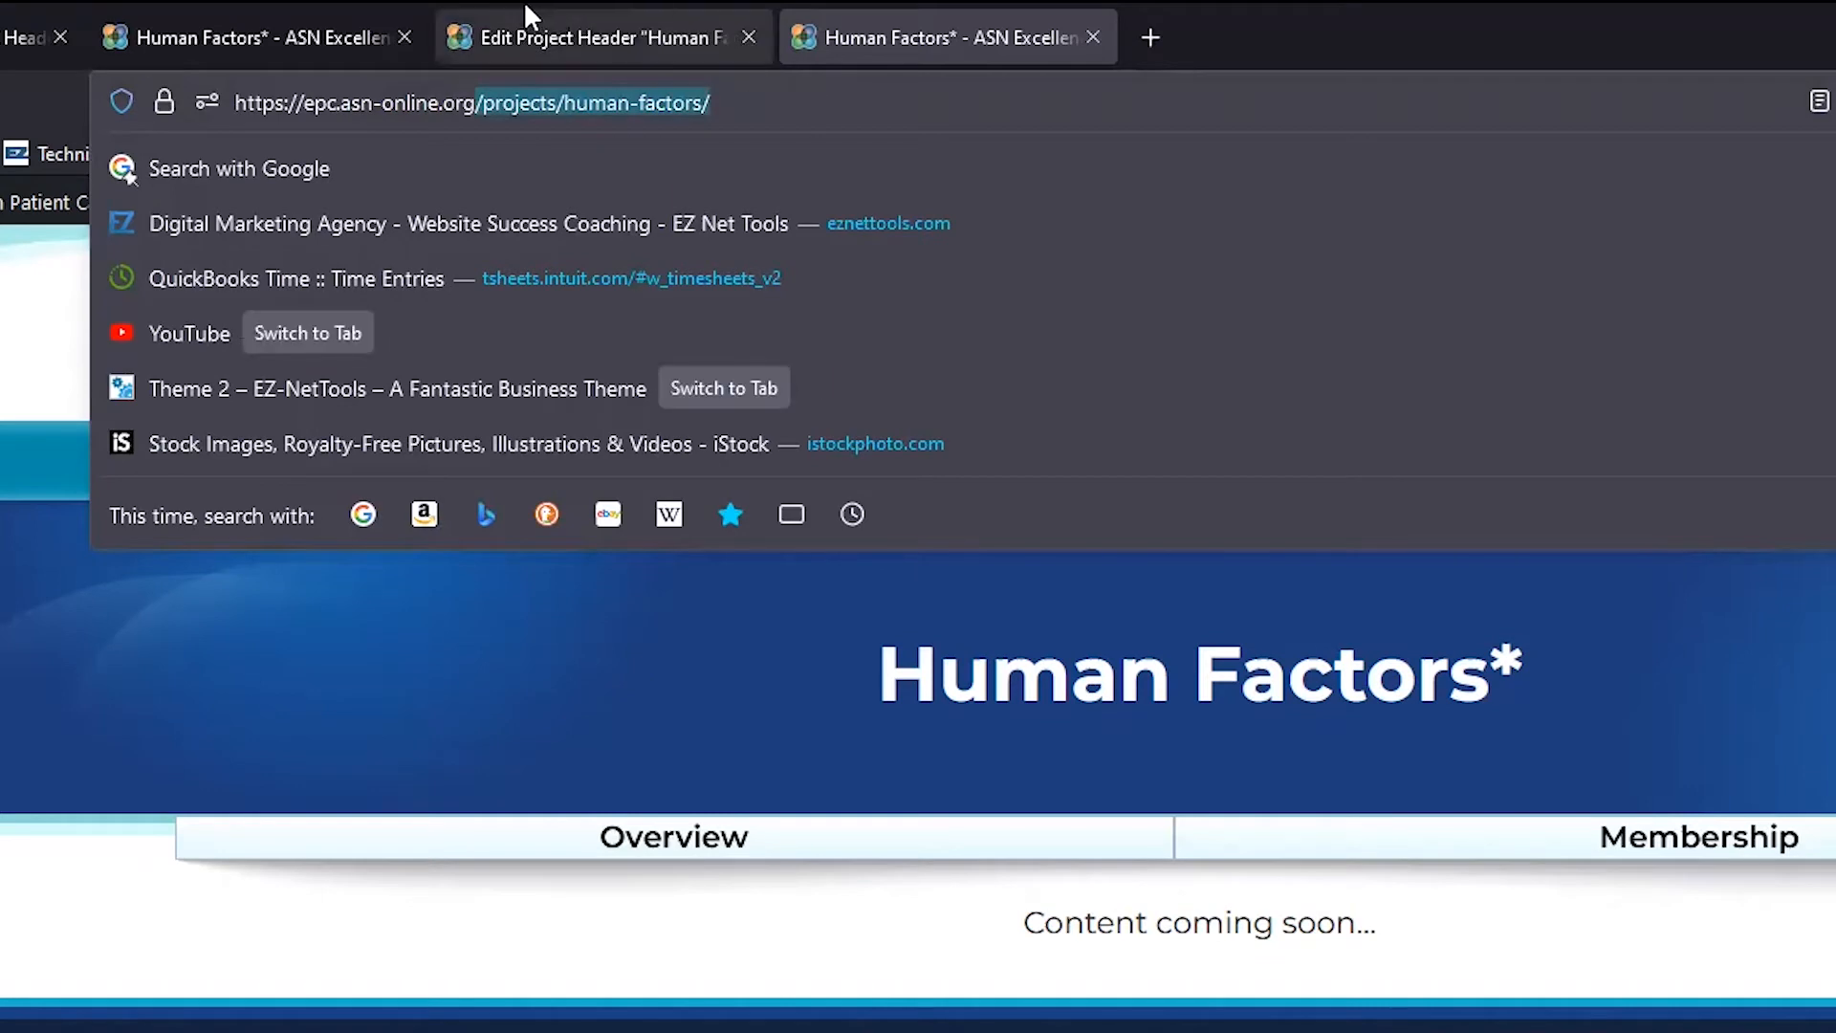
left_click(554, 6)
double_click(215, 870)
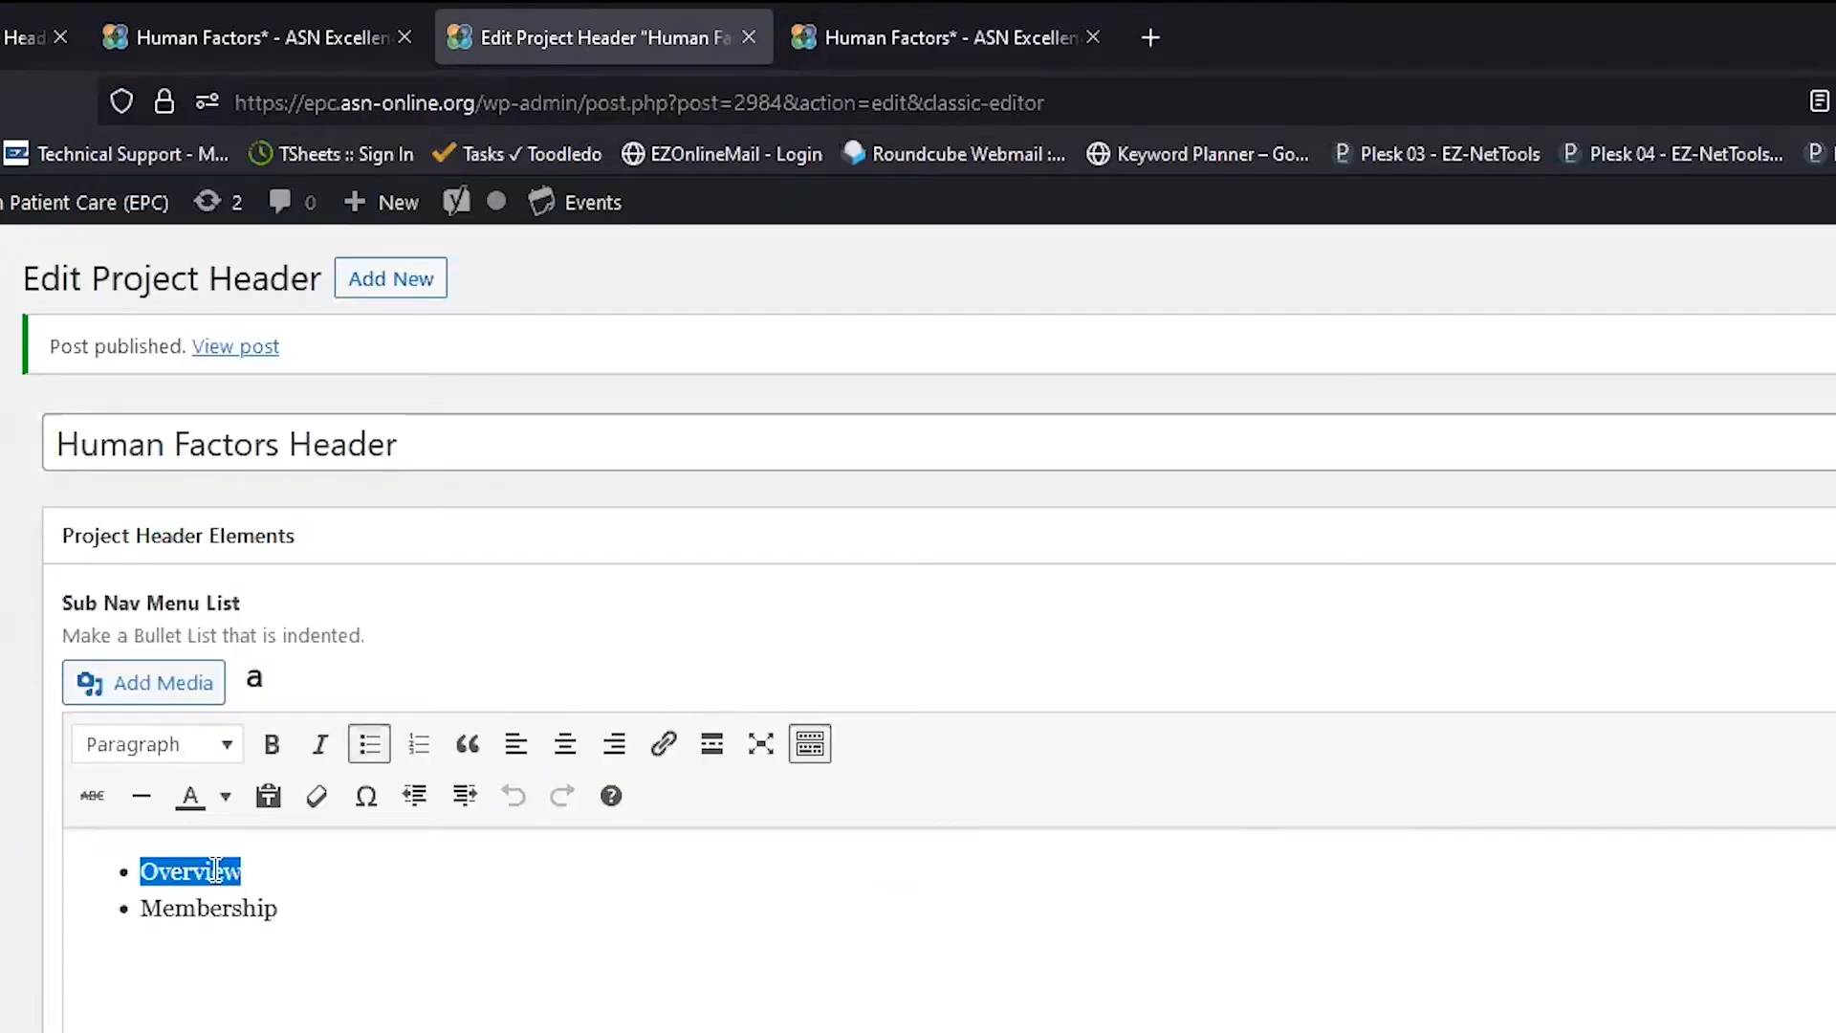
left_click(666, 745)
key("ctrl+v")
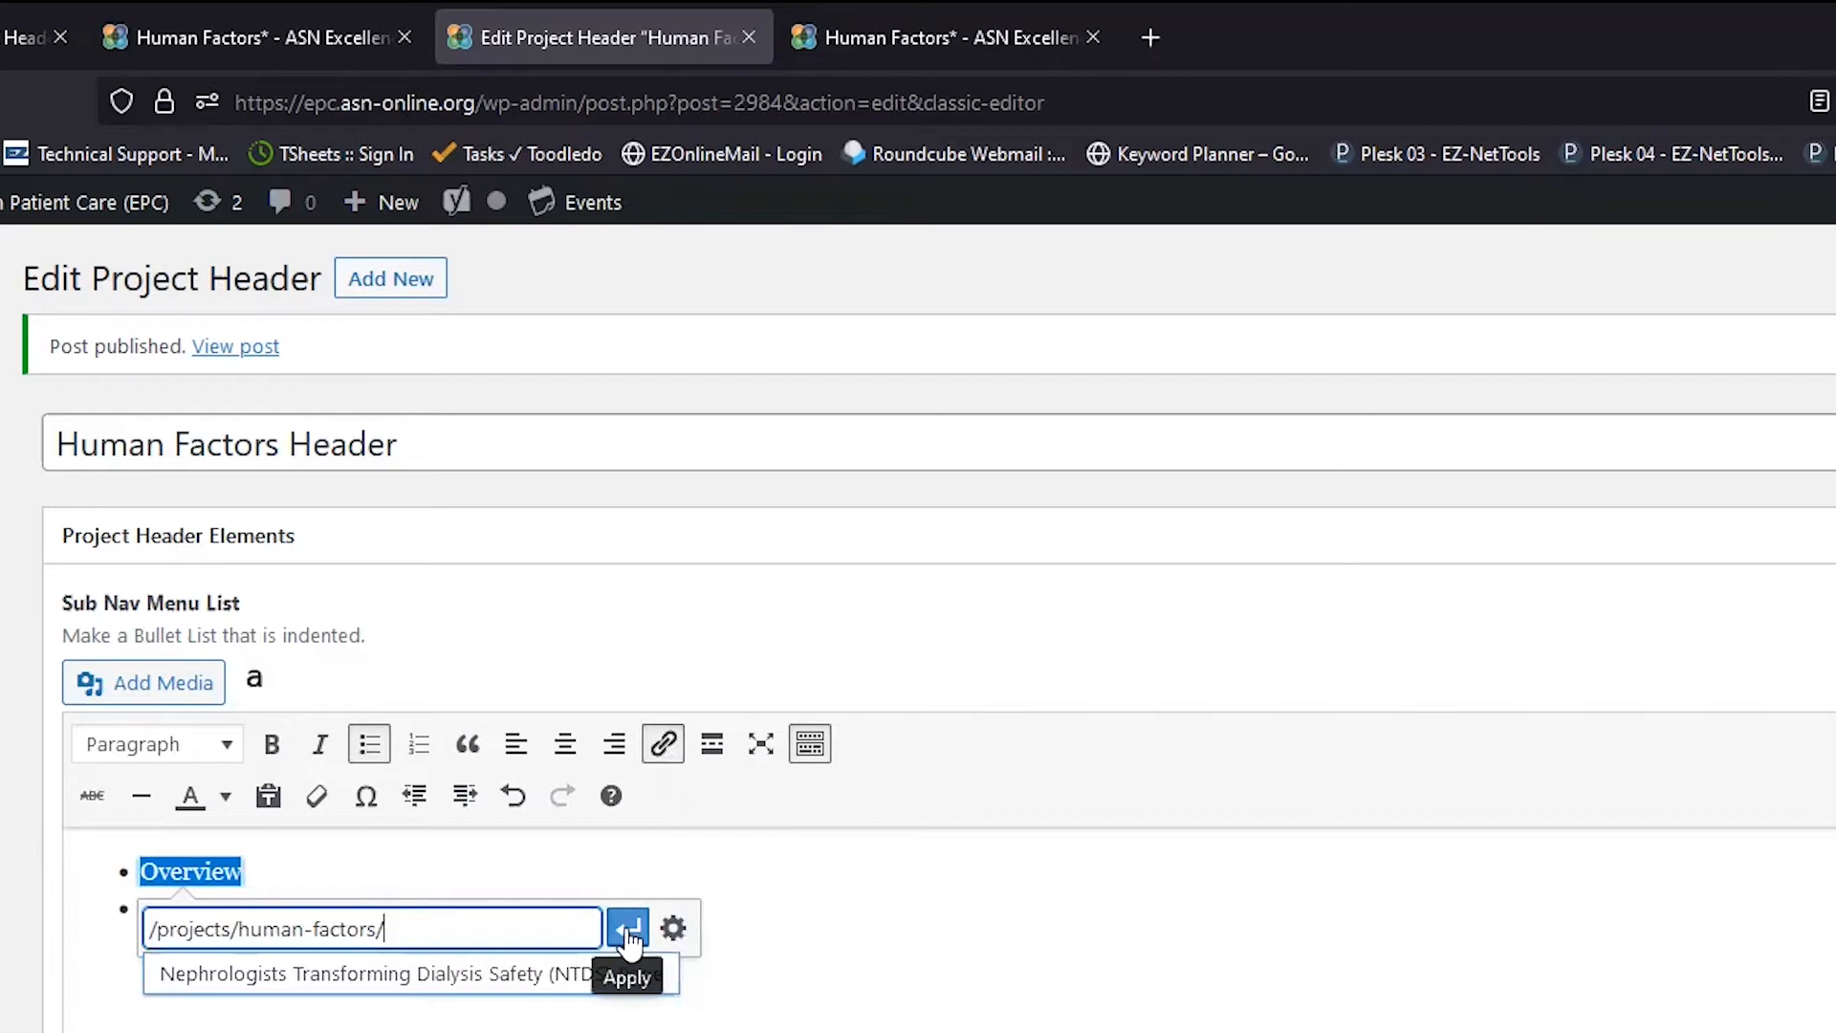
left_click(628, 932)
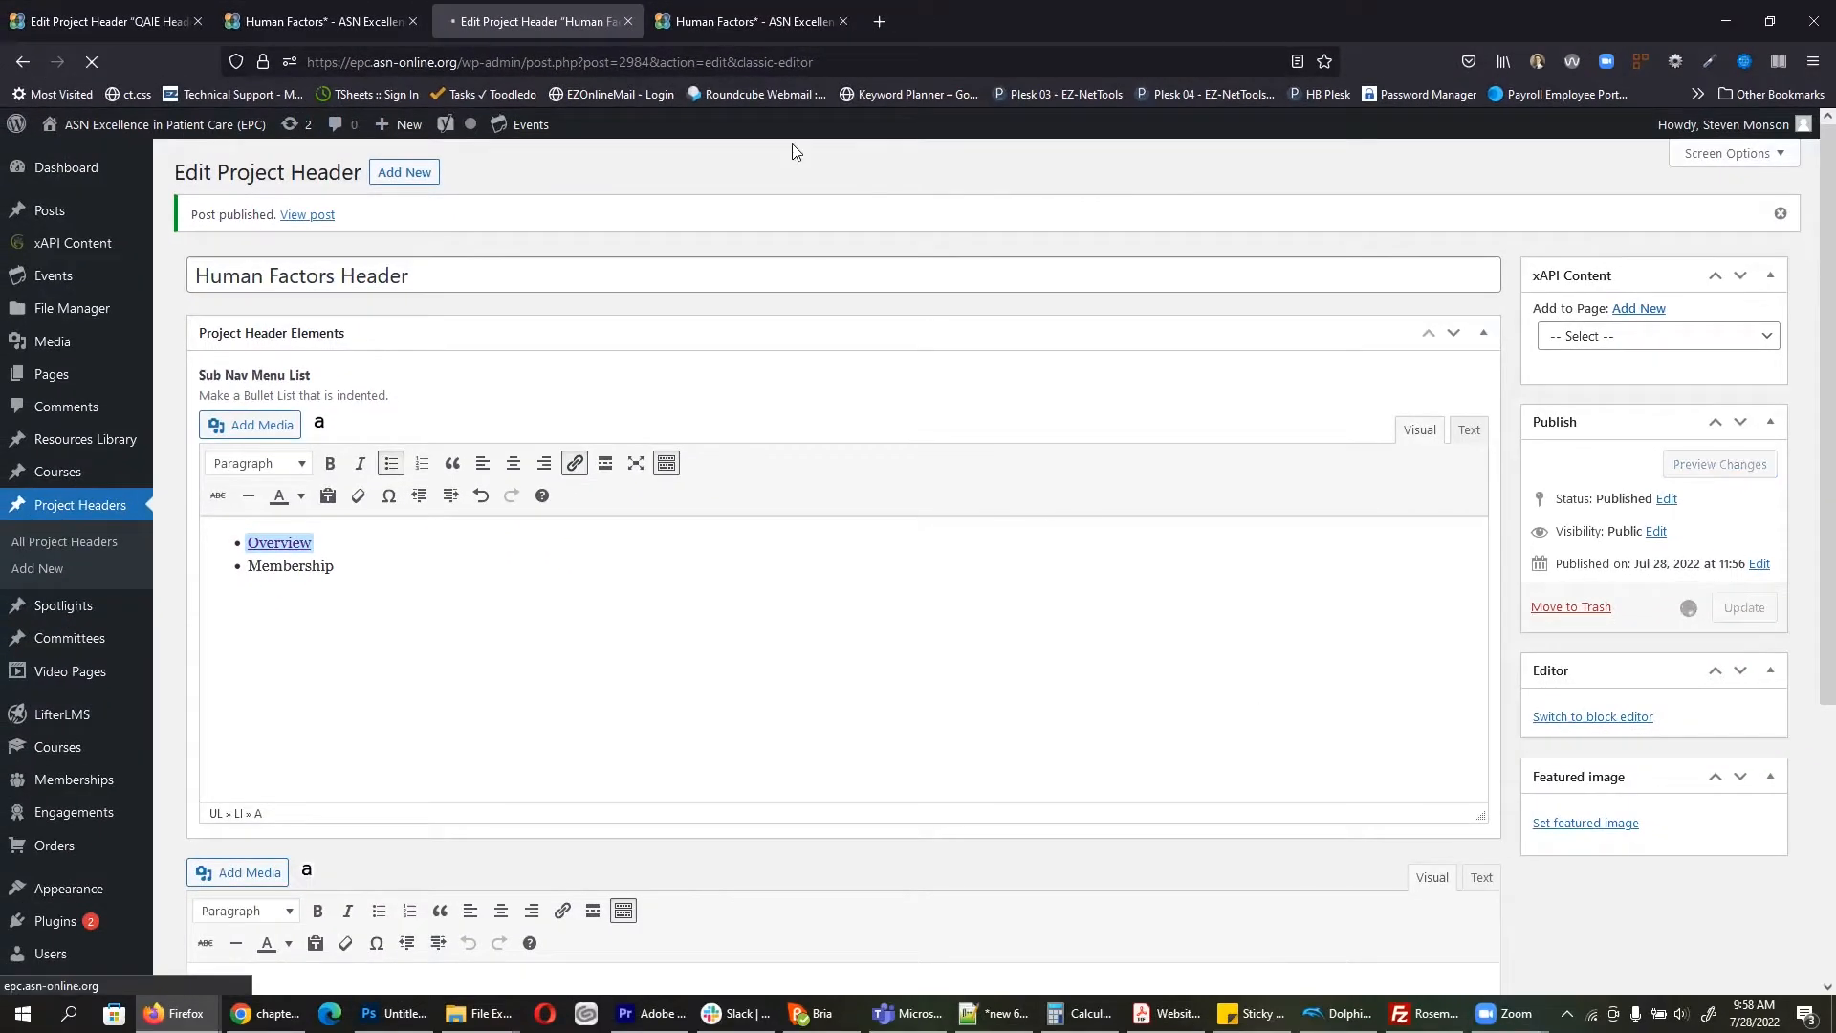
left_click(740, 11)
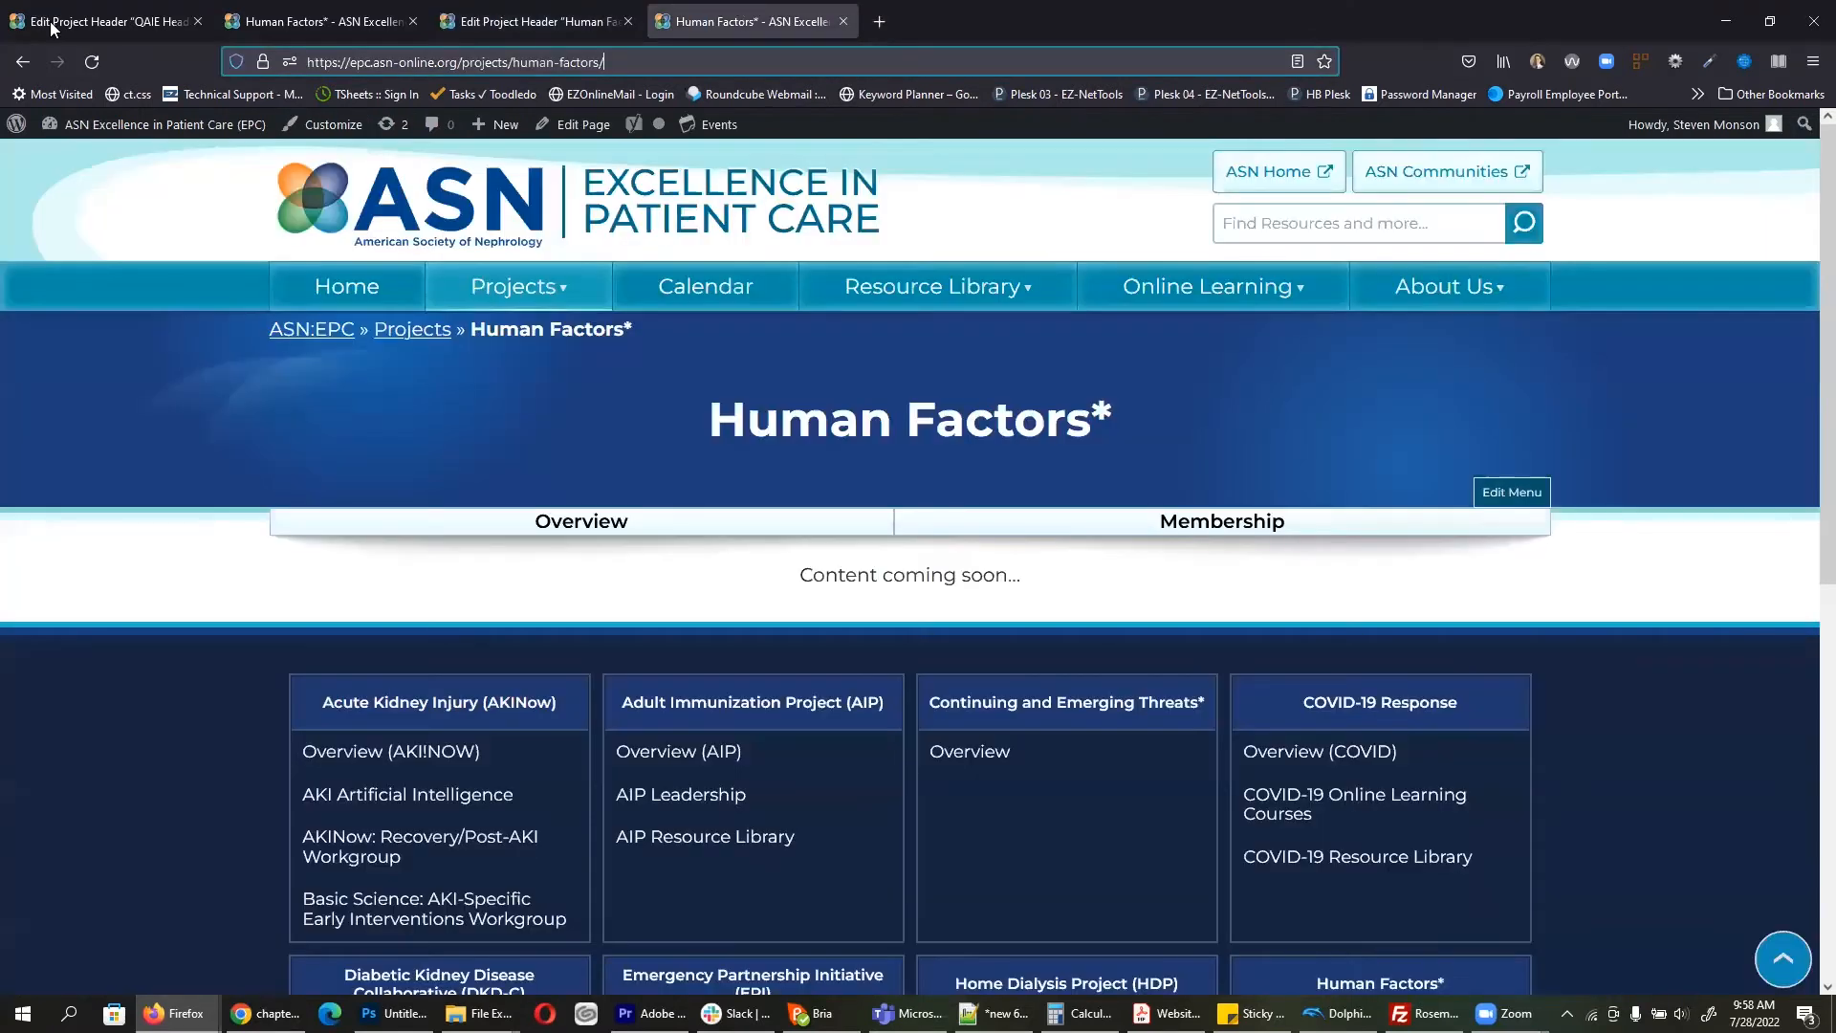
Step: Reload Human Factors* to show its Overview and Membership tabs, then start a new page
left_click(92, 62)
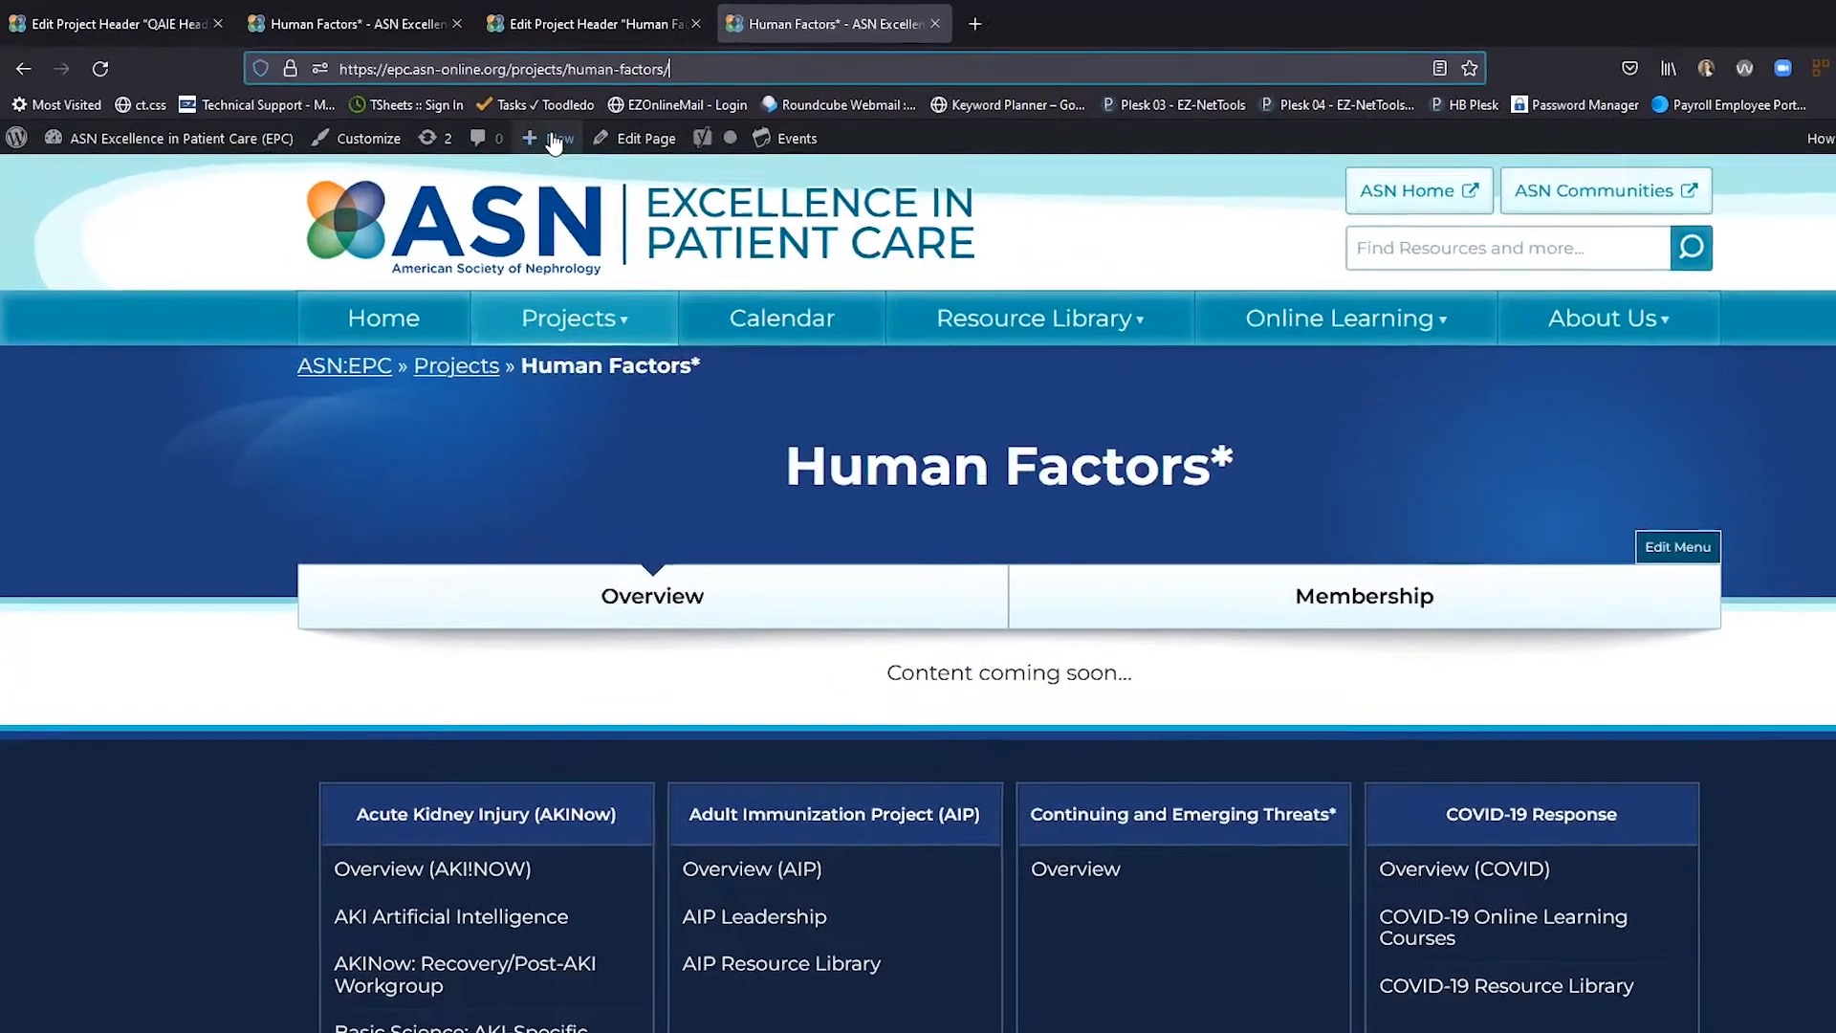
mouse_move(500, 130)
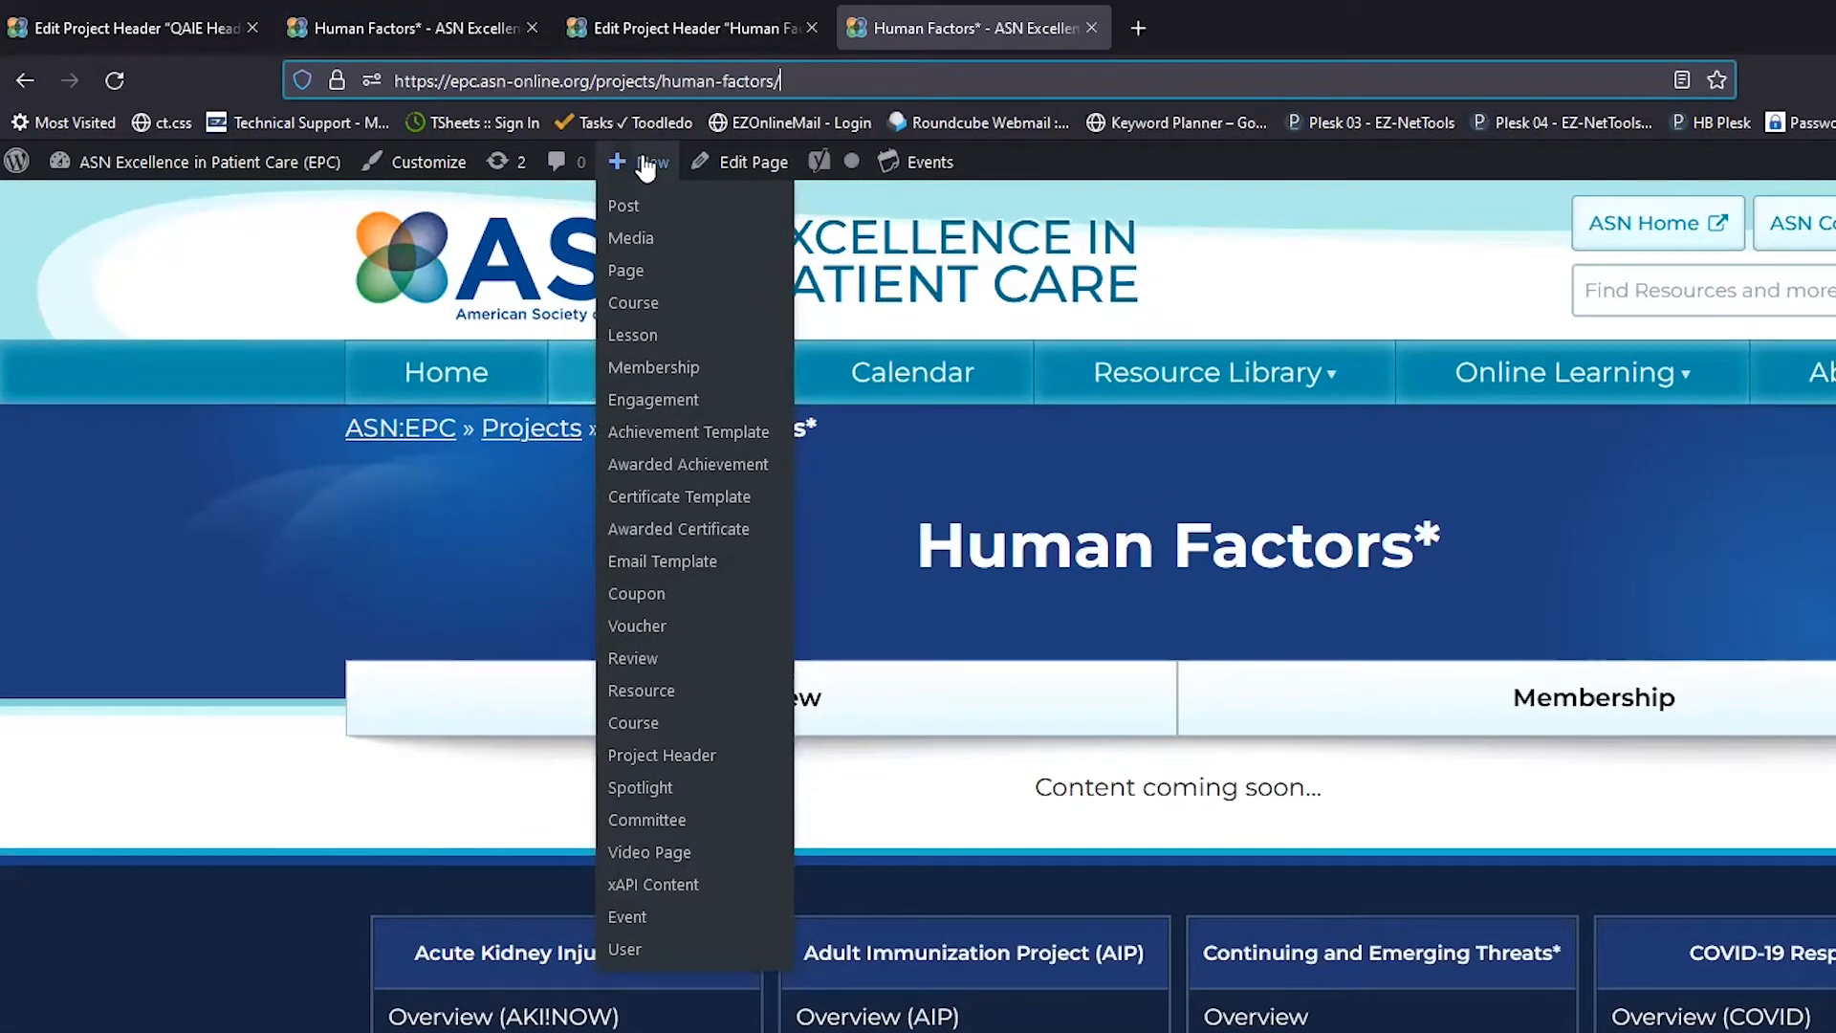
left_click(639, 274)
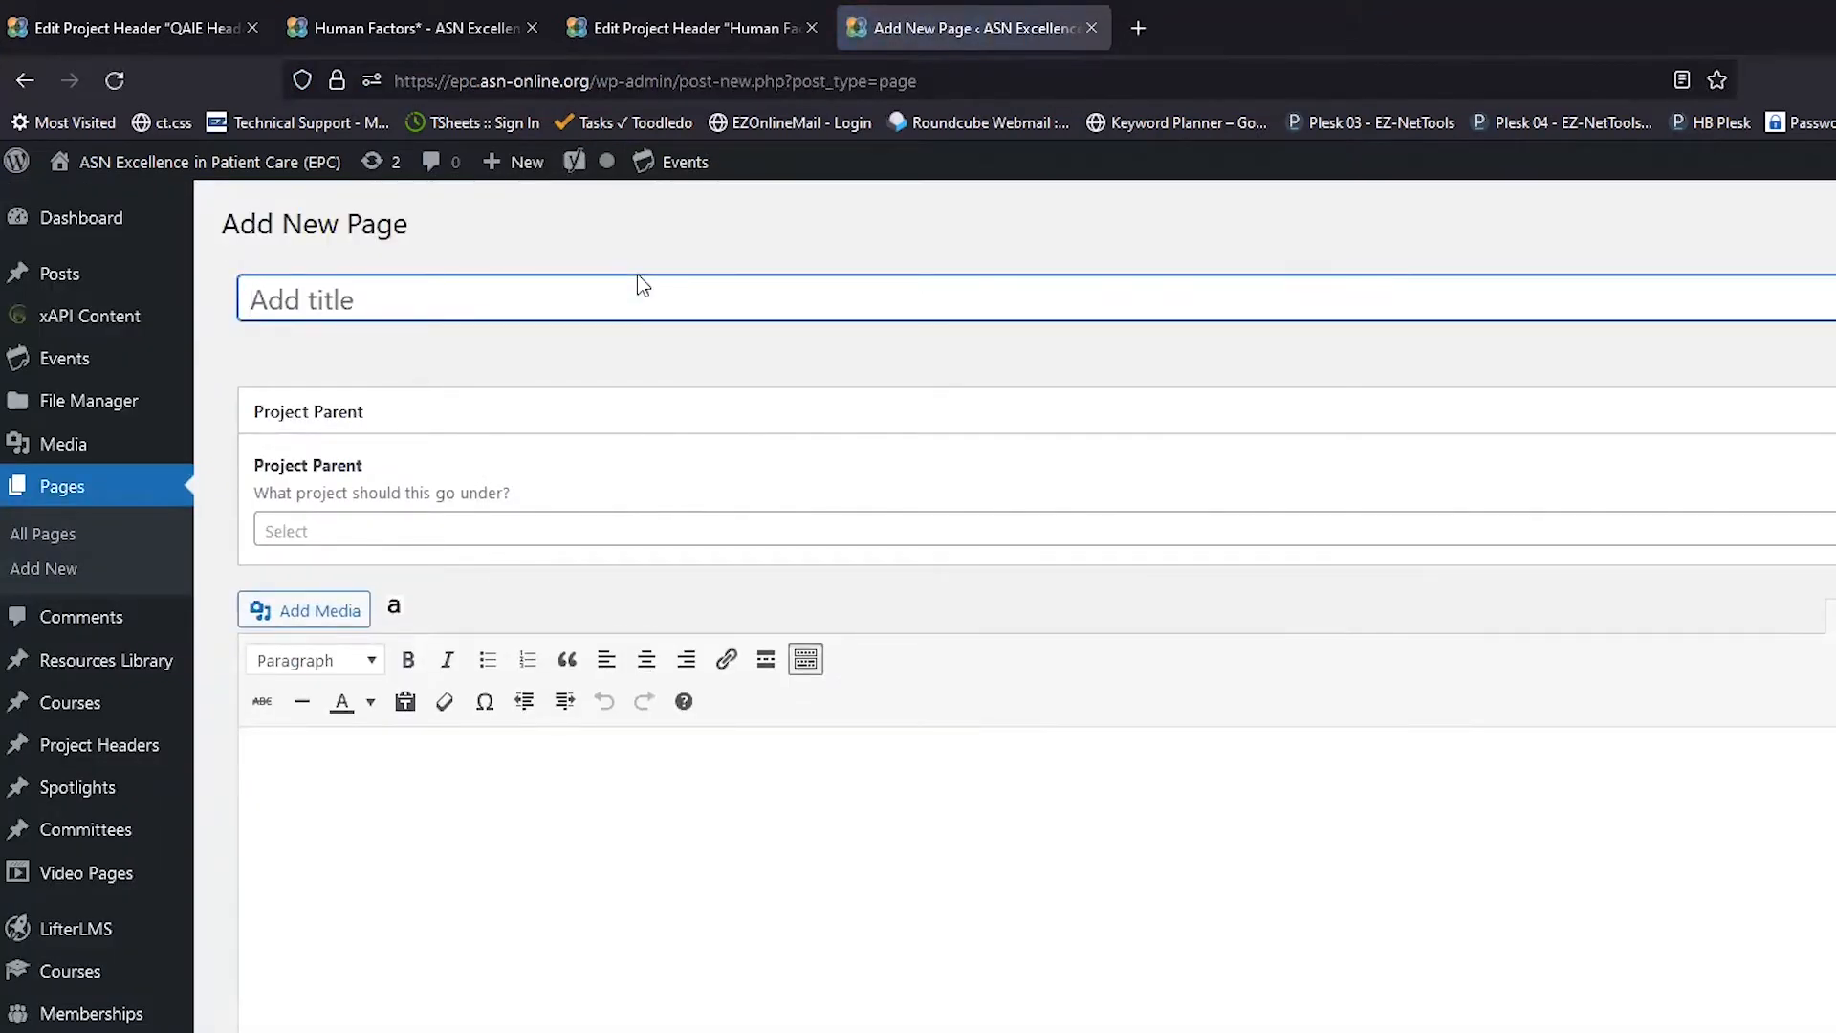
Step: Title the page 'Human Factors Membership' with Human Factors Header as Project Parent
type("Human R")
key("BackSpace")
type("Factors")
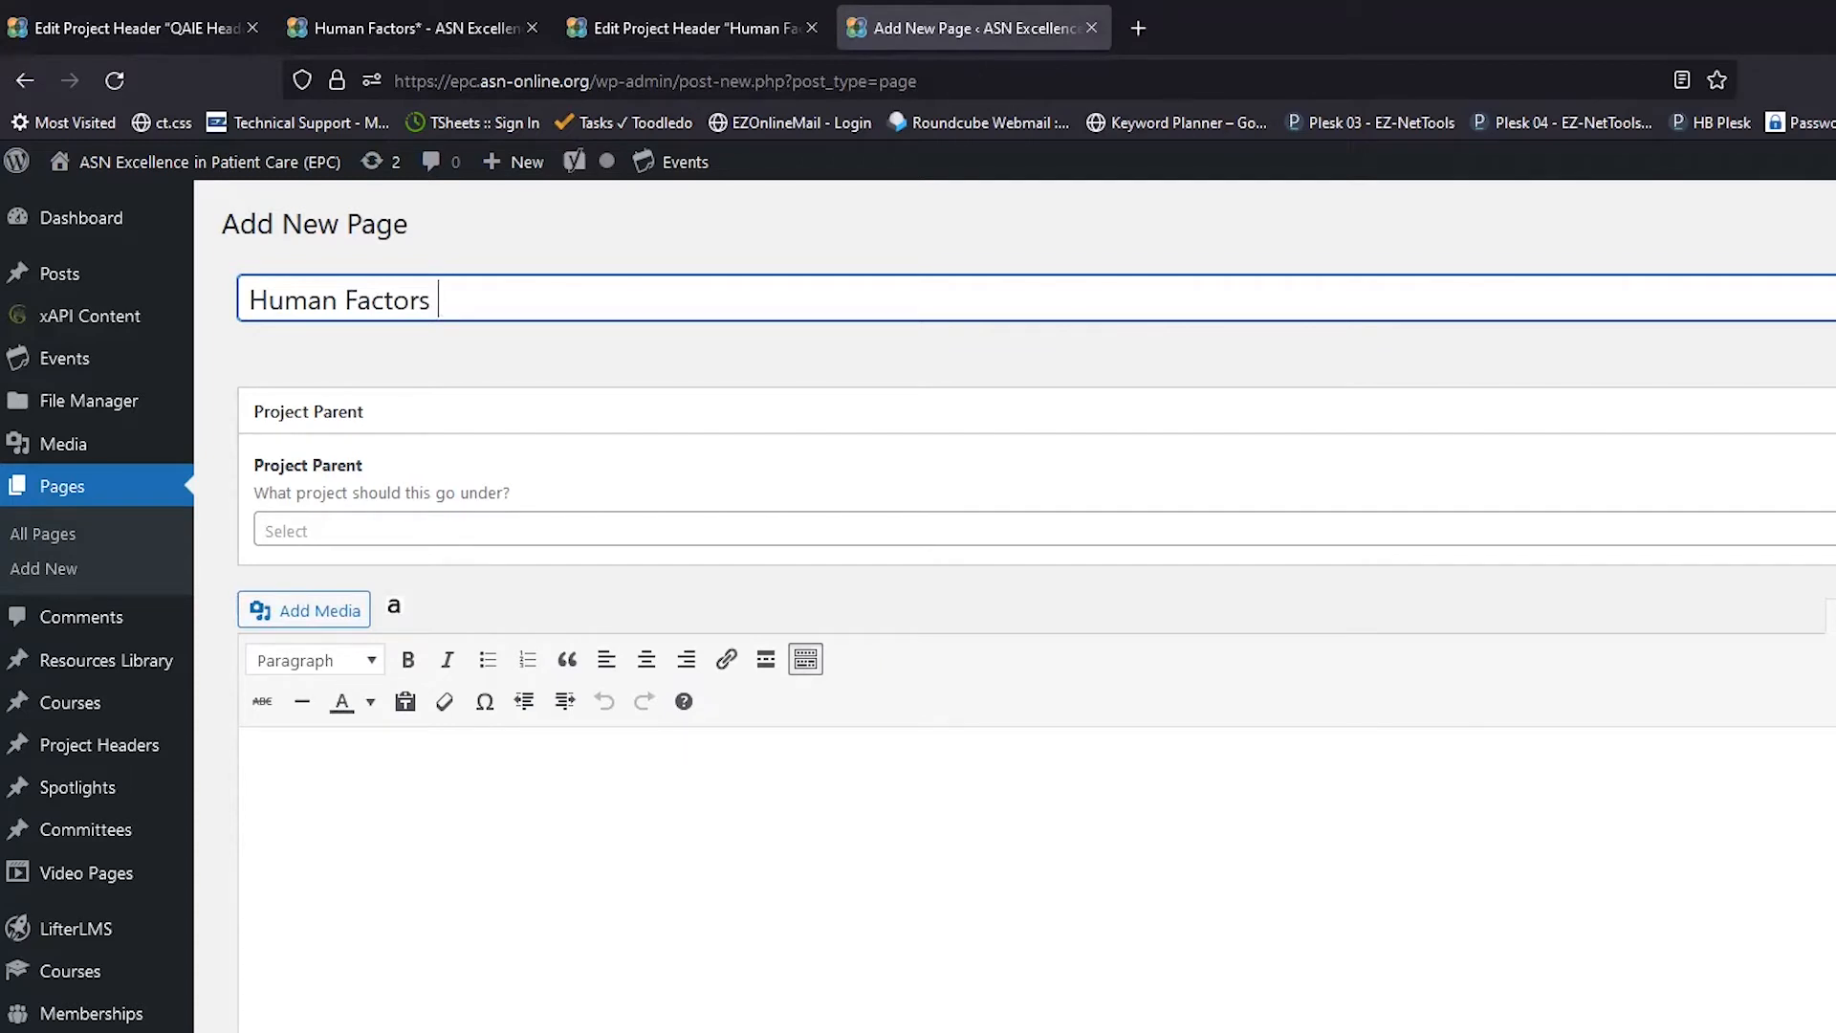
type(" Membership")
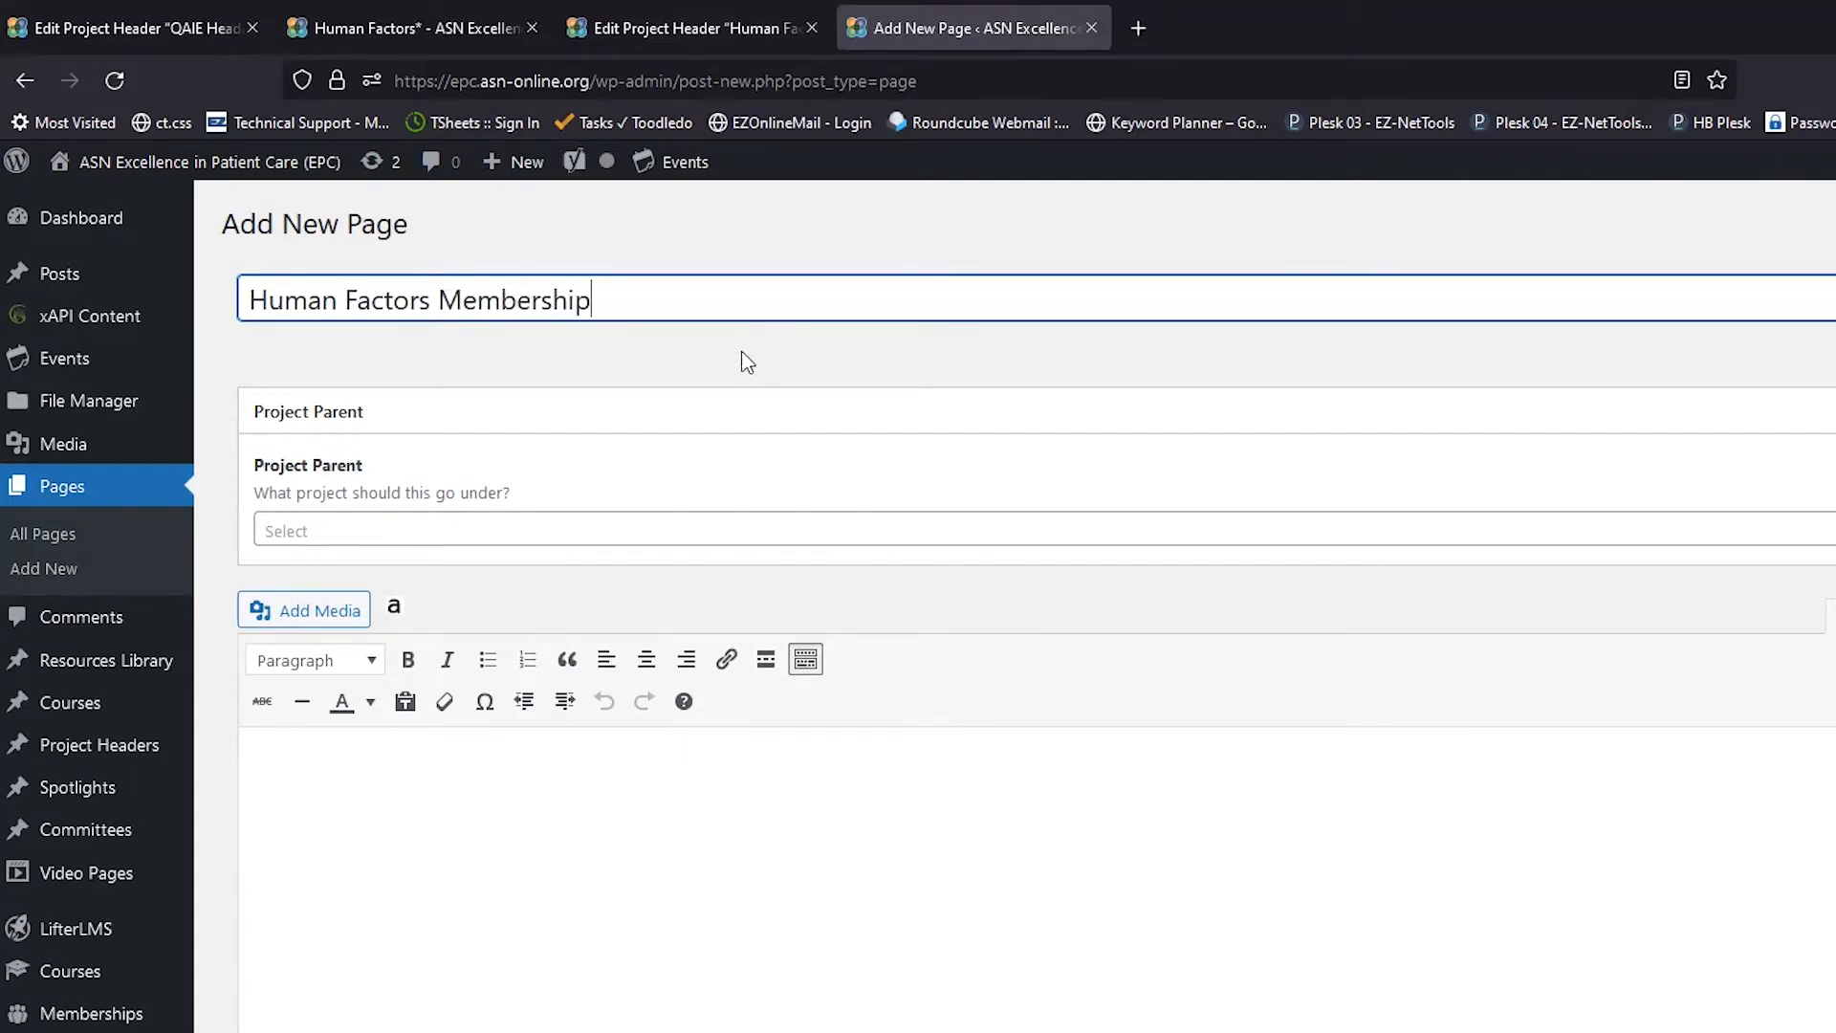
left_click(475, 541)
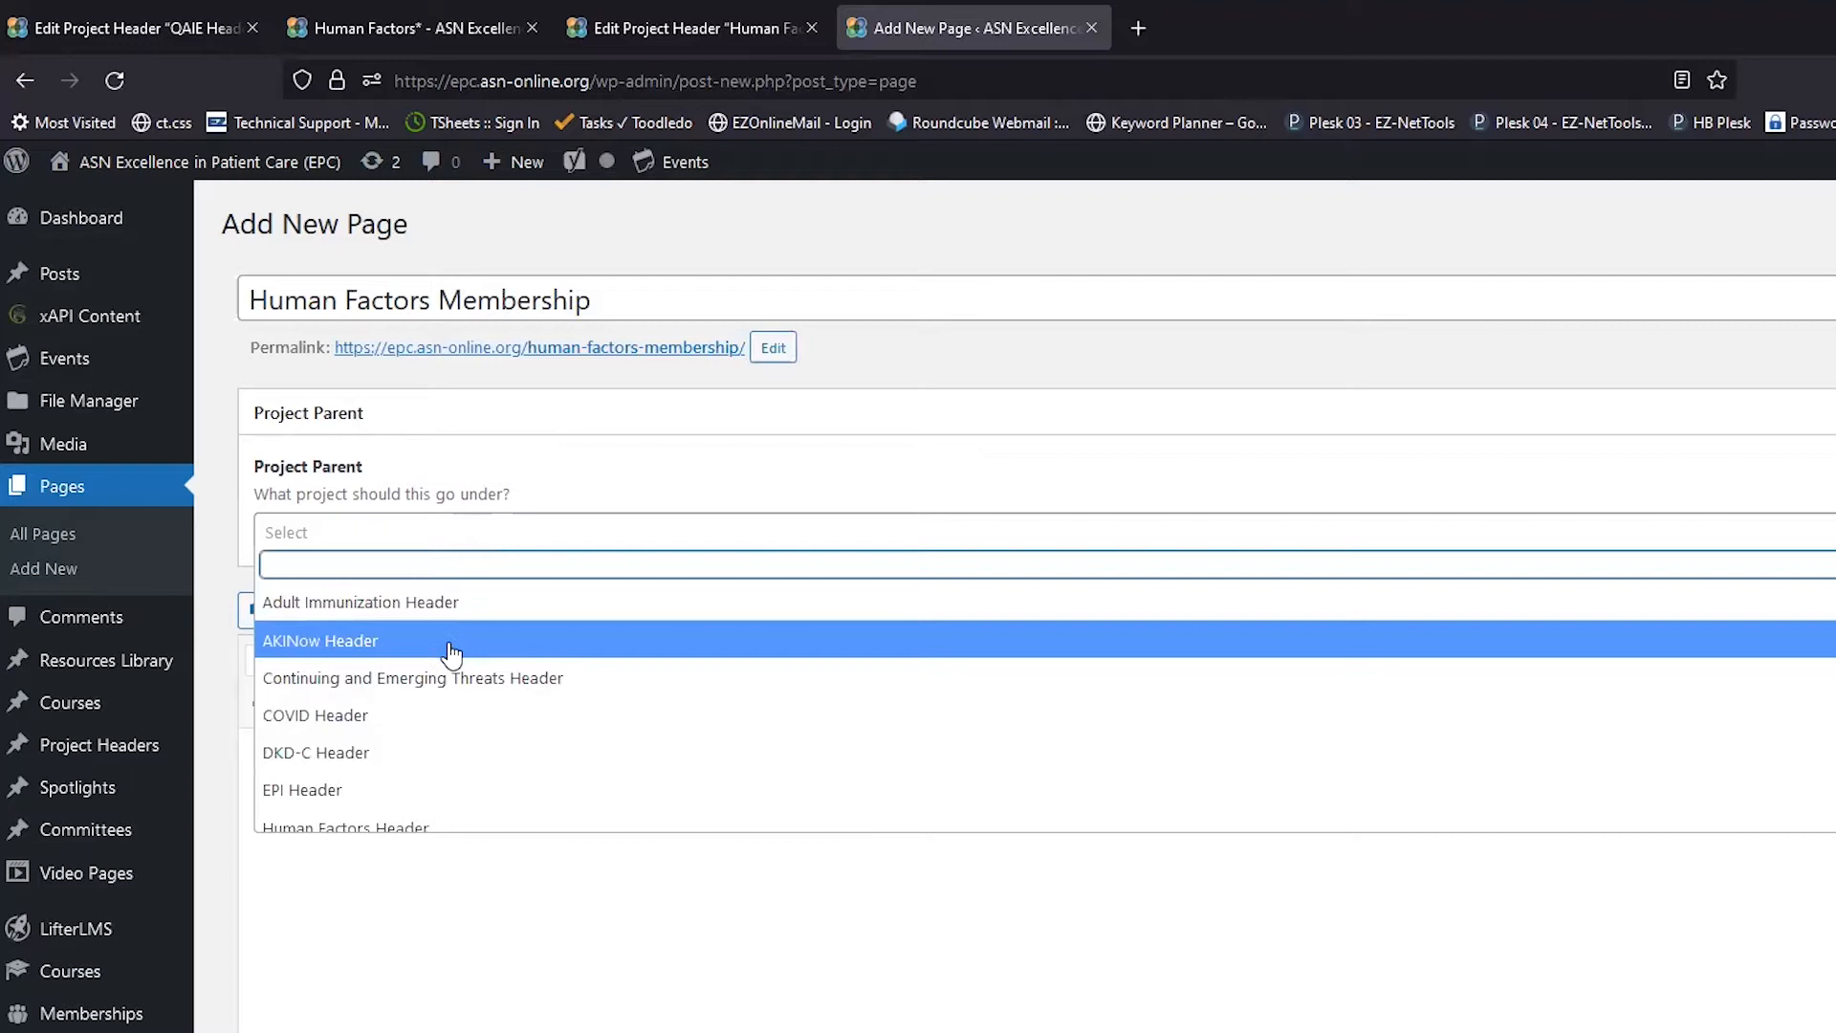
scroll(453, 656, "down", 1)
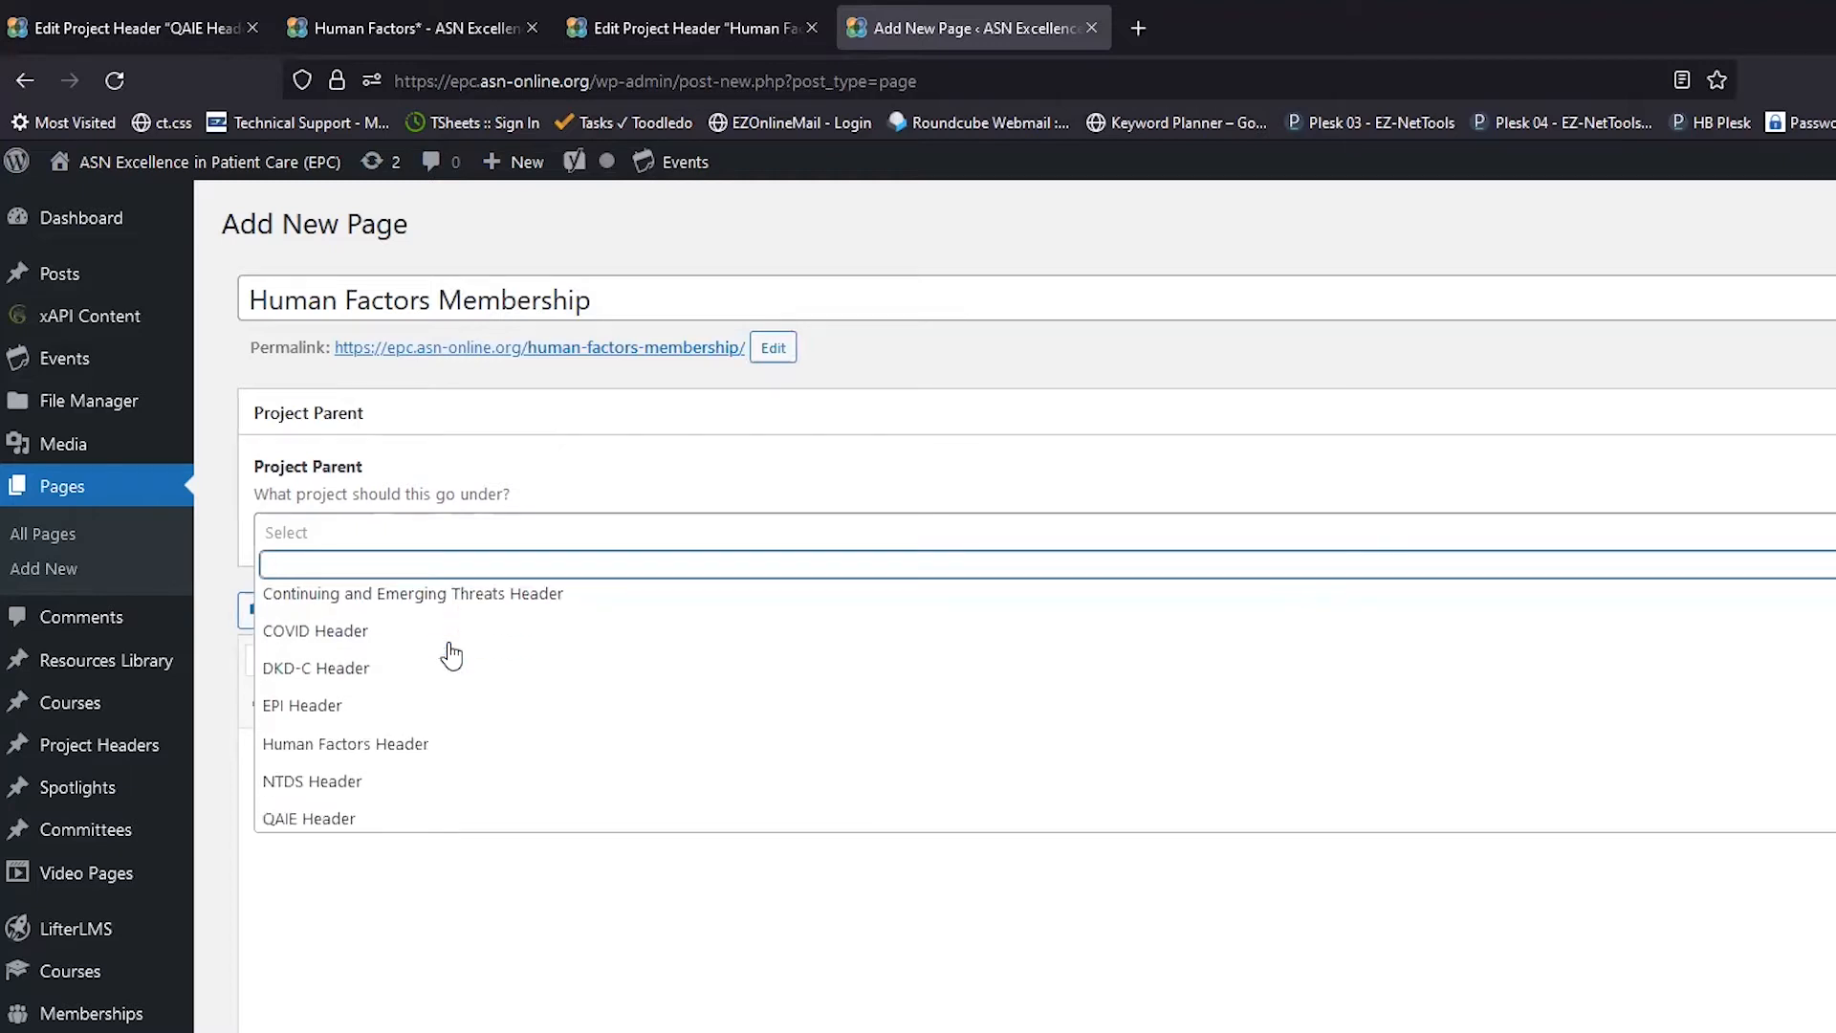
left_click(441, 742)
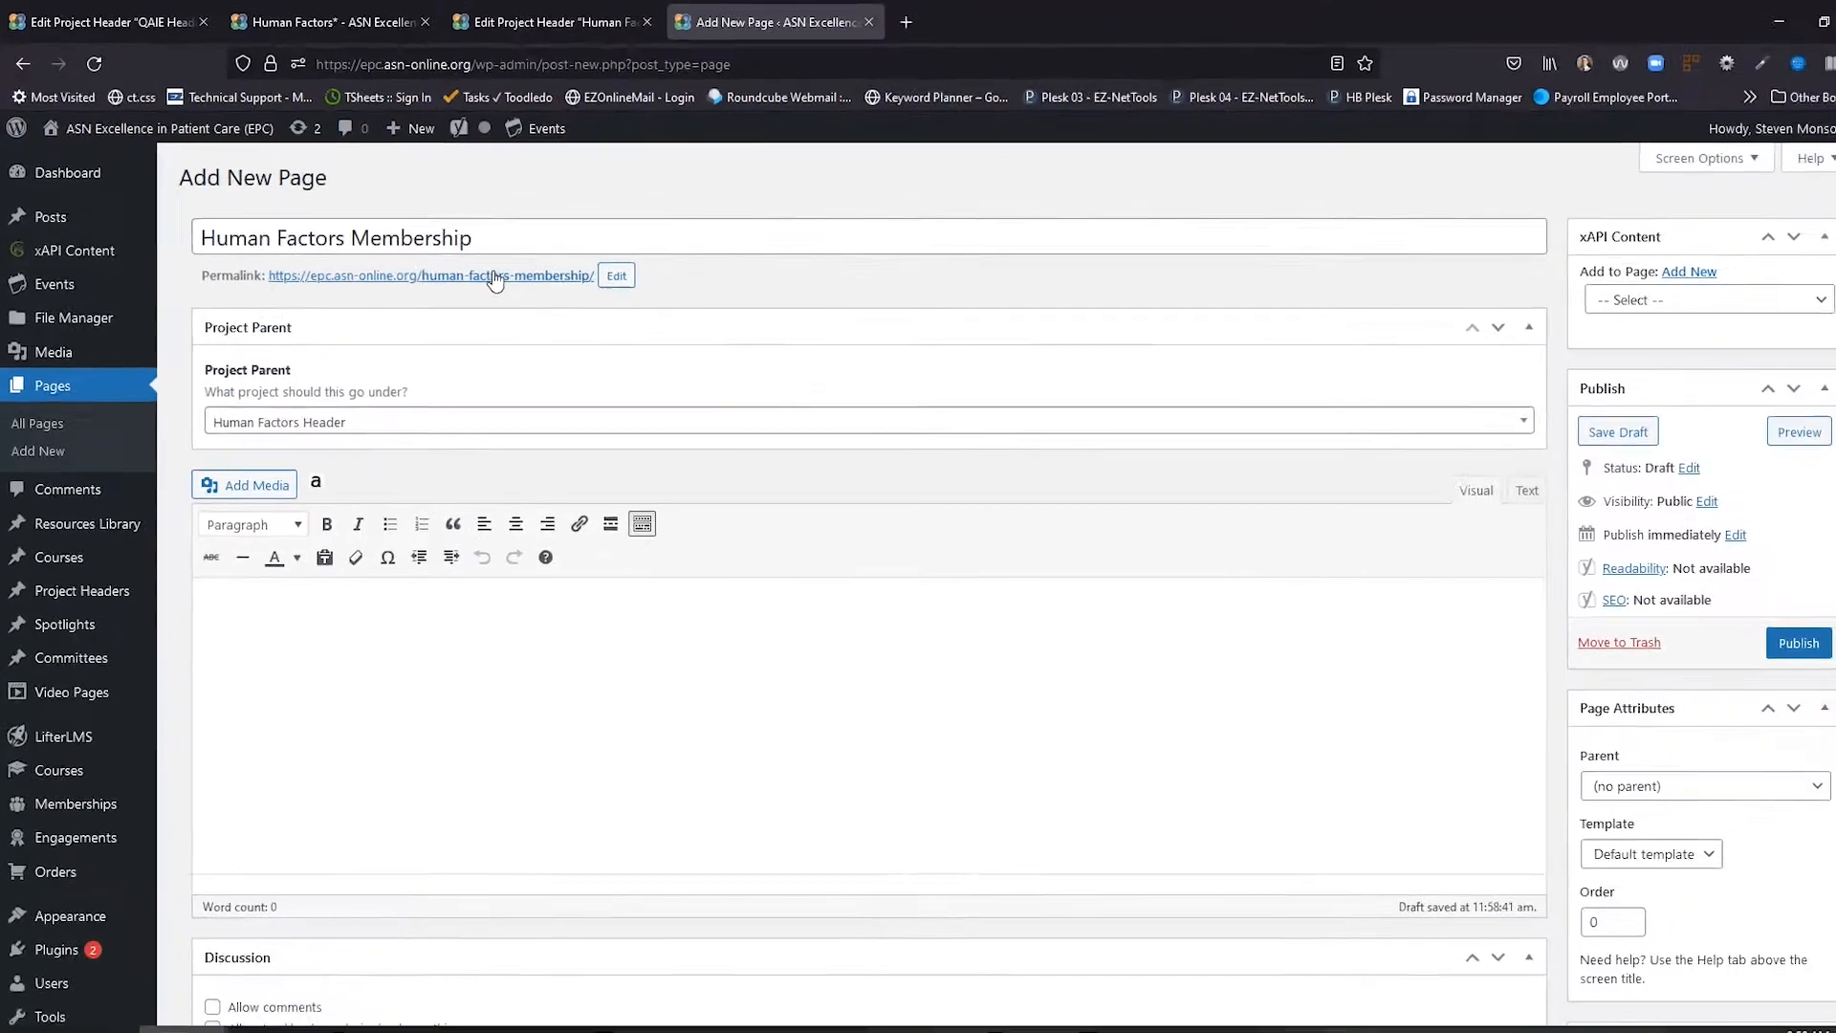
Step: Set Human Factors* as the parent page and publish
left_click(1616, 765)
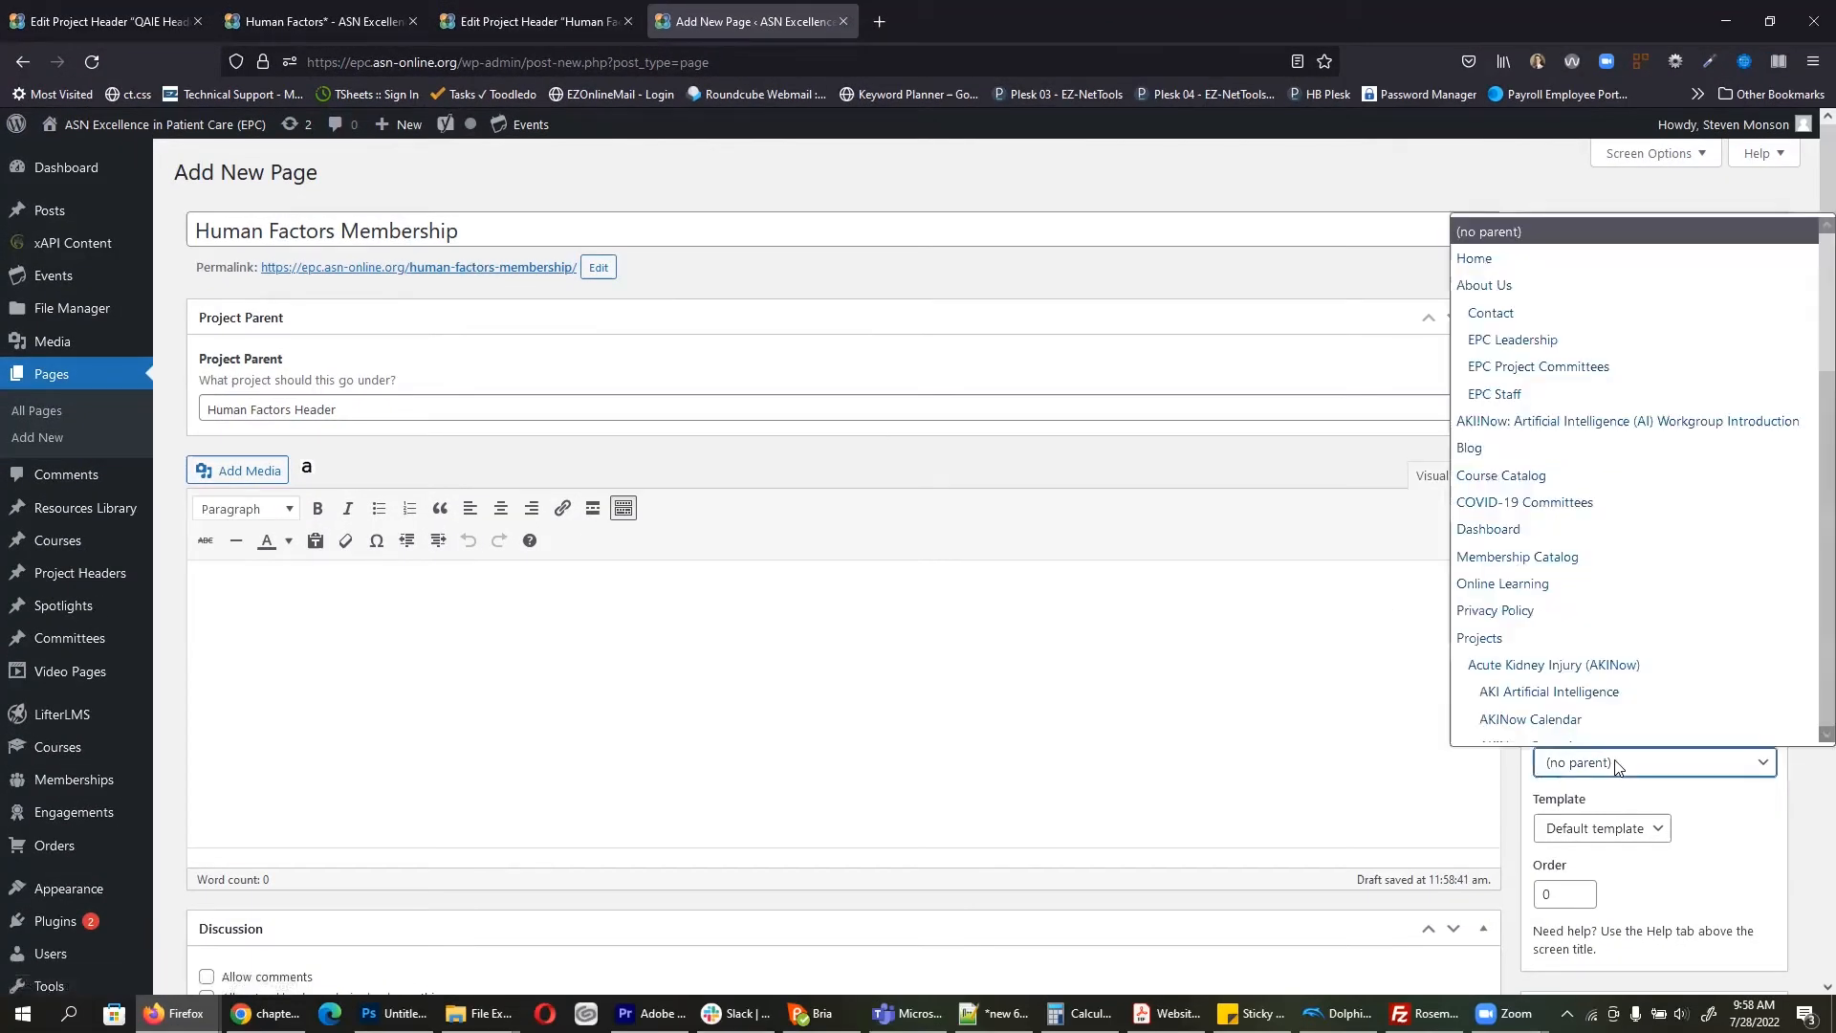
scroll(1578, 454, "down", 3)
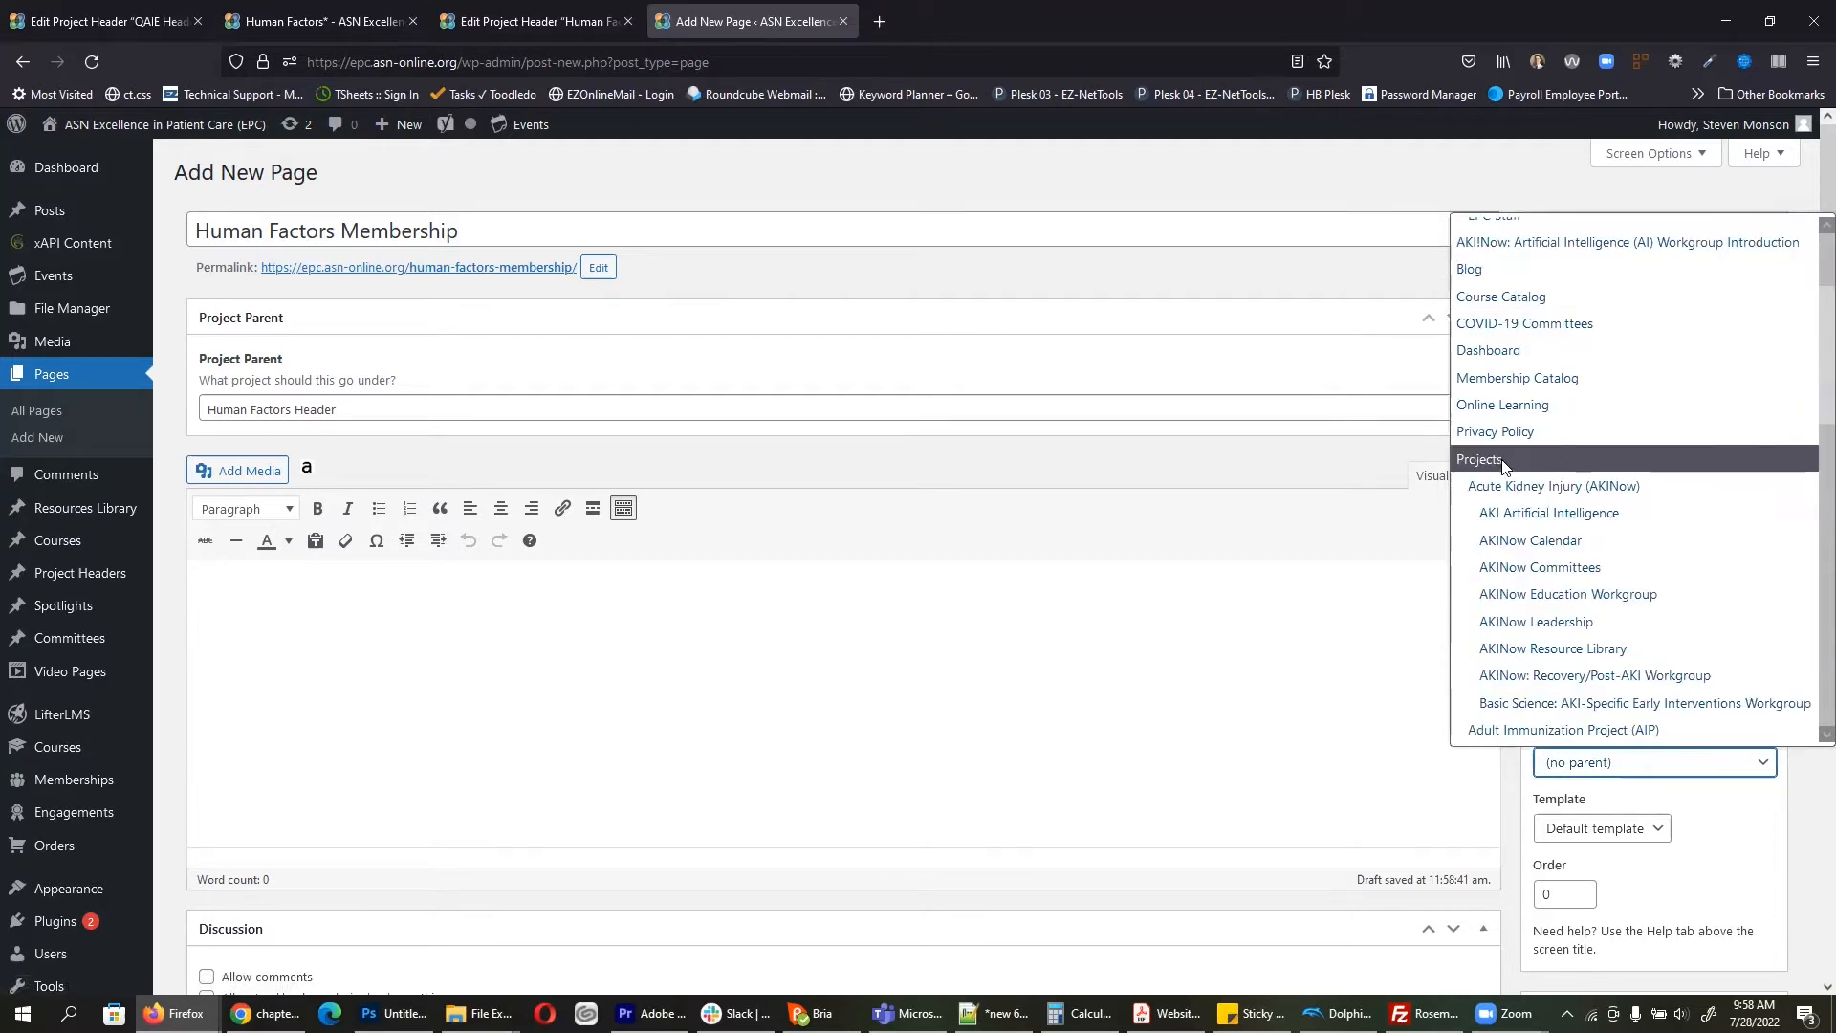
scroll(1614, 494, "down", 10)
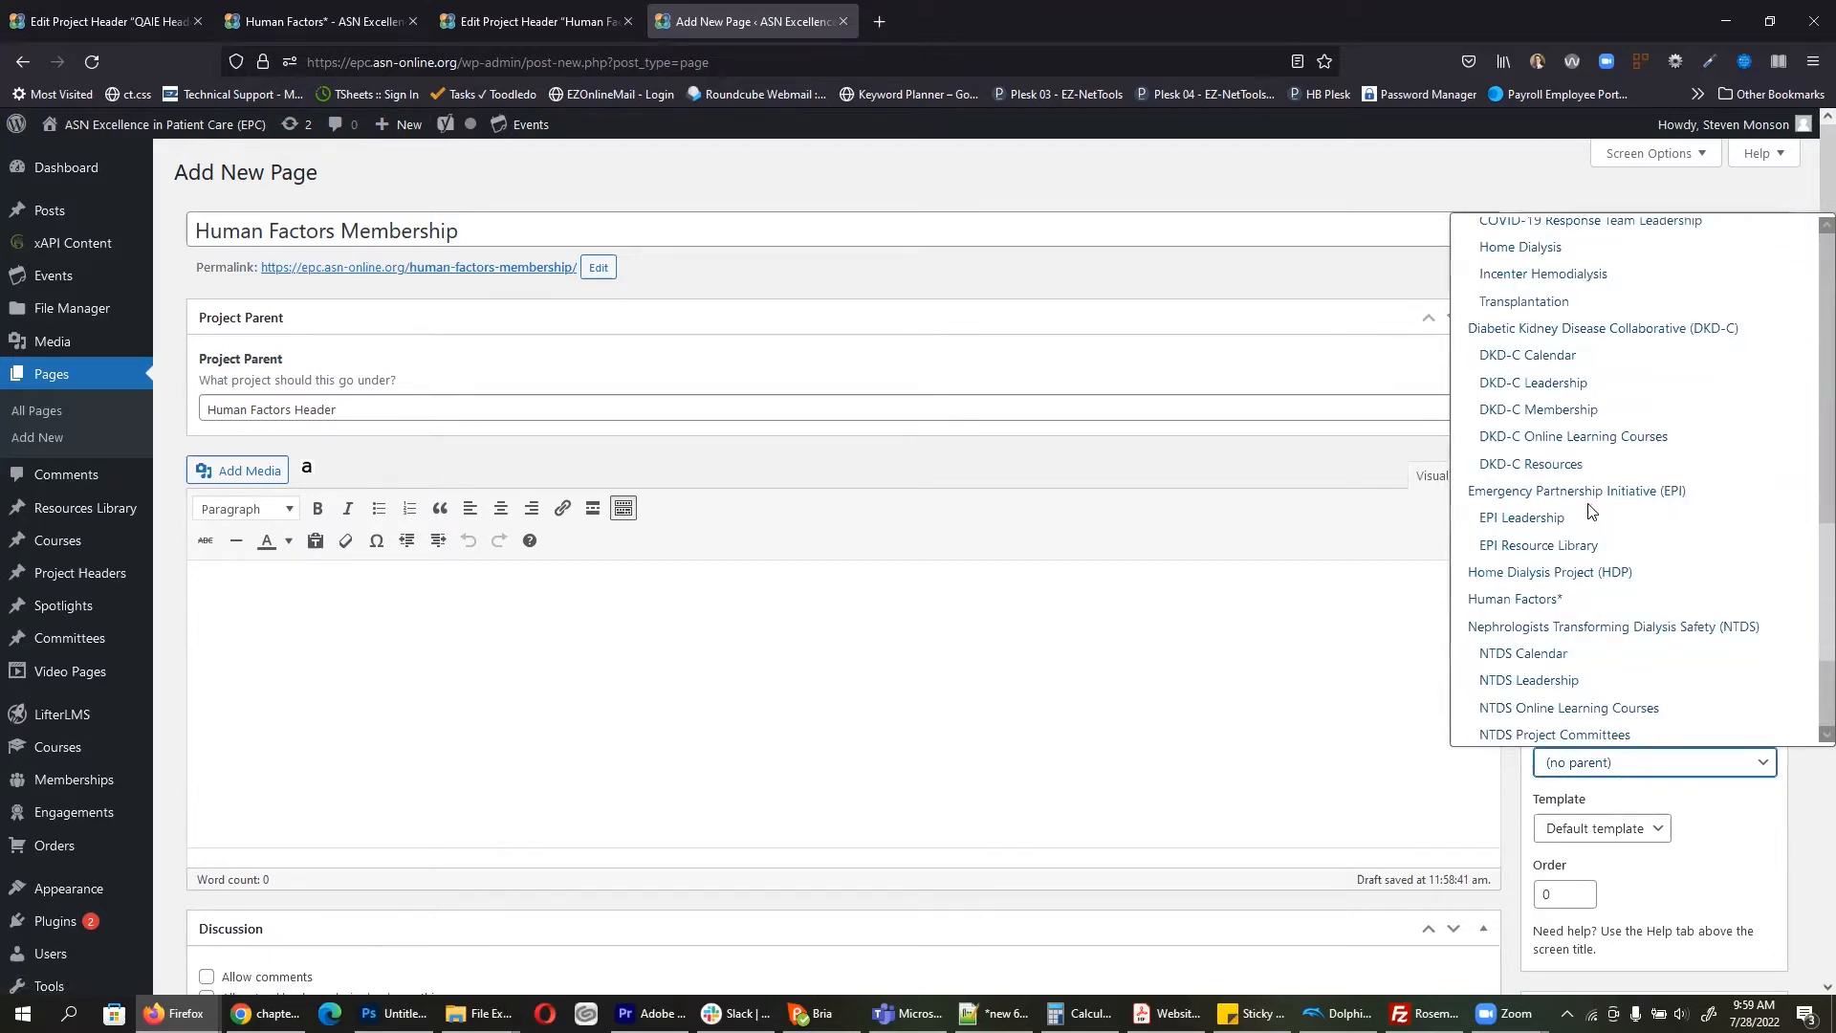
left_click(1552, 600)
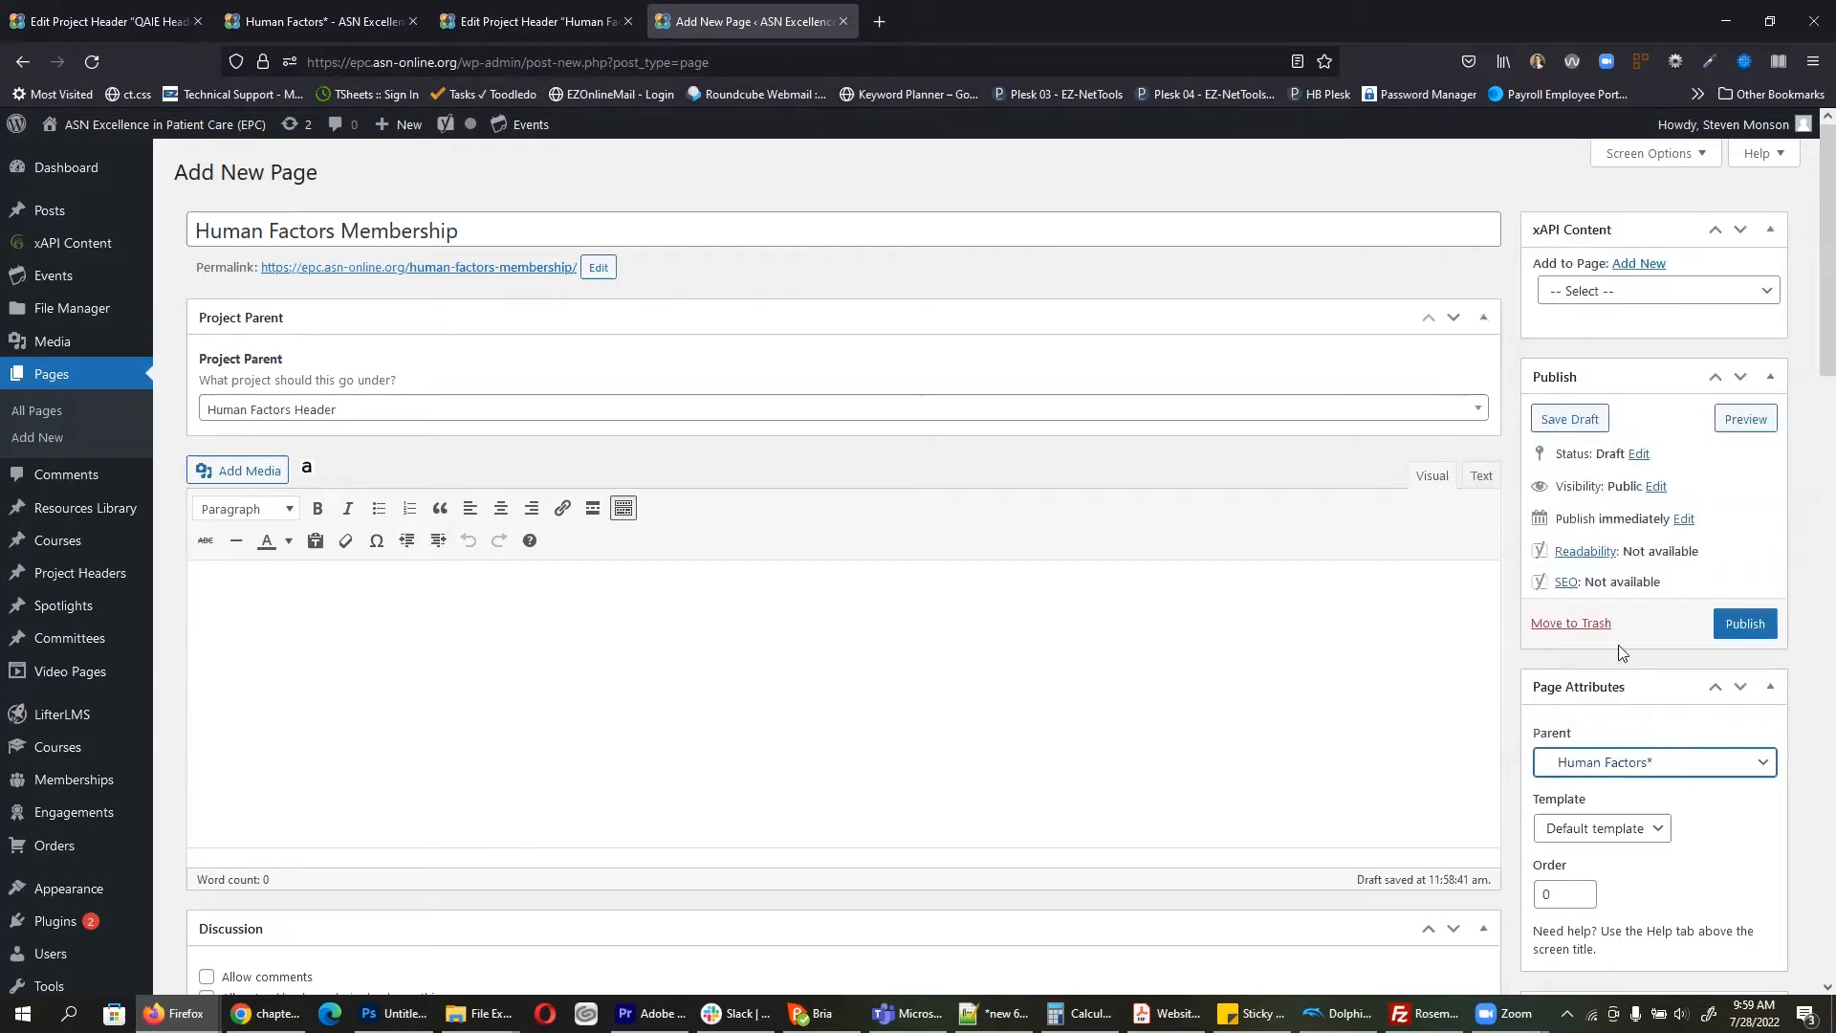
left_click(1755, 627)
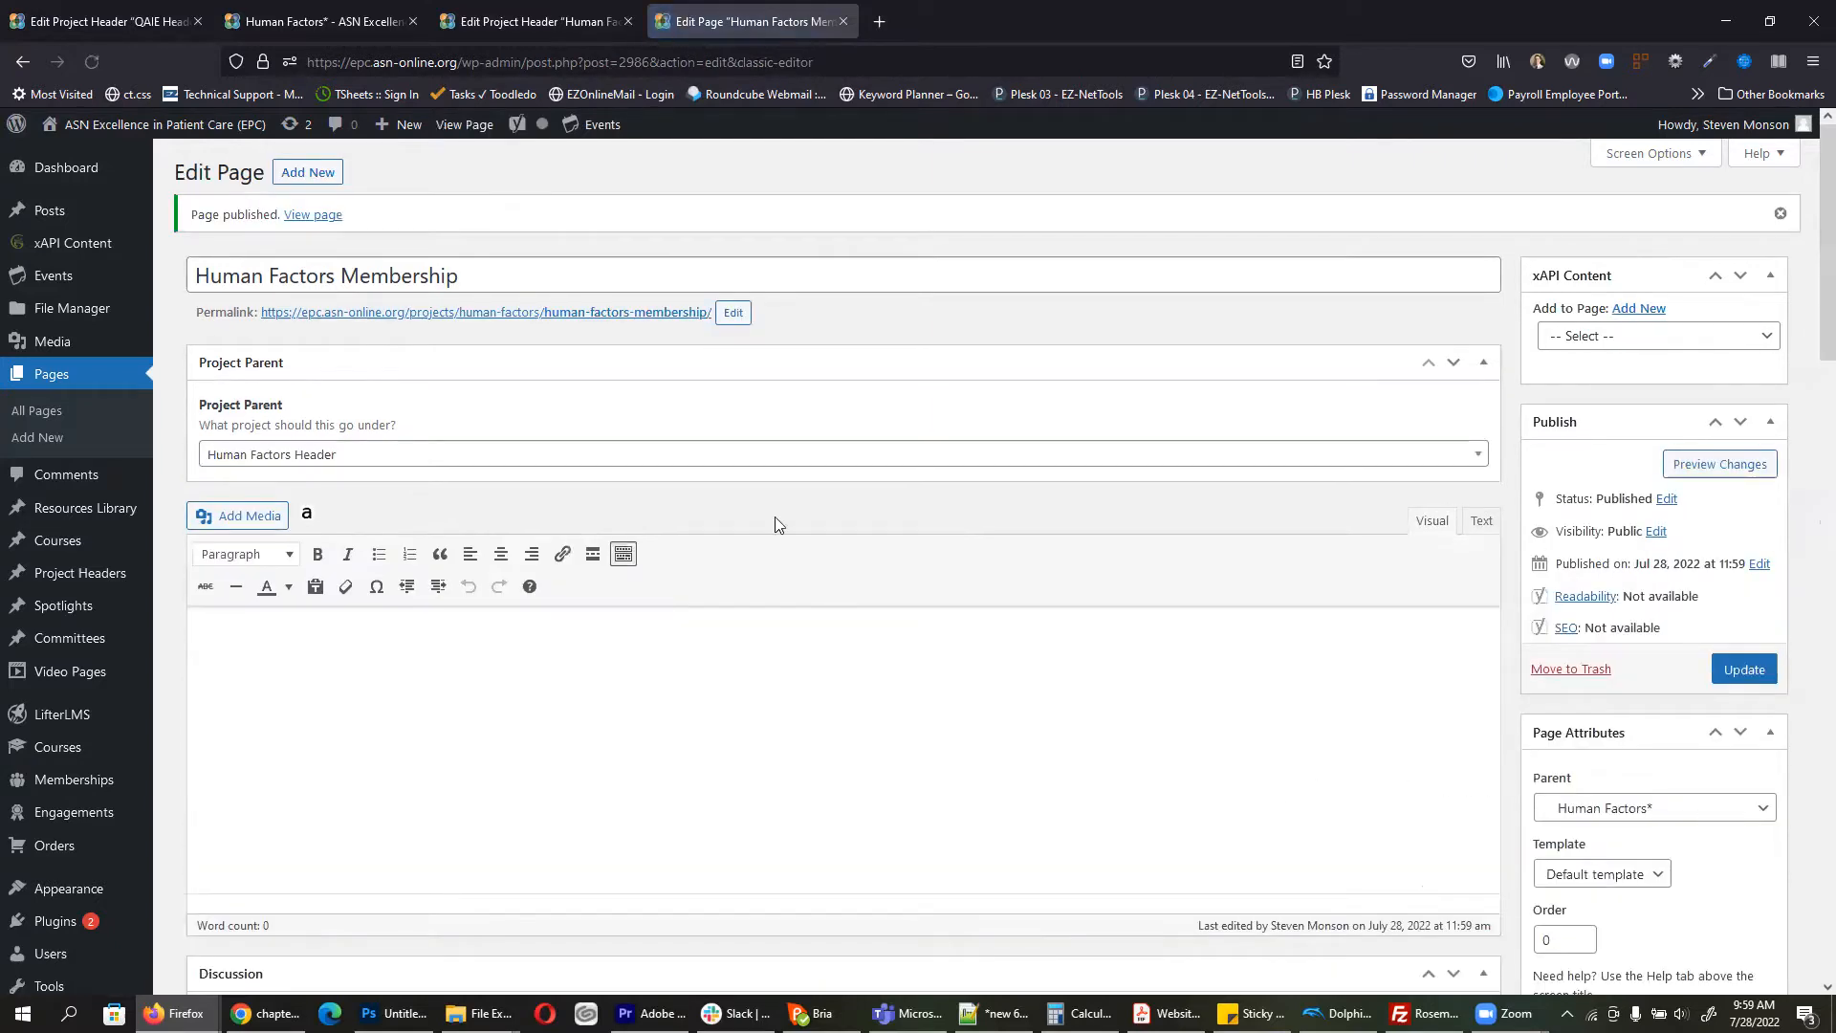
Step: Copy the live page address /projects/human-factors/human-factors-membership/ and return to the header editor
left_click(461, 125)
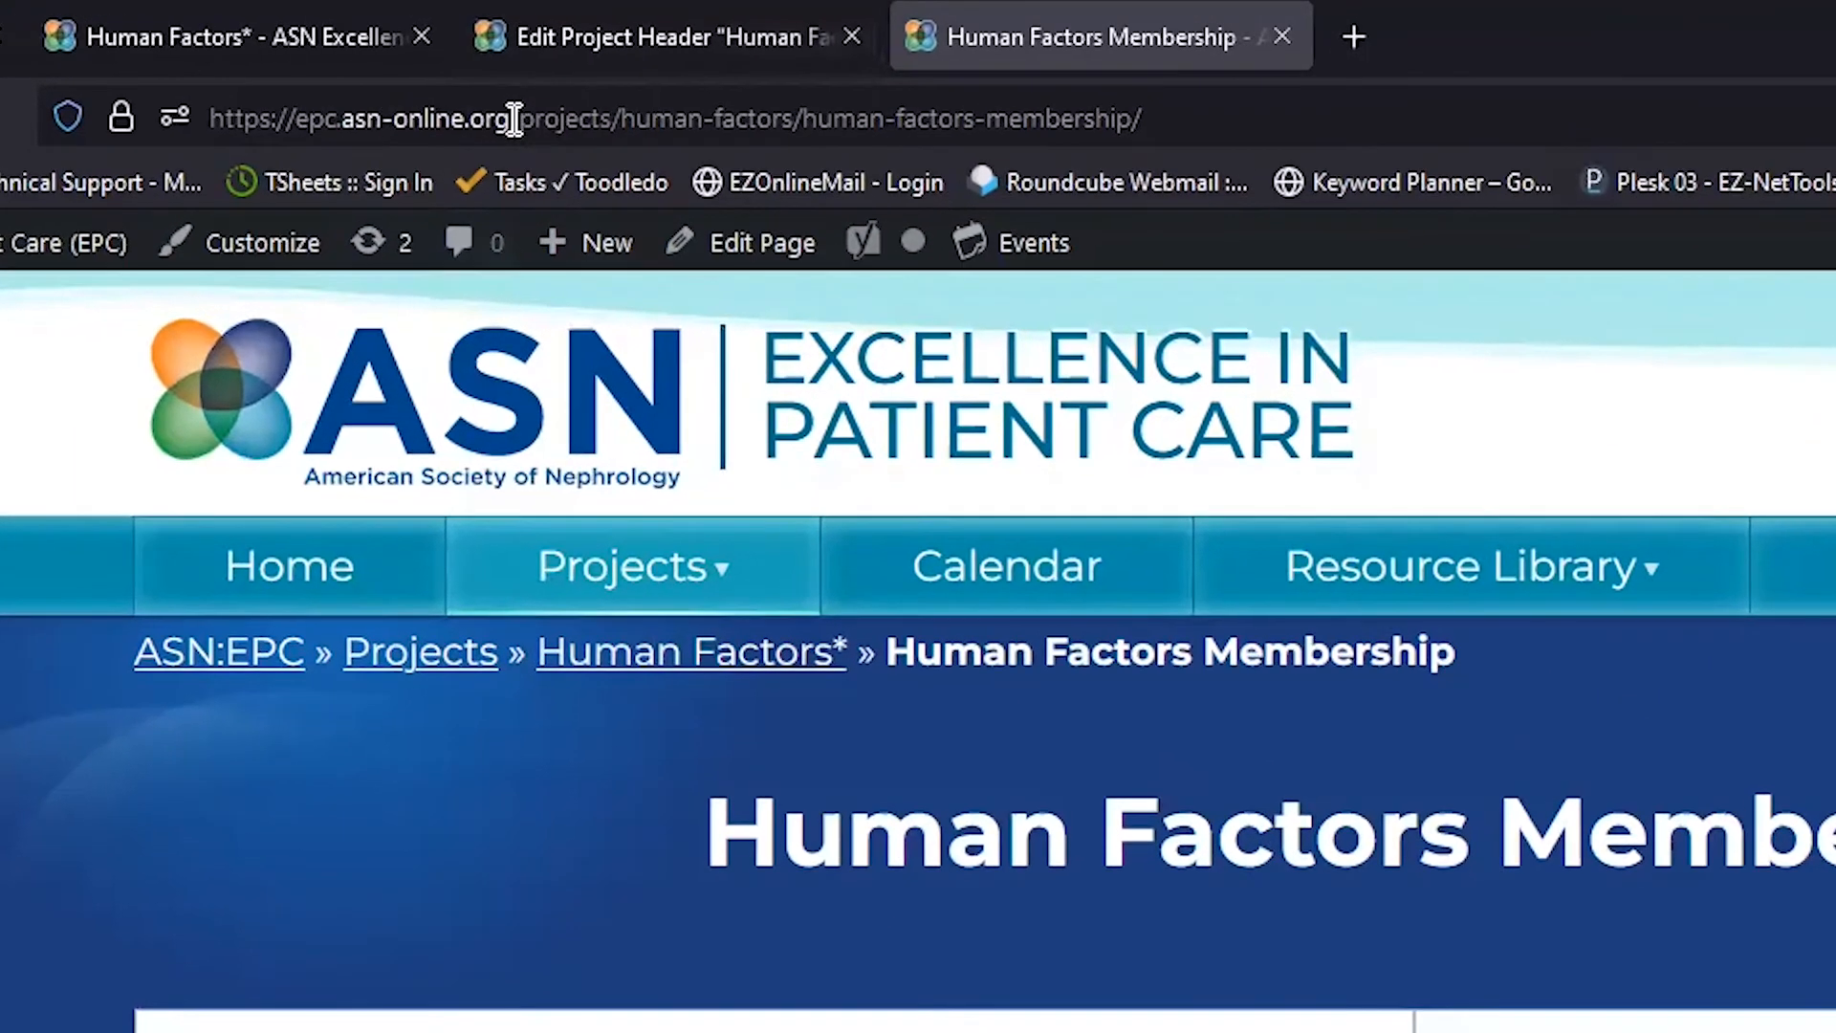
left_click_drag(460, 63, 740, 67)
left_click_drag(1076, 132, 1303, 127)
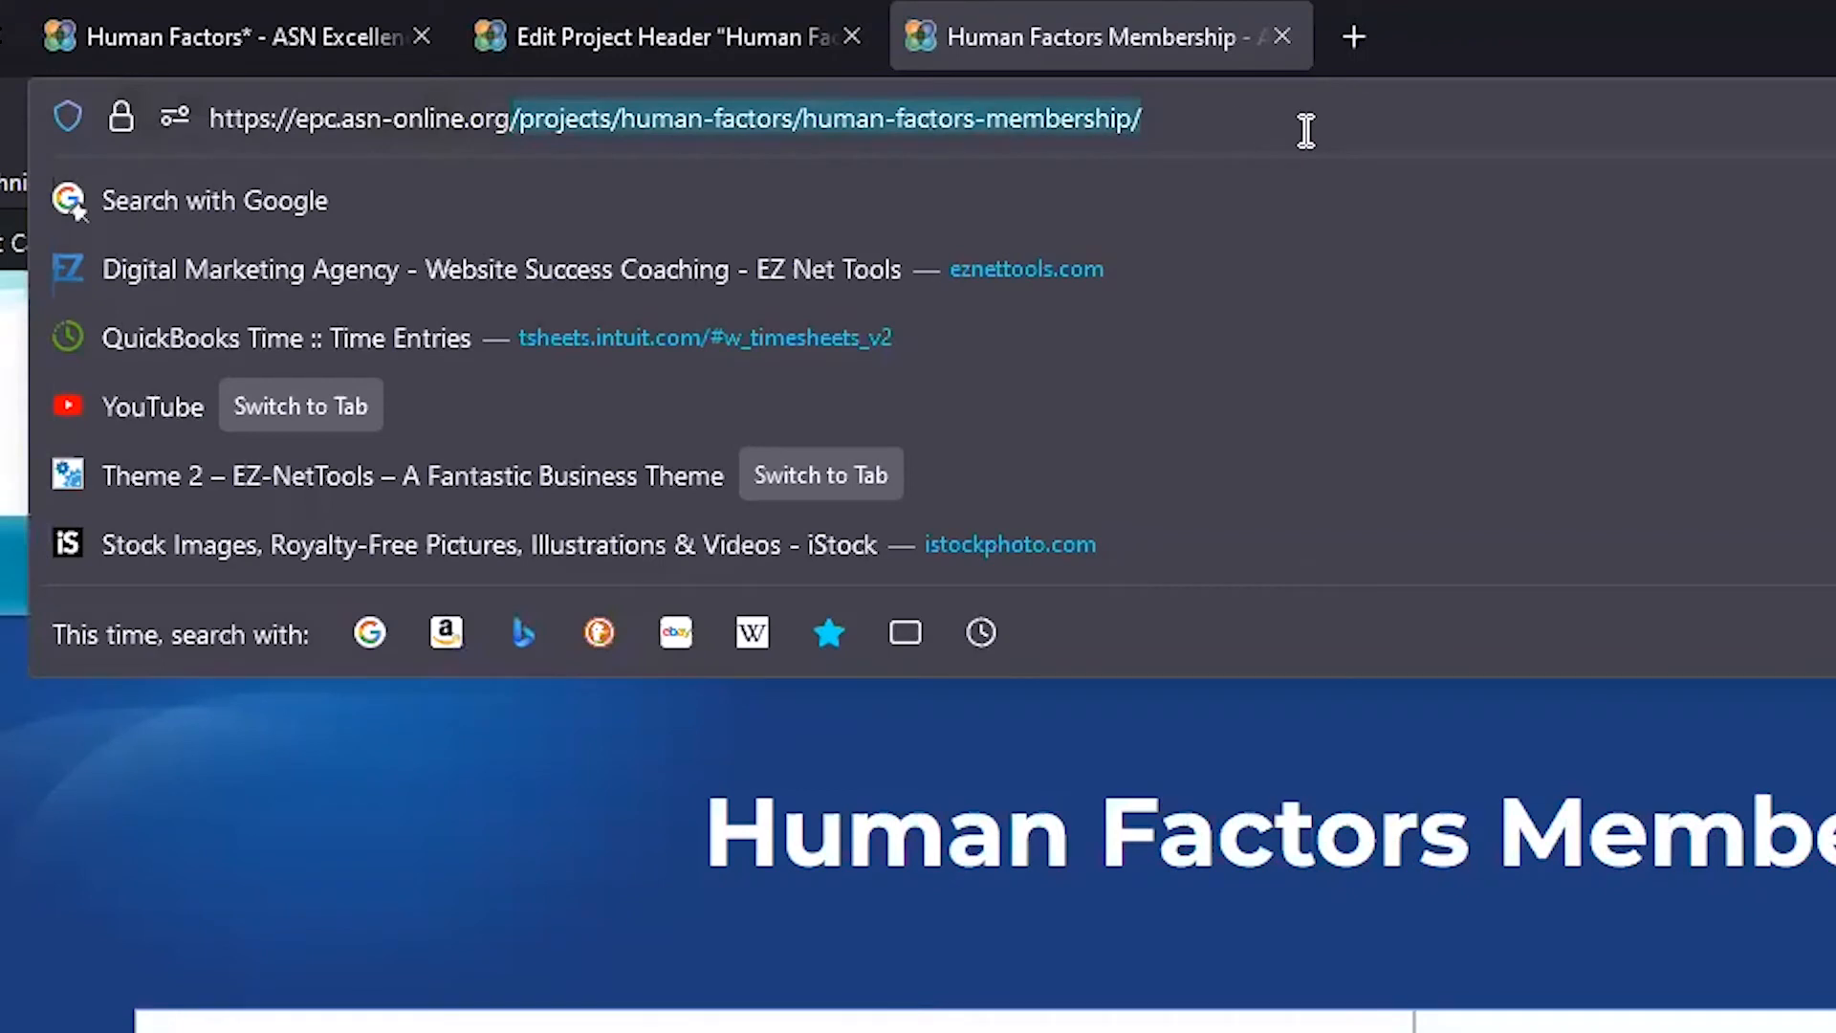
right_click(1010, 127)
left_click(1113, 342)
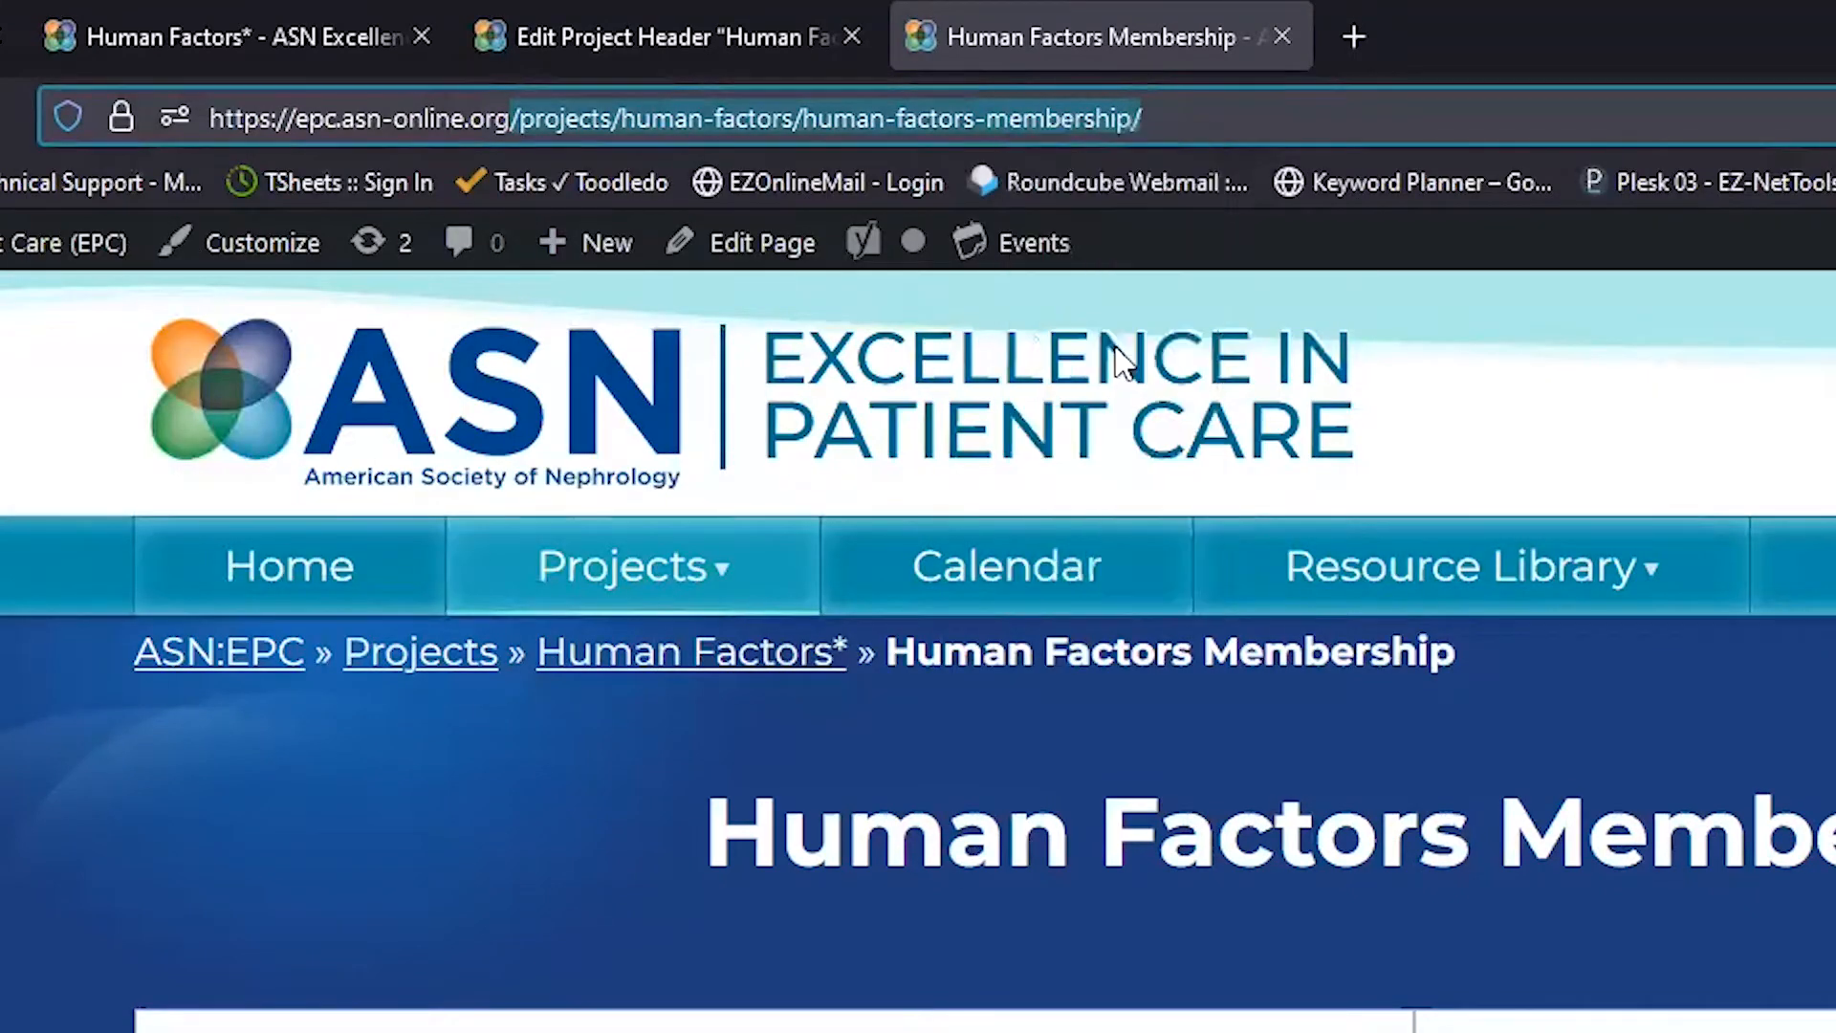
left_click(670, 29)
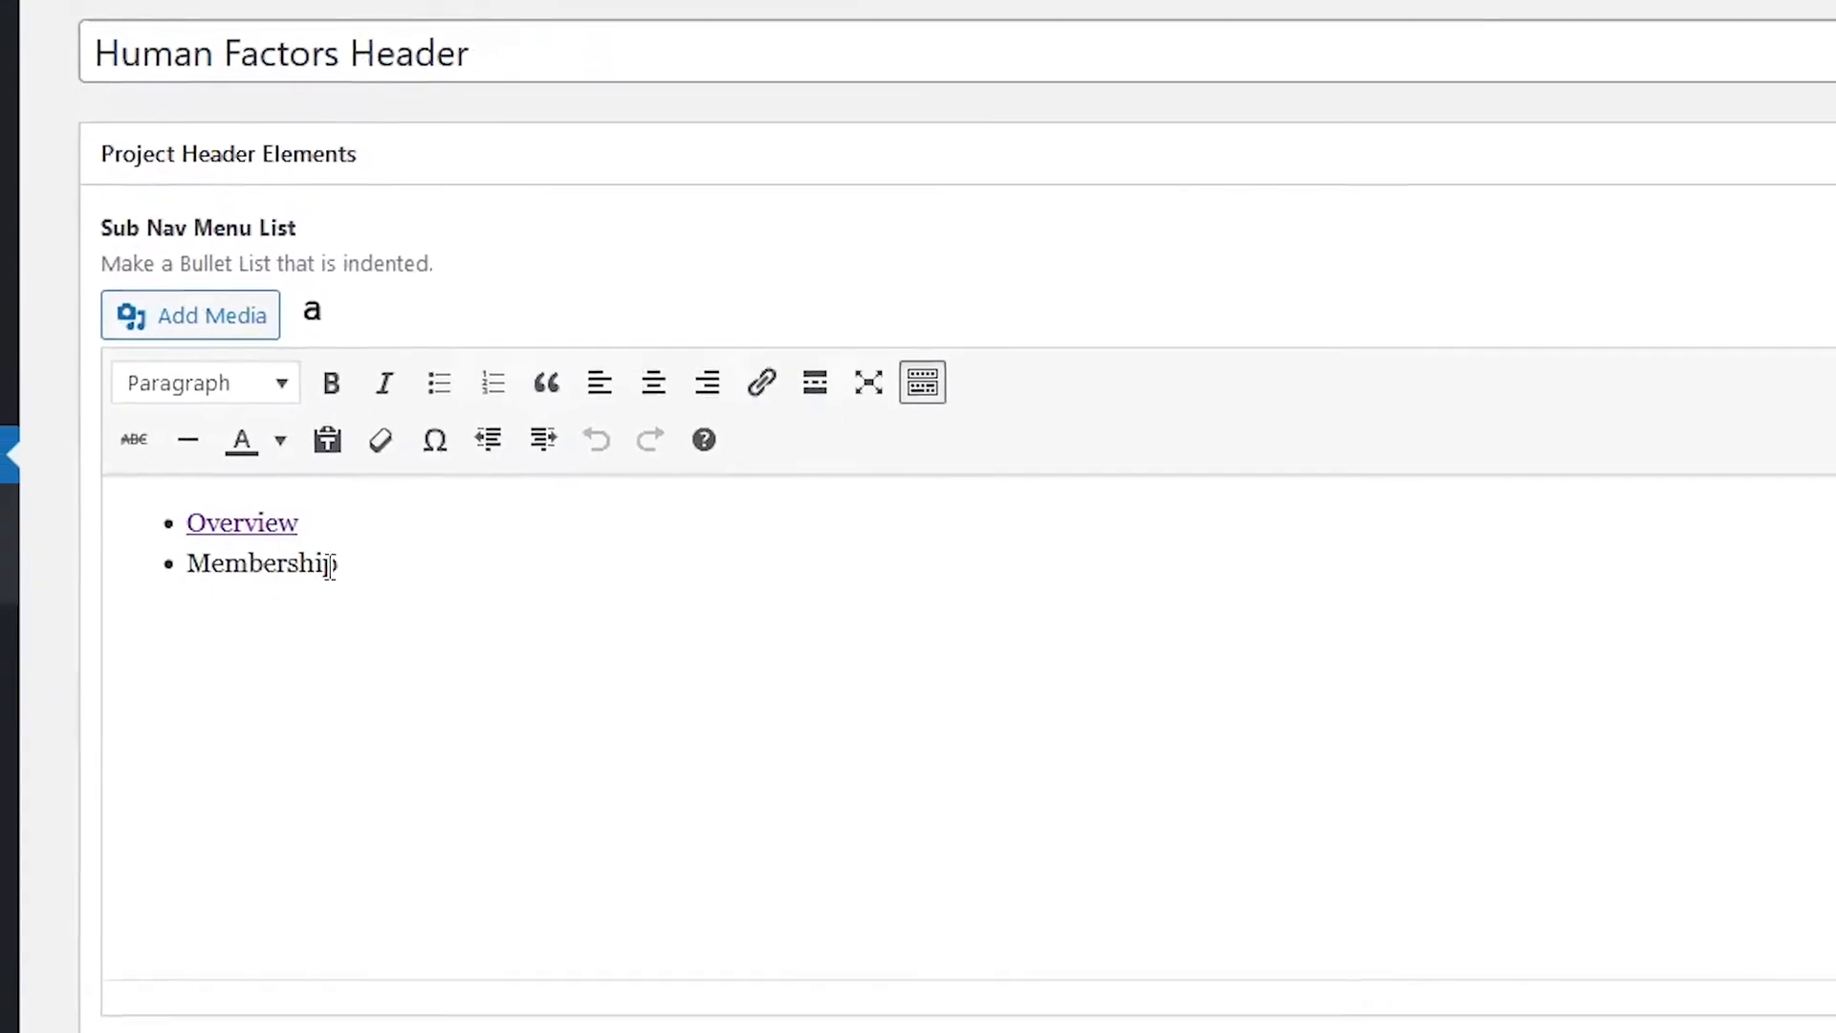
Step: Link Membership to /projects/human-factors/human-factors-membership/ and update the Human Factors Header
double_click(217, 866)
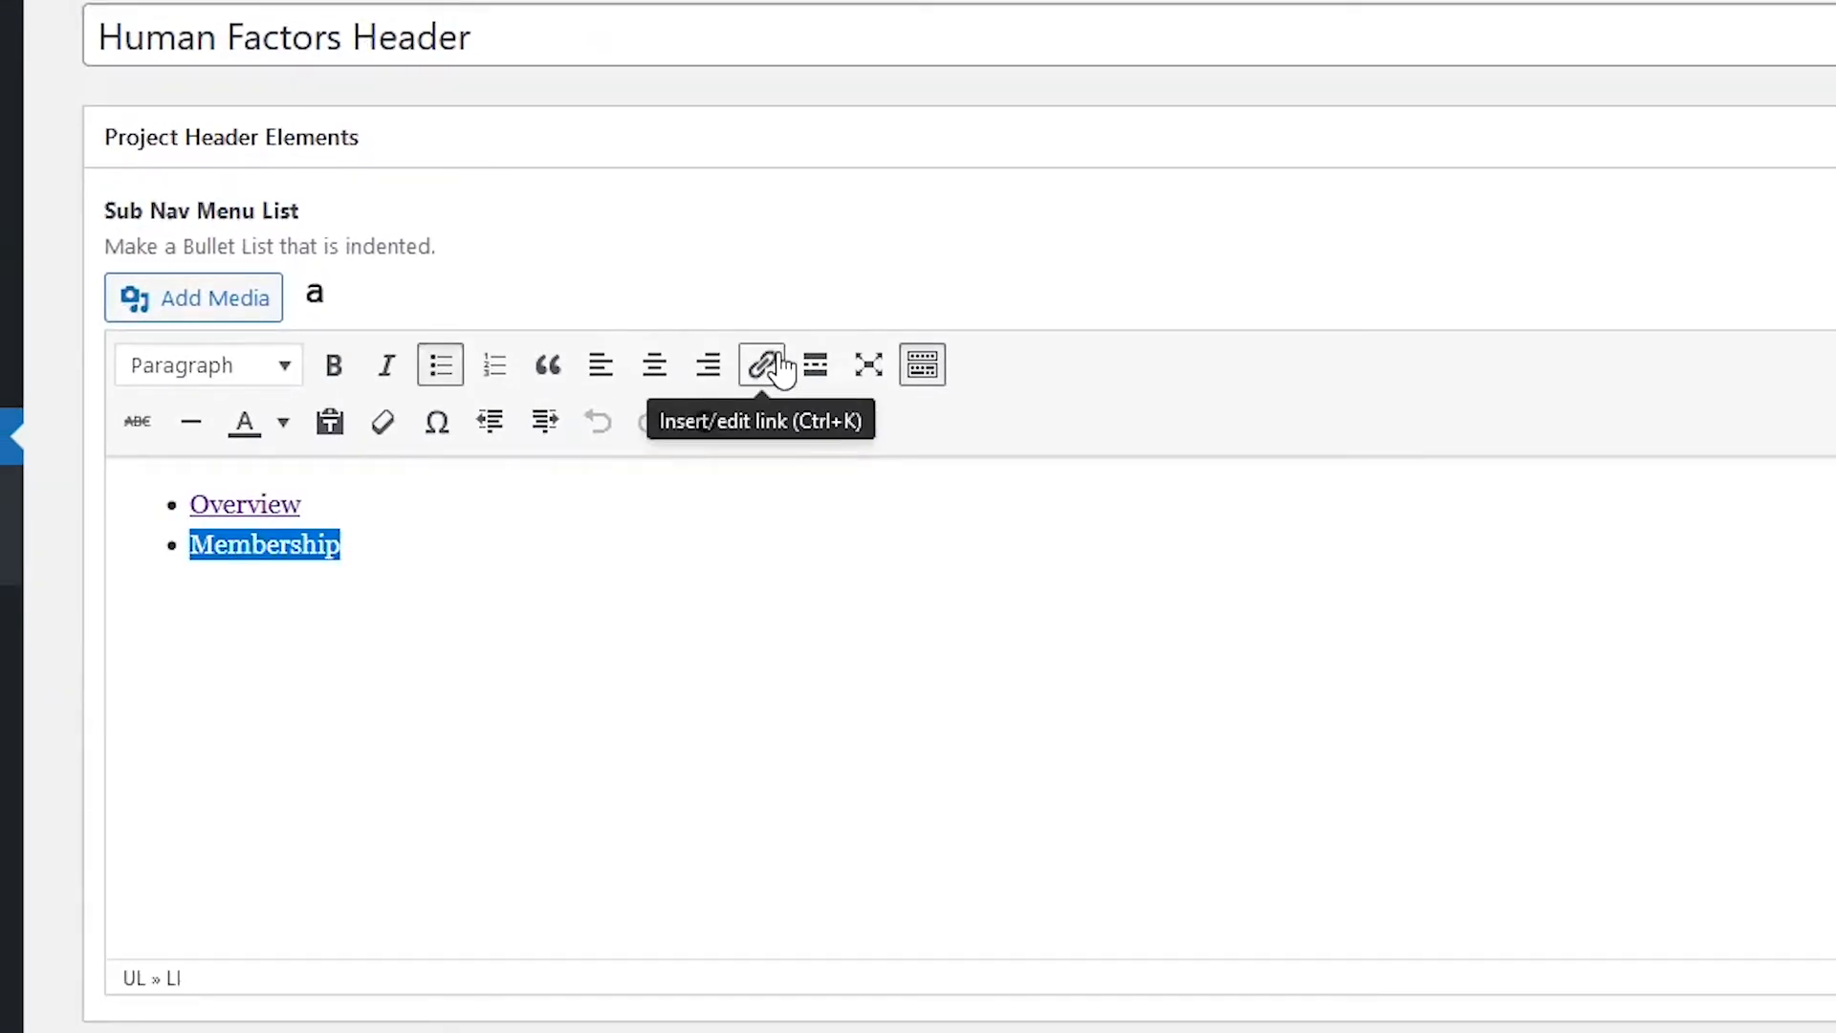
left_click(779, 366)
right_click(541, 612)
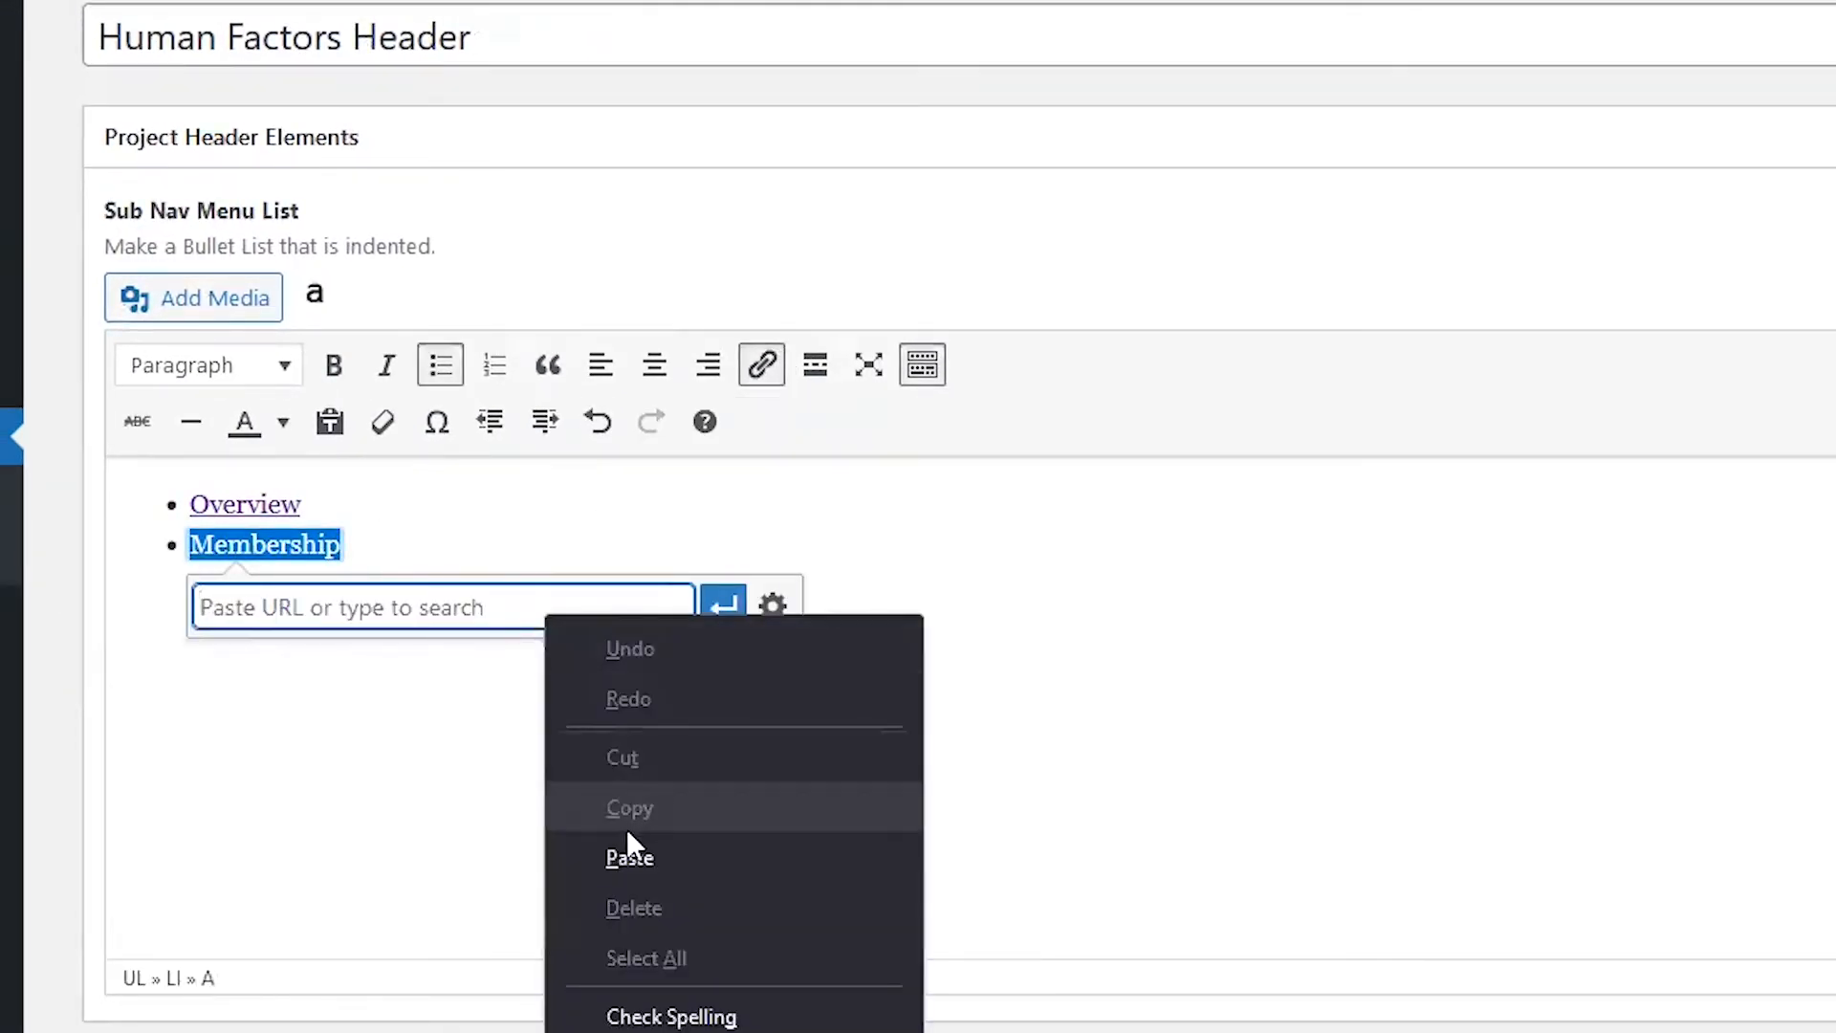
left_click(640, 854)
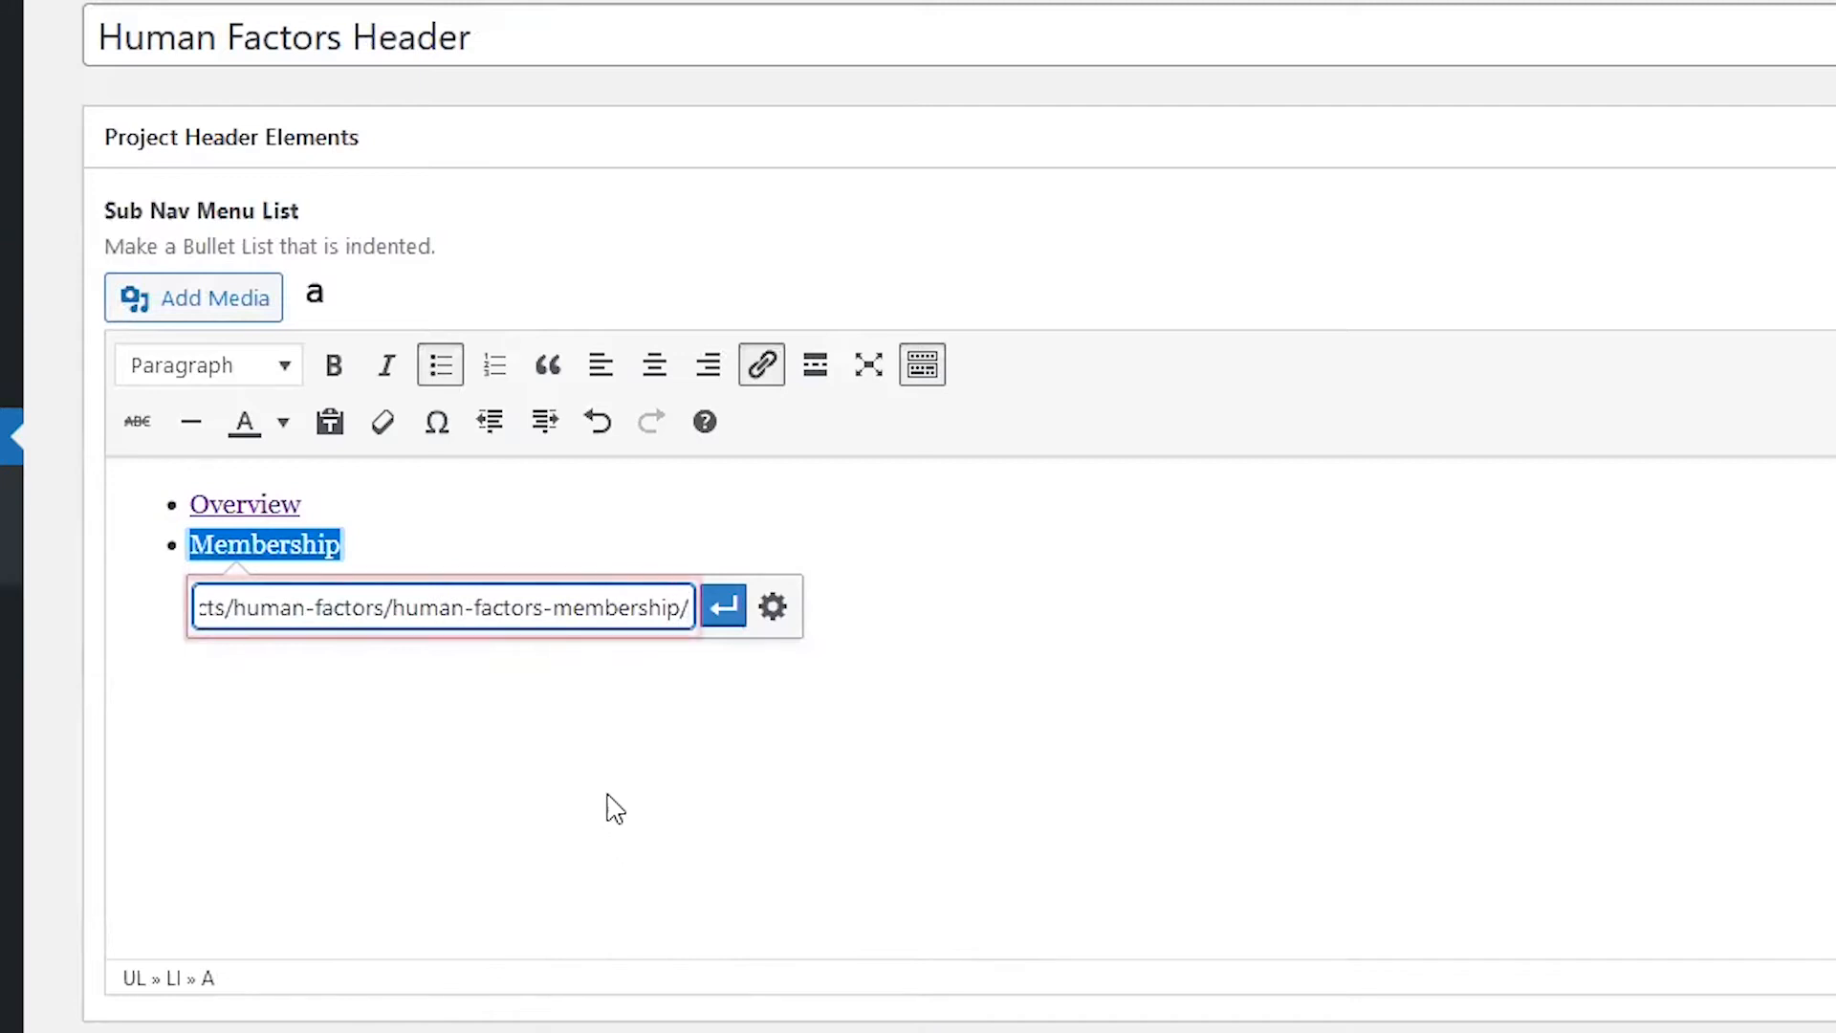
key("Home")
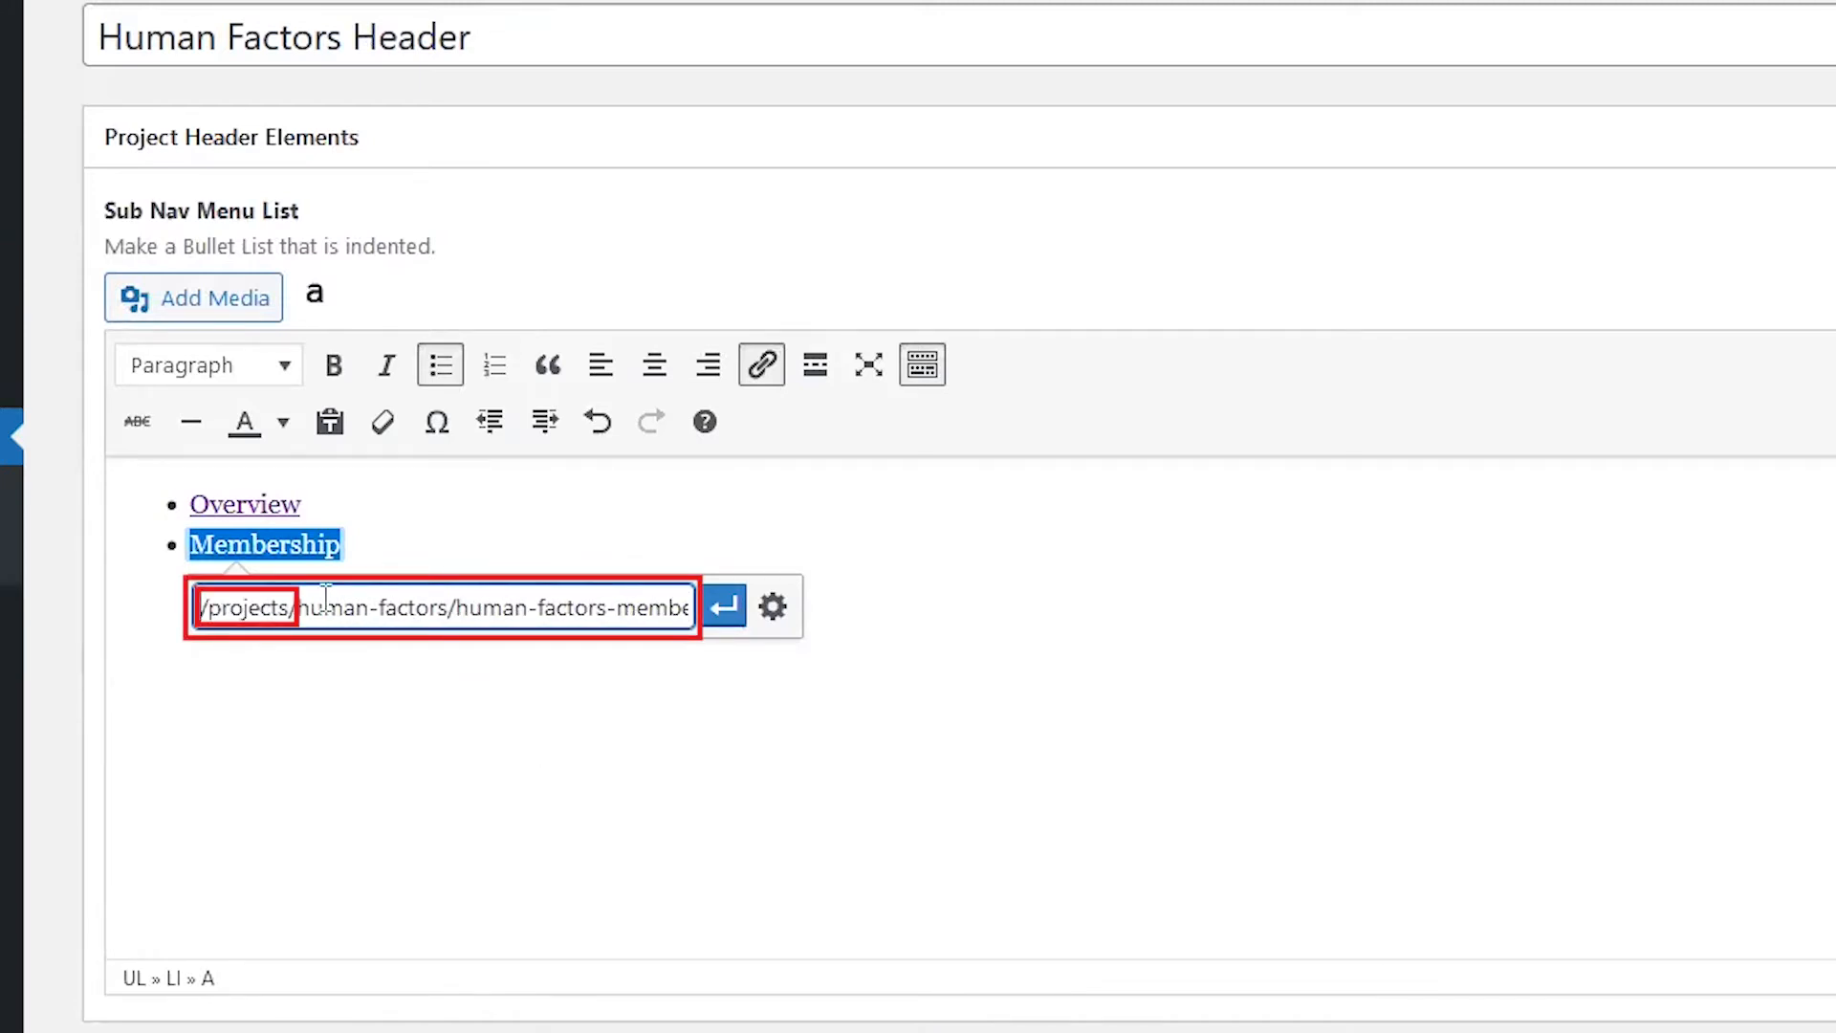
left_click(731, 608)
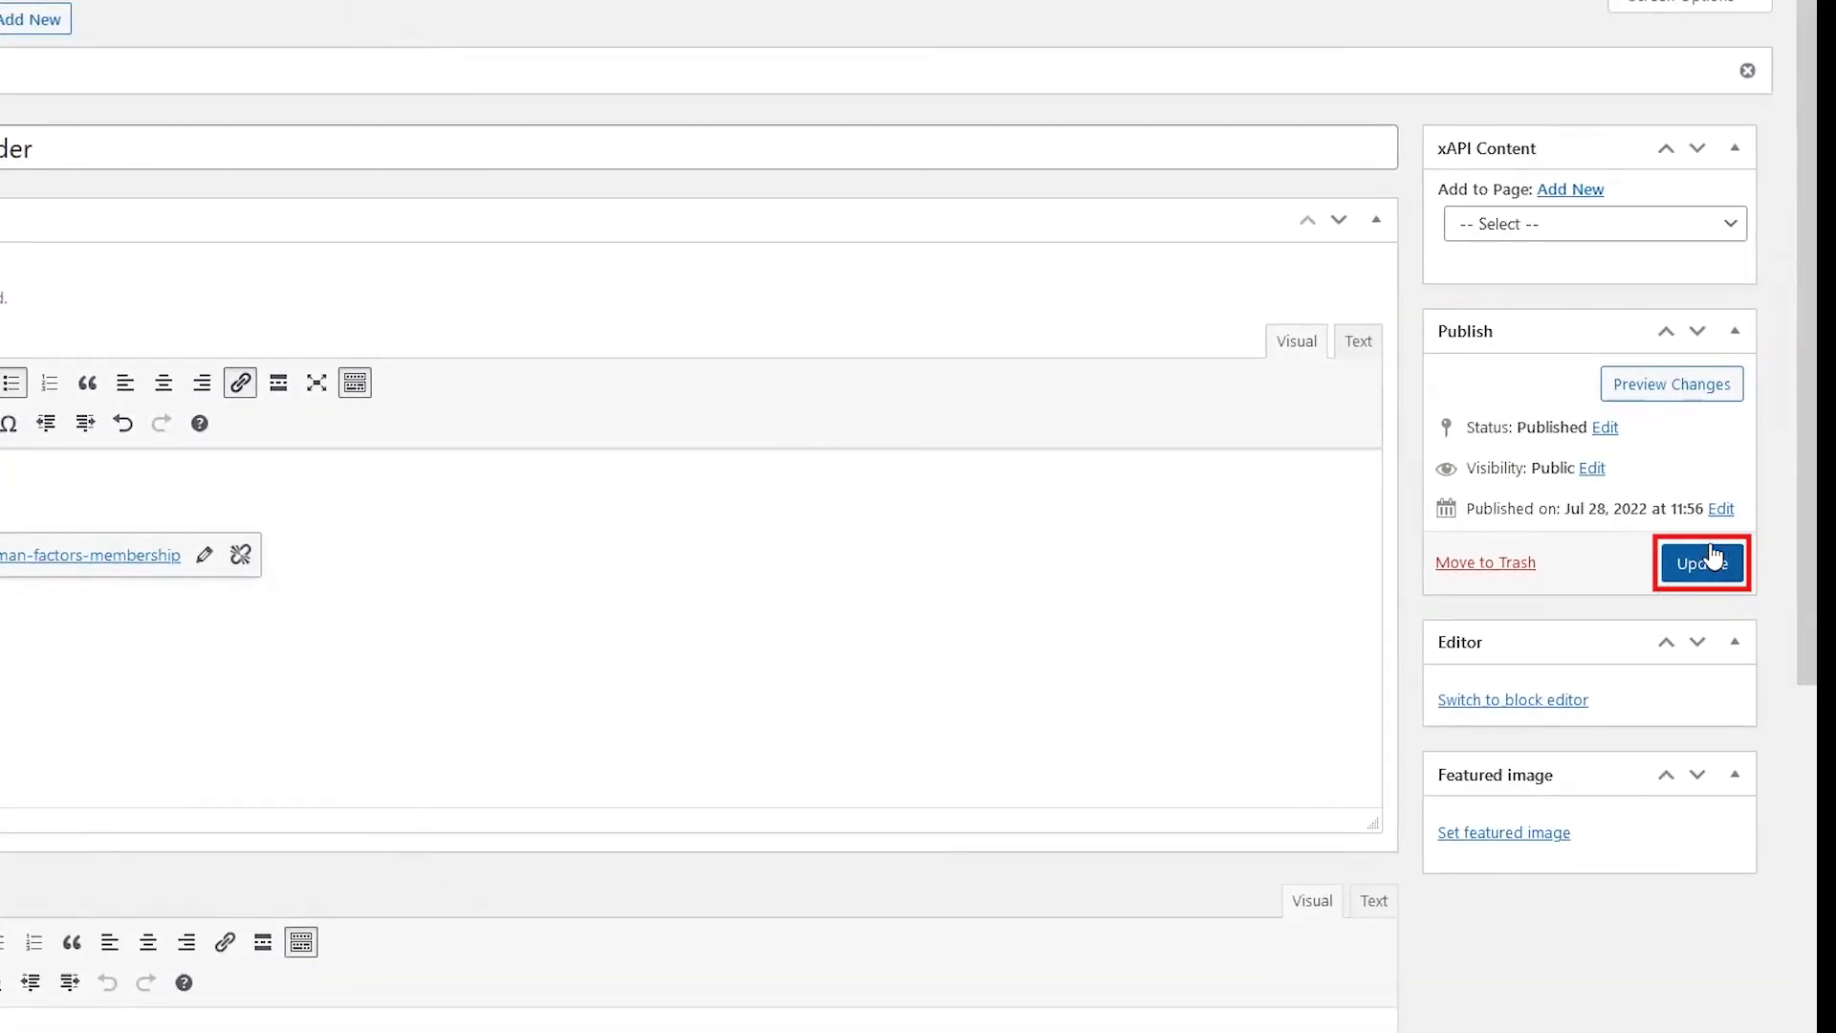
left_click(1719, 566)
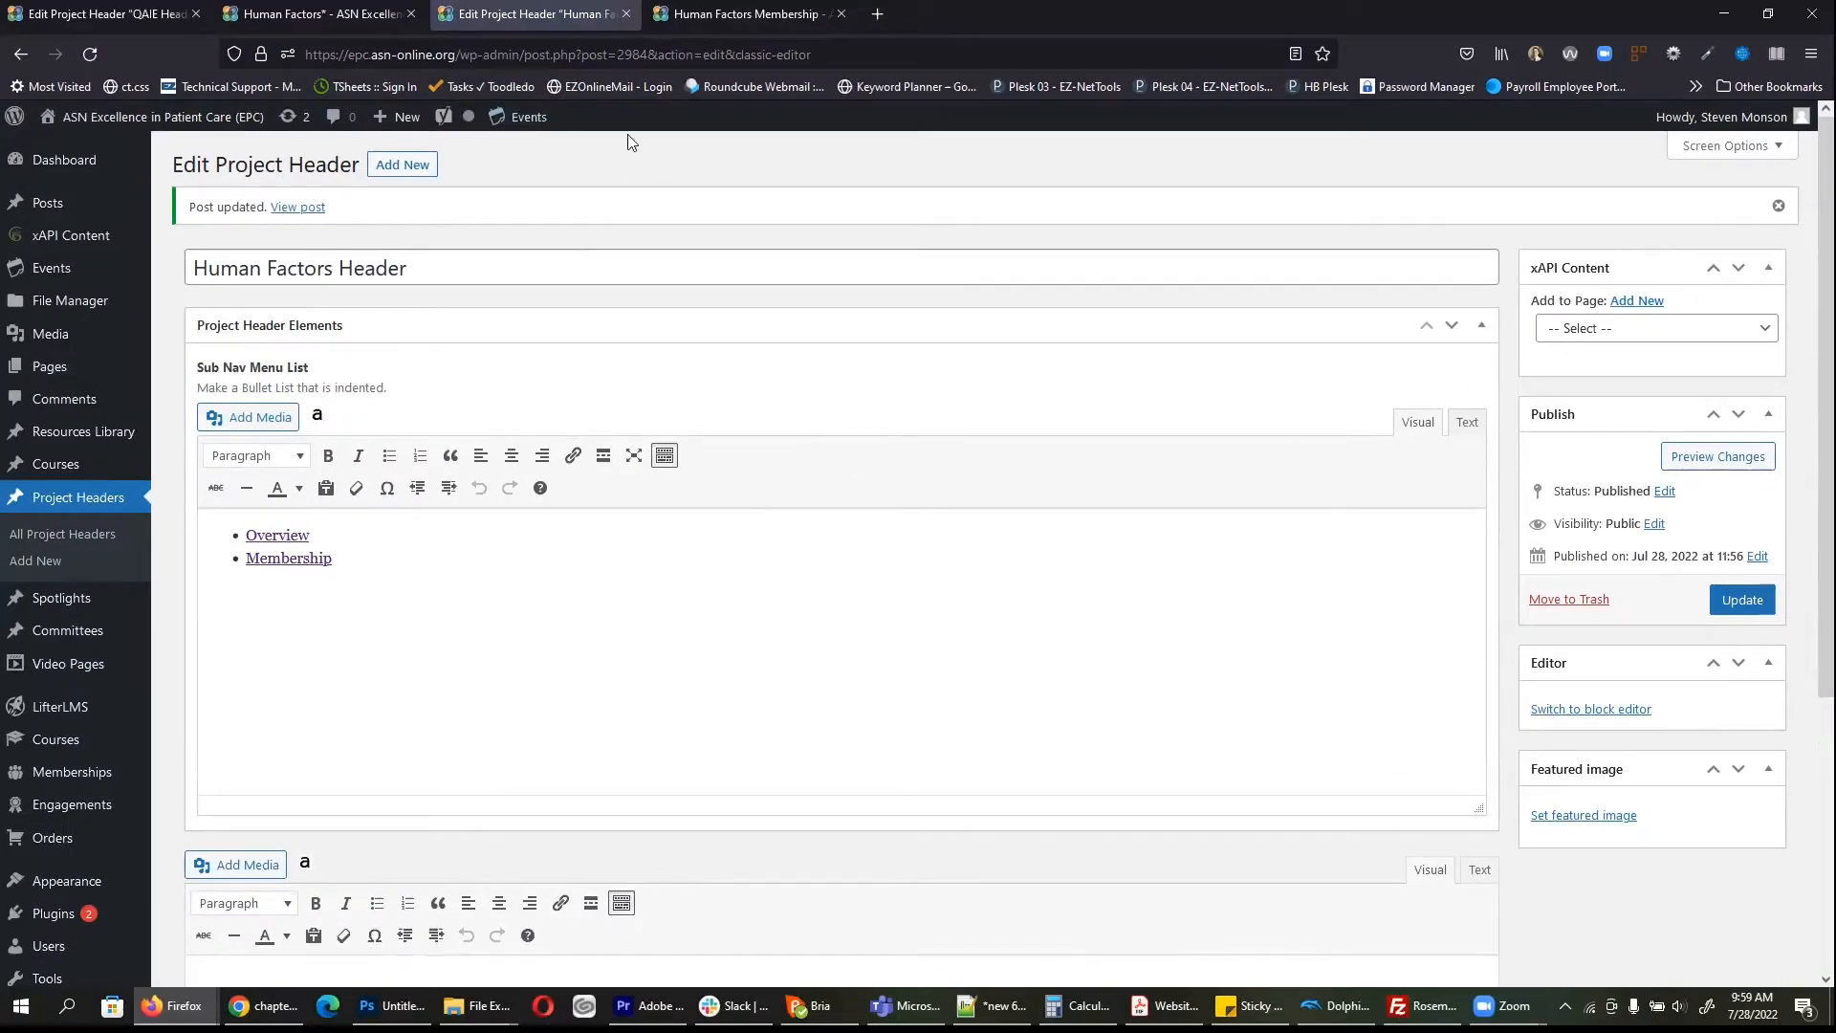
Step: Review the live Overview/Membership sub-navigation and NTDS projects grid, then go to the Dashboard
left_click(746, 13)
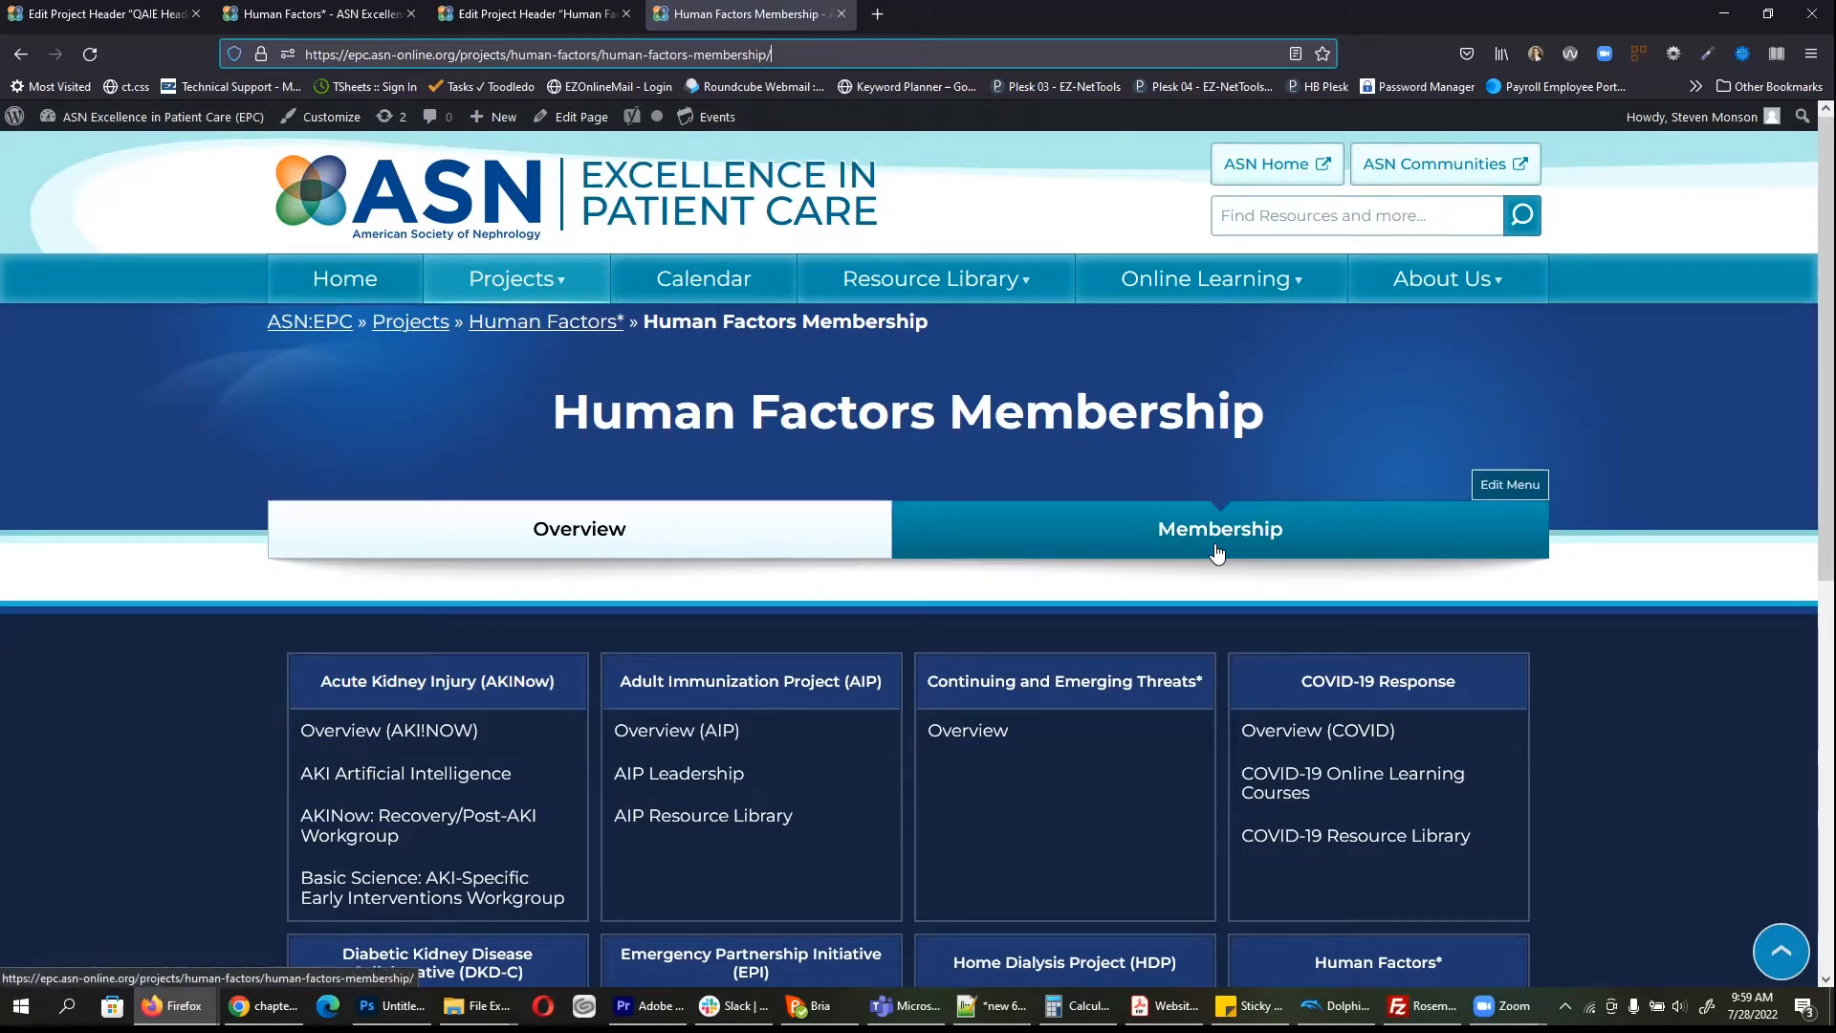
left_click_drag(459, 54, 866, 56)
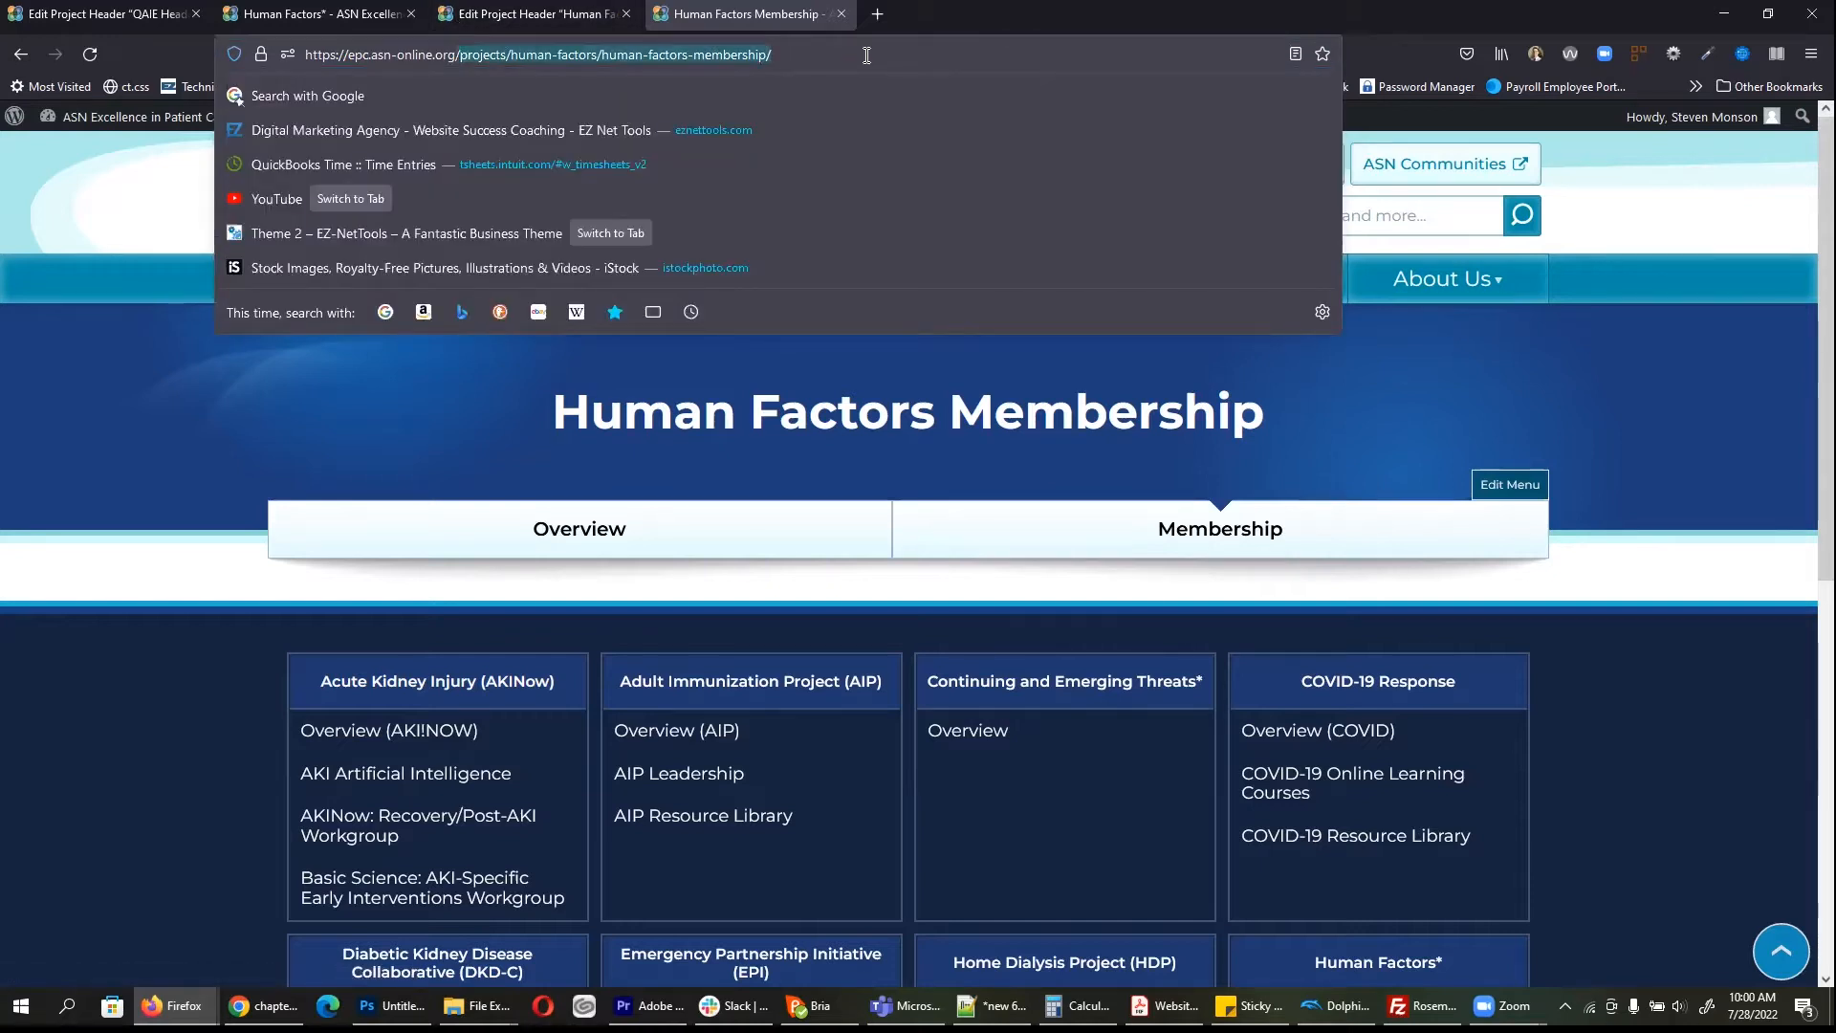
left_click(780, 428)
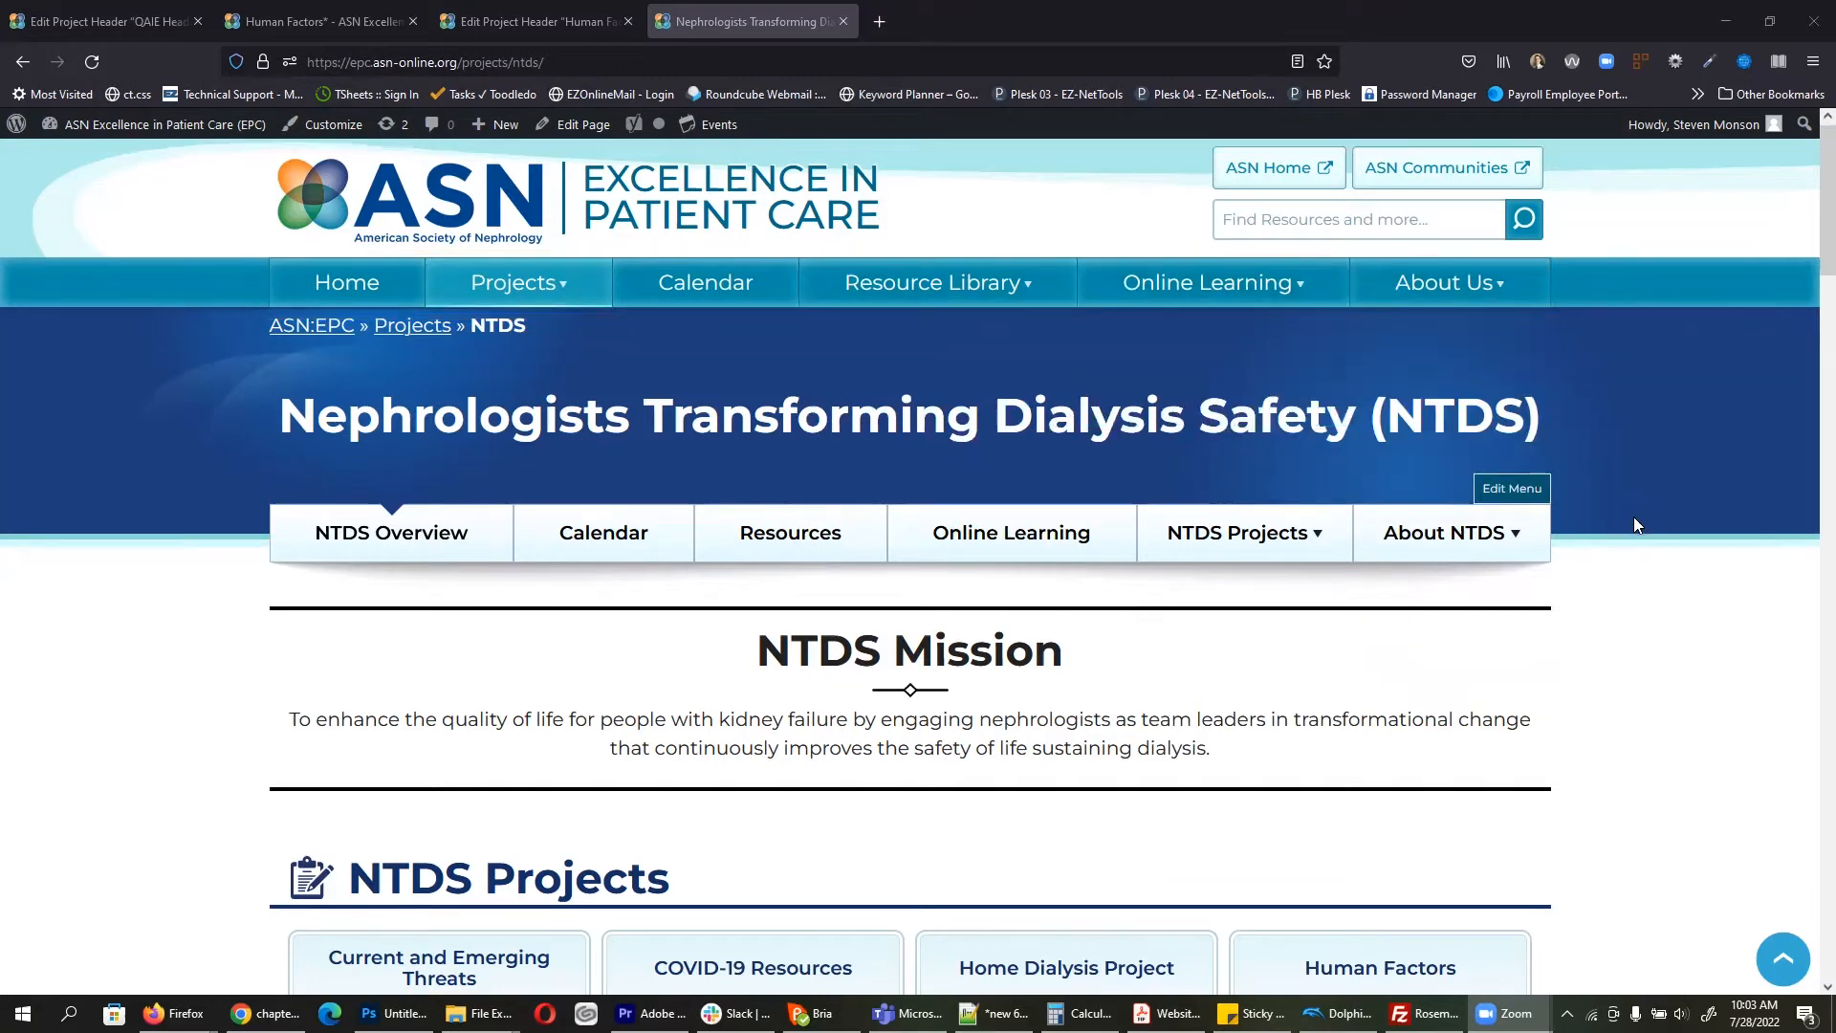
scroll(1631, 536, "down", 10)
scroll(1623, 582, "down", 15)
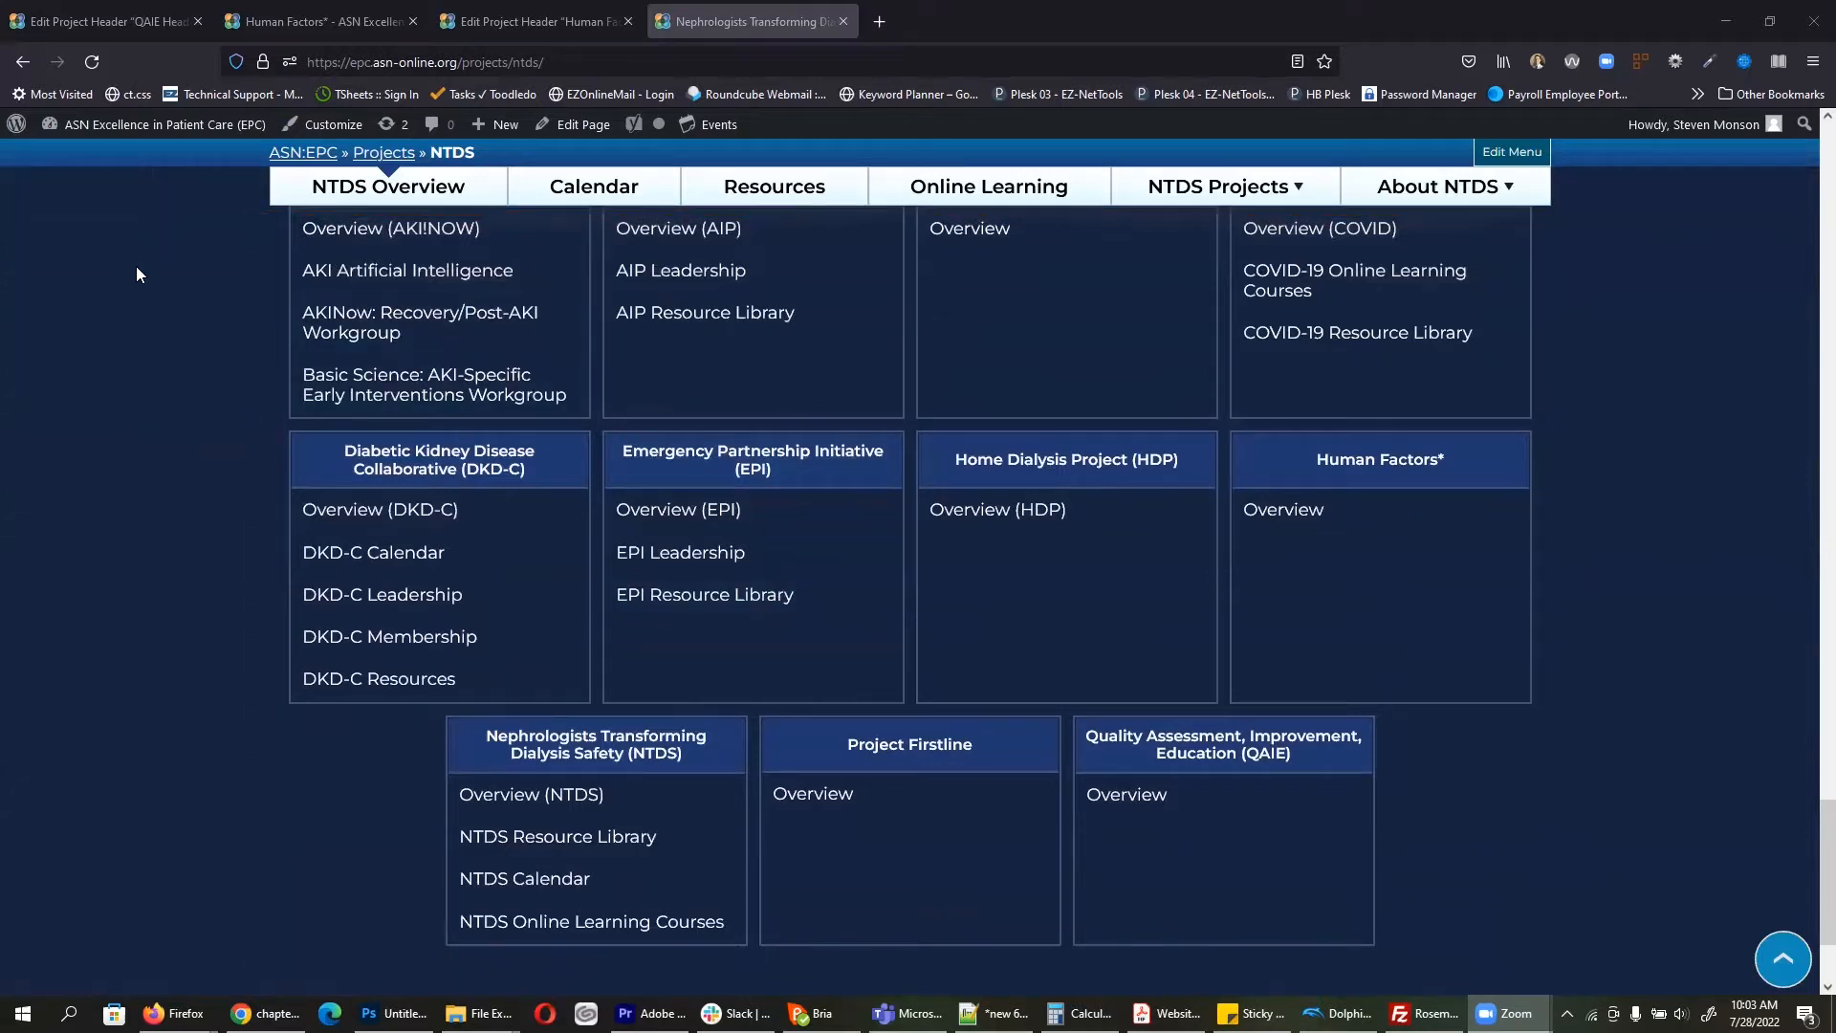
left_click(137, 127)
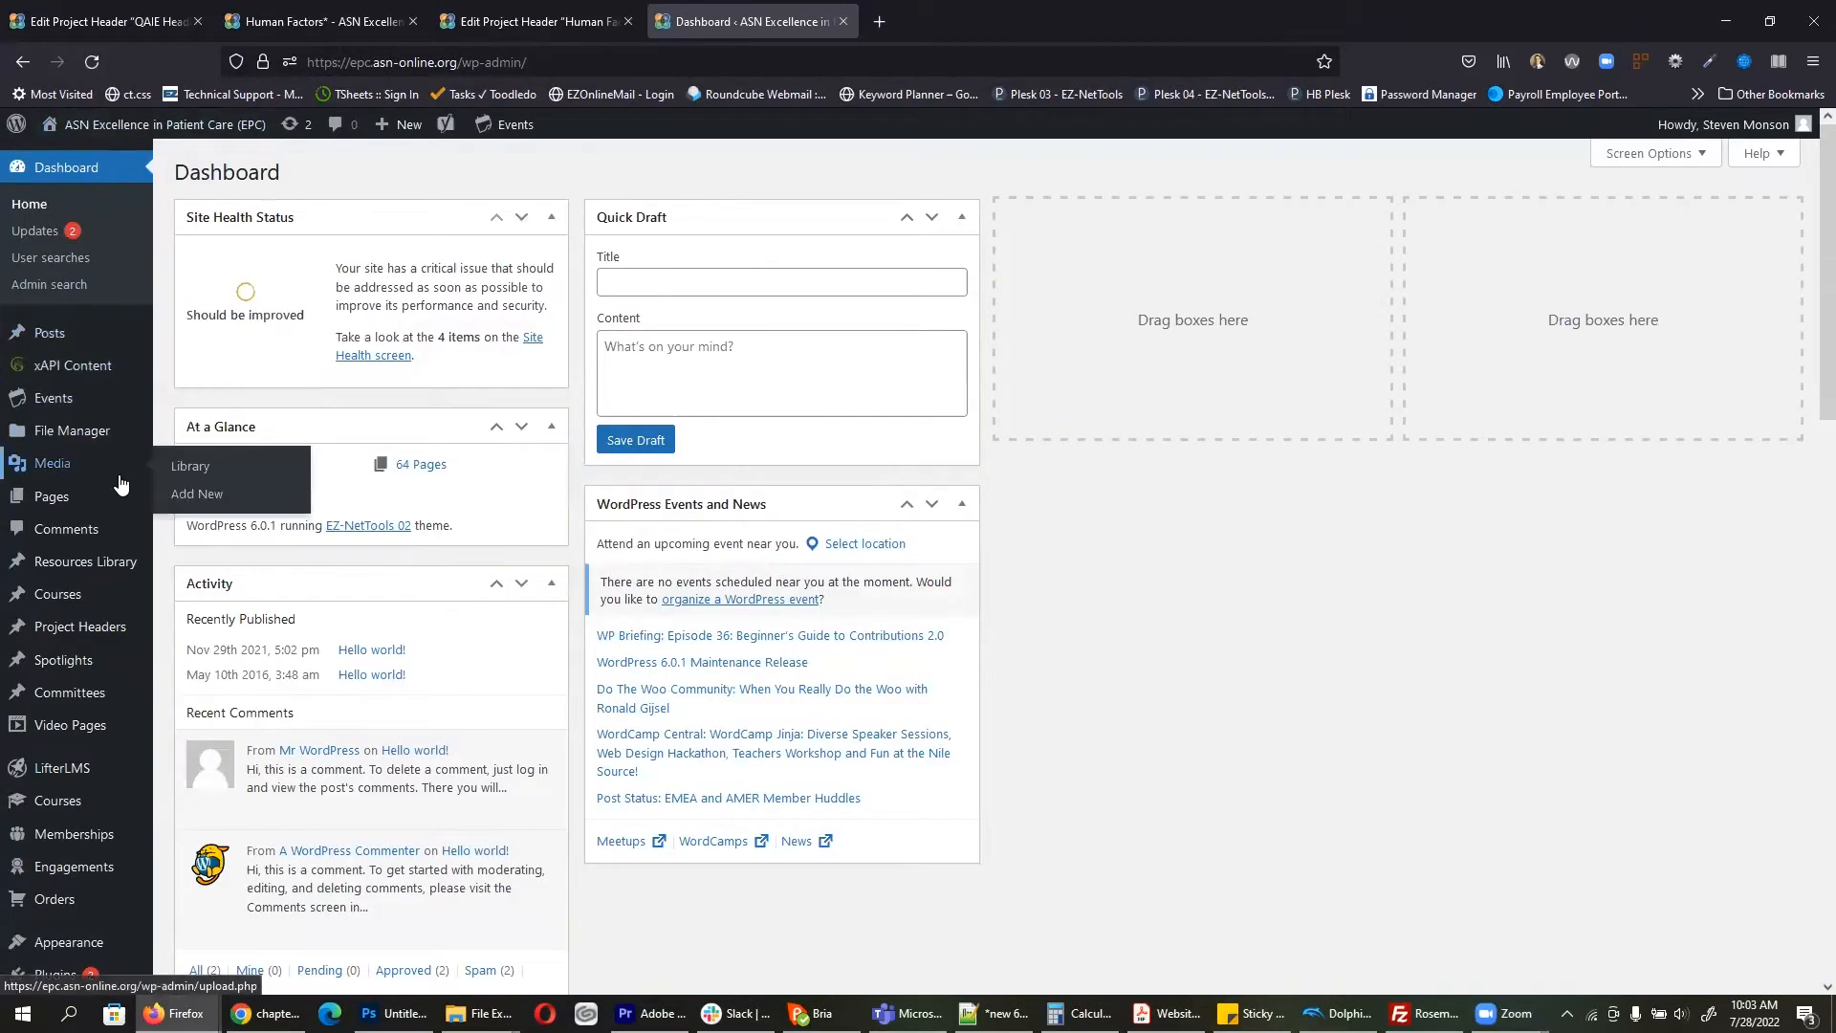
Step: Go to Appearance > Menus, keeping Footer Nav as the menu shown
scroll(117, 485, "down", 1)
mouse_move(91, 844)
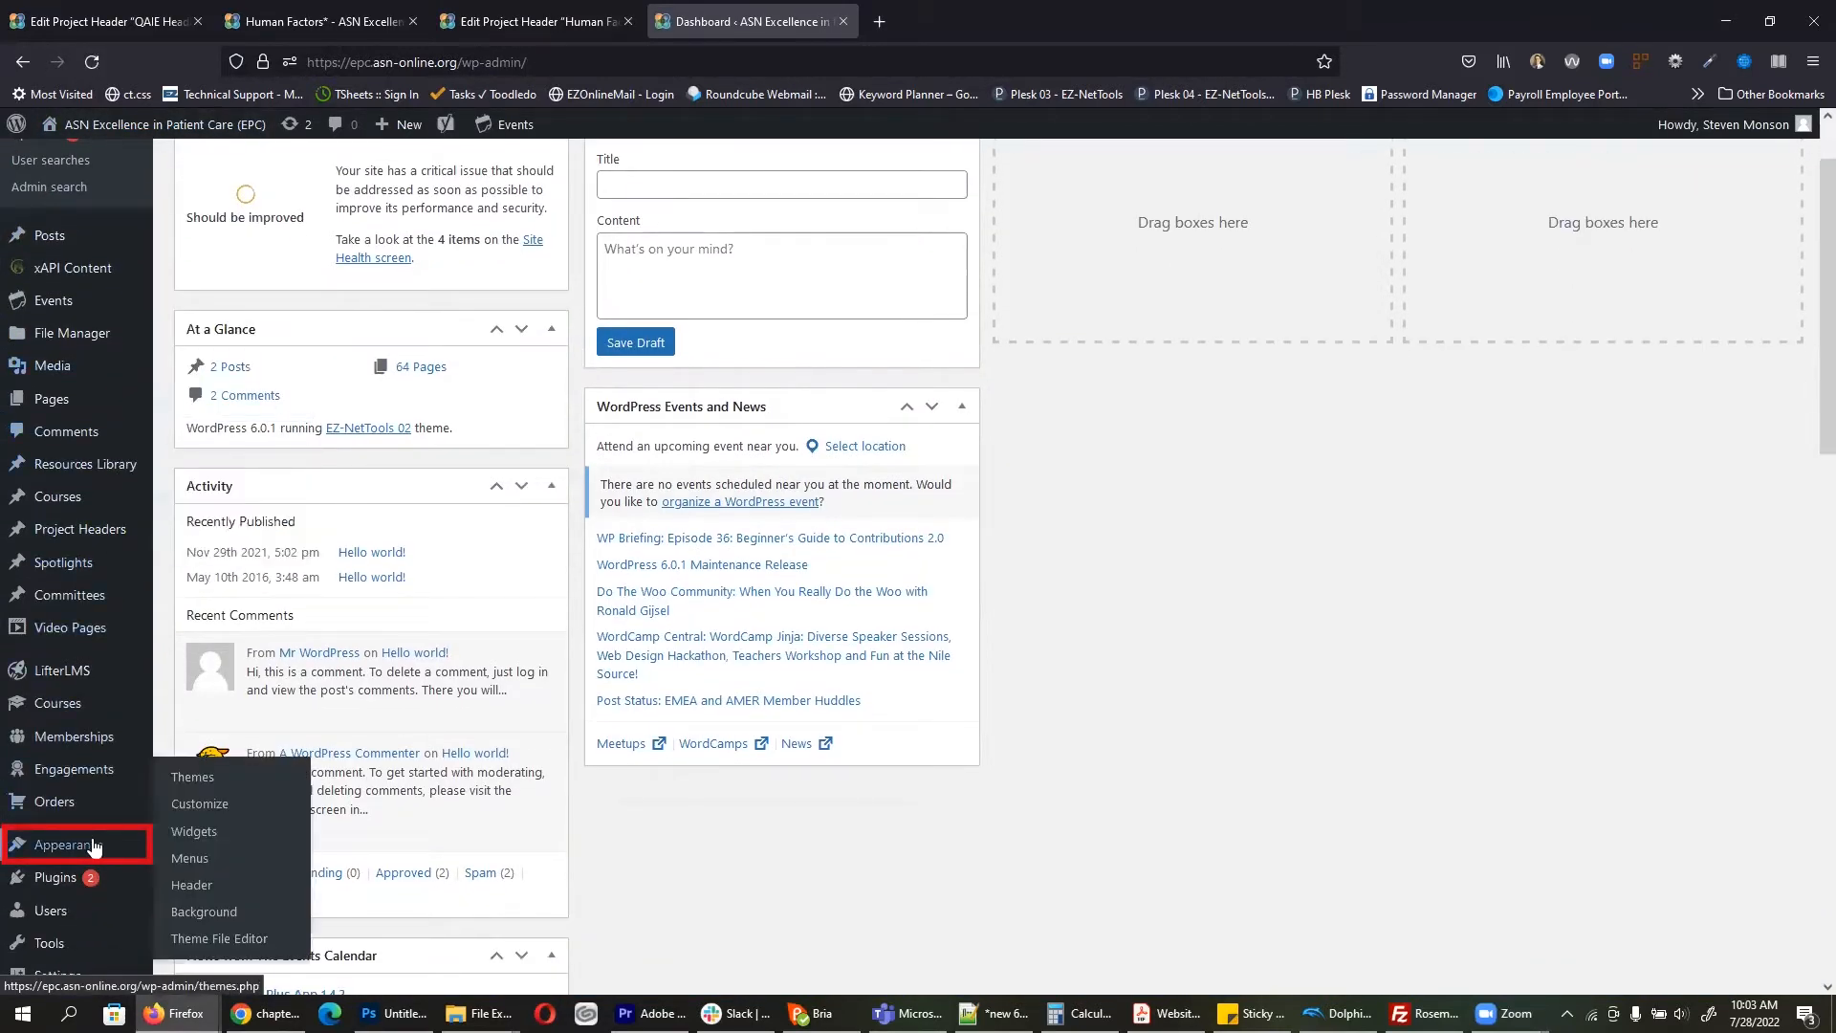
left_click(207, 860)
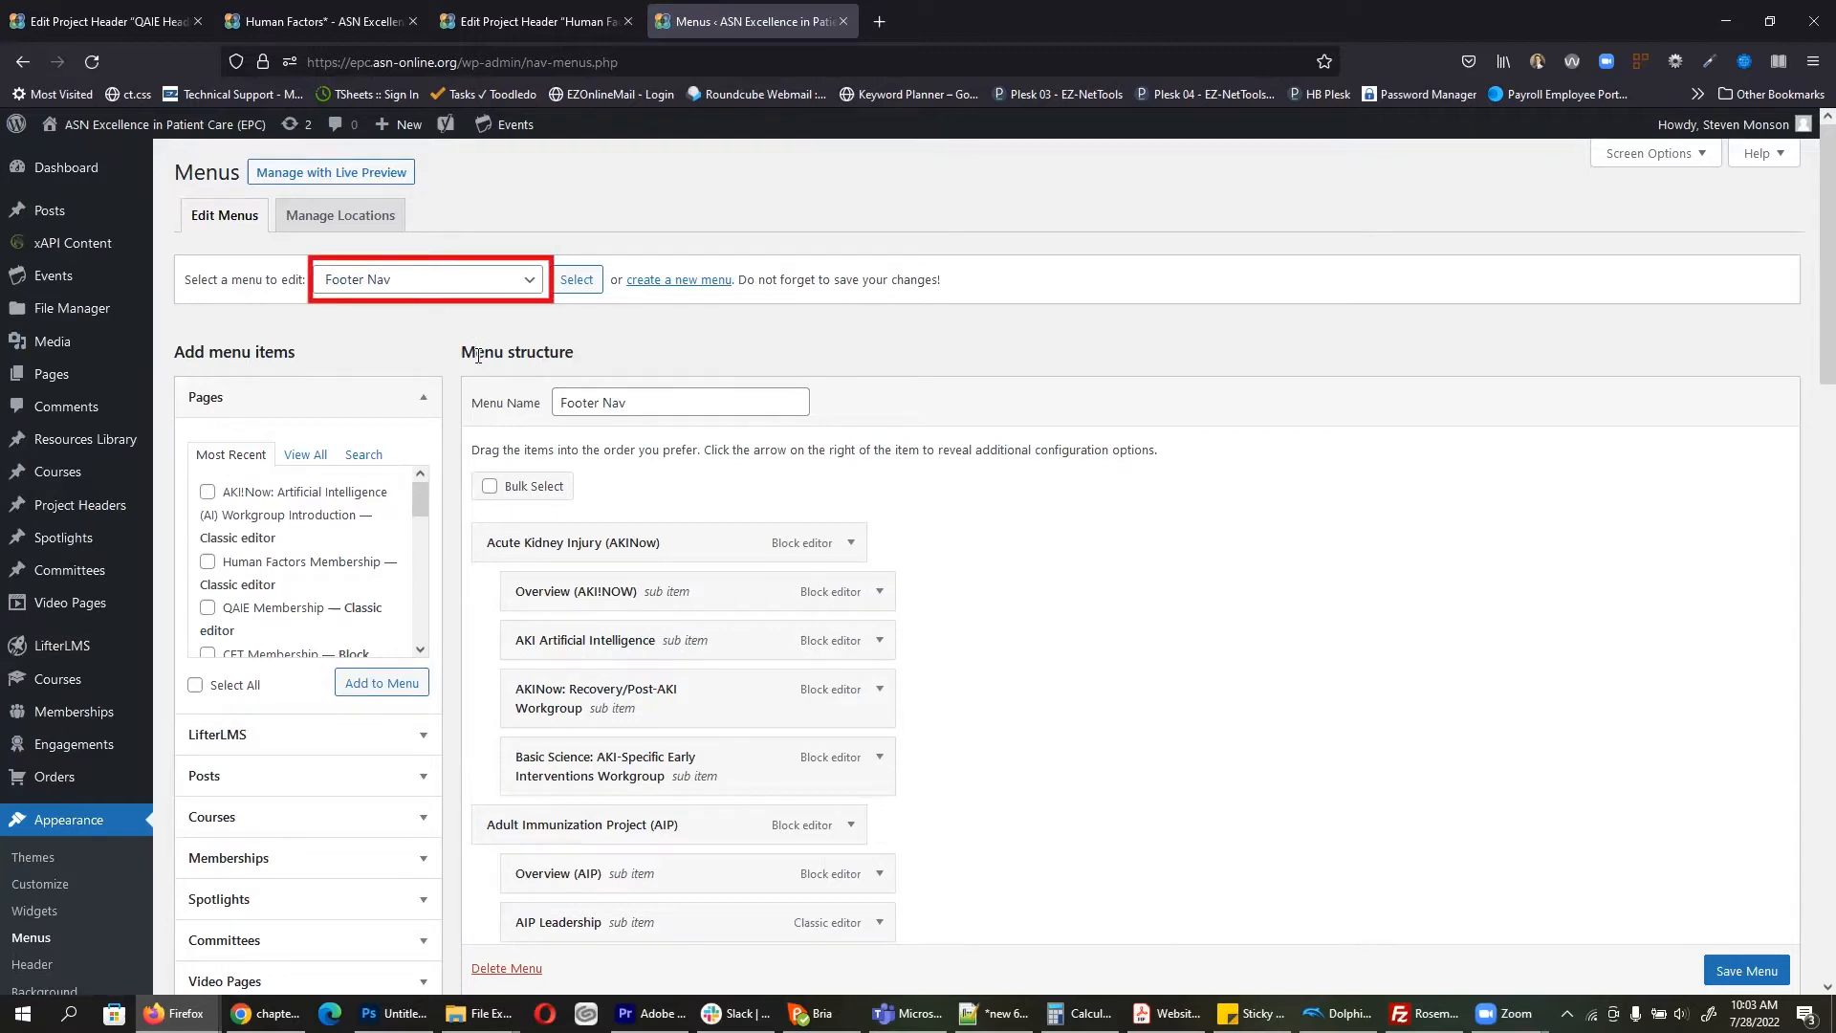
left_click(419, 293)
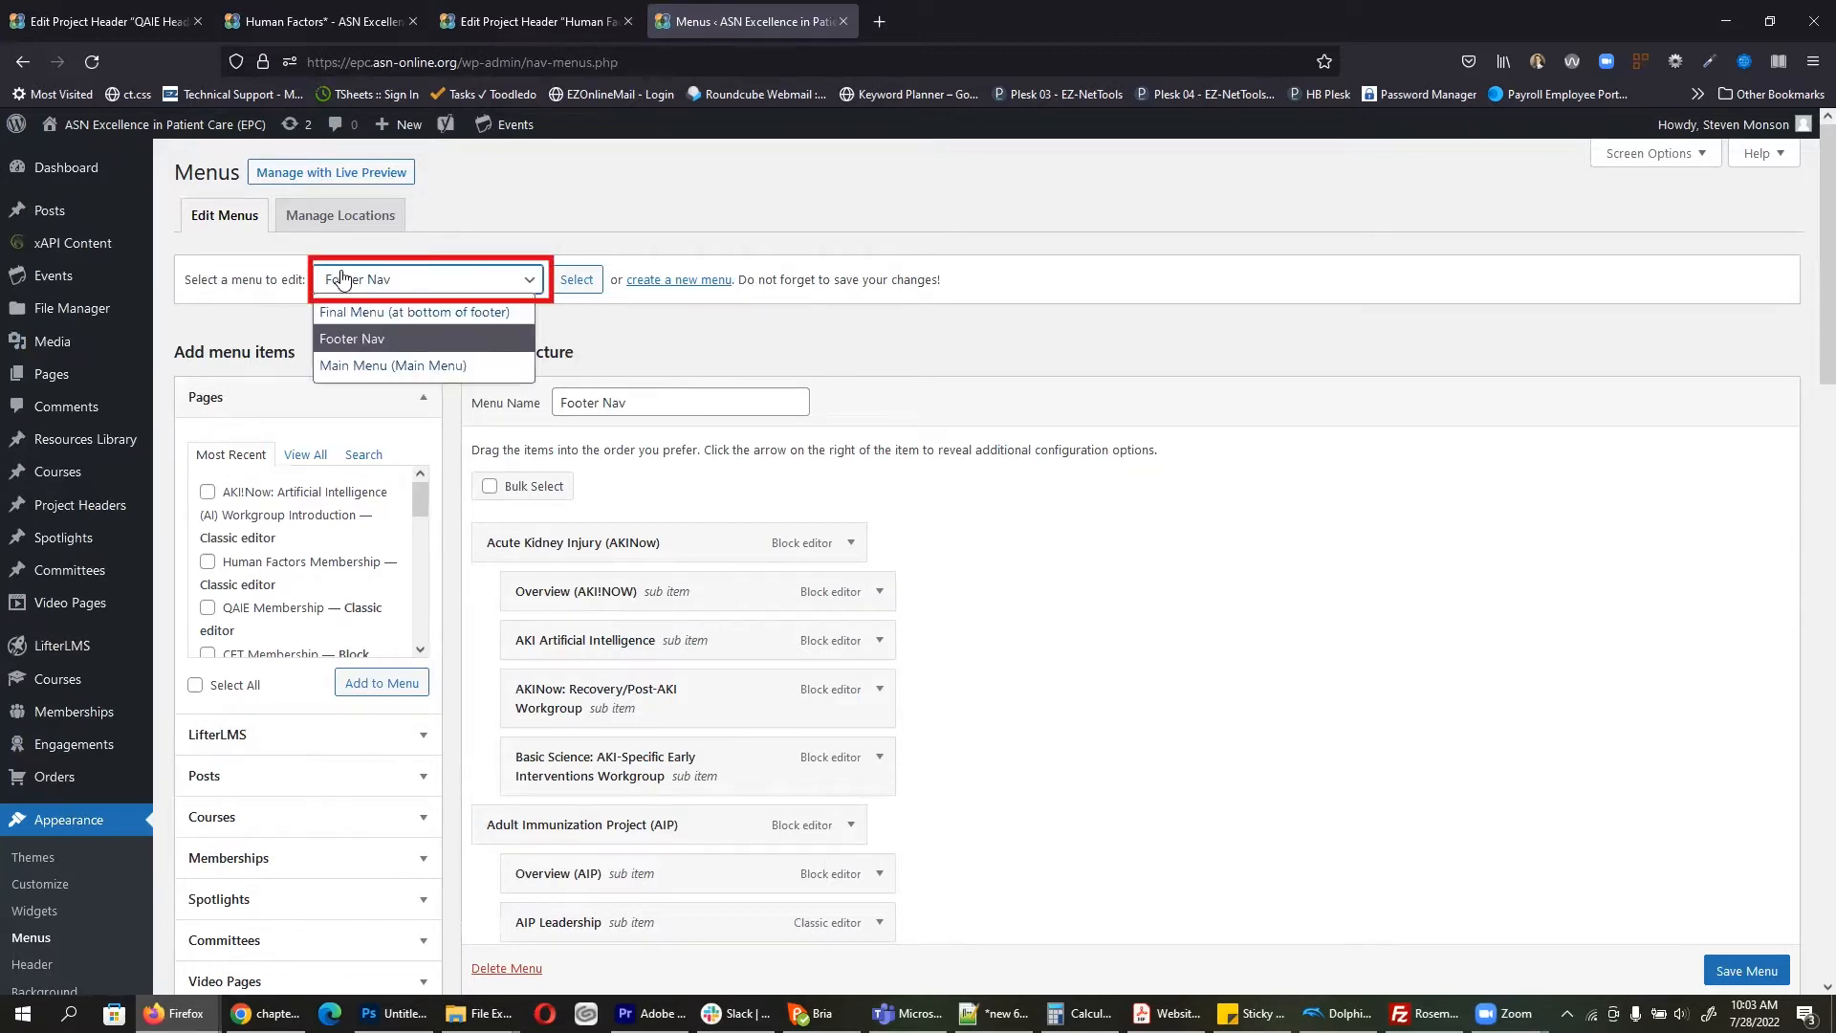
left_click(402, 286)
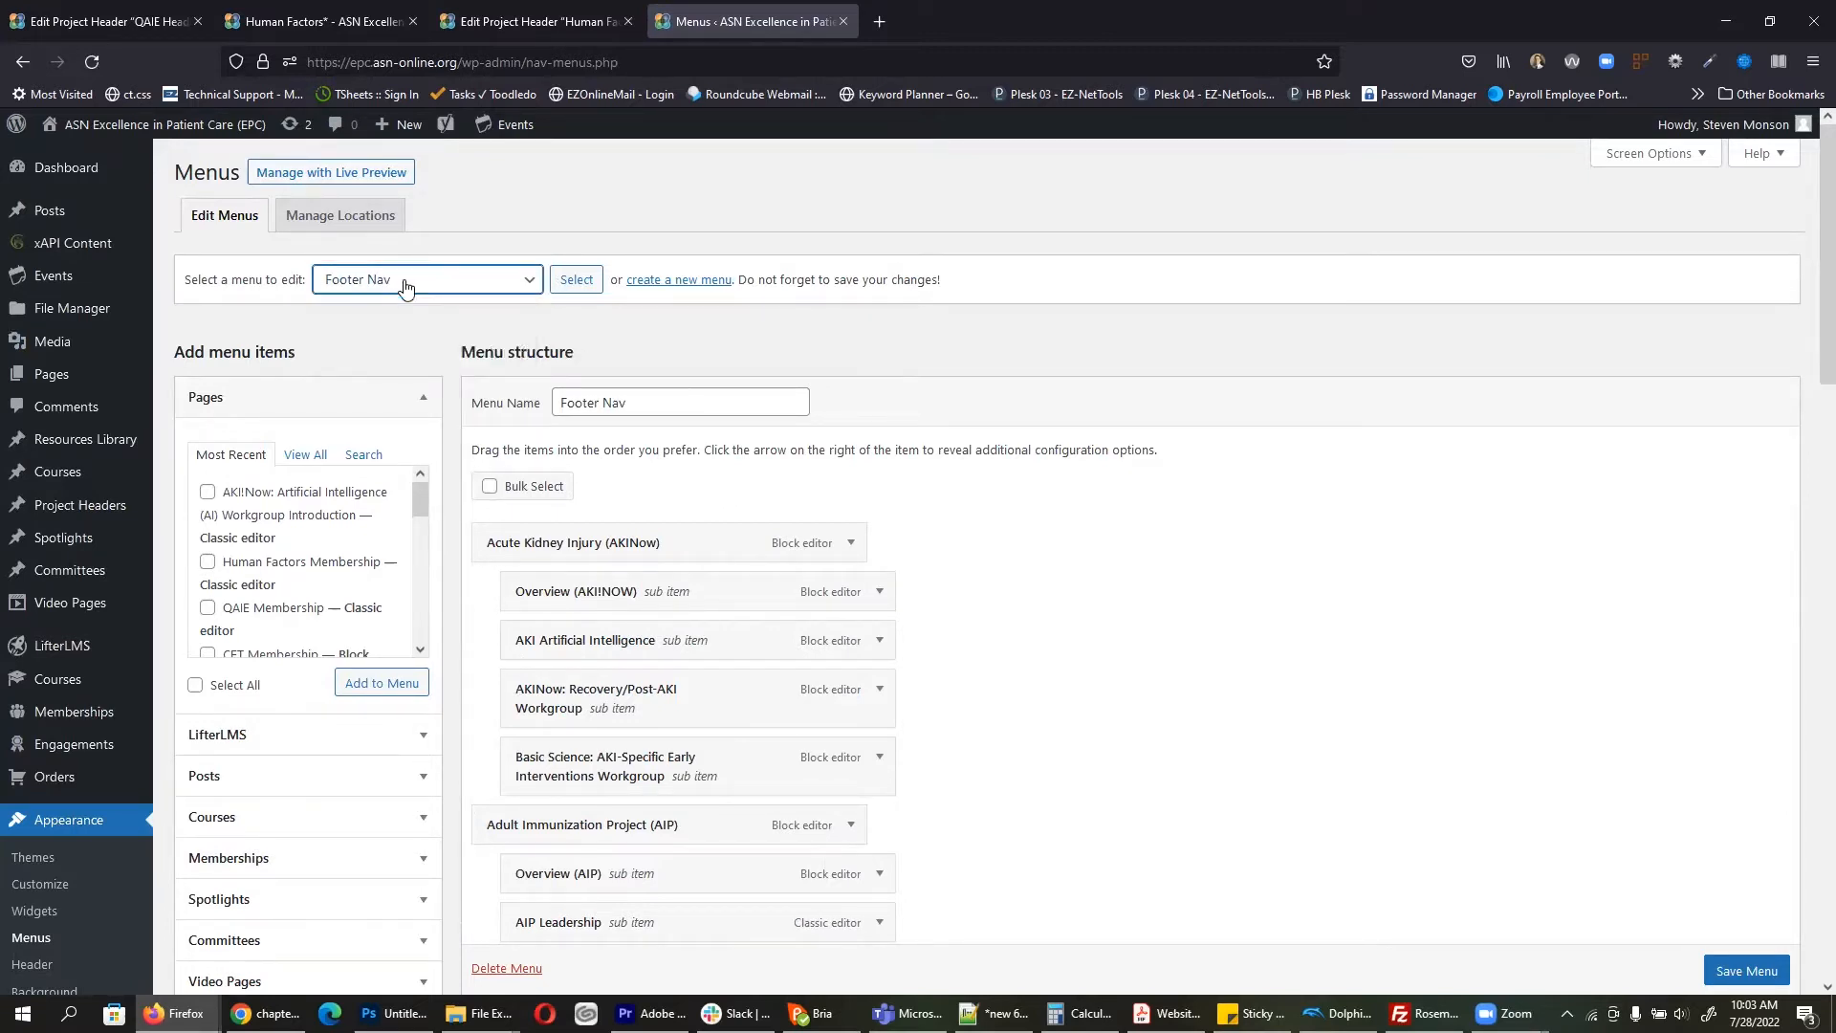
Step: Open the site homepage in a new tab to compare against the menus
scroll(820, 521, "down", 3)
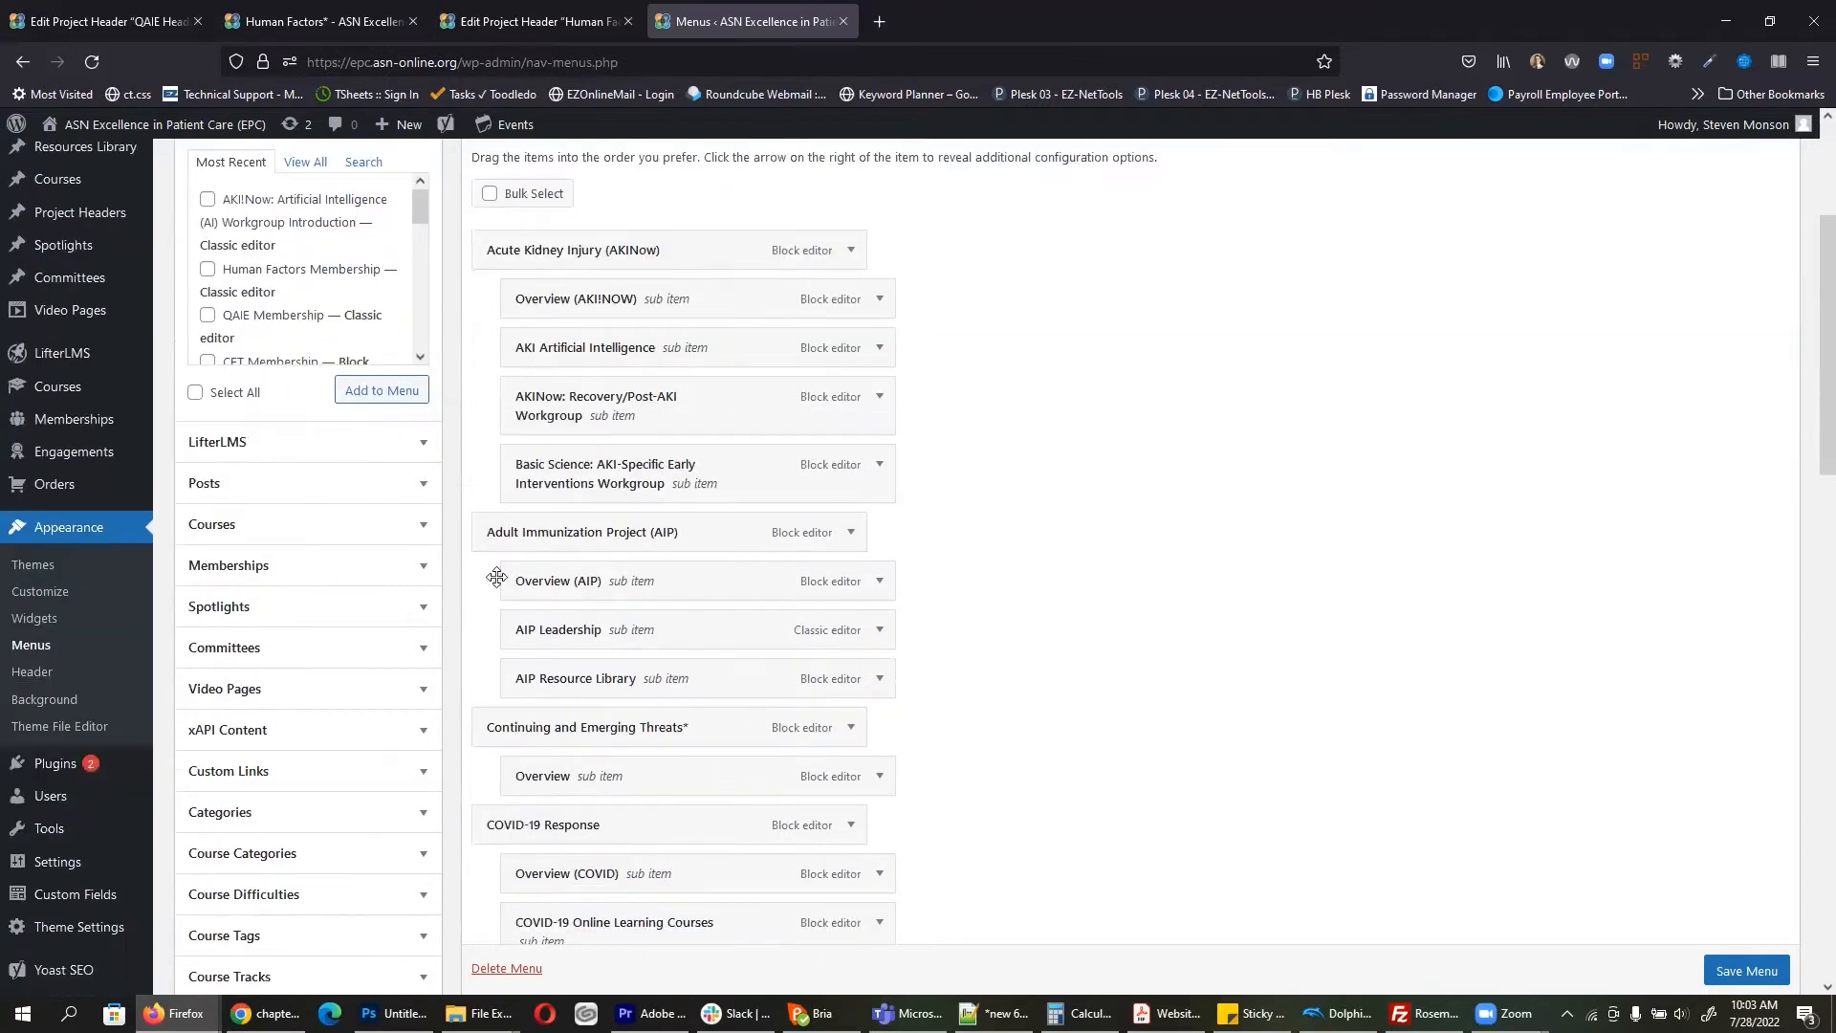
right_click(170, 141)
left_click(194, 142)
left_click(966, 21)
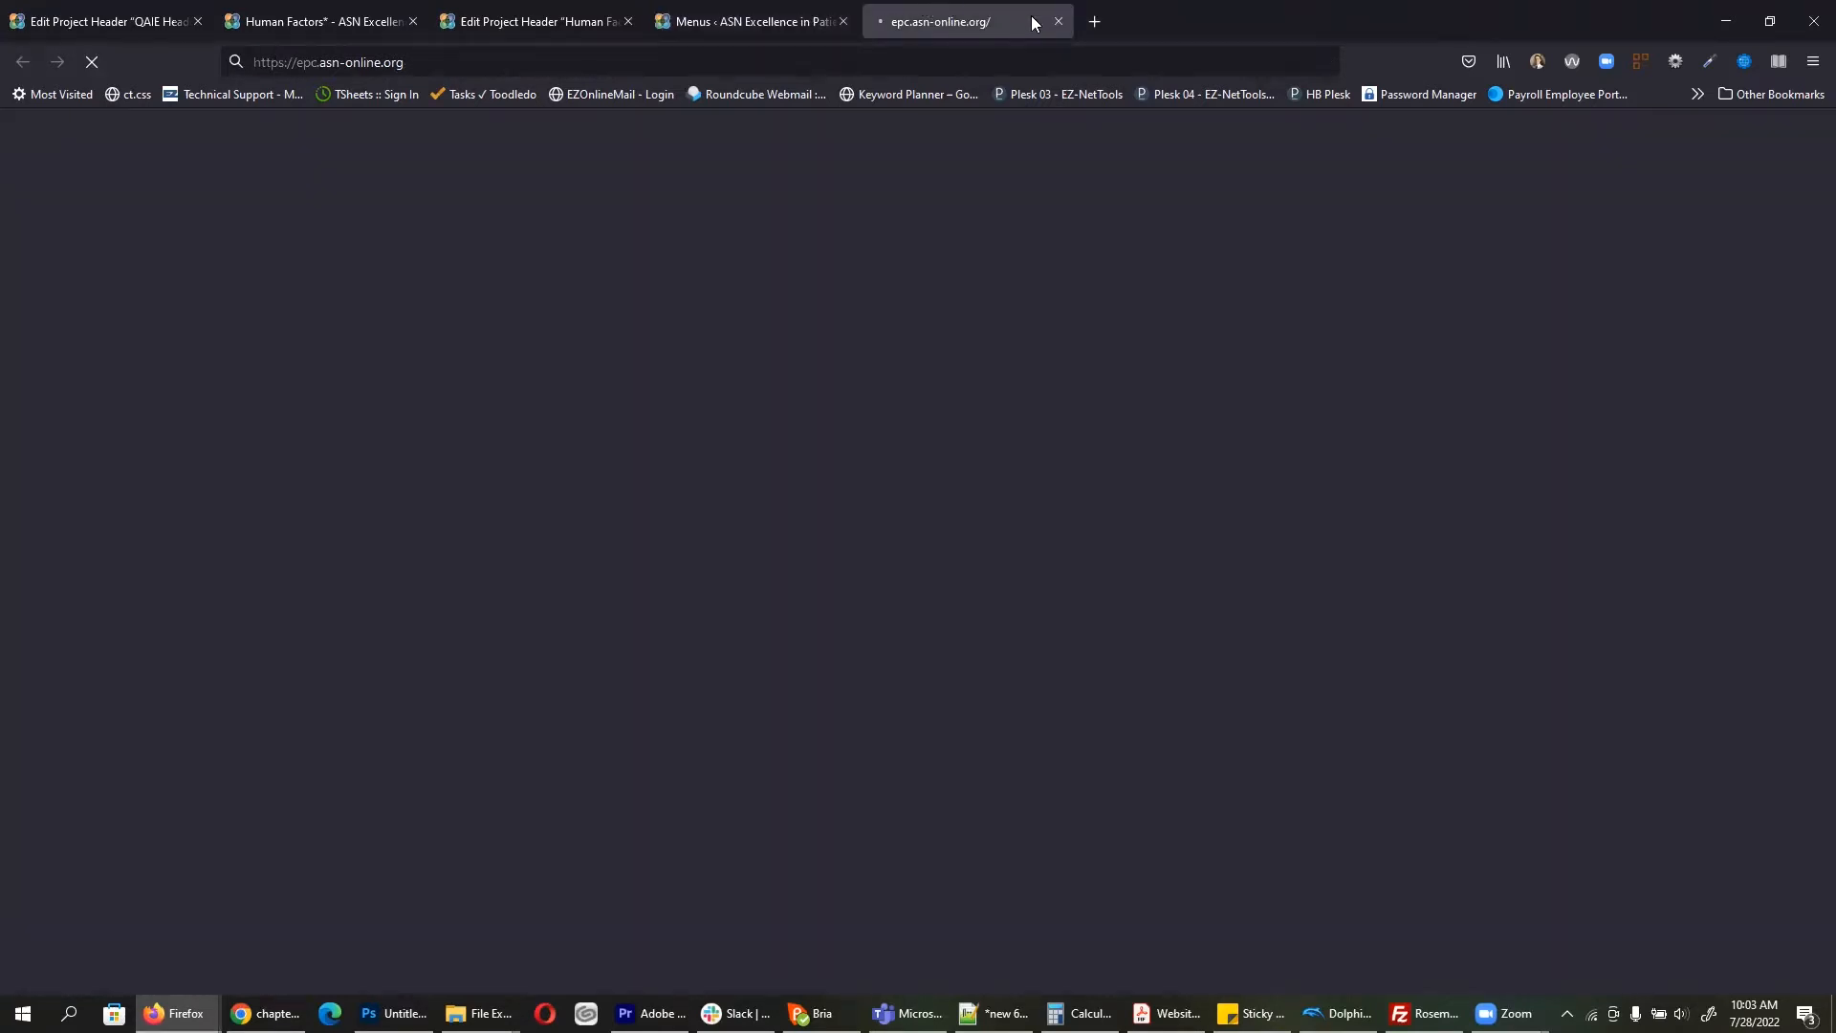
left_click_drag(1827, 208, 1806, 917)
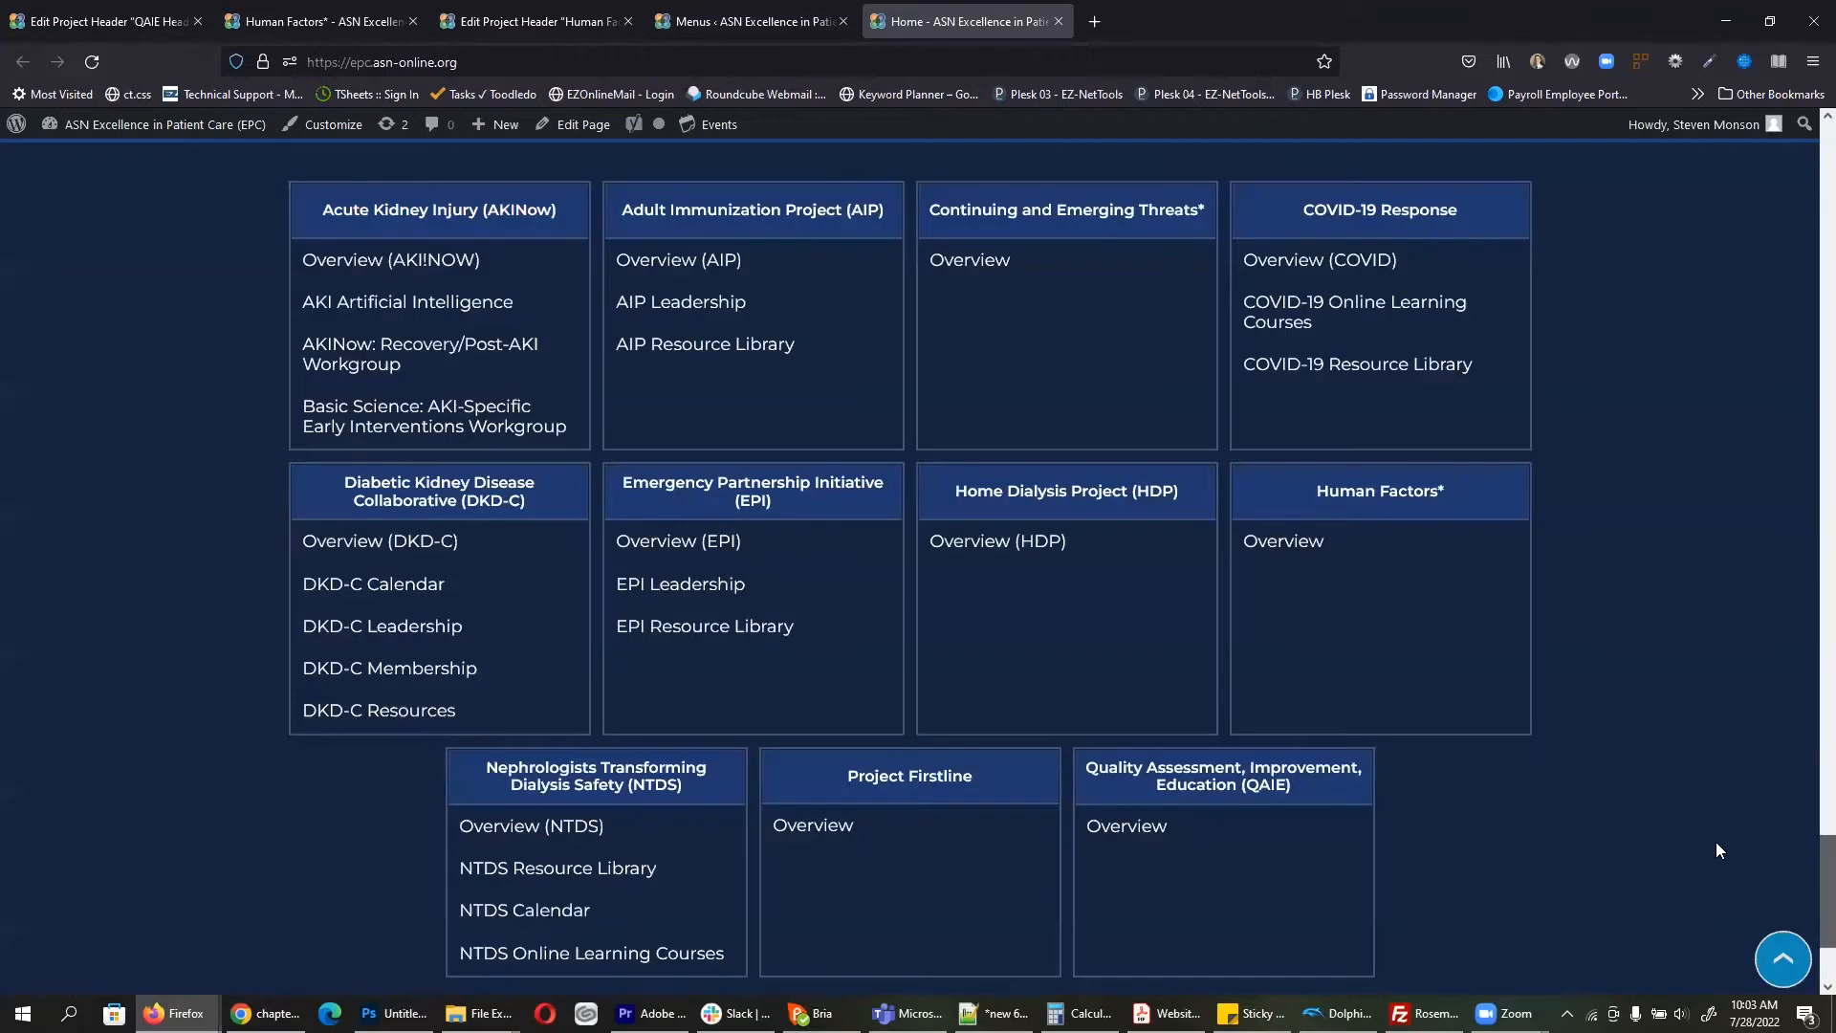
scroll(826, 815, "up", 1)
left_click(729, 17)
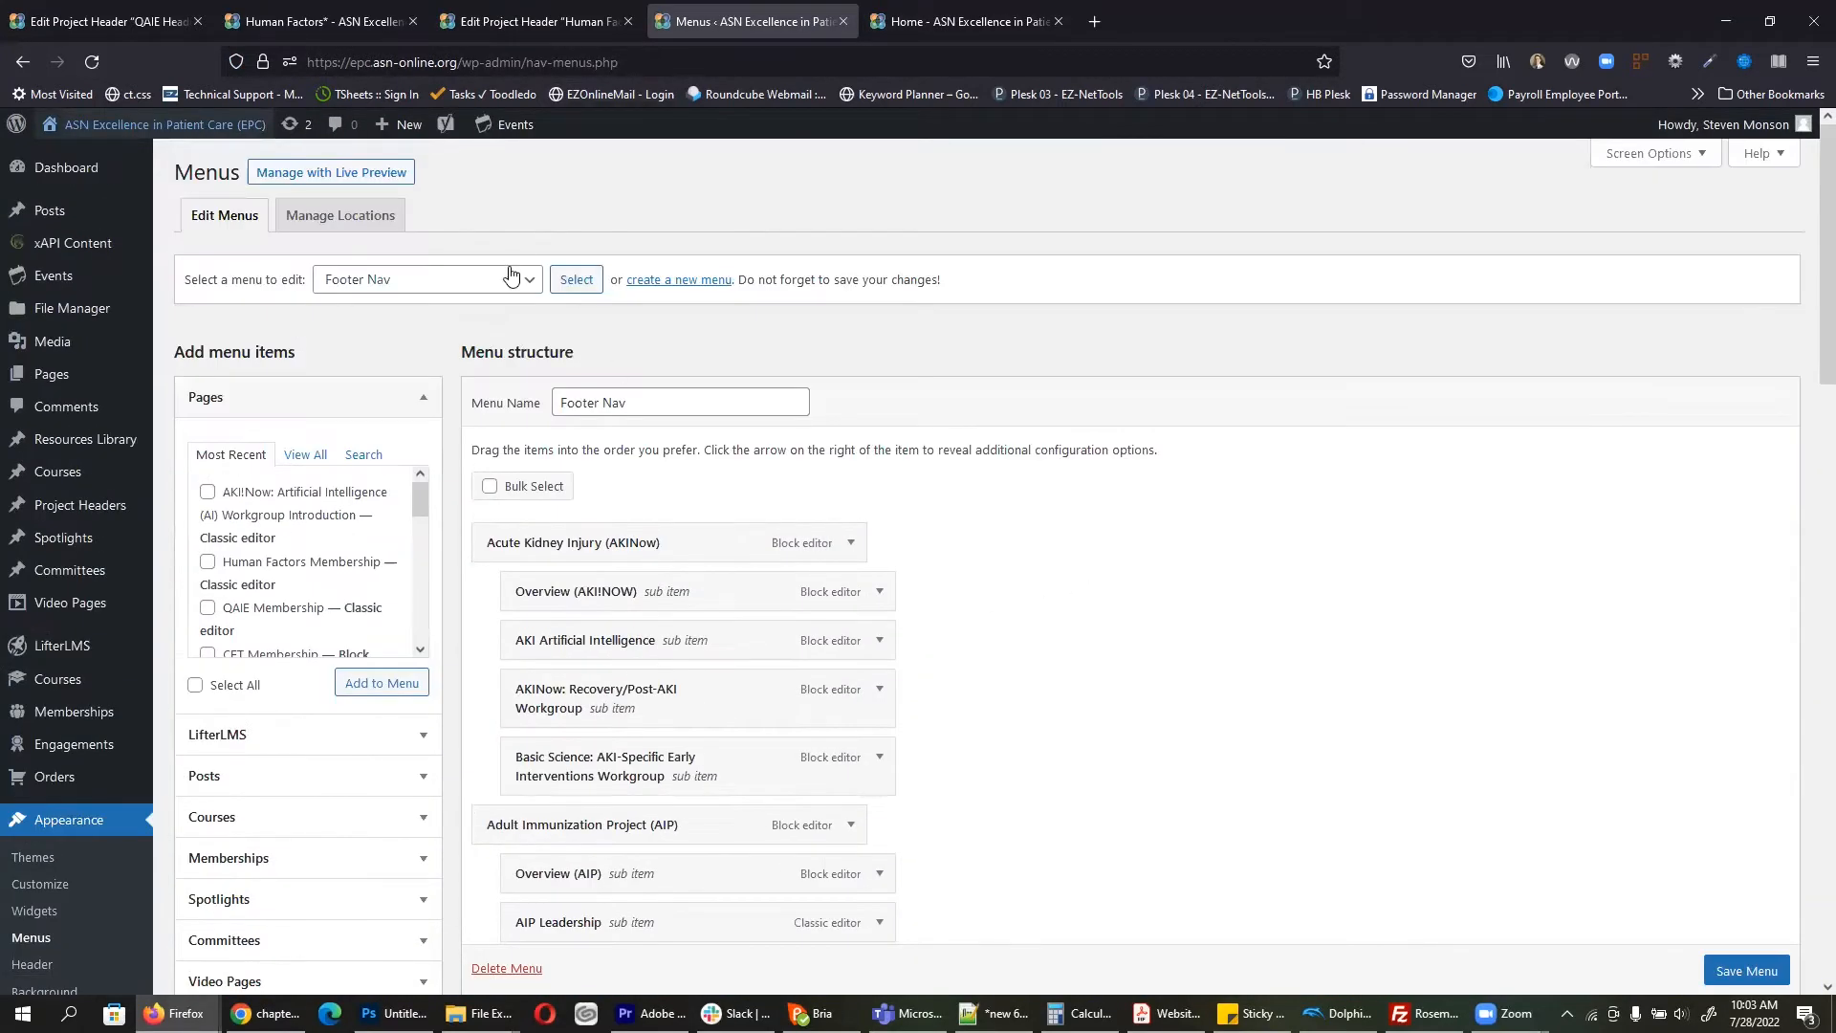
Step: Load Final Menu, compare it with the live footer, then switch to Main Menu
left_click(512, 278)
left_click(435, 313)
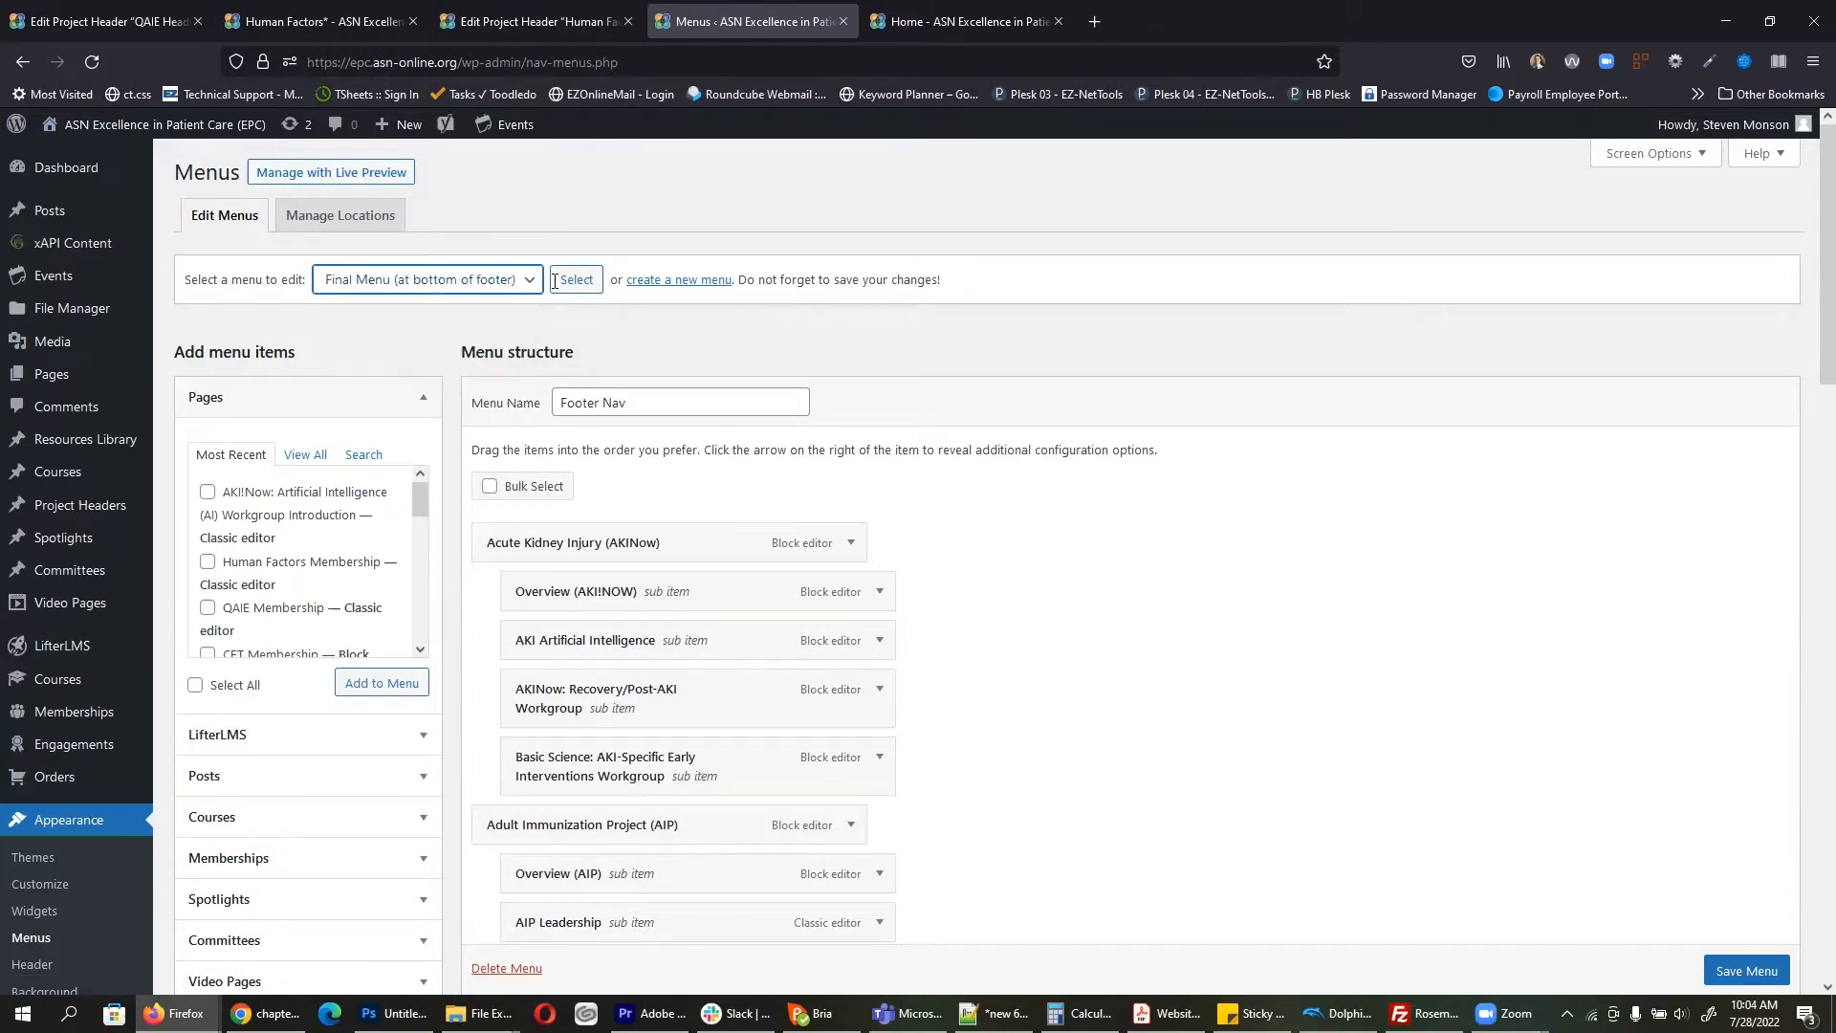
left_click(577, 279)
left_click(945, 8)
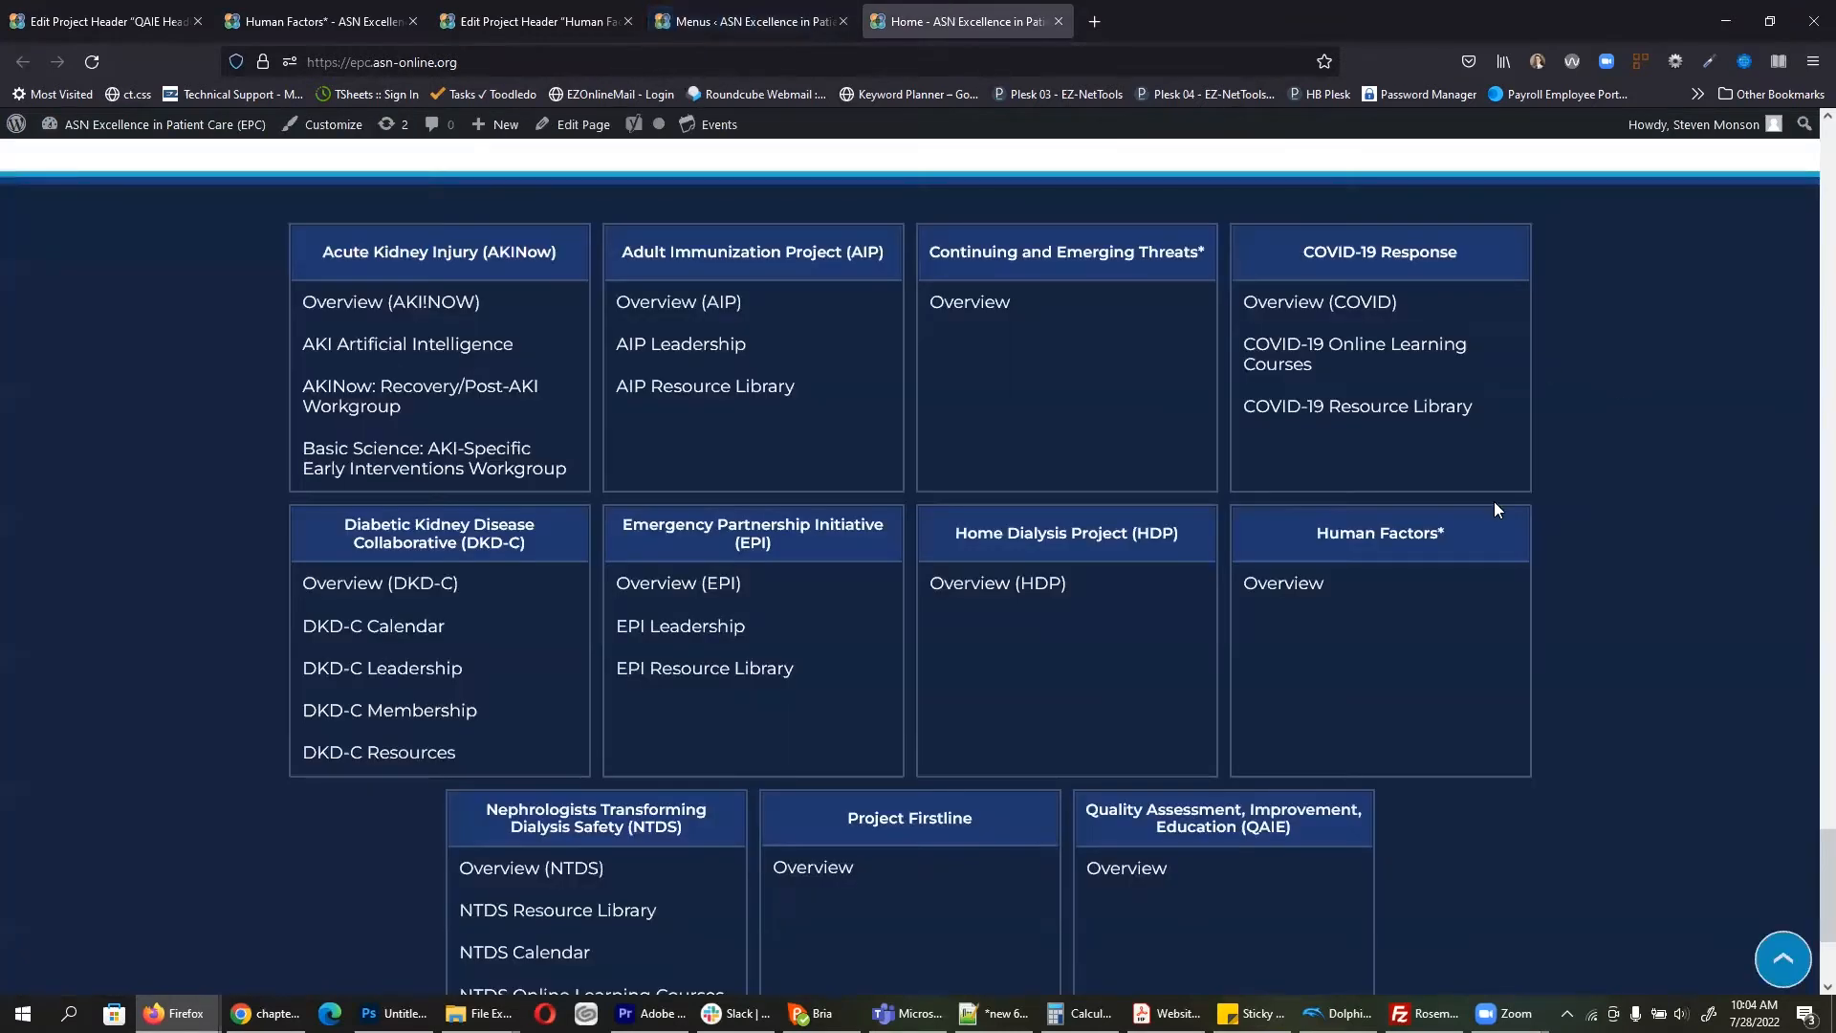
scroll(1367, 622, "down", 3)
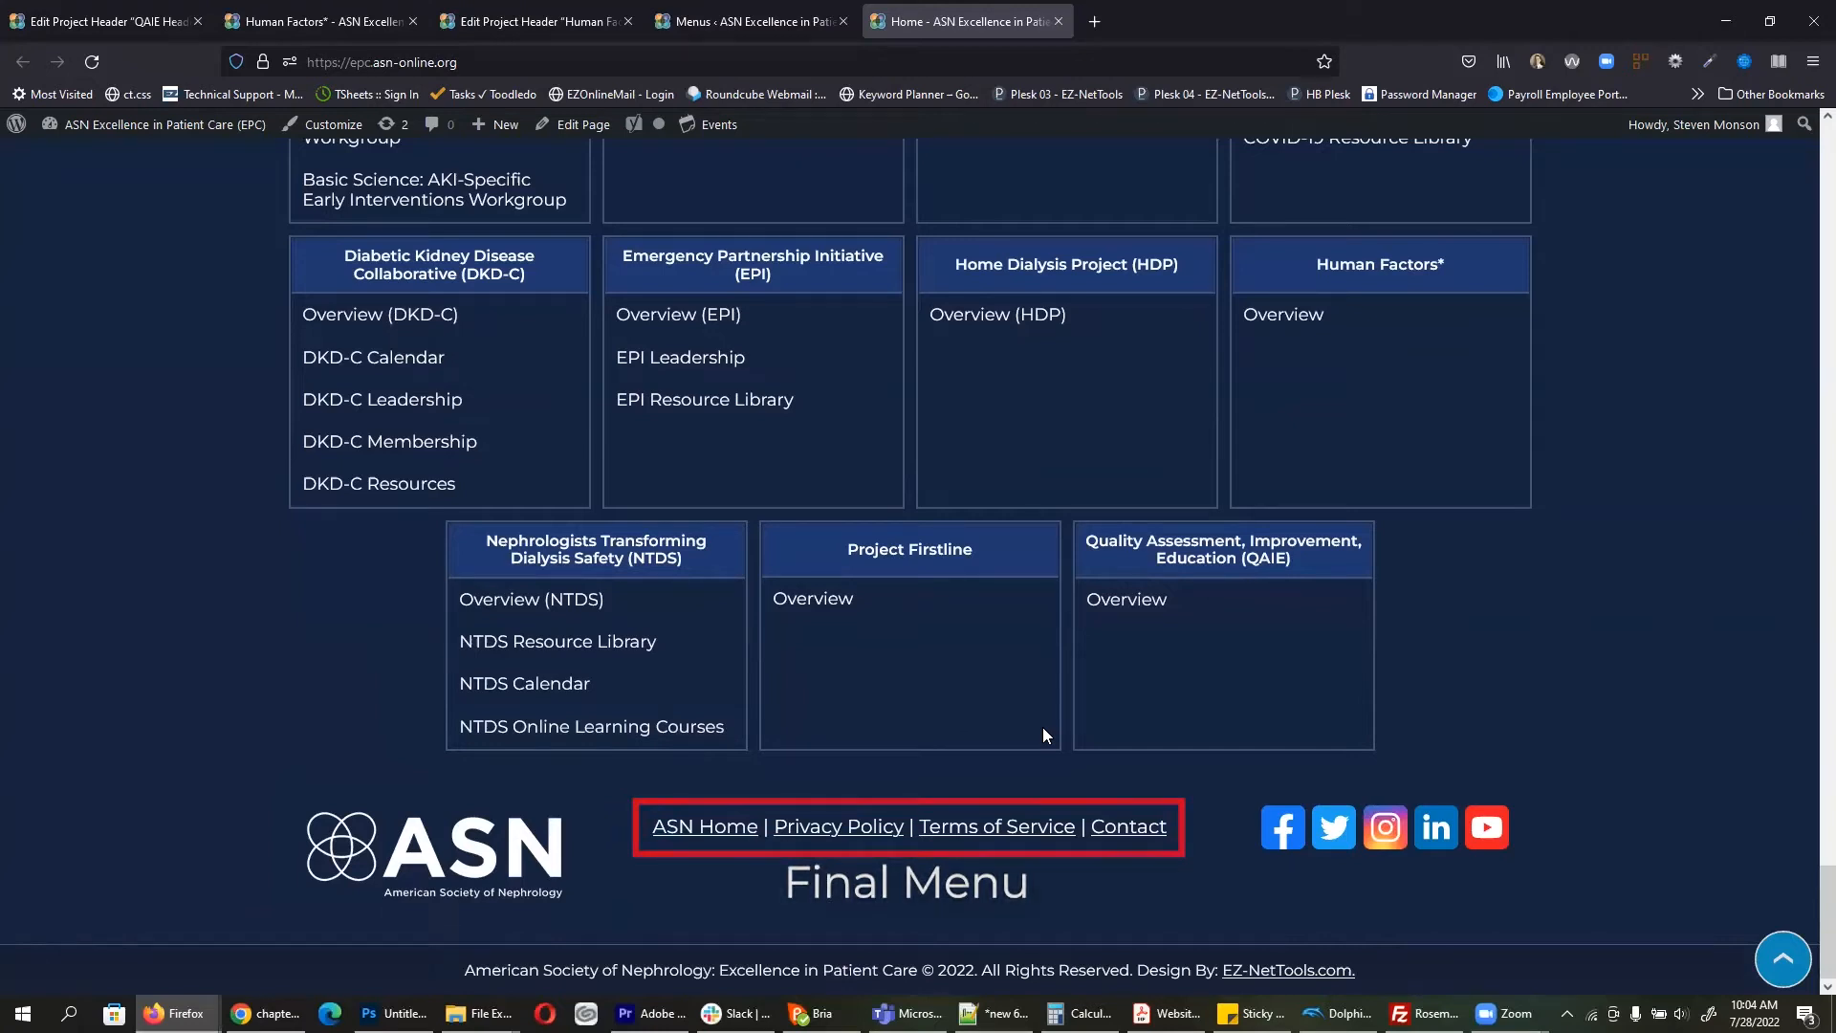
key("ctrl+shift+Tab")
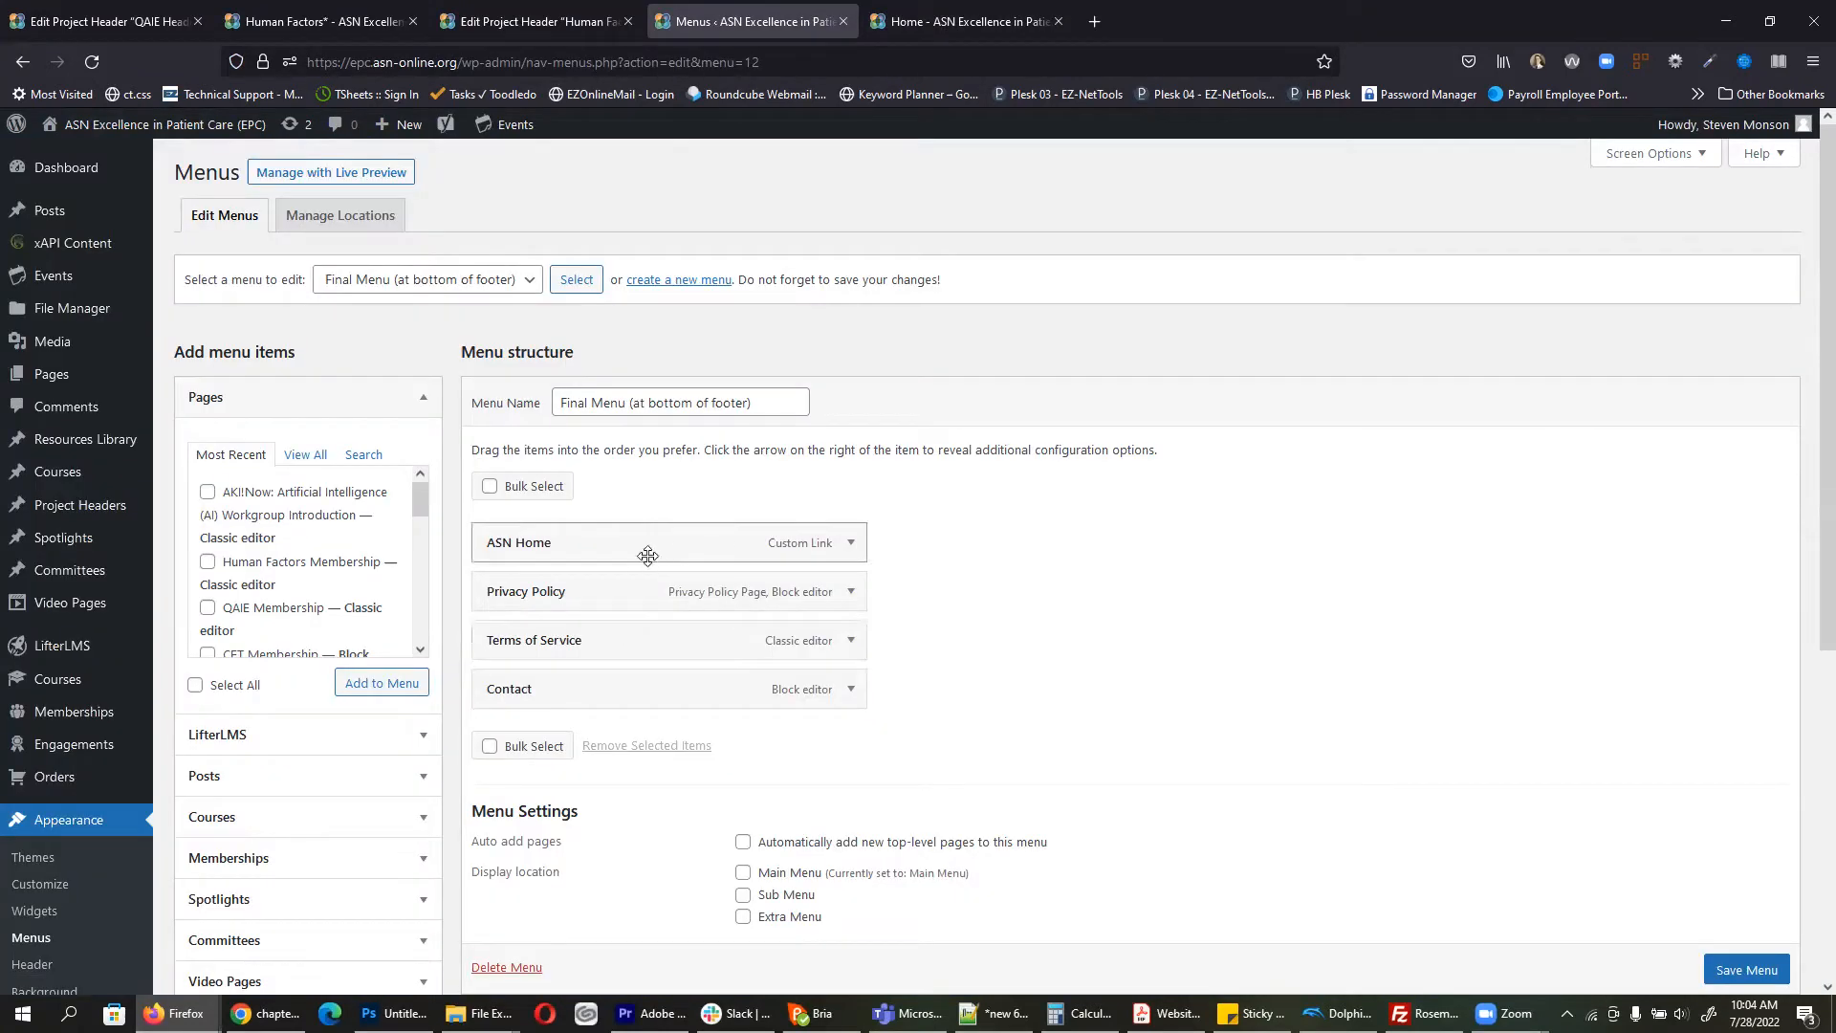
left_click(495, 280)
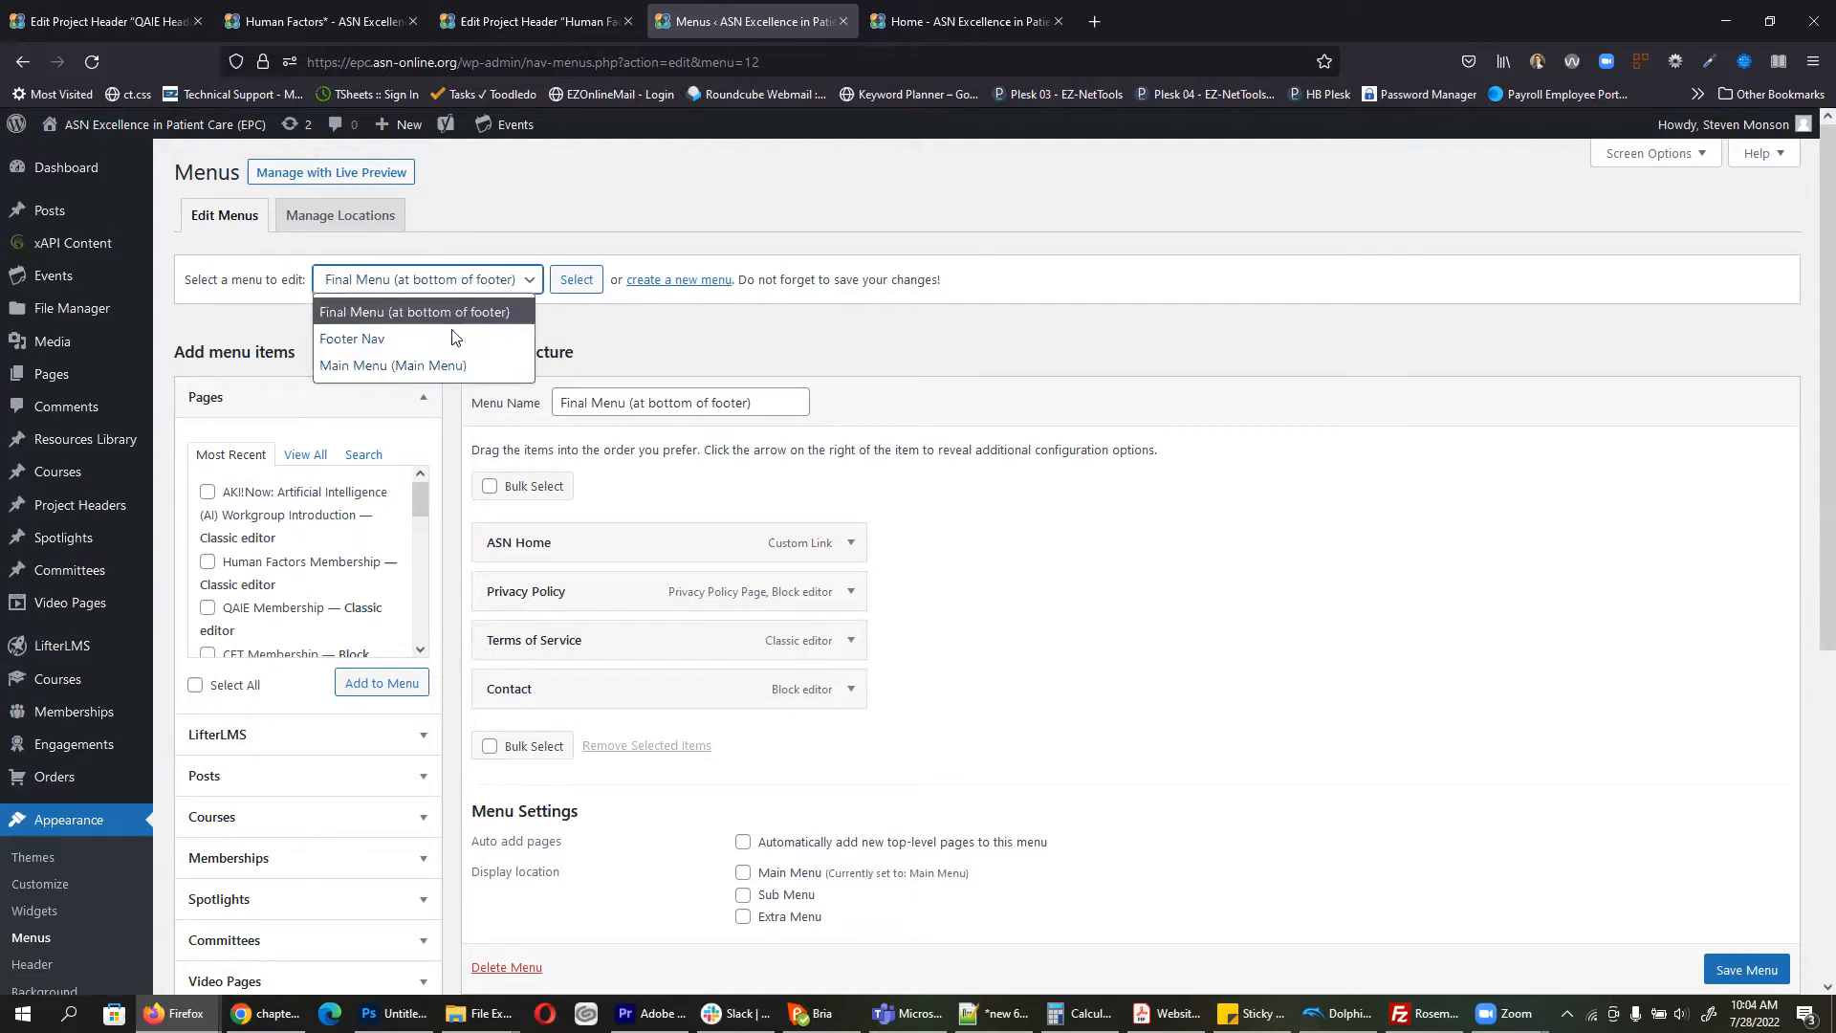
left_click(408, 363)
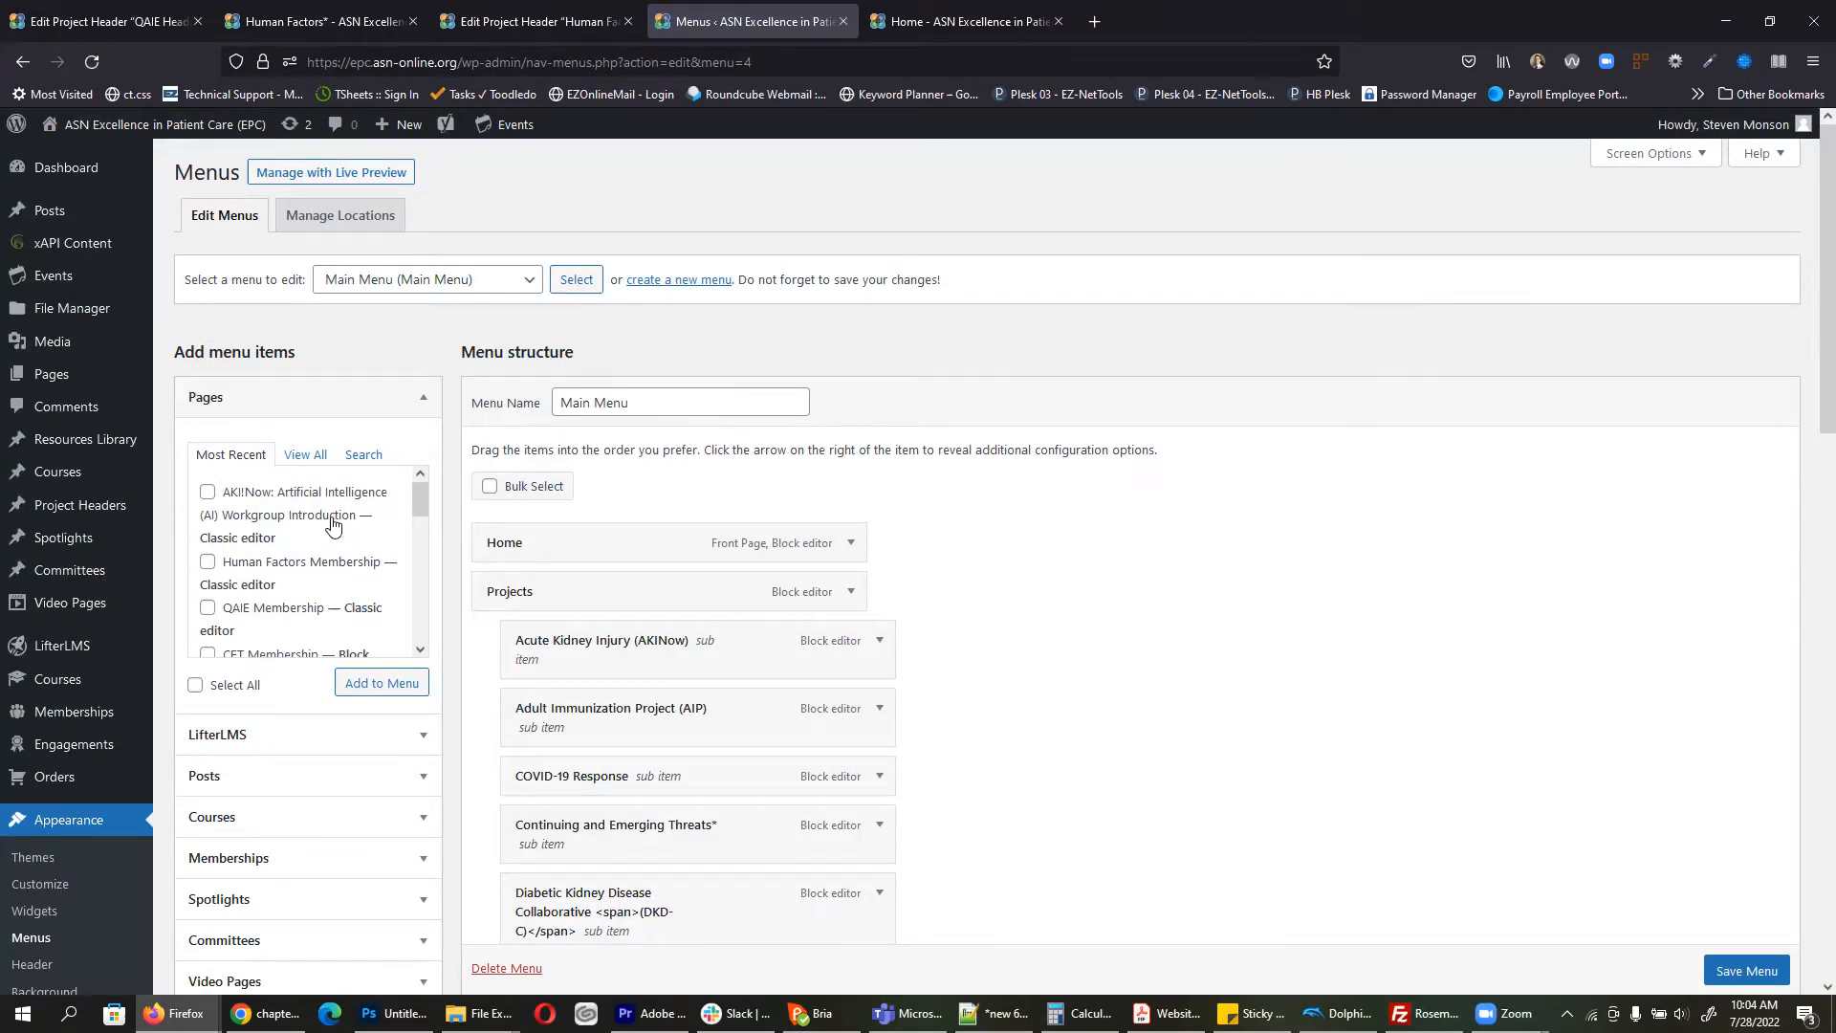
Step: Show all pages in the Pages box, then switch to its Search view
scroll(265, 526, "down", 5)
scroll(266, 528, "up", 5)
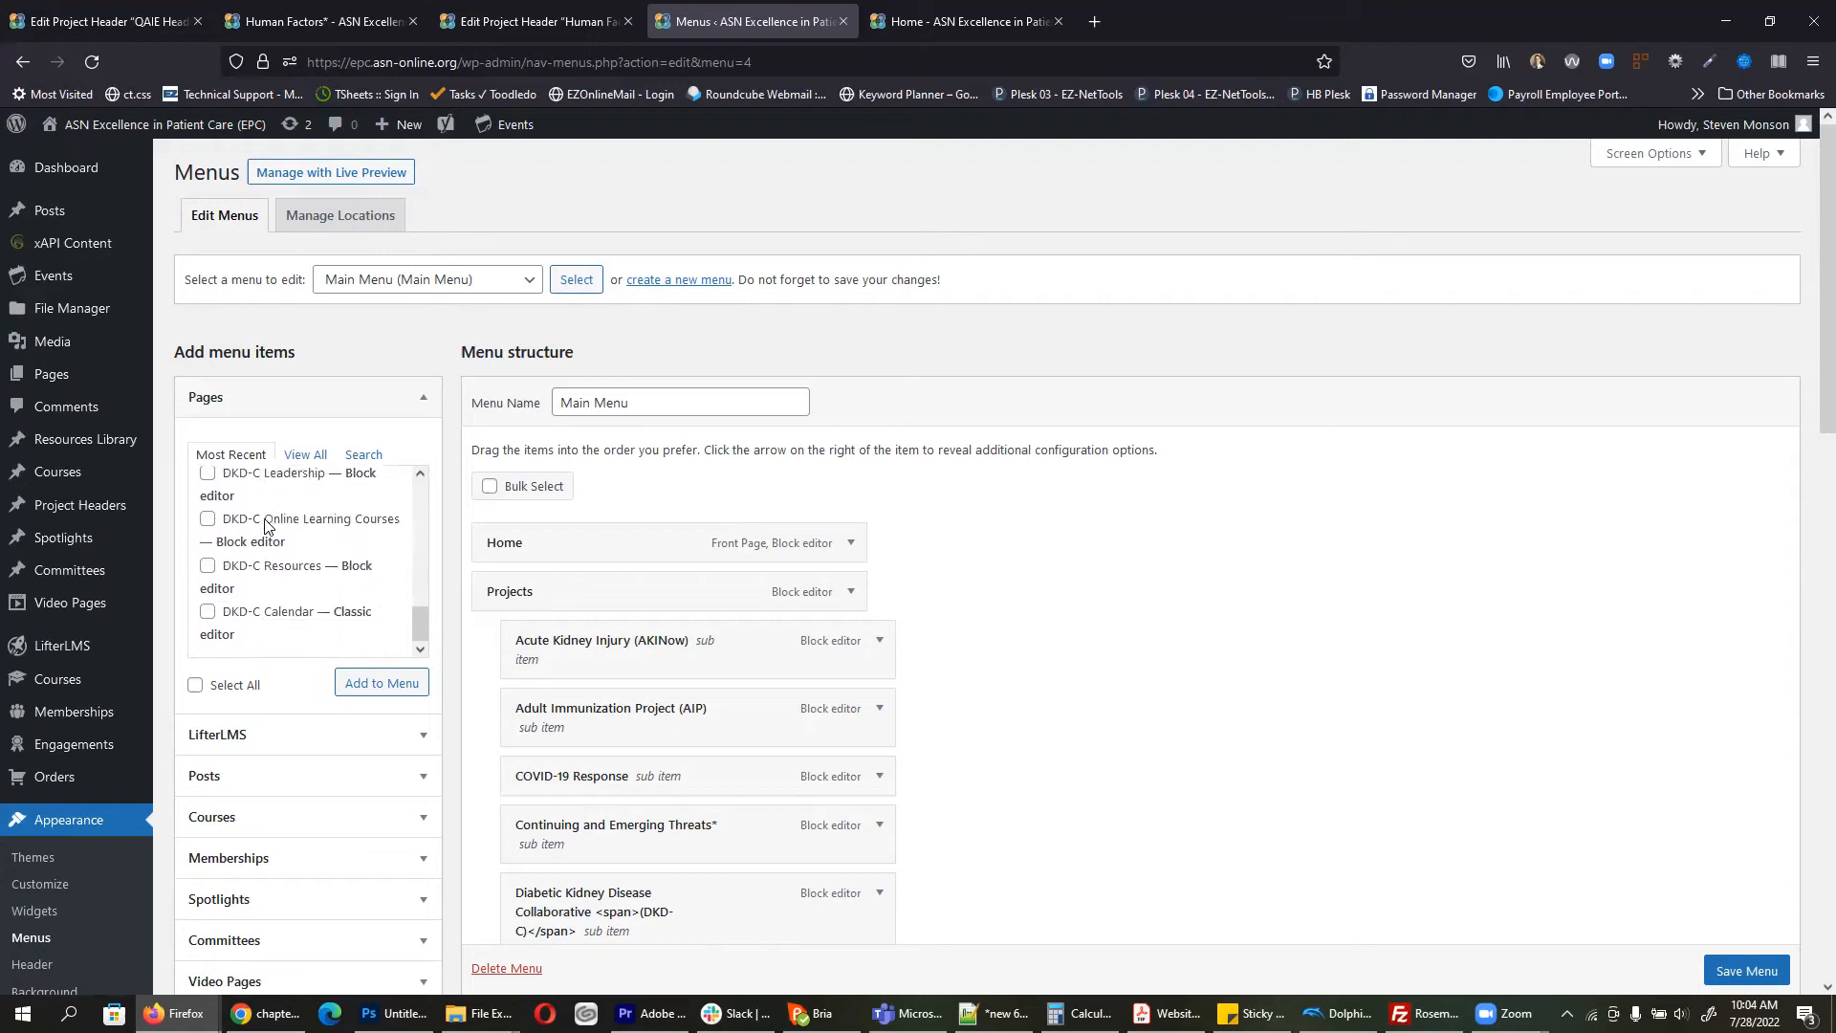
left_click(305, 455)
scroll(303, 523, "down", 5)
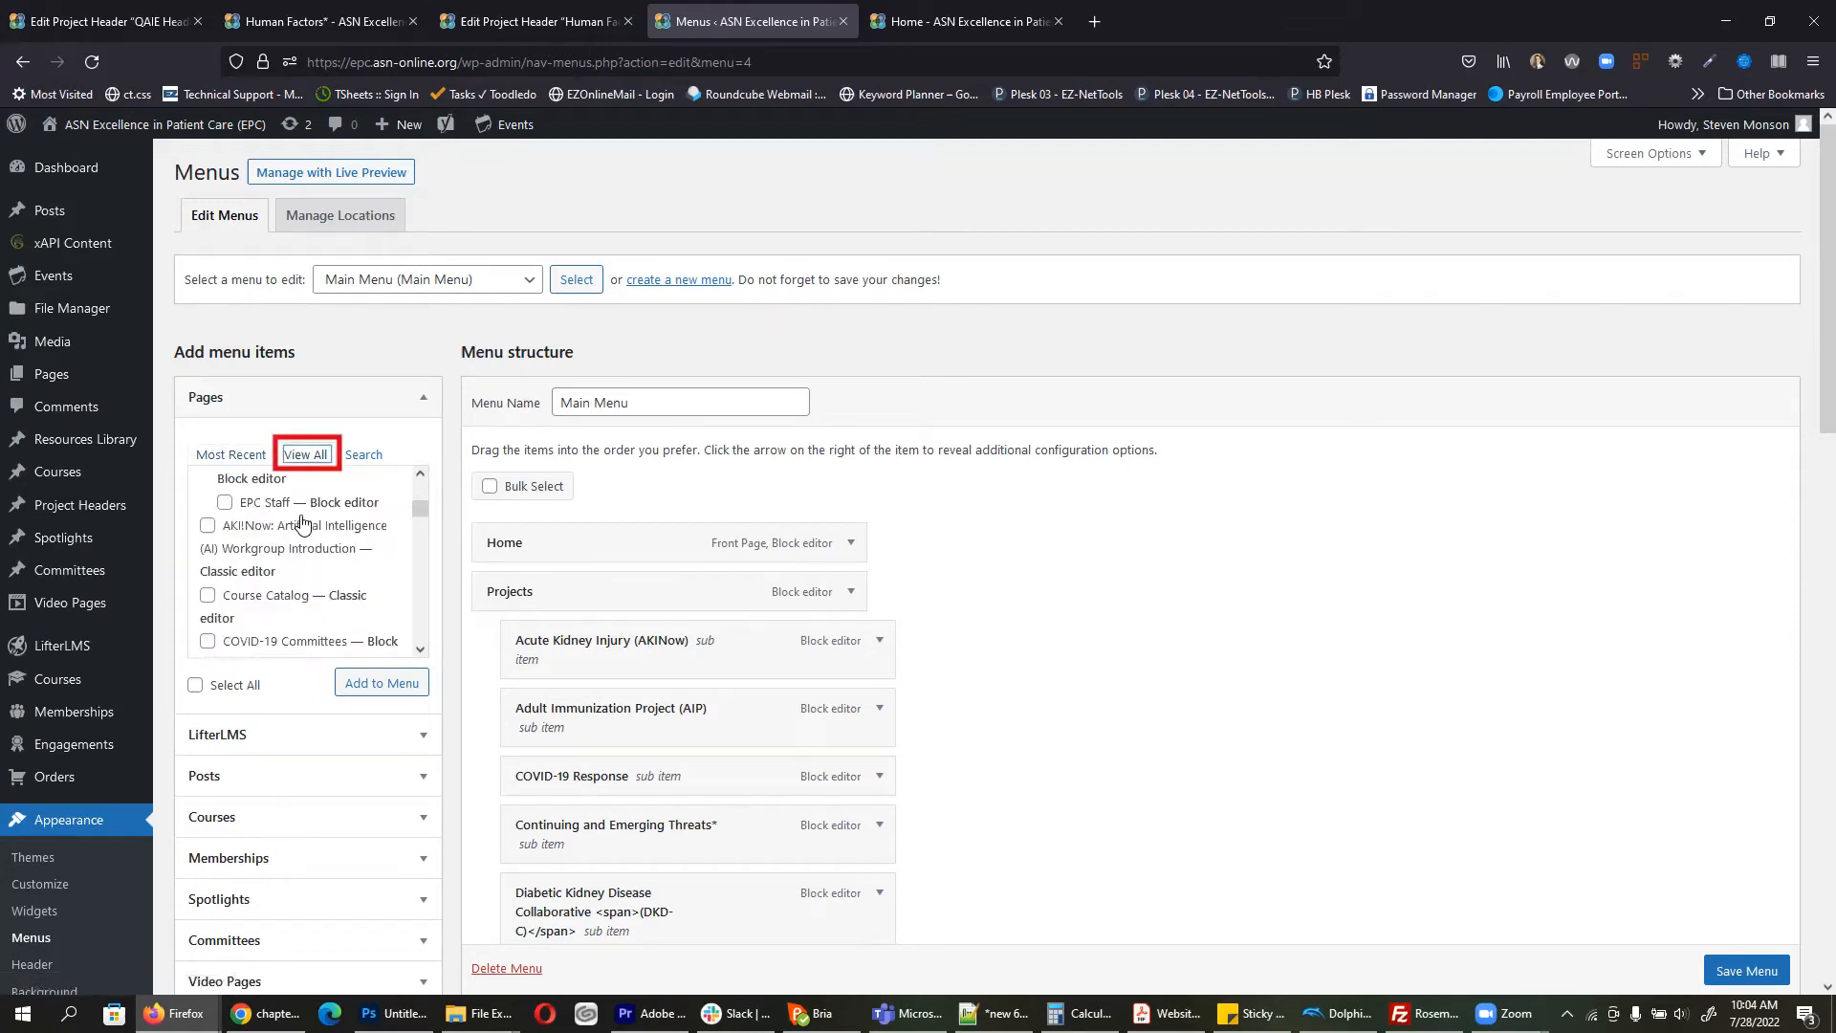
scroll(303, 523, "down", 3)
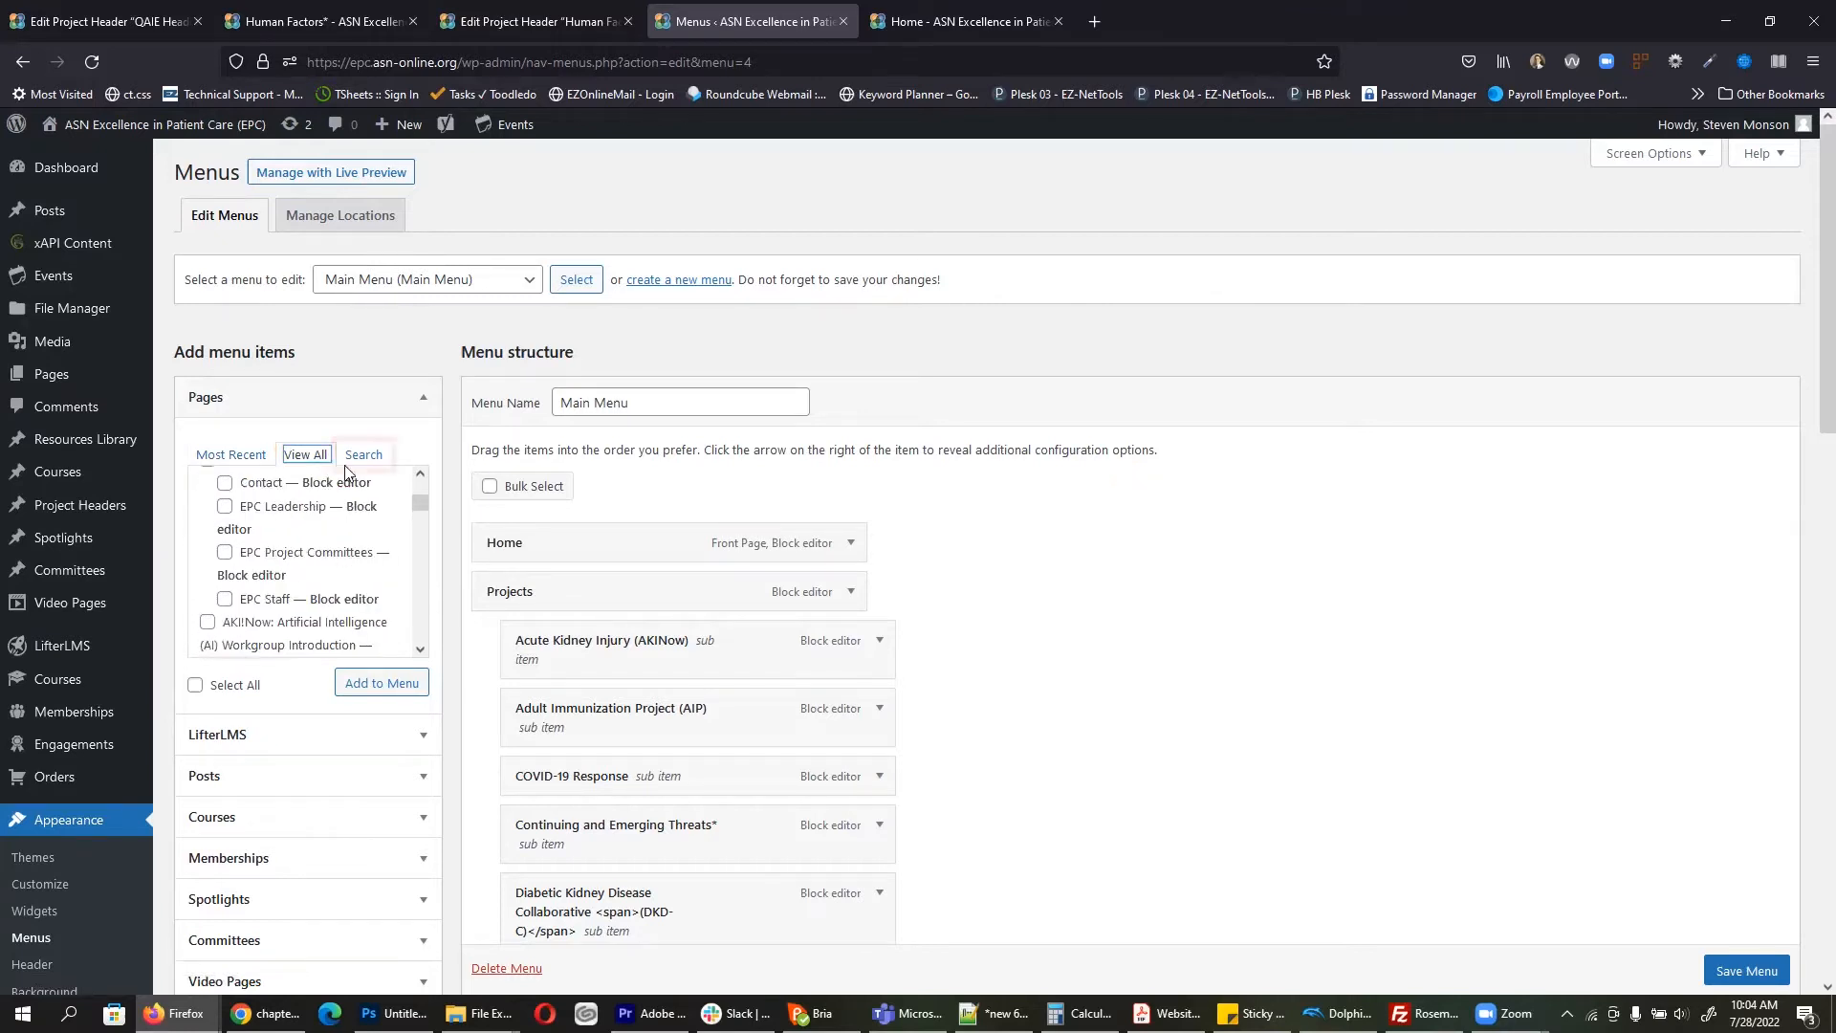
left_click(363, 457)
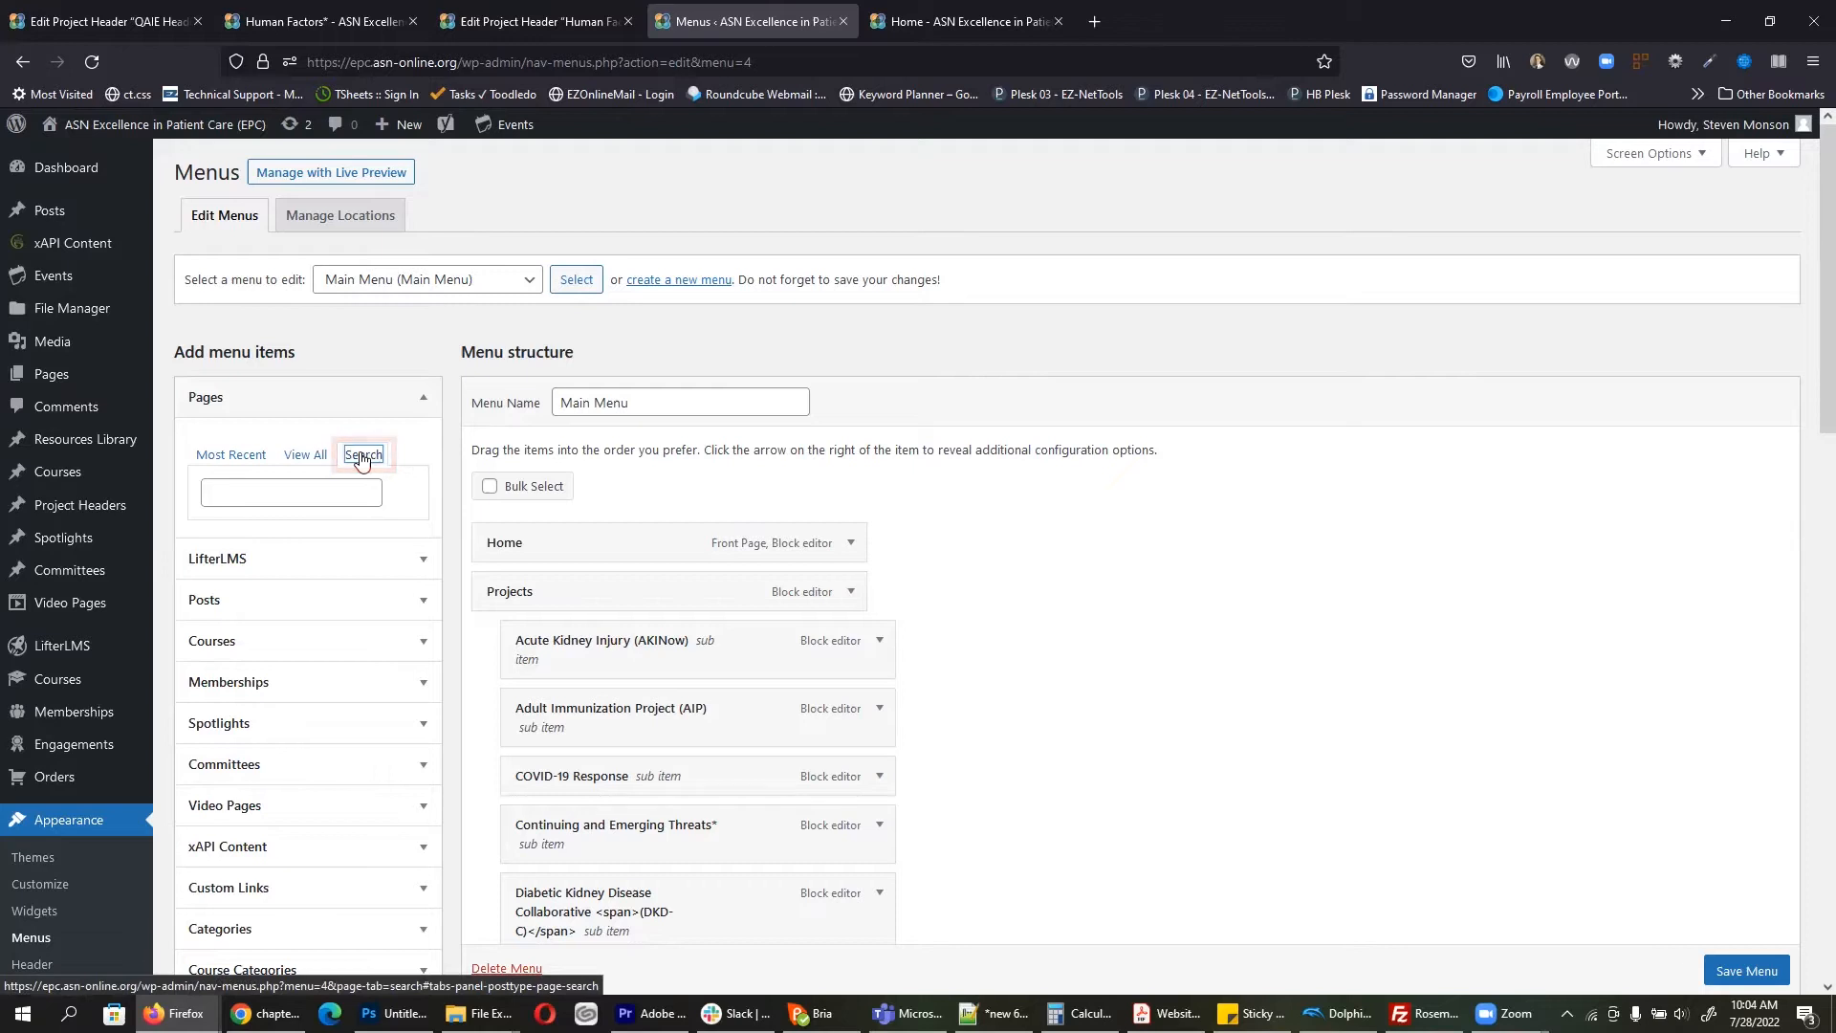
Step: Check the live Human Factors* and Human Factors Membership pages
left_click(889, 7)
mouse_move(517, 290)
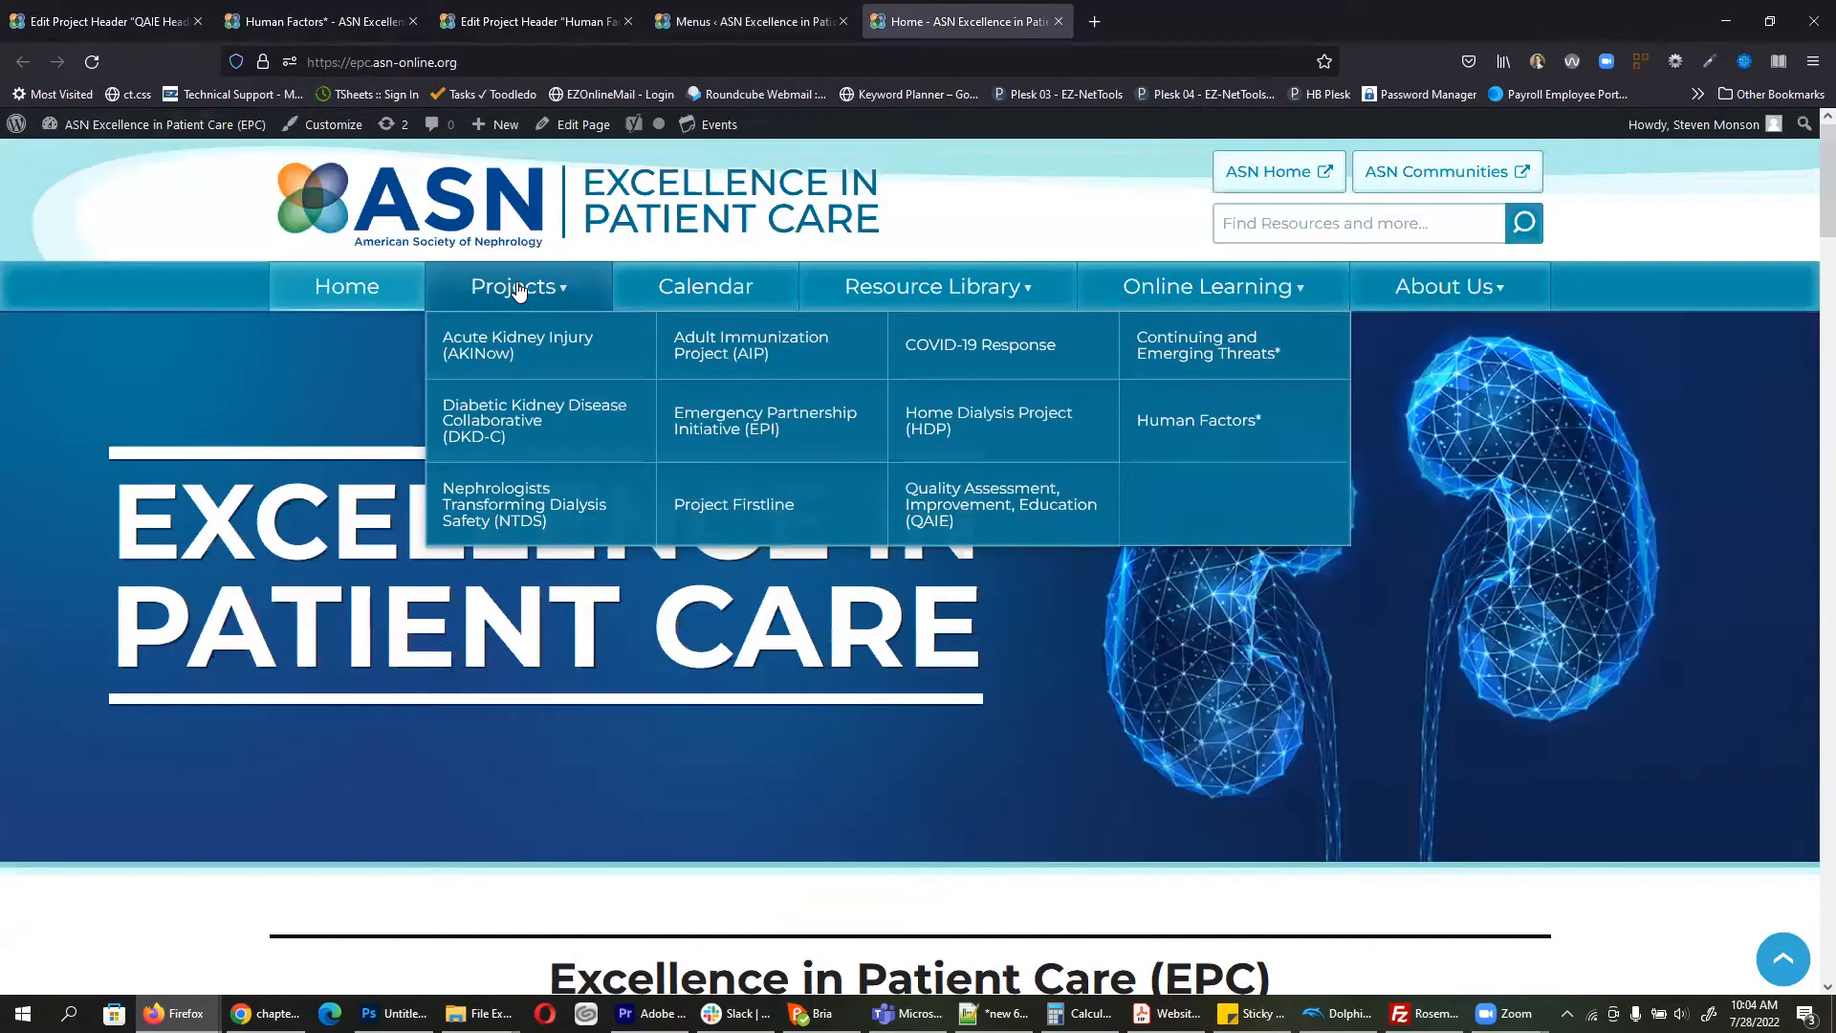
left_click(1226, 424)
left_click(1271, 533)
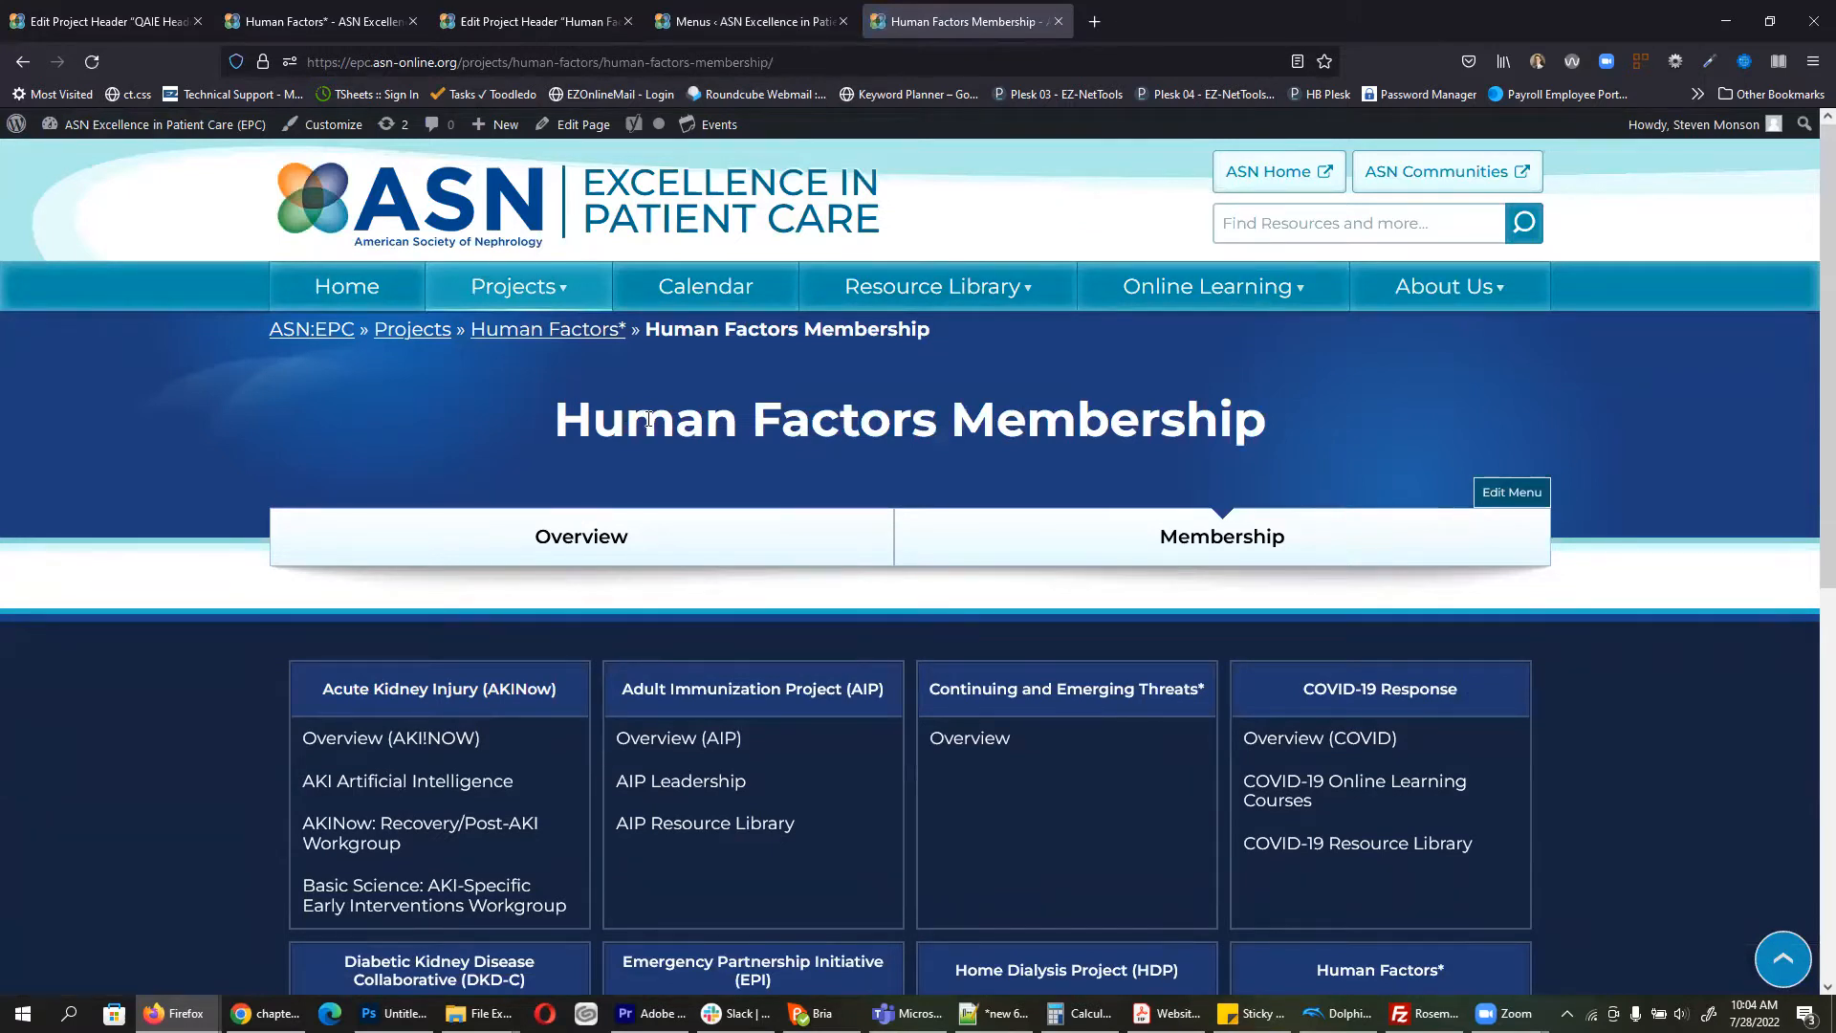
left_click(793, 7)
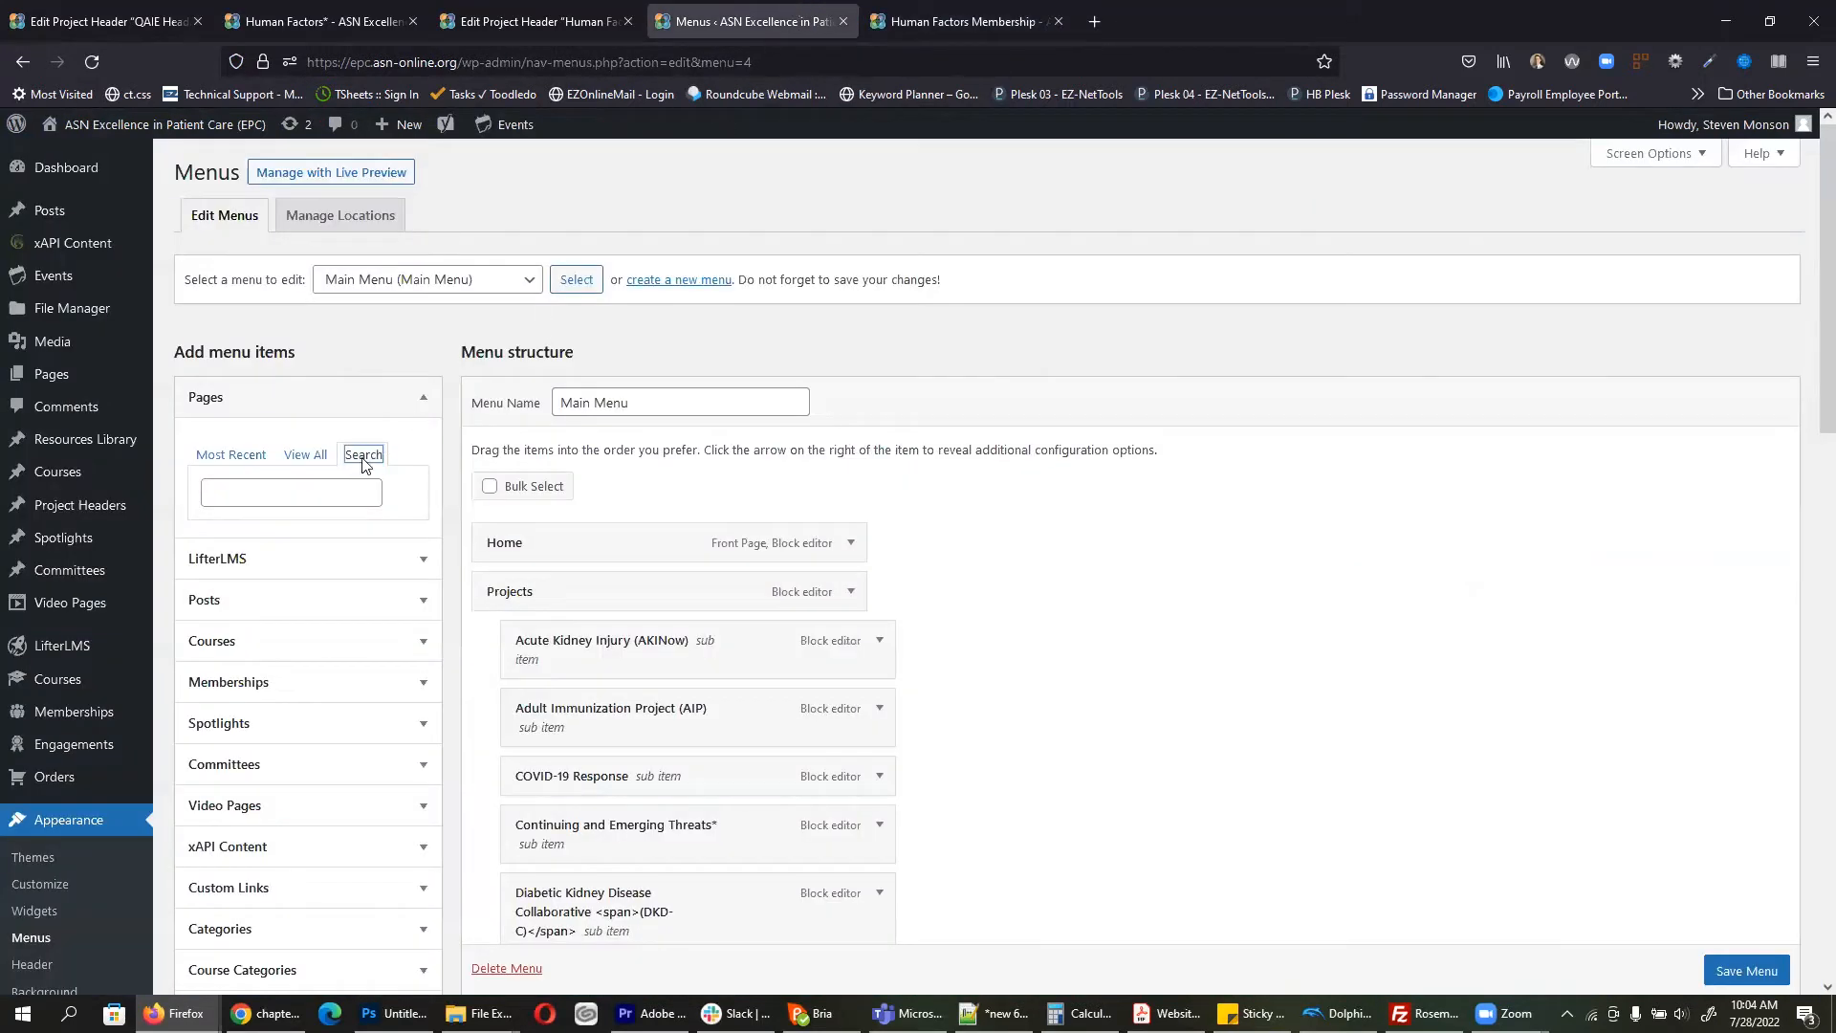
Step: Search pages for 'human factors mem', tick Human Factors Membership, and load Footer Nav
left_click(316, 492)
type("hu")
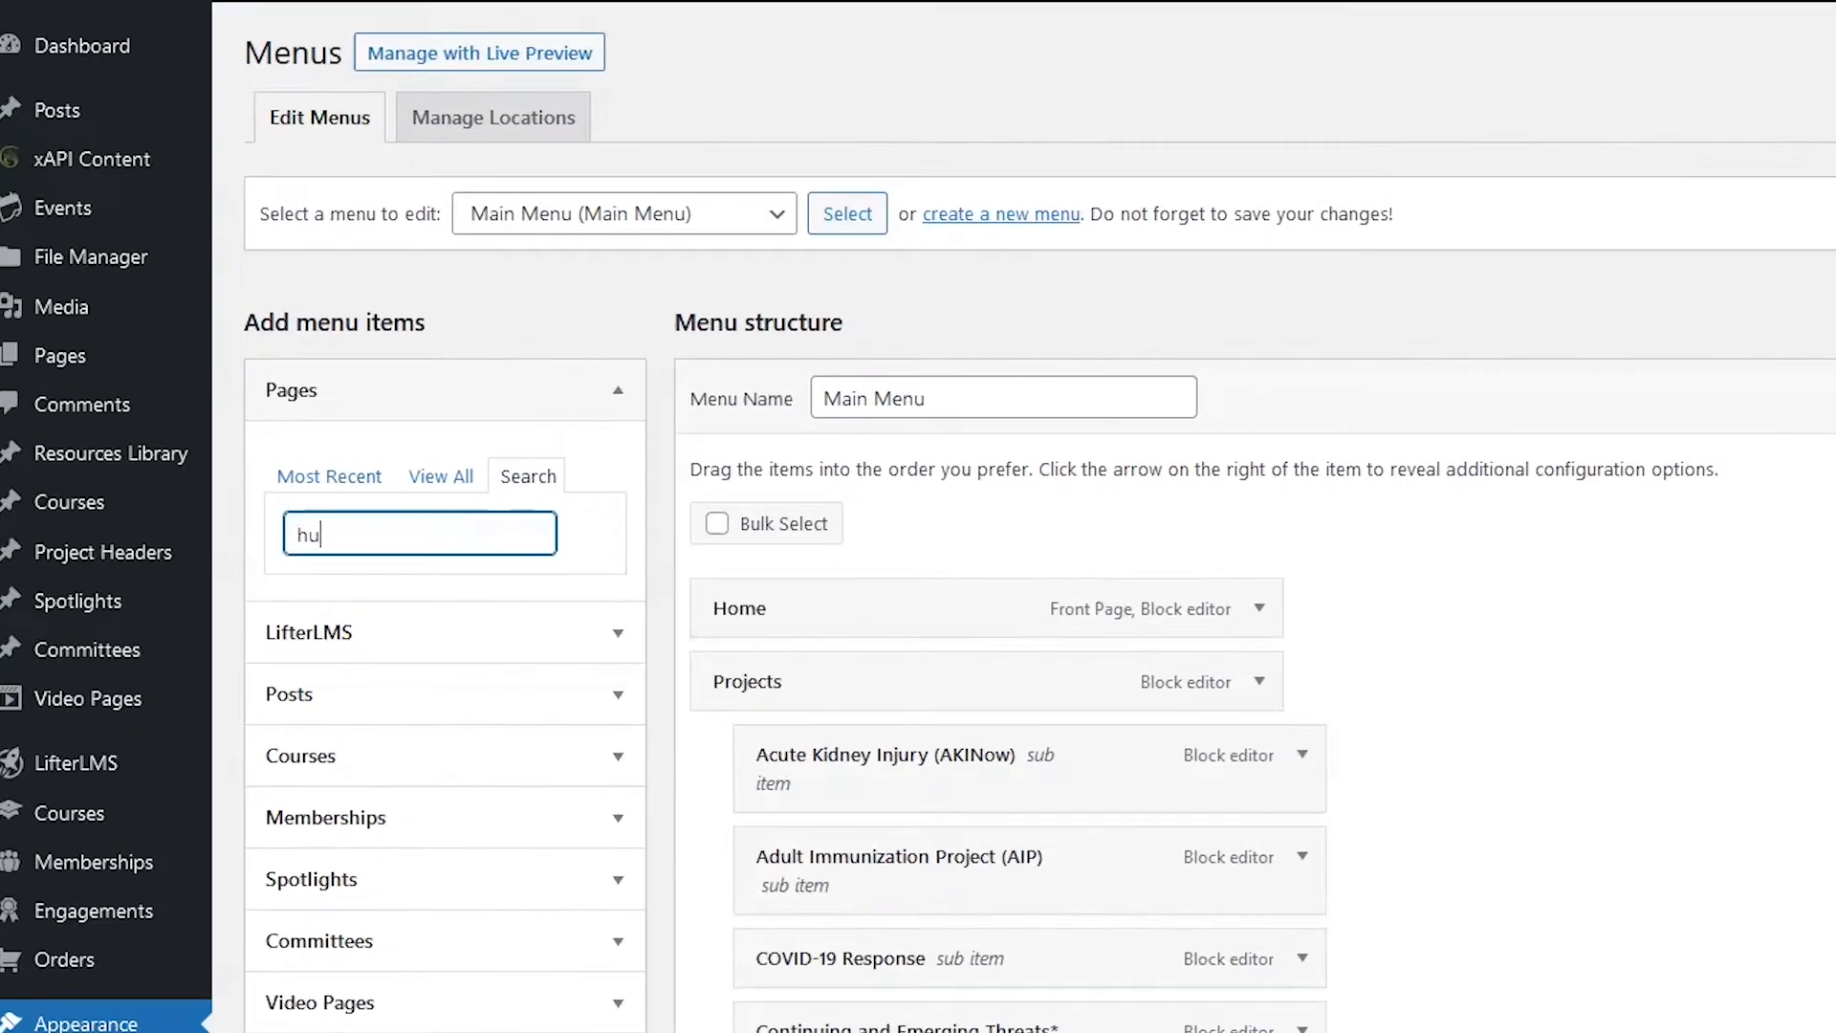
type("man factors")
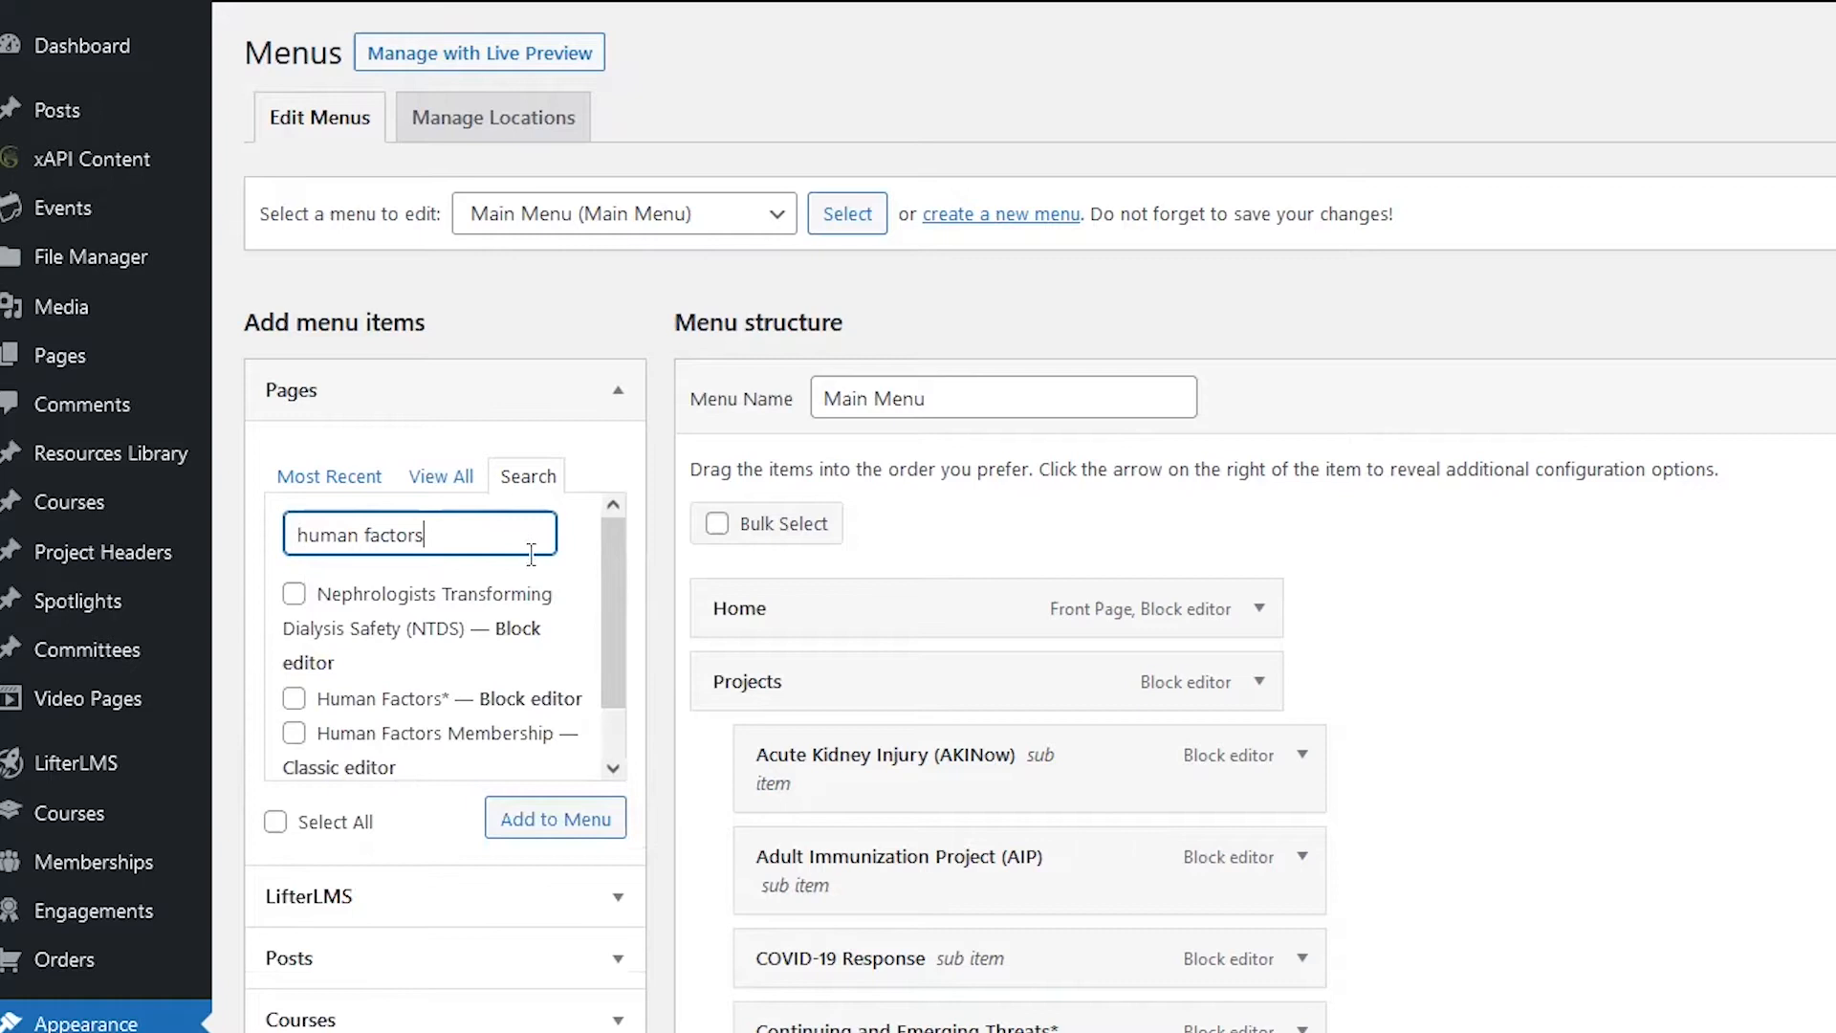
type(" mem")
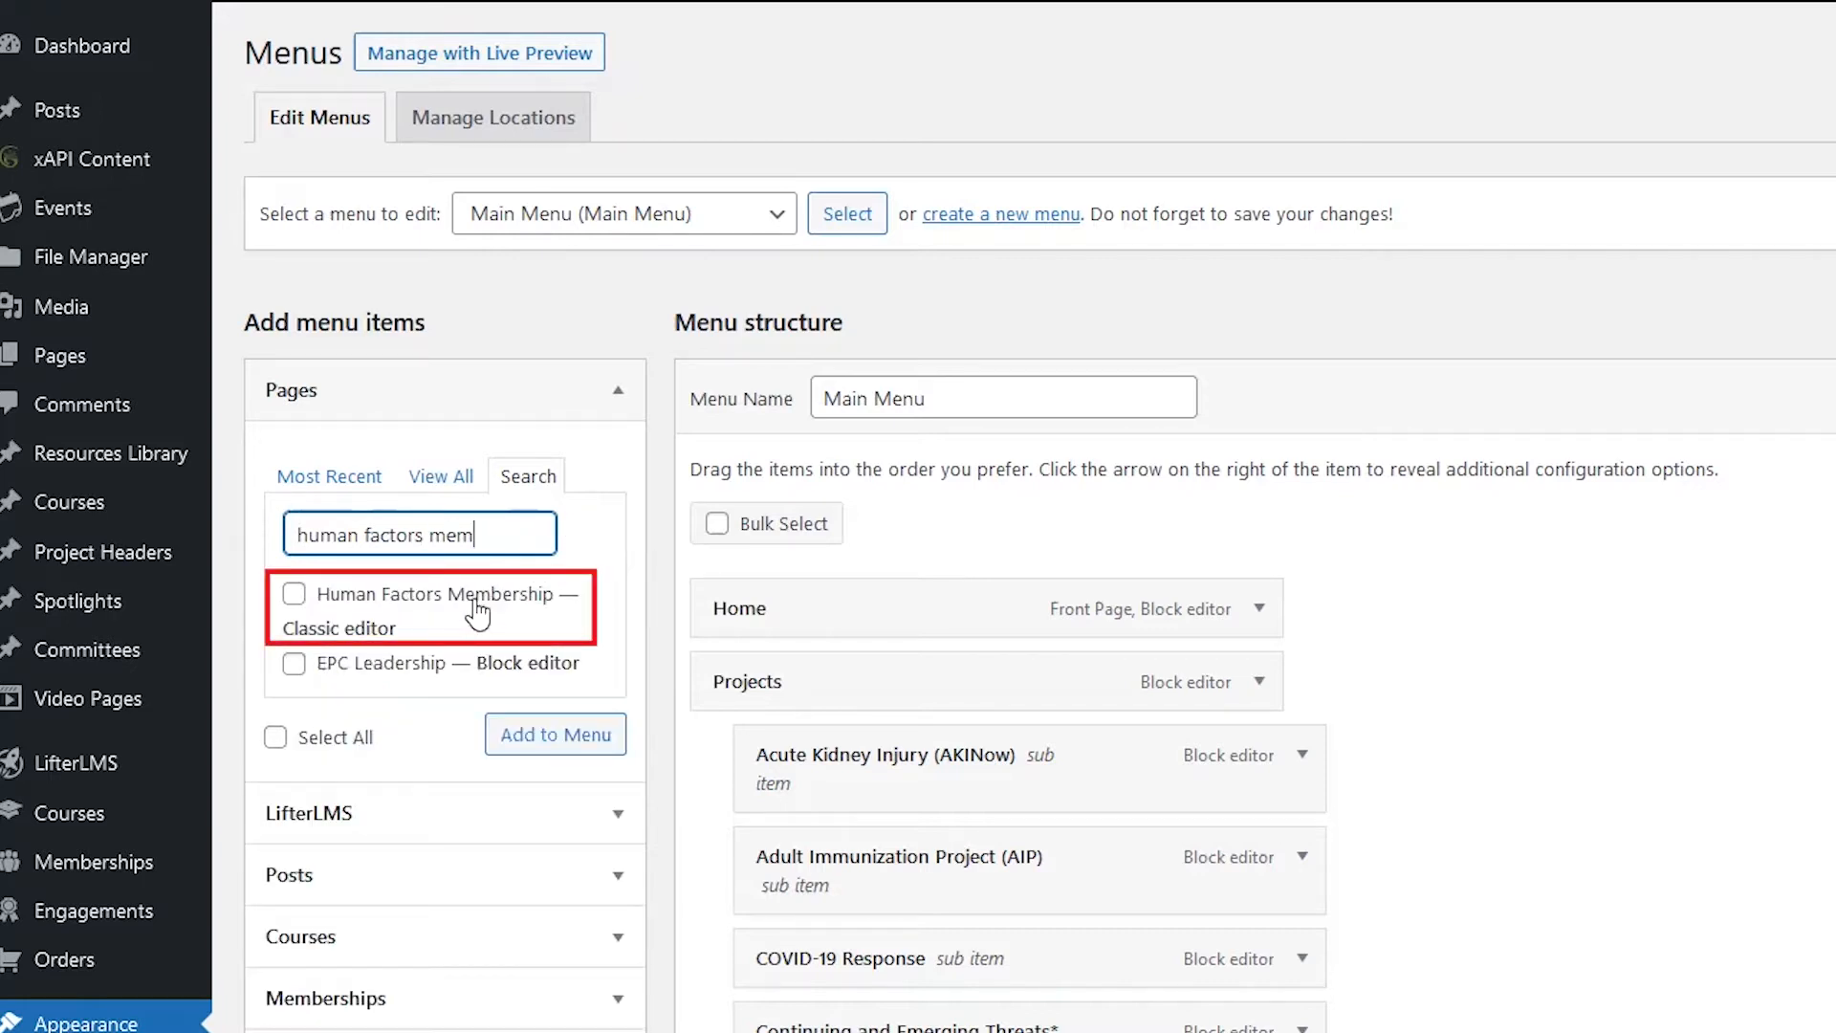
left_click(369, 599)
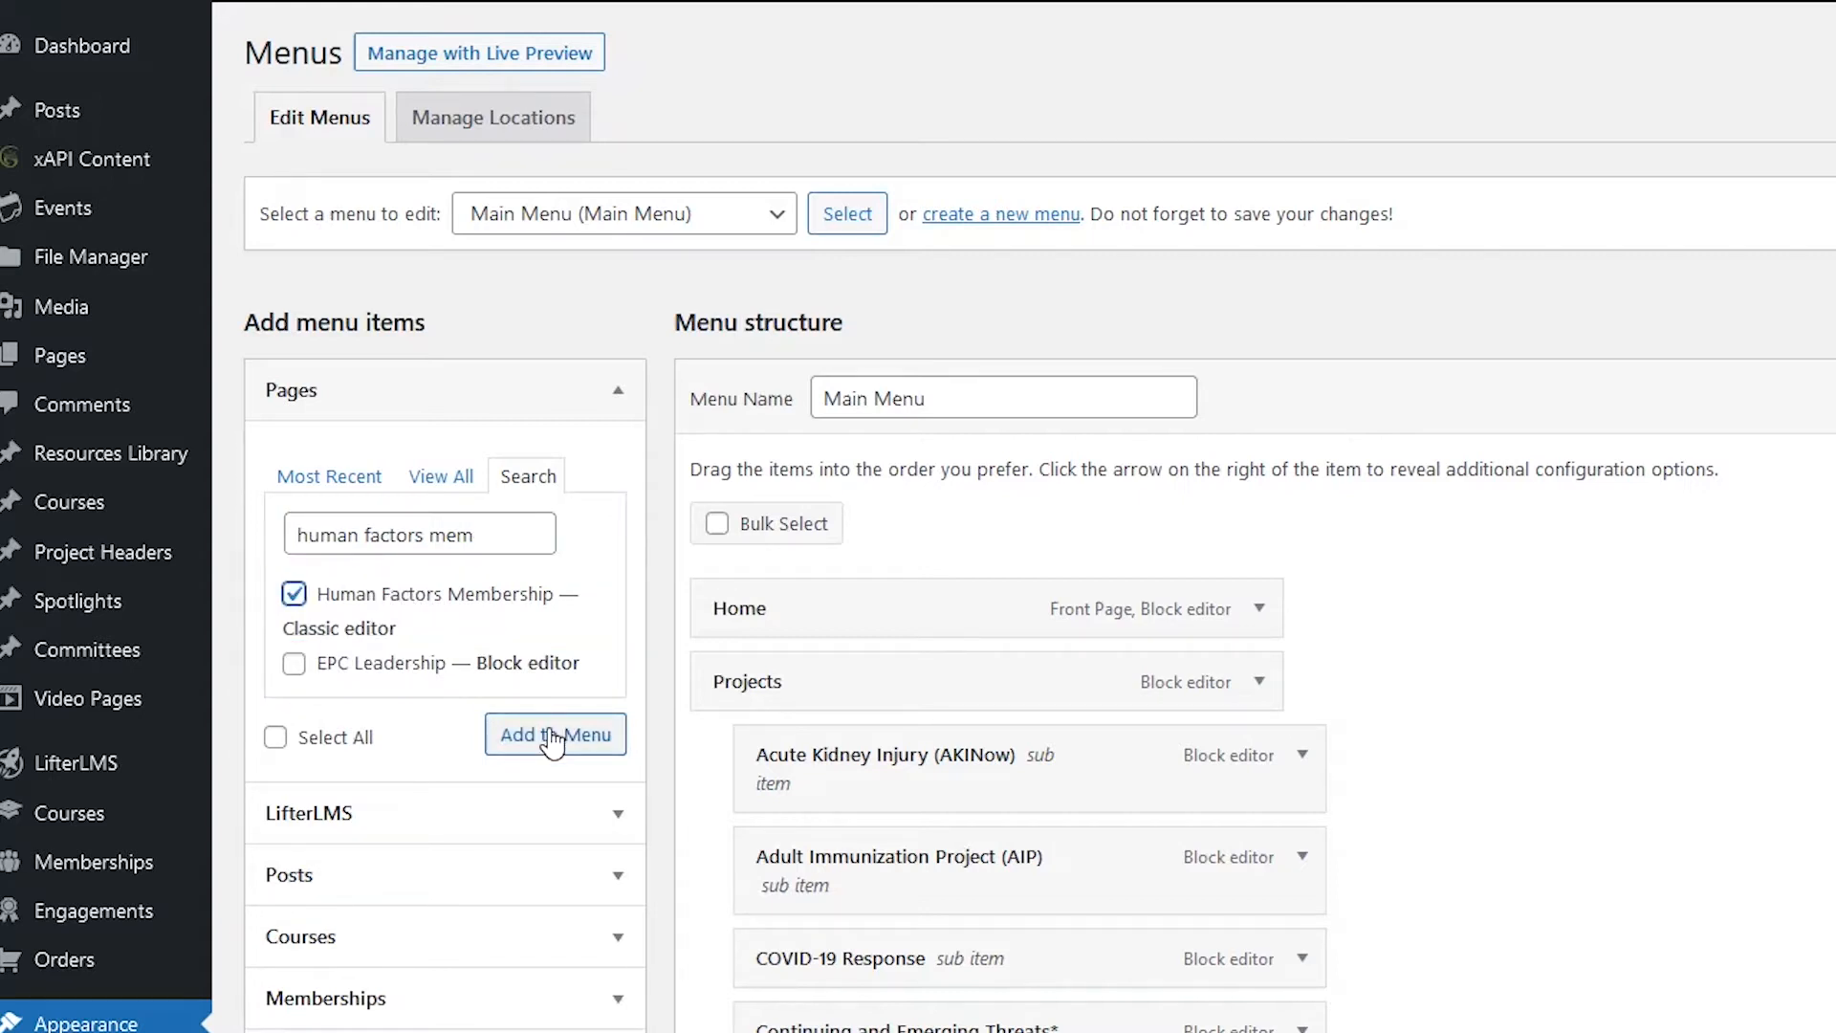
left_click(641, 212)
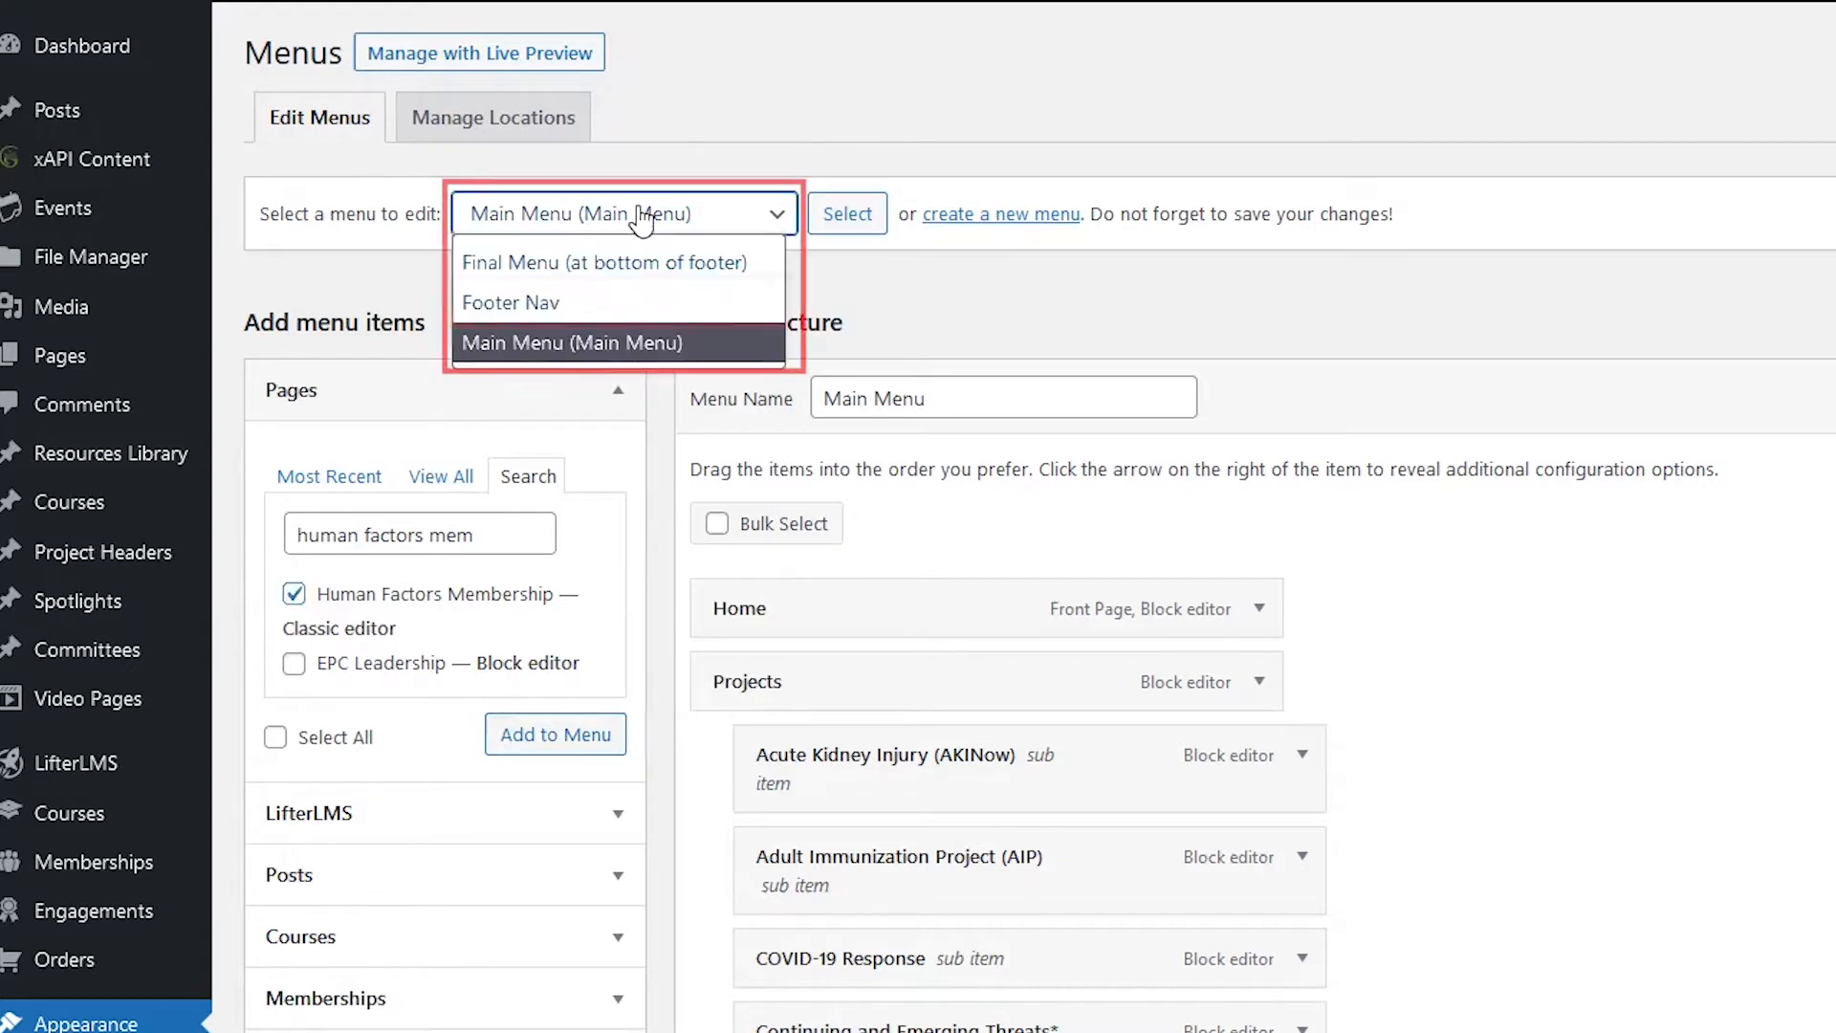
left_click(537, 304)
left_click(858, 214)
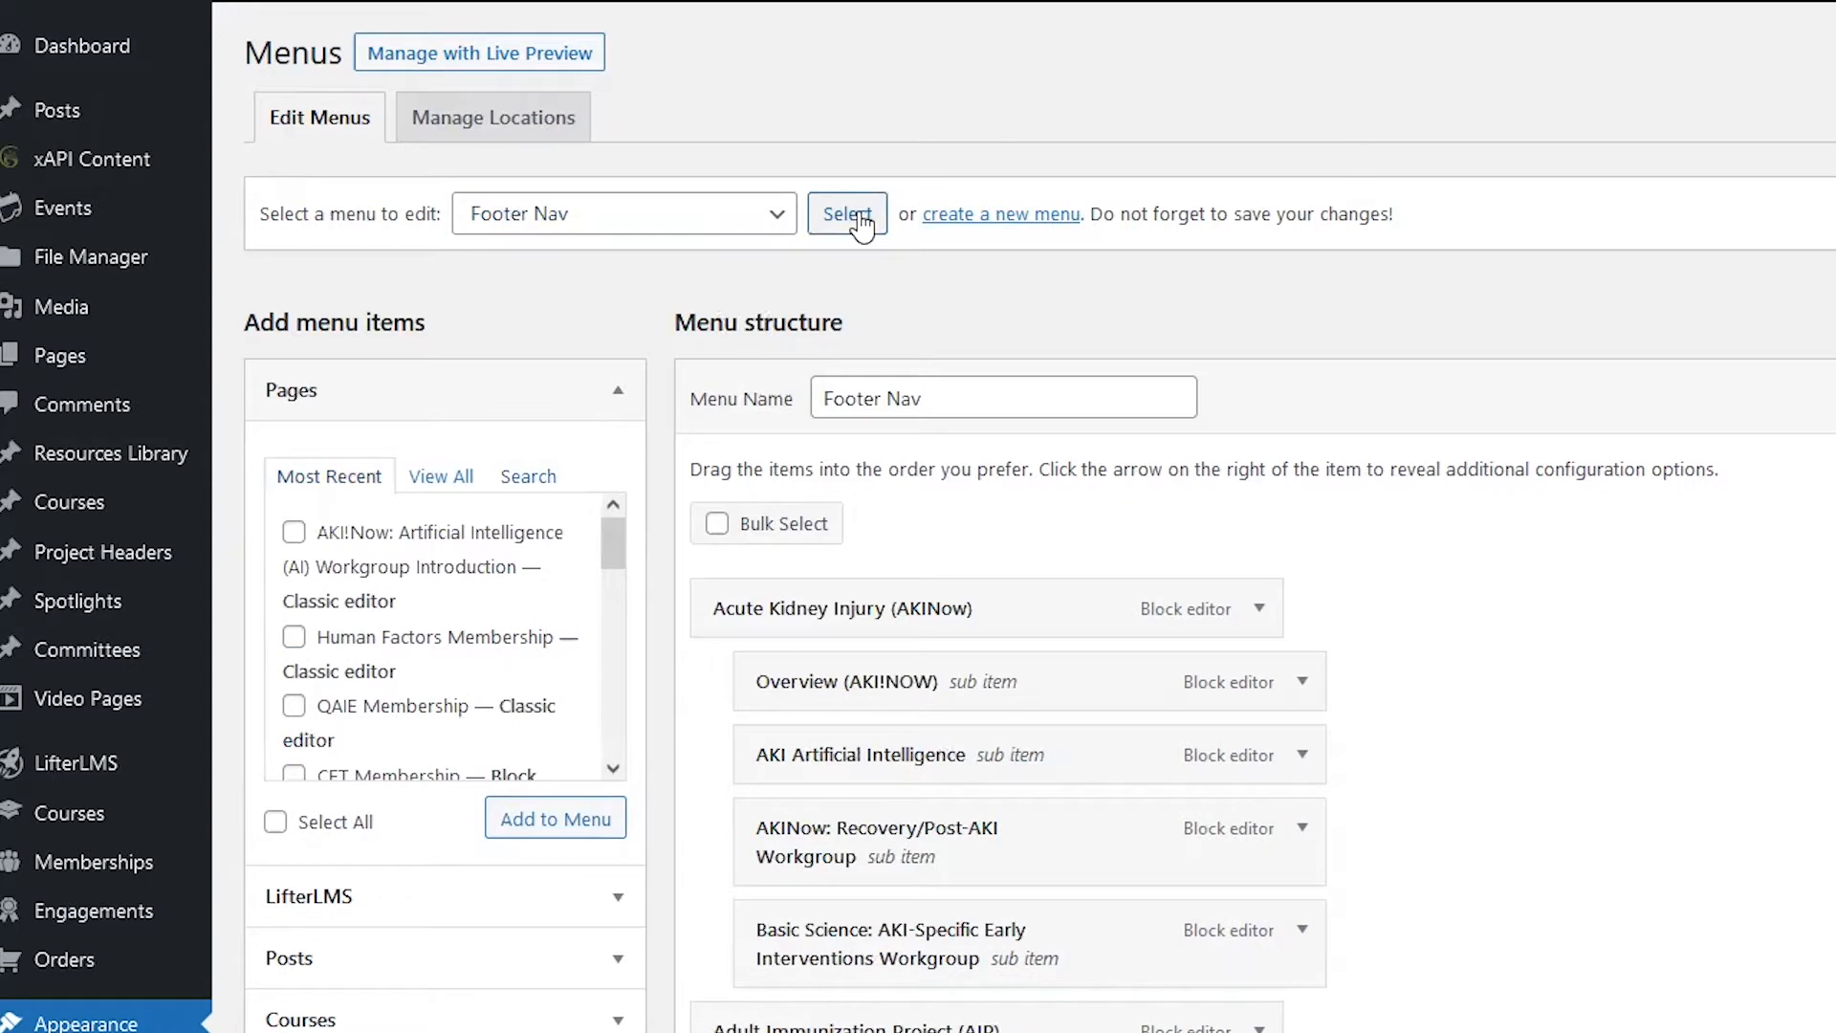
Step: Search pages for 'human fa' and add Human Factors Membership to Footer Nav
left_click(529, 476)
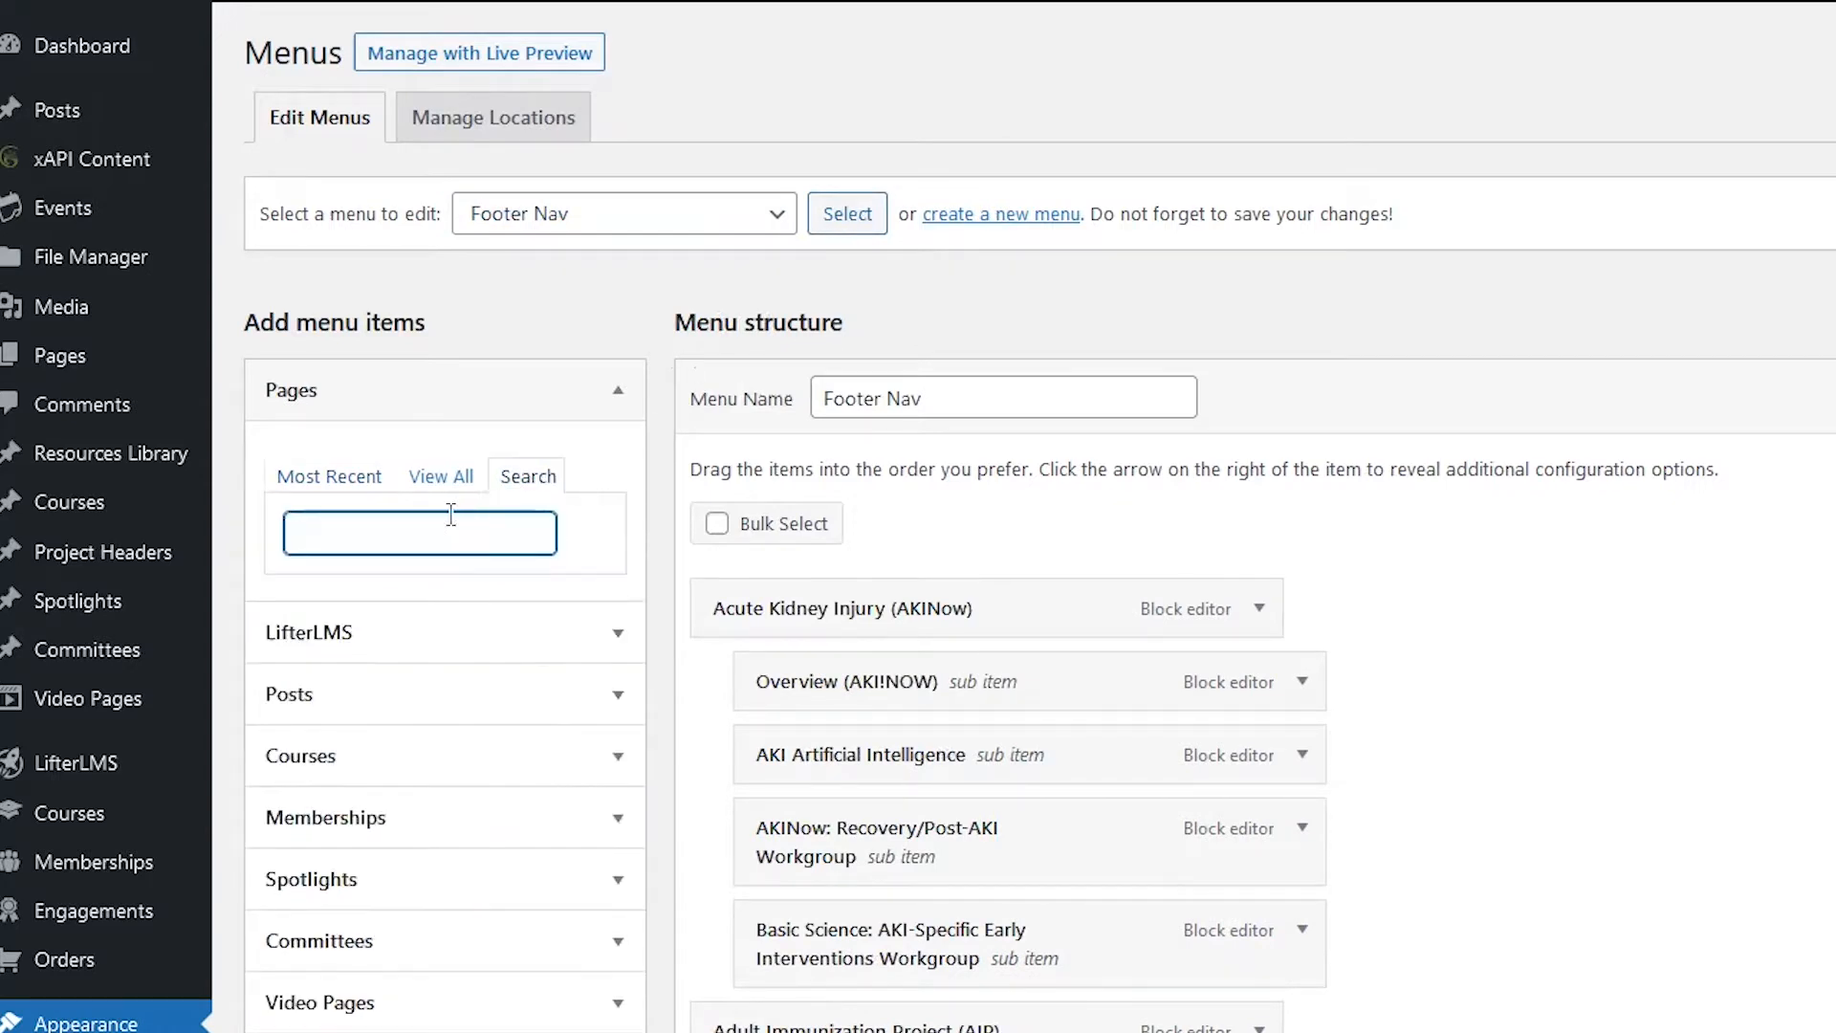
type("human factor")
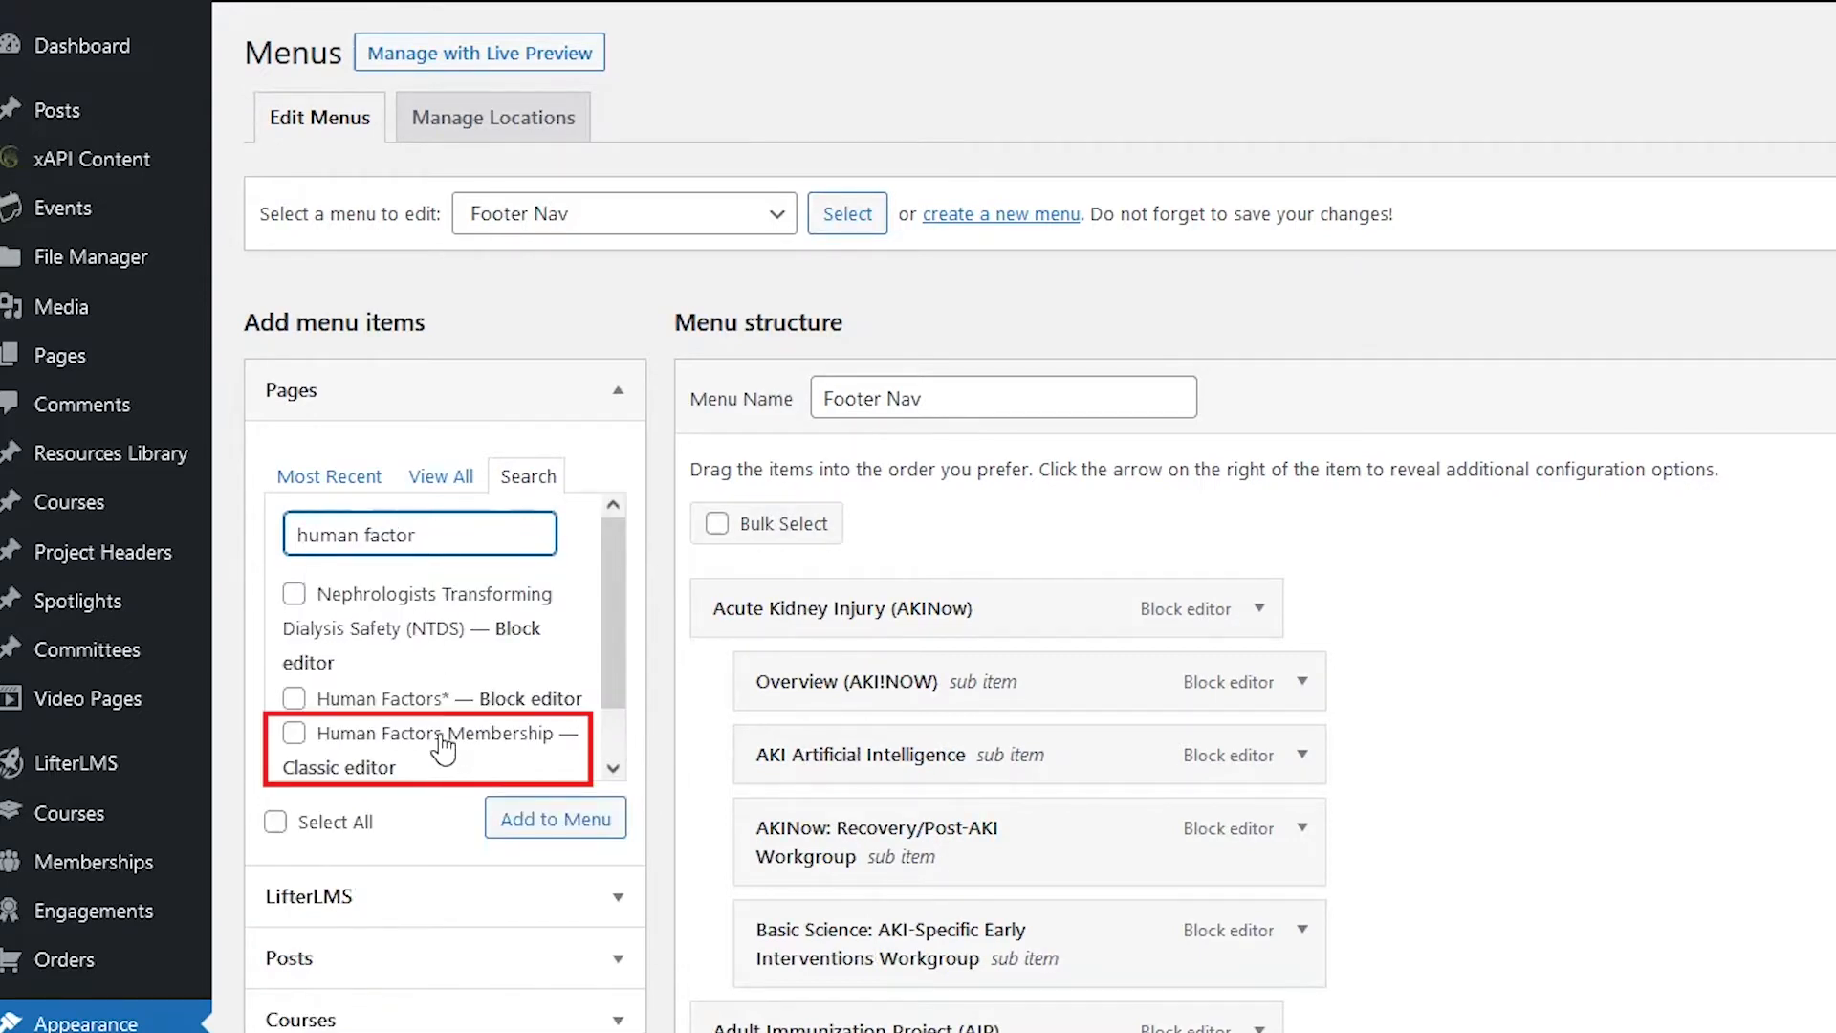
left_click(335, 750)
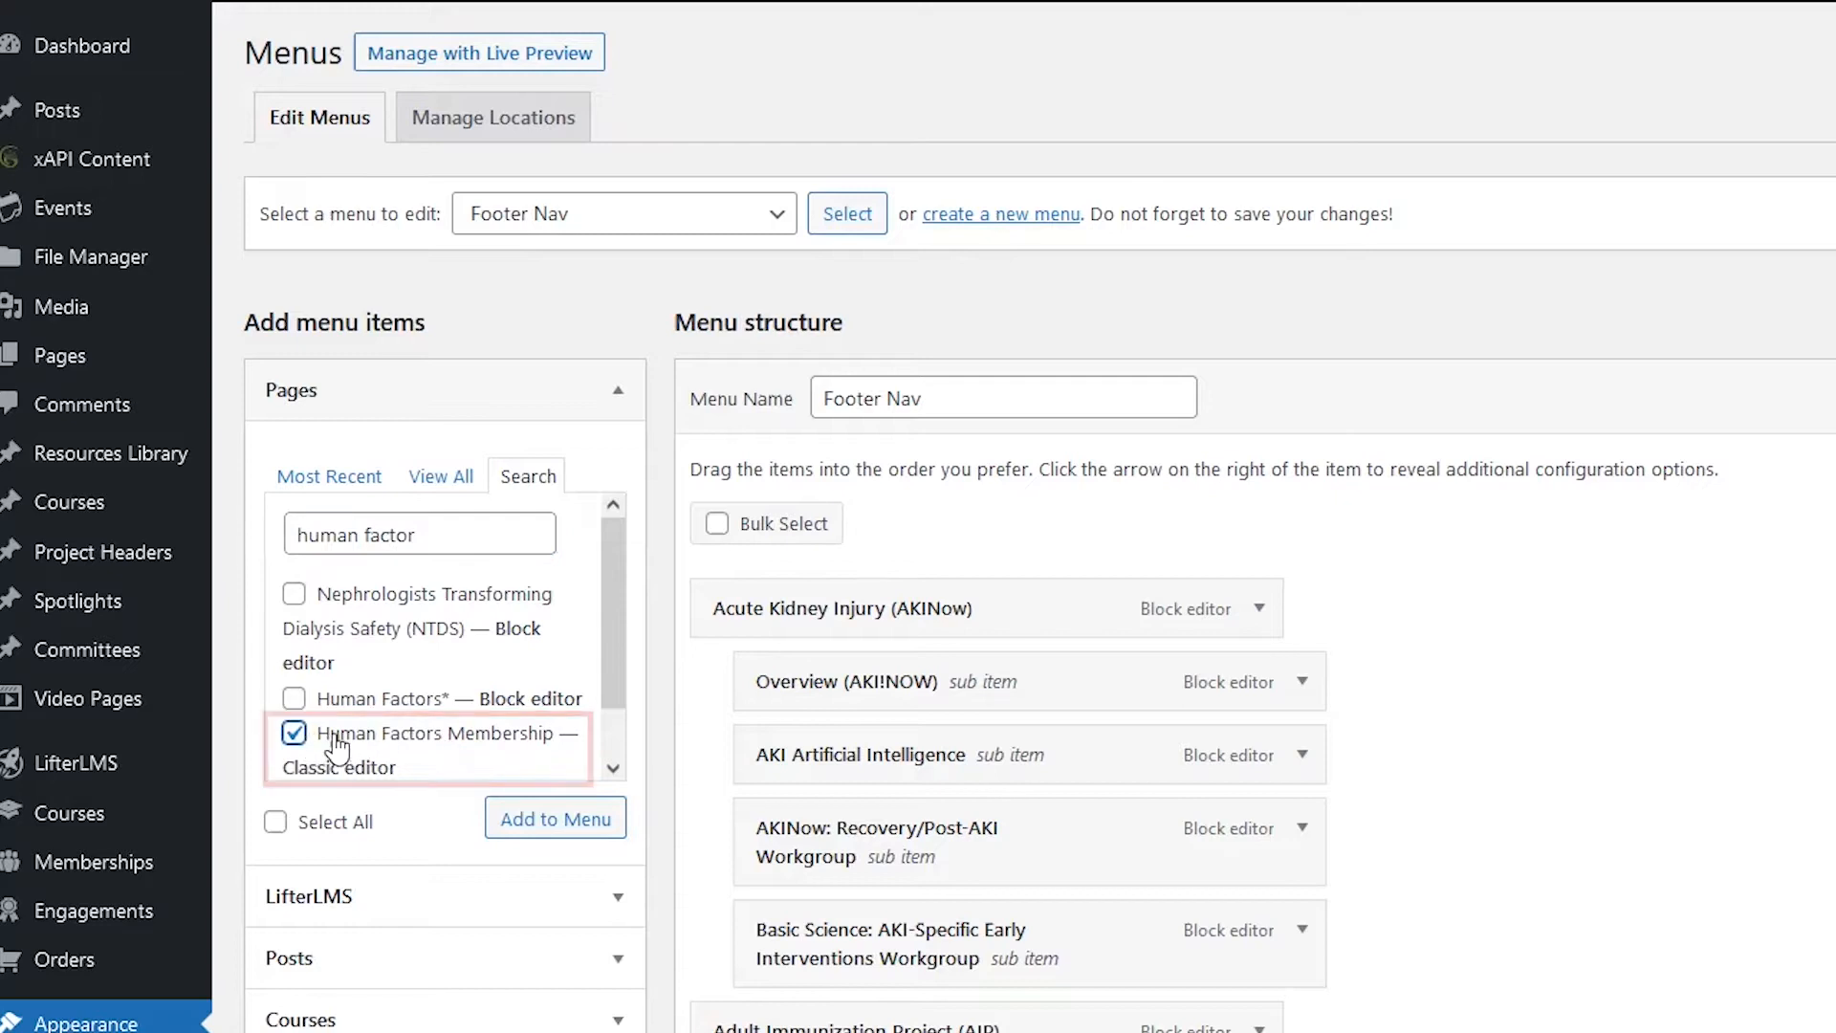
left_click(581, 833)
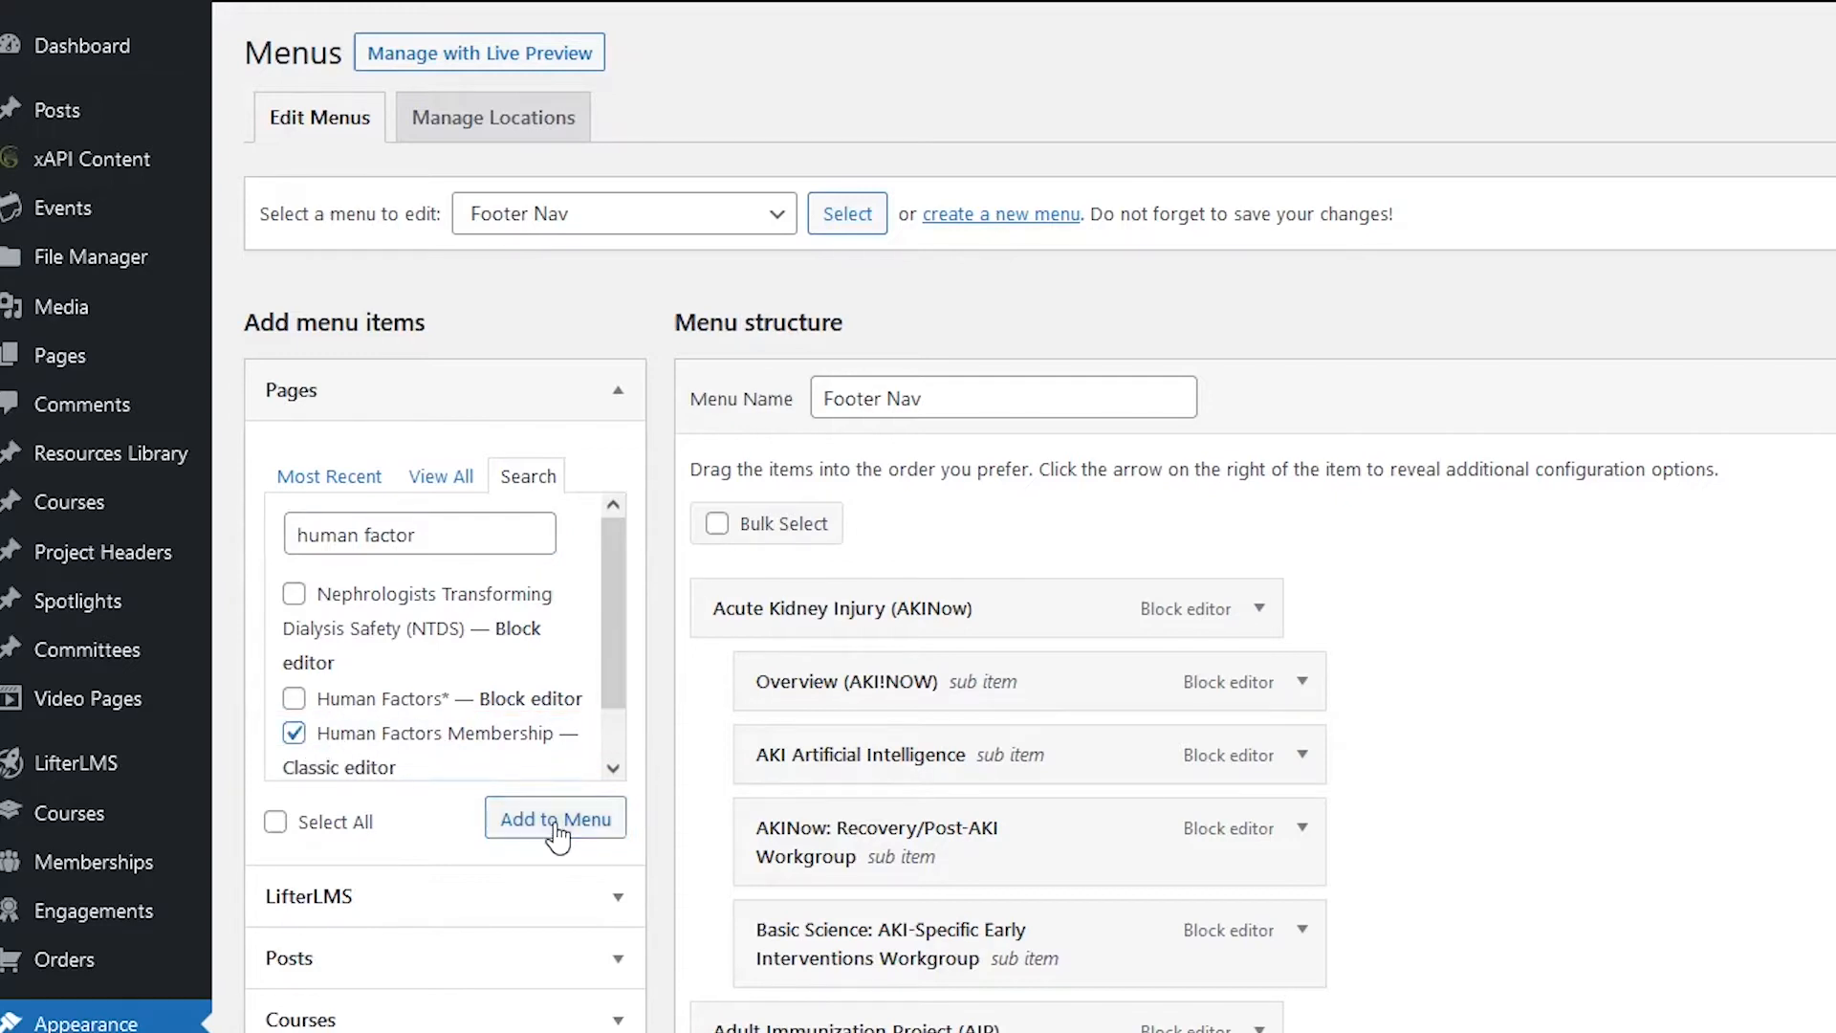
Step: Move Human Factors Membership below Human Factors* Overview and save the menu
scroll(1470, 762, "down", 1)
scroll(1471, 762, "down", 20)
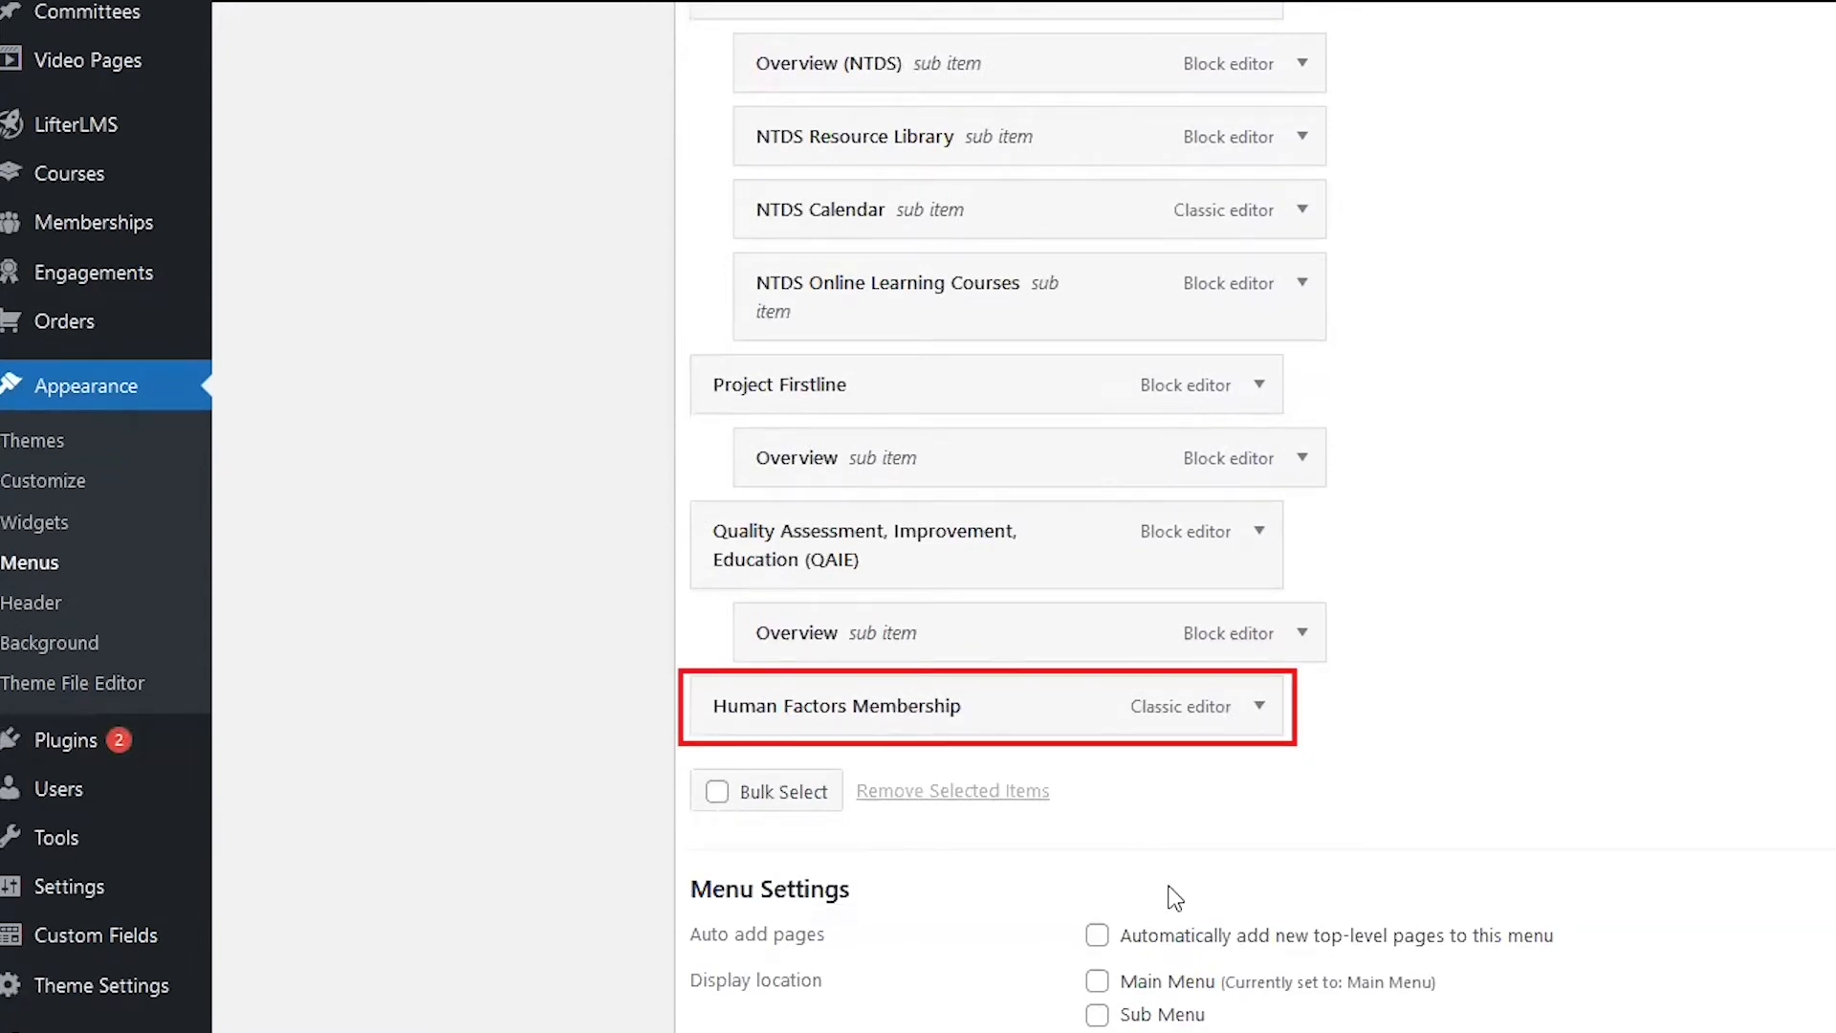
scroll(1148, 895, "up", 6)
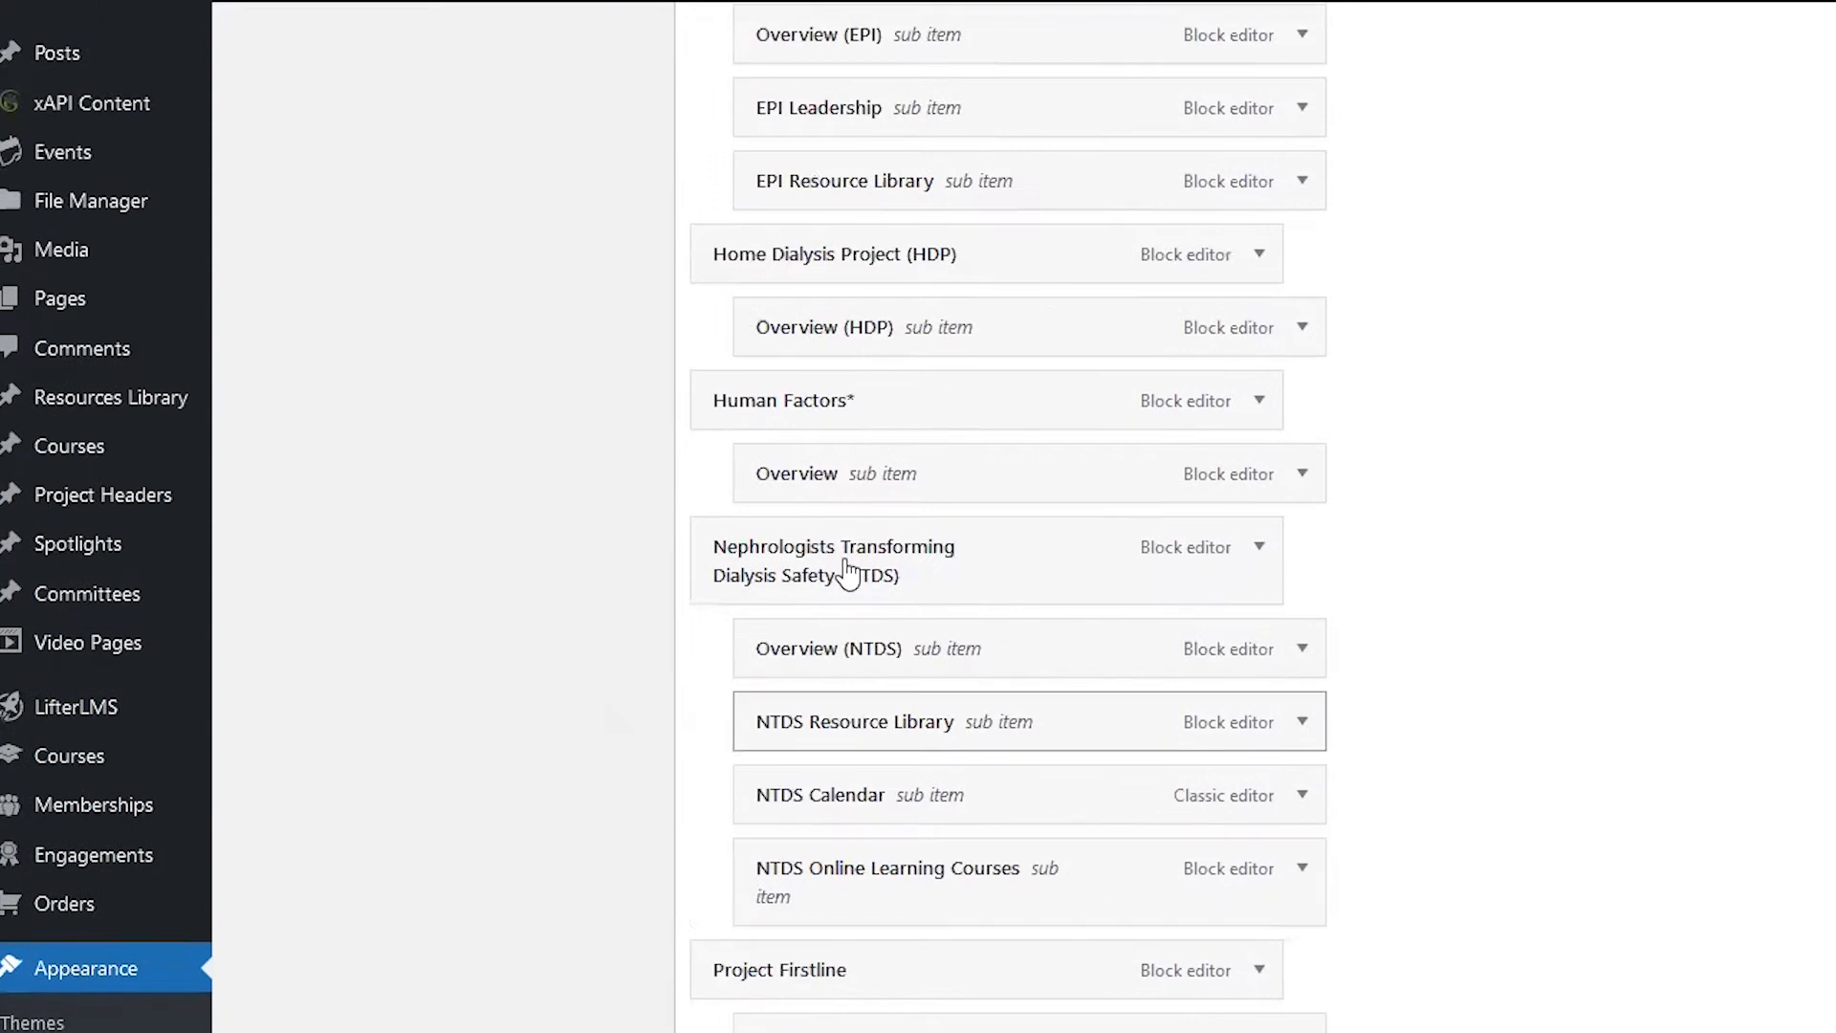
scroll(811, 413, "down", 6)
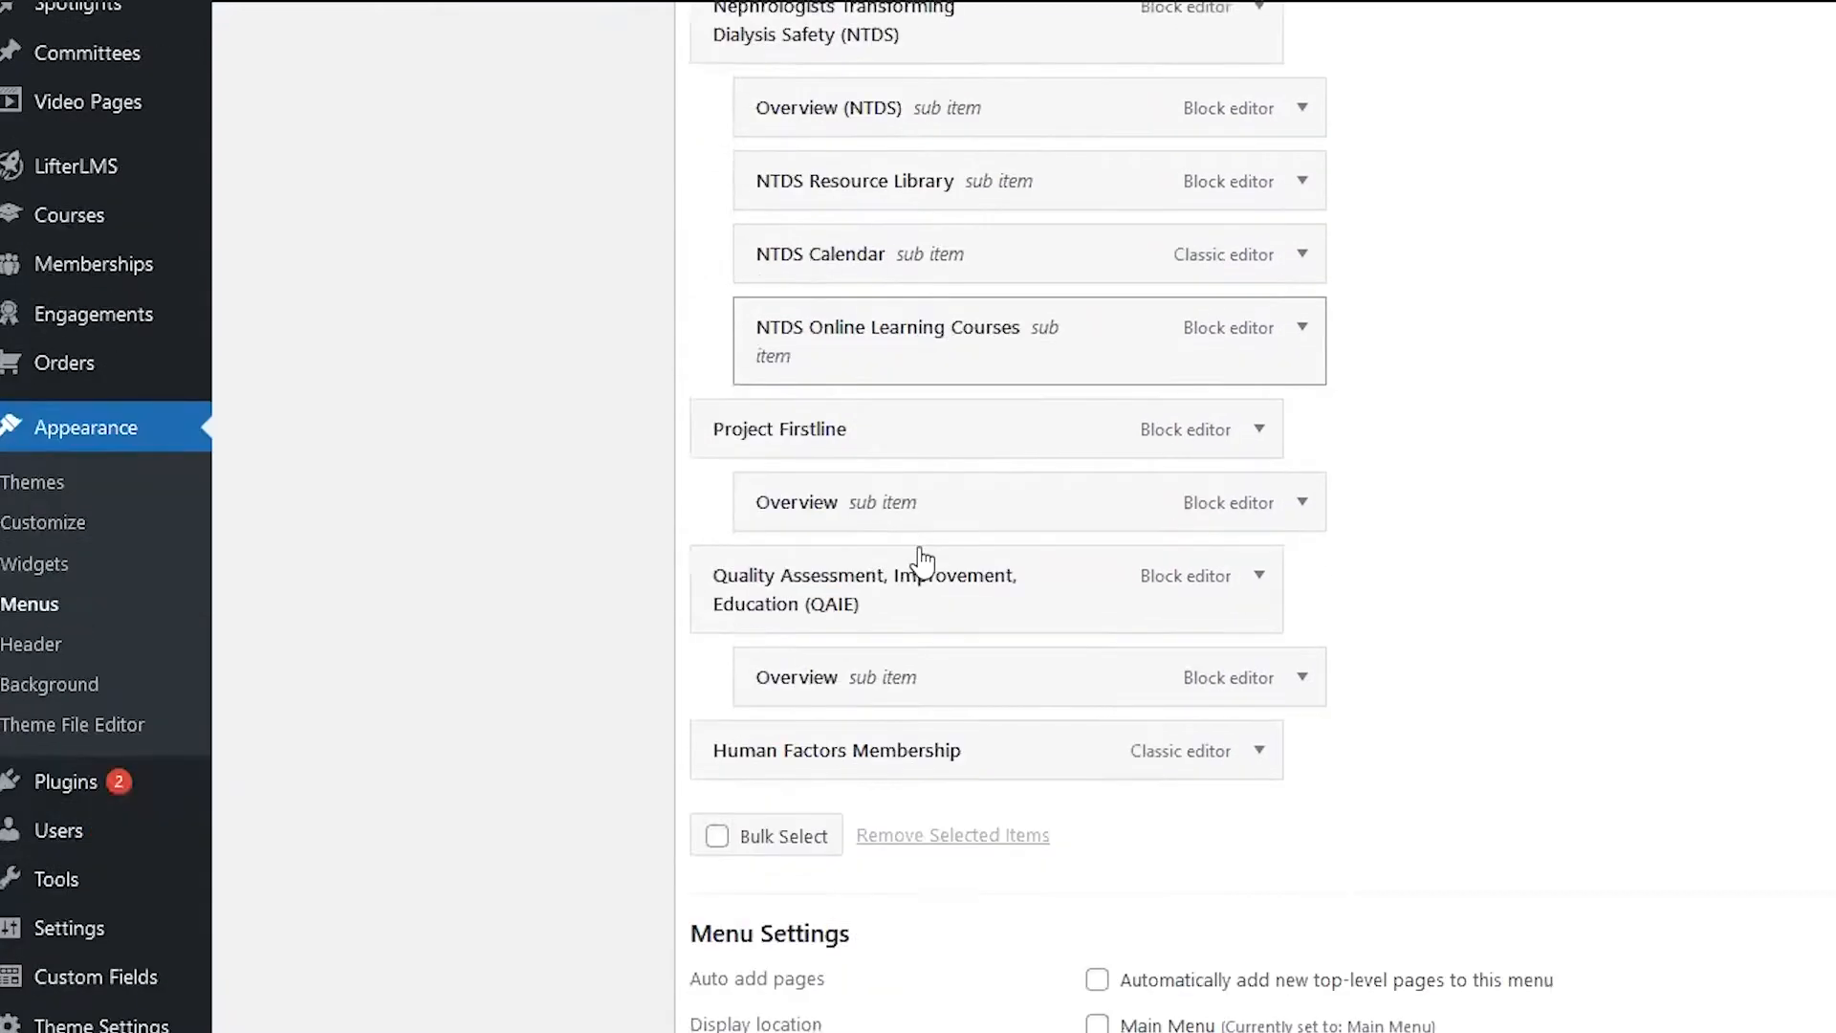
left_click_drag(841, 720, 853, 222)
scroll(1553, 450, "up", 3)
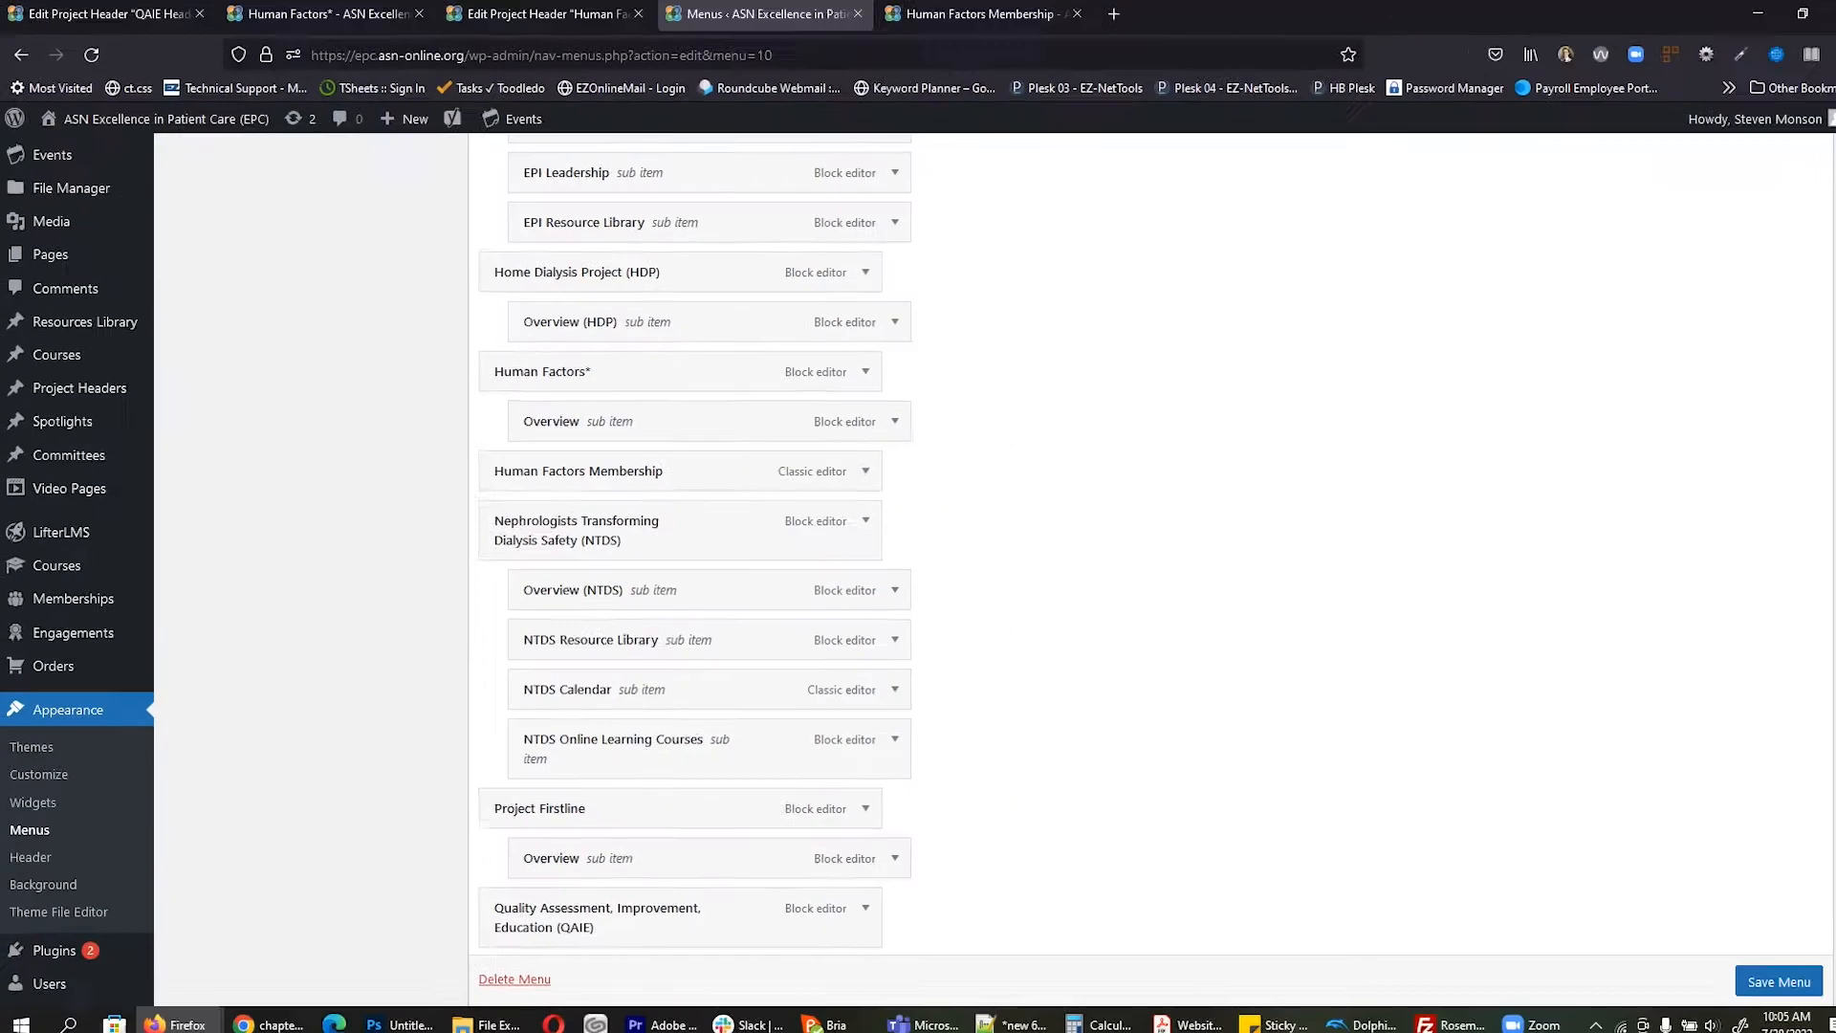
left_click(1748, 971)
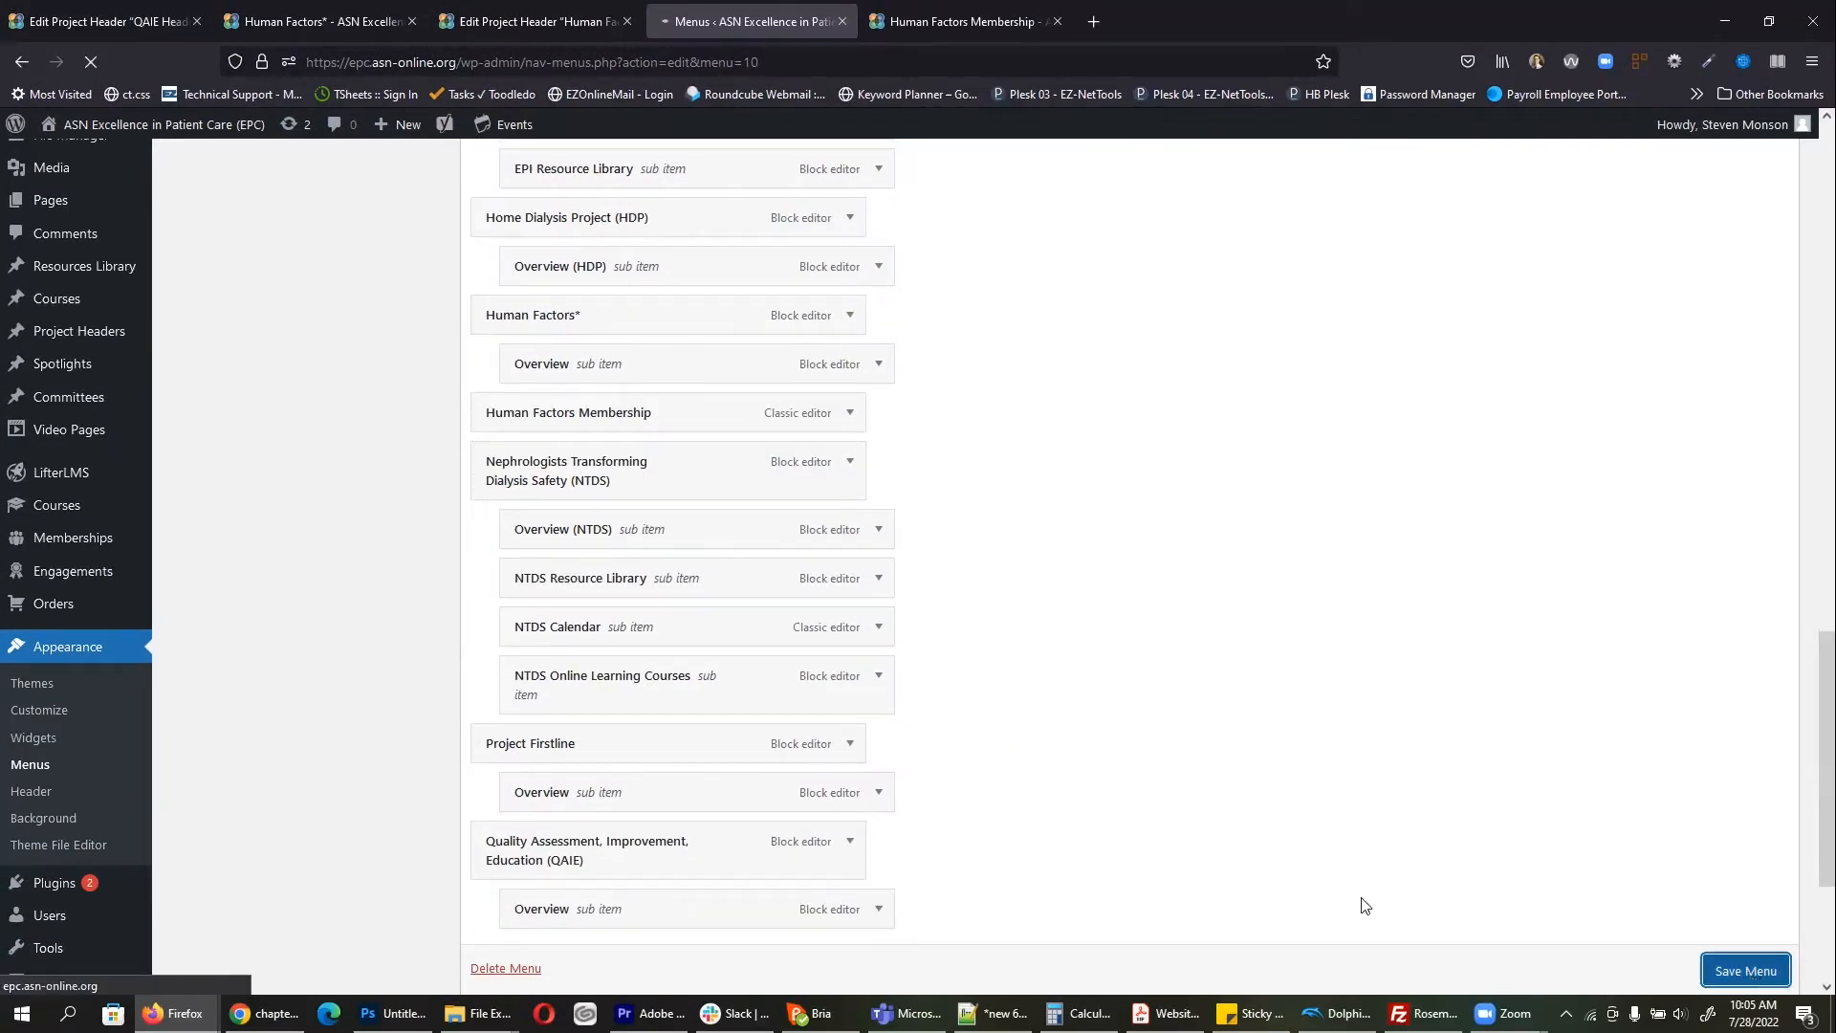
Step: Reload the live site to check the current footer menu
left_click(951, 9)
left_click(91, 61)
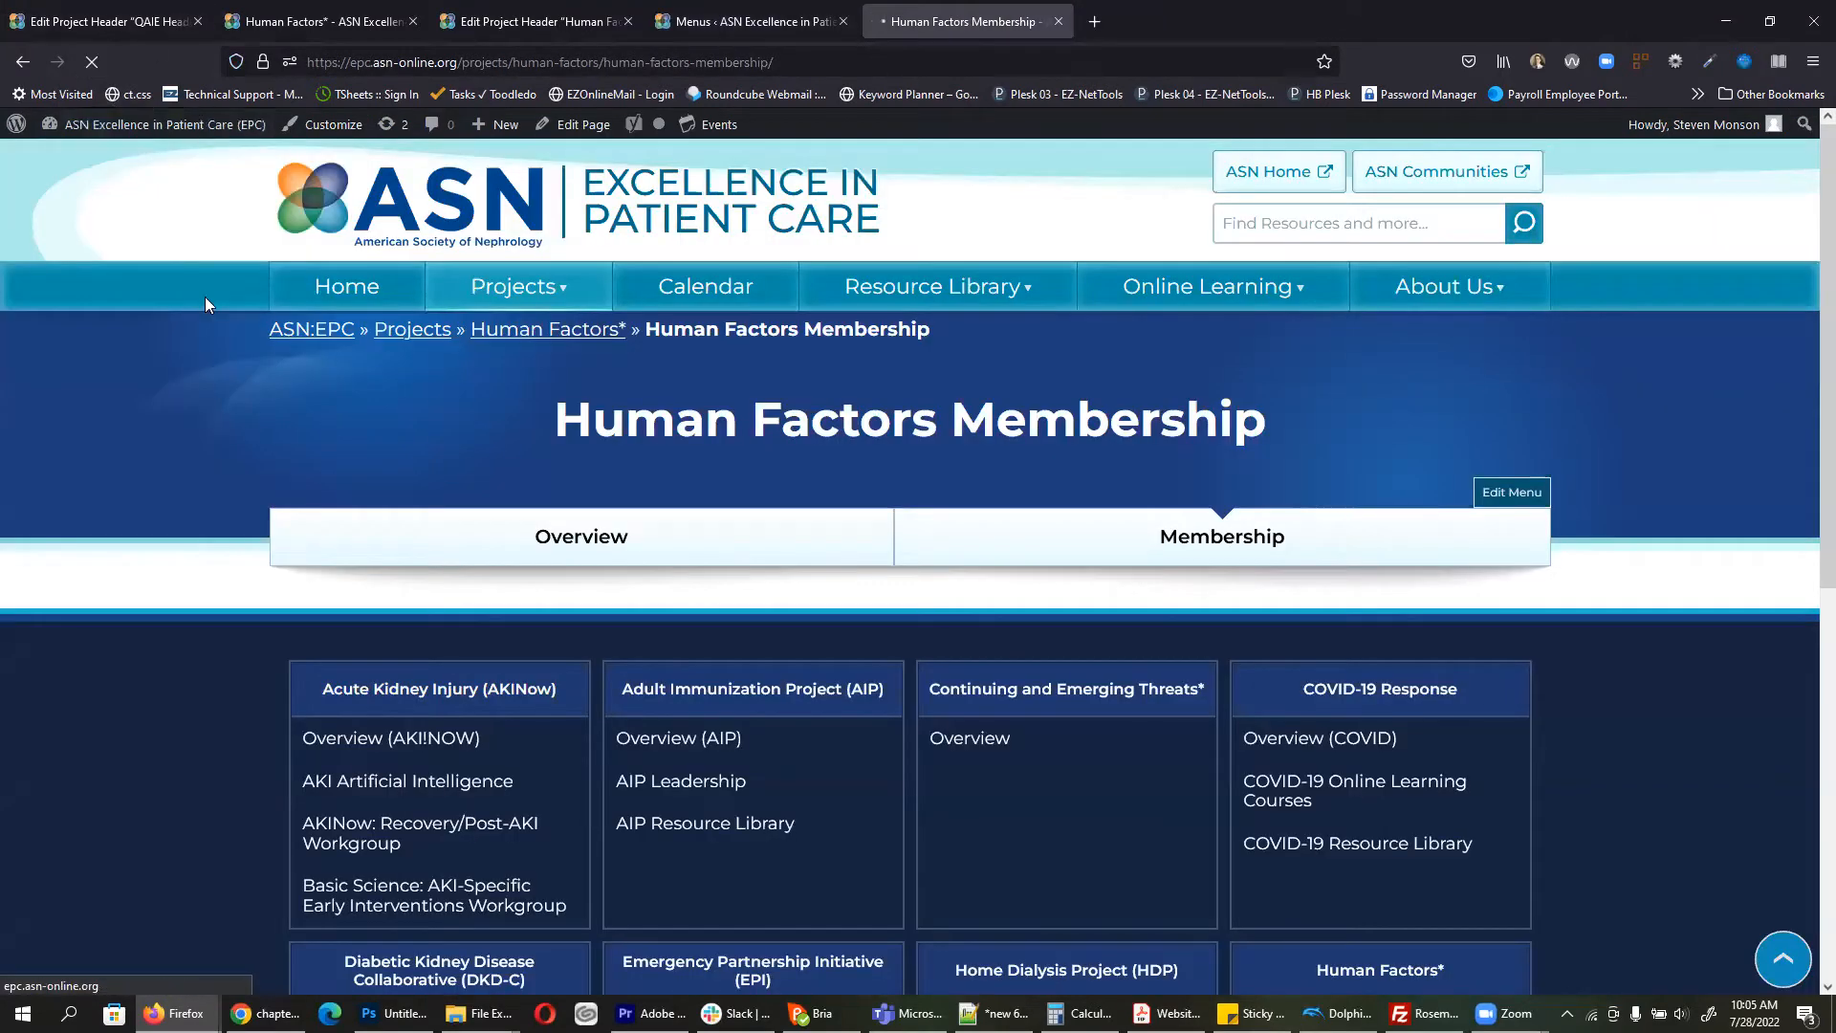
scroll(124, 373, "down", 7)
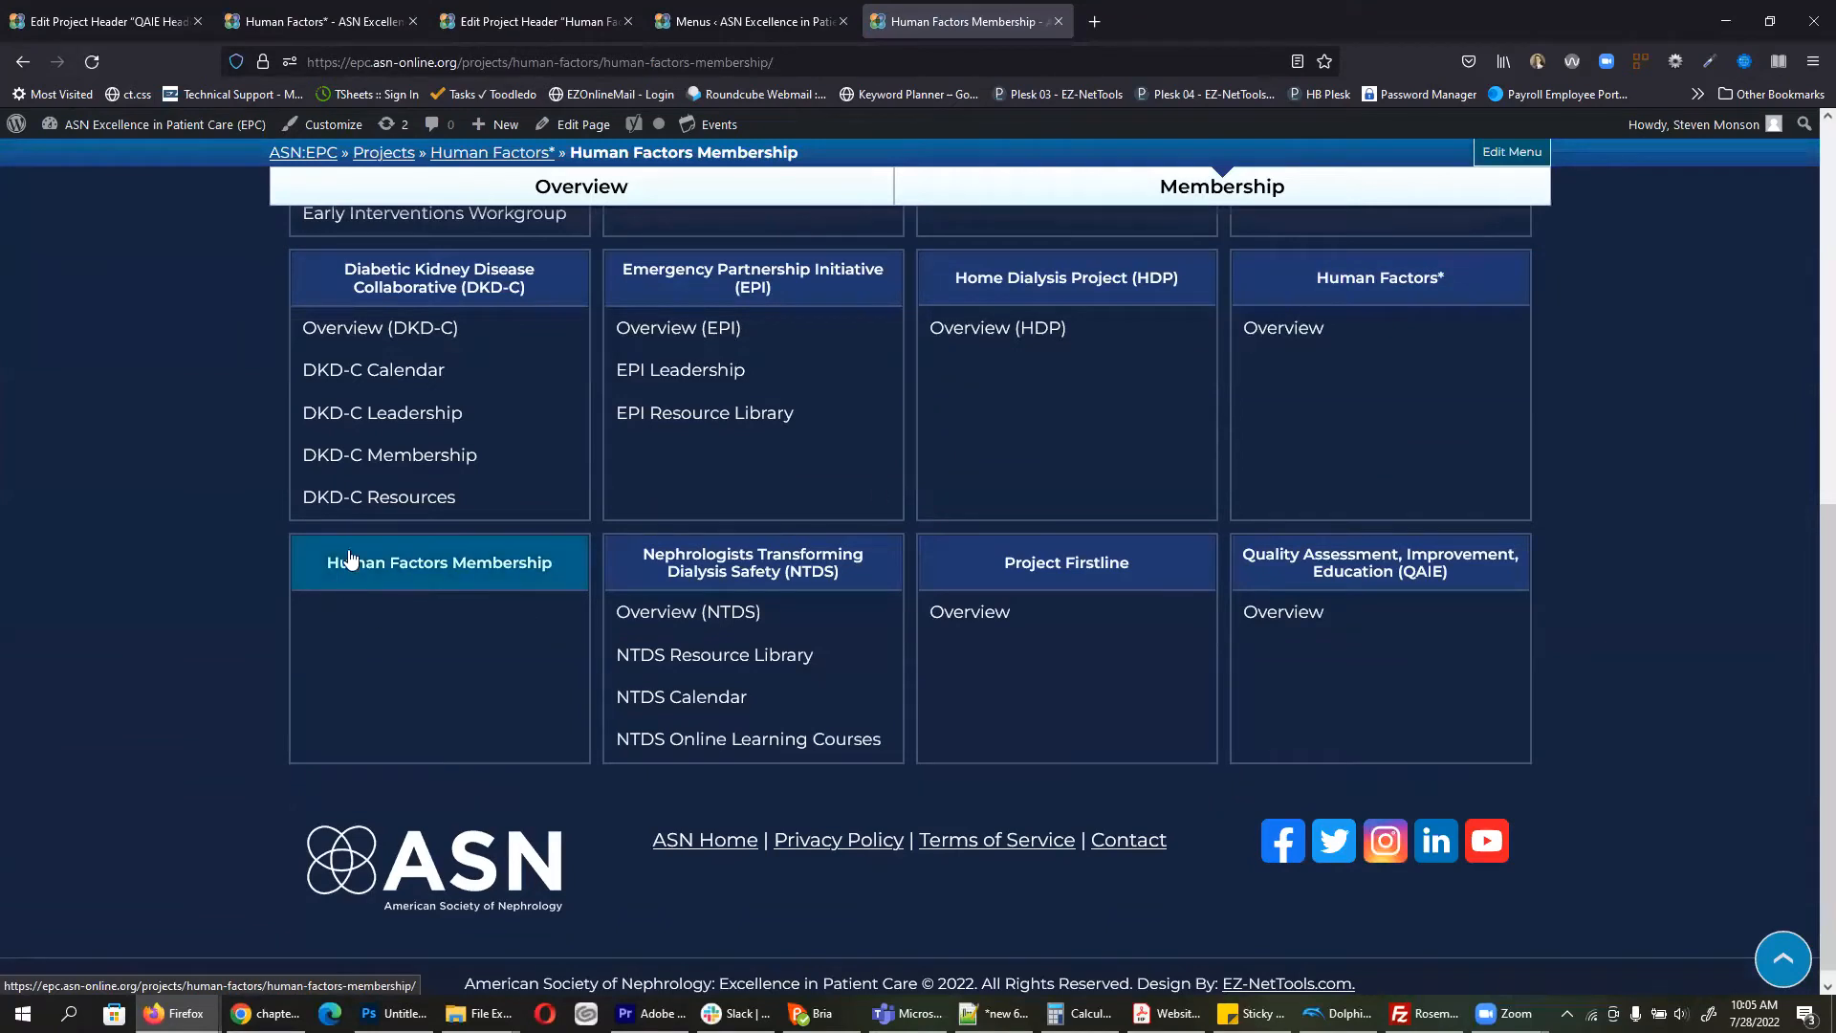
Step: Nest Human Factors Membership under Human Factors* in Footer Nav and save the menu
left_click(726, 9)
scroll(1019, 578, "down", 10)
scroll(1019, 581, "down", 6)
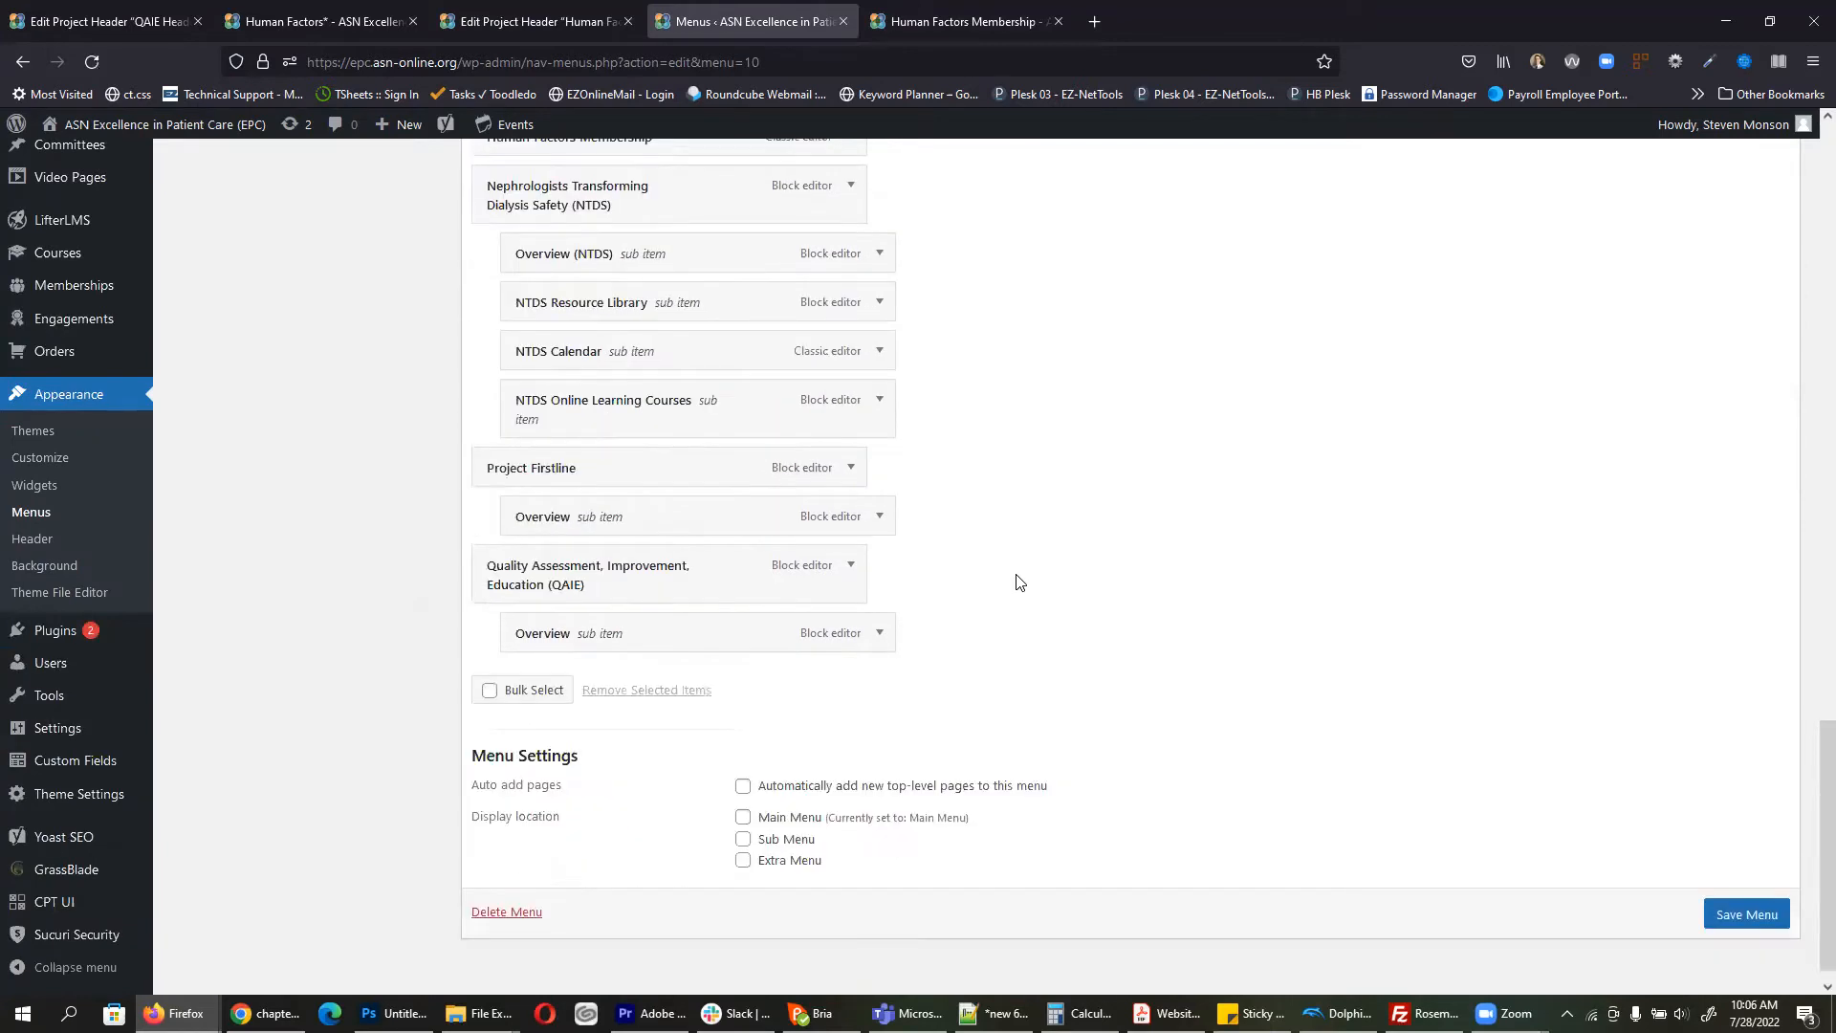
scroll(1018, 579, "up", 5)
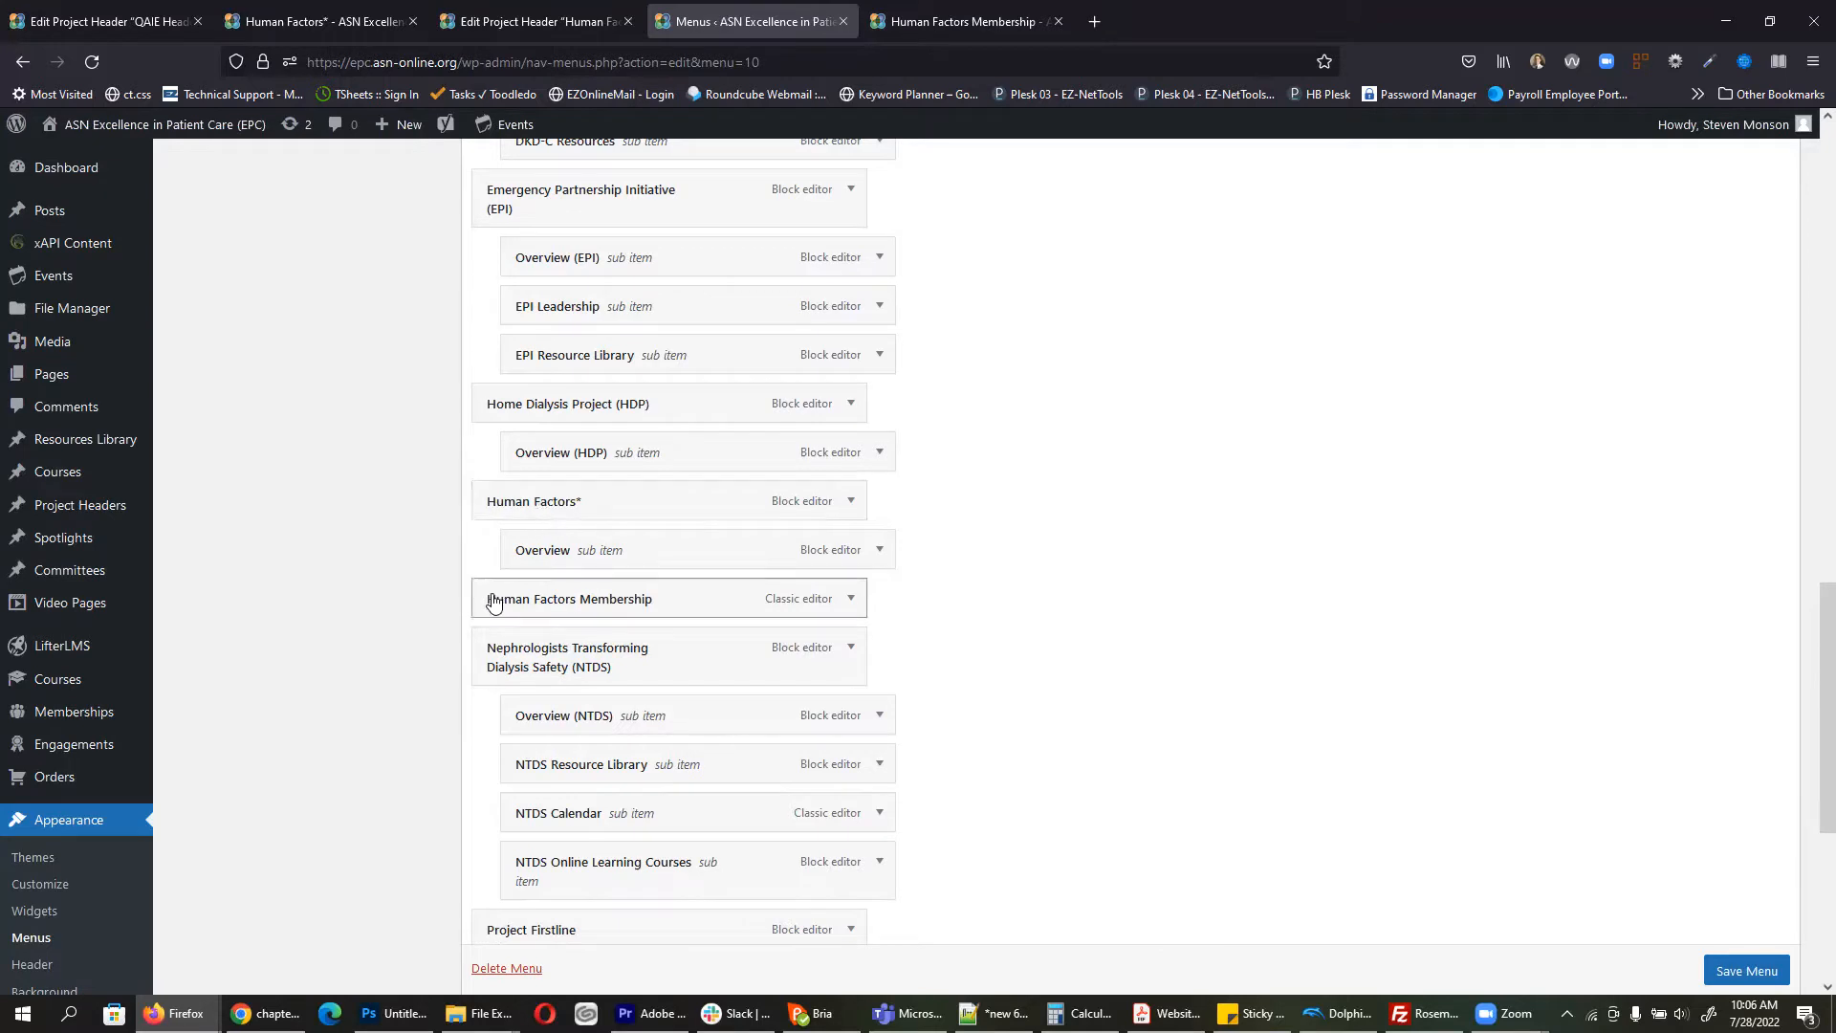
left_click_drag(493, 604, 574, 602)
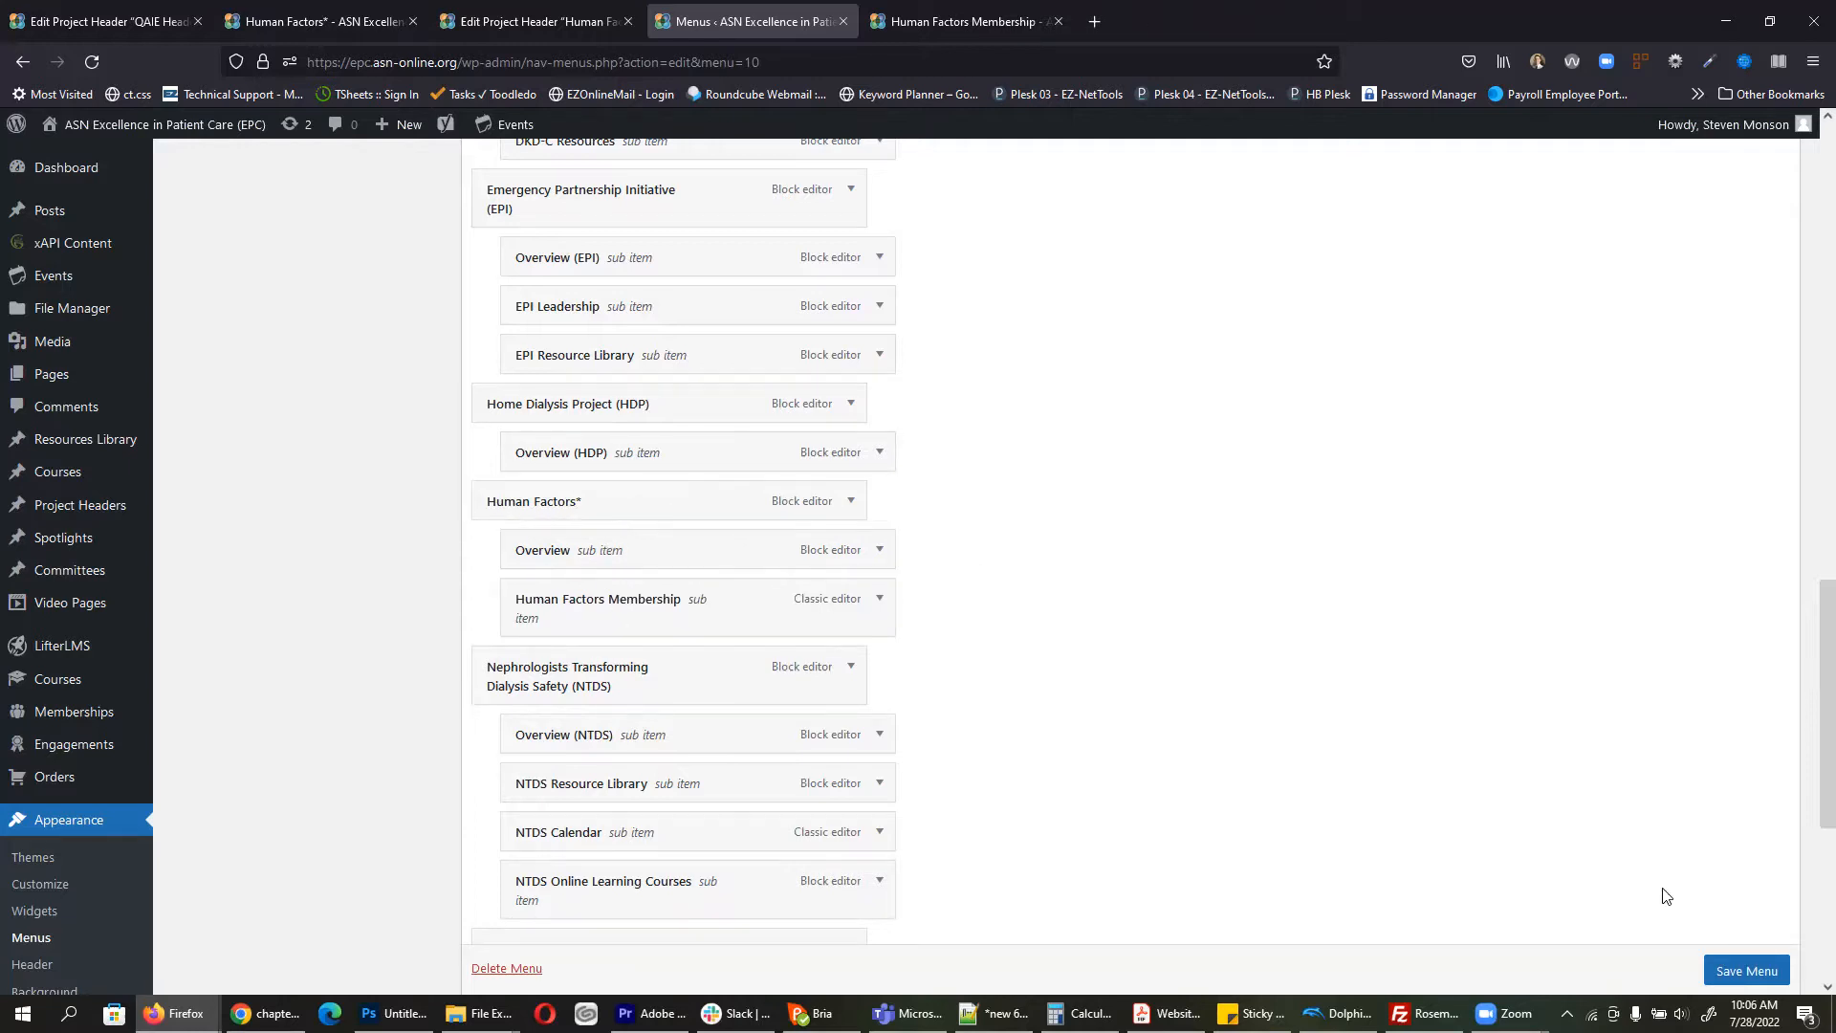
left_click(1738, 975)
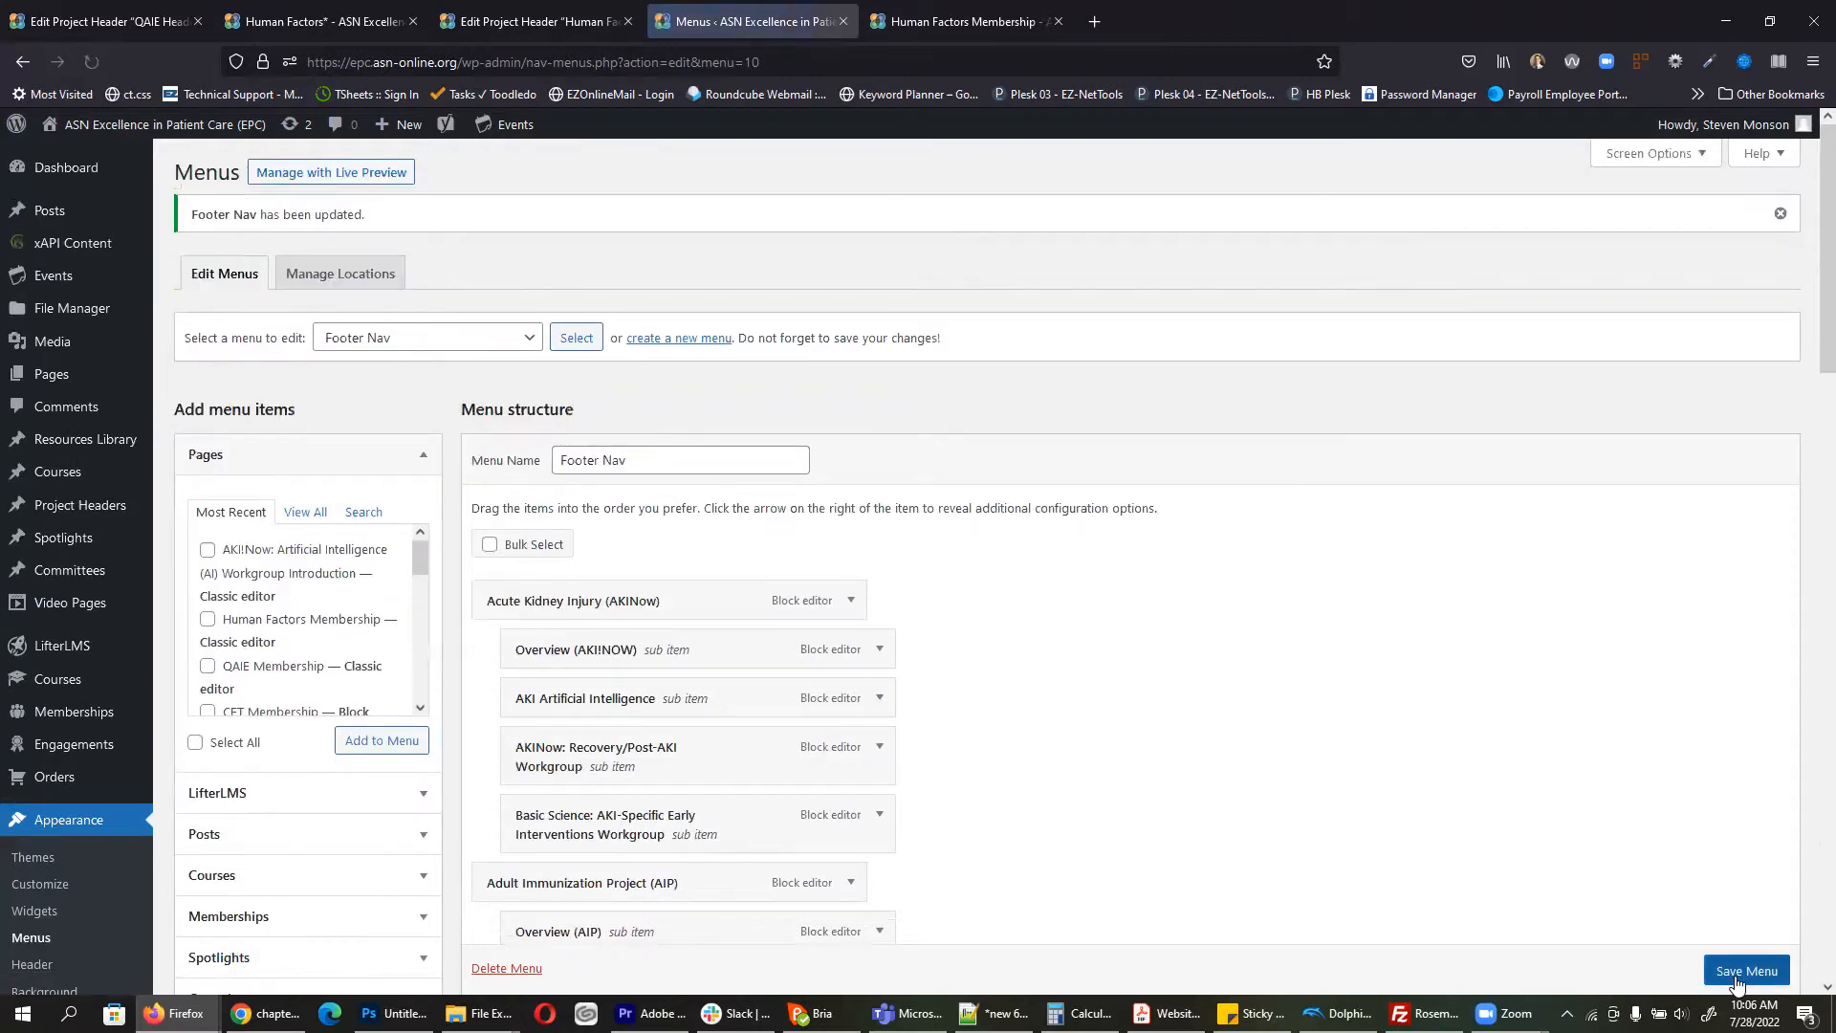
Step: Reload the live site to confirm Human Factors Membership now sits under Human Factors*
left_click(938, 10)
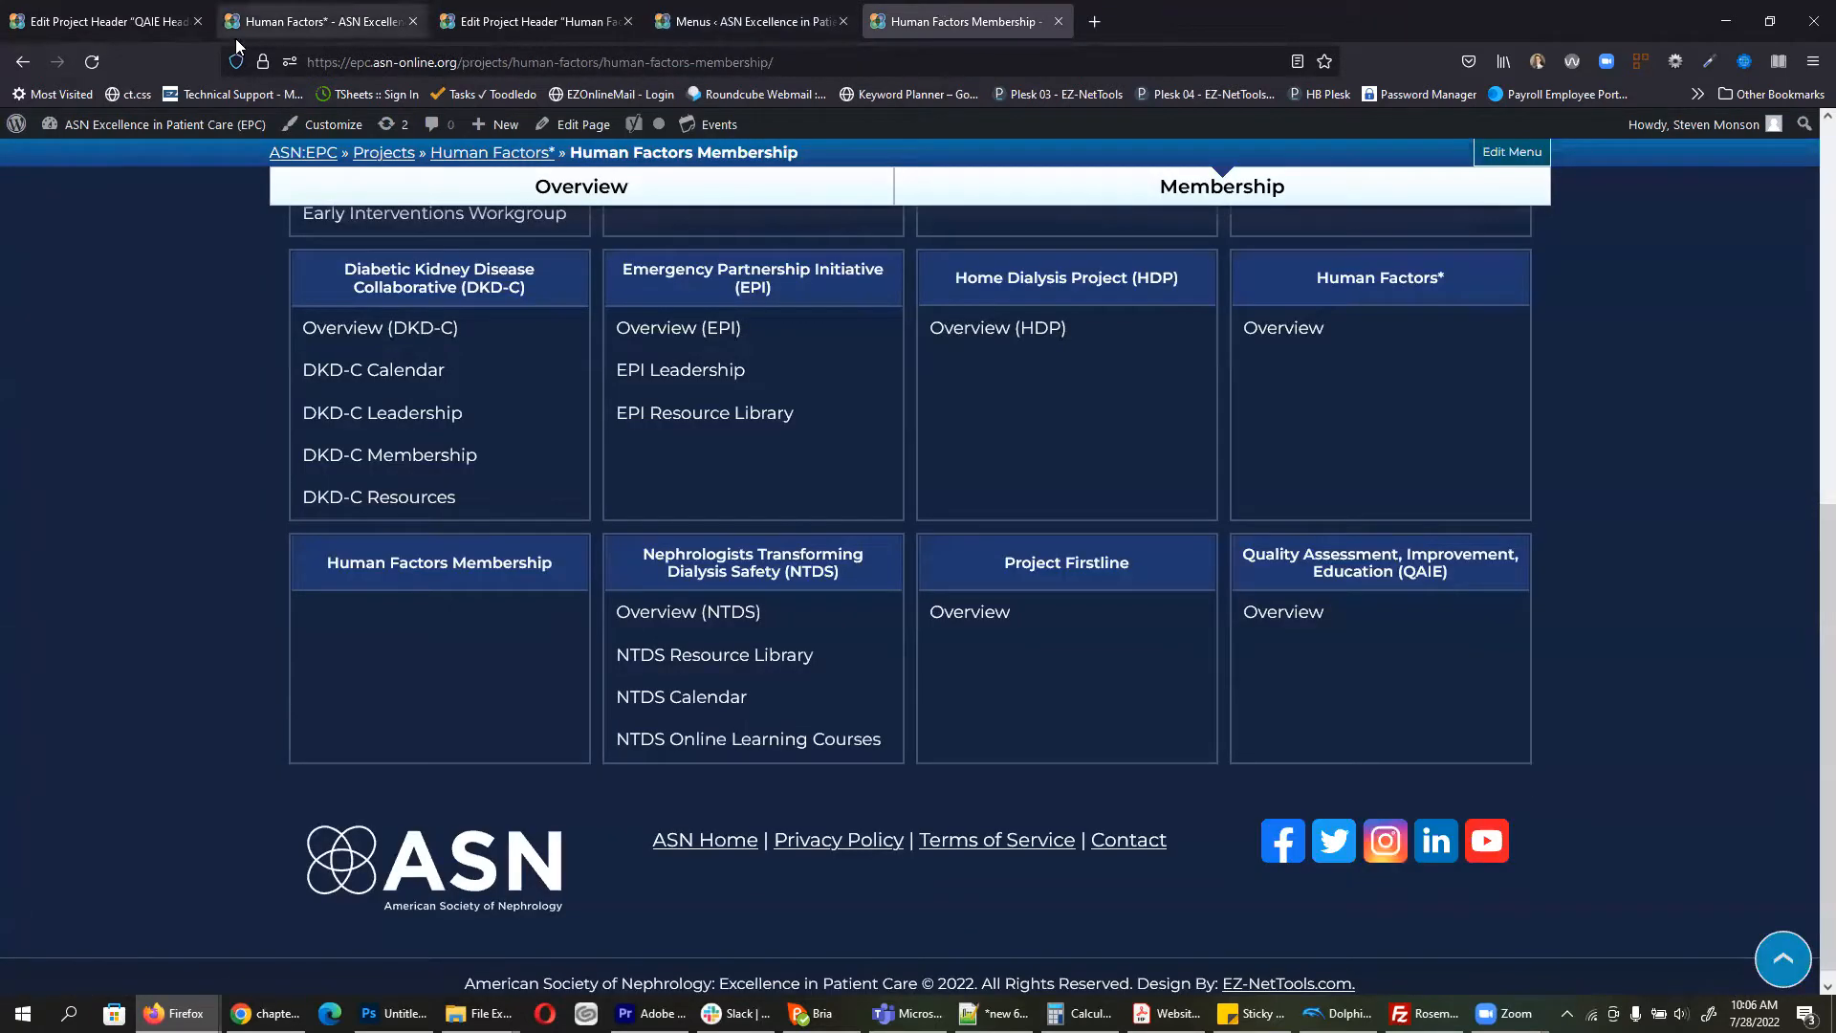
left_click(90, 63)
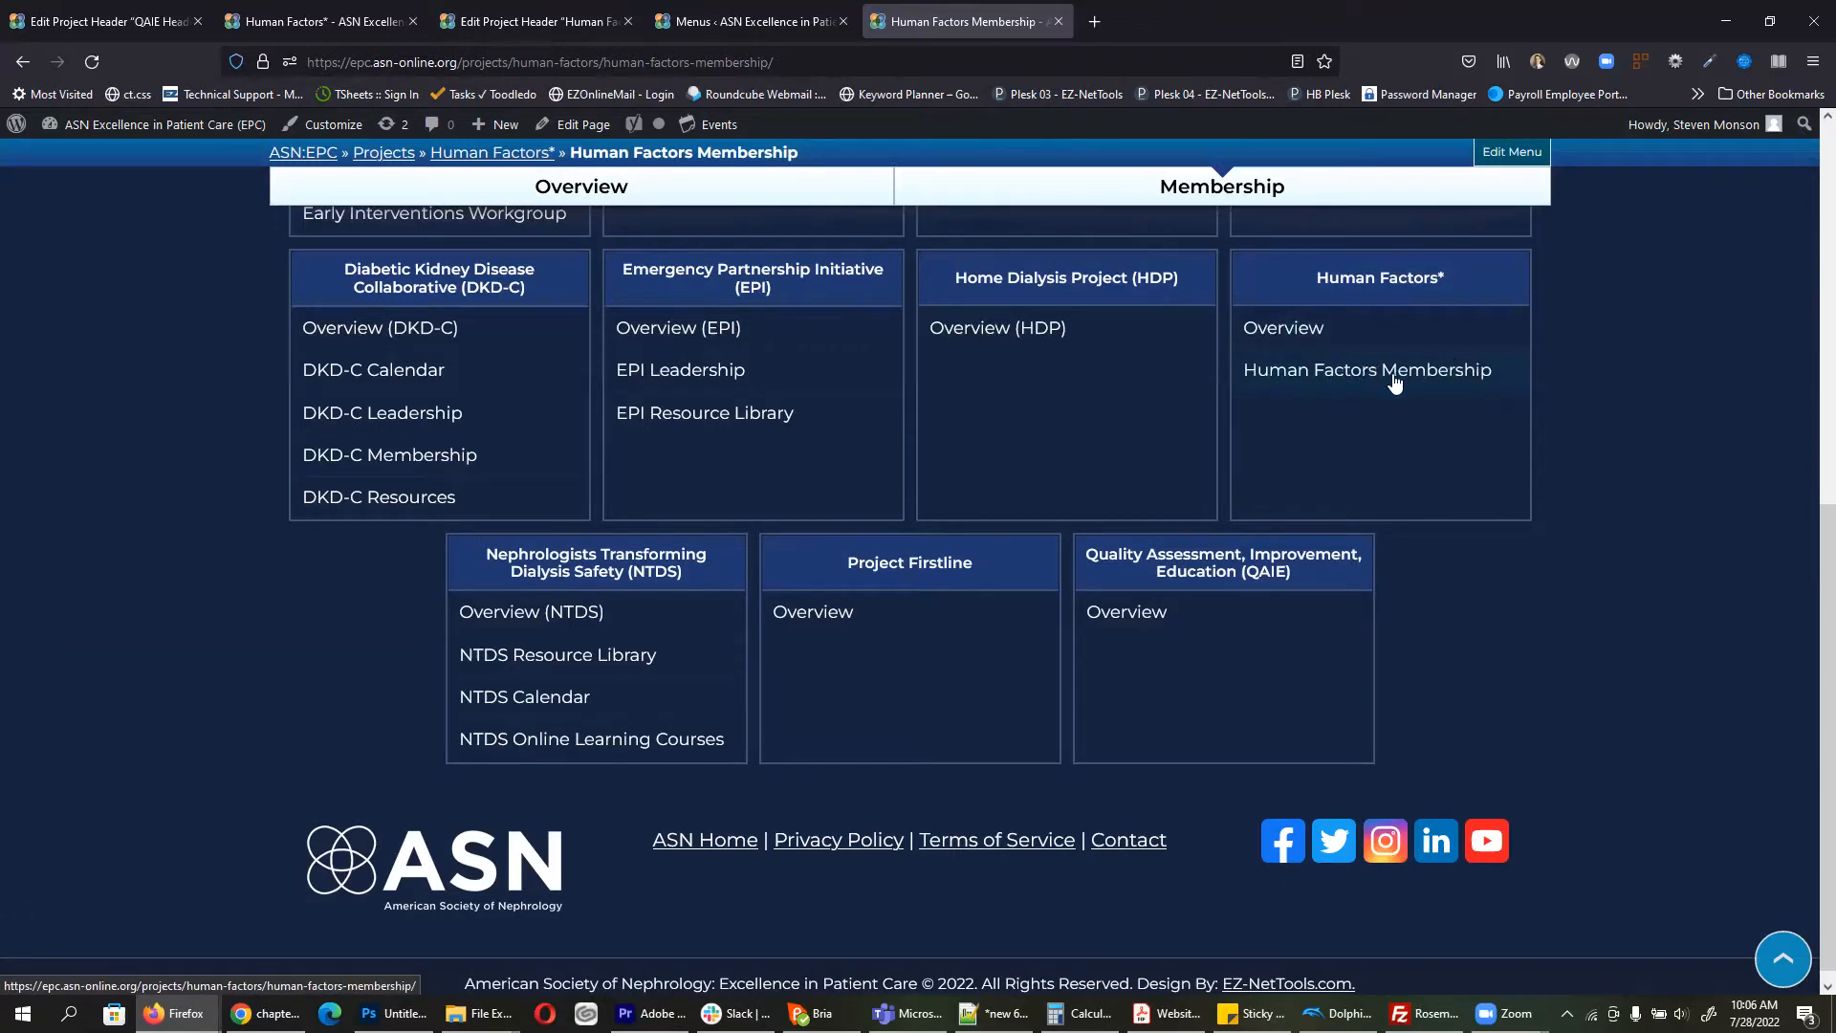
left_click(779, 19)
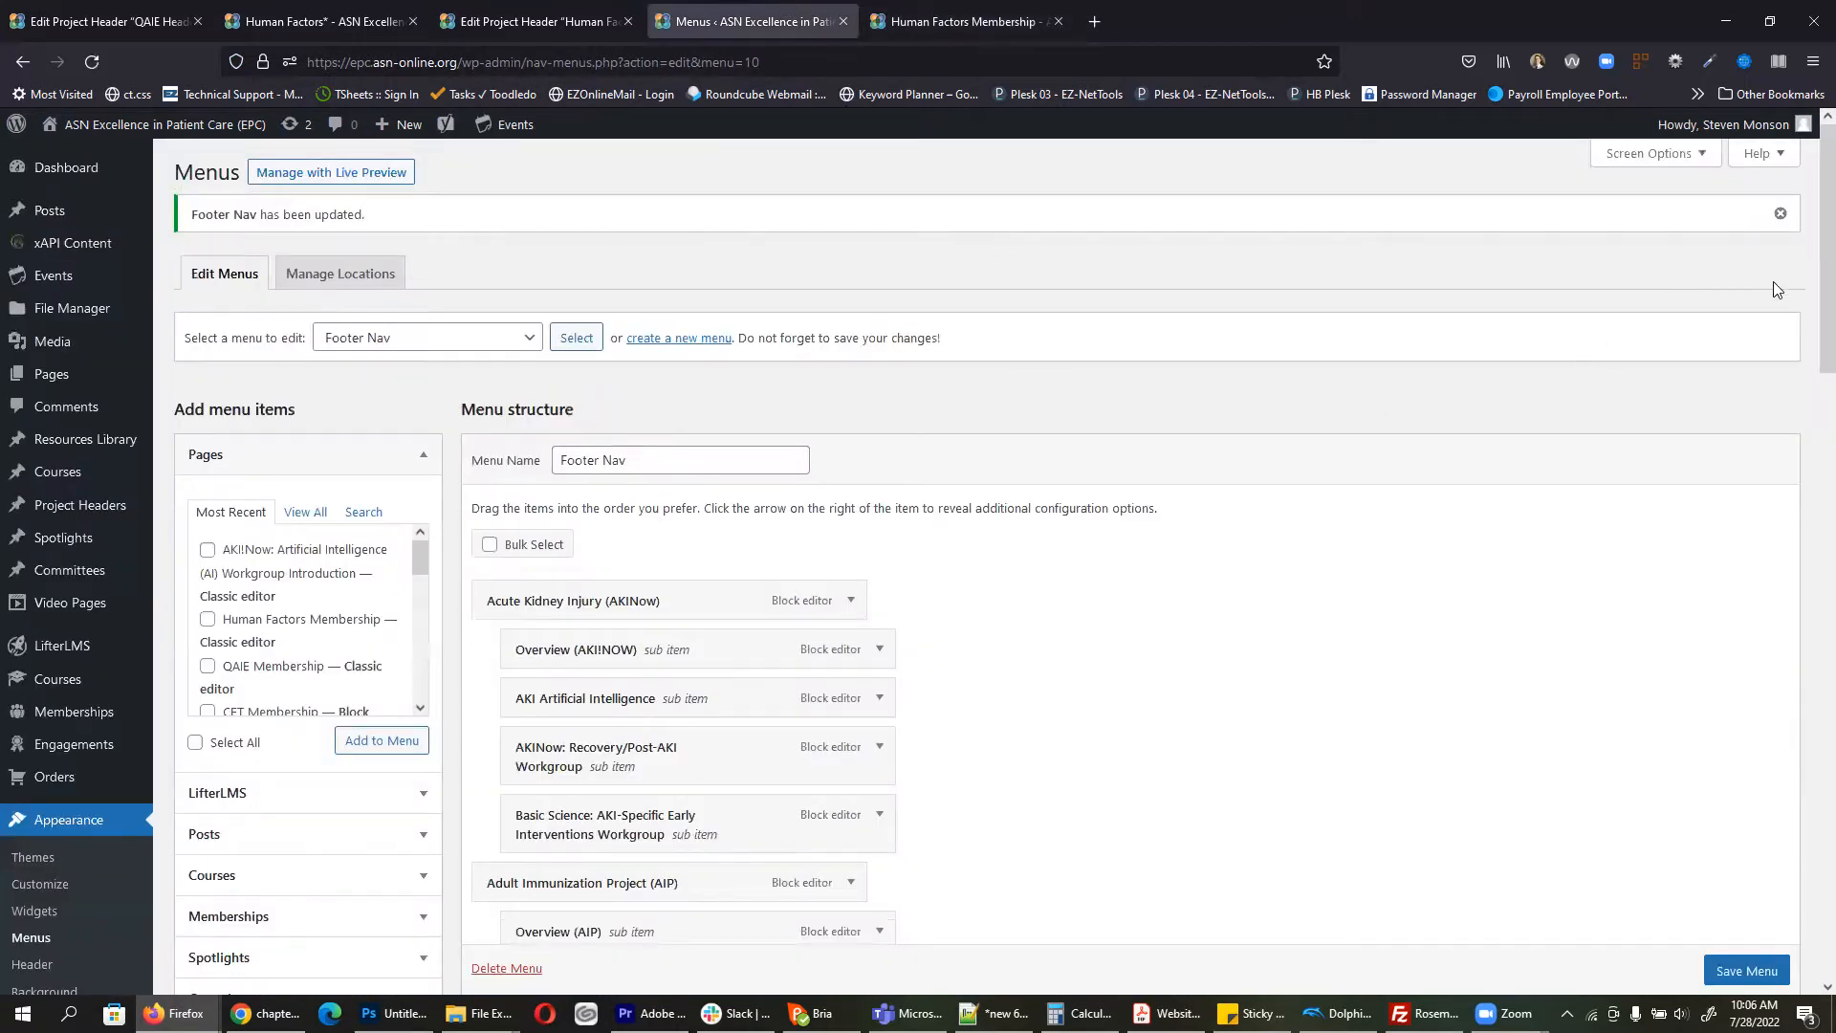
Step: Shorten the Human Factors Membership navigation label to 'Membership', save Footer Nav, and reload to confirm
left_click_drag(1824, 274, 1810, 622)
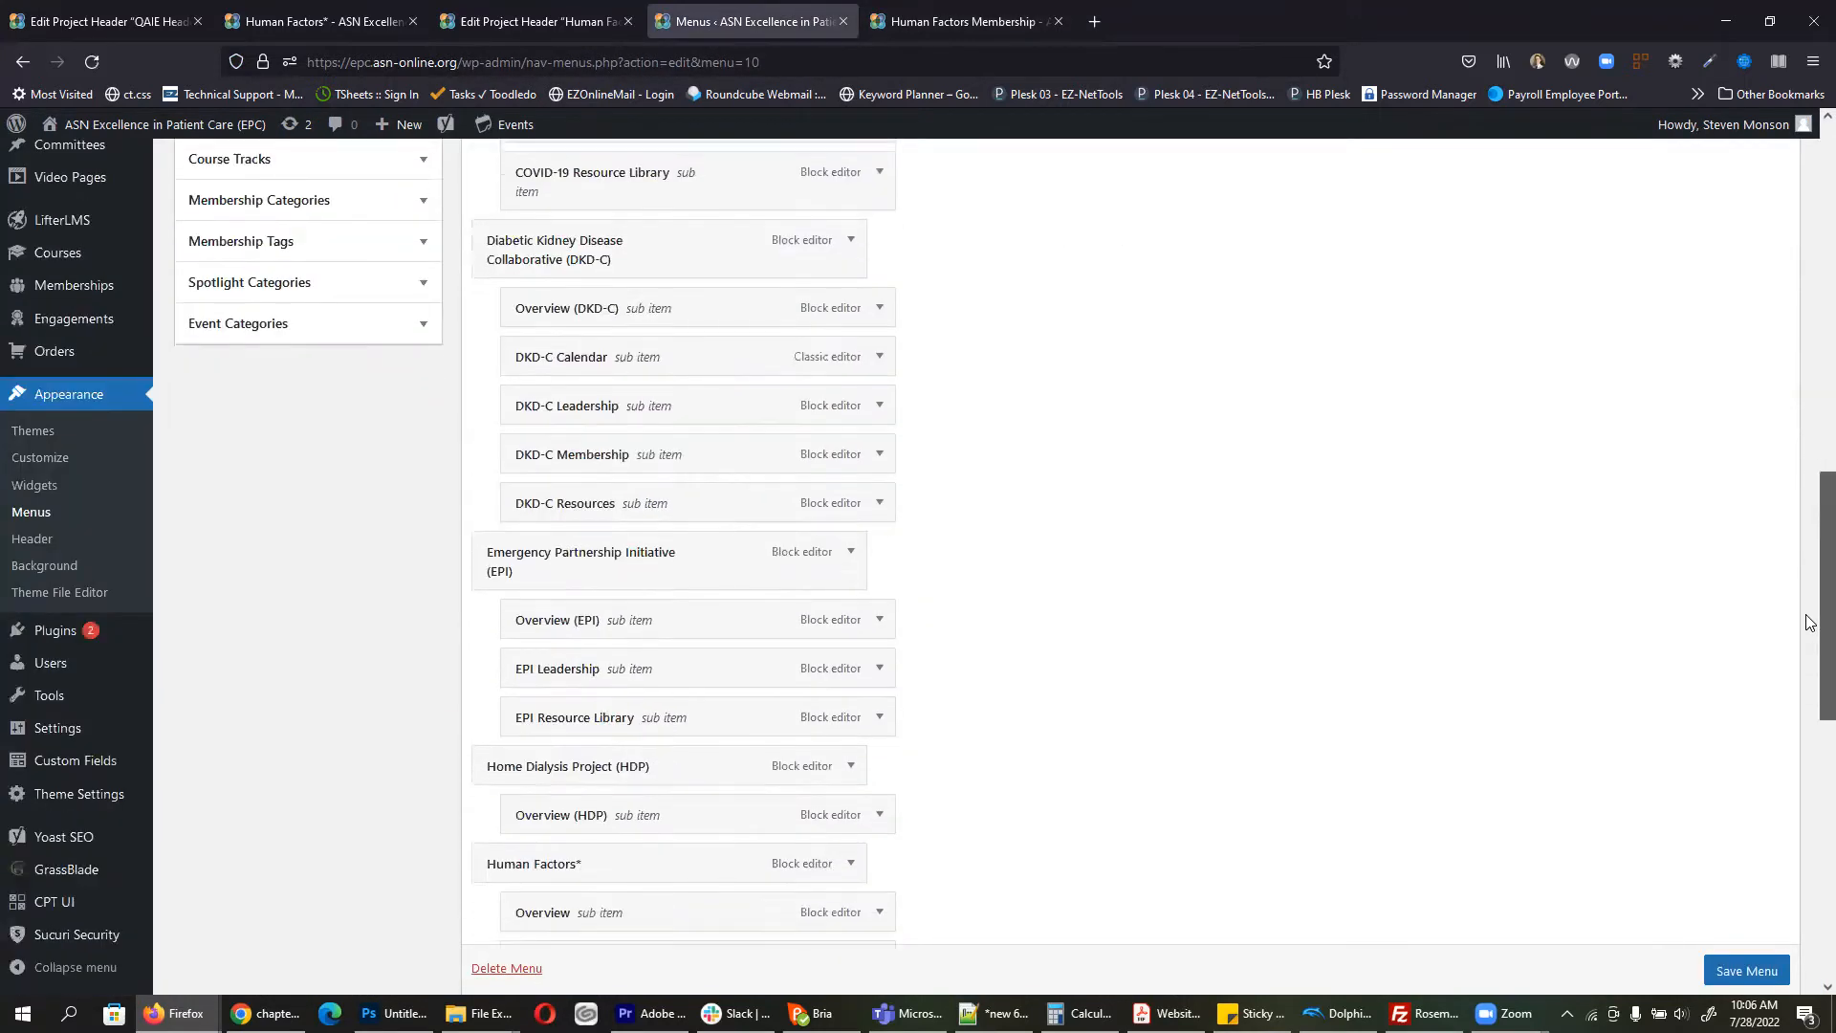
scroll(1547, 685, "down", 5)
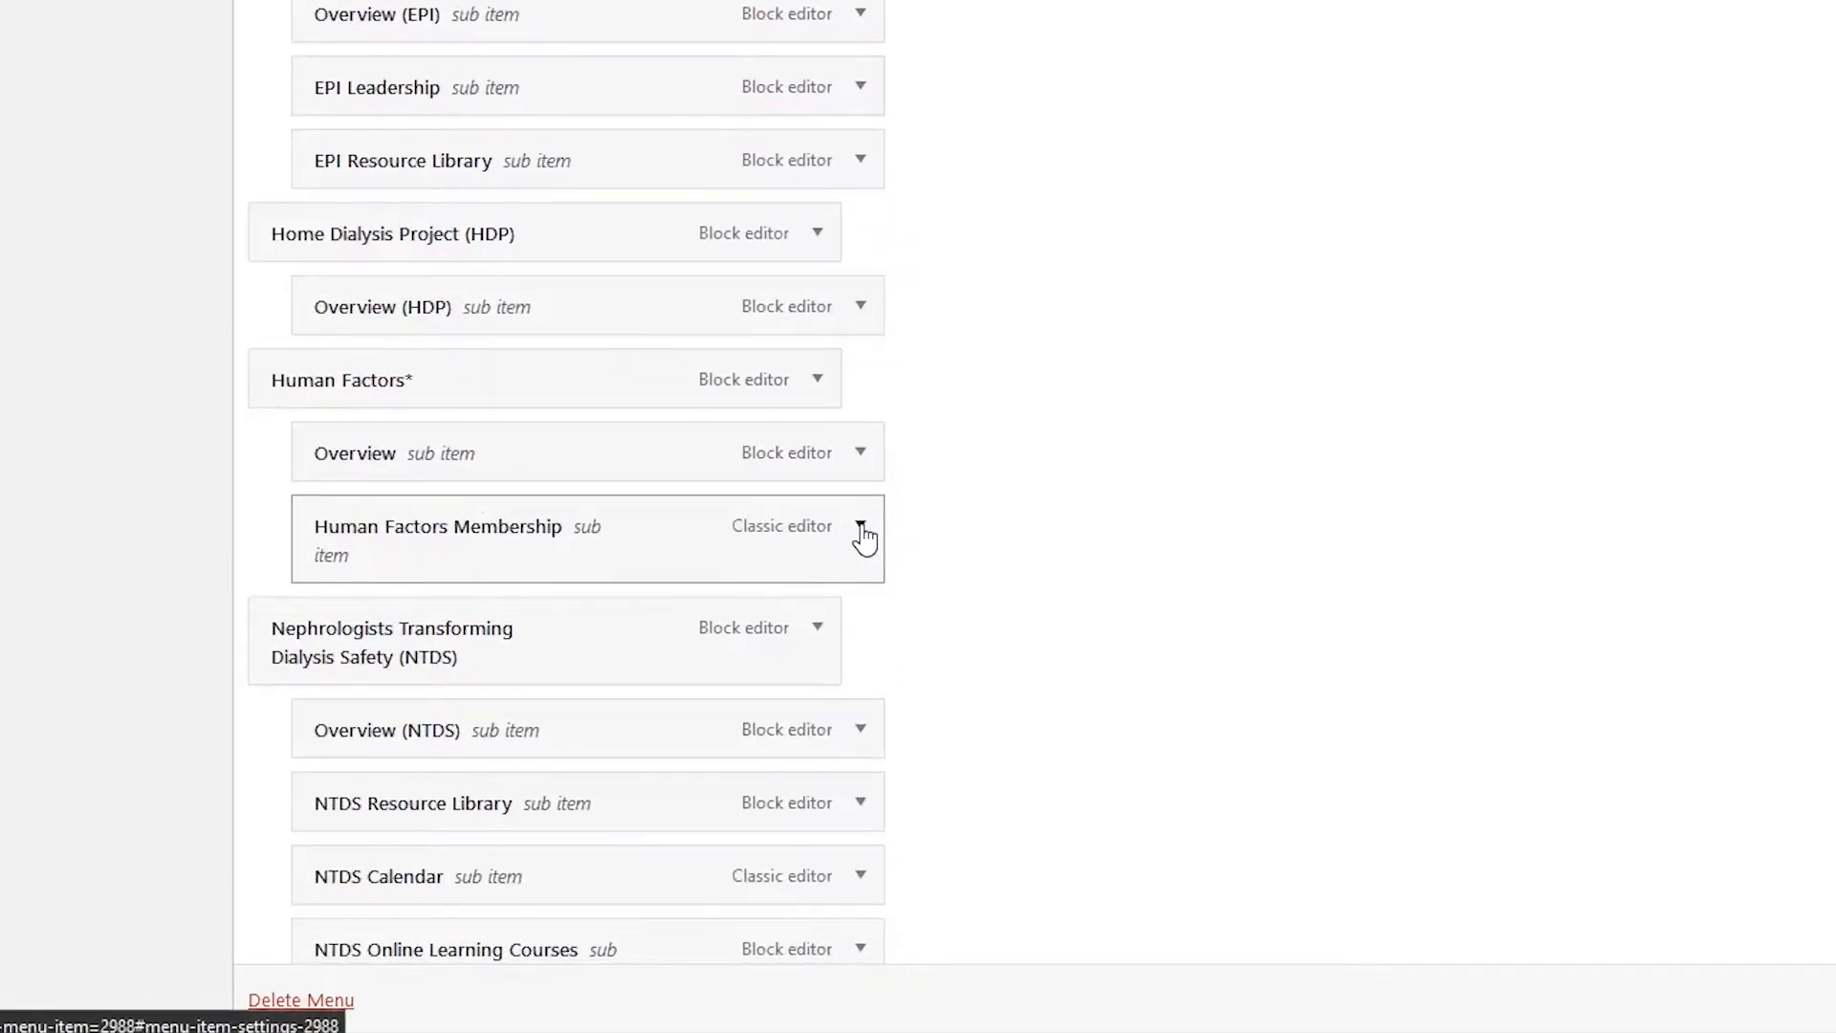
left_click(862, 531)
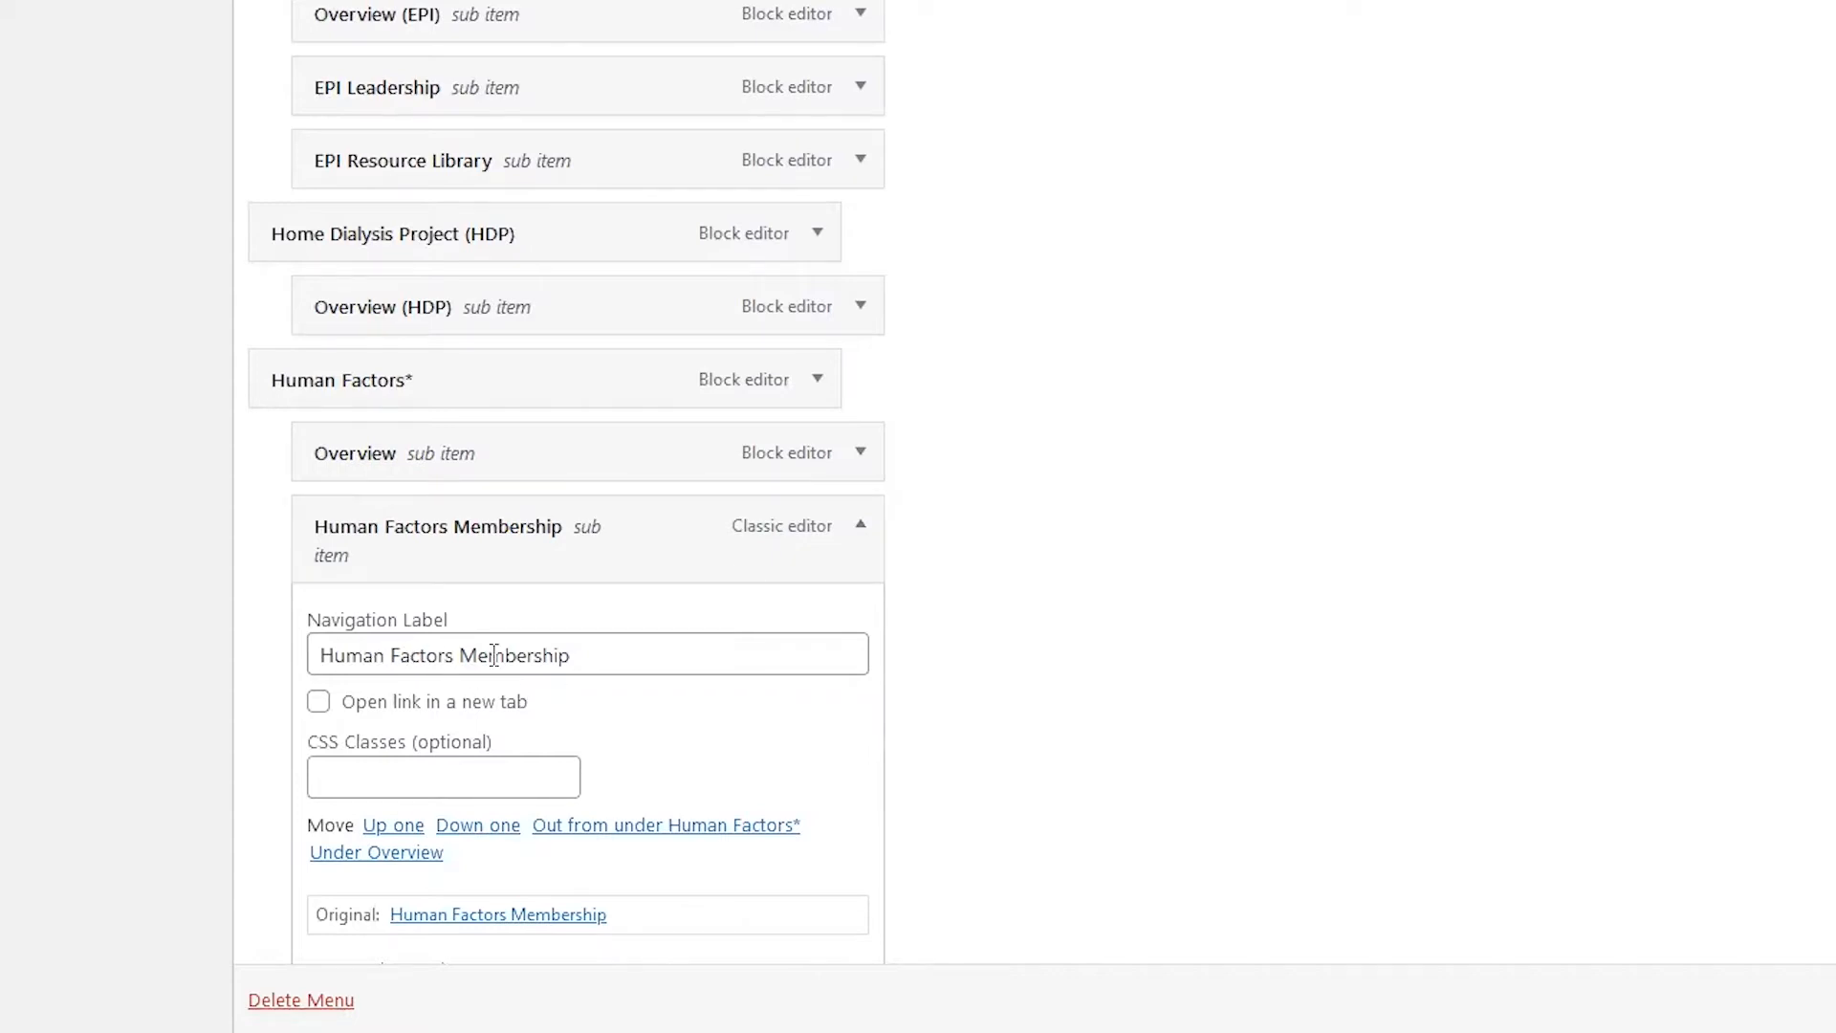
left_click_drag(459, 655, 21, 648)
key("BackSpace")
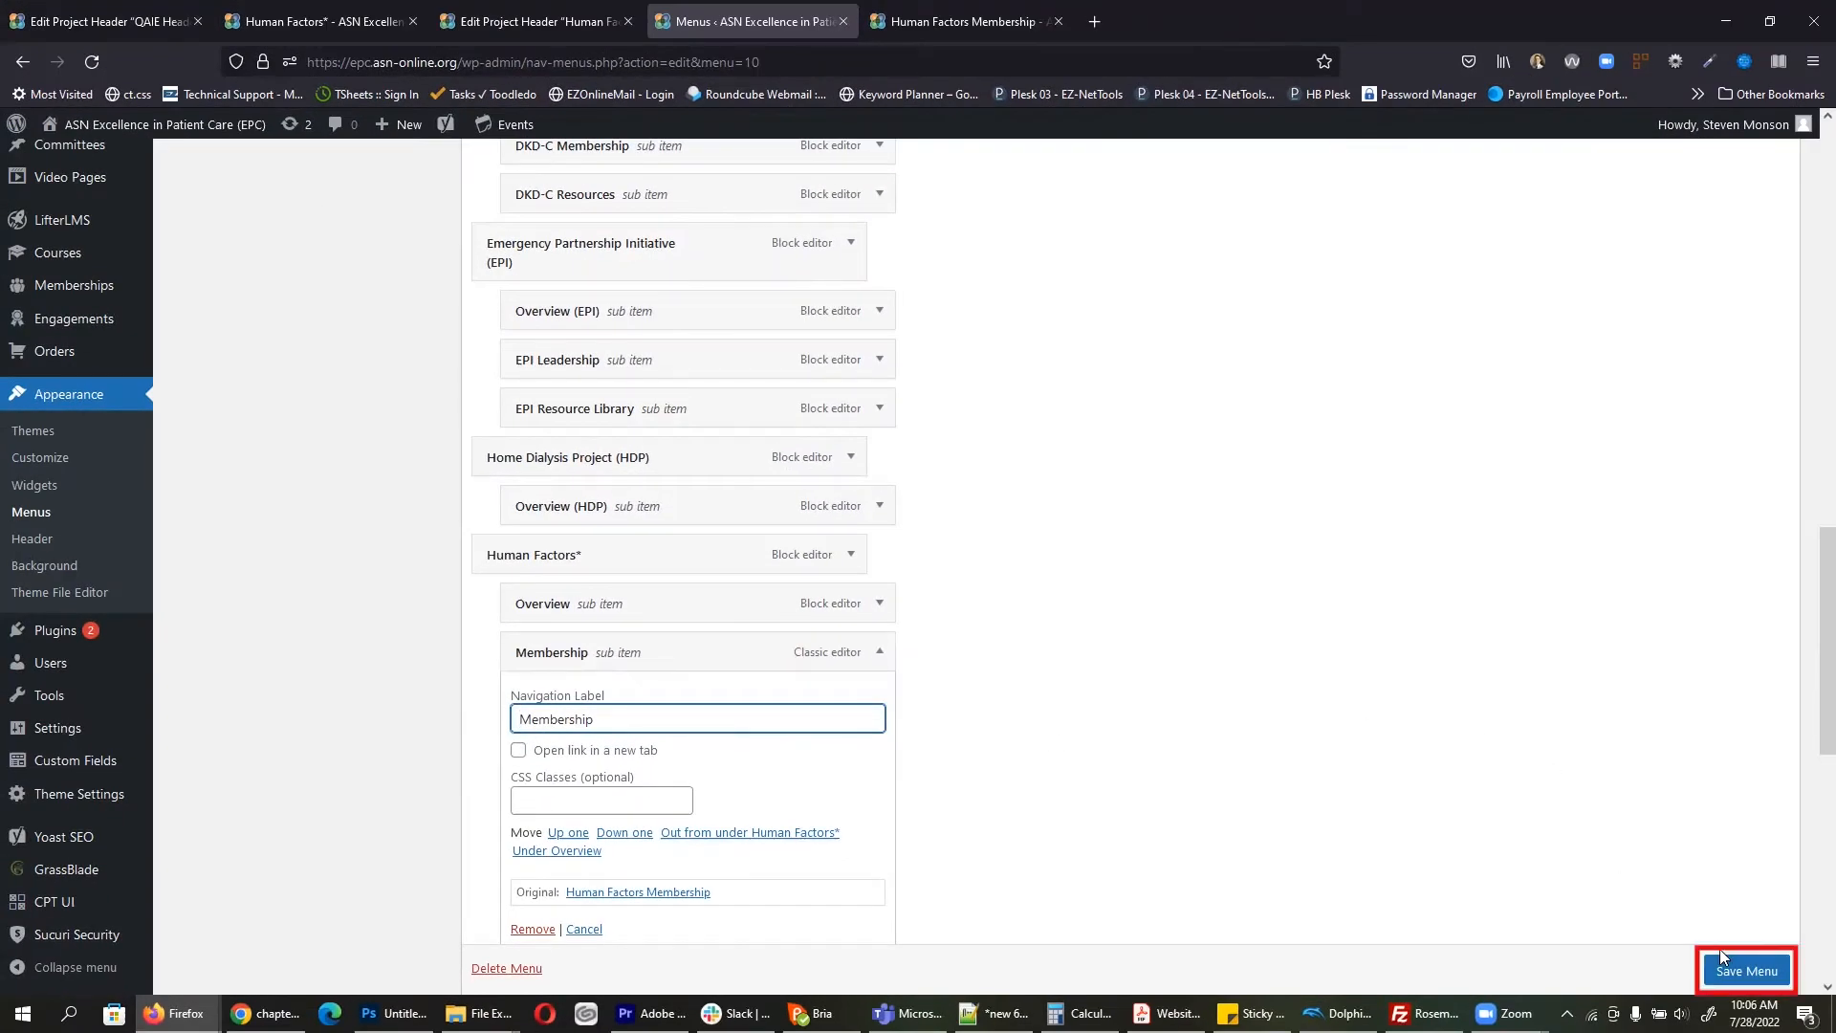
left_click(1718, 973)
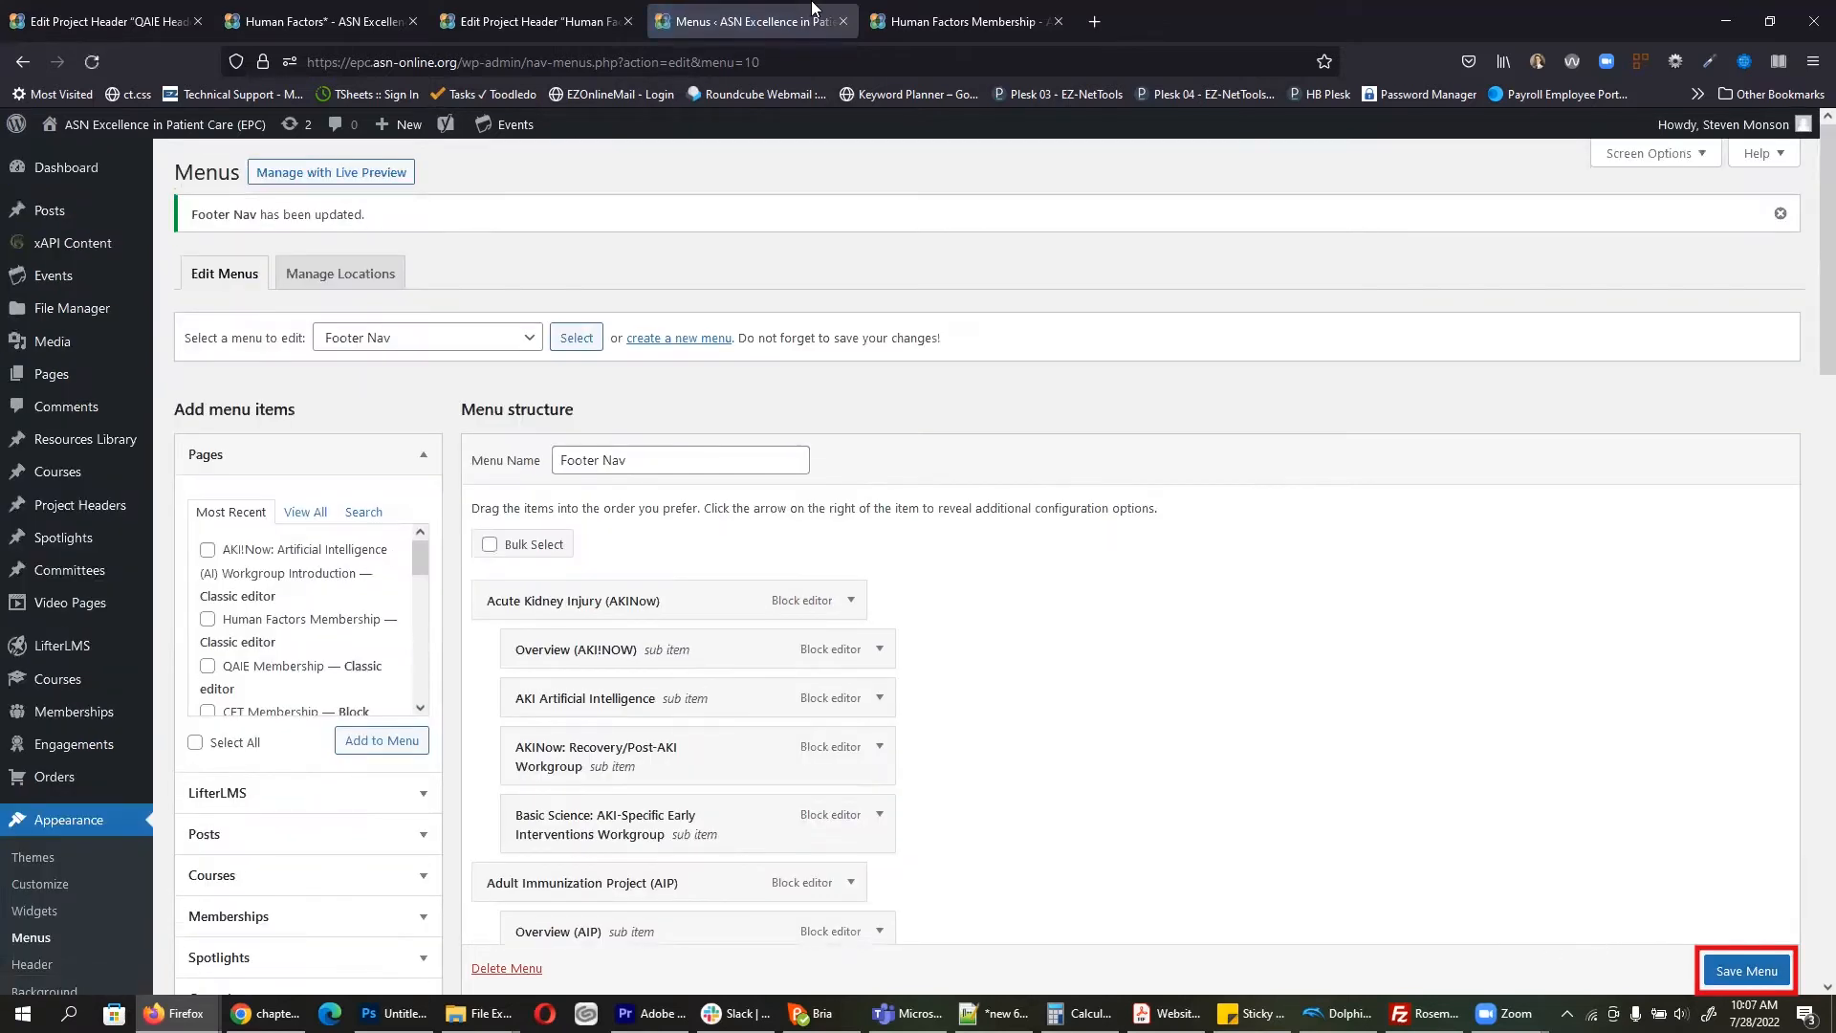
key("ctrl+Tab")
left_click(91, 62)
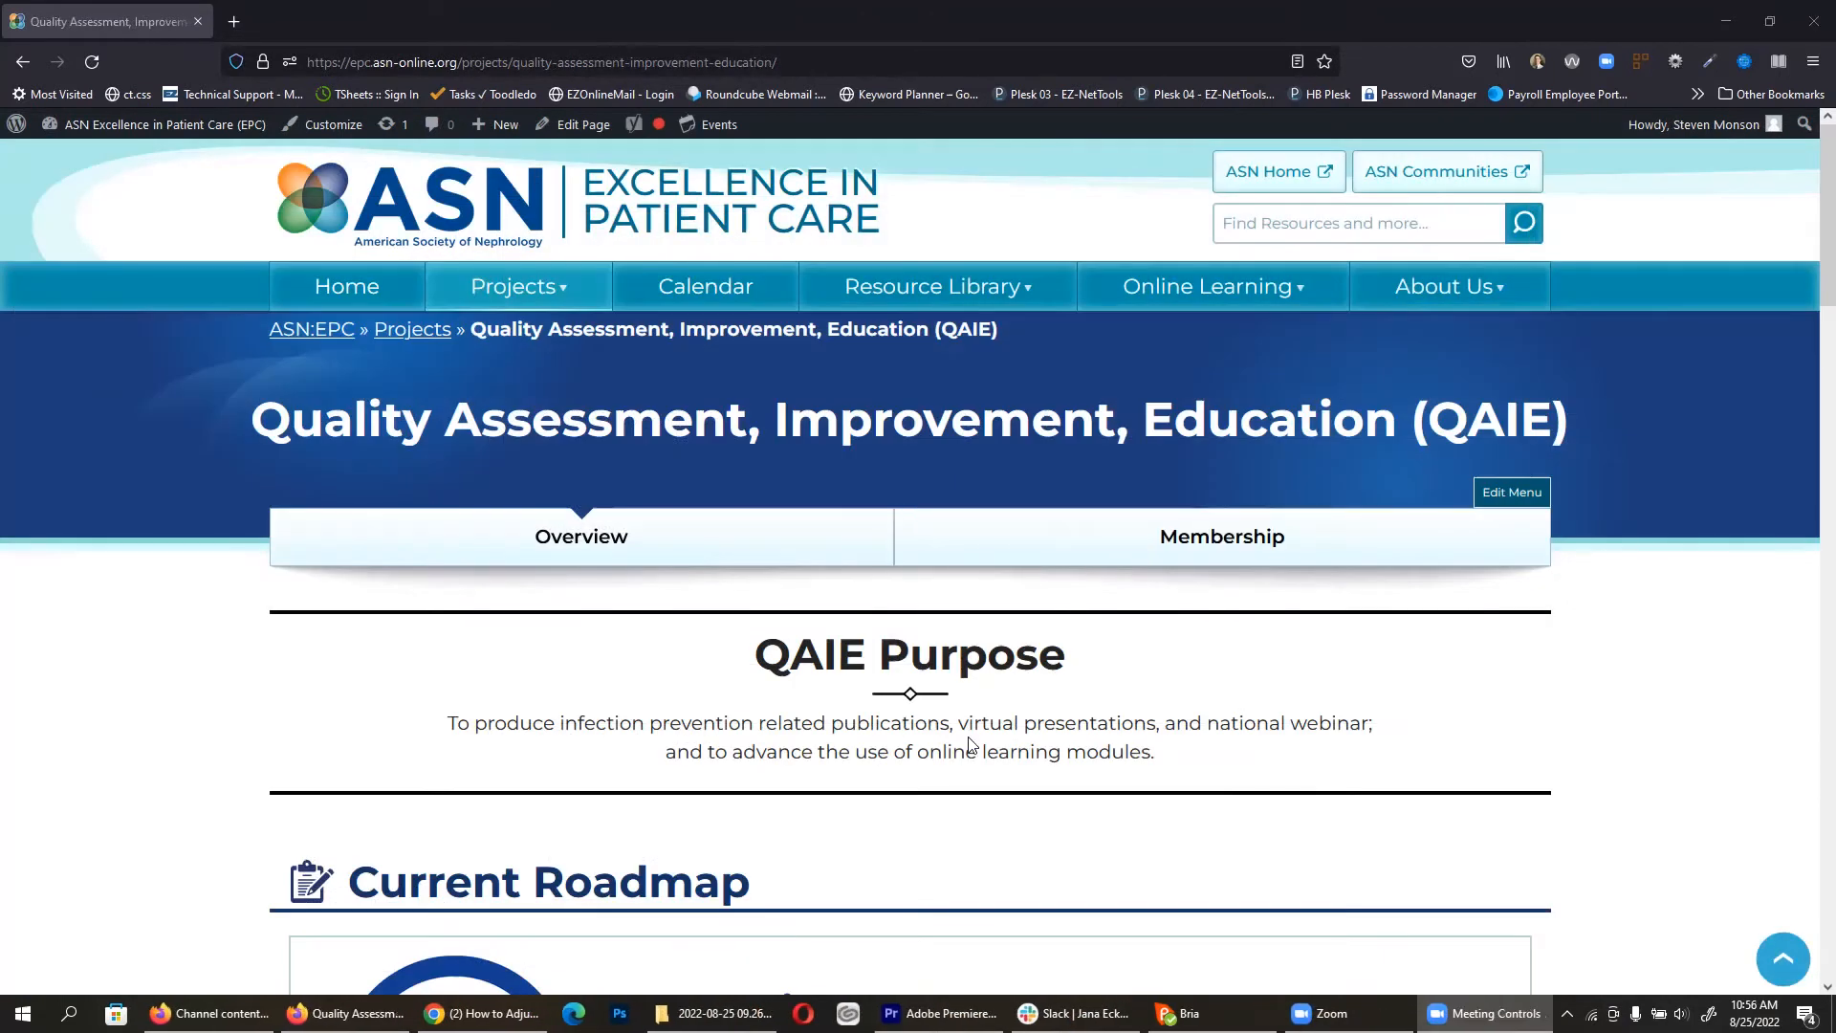
Step: Open the QAIE project page in the block editor from the admin bar
left_click(587, 133)
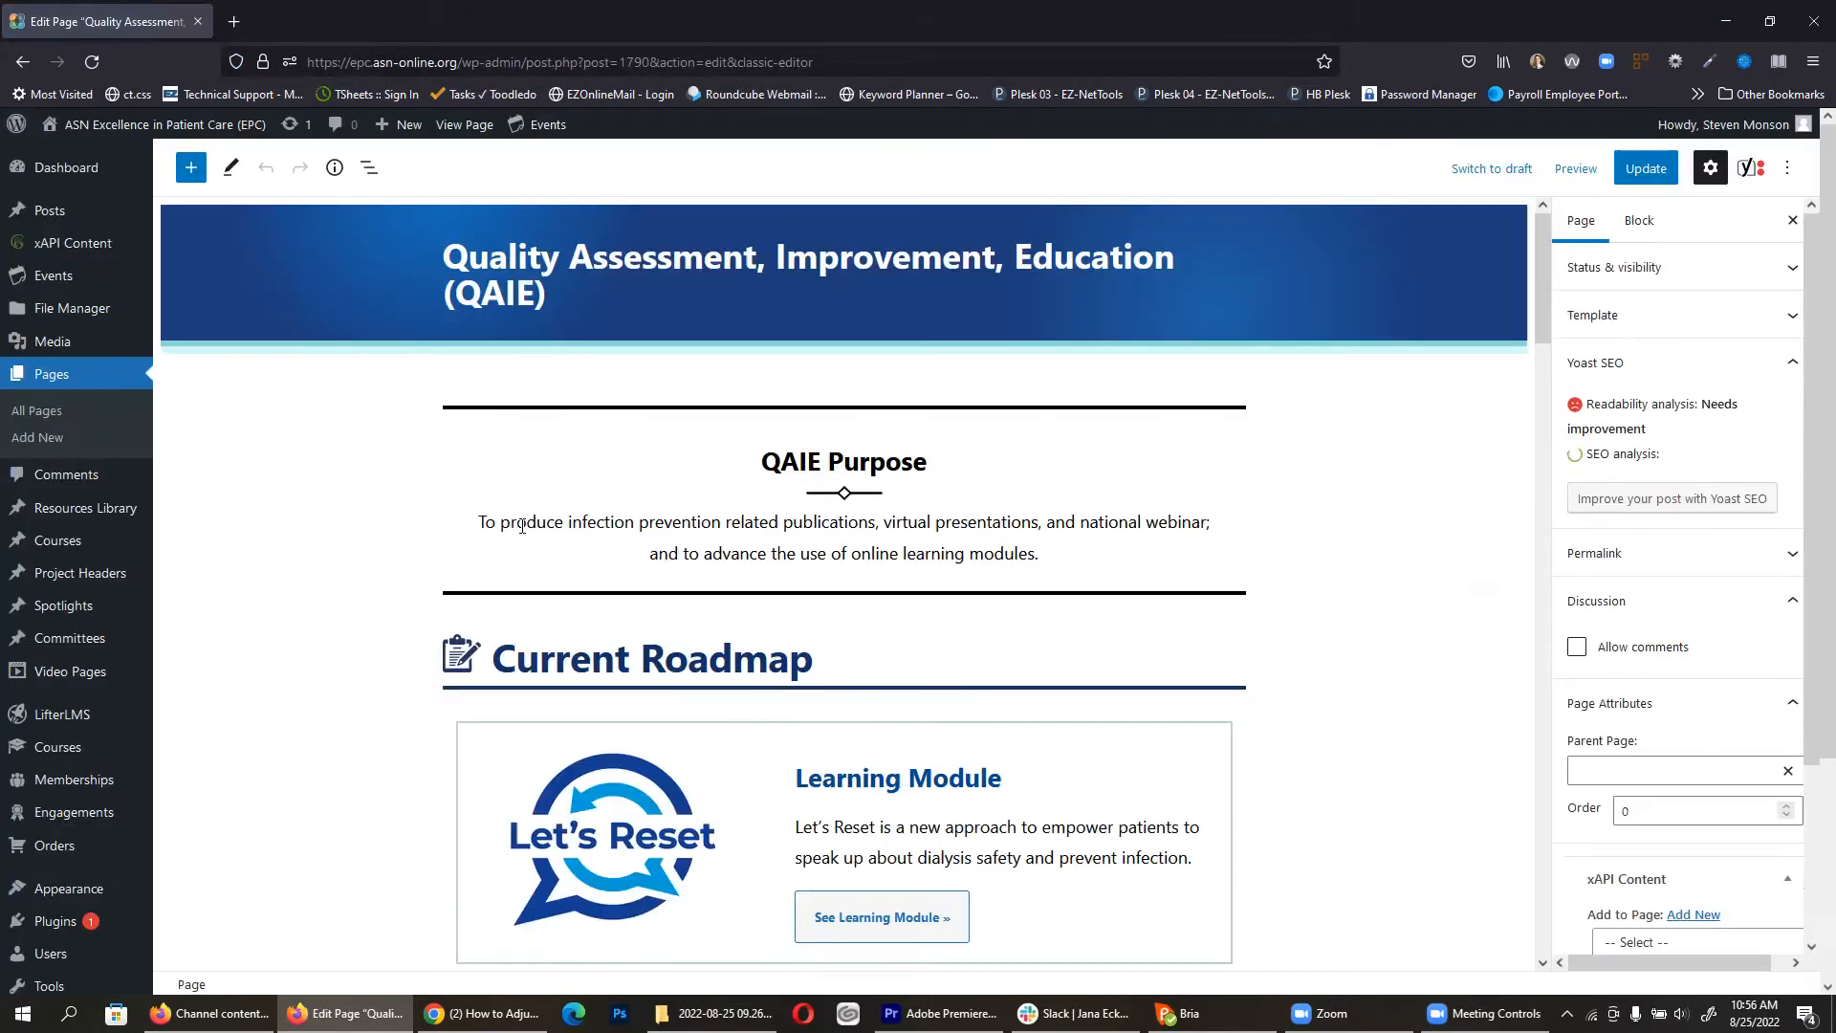
left_click(1014, 449)
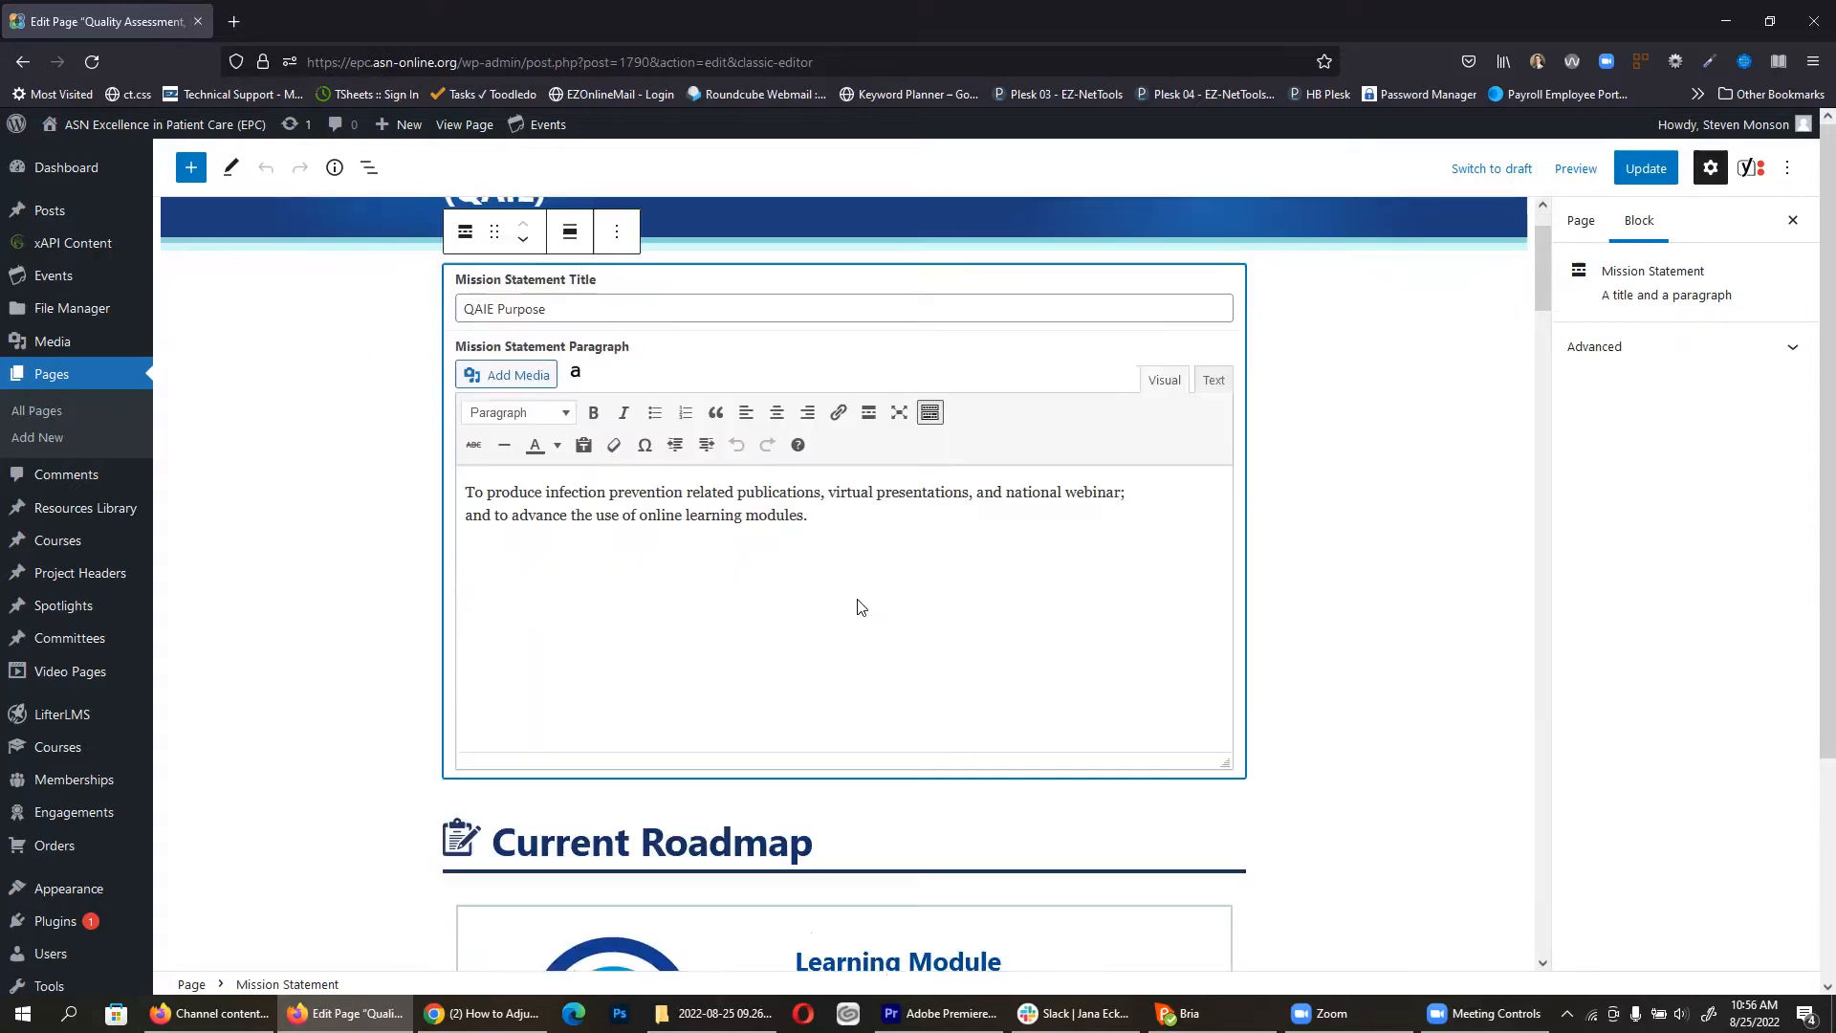
scroll(851, 593, "down", 3)
left_click(801, 550)
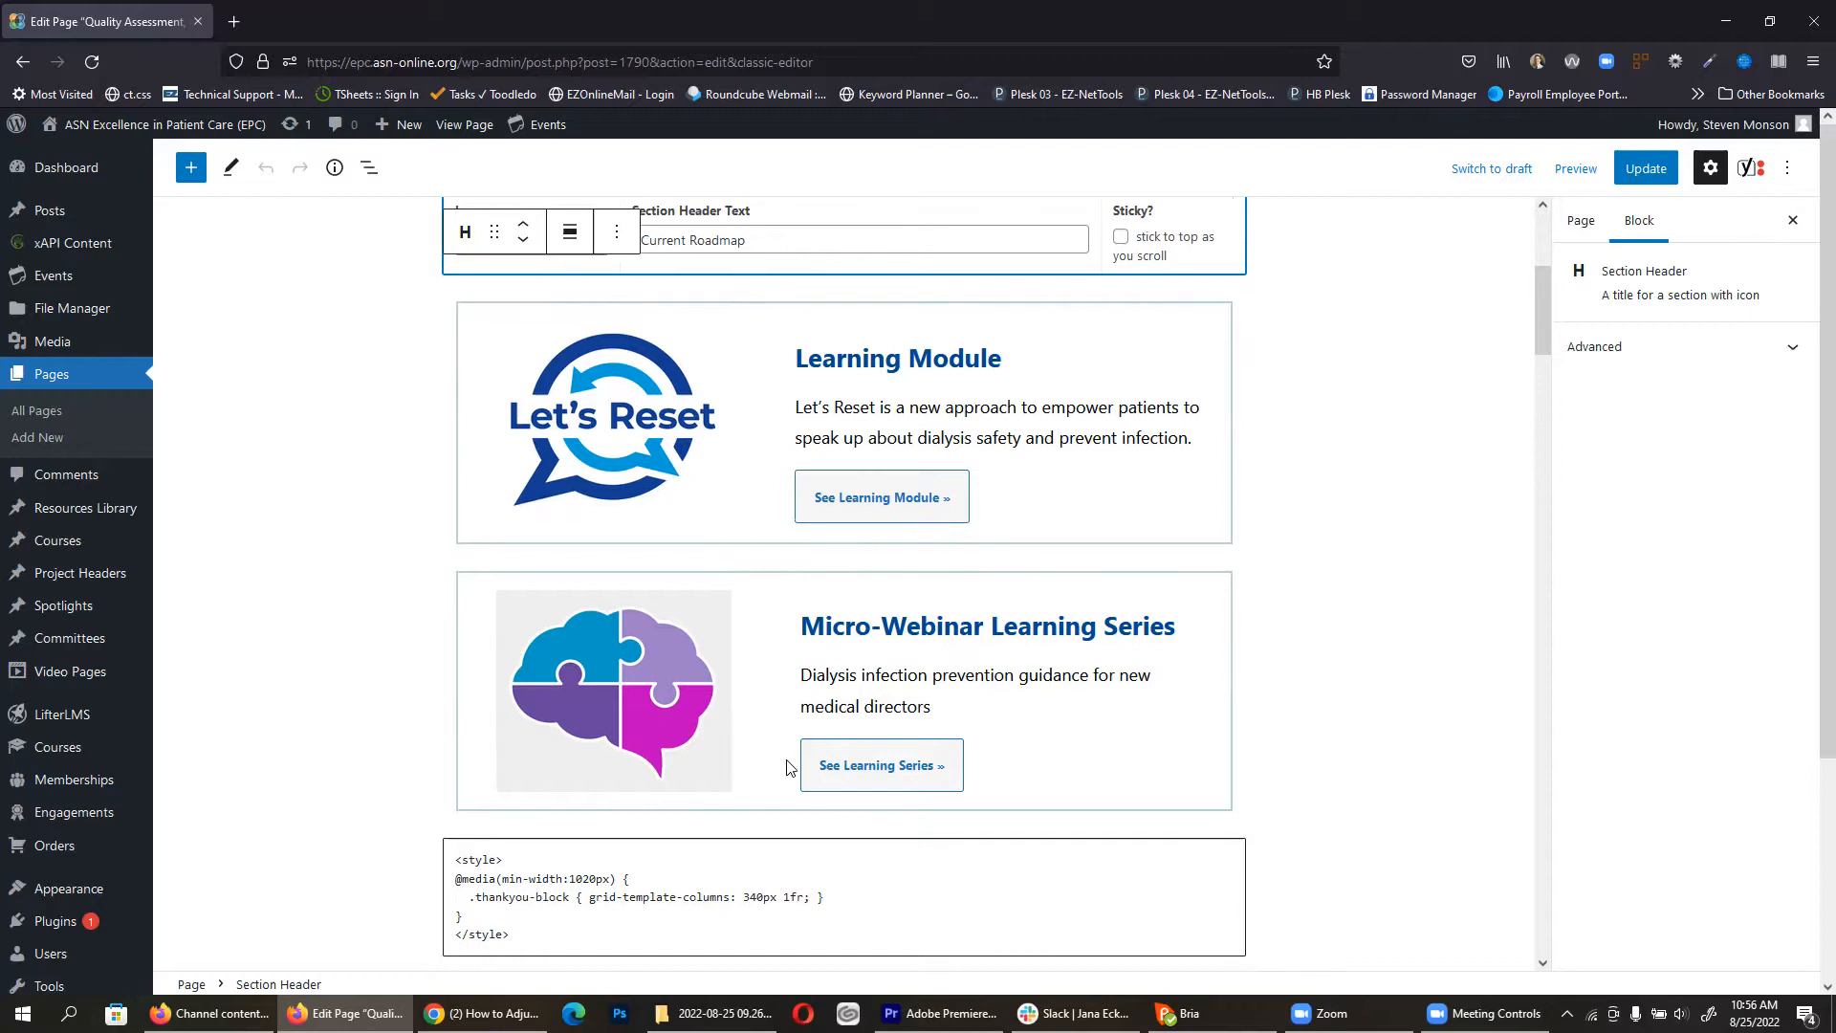
scroll(812, 756, "up", 4)
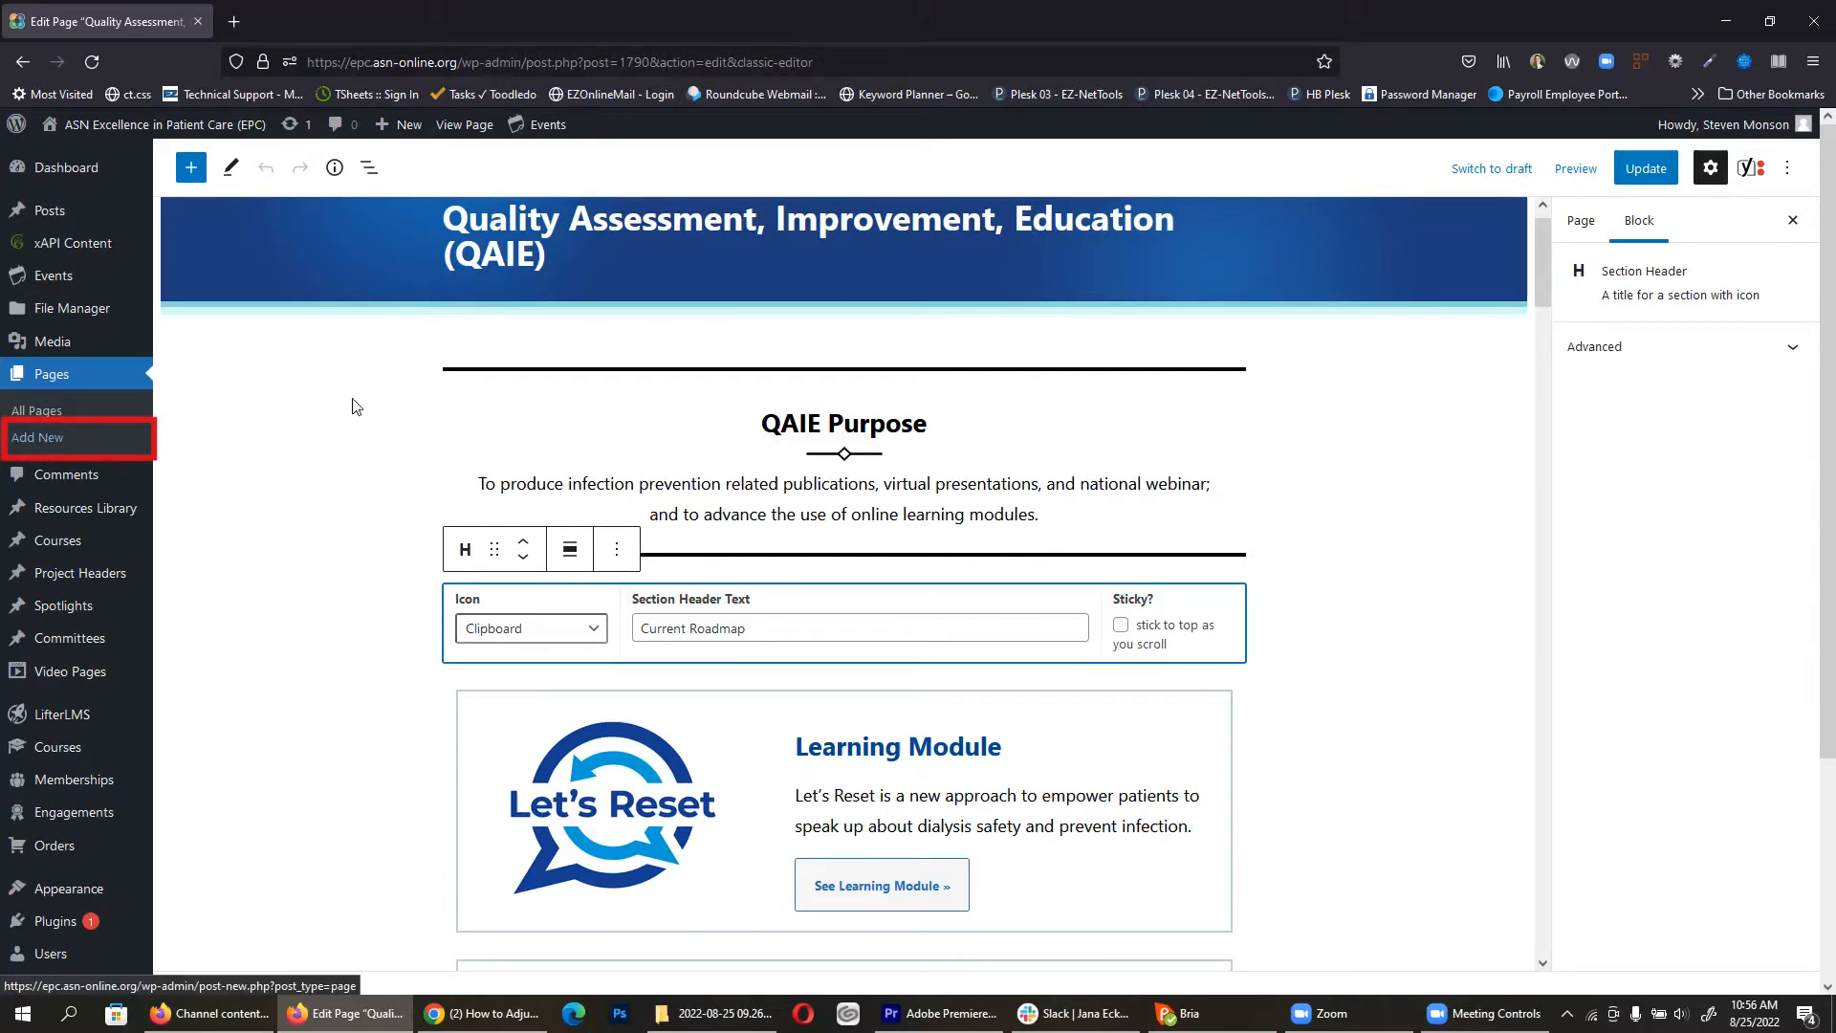
mouse_move(409, 127)
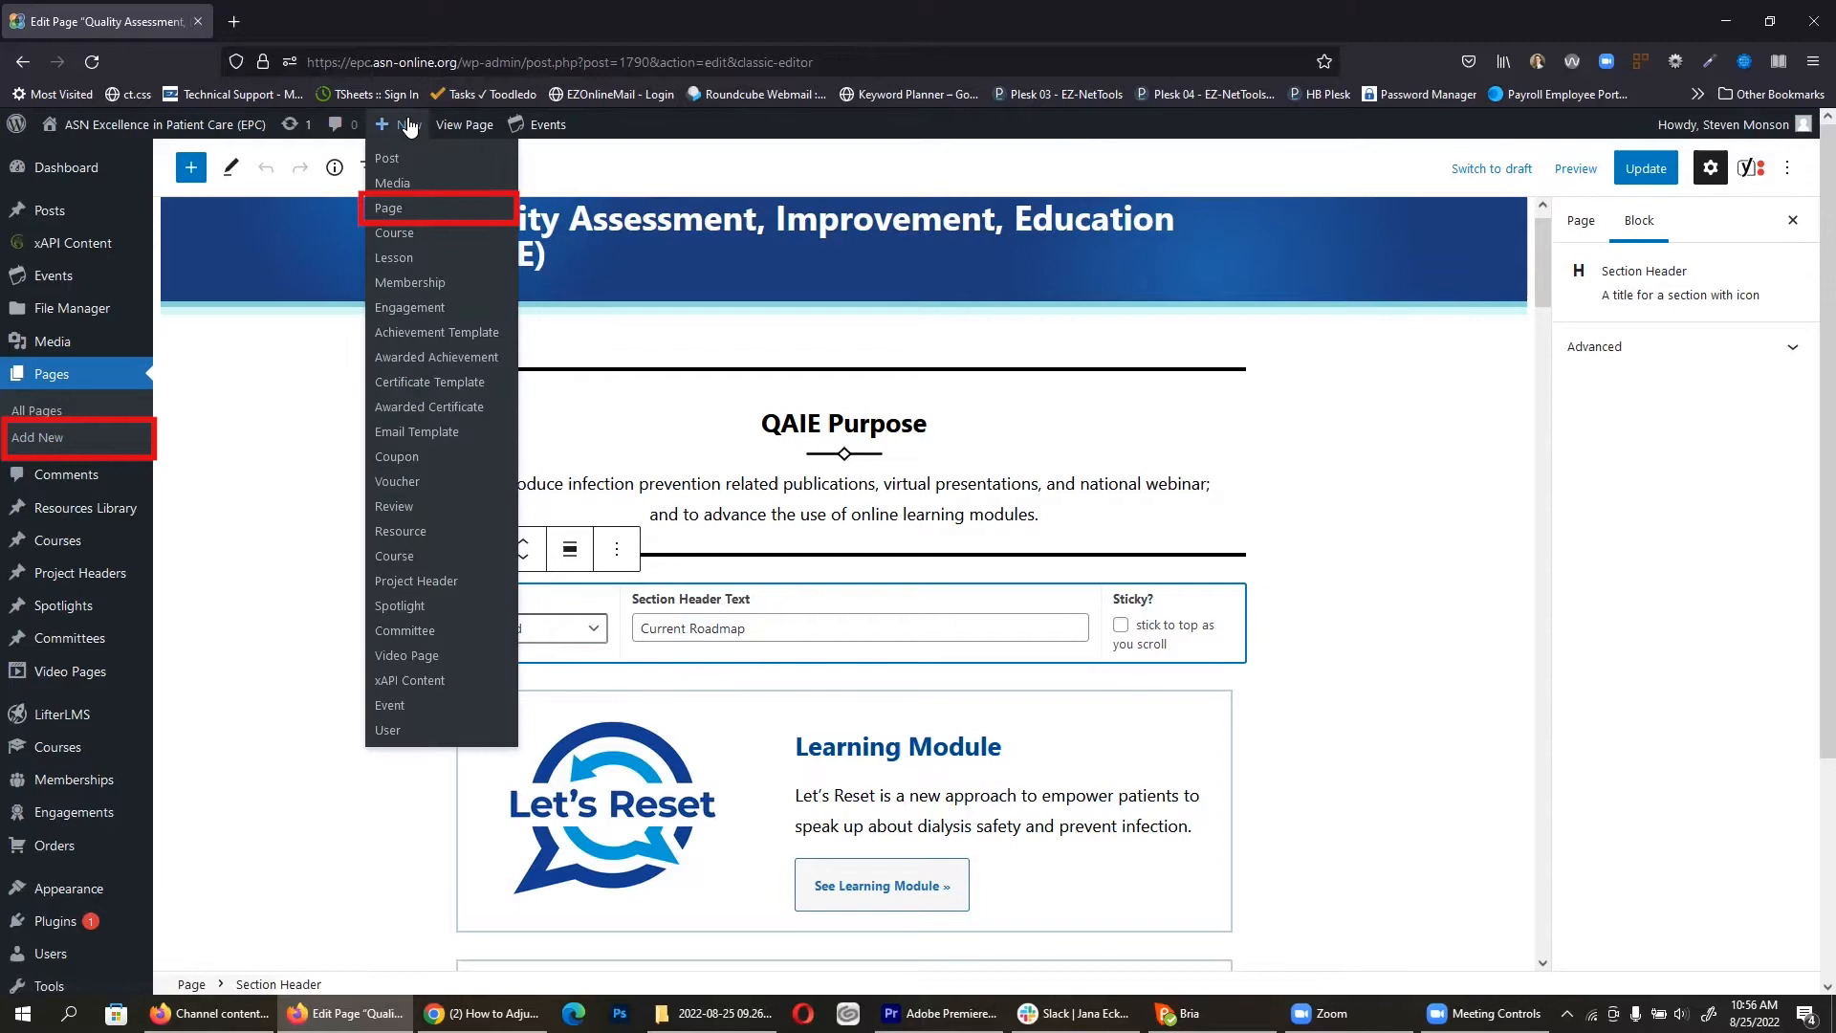
Step: Add a new page titled 'Demo Page' and let its draft save
left_click(40, 449)
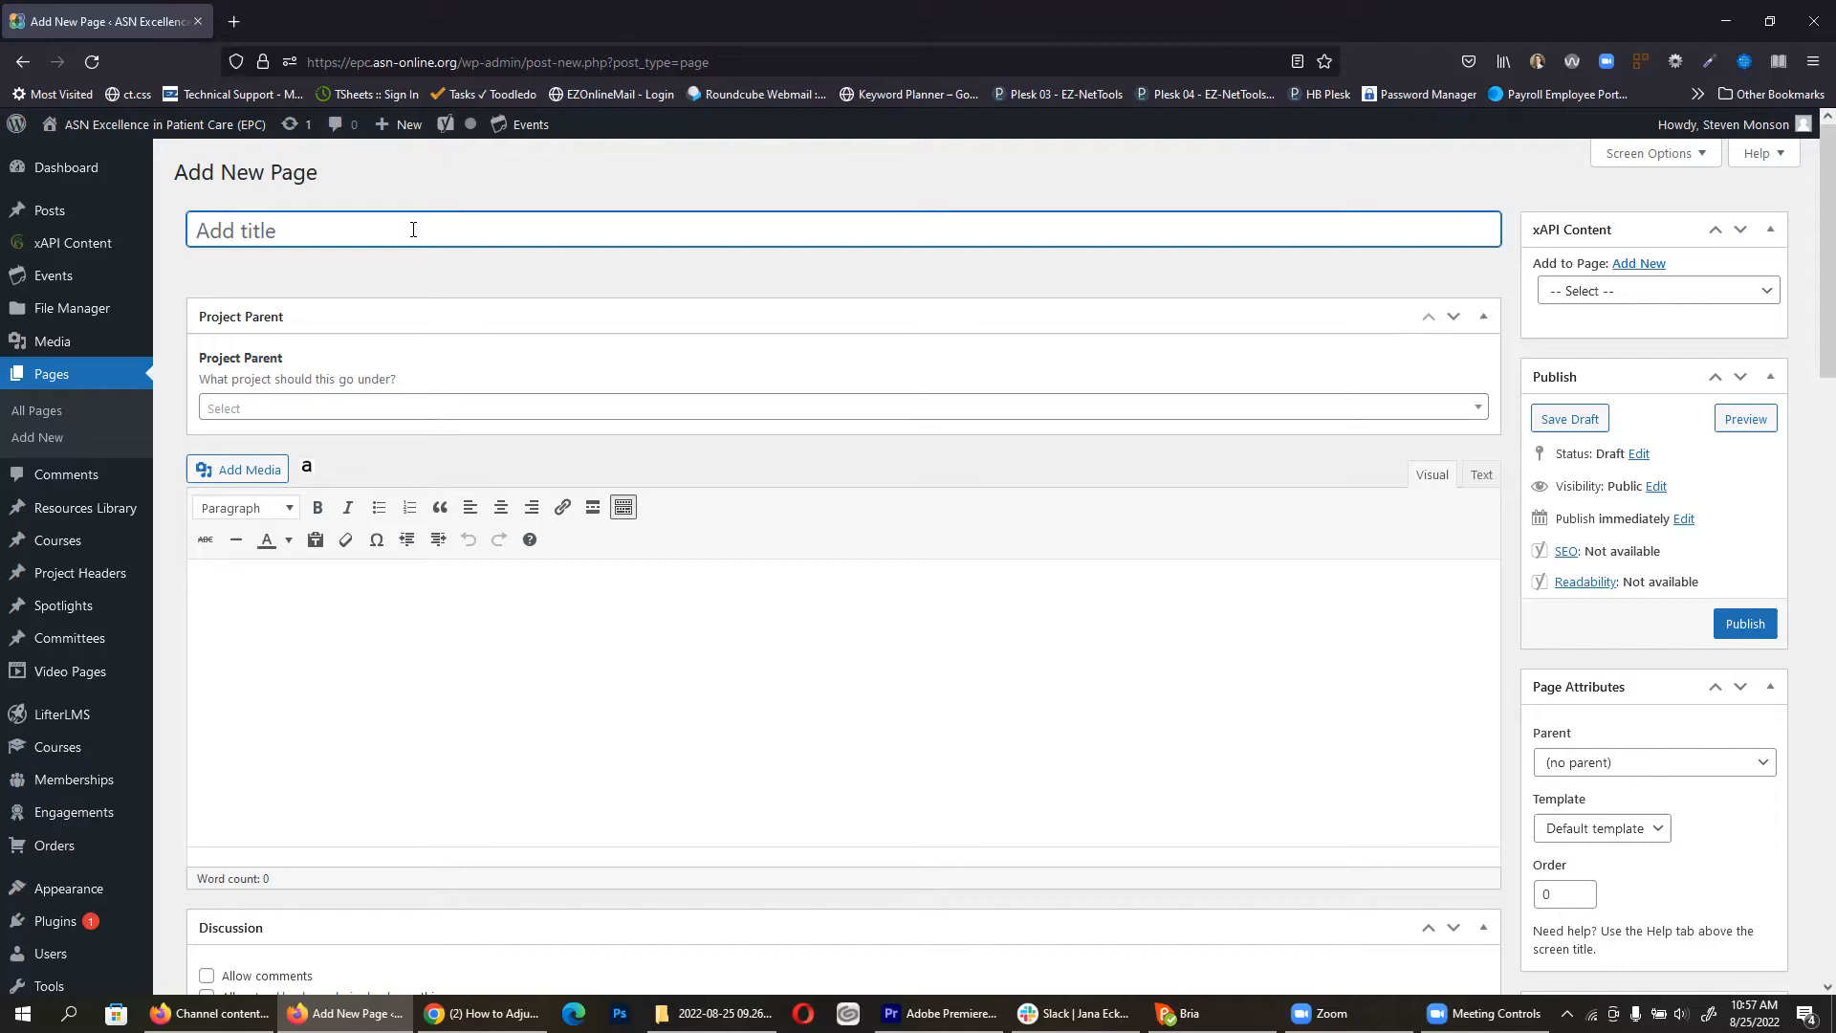
type("Demo Page")
left_click(432, 682)
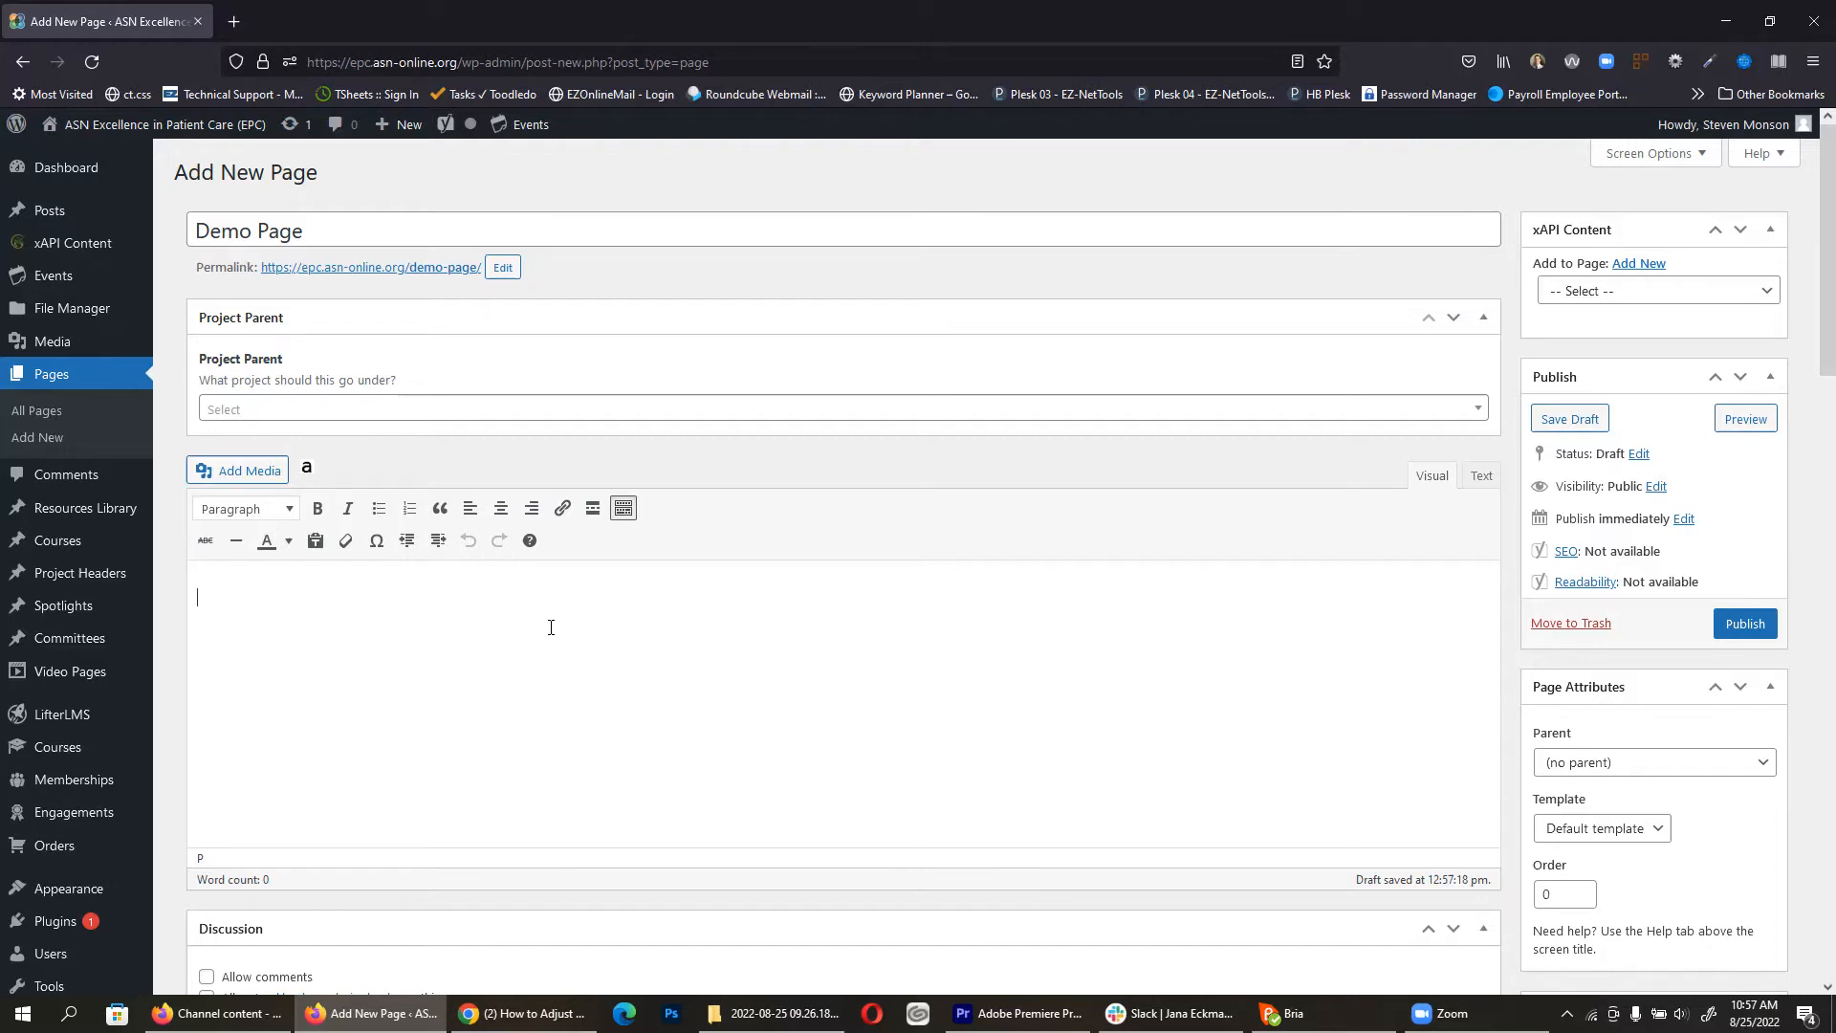
scroll(775, 626, "down", 1)
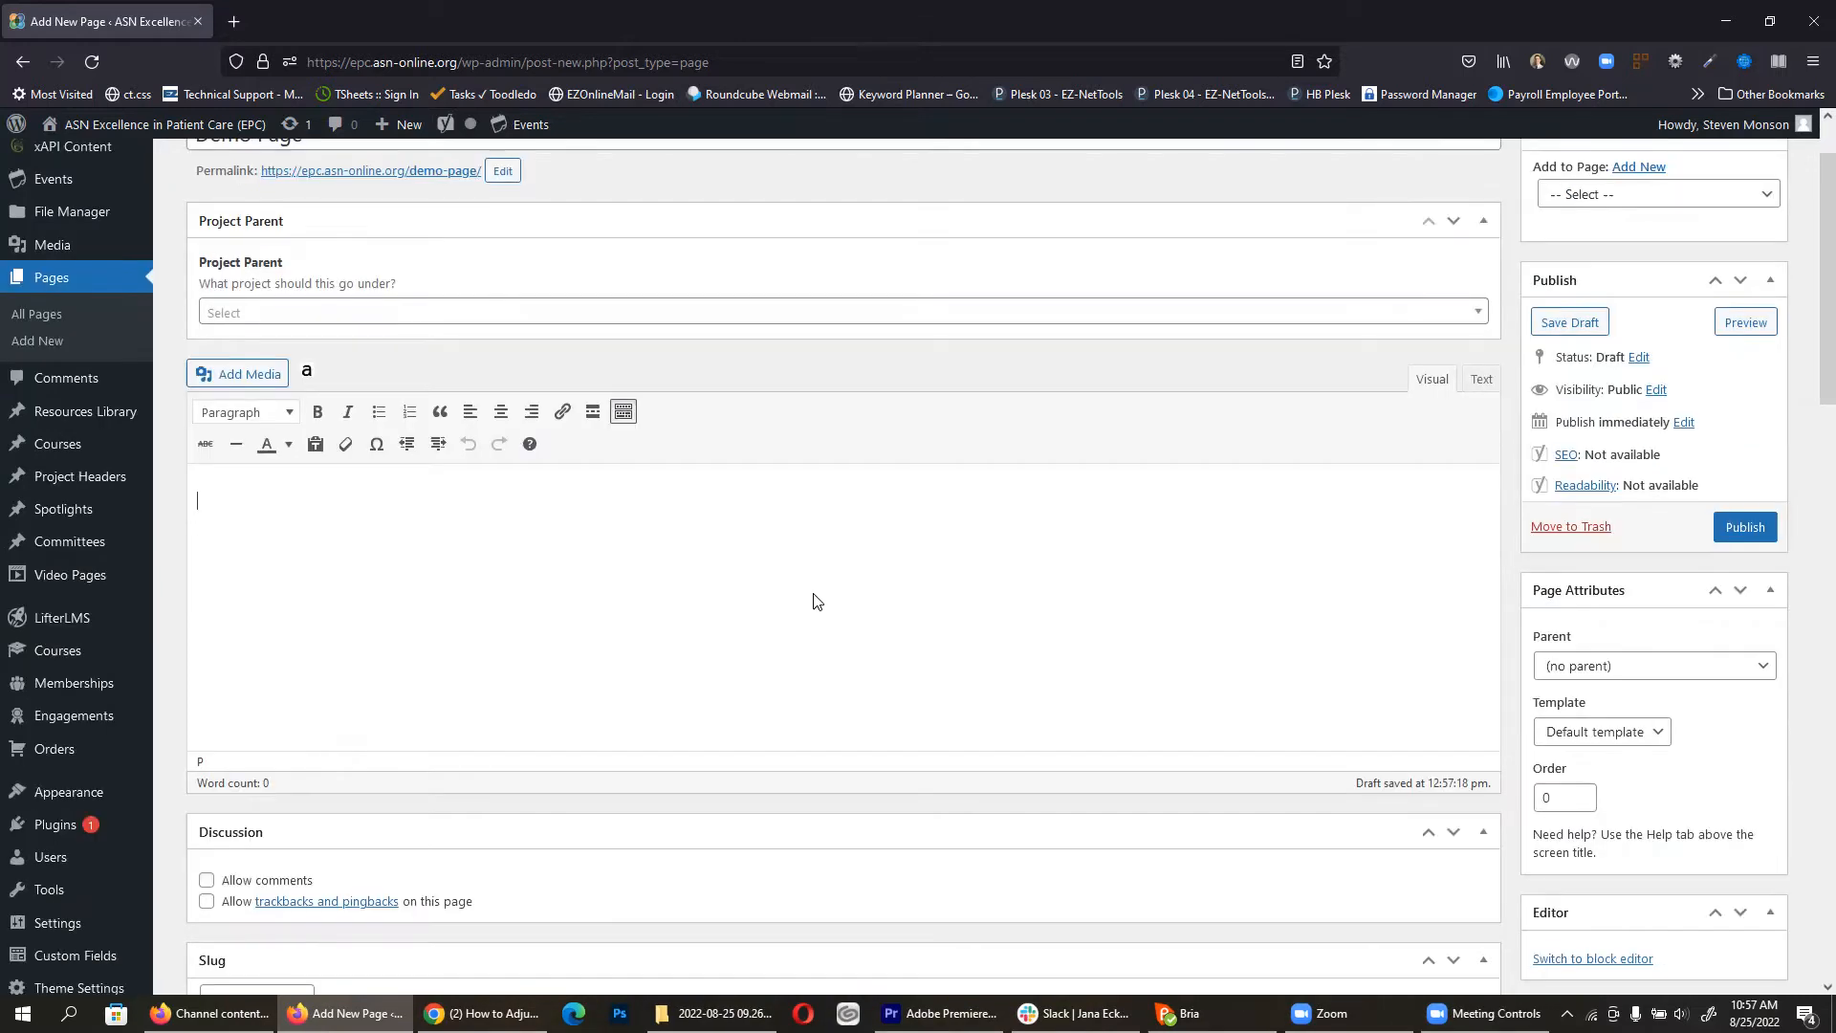
scroll(1286, 674, "down", 3)
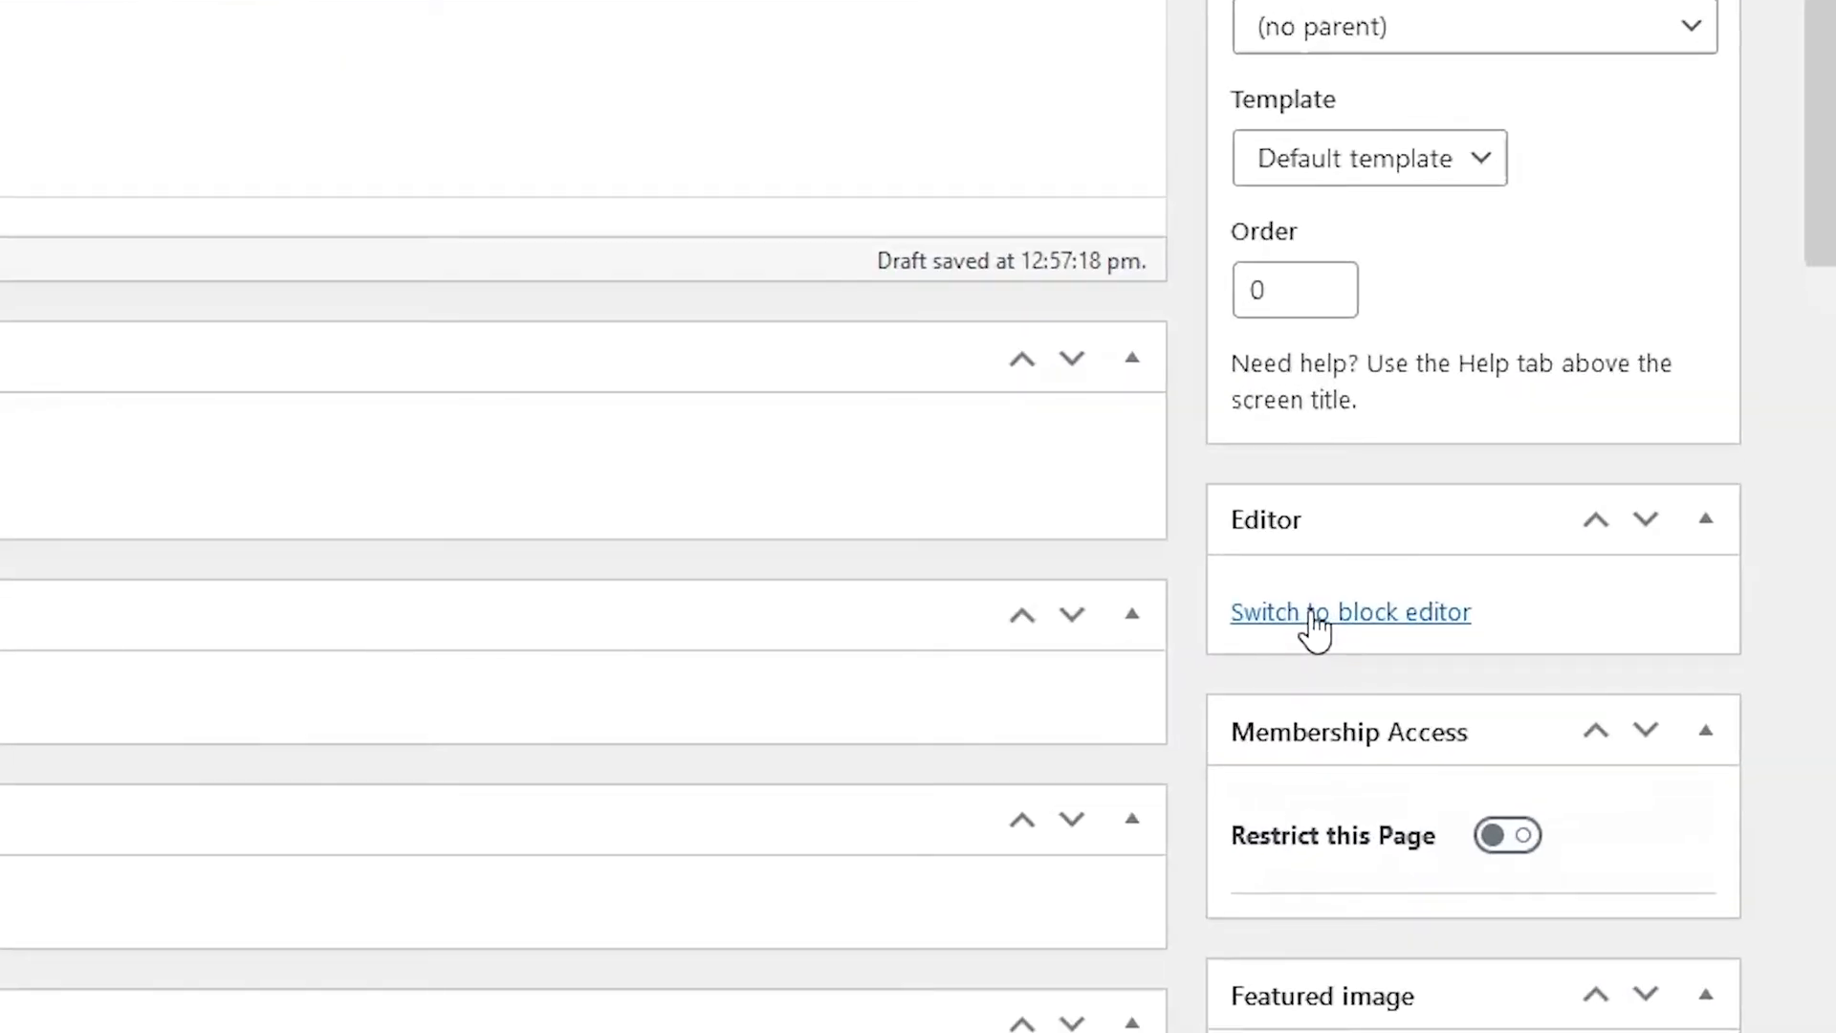
Step: Switch Demo Page to the block editor and write a paragraph reading 'here is some text'
left_click(1314, 617)
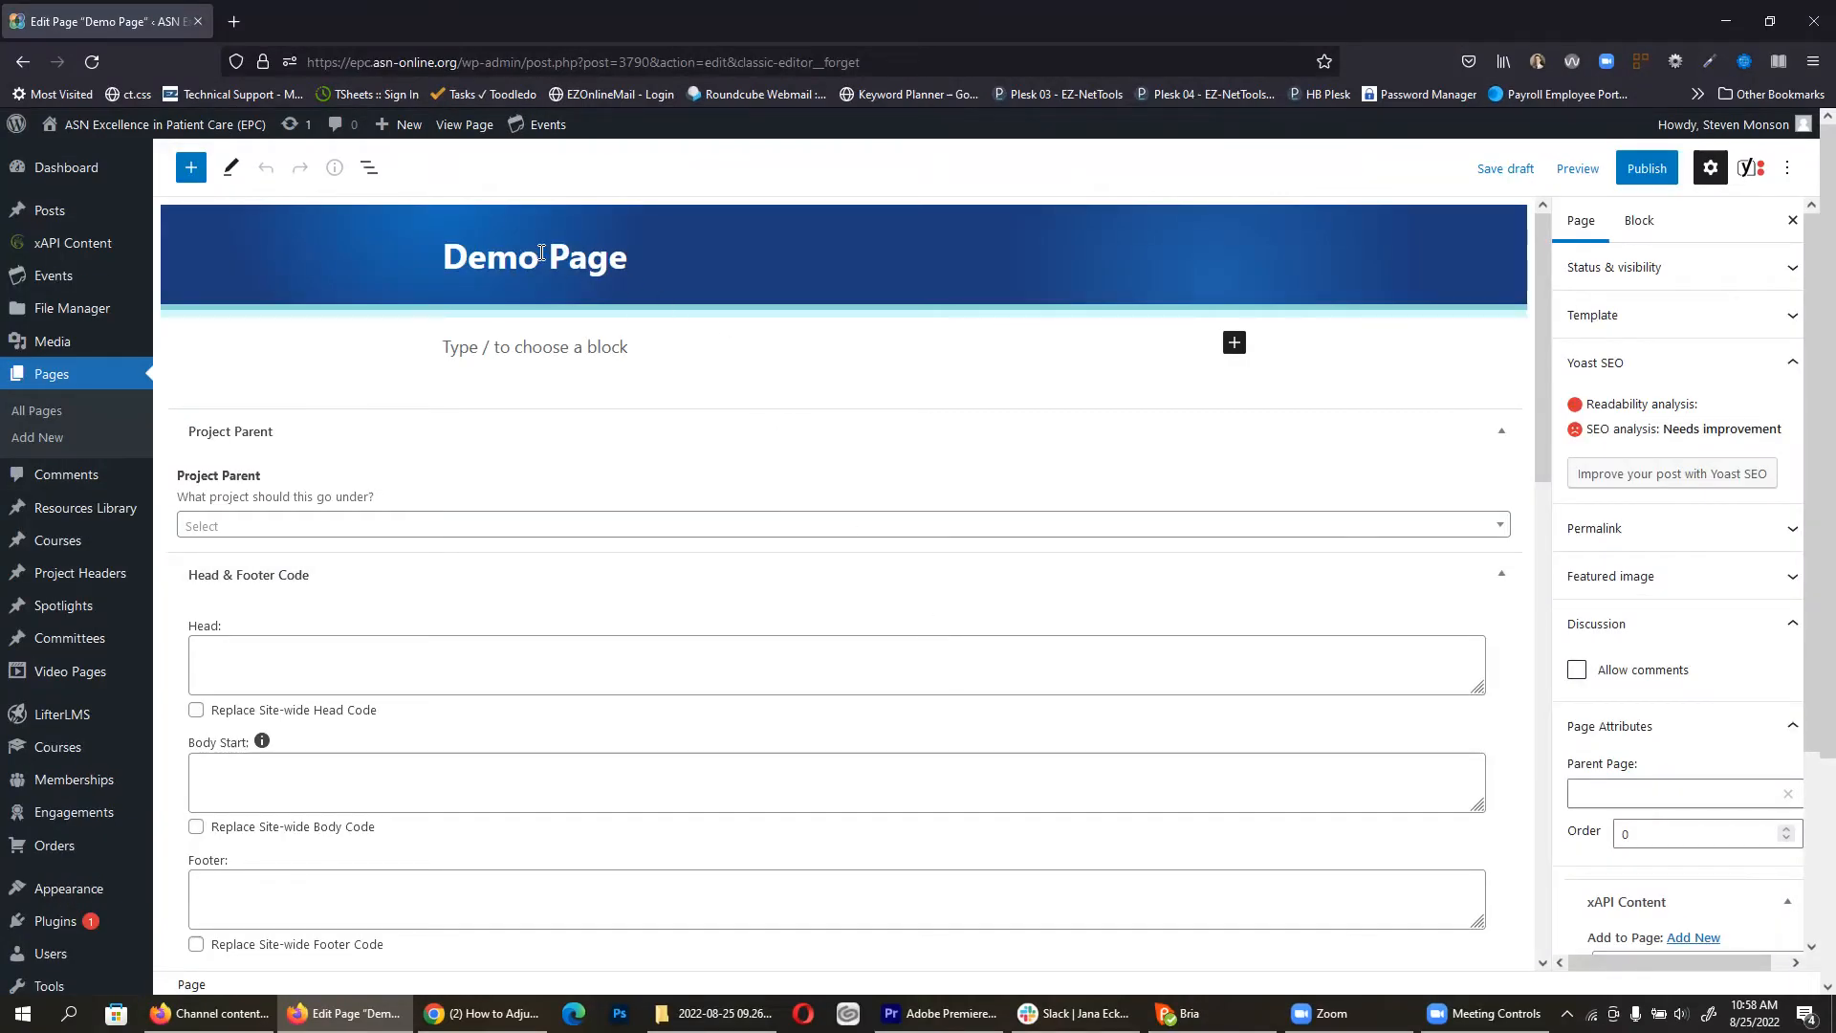
left_click(503, 350)
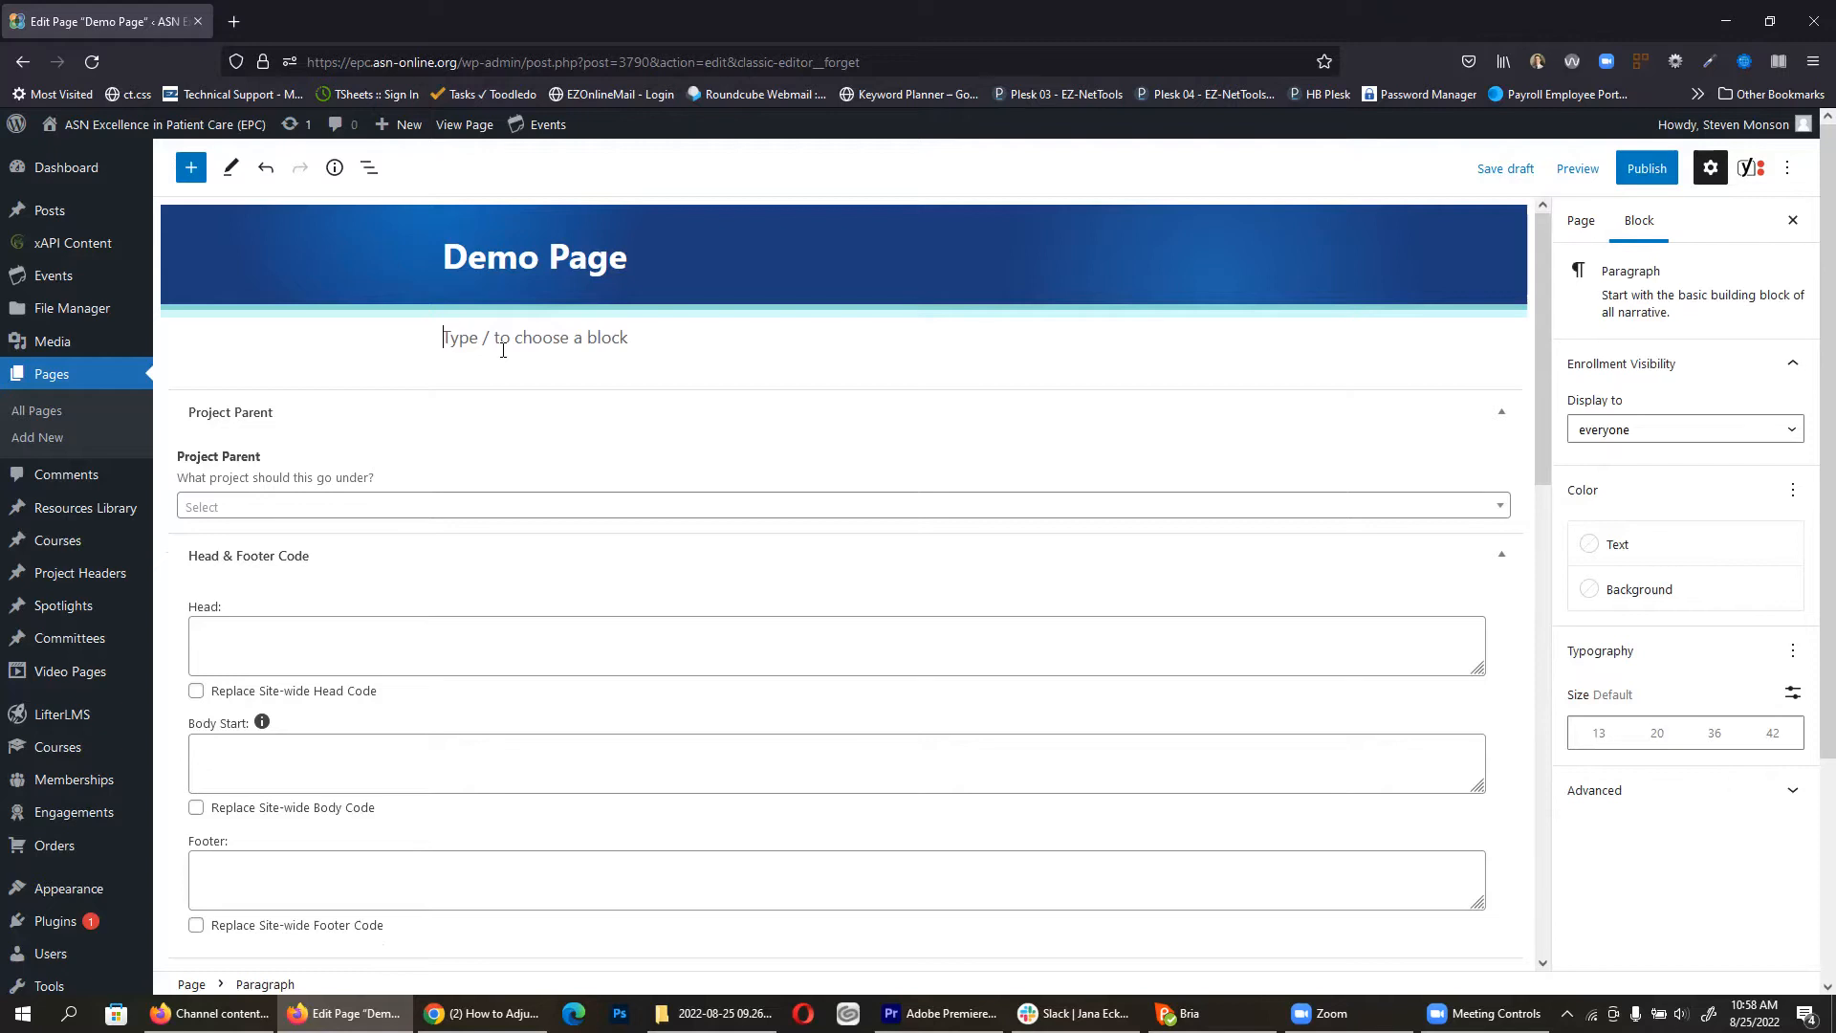
type("here is some text")
key("Return")
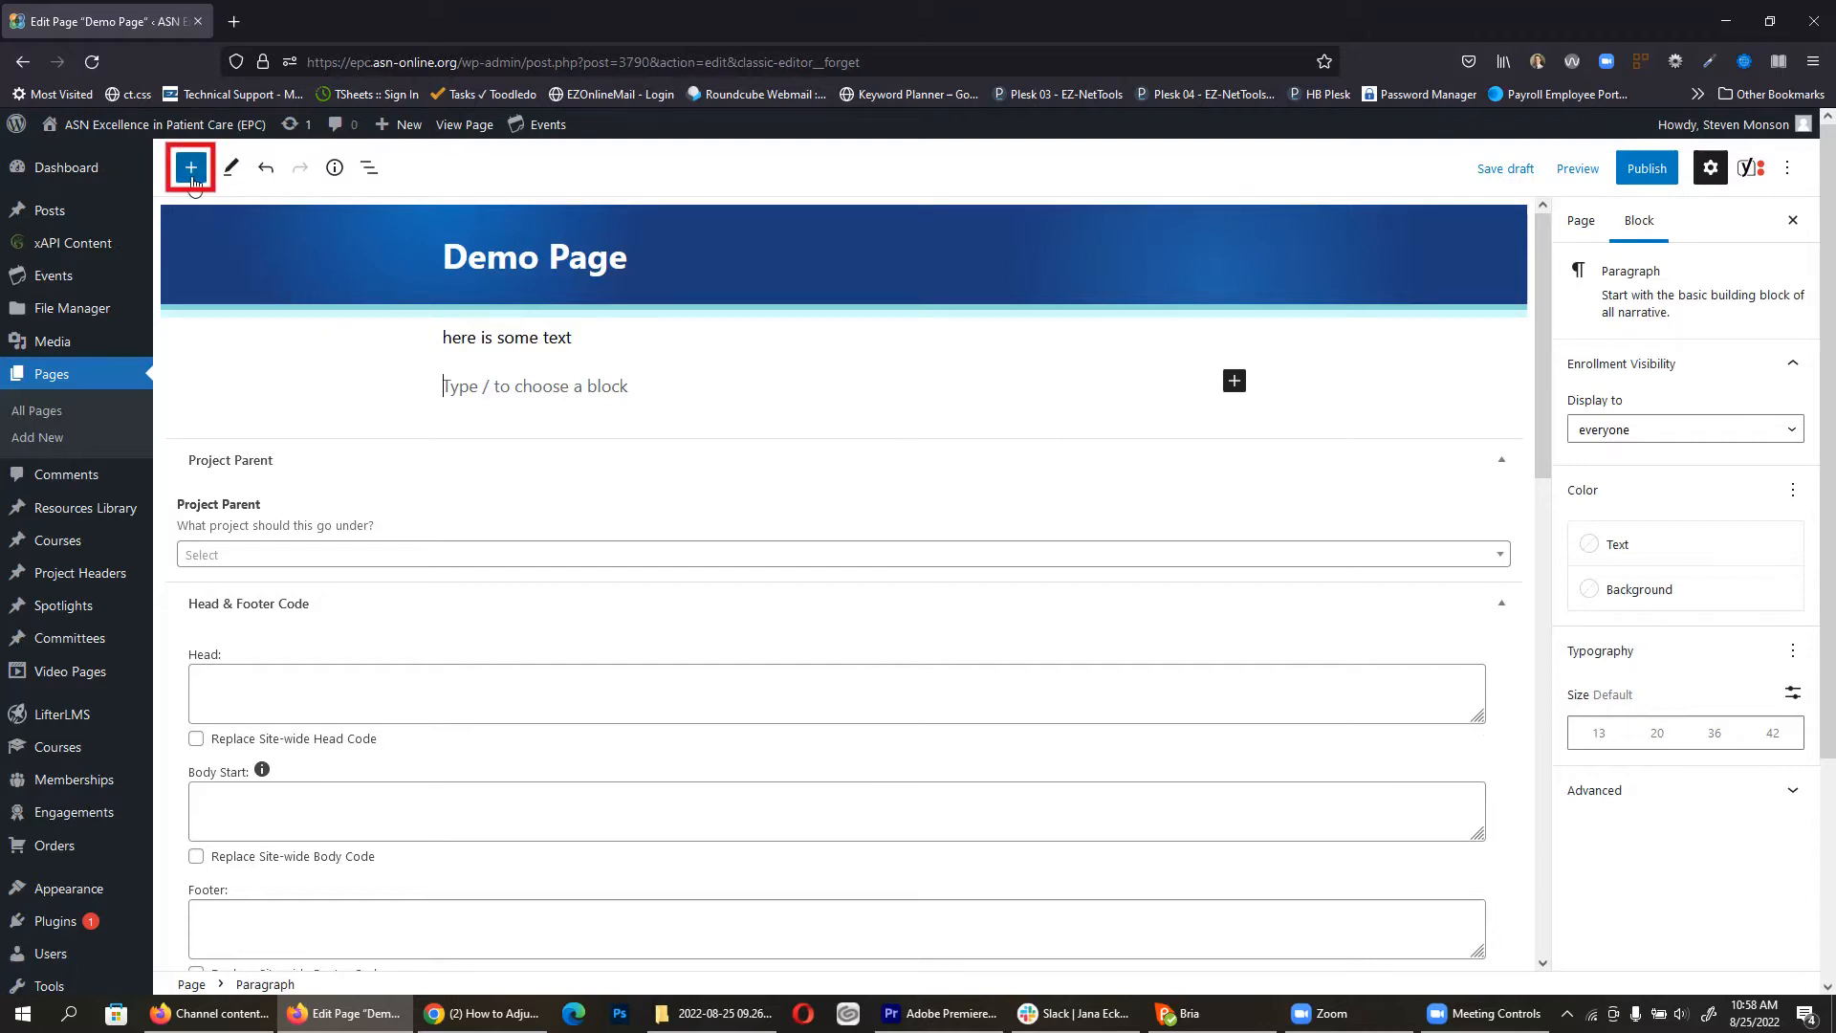
Step: Open the full block library and browse custom blocks like Mission Statement, Section Header and Project Menu
left_click(1236, 383)
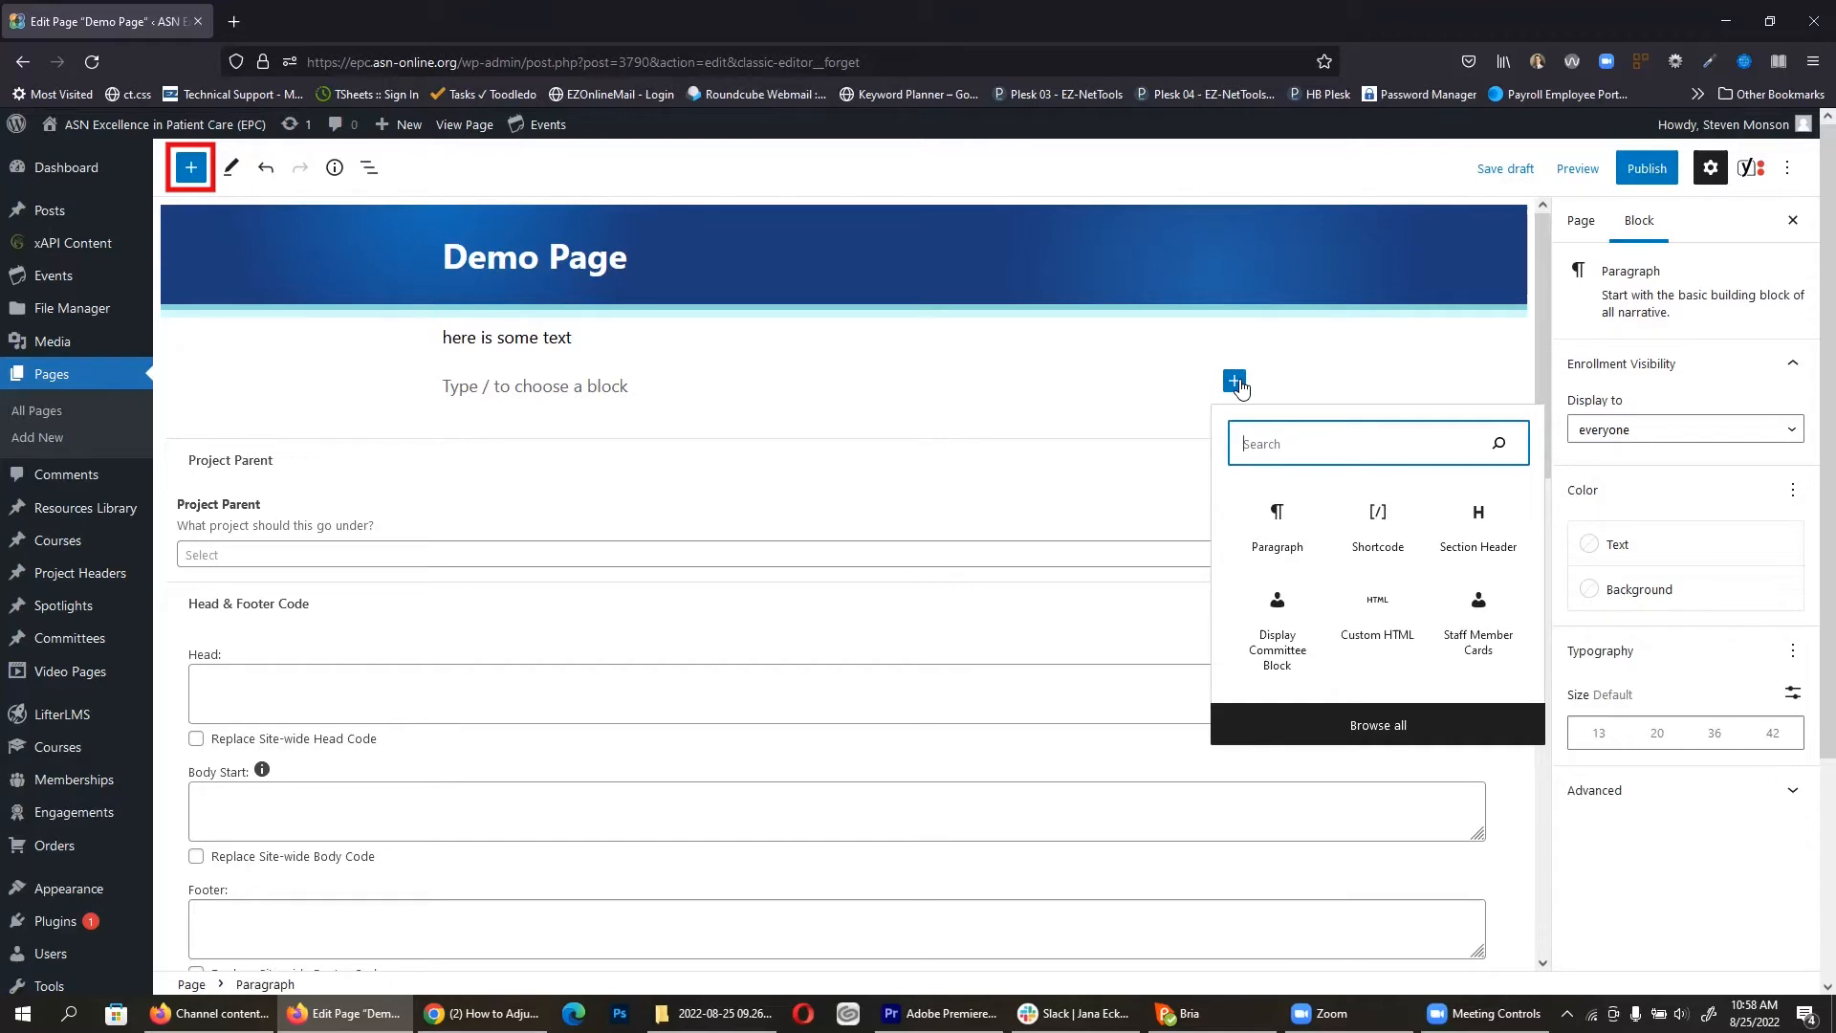
left_click(196, 169)
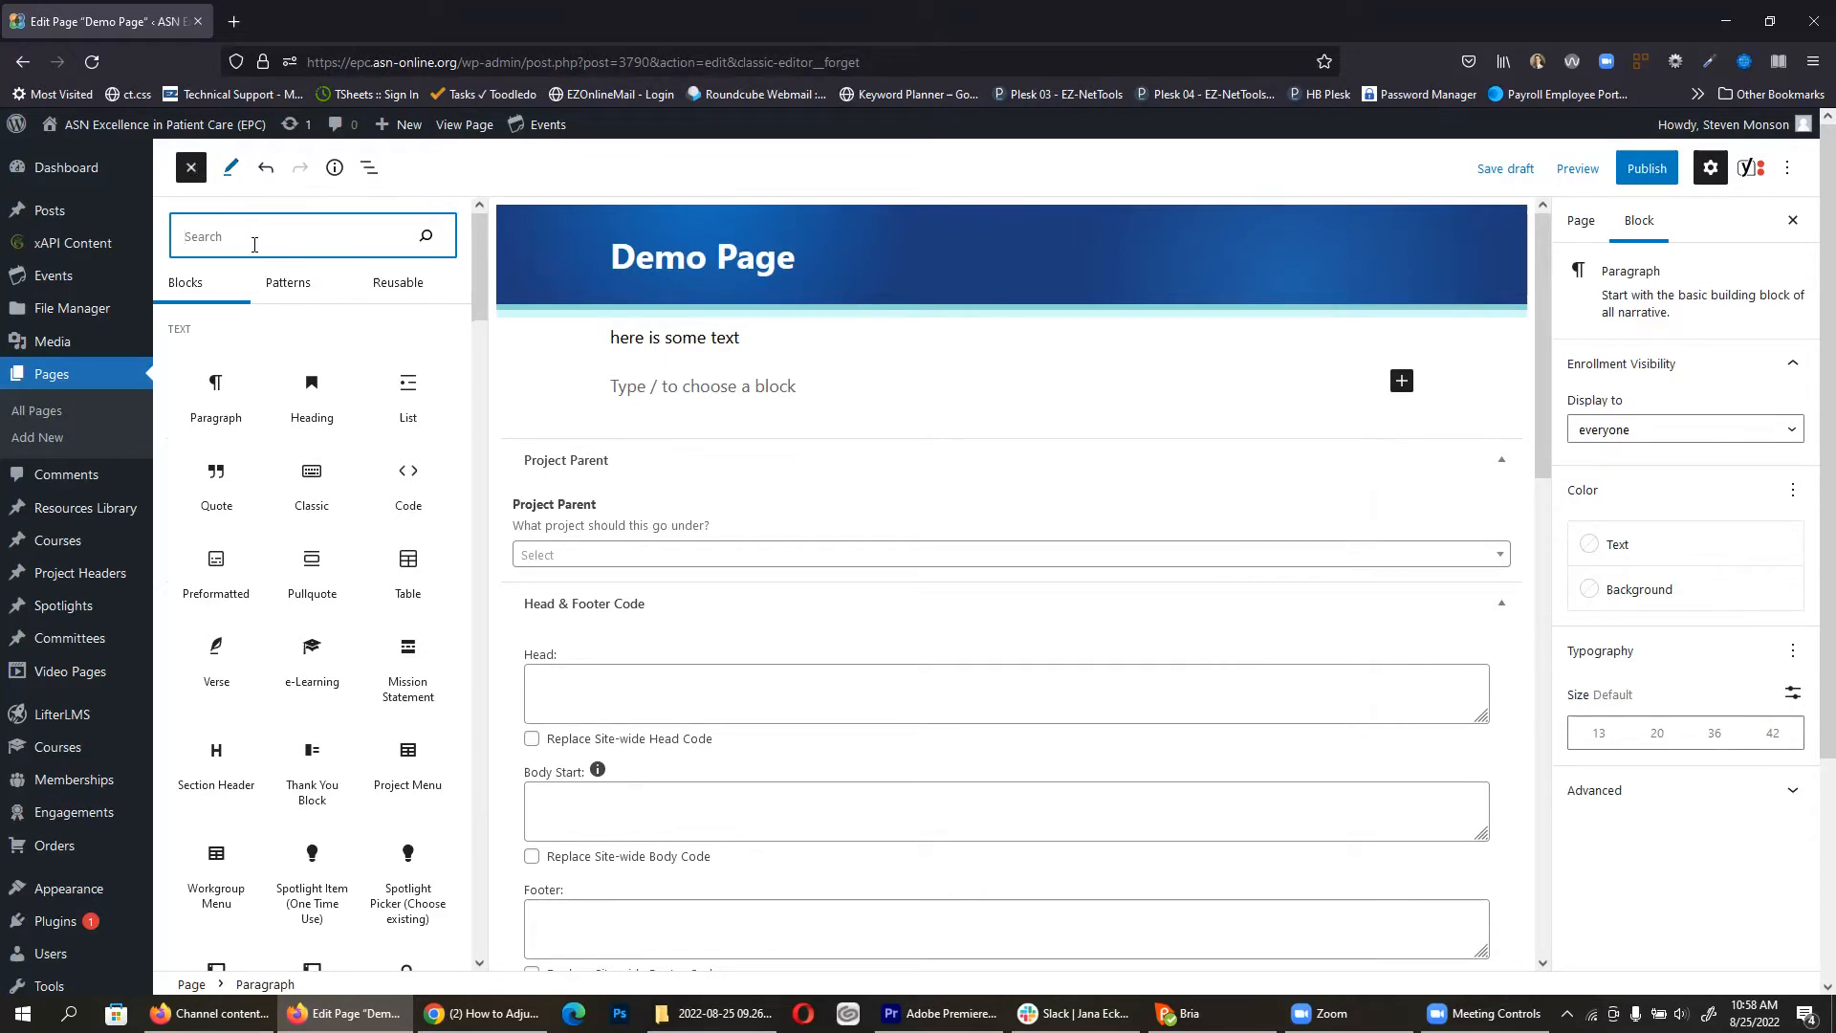
mouse_move(323, 344)
mouse_move(420, 678)
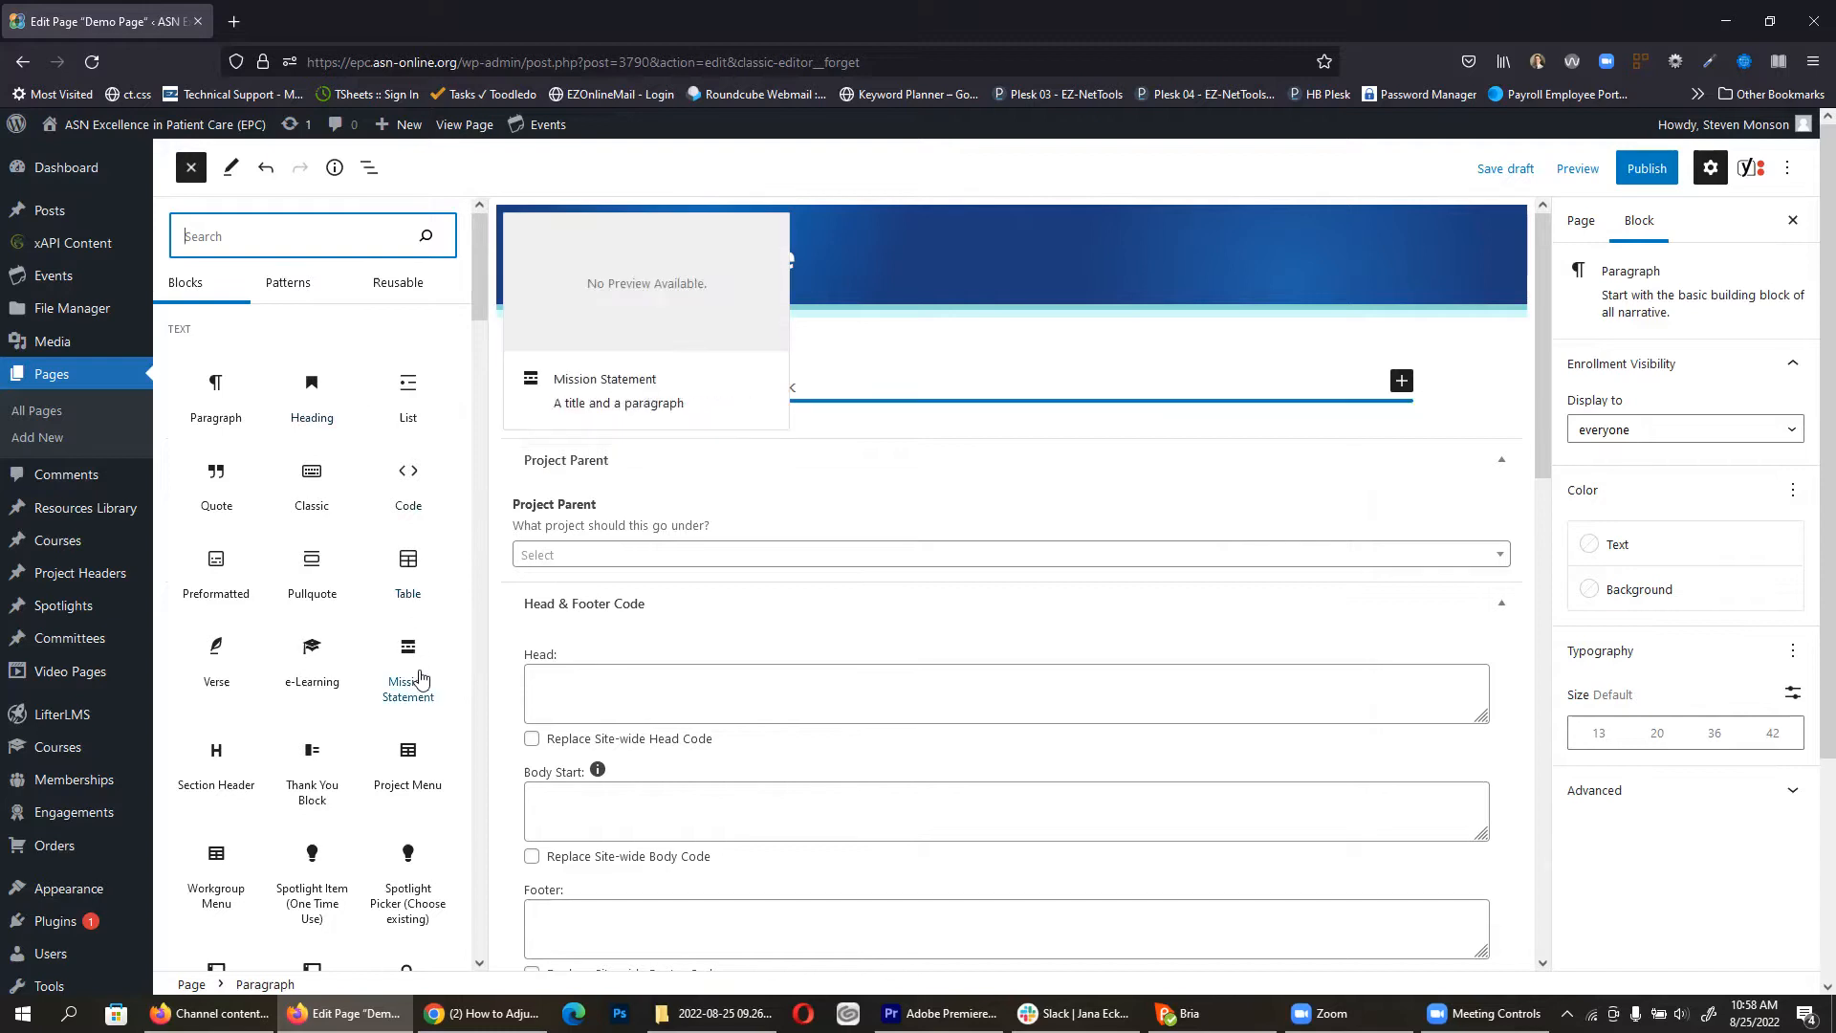
mouse_move(216, 762)
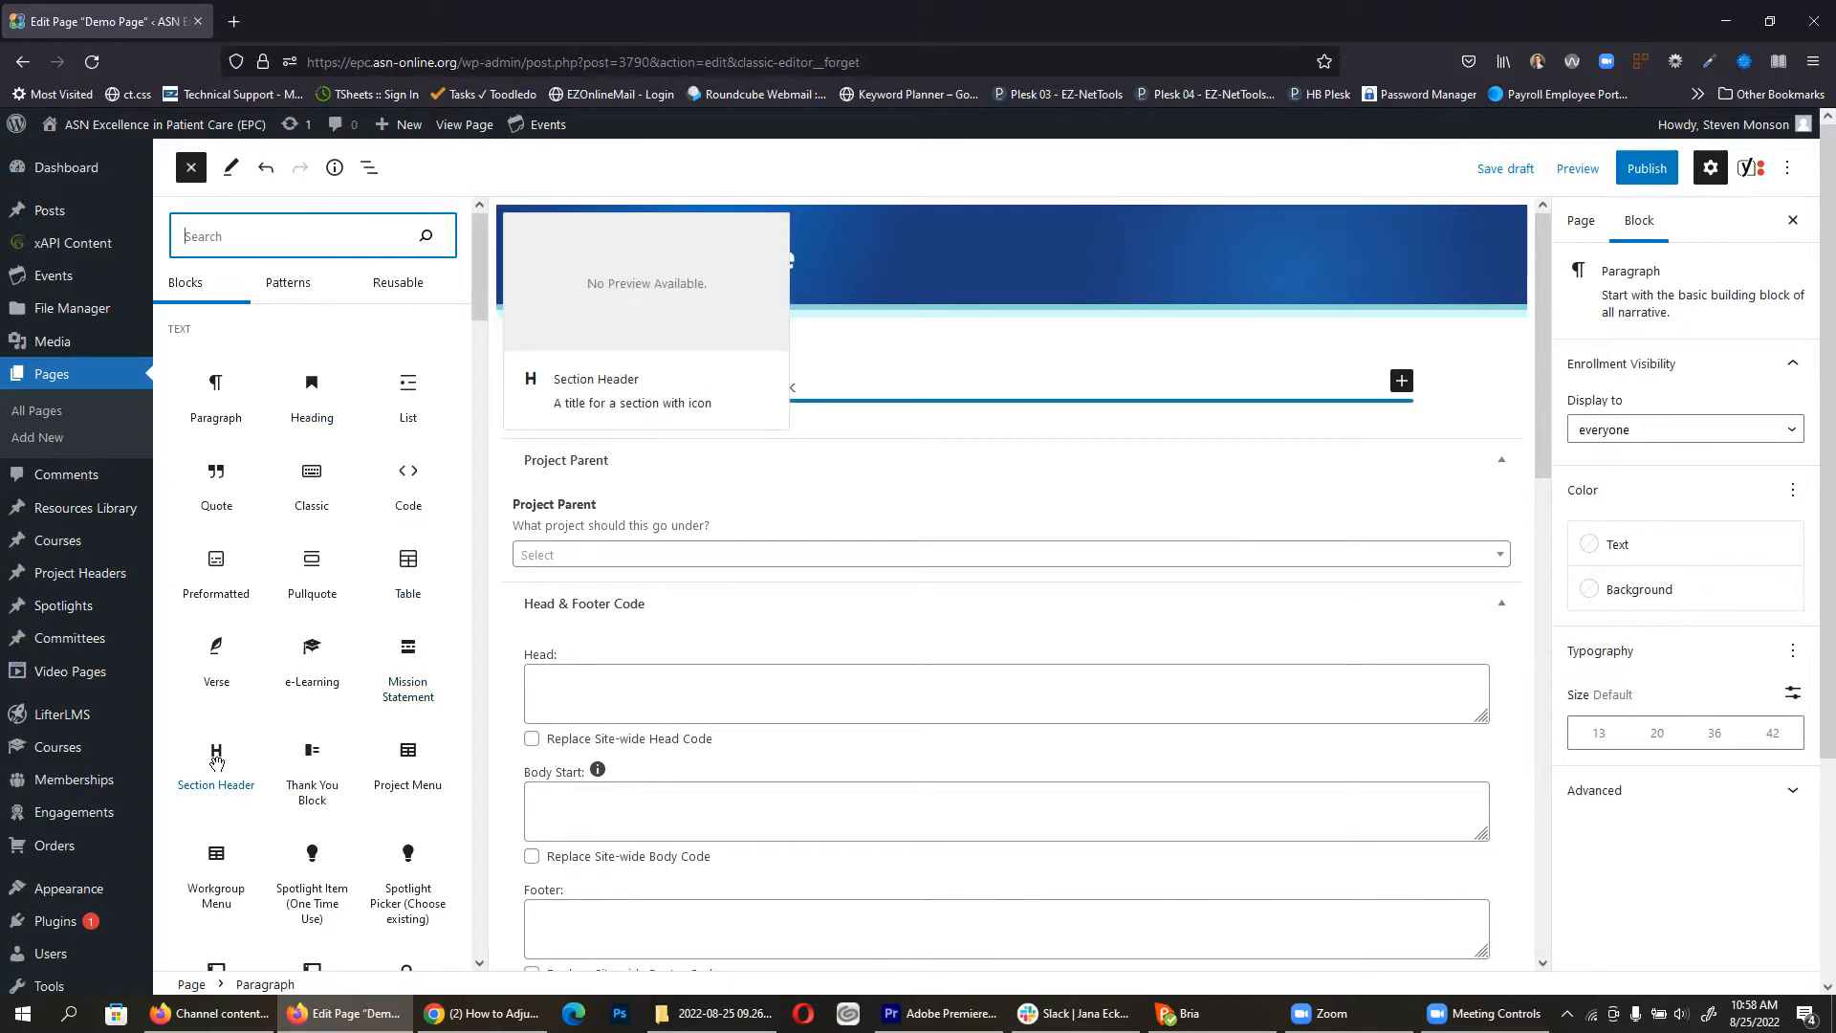
mouse_move(213, 390)
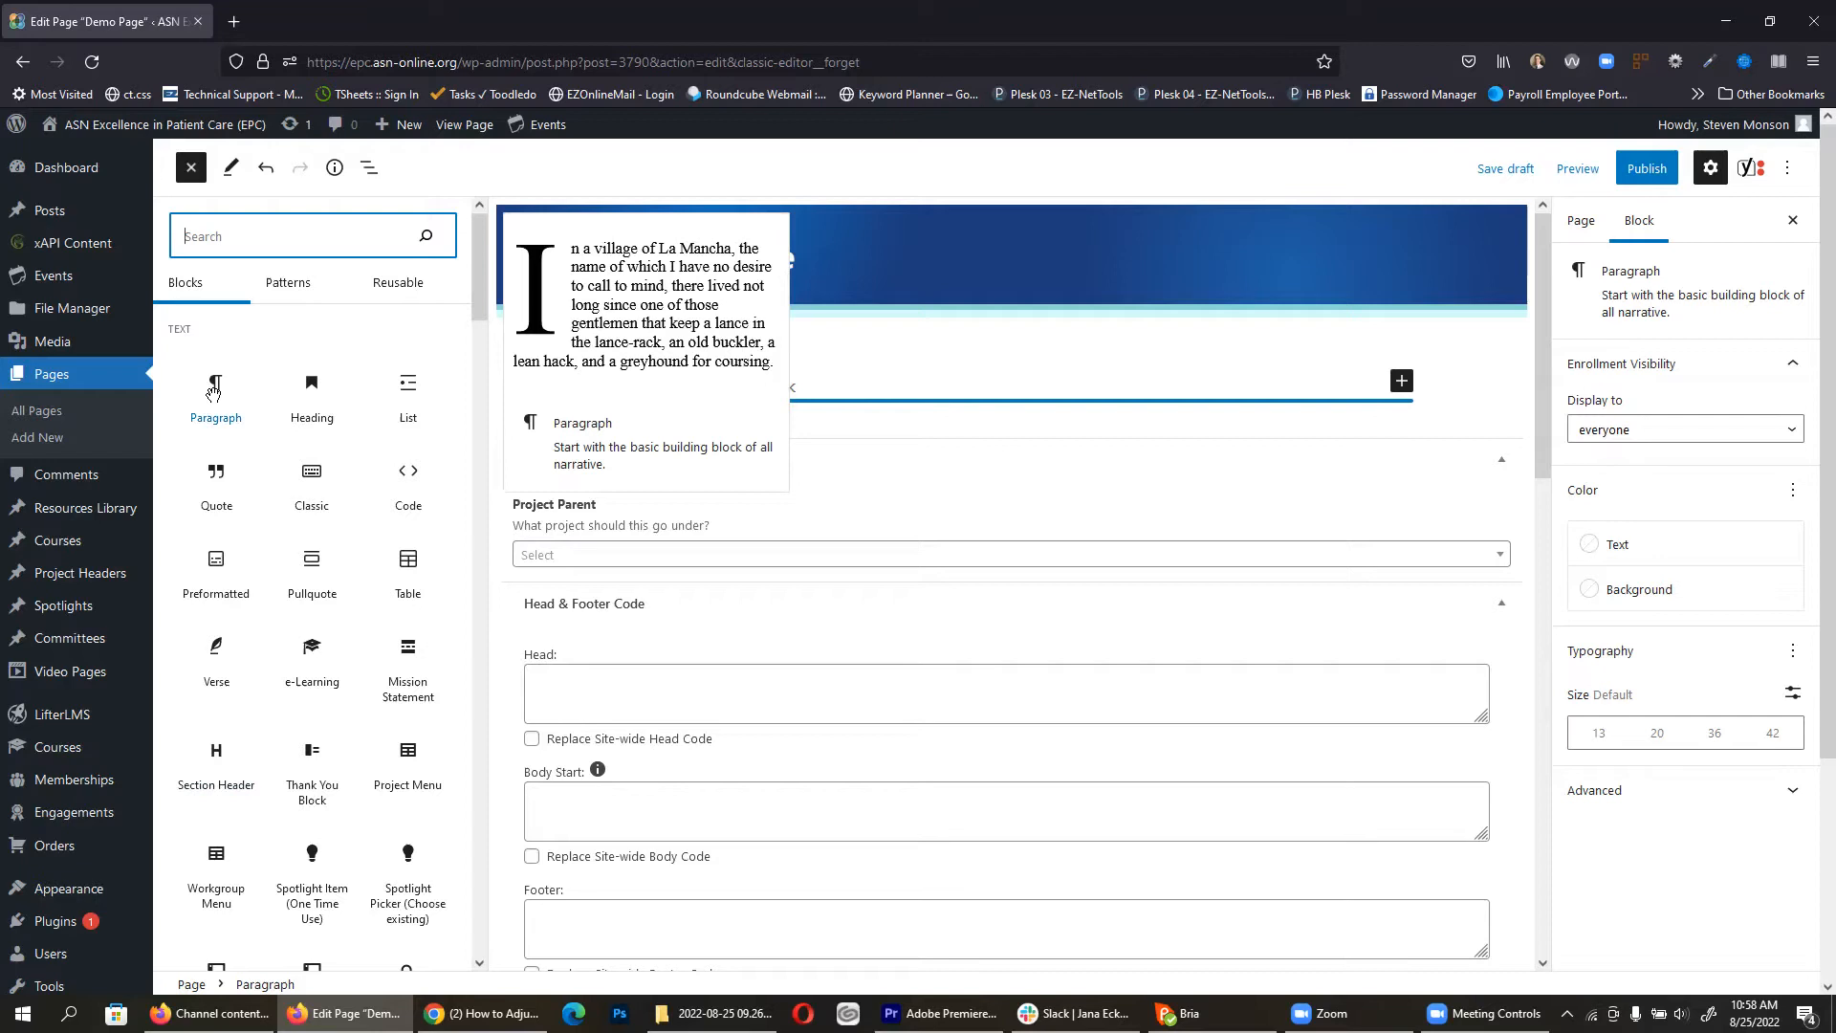
mouse_move(416, 383)
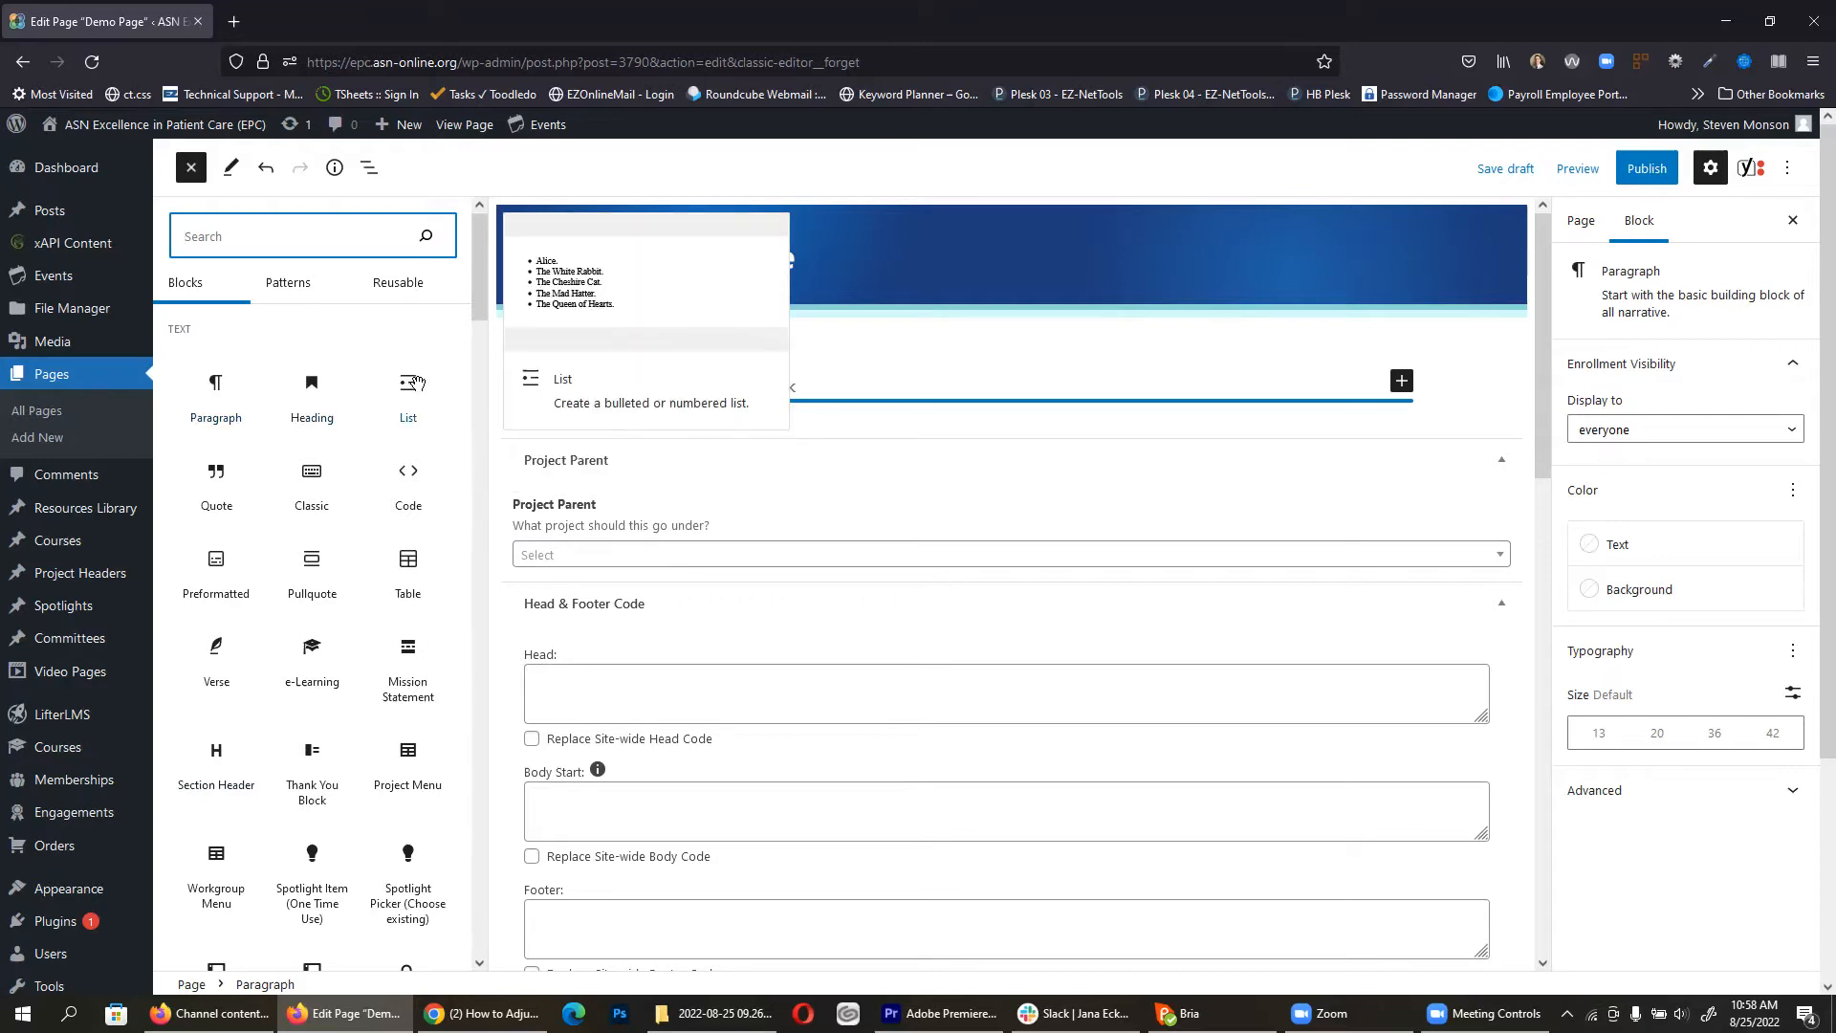
mouse_move(418, 633)
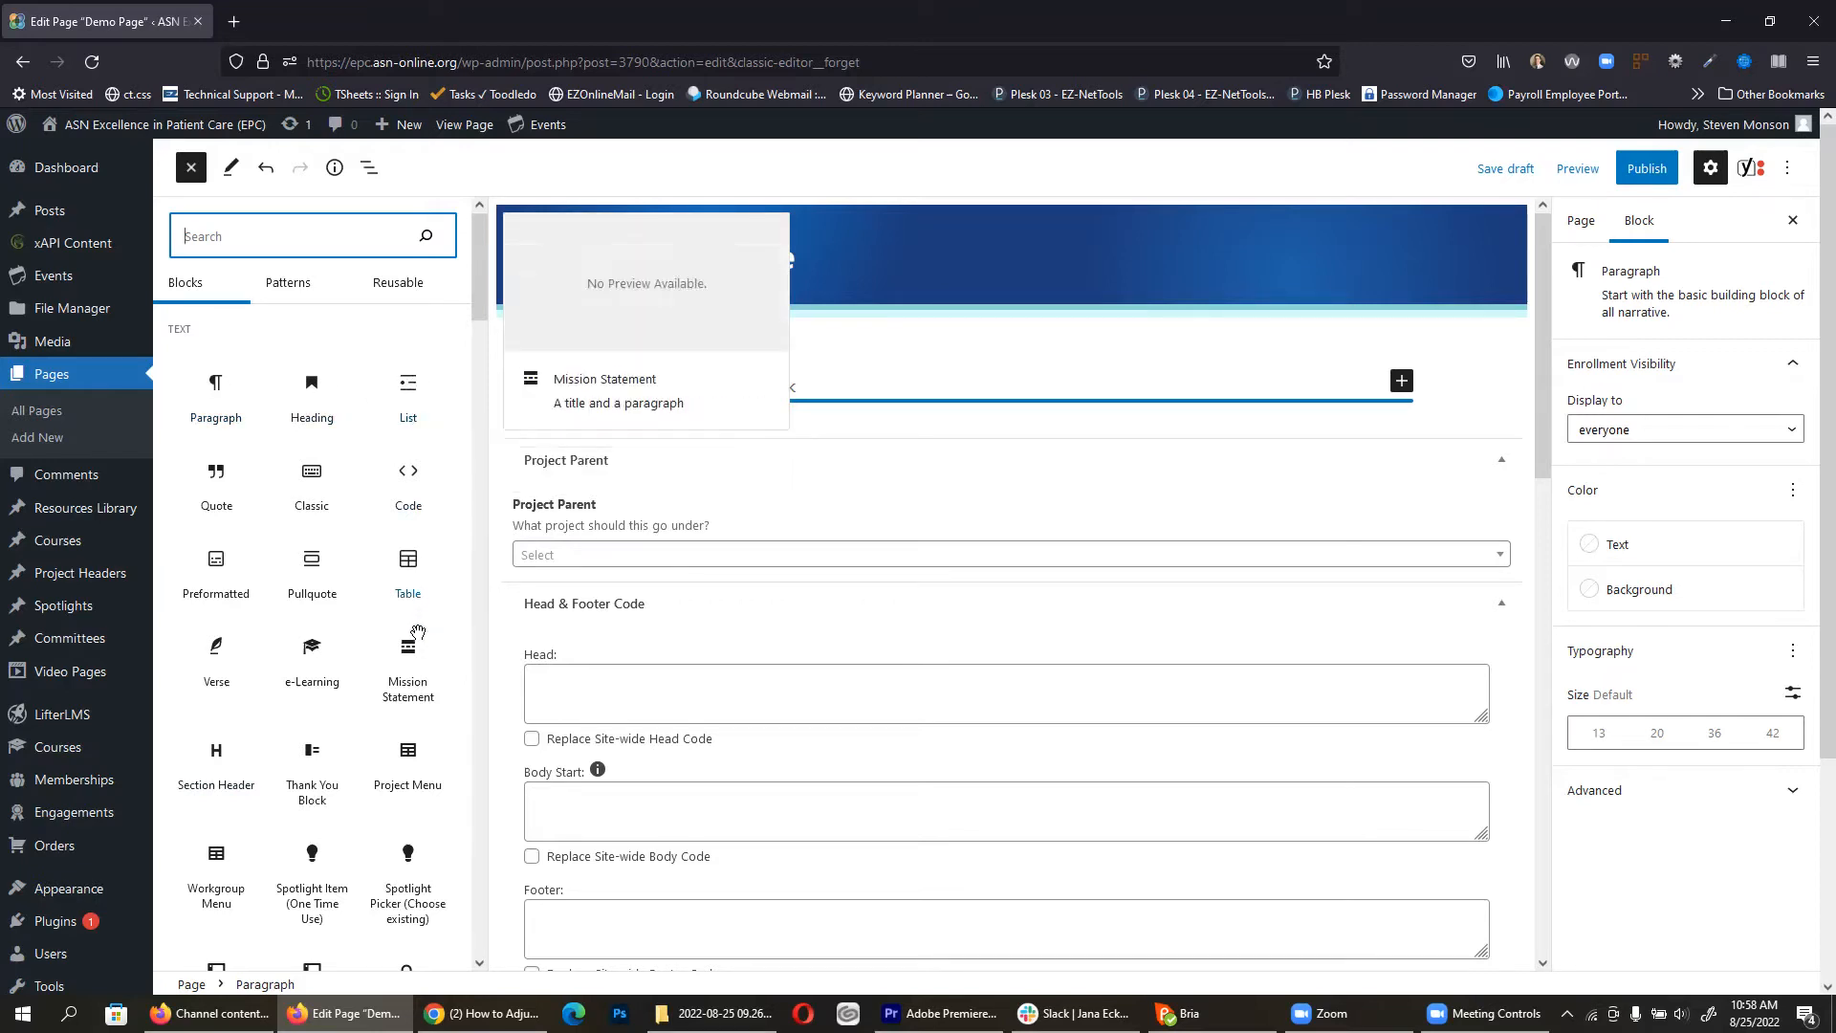
scroll(420, 612, "down", 2)
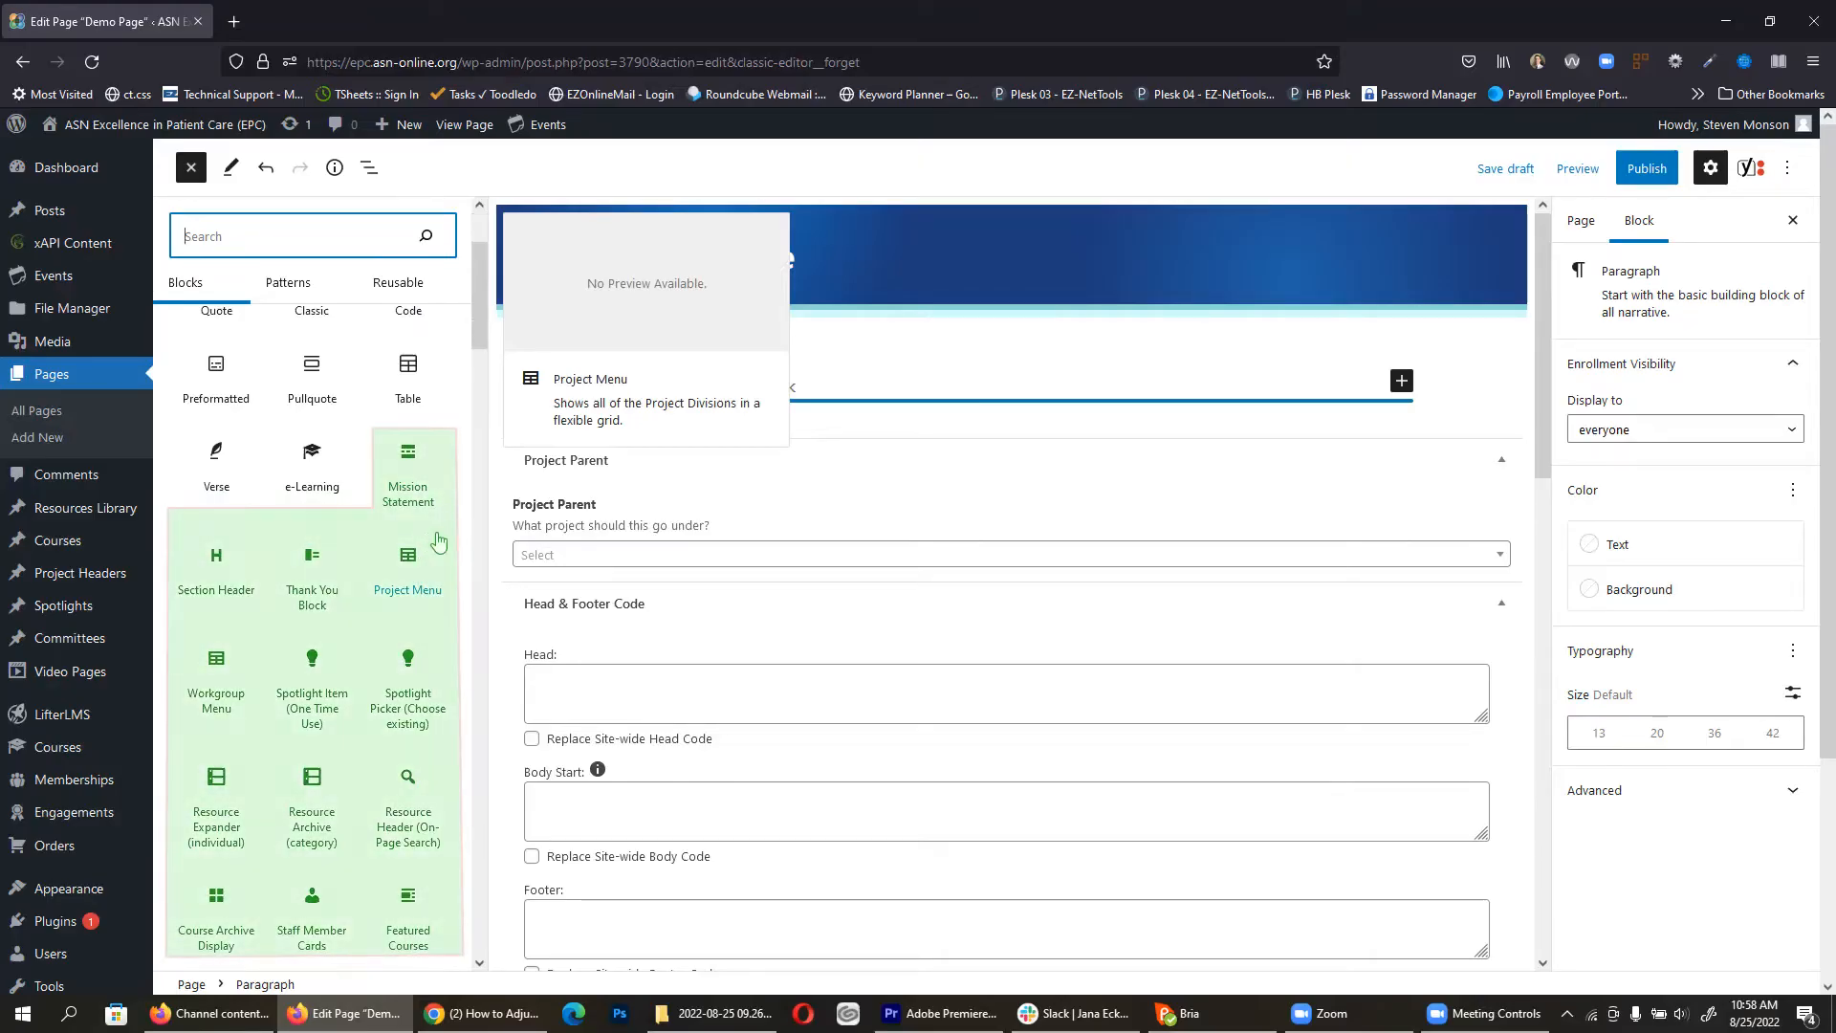
mouse_move(436, 522)
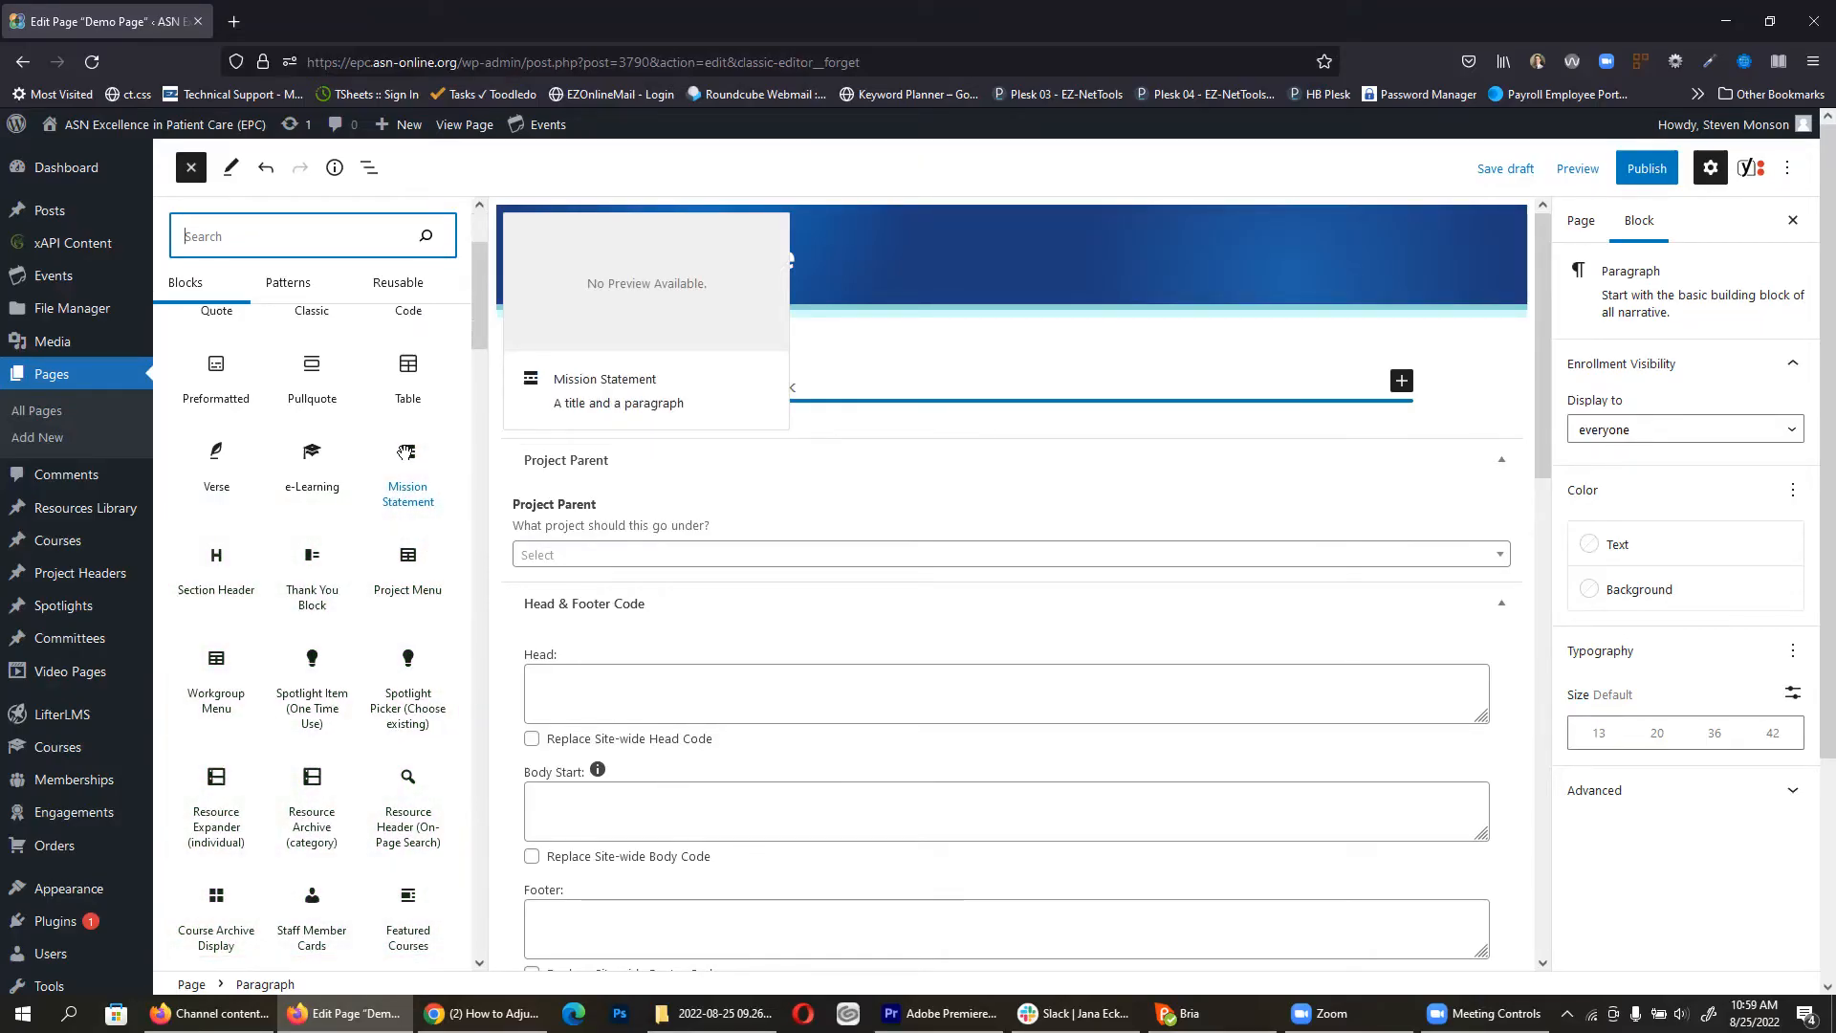
Step: Add a Mission Statement block titled 'Example Project' with the mission sentence about saving lives
left_click_drag(406, 453, 719, 373)
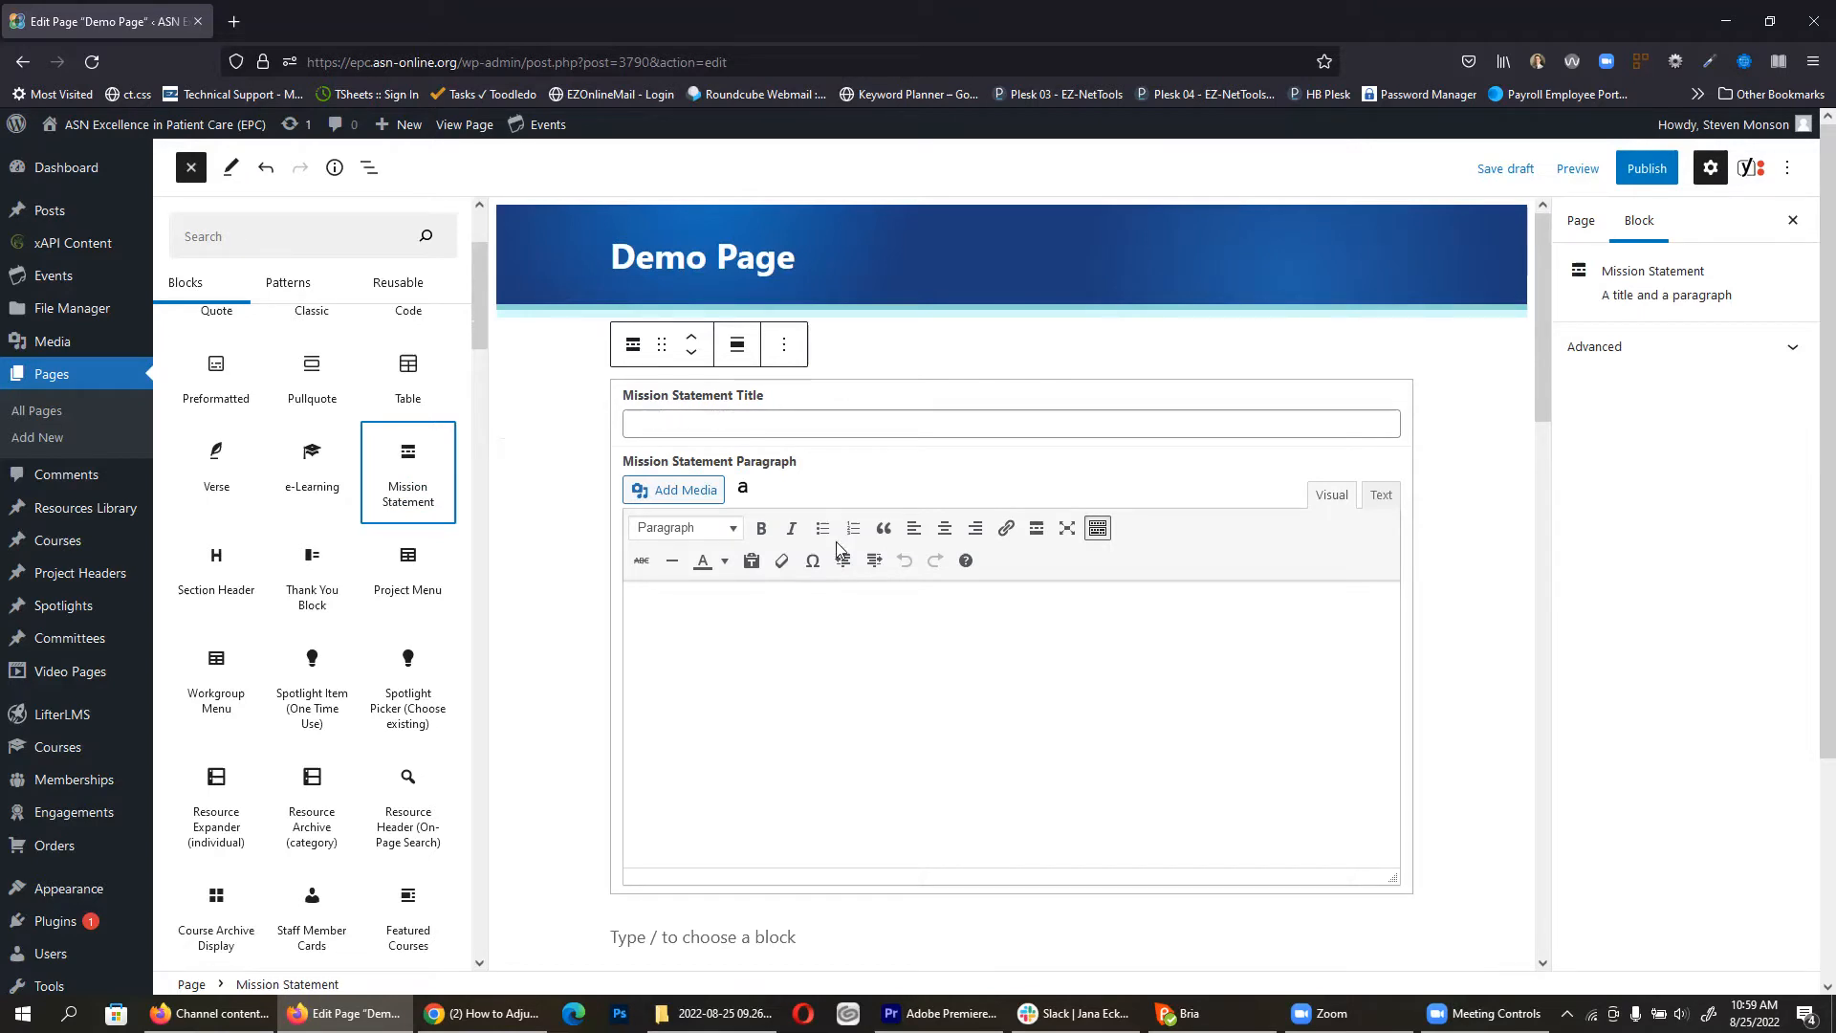
left_click(692, 425)
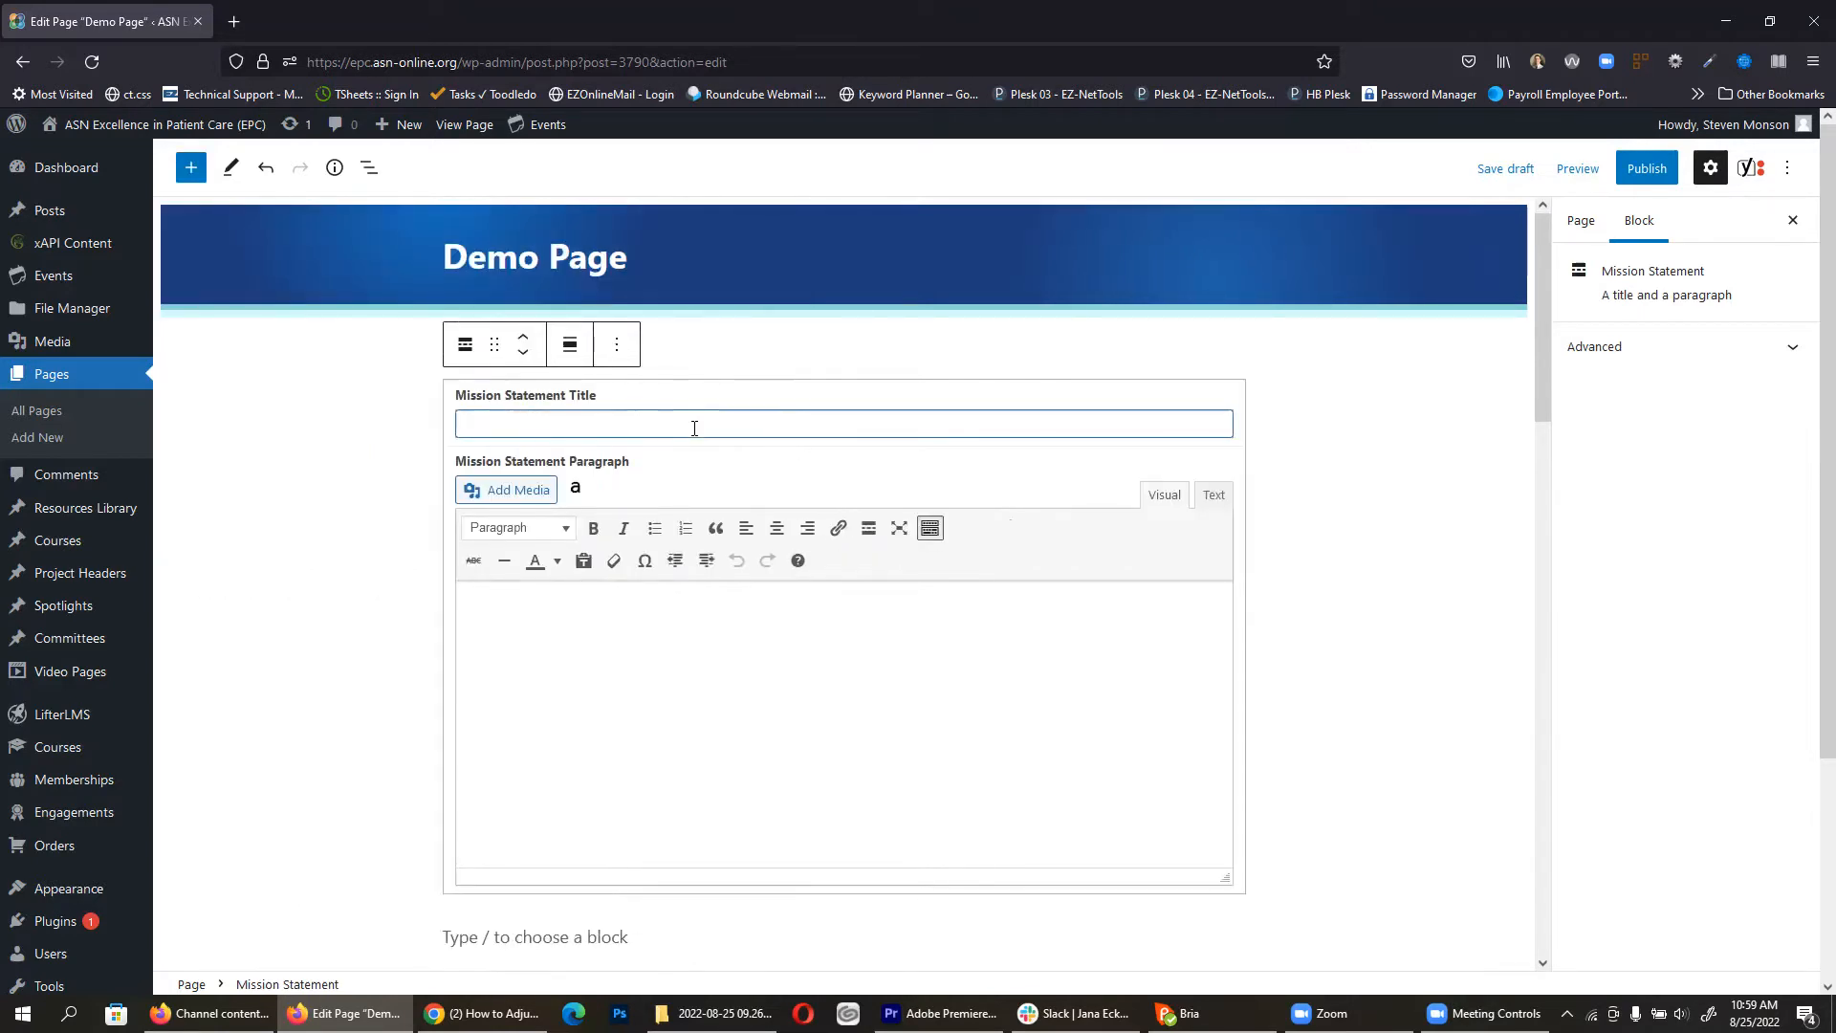
type("Ex")
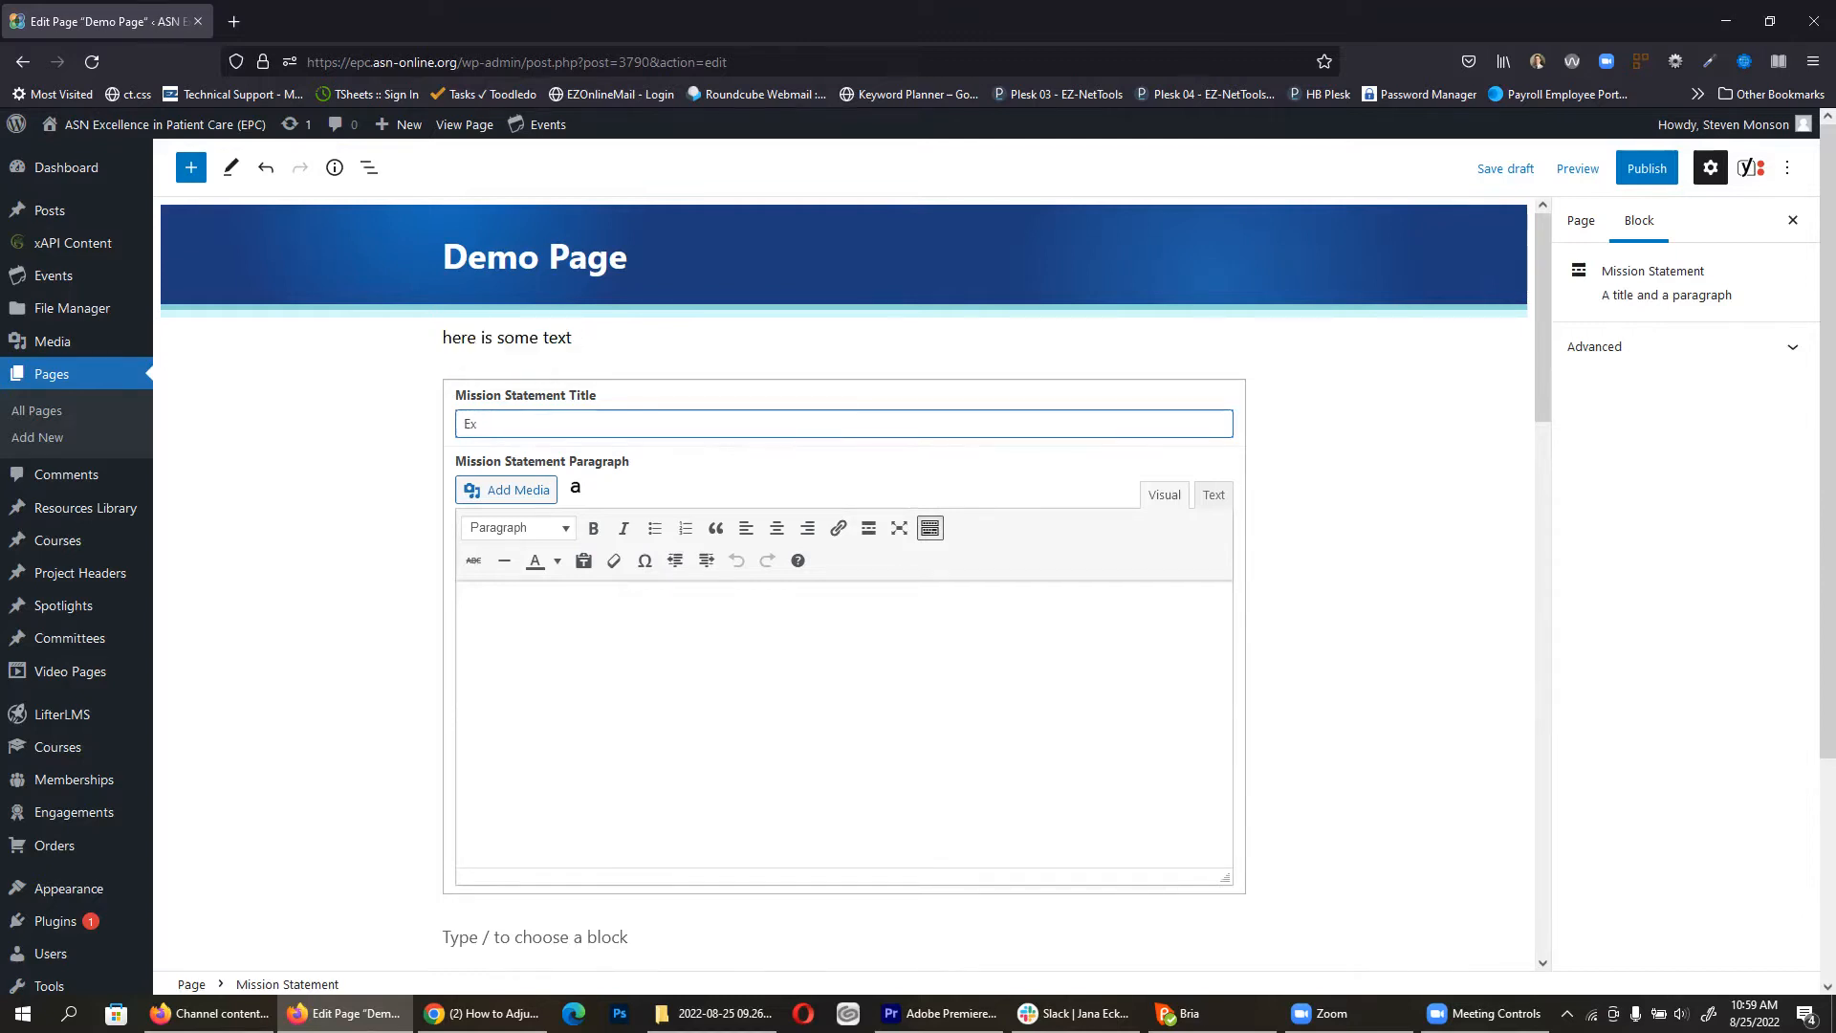
type("ample Project")
left_click(688, 660)
type("Our mission is to save lives")
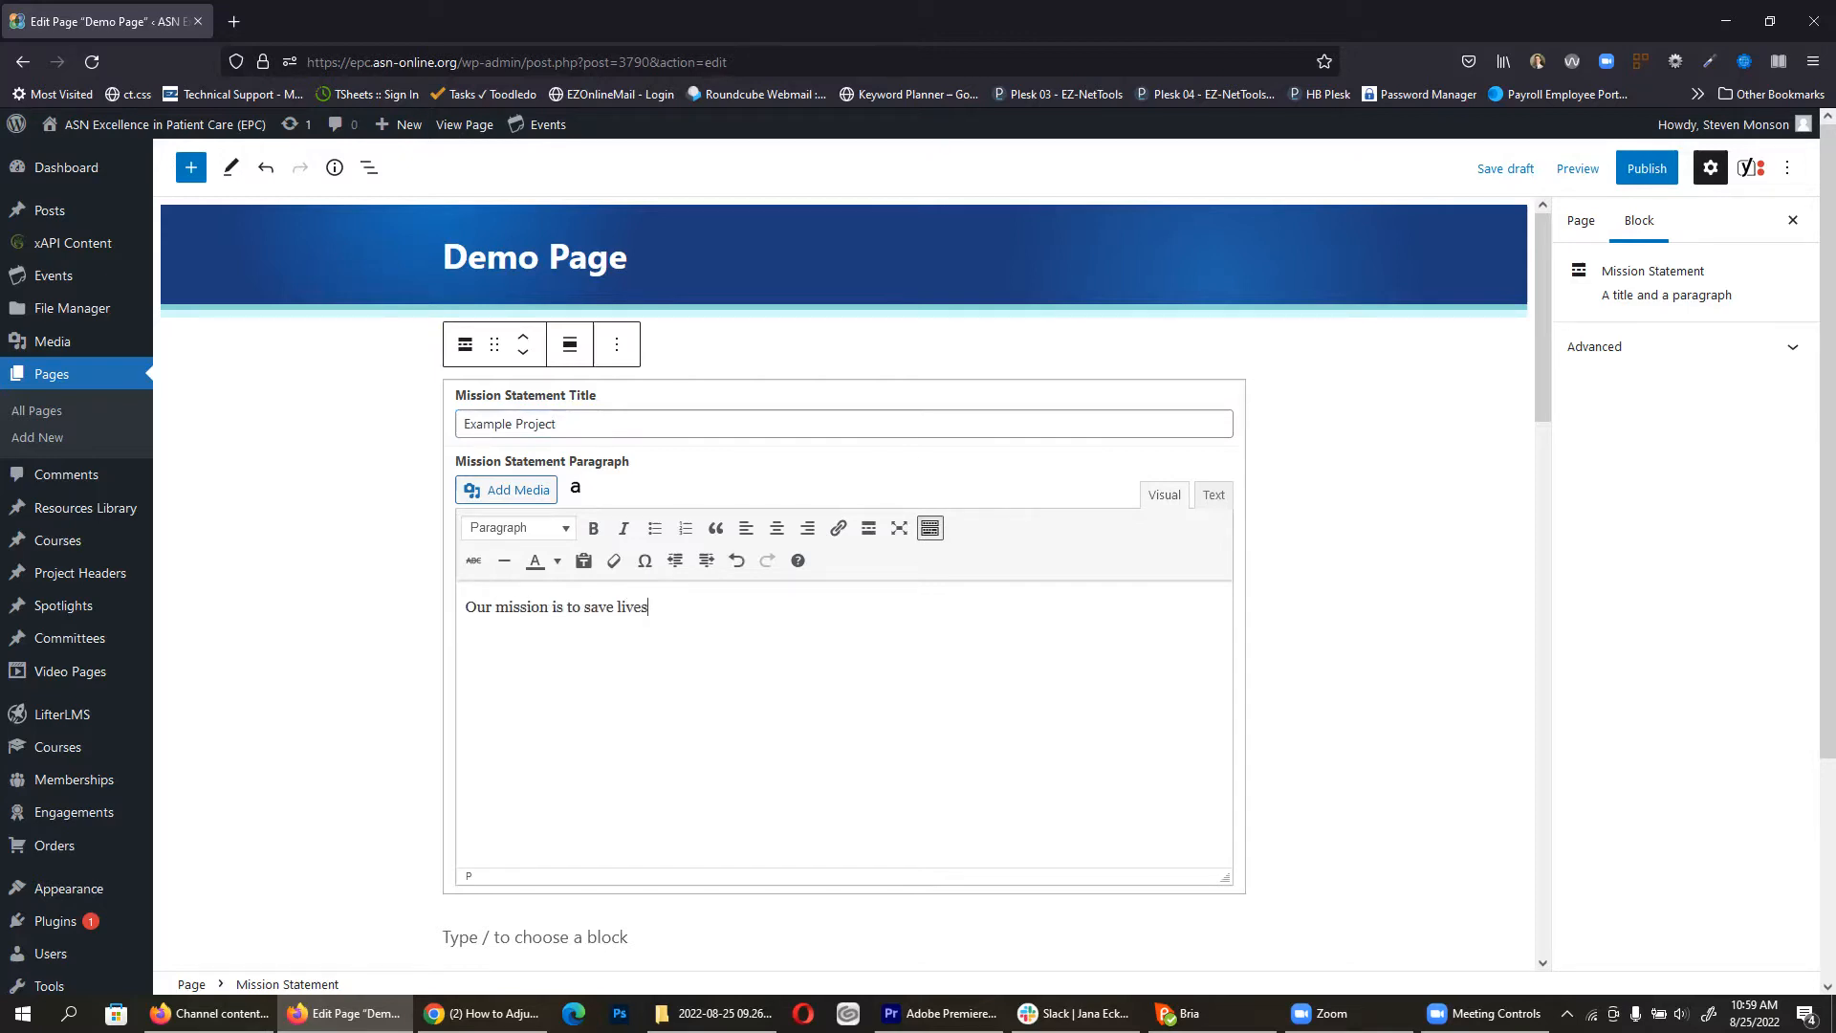
type(" and oth")
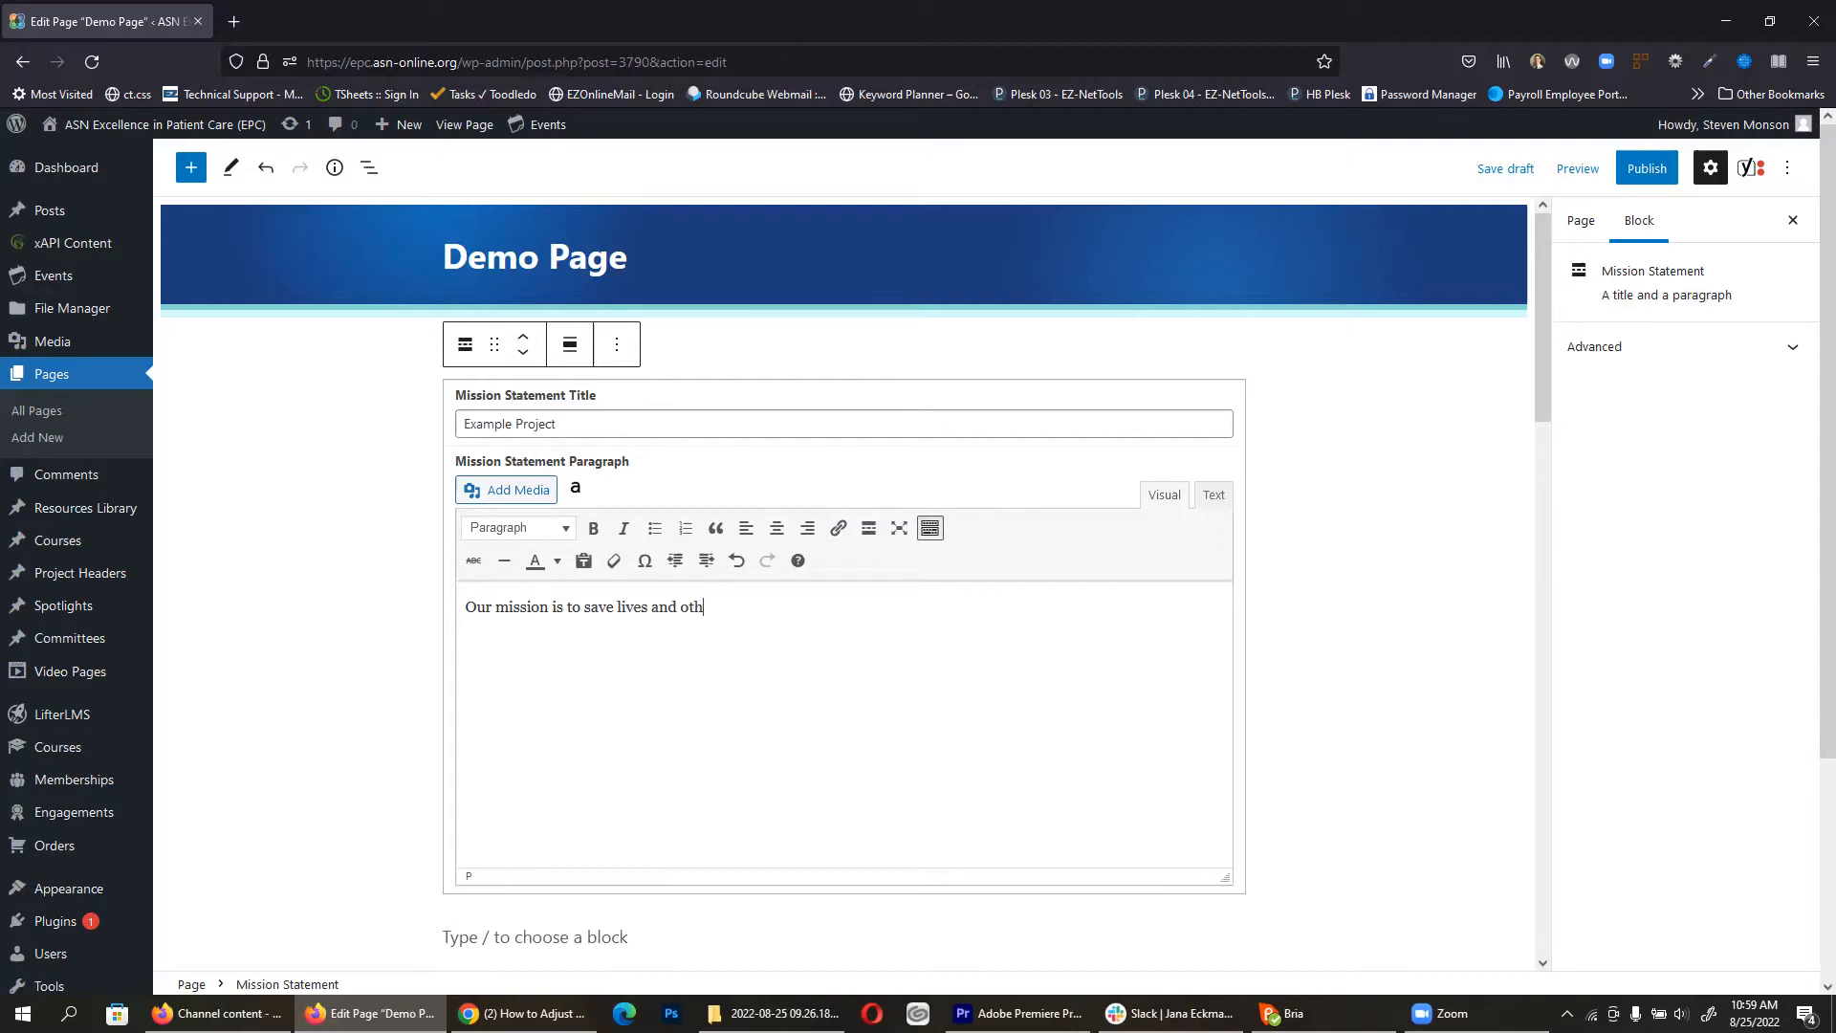
type("er cool stuff like that.")
left_click(318, 538)
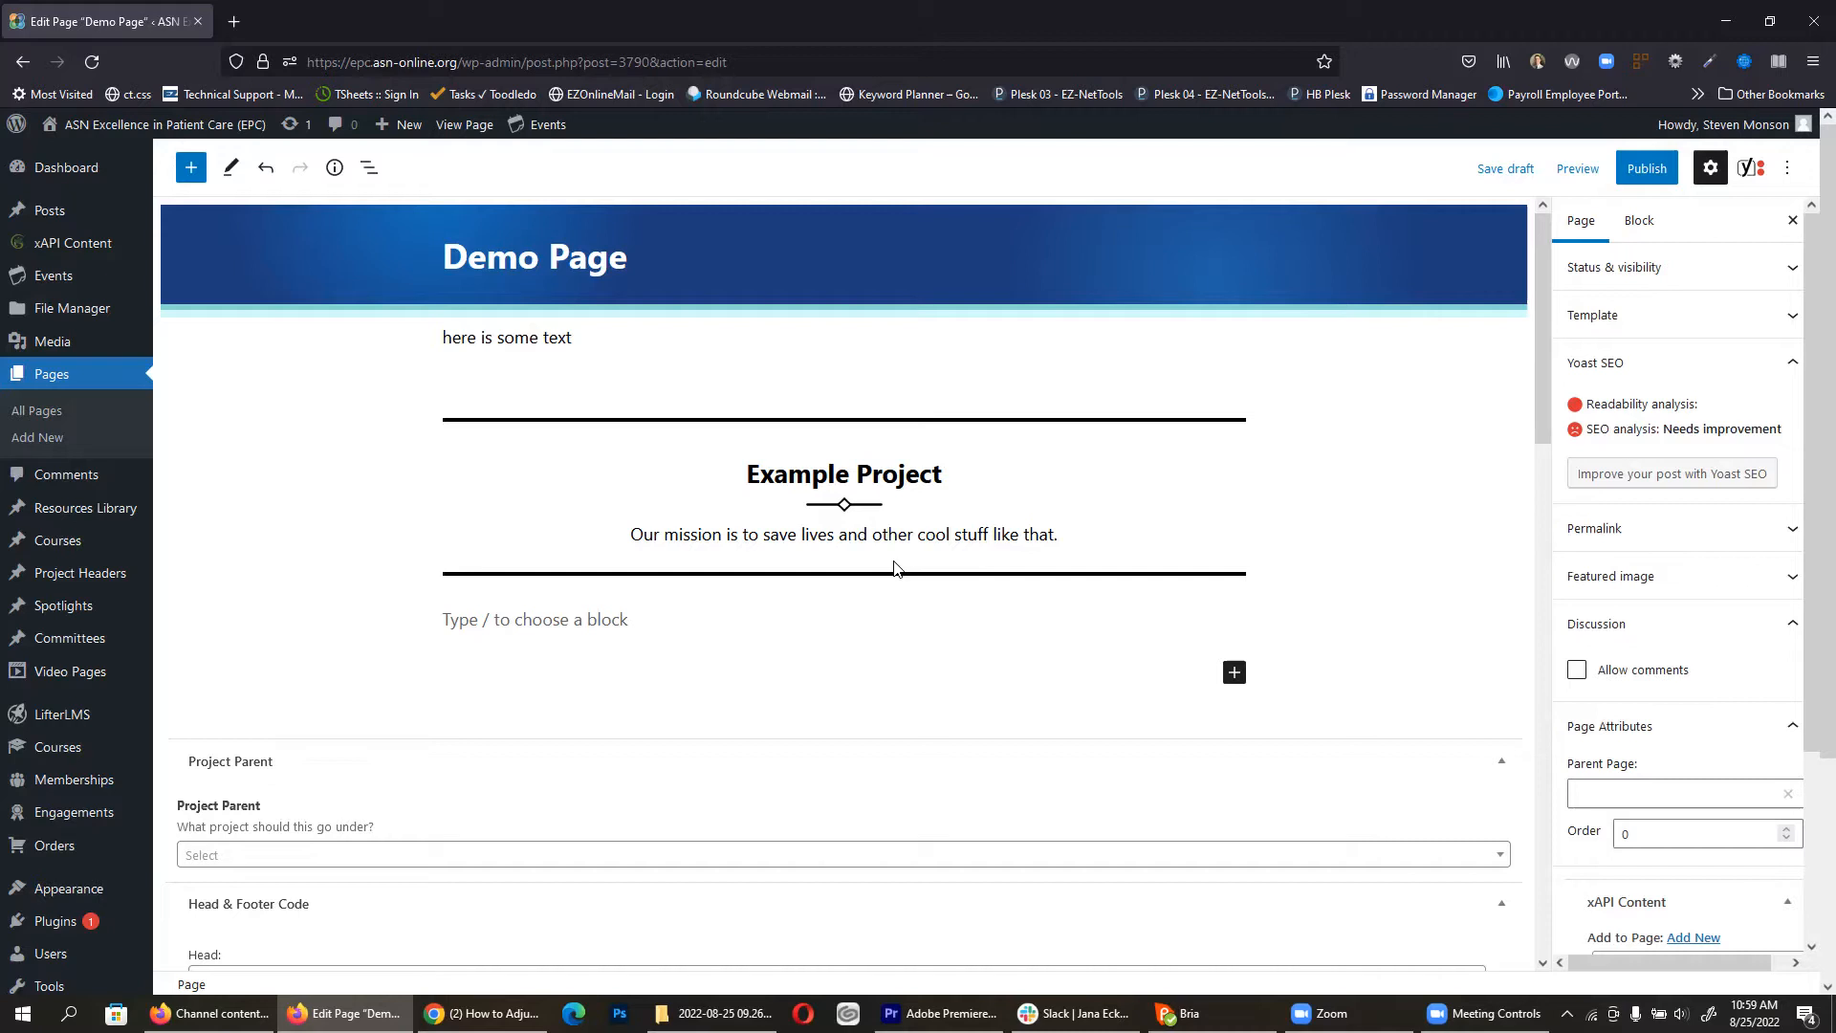
Step: Publish Demo Page, inspect its title and paragraph on the live page, then return to the editor
left_click(1657, 180)
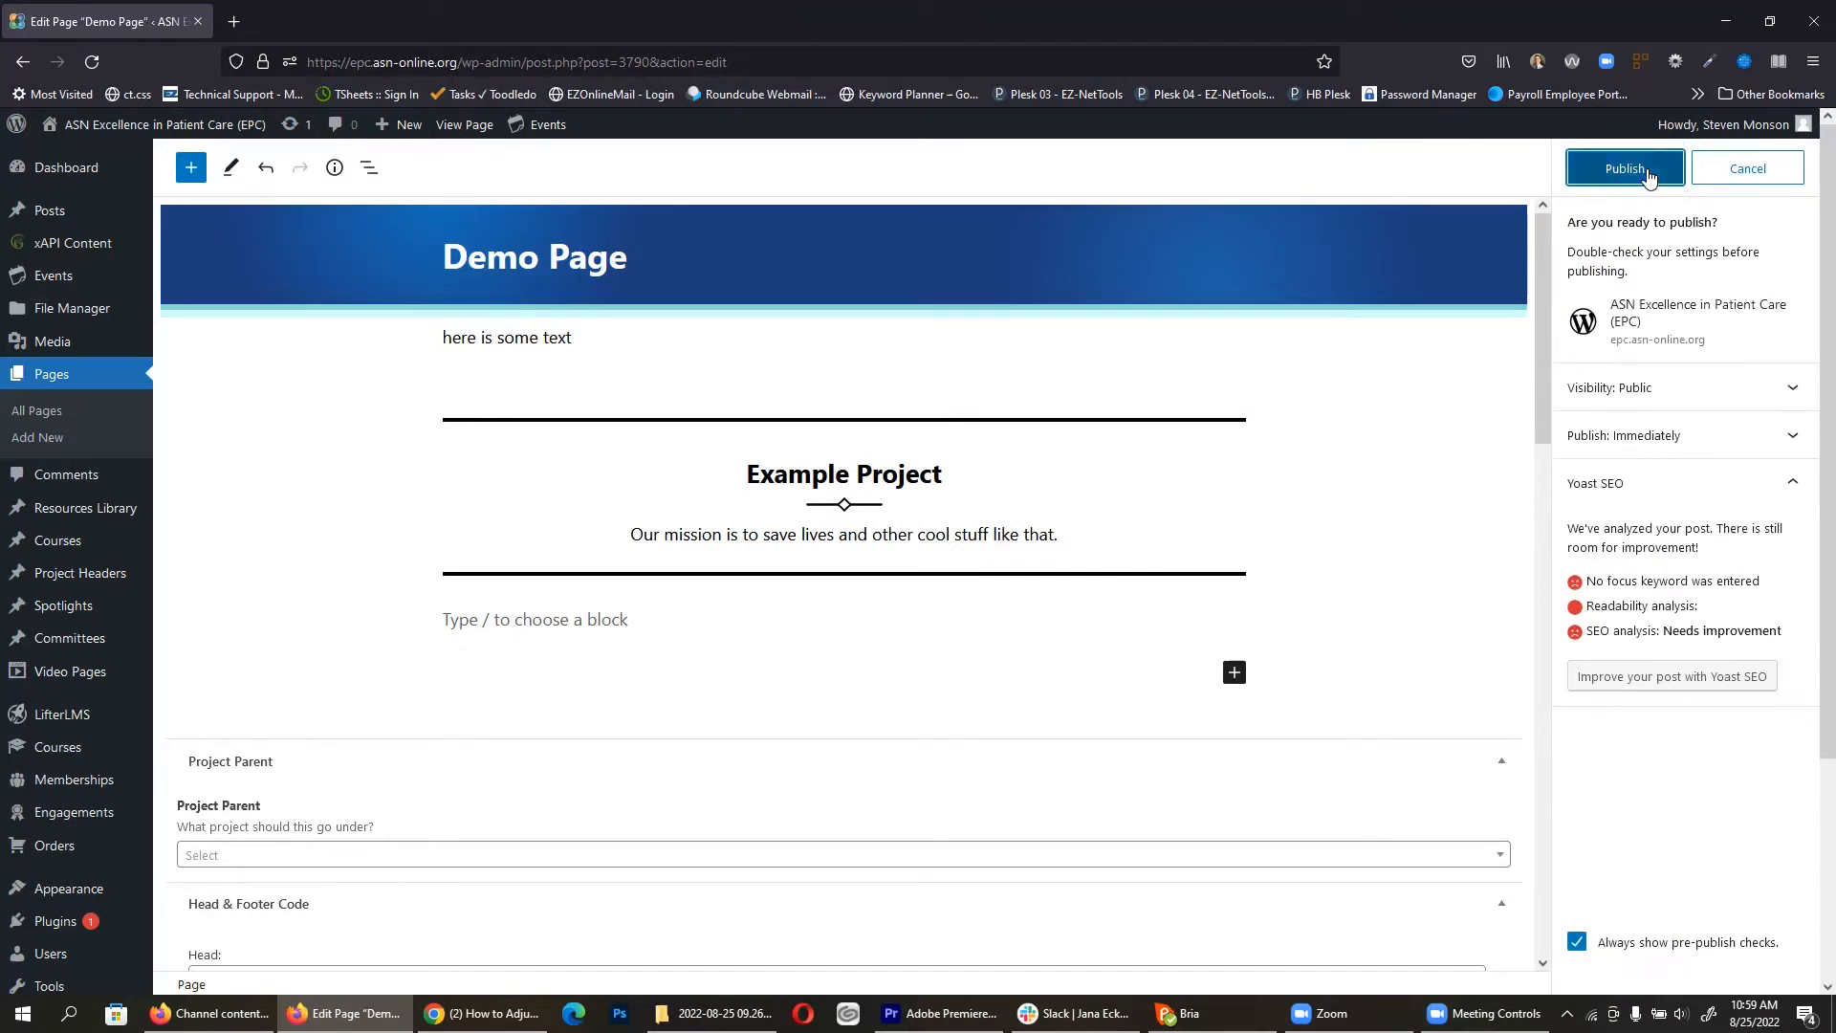
left_click(1647, 169)
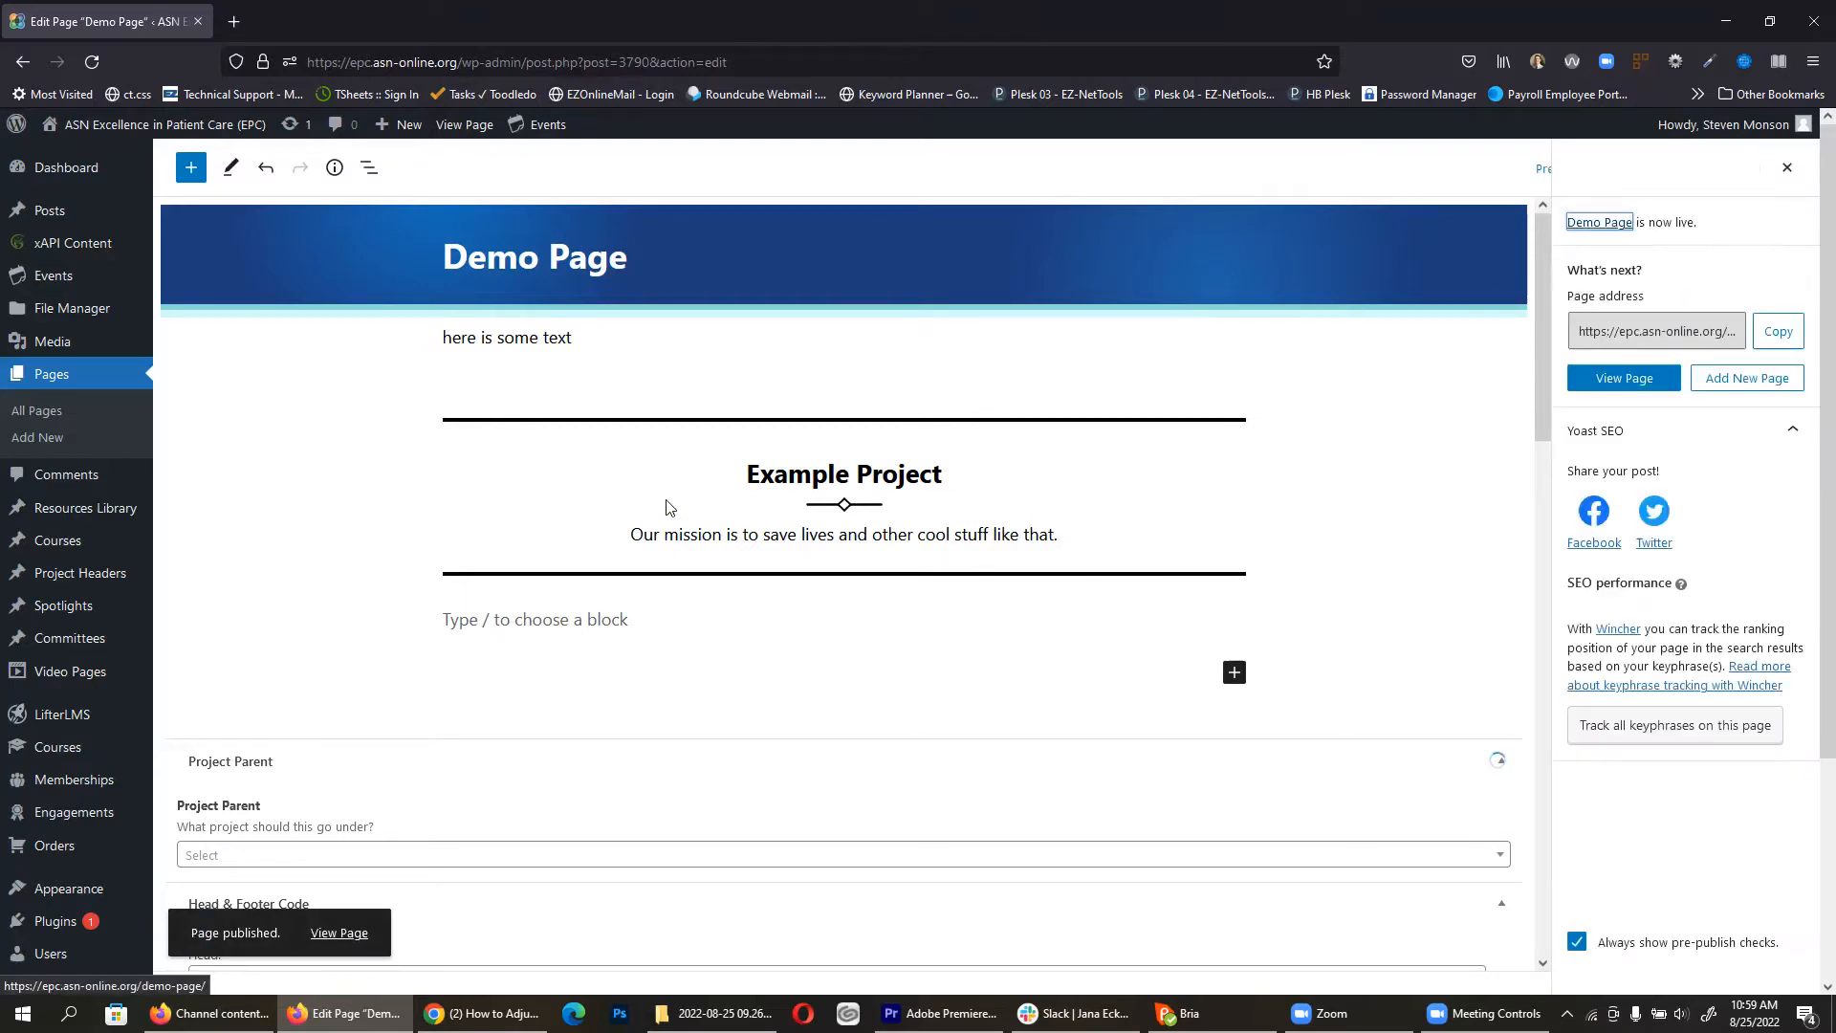
left_click(465, 126)
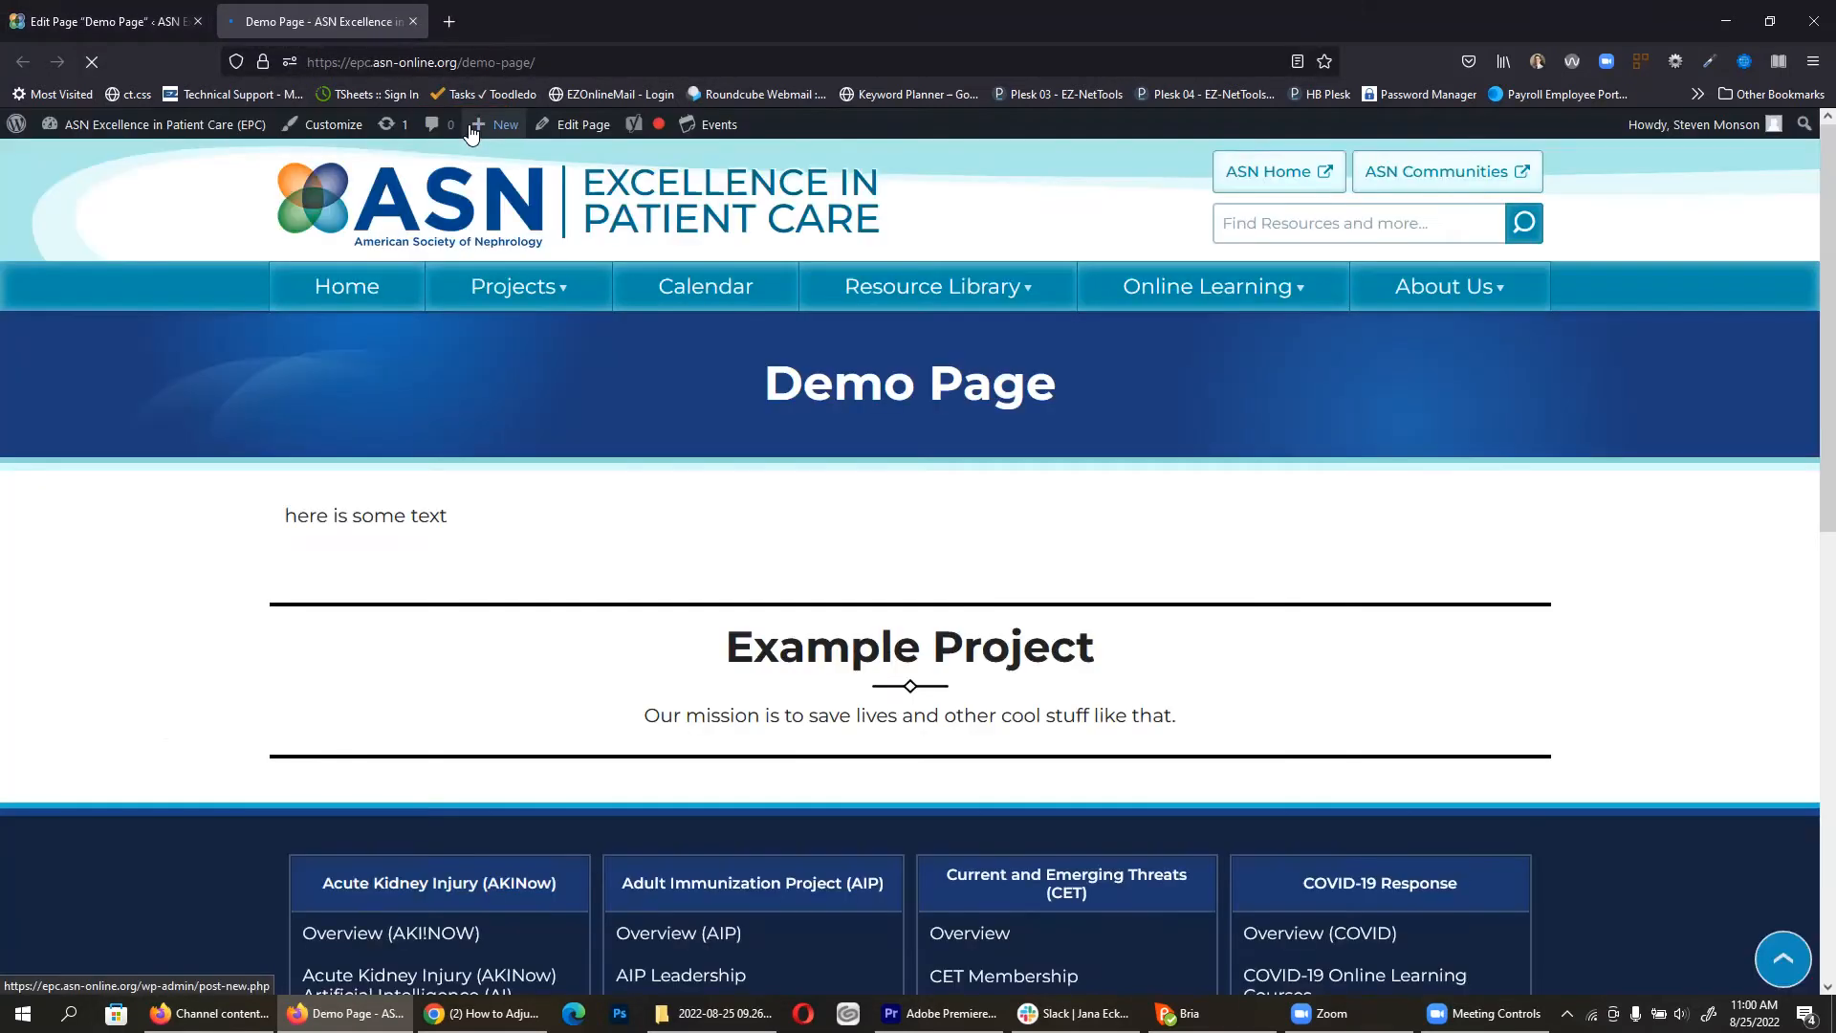
triple_click(852, 392)
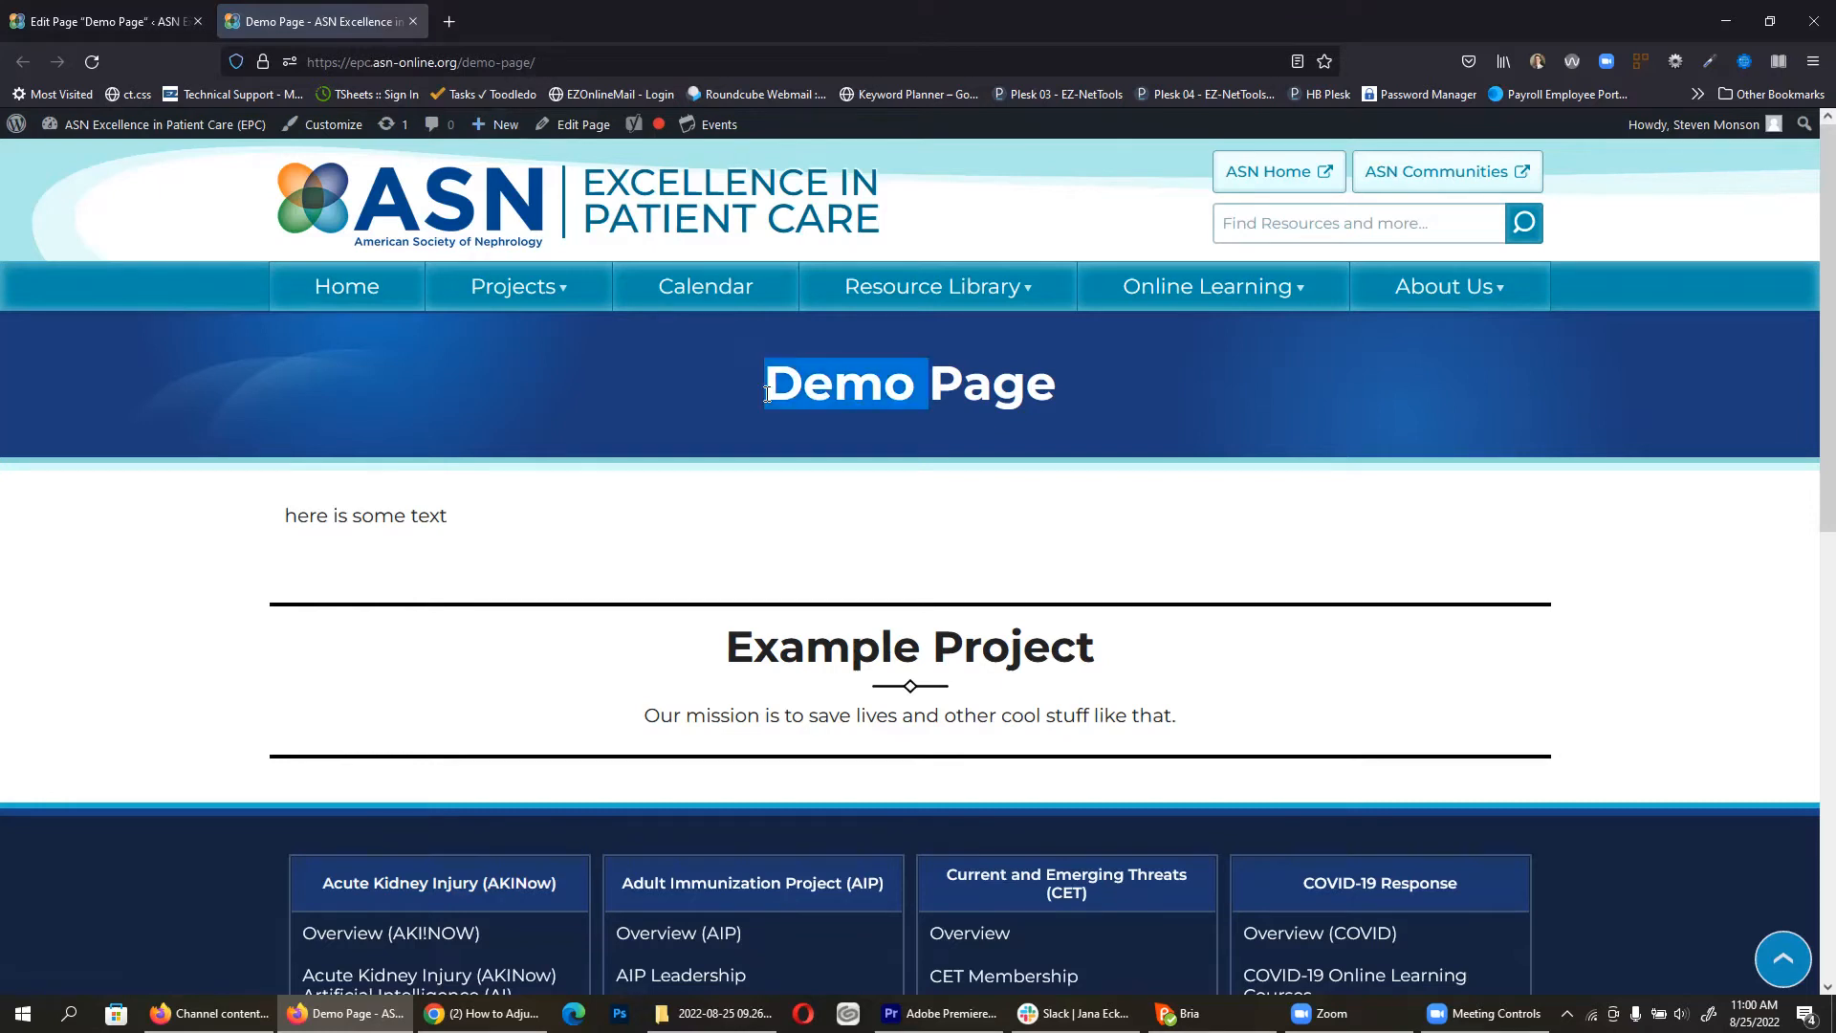
triple_click(347, 516)
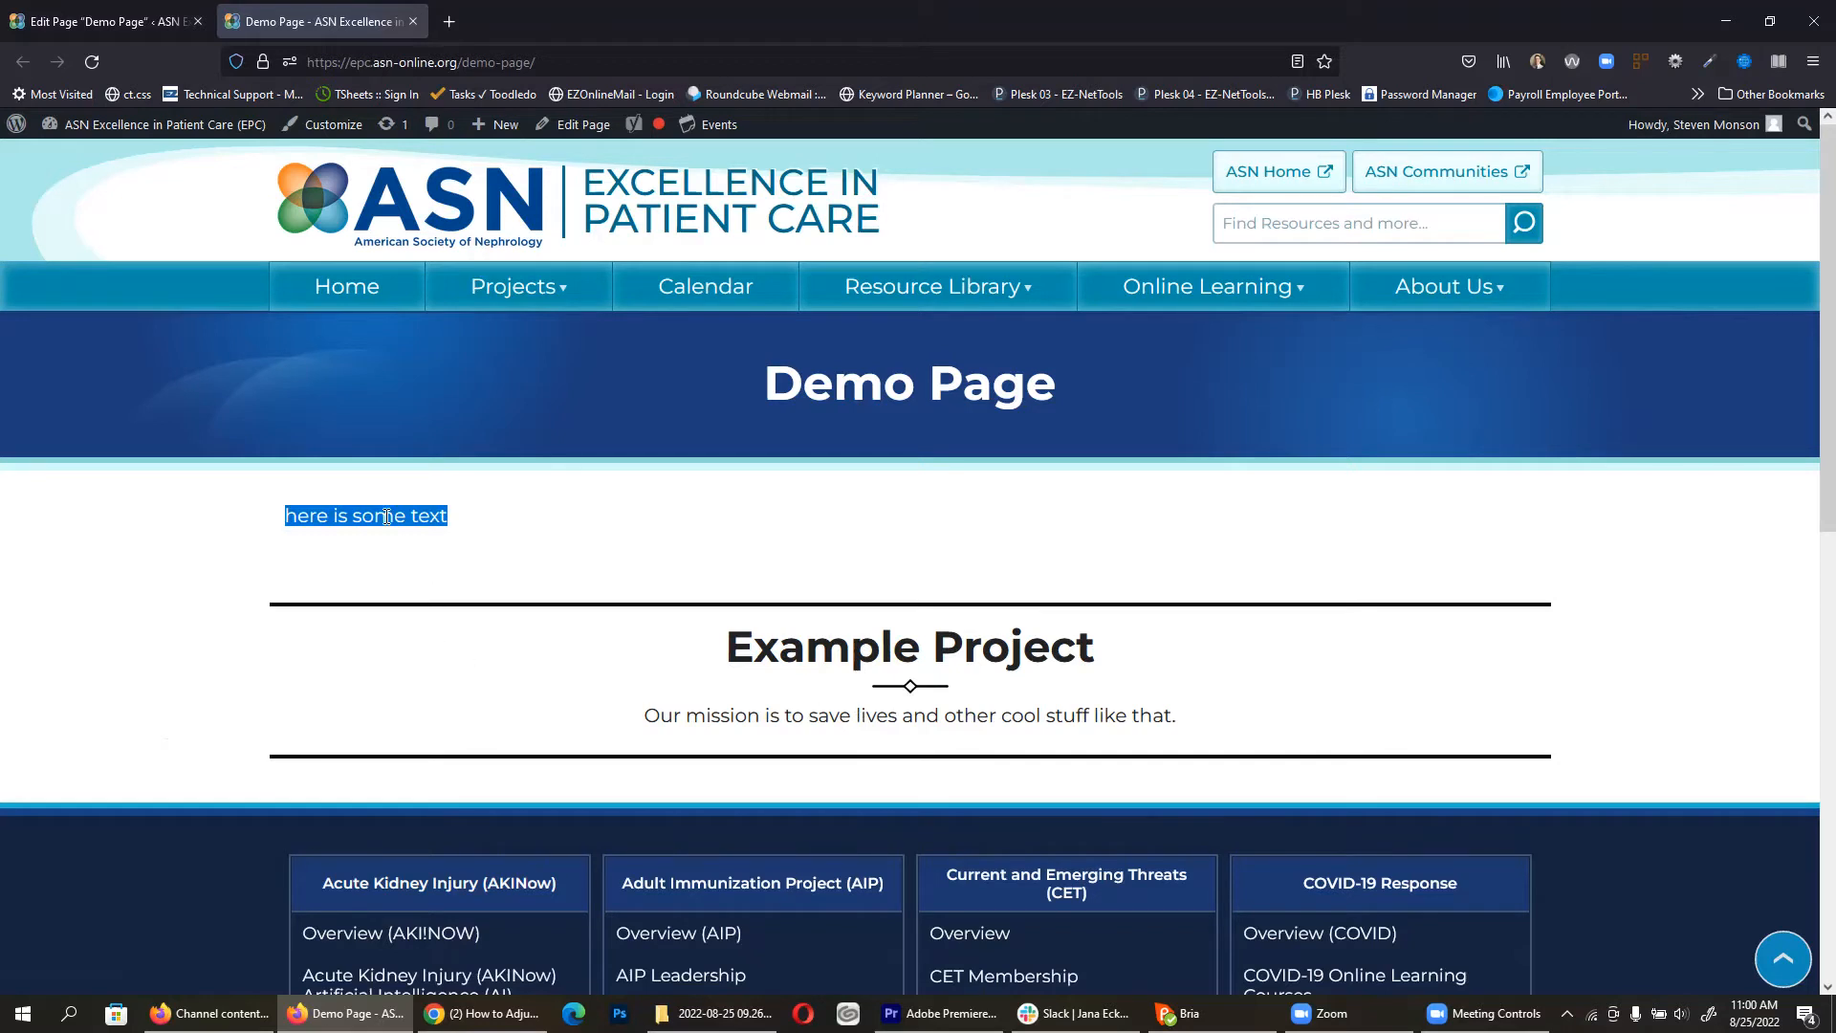
left_click(393, 559)
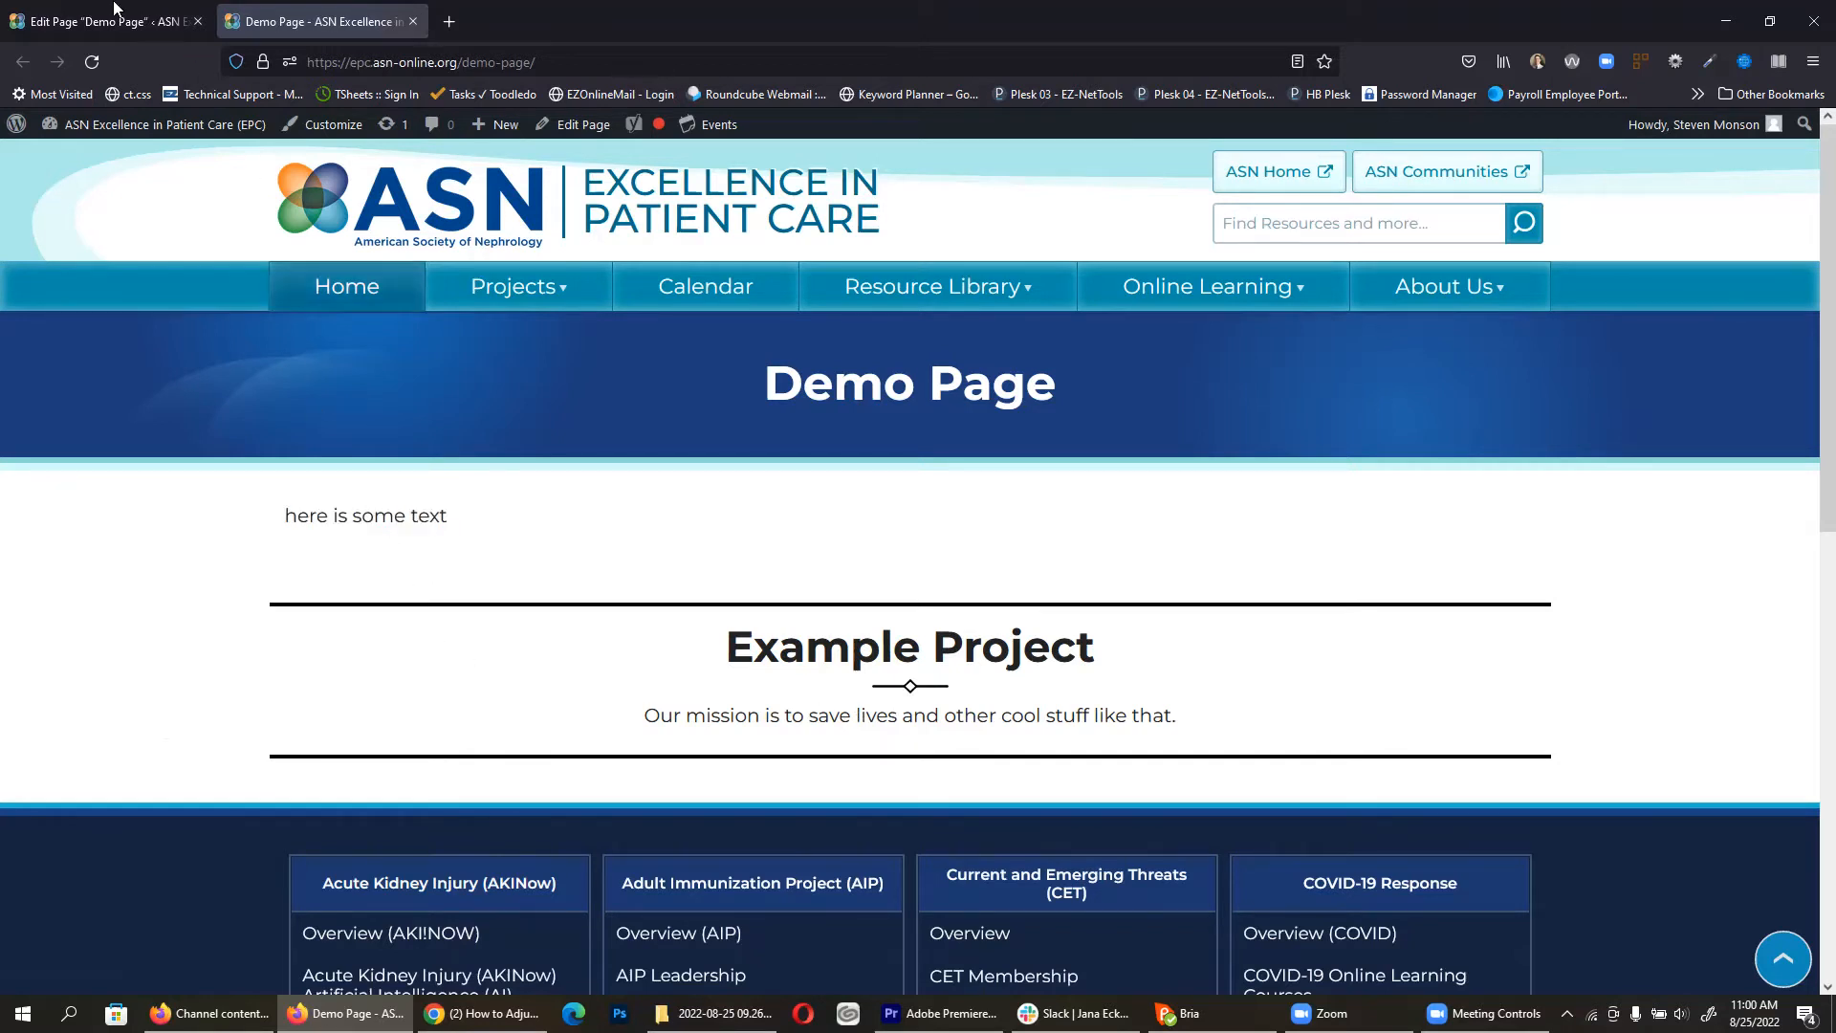
left_click(114, 10)
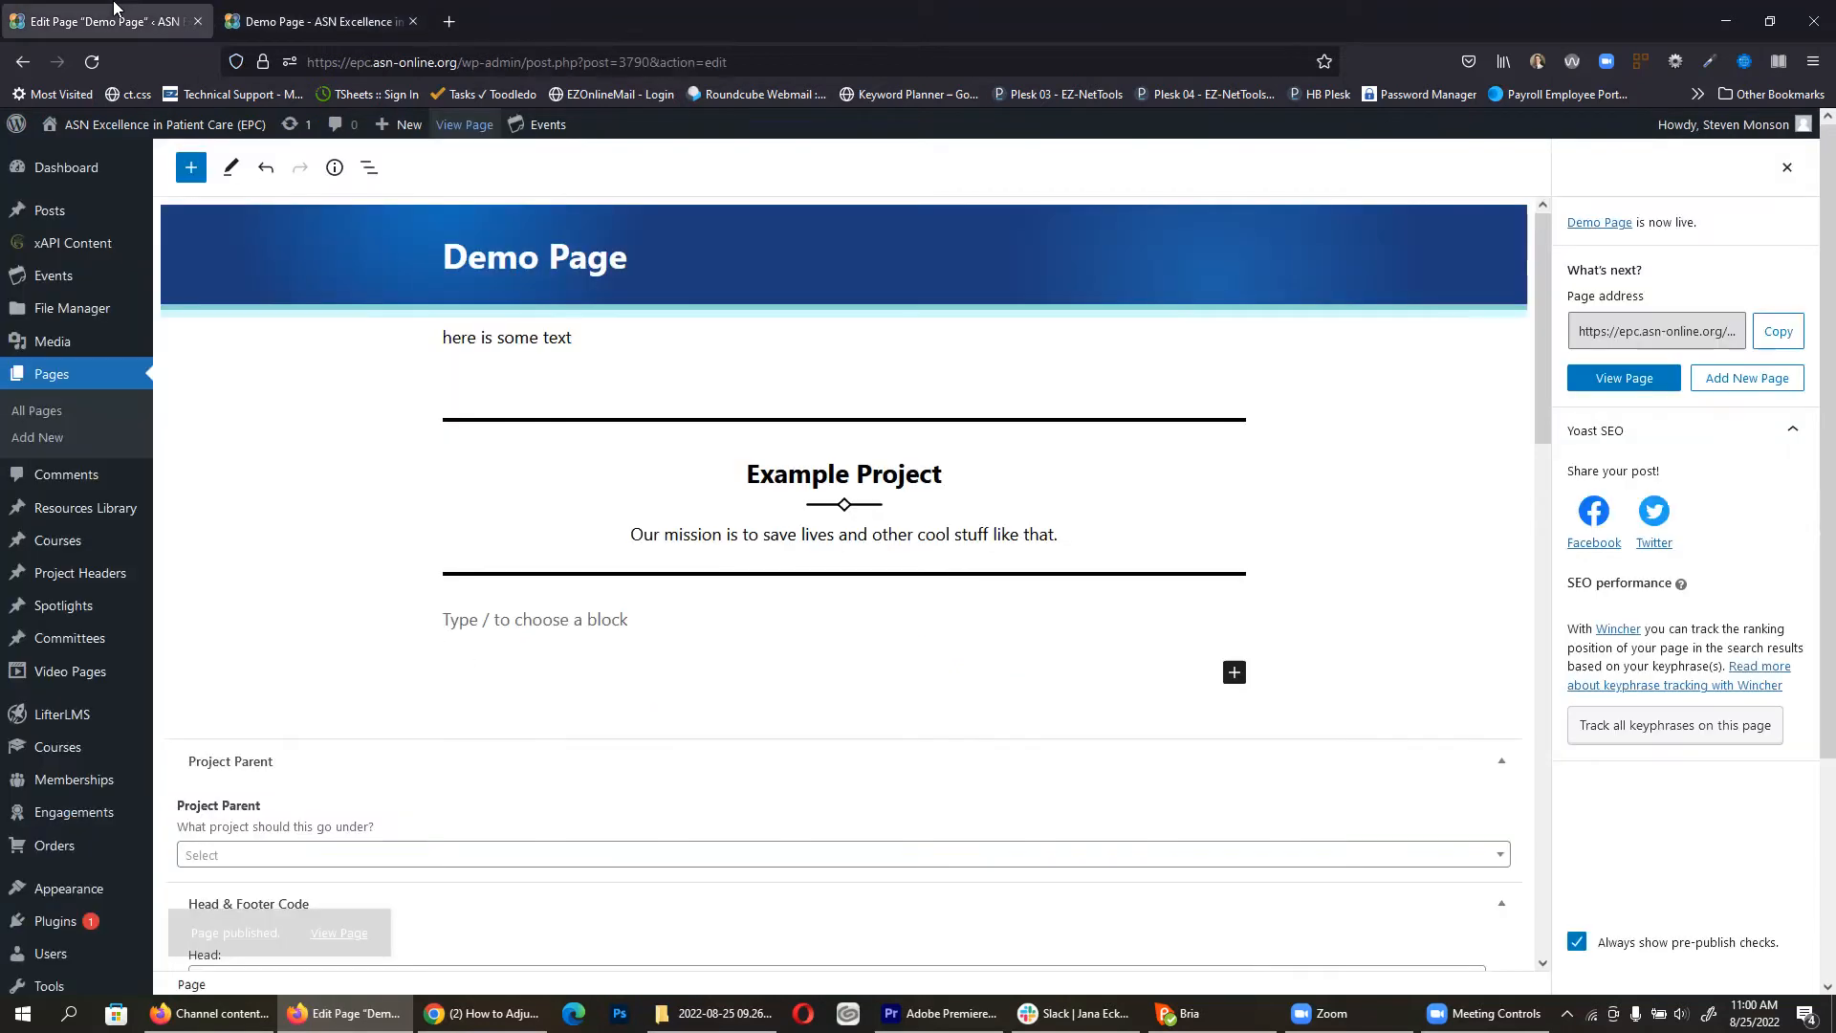
Step: Move the 'here is some text' paragraph down below the Example Project block
left_click(576, 341)
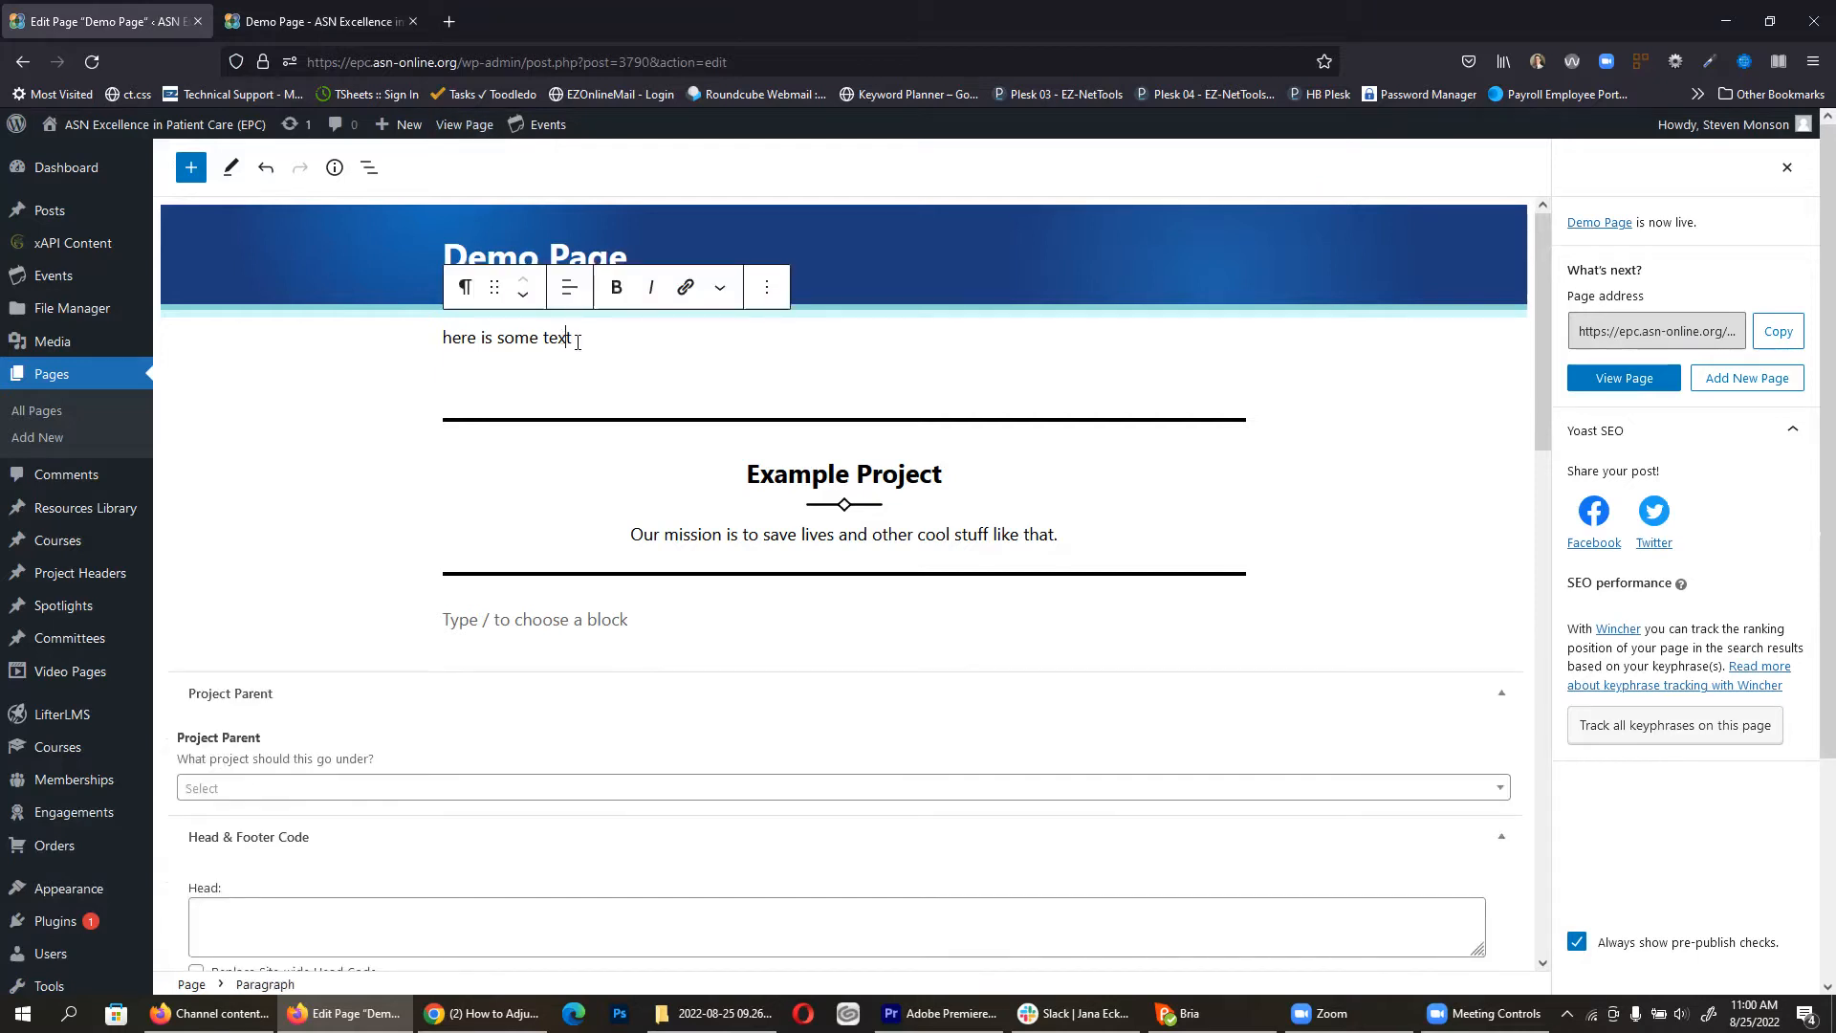
left_click(523, 300)
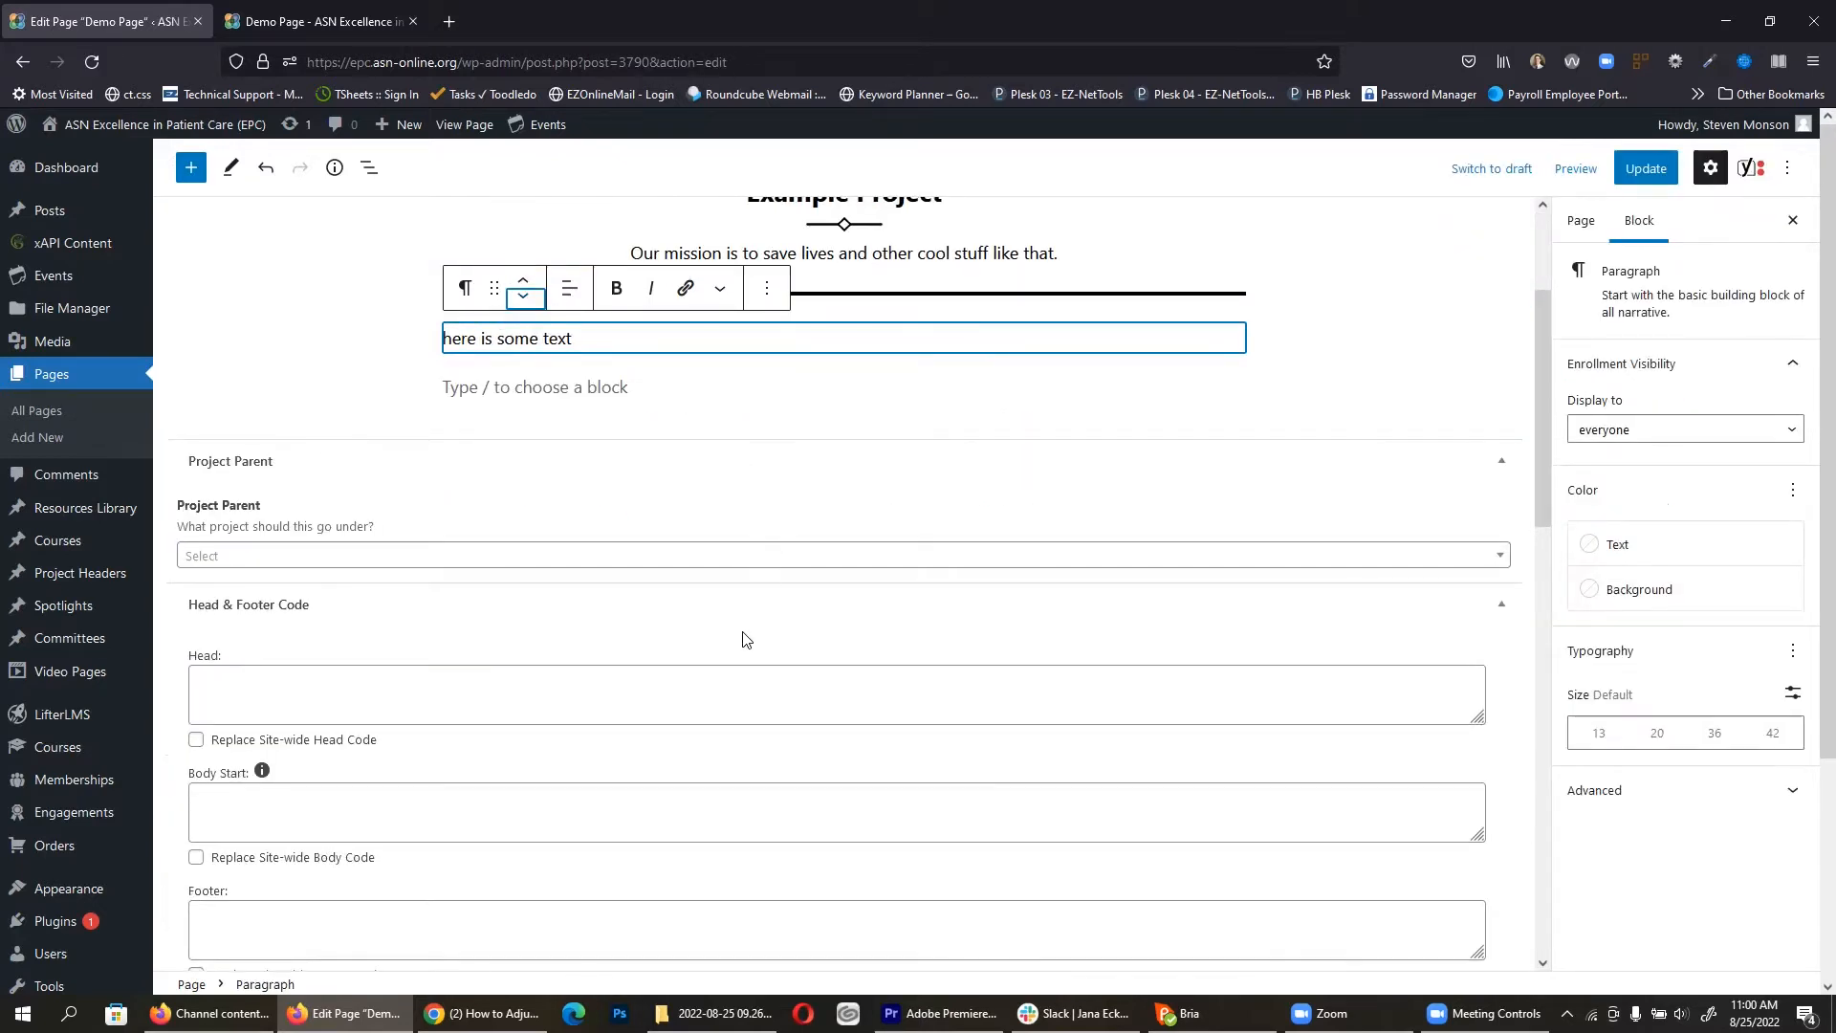
scroll(742, 635, "up", 3)
left_click(1323, 471)
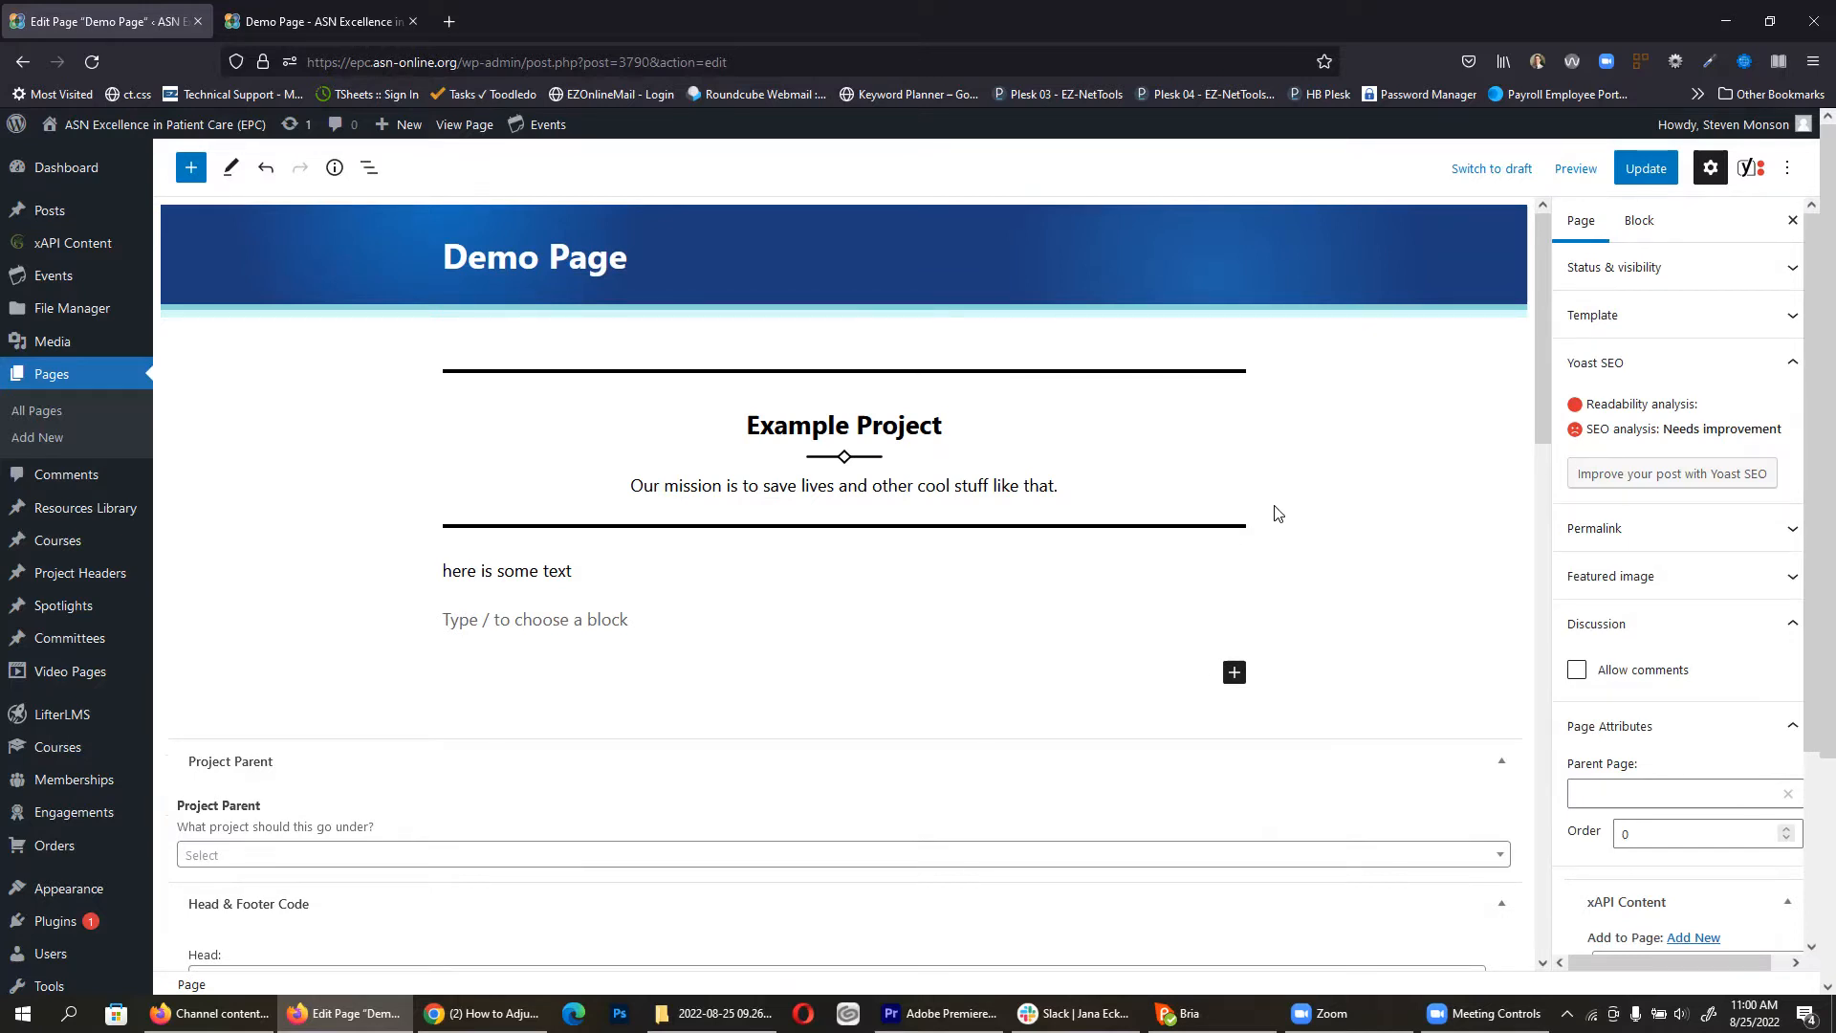
Step: Insert a Section Header block and give it the Spotlight icon
left_click(190, 168)
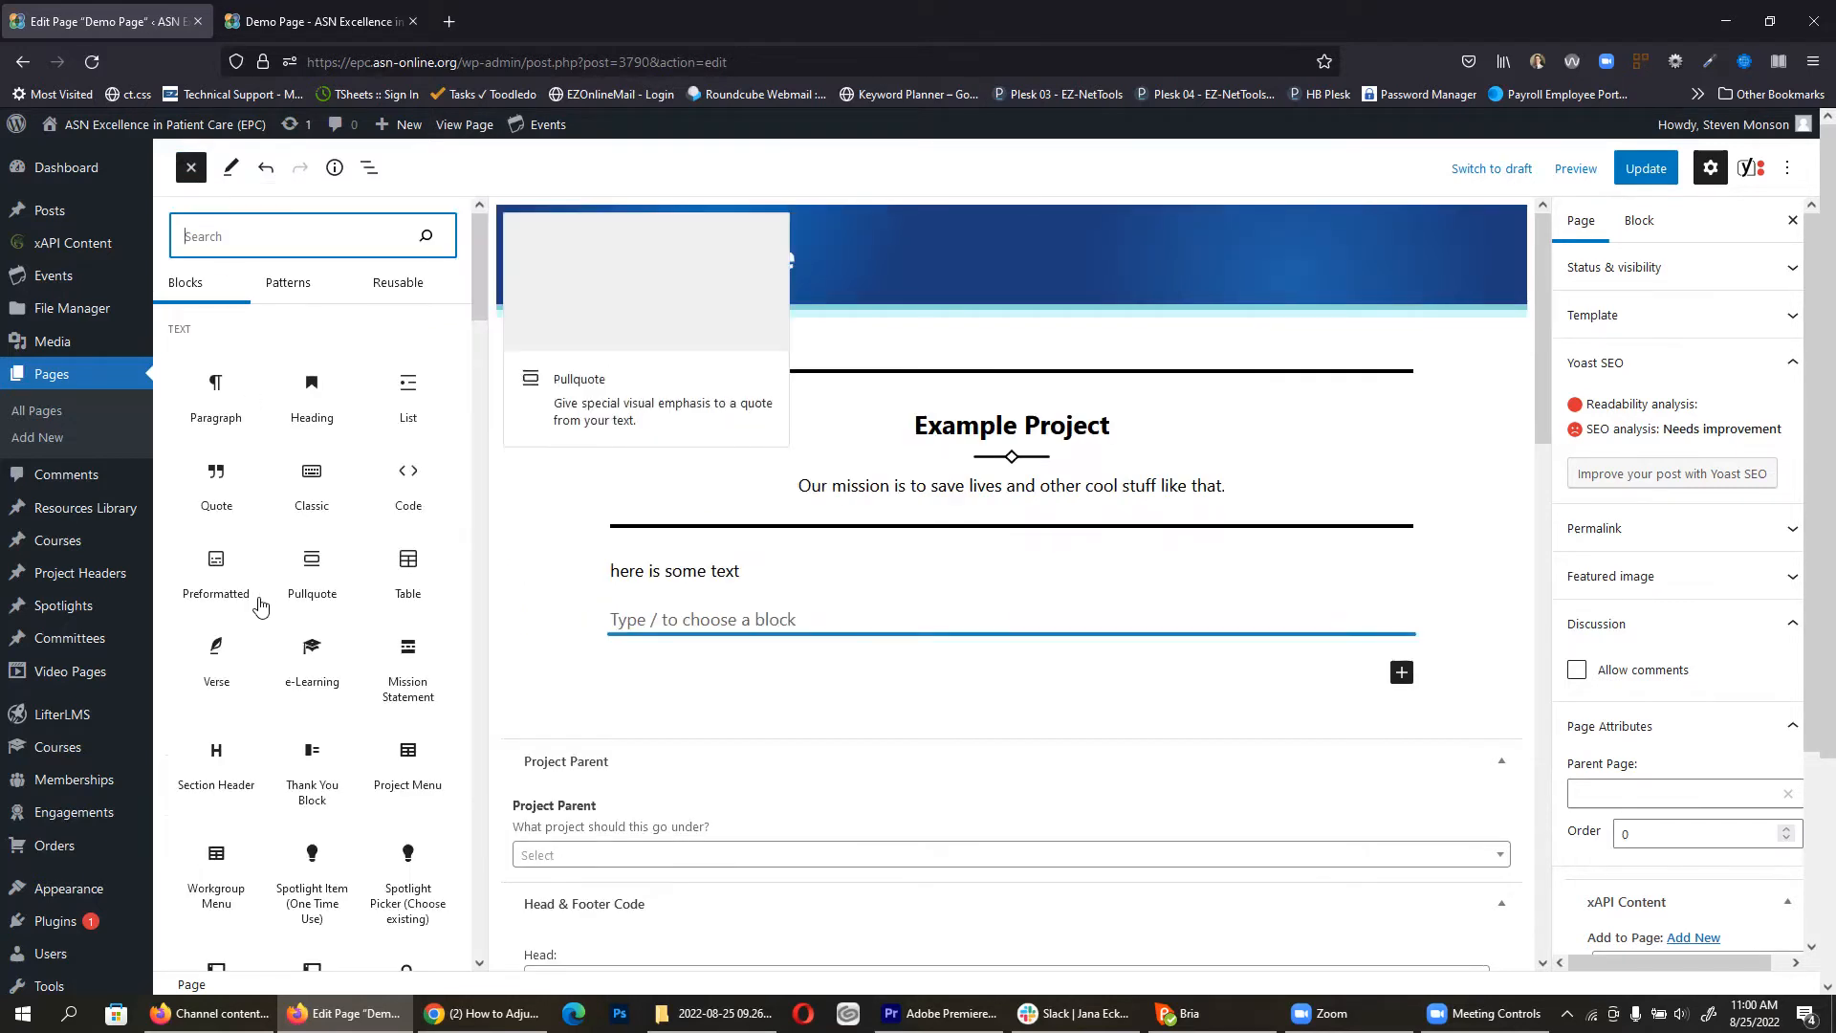
left_click(216, 758)
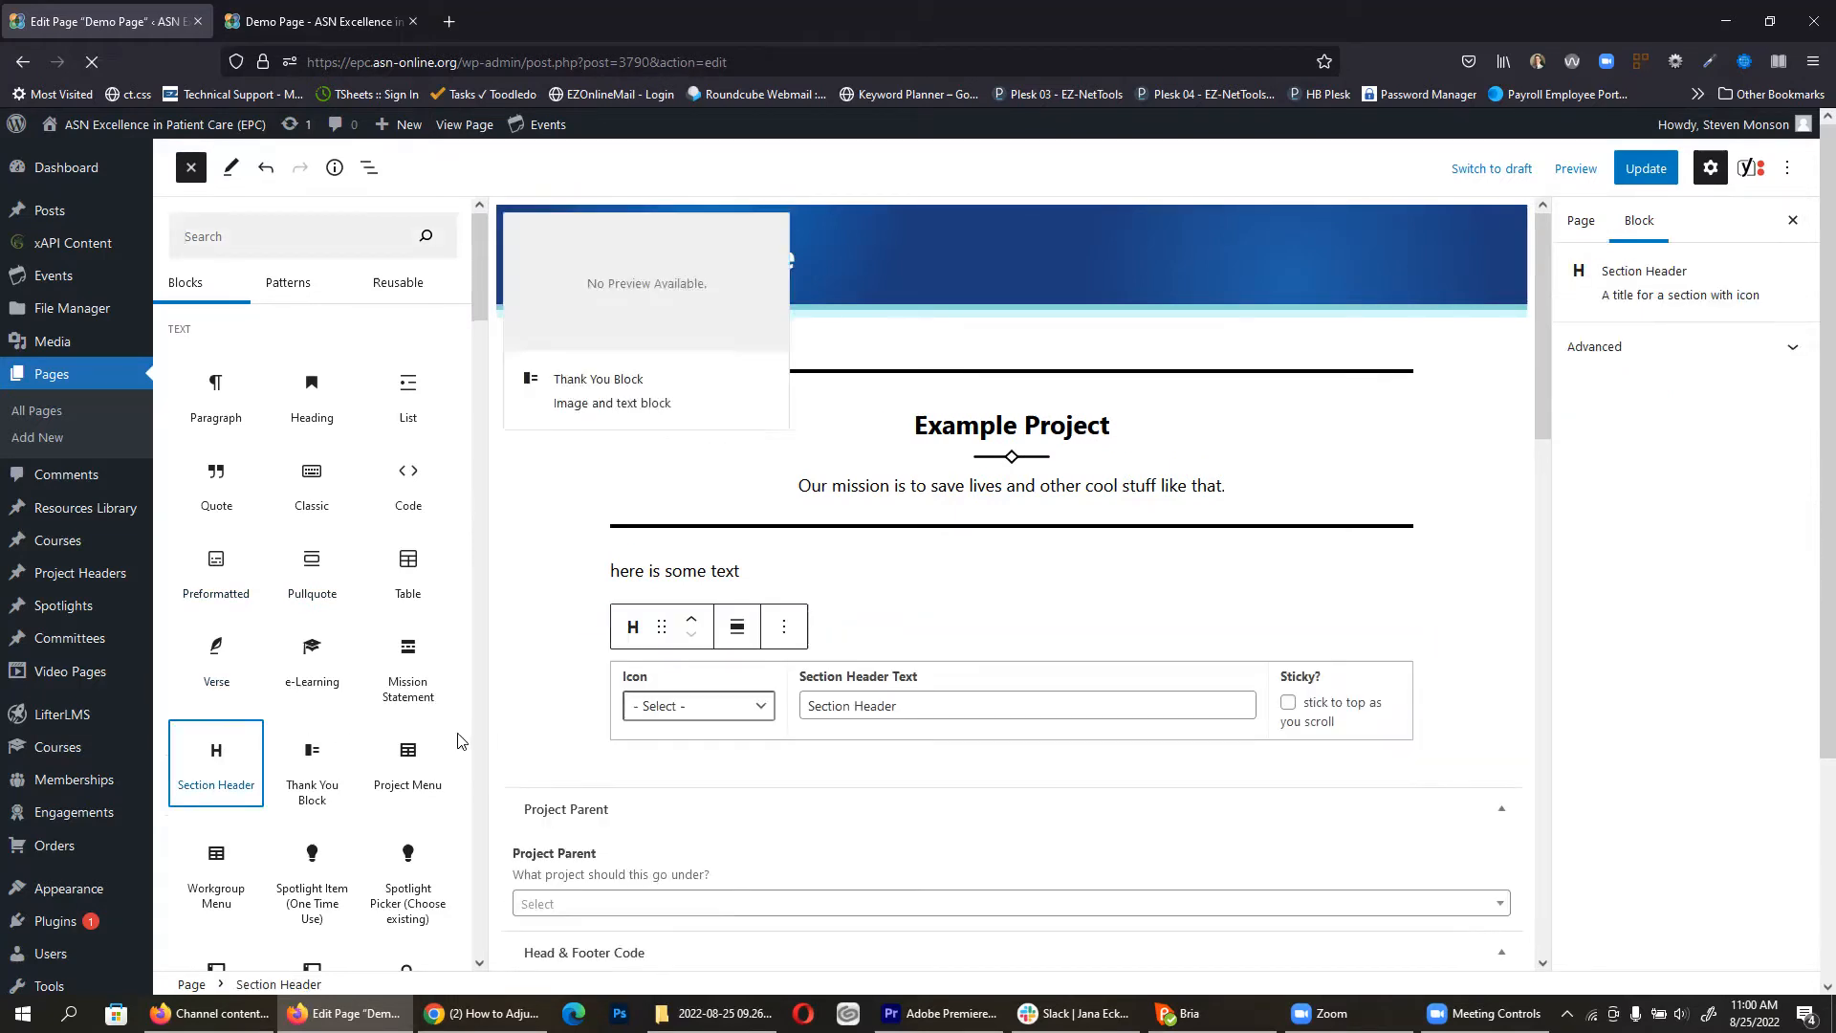
left_click(504, 699)
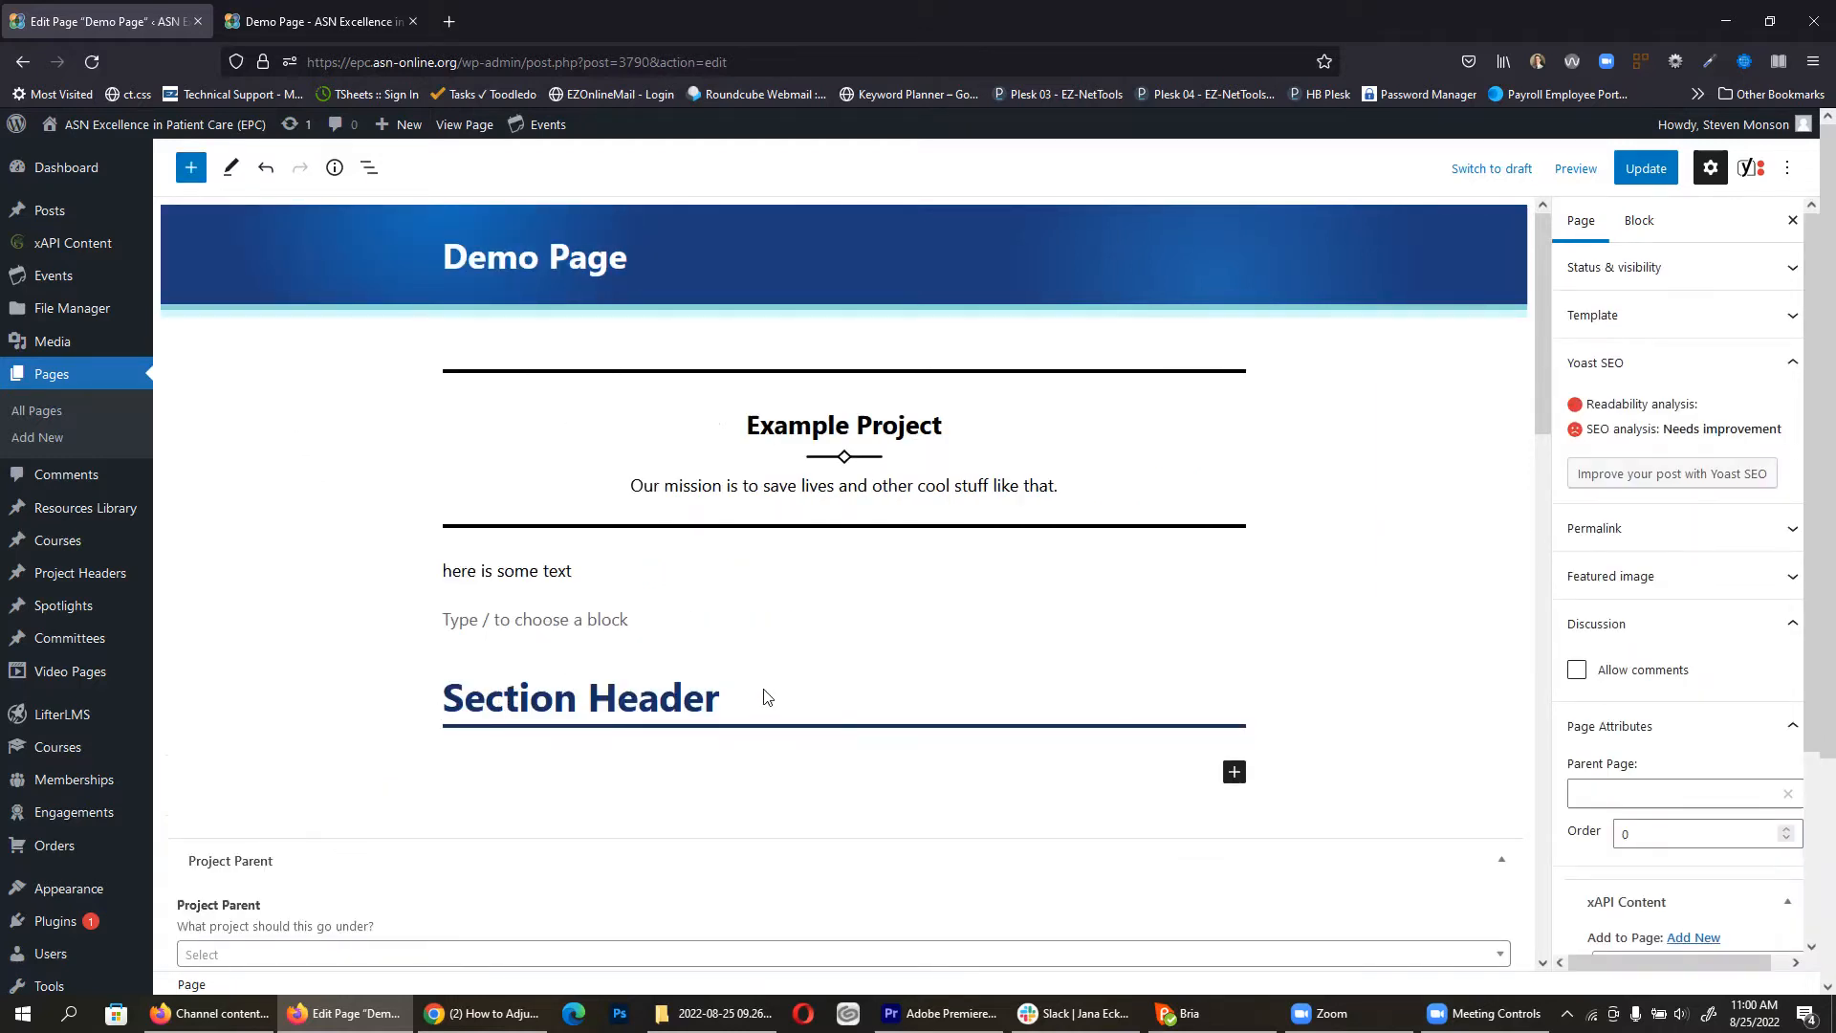
left_click(675, 695)
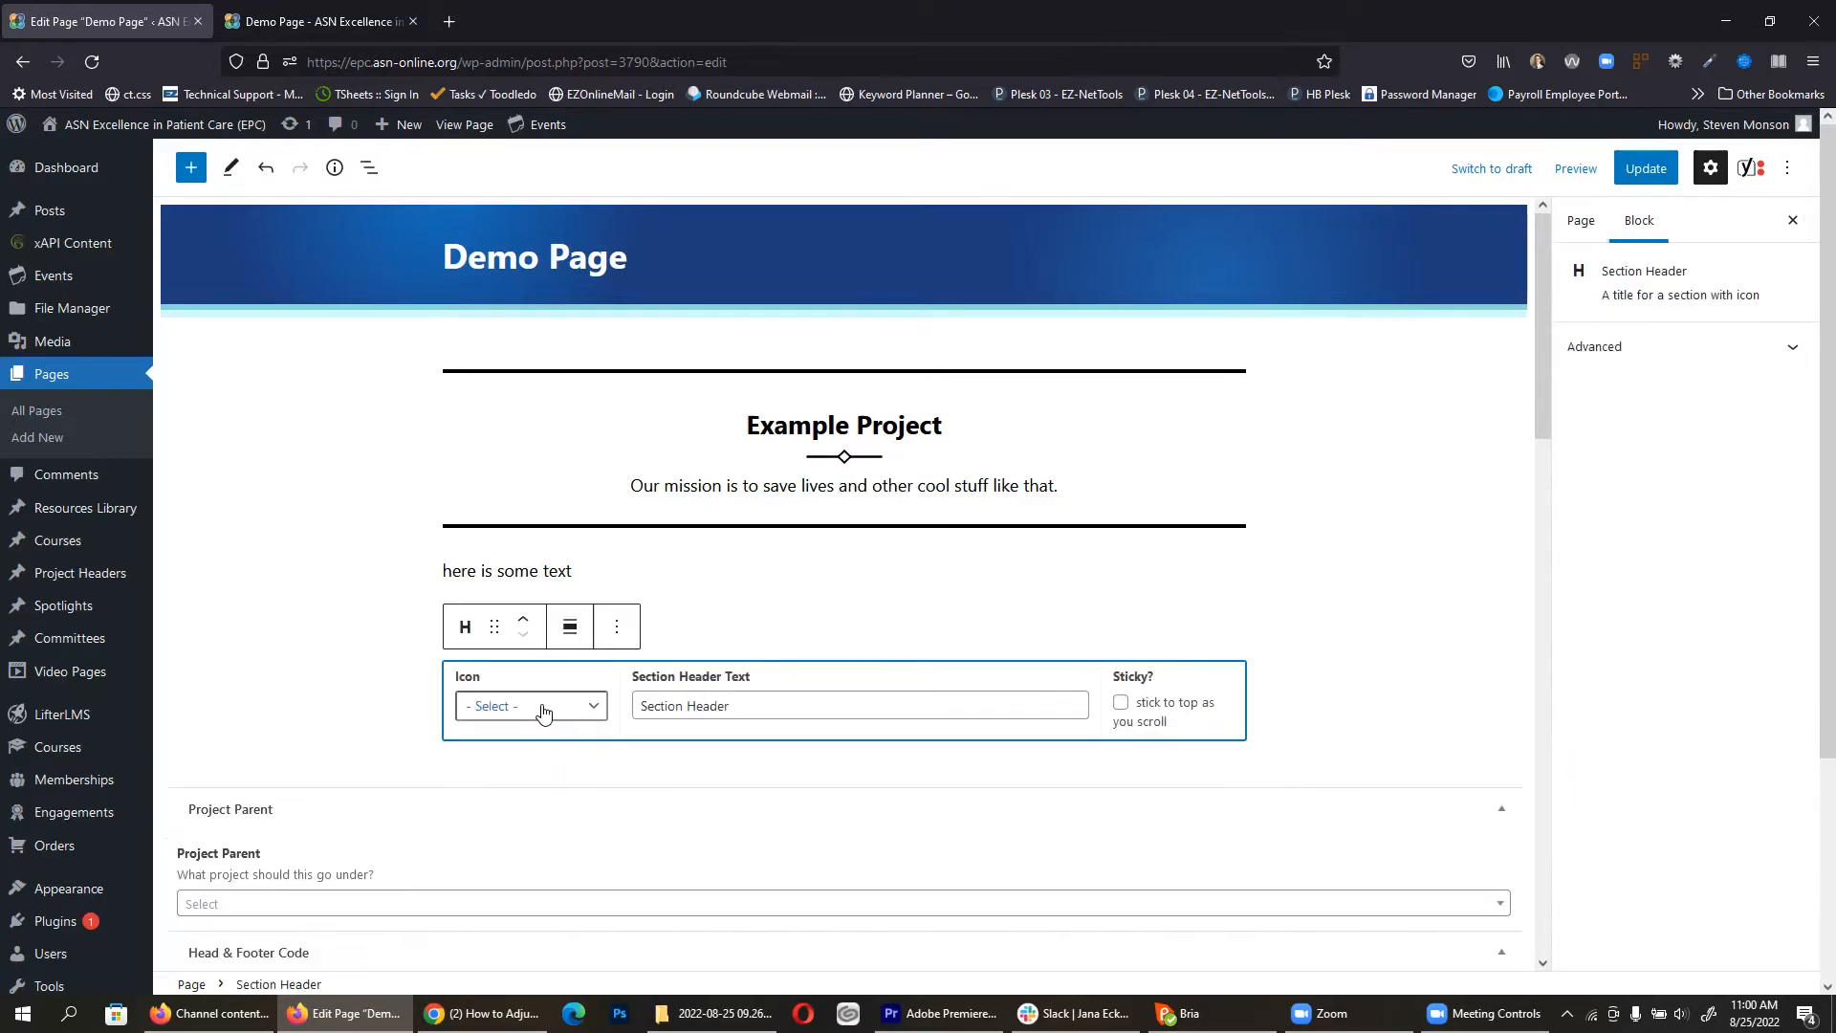
left_click(539, 702)
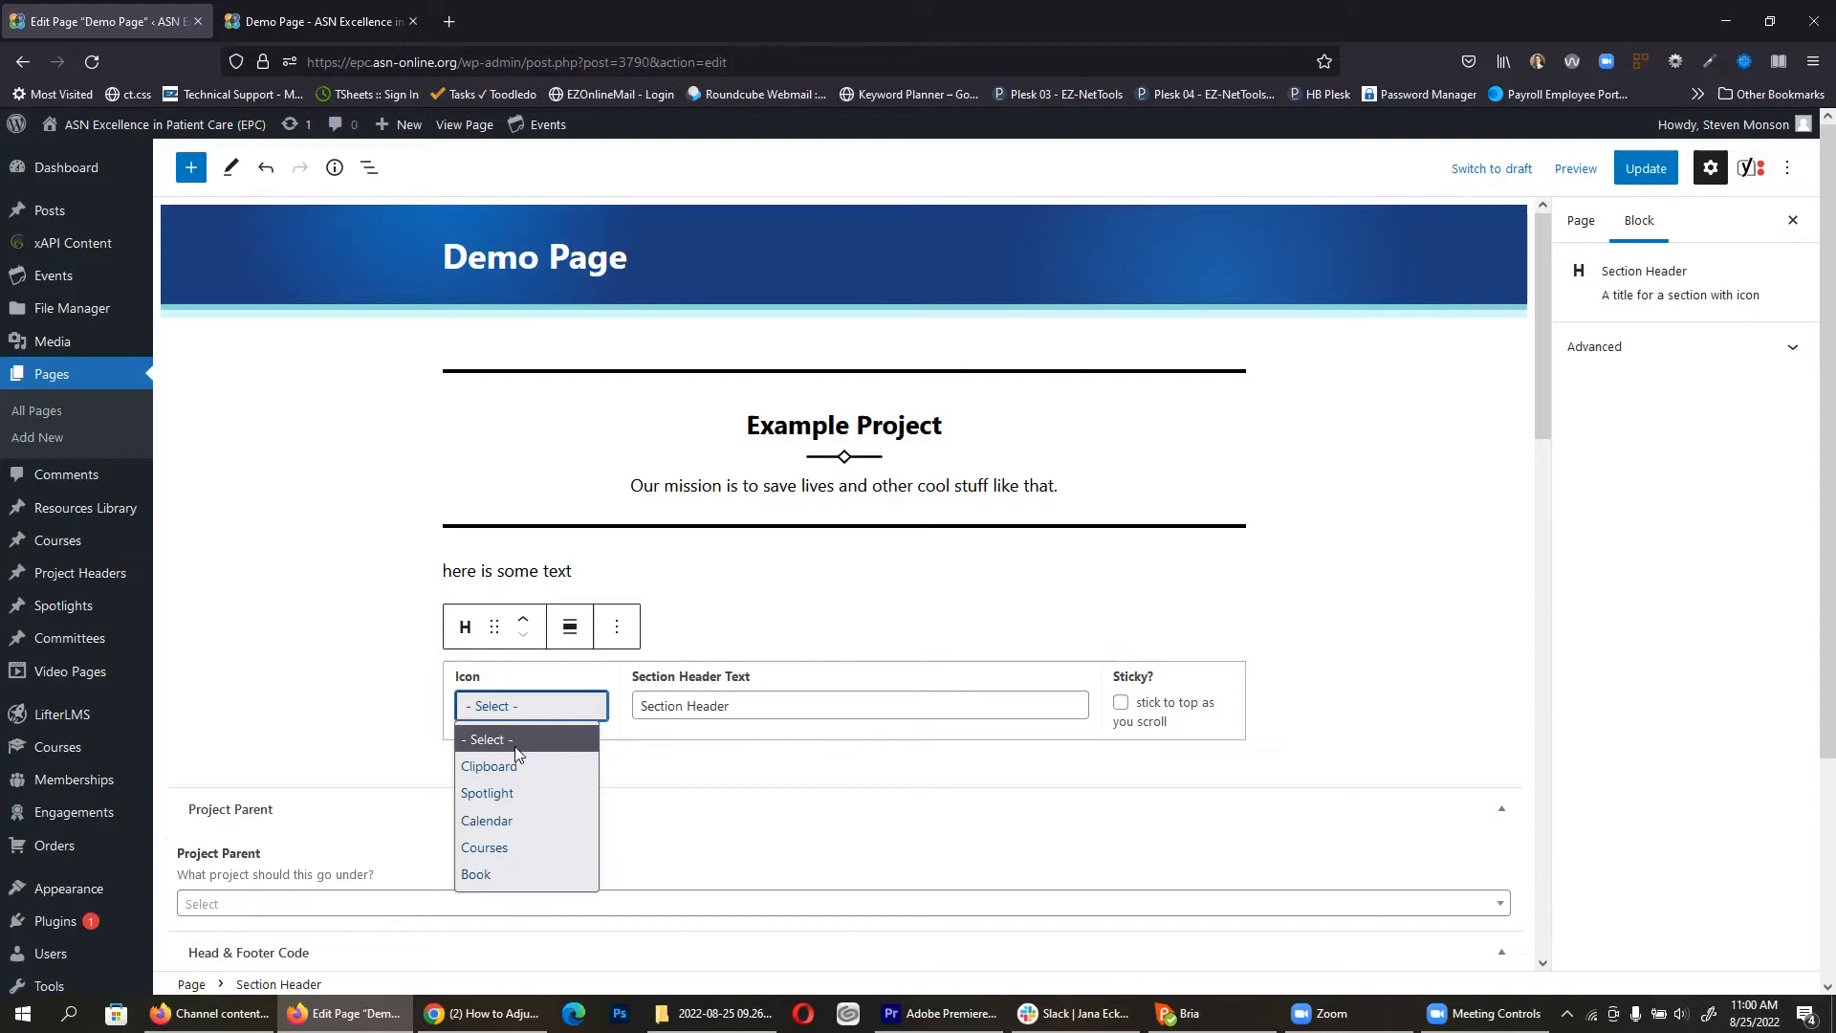
left_click(511, 794)
left_click(348, 709)
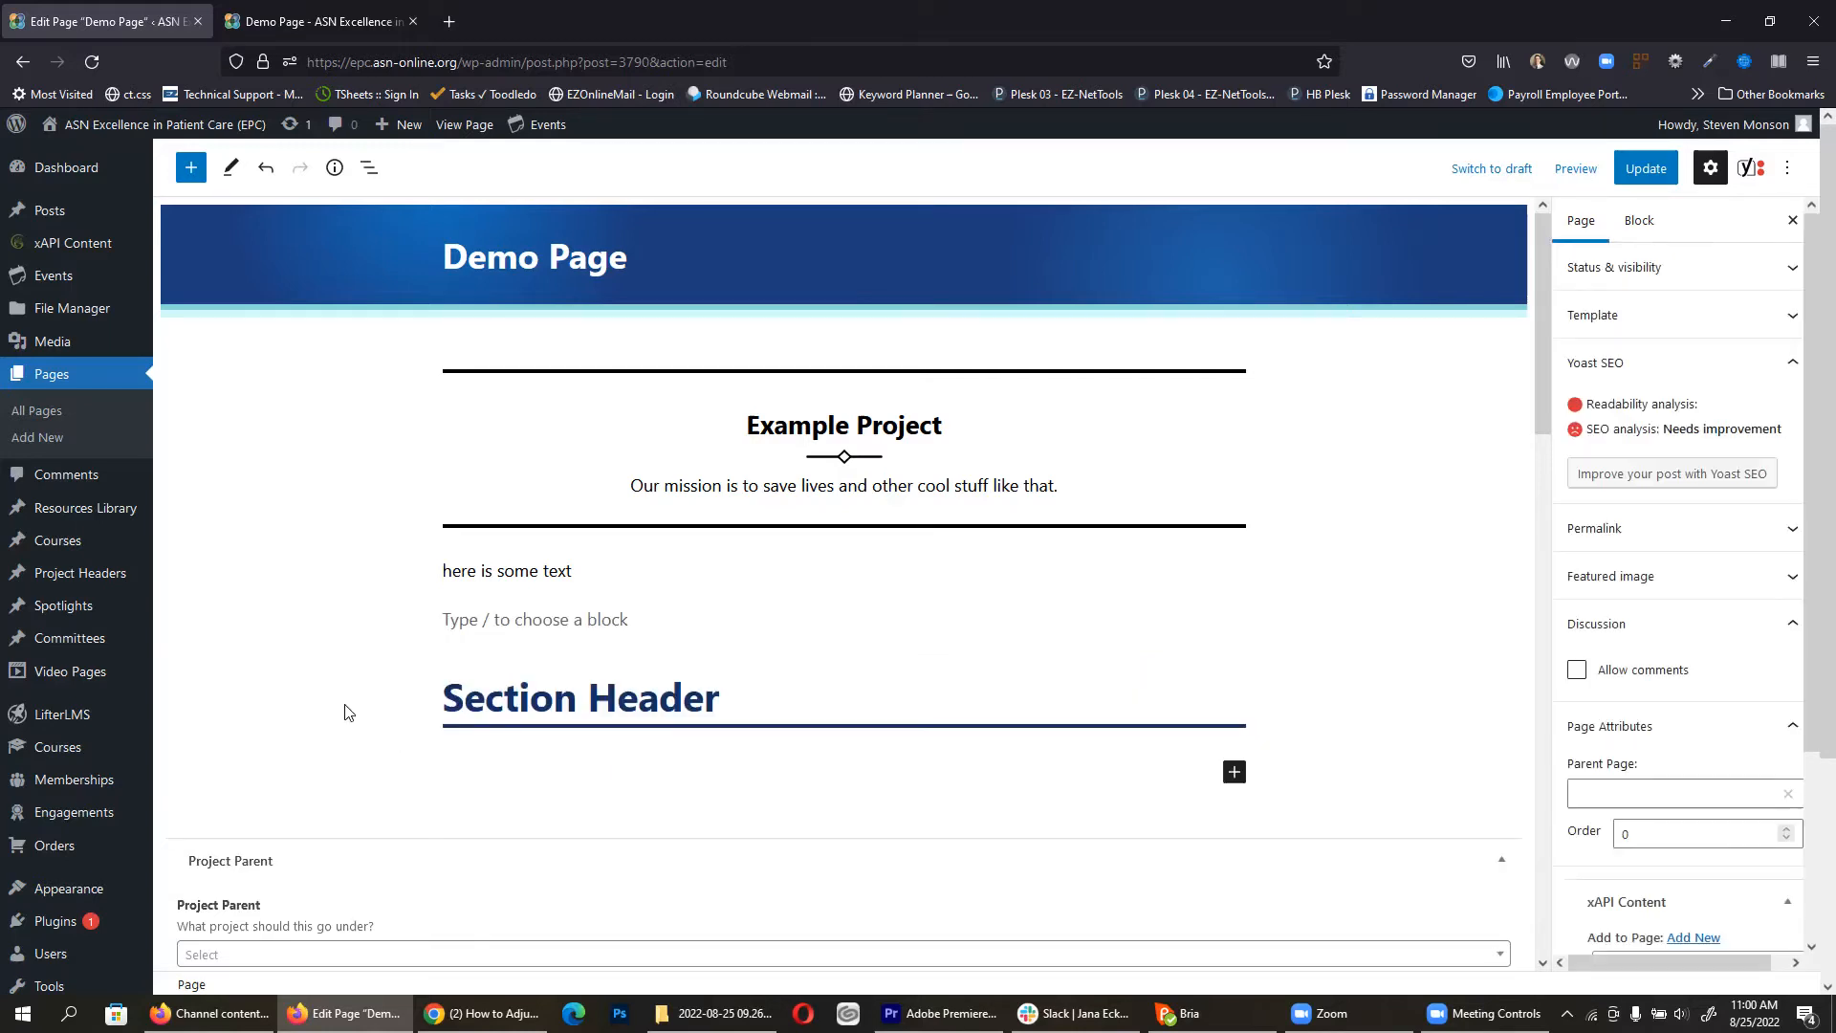
Step: Set the section header text to 'Demo Page Spotlight'
left_click(603, 703)
double_click(731, 707)
key("ctrl+a")
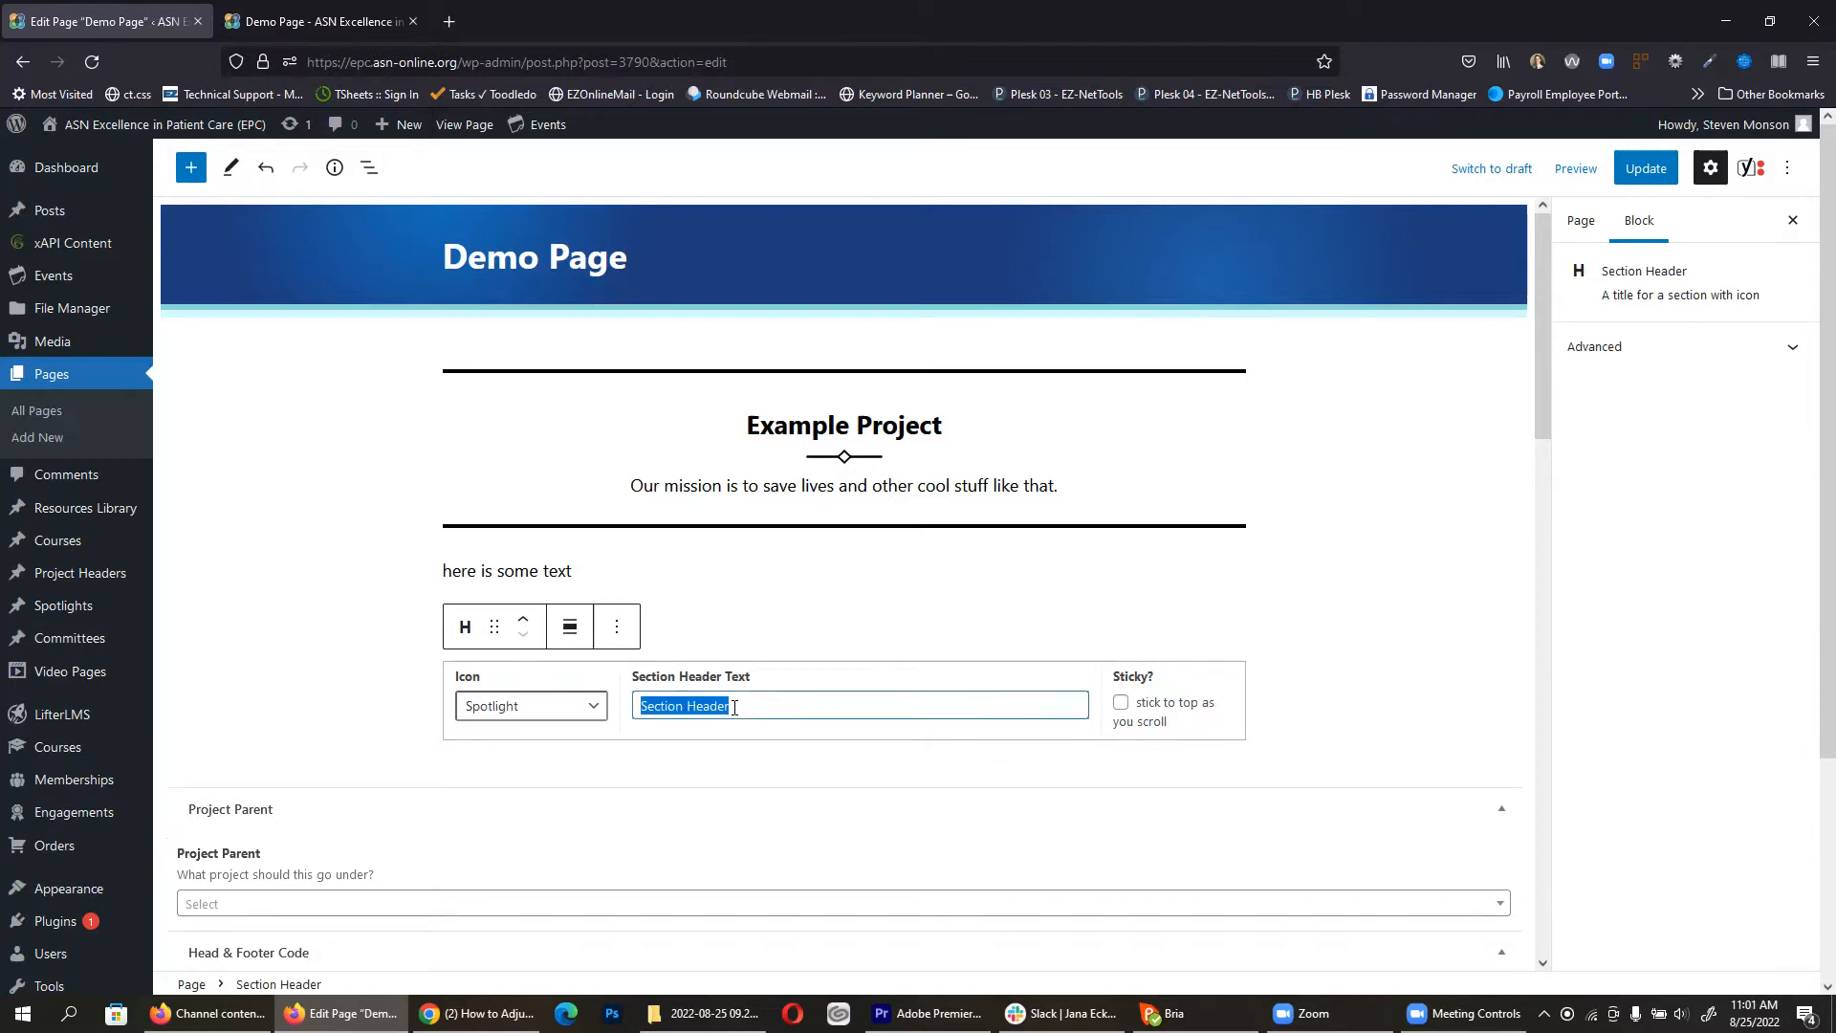
type("Spol")
key("BackSpace")
type("tlight")
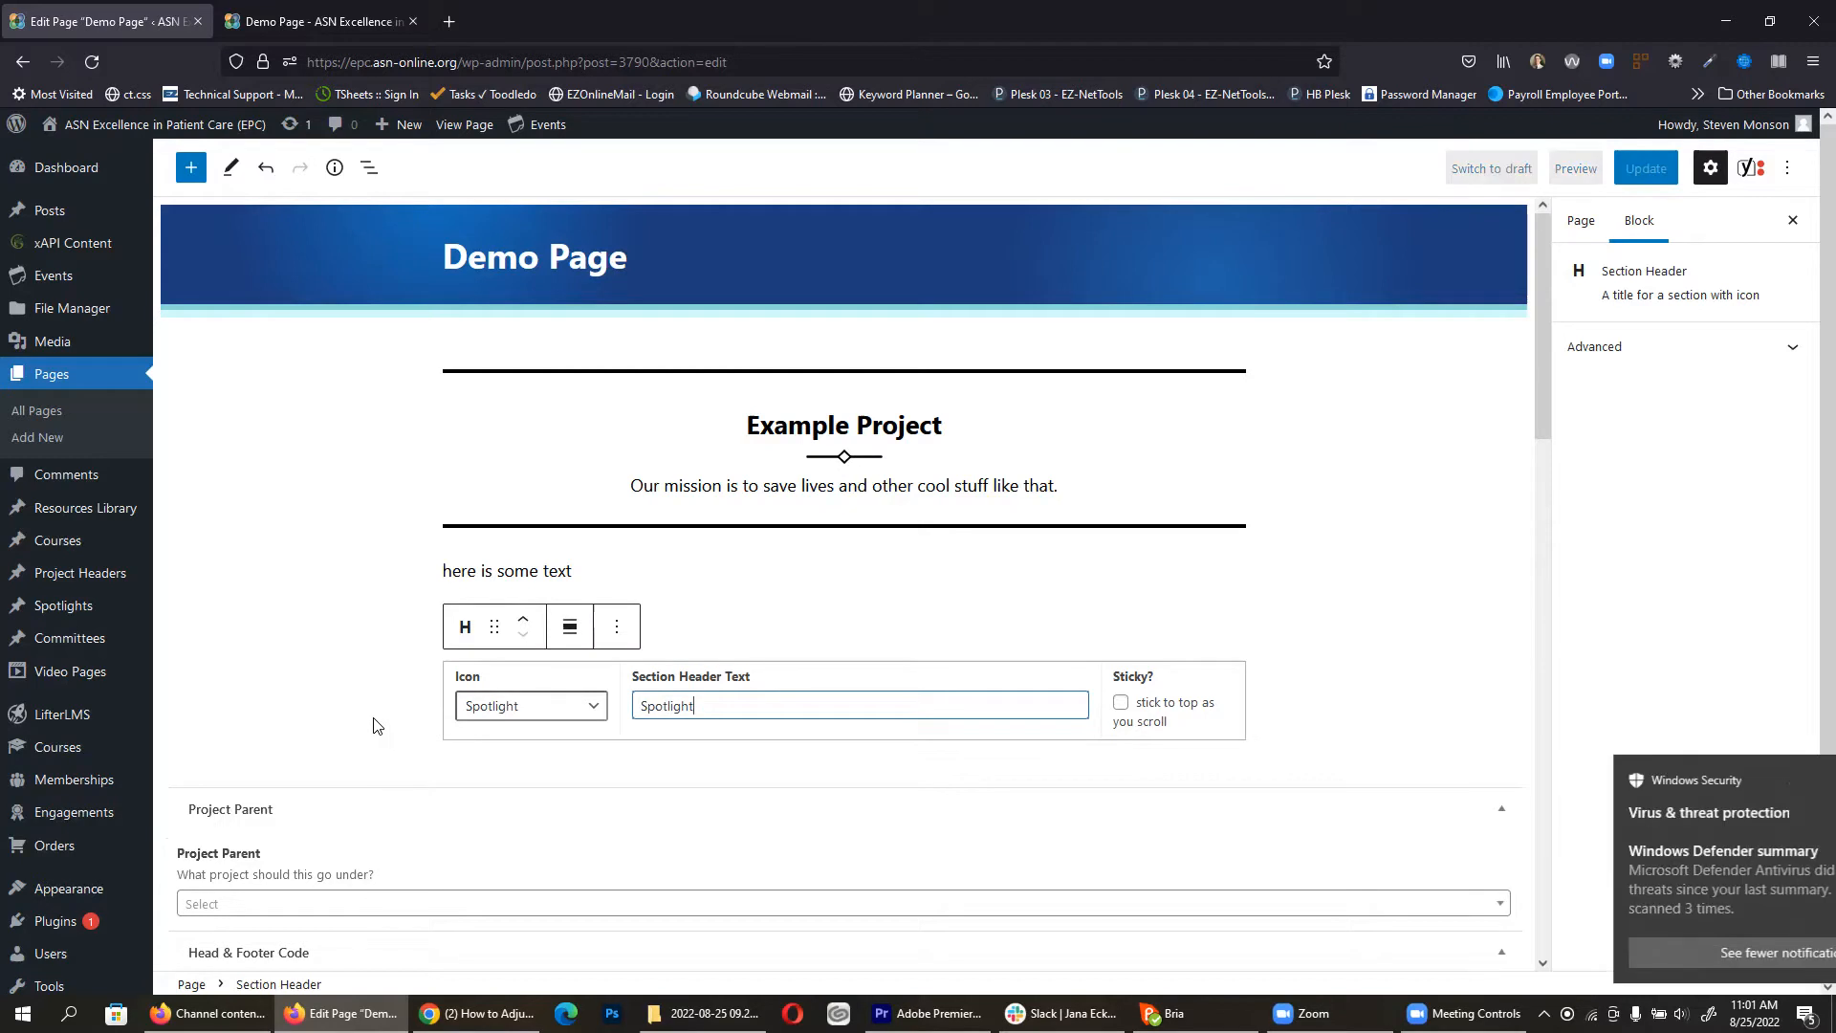
left_click(374, 725)
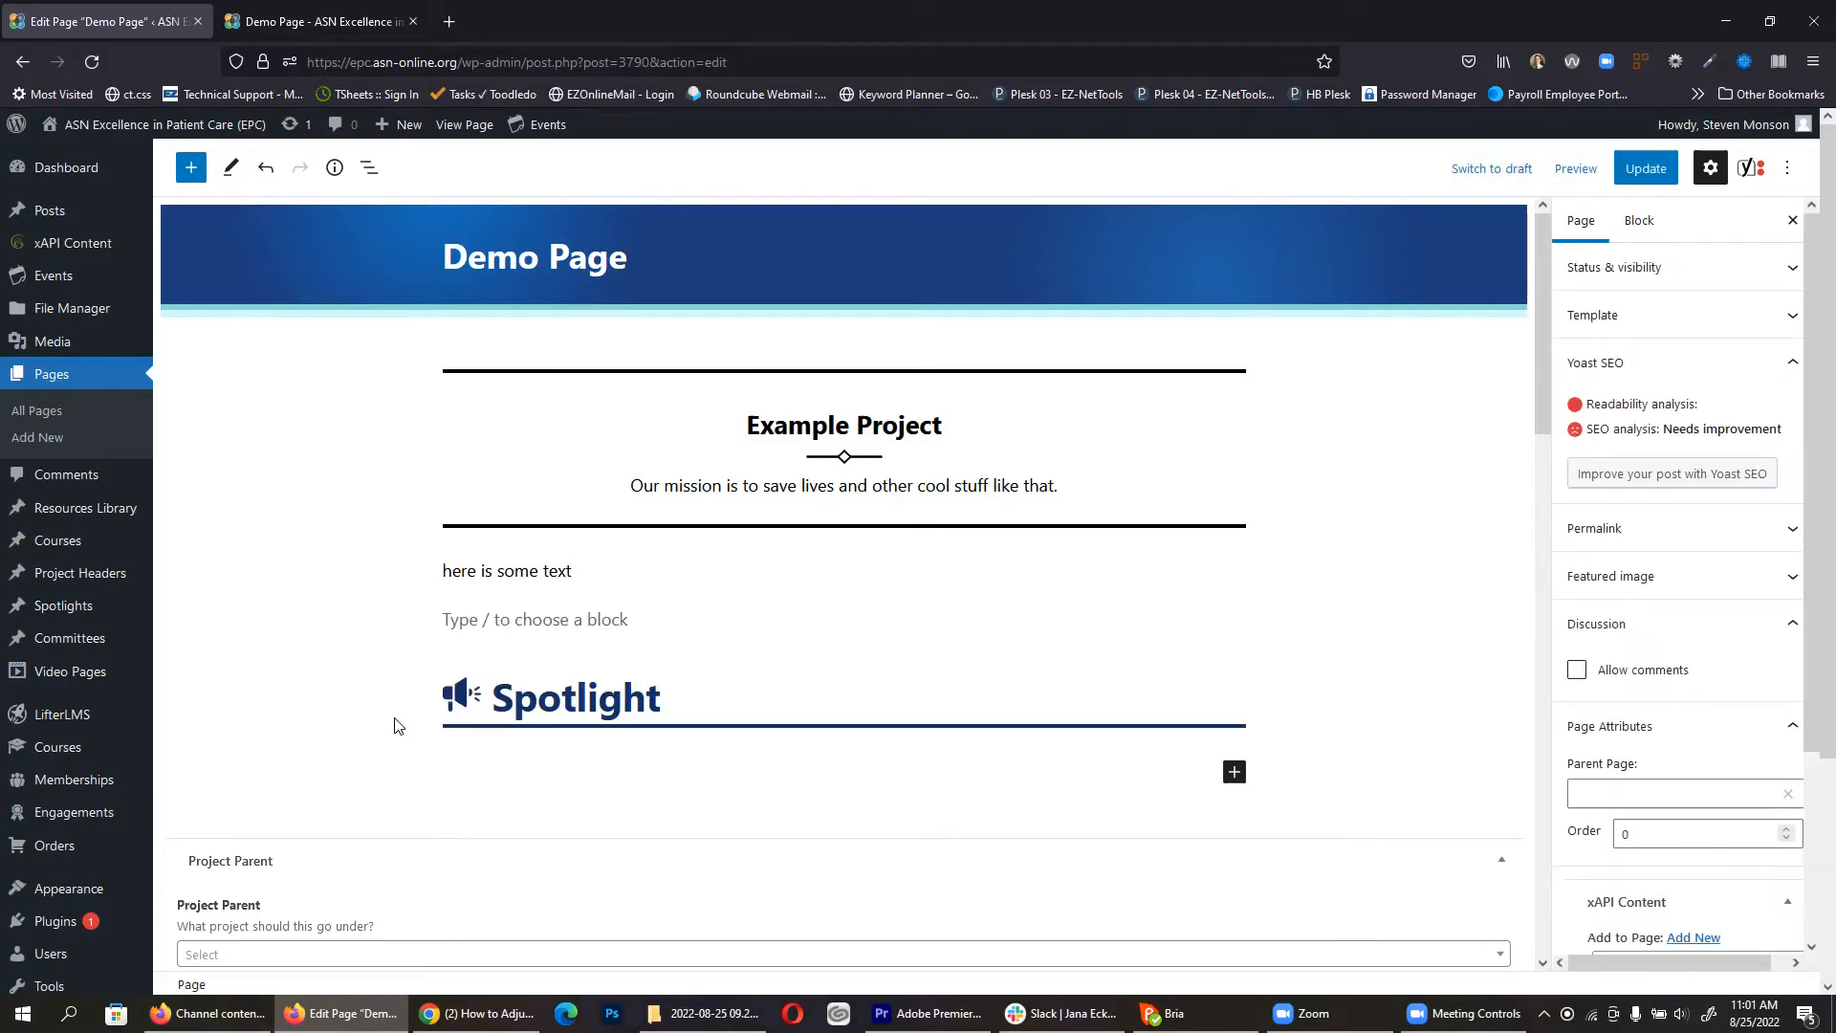
left_click(589, 706)
left_click(642, 706)
type("Demo Page")
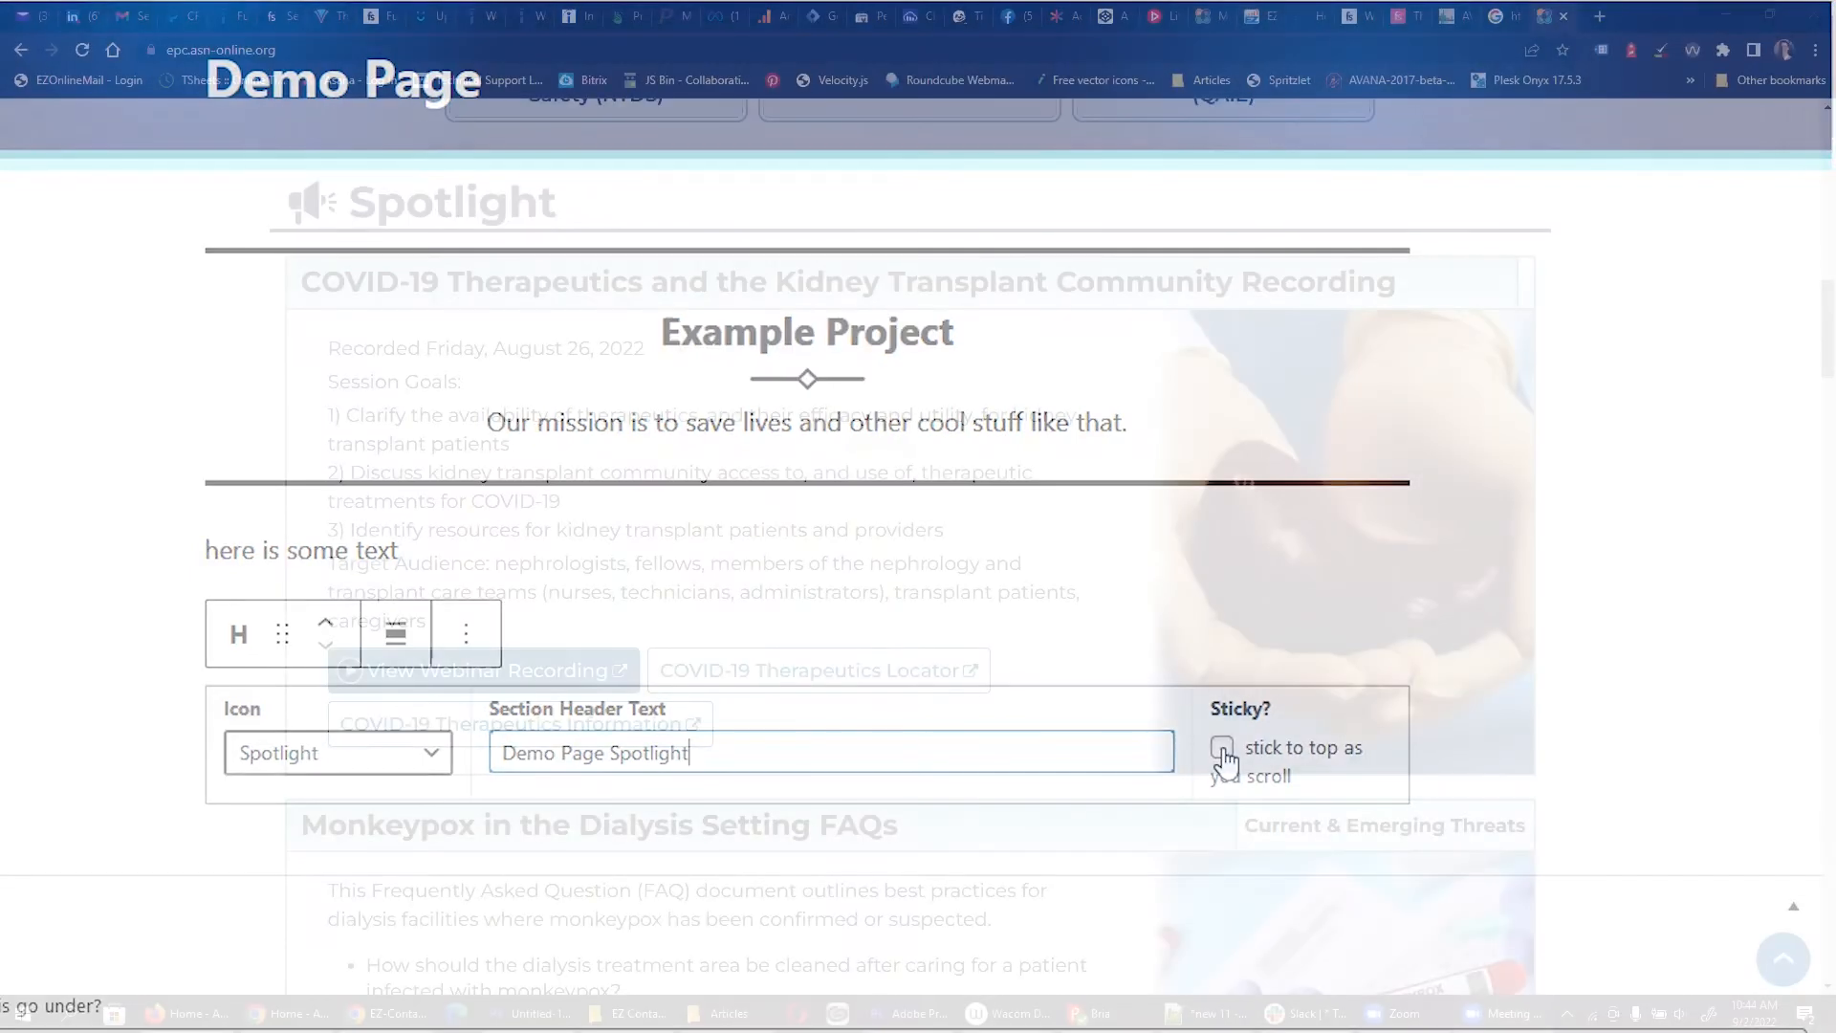
scroll(1674, 598, "down", 3)
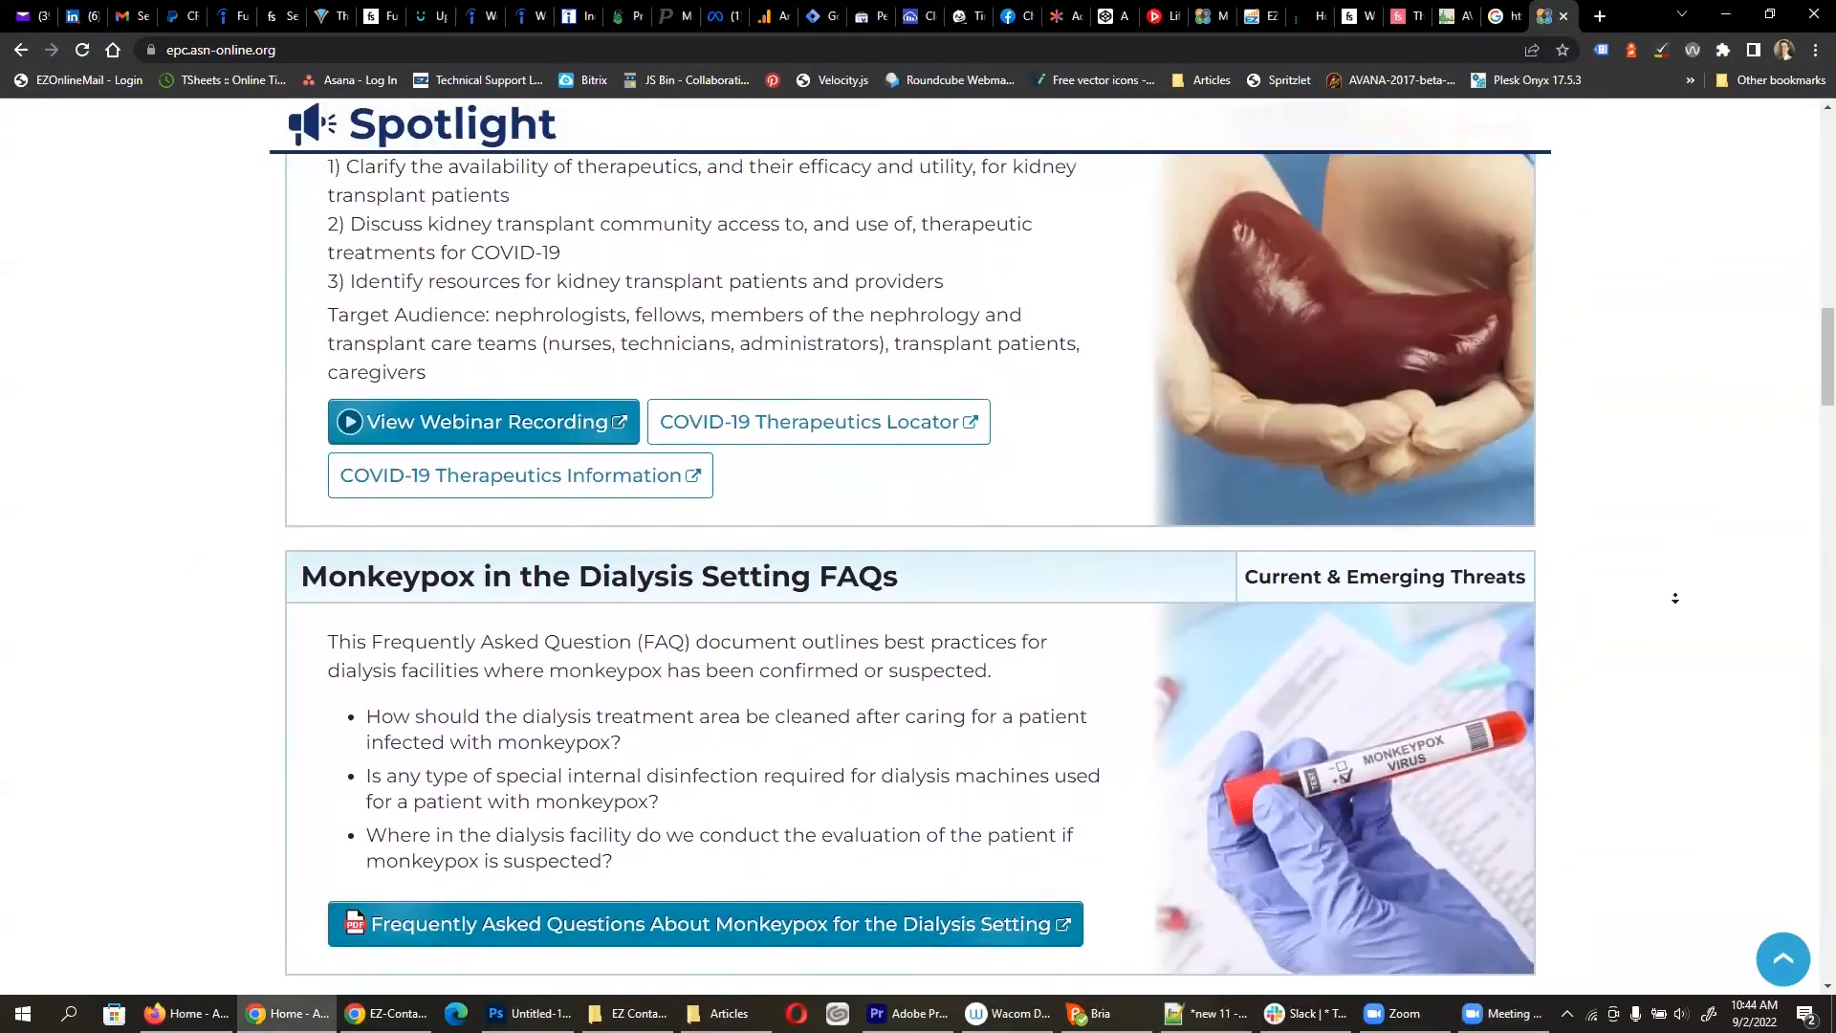
scroll(1674, 598, "down", 8)
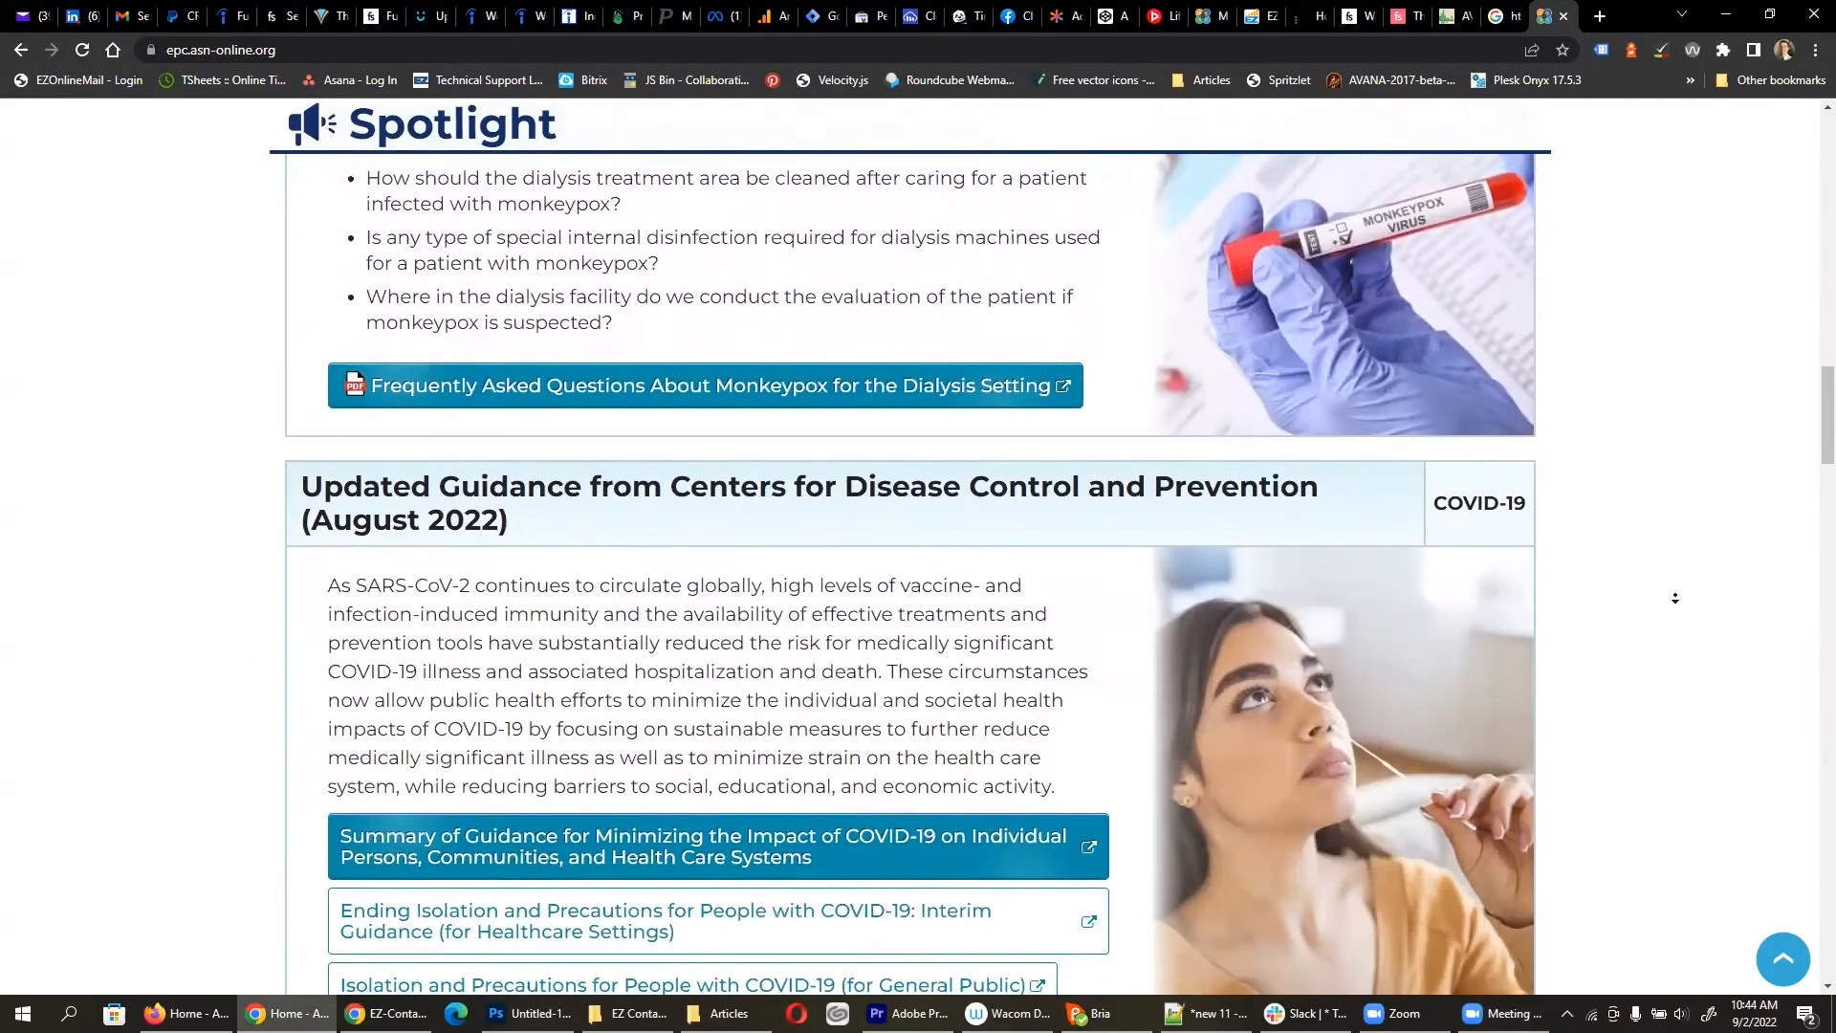
scroll(1675, 597, "down", 8)
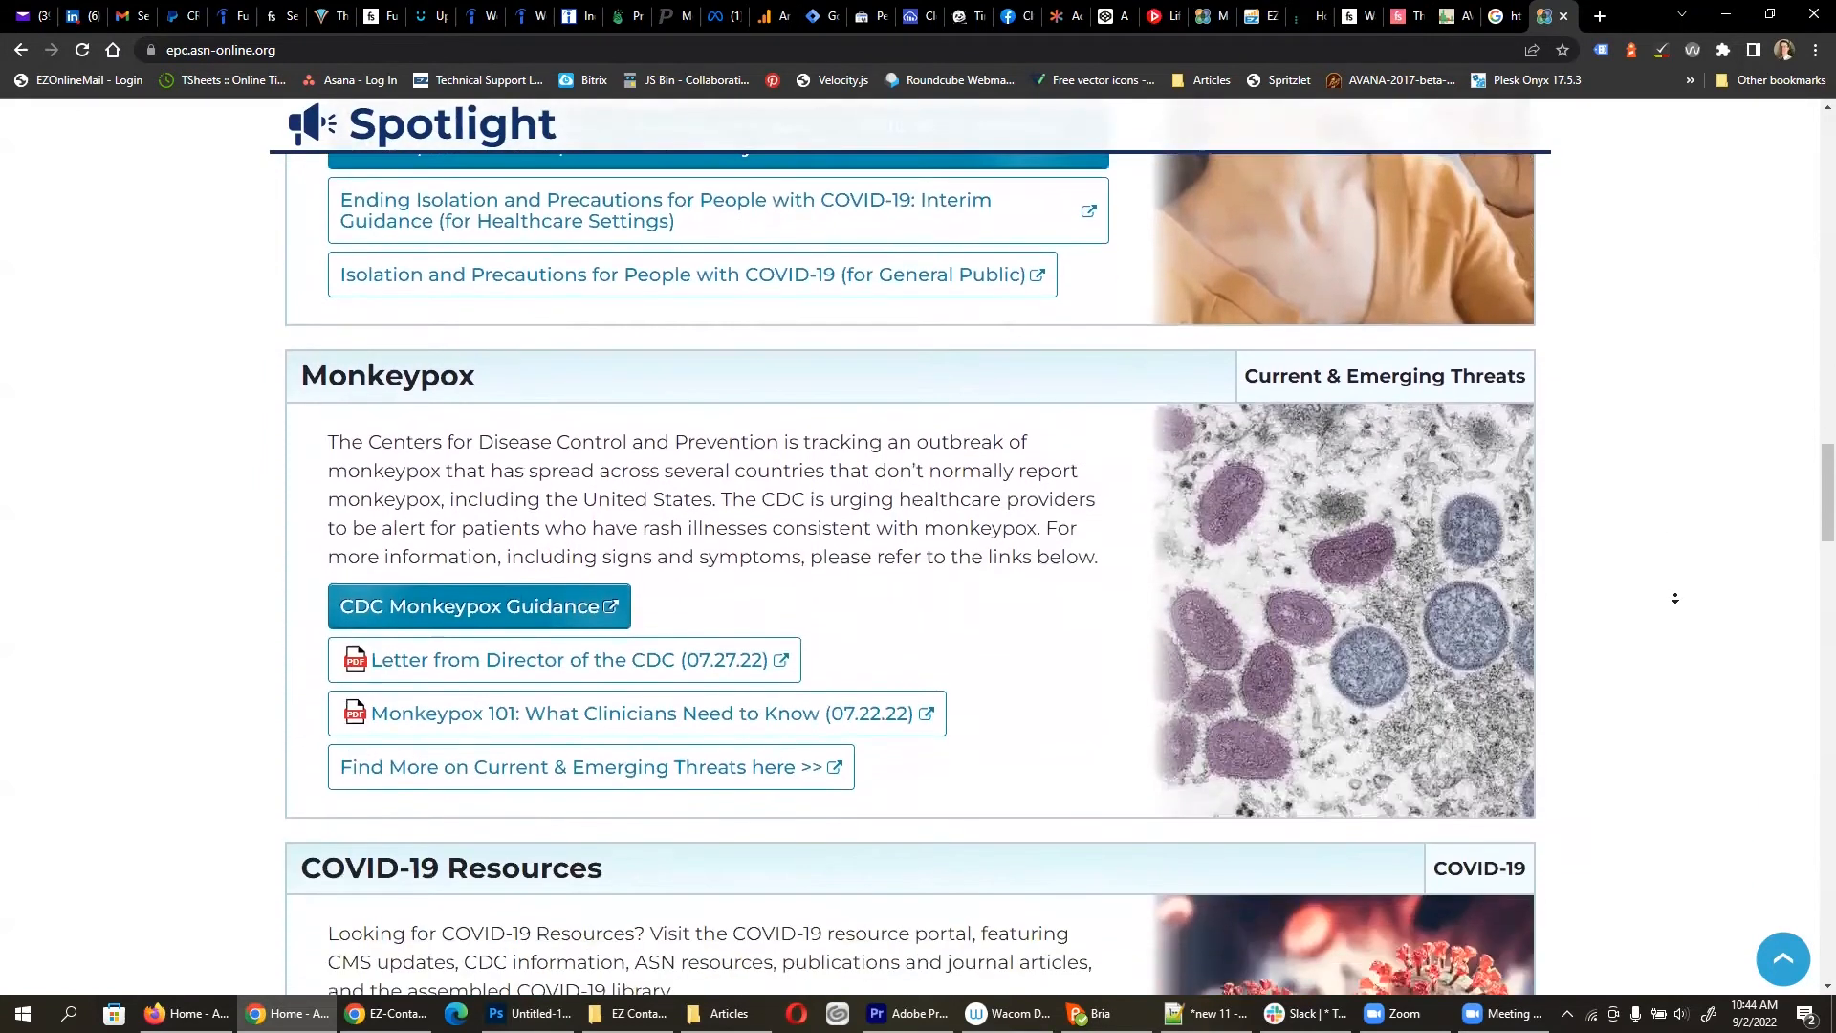
scroll(1675, 598, "down", 8)
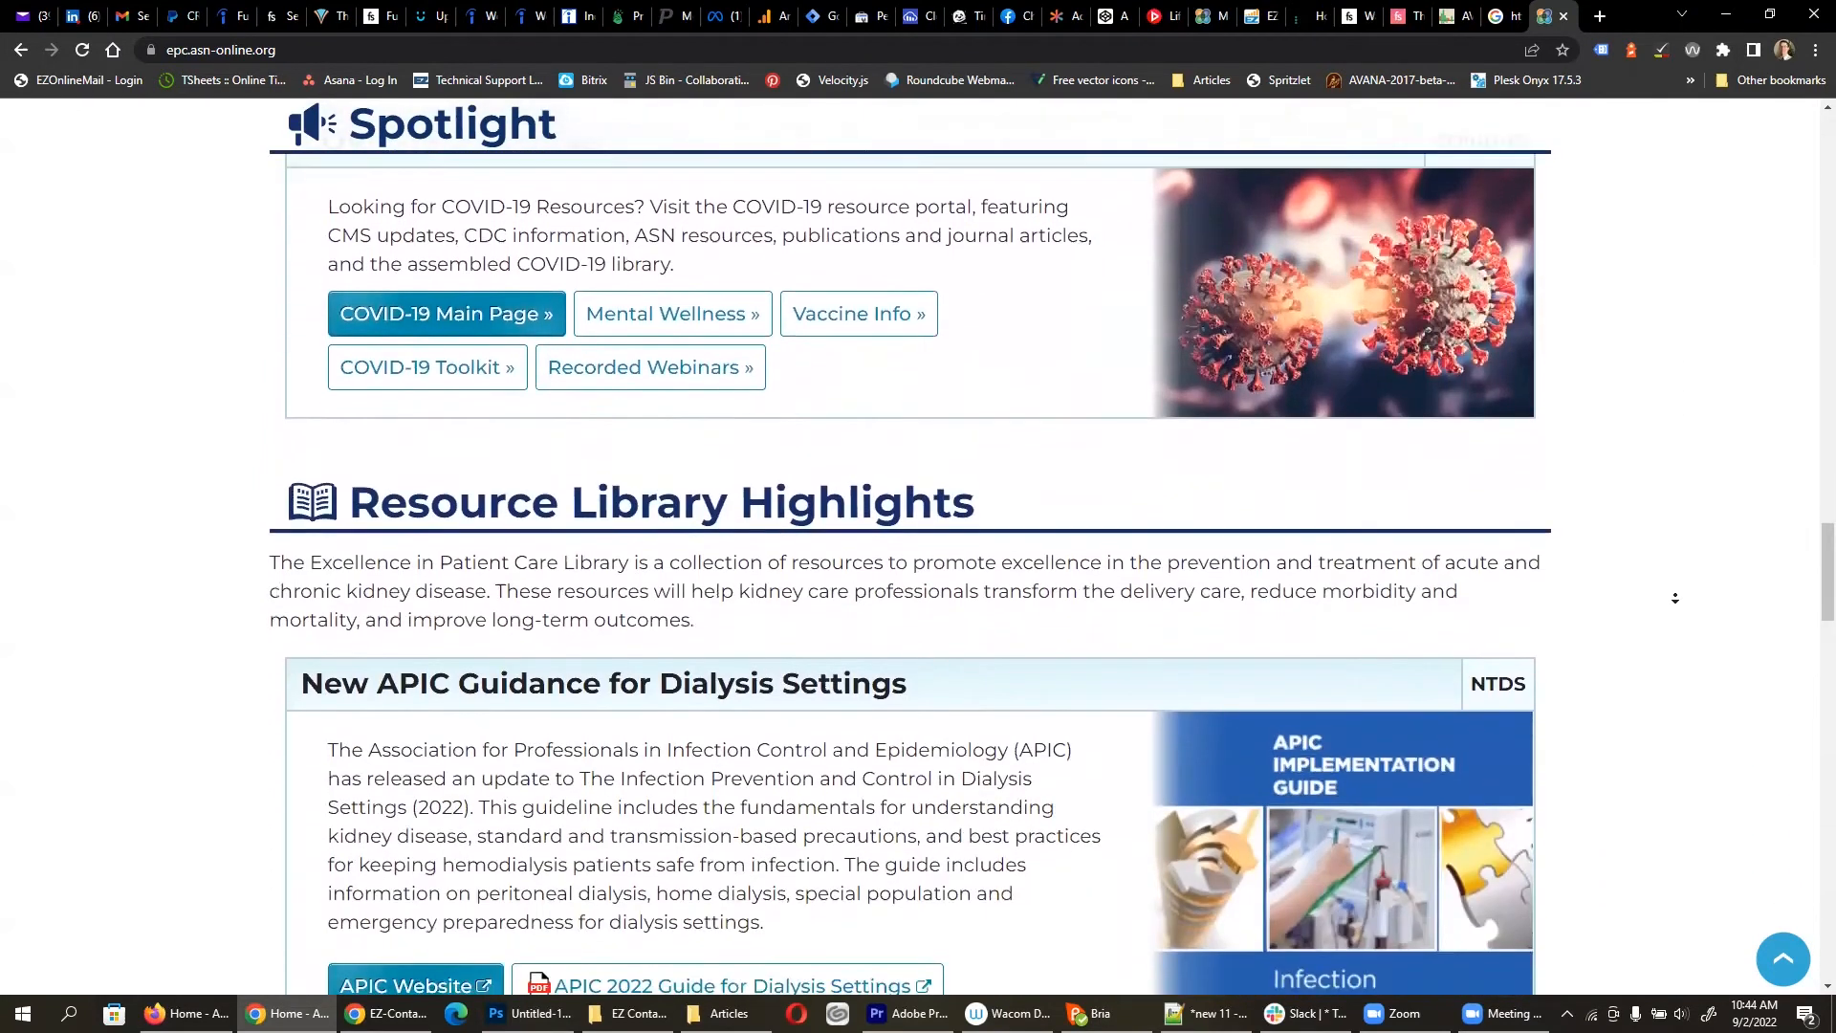
scroll(1674, 598, "down", 8)
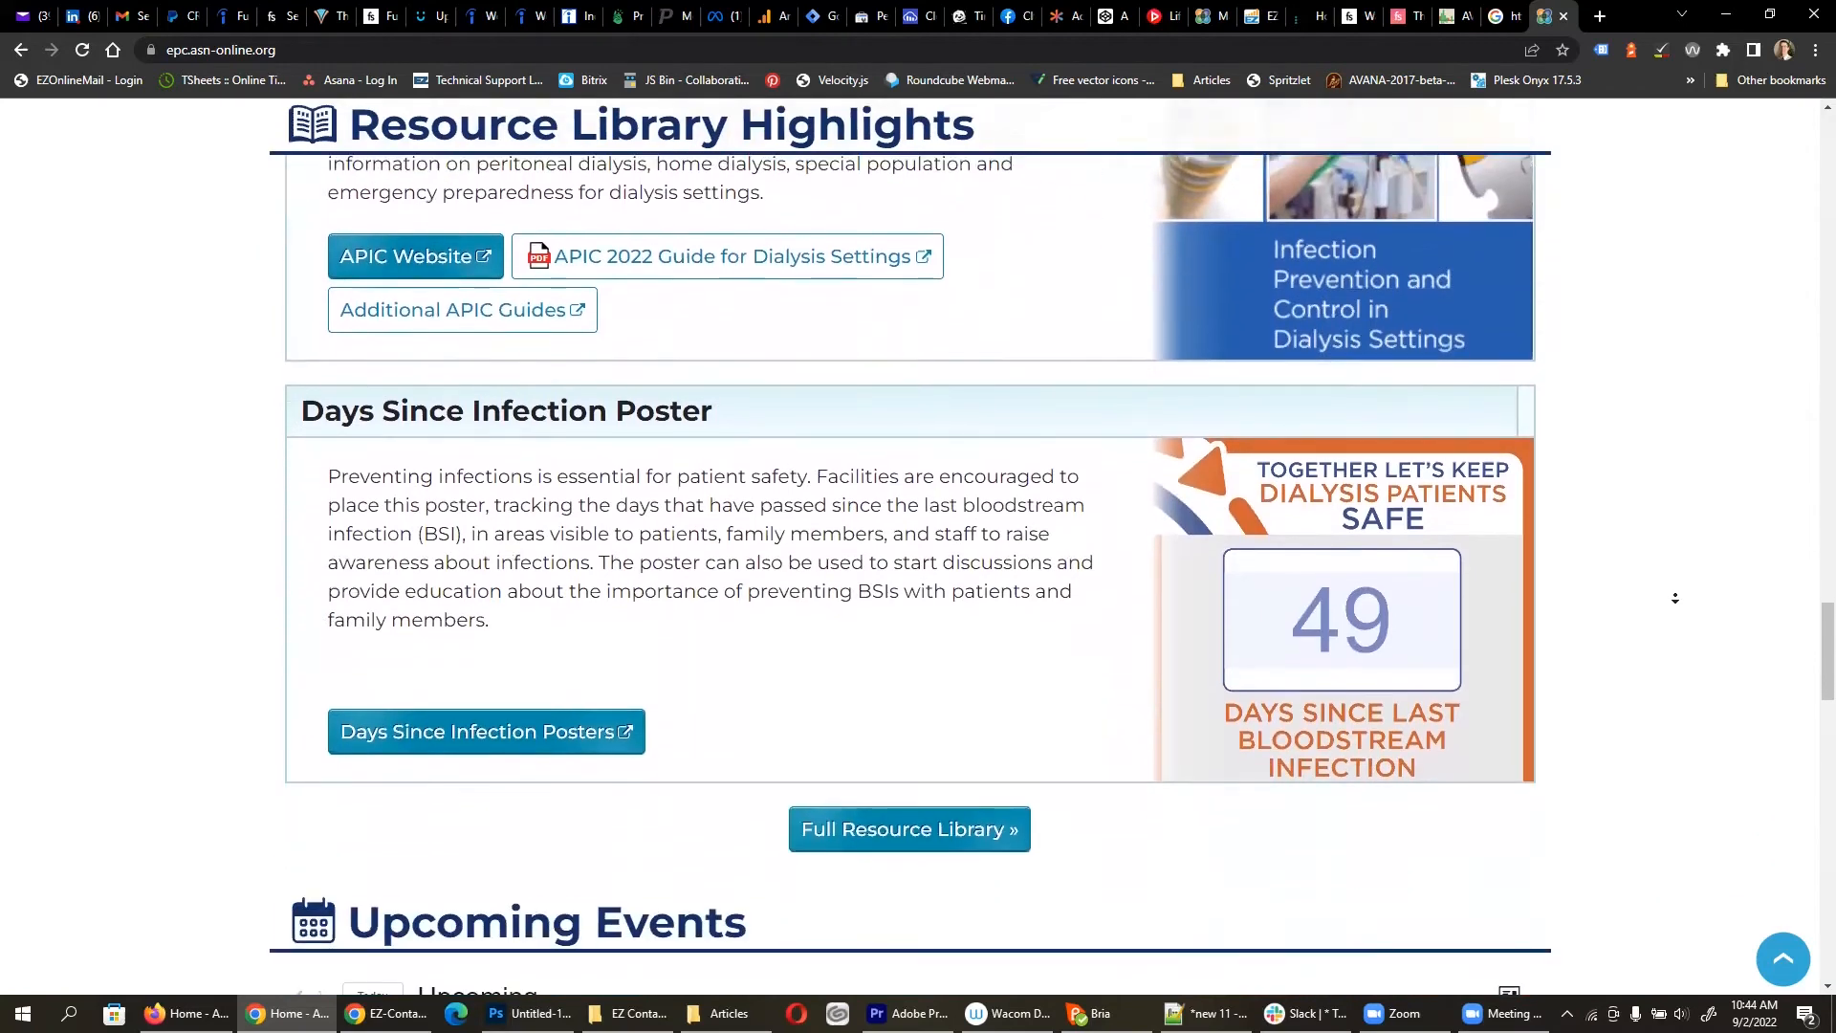
scroll(1675, 598, "down", 8)
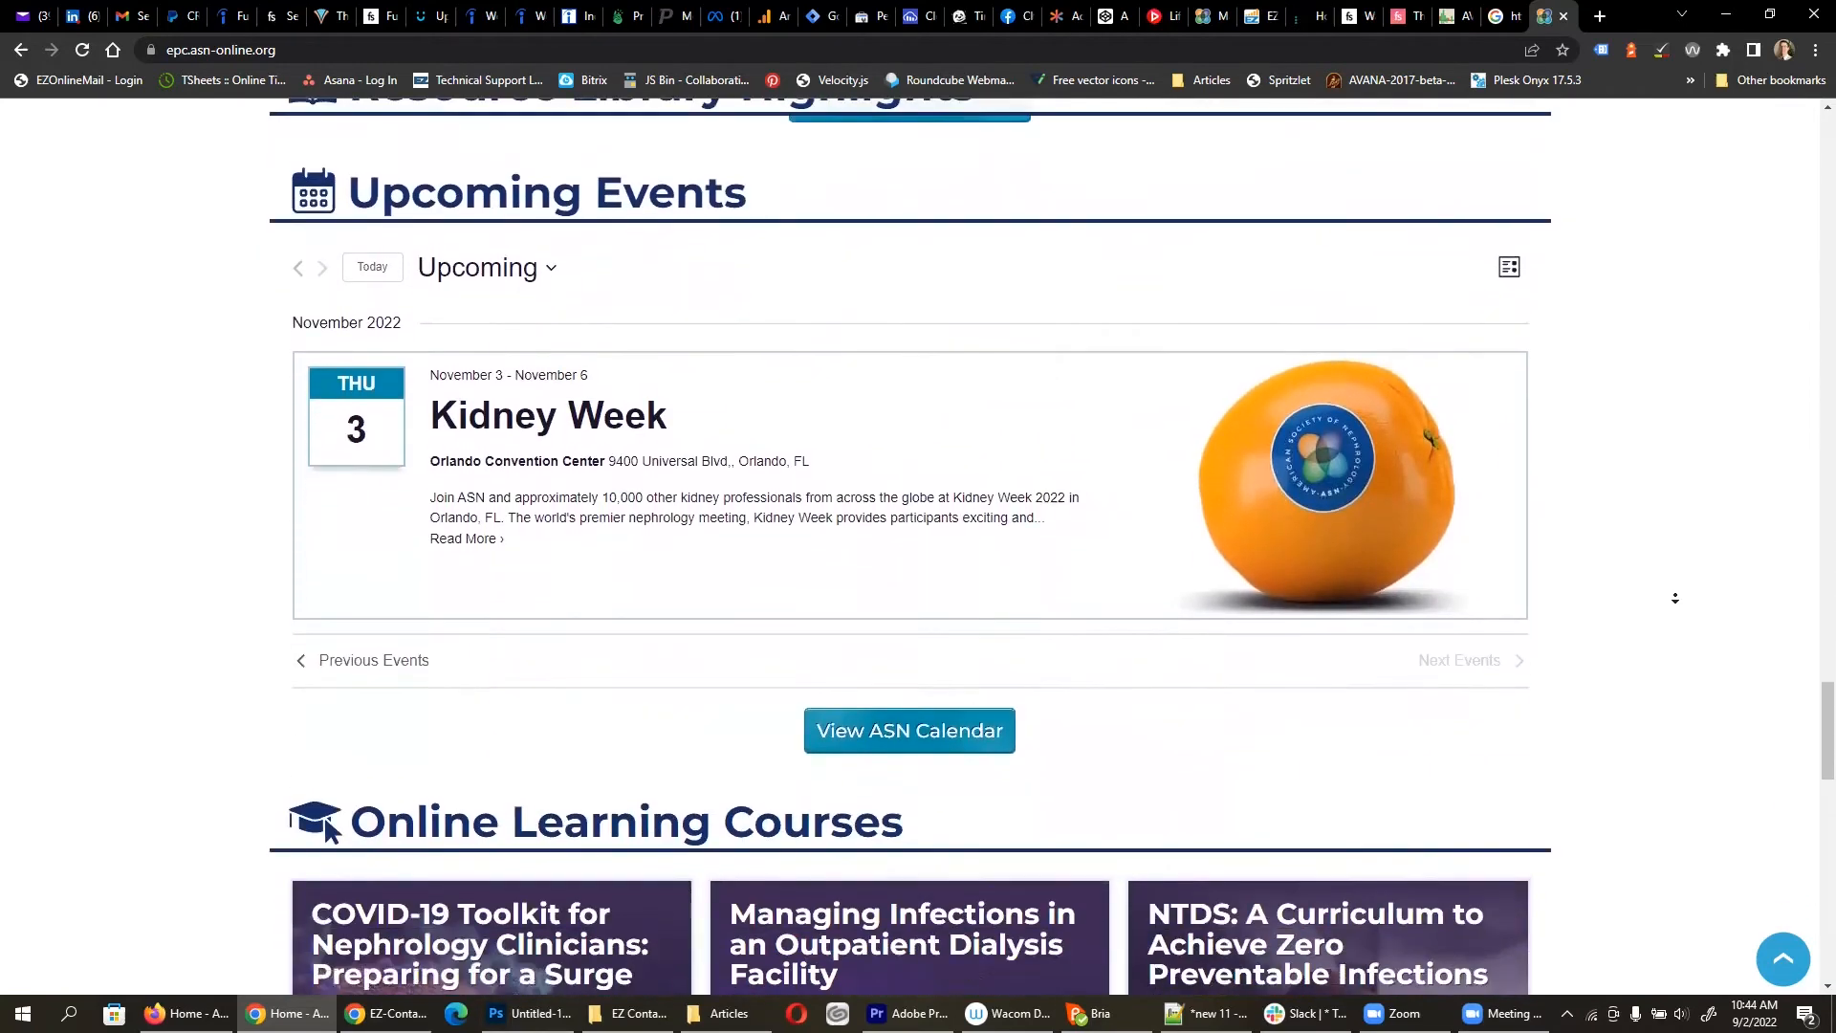
scroll(1674, 597, "down", 2)
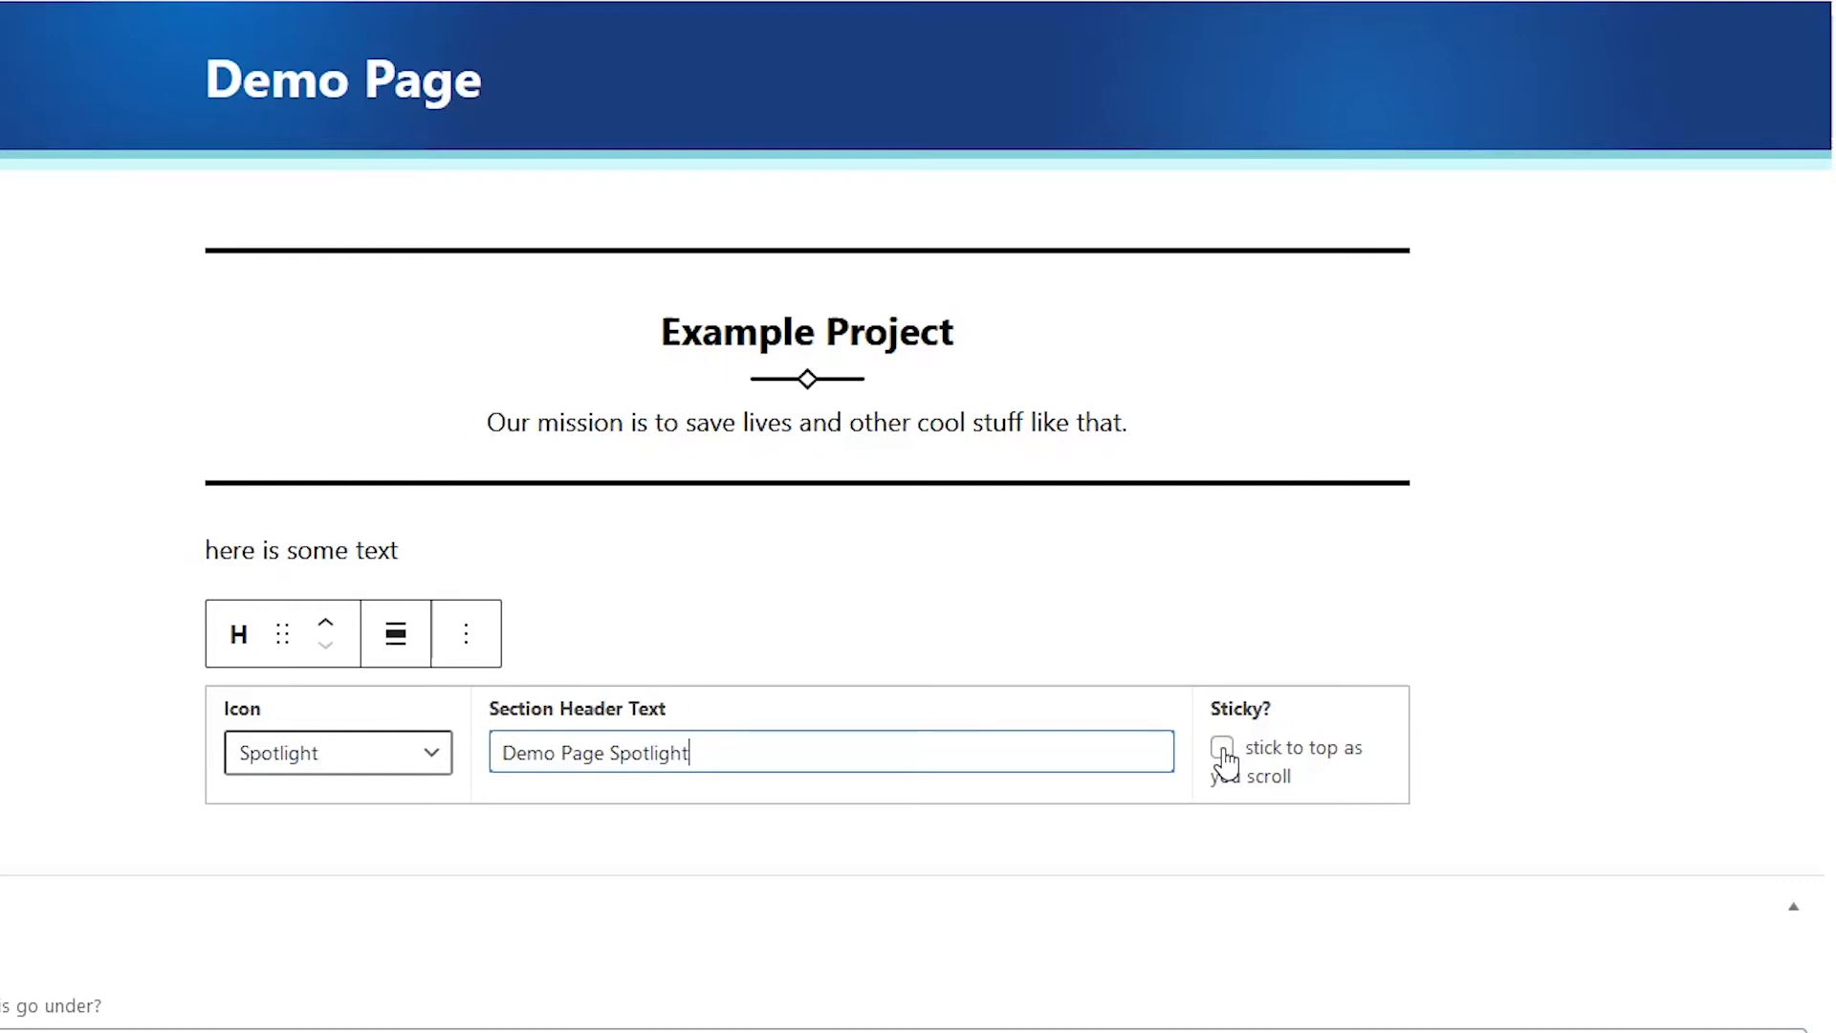
Step: Make the Spotlight header sticky, drop a Thank You Block below it, and start choosing its image
left_click(1223, 751)
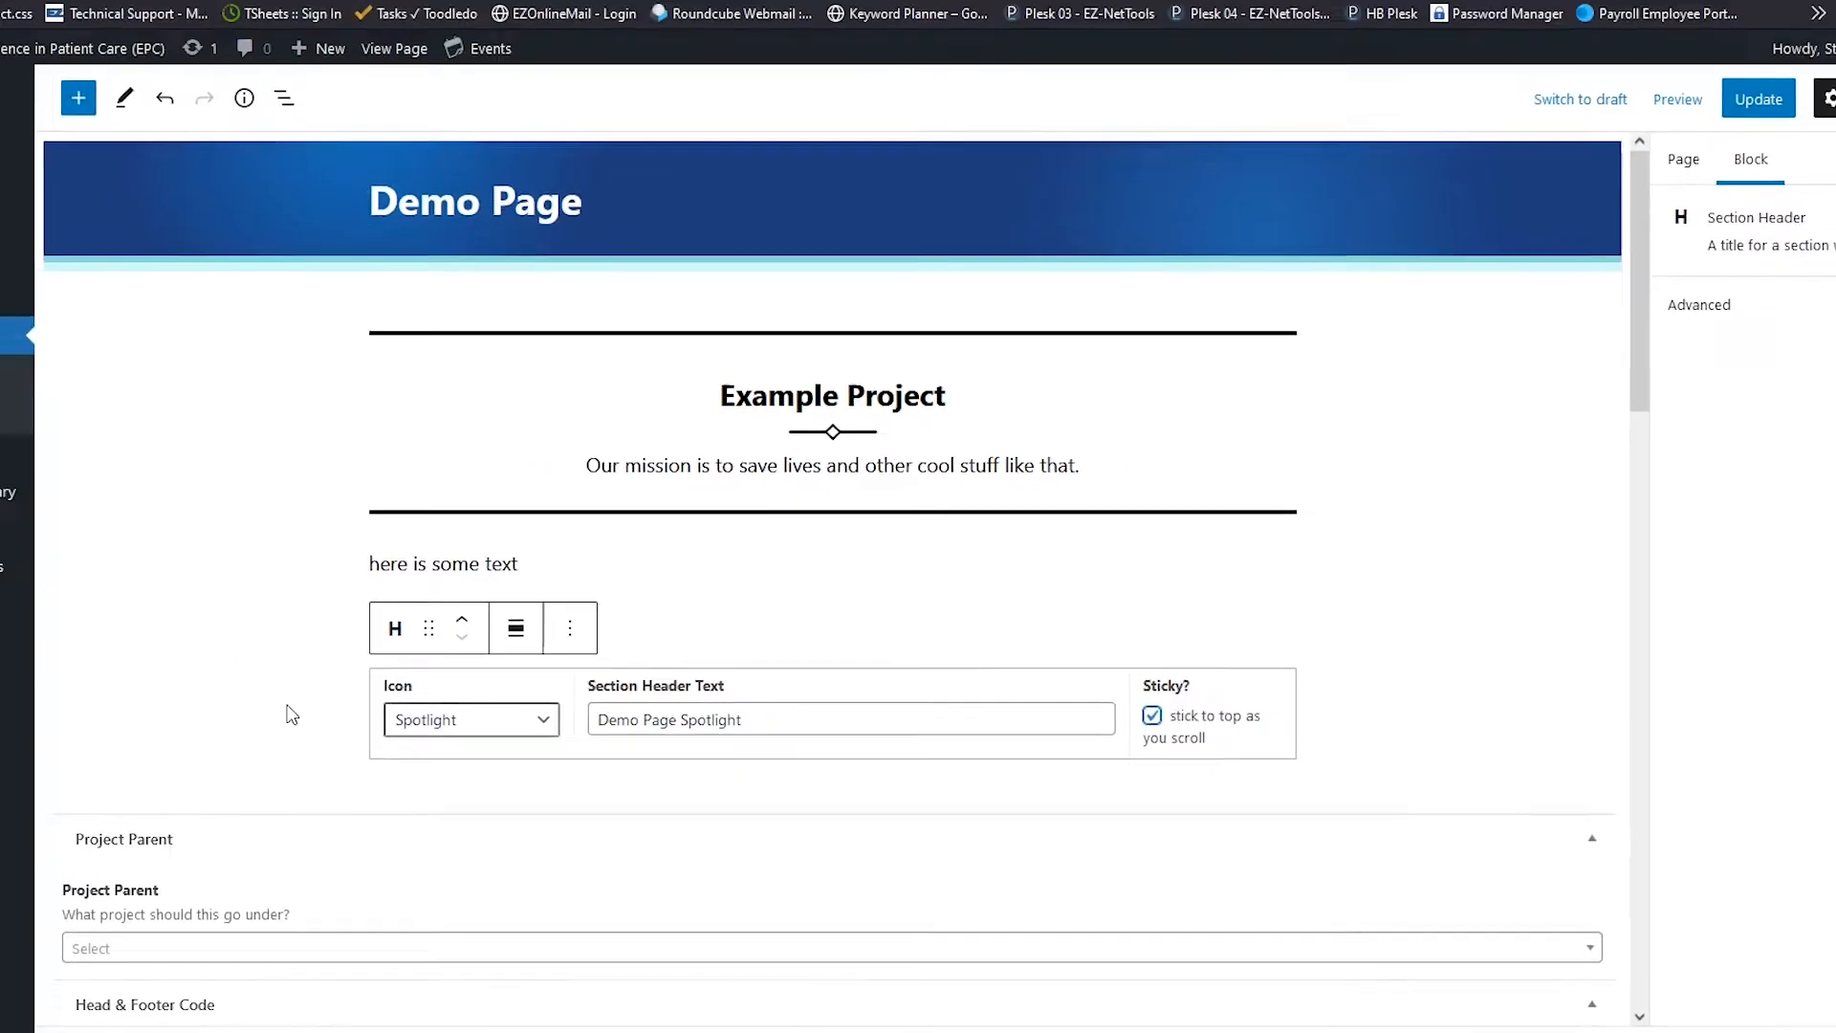
left_click(291, 715)
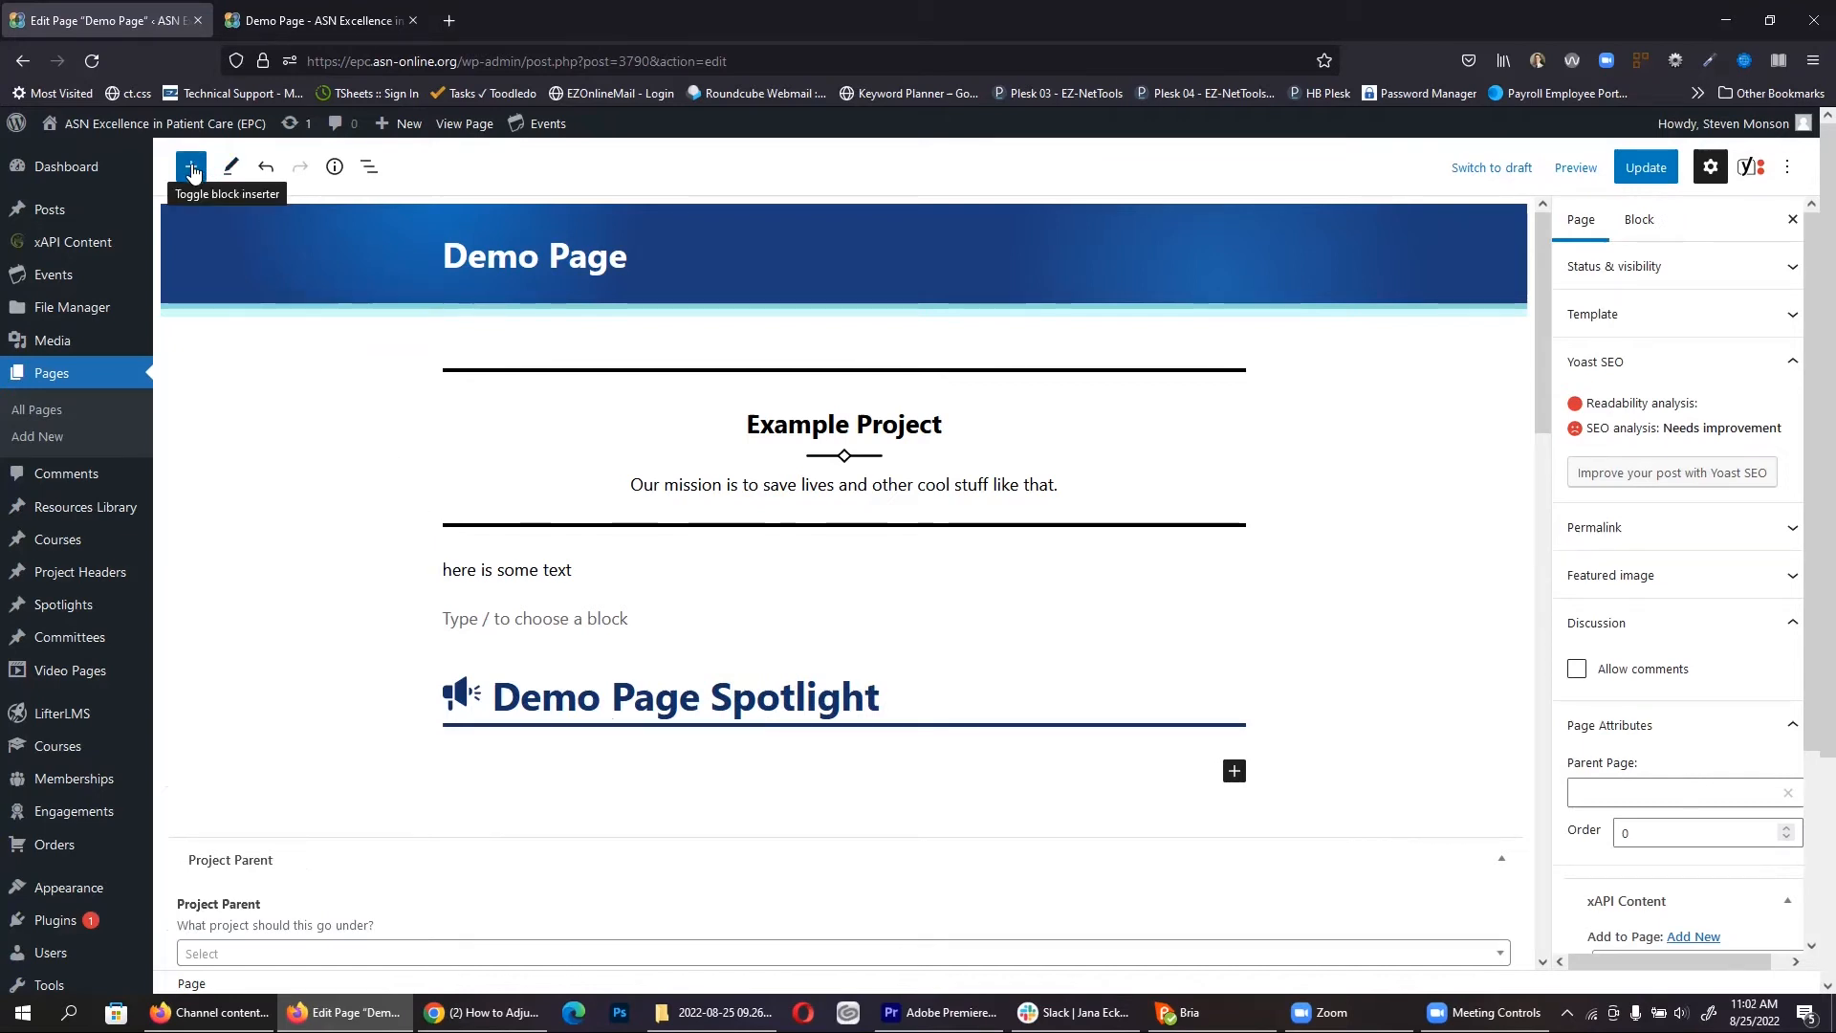
left_click(191, 169)
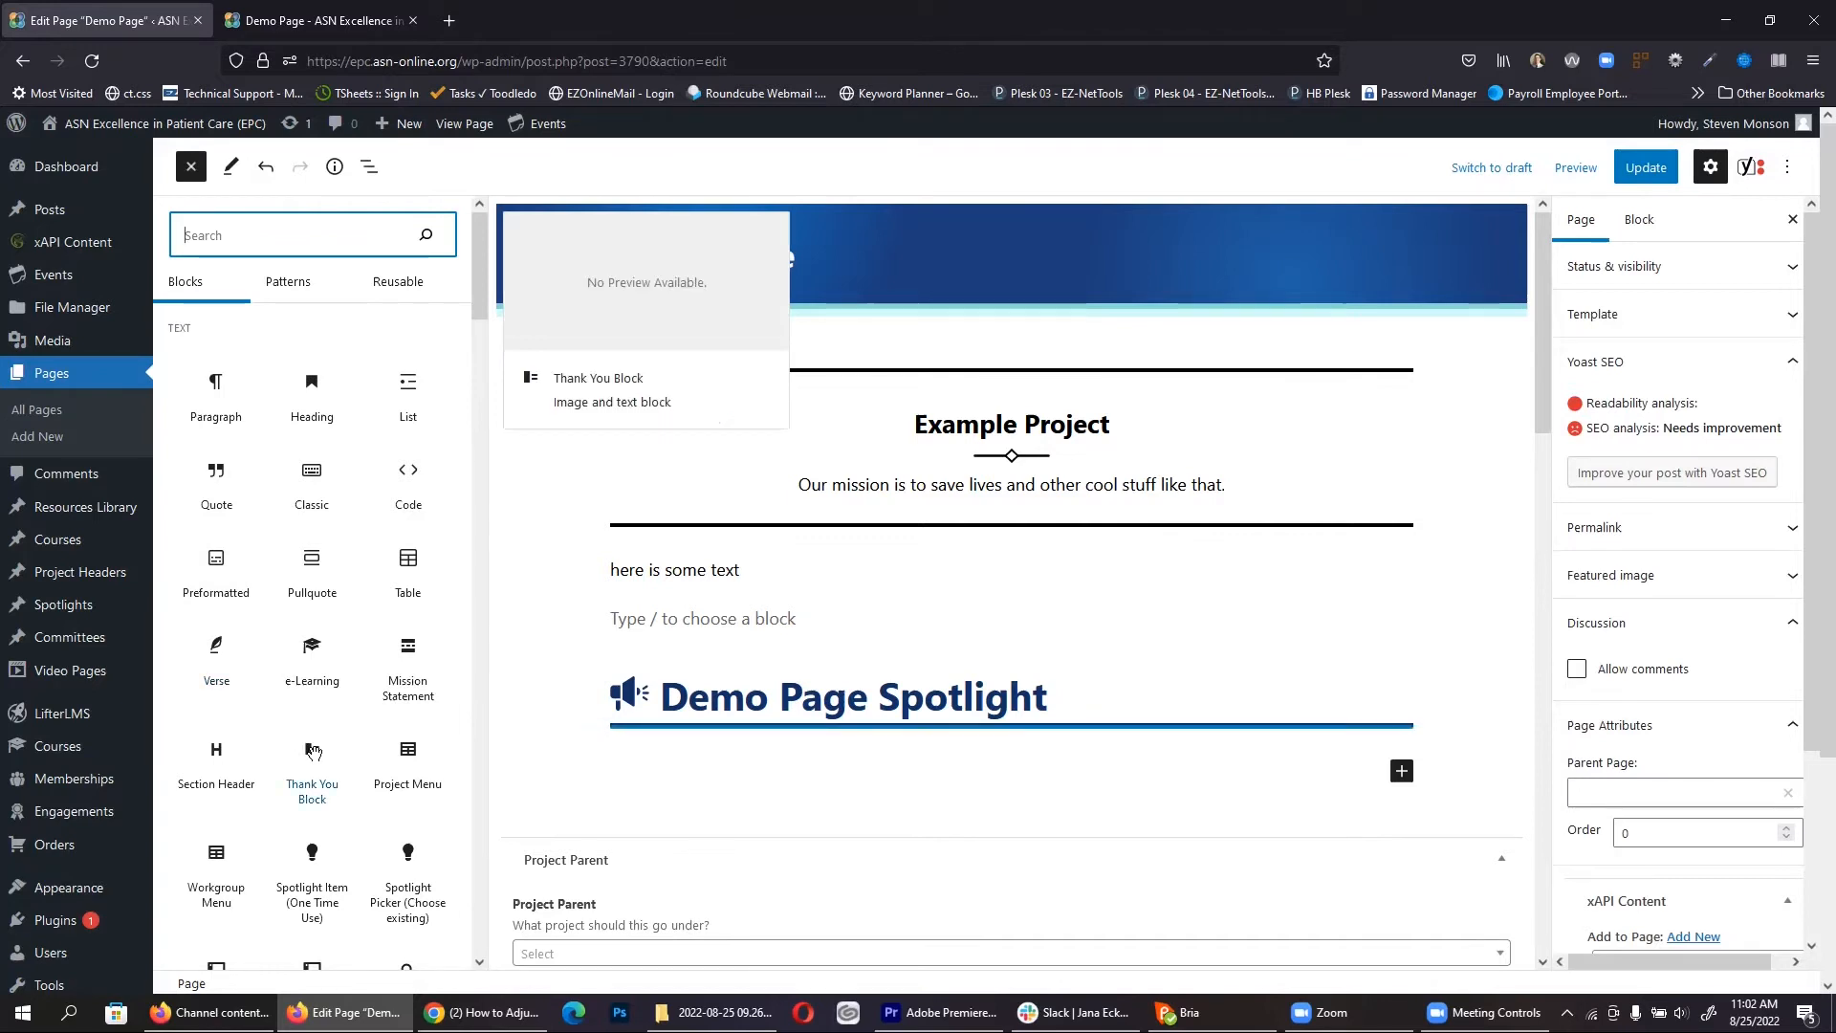
left_click_drag(311, 750, 839, 773)
scroll(841, 774, "down", 2)
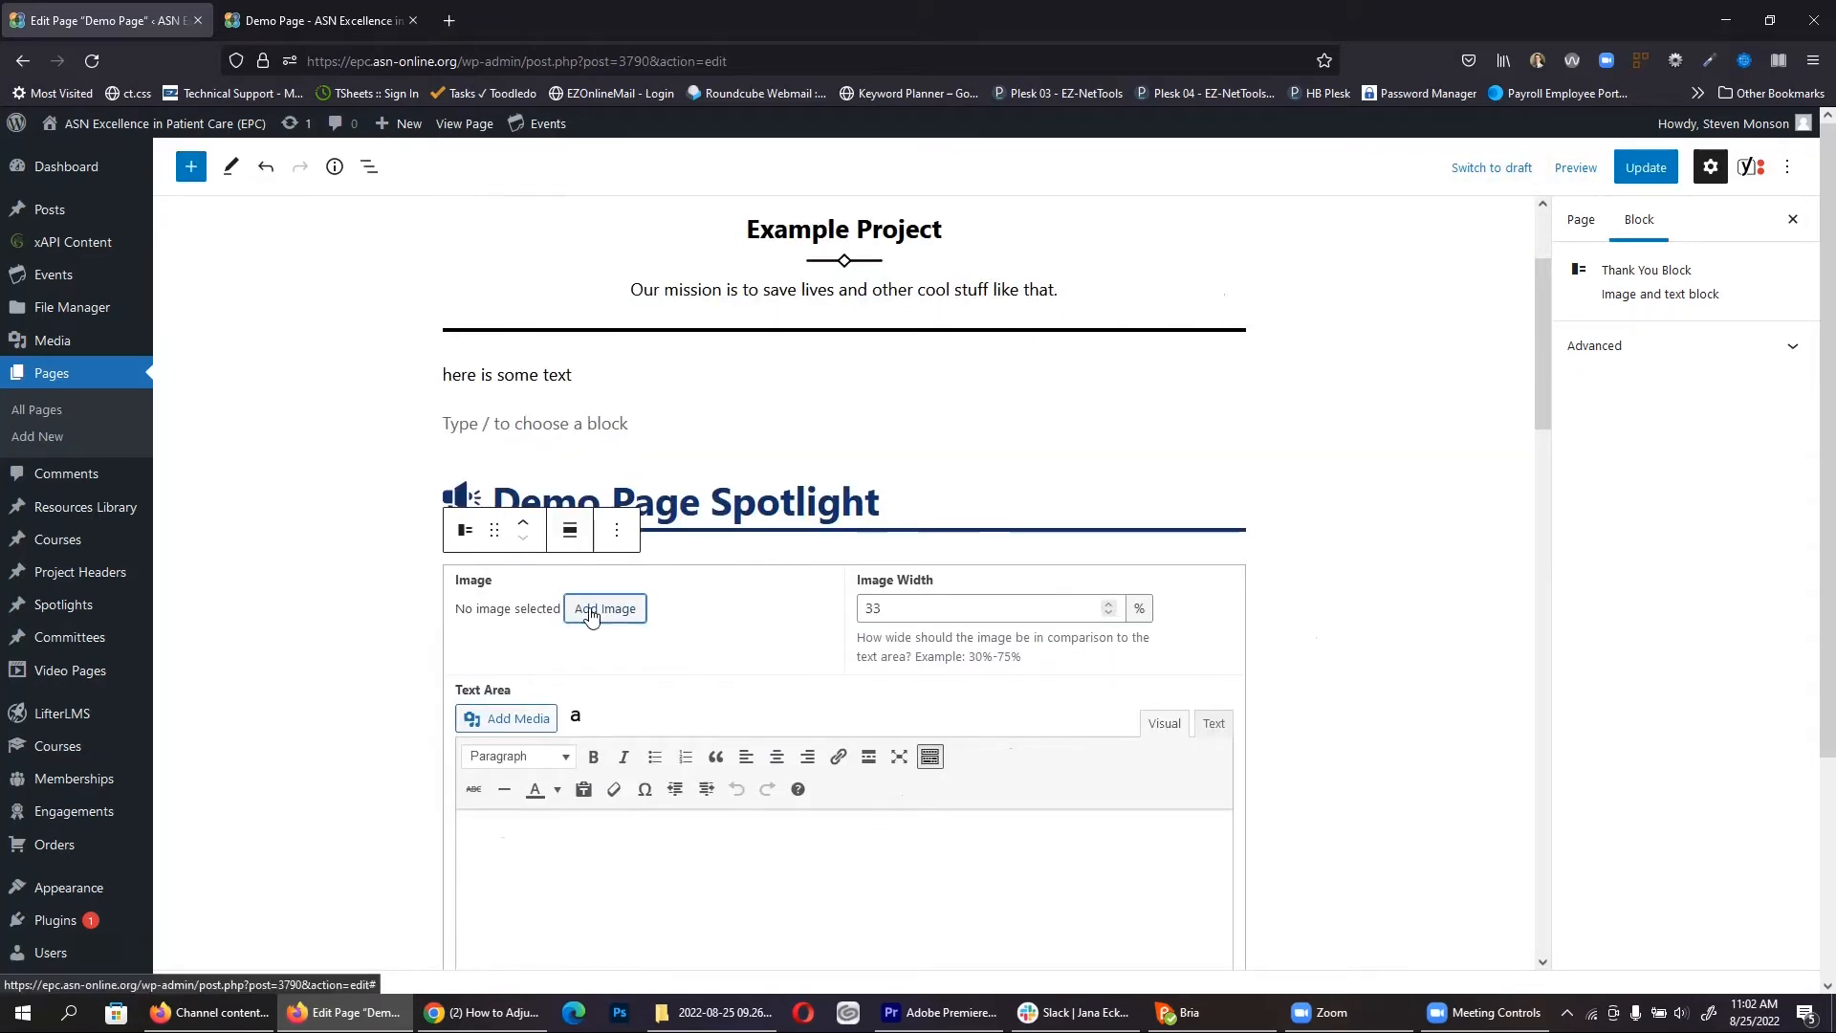
left_click(592, 615)
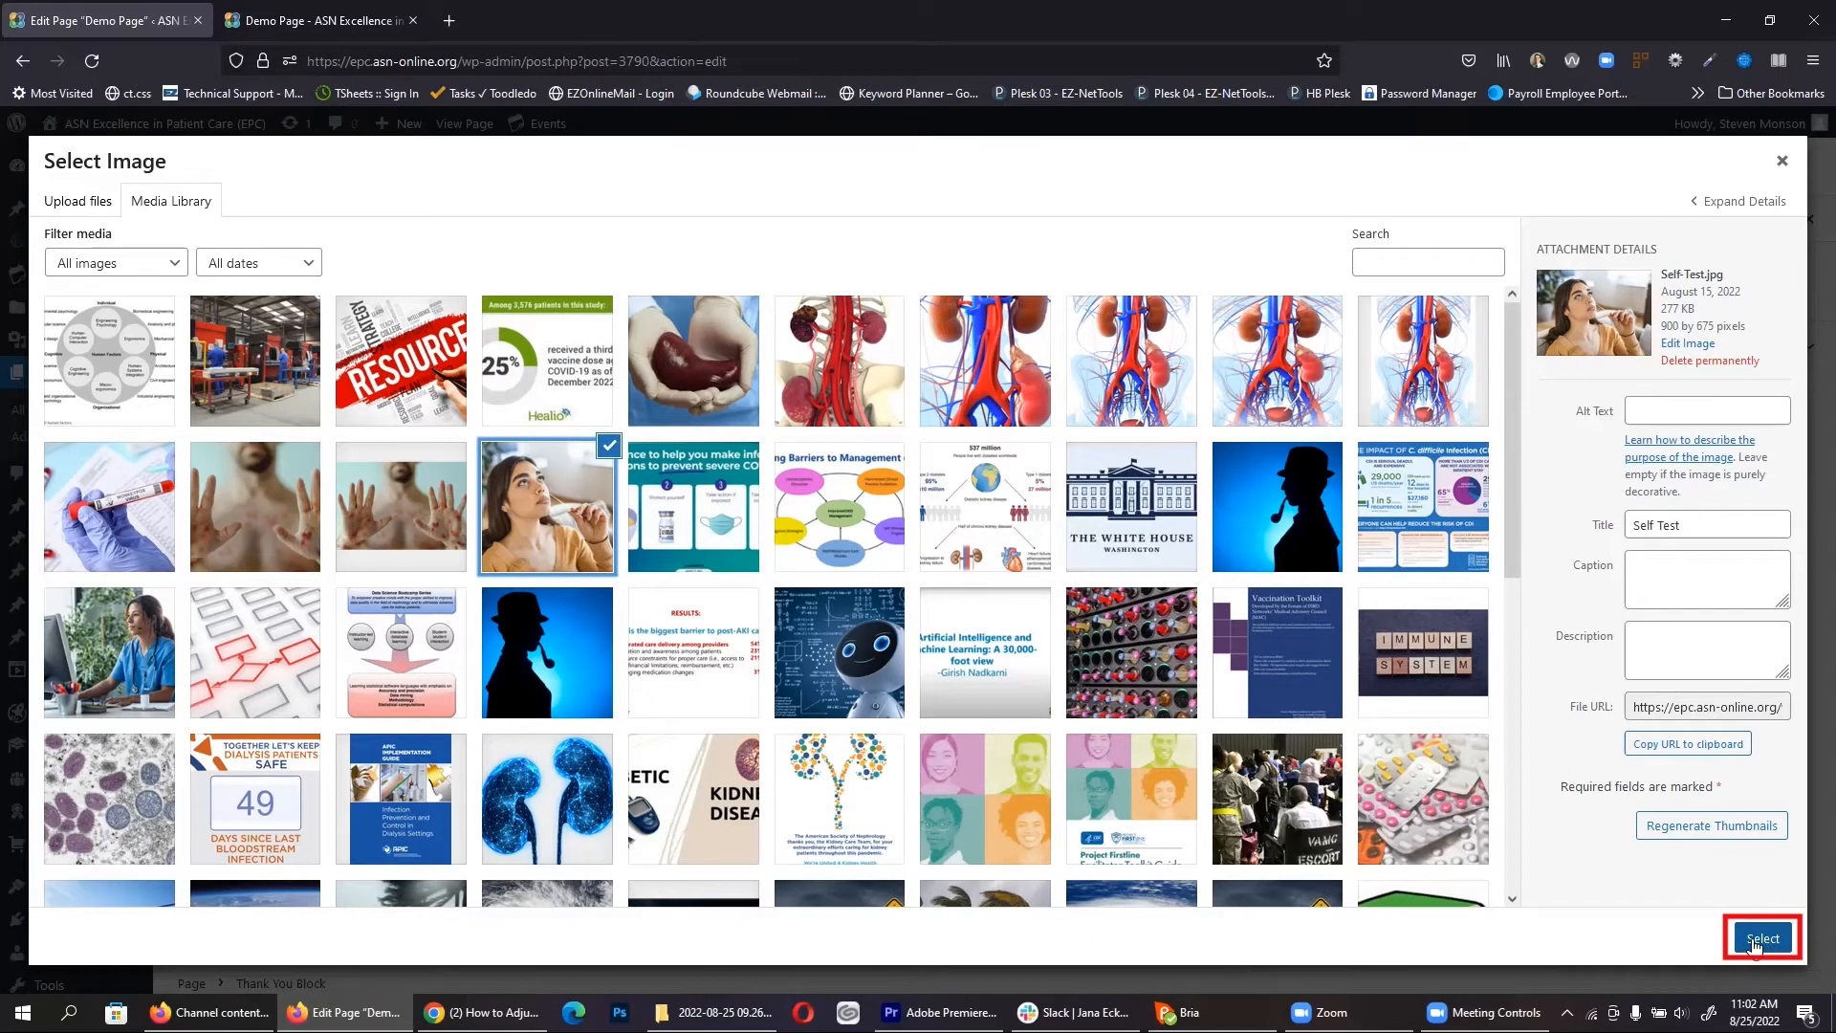
Step: Use the woman's photo as the Thank You Block image at 47% width
left_click(1763, 938)
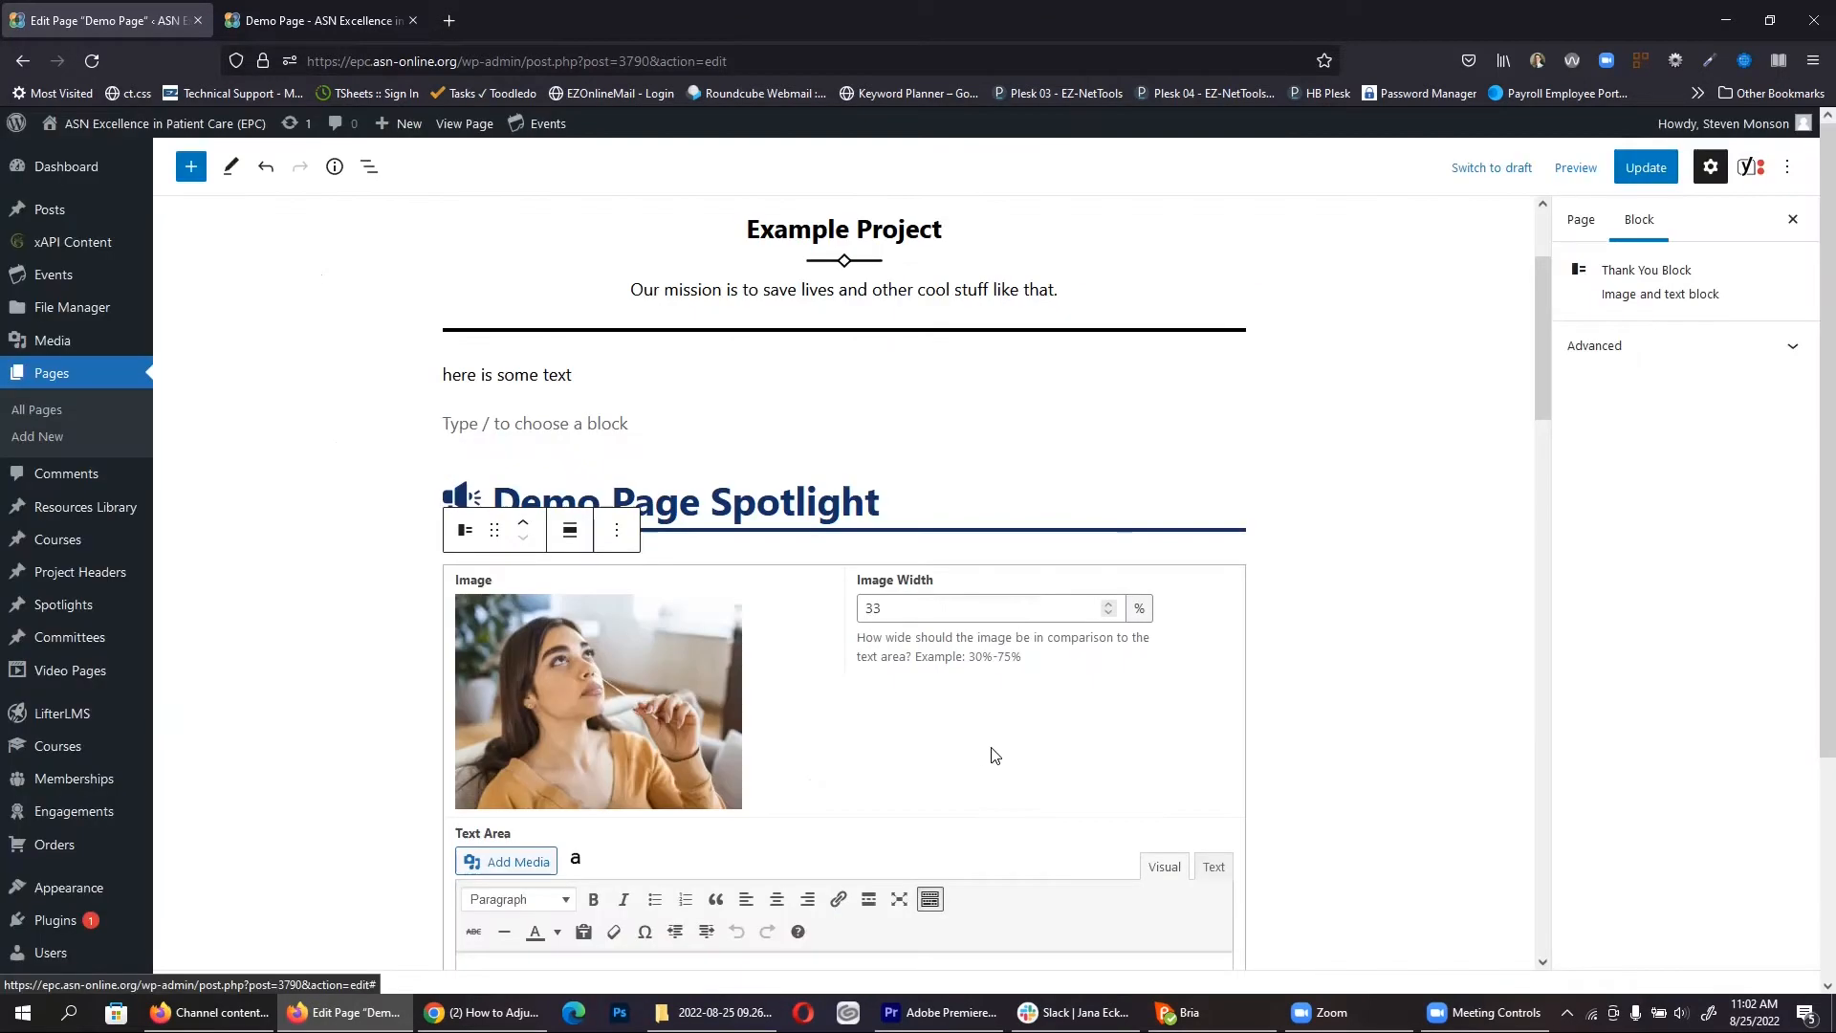
double_click(907, 601)
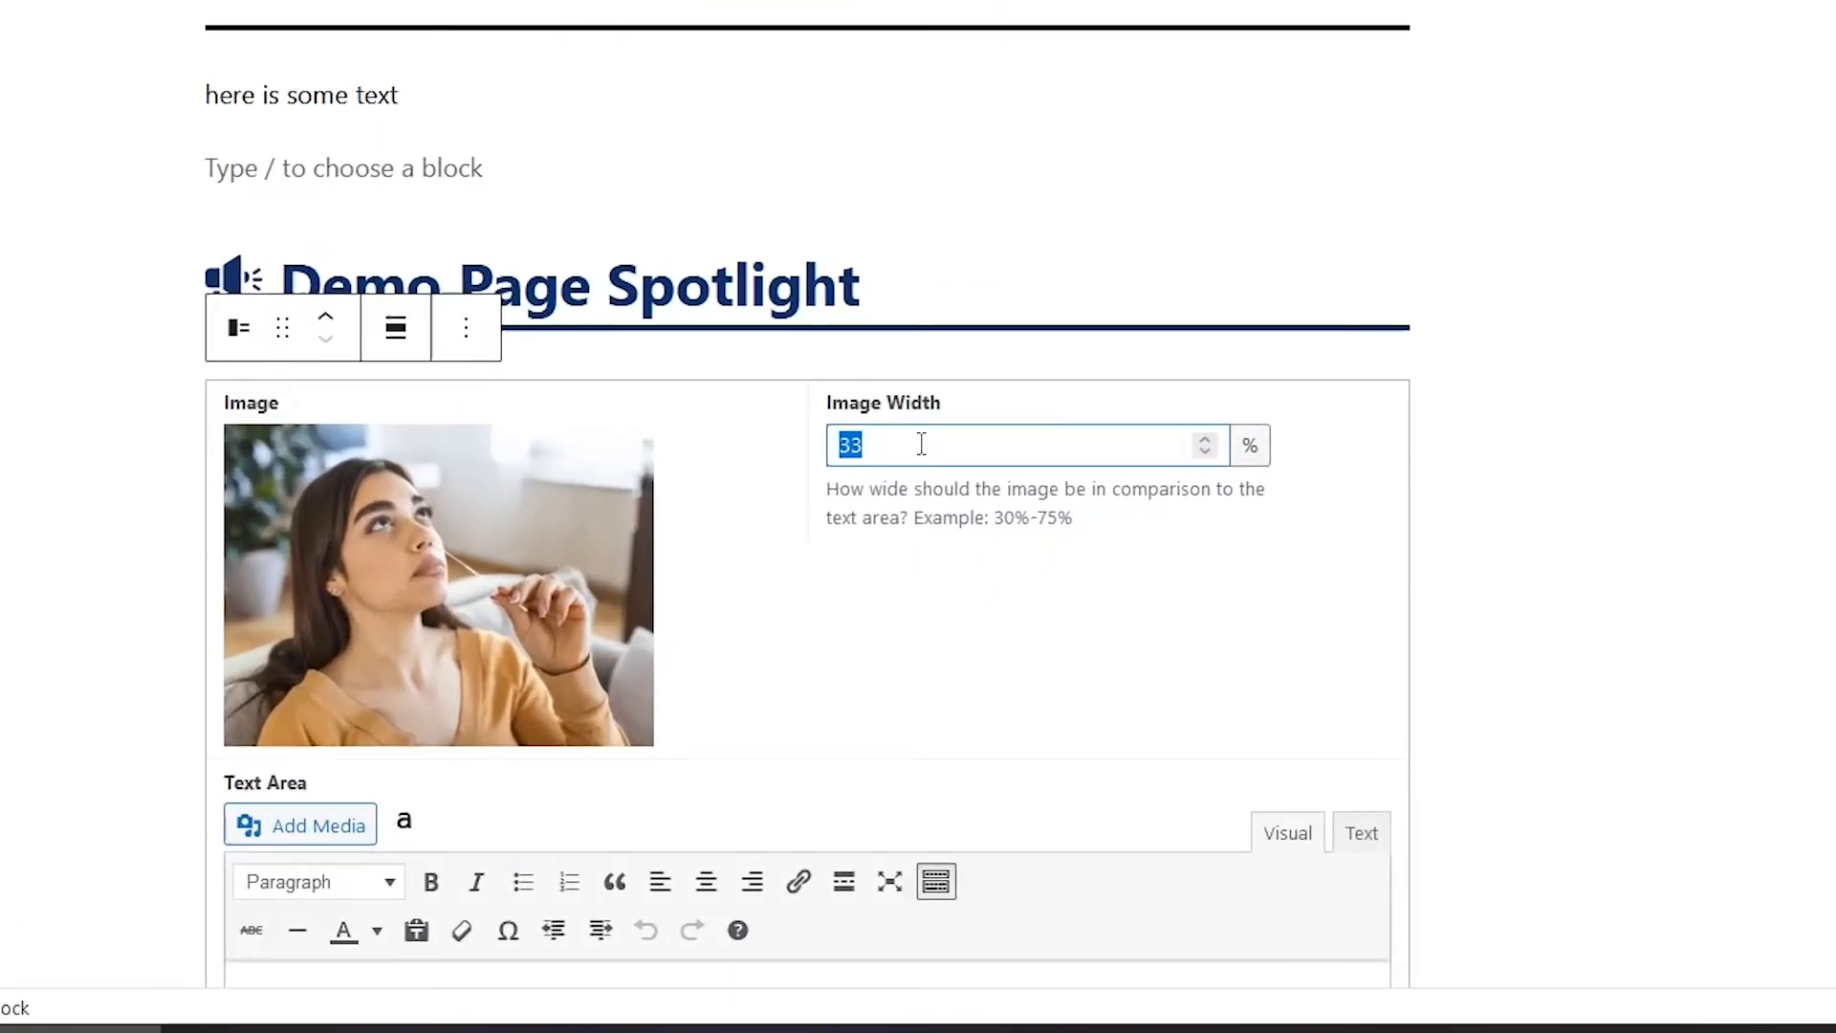
type("50")
scroll(922, 442, "down", 3)
scroll(1061, 614, "up", 3)
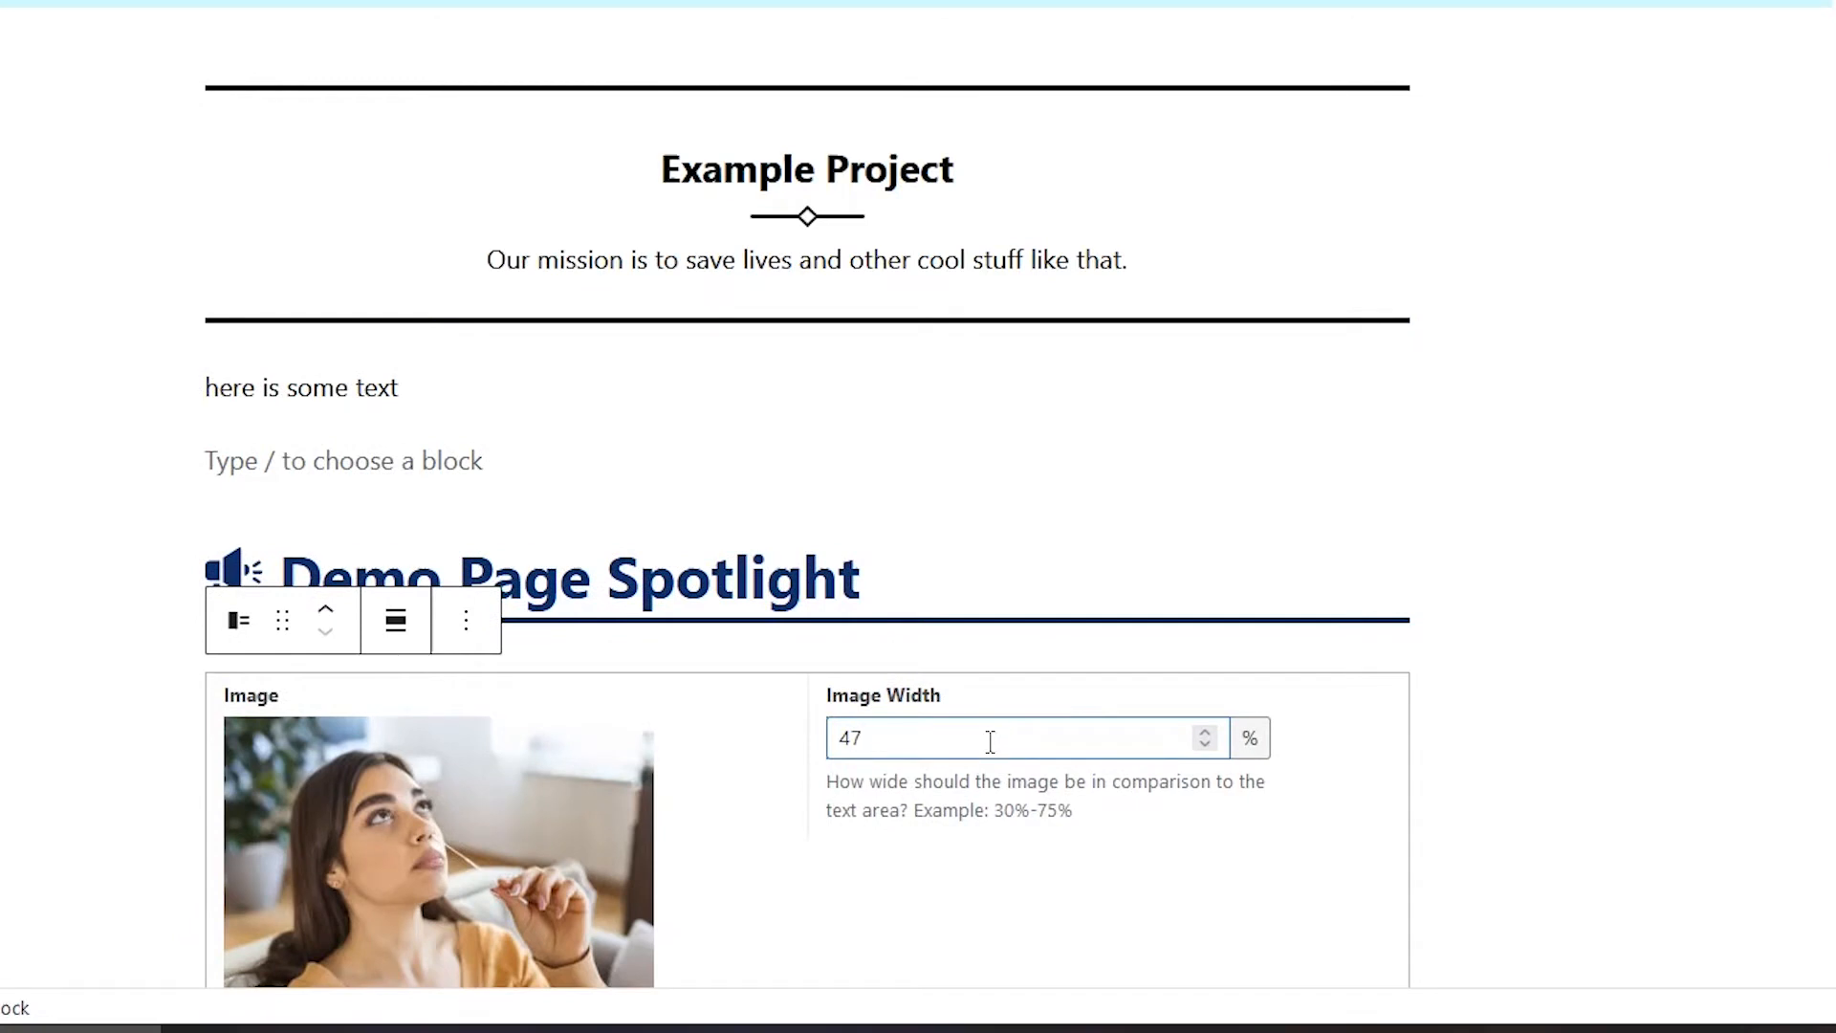
scroll(868, 648, "down", 8)
Step: Enter 'Thank you for doing home tests.' in the block's text area and save the page
left_click(549, 529)
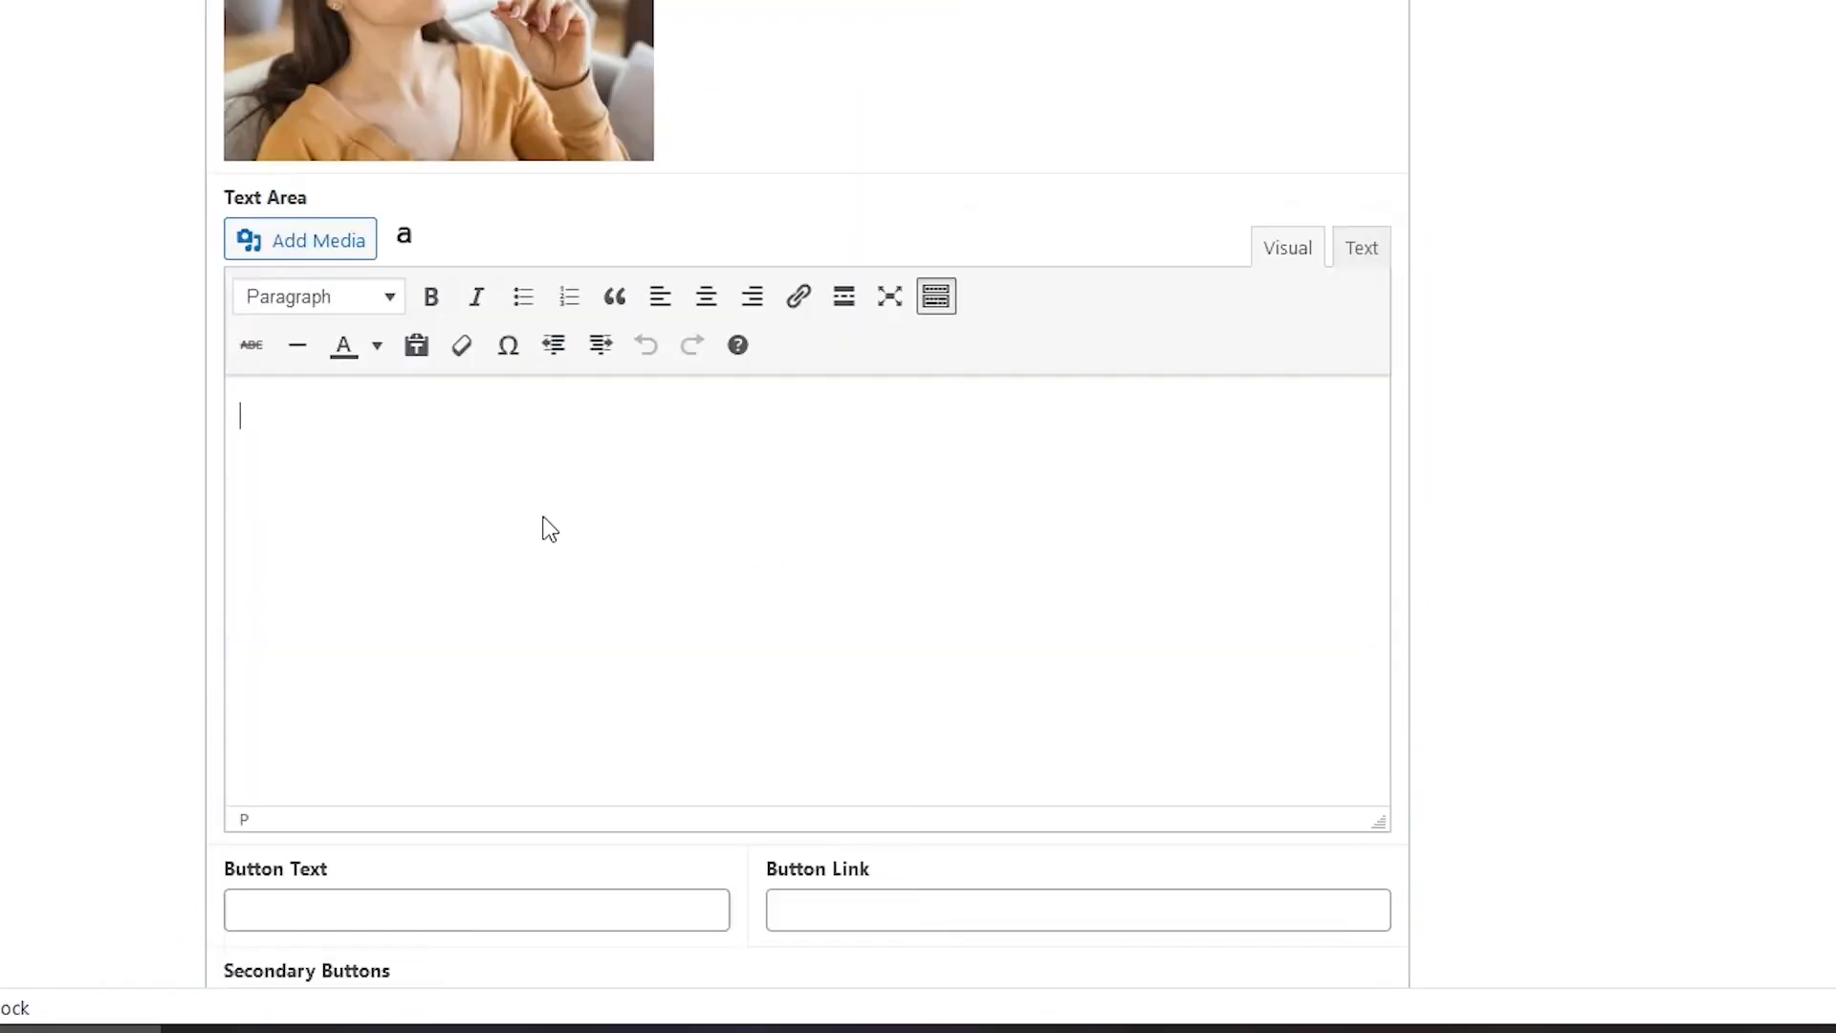
type("Thank you for doing home te")
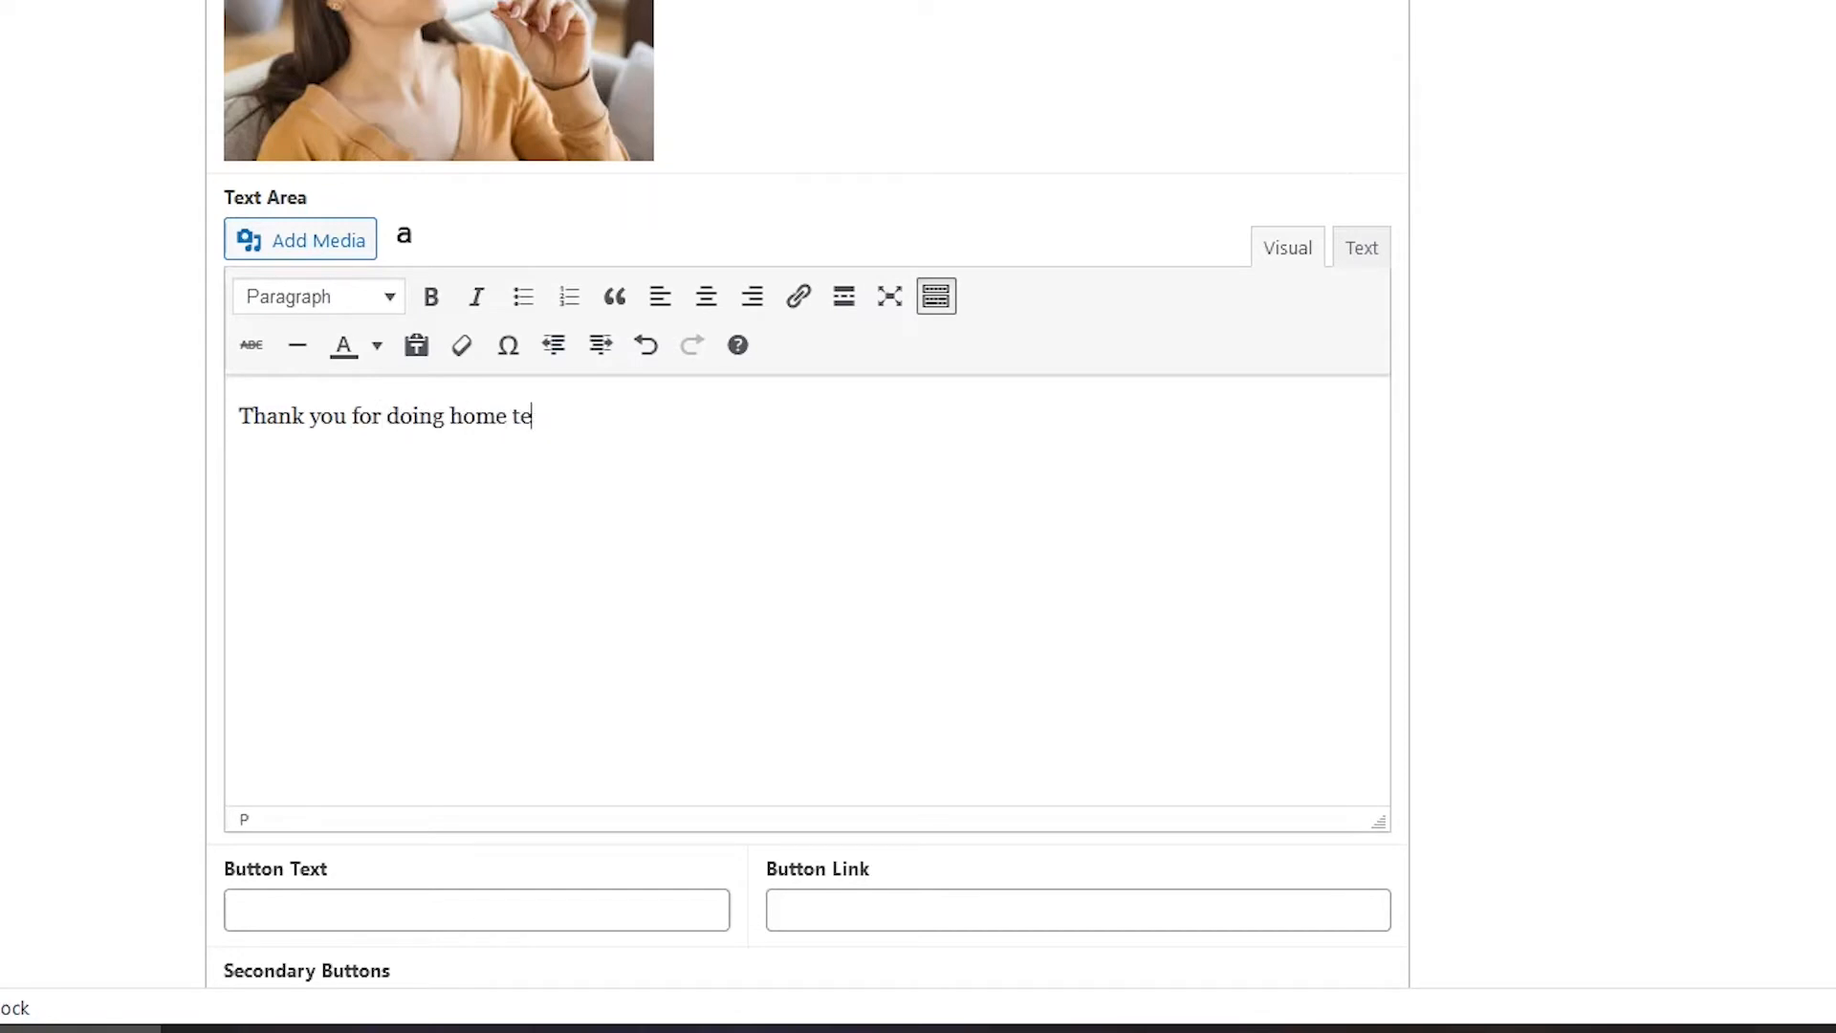
type("sts.")
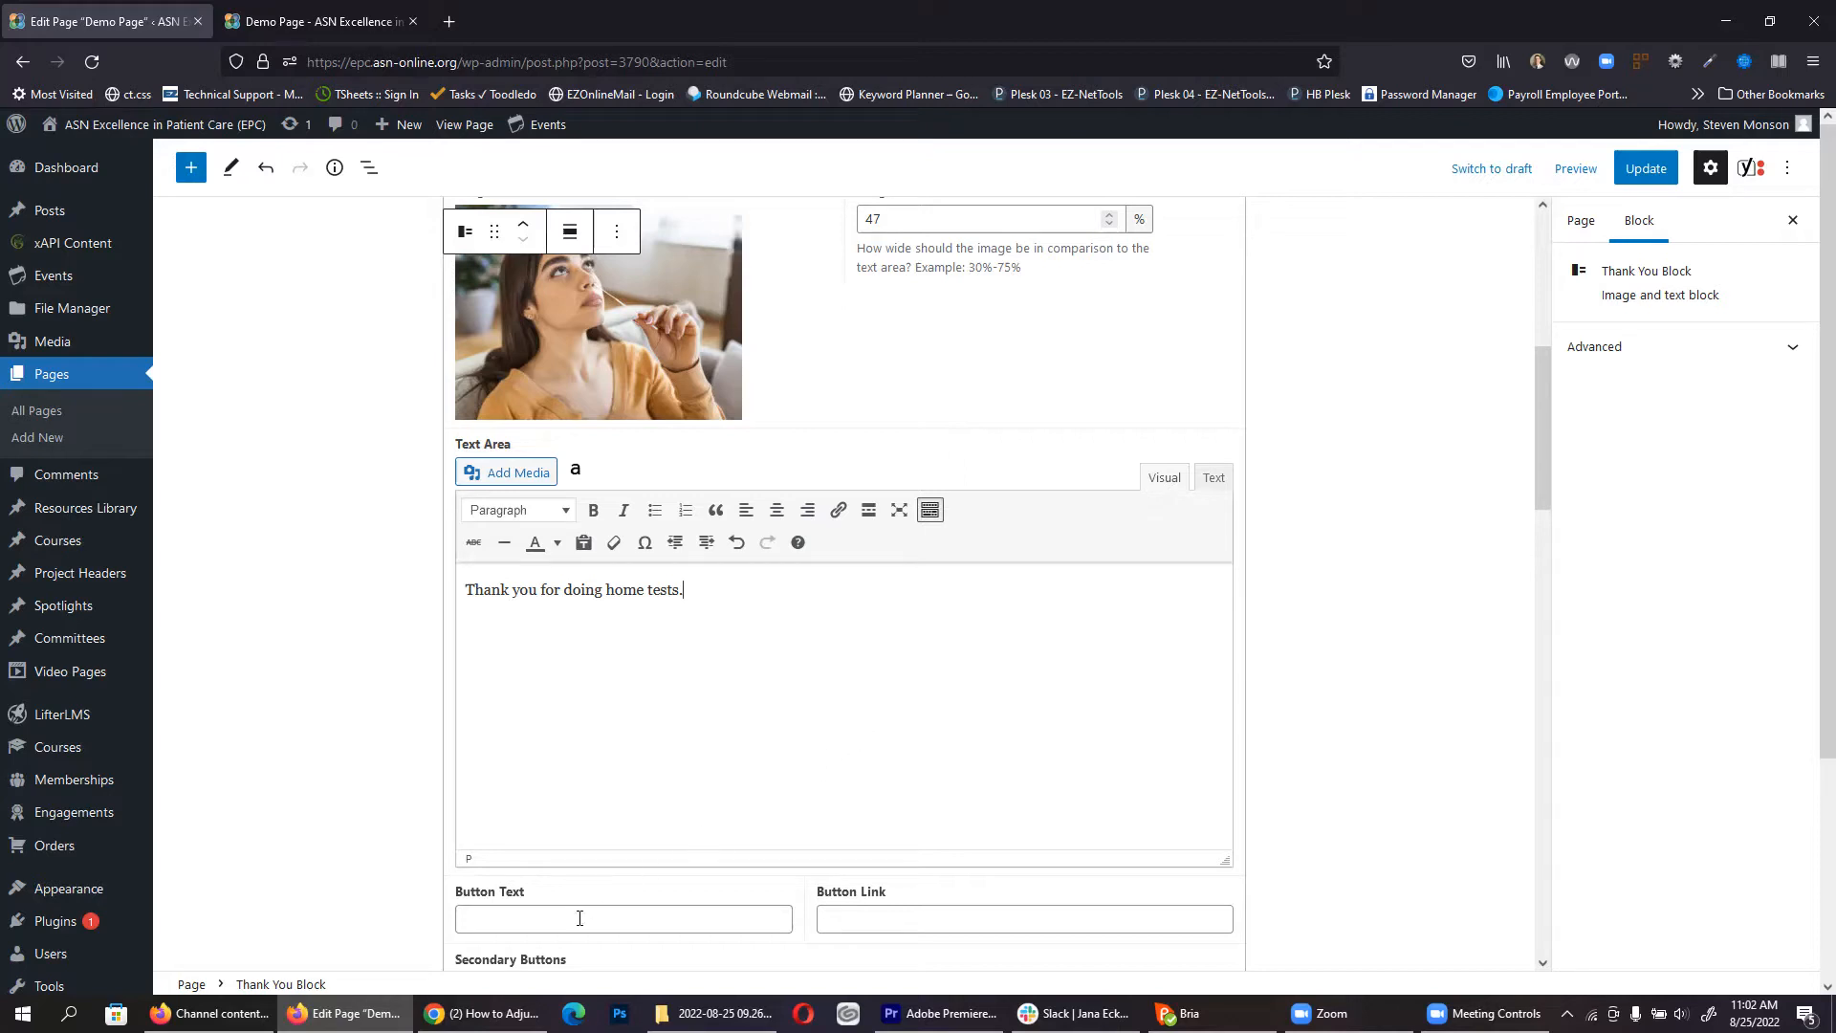
left_click(898, 923)
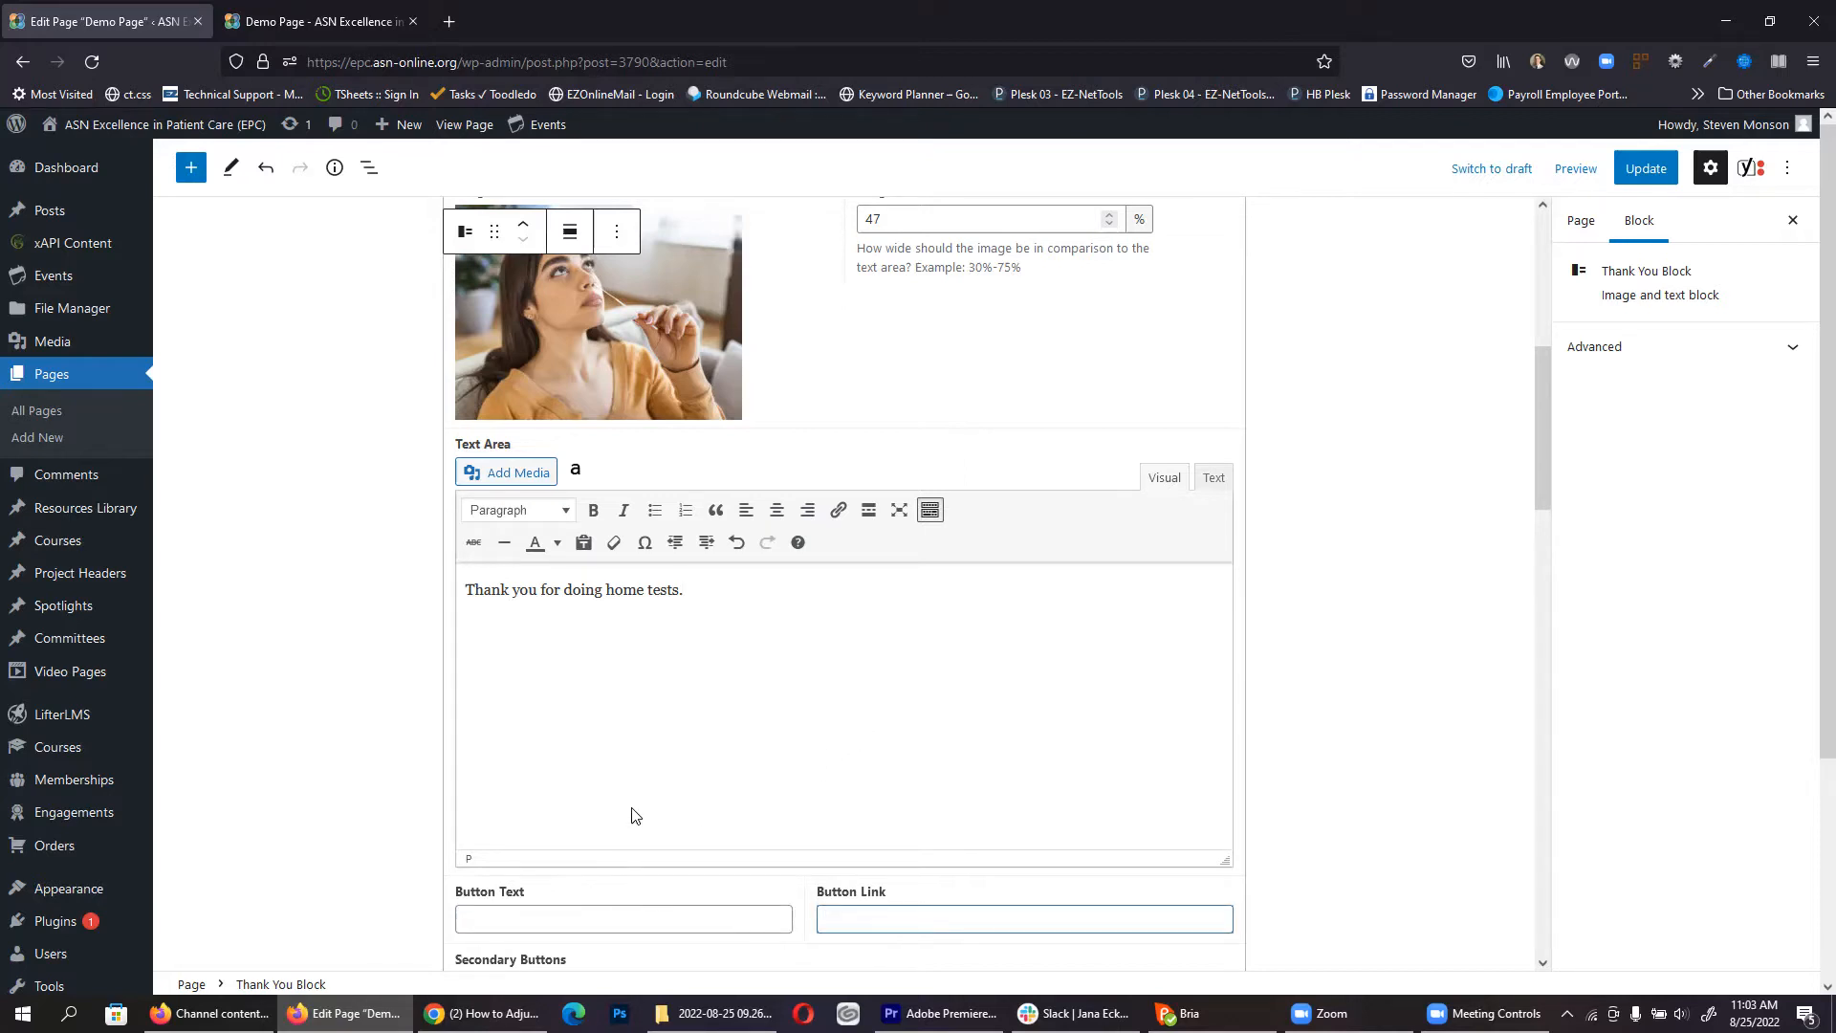
scroll(656, 749, "down", 2)
scroll(750, 700, "up", 3)
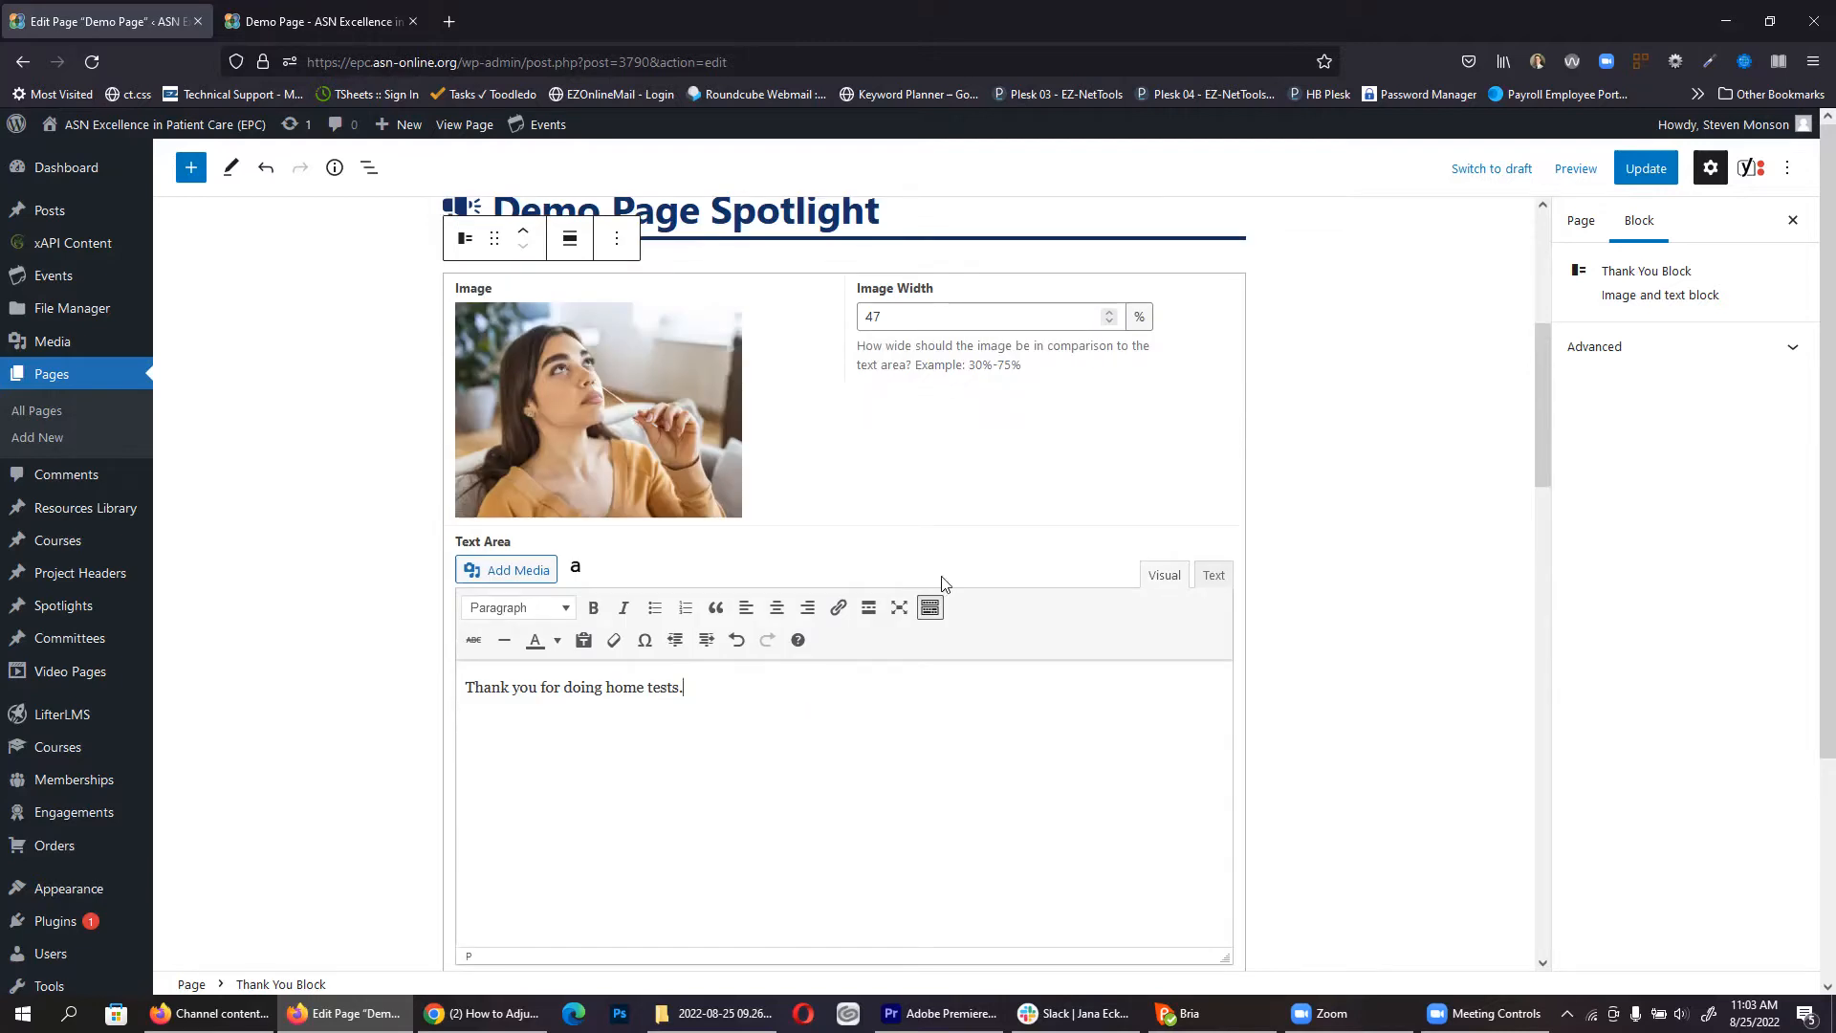
left_click(1645, 169)
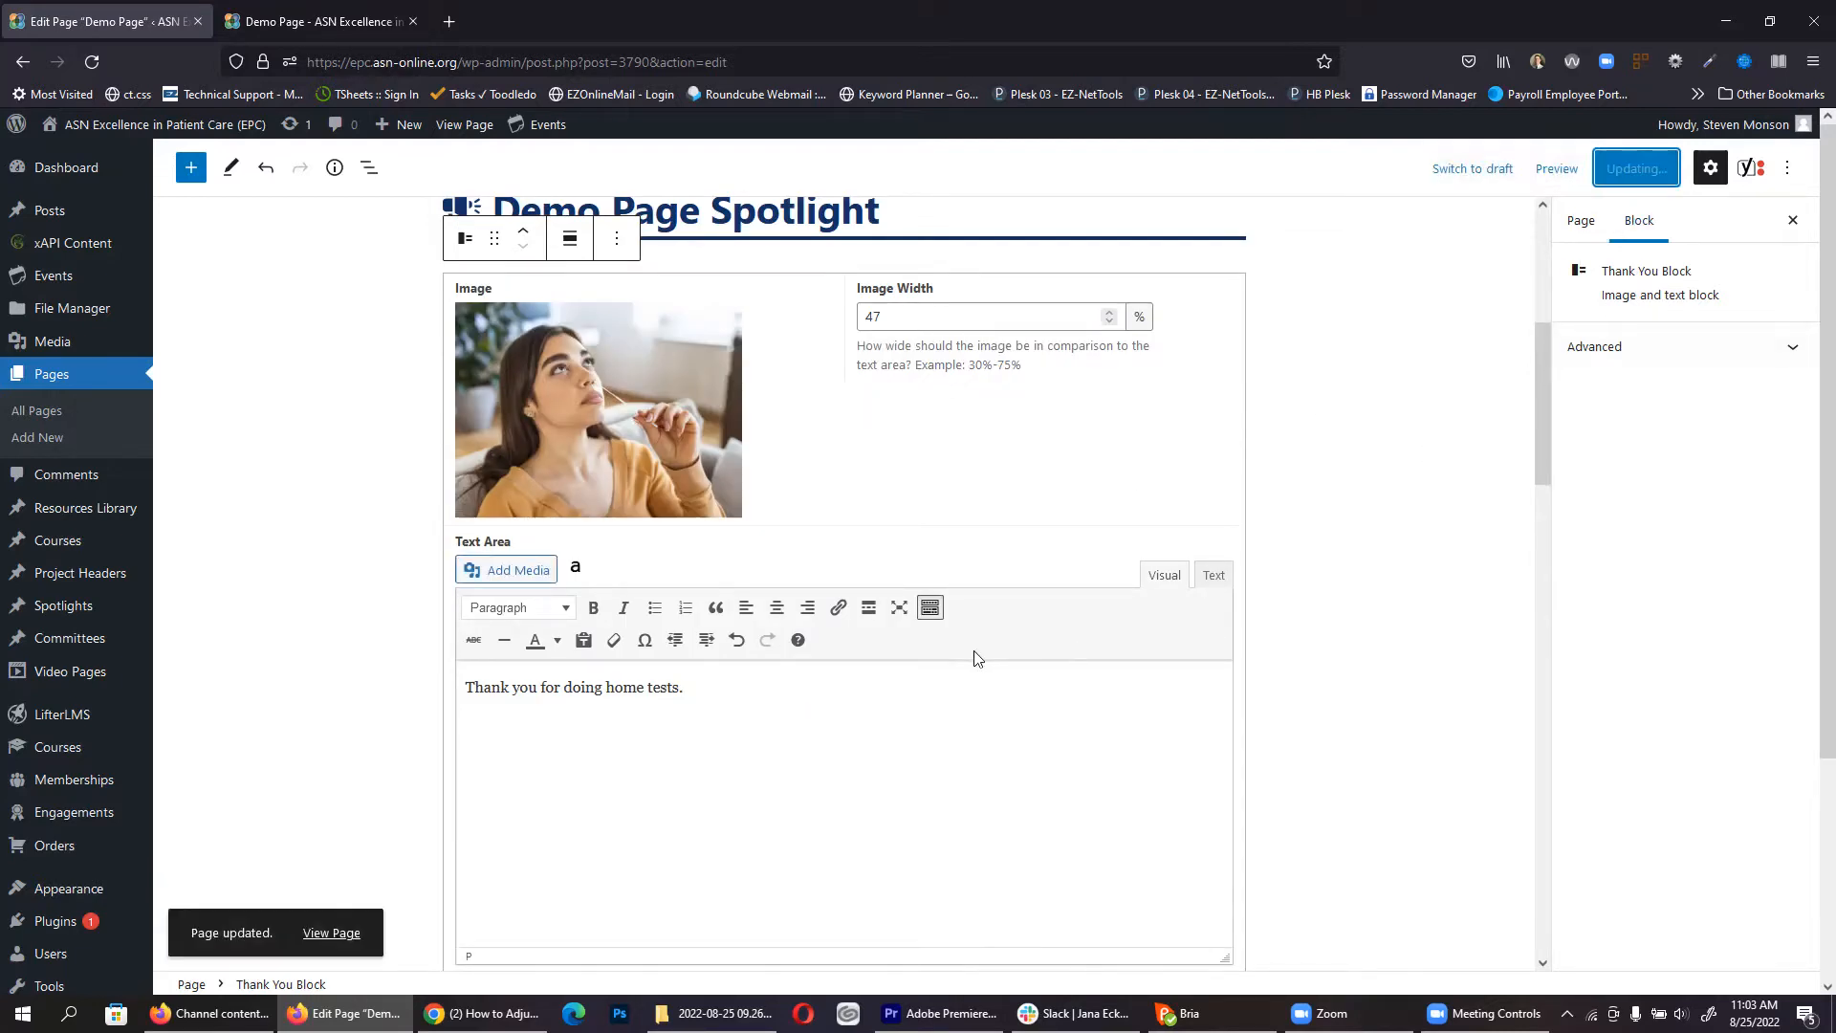
left_click(300, 13)
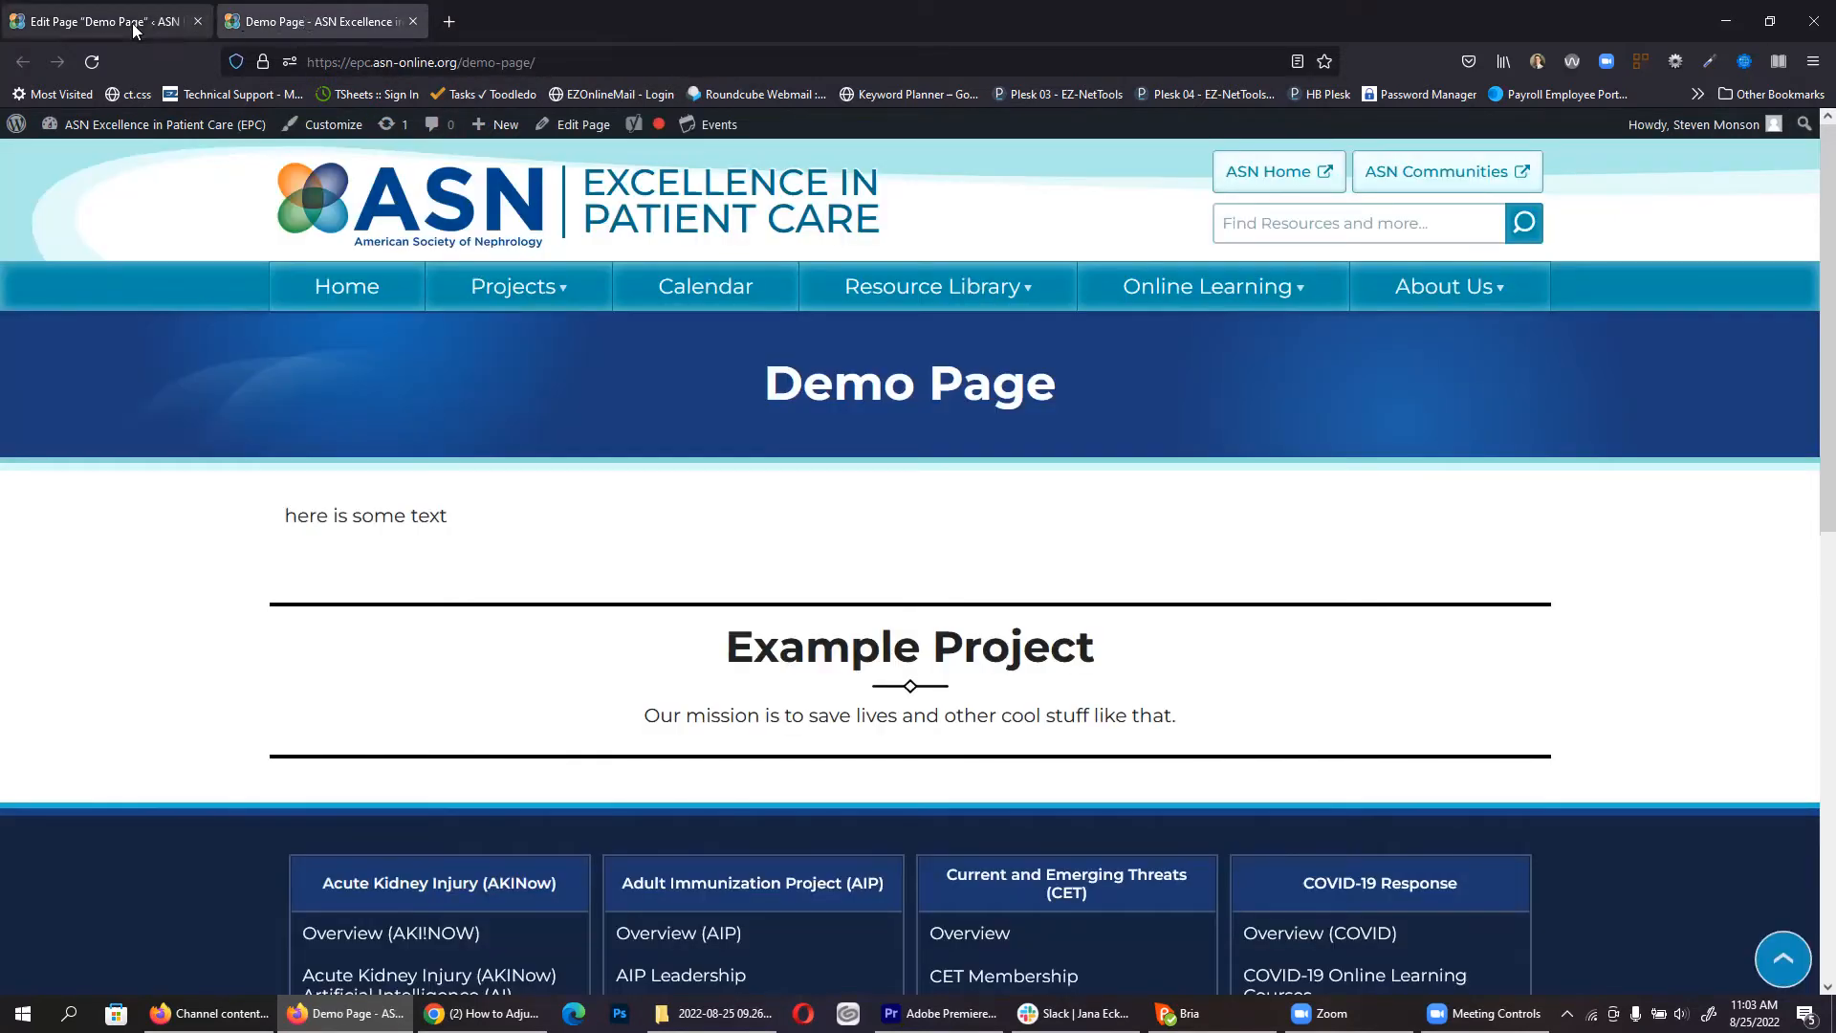
Step: Reload the live Demo Page and review the Spotlight header and Thank You photo with text
left_click(92, 65)
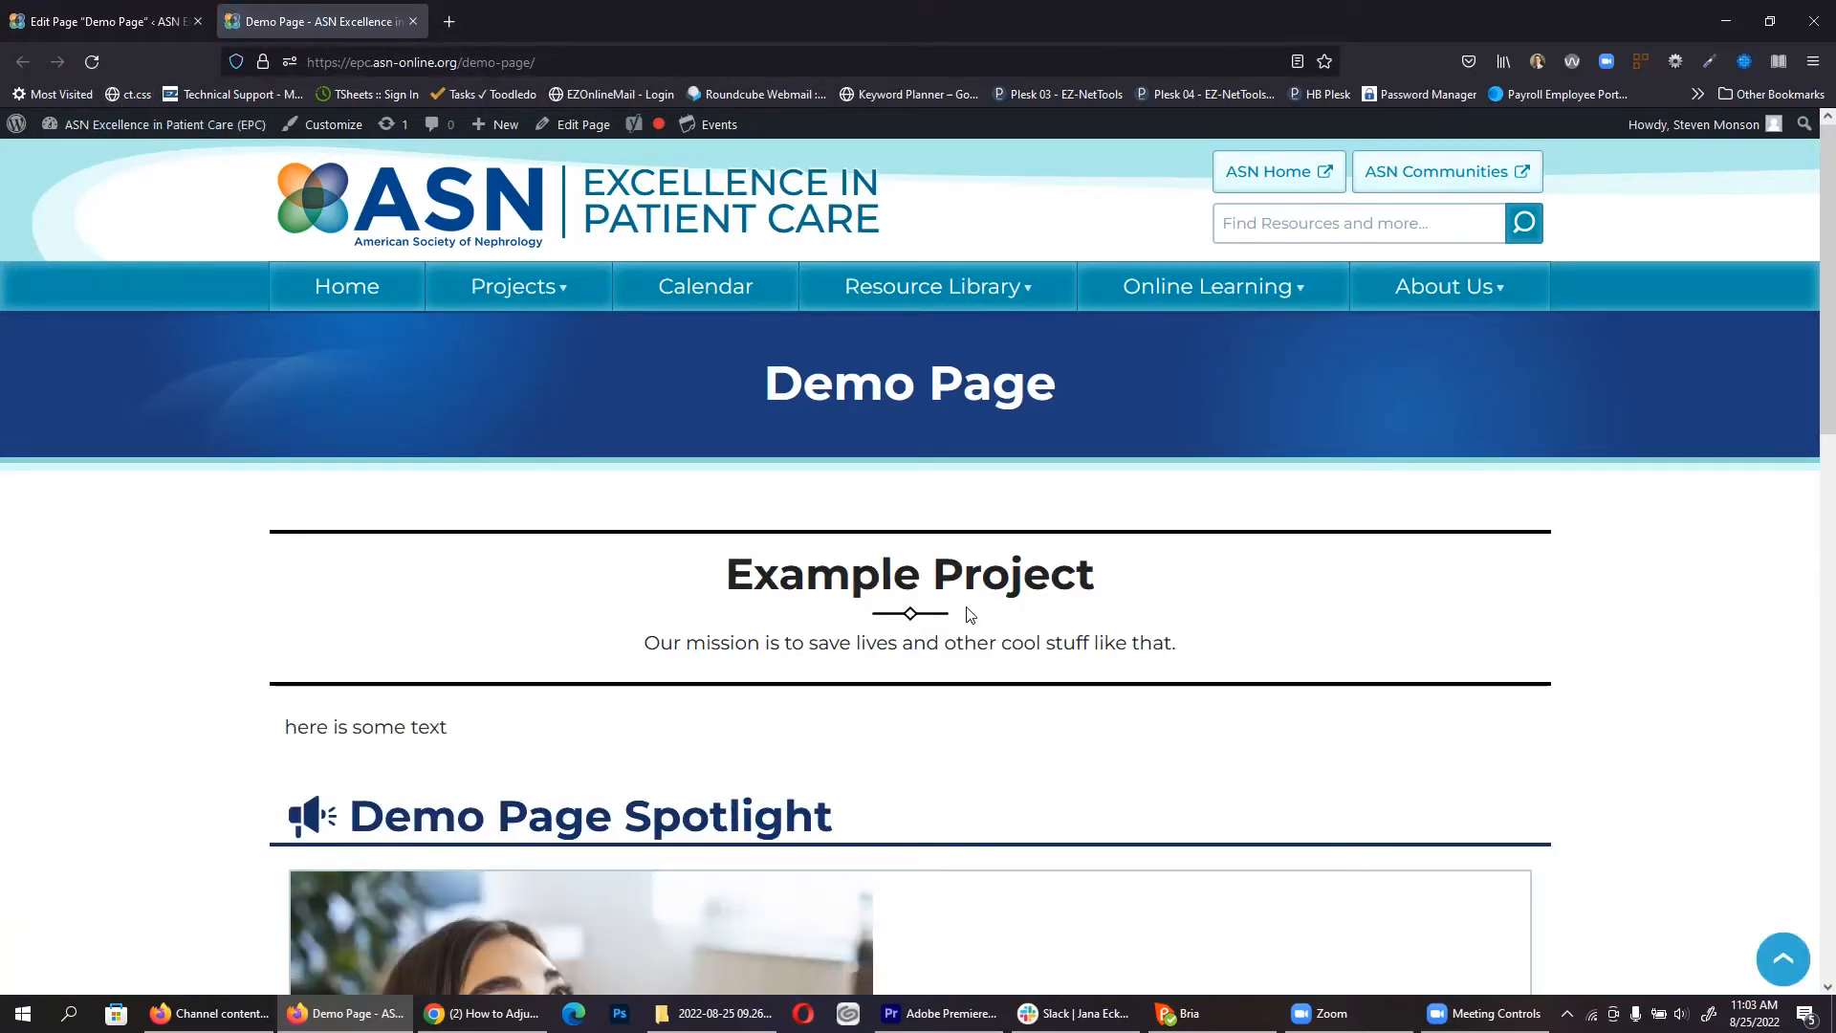
scroll(779, 521, "down", 3)
double_click(344, 434)
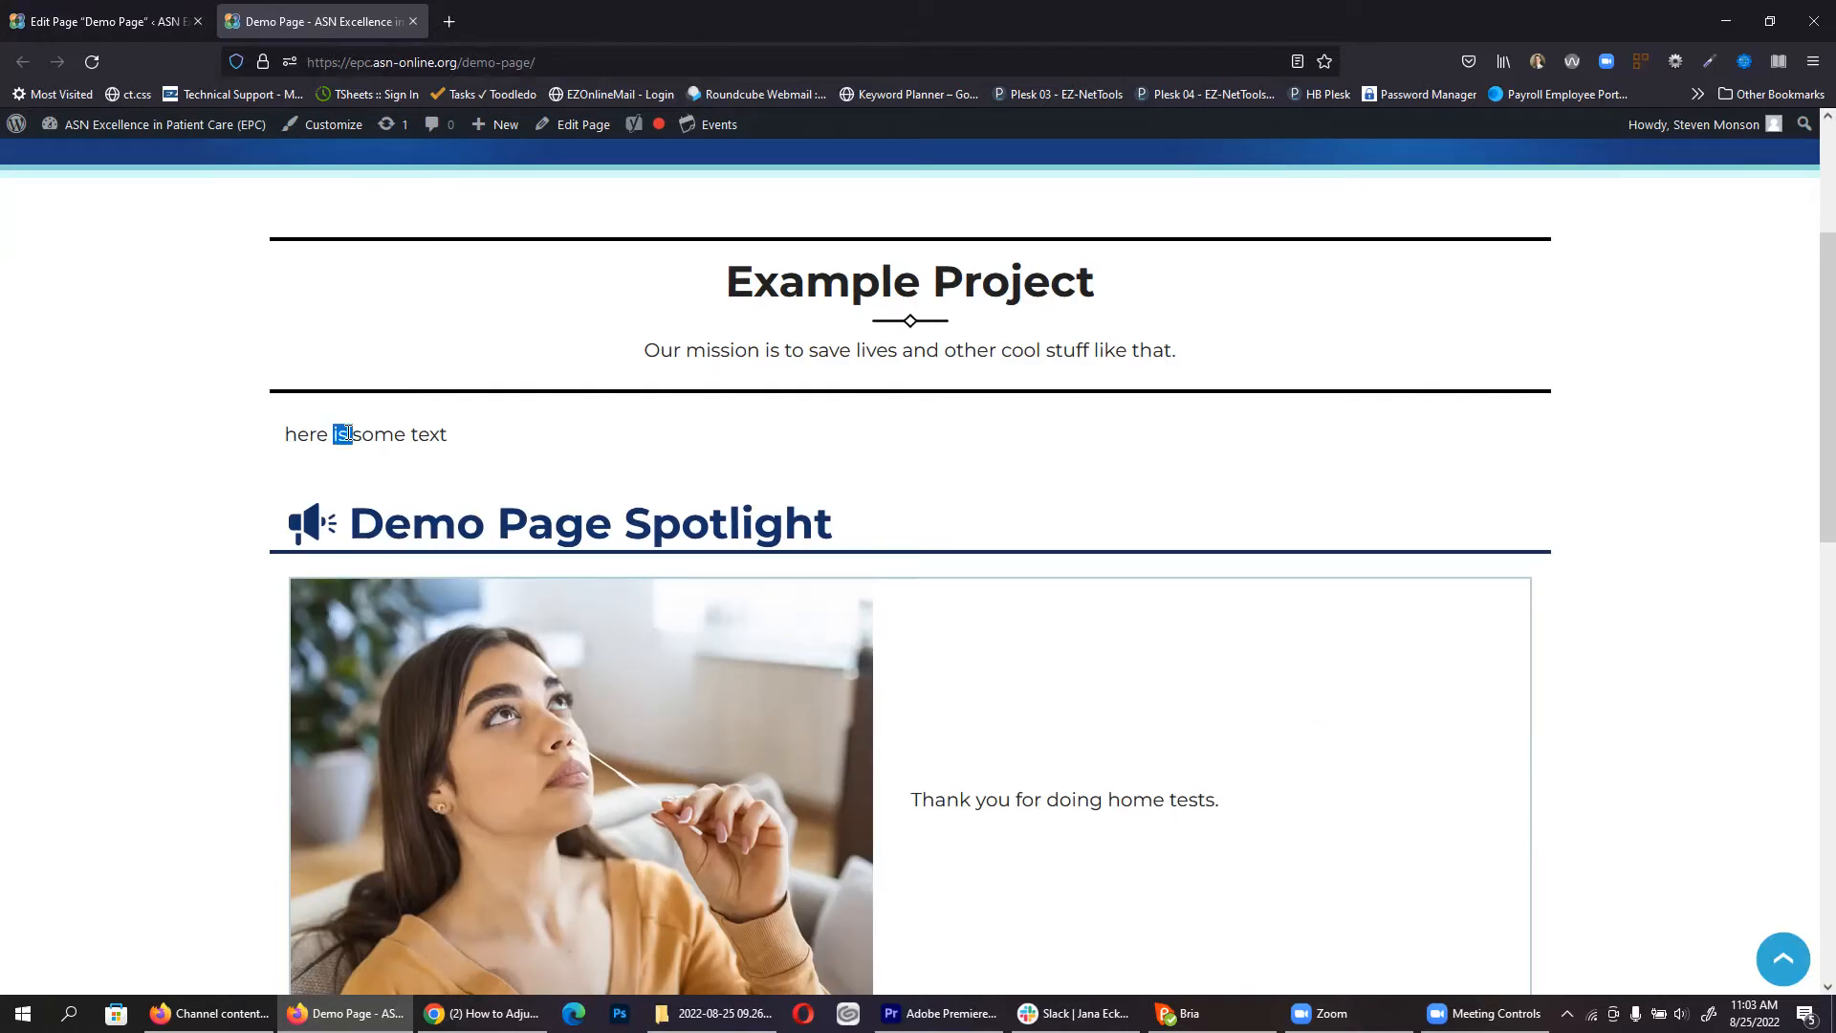
scroll(436, 367, "down", 1)
scroll(453, 310, "down", 1)
triple_click(408, 322)
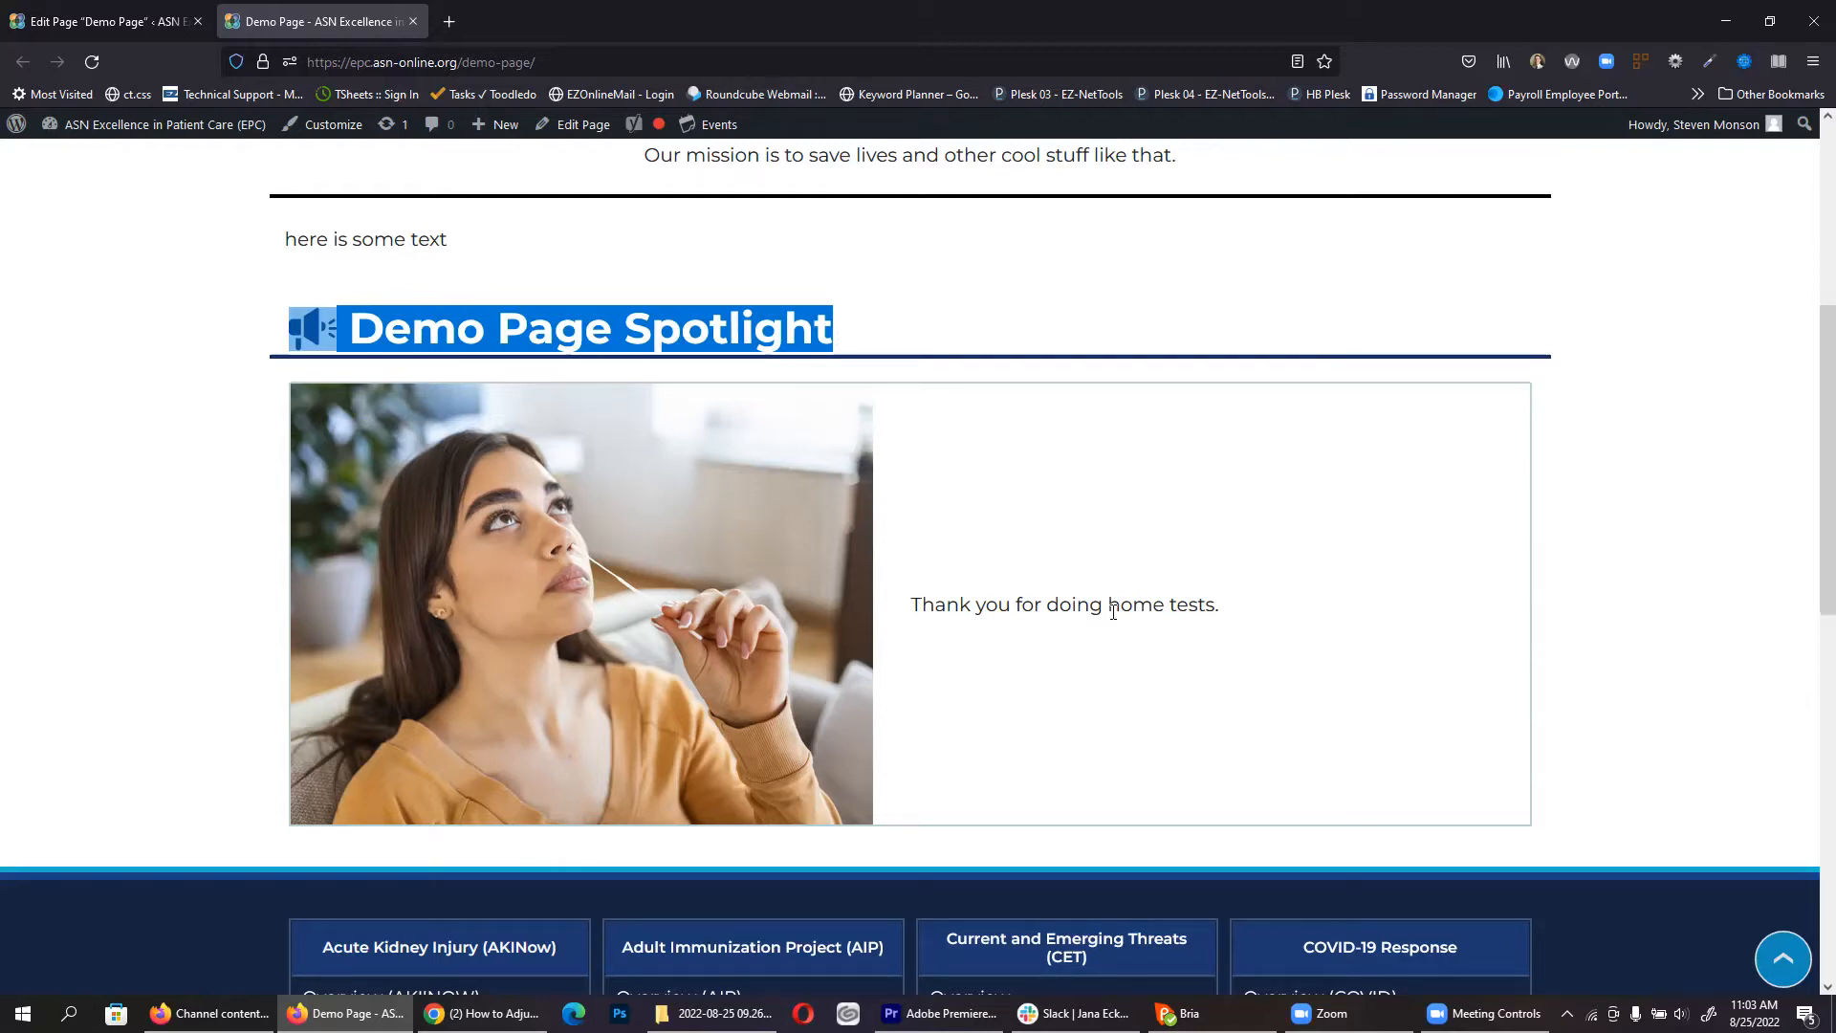
Step: Set the Thank You button text to 'Learn more about COVID-19'
left_click(124, 17)
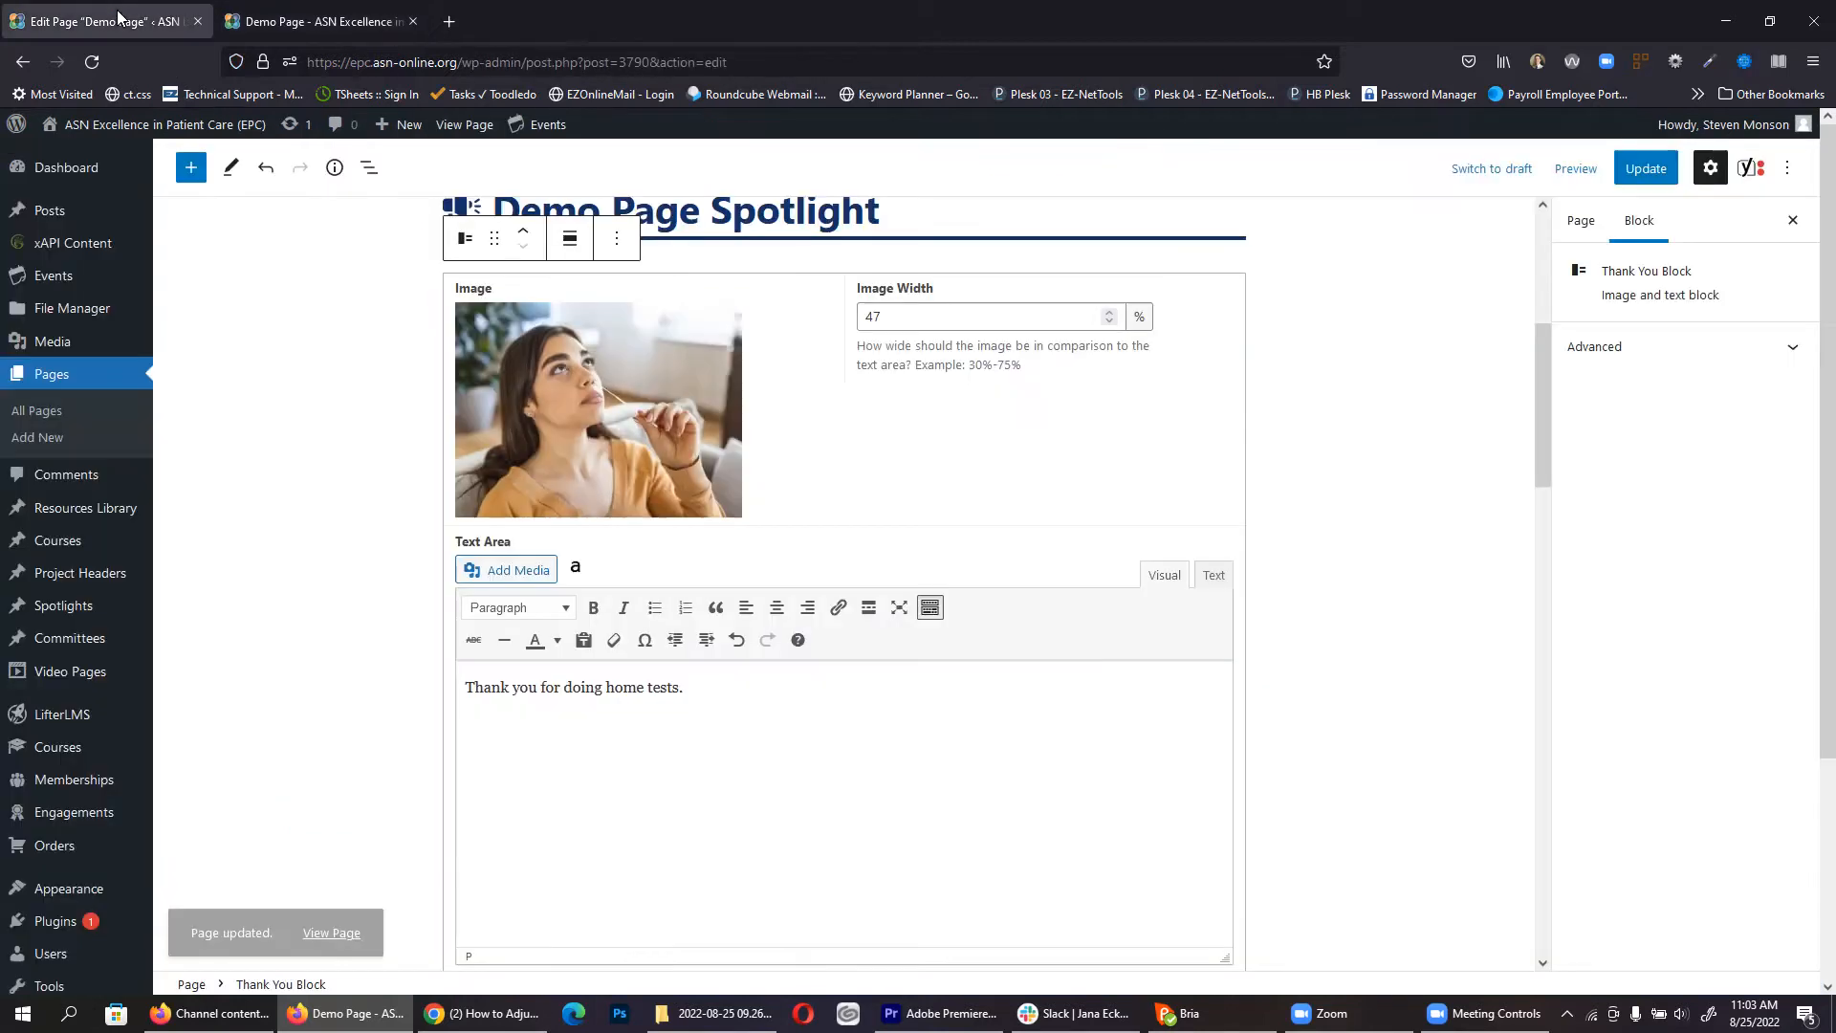
scroll(743, 600, "down", 2)
scroll(637, 629, "down", 2)
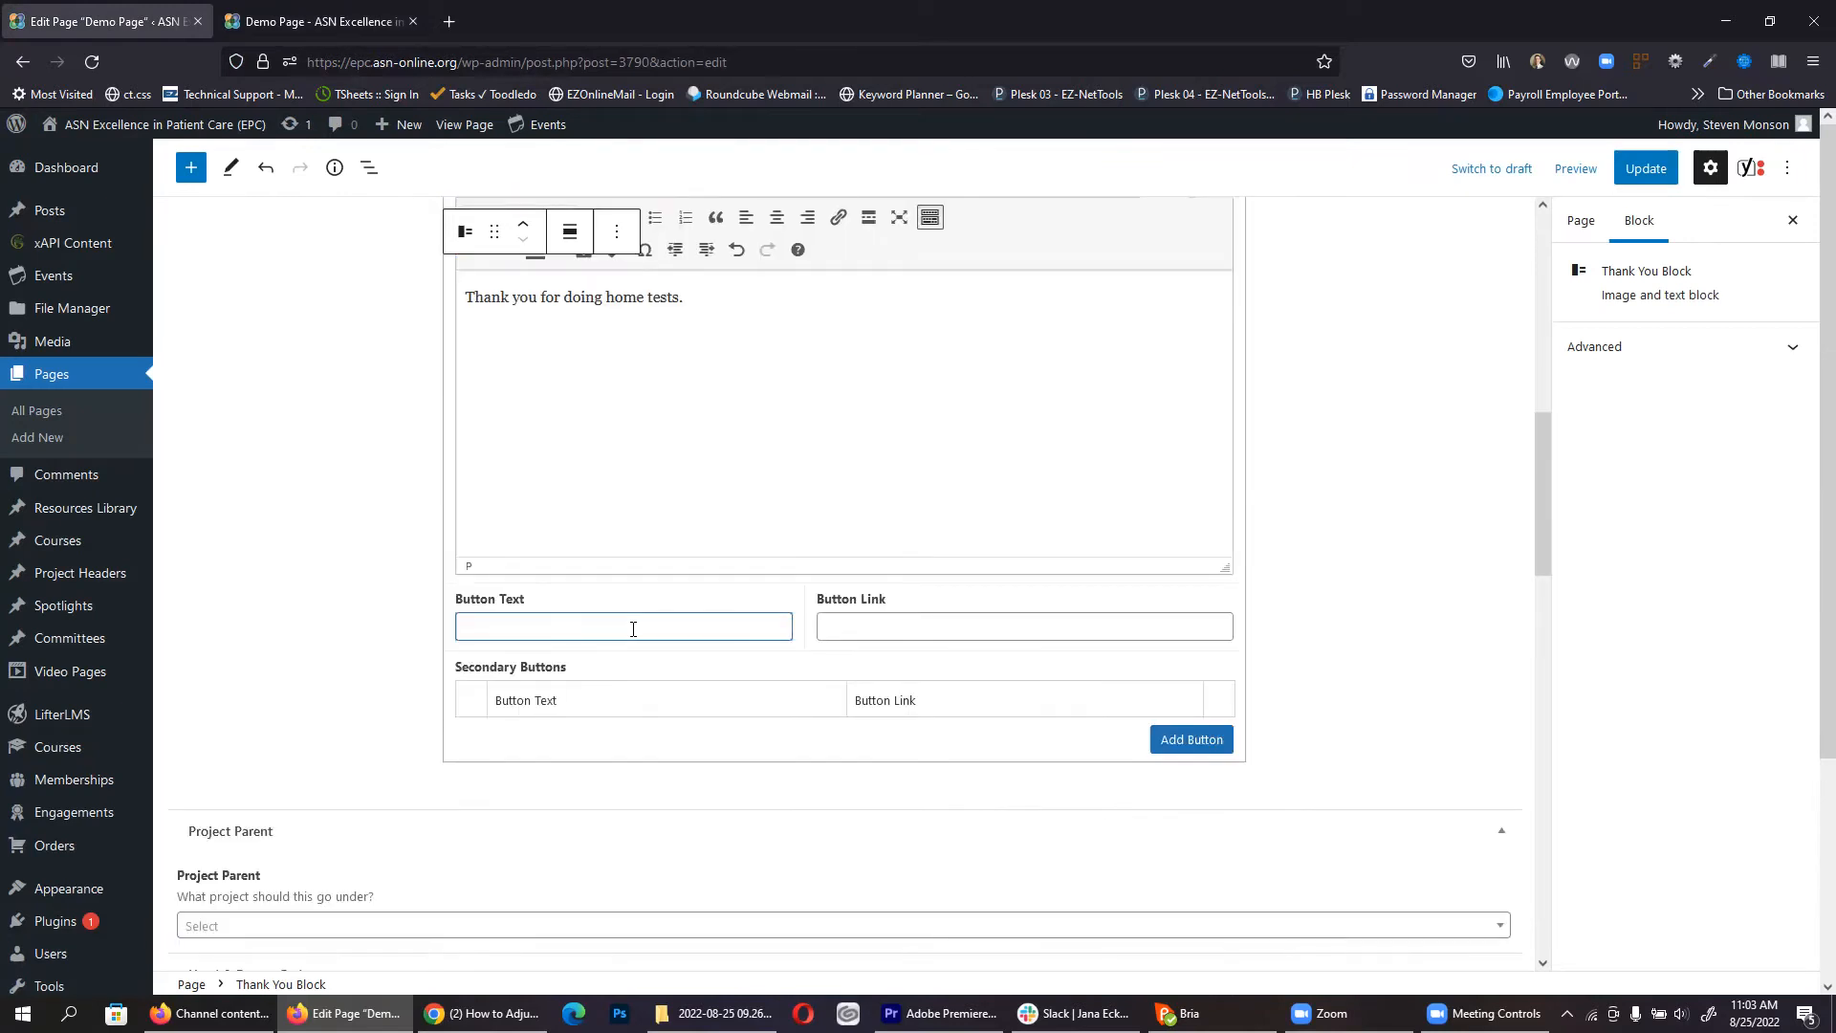
type("Learn more about COVID-19")
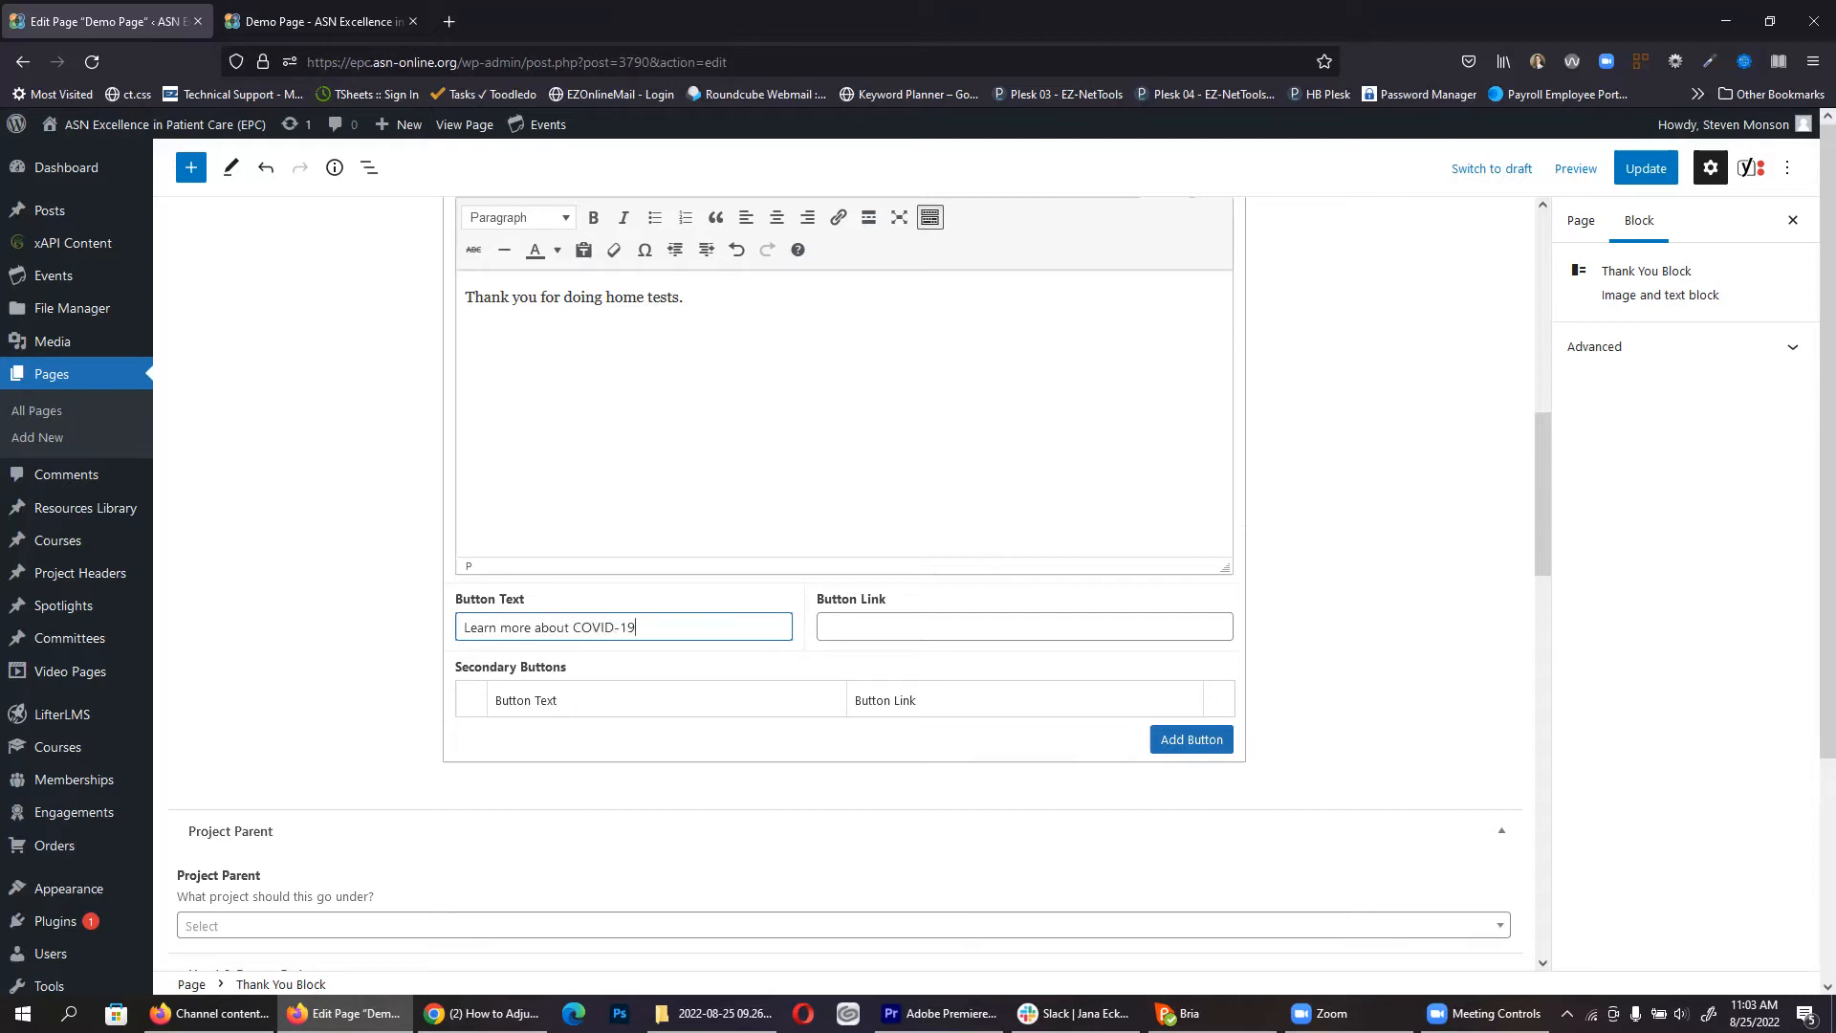
left_click(874, 623)
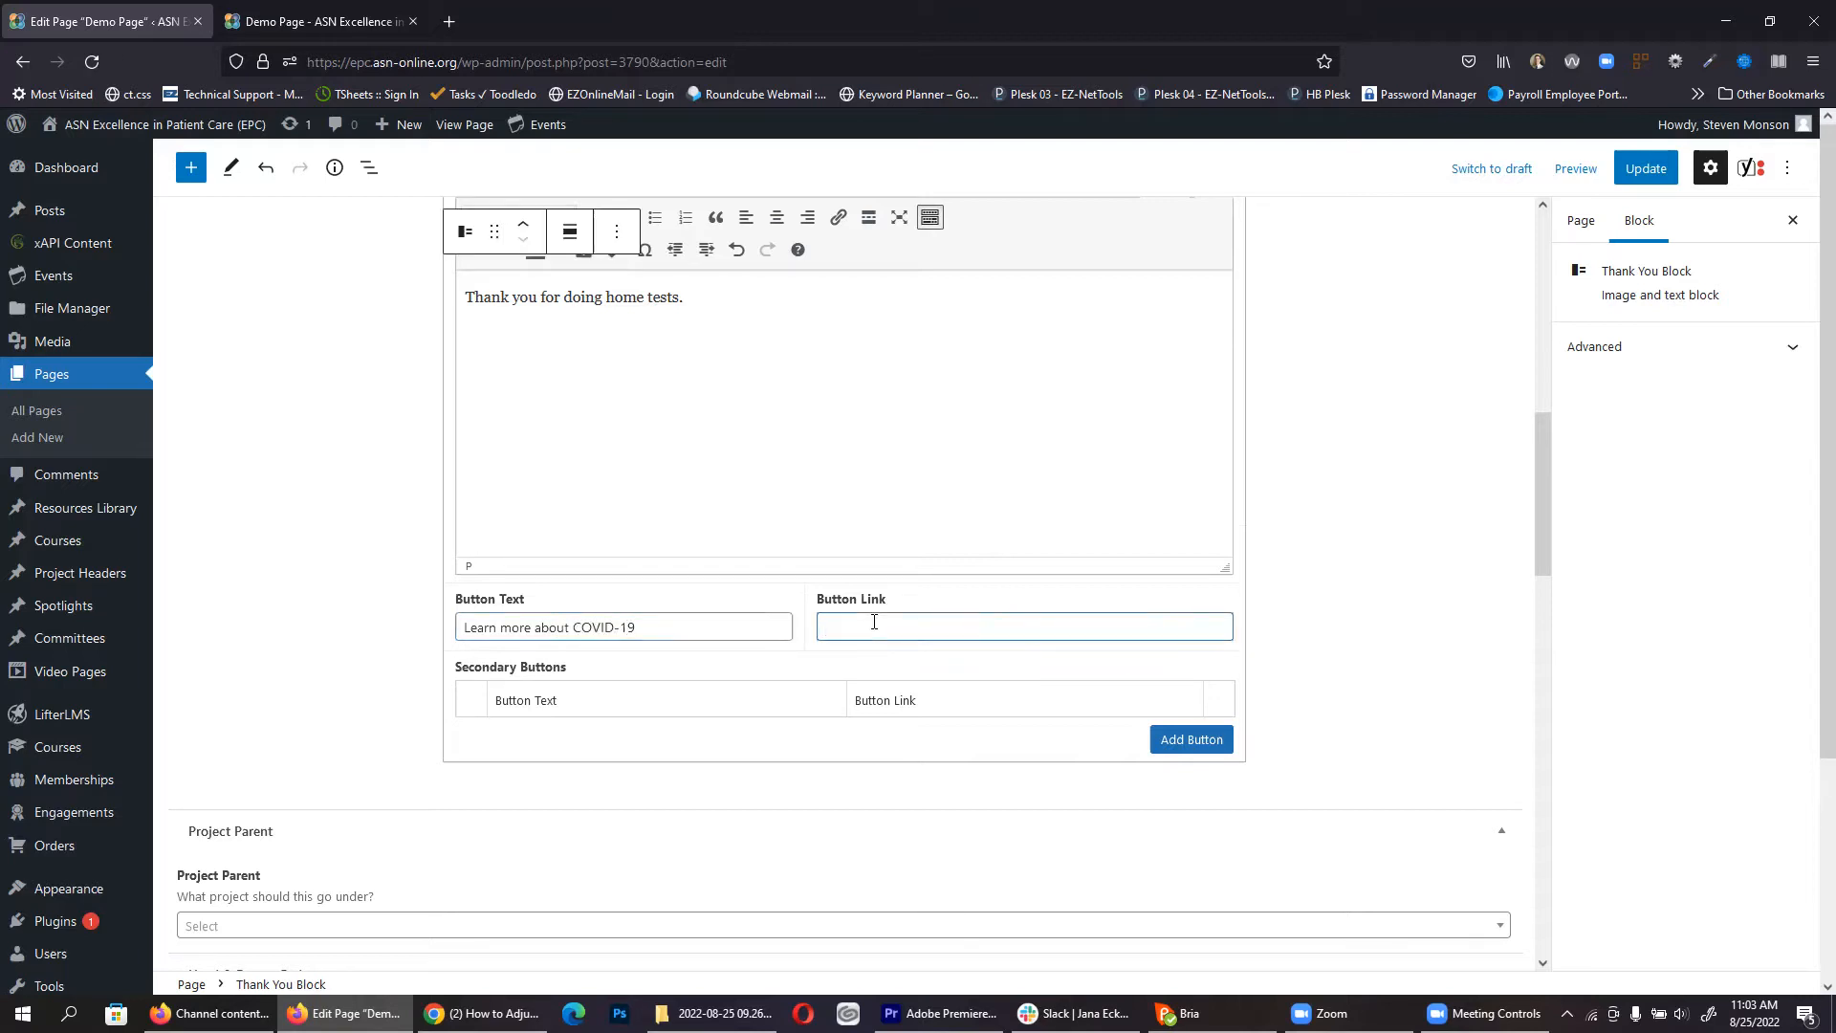
Step: Open the COVID-19 Response page in a new tab and copy its /projects/covid-19/ path
left_click(359, 12)
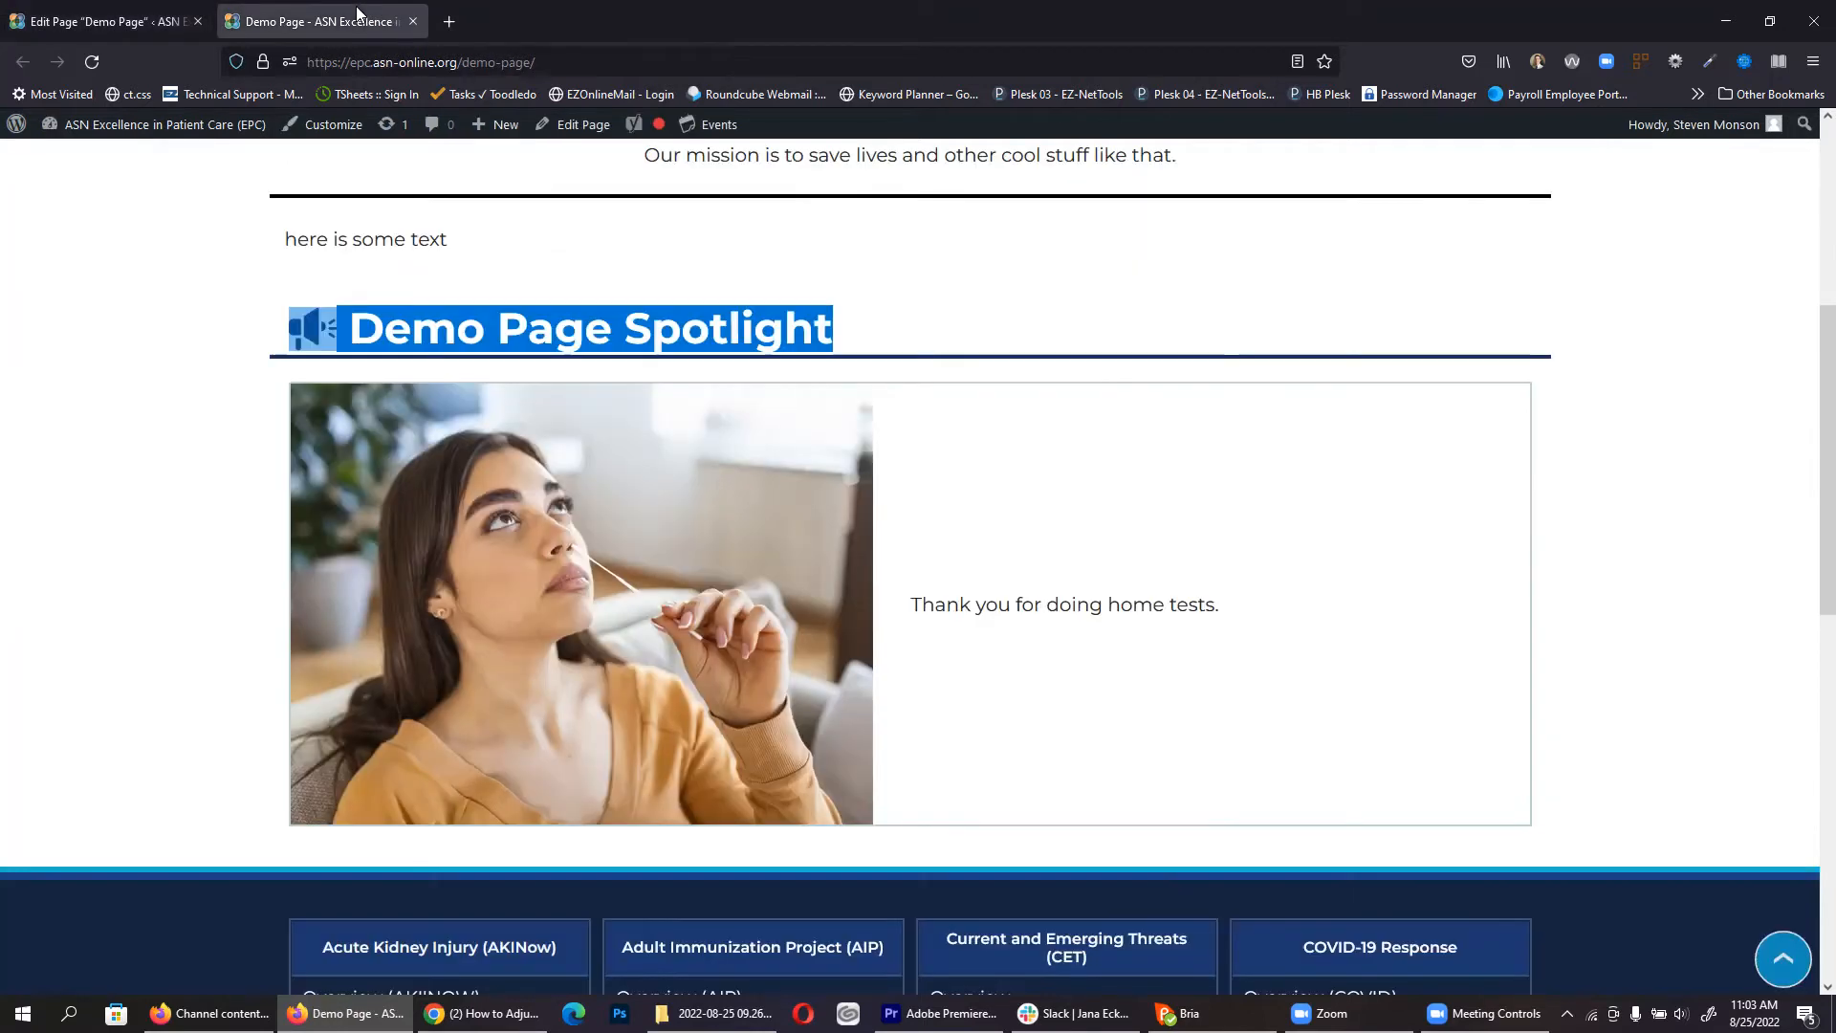
scroll(911, 626, "up", 4)
scroll(912, 636, "up", 1)
left_click(980, 639)
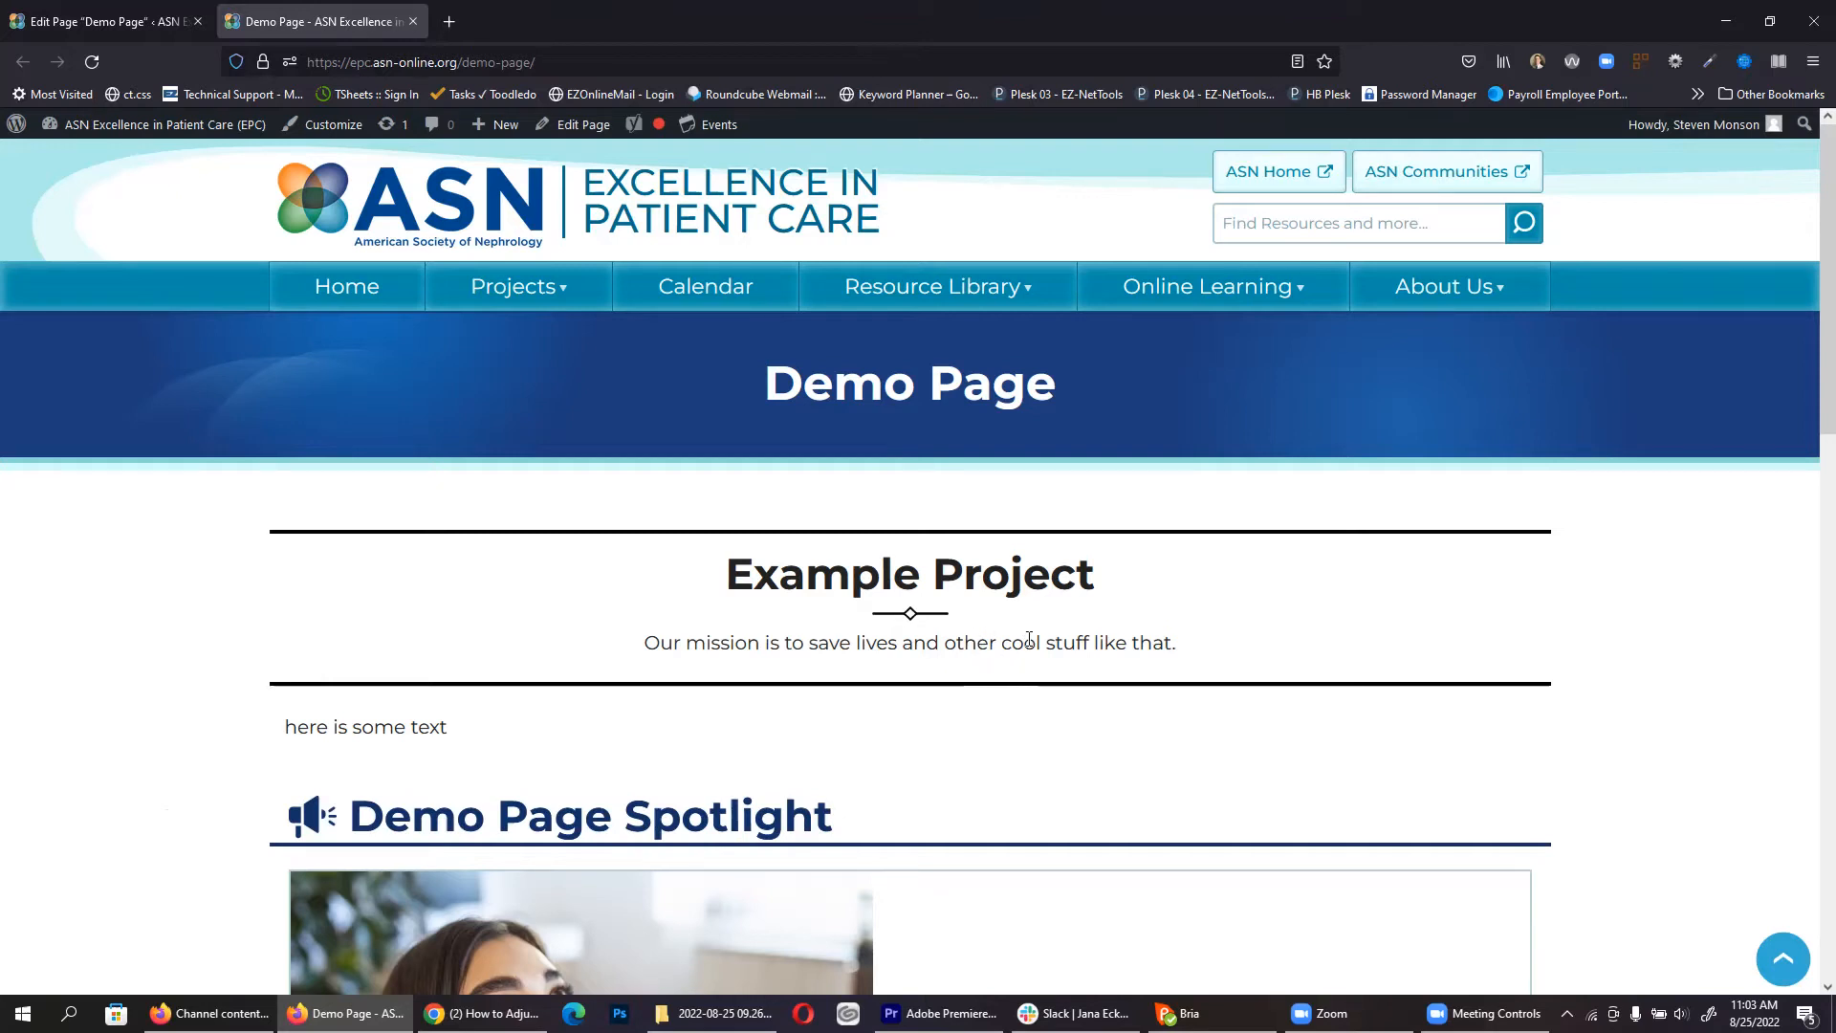
mouse_move(545, 279)
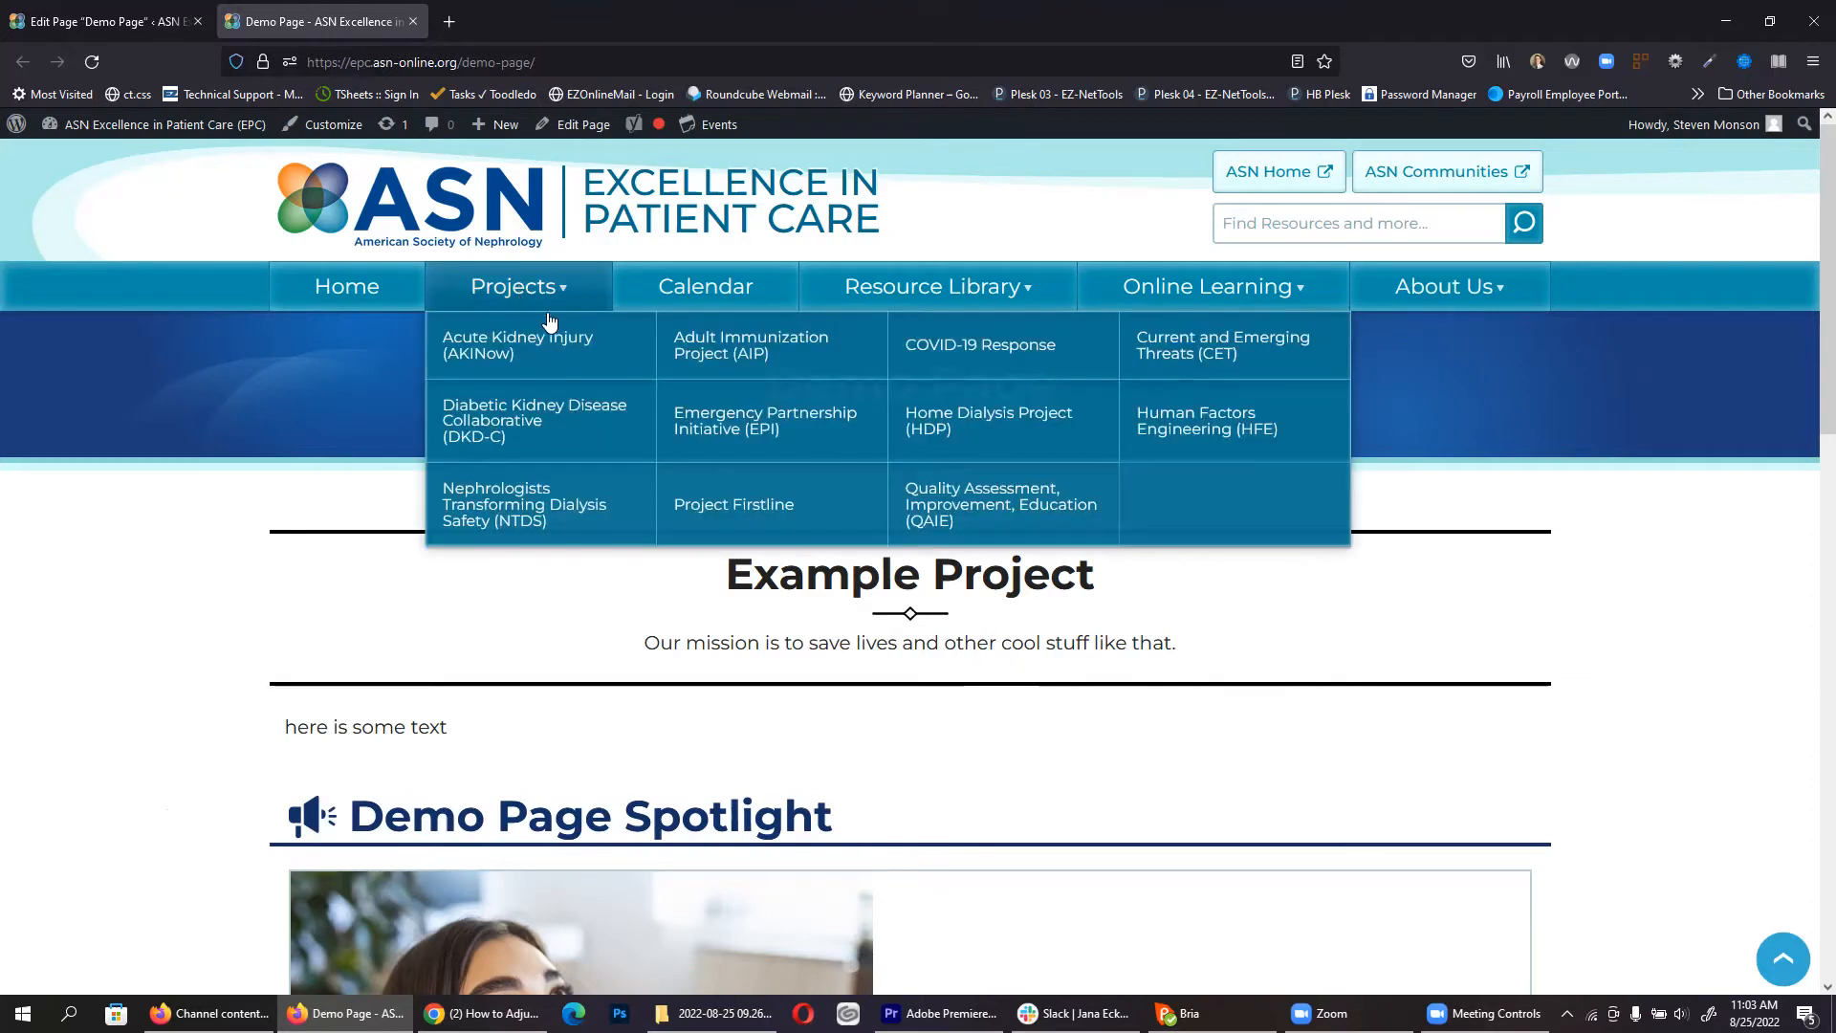
middle_click(1004, 356)
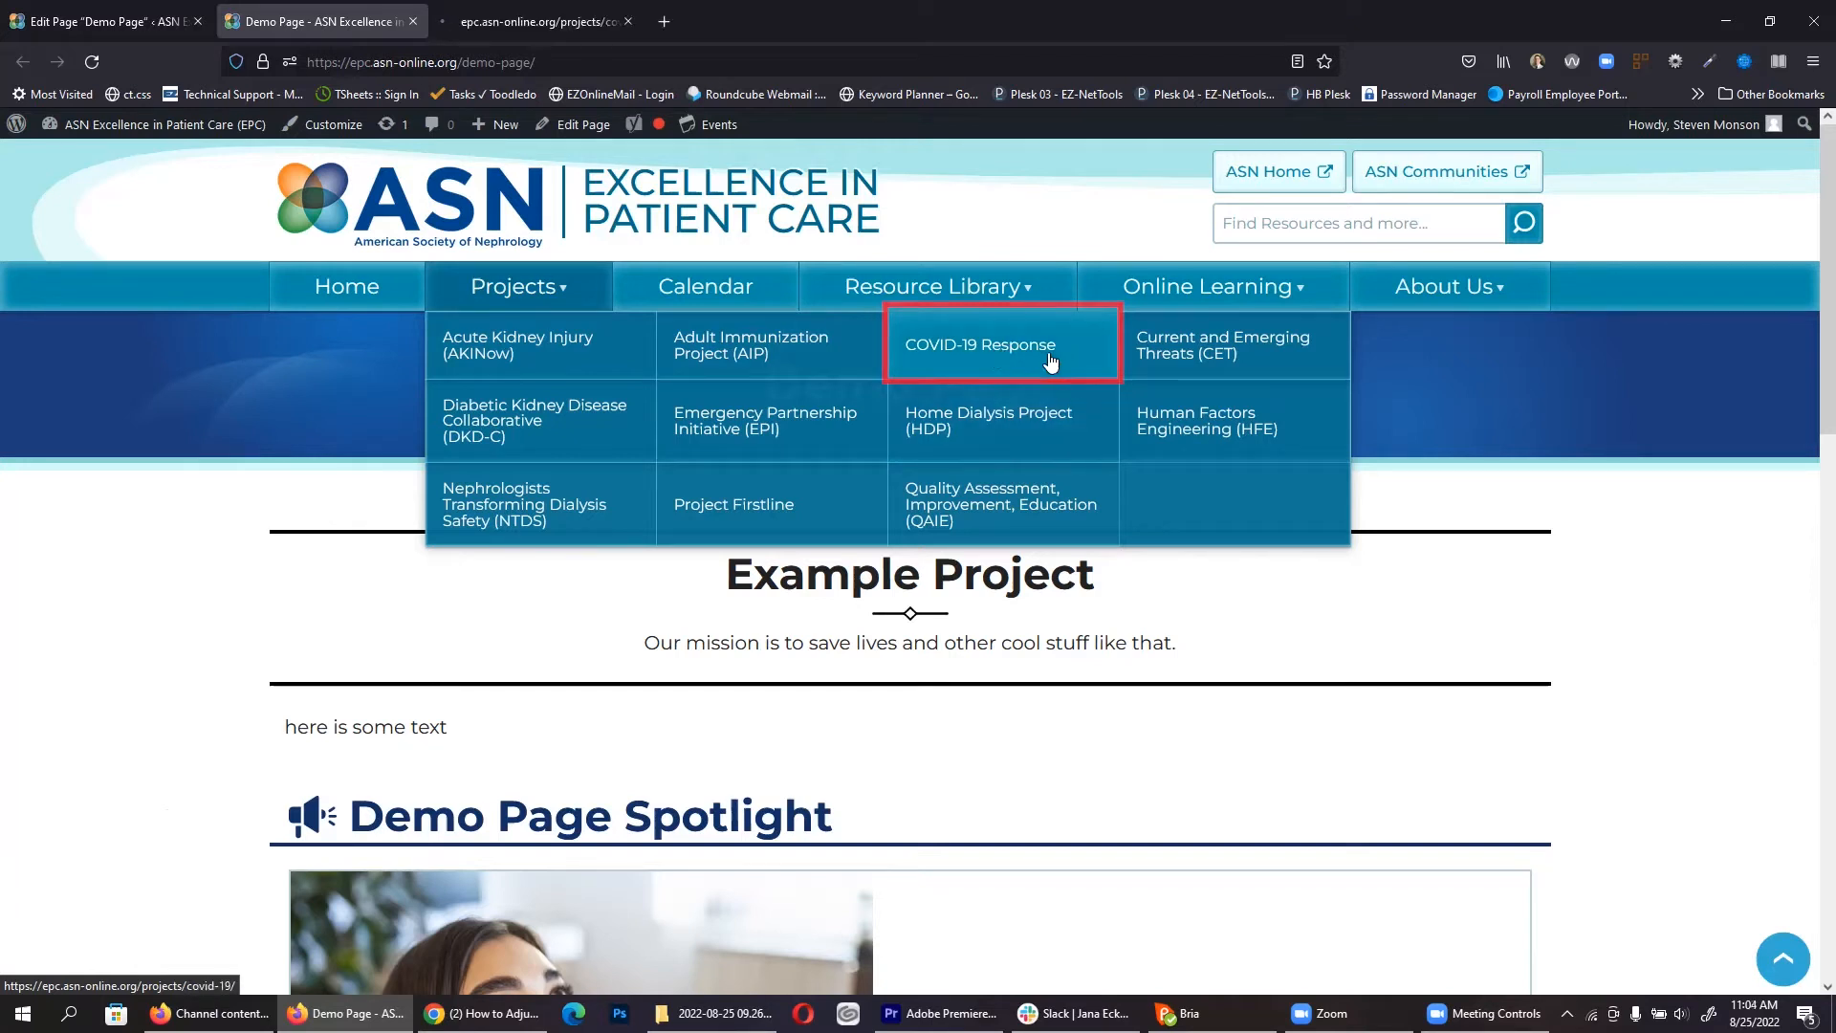
left_click(519, 29)
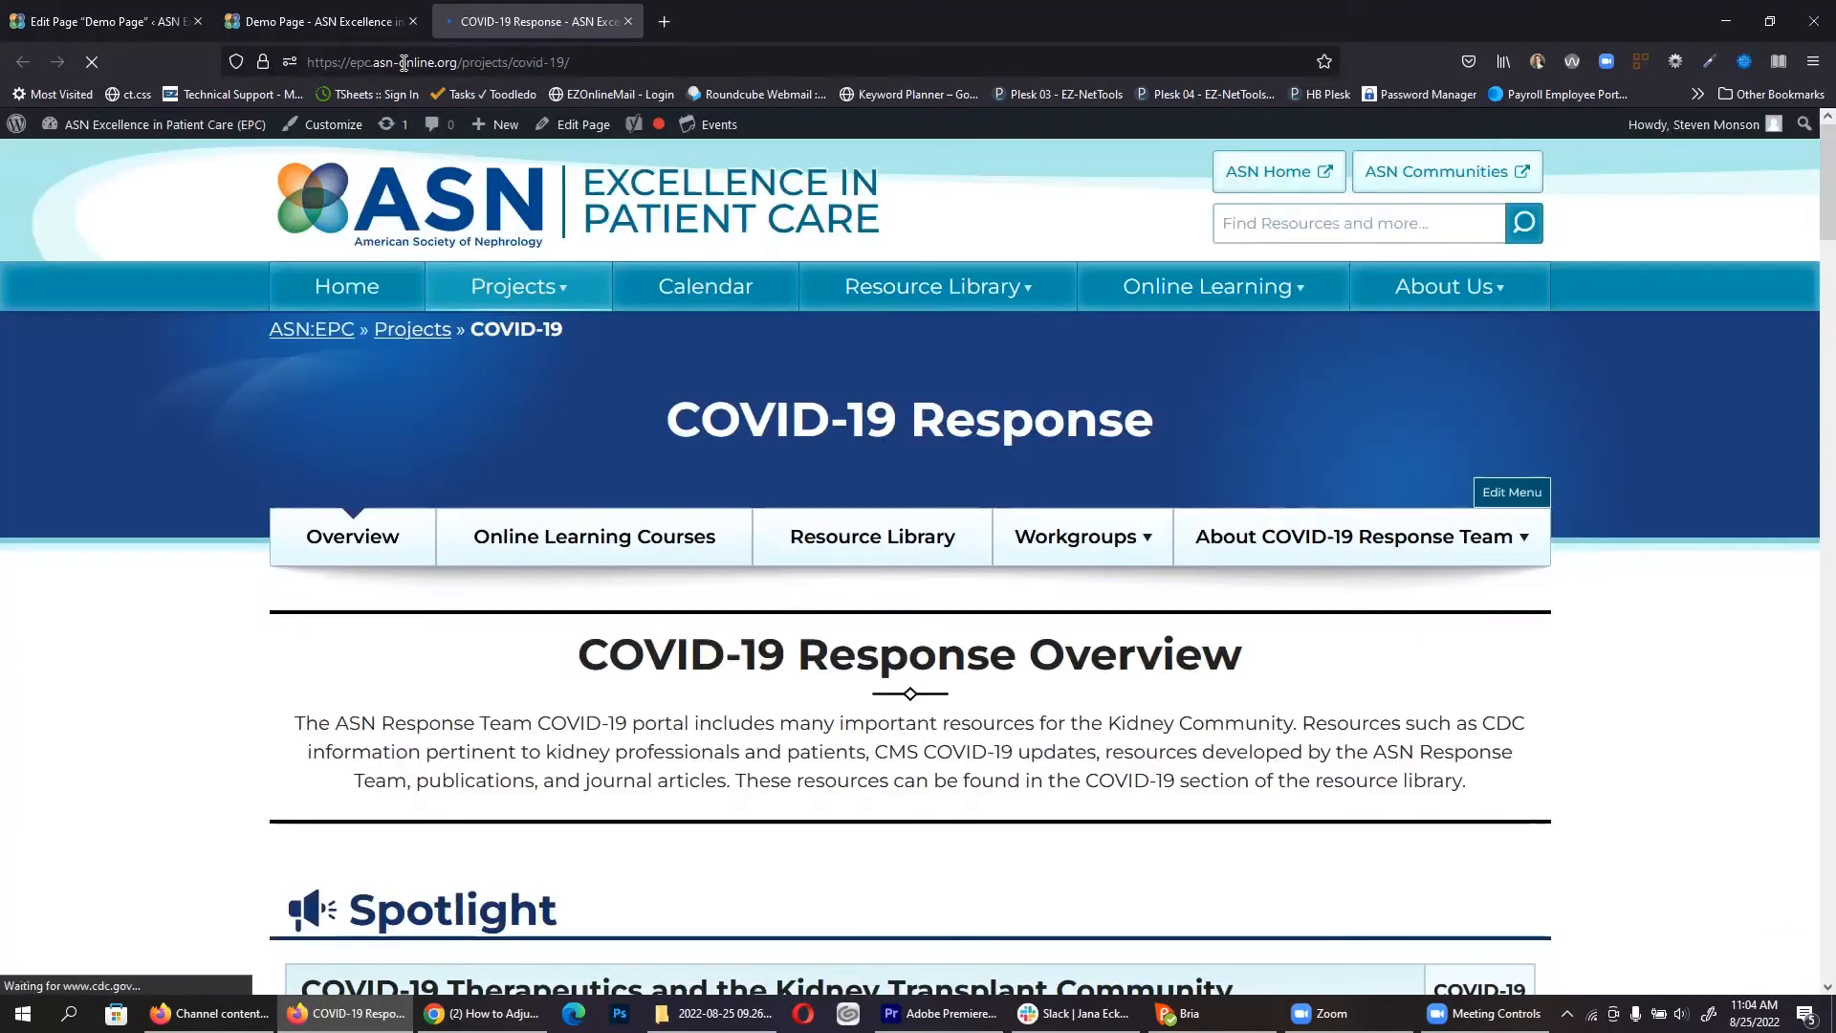
left_click(407, 62)
left_click(440, 124)
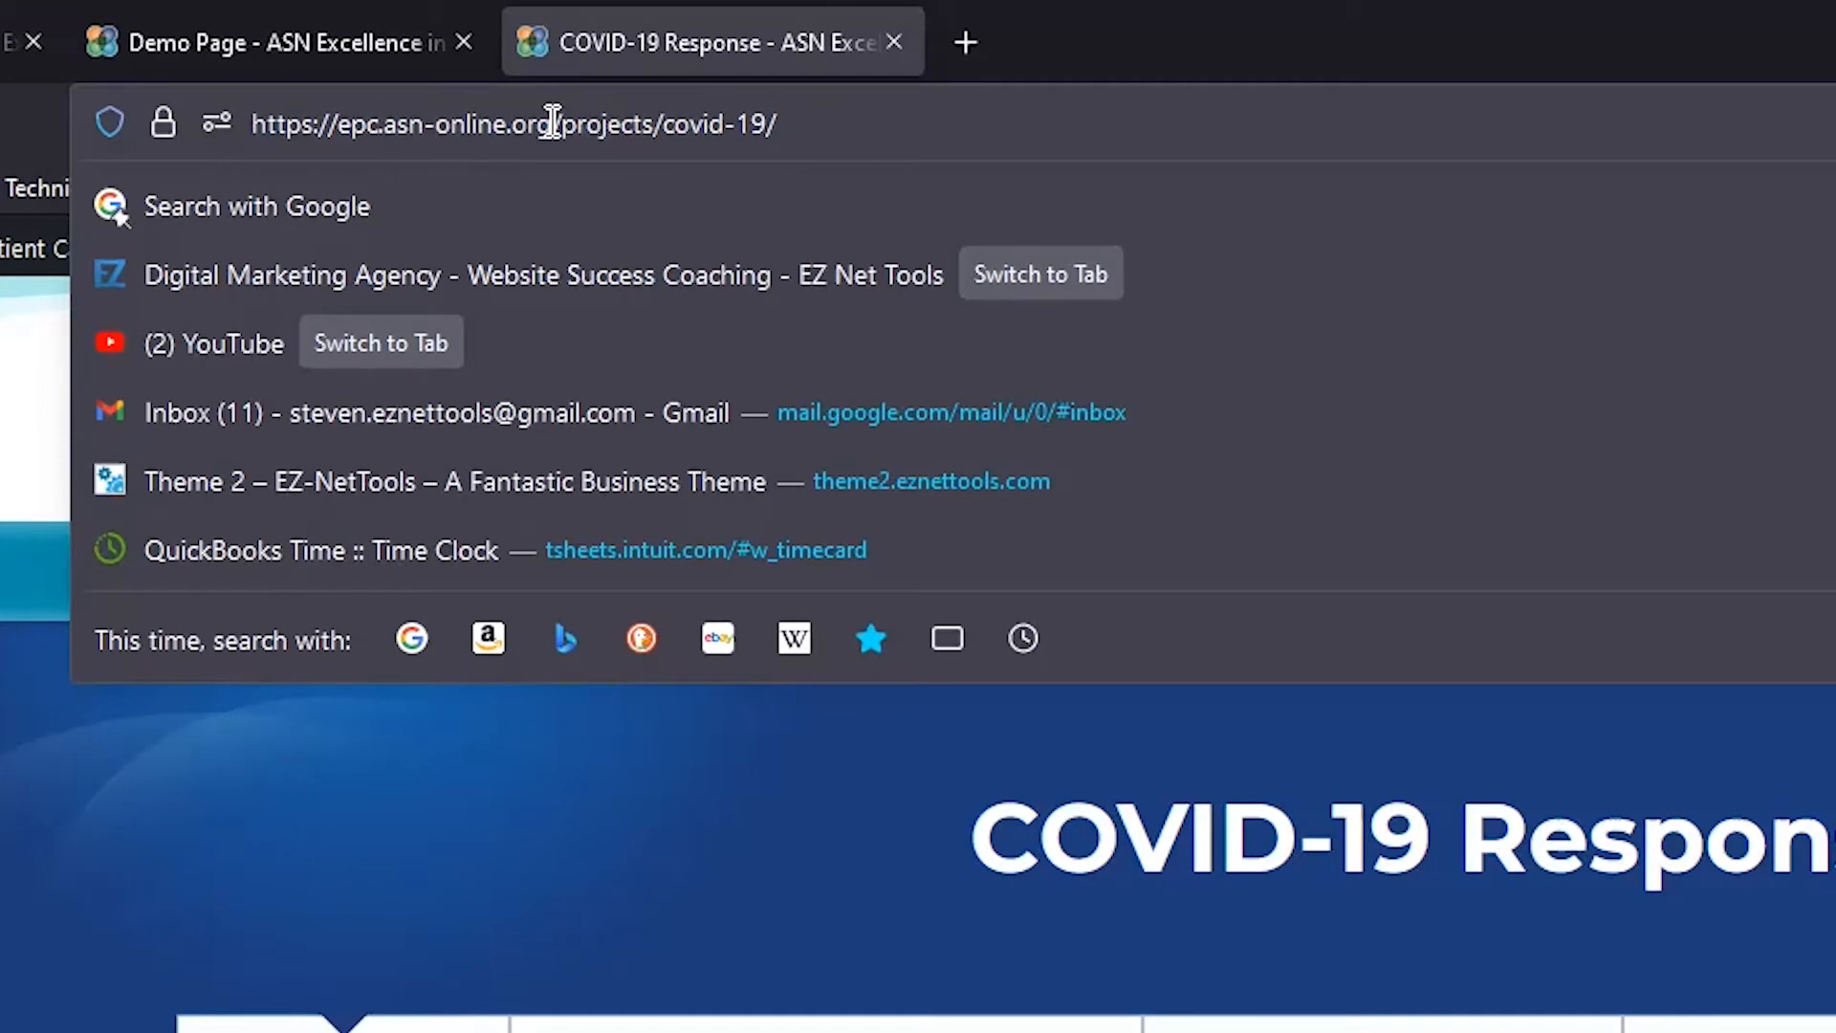
left_click_drag(553, 122, 918, 120)
key("ctrl+c")
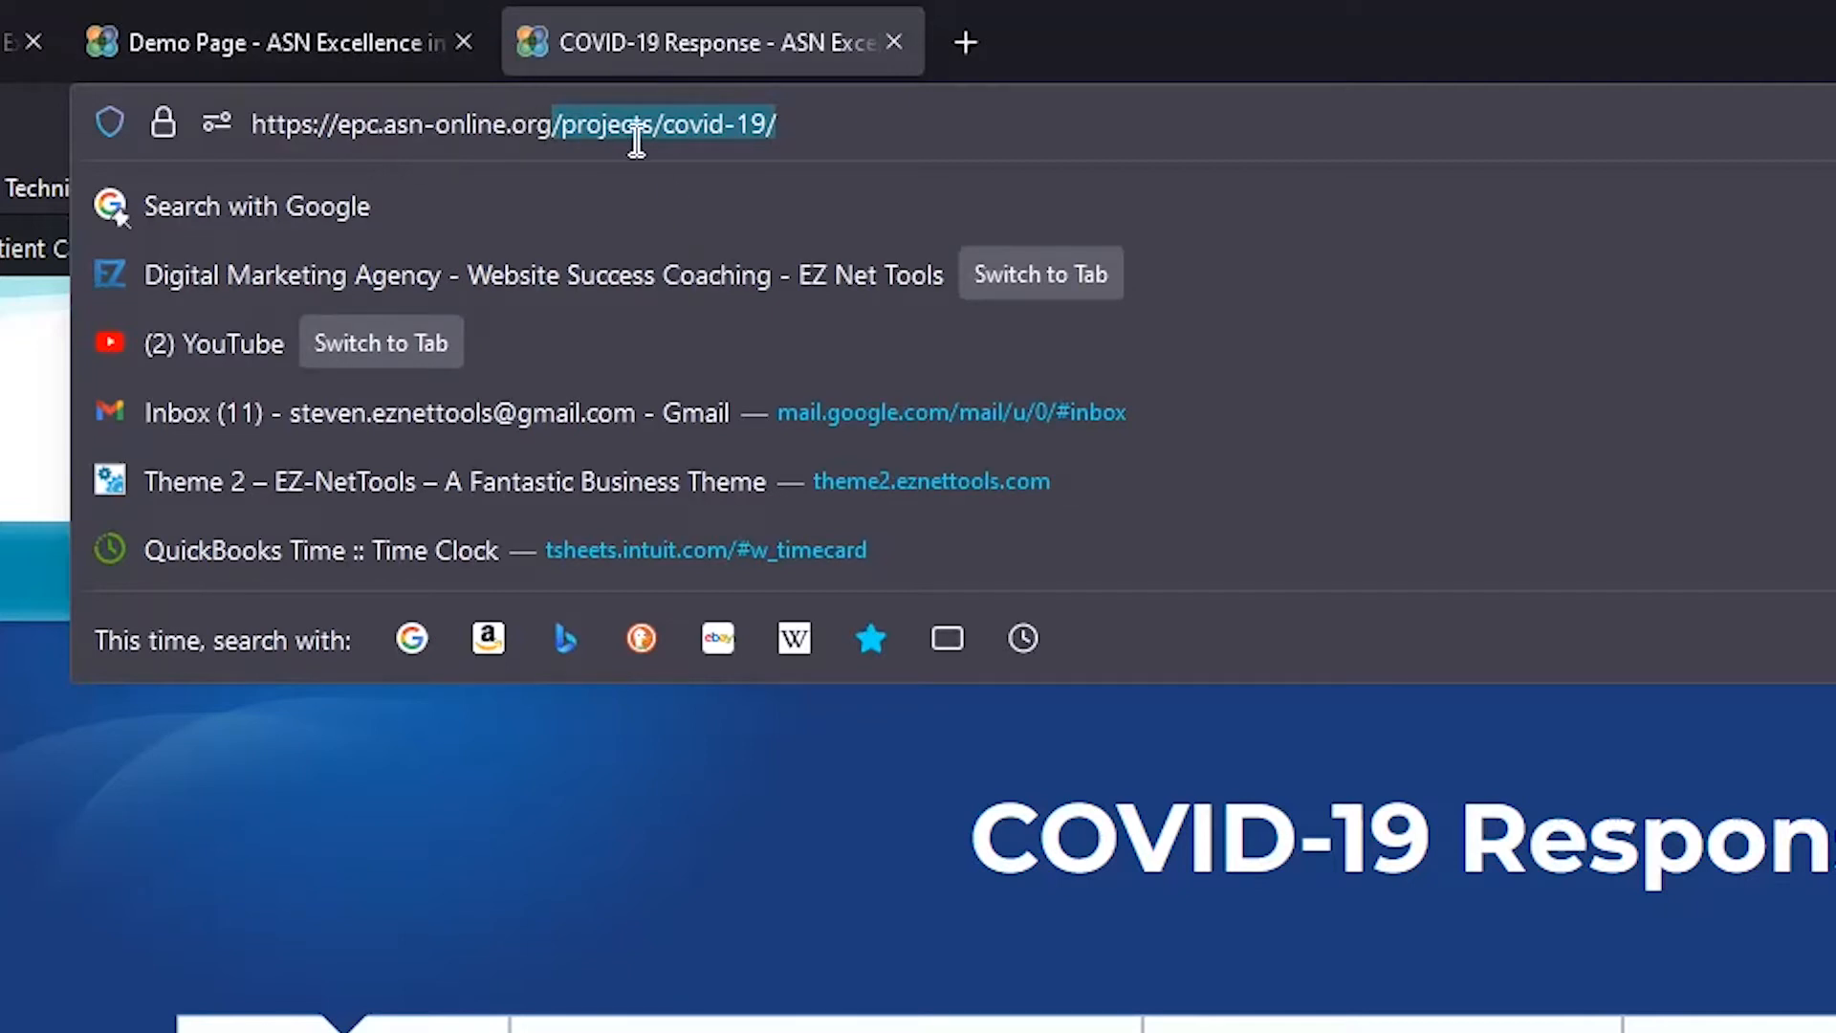
left_click(20, 42)
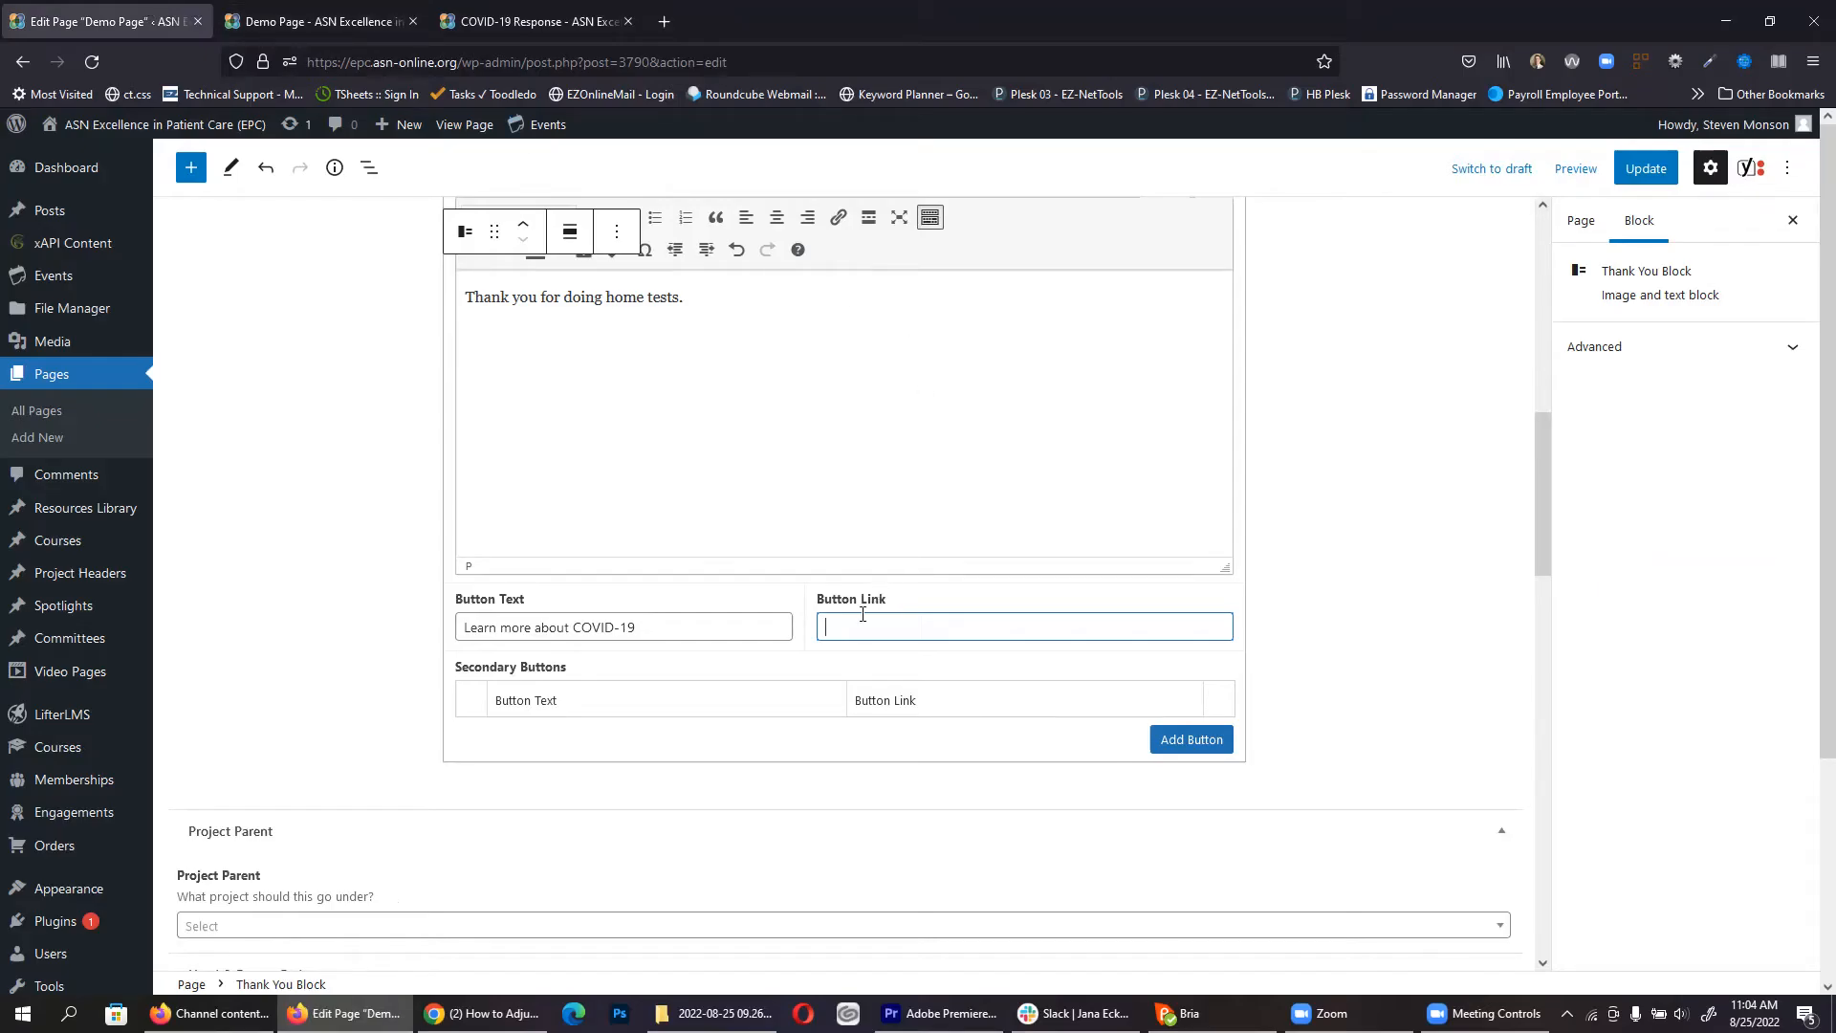
Step: Link the button to /projects/covid-19/, add a secondary 'Learn more about tests' button with the same link, and save
key("ctrl+v")
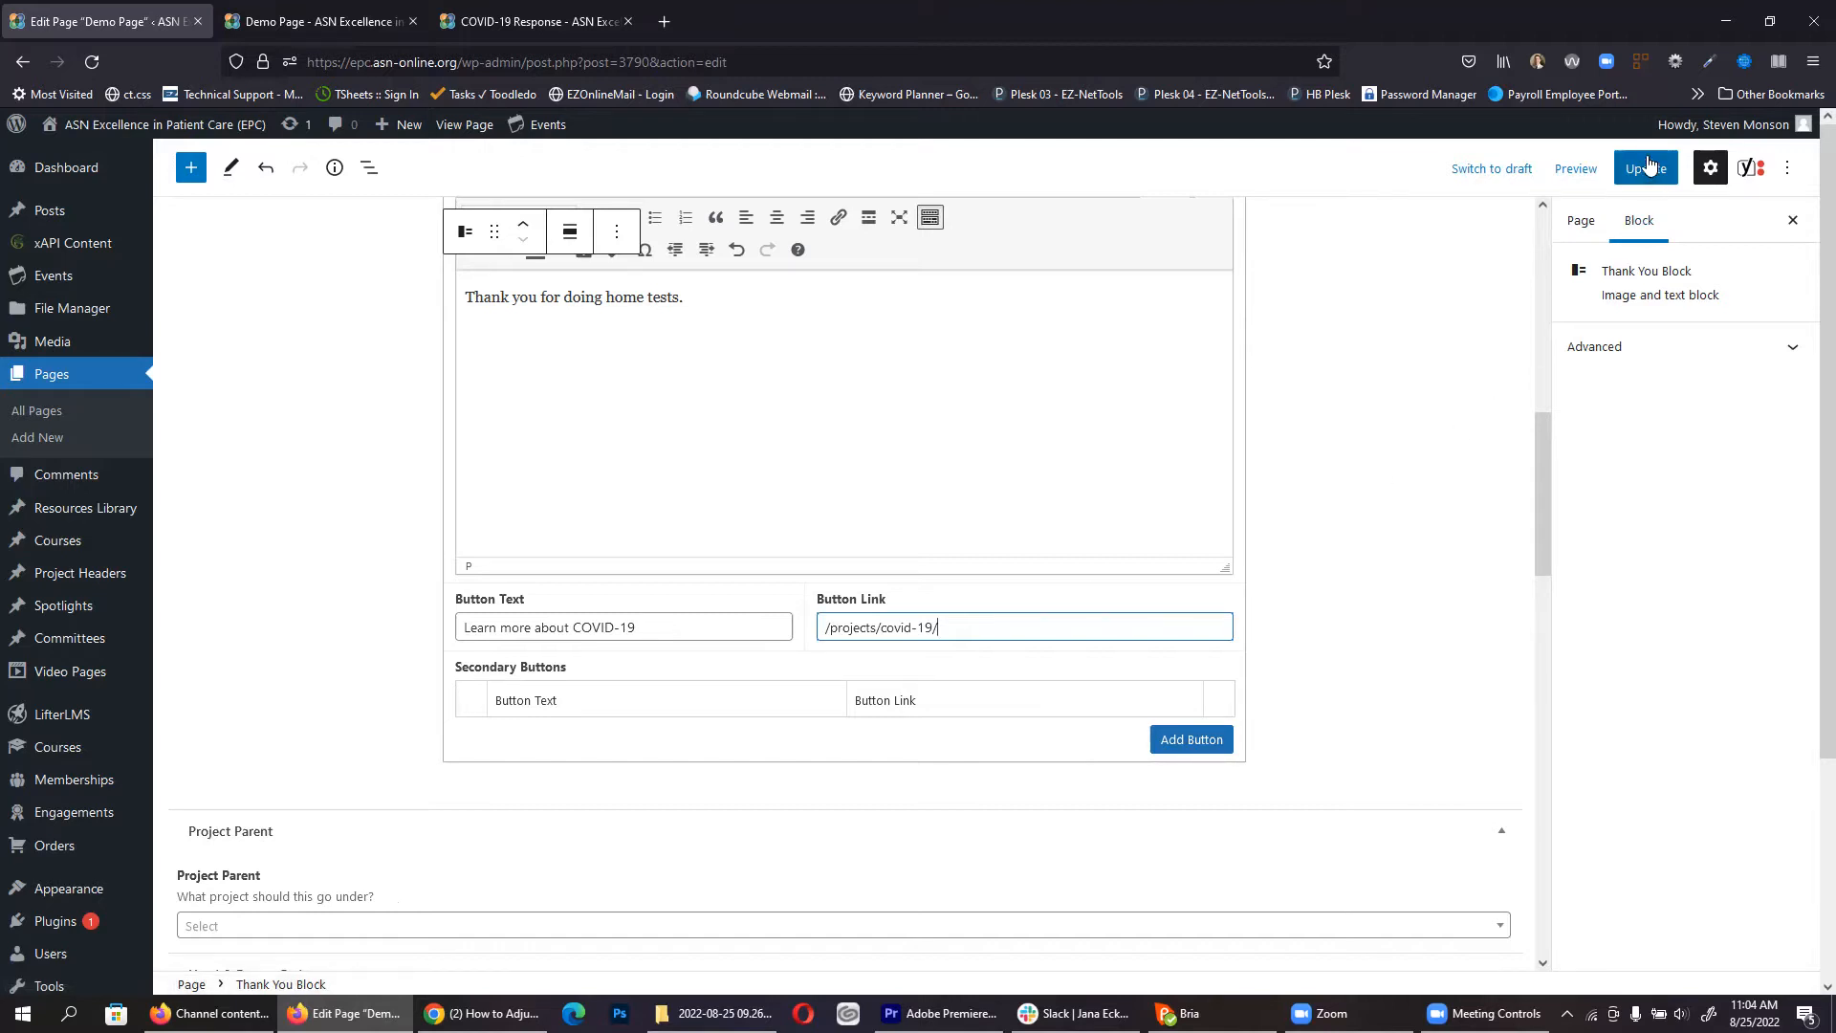
left_click(1191, 739)
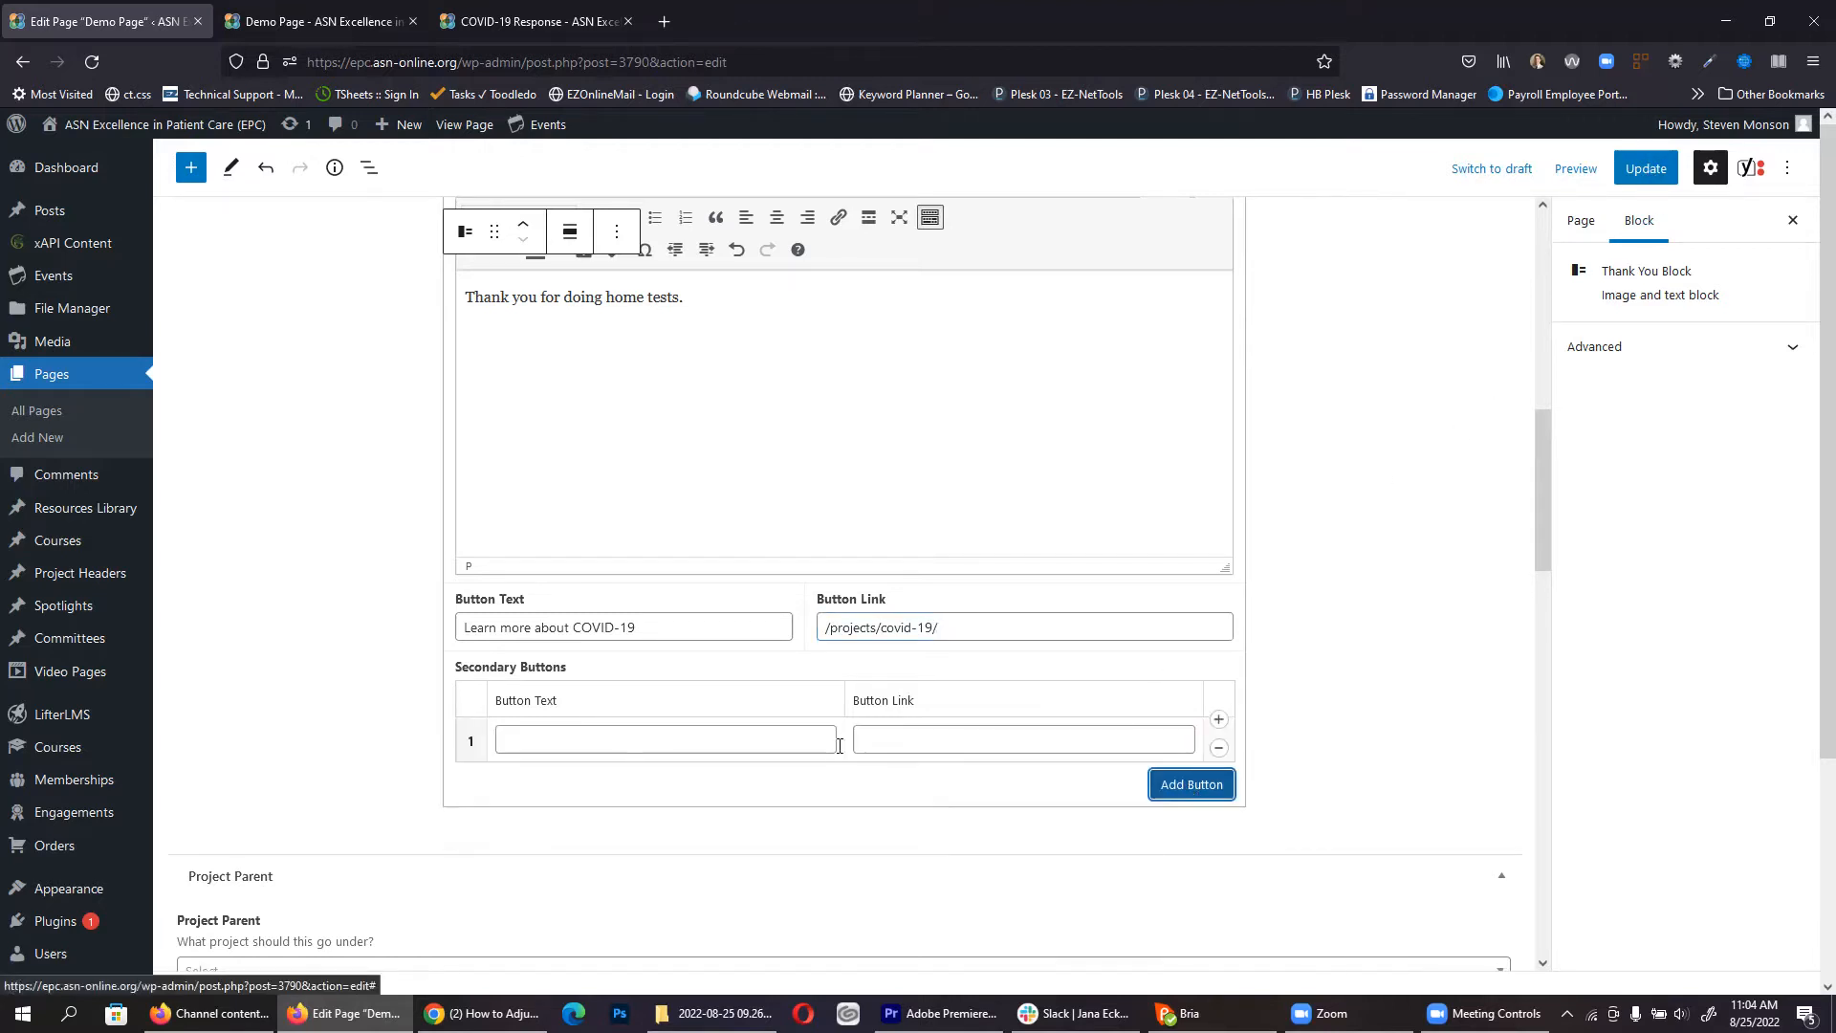
left_click(579, 741)
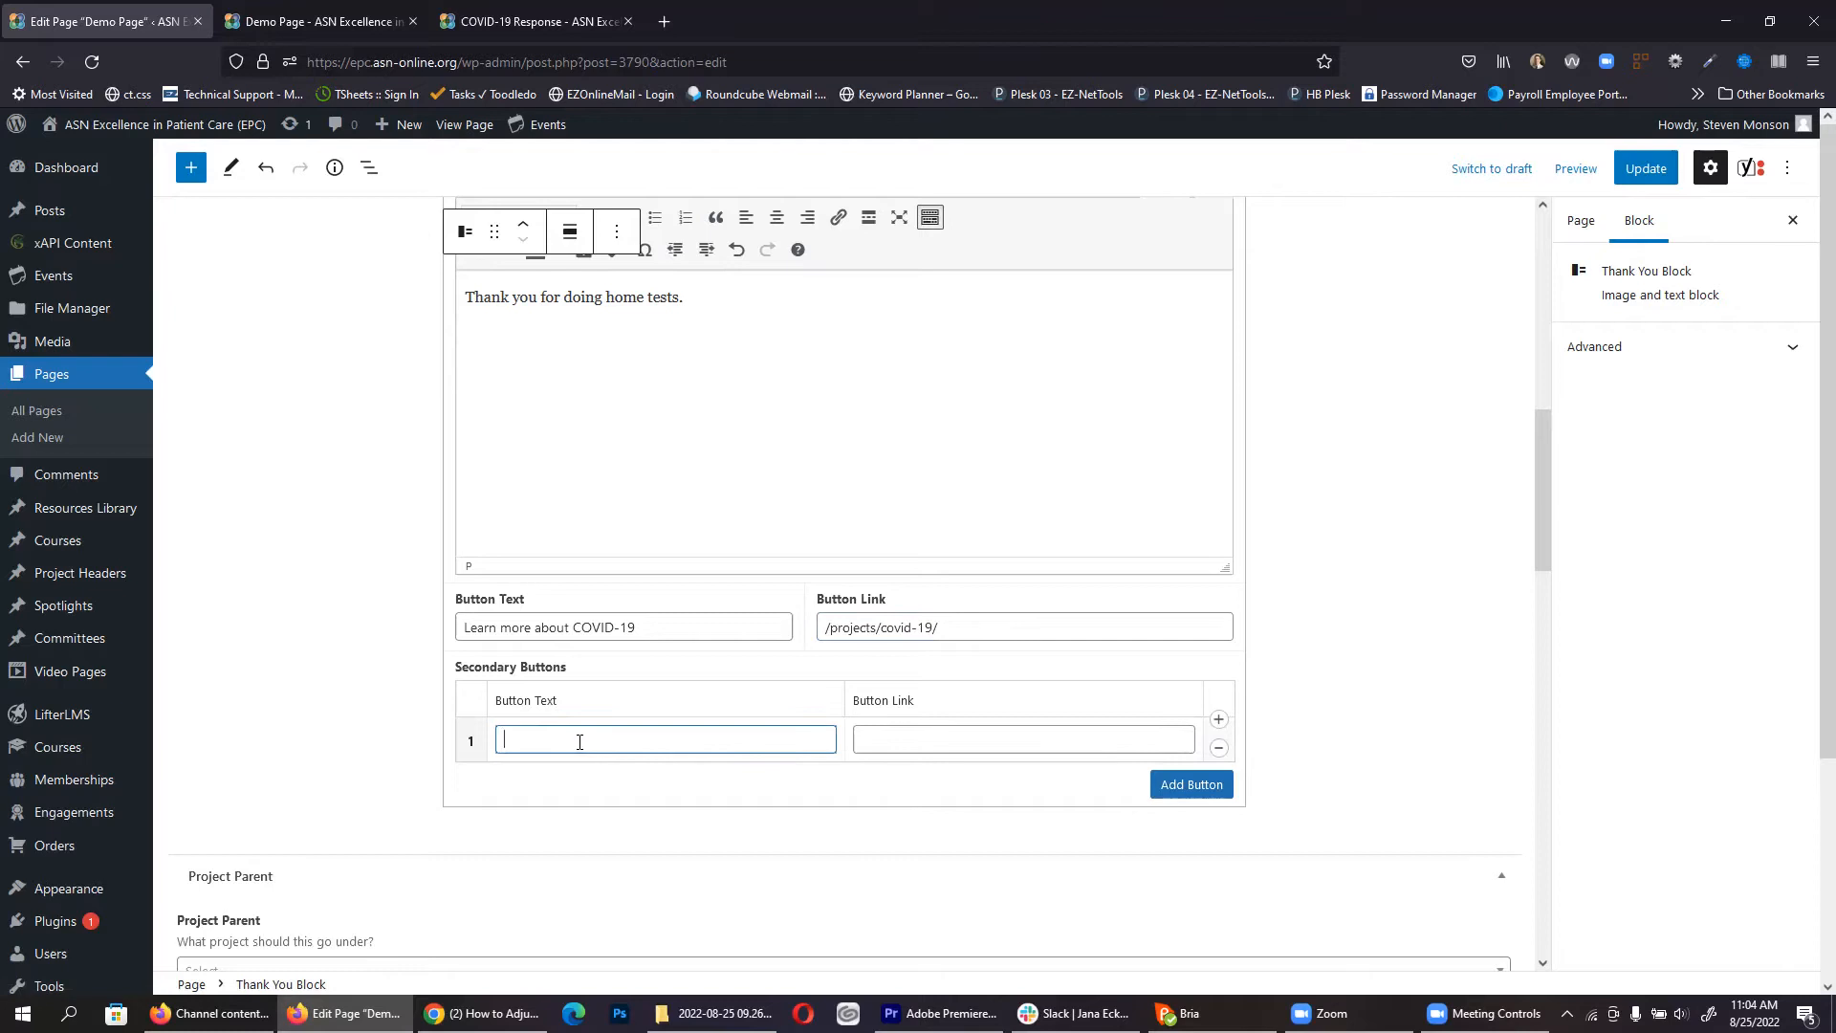
type("Learnmor")
left_click_drag(950, 632, 627, 623)
key("ctrl+c")
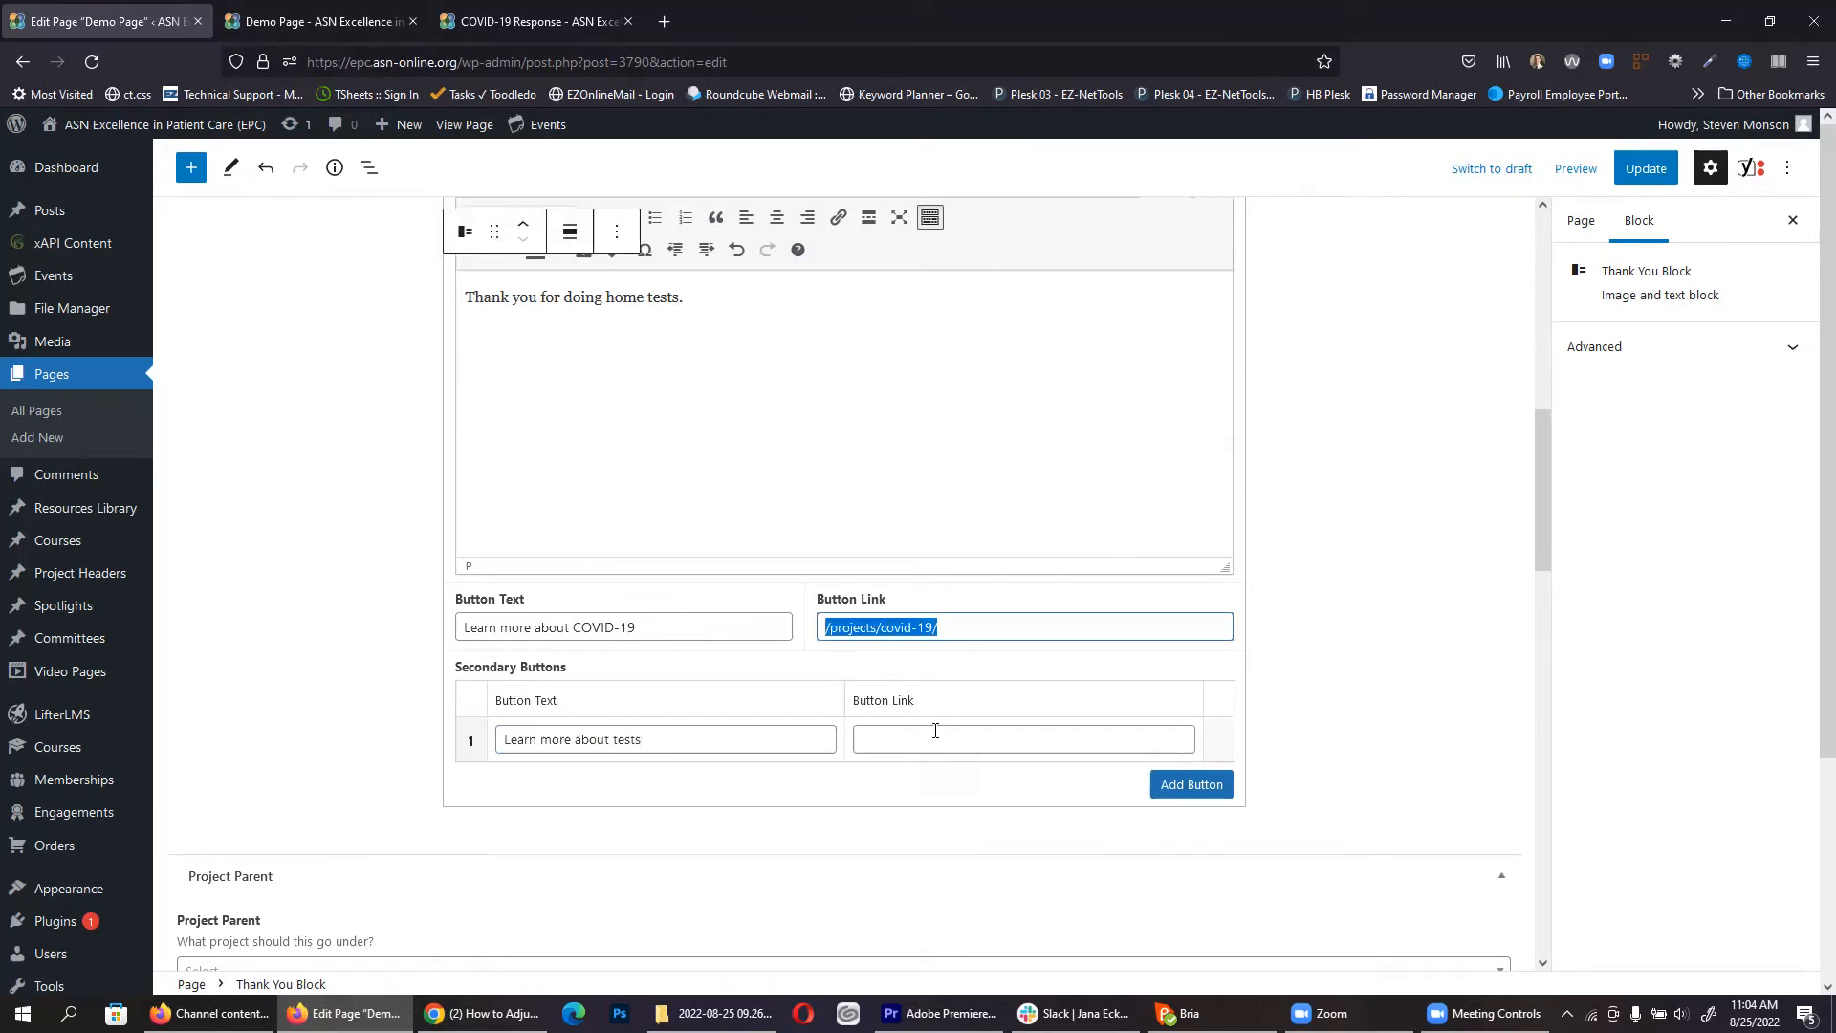
left_click(932, 739)
key("ctrl+v")
left_click(1635, 170)
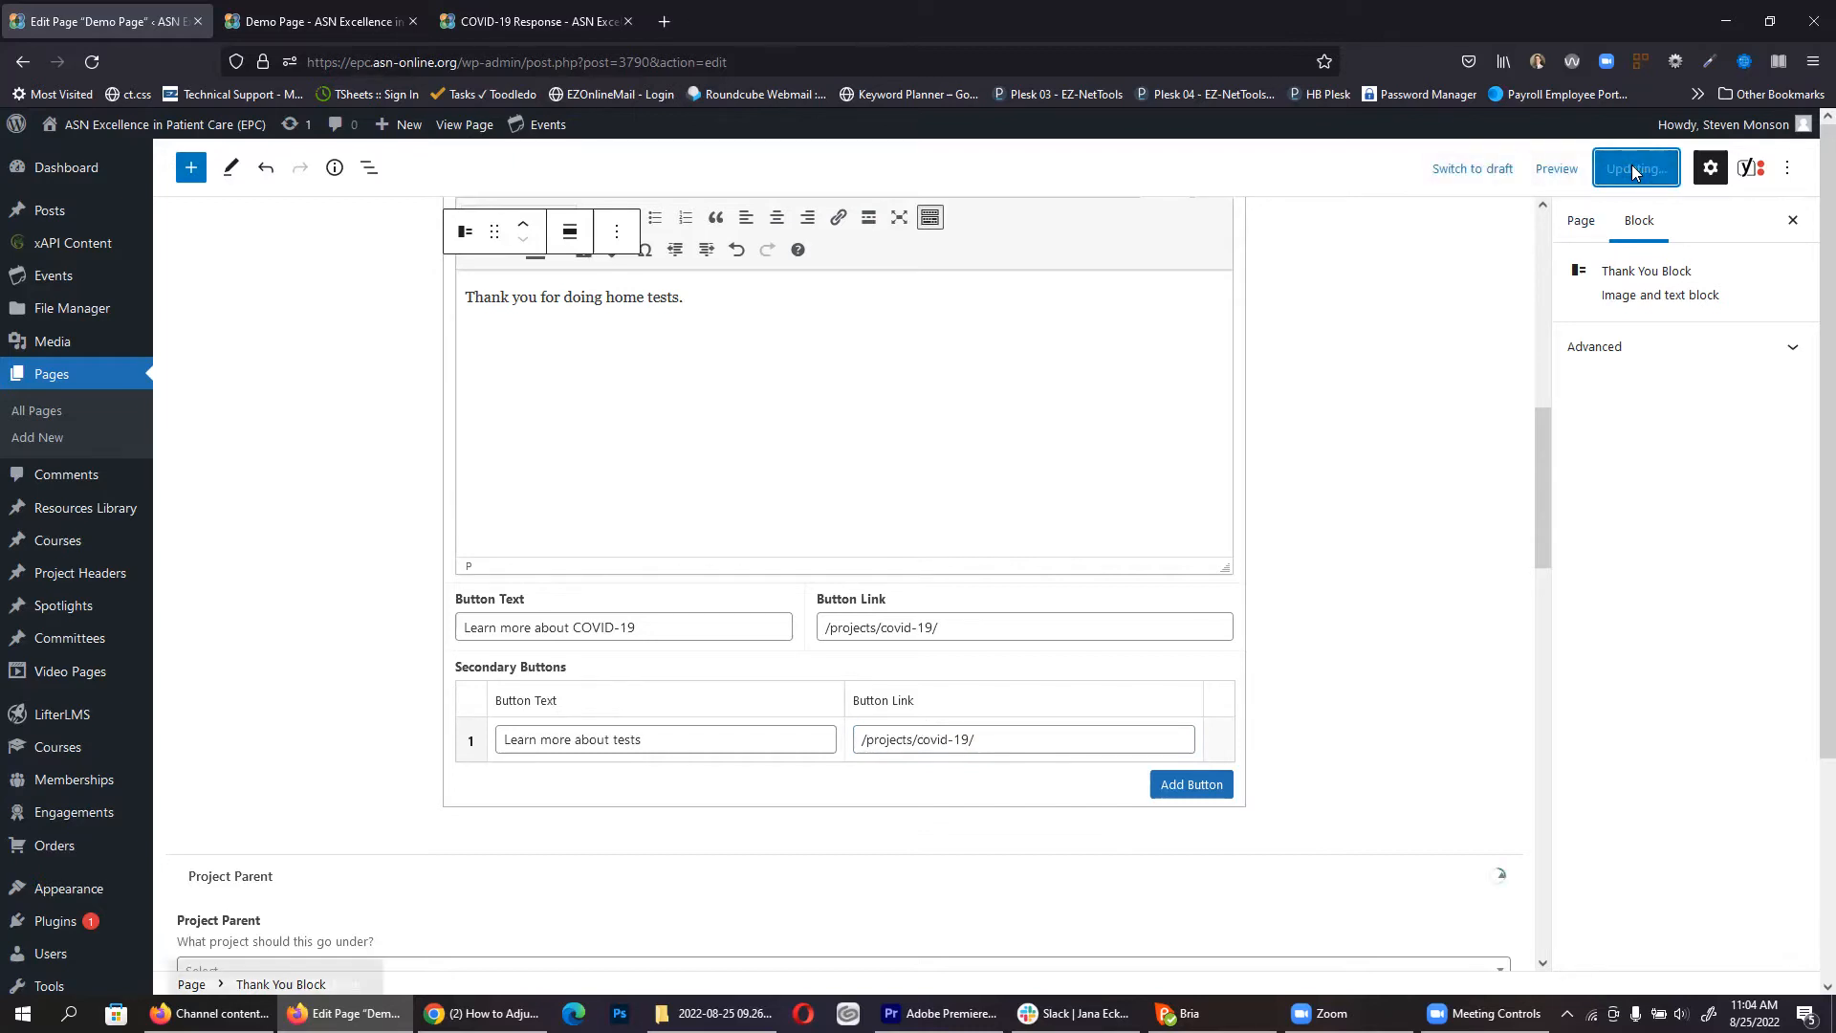
Step: Reload the live Demo Page to confirm both buttons appear
left_click(320, 19)
left_click(91, 62)
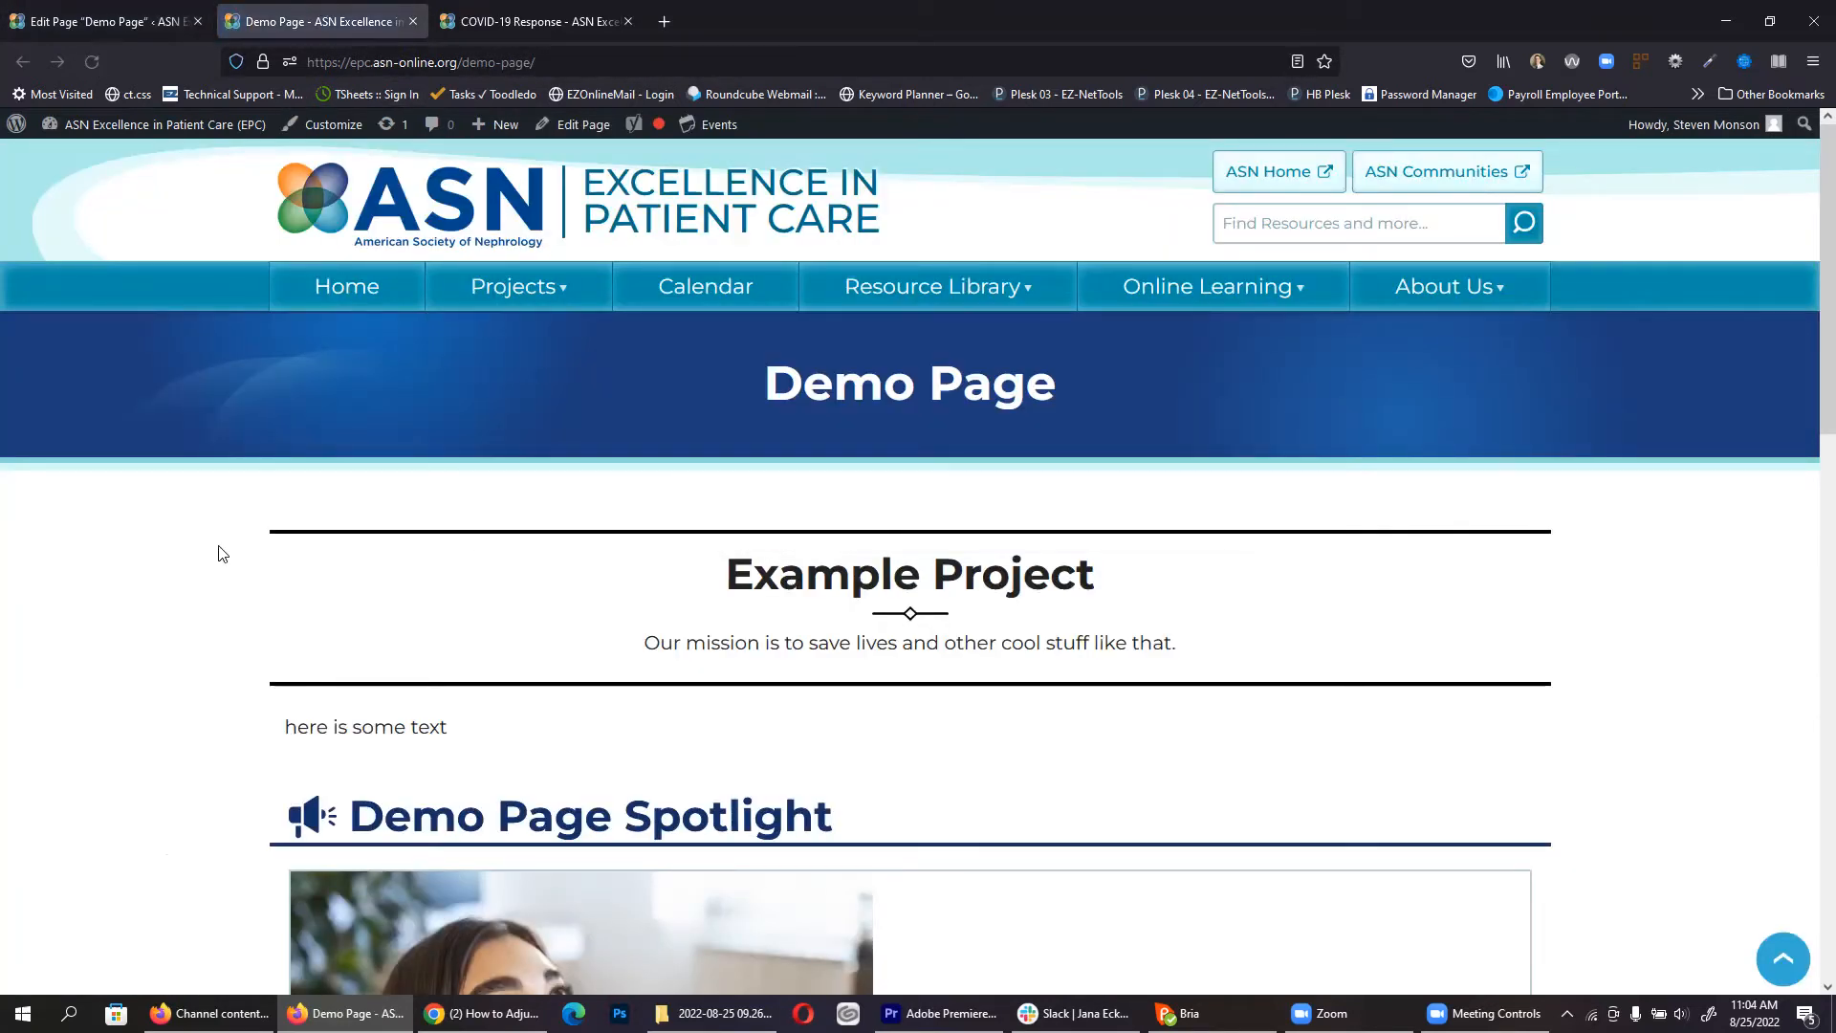
scroll(220, 550, "down", 5)
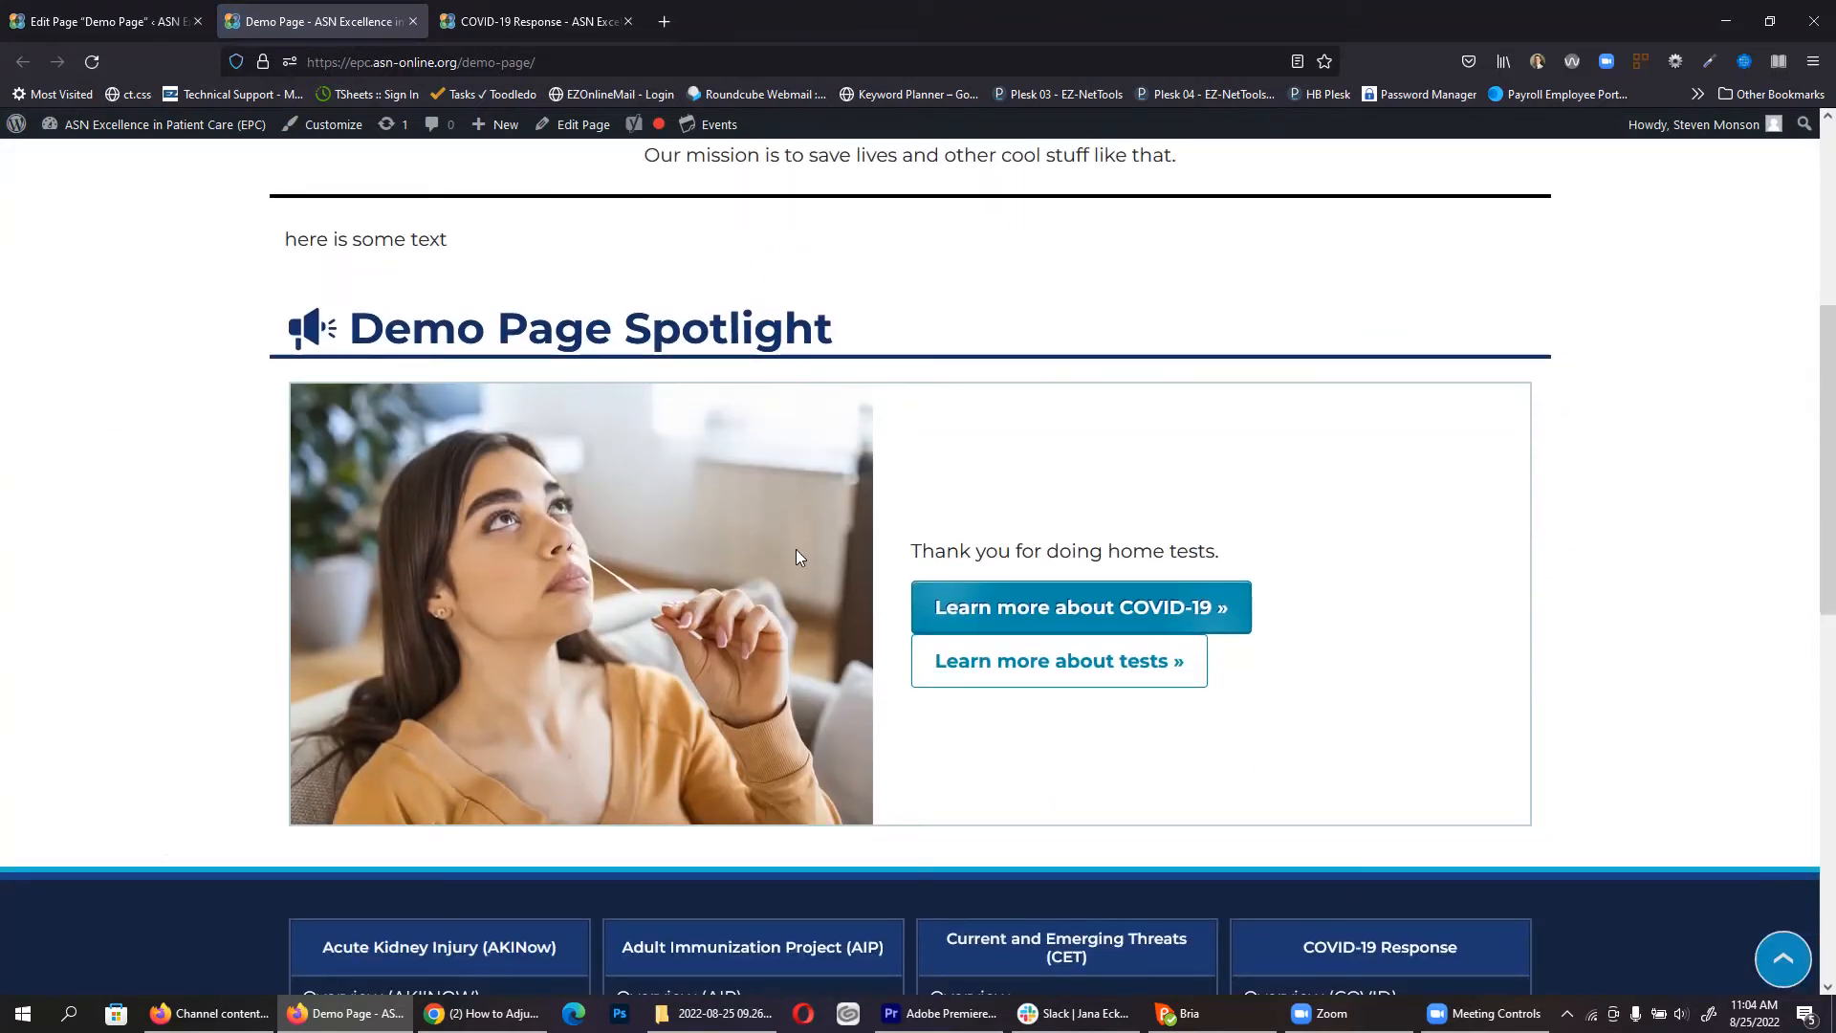
triple_click(1061, 550)
left_click(105, 21)
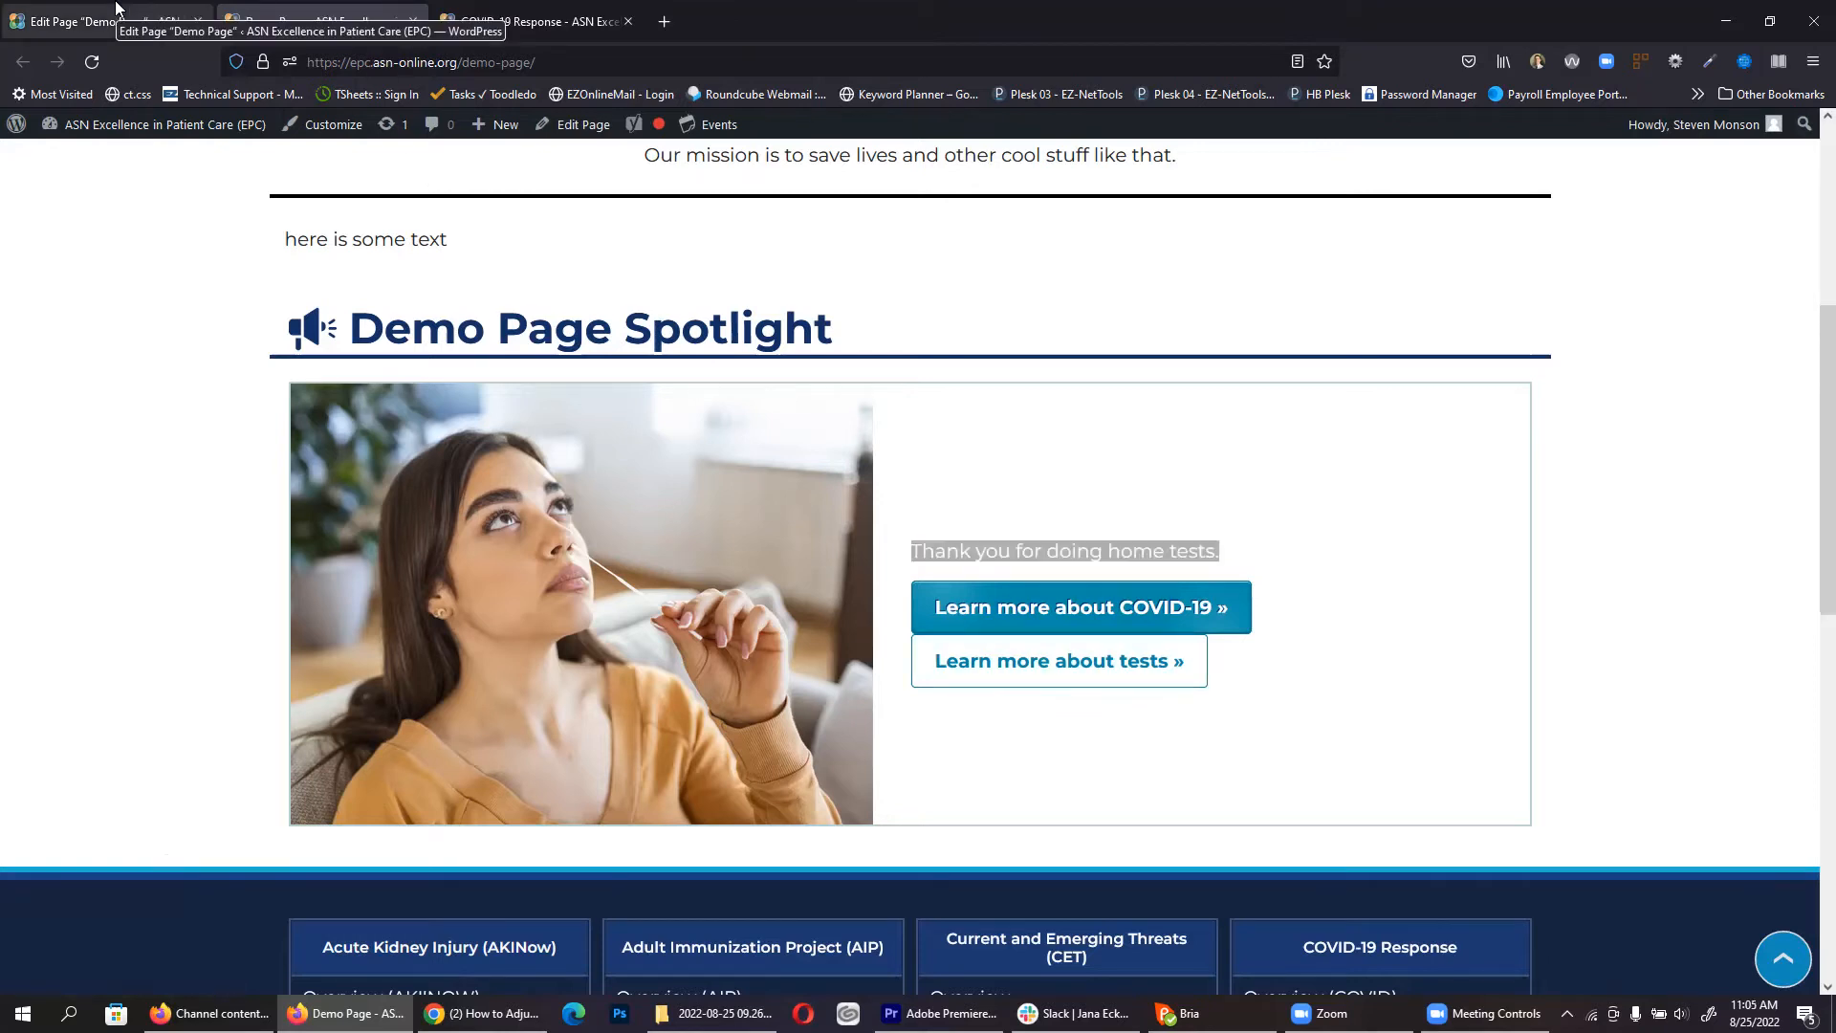
Step: Add a Heading 2 line reading 'Headline' above the thank-you text
scroll(803, 550, "up", 4)
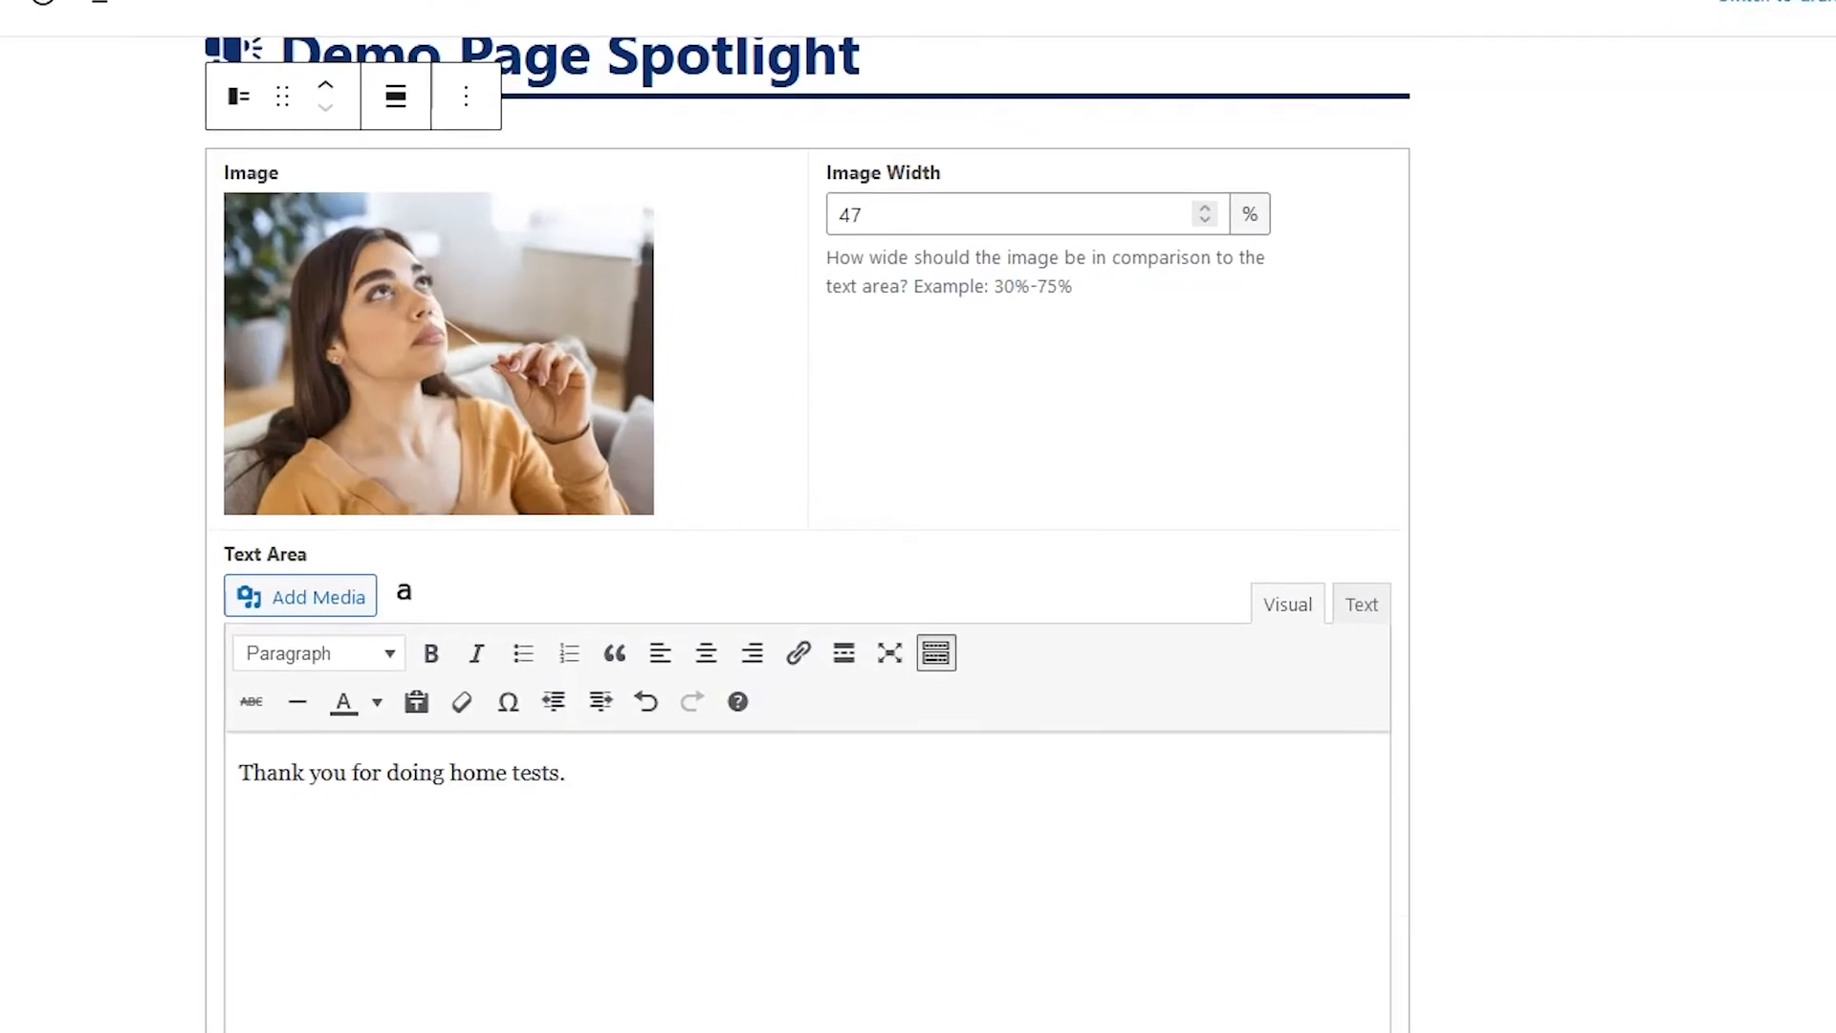
key("Return")
type("Headline")
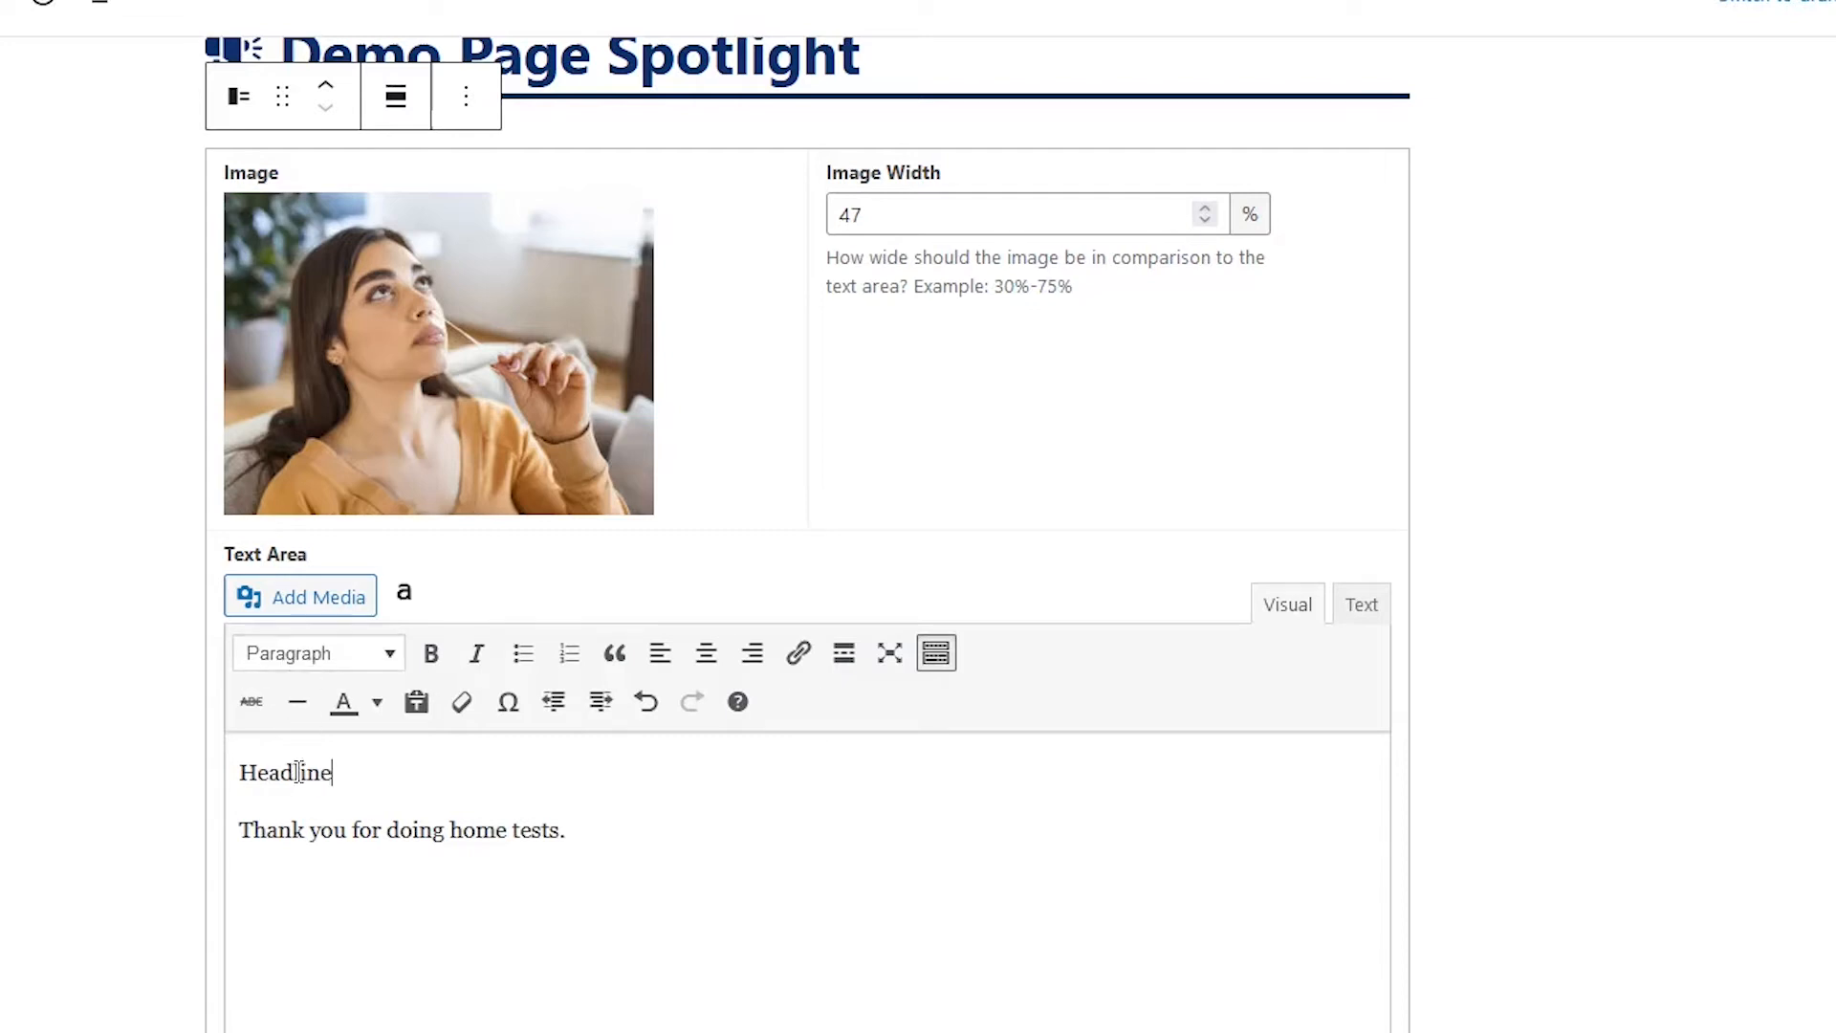
left_click(321, 666)
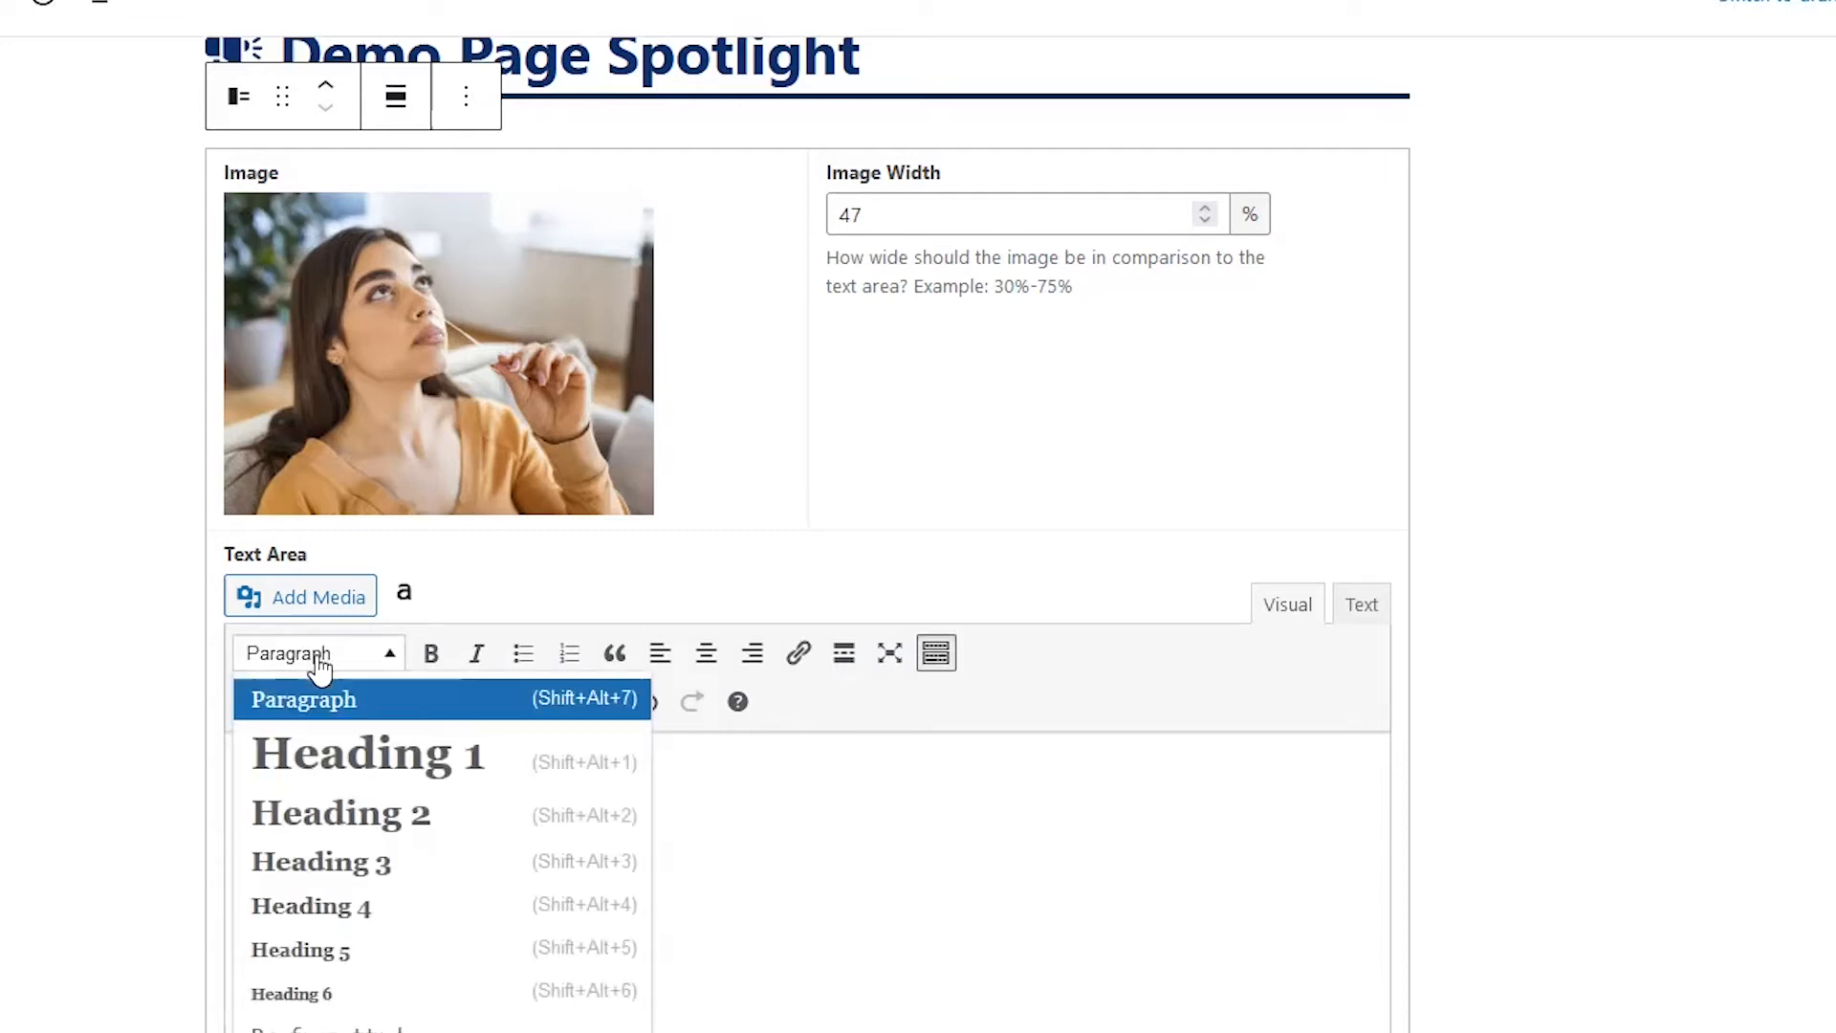
left_click(349, 821)
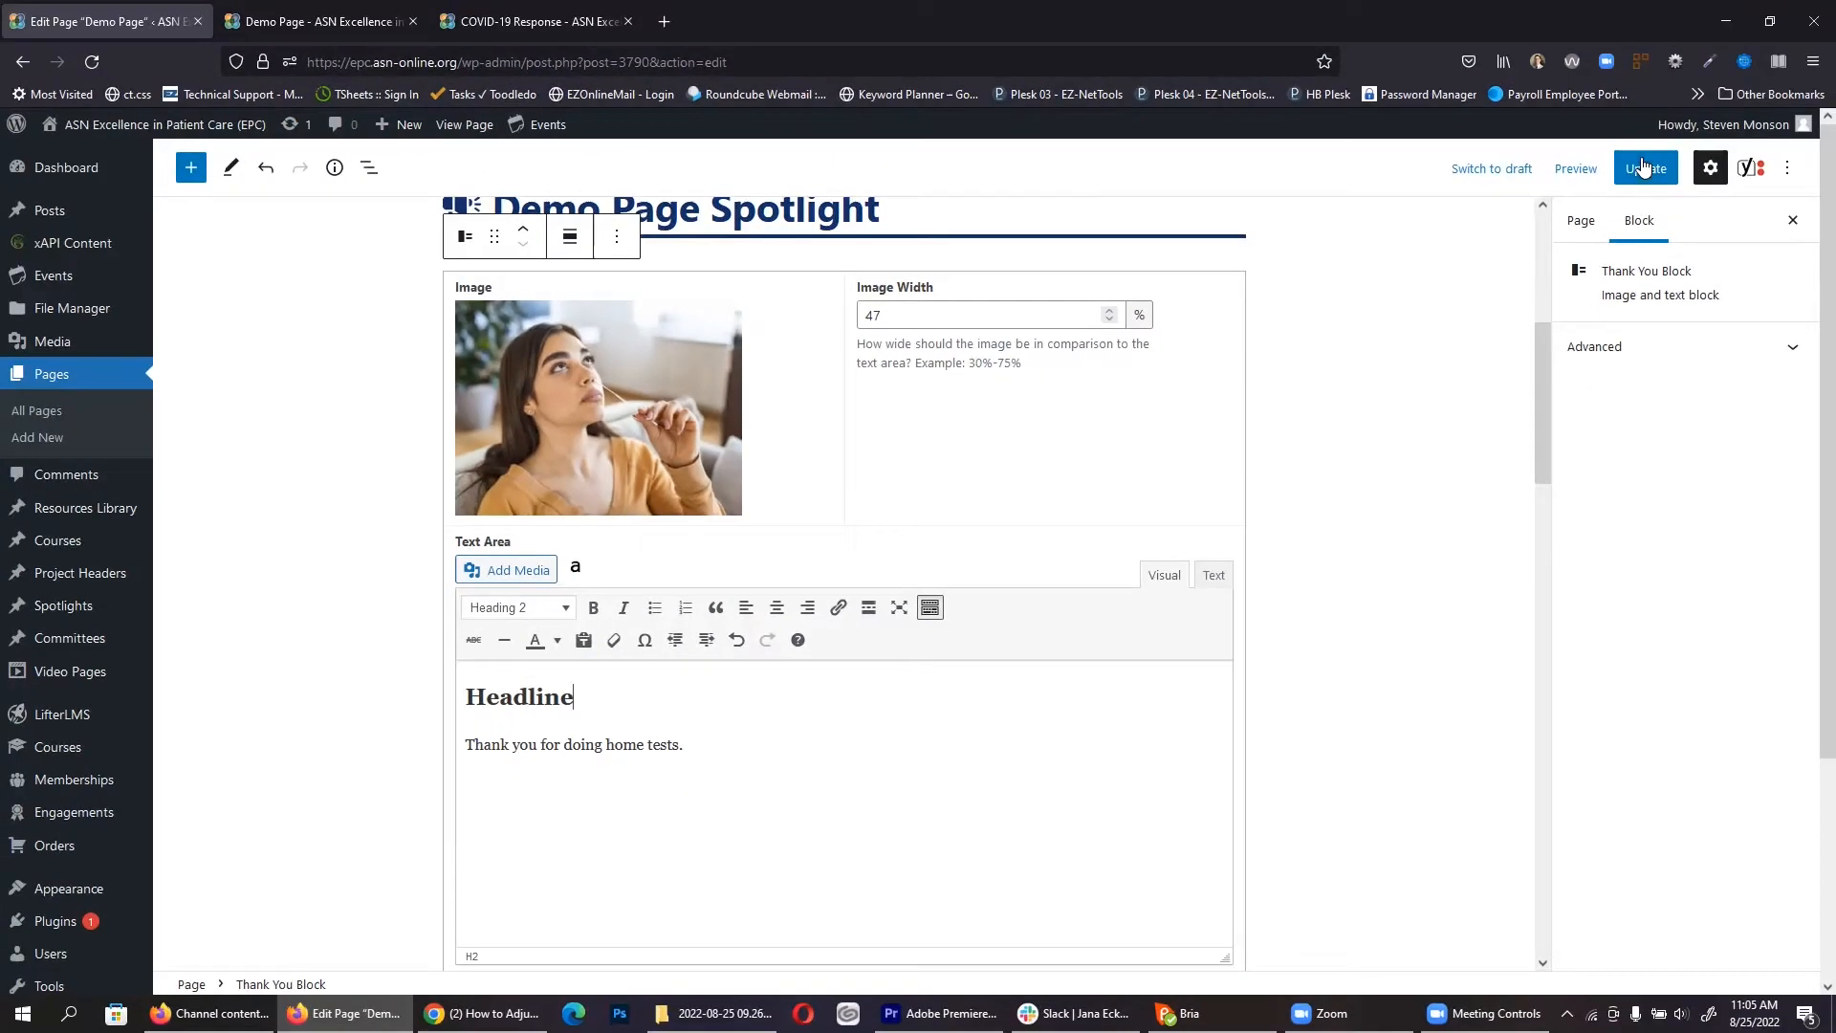
Step: Save the page and reload the live Demo Page to show the headline
left_click(1642, 168)
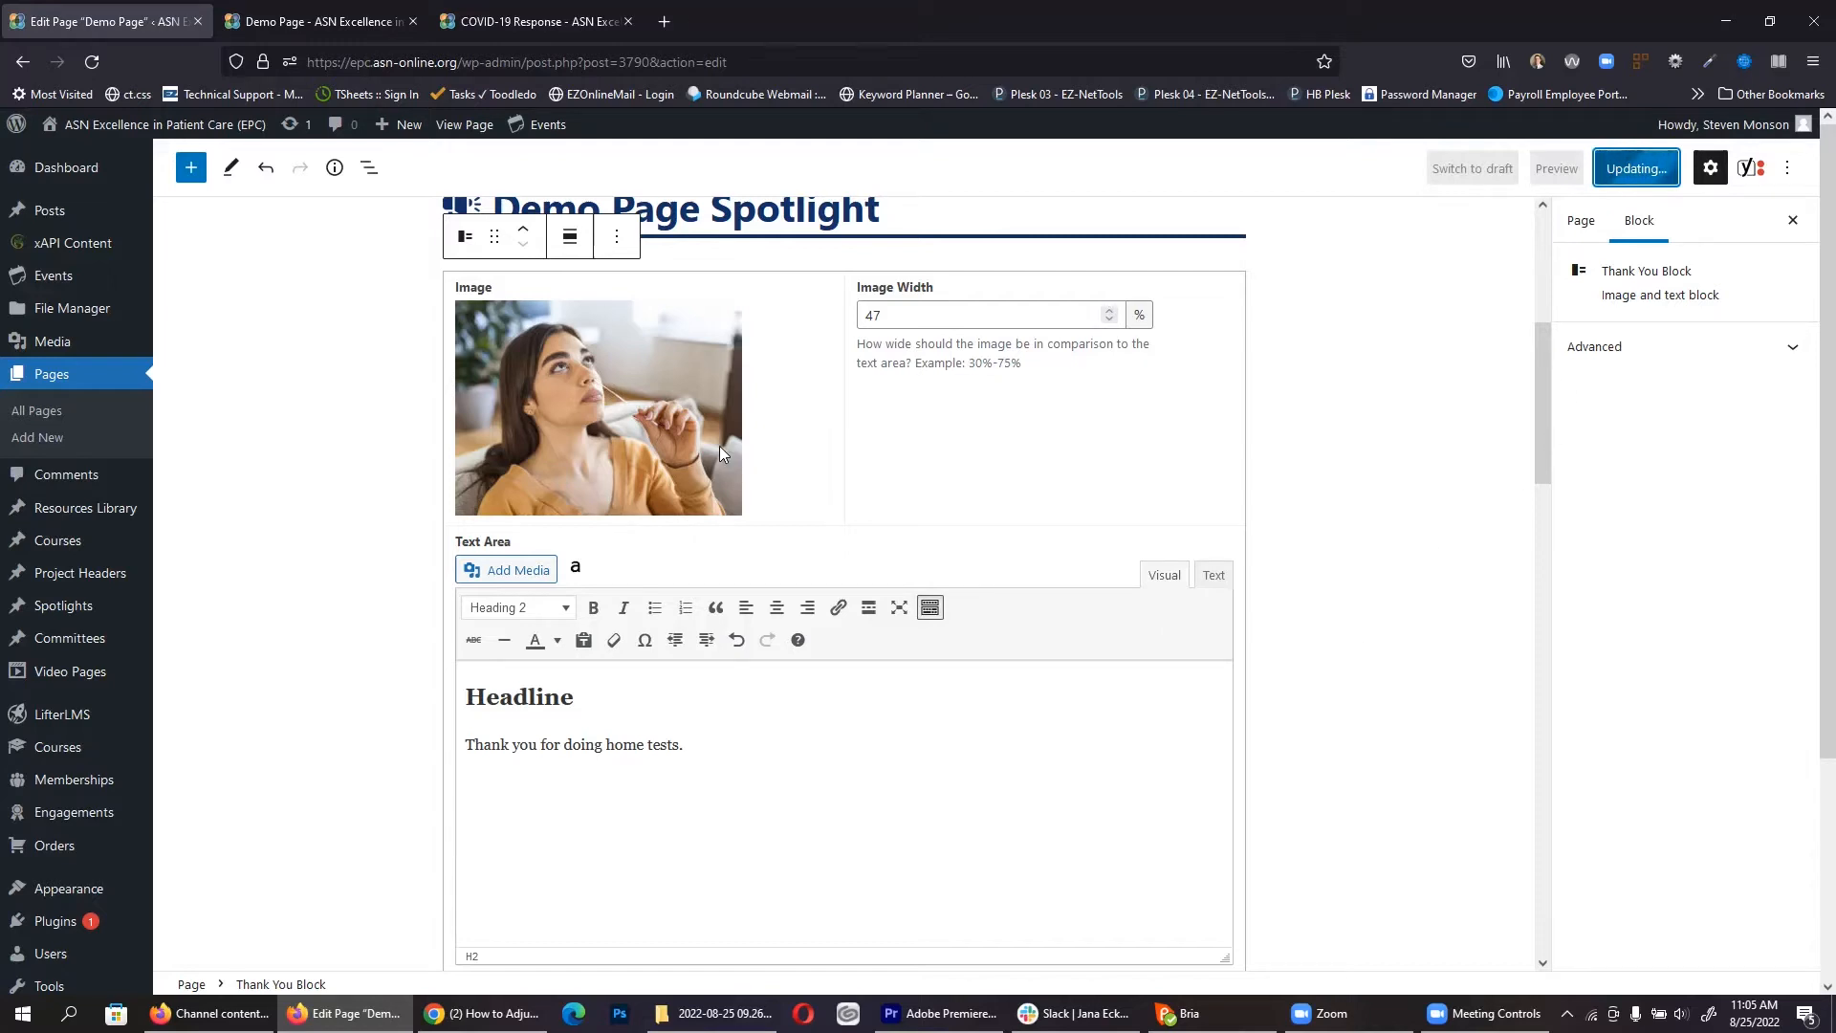
left_click(315, 21)
left_click(78, 63)
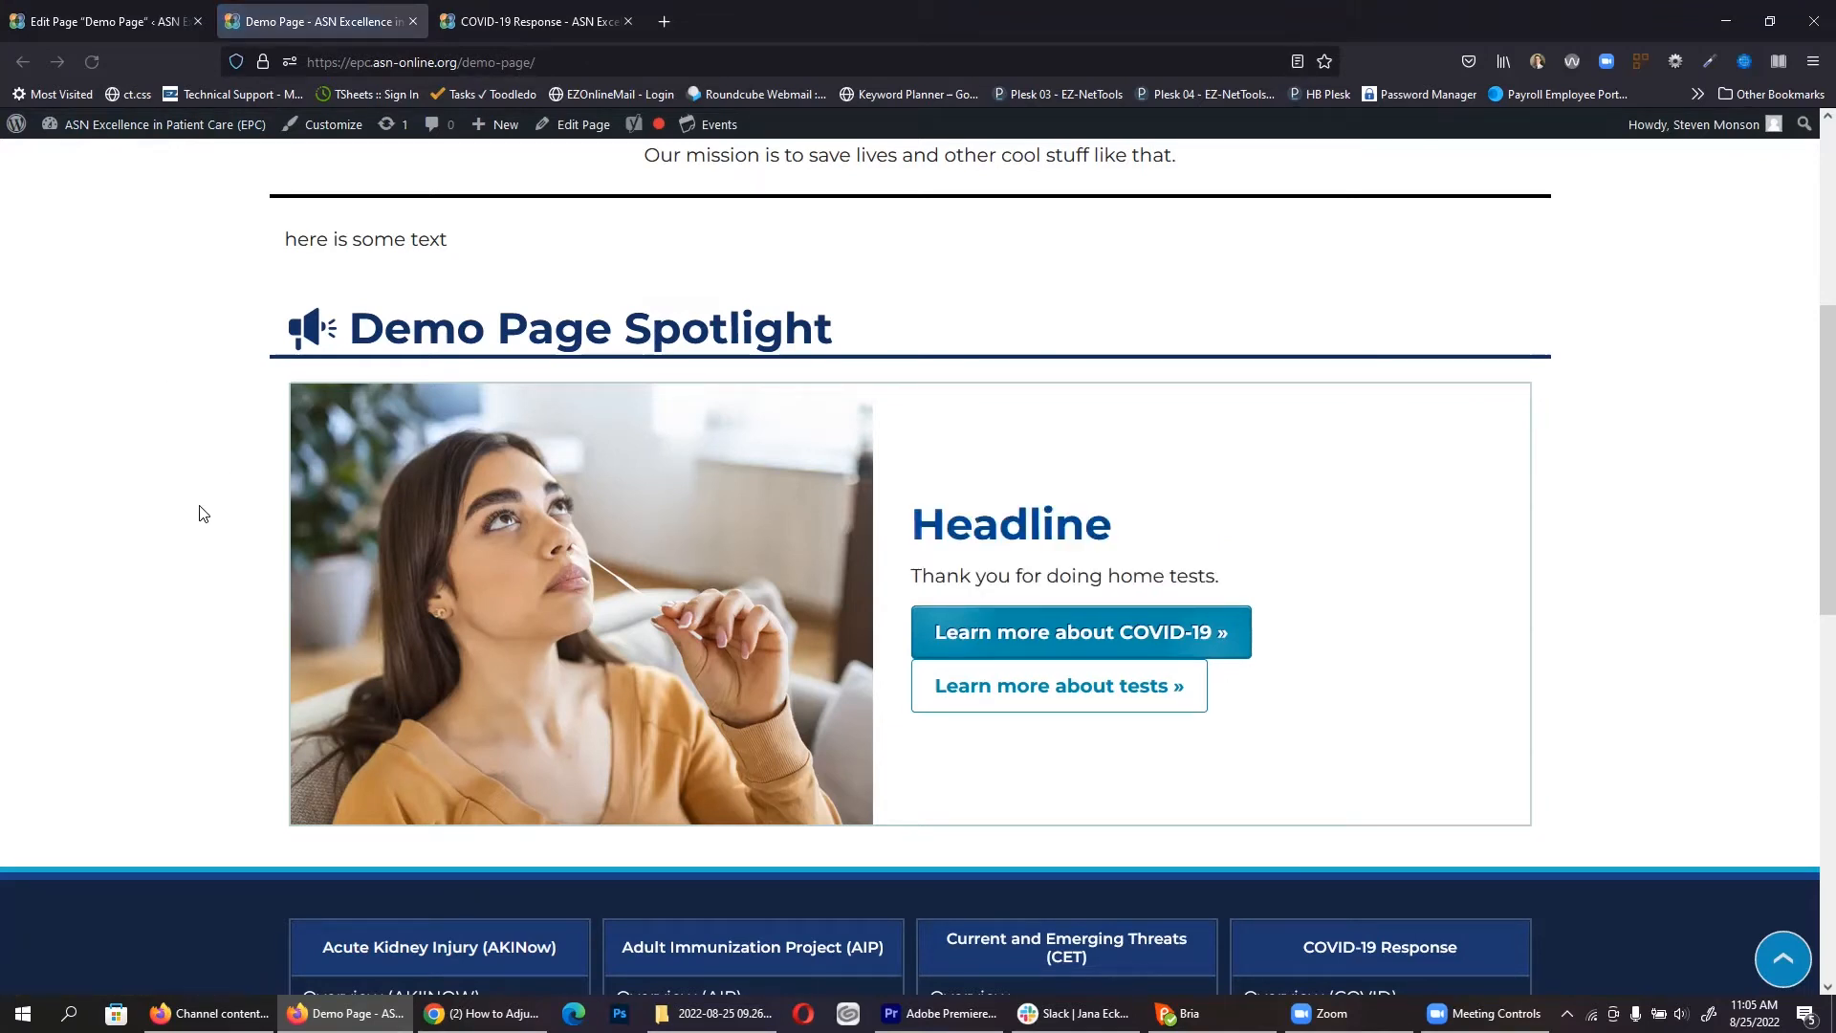
Step: Check the live page's Demo Page banner heading, then return to the editor at the top
scroll(188, 537, "up", 5)
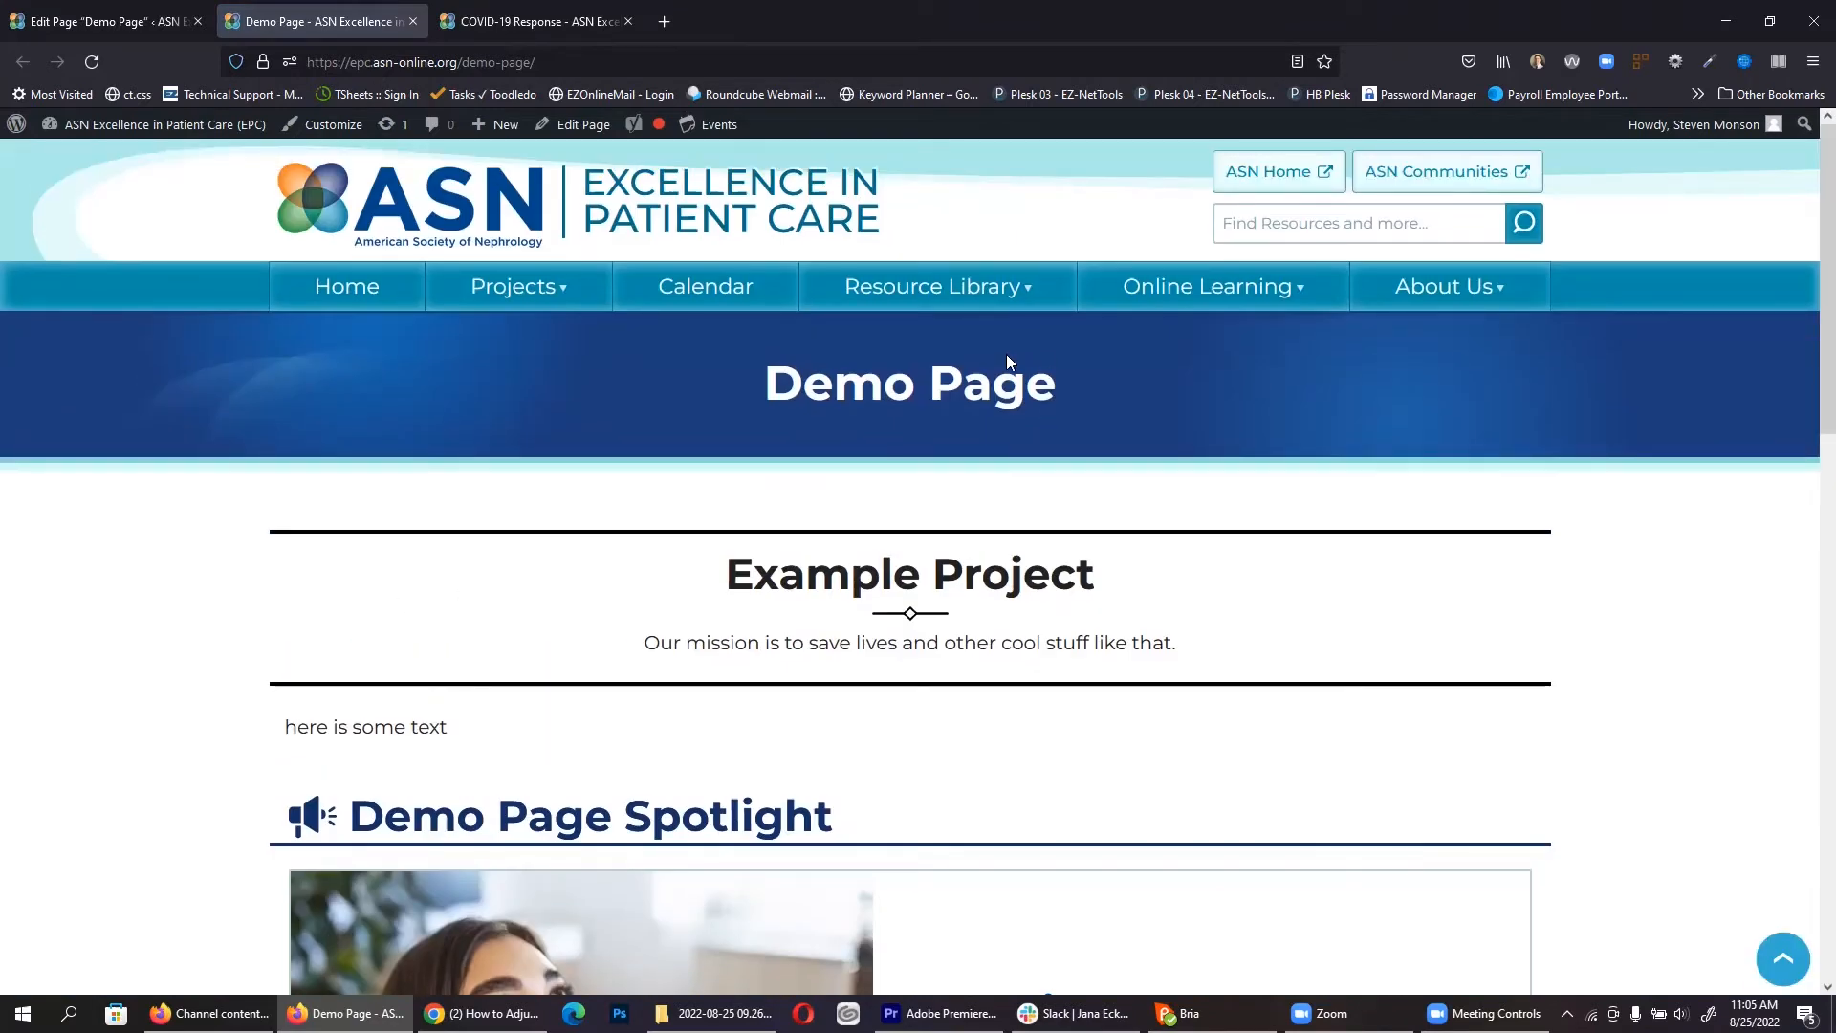
double_click(944, 381)
left_click(944, 382)
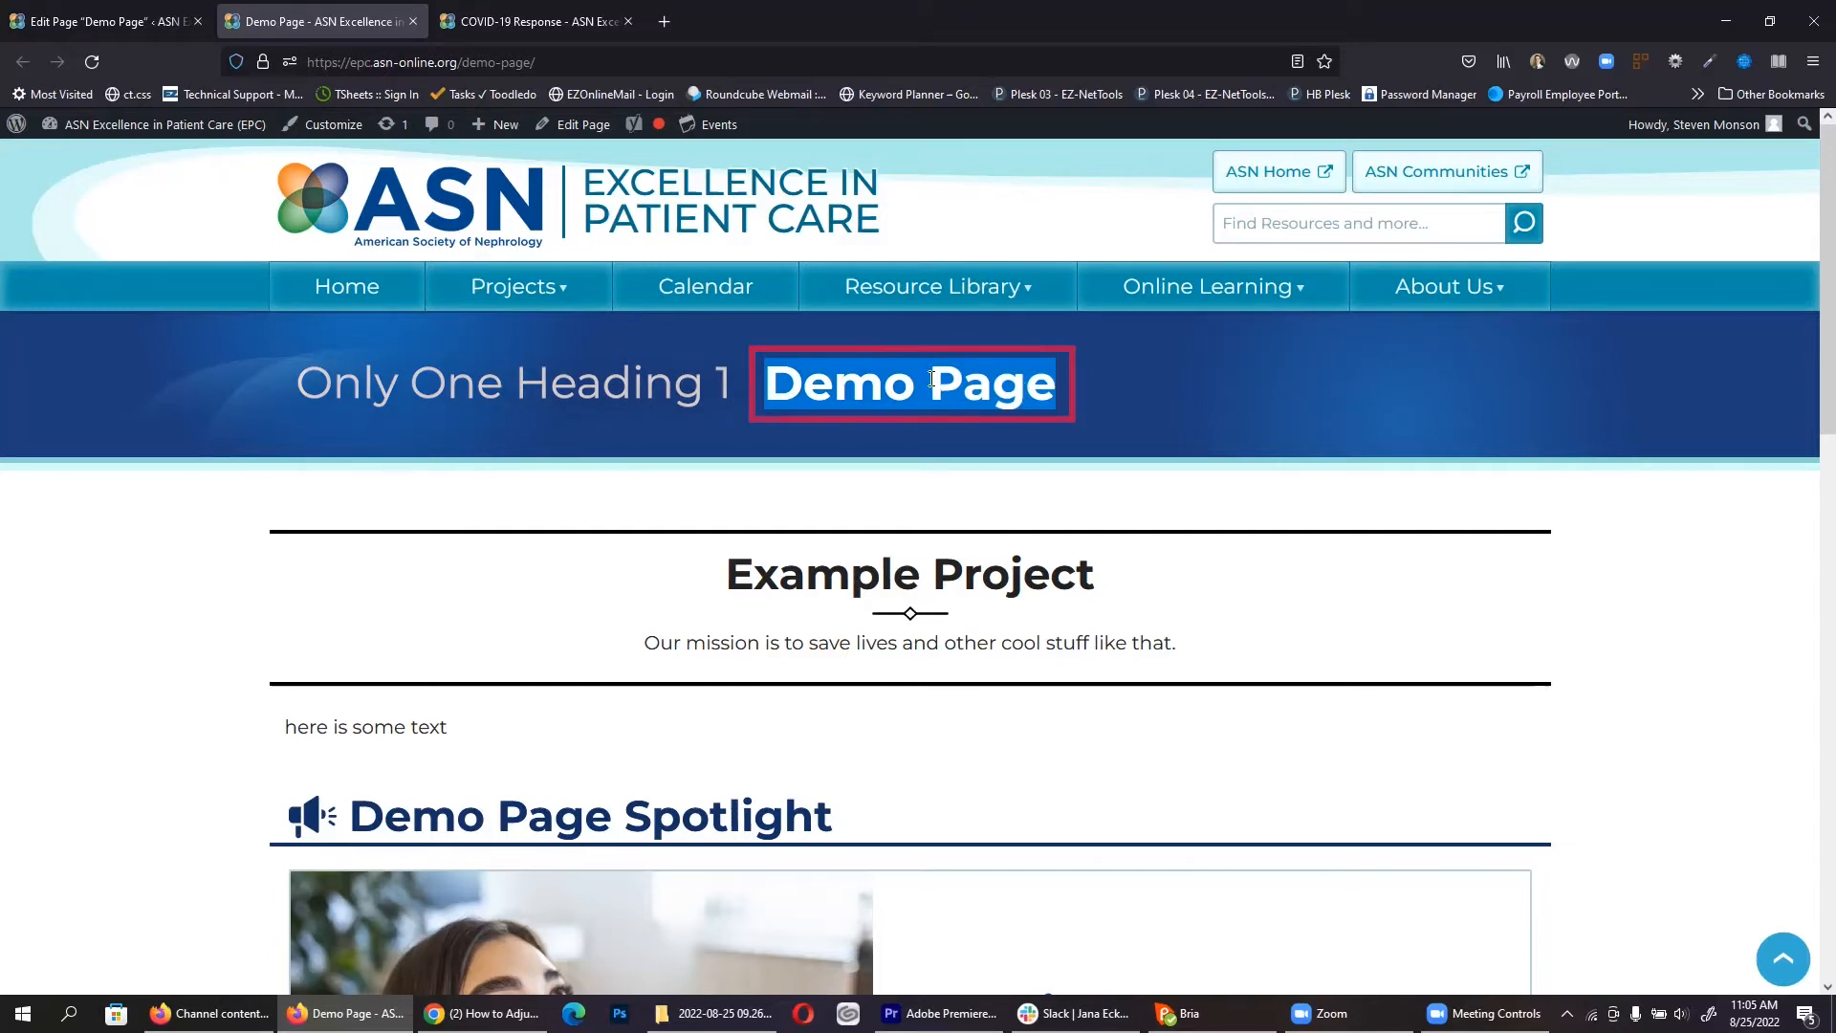
left_click(94, 15)
scroll(710, 580, "up", 4)
scroll(709, 579, "up", 2)
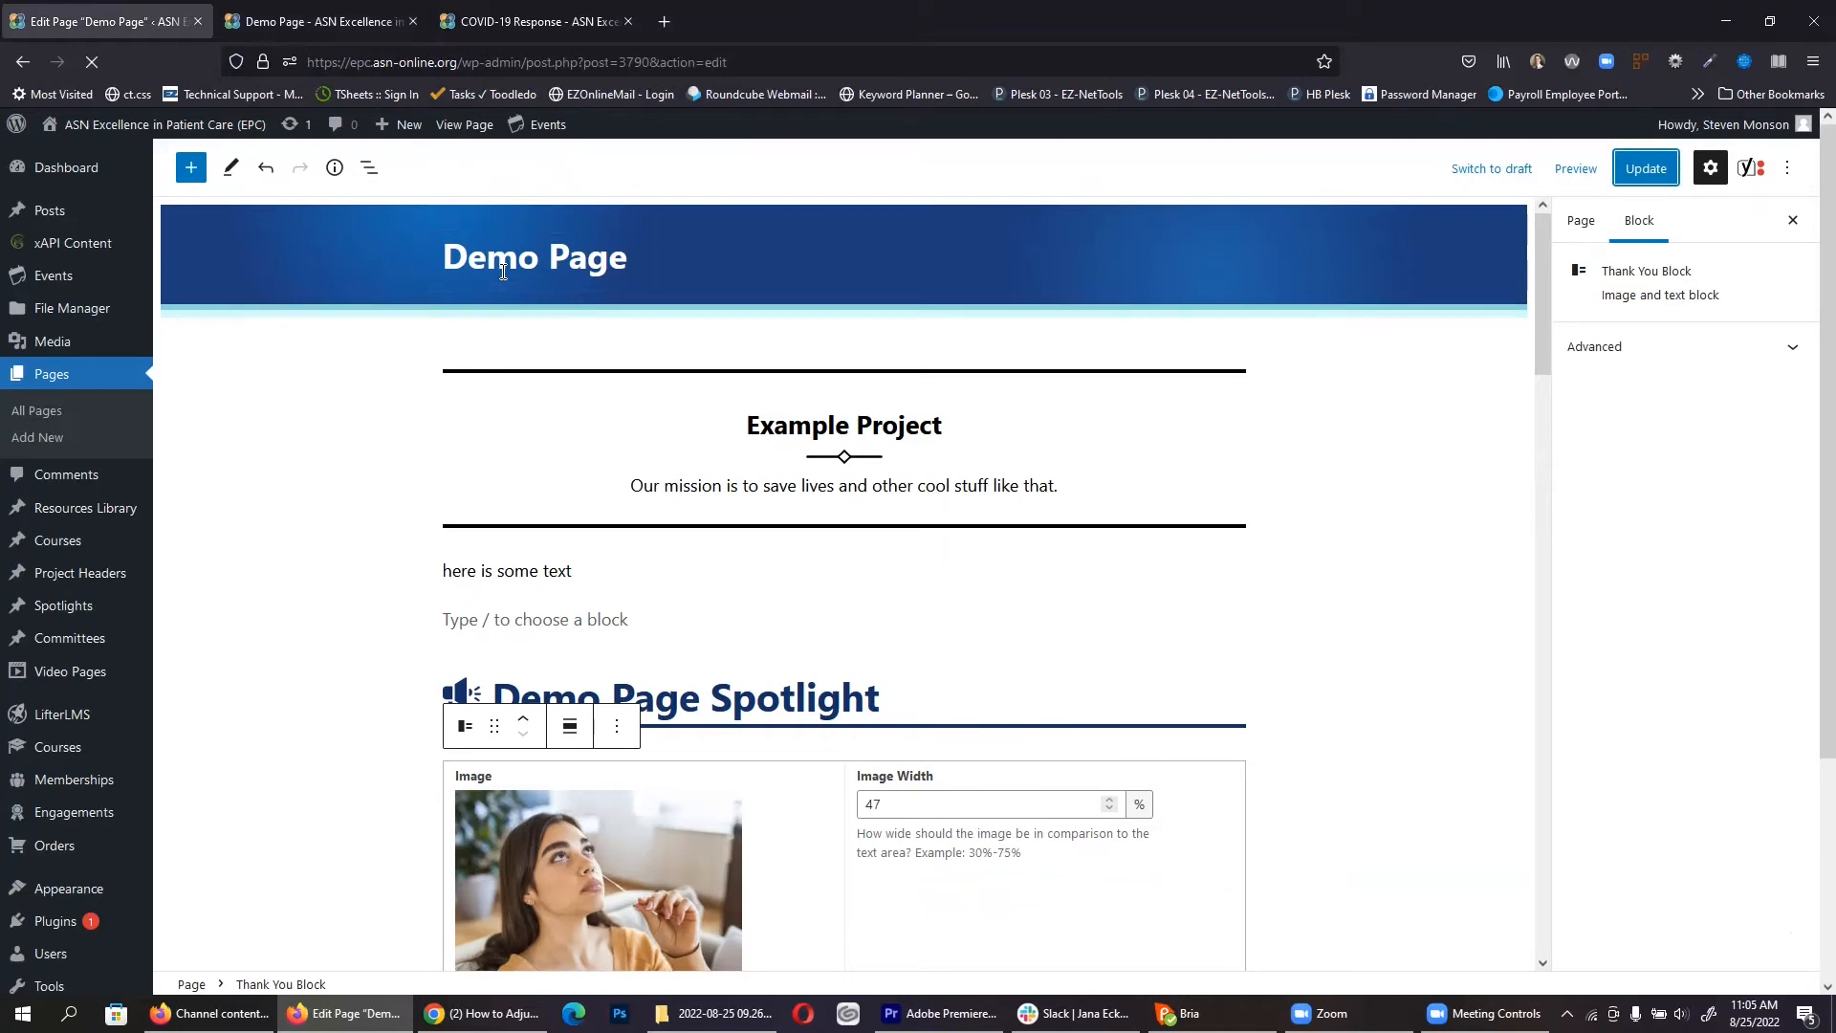
Step: Drag a Project Menu block from the inserter below the 'here is some text' paragraph
scroll(573, 430, "down", 4)
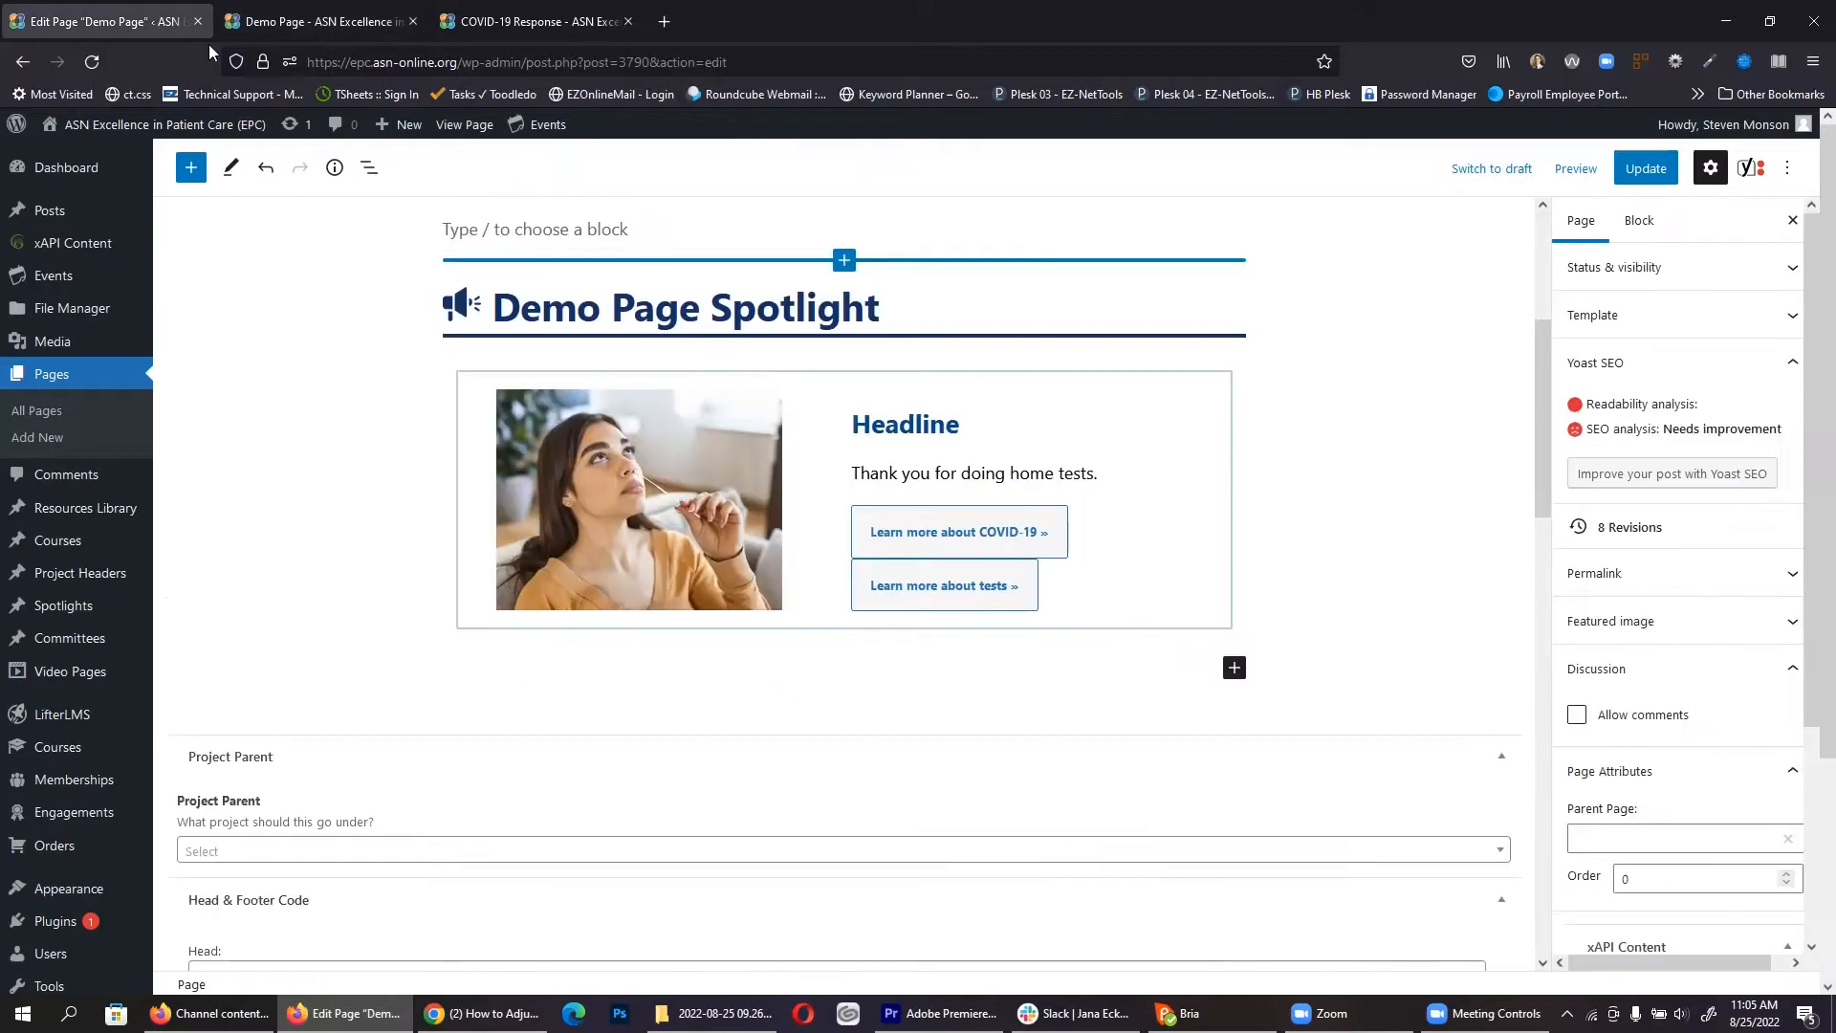
scroll(593, 598, "up", 4)
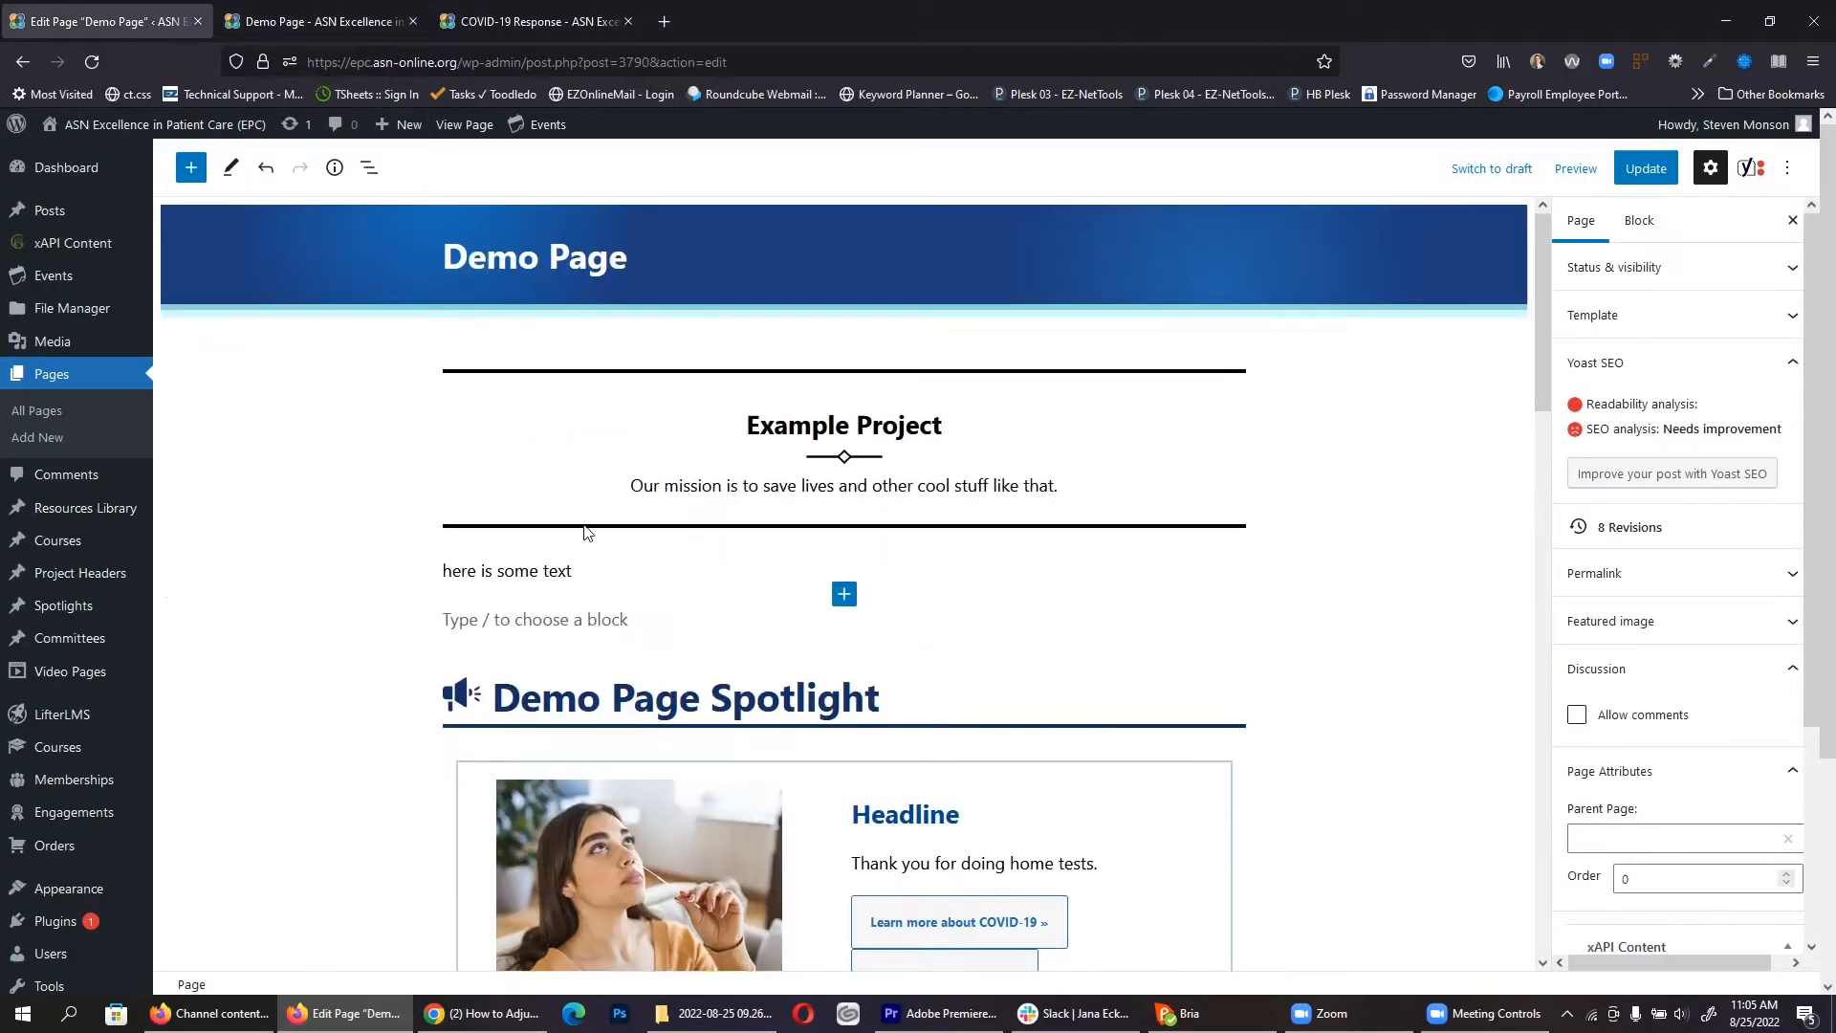
left_click(191, 169)
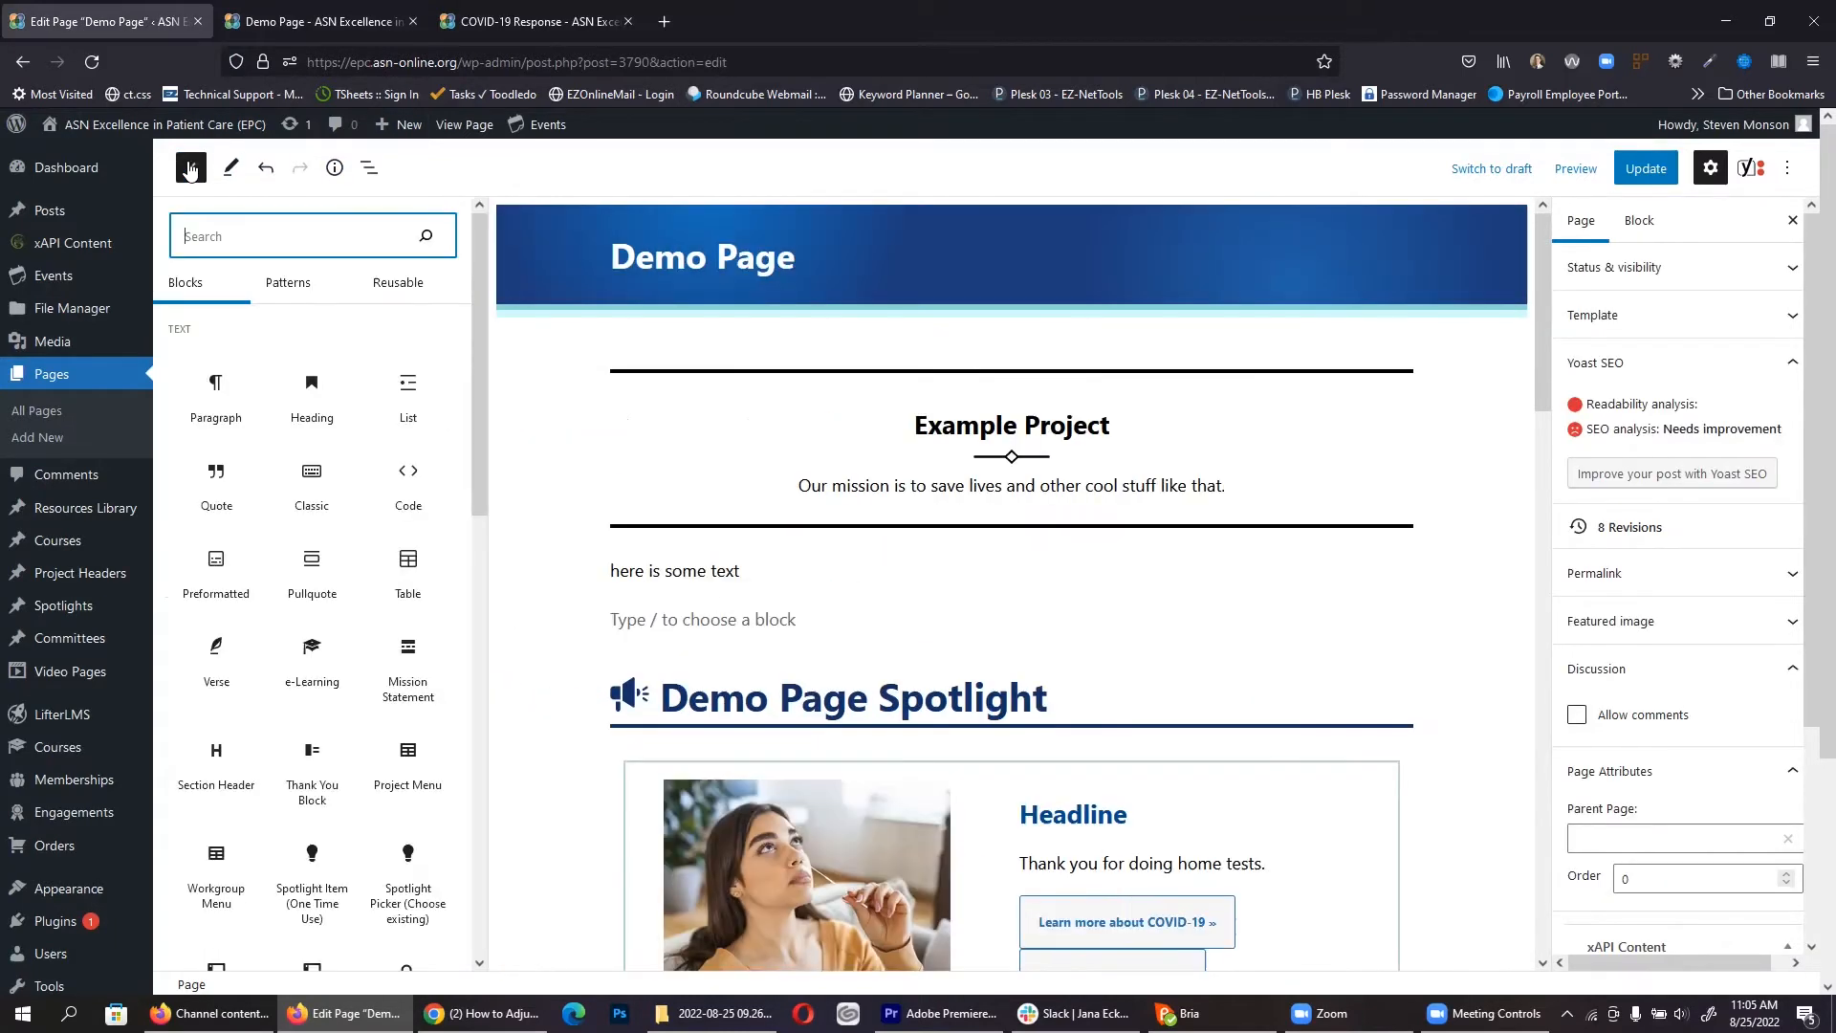
scroll(408, 522, "down", 2)
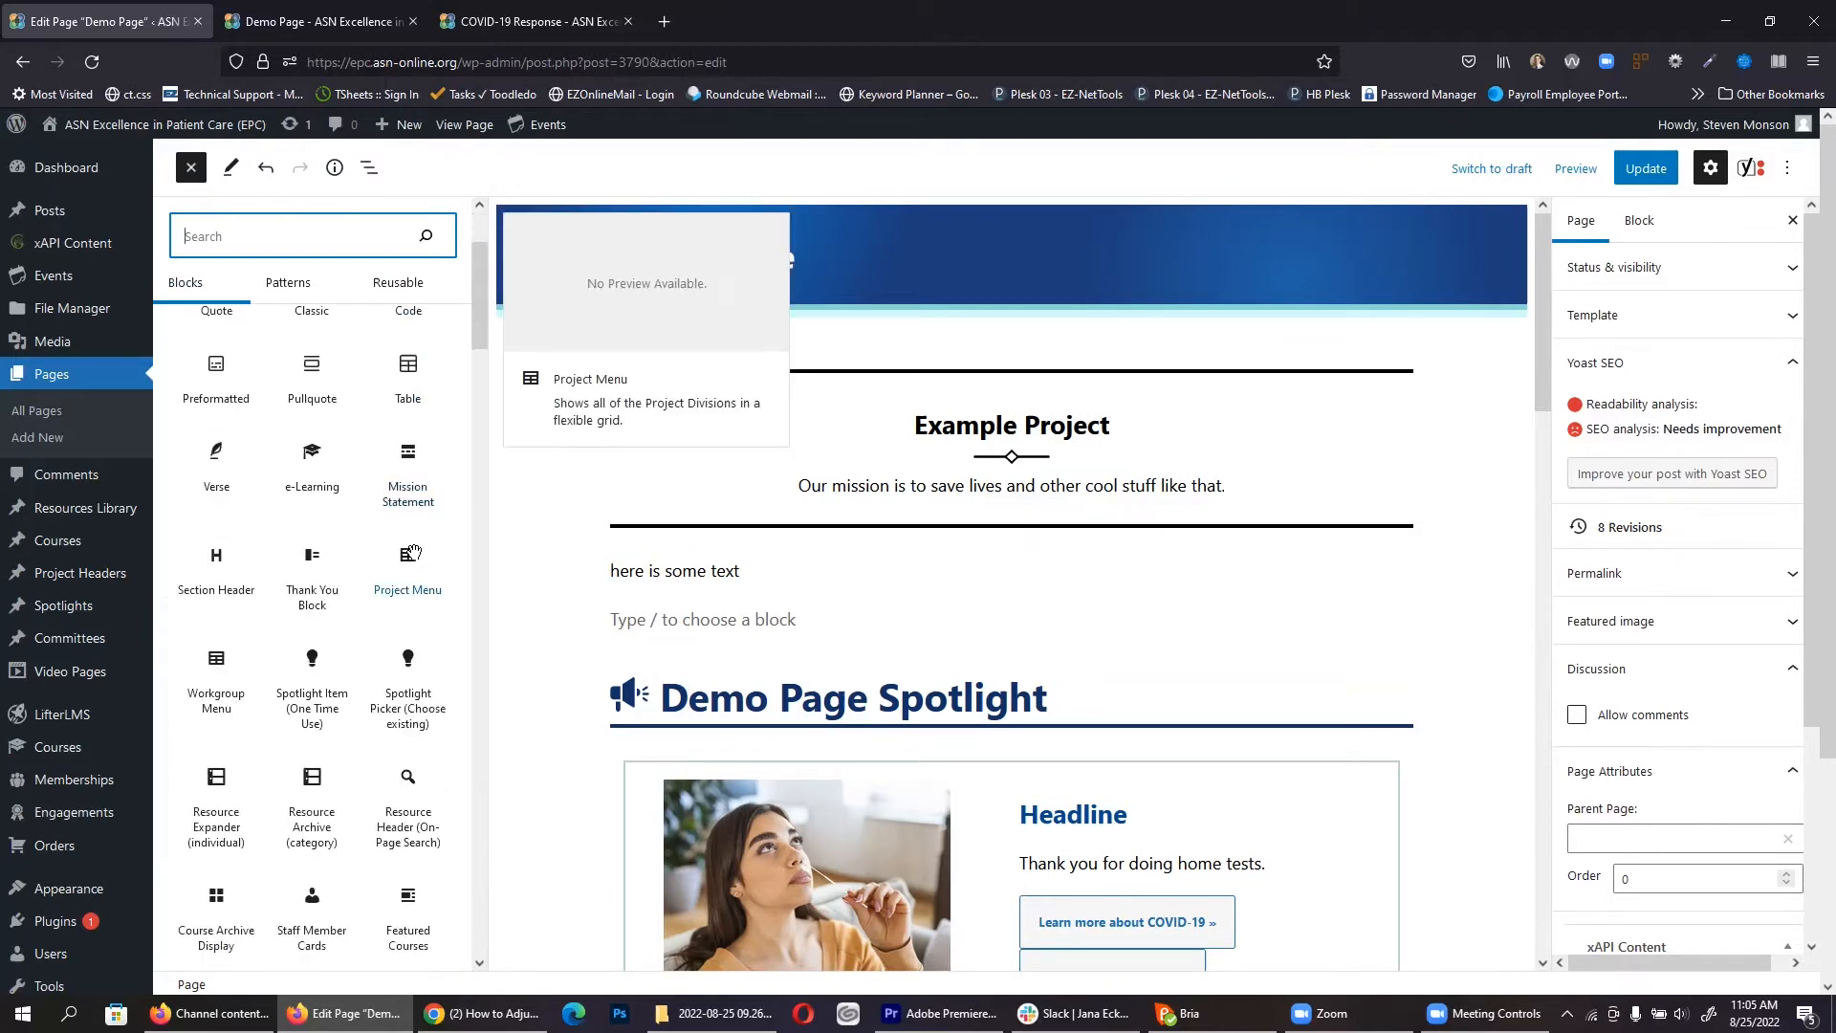
left_click_drag(406, 557, 866, 659)
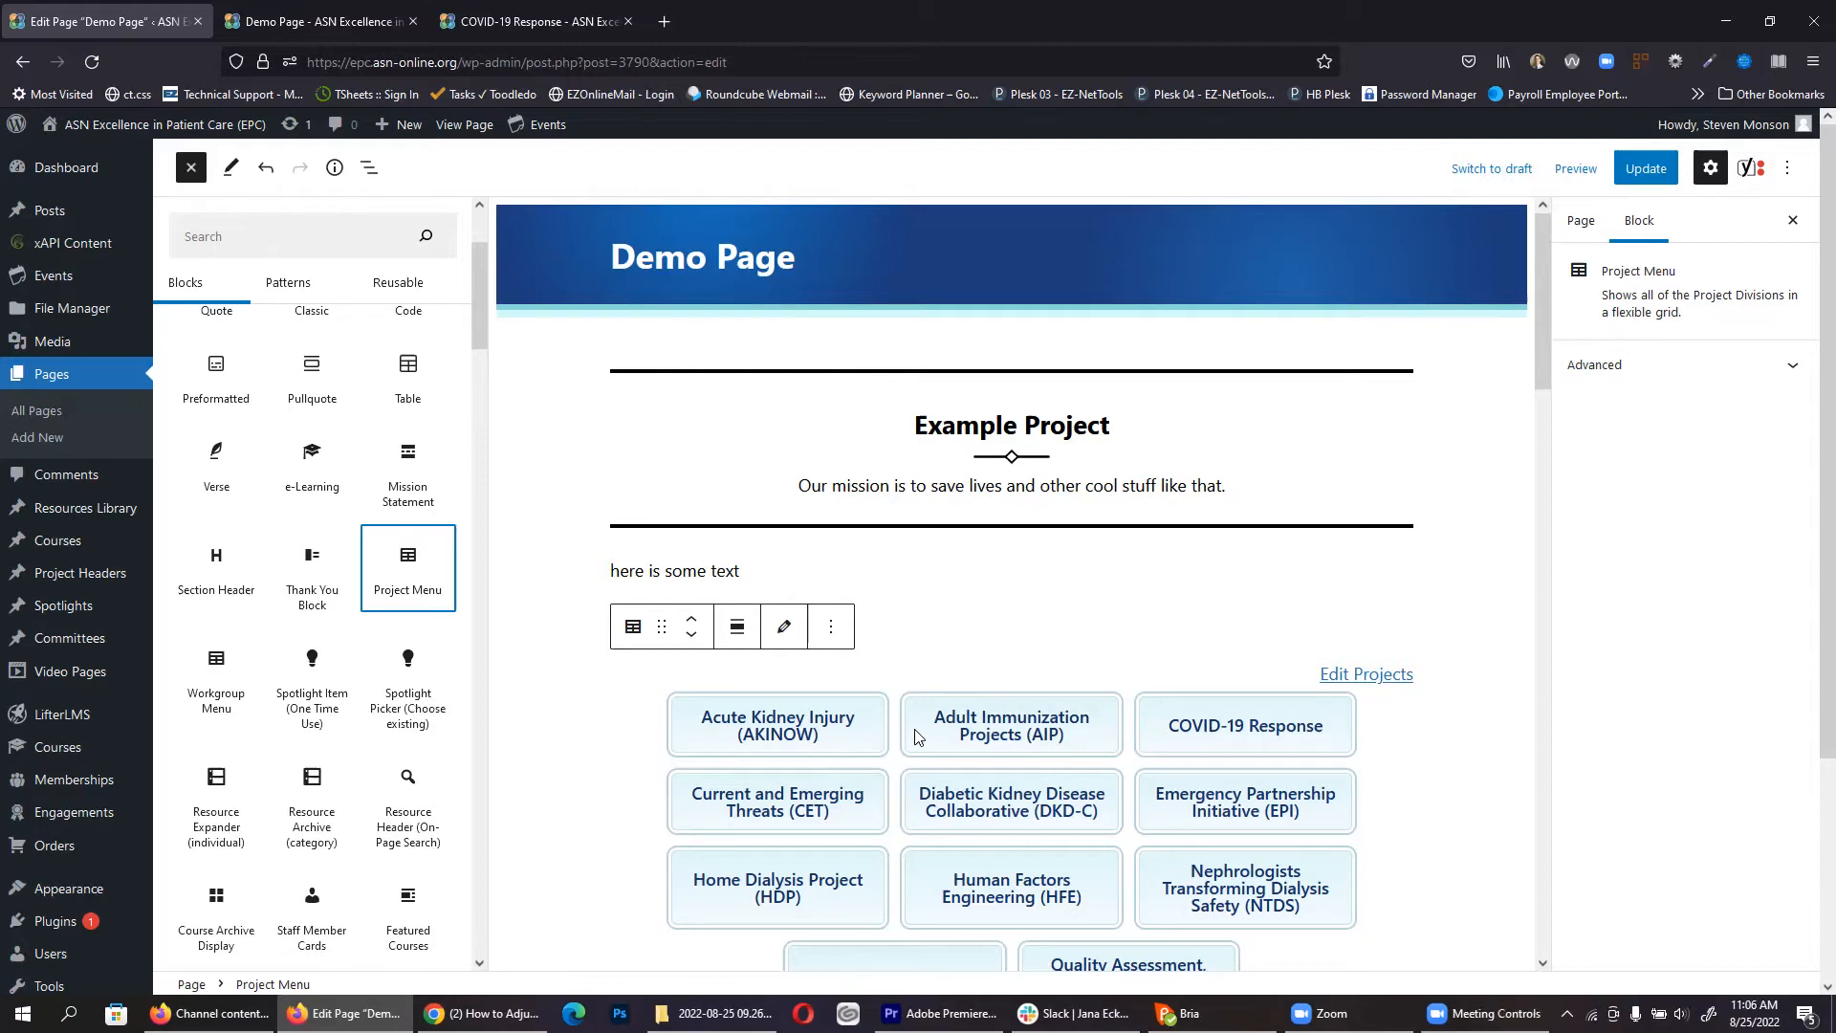
Step: Open Theme Settings › Projects in a background tab, keeping the Demo Page editor open
scroll(918, 756, "down", 3)
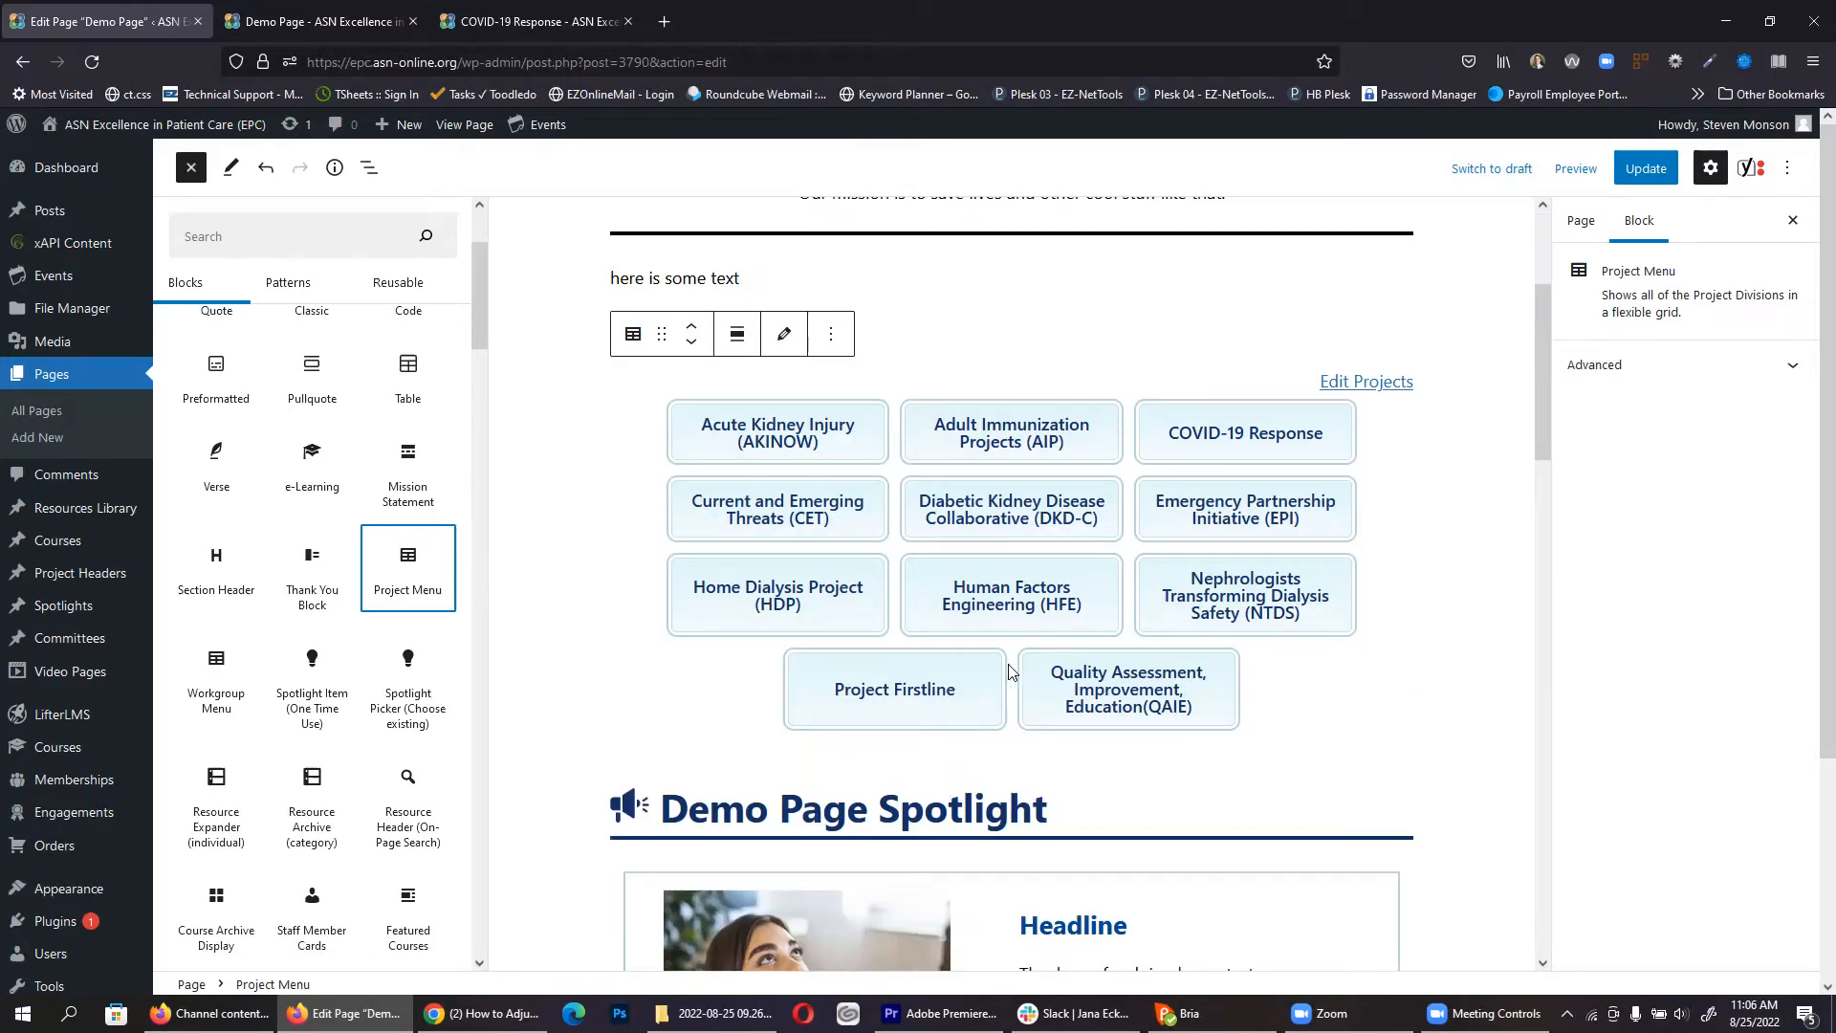
scroll(552, 731, "down", 1)
scroll(550, 732, "down", 2)
scroll(38, 751, "down", 3)
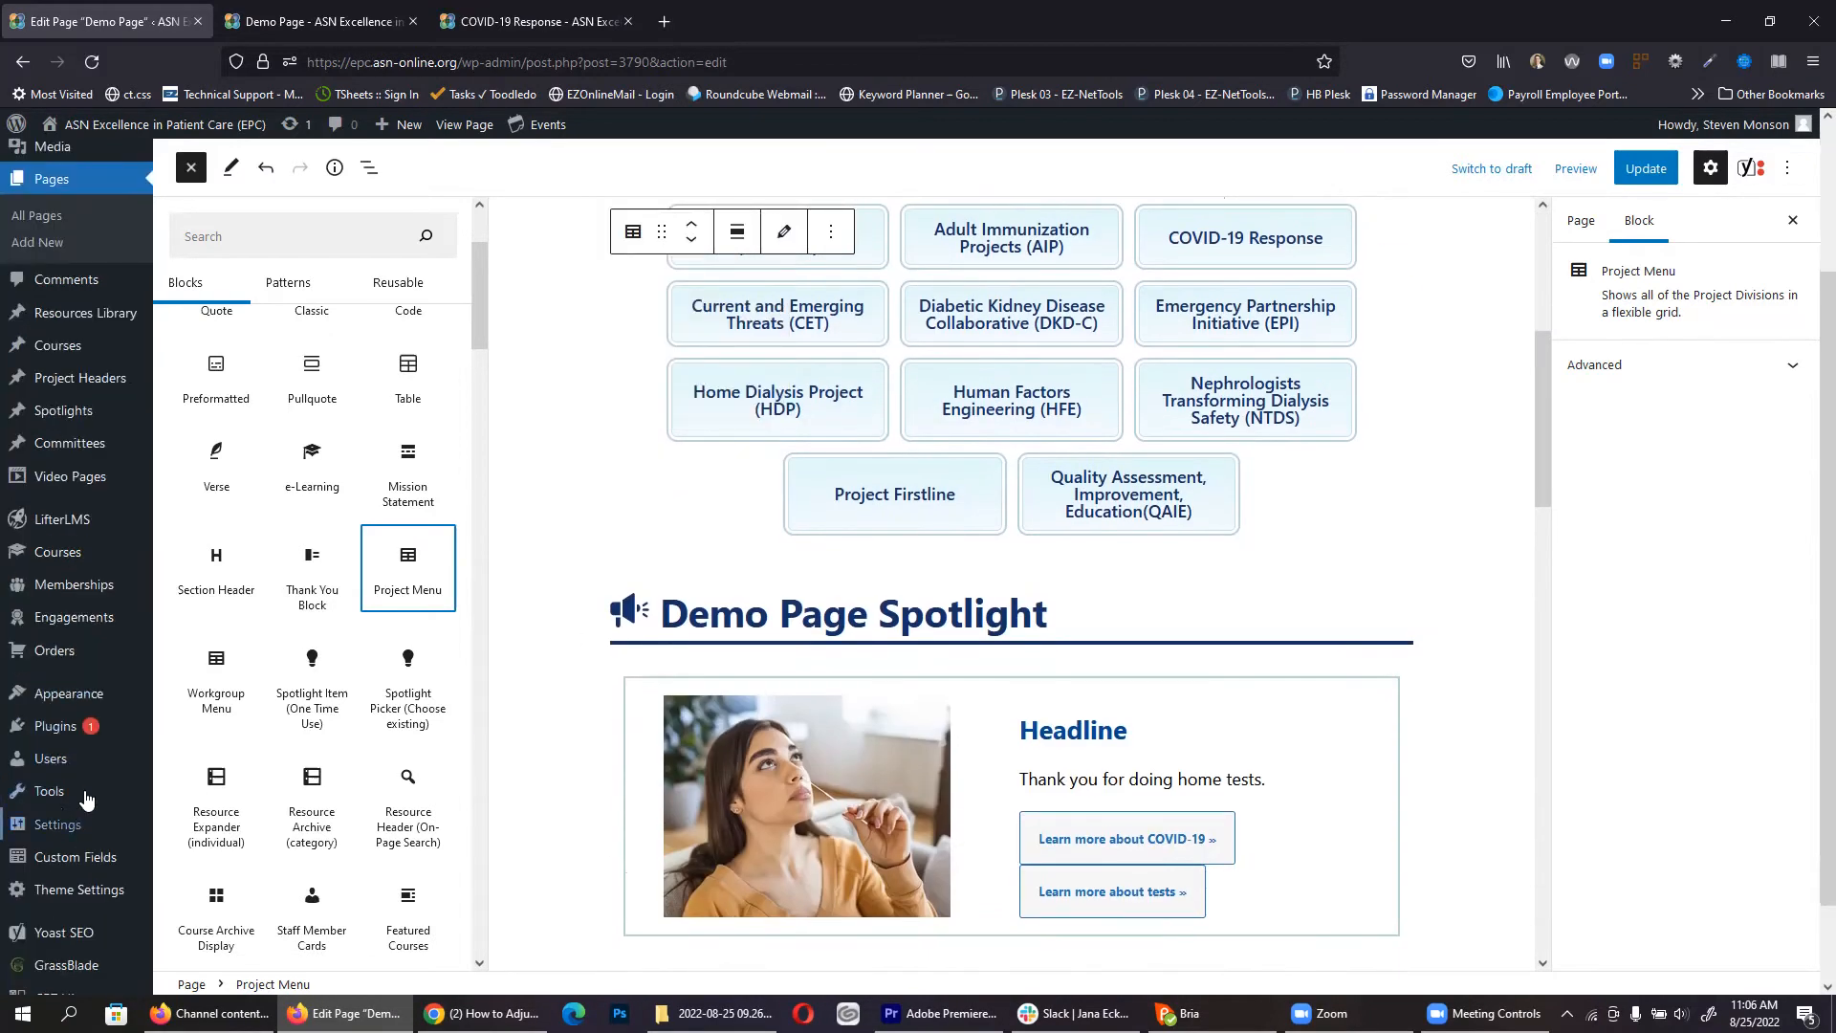
mouse_move(67, 800)
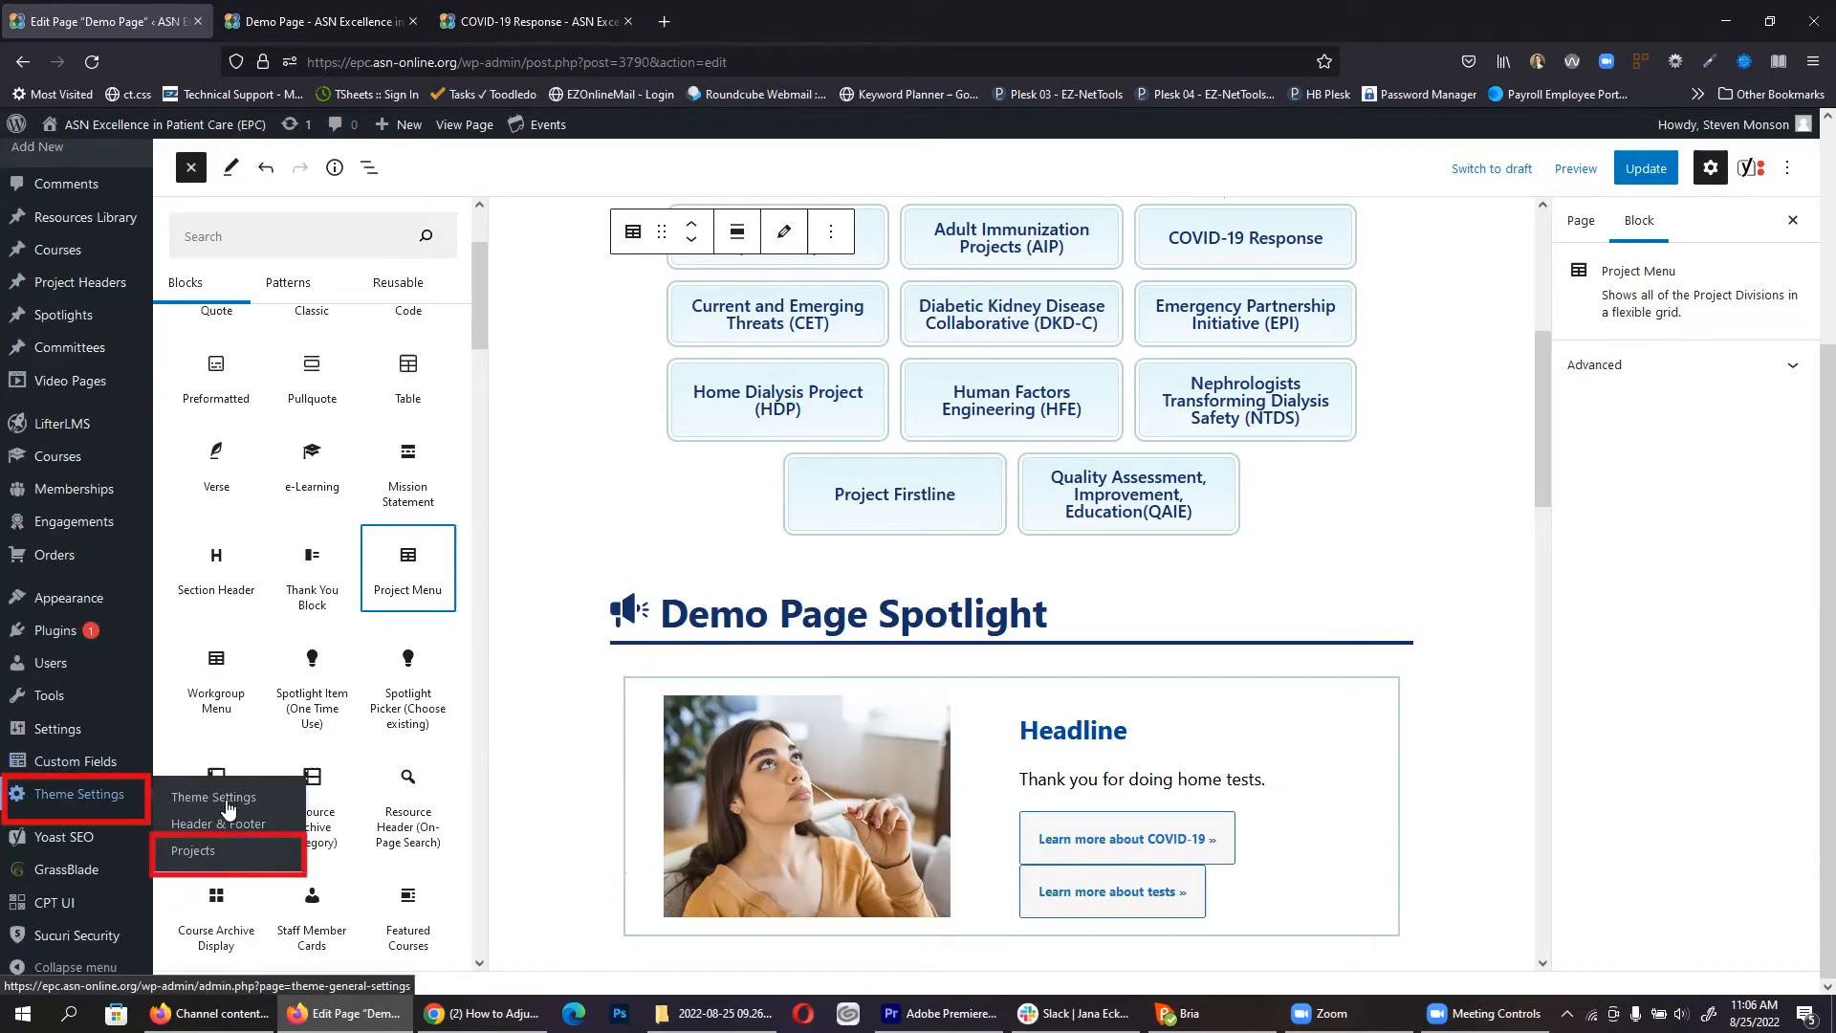
middle_click(210, 854)
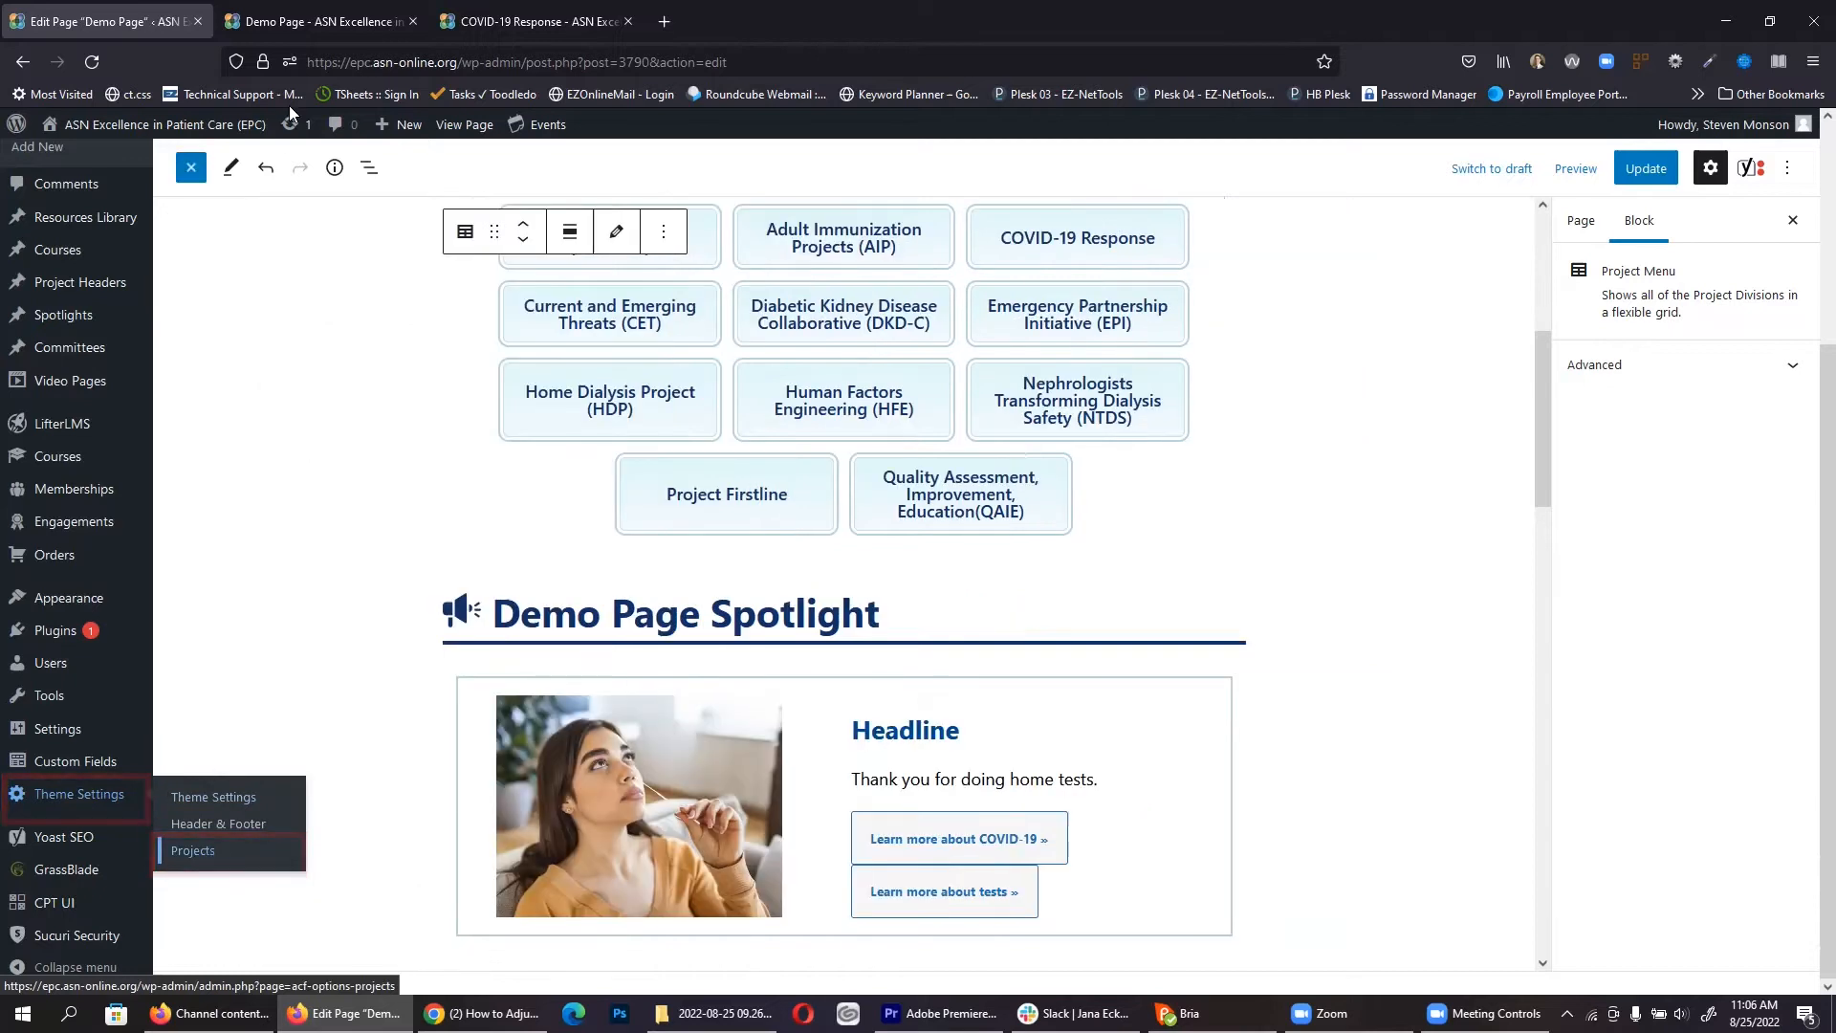
left_click(279, 7)
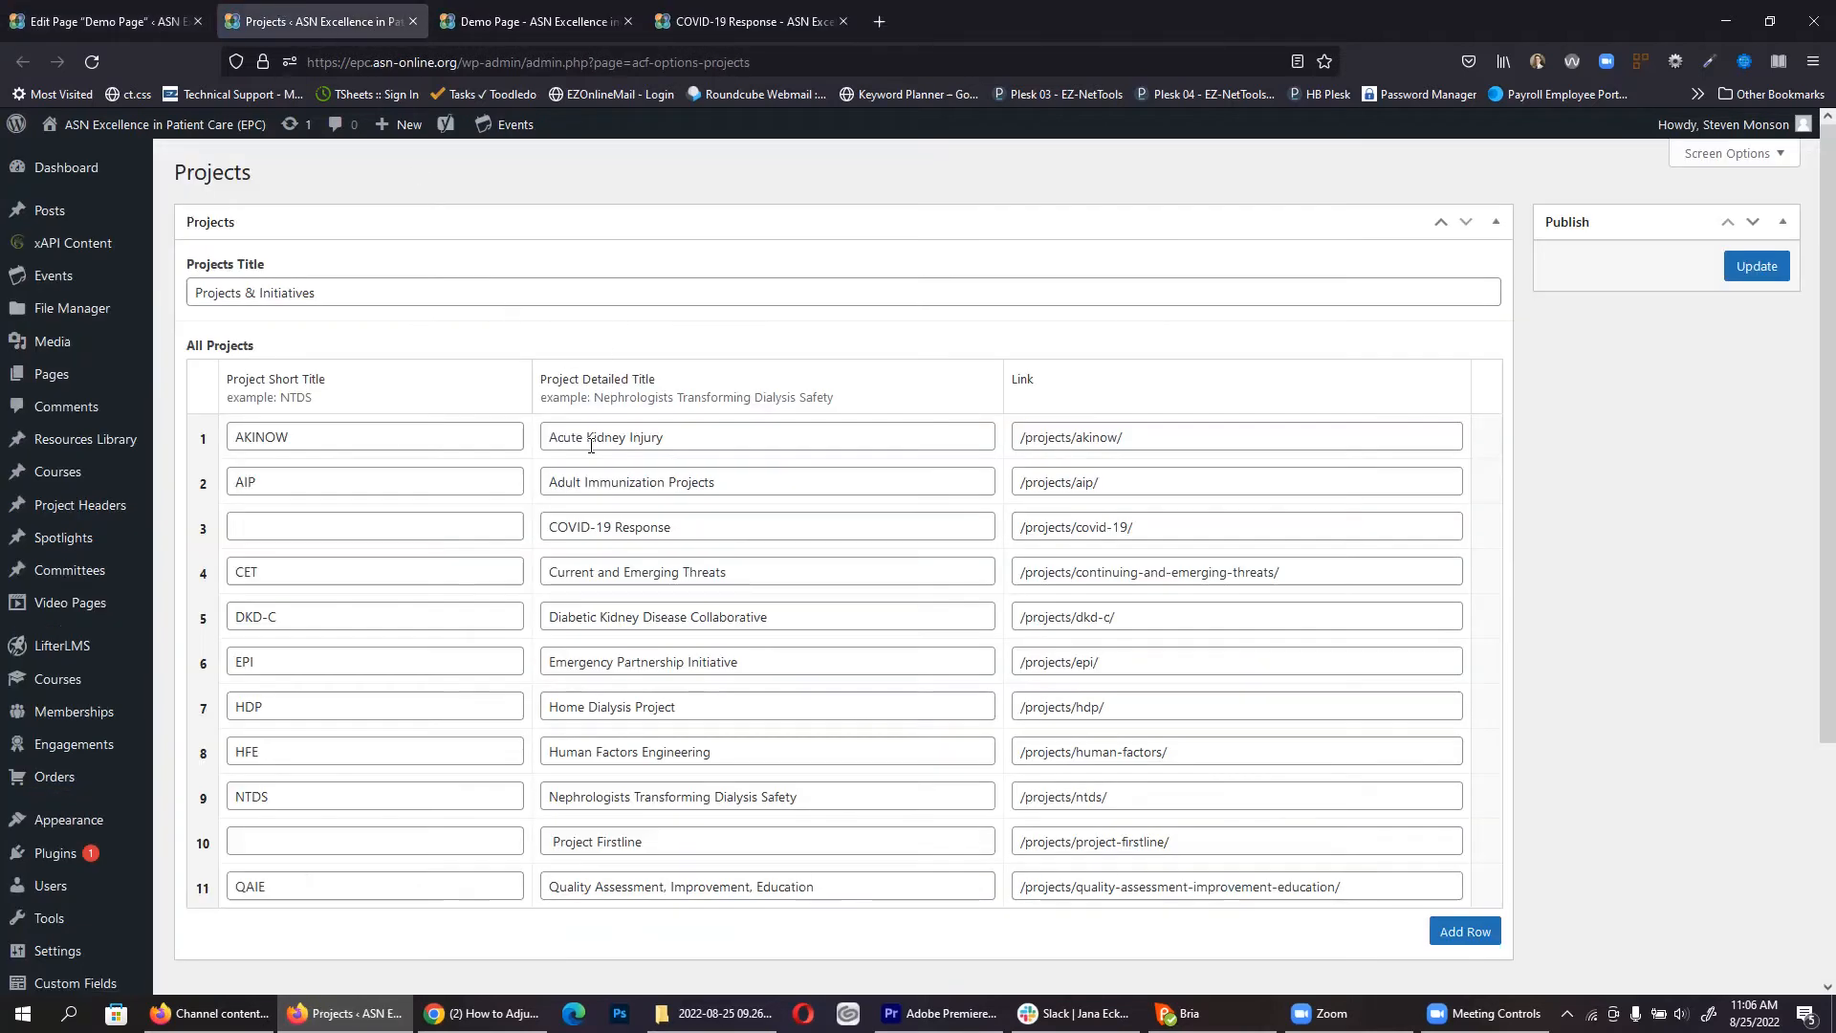
left_click(382, 439)
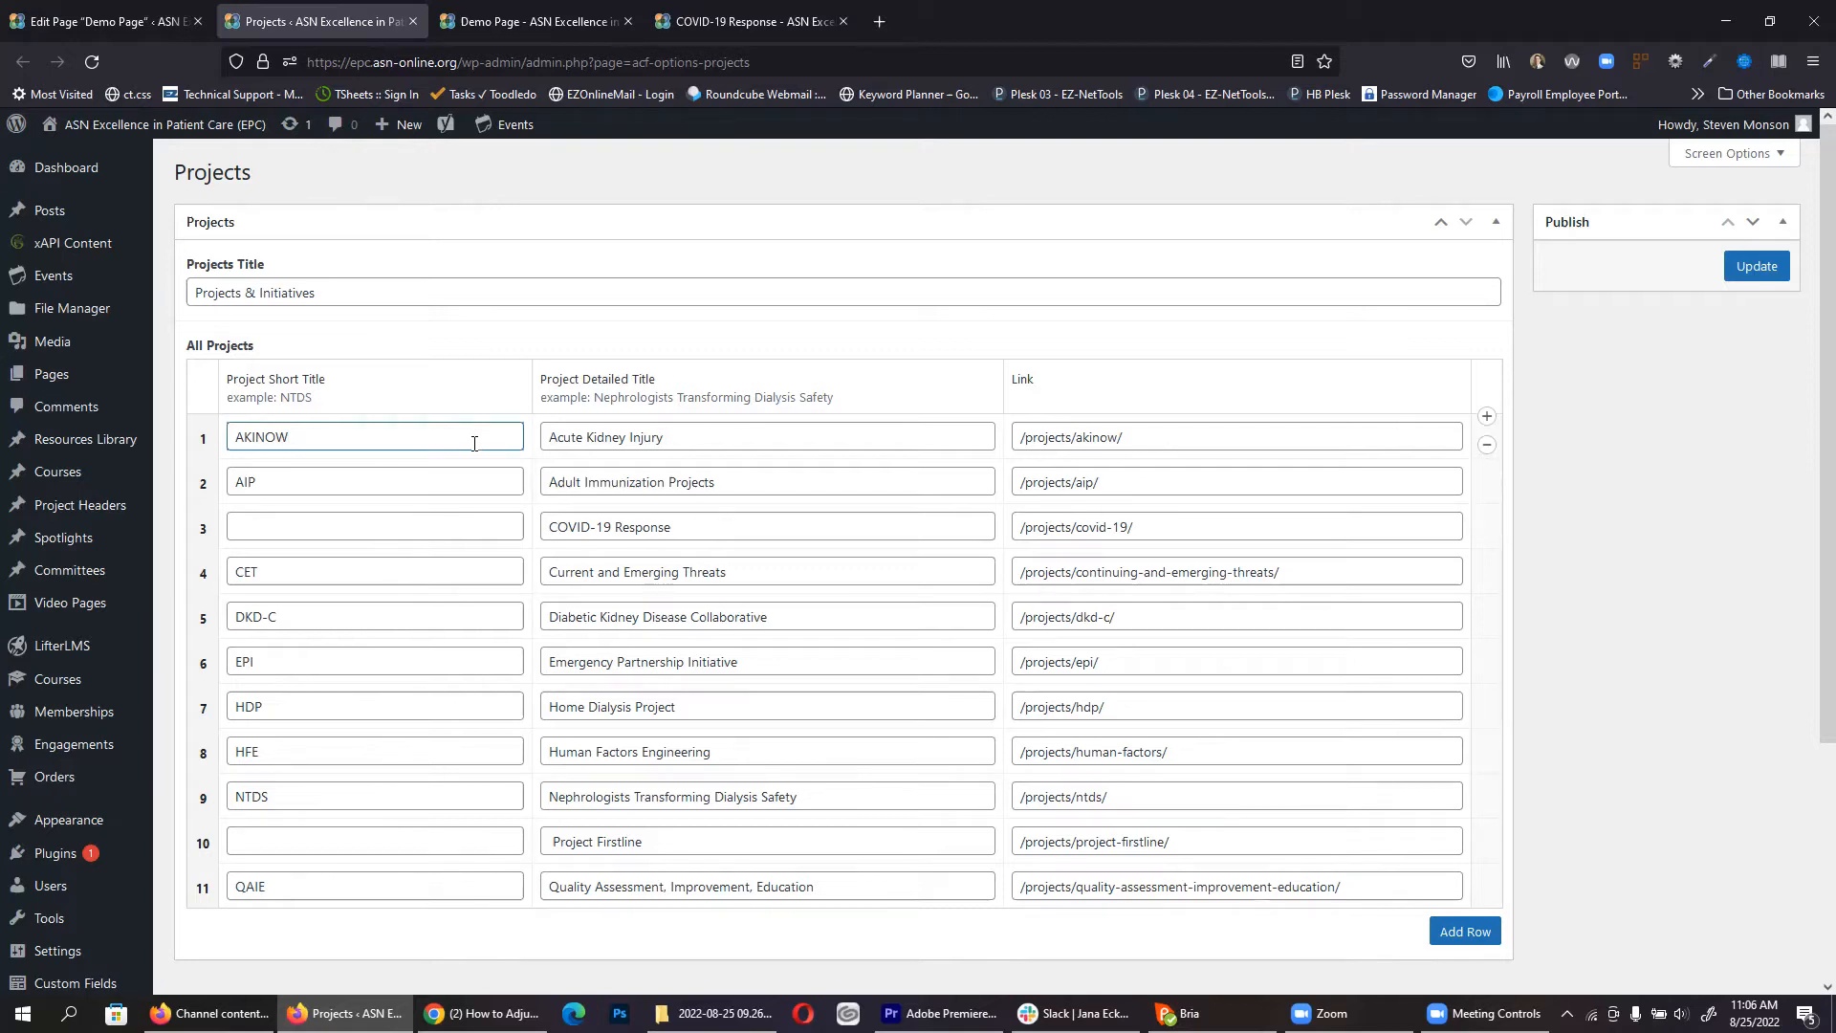
left_click(721, 446)
left_click(1176, 438)
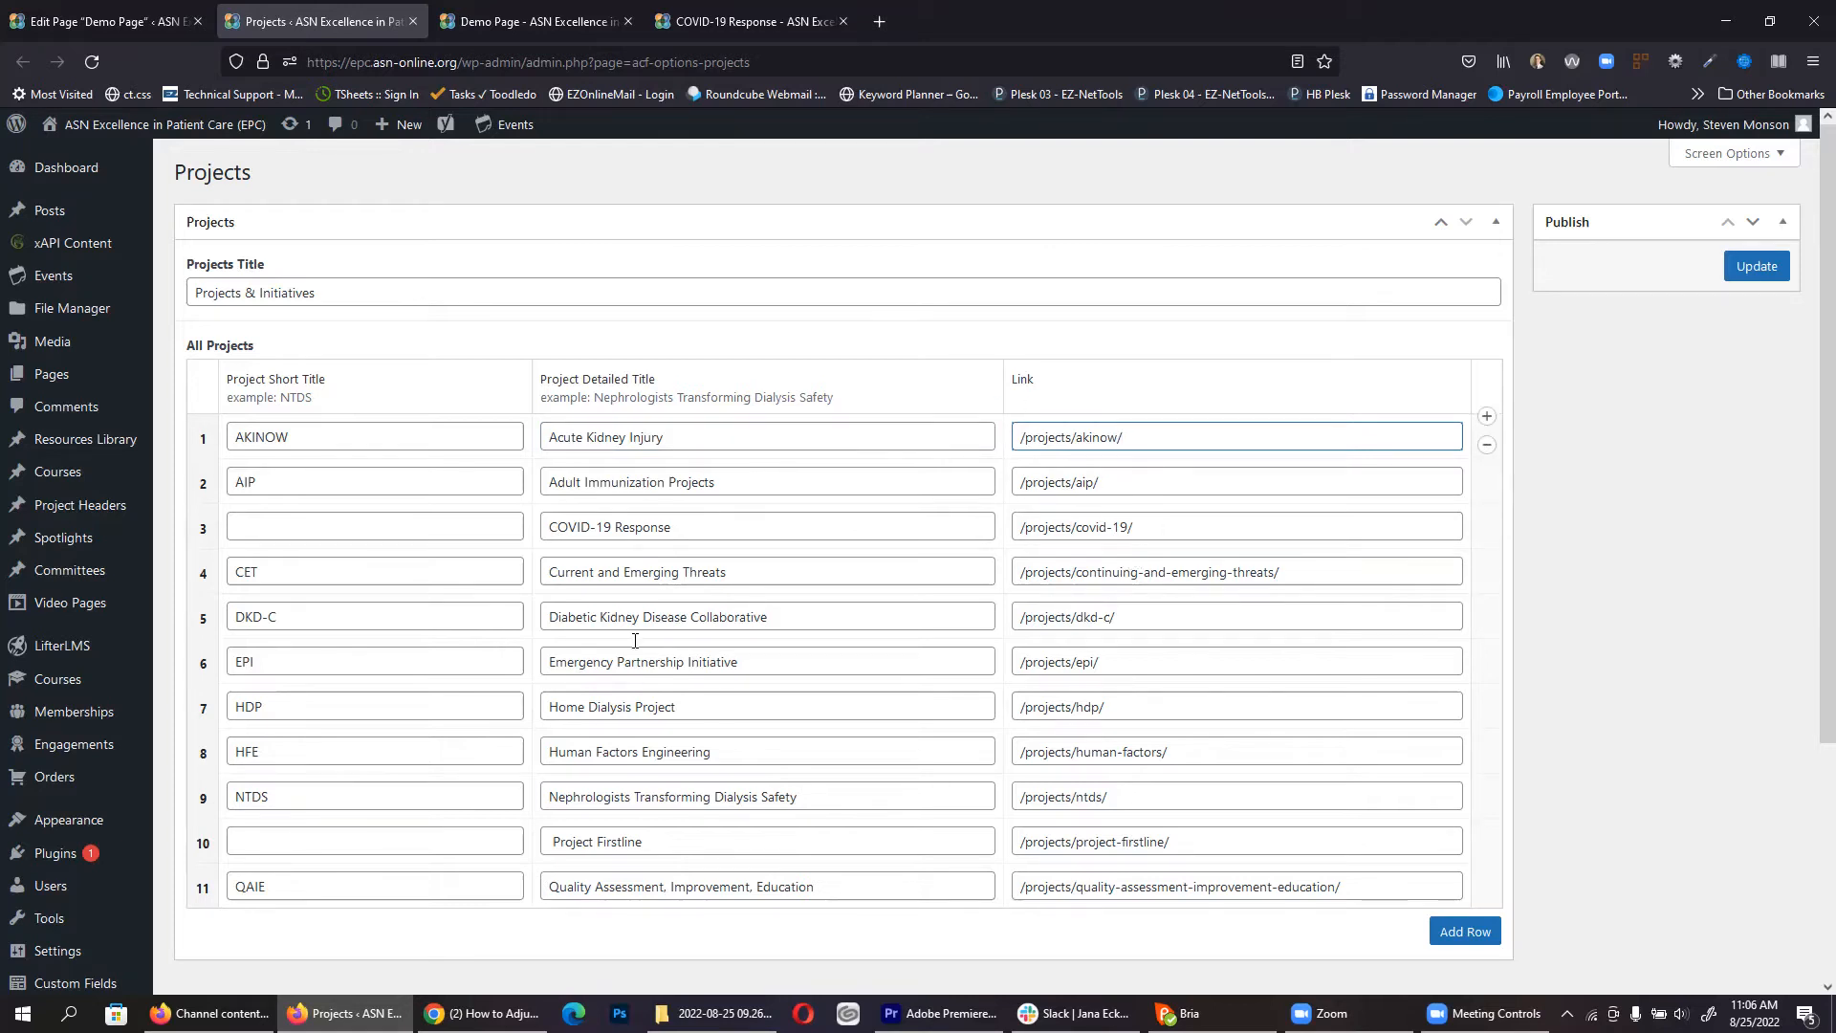
left_click(134, 11)
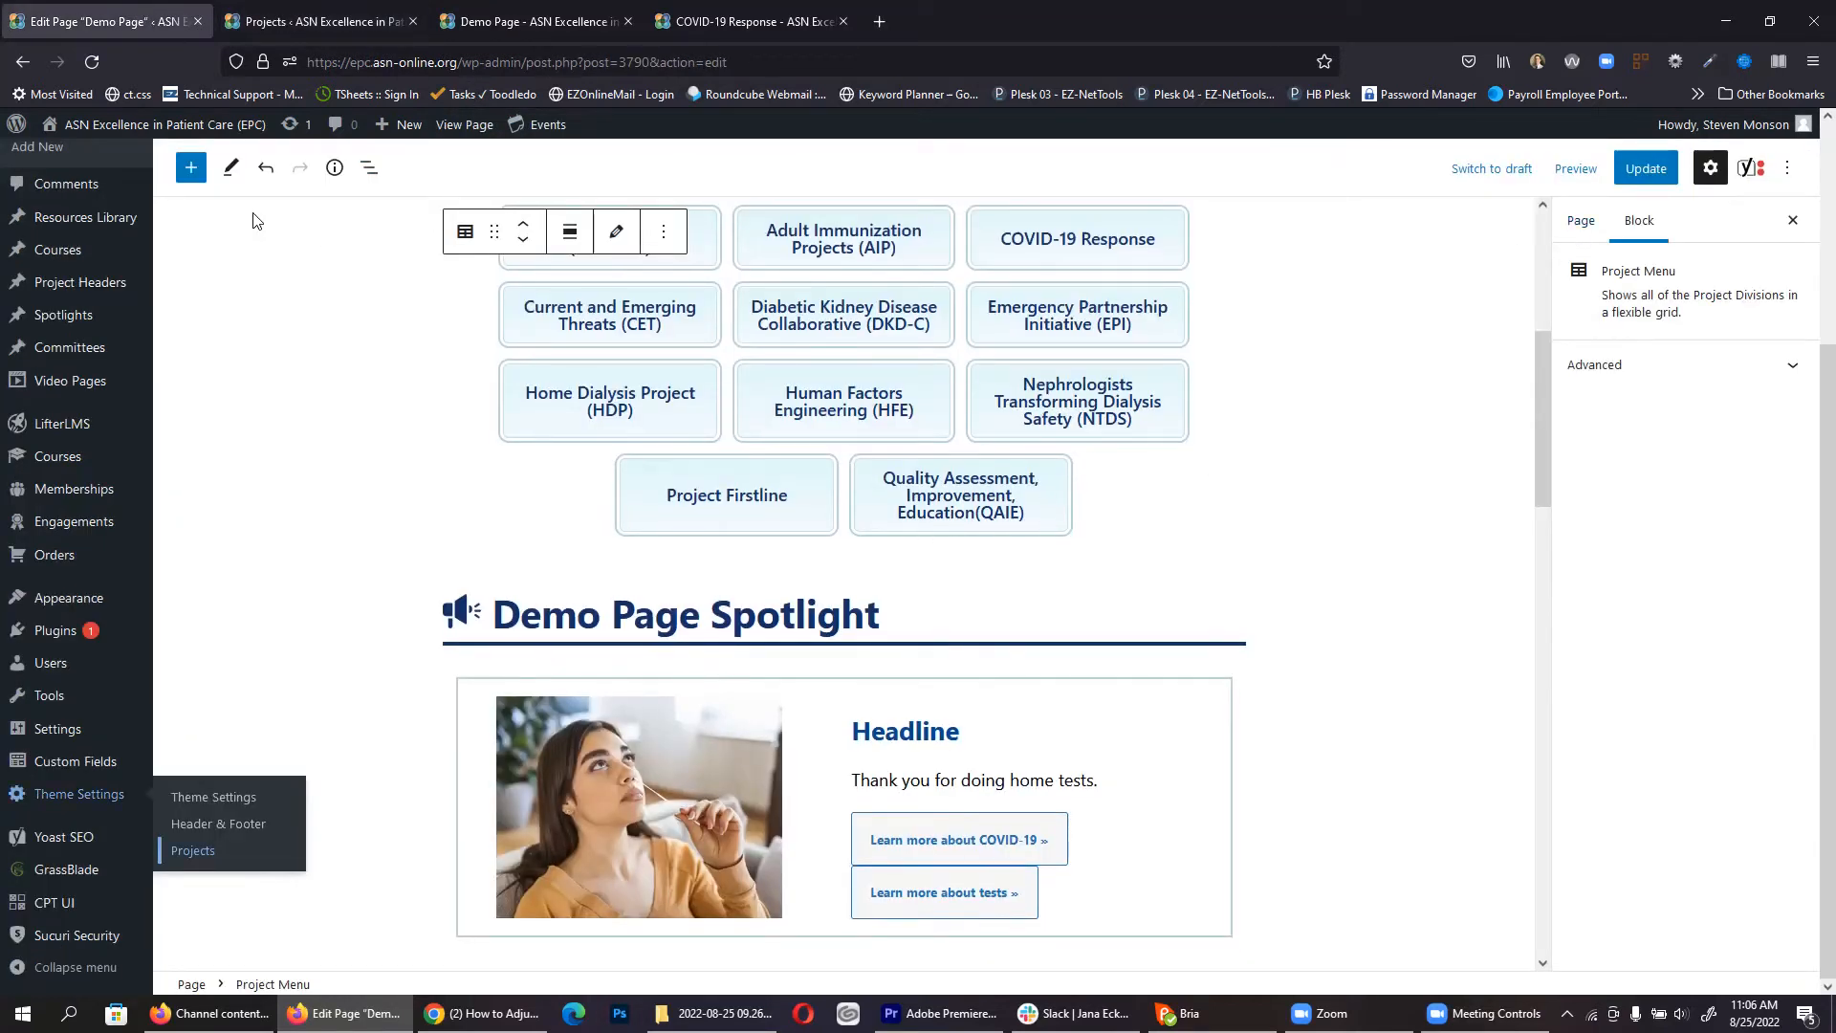
Step: Drag a Workgroup Menu block from the inserter below the project grid
left_click(182, 176)
left_click(185, 182)
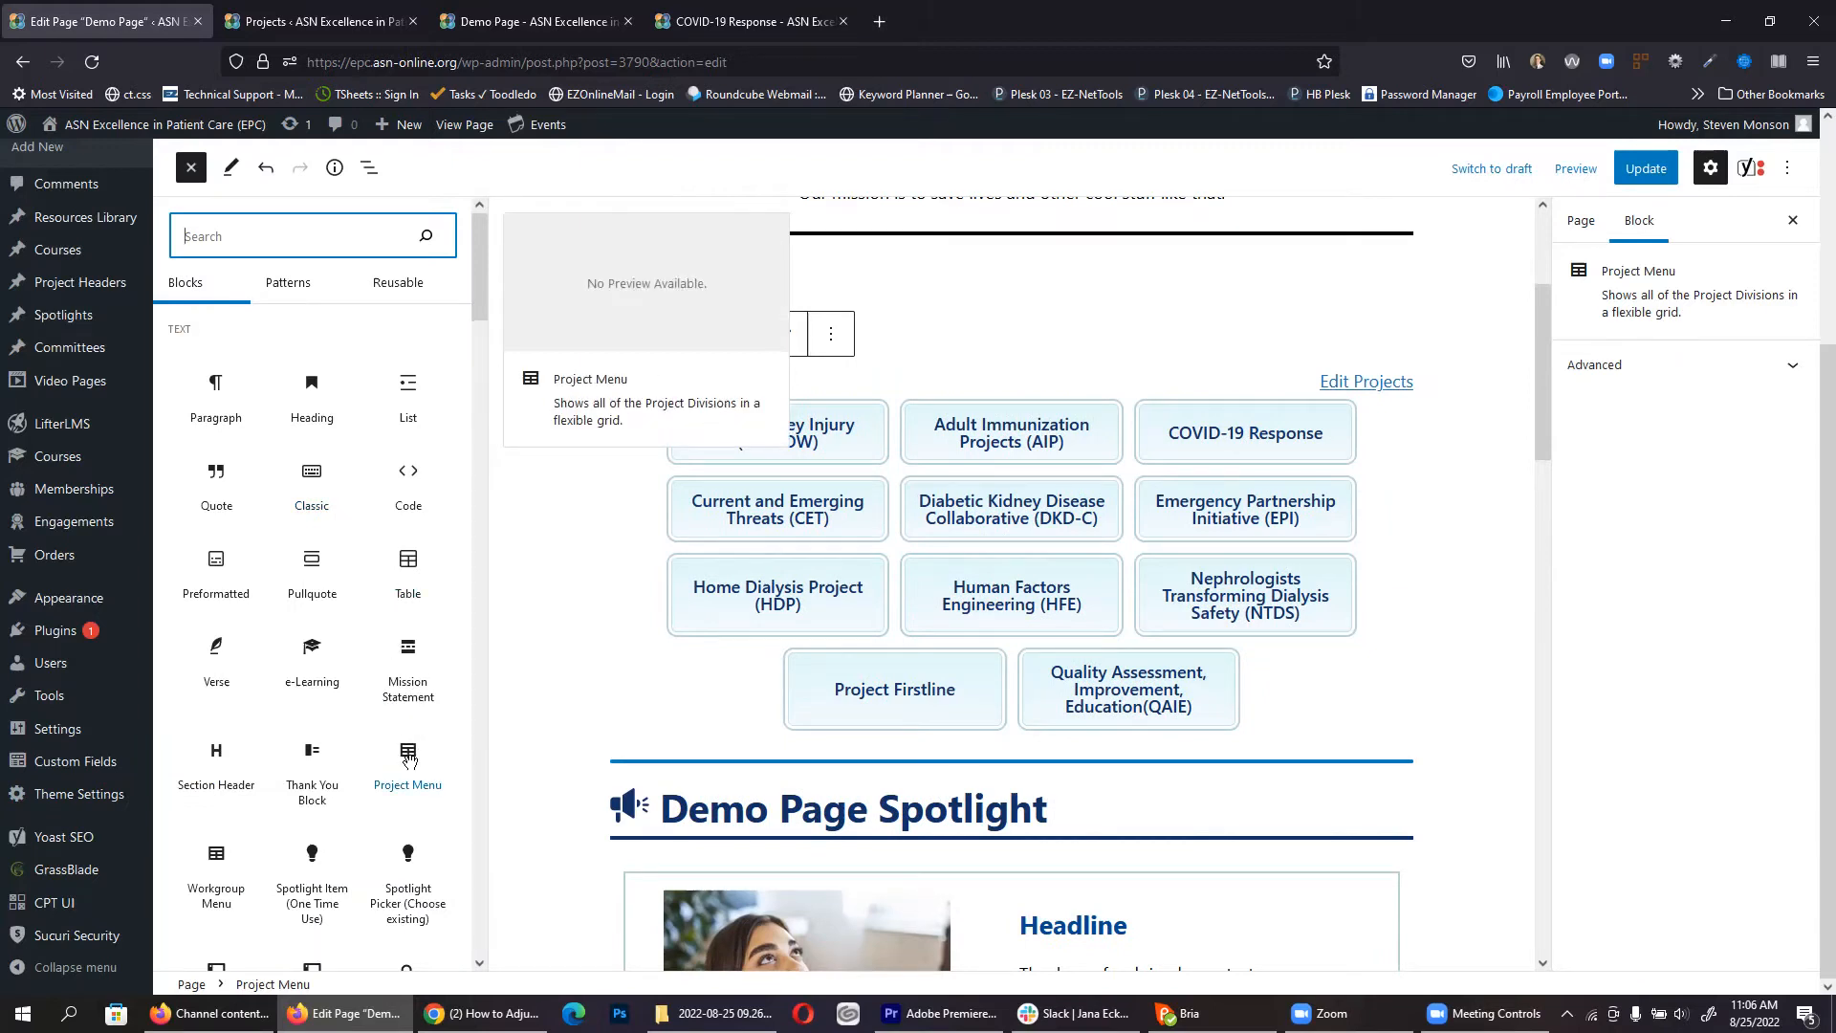
left_click_drag(214, 870, 846, 736)
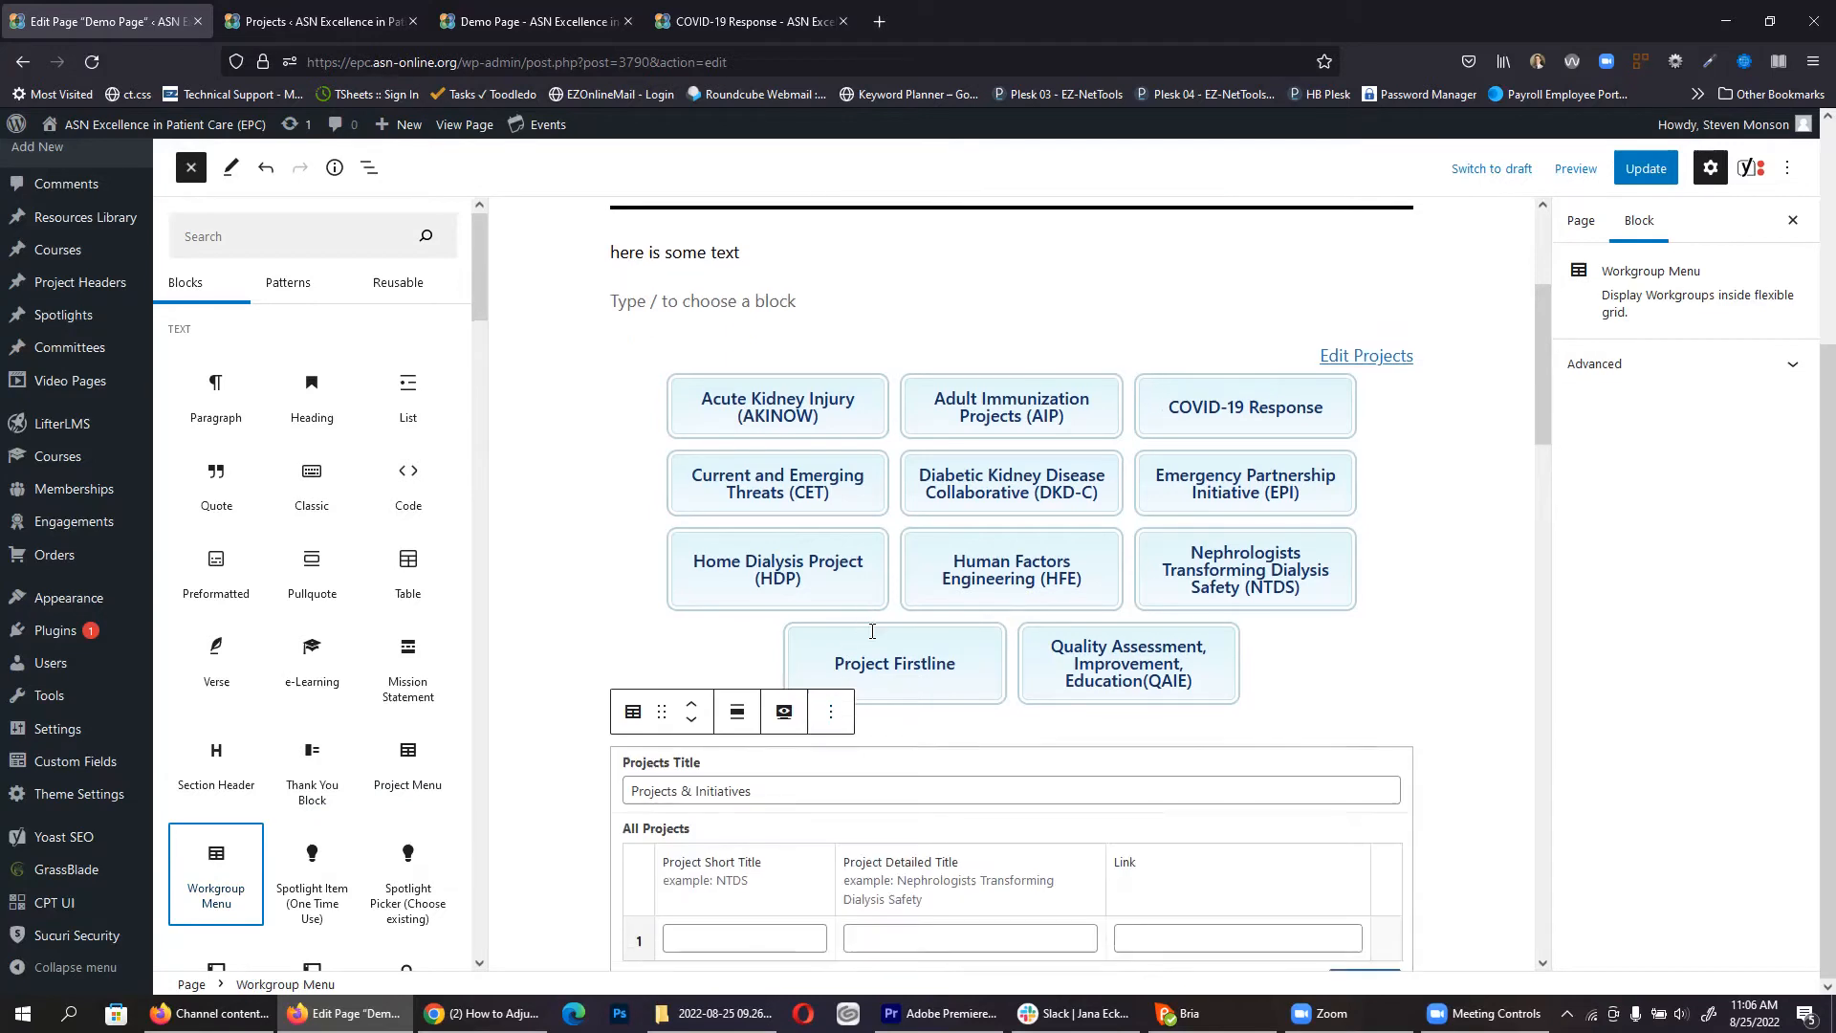
scroll(860, 669, "down", 3)
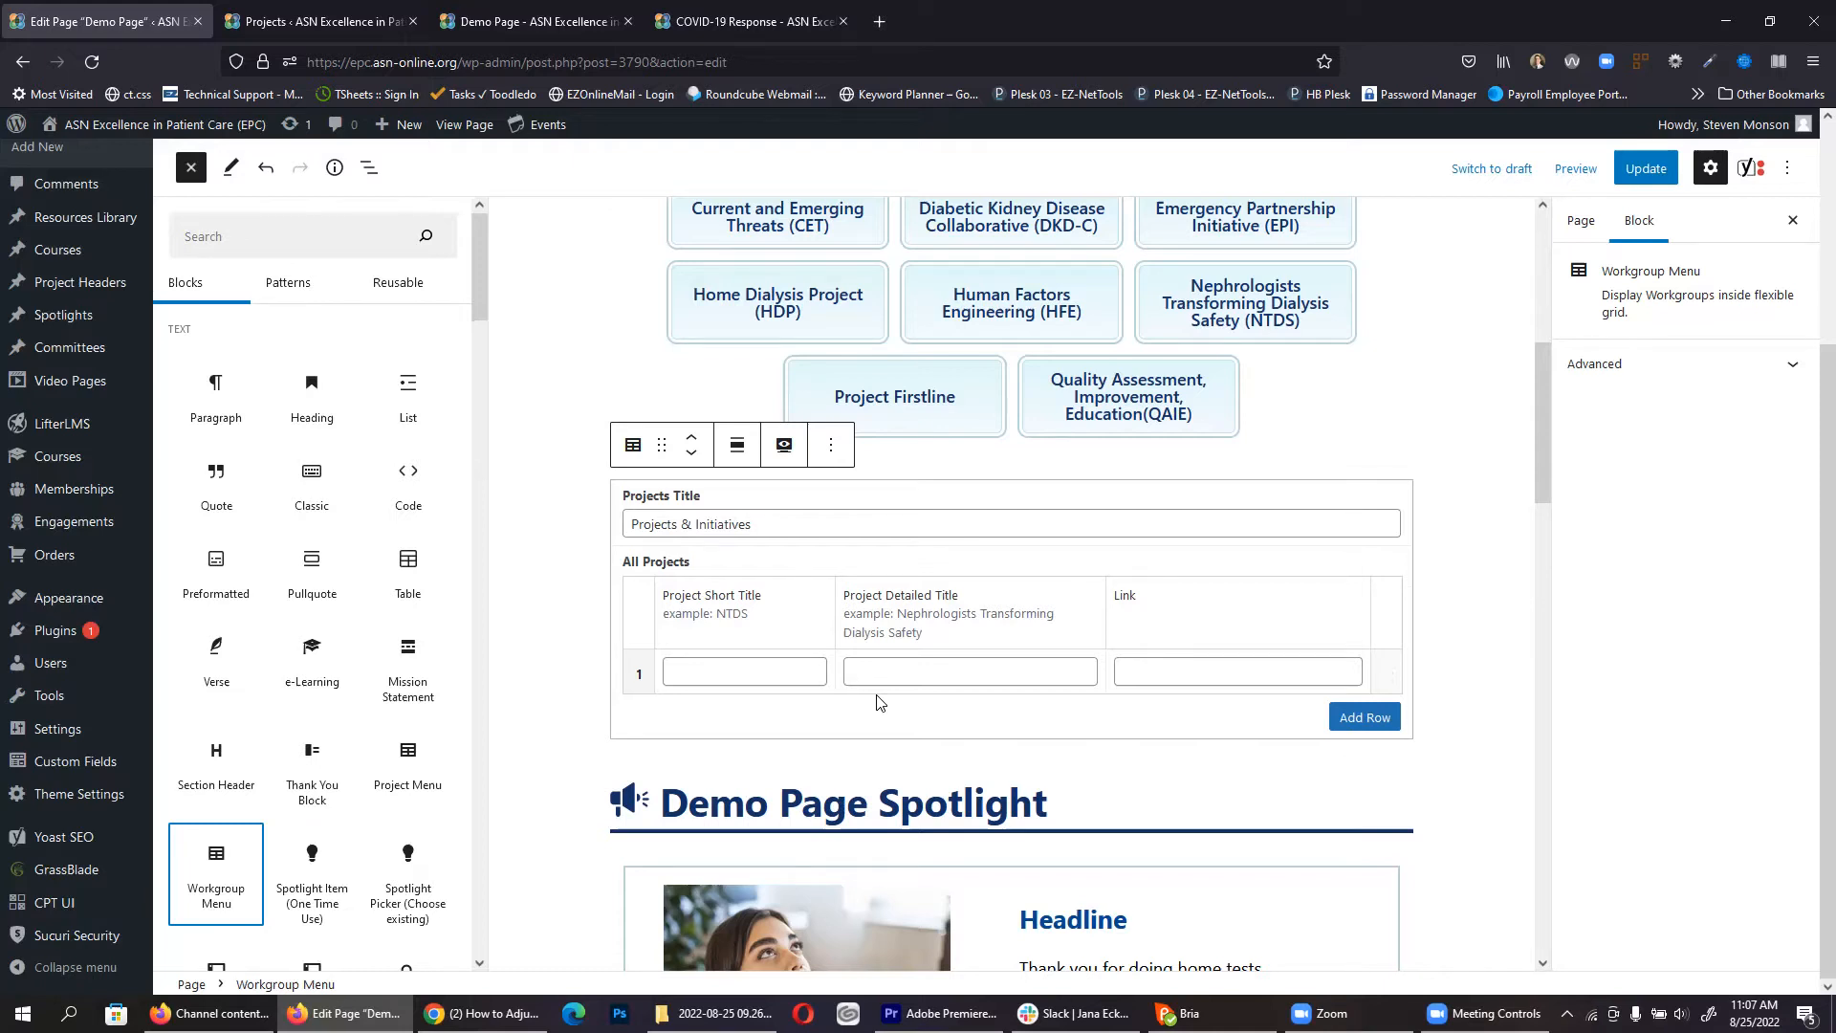
Step: Copy 'Current and Emerging Threats' from the NTDS project page into row 1's Detailed Title
left_click(535, 19)
scroll(430, 459, "down", 3)
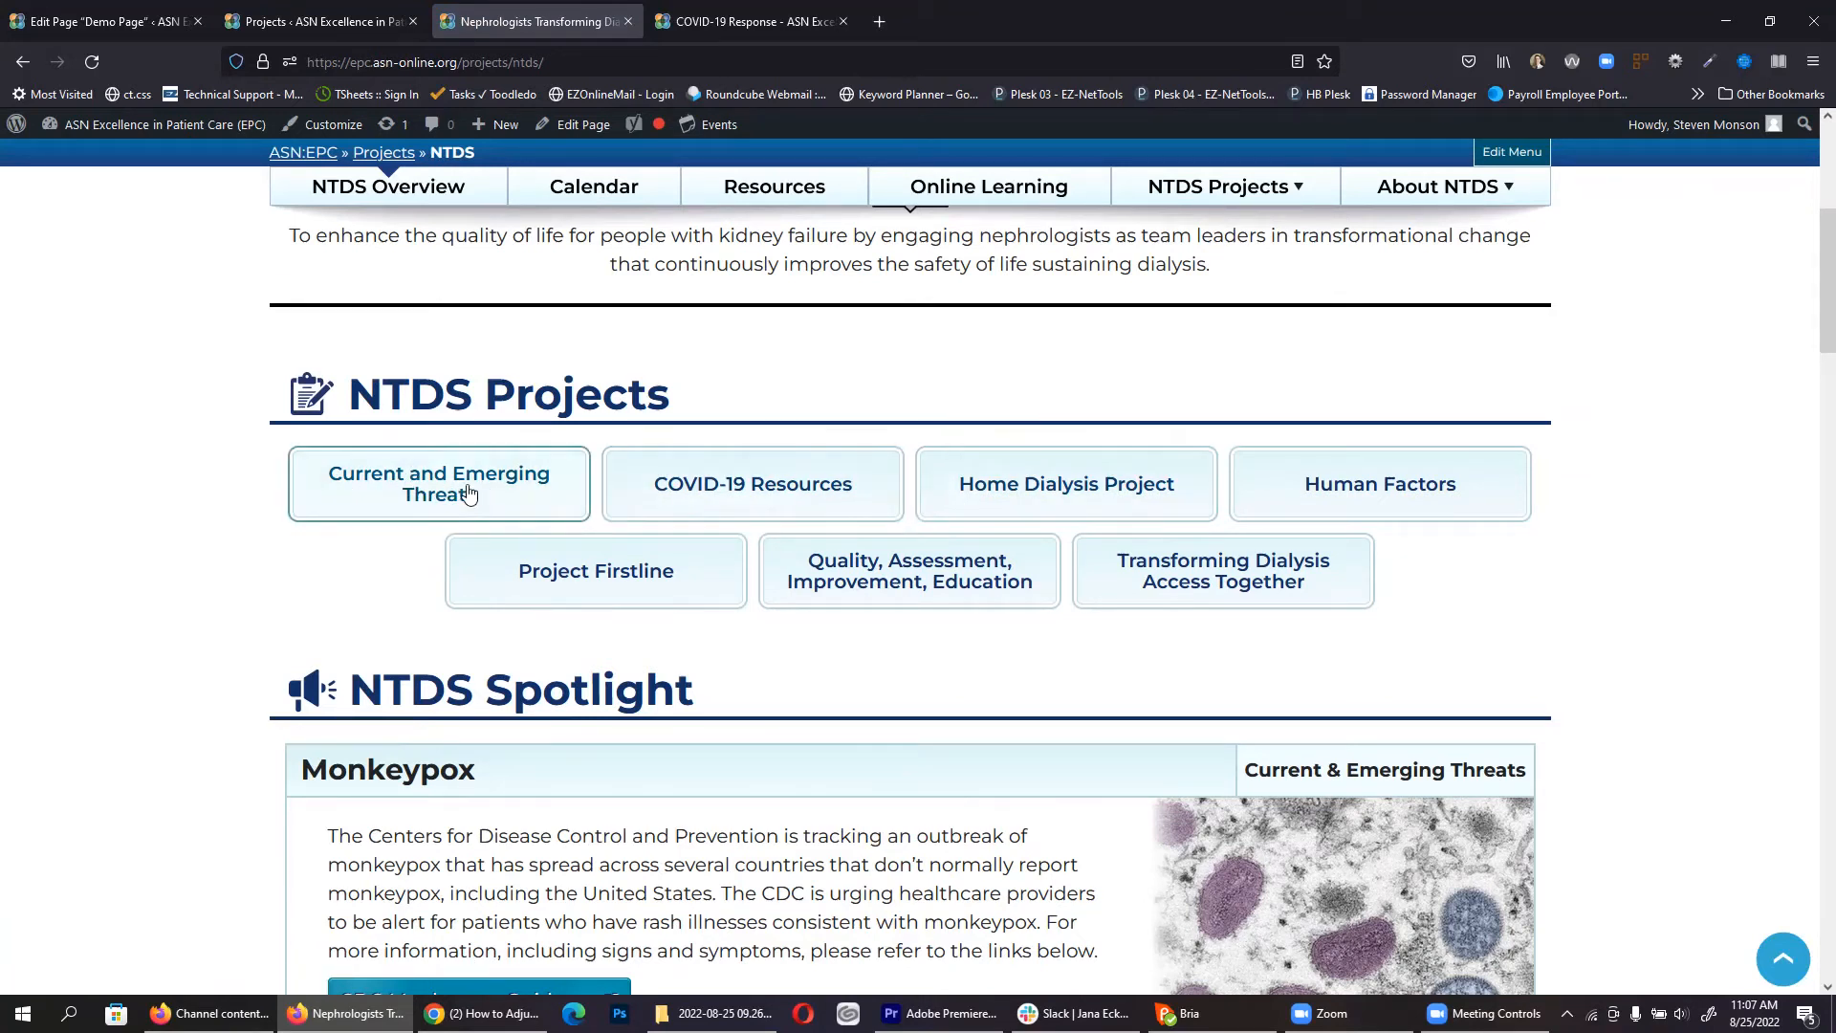
left_click(100, 21)
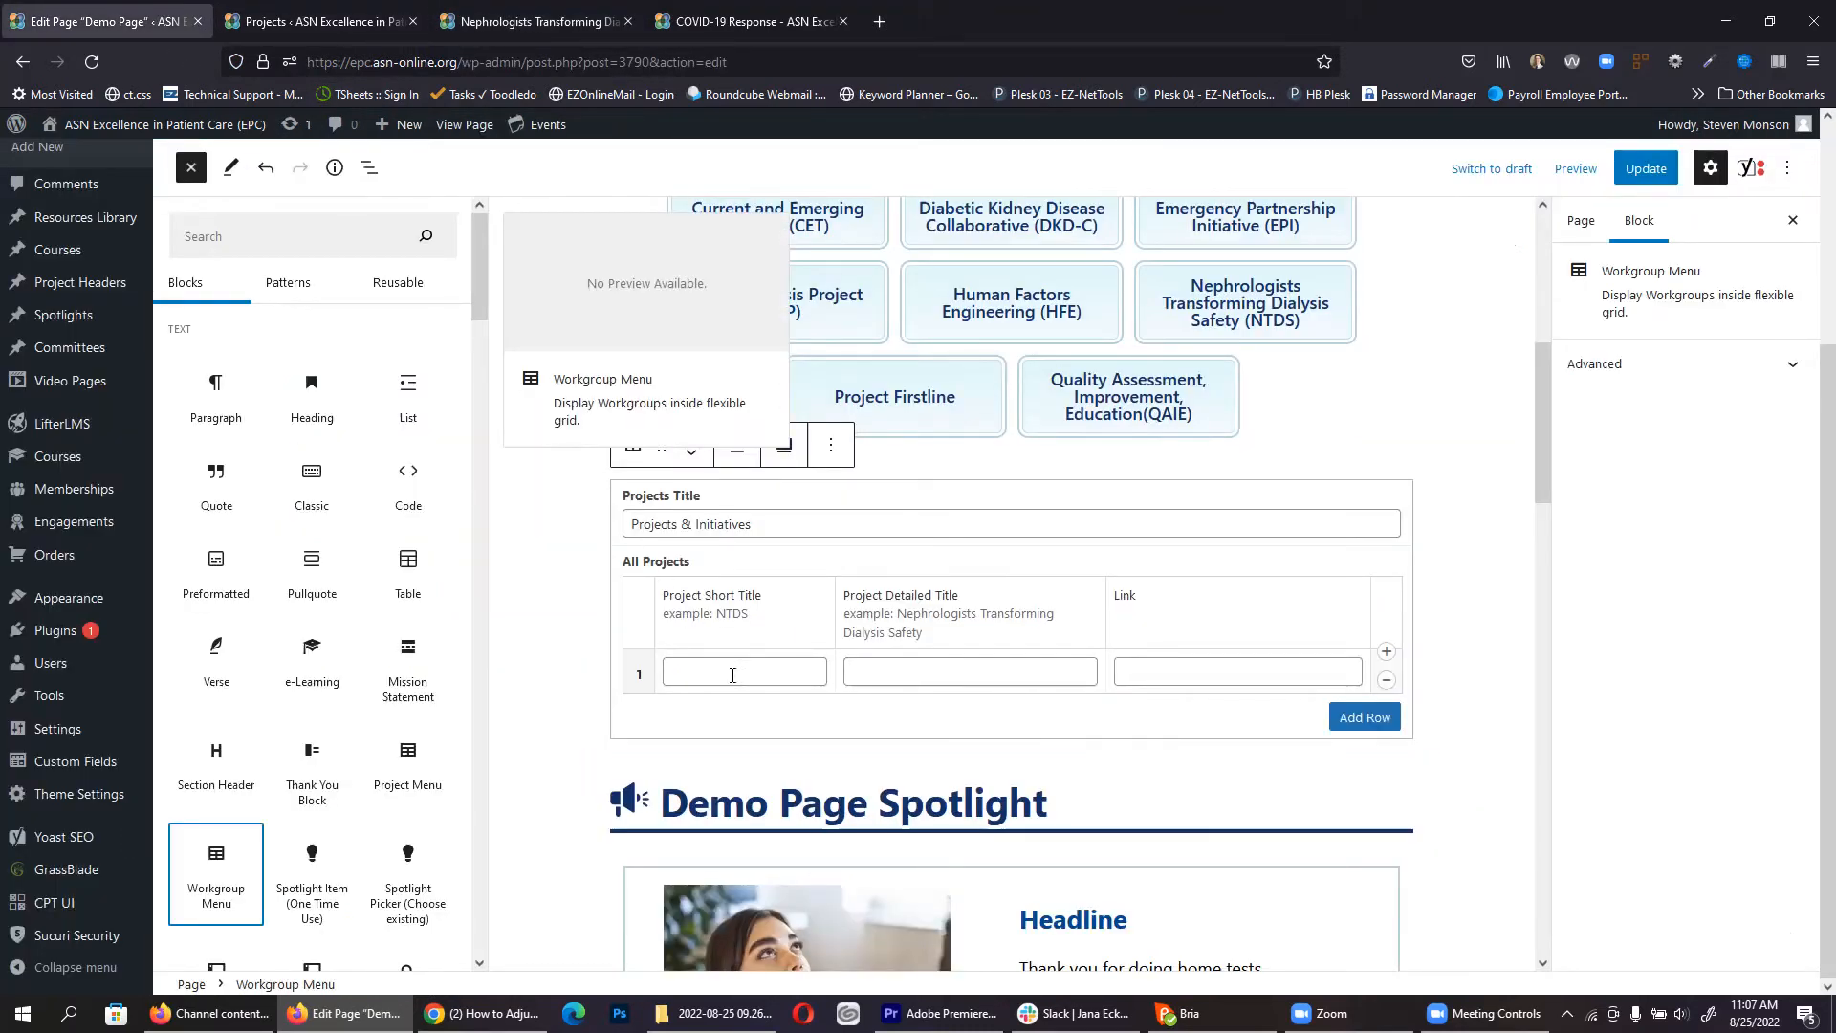
left_click(726, 679)
double_click(574, 517)
key("ctrl+a")
left_click(560, 669)
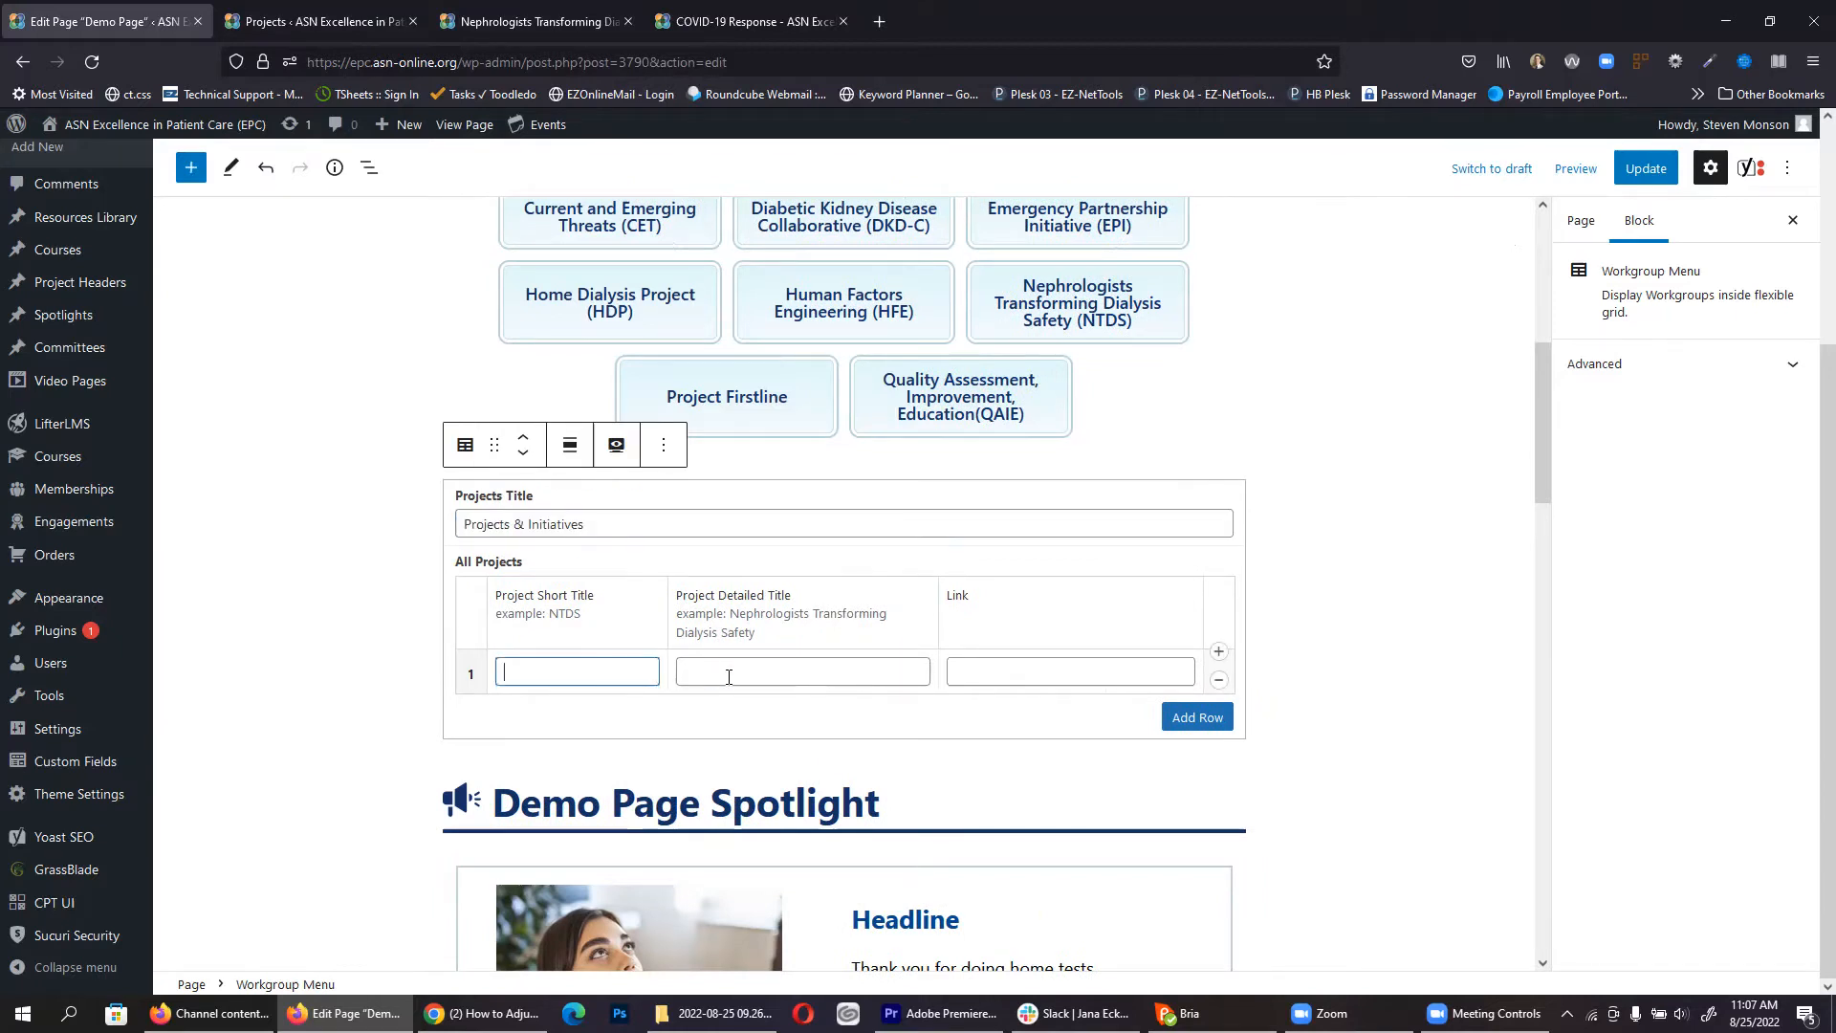
left_click(531, 22)
left_click_drag(284, 469, 497, 499)
key("ctrl+c")
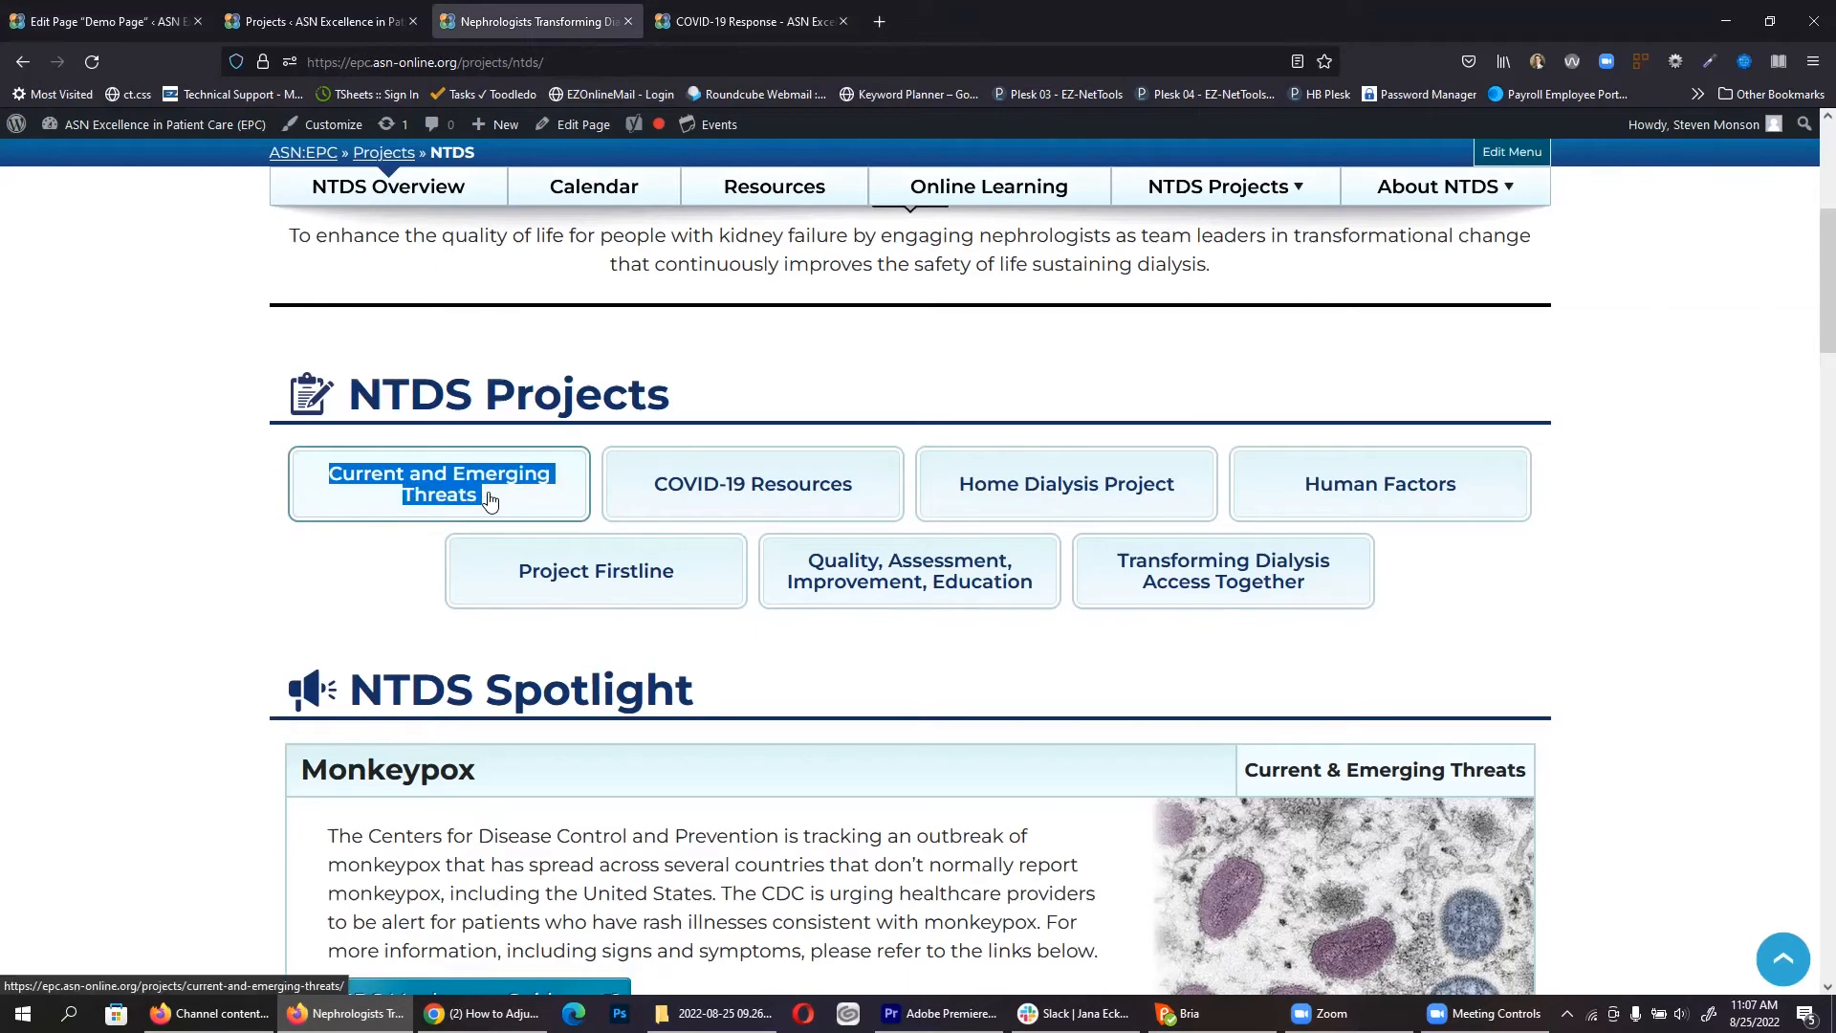
left_click(137, 8)
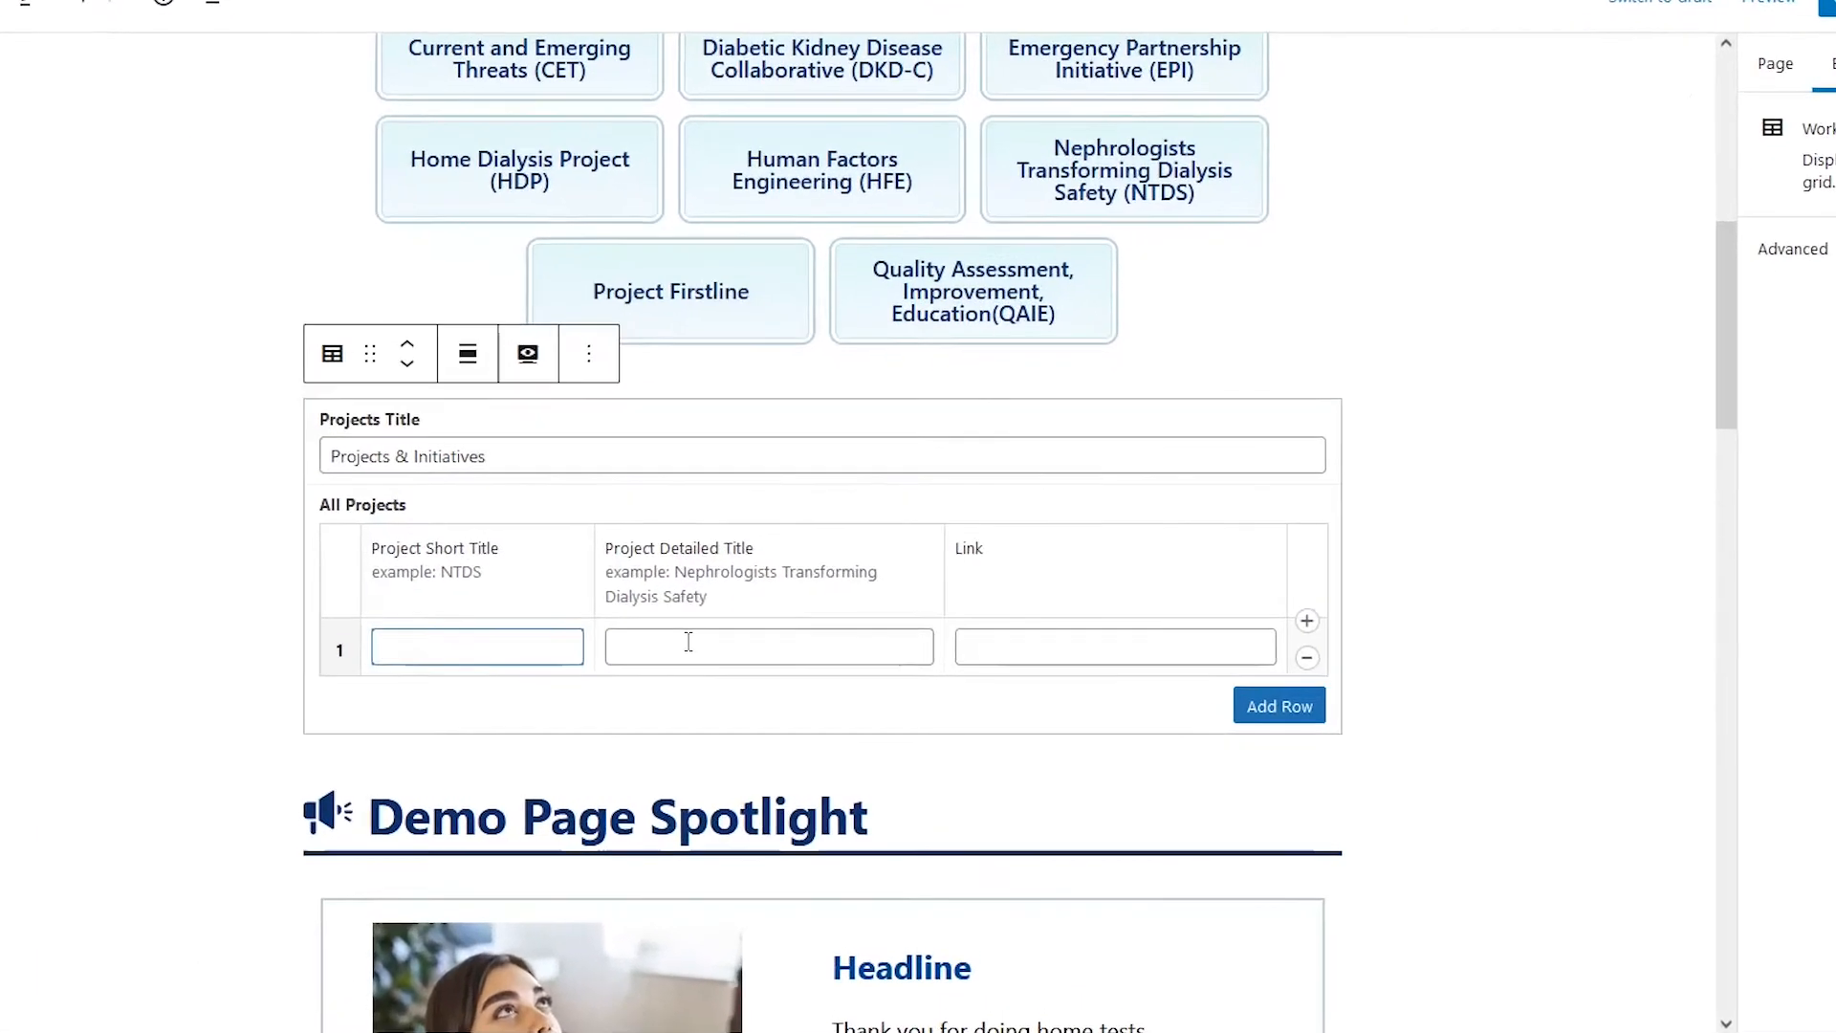
left_click(689, 641)
key("ctrl+v")
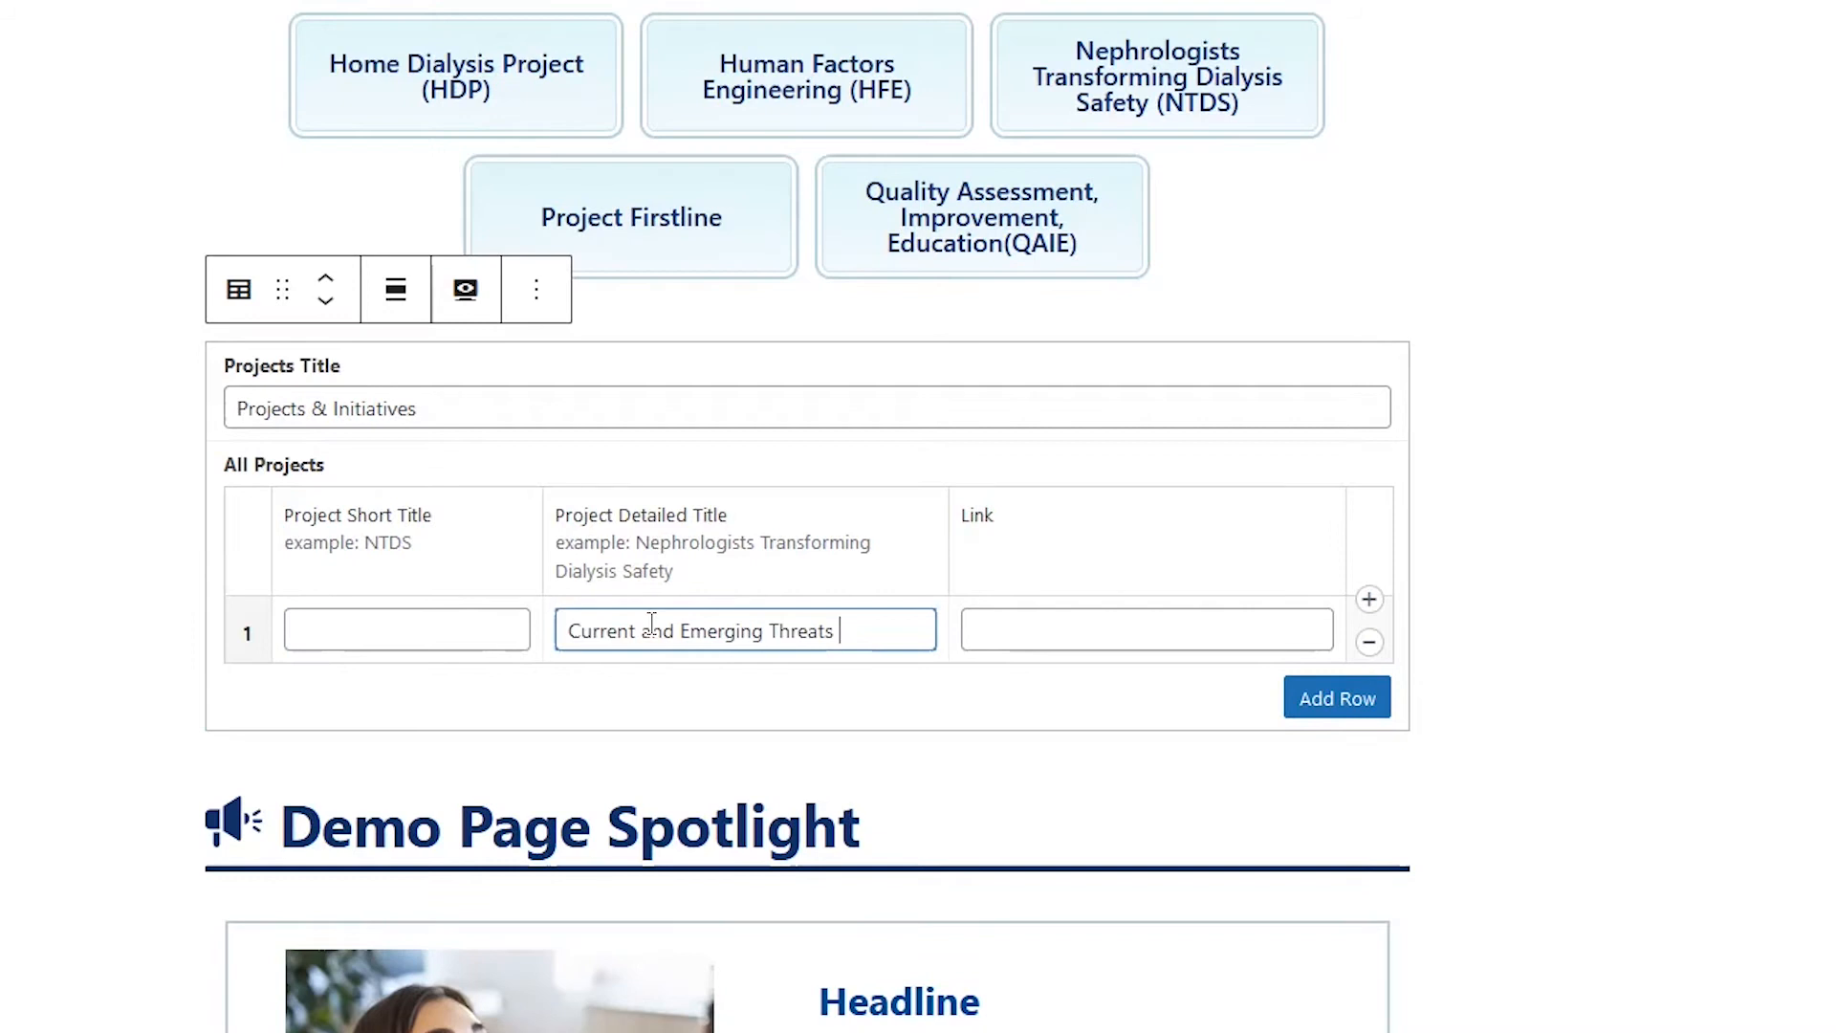
Step: Add three more rows so the Workgroup Menu has four project rows
left_click(1050, 626)
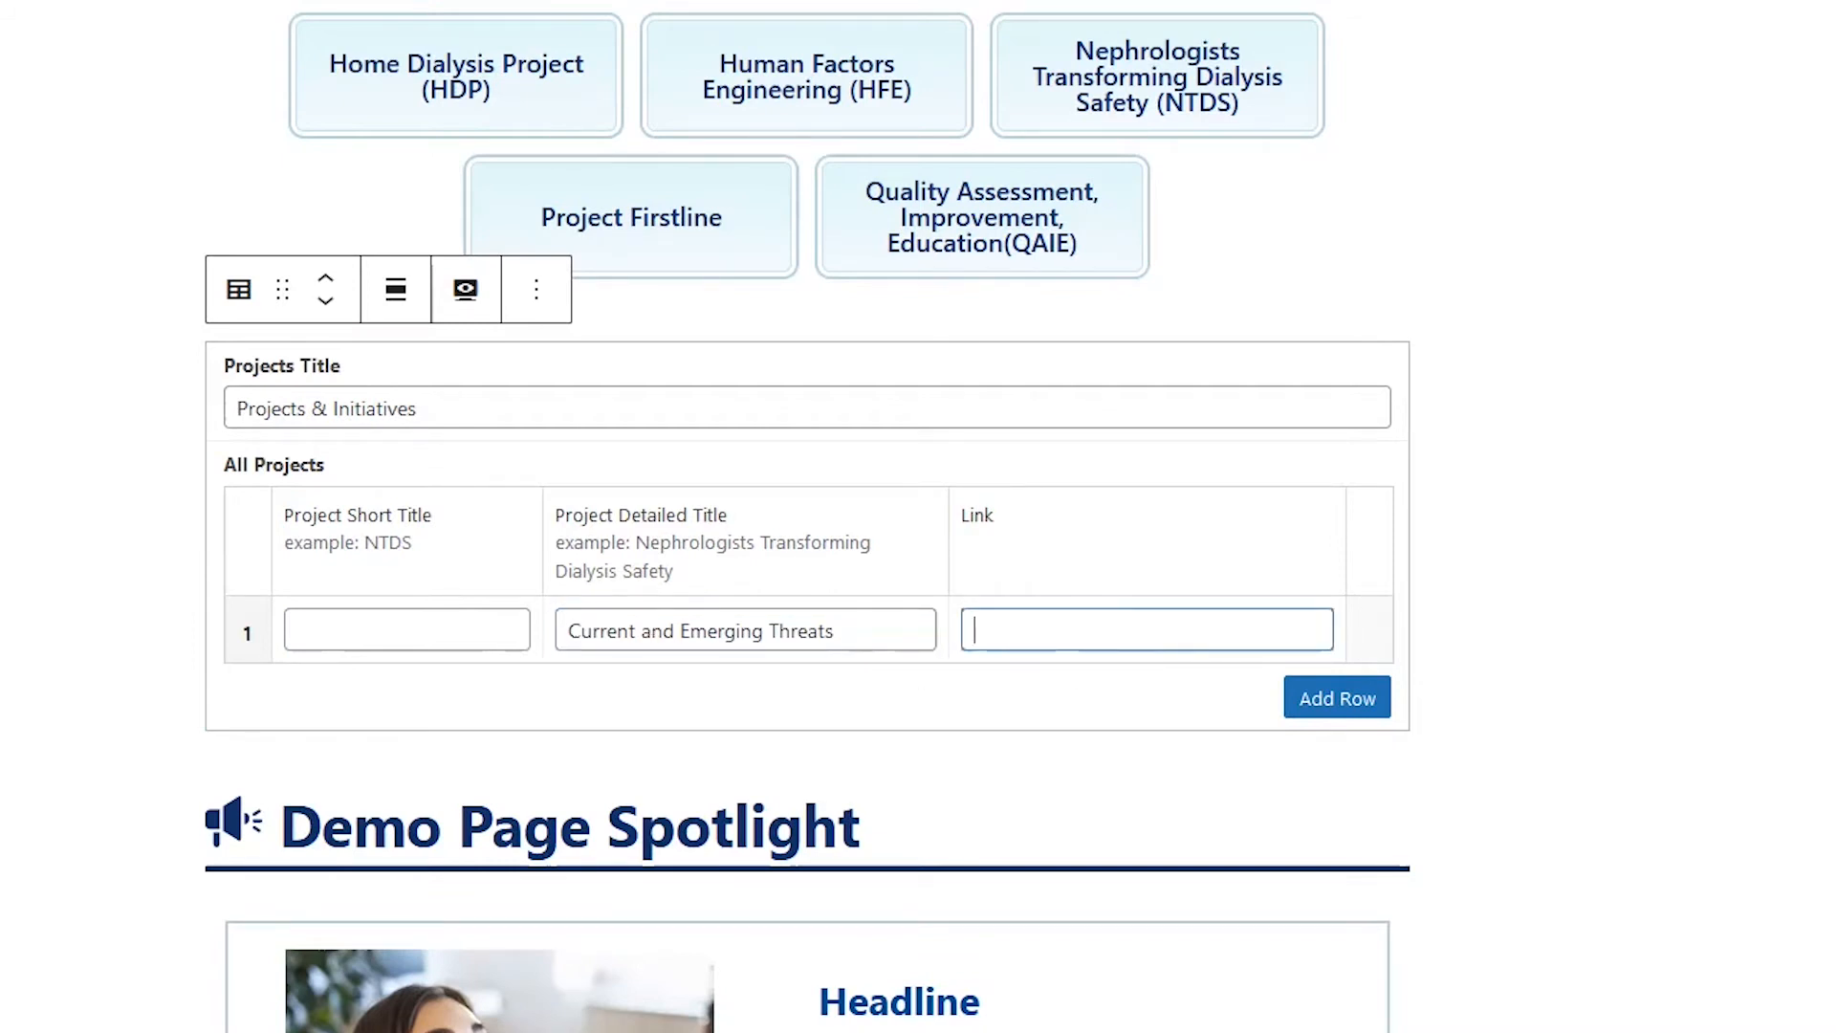
left_click(1338, 716)
left_click(1334, 765)
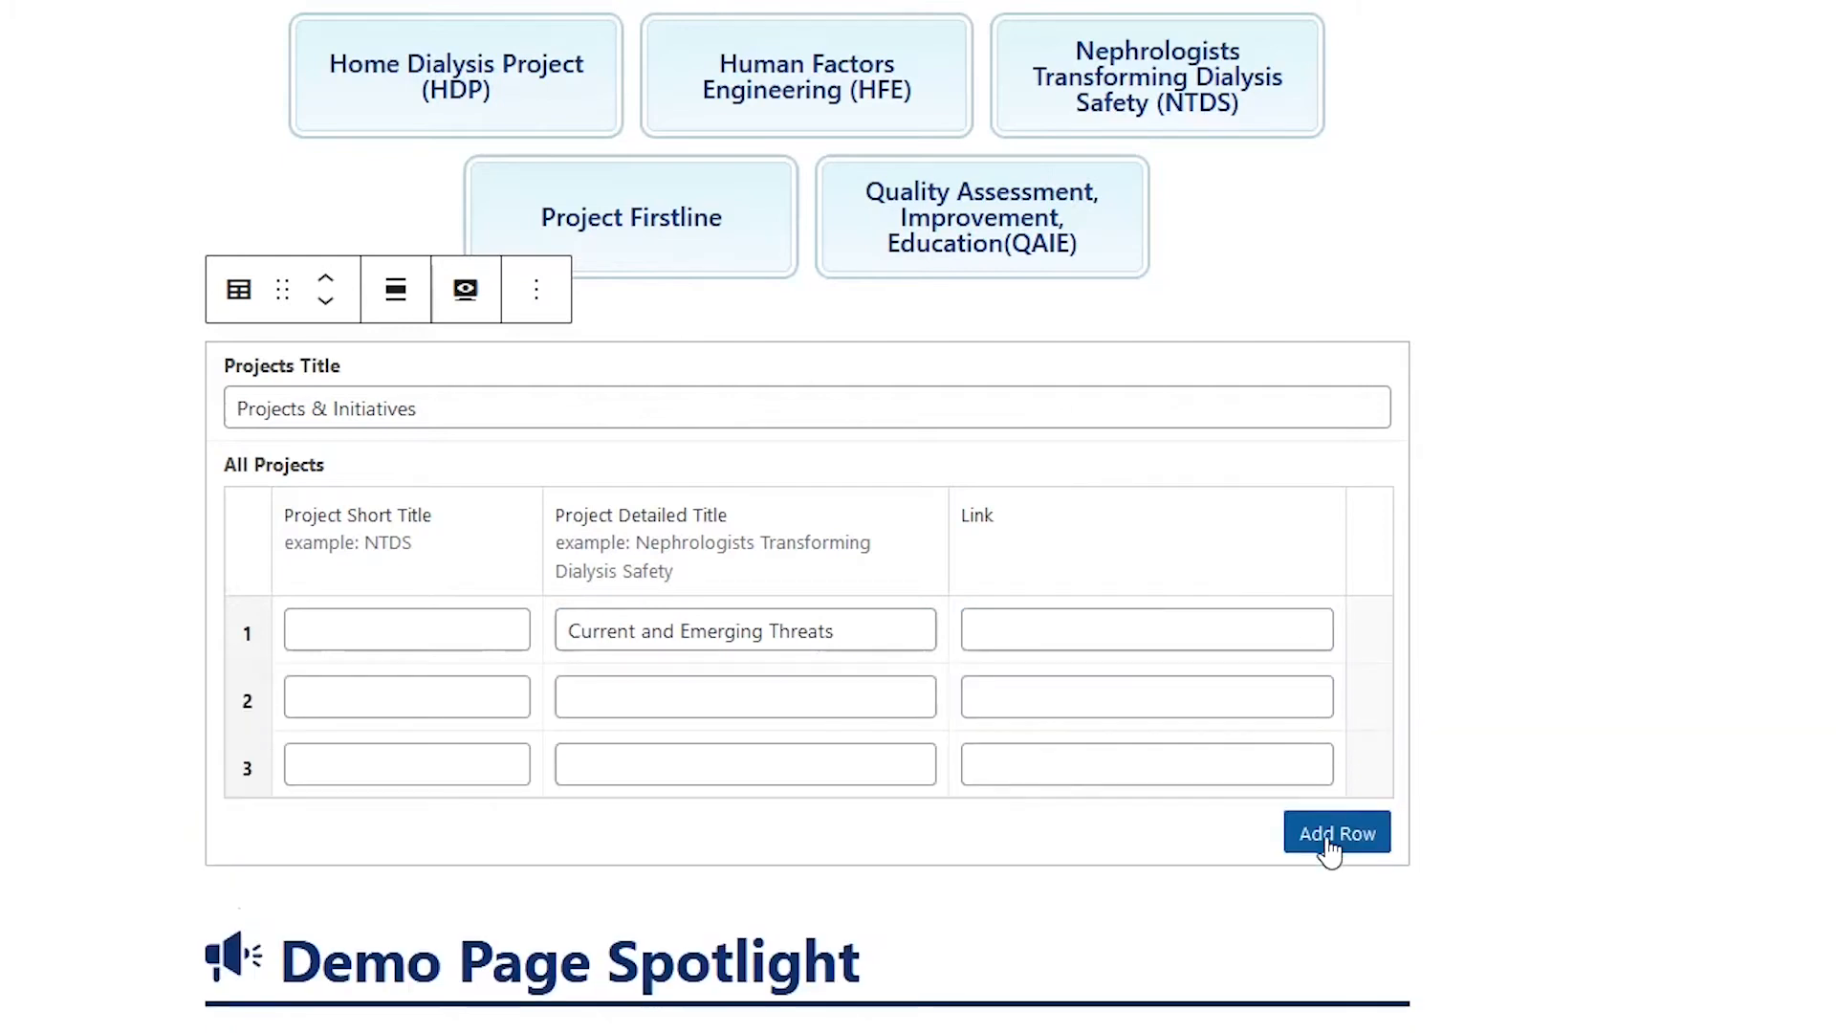
left_click(1329, 841)
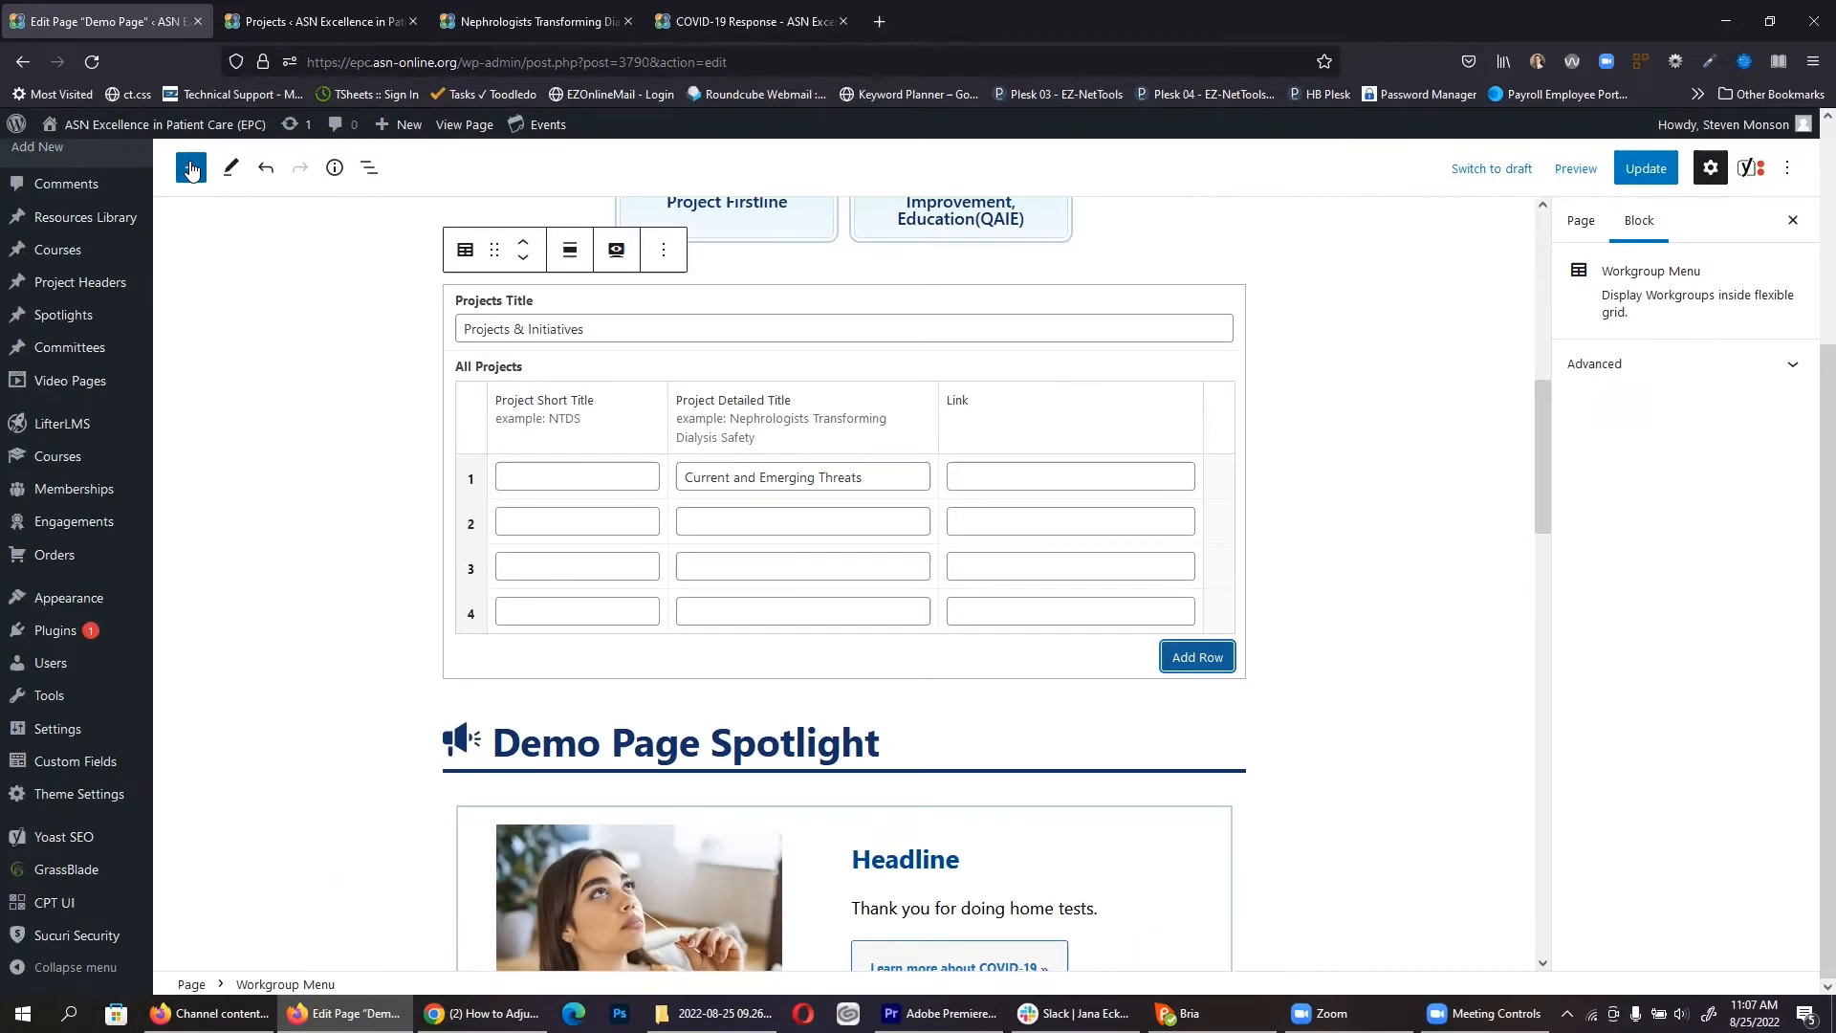
left_click(190, 169)
Step: Drag a One Time Use Spotlight block in below the Workgroup Menu
scroll(302, 667, "down", 2)
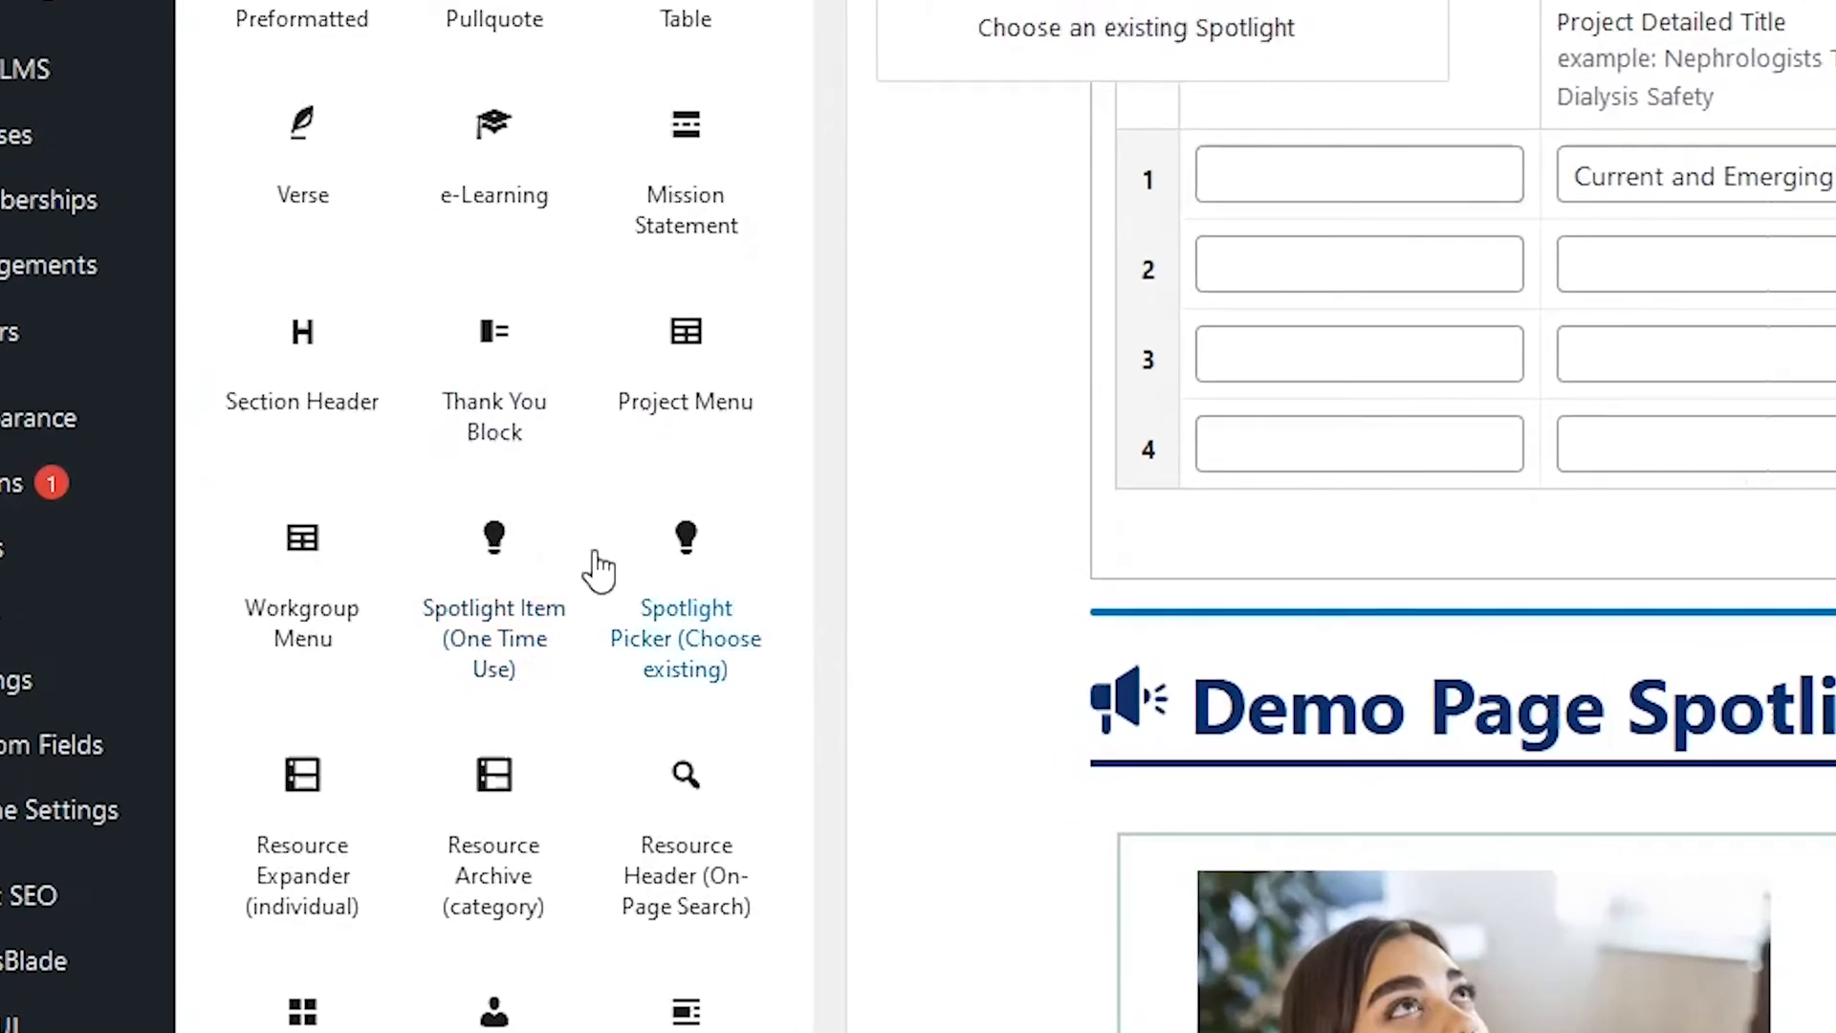
left_click_drag(492, 560, 1729, 609)
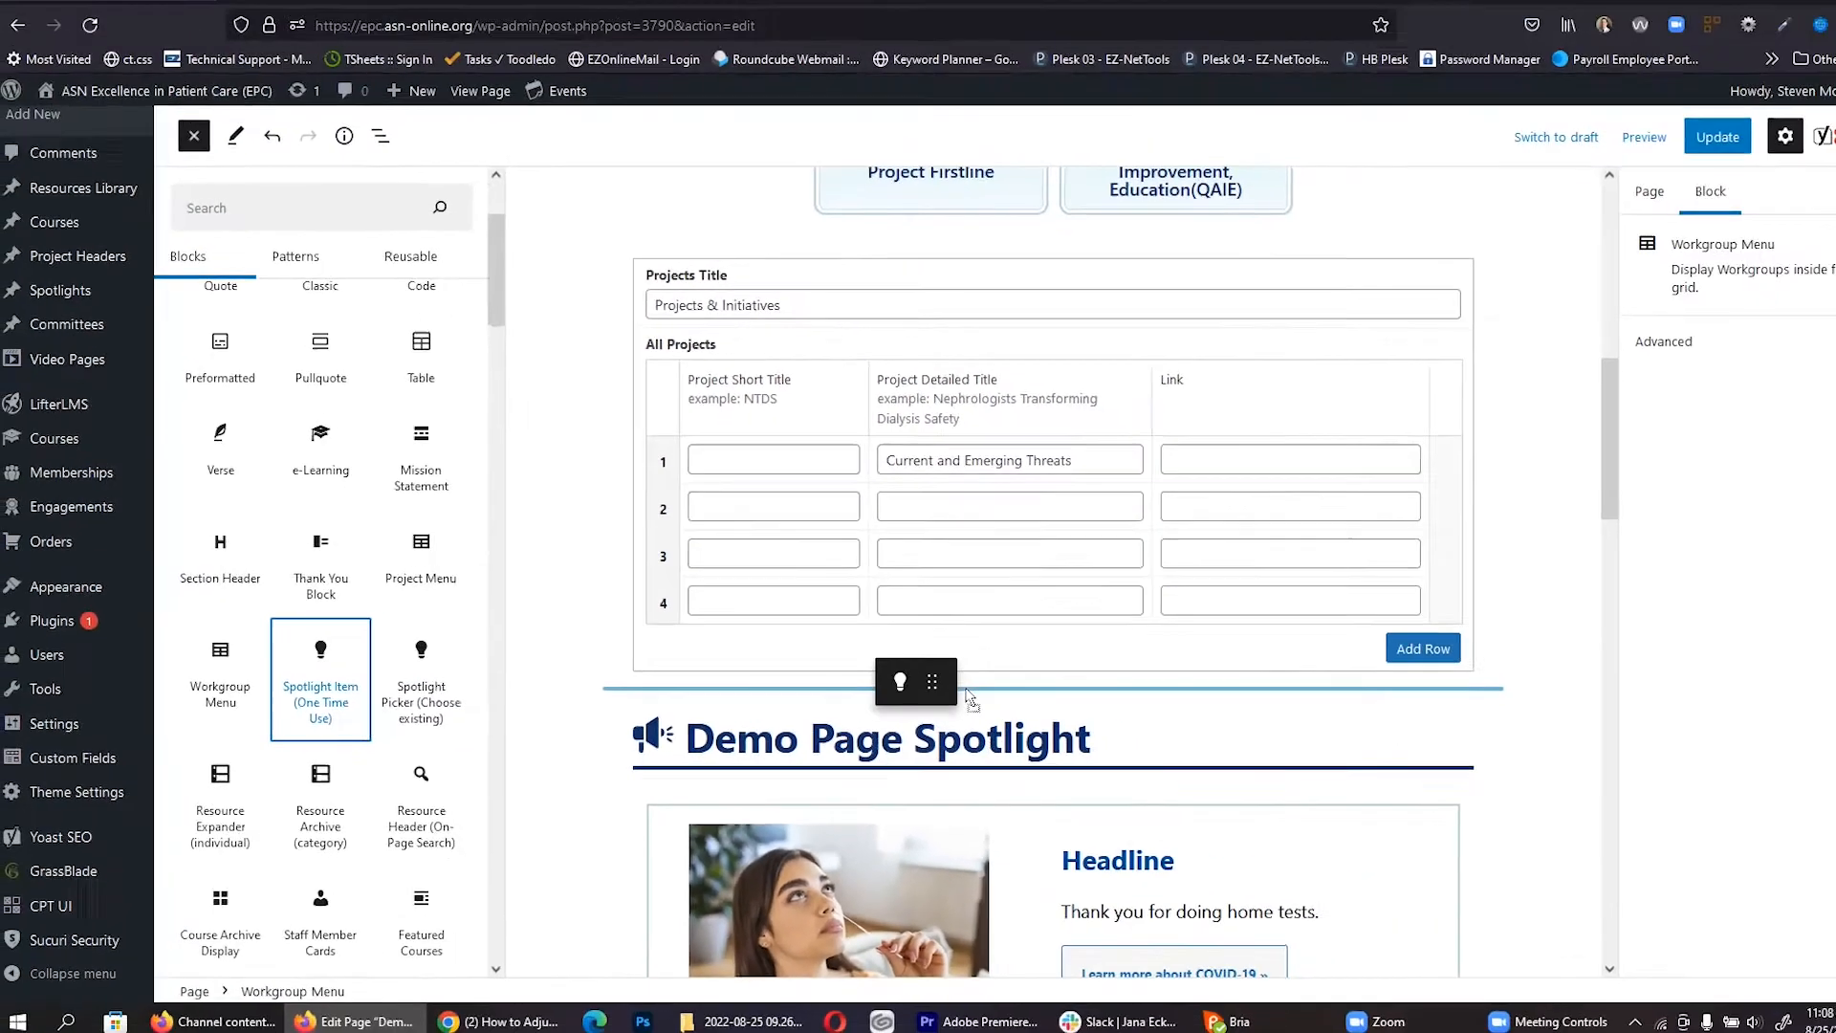
left_click_drag(930, 690, 934, 698)
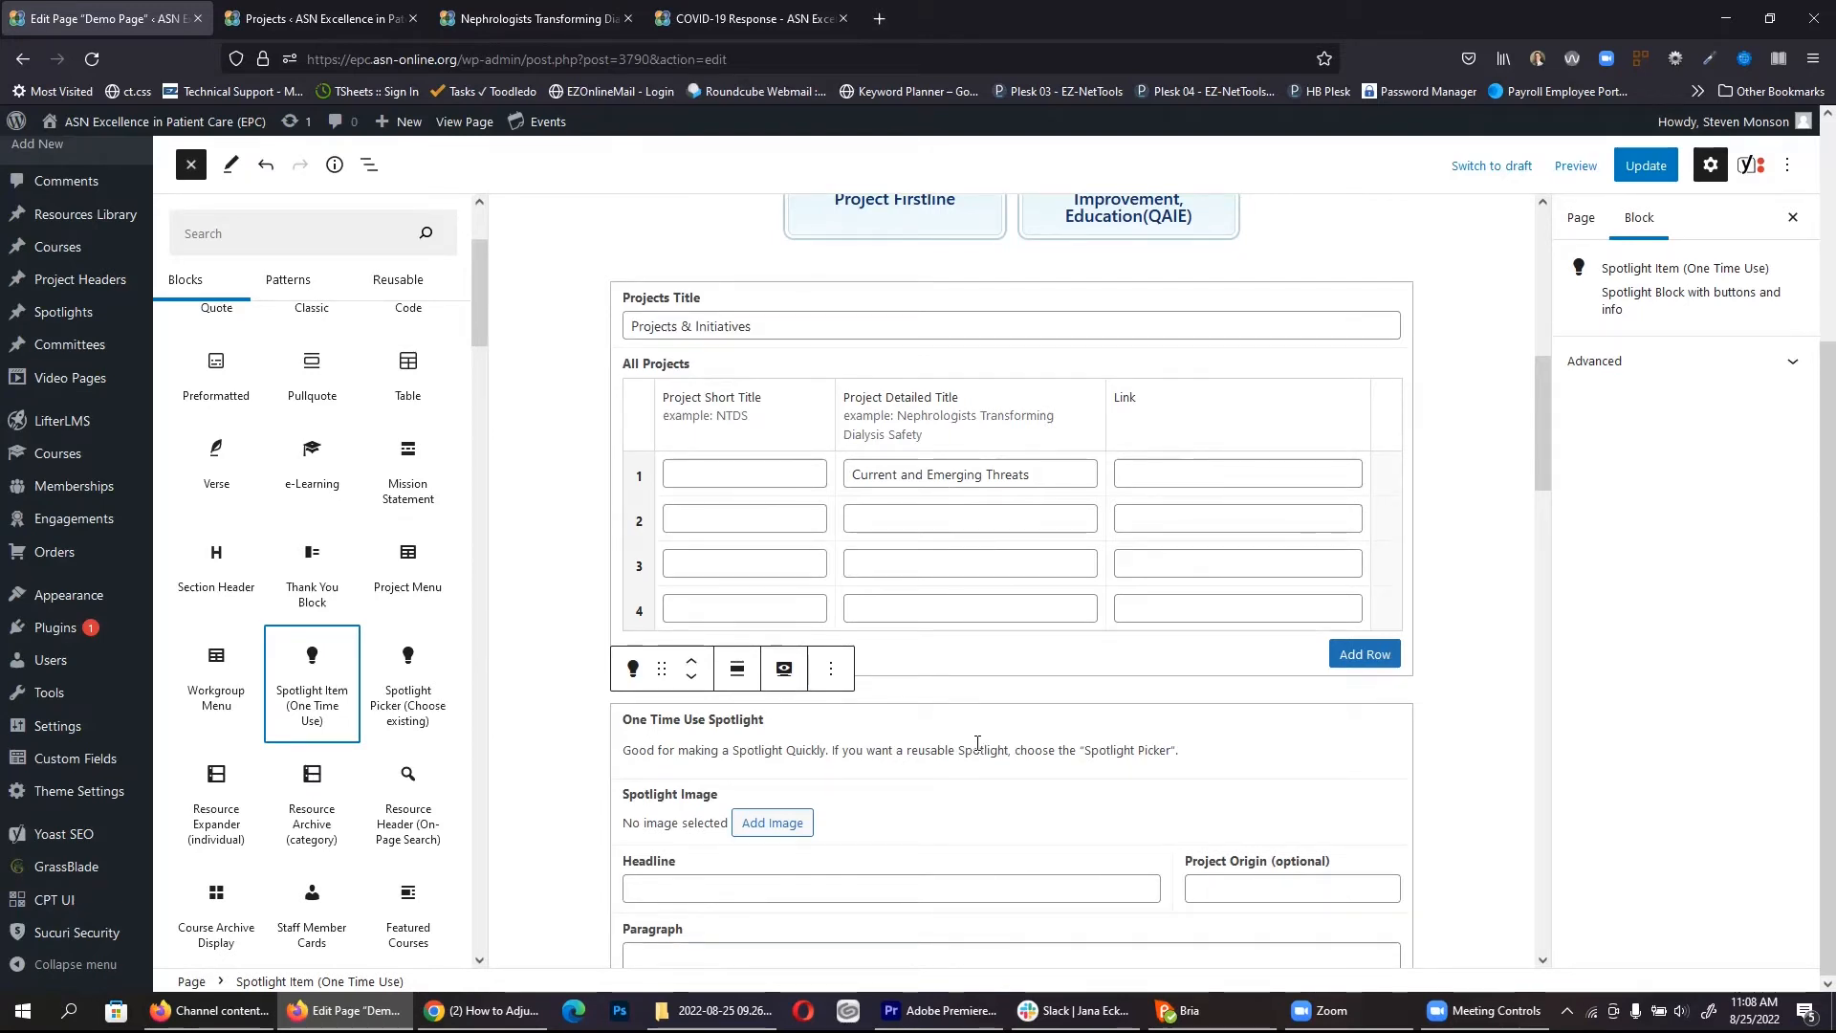
scroll(977, 742, "down", 3)
Step: Go through the spotlight's Headline, Project Origin, Paragraph and button fields, adding a secondary button
left_click(700, 599)
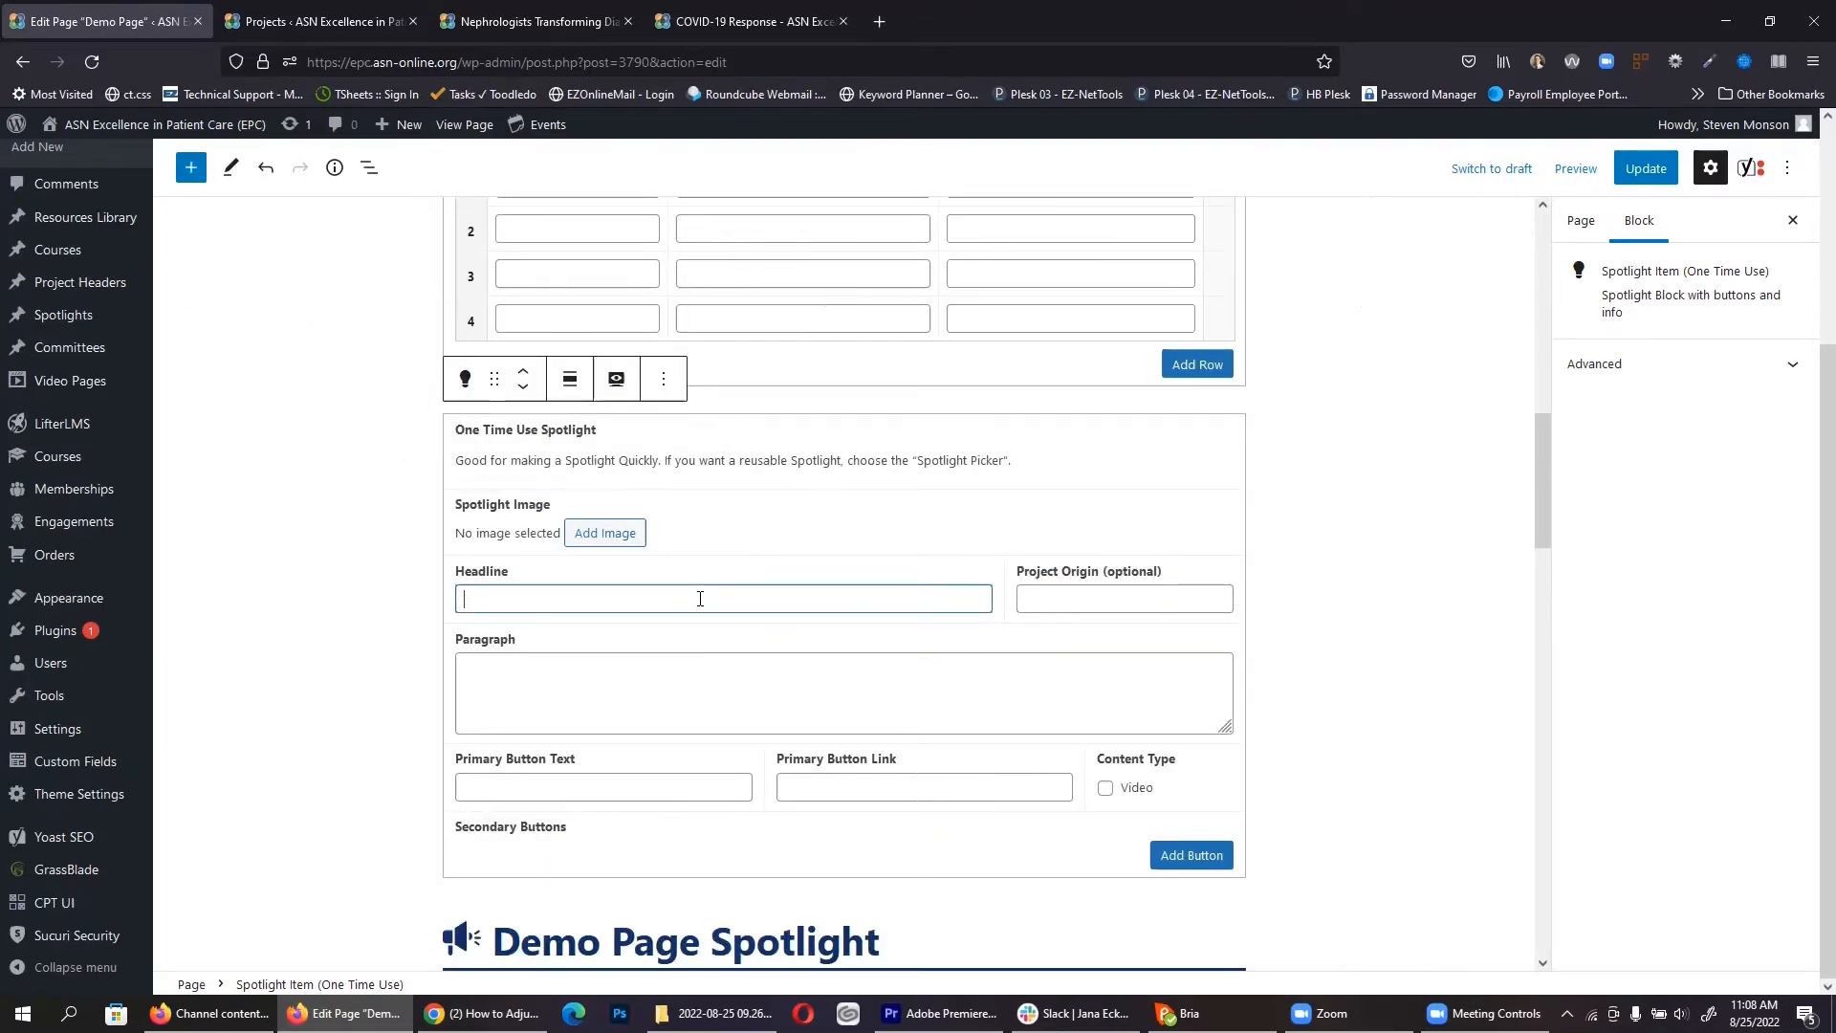
left_click(1144, 544)
left_click(425, 692)
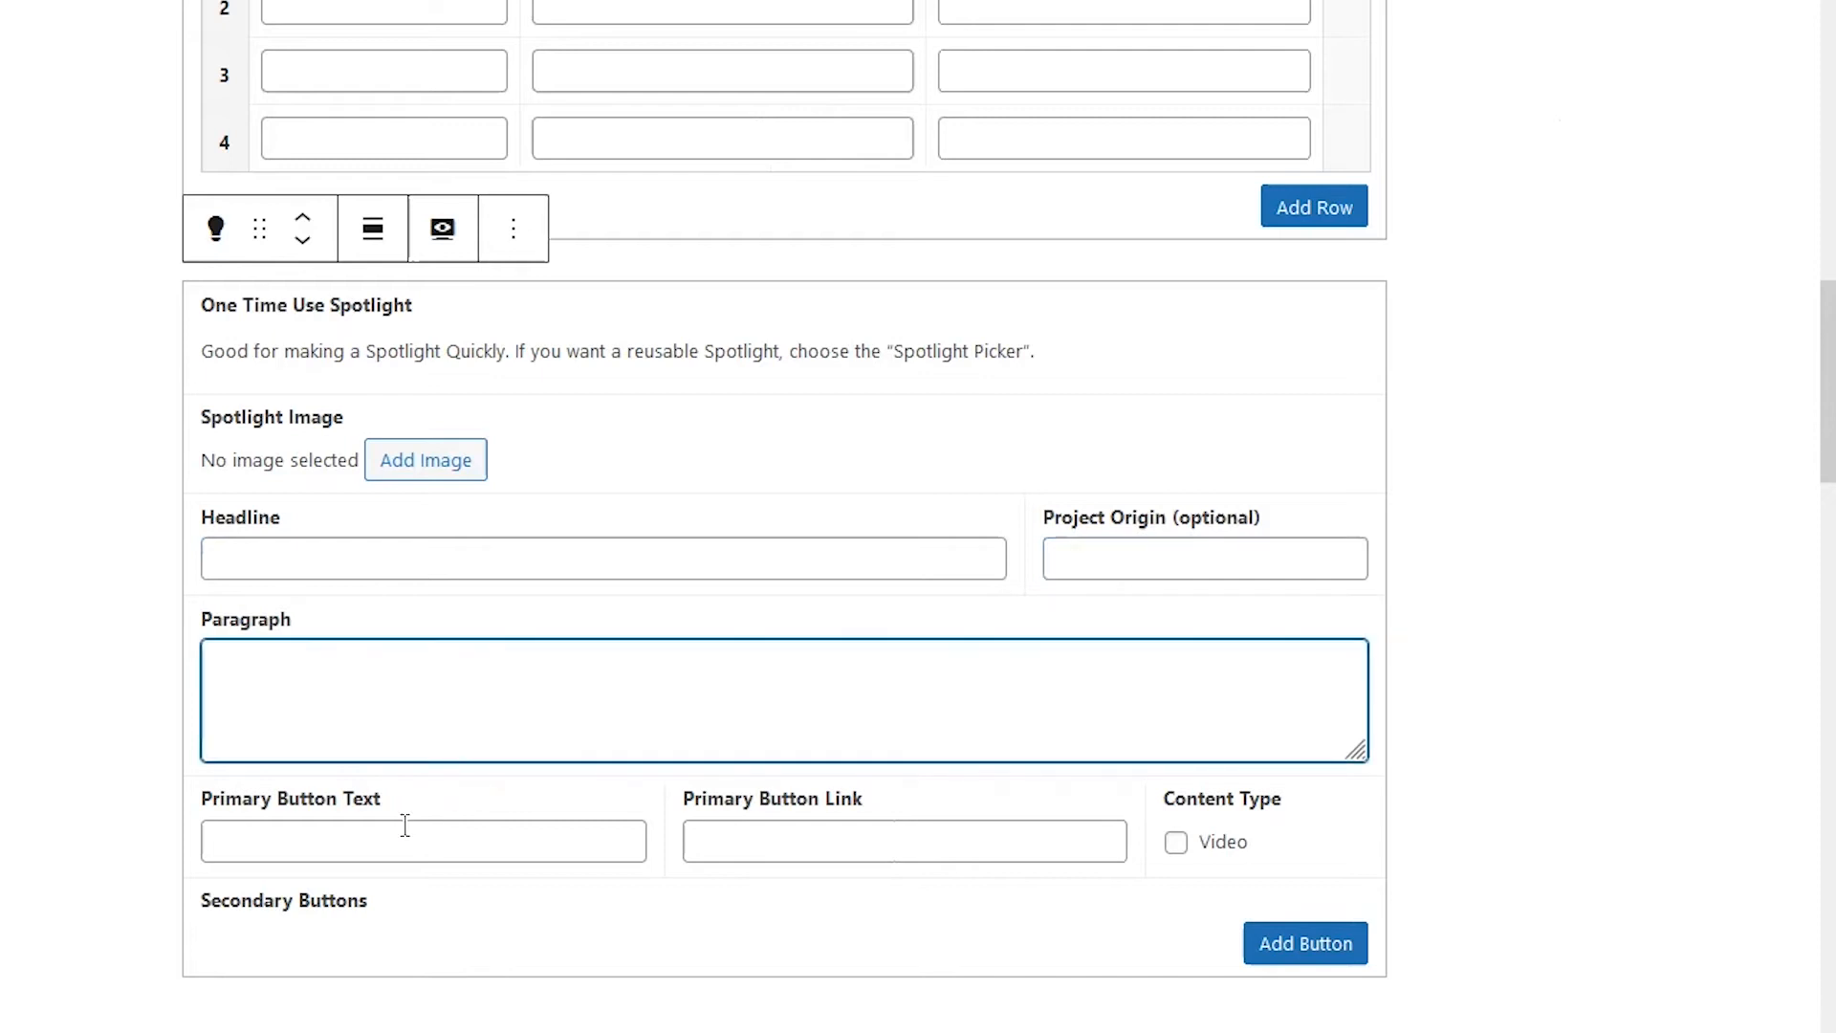
left_click(388, 837)
left_click(837, 841)
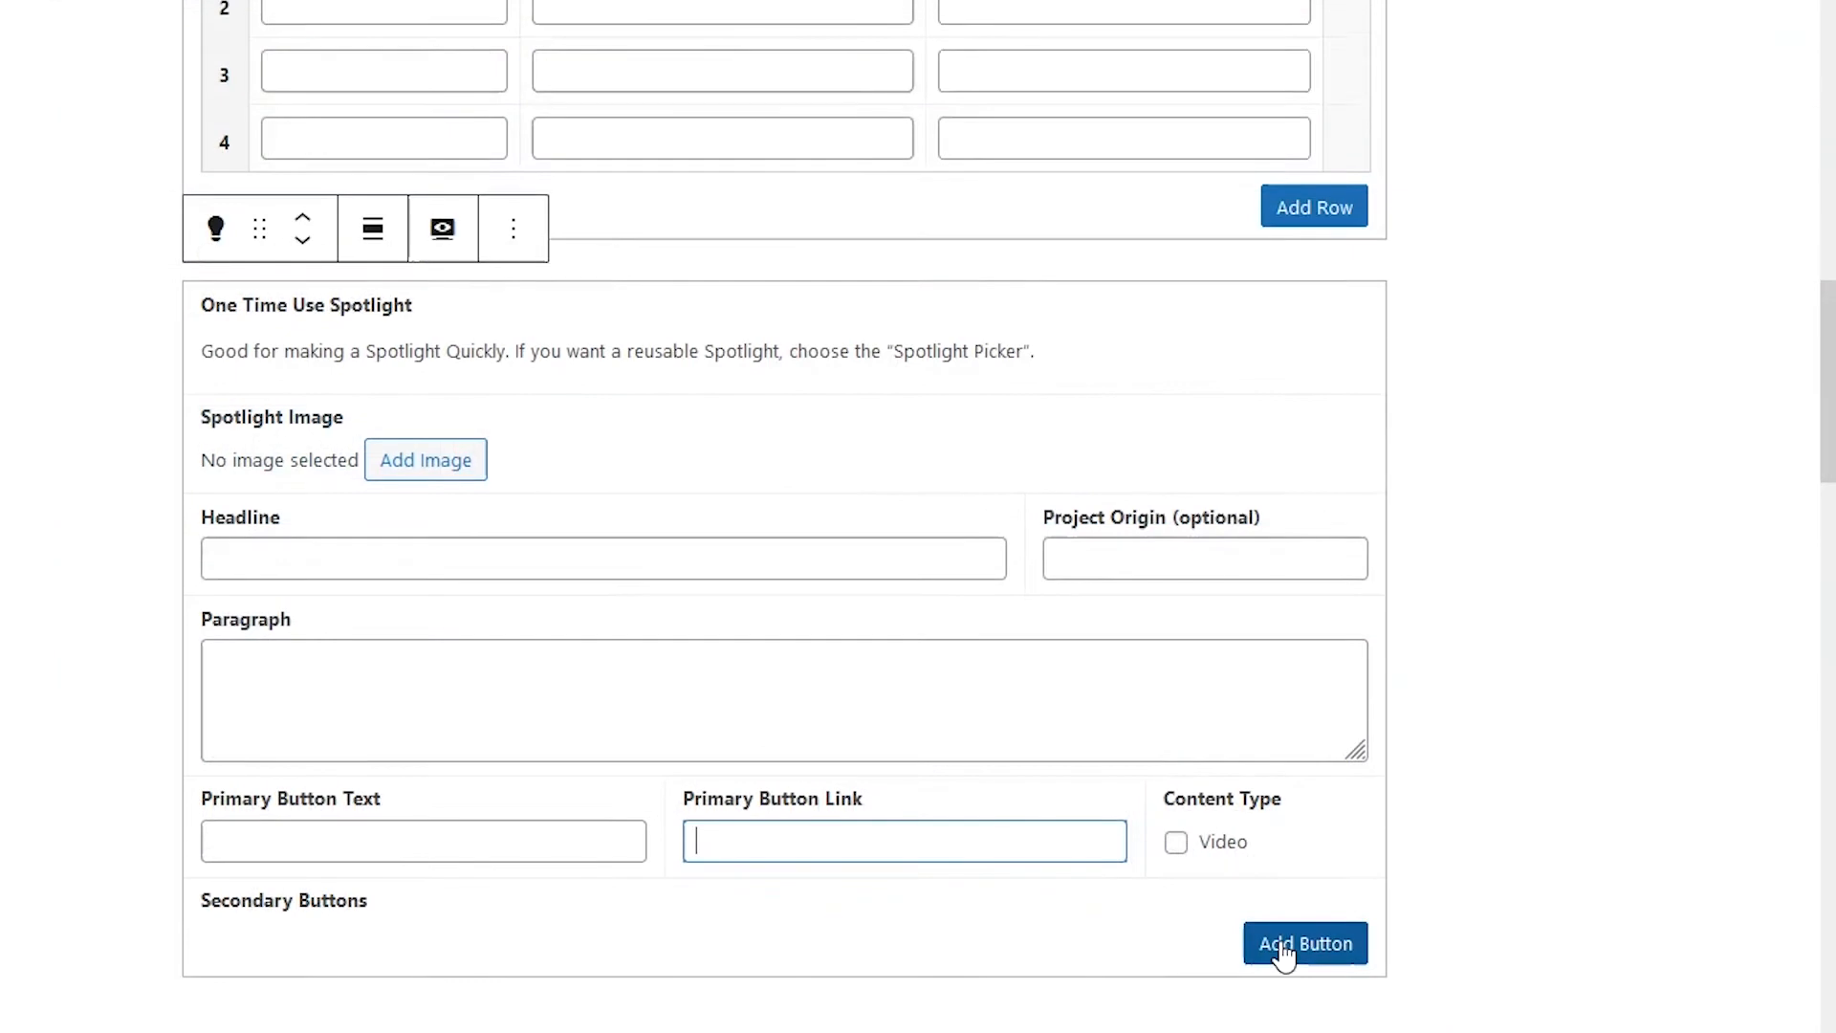
left_click(1283, 943)
scroll(1283, 881, "down", 2)
left_click(404, 860)
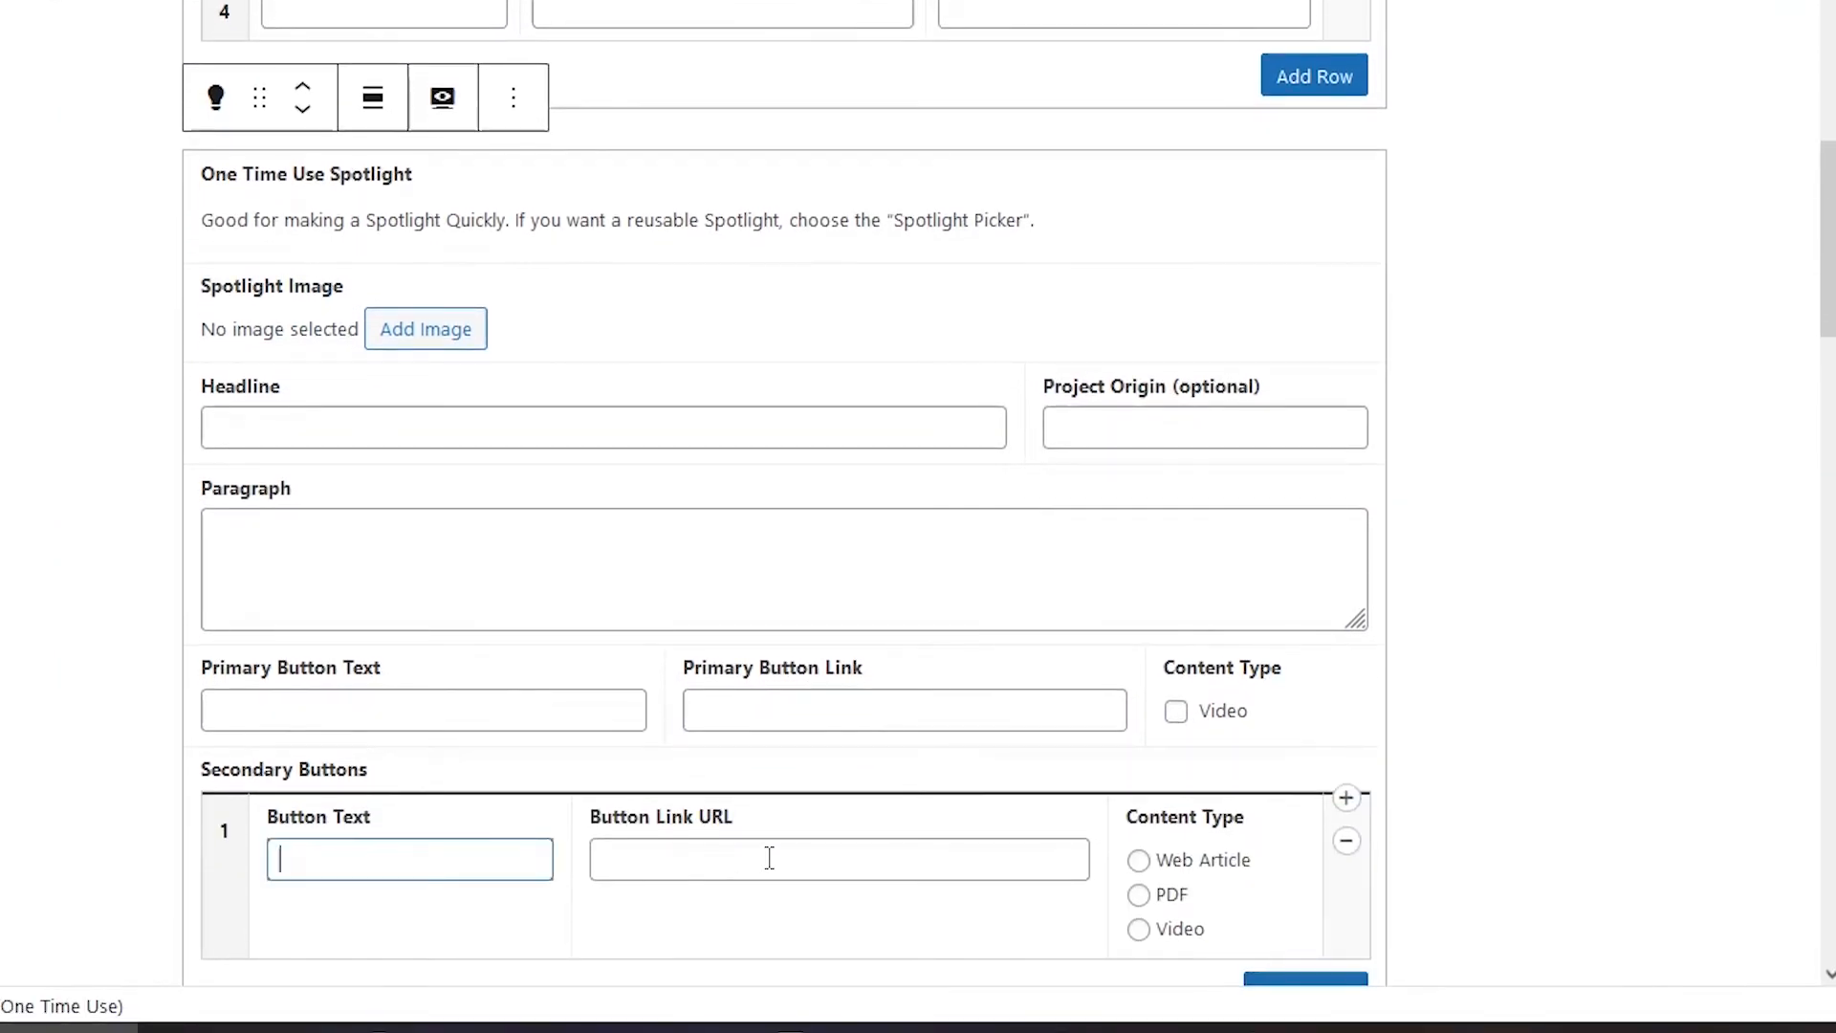
left_click(711, 859)
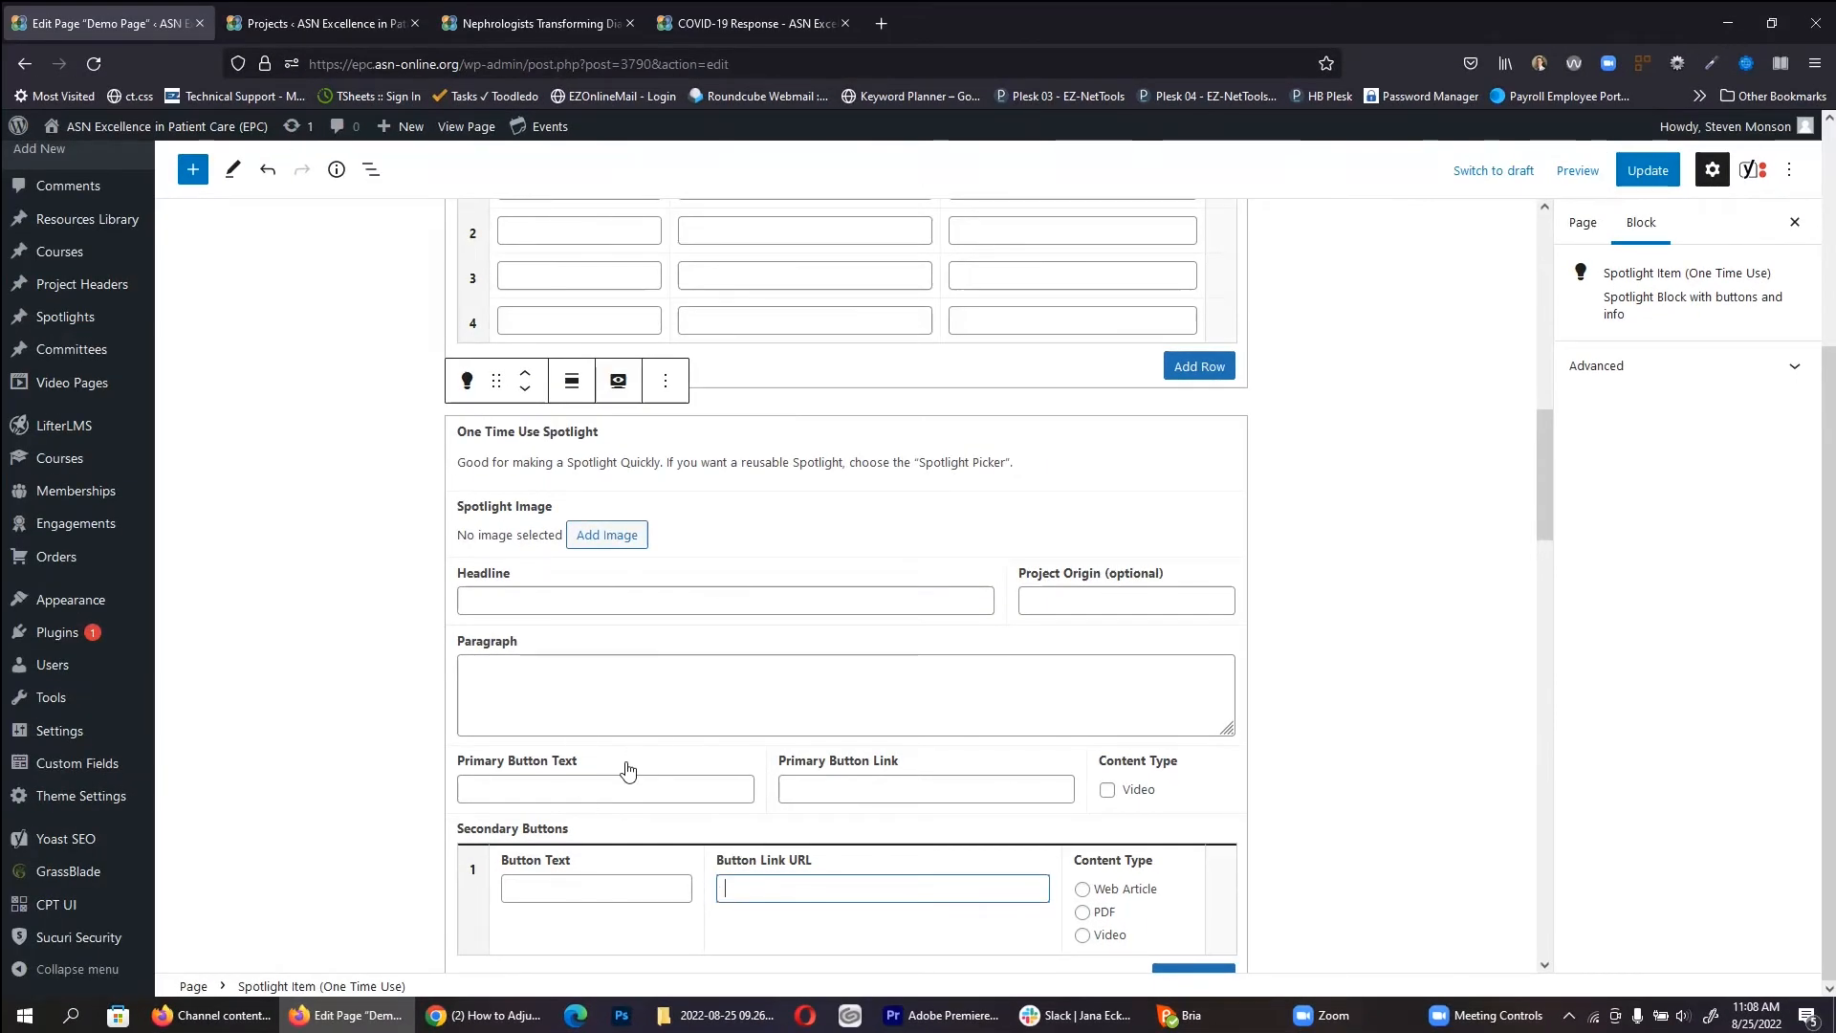
Step: Review the COVID-19 Response page's spotlight title, then return to the Demo Page editor
left_click(708, 12)
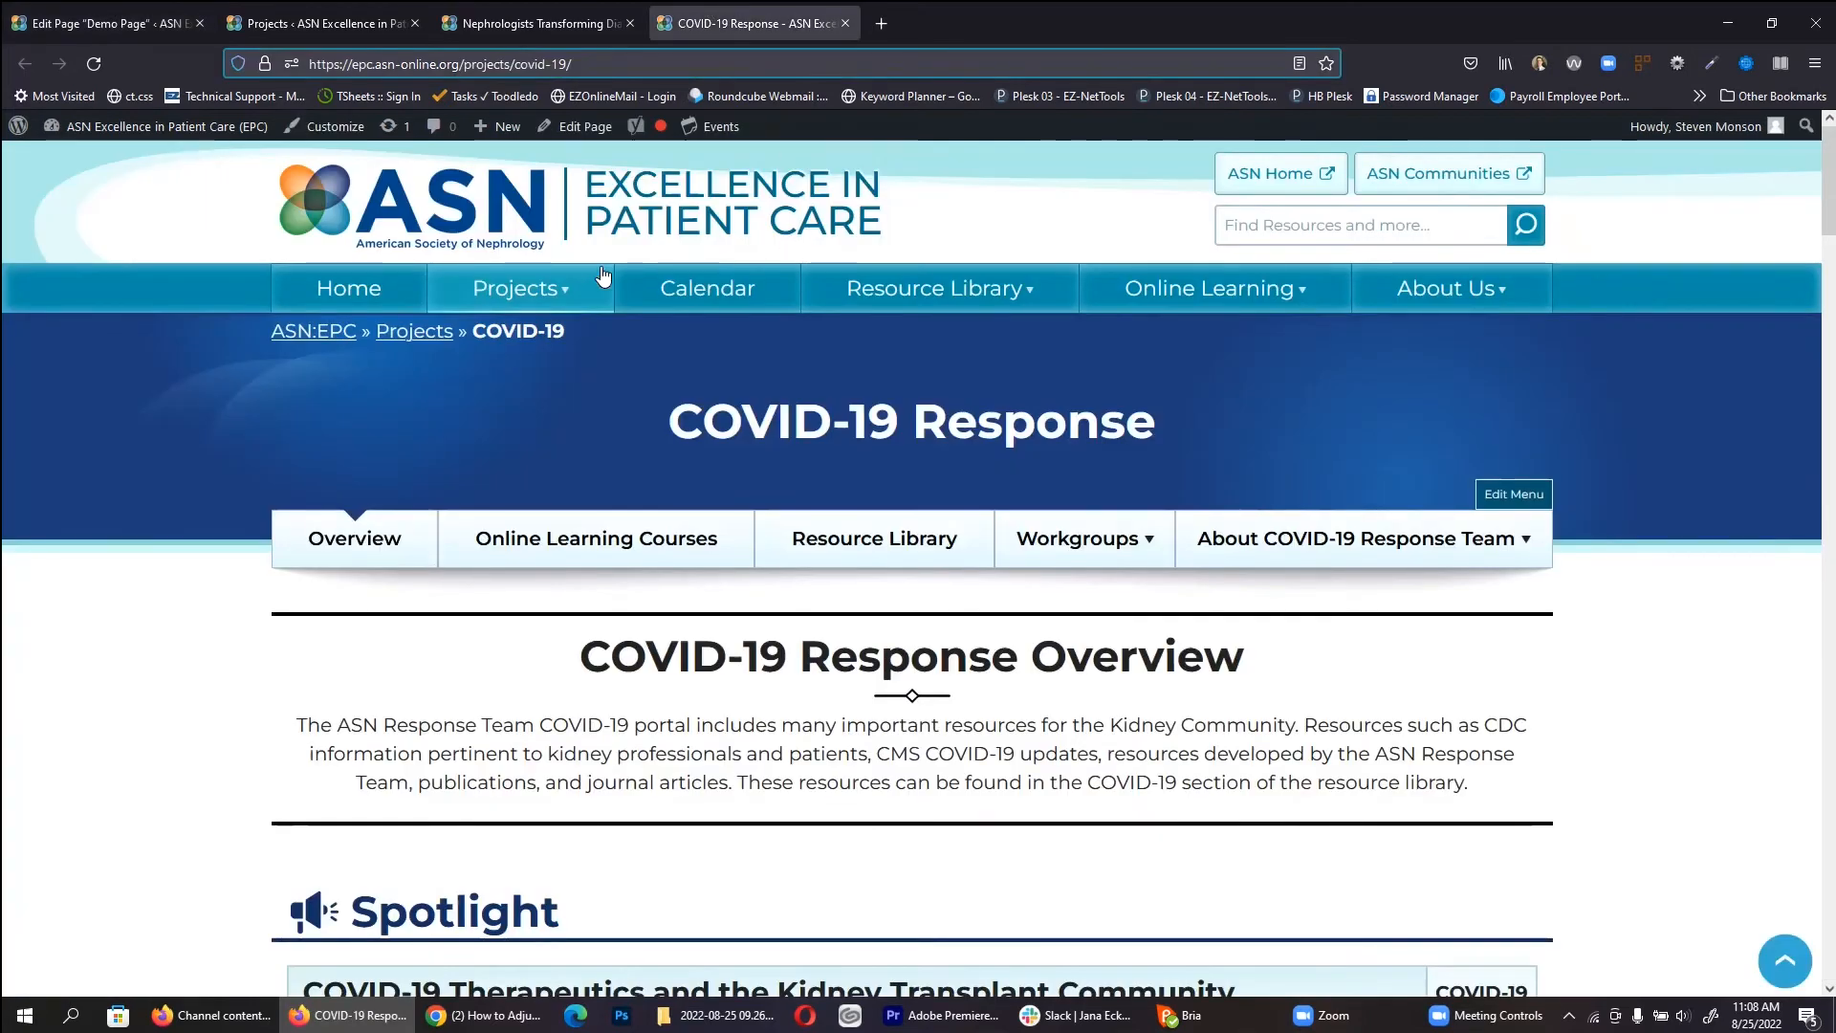
scroll(635, 519, "down", 5)
scroll(632, 486, "up", 2)
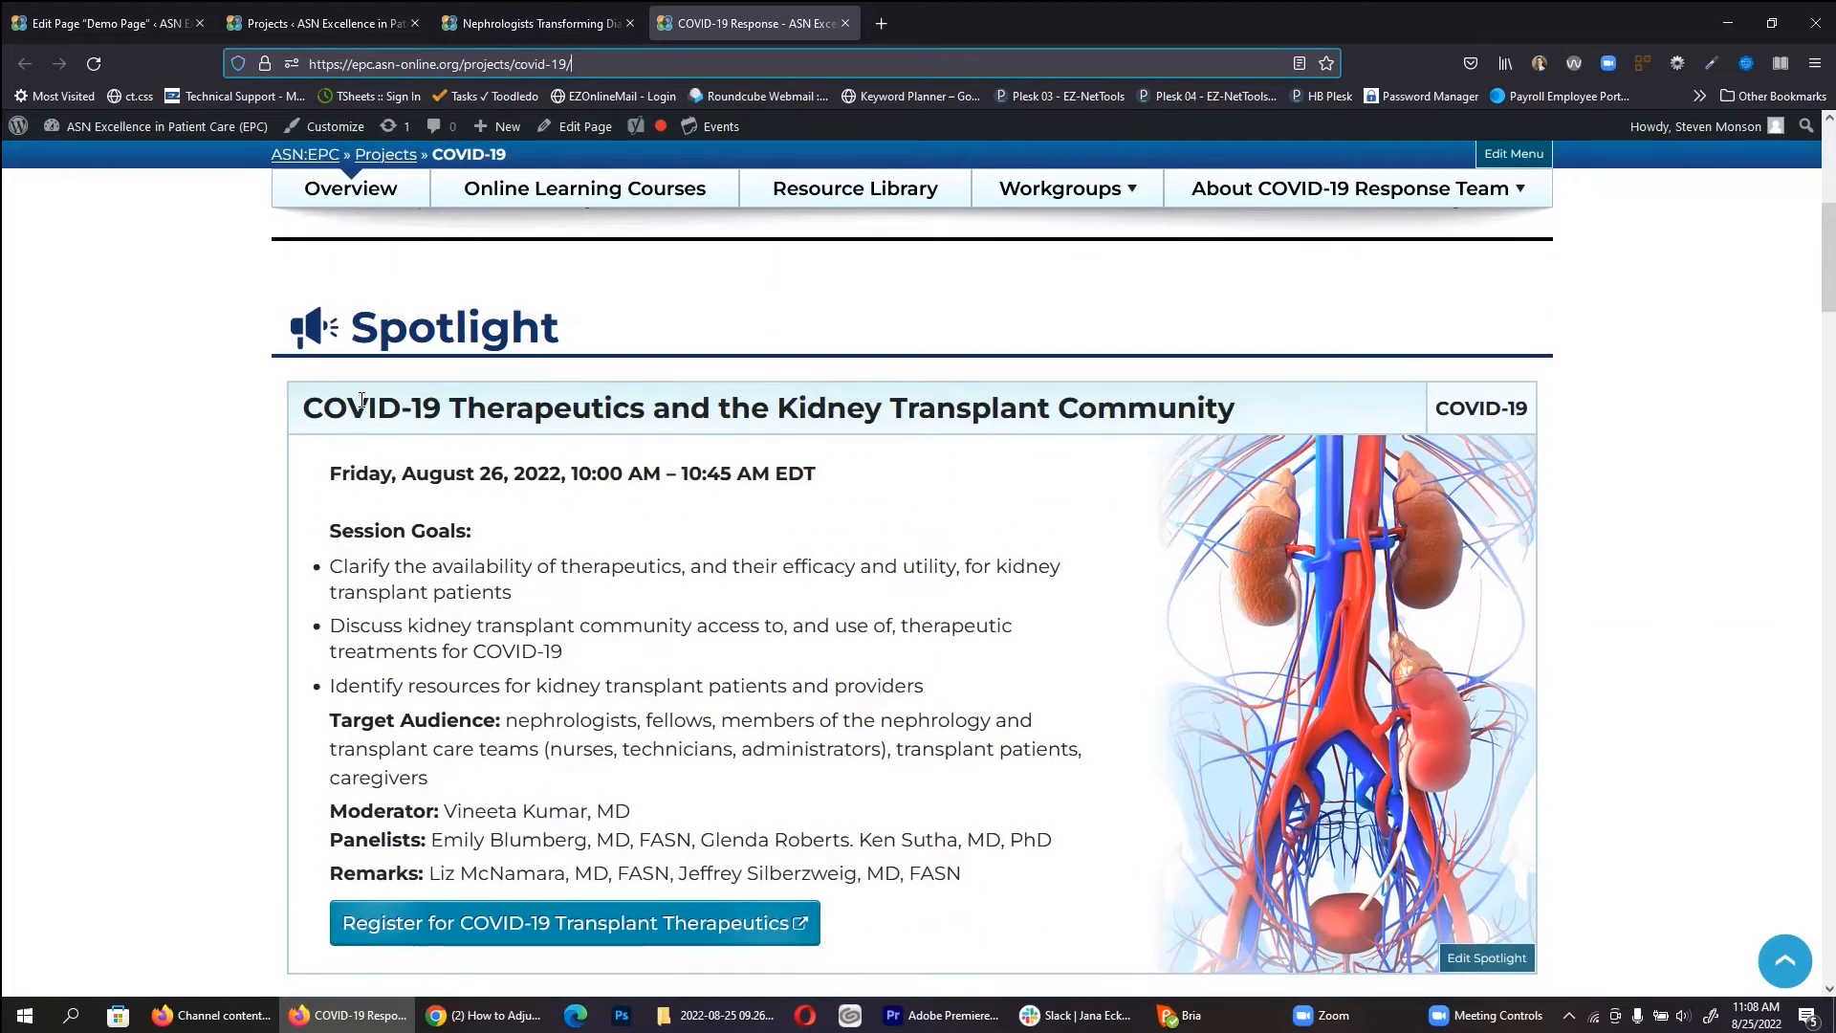
double_click(362, 401)
left_click_drag(1469, 413, 1485, 409)
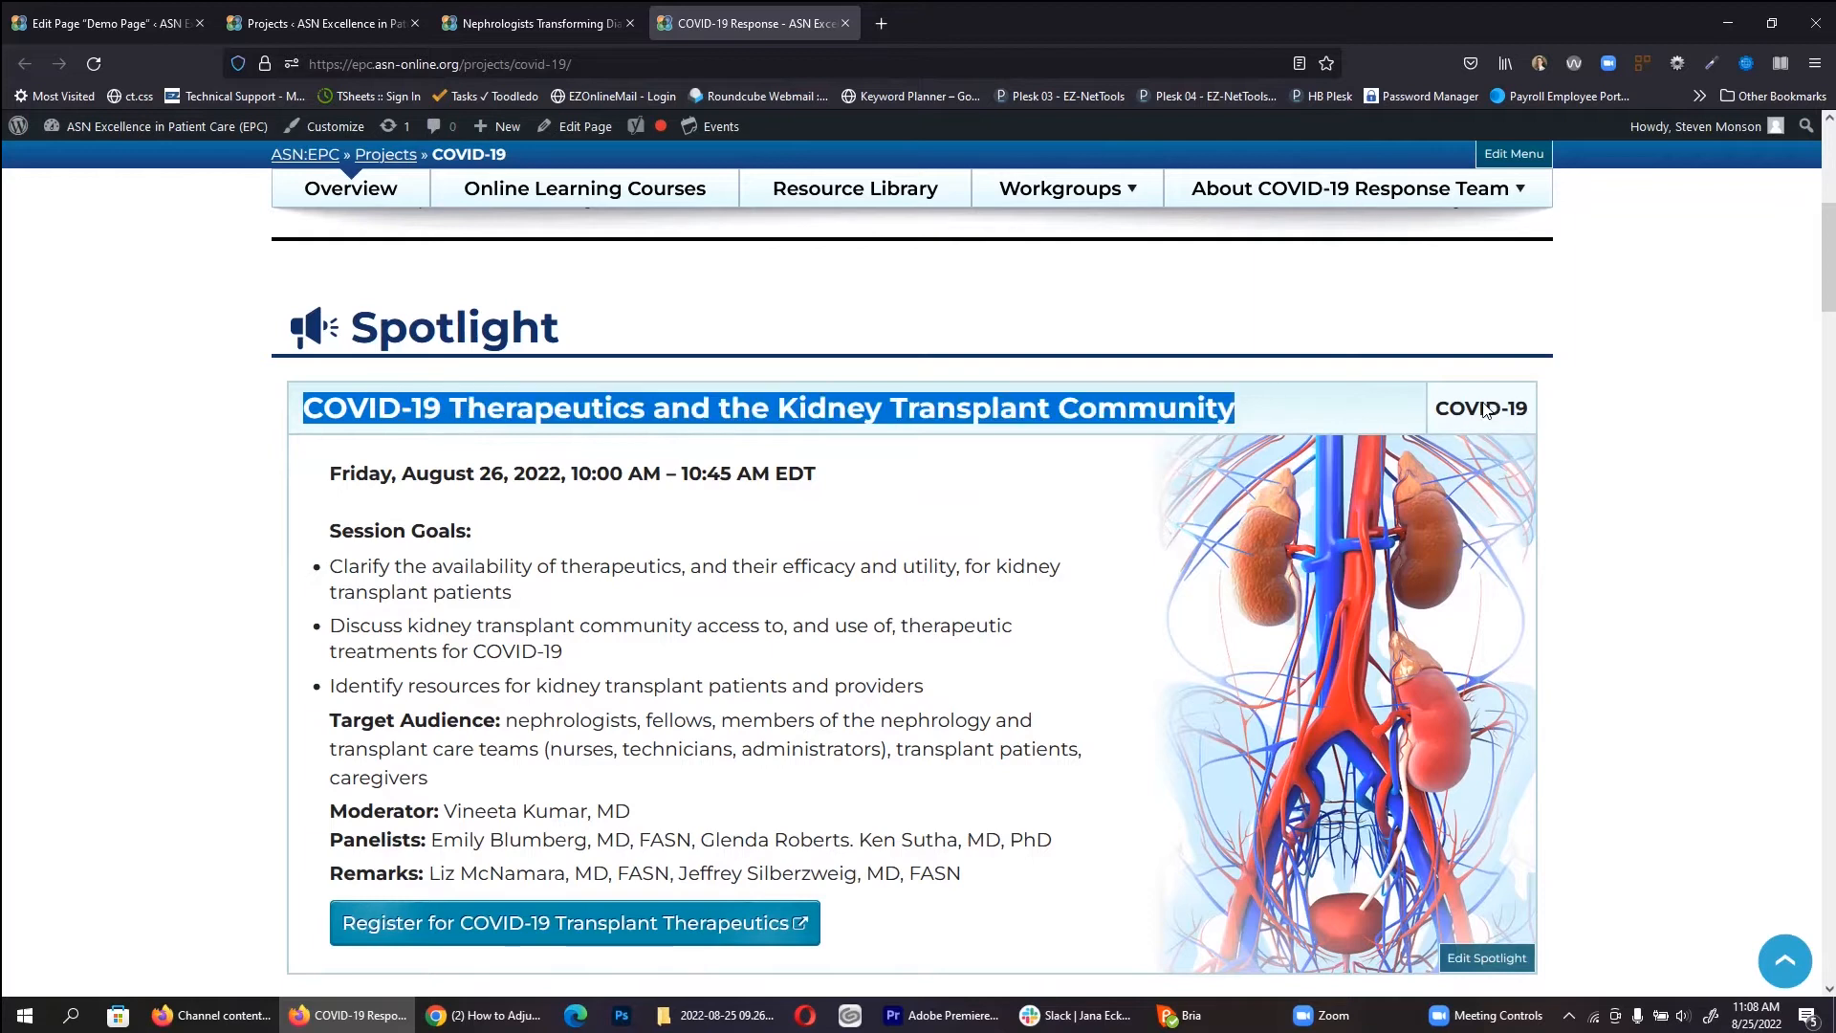
left_click(496, 524)
scroll(519, 800, "down", 3)
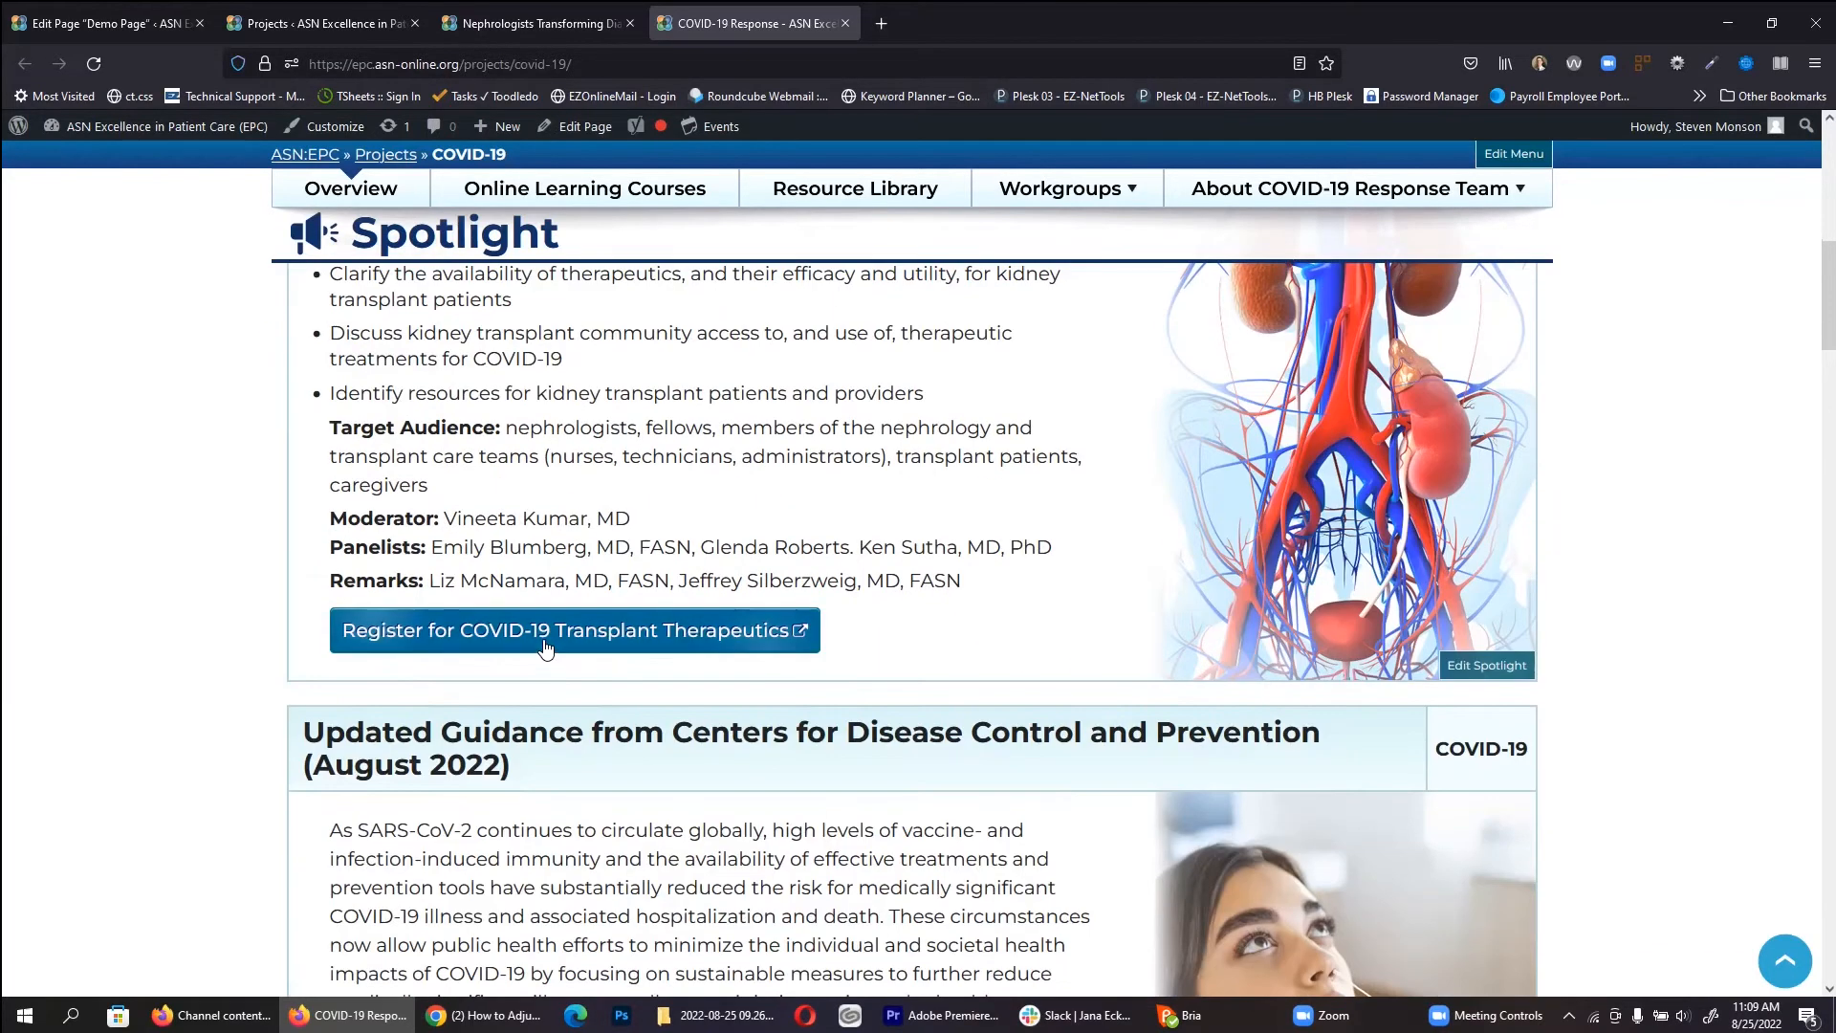
left_click(292, 14)
left_click(132, 11)
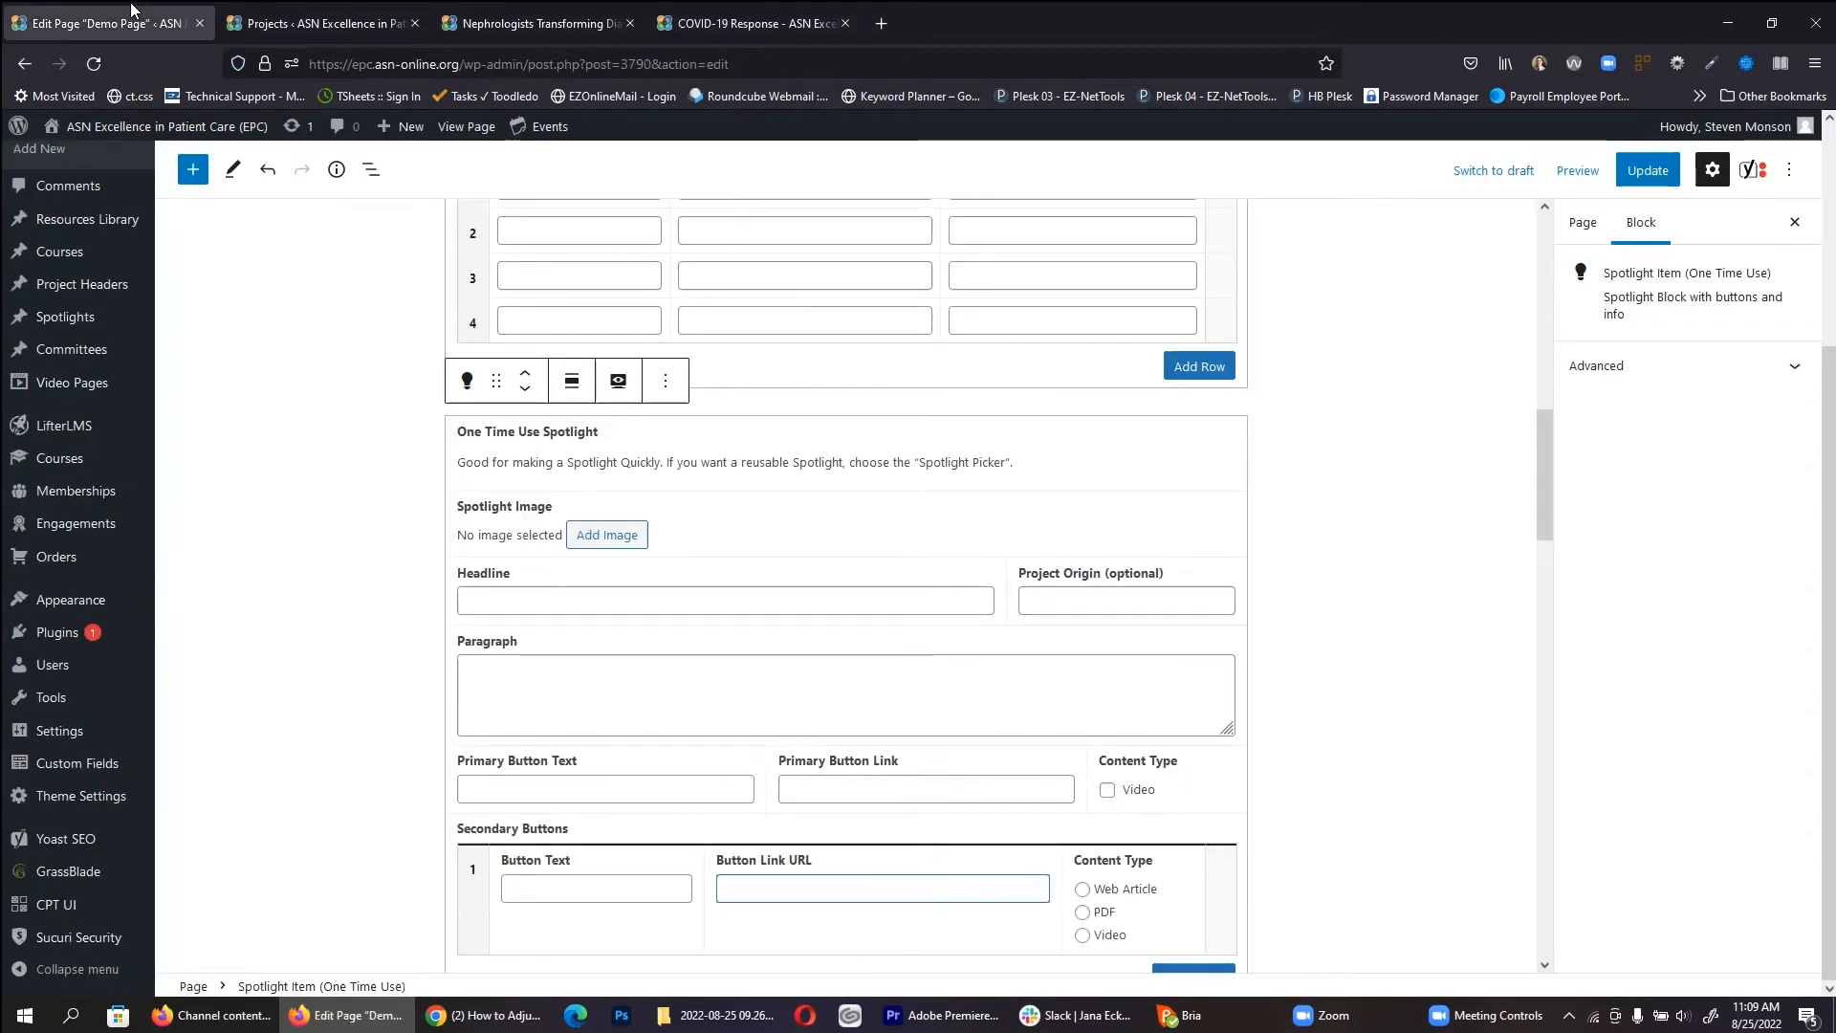
scroll(616, 547, "down", 2)
scroll(616, 547, "down", 1)
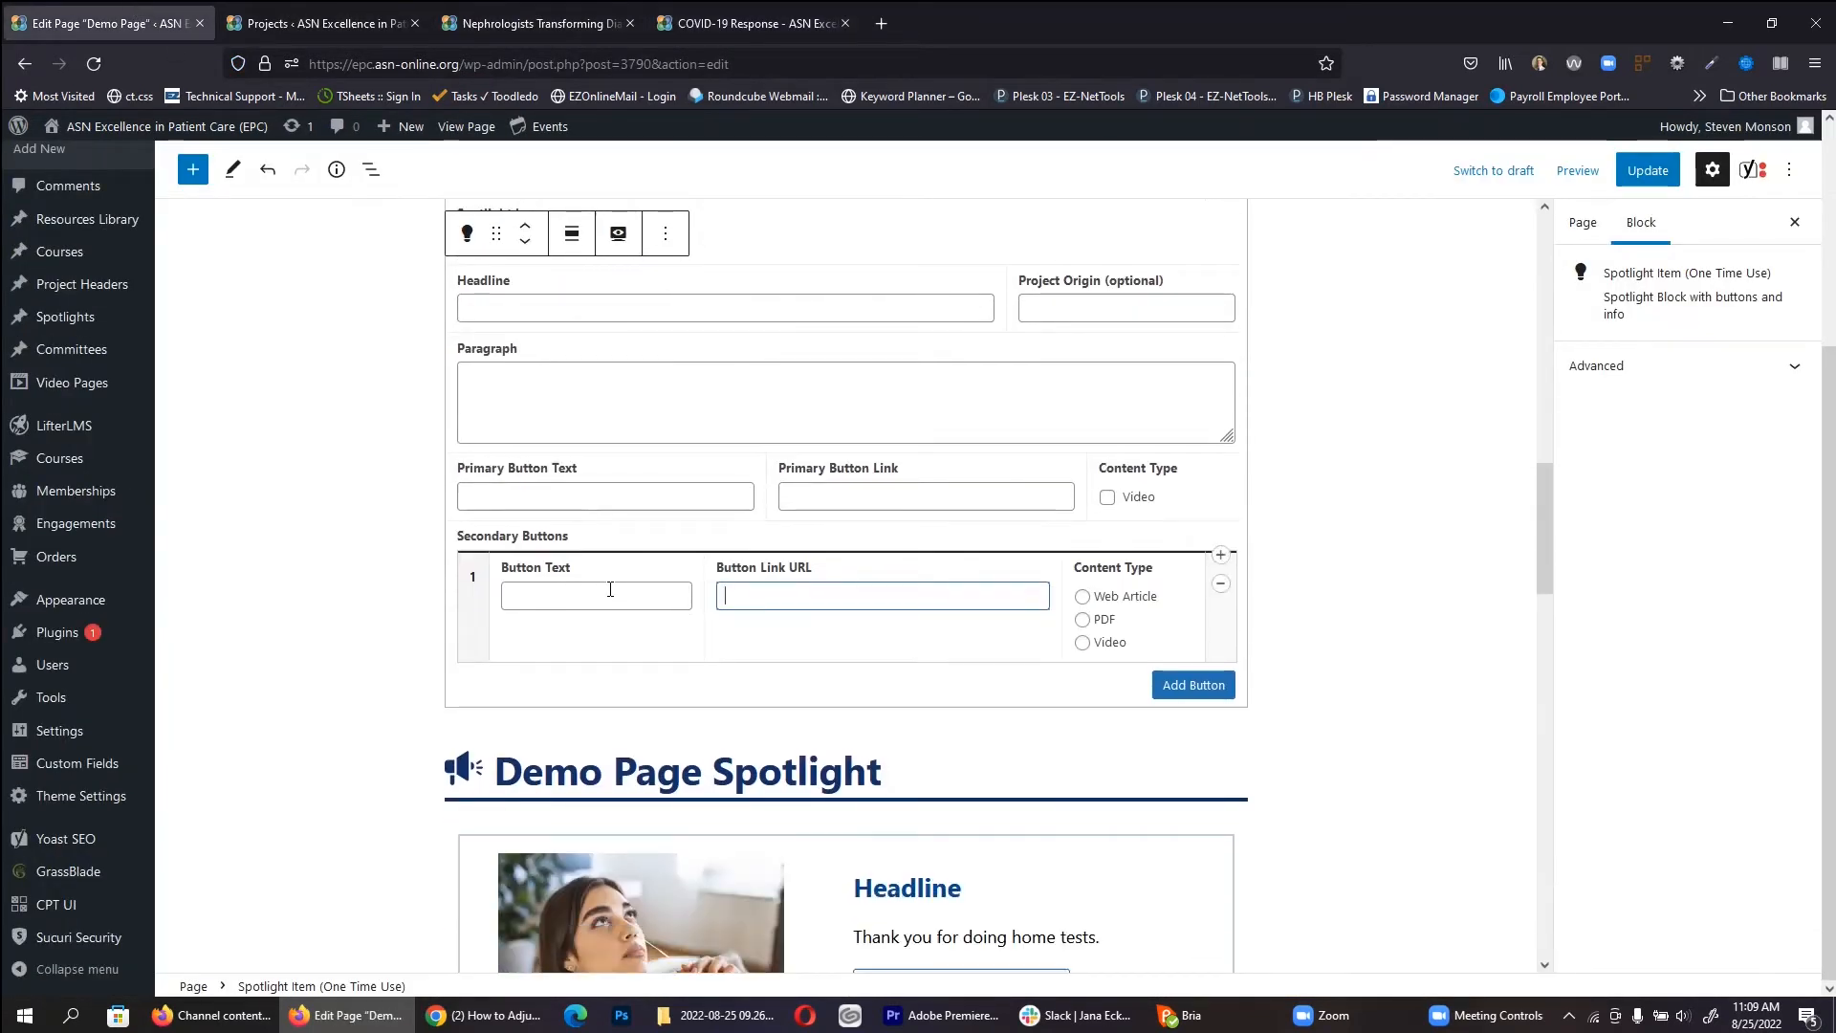
left_click(193, 169)
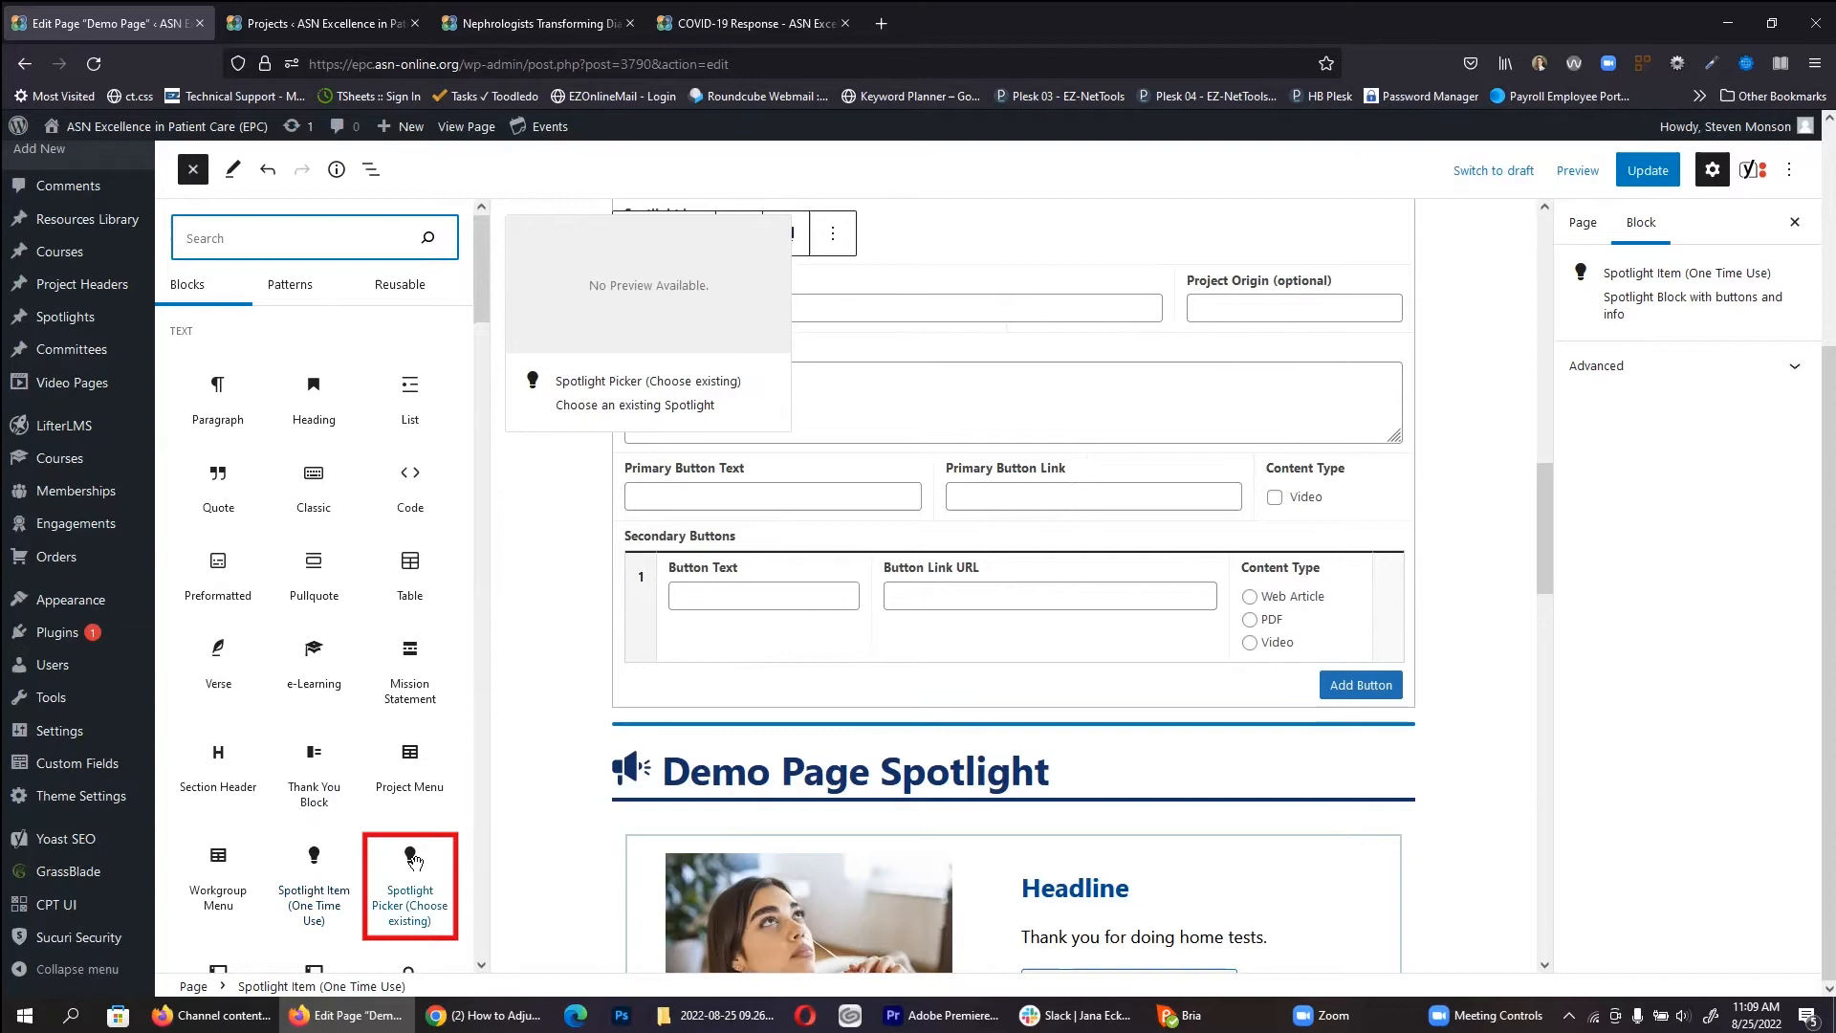
Step: Add a Spotlight Picker set to Monkeypox, update the page, and open it live in a new tab
left_click_drag(410, 864, 844, 737)
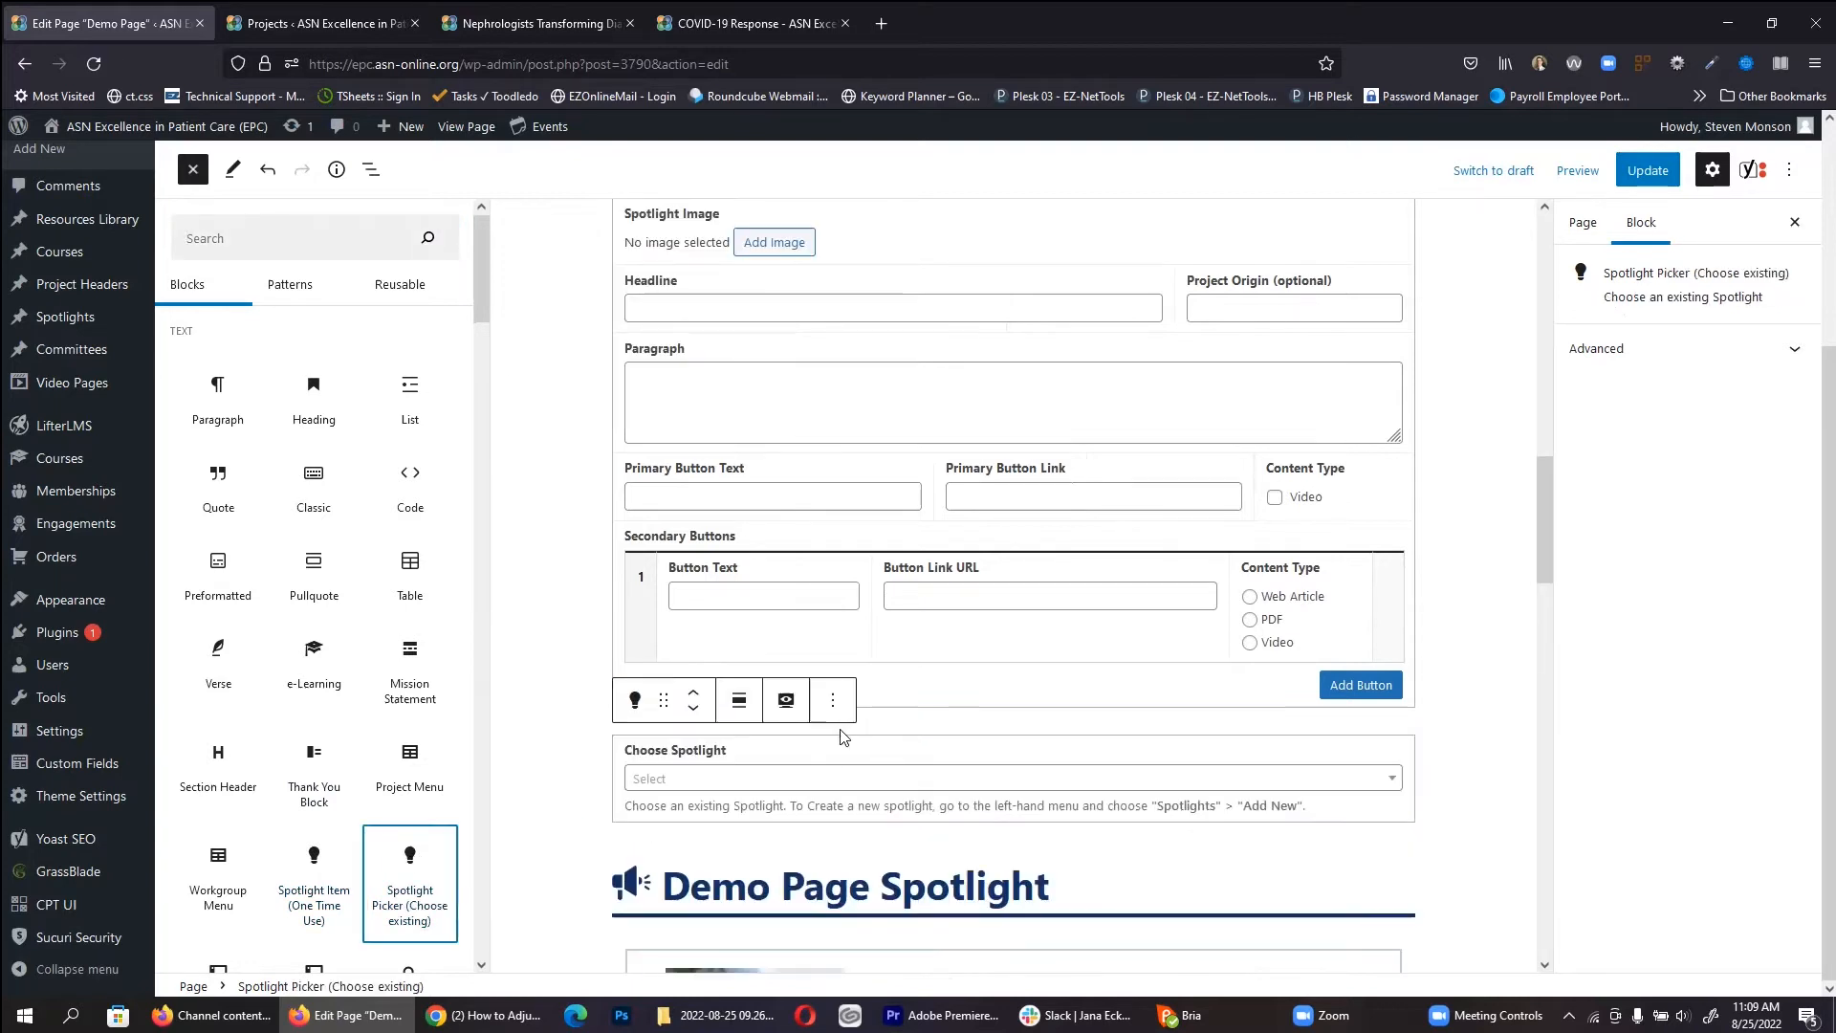
left_click(802, 791)
scroll(639, 621, "down", 5)
scroll(625, 650, "up", 3)
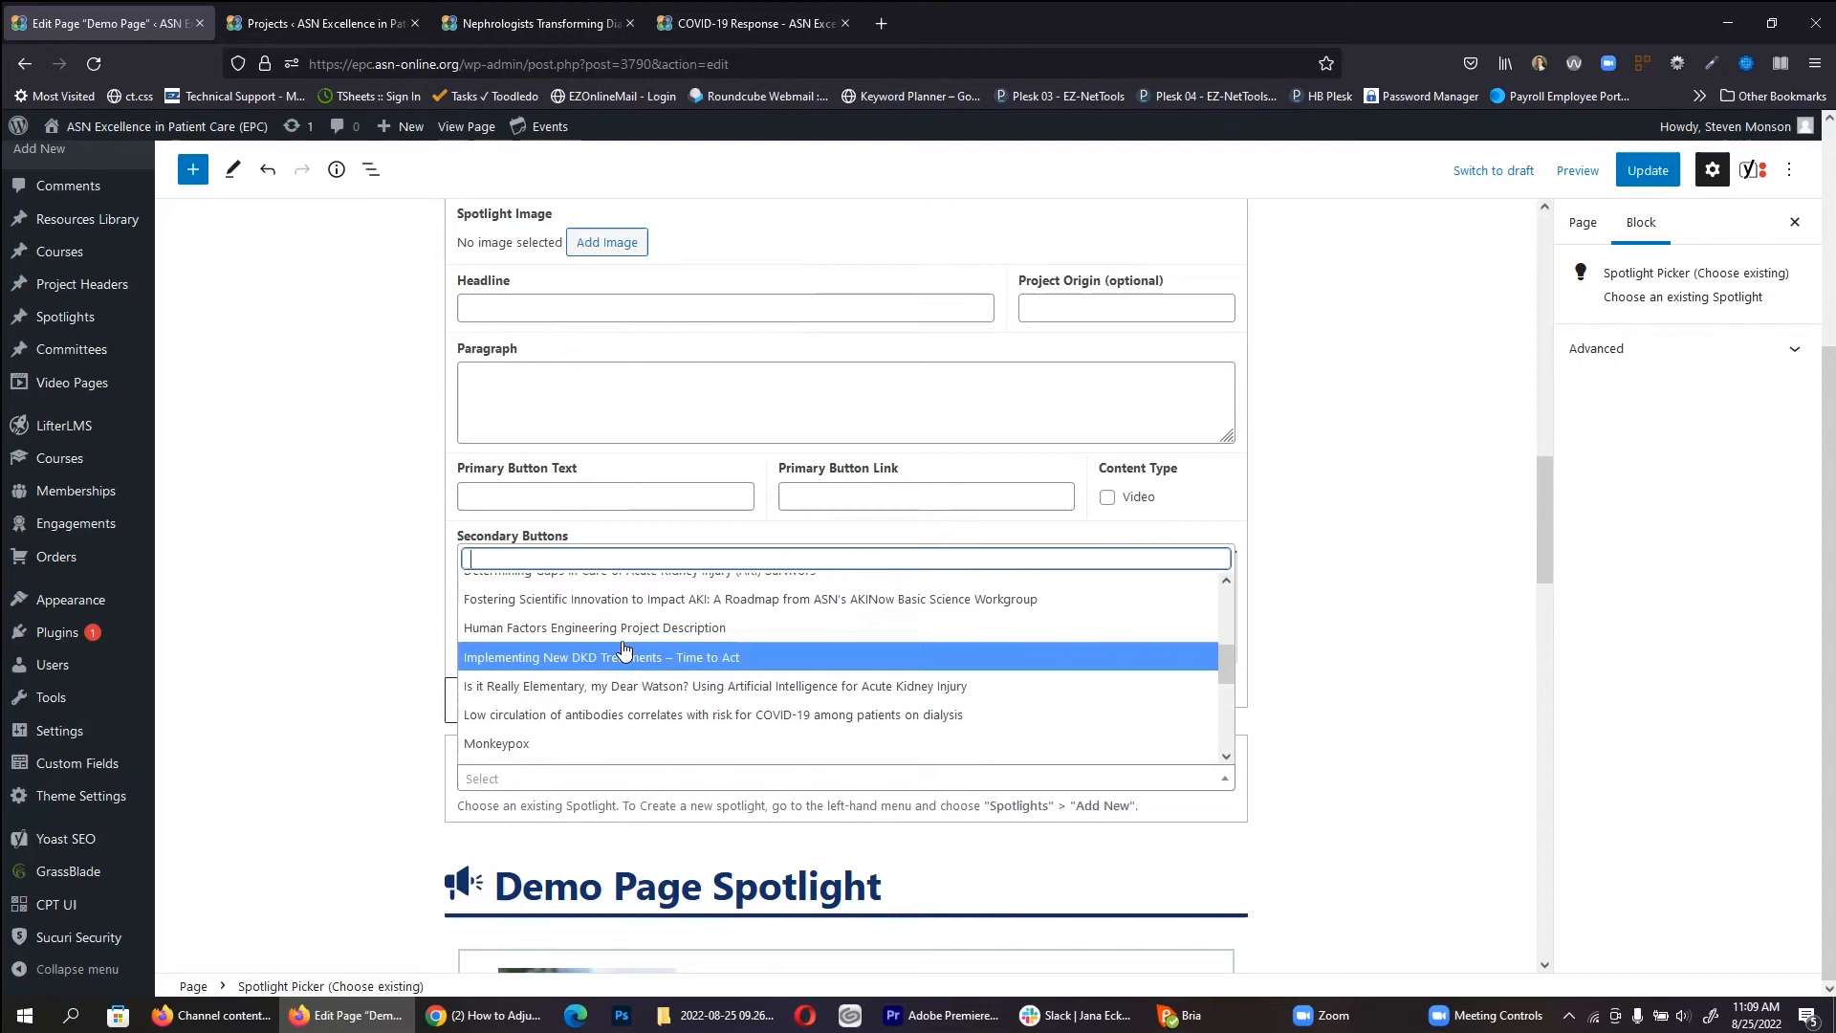
left_click(520, 745)
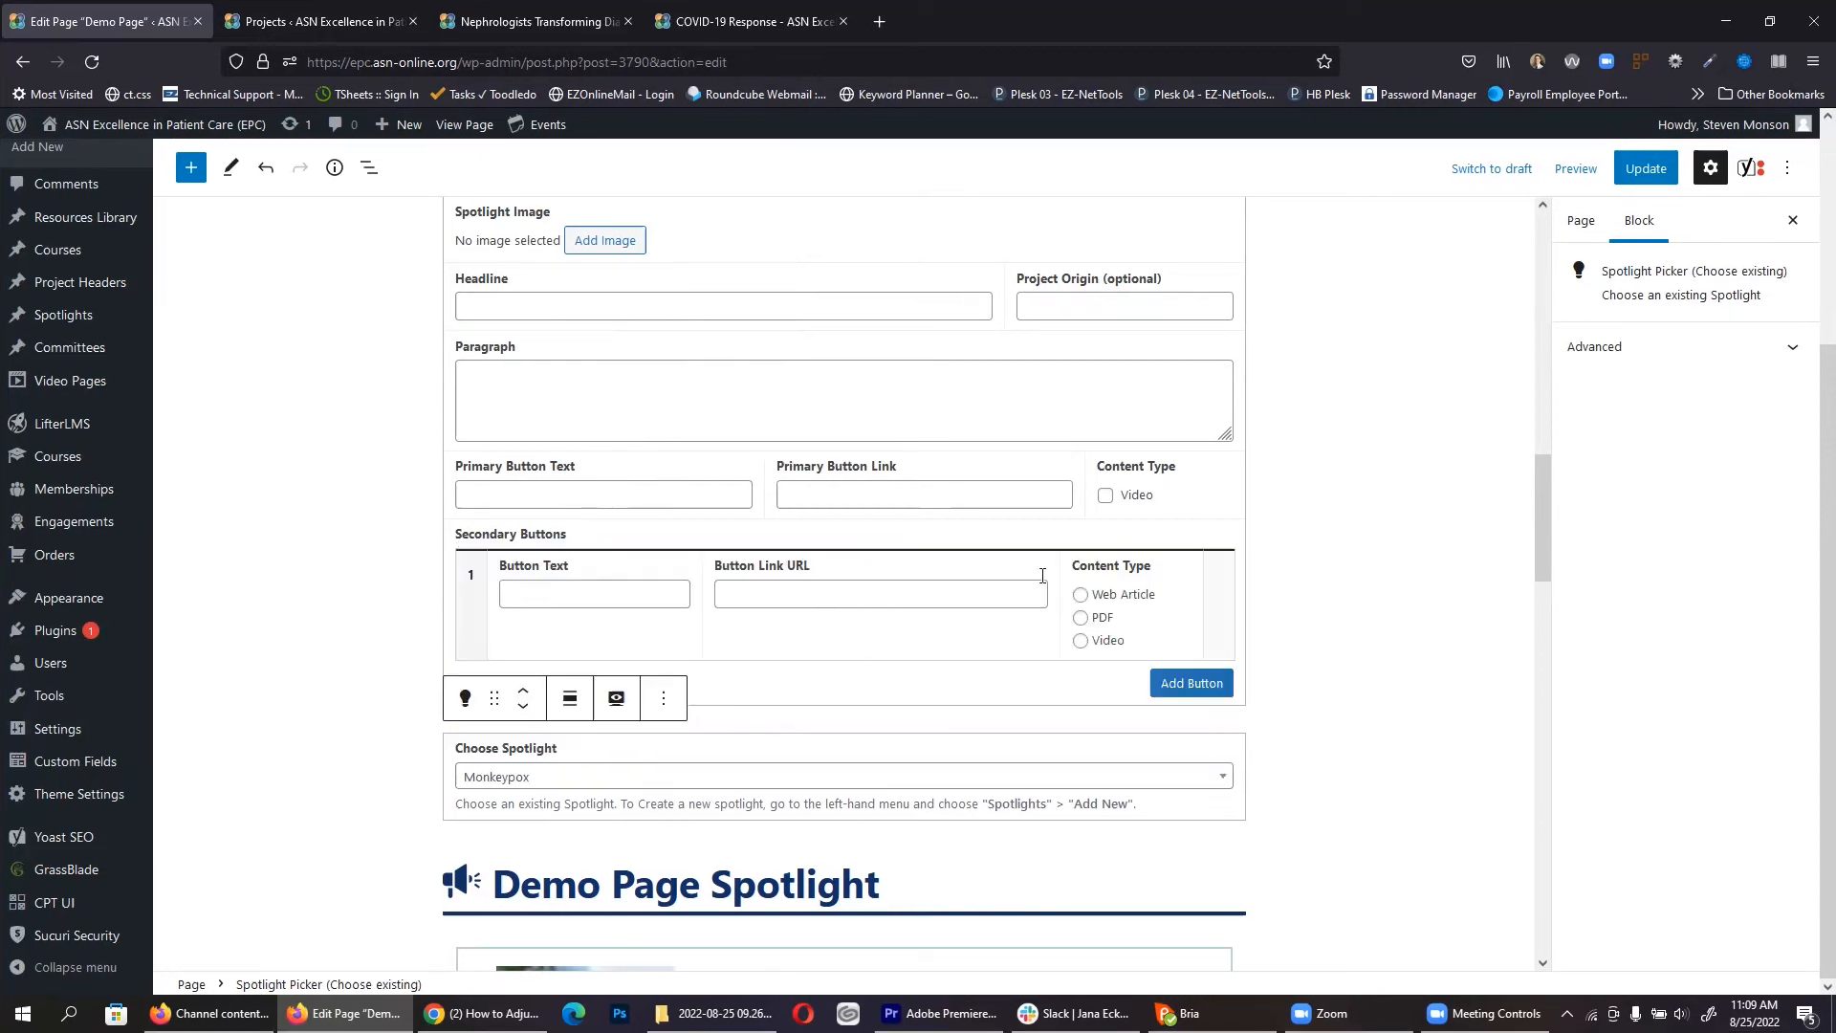
left_click(1632, 188)
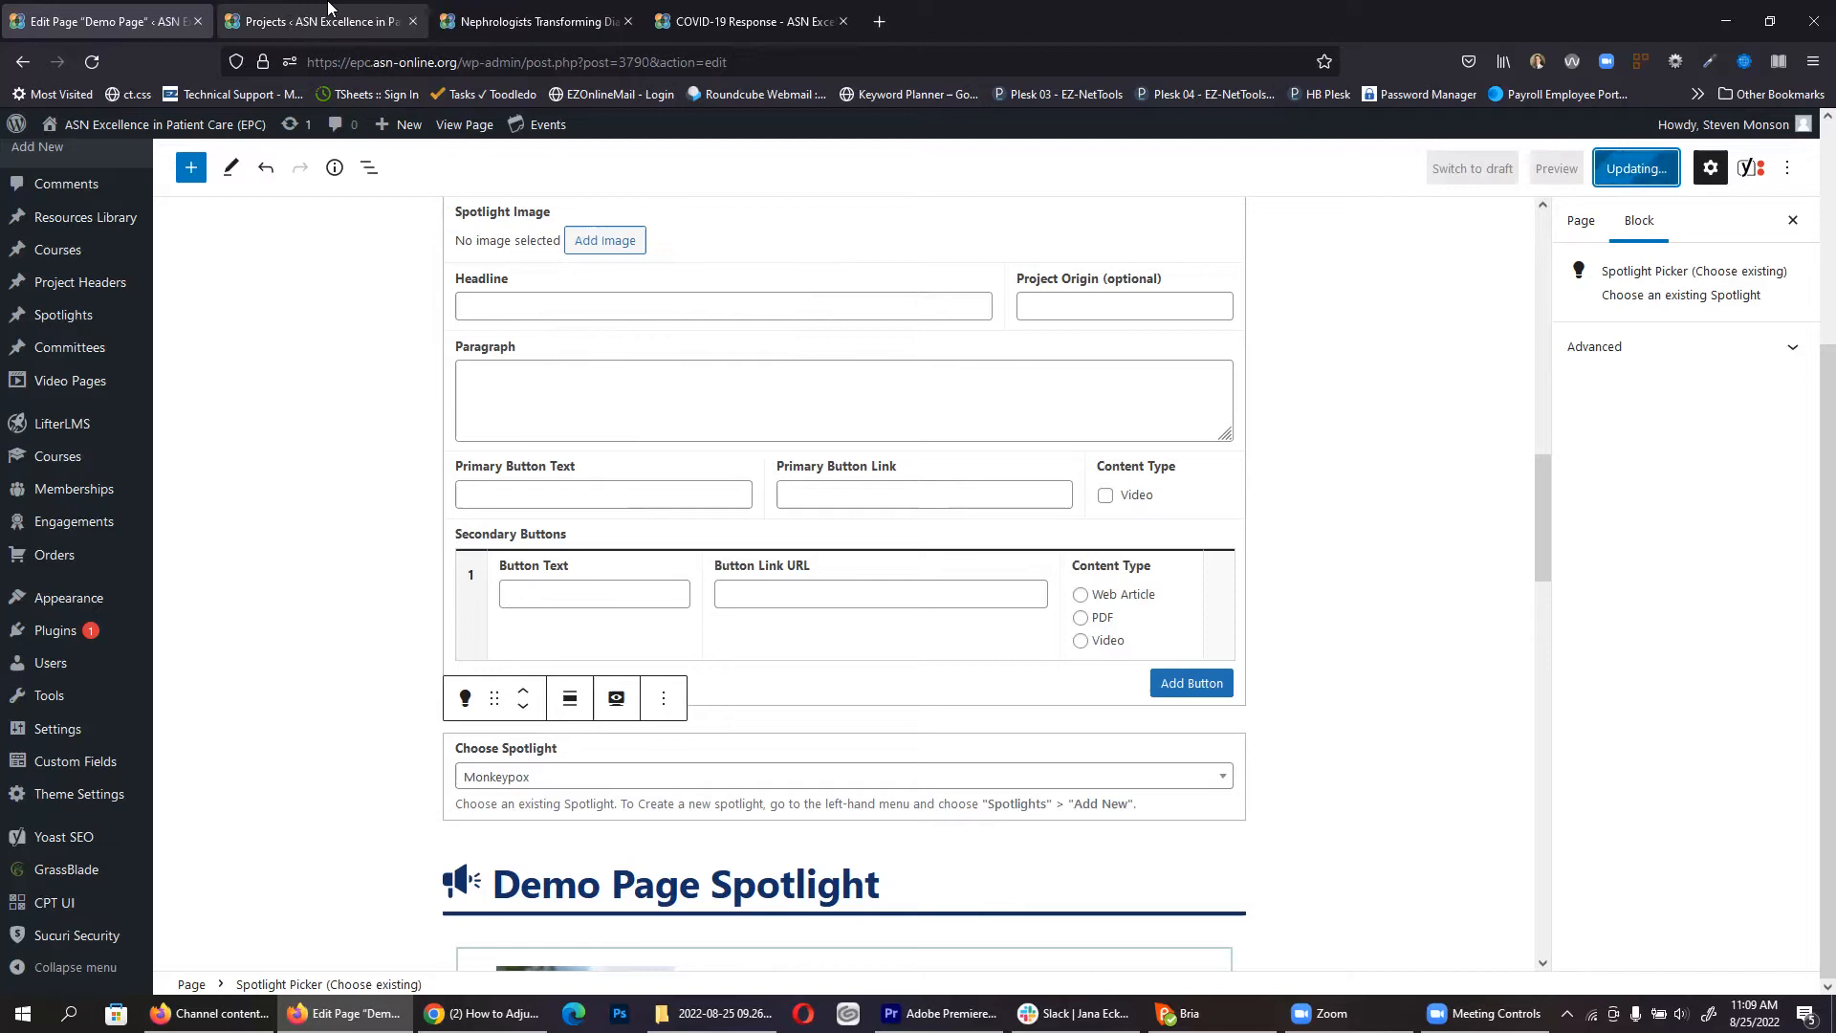
middle_click(471, 129)
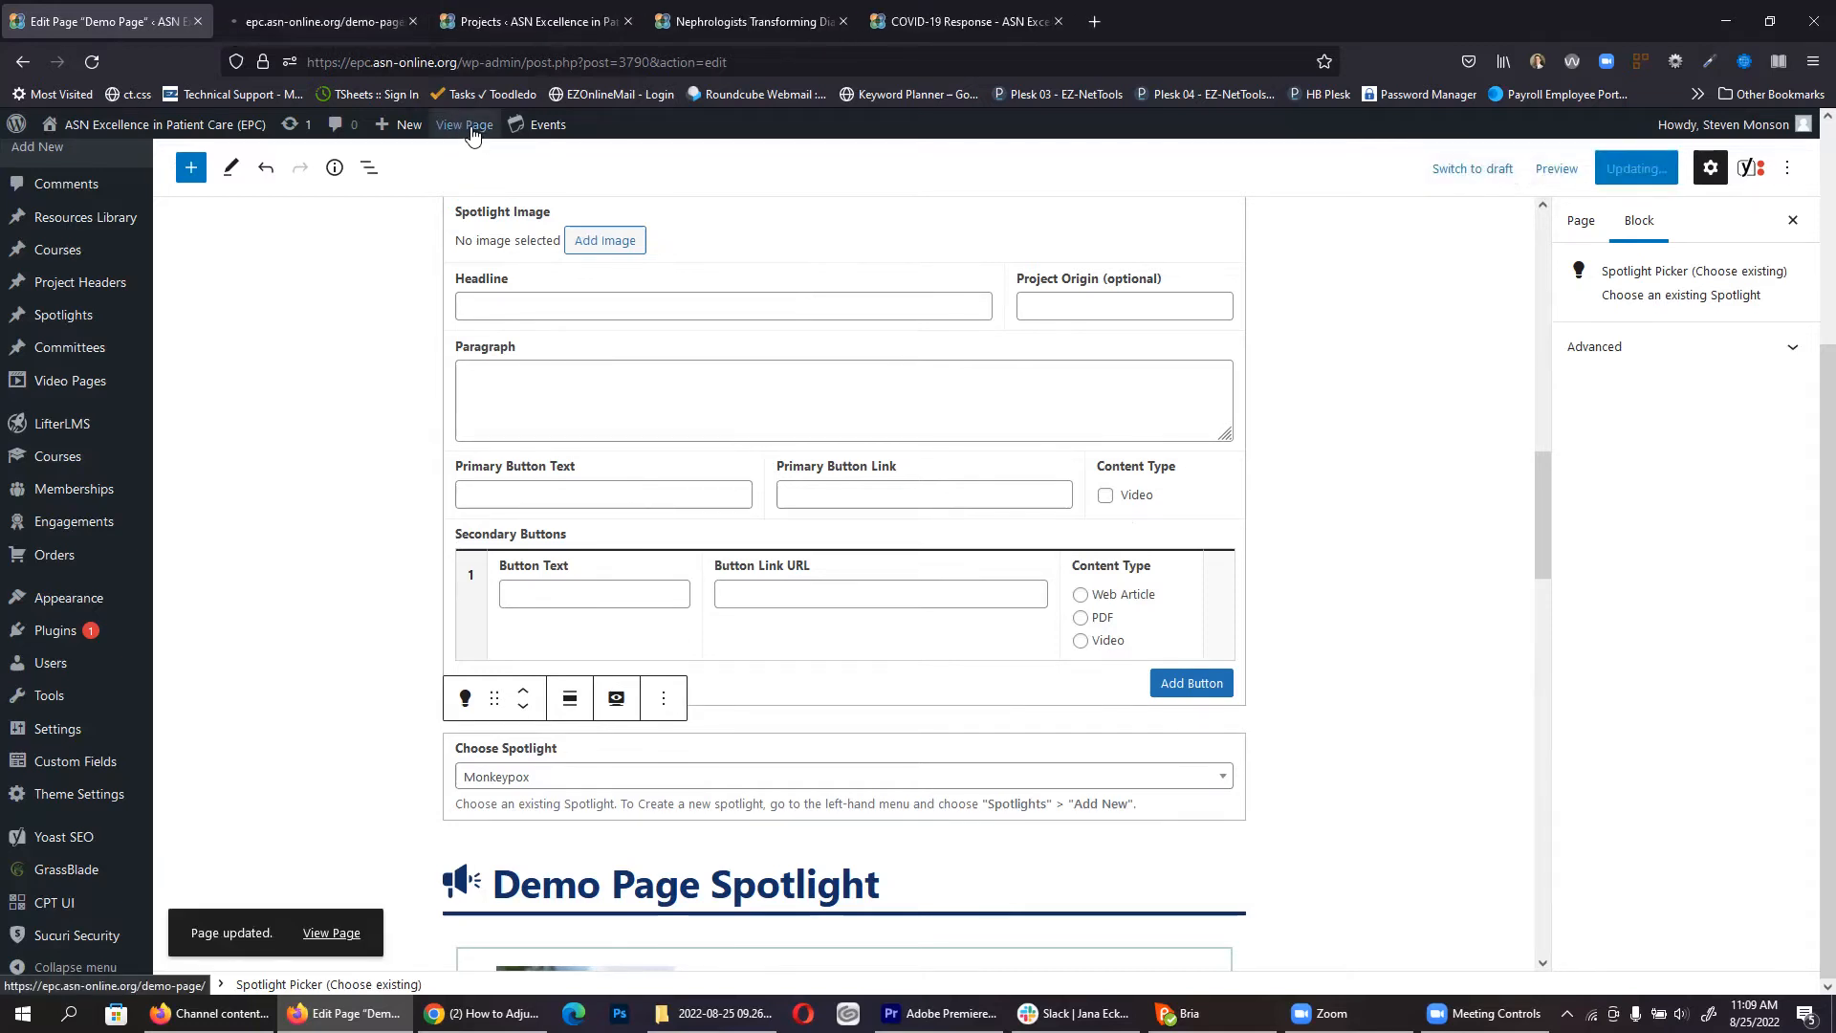
Step: Scroll the live Demo Page to the Monkeypox spotlight, select its description, then return to the editor
left_click(334, 11)
scroll(425, 253, "down", 4)
scroll(708, 435, "down", 2)
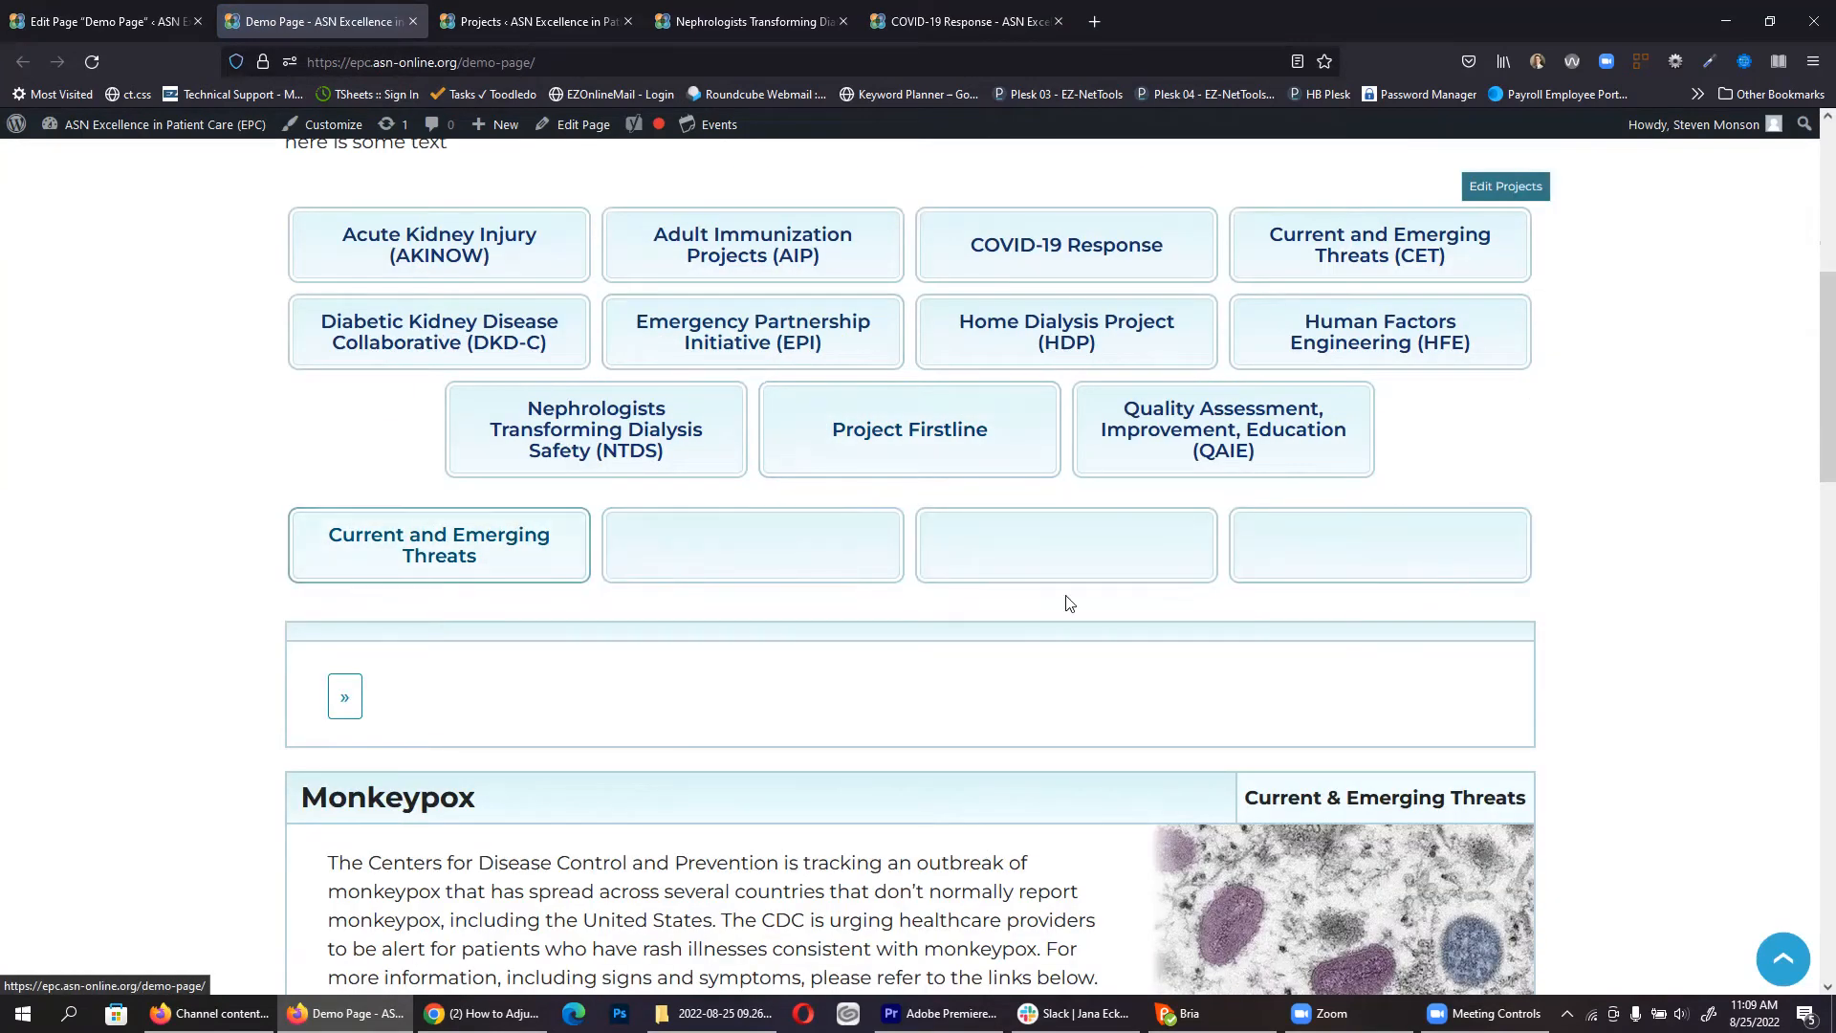
scroll(631, 535, "down", 2)
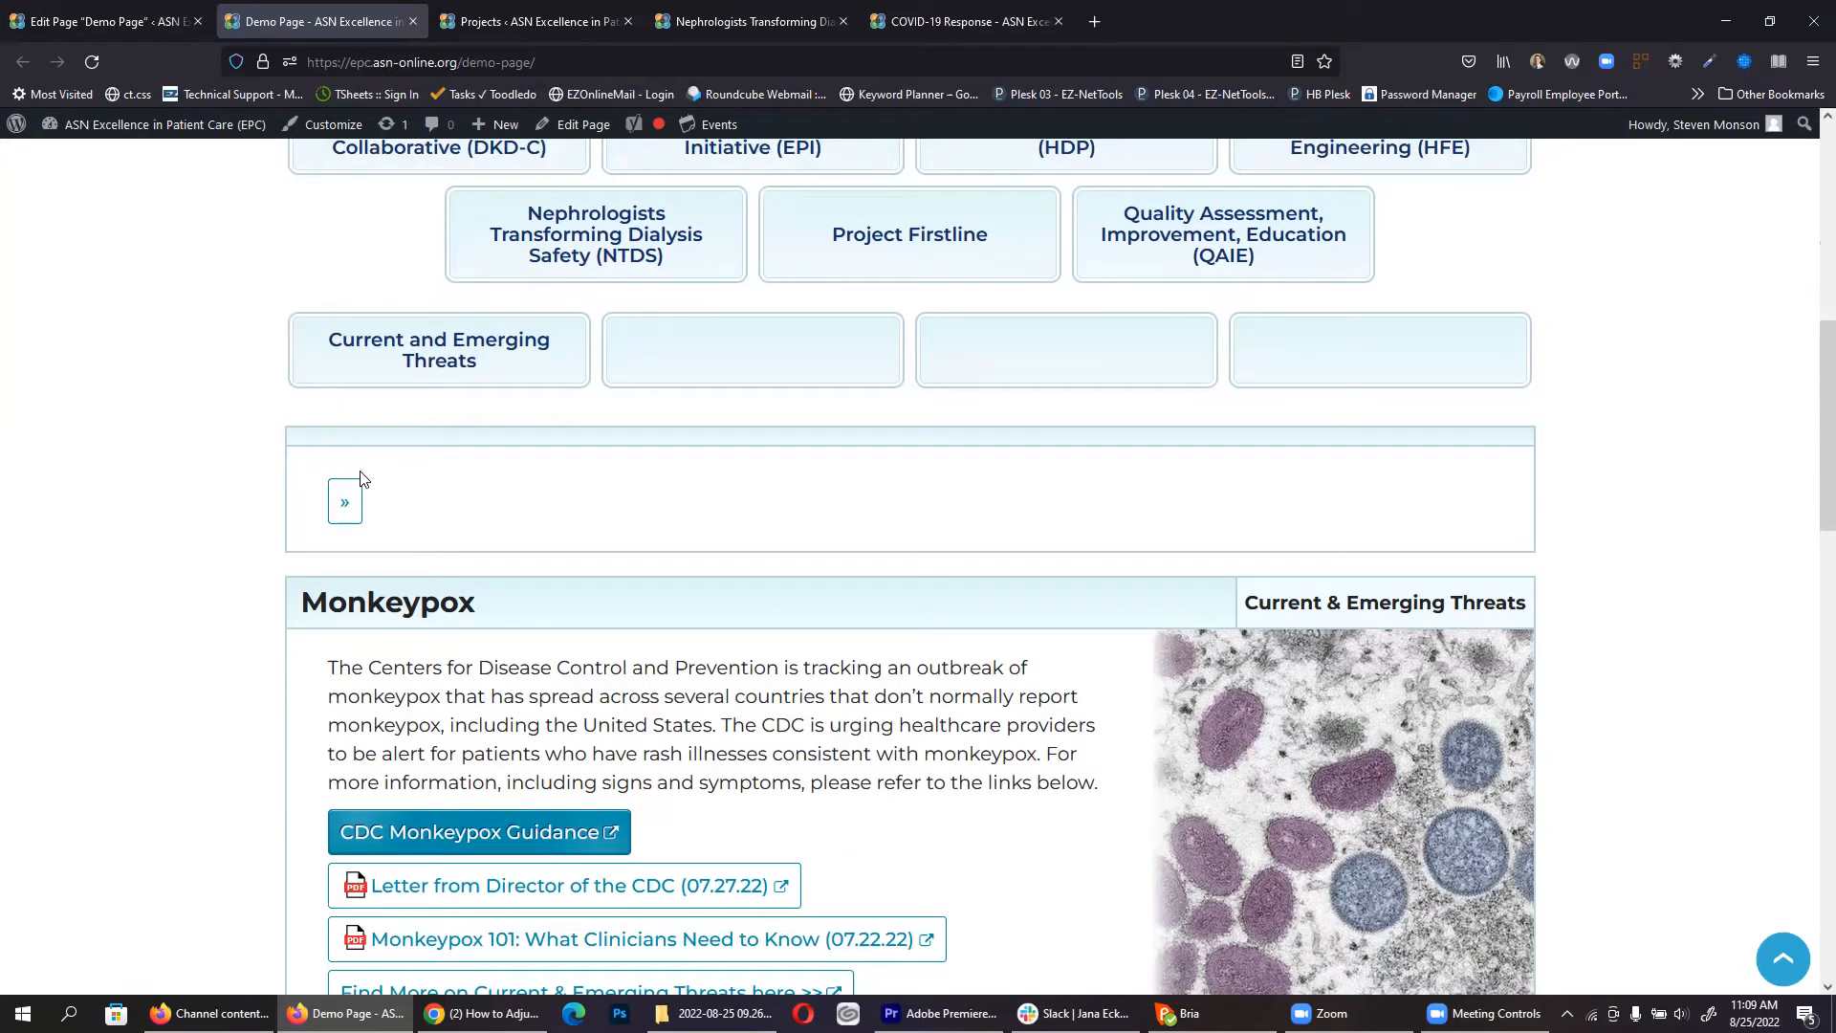
scroll(462, 476, "down", 1)
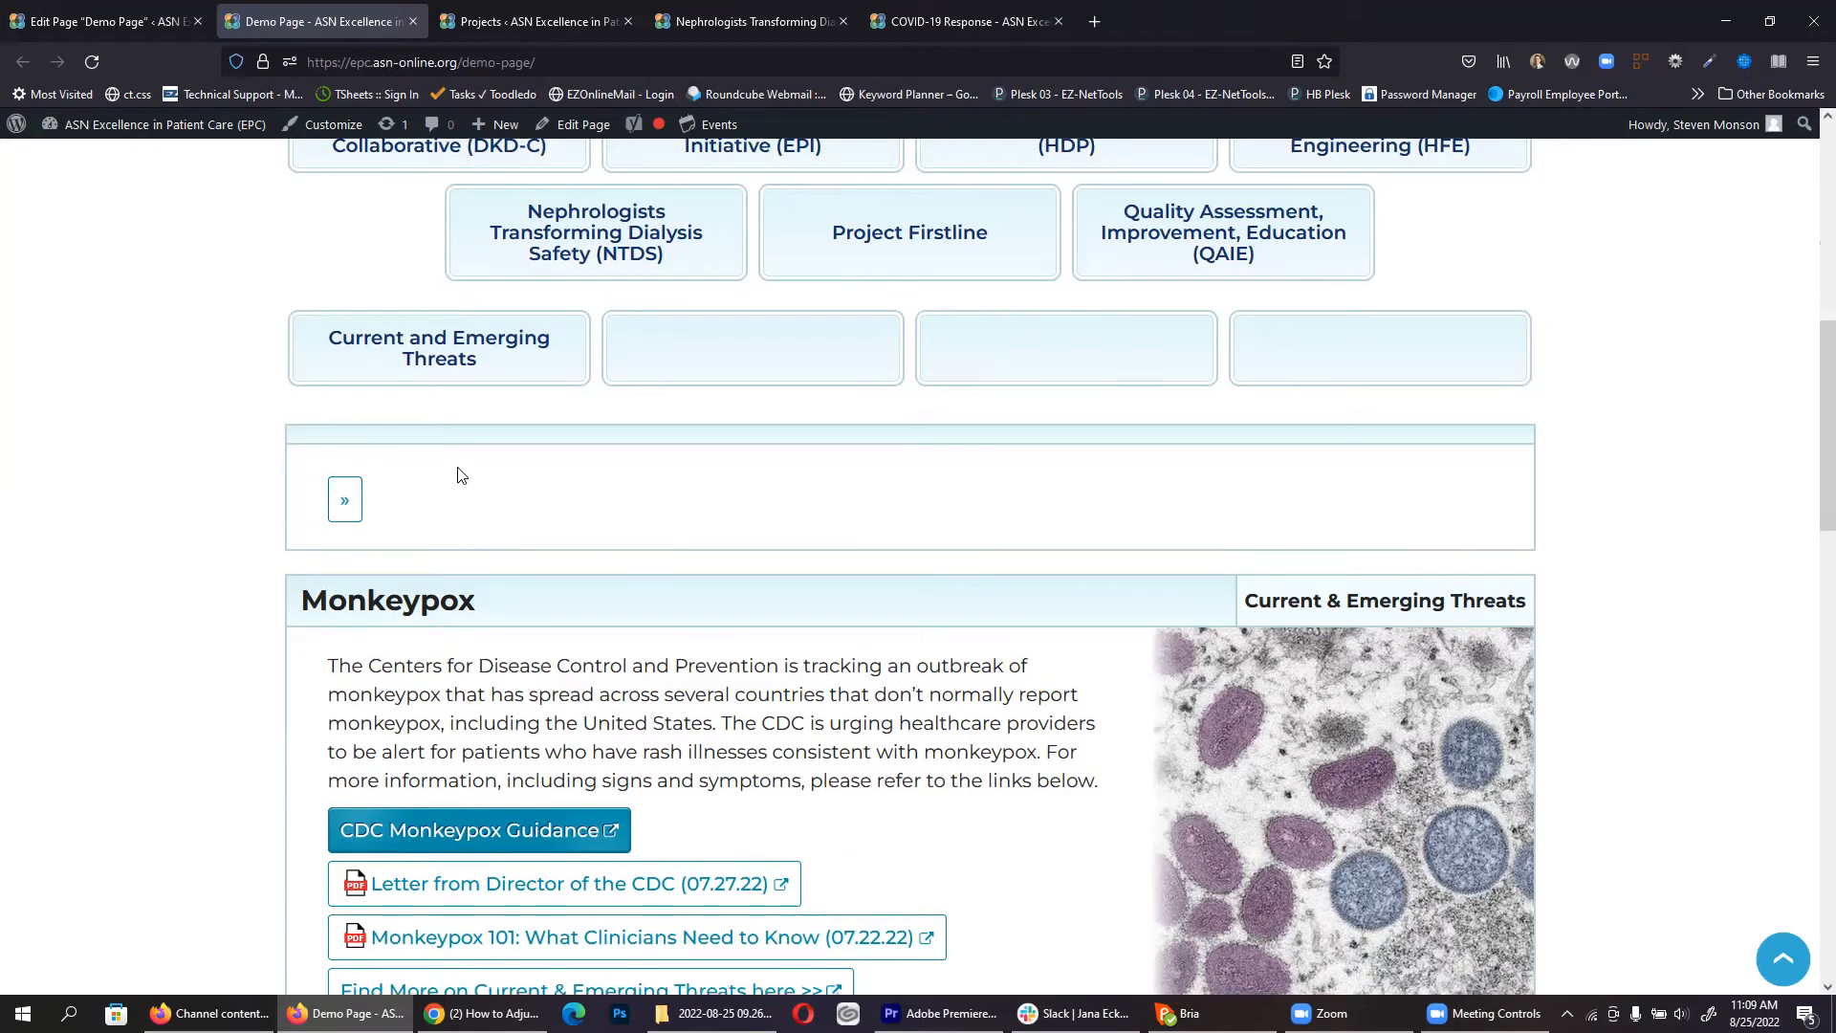
scroll(581, 557, "down", 2)
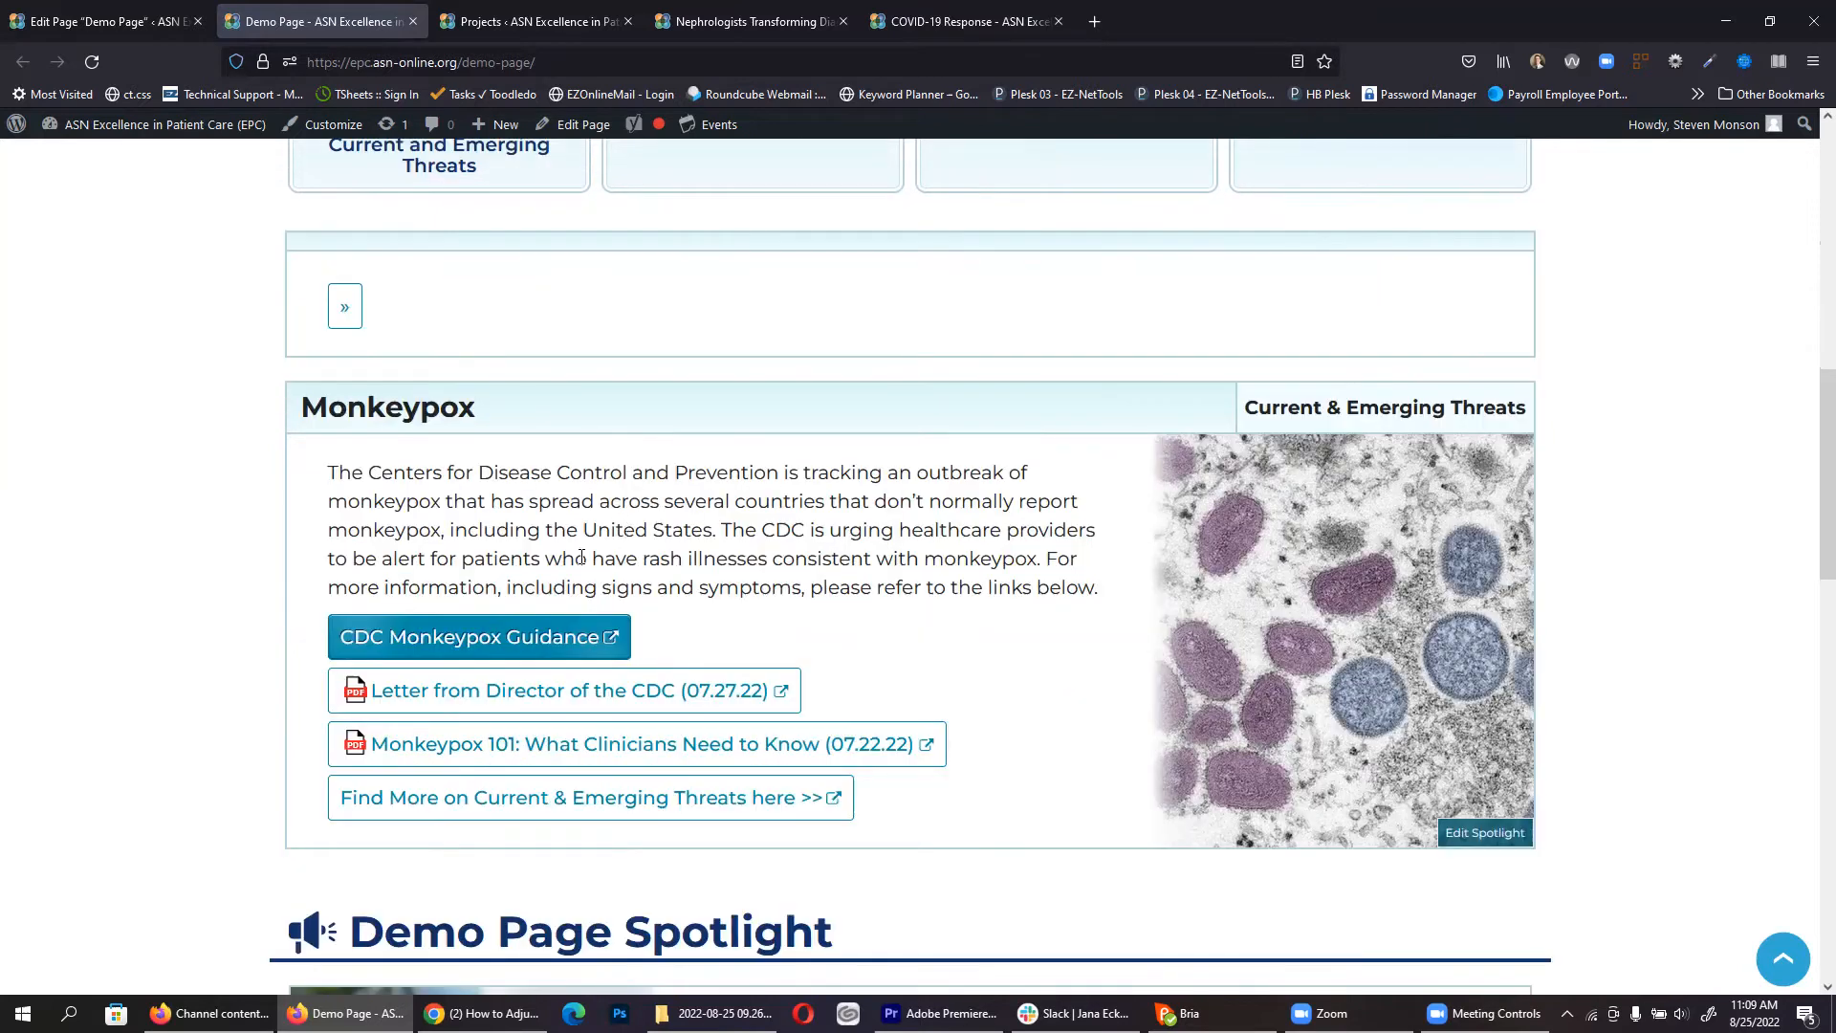
triple_click(646, 522)
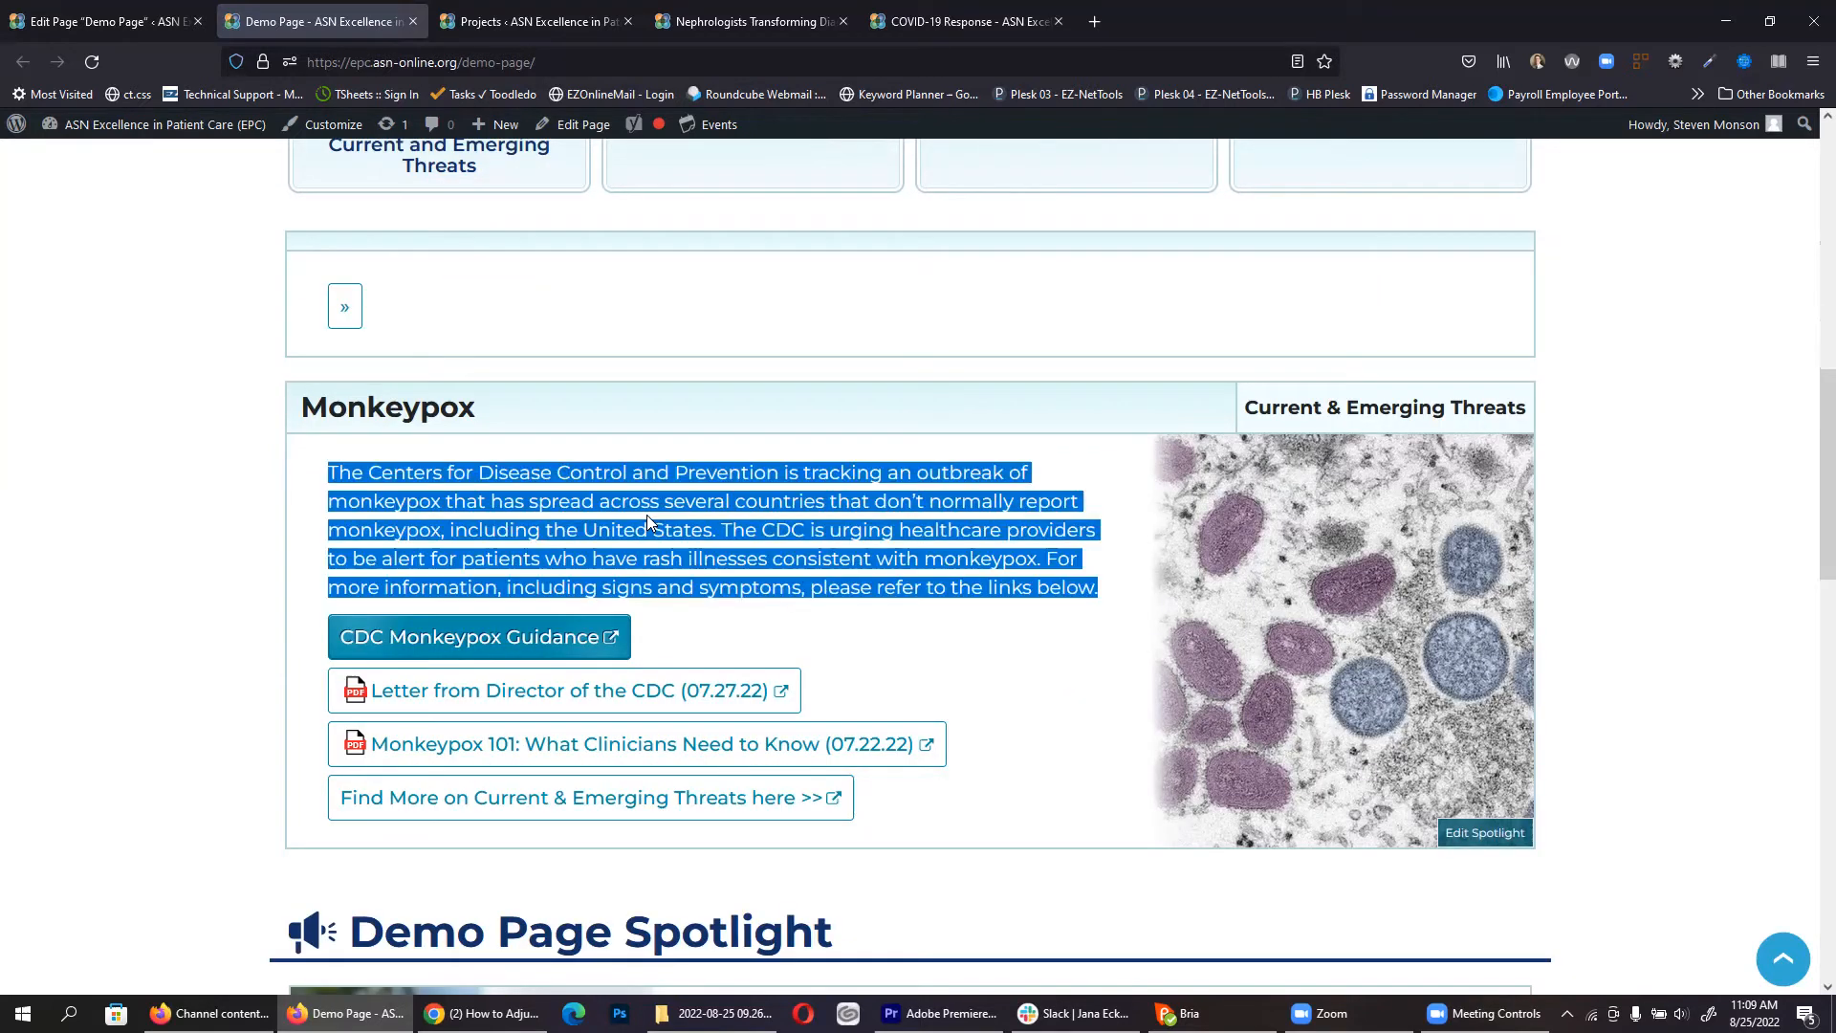
key("ctrl+Page_Up")
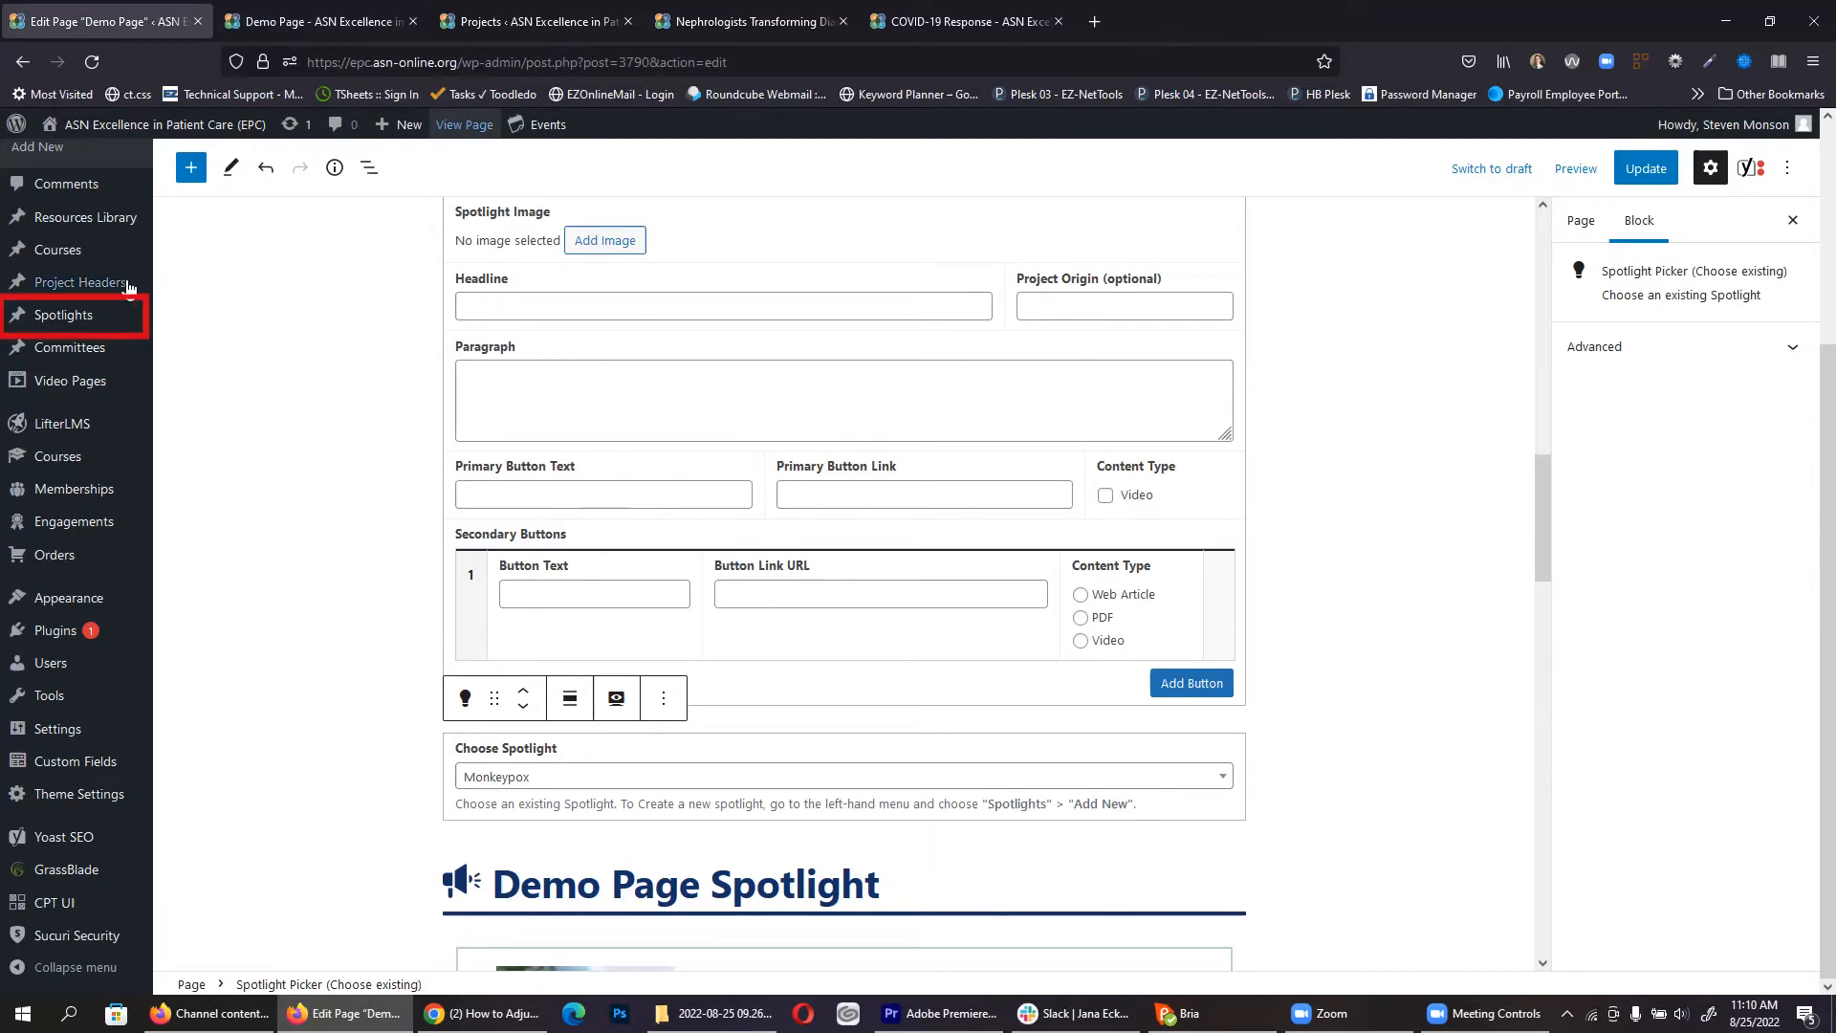
Step: Open All Spotlights in a new tab and open the 'Designing for People' spotlight
mouse_move(46, 320)
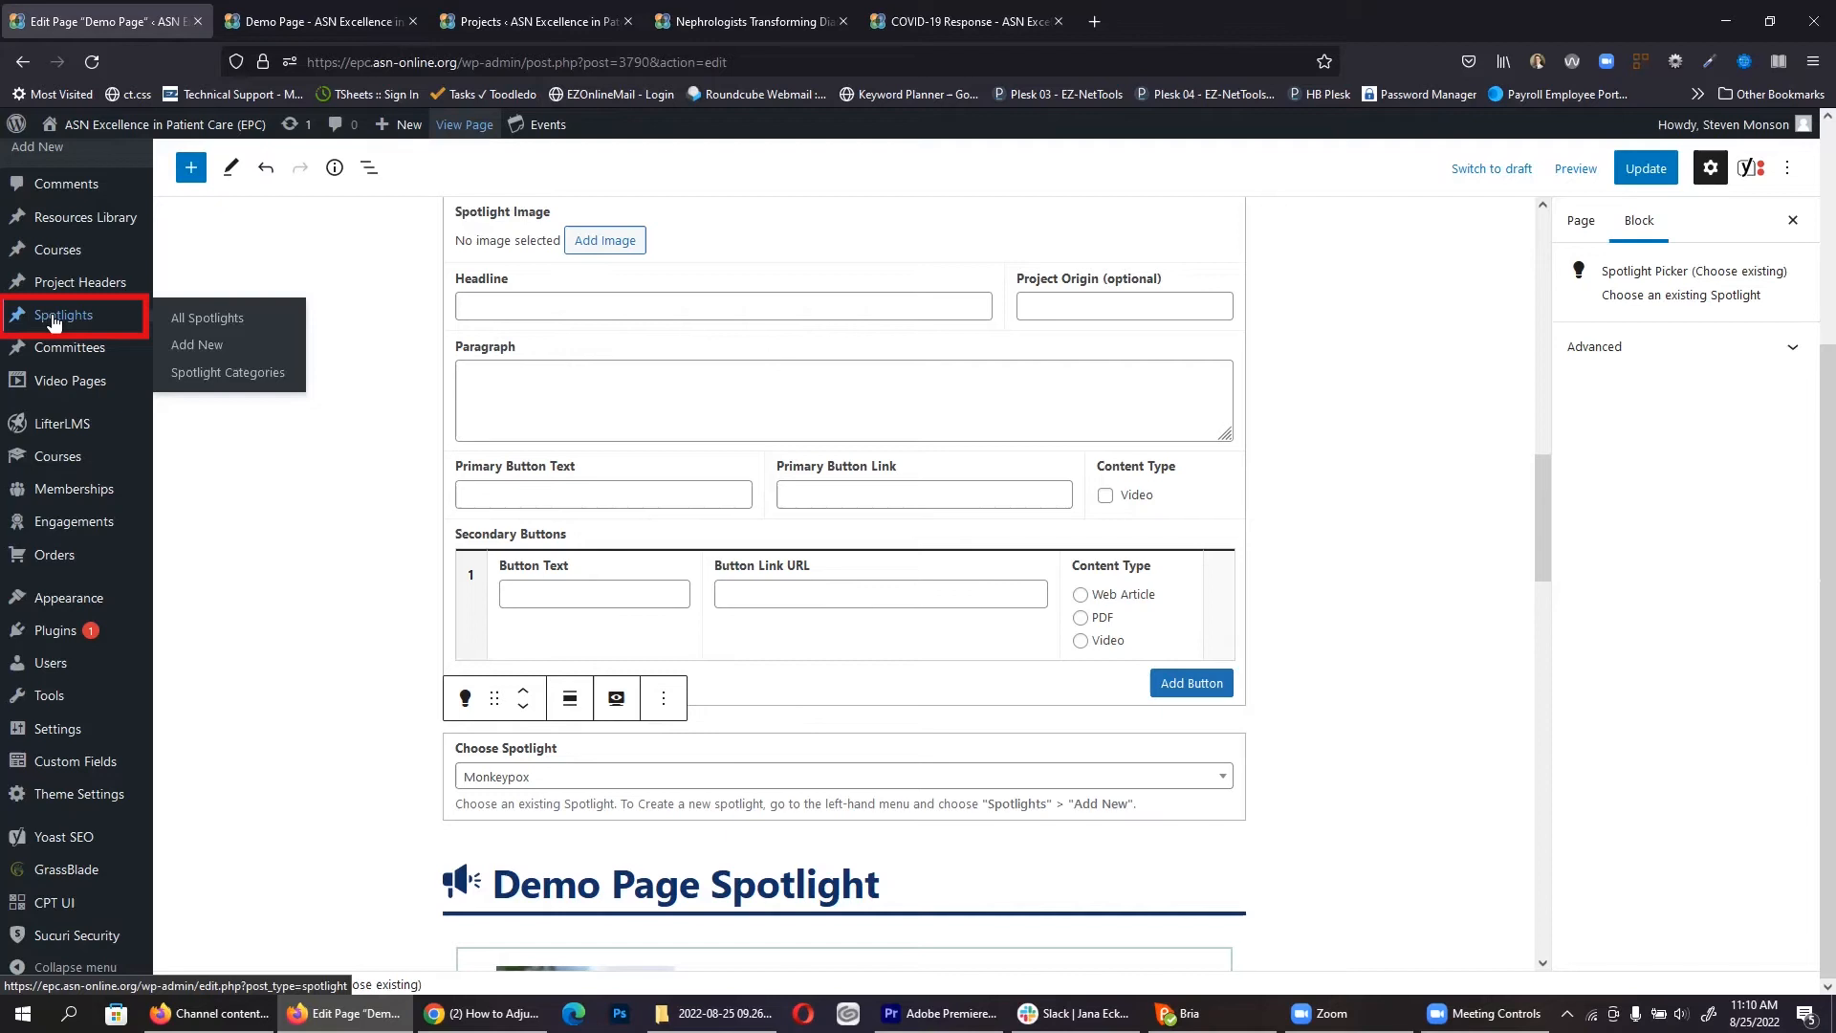
middle_click(190, 325)
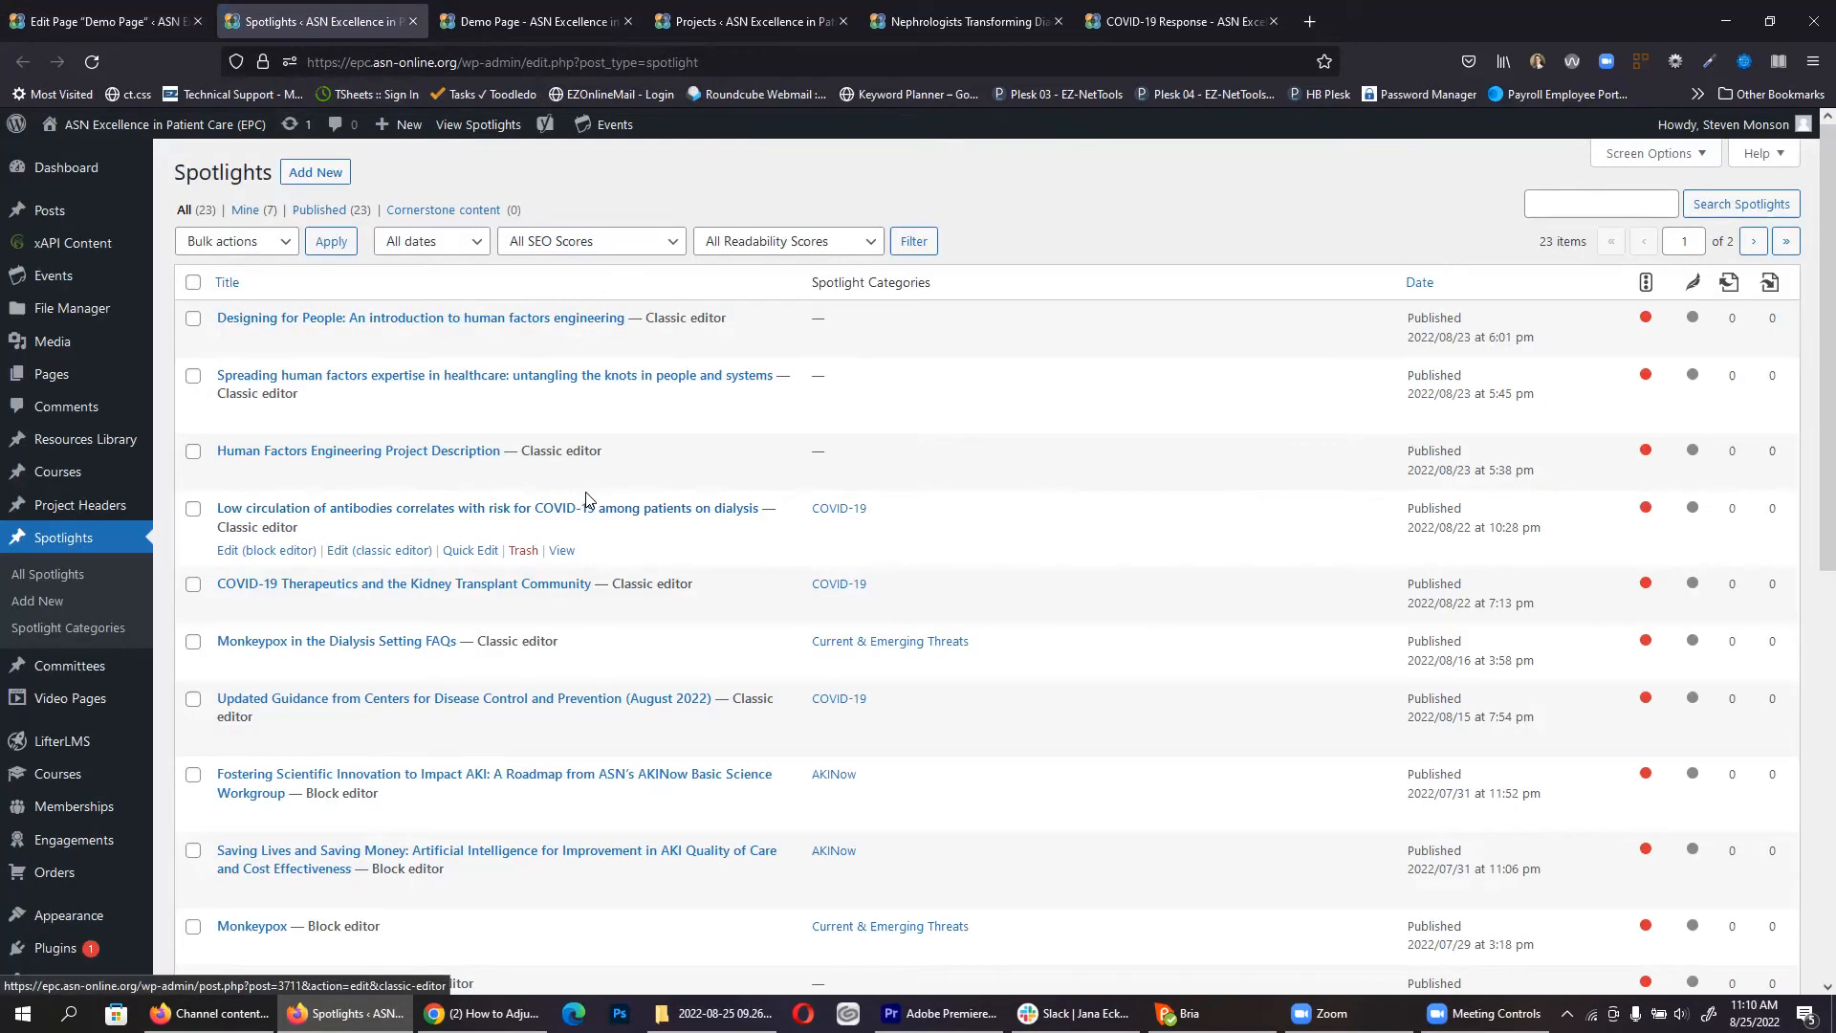
scroll(525, 494, "down", 5)
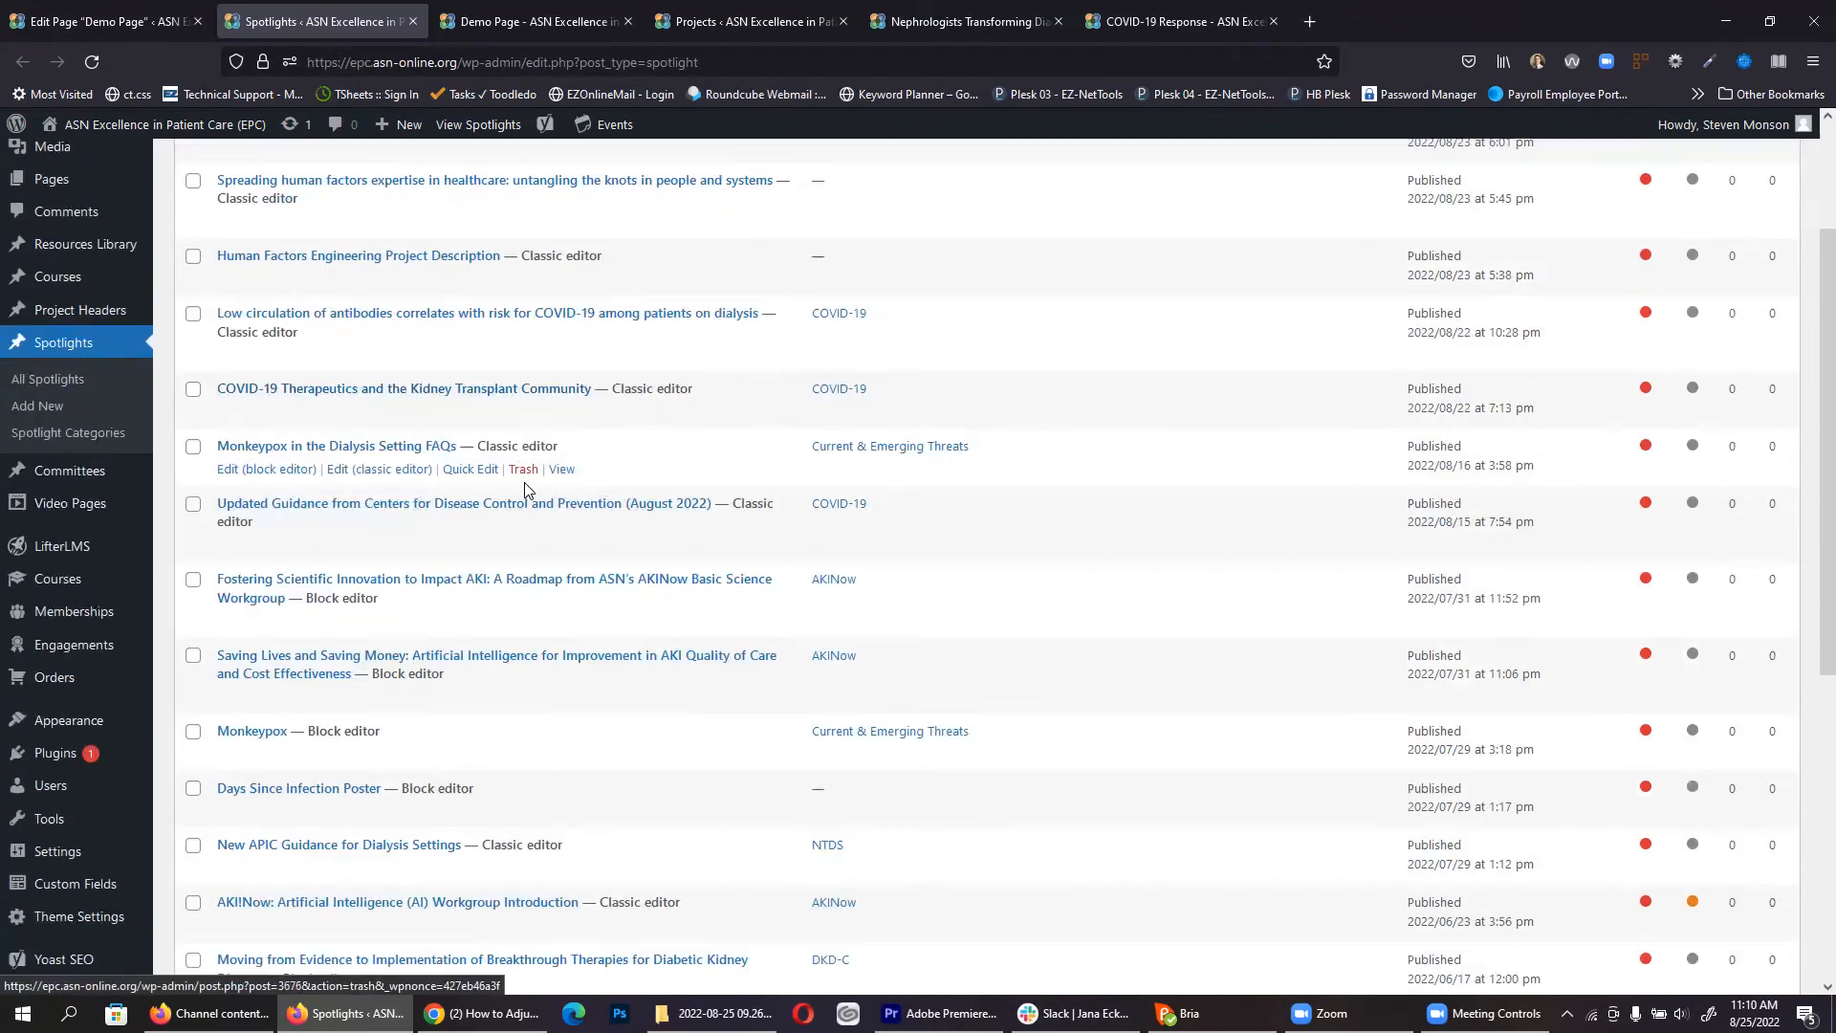
scroll(526, 490, "up", 3)
scroll(525, 491, "up", 2)
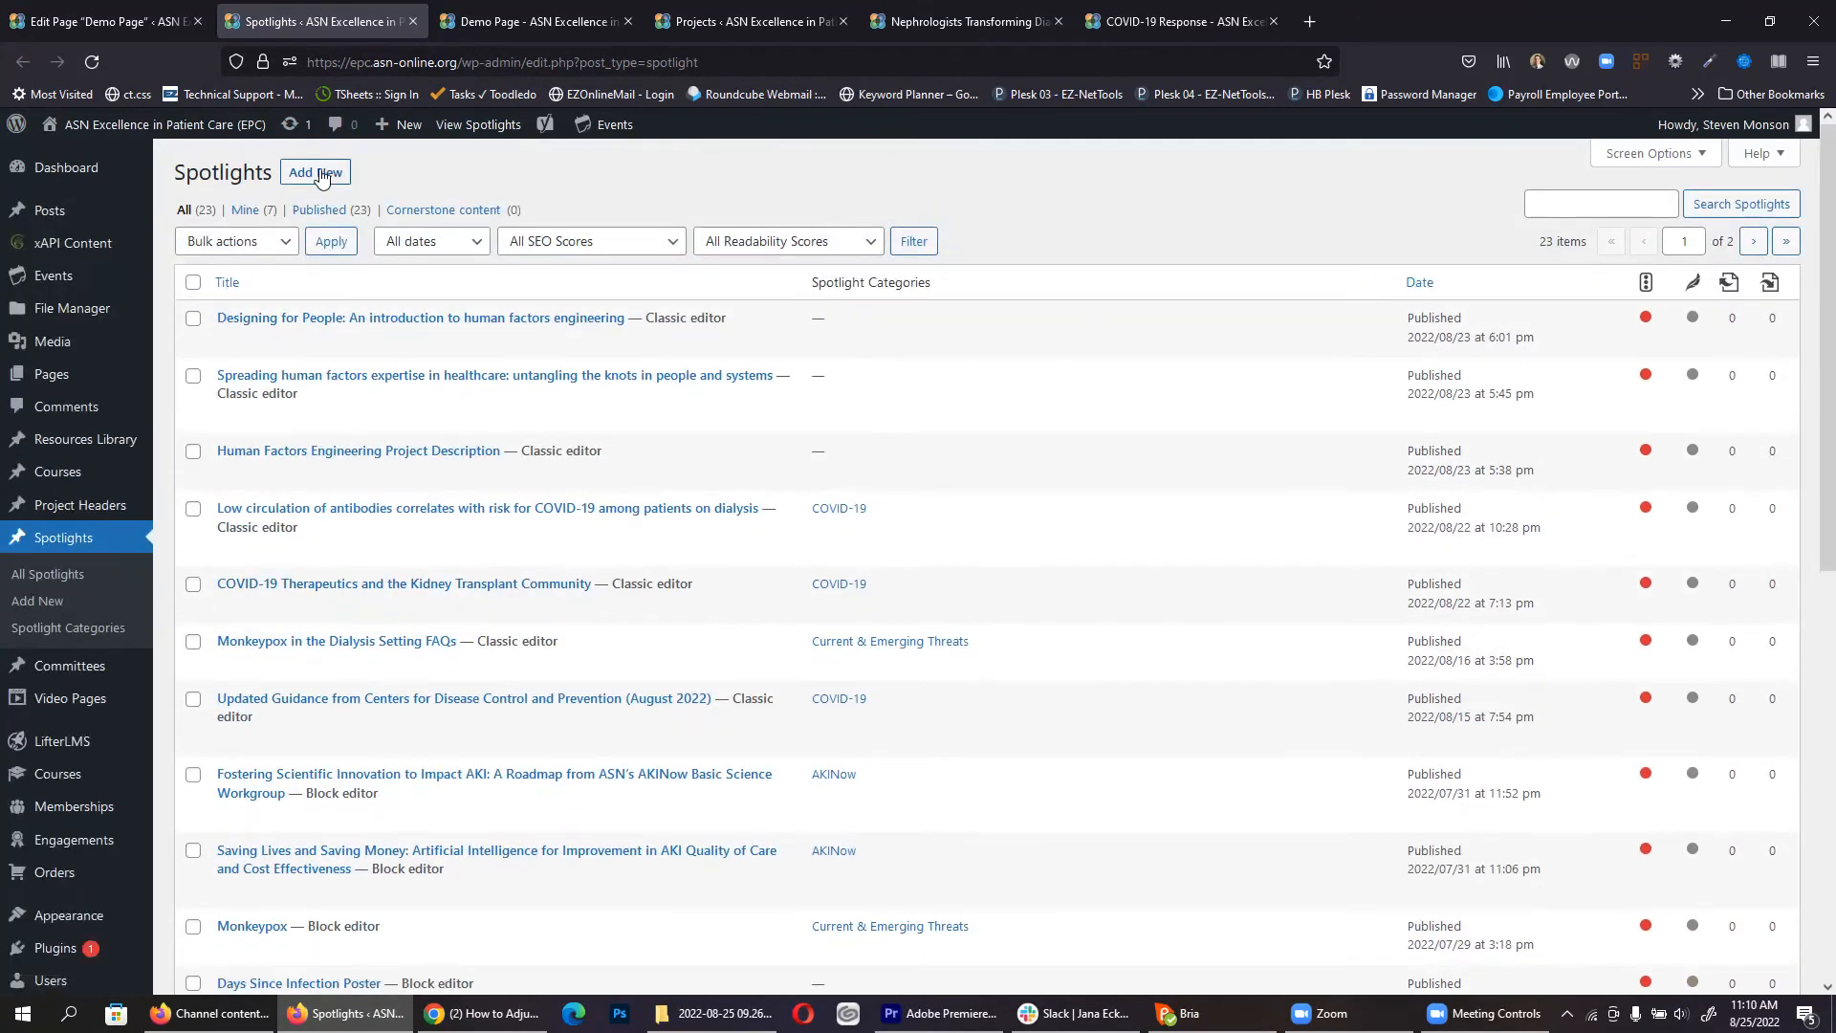
left_click(453, 318)
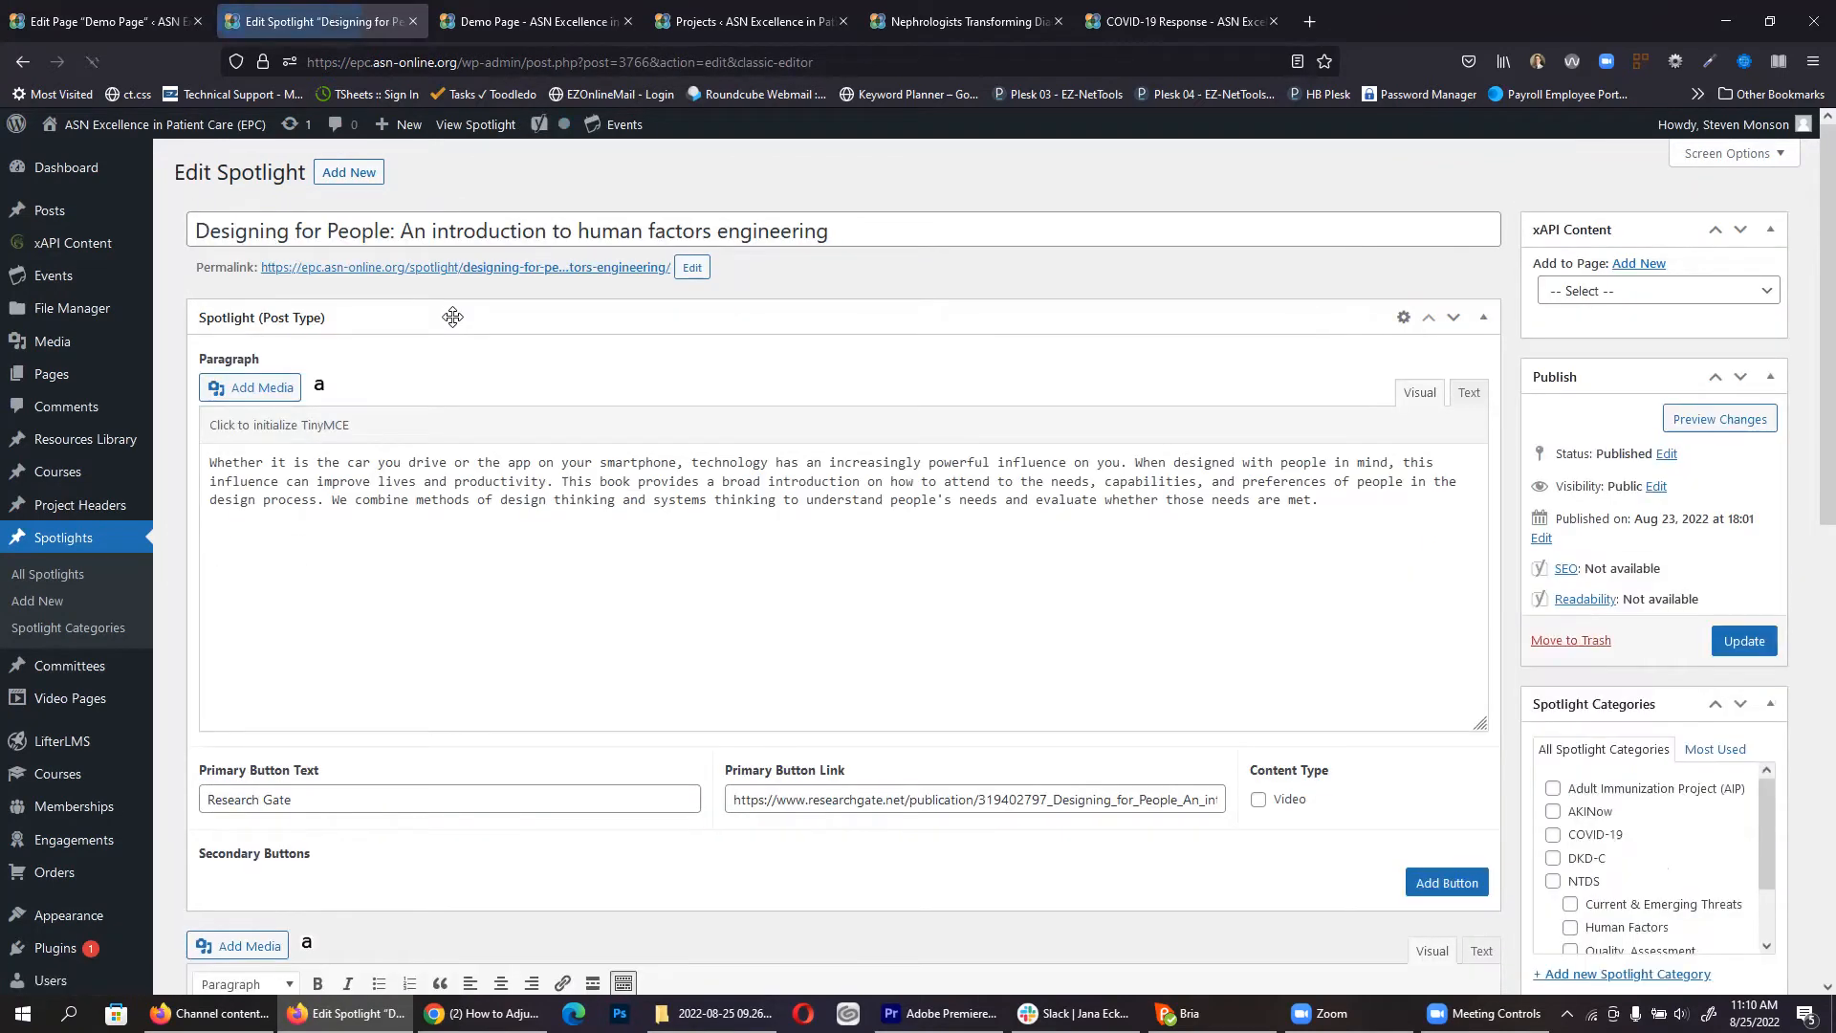
Step: Inspect its title, paragraph, and the Research Gate primary button text and link
triple_click(359, 225)
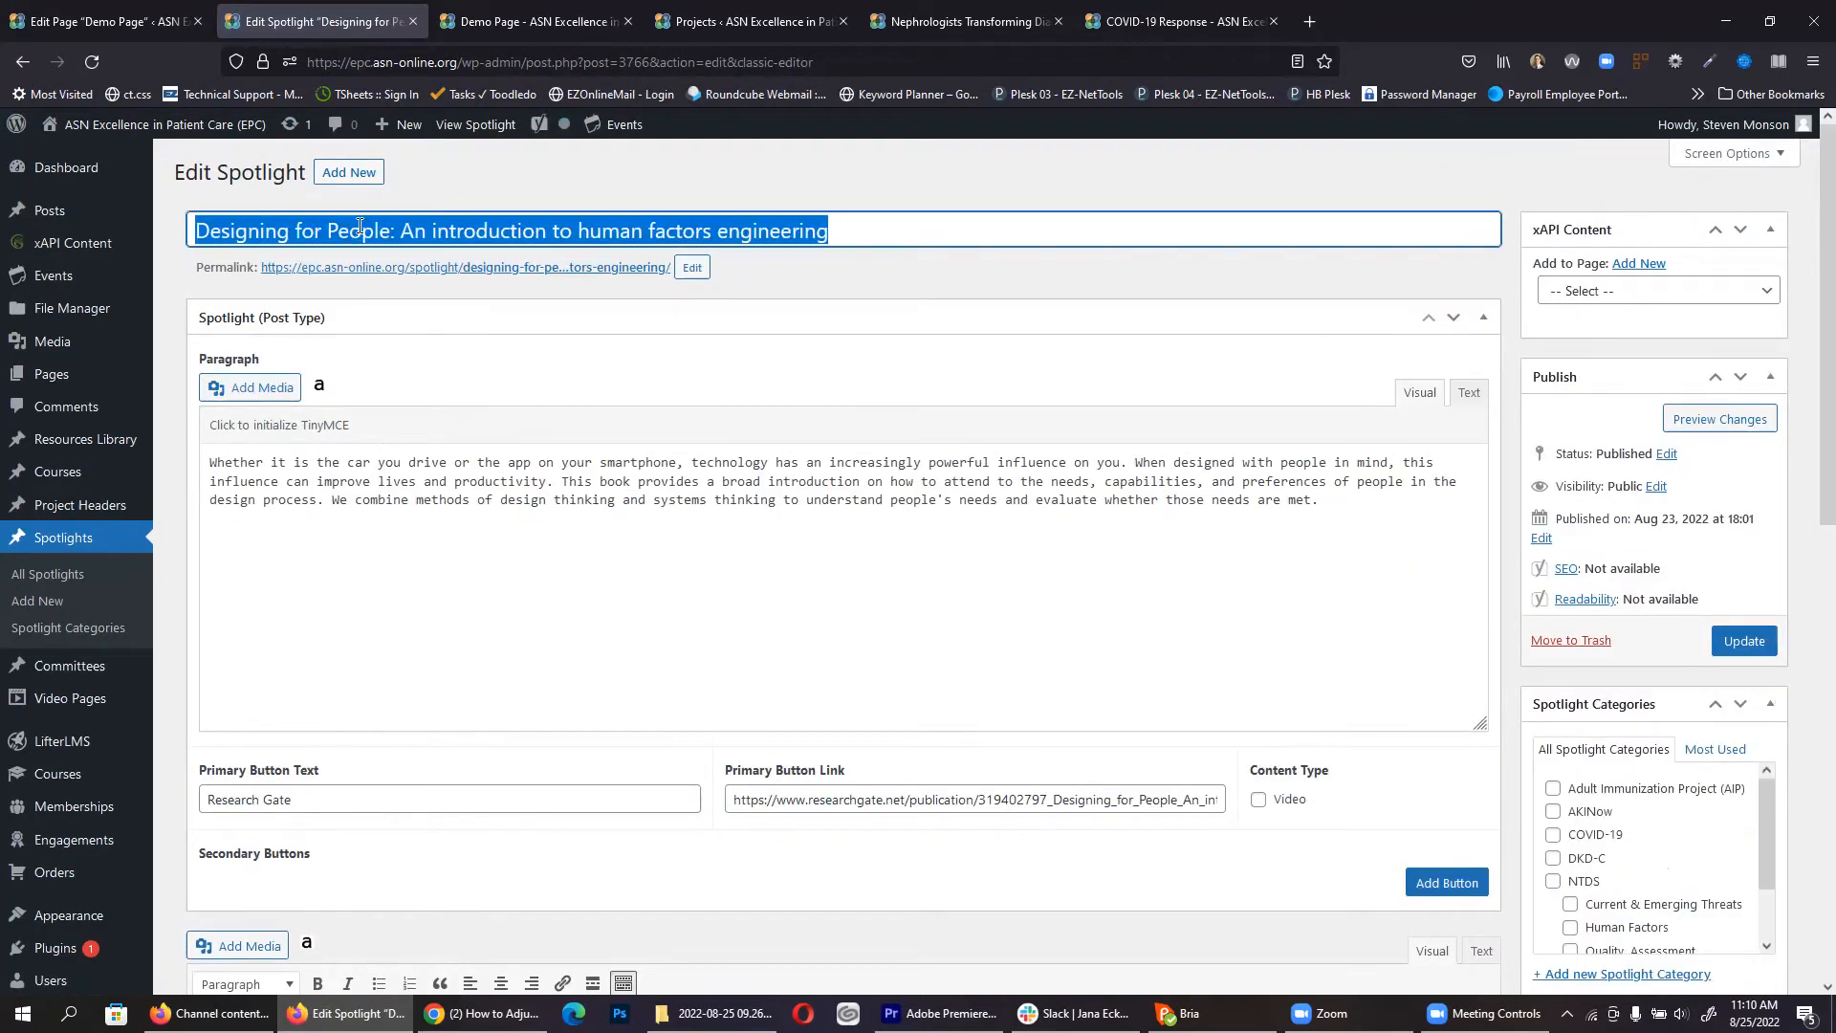
double_click(422, 503)
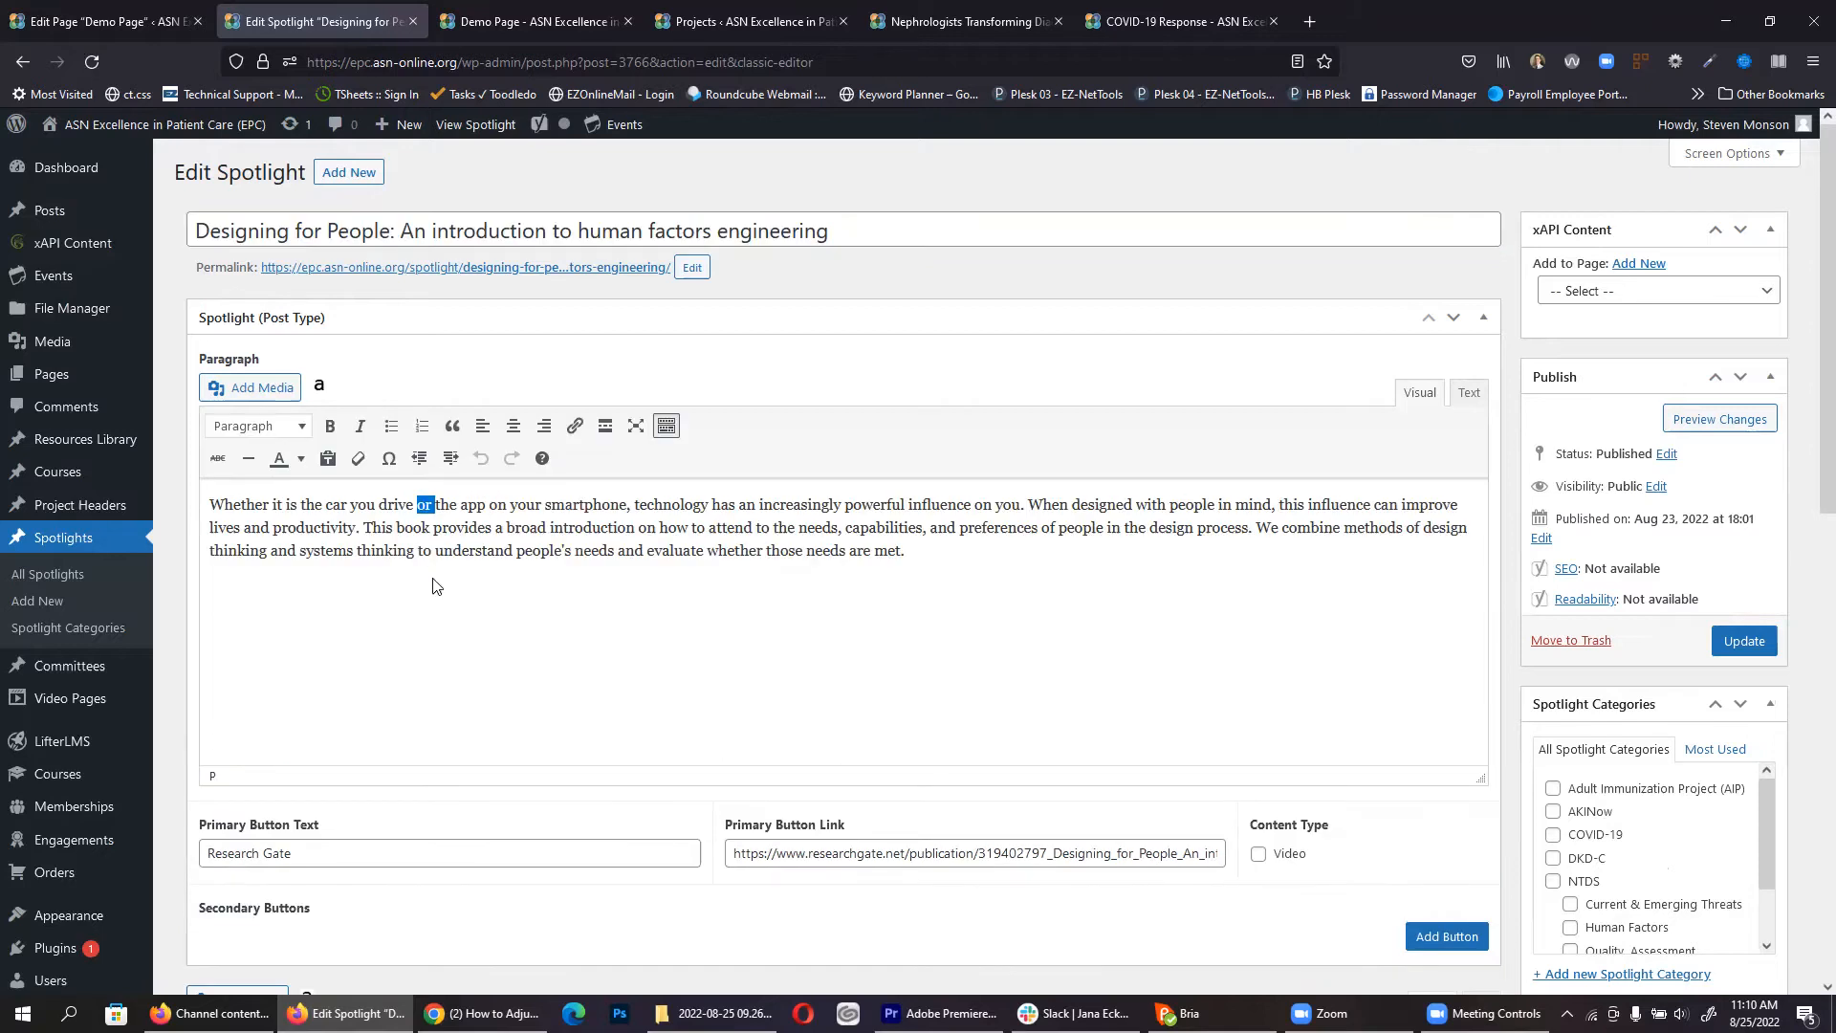
scroll(344, 555, "down", 3)
left_click(330, 564)
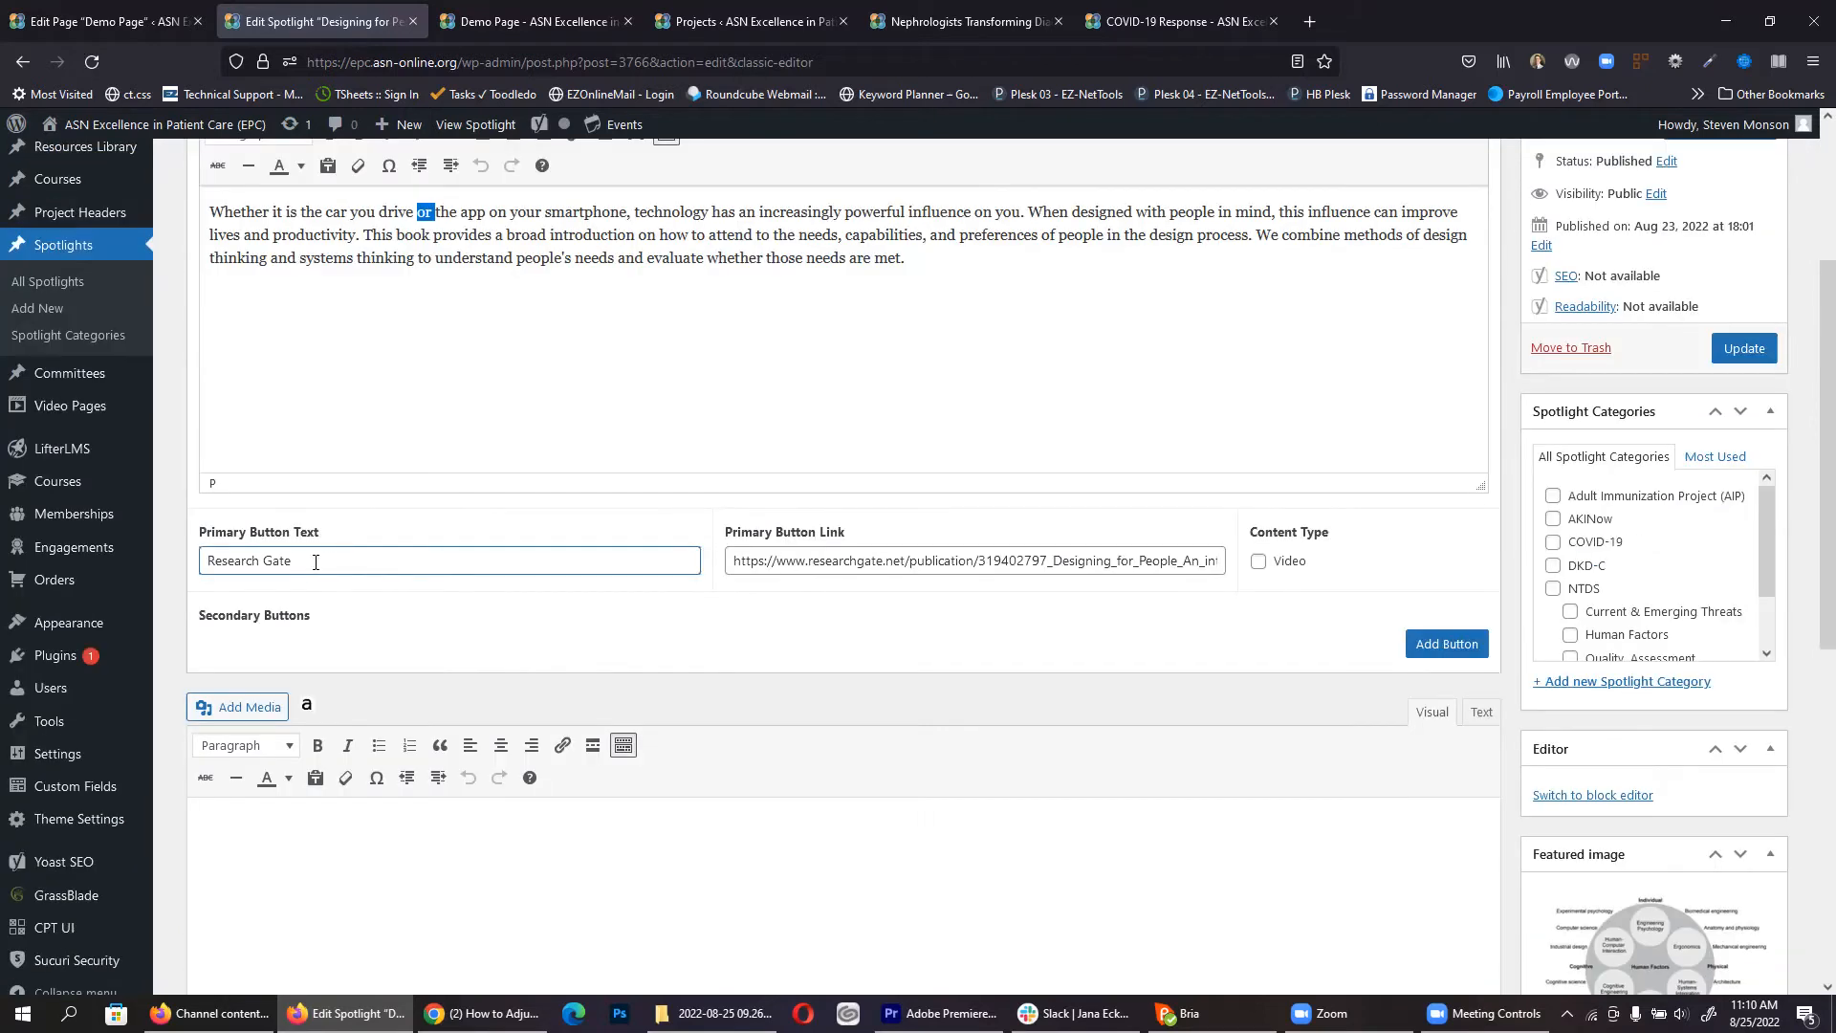
double_click(834, 560)
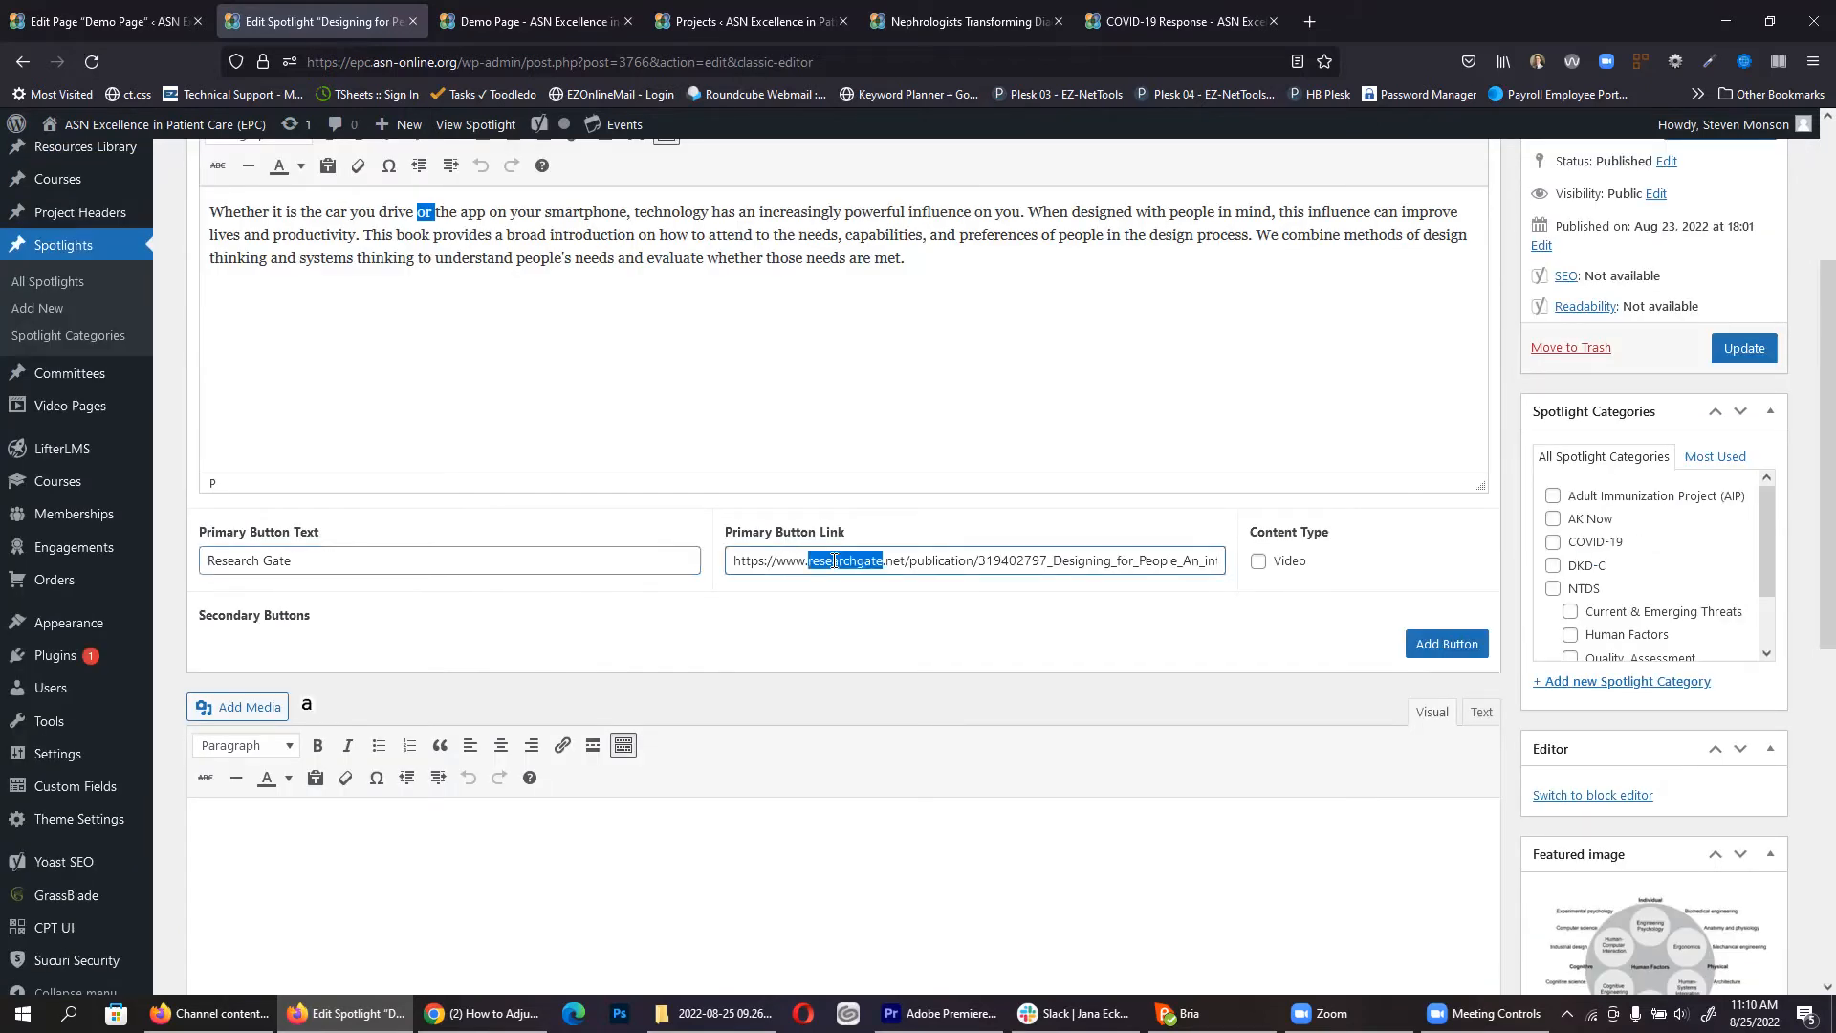
key("ctrl+a")
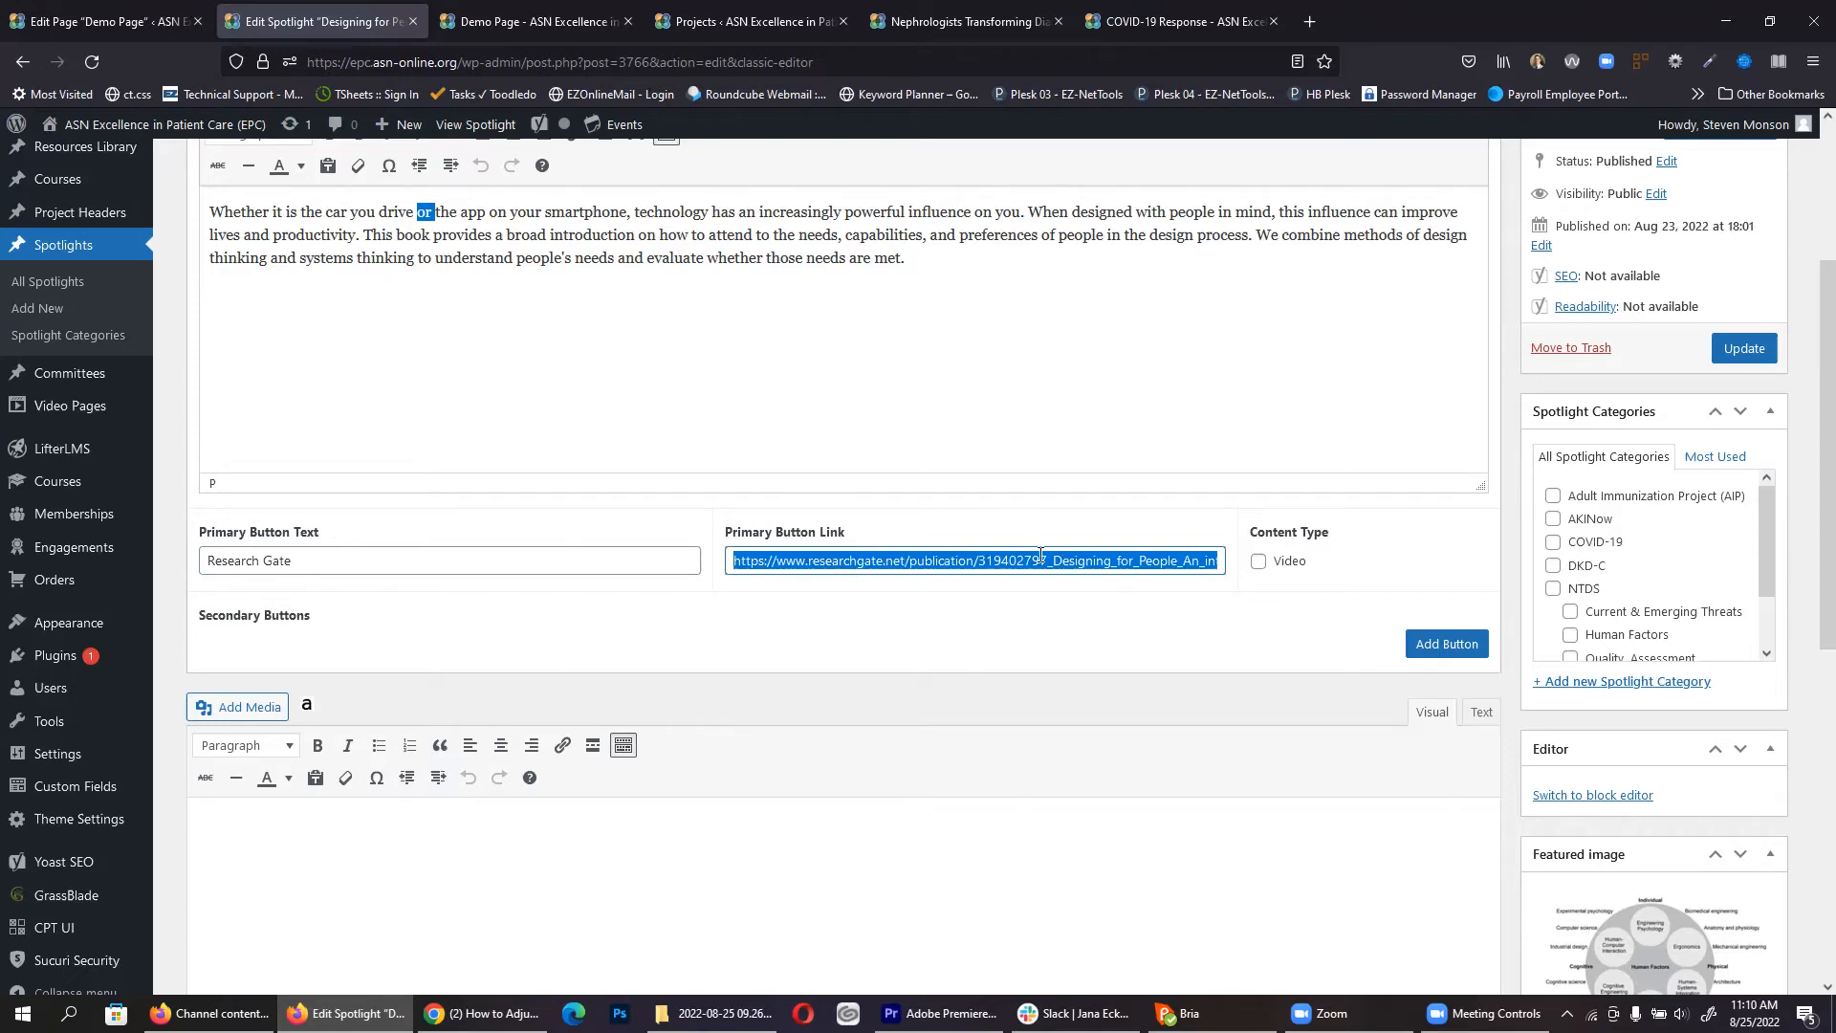
scroll(1115, 476, "down", 4)
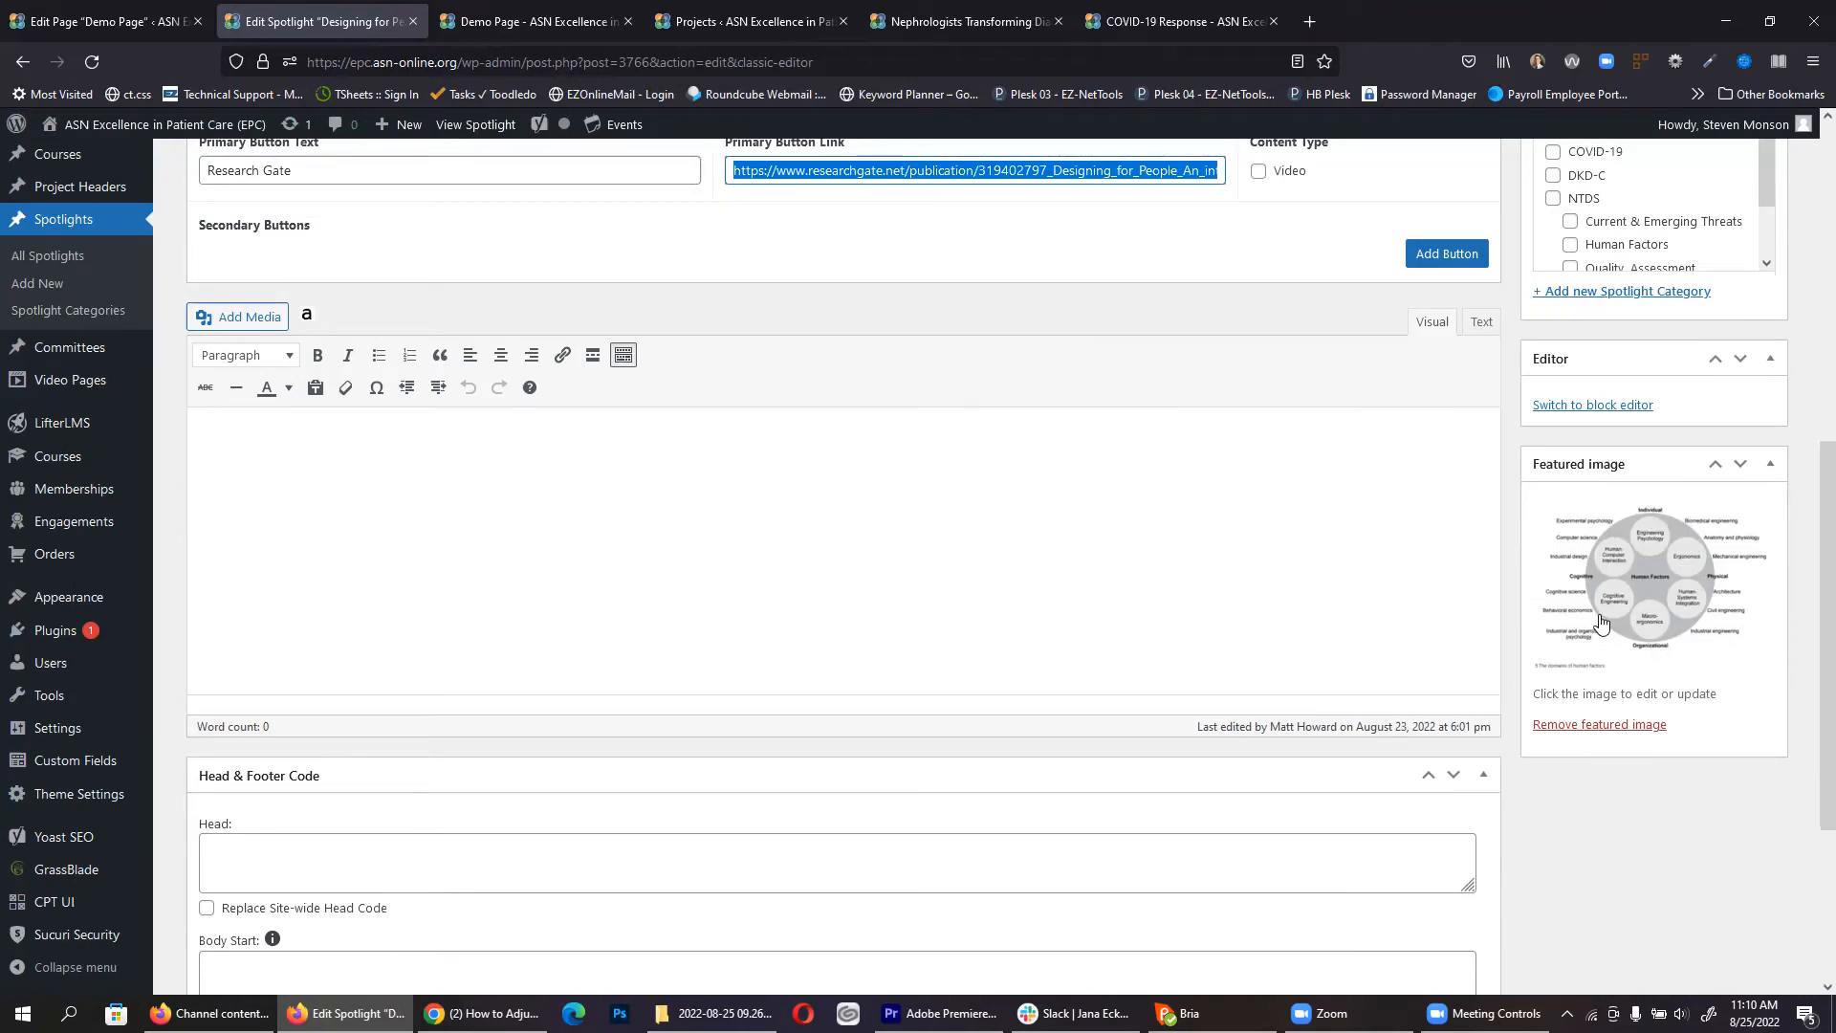
scroll(1573, 666, "up", 3)
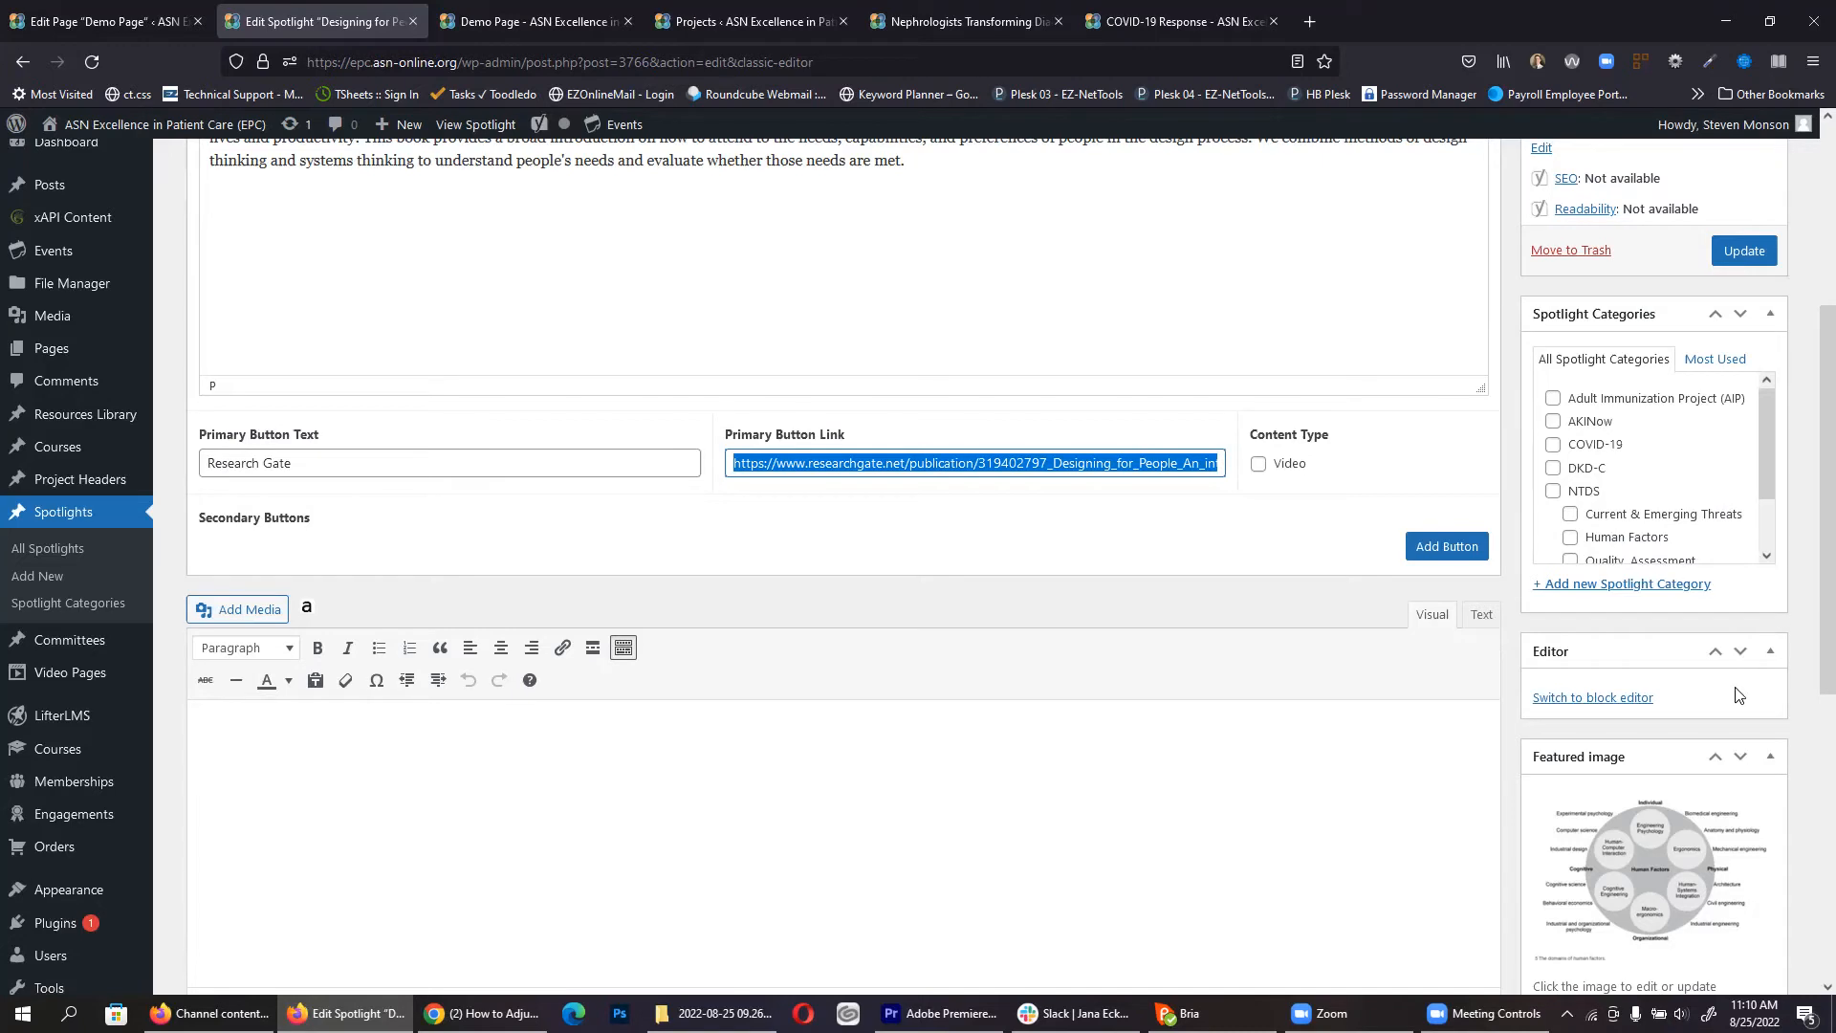
Step: Add a Resource Archive (category) block set to COVID-19 below the Monkeypox spotlight and update the page
left_click(108, 22)
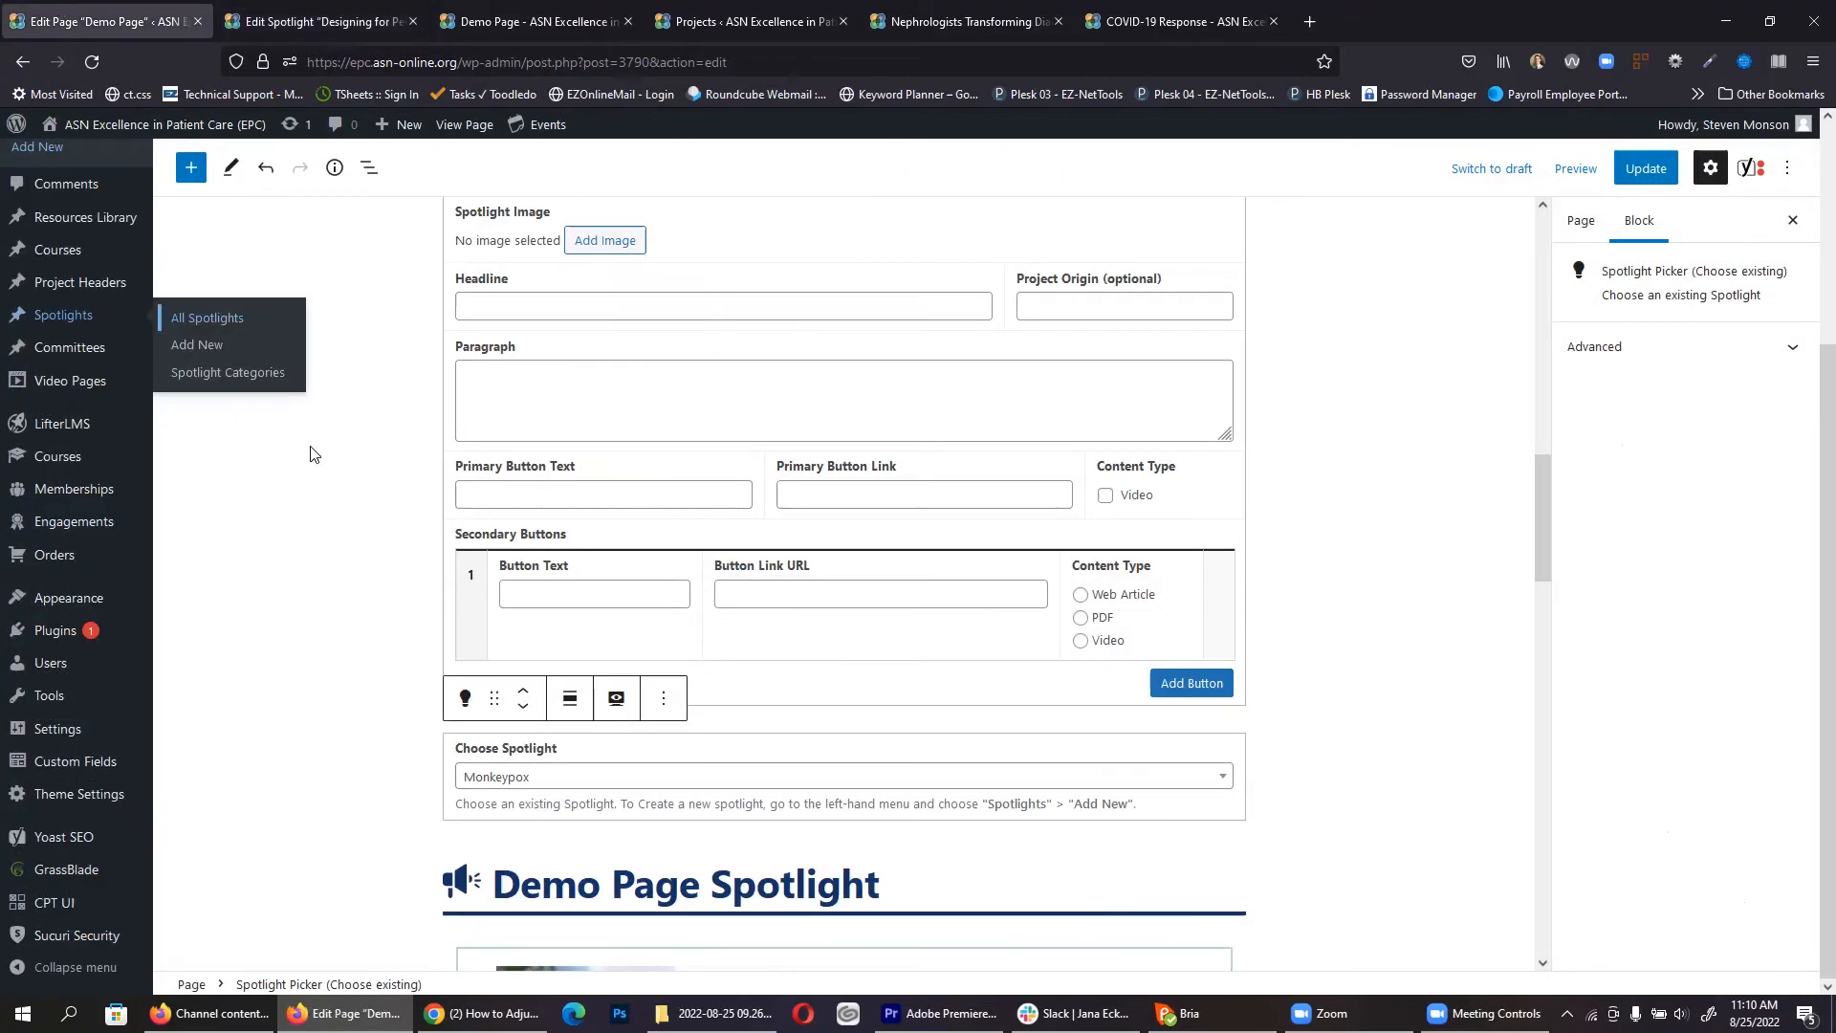
left_click(189, 168)
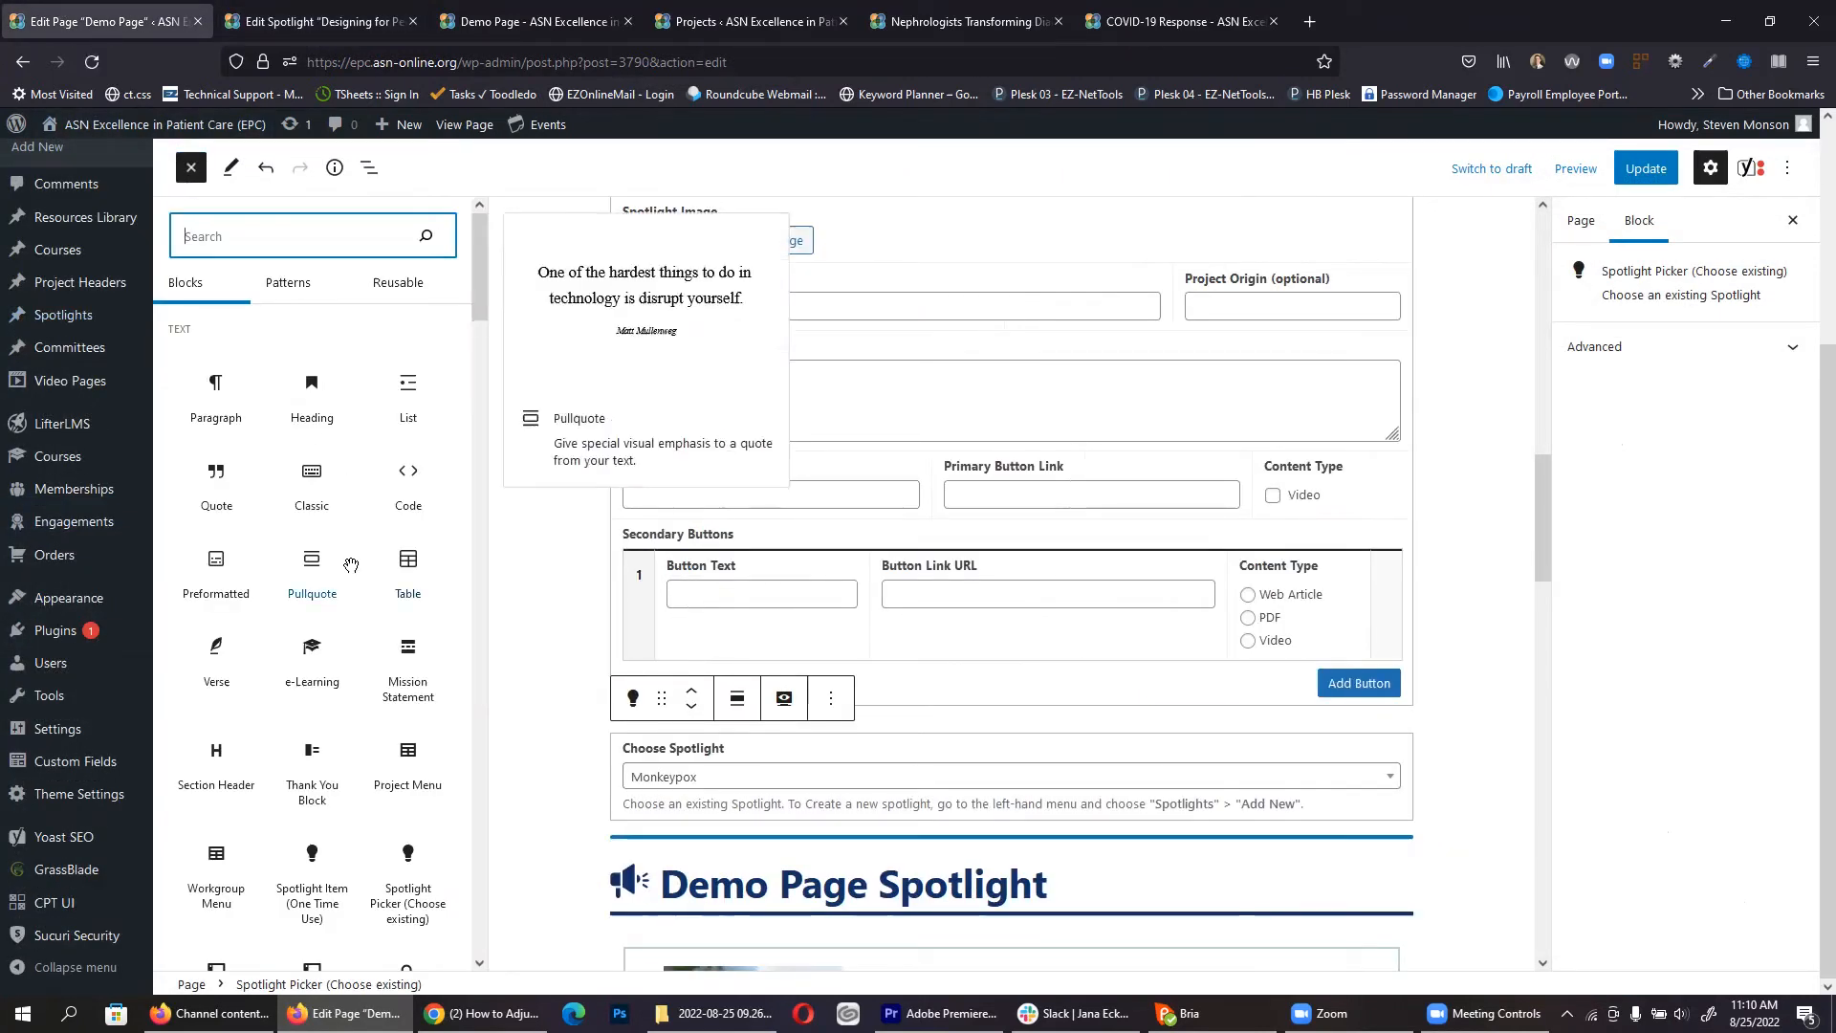
scroll(315, 669, "down", 3)
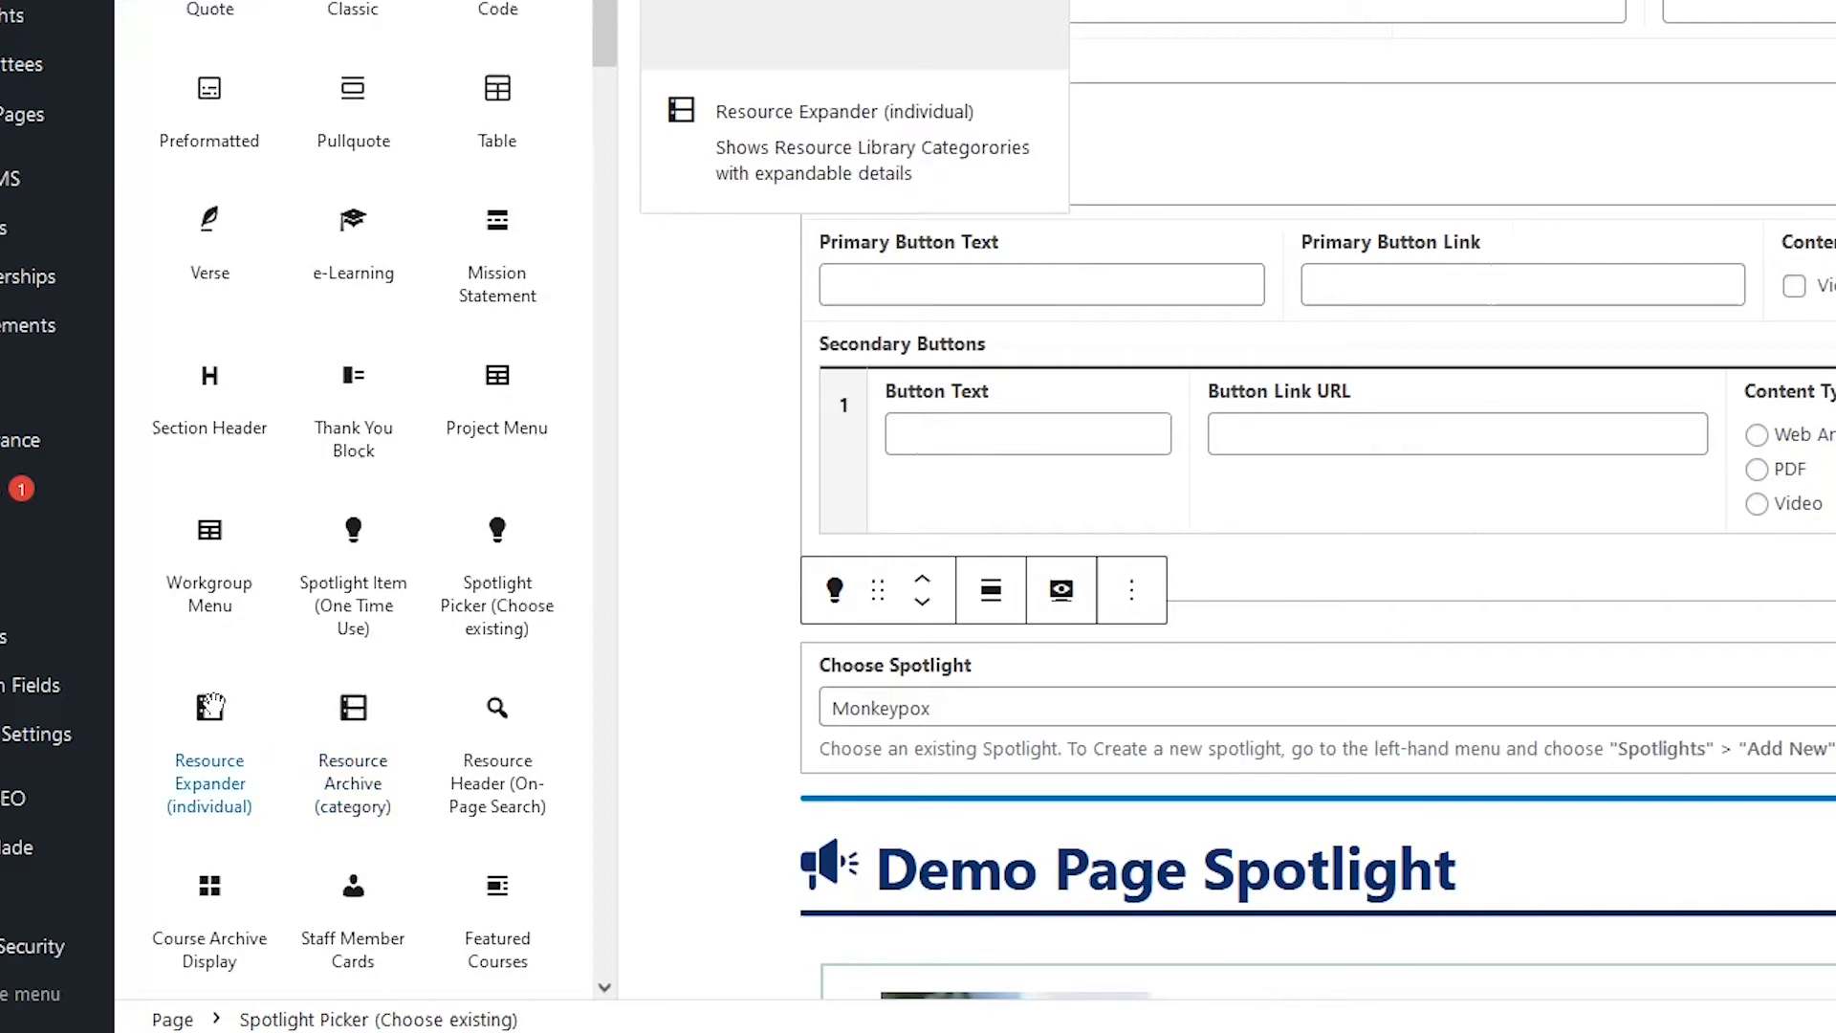
left_click_drag(346, 712, 1116, 804)
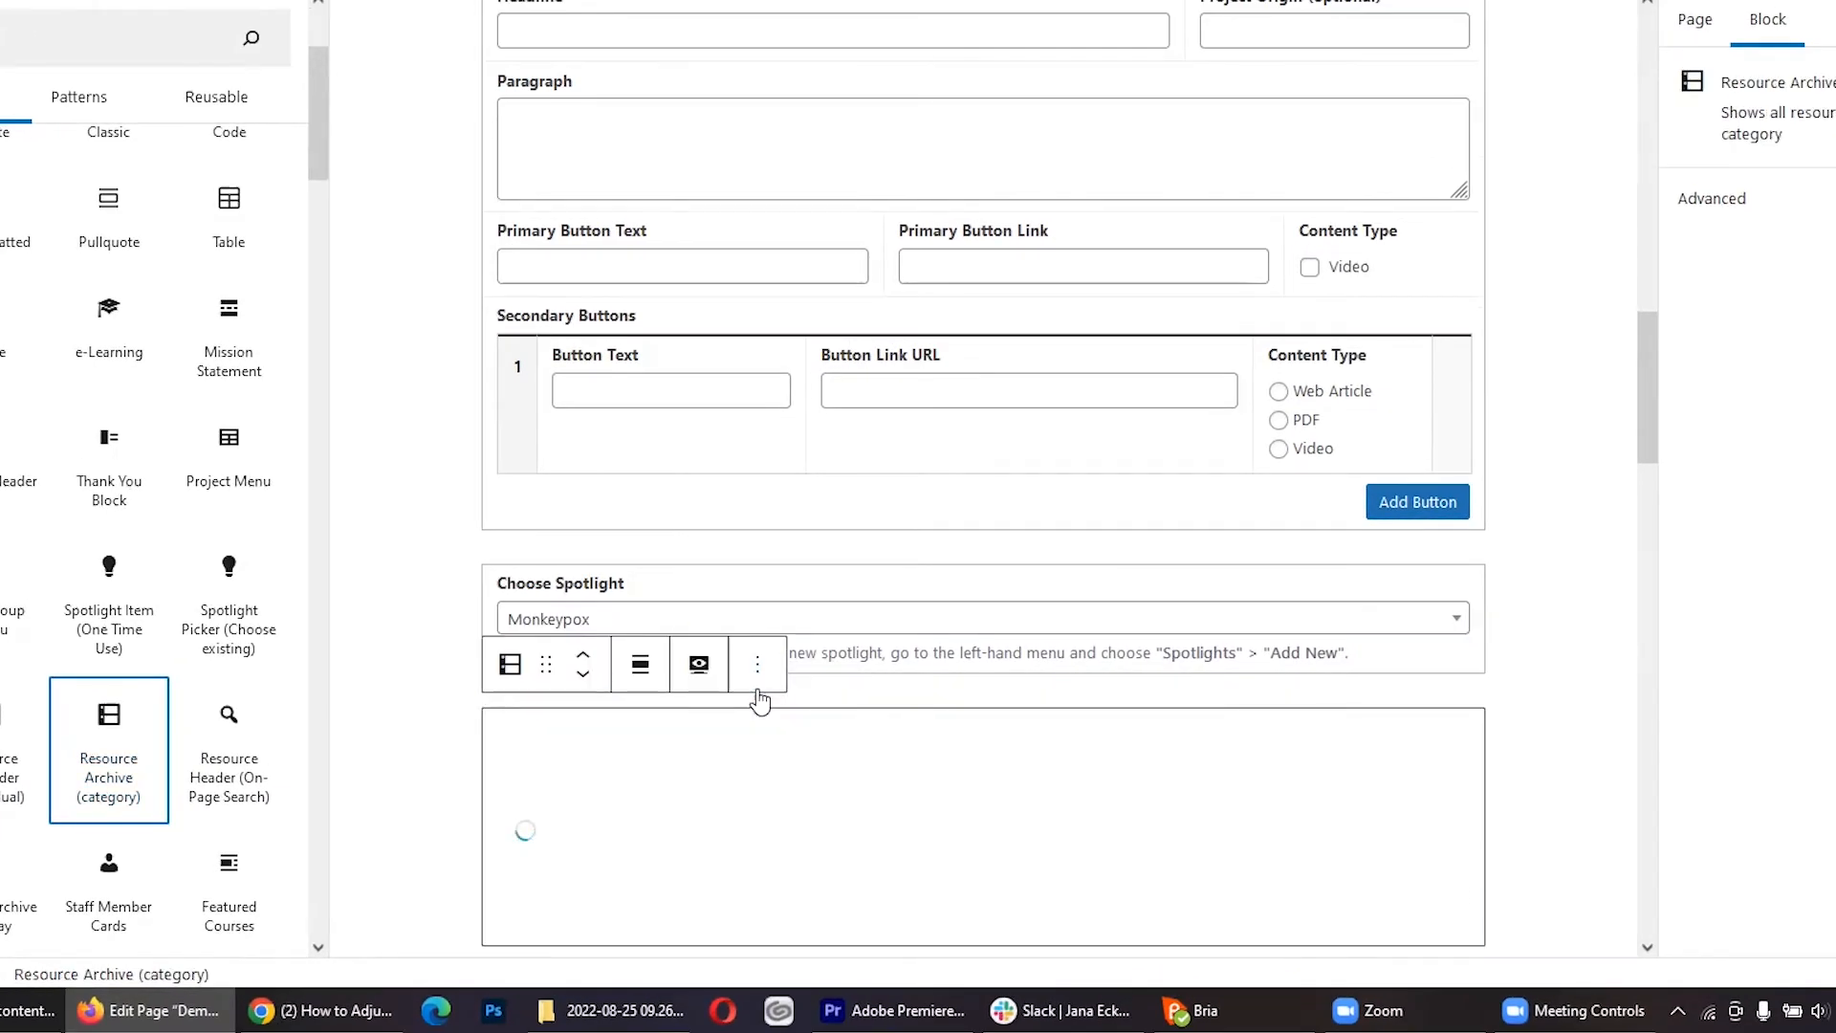
left_click(586, 758)
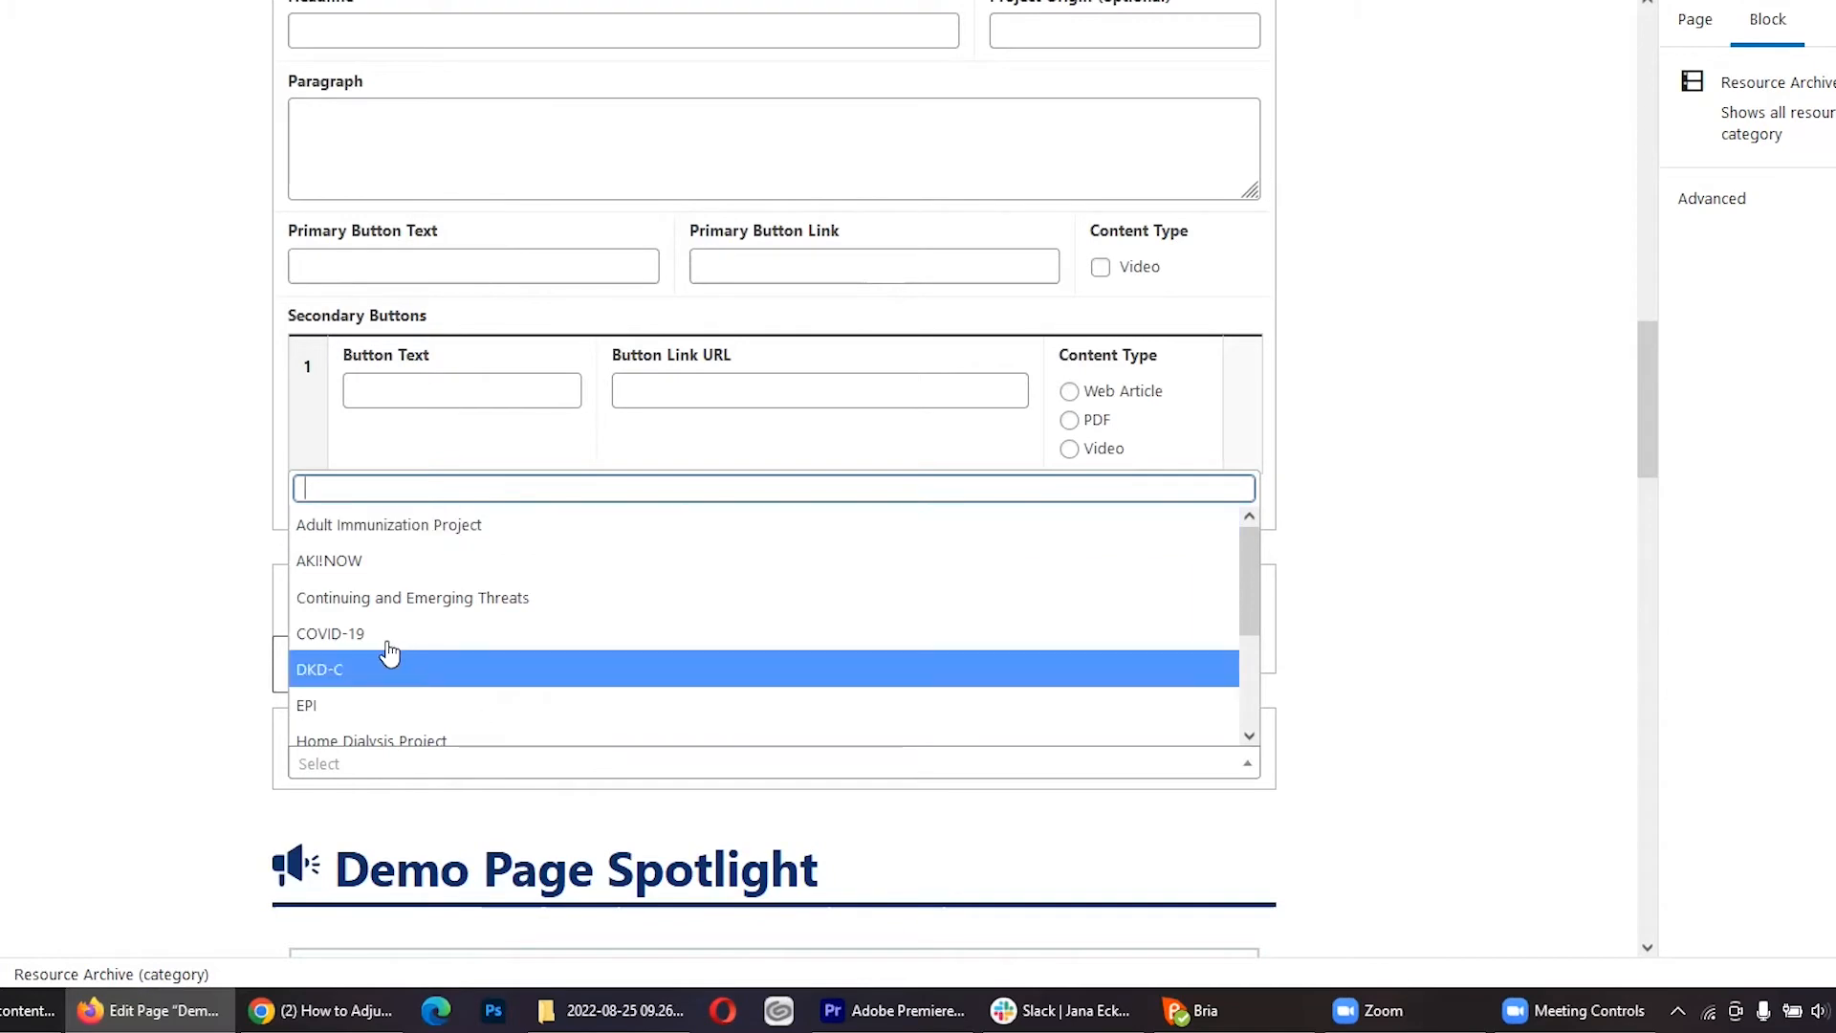
left_click(344, 637)
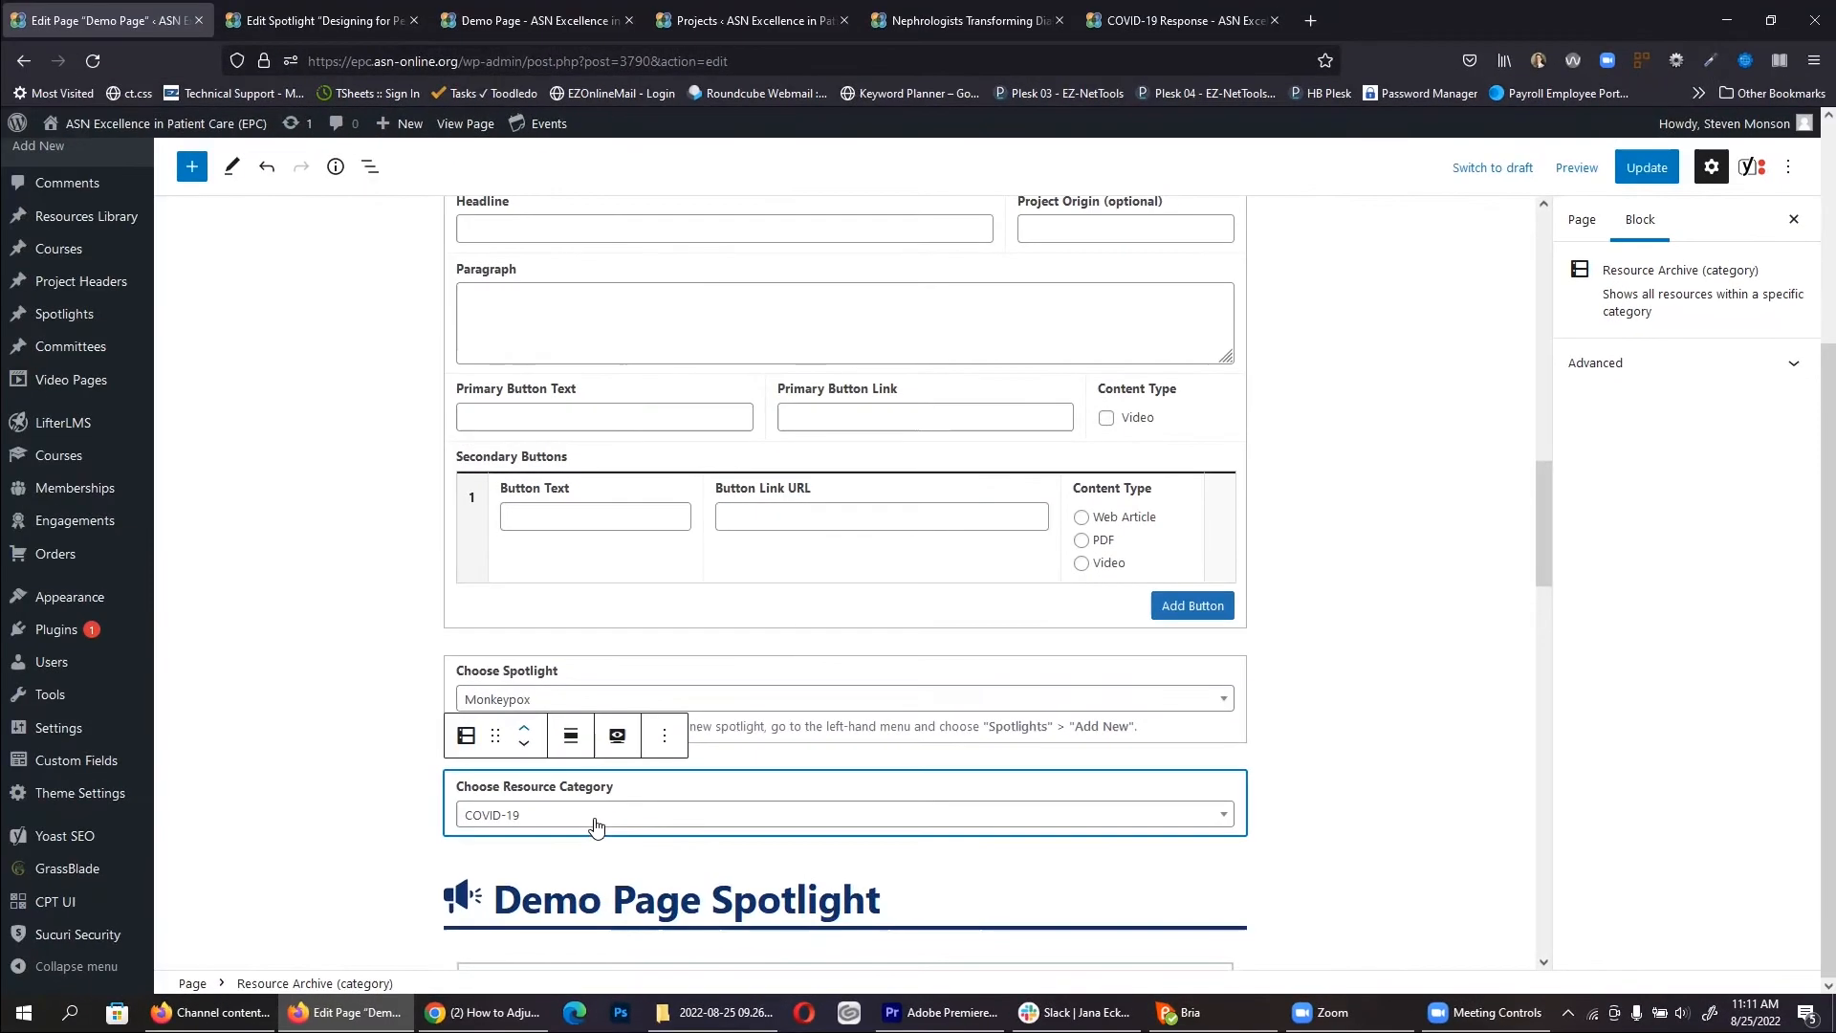
left_click(1647, 164)
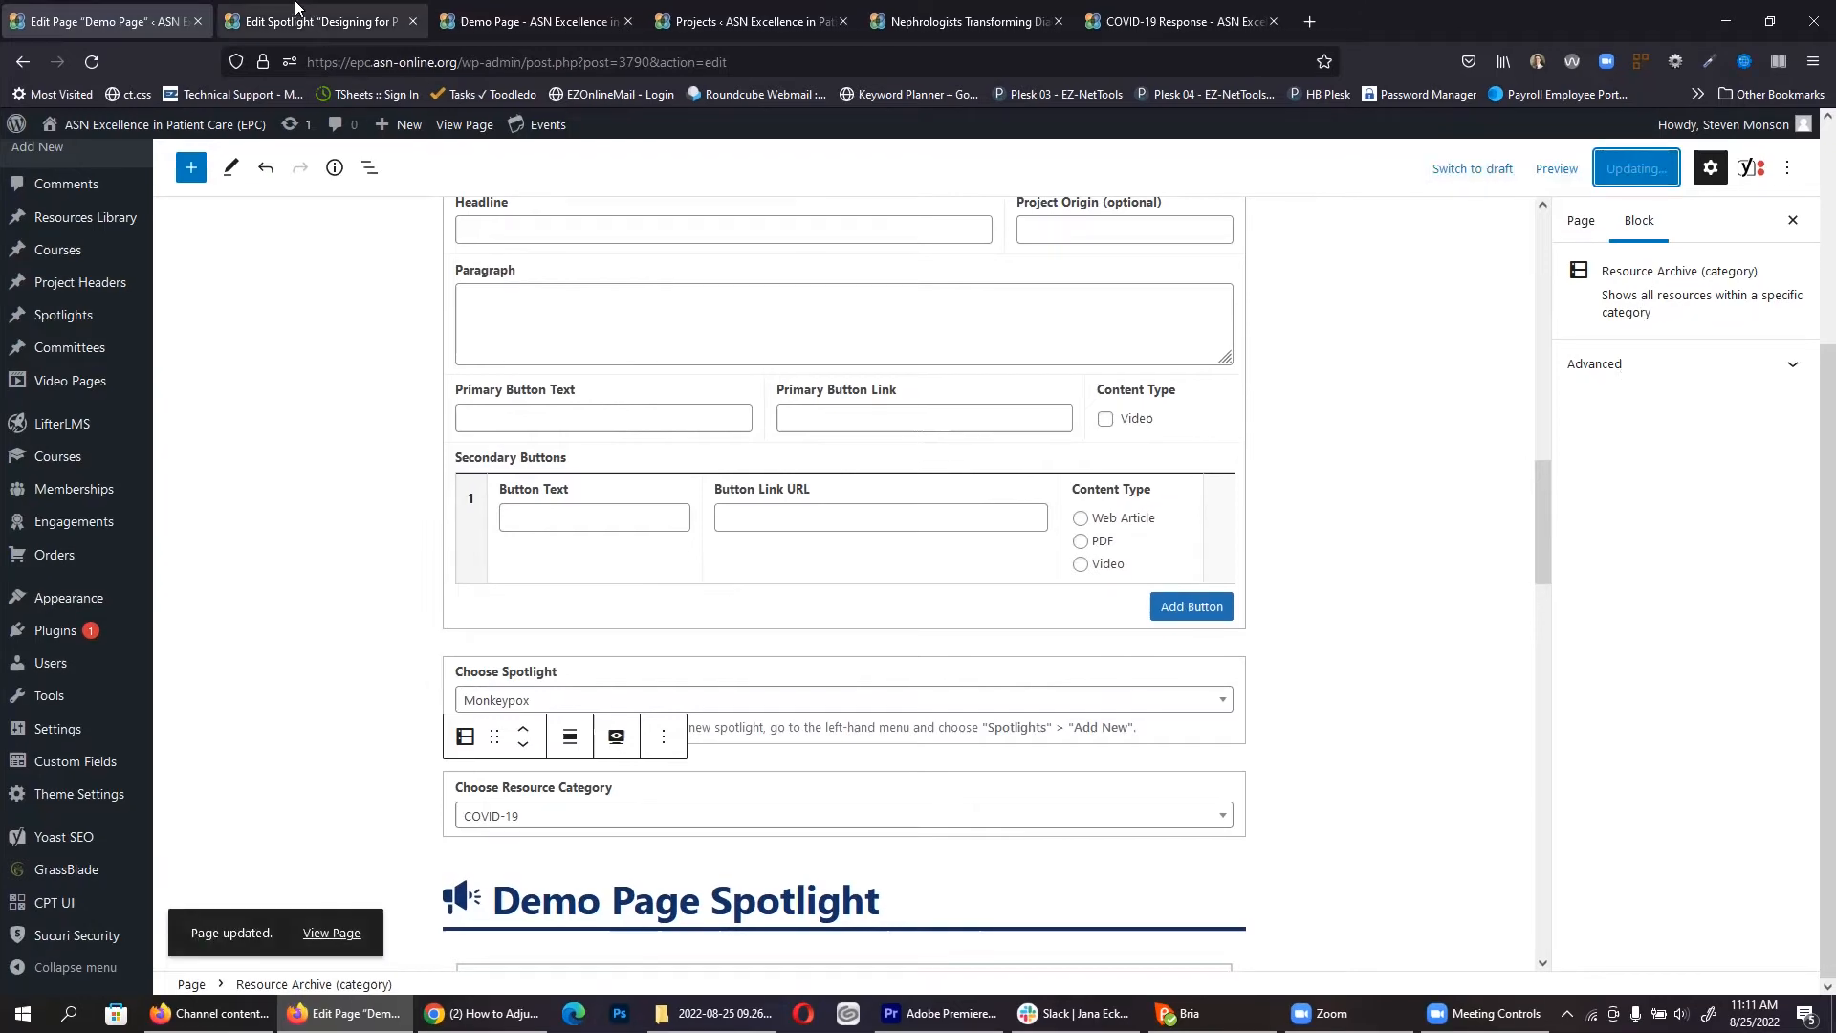
left_click(382, 20)
Step: Close the spotlight tab, then expand and collapse ASN COVID-19 Podcasts on the live page
left_click(517, 7)
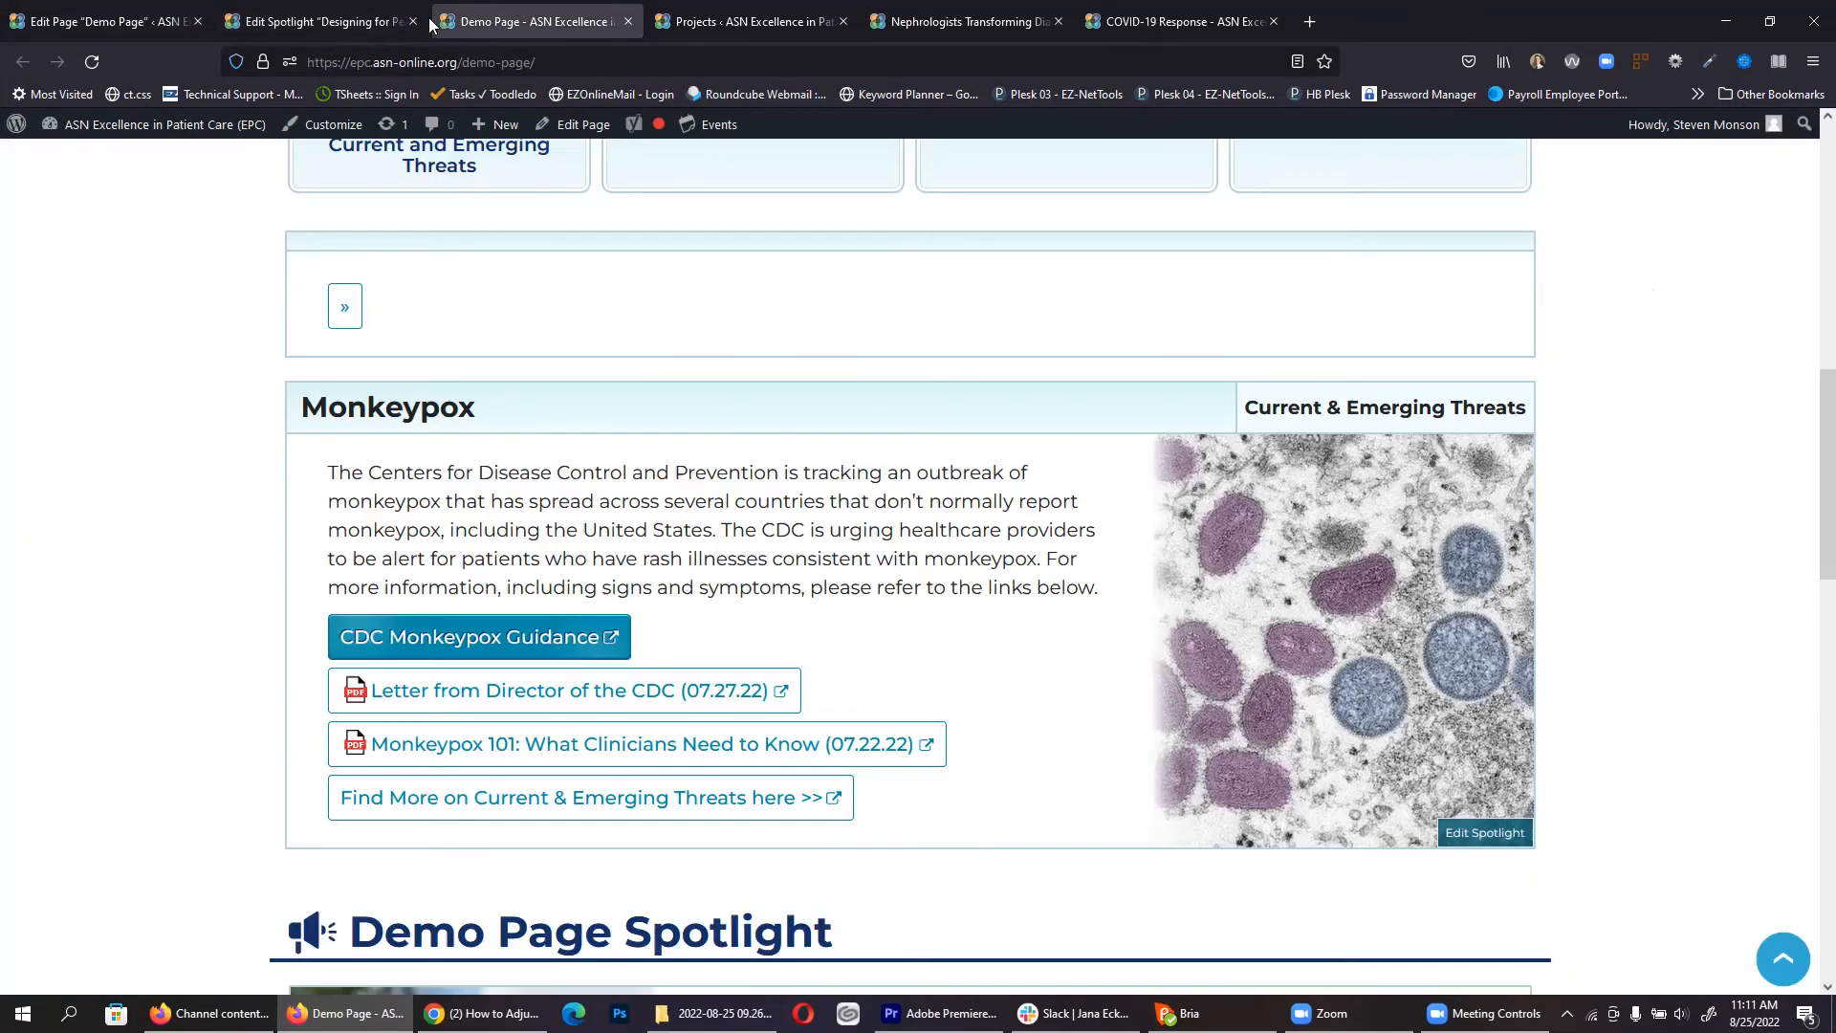
left_click(413, 21)
scroll(105, 341, "down", 5)
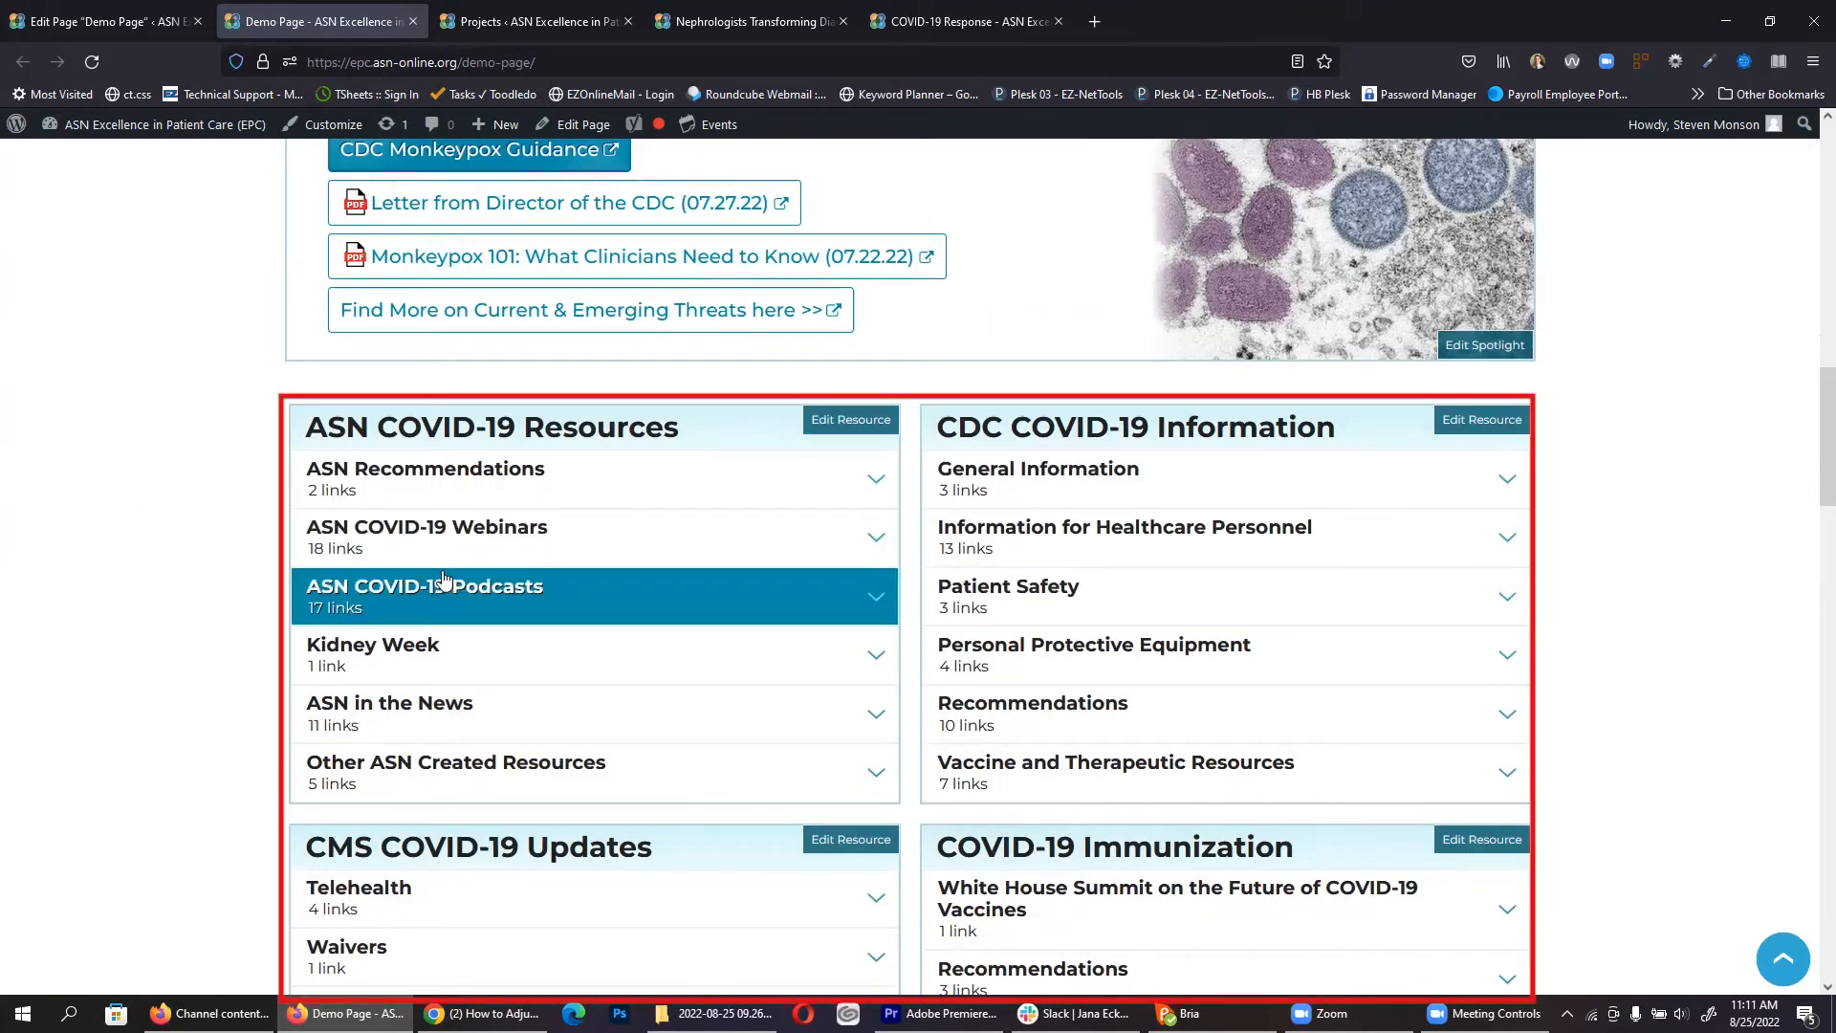
left_click(505, 598)
left_click(704, 603)
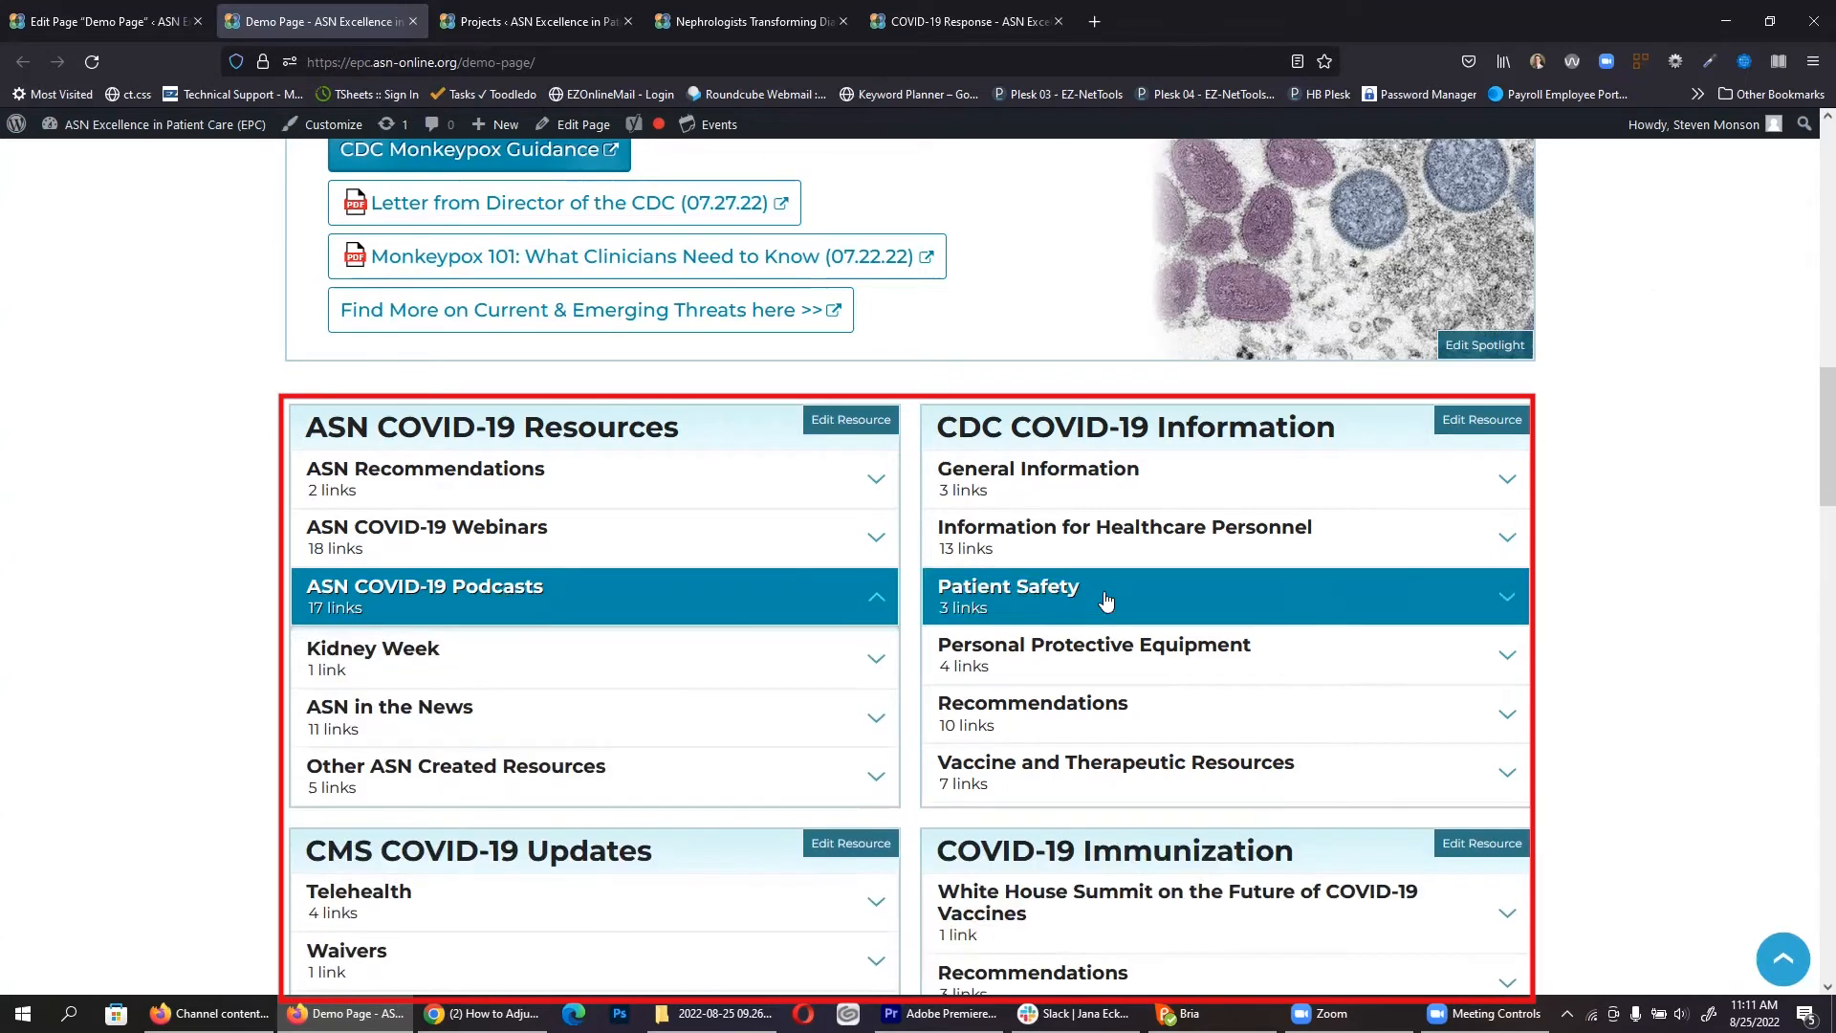
left_click(160, 14)
scroll(790, 595, "down", 2)
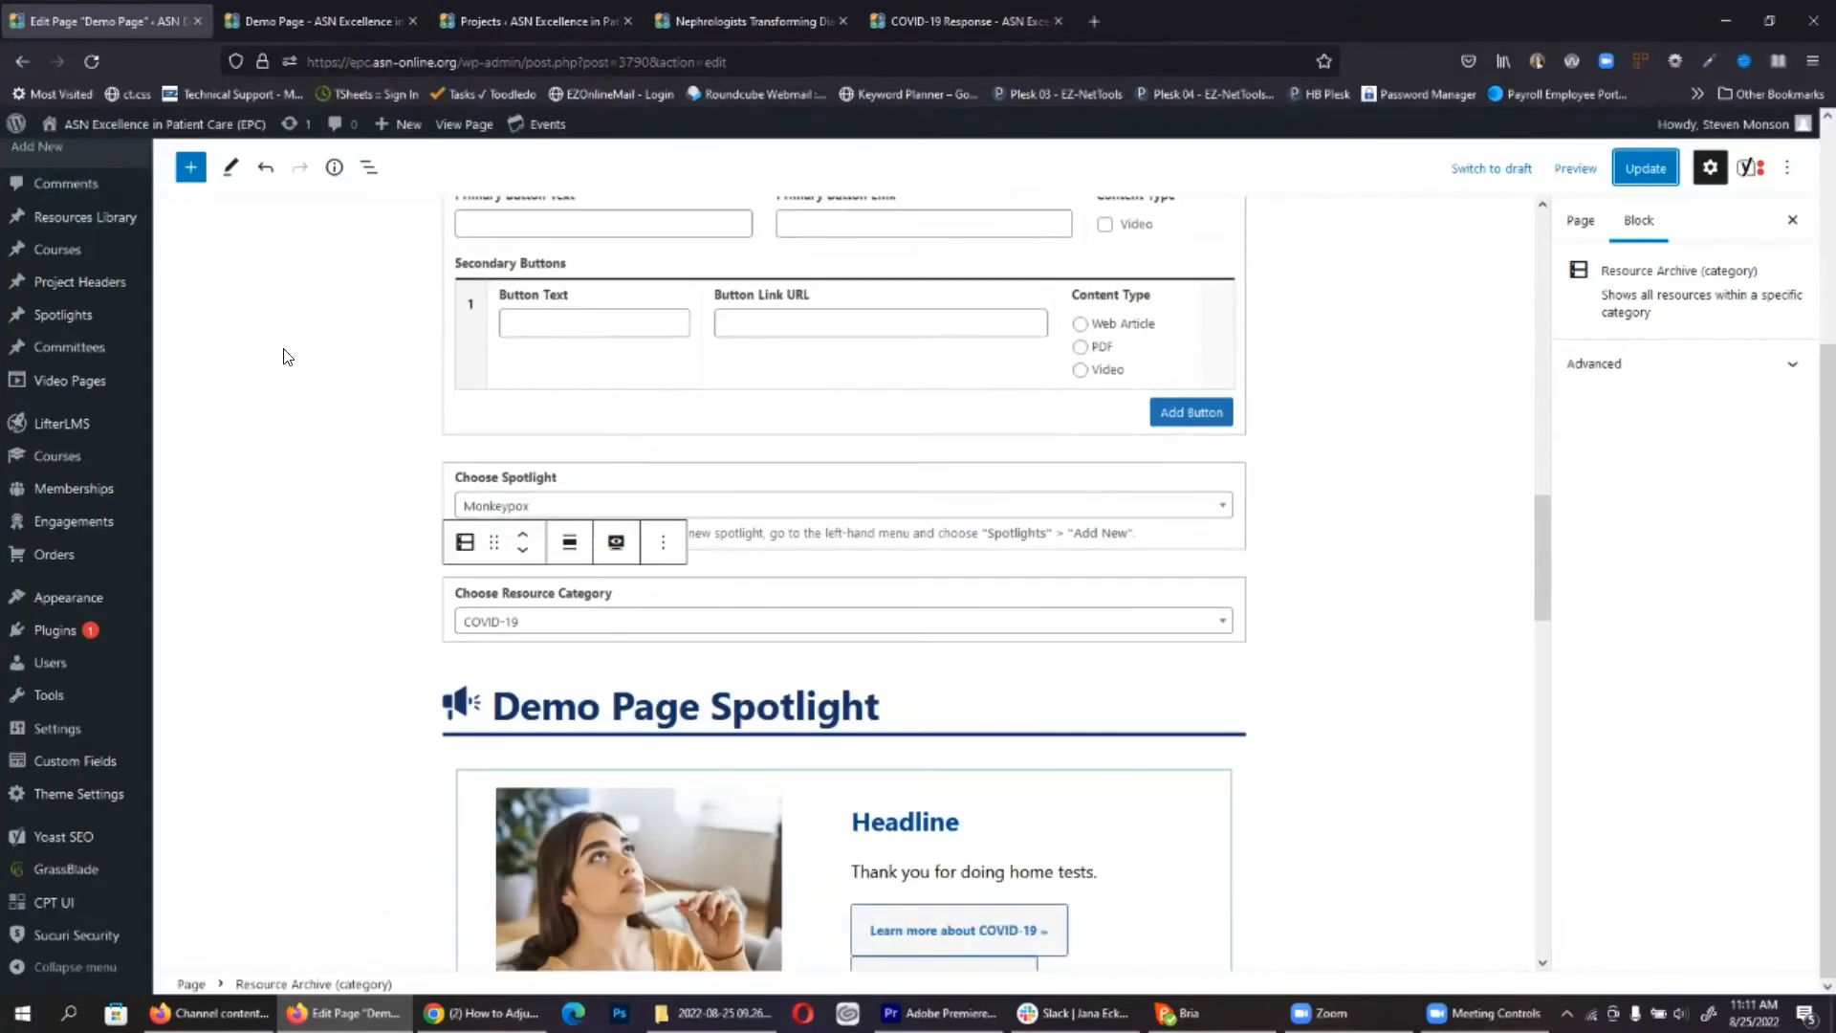
Step: Add a Resource Expander block with COVID-19 Immunization as its Resource Post
left_click(191, 167)
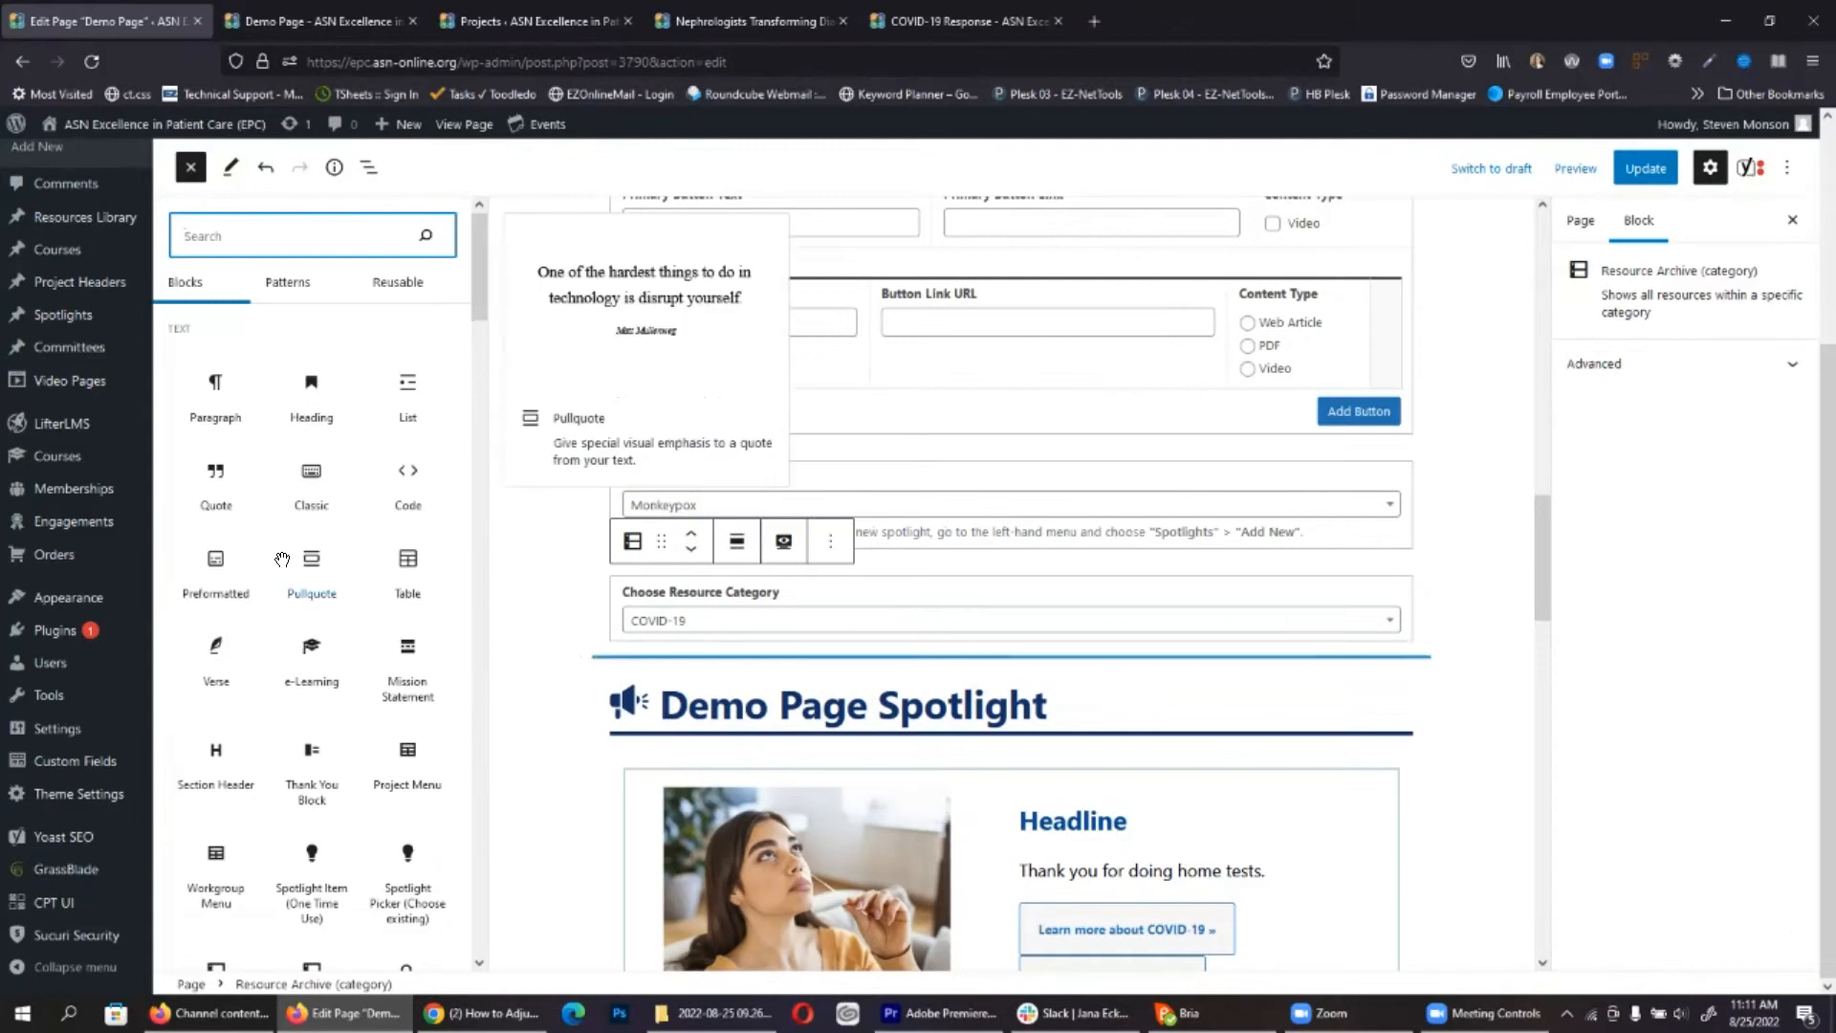
scroll(349, 622, "down", 2)
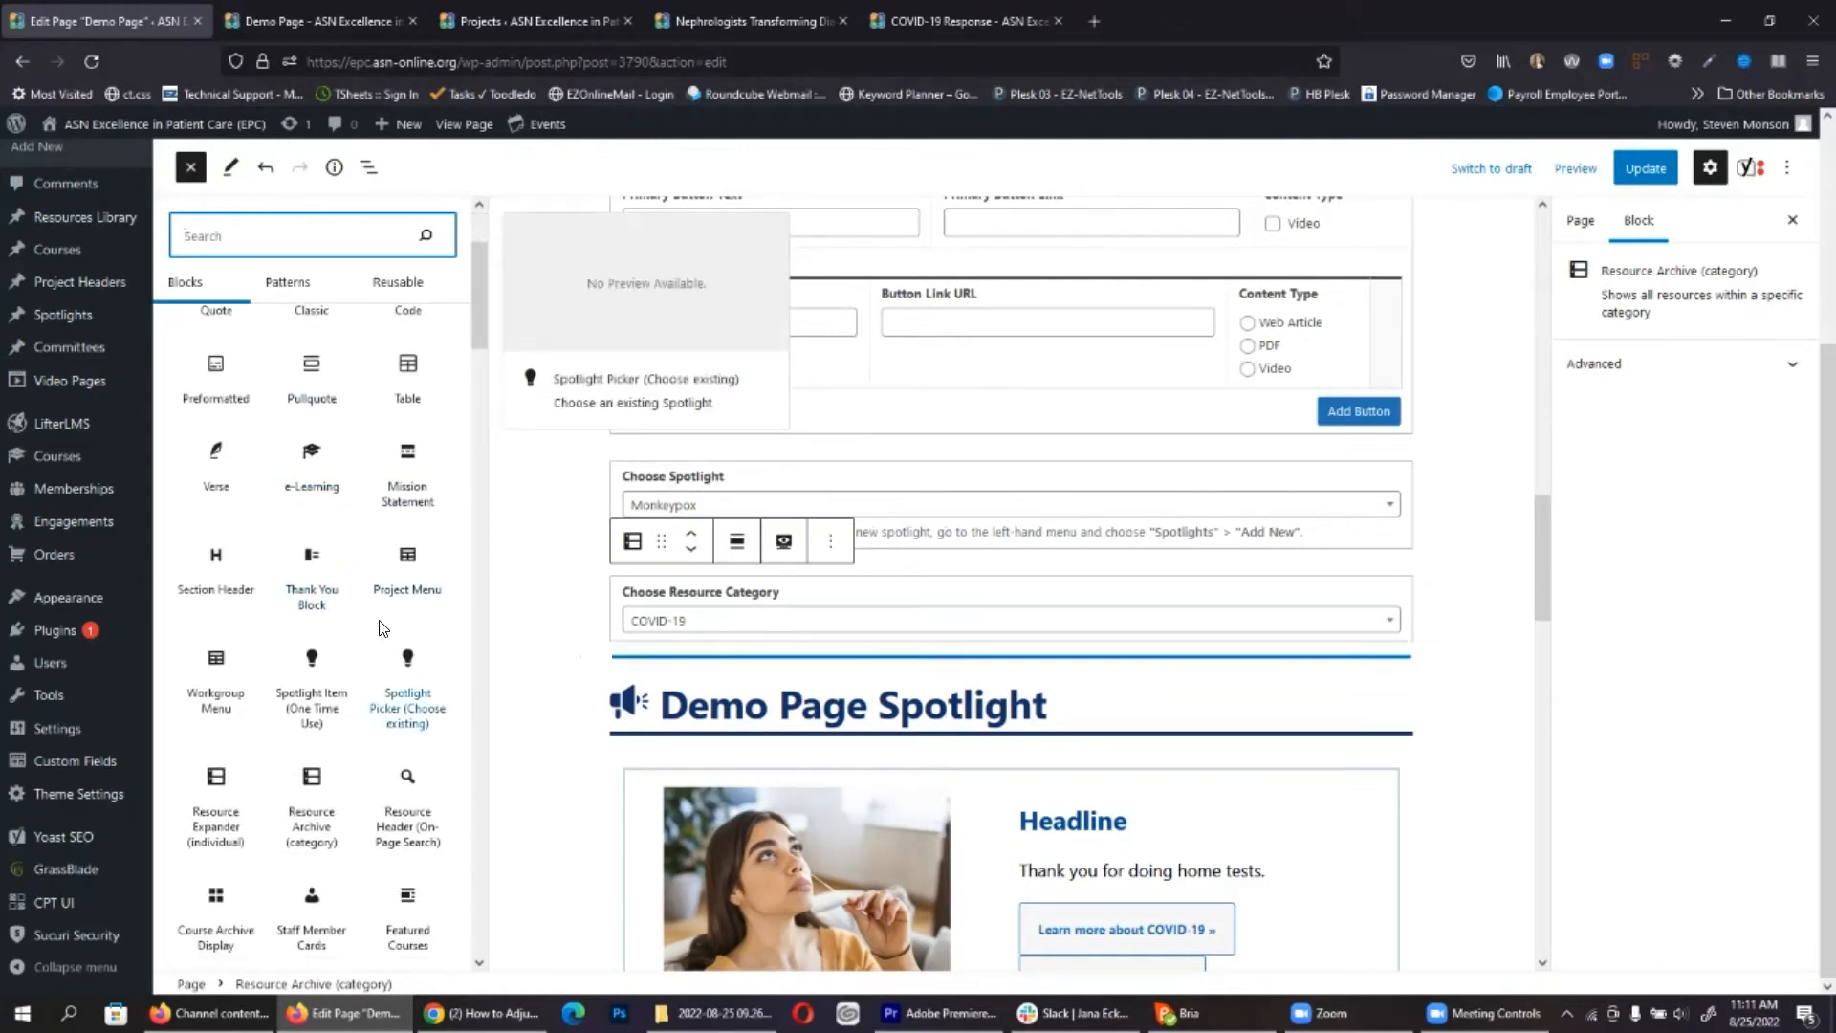
scroll(311, 684, "down", 2)
left_click_drag(197, 585, 864, 670)
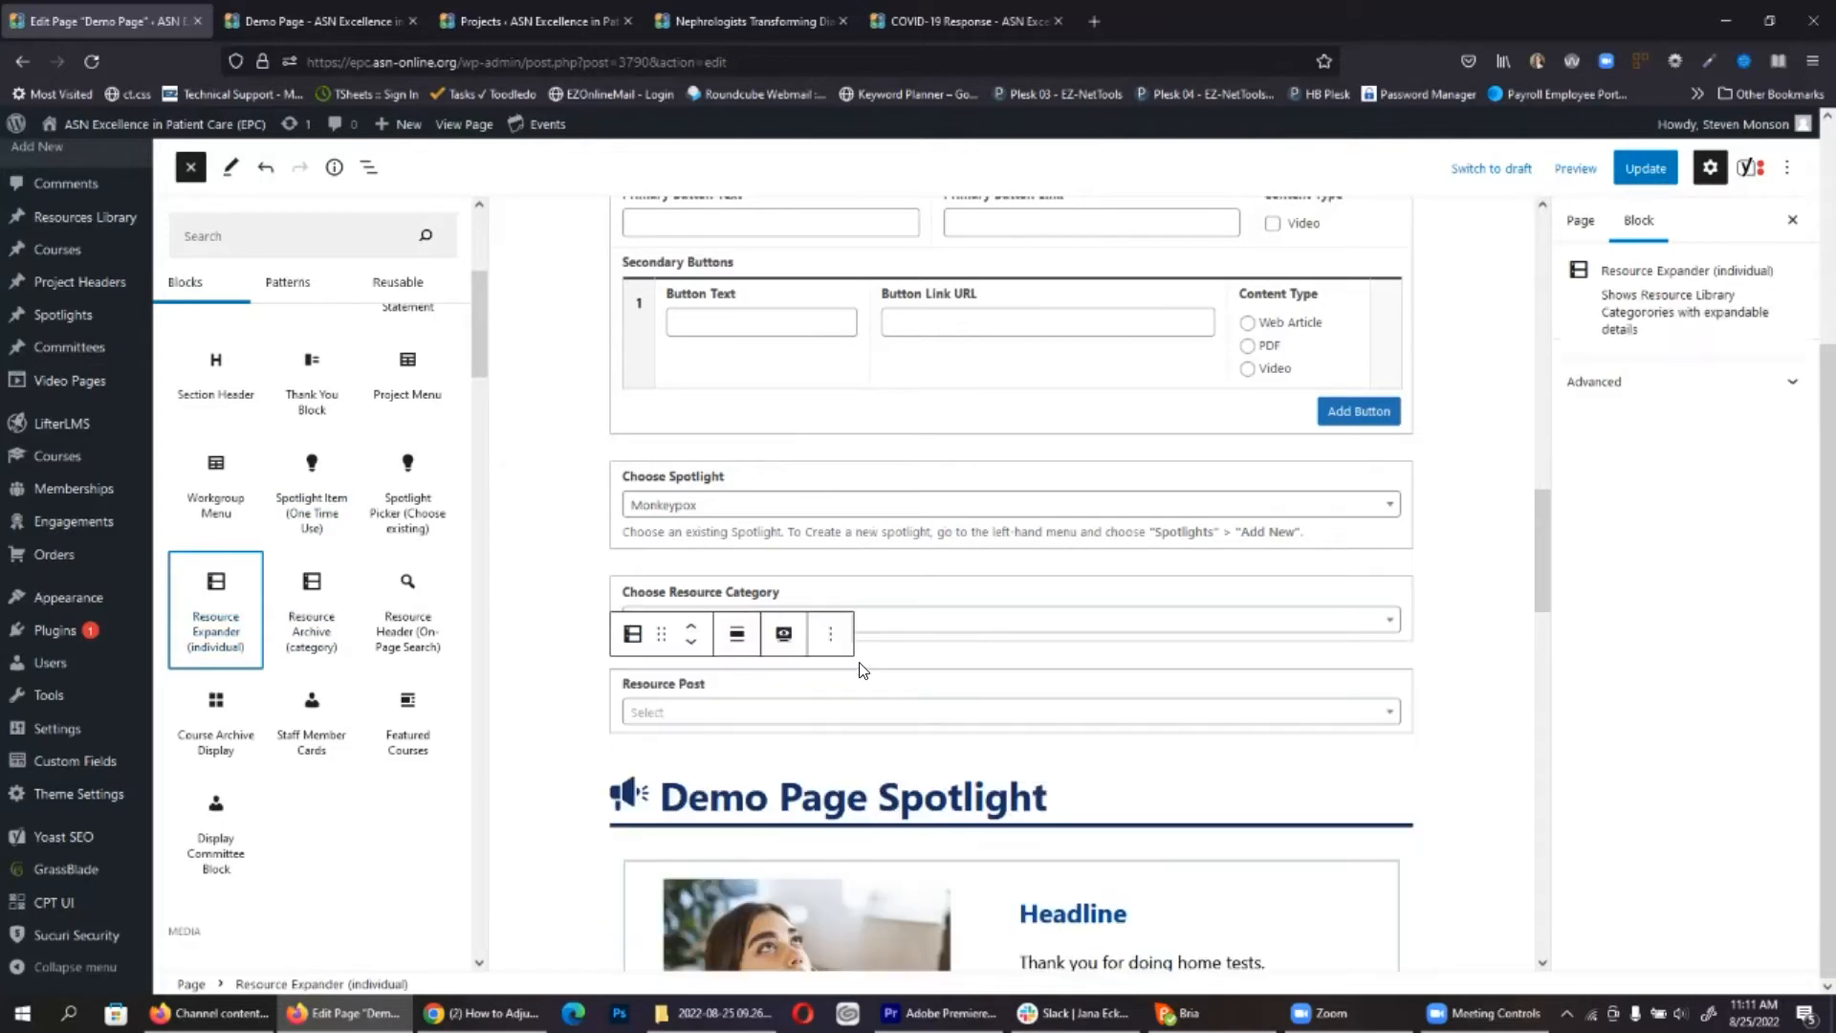
left_click(749, 709)
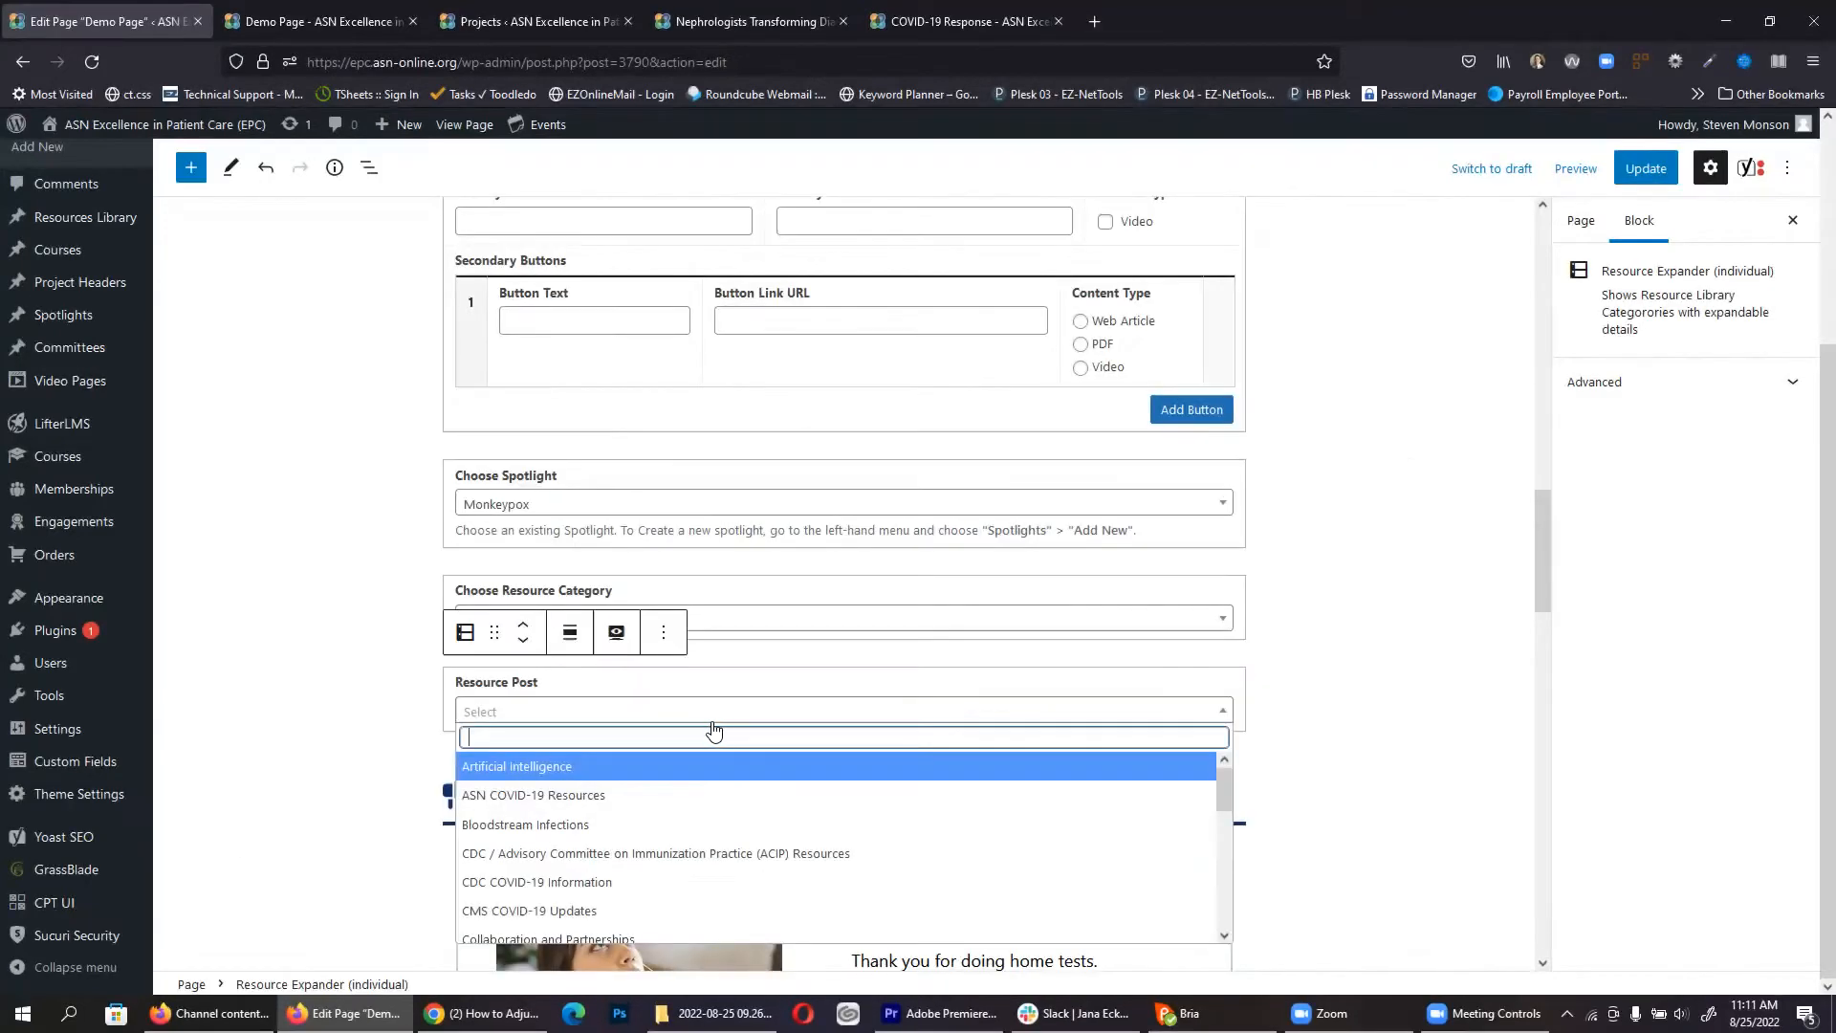
scroll(583, 832, "down", 2)
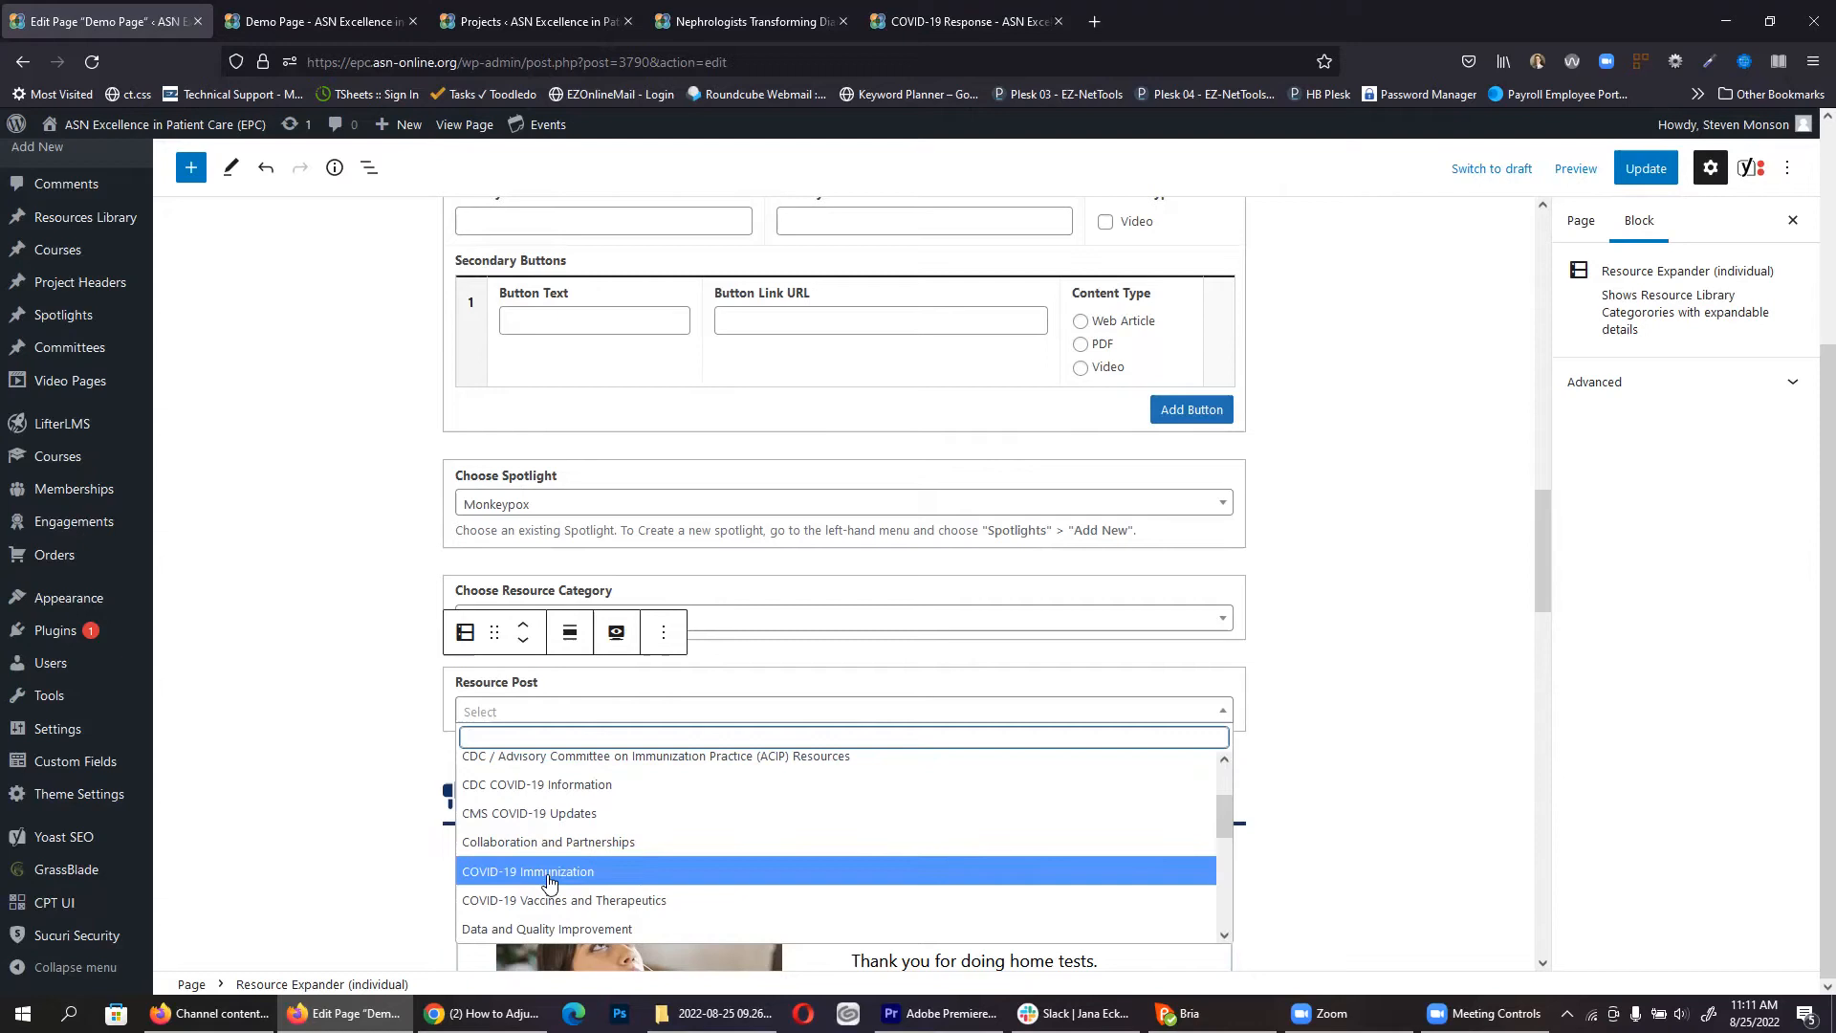
left_click(563, 871)
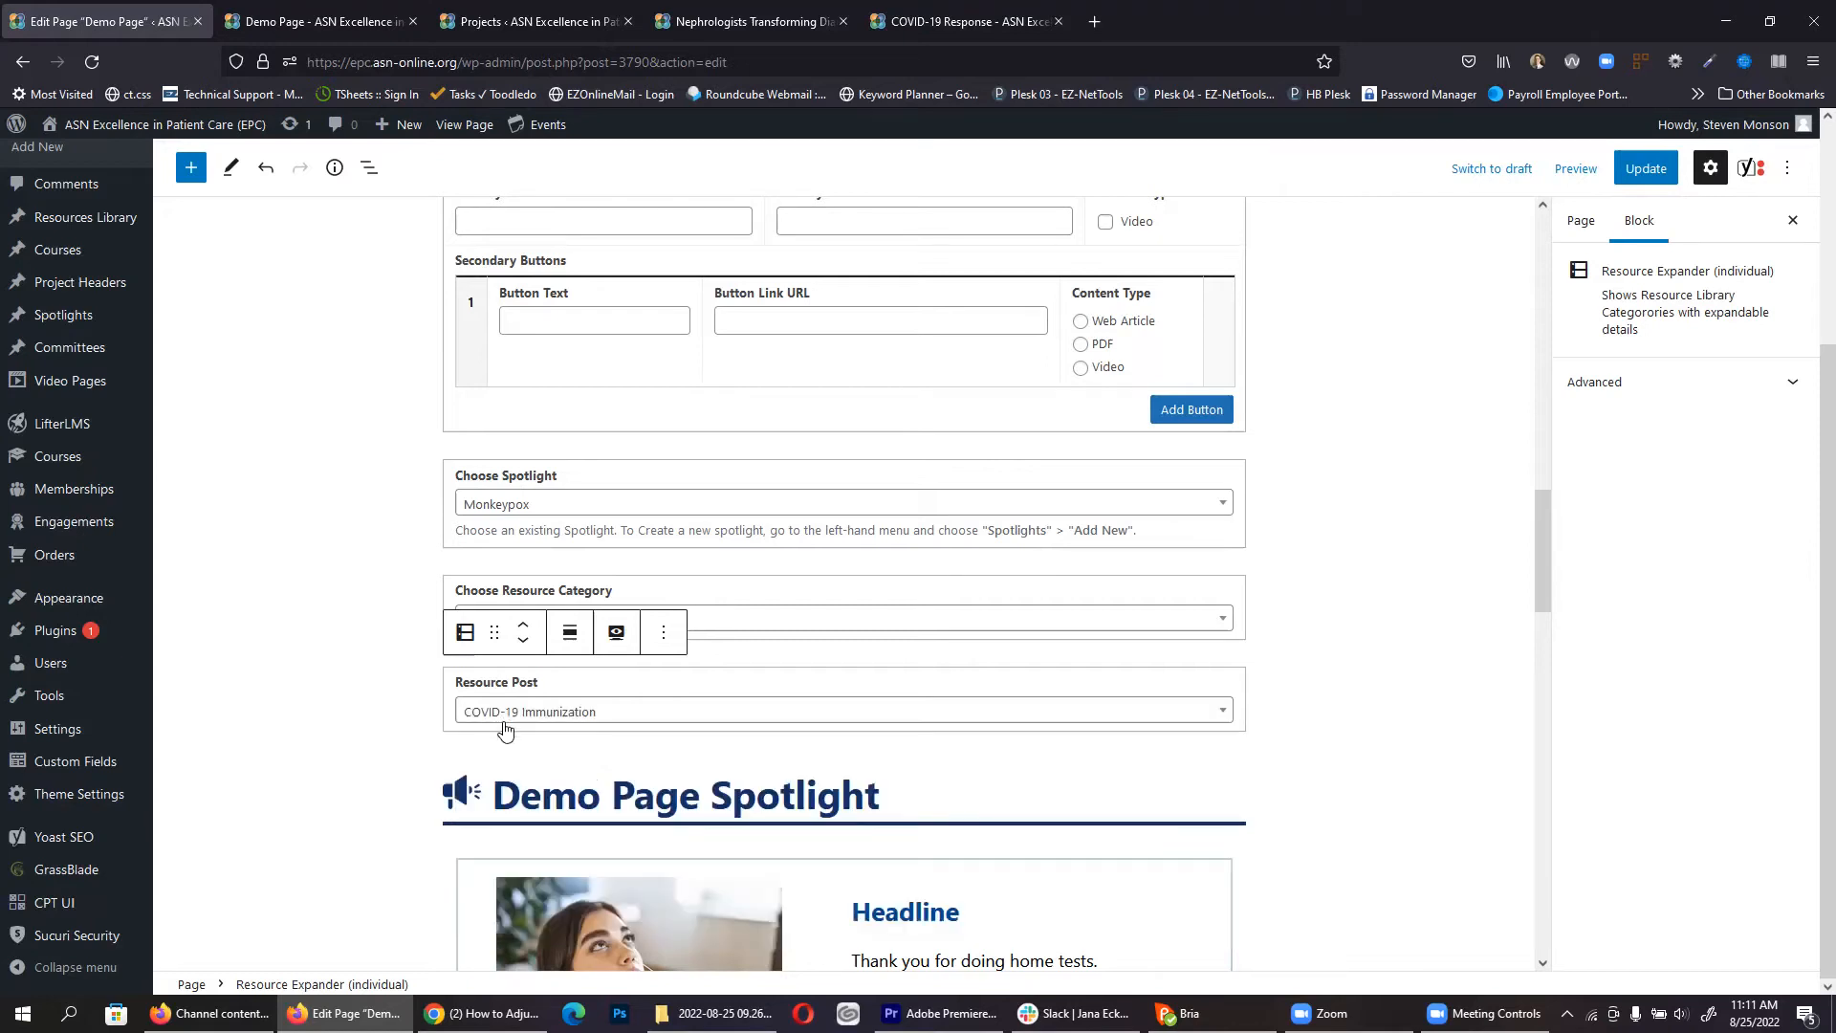
Step: Update the Demo Page and check the expander sections on the live page
left_click(1646, 168)
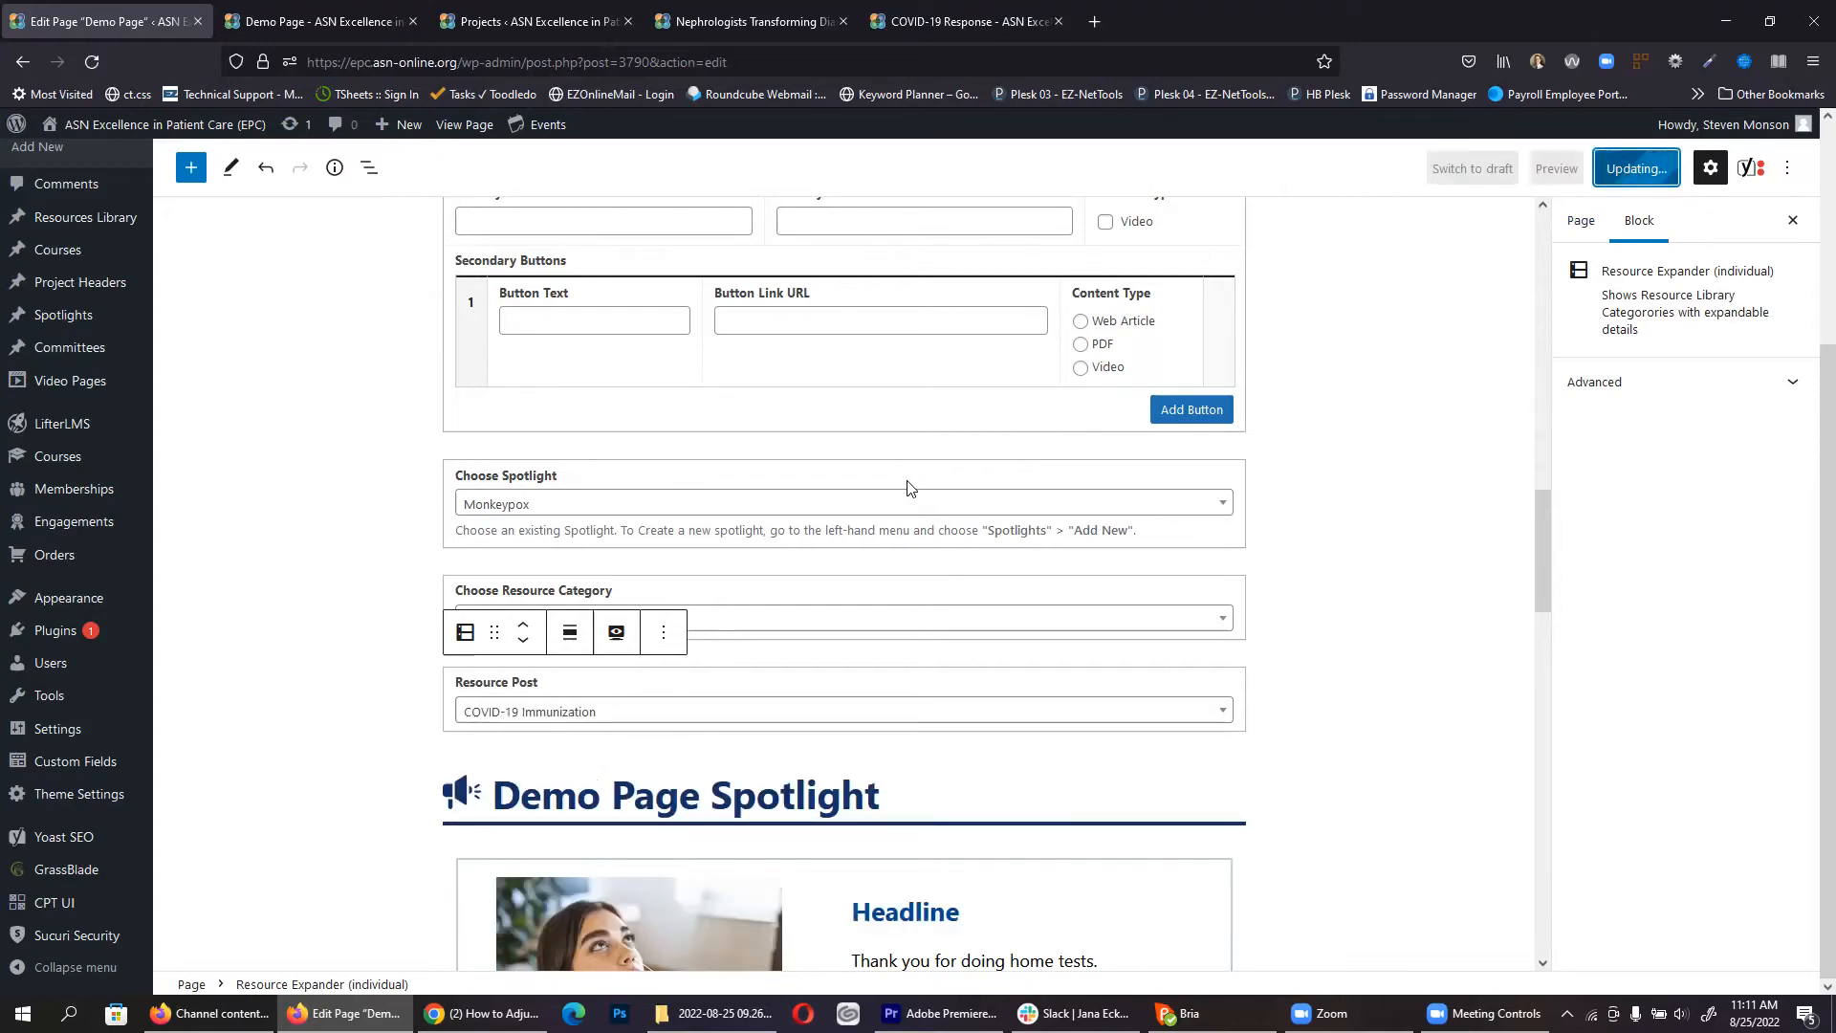
key("ctrl+Tab")
scroll(76, 476, "down", 3)
scroll(111, 488, "up", 2)
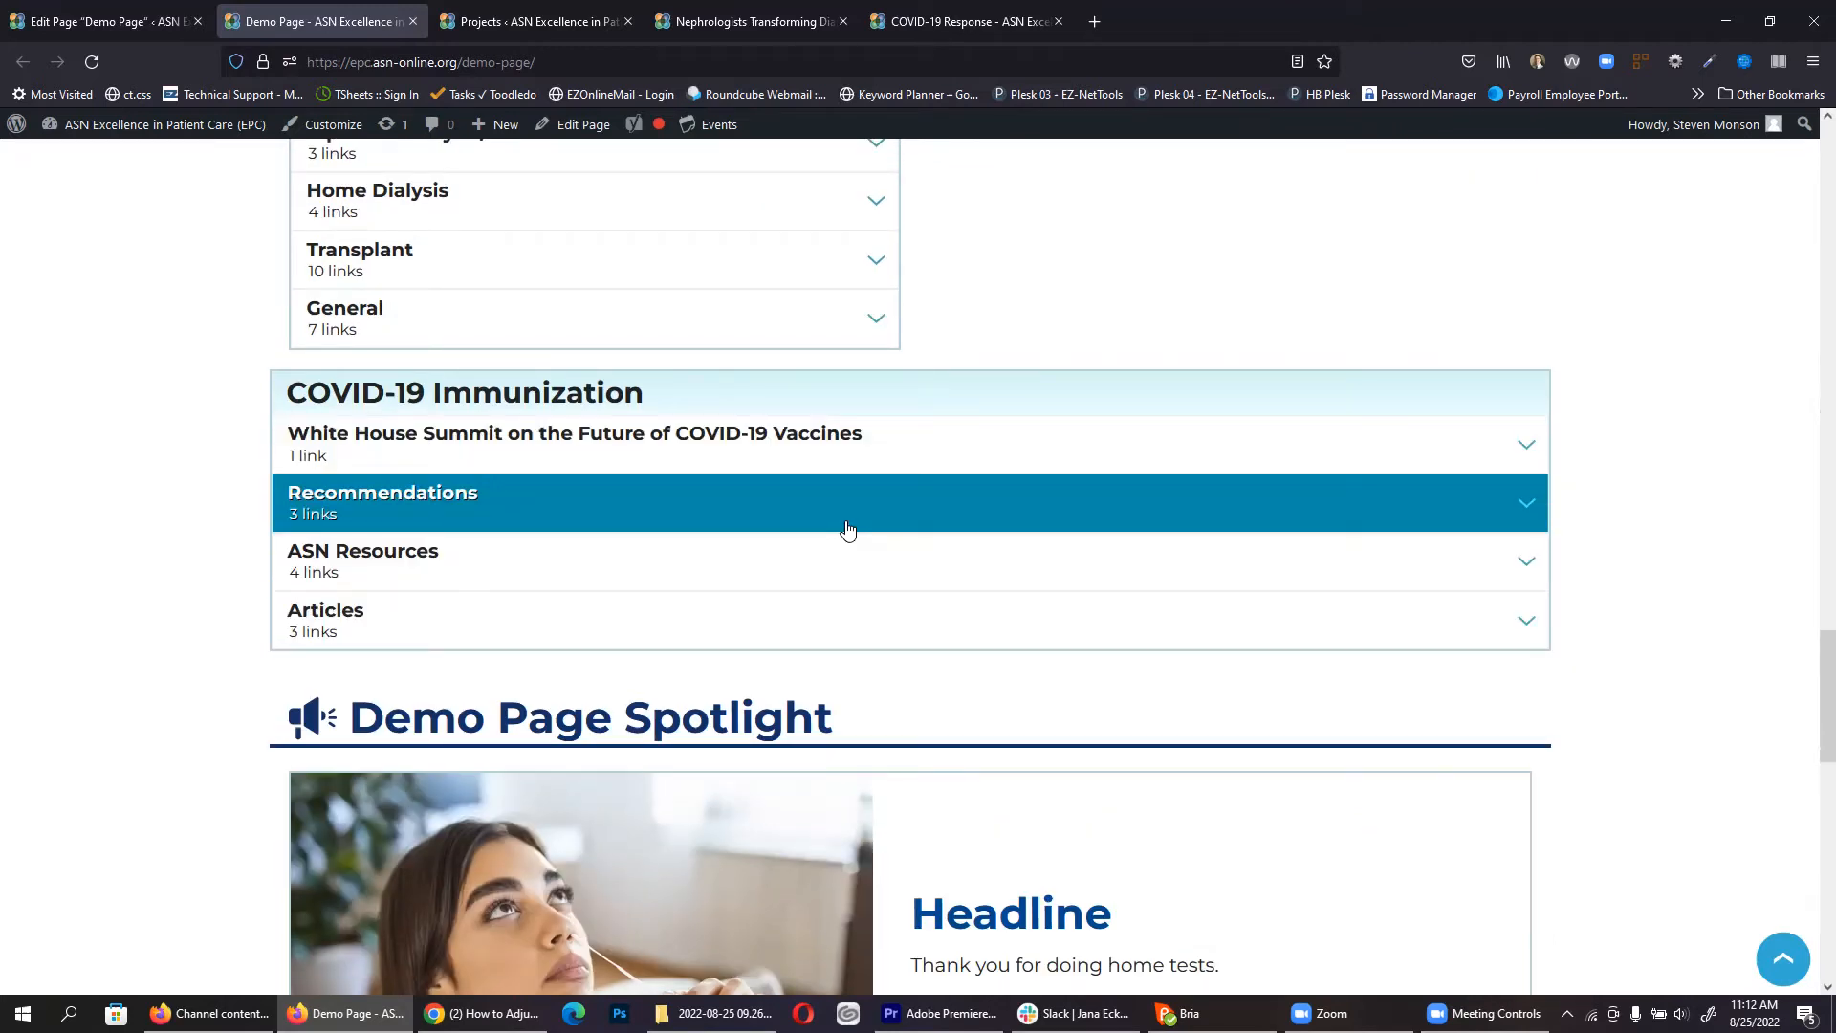
Step: Insert a 50/50 Columns block, then try moving the Choose Resource Category block into its left column
key("ctrl+shift+Tab")
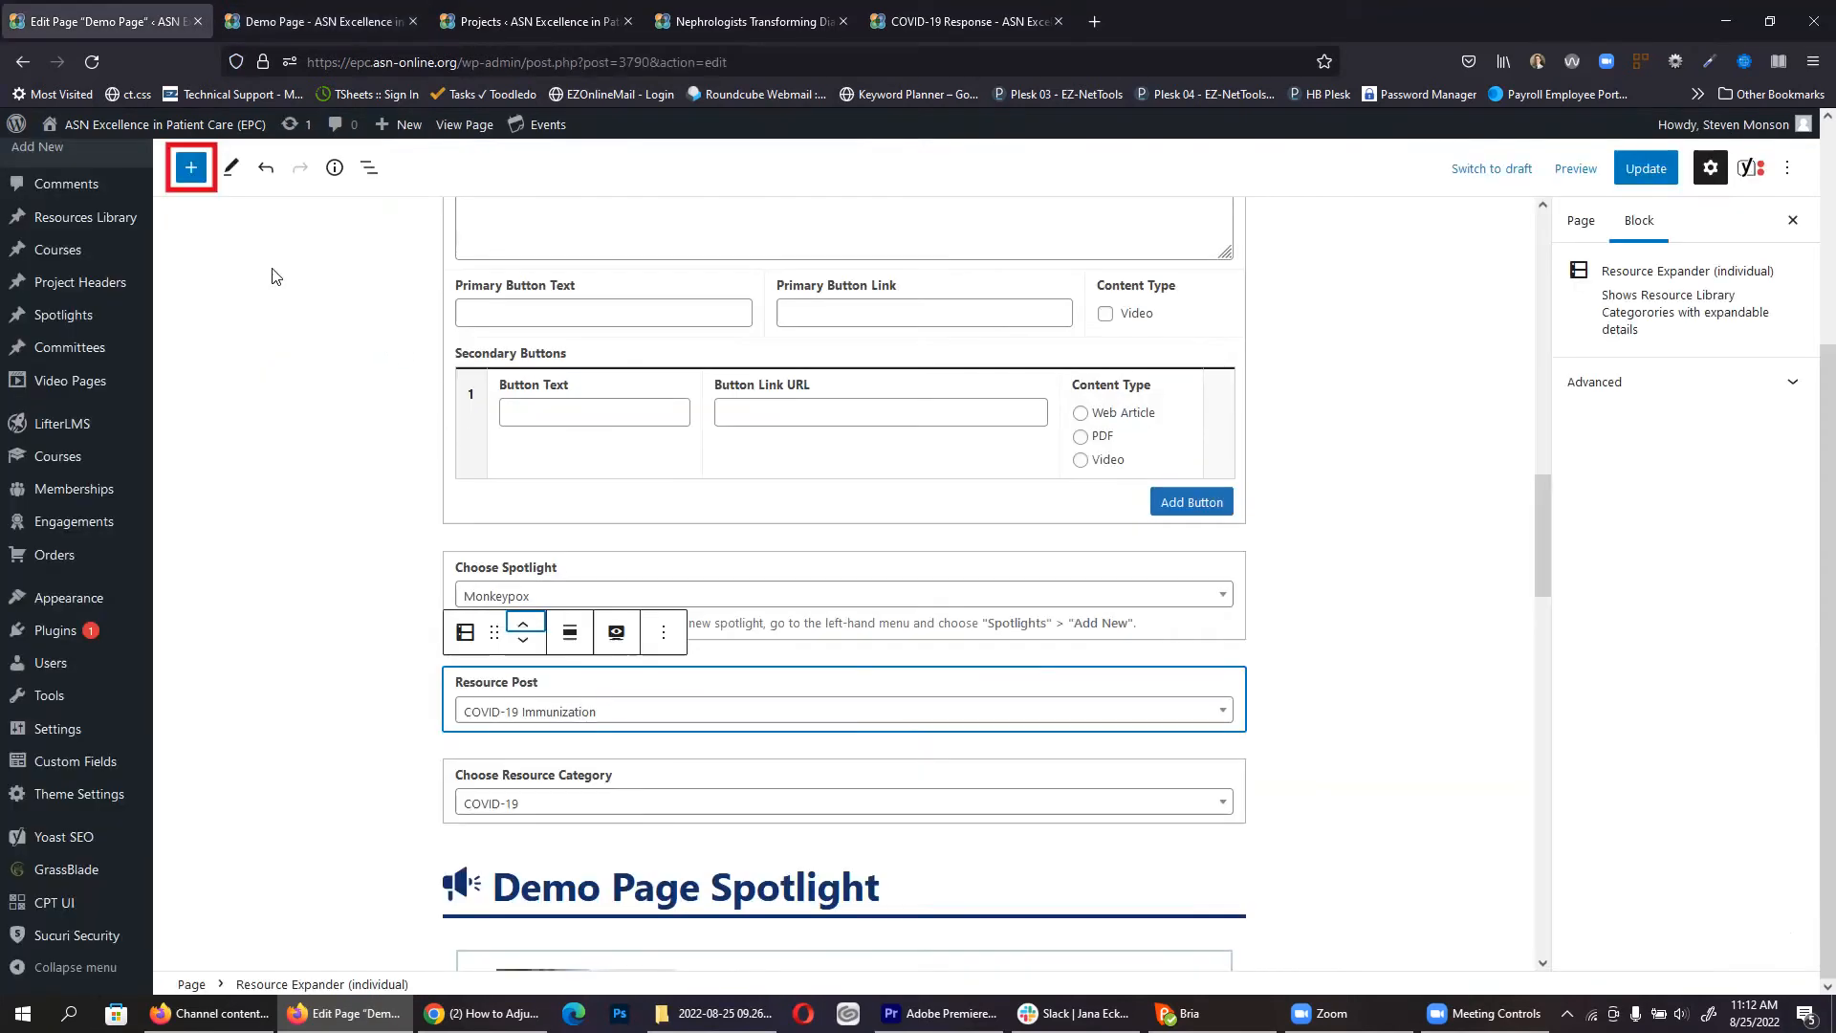
left_click(192, 171)
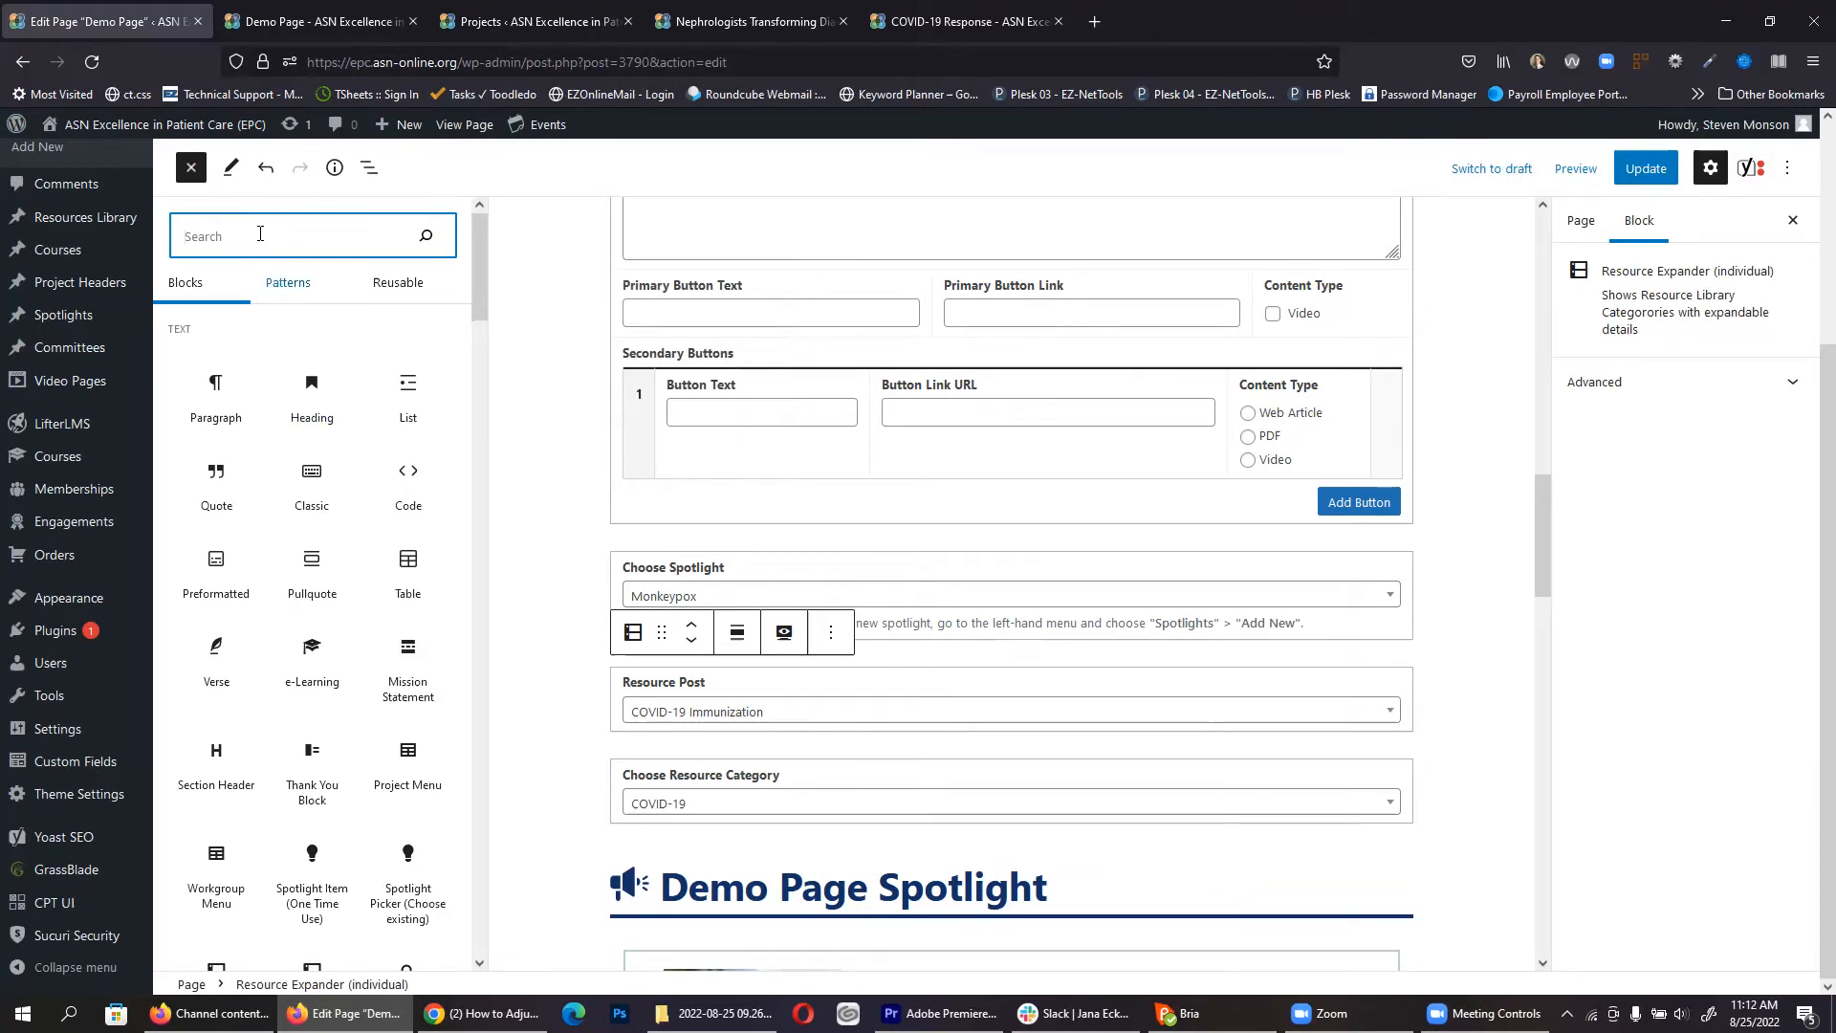
type("col")
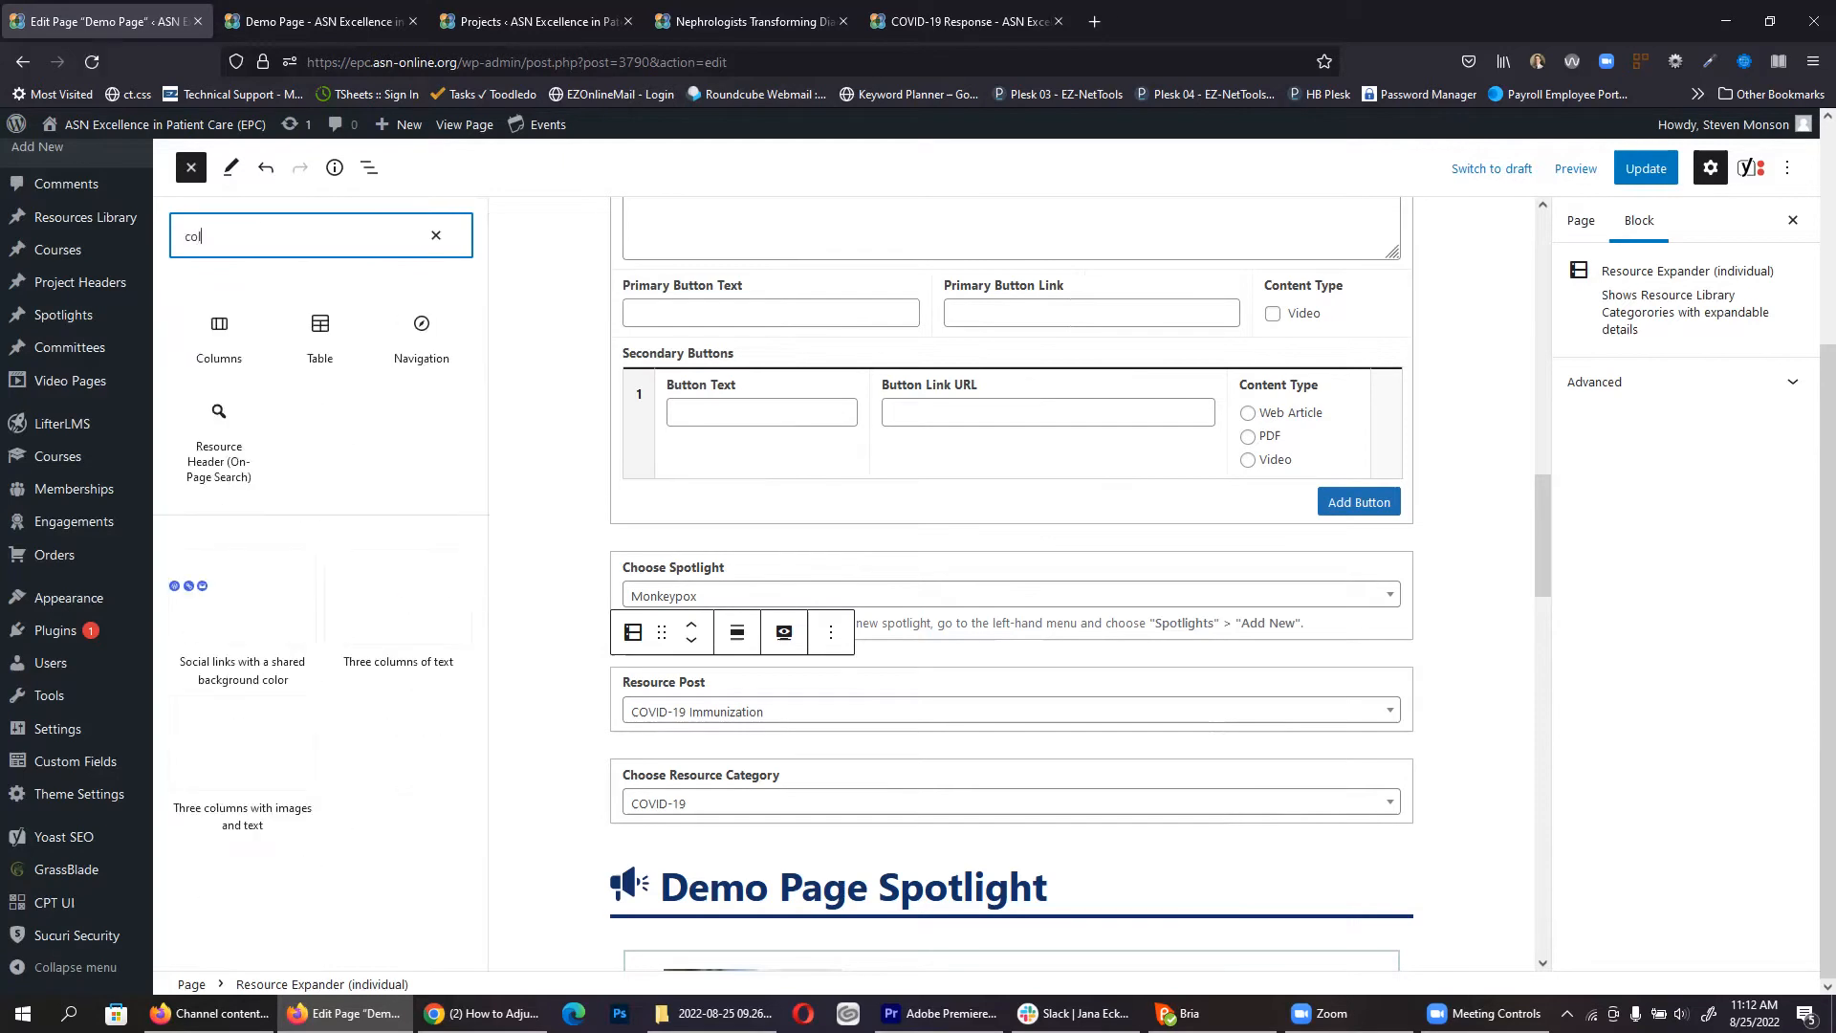
left_click(220, 330)
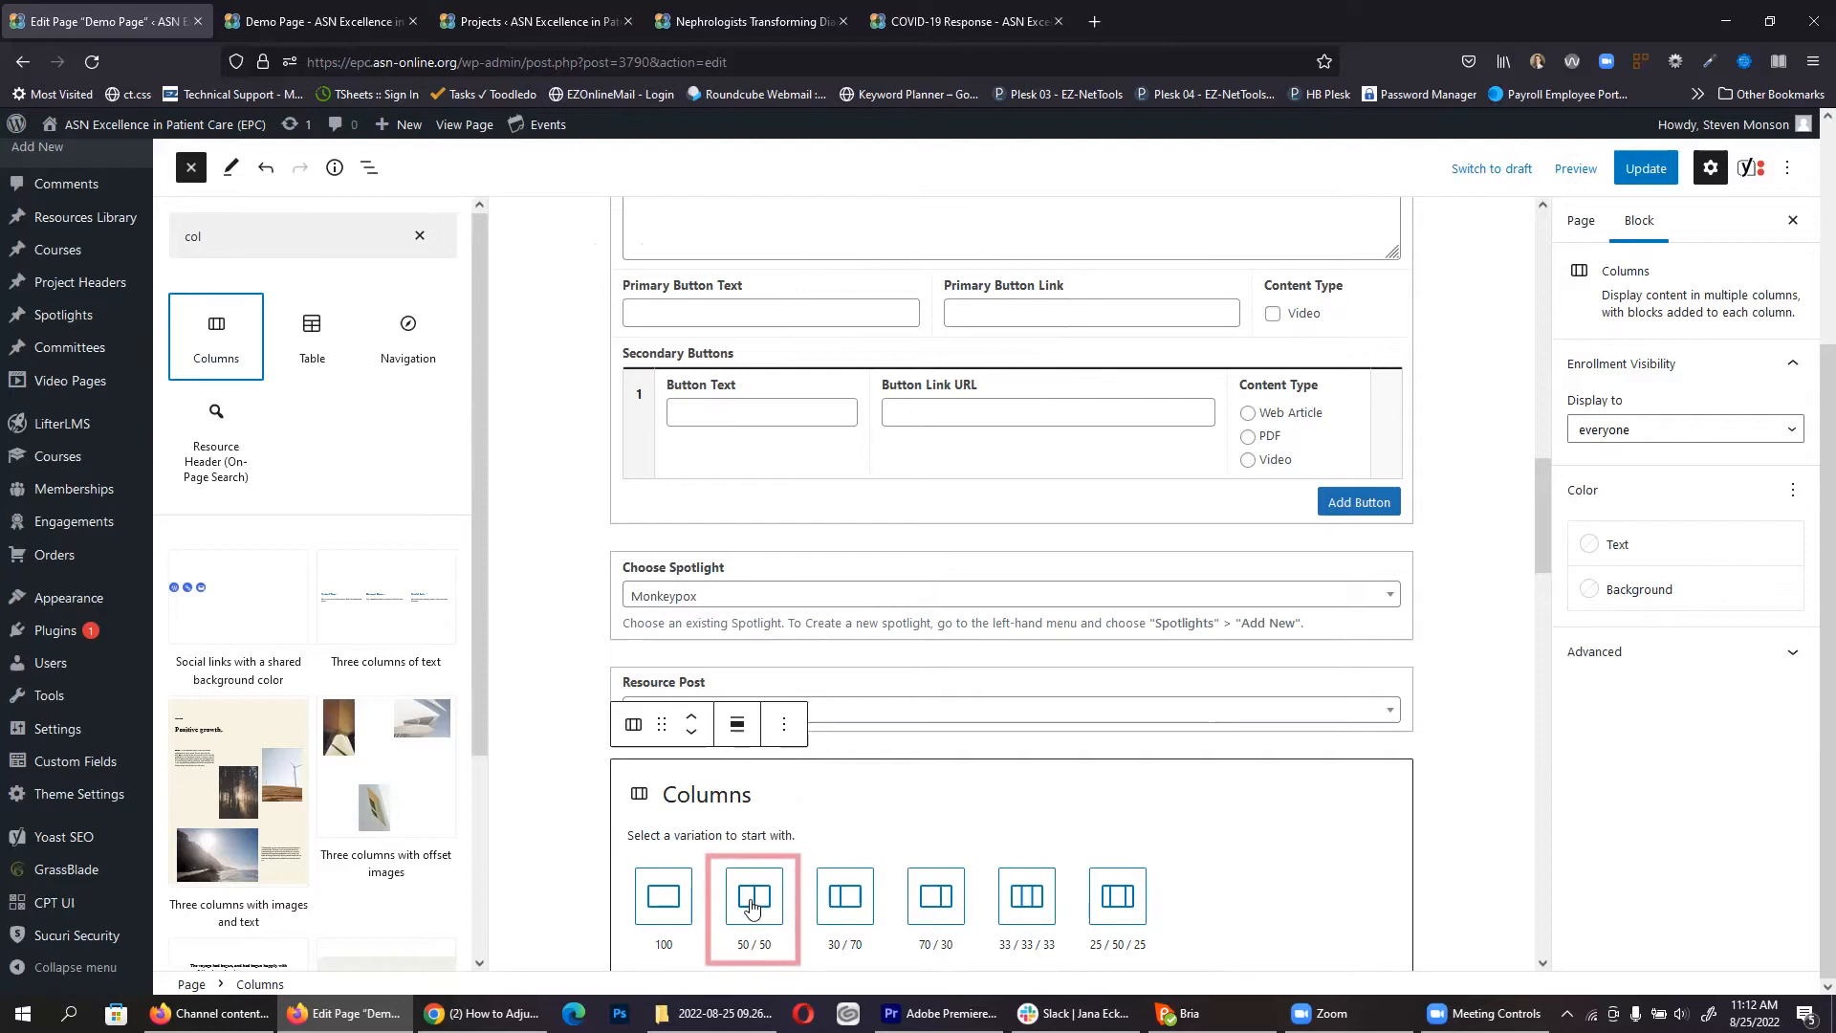
left_click(750, 904)
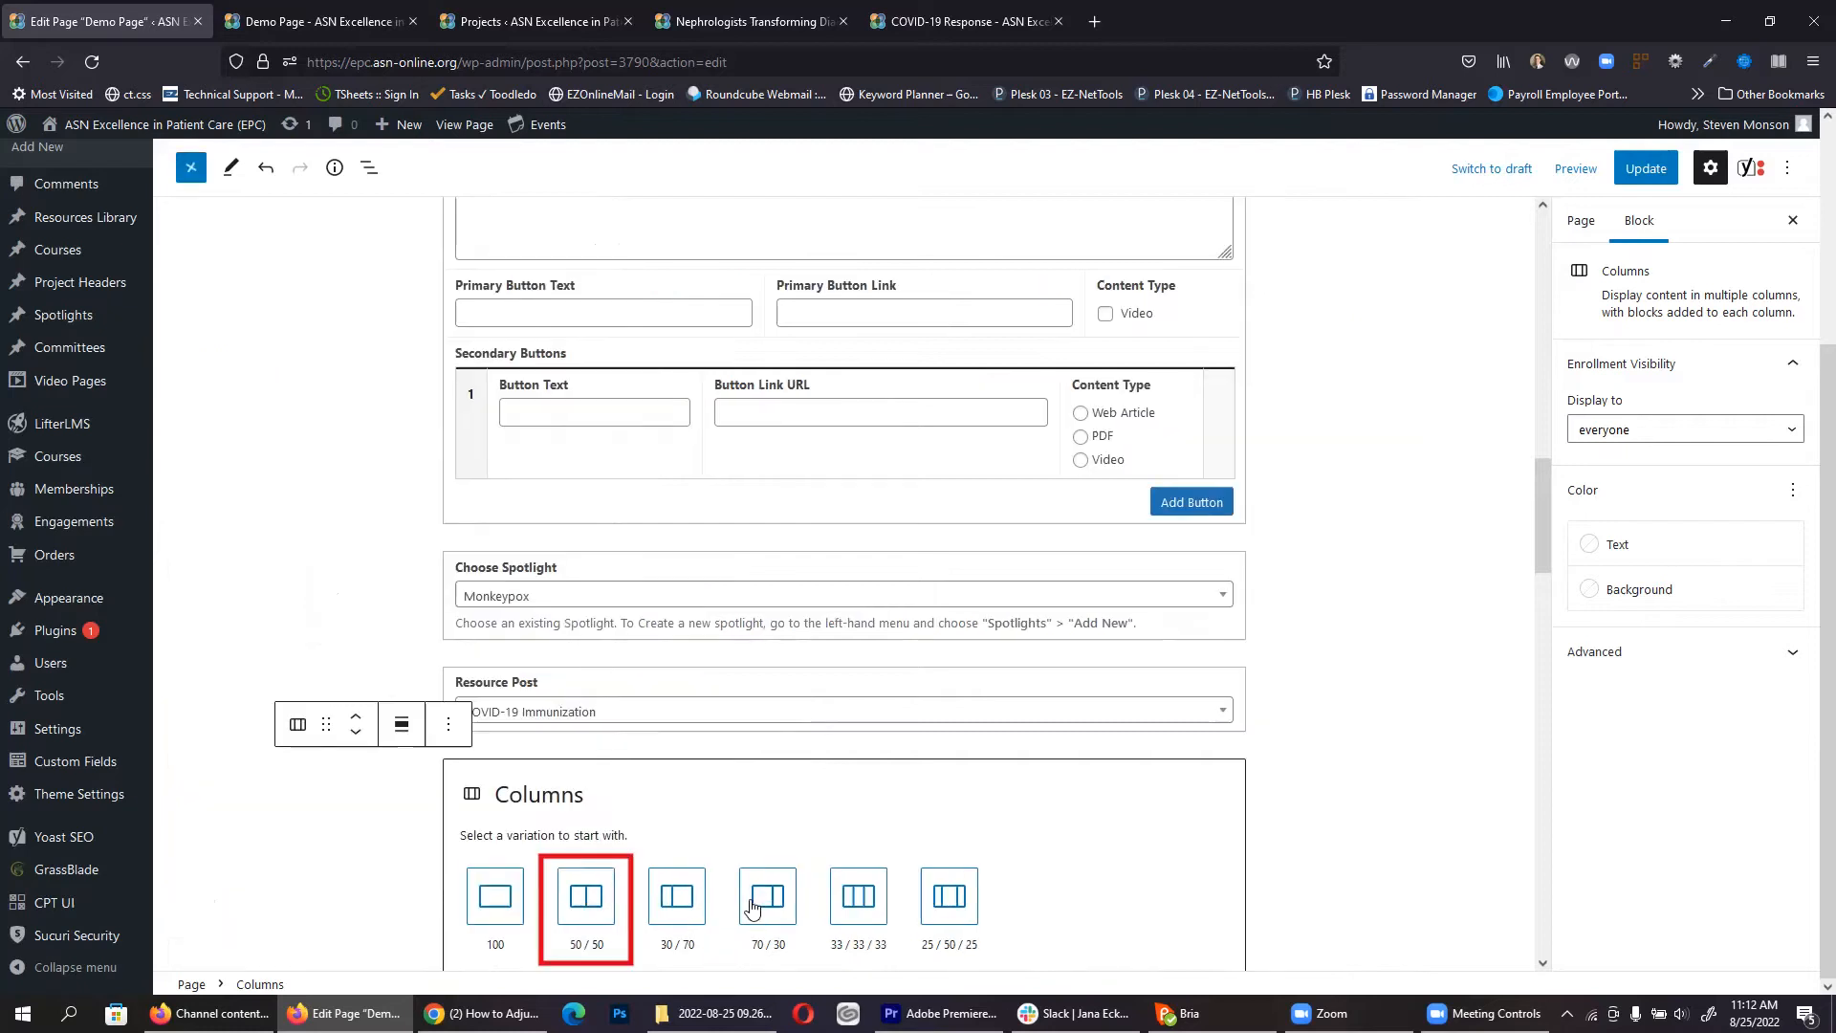
left_click(588, 901)
left_click(1000, 864)
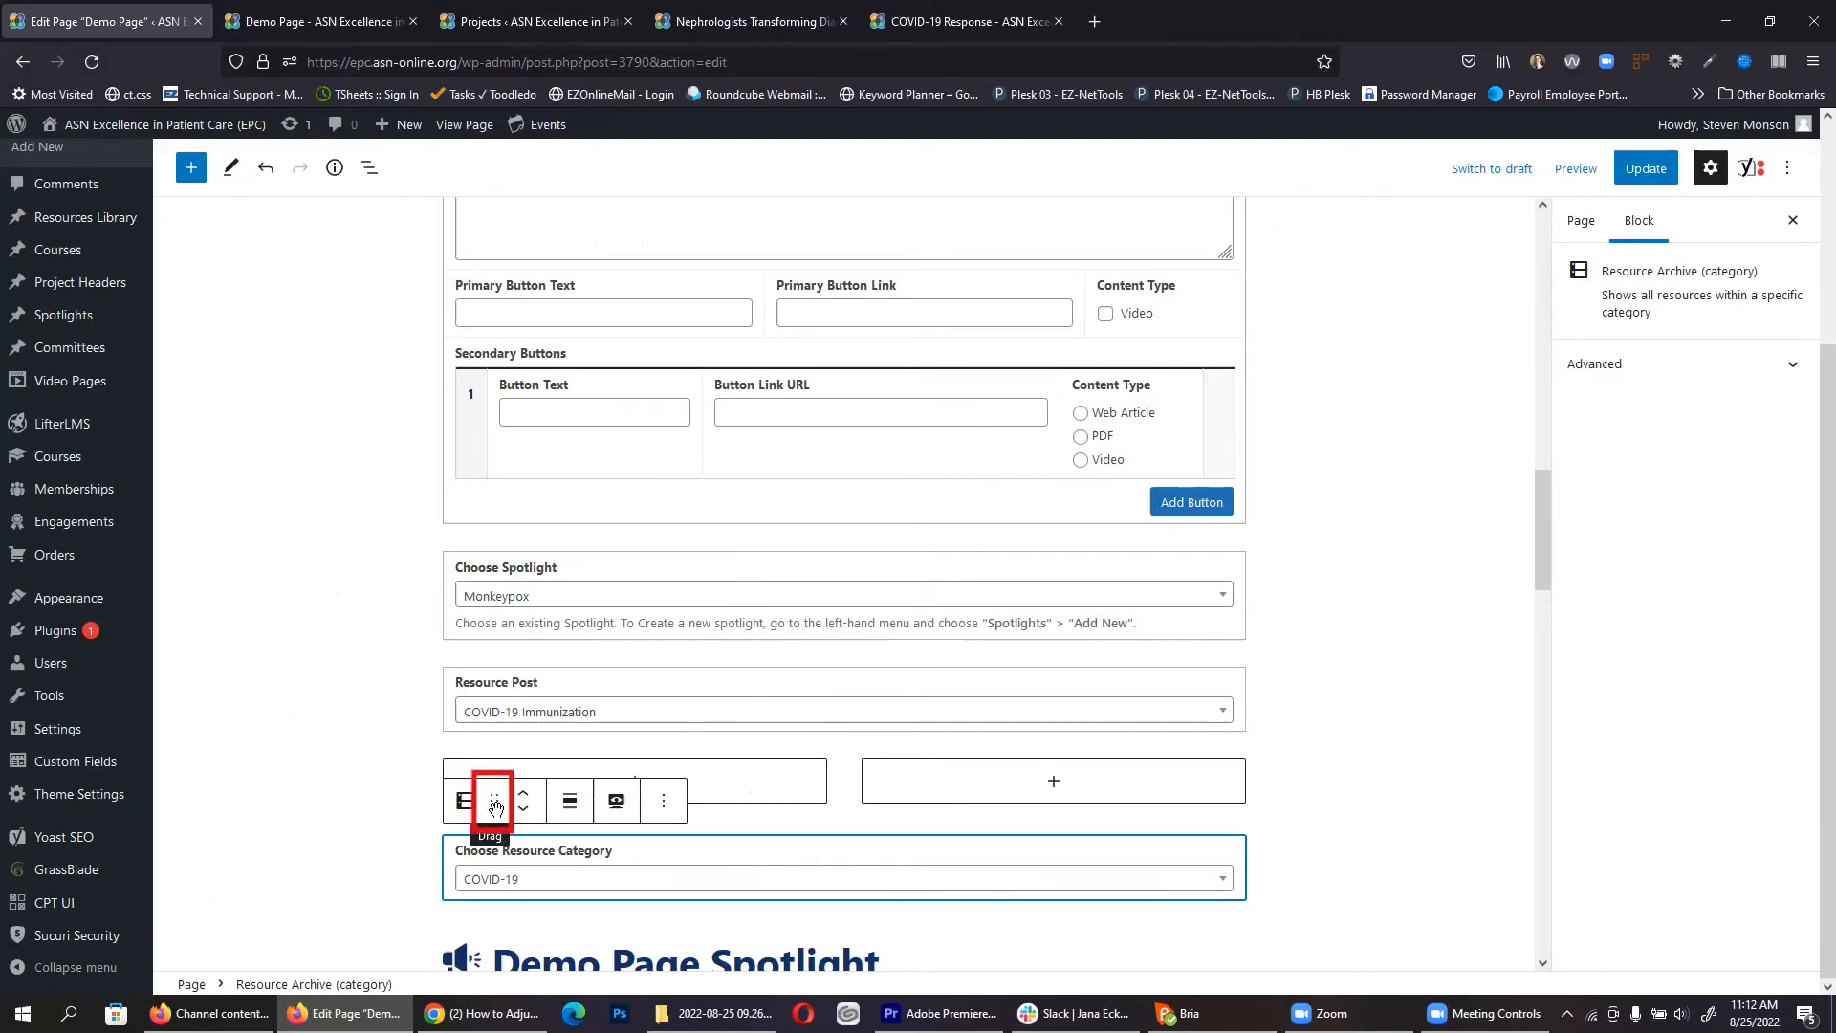
left_click_drag(494, 808, 622, 821)
Step: Move the COVID-19 Resource Category block into the Demo Page's left column
left_click(723, 799)
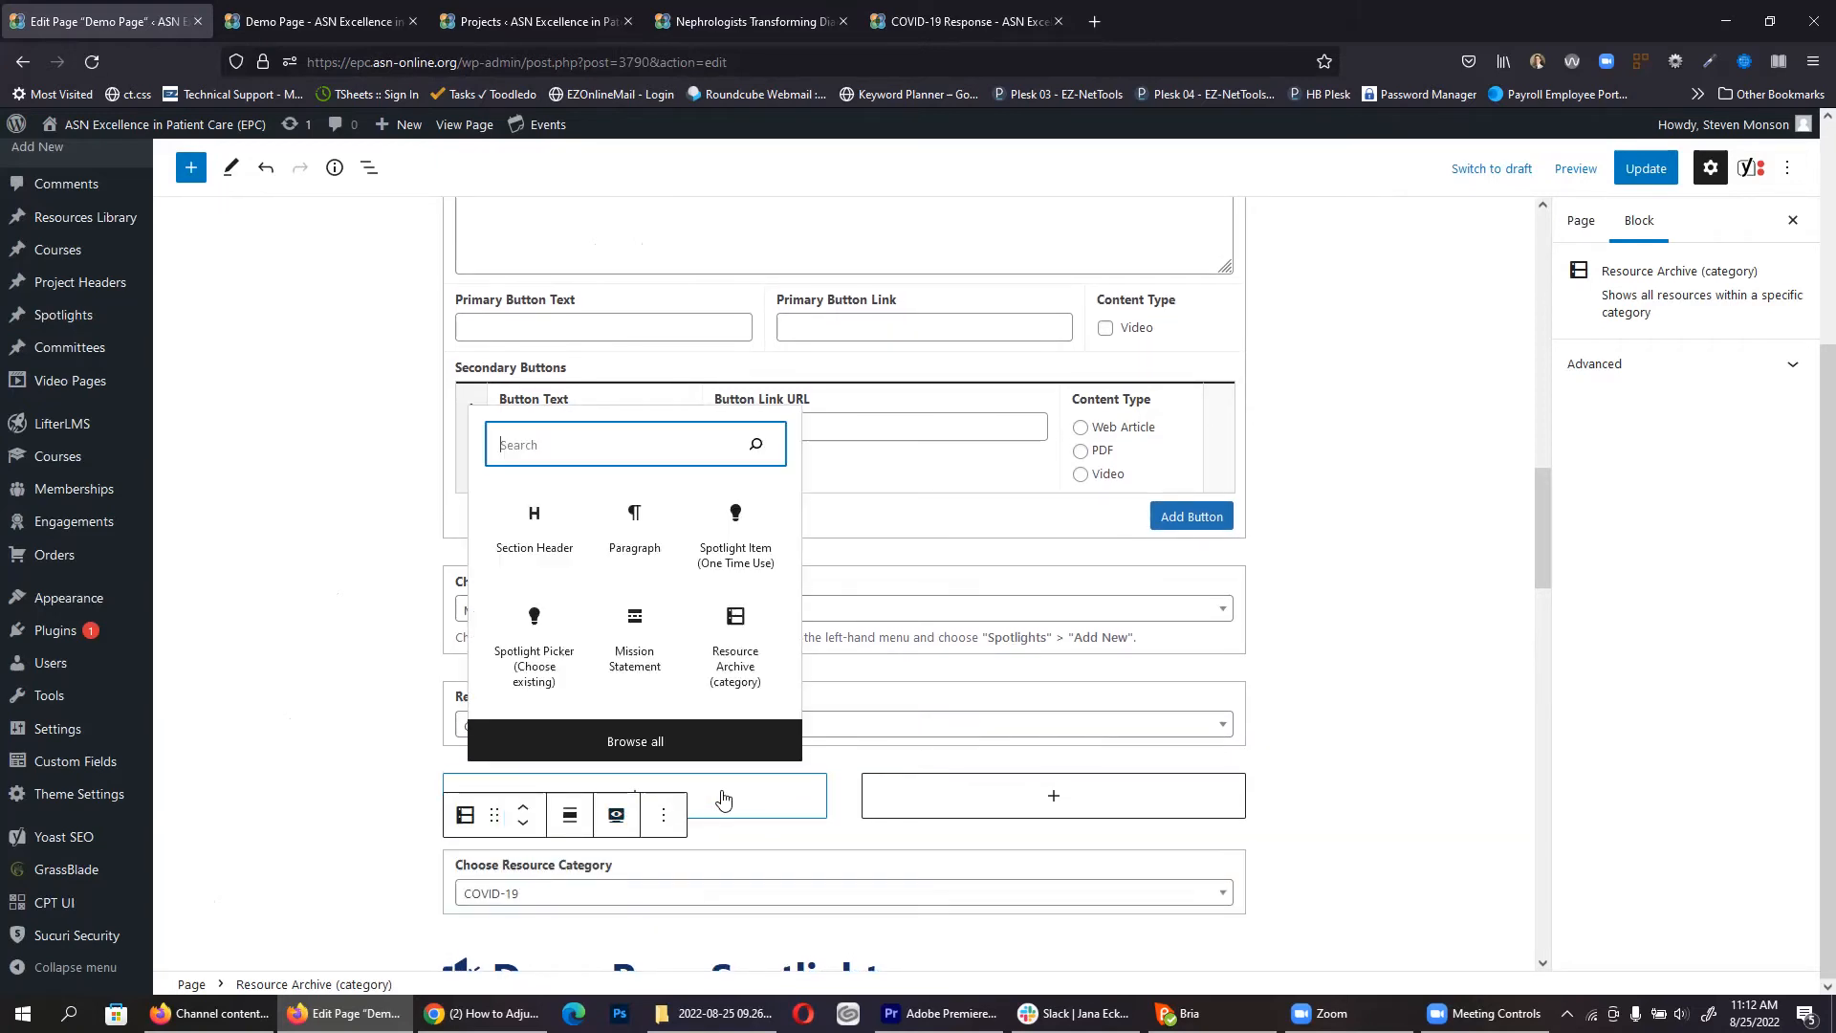
left_click(634, 535)
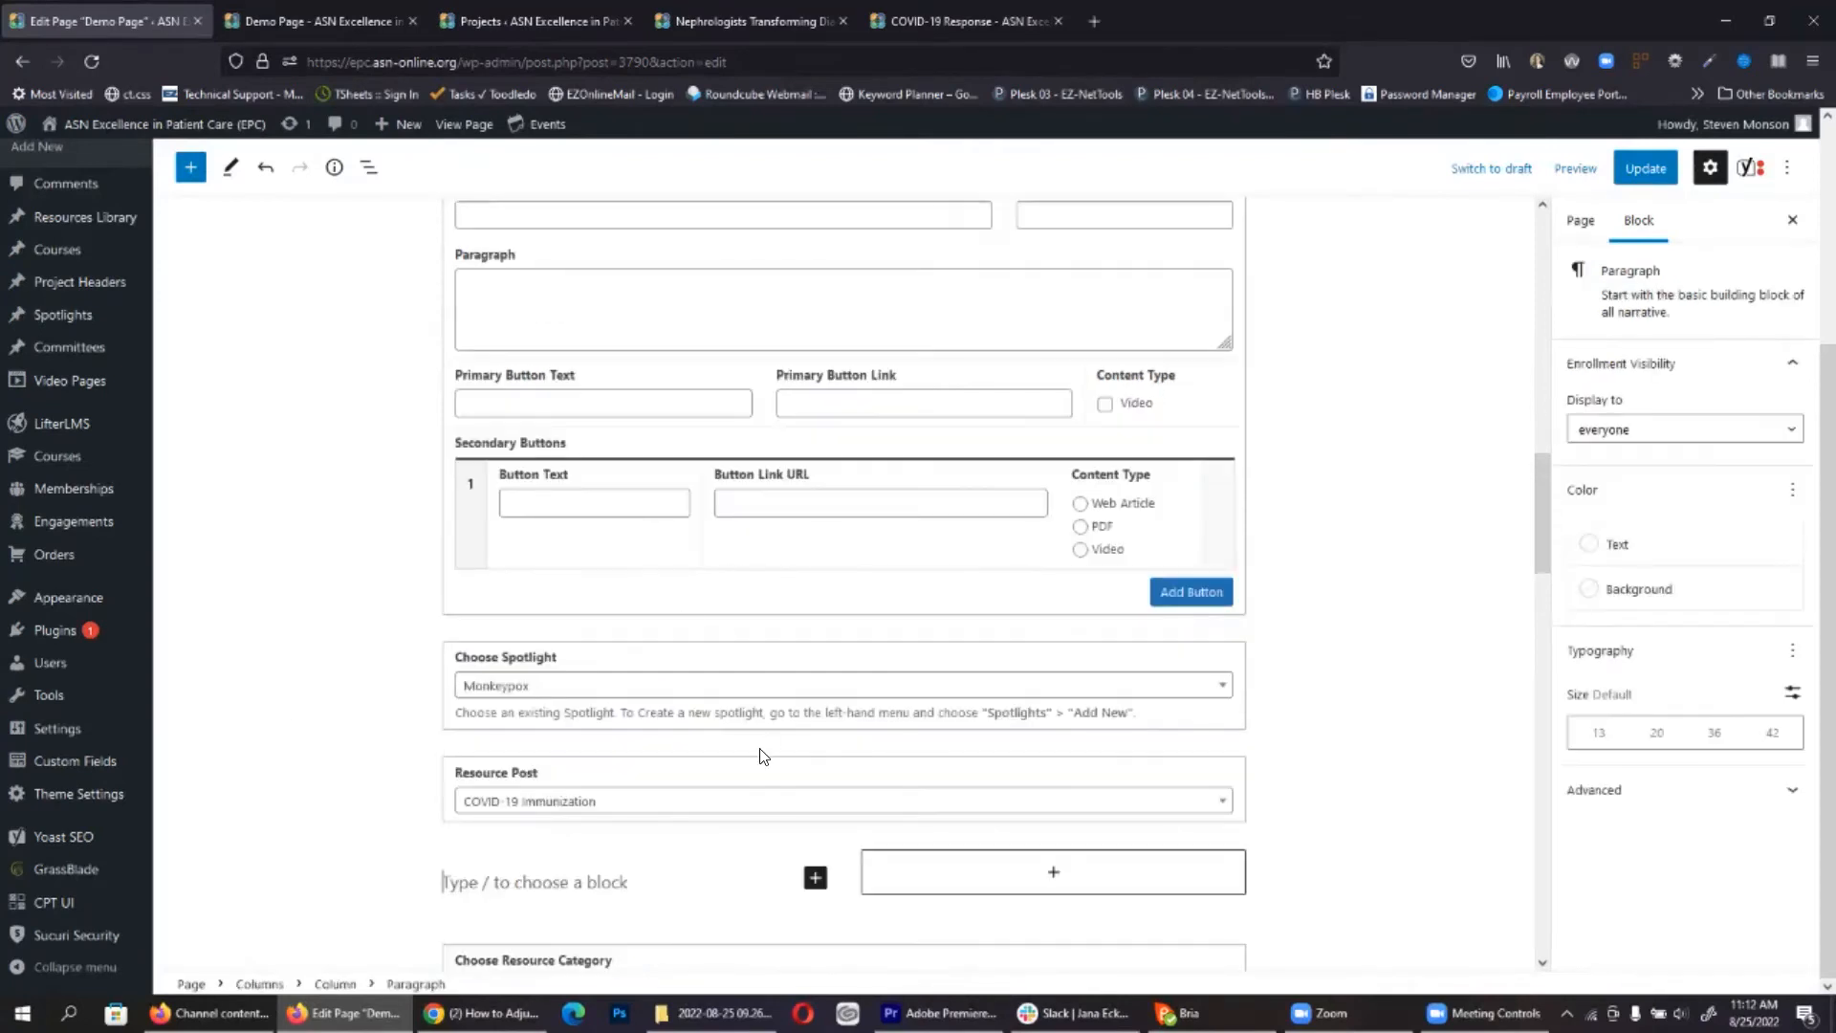
scroll(894, 782, "down", 3)
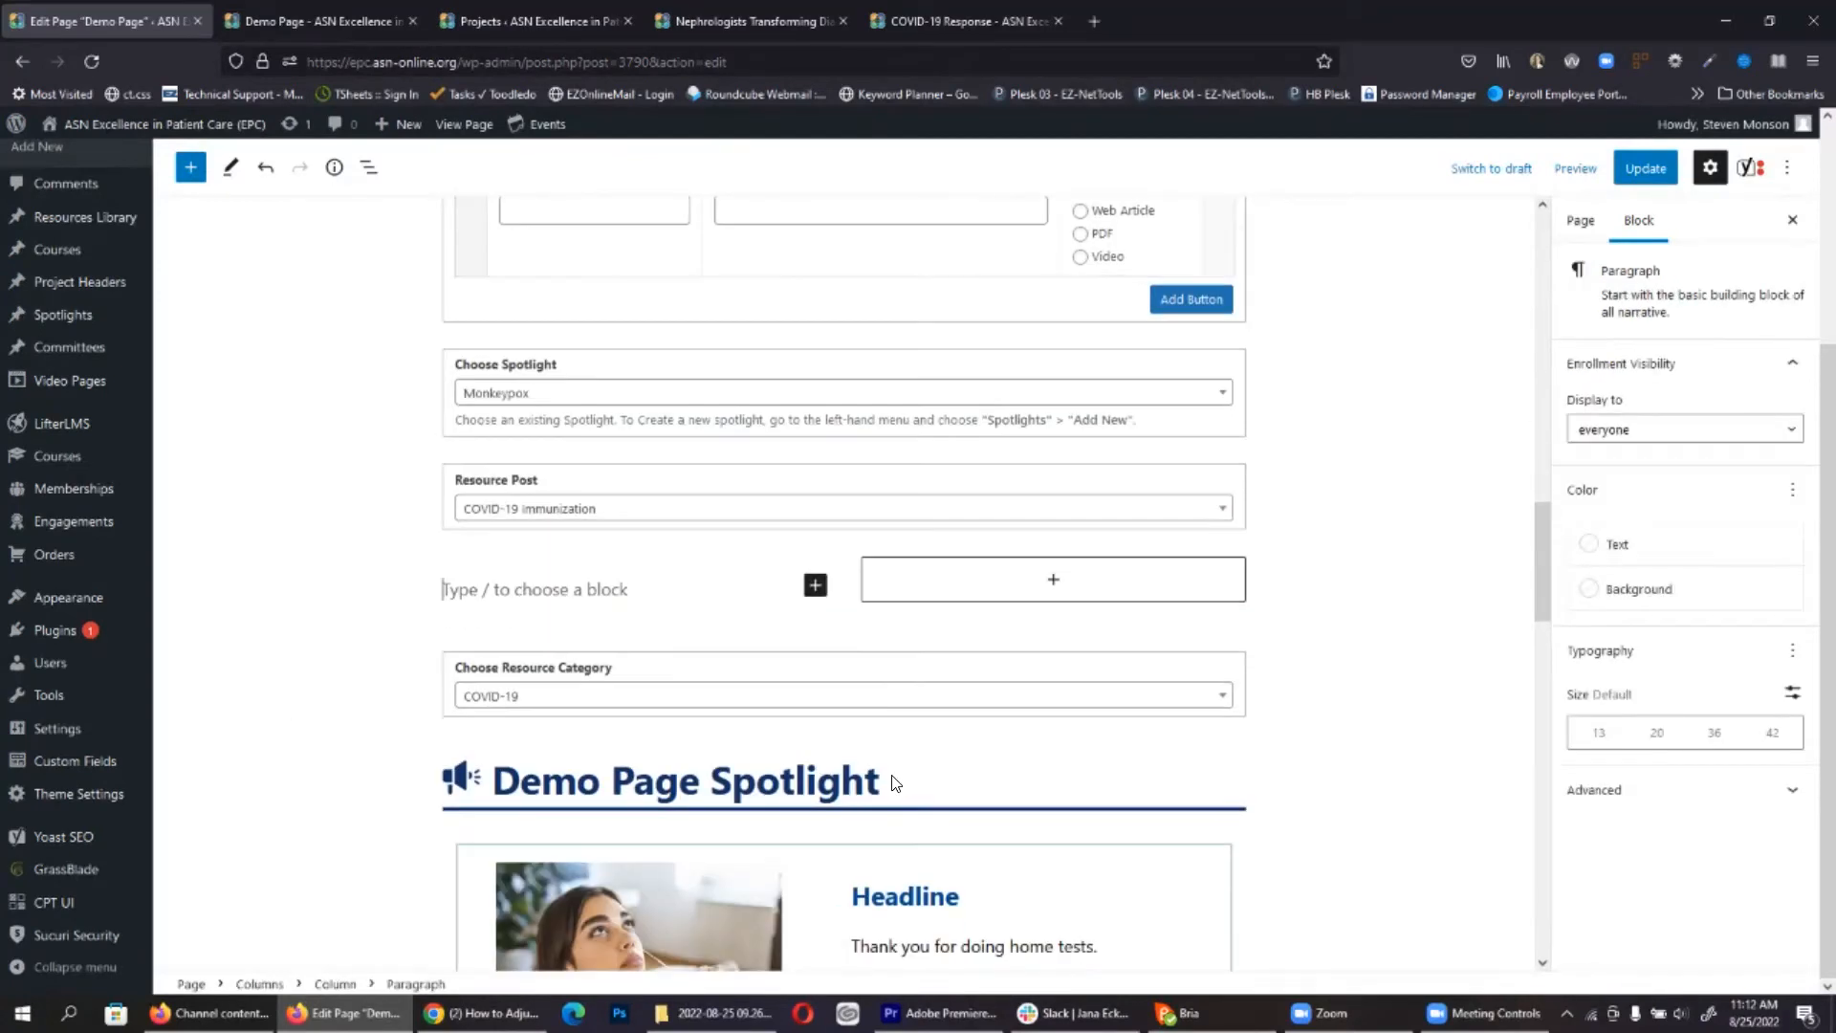
left_click(790, 669)
left_click_drag(500, 615, 612, 612)
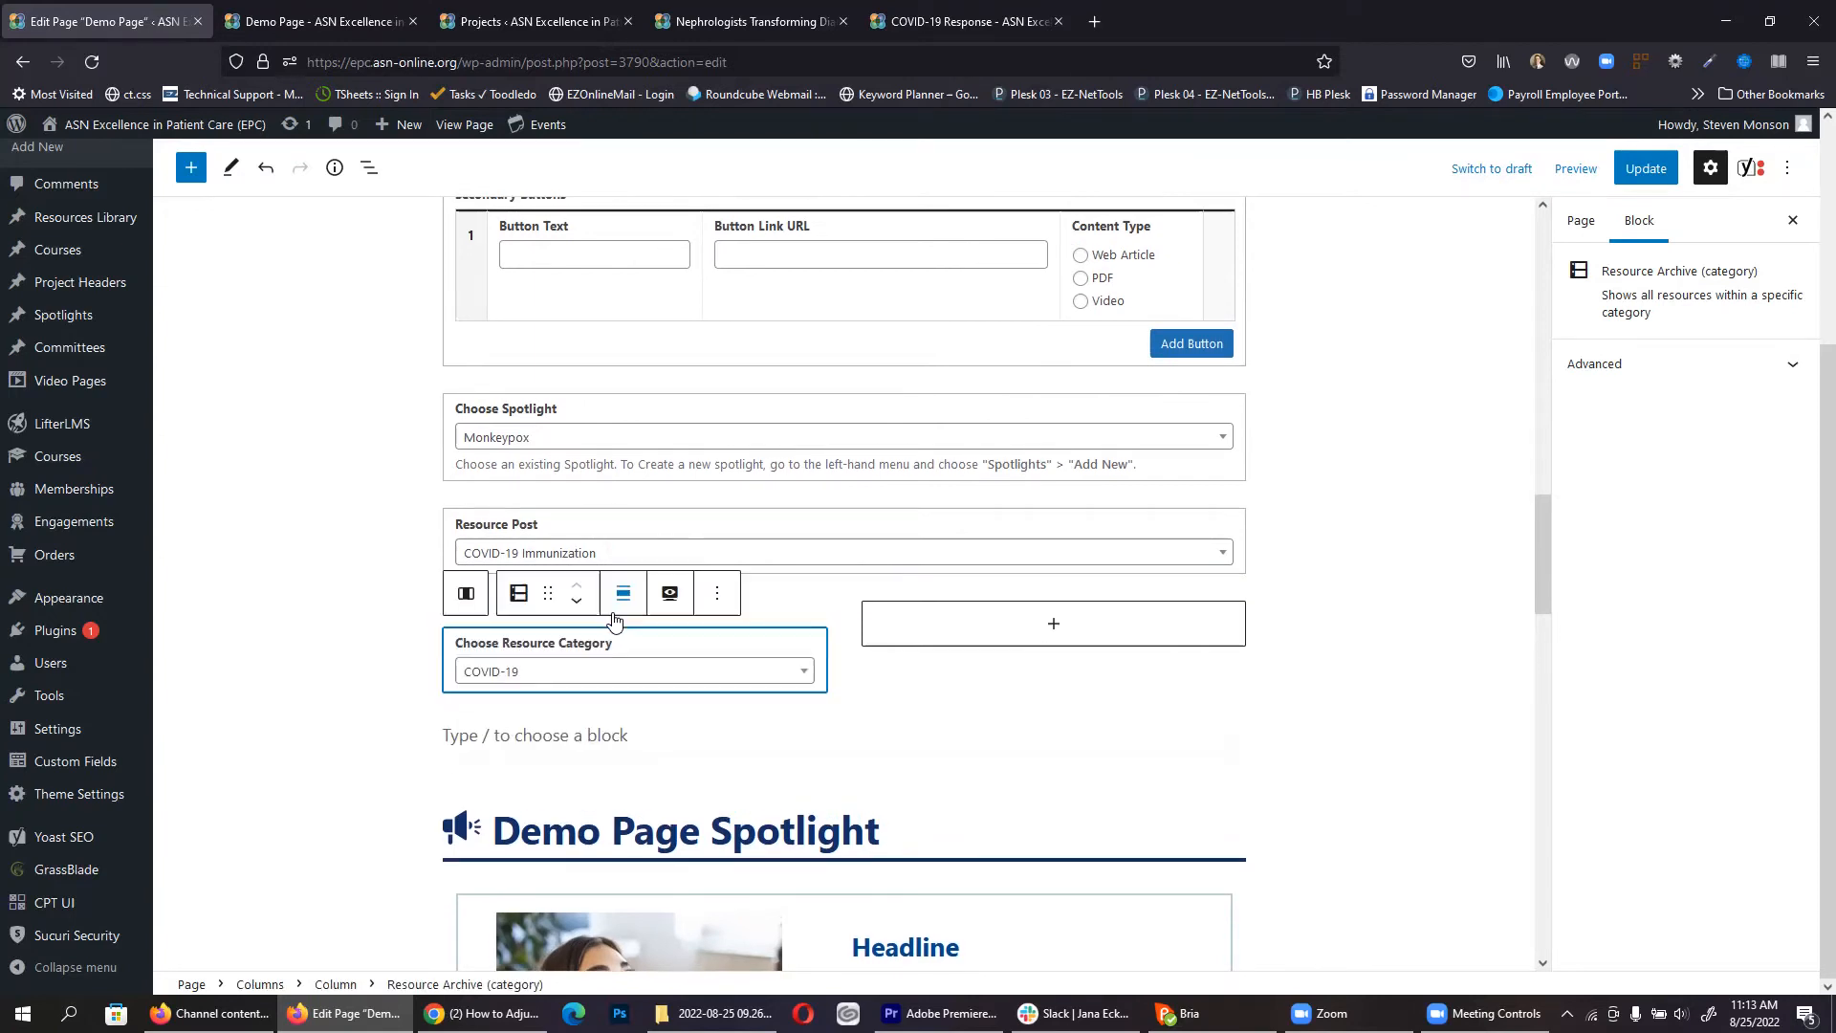
left_click(632, 734)
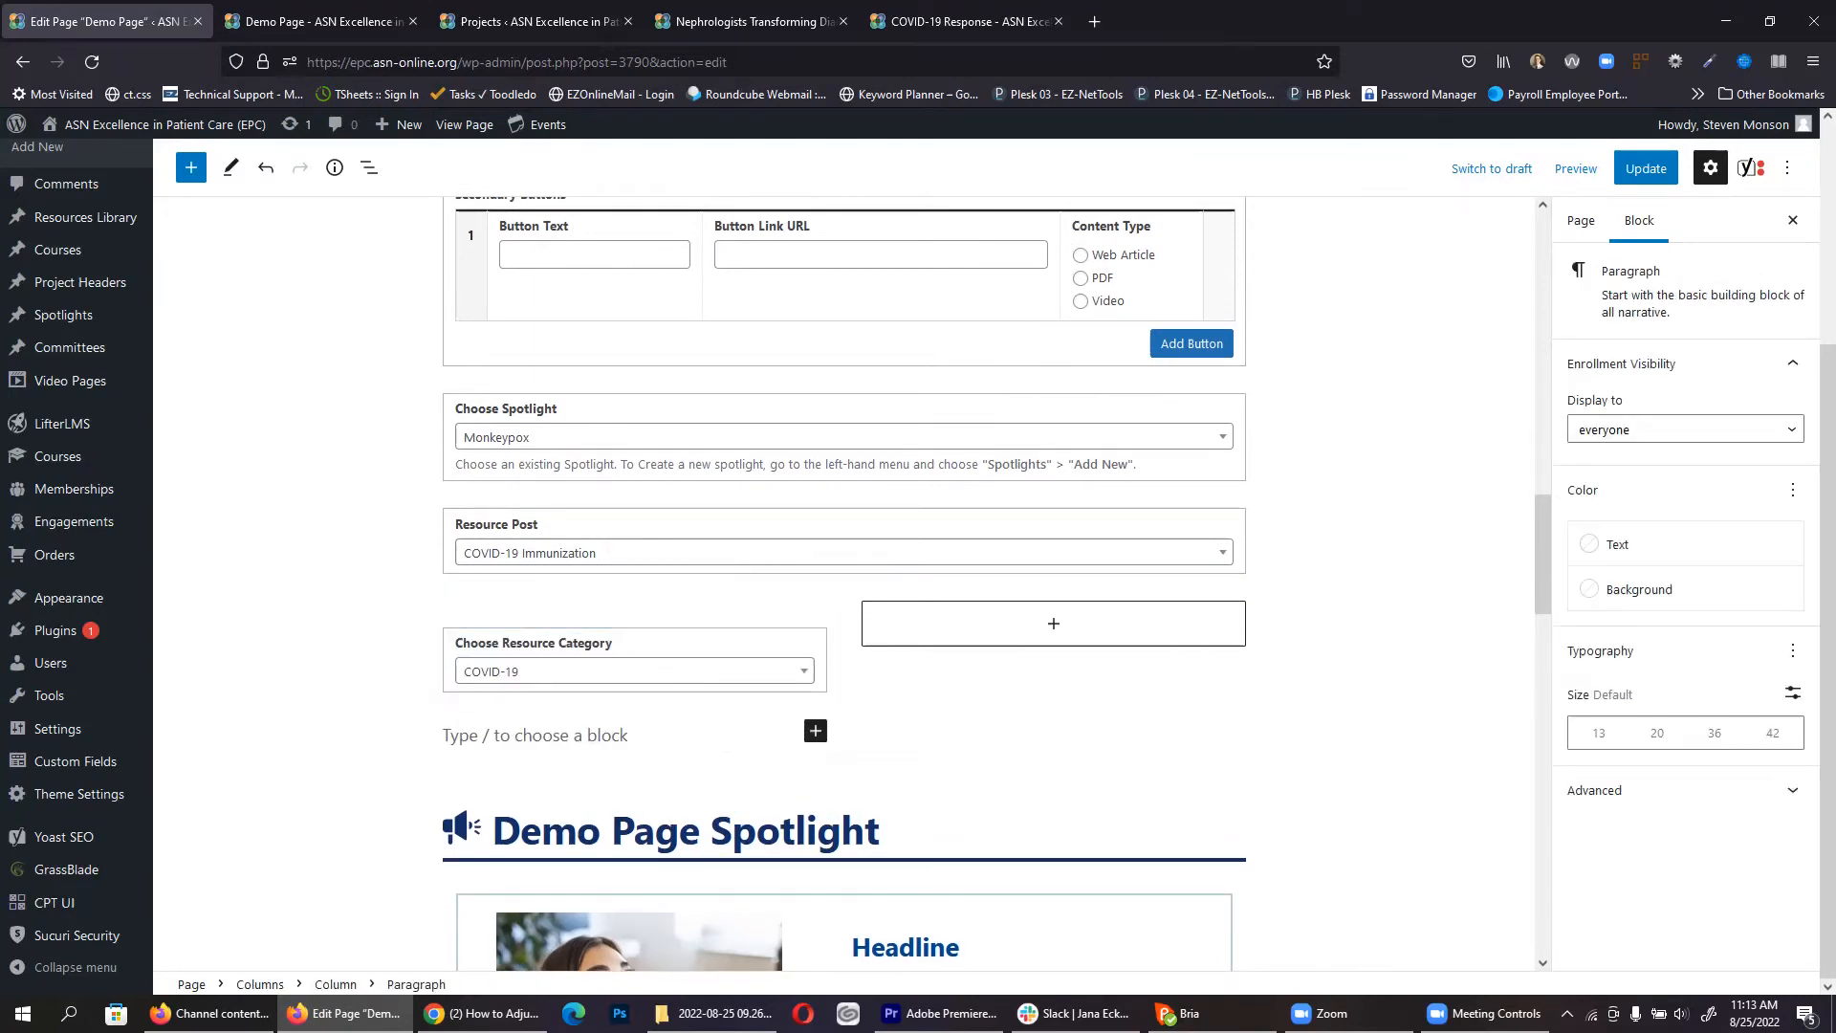
left_click(662, 647)
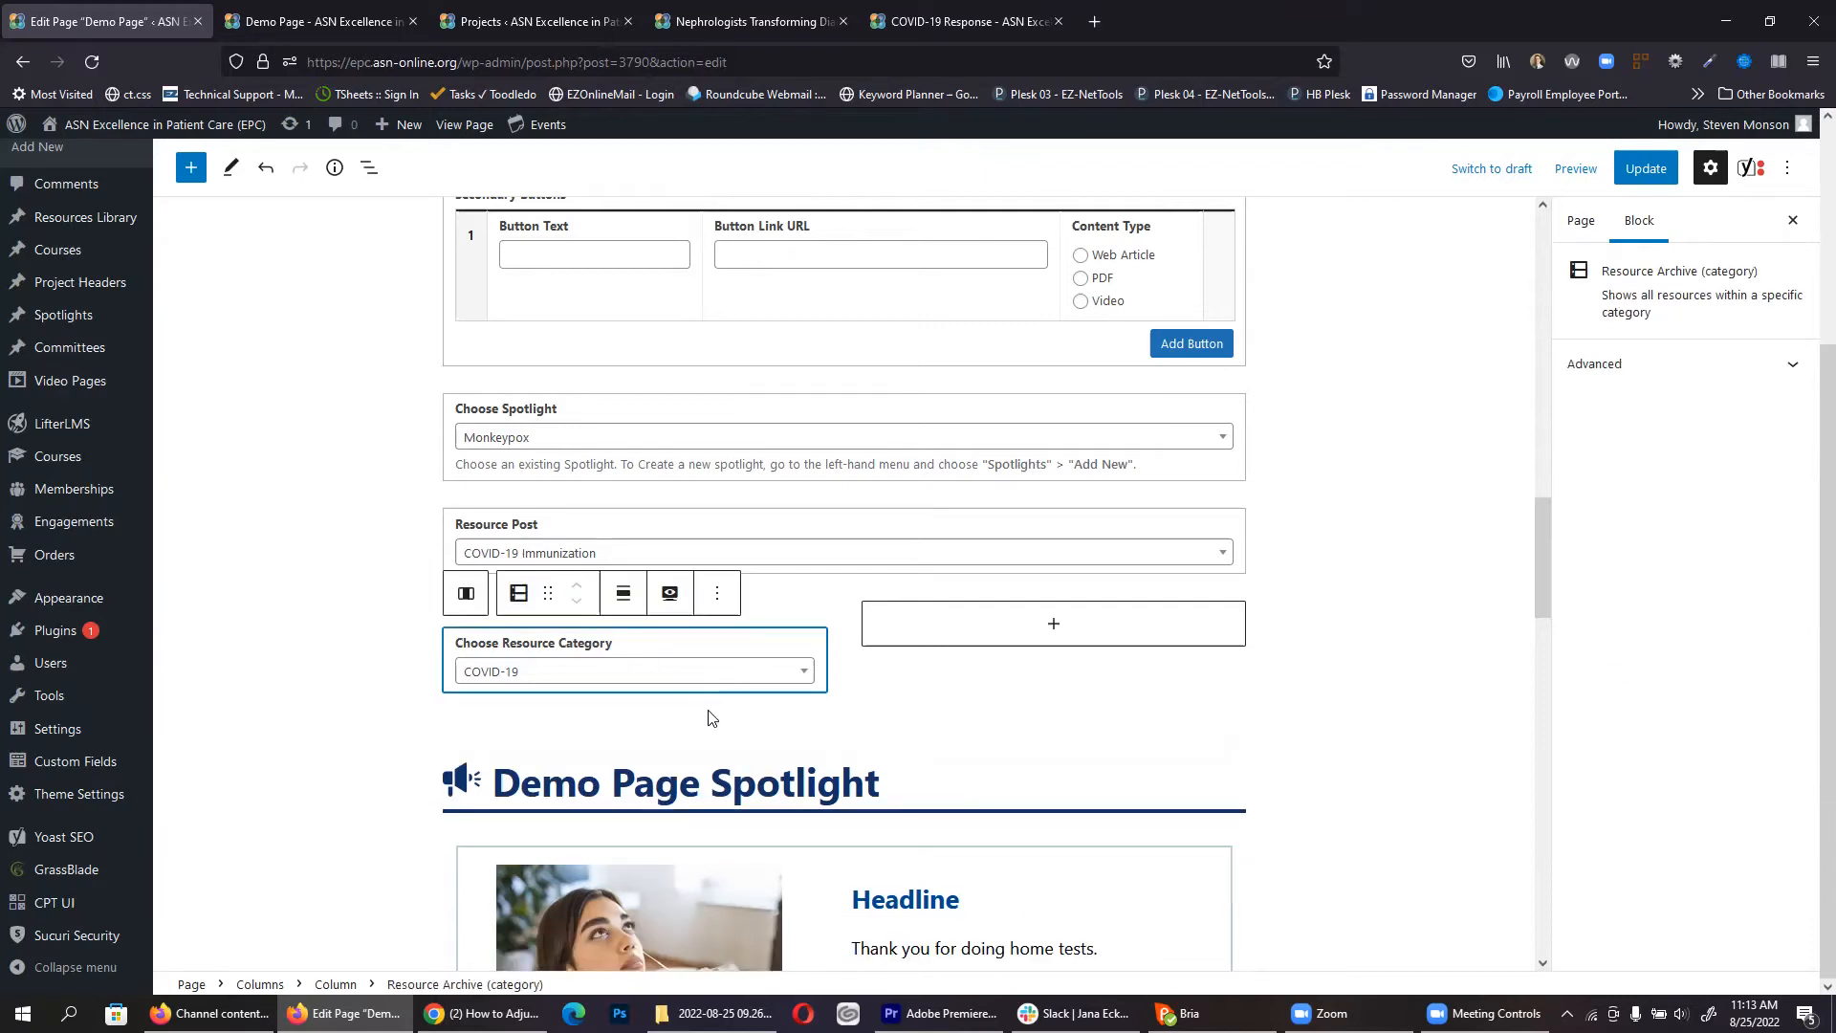
Step: Duplicate the Resource Category block into the right column and delete the leftover empty paragraph
left_click(718, 593)
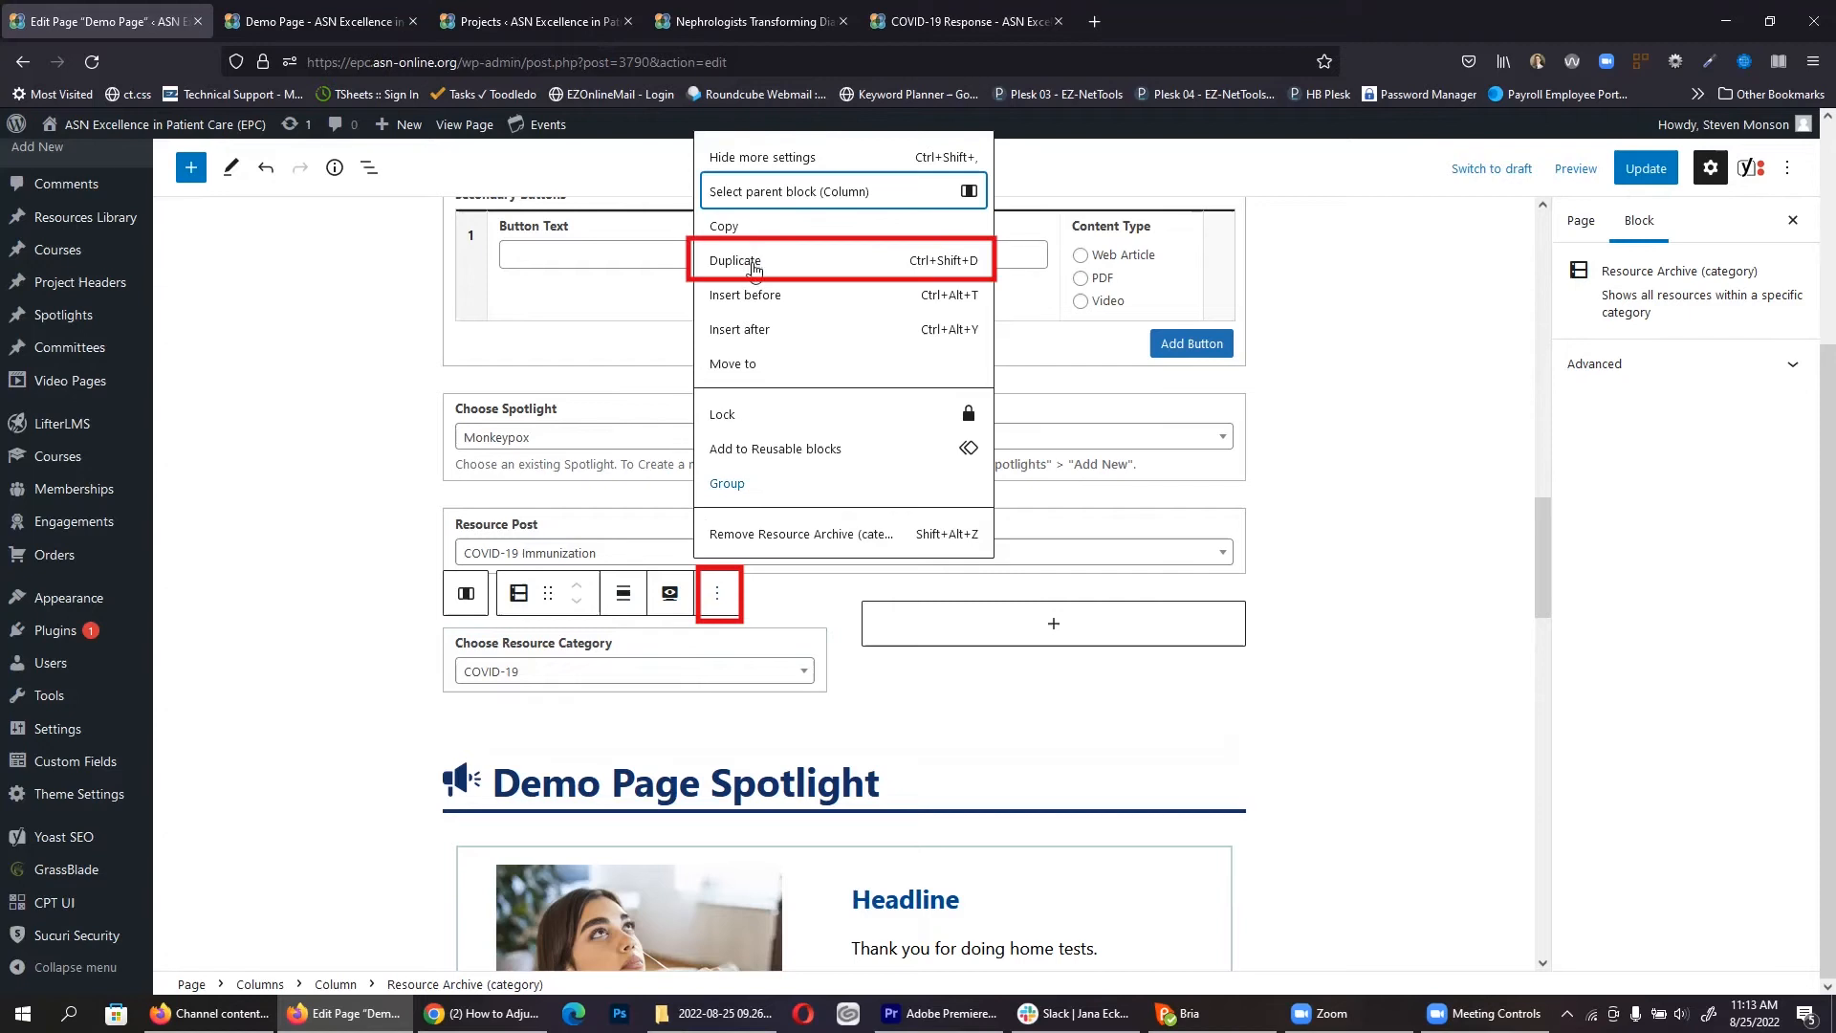
left_click(754, 262)
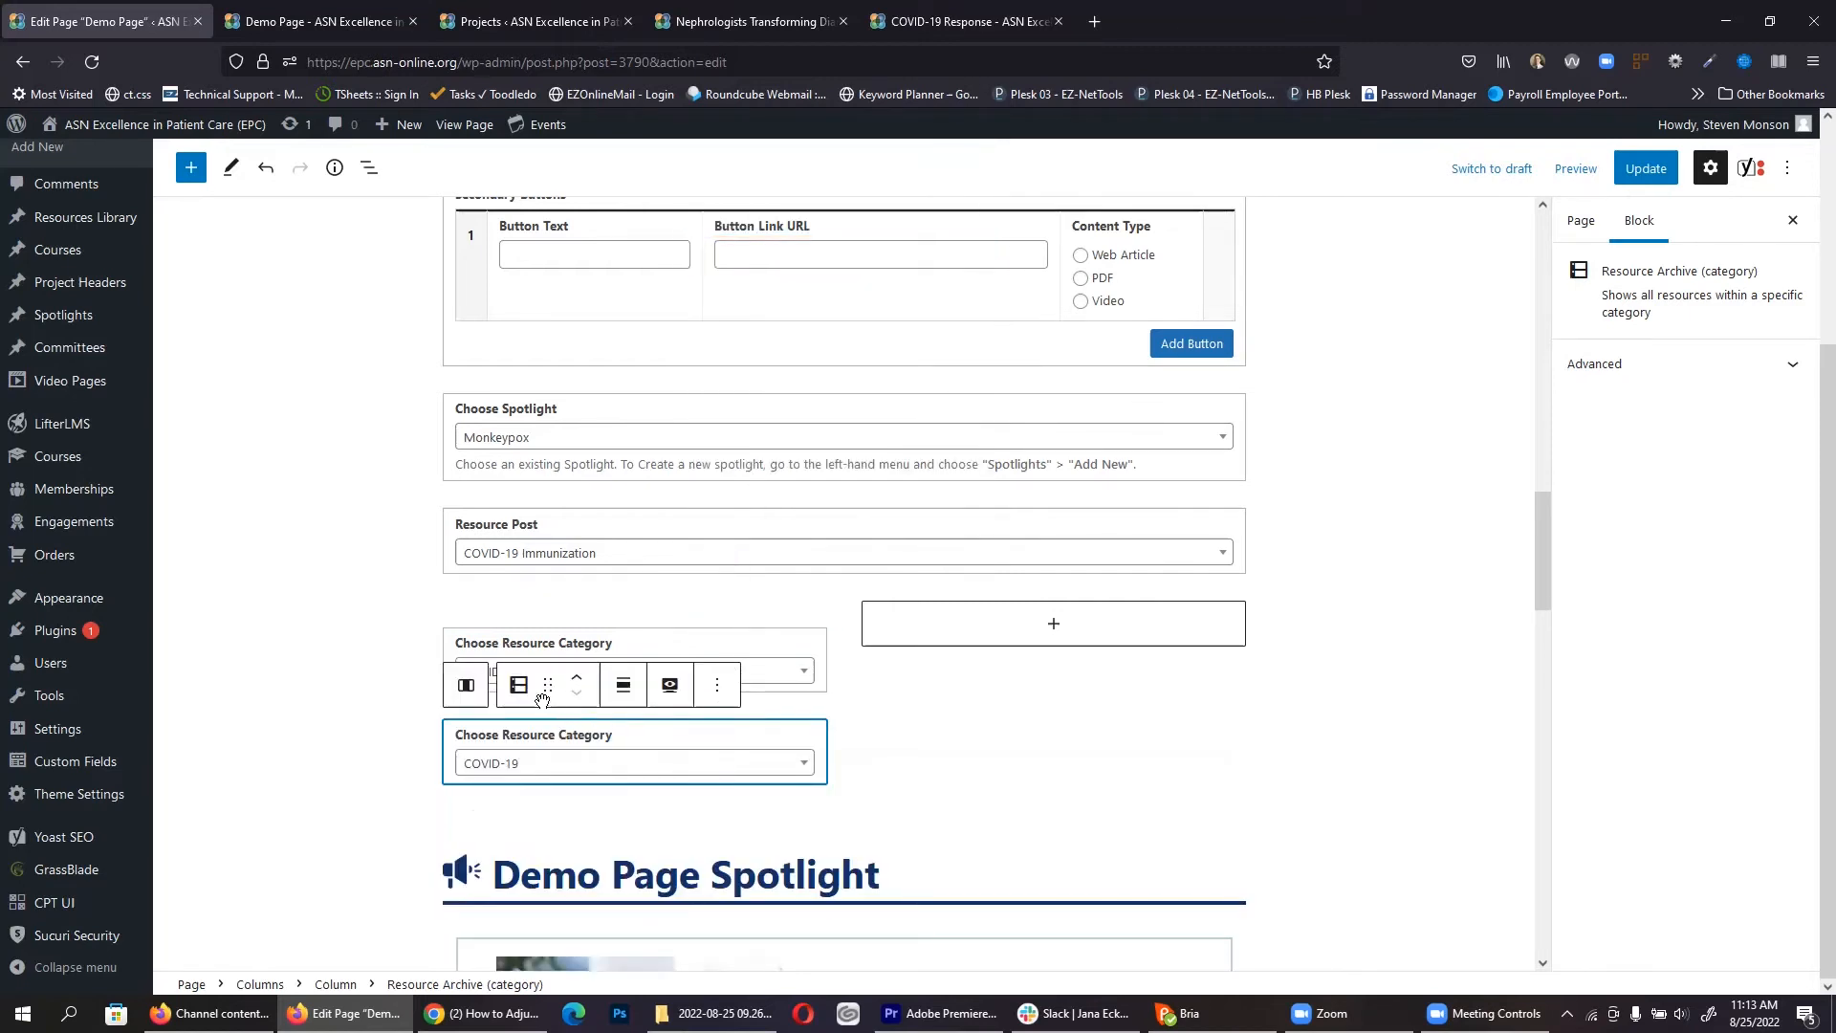
left_click_drag(545, 689, 765, 712)
left_click(1028, 651)
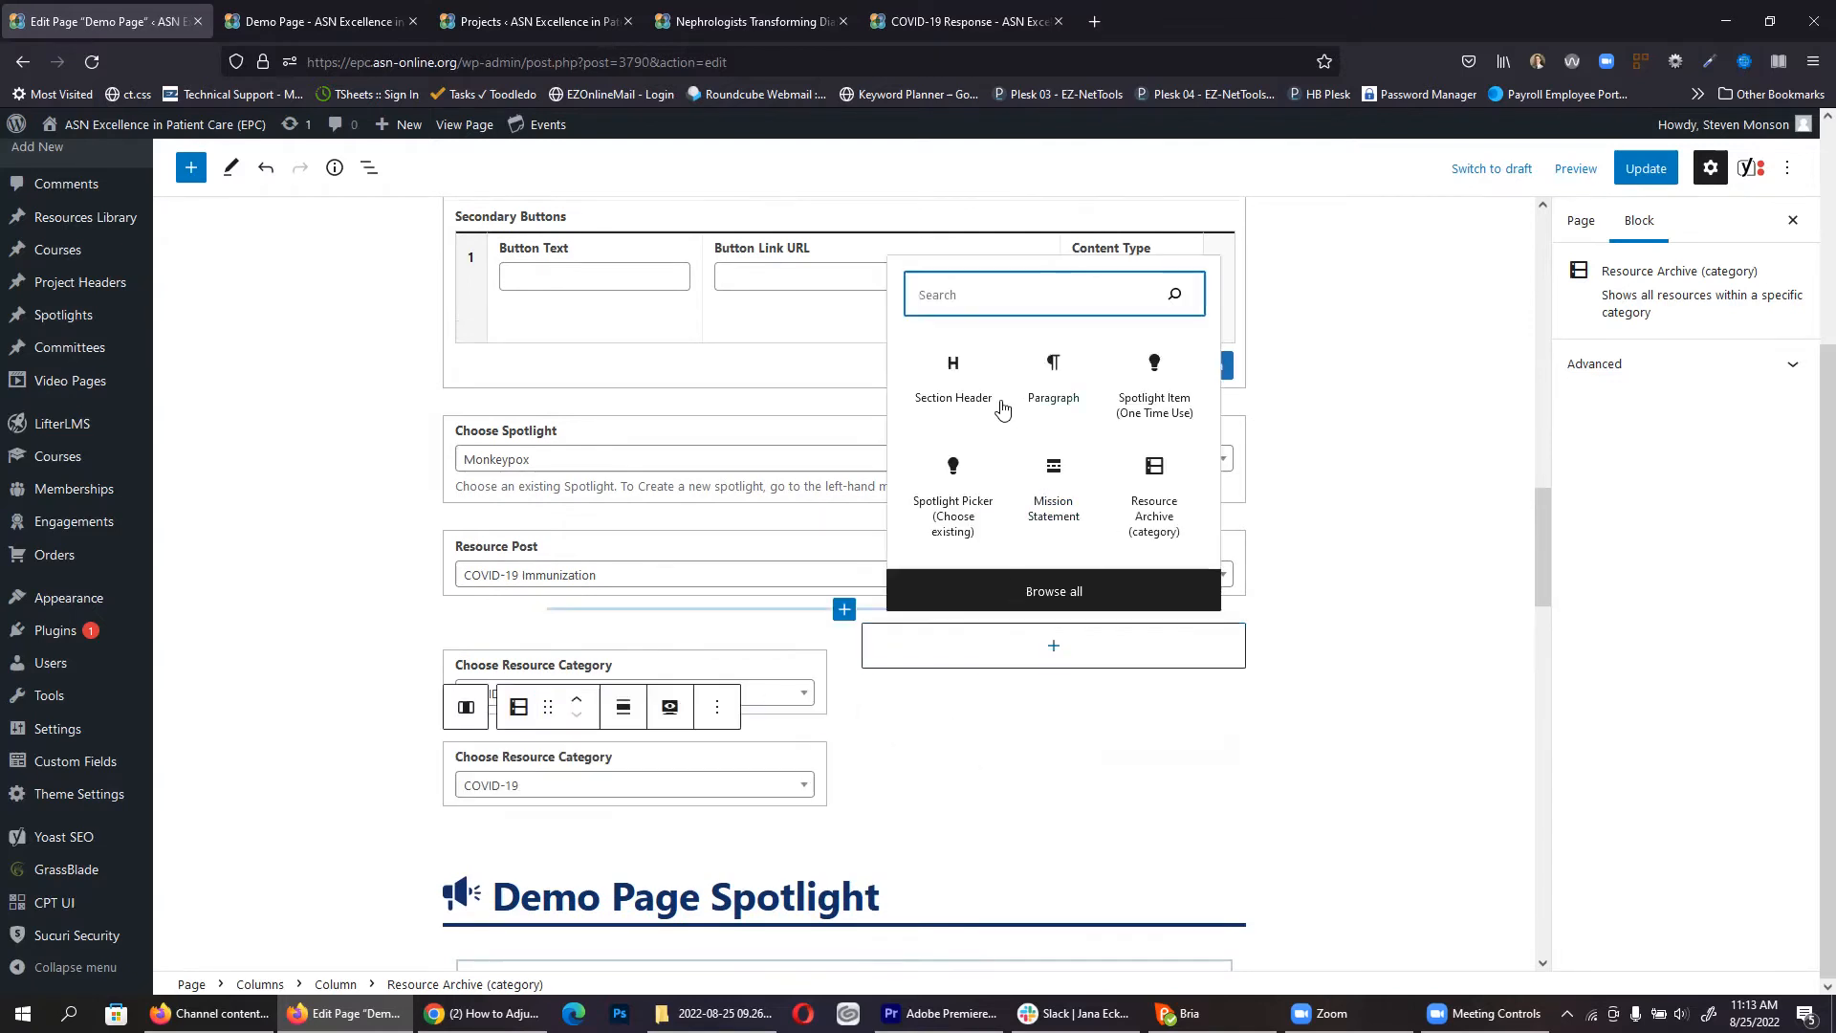
left_click(1052, 366)
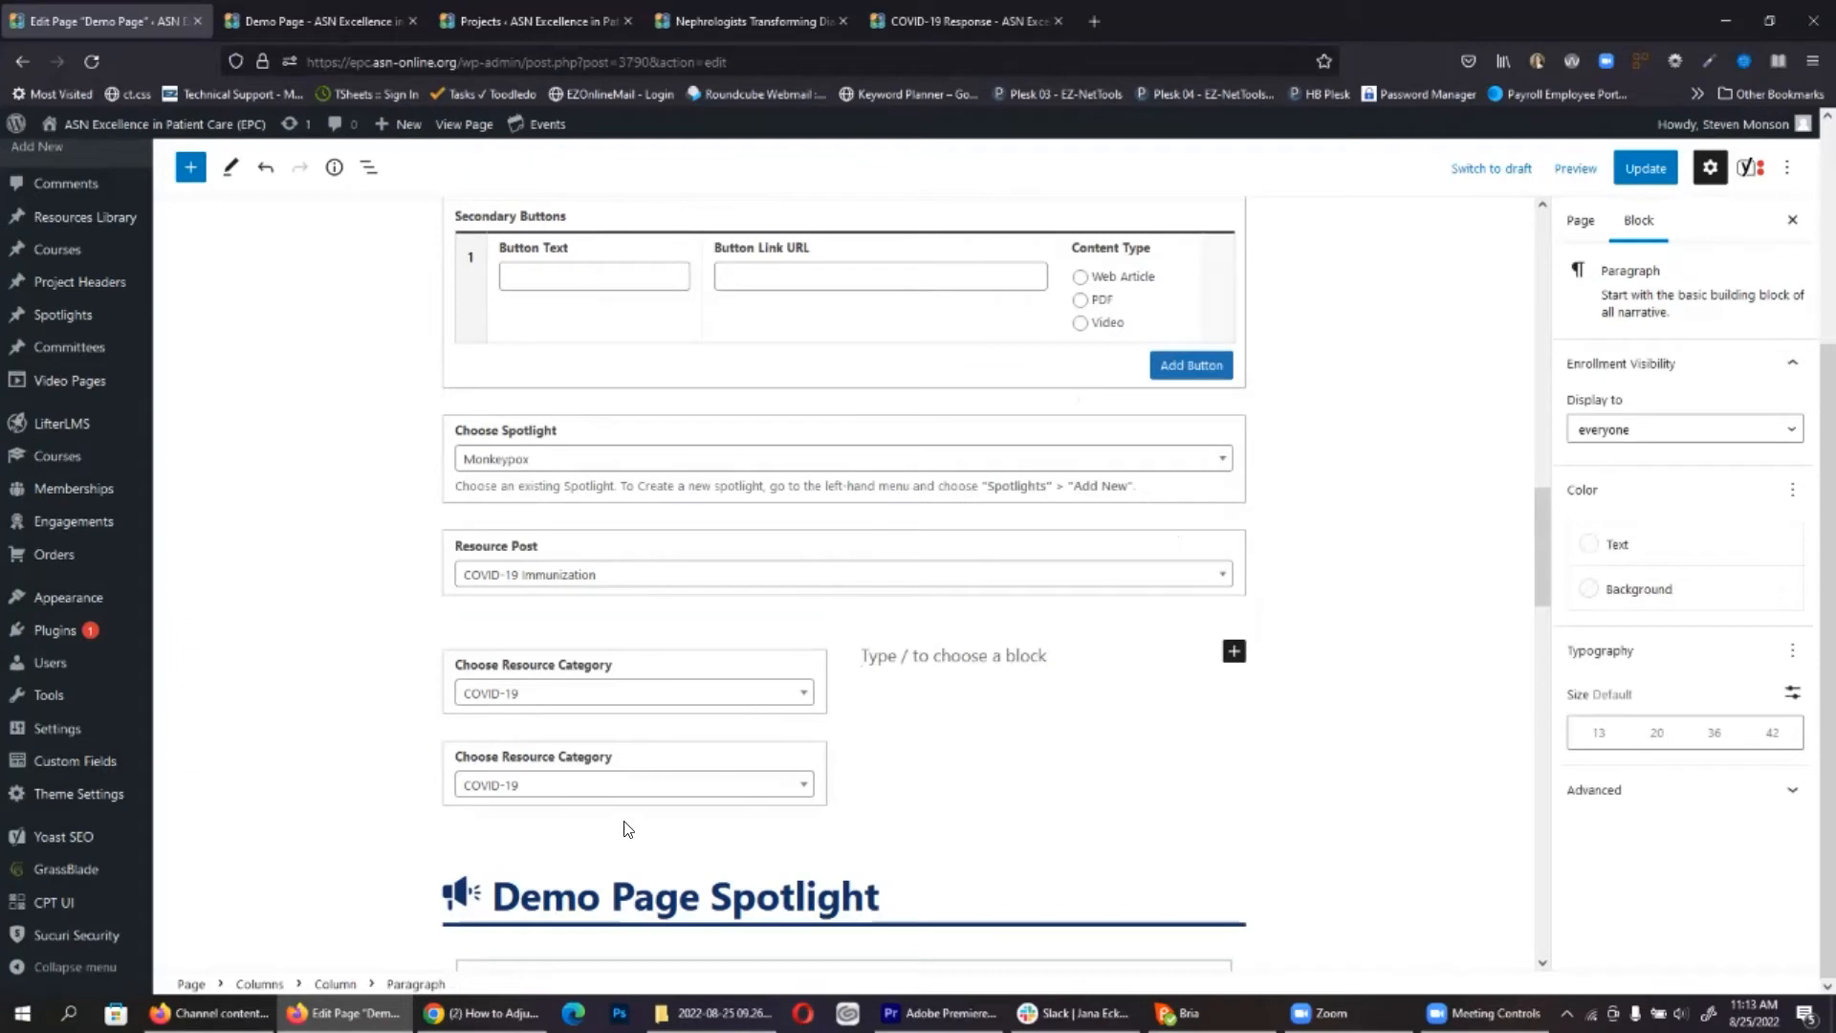
left_click(578, 760)
left_click_drag(545, 704, 961, 668)
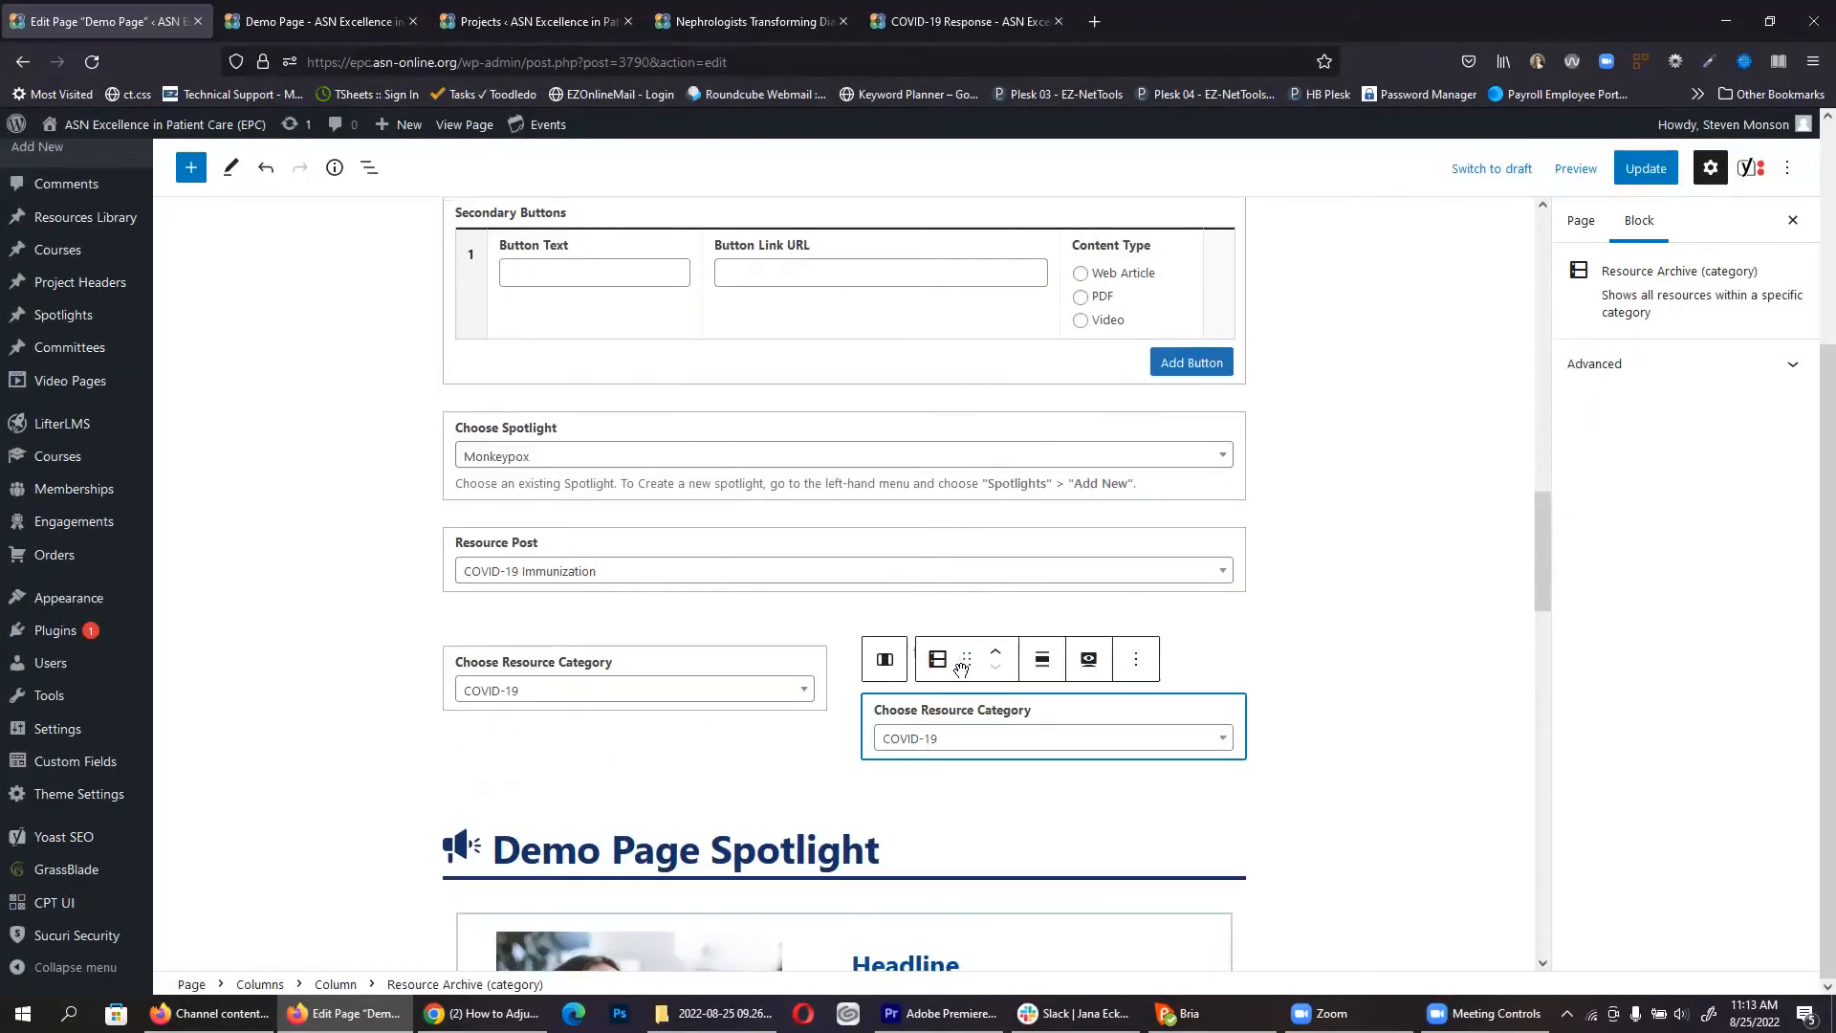
left_click(1186, 666)
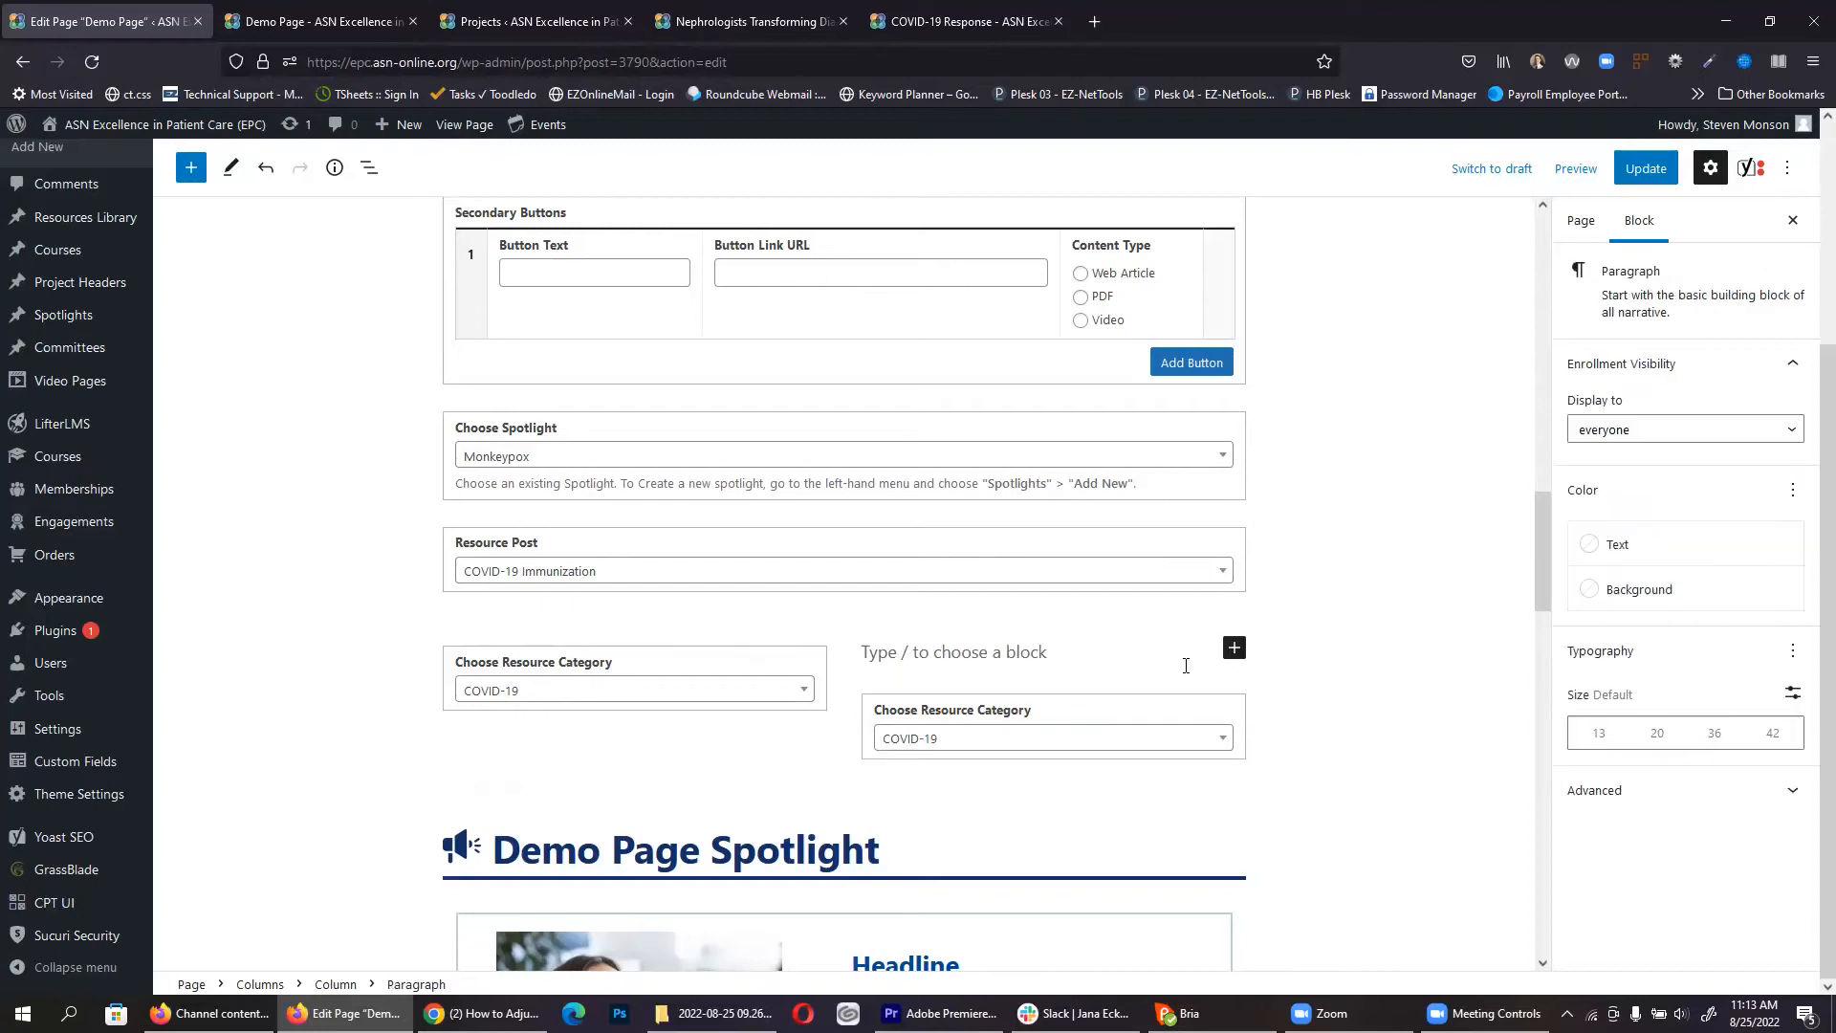
key("BackSpace")
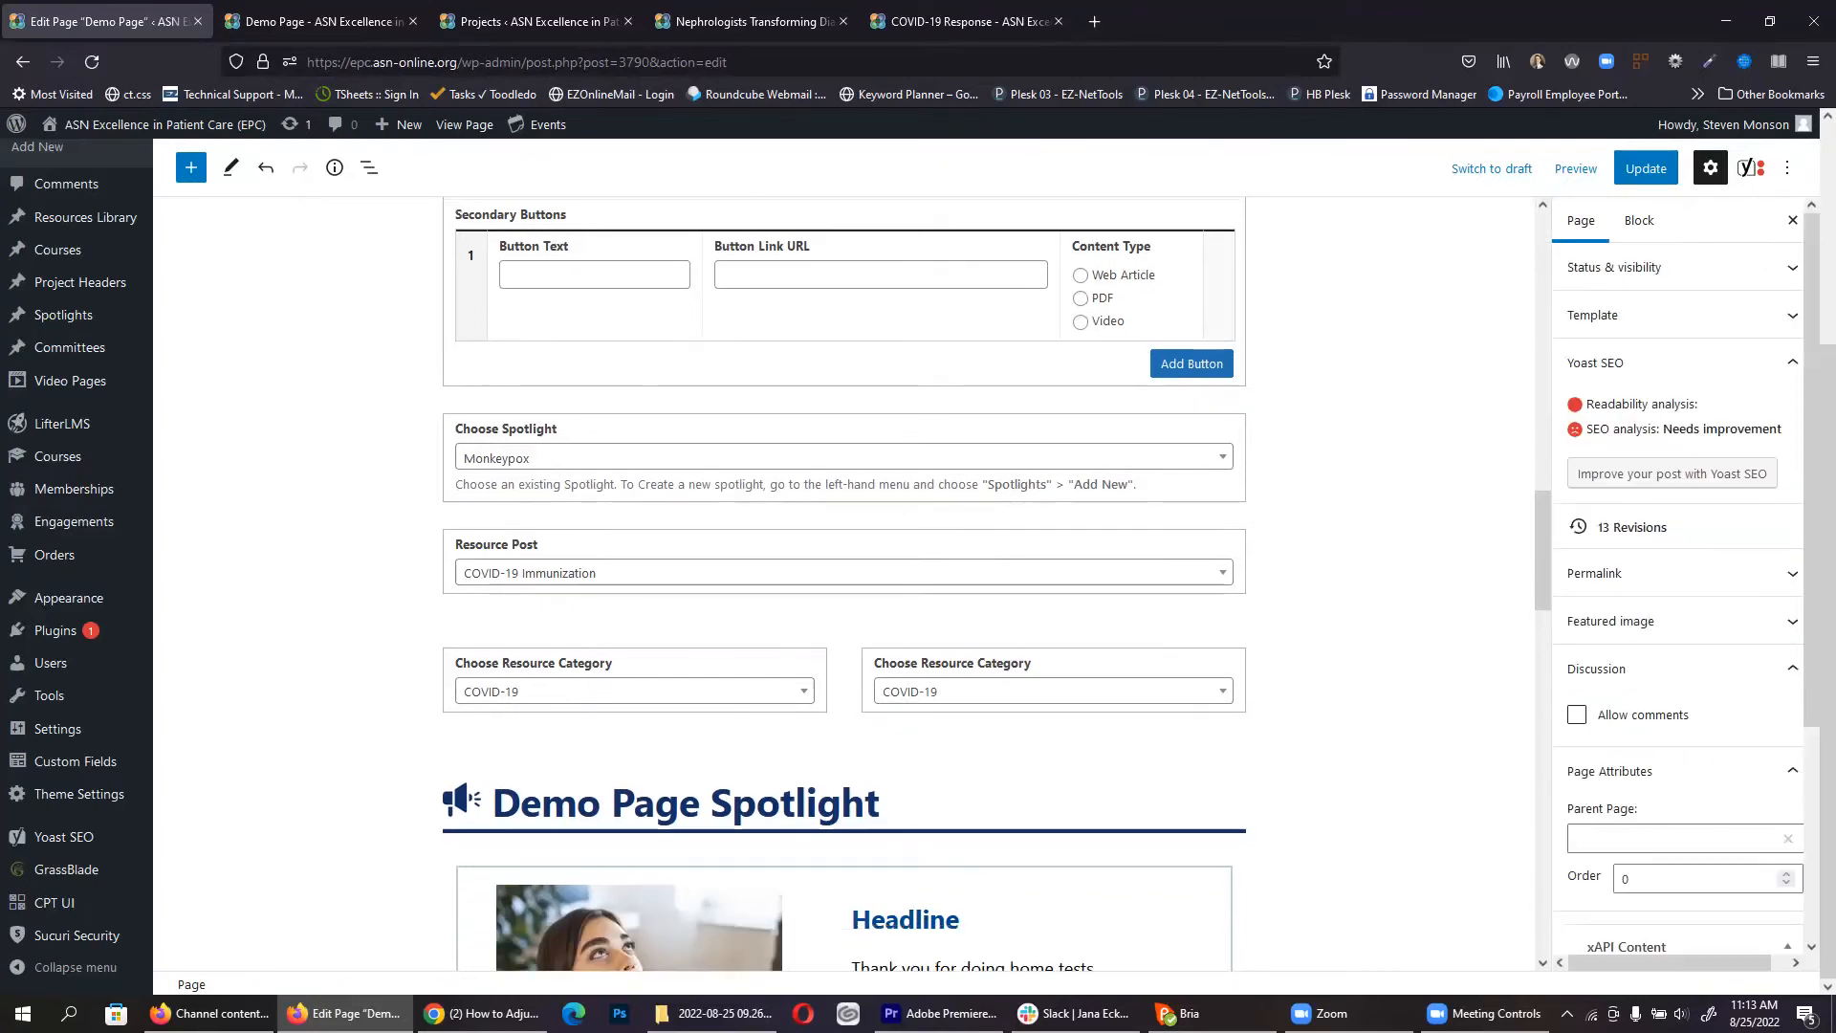
left_click(1033, 691)
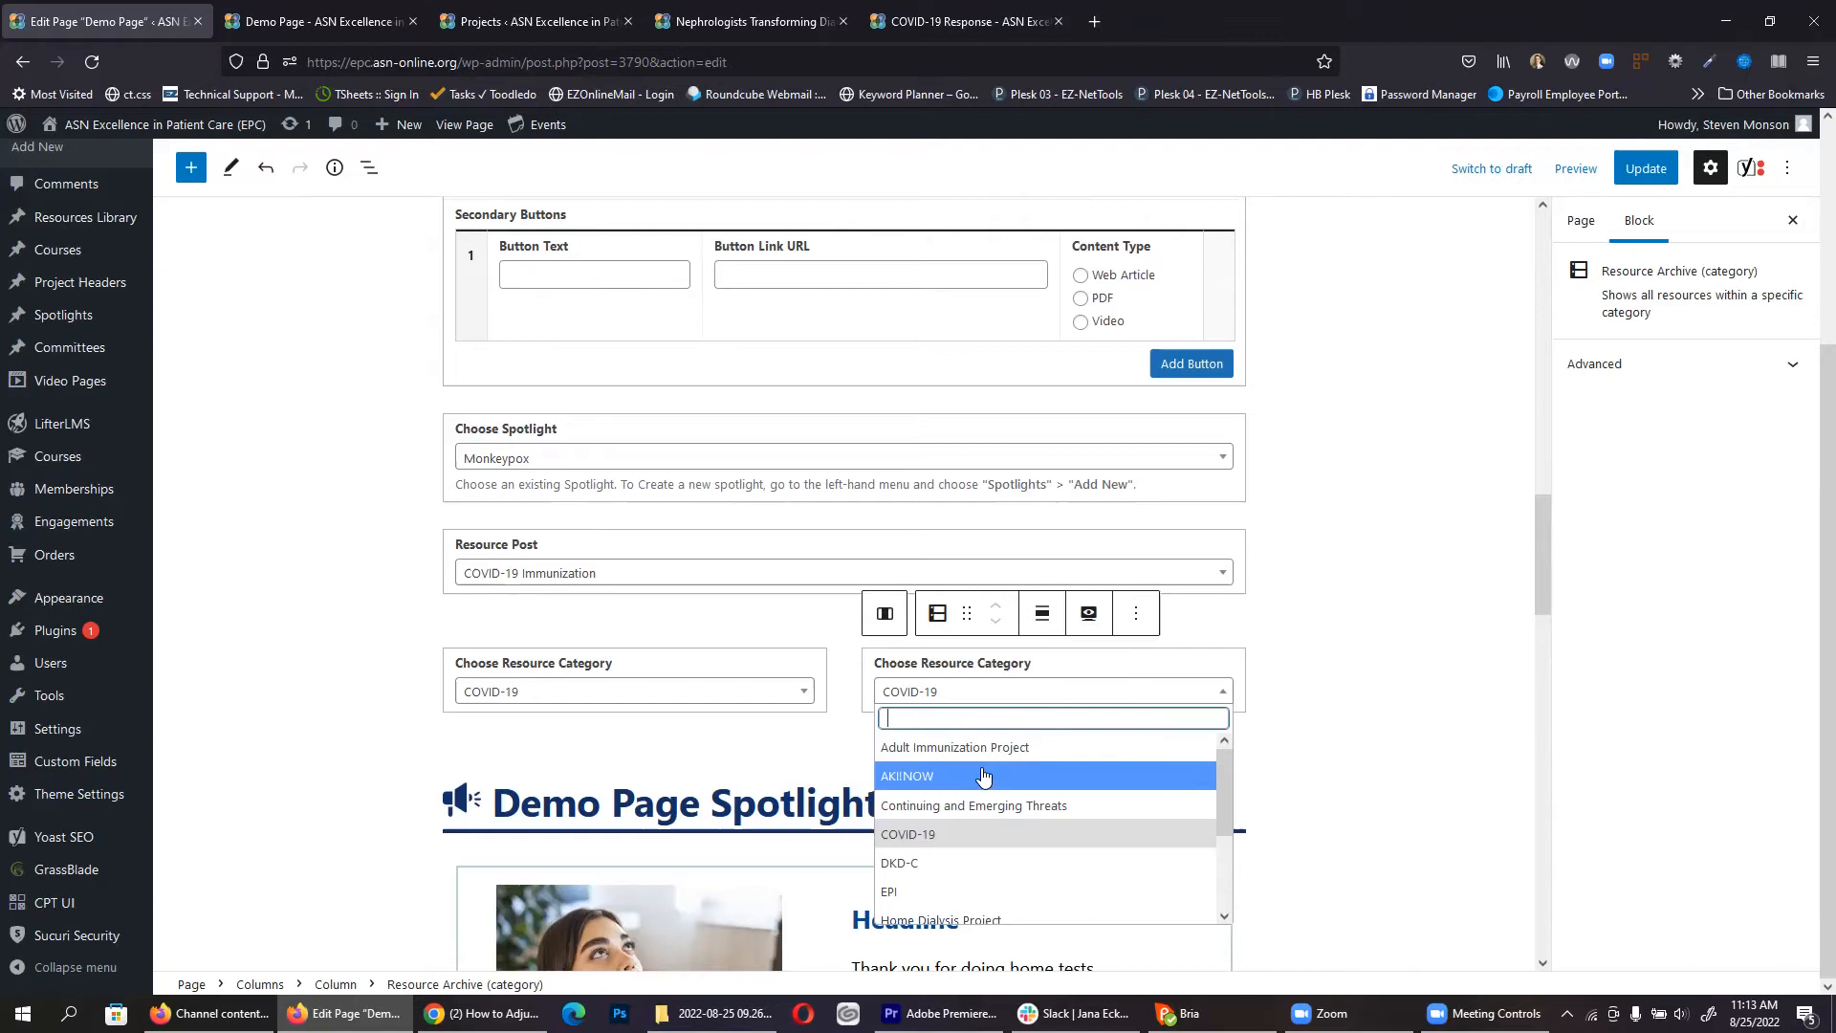
Step: Set the right column's category to AKI!NOW and place a Resource Header (On-Page Search) block at the top
left_click(982, 774)
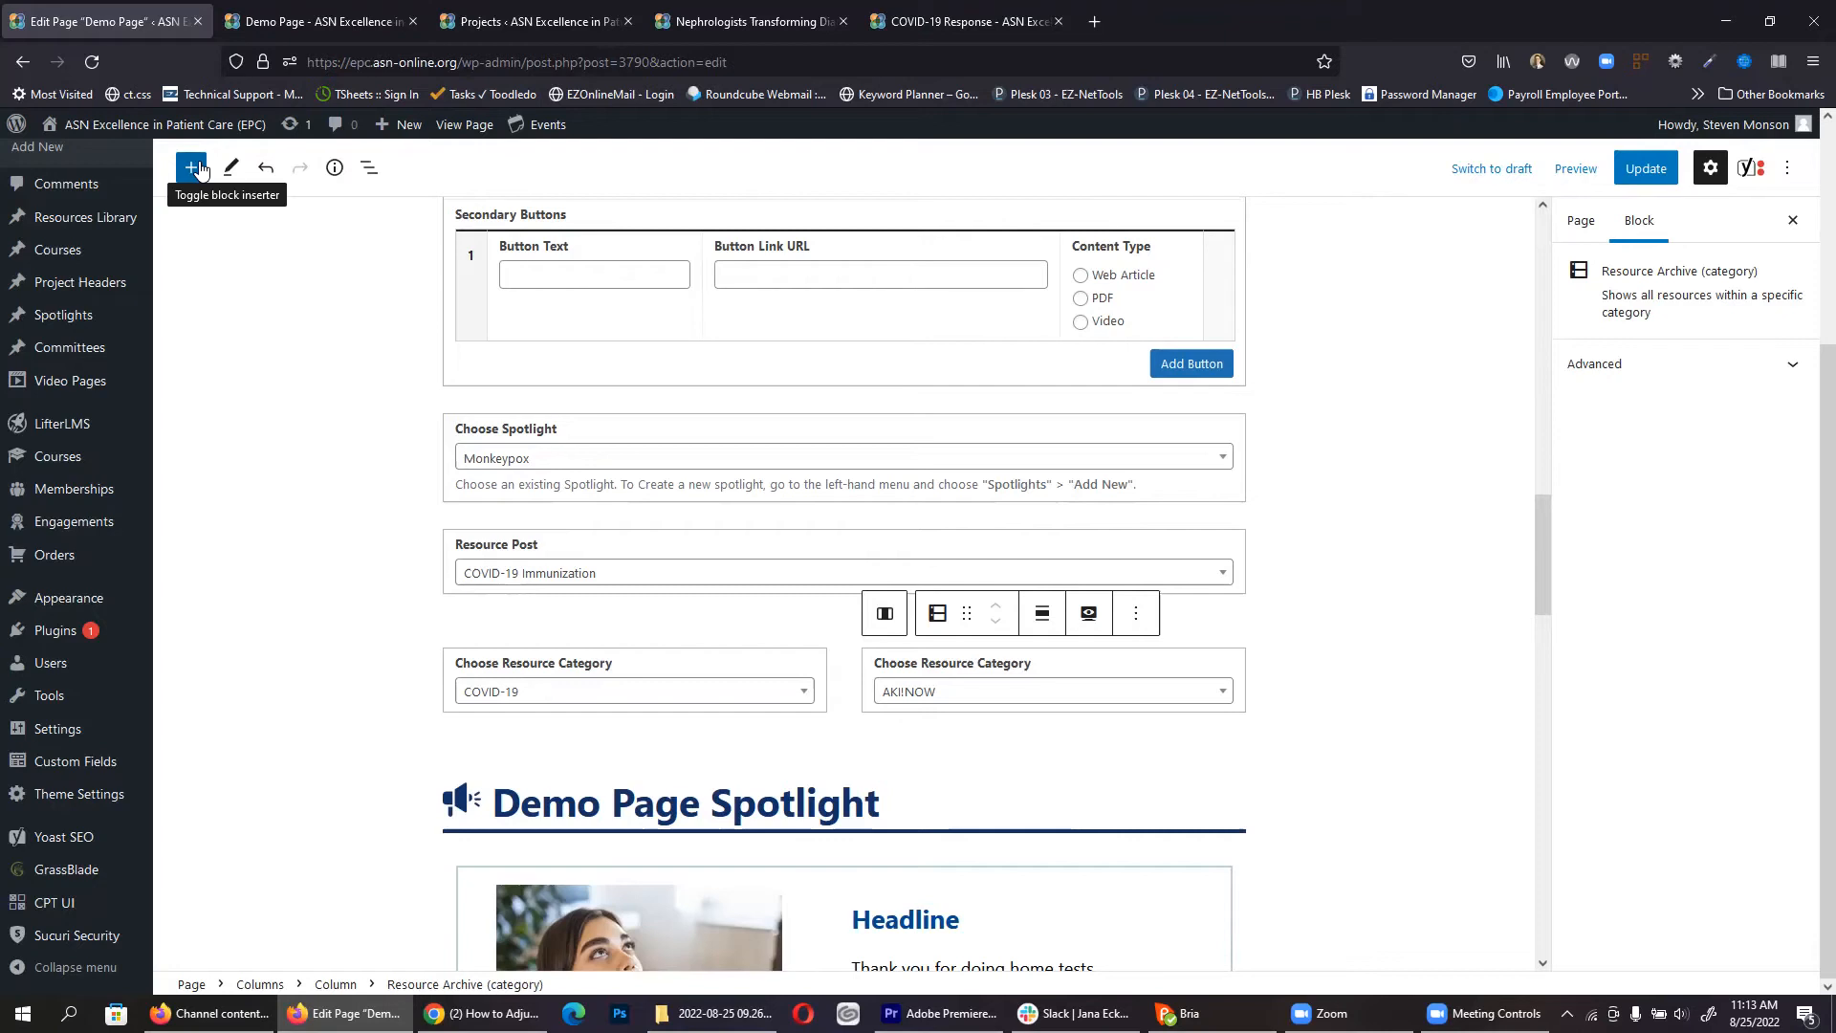
left_click(194, 168)
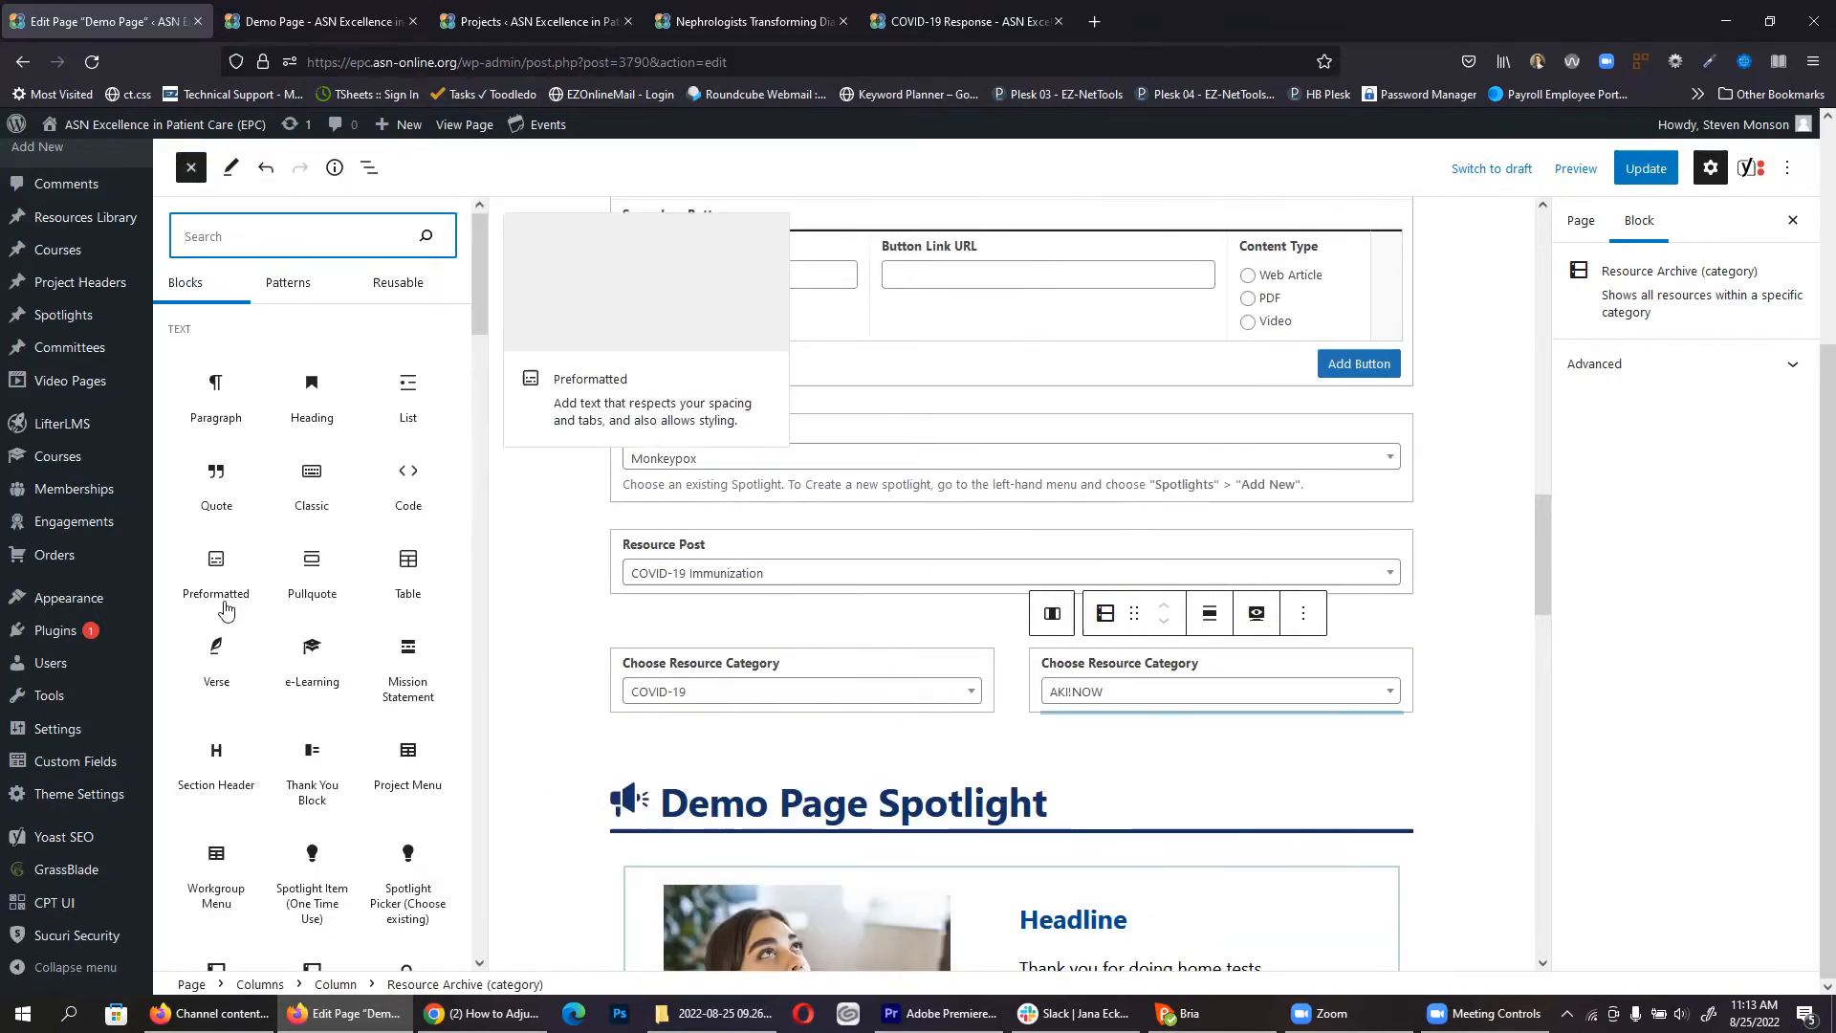
scroll(285, 564, "down", 3)
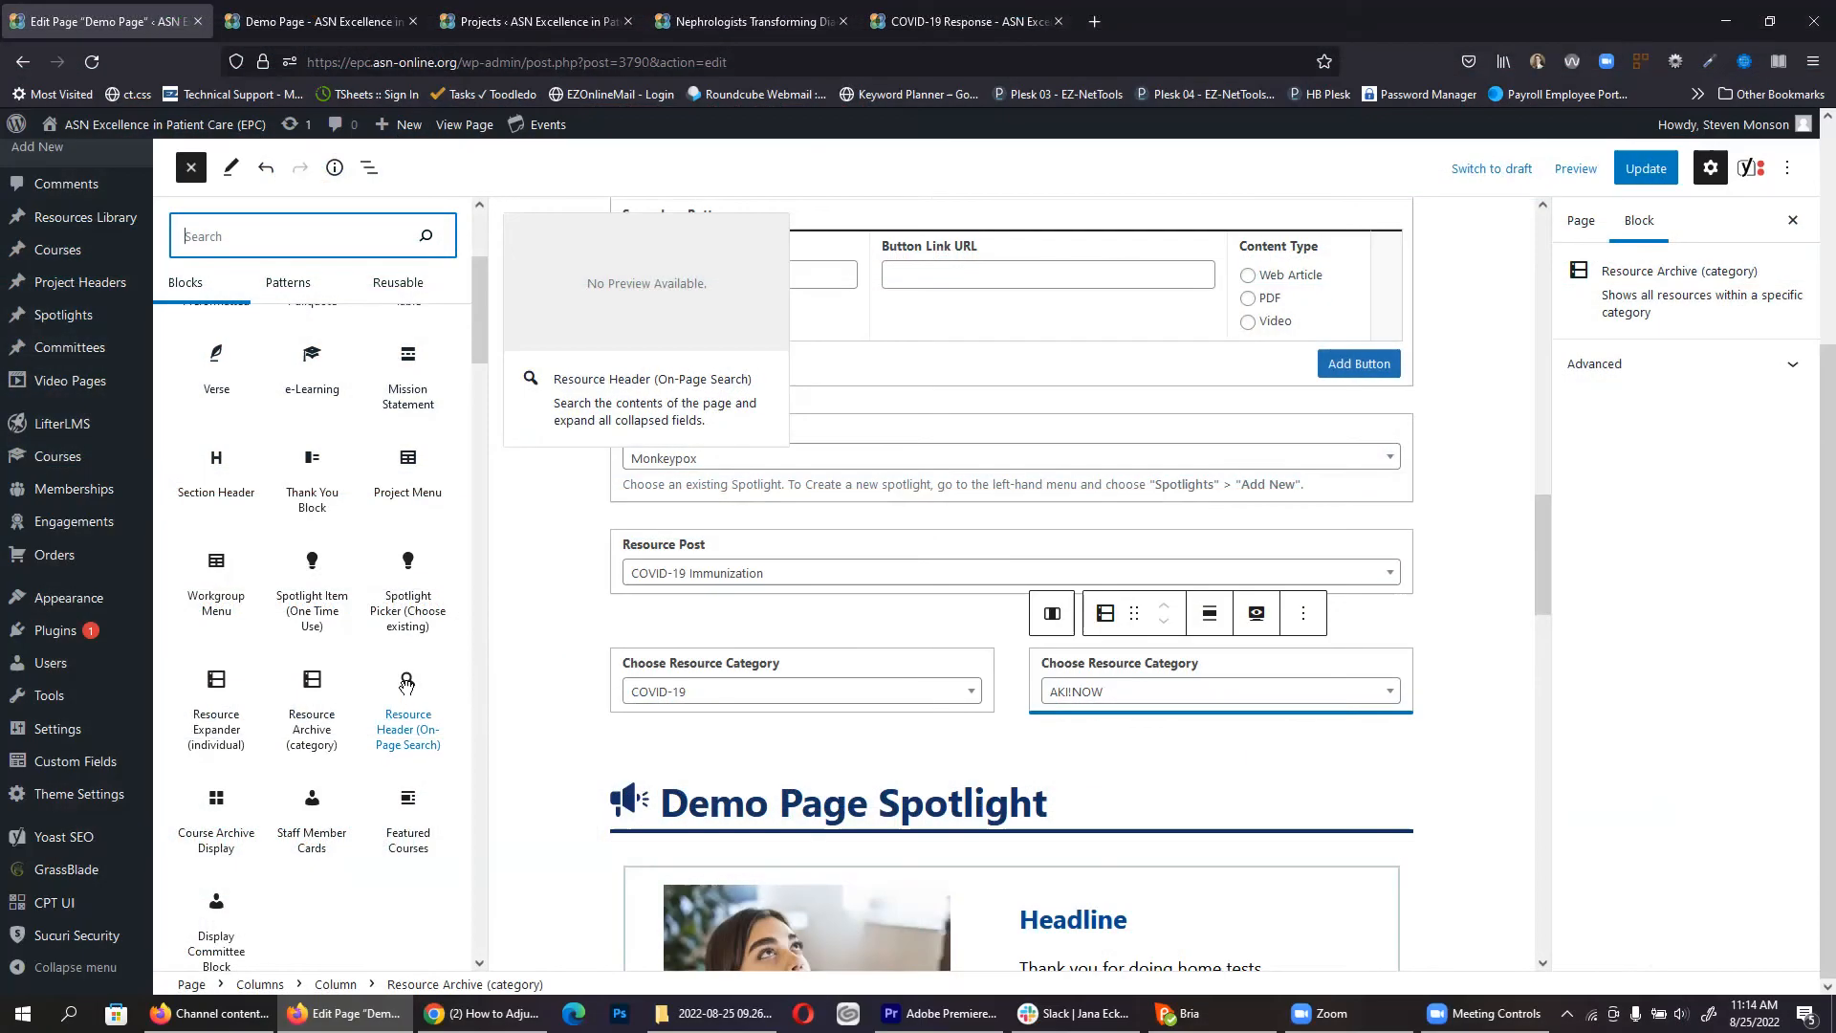
left_click_drag(407, 703, 722, 383)
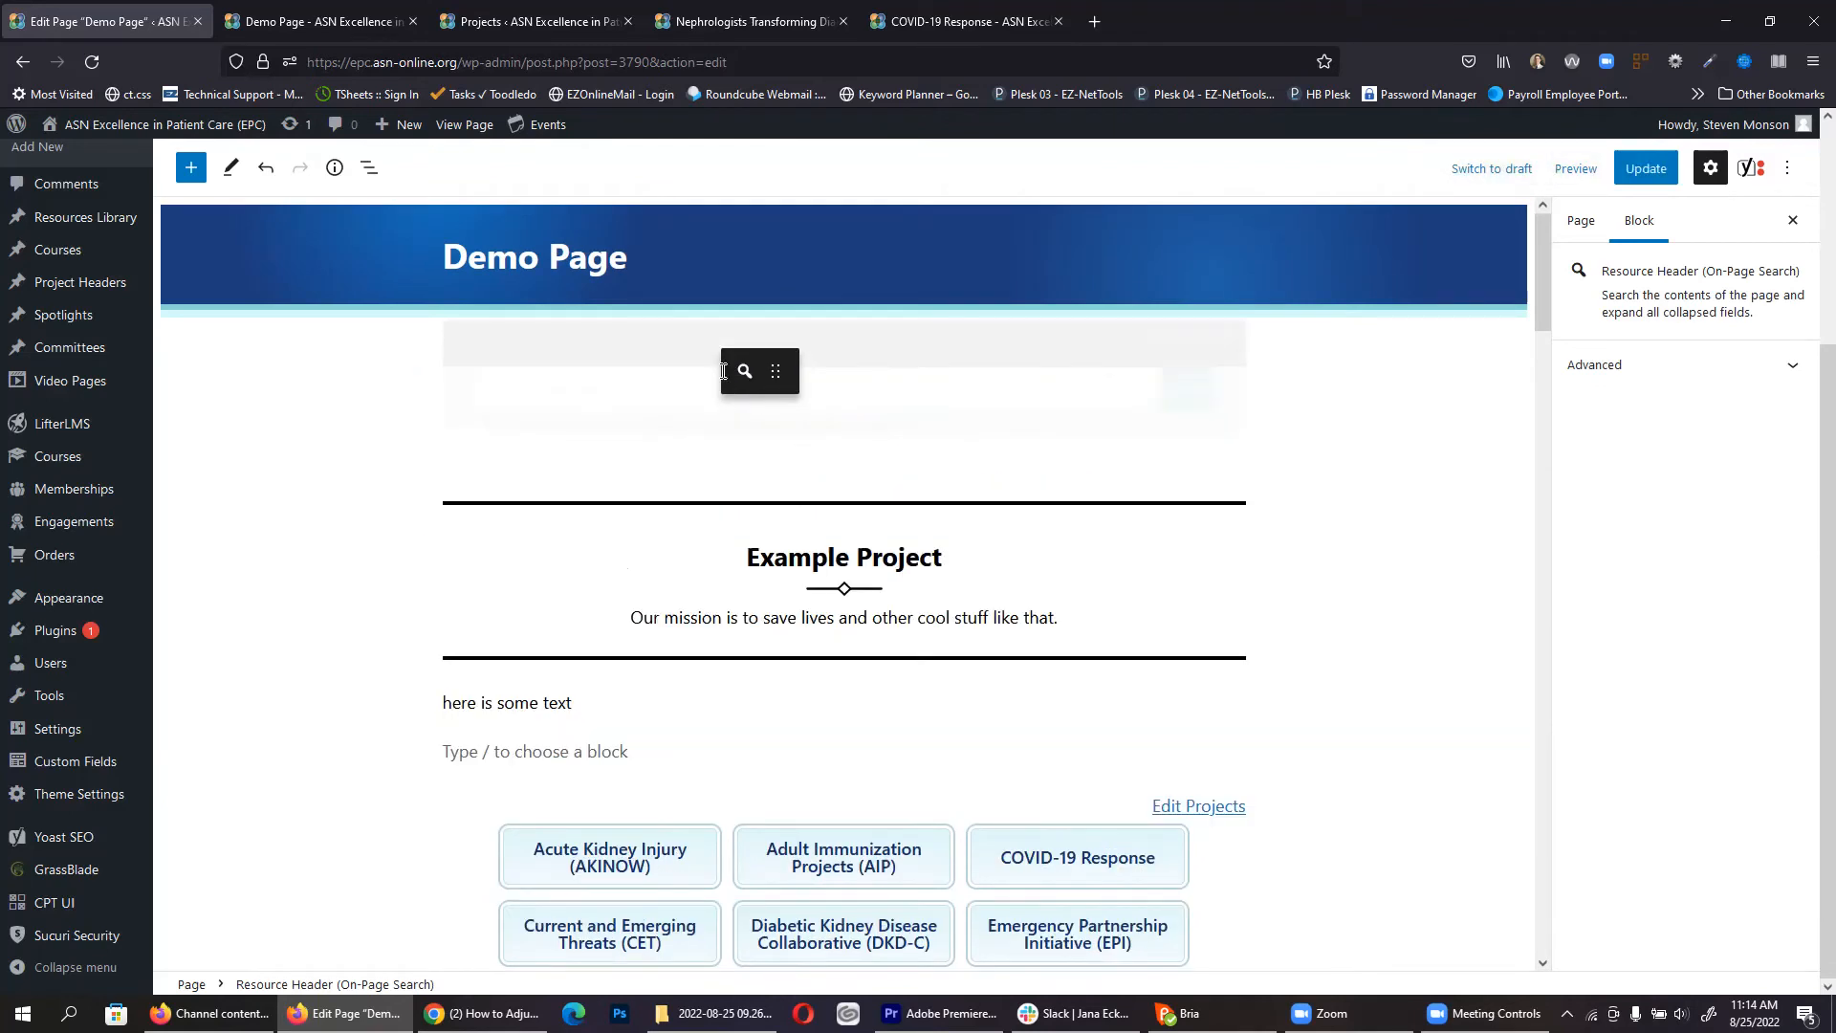
Step: Update the Demo Page, reload it live, and search 'monkey' to step through 6 monkeypox matches
left_click(1652, 167)
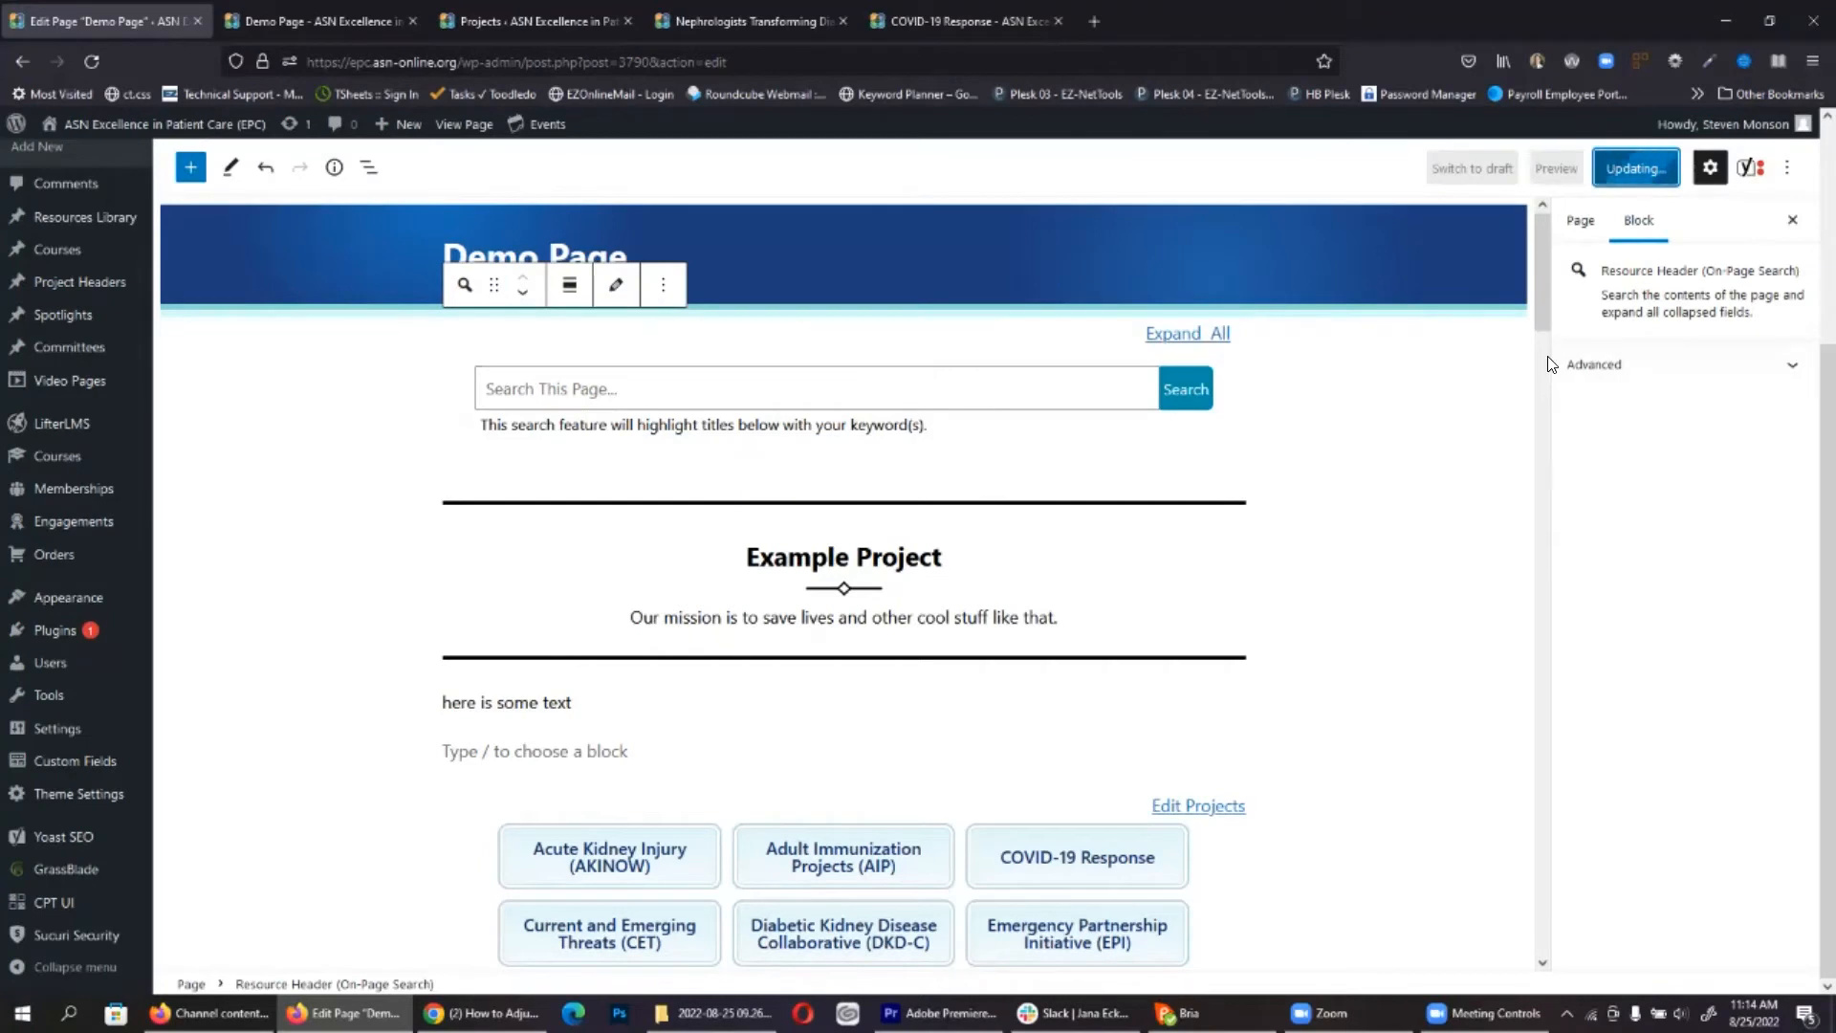
left_click(325, 21)
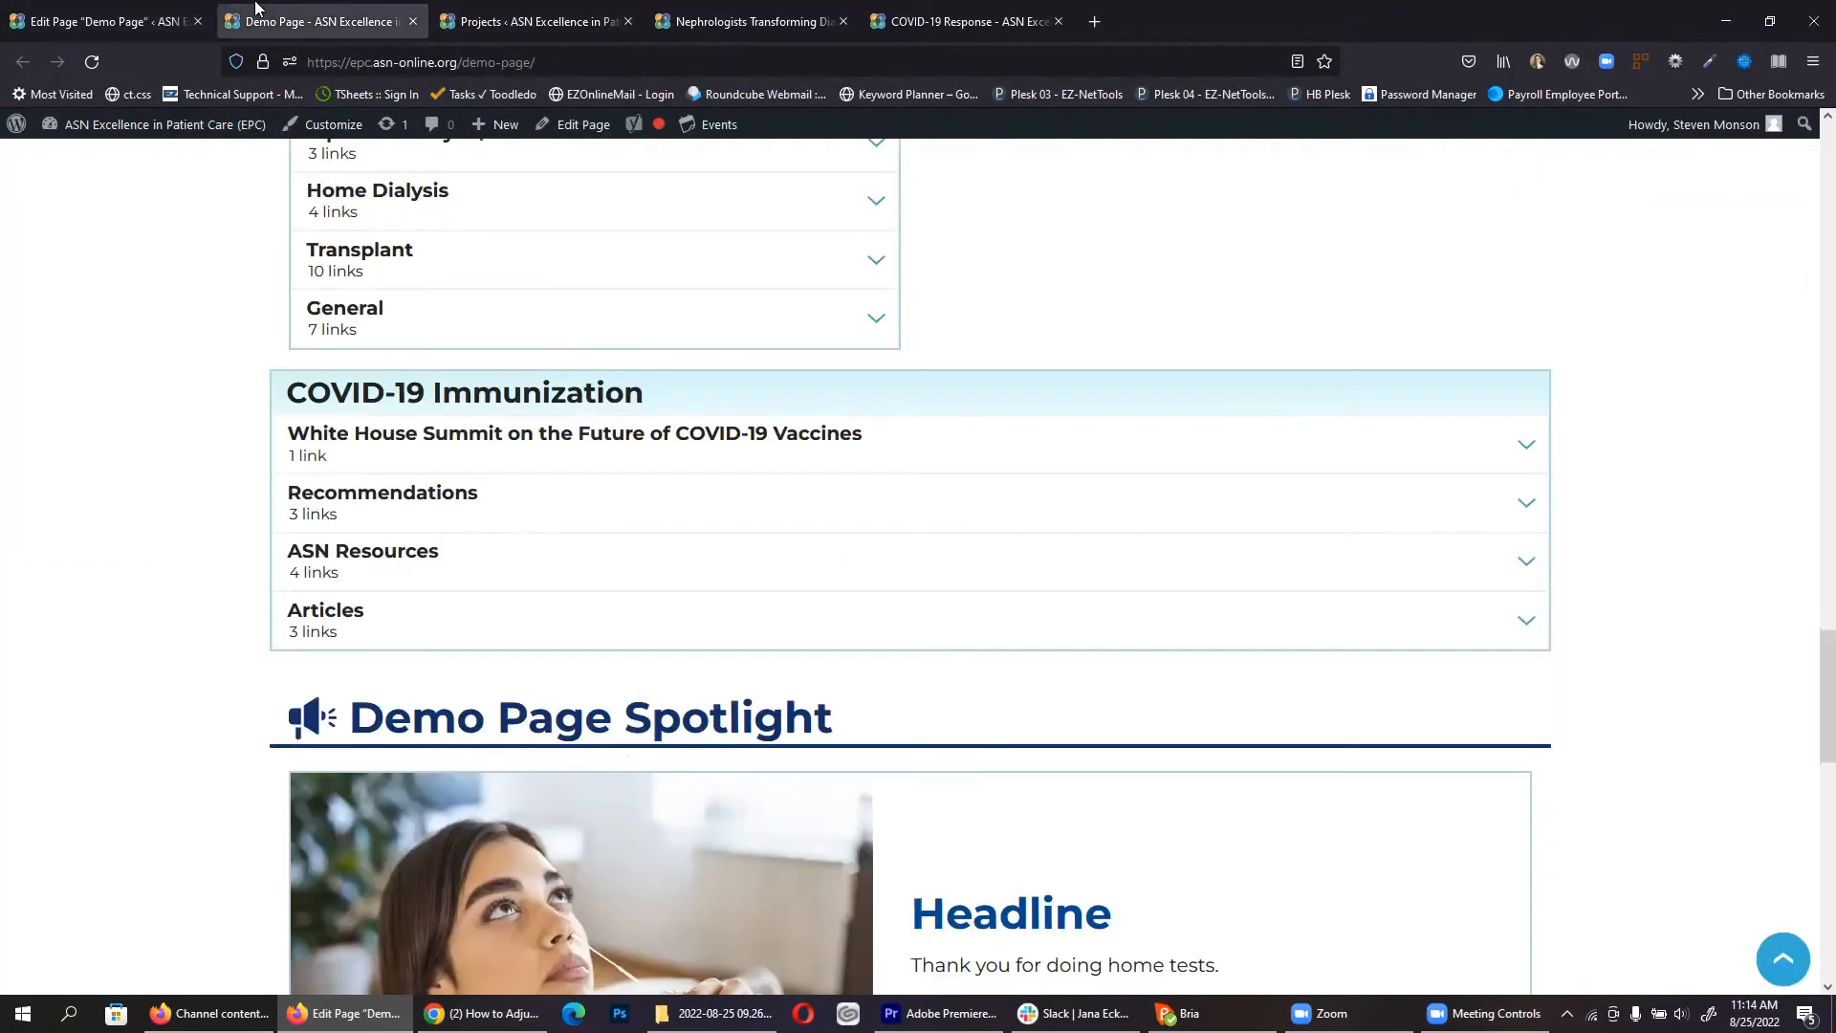
left_click(92, 61)
scroll(74, 525, "up", 20)
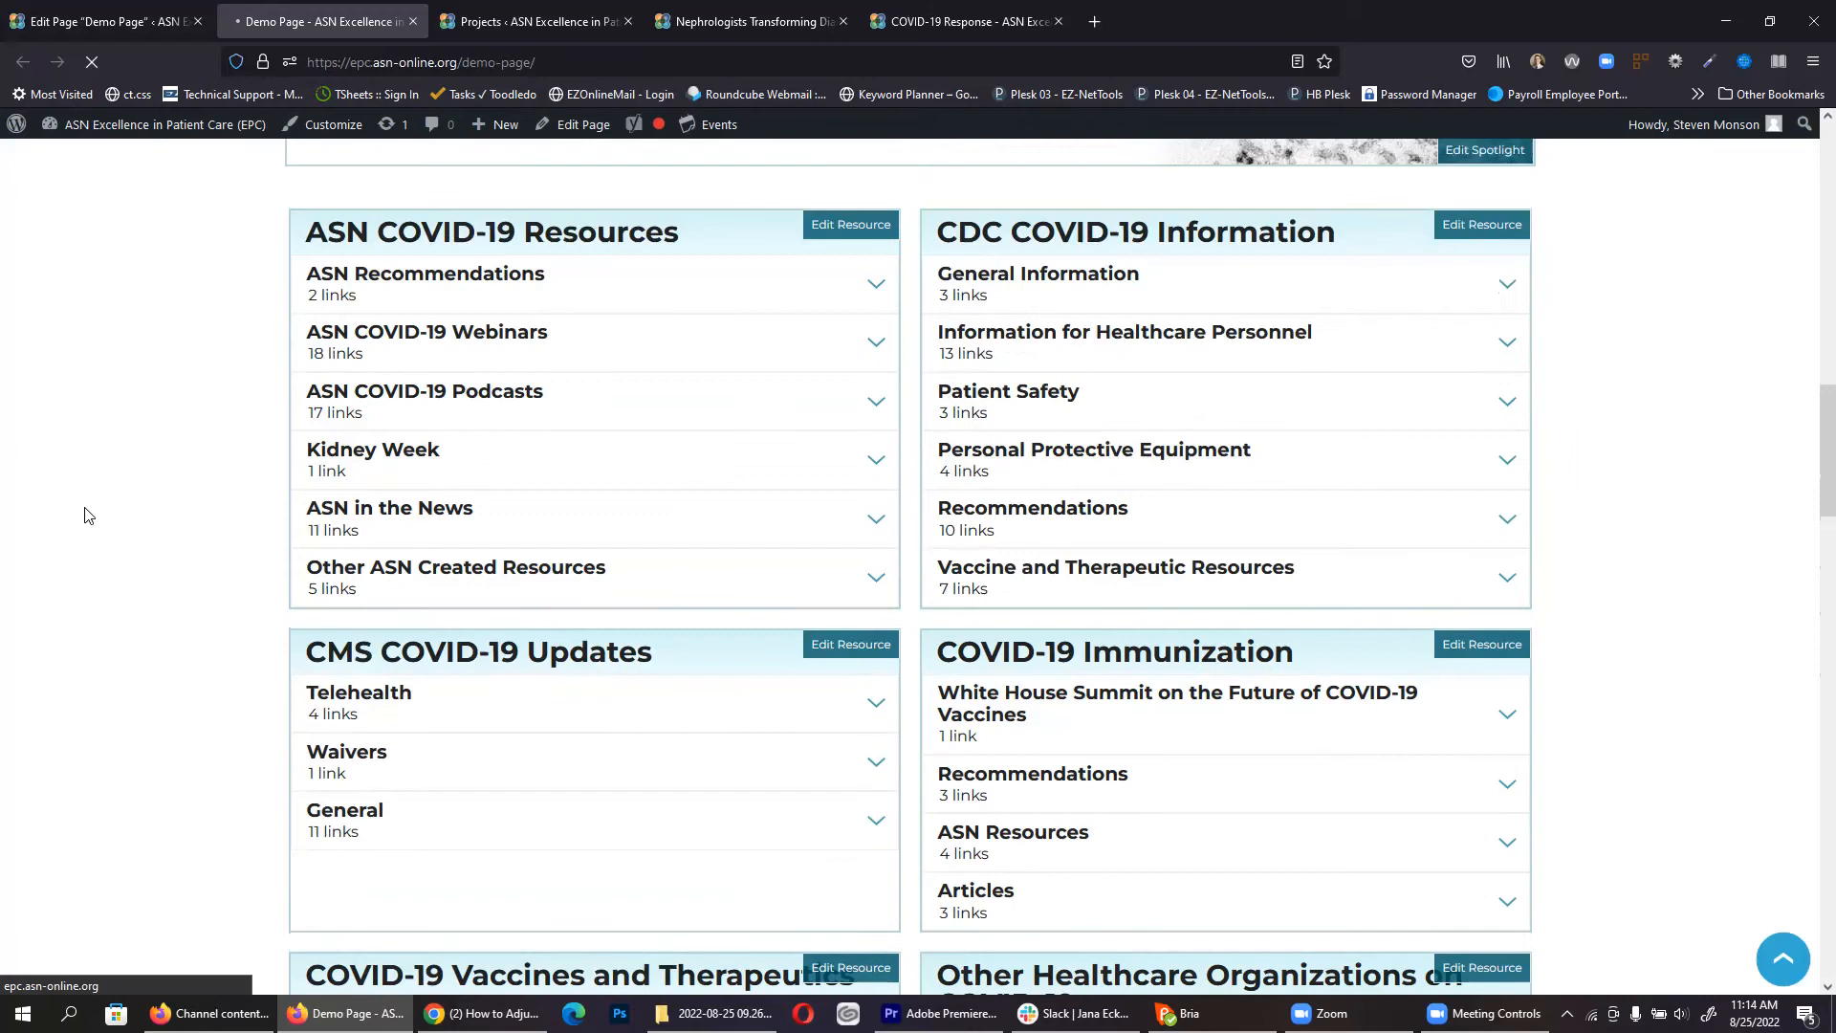
scroll(86, 516, "up", 4)
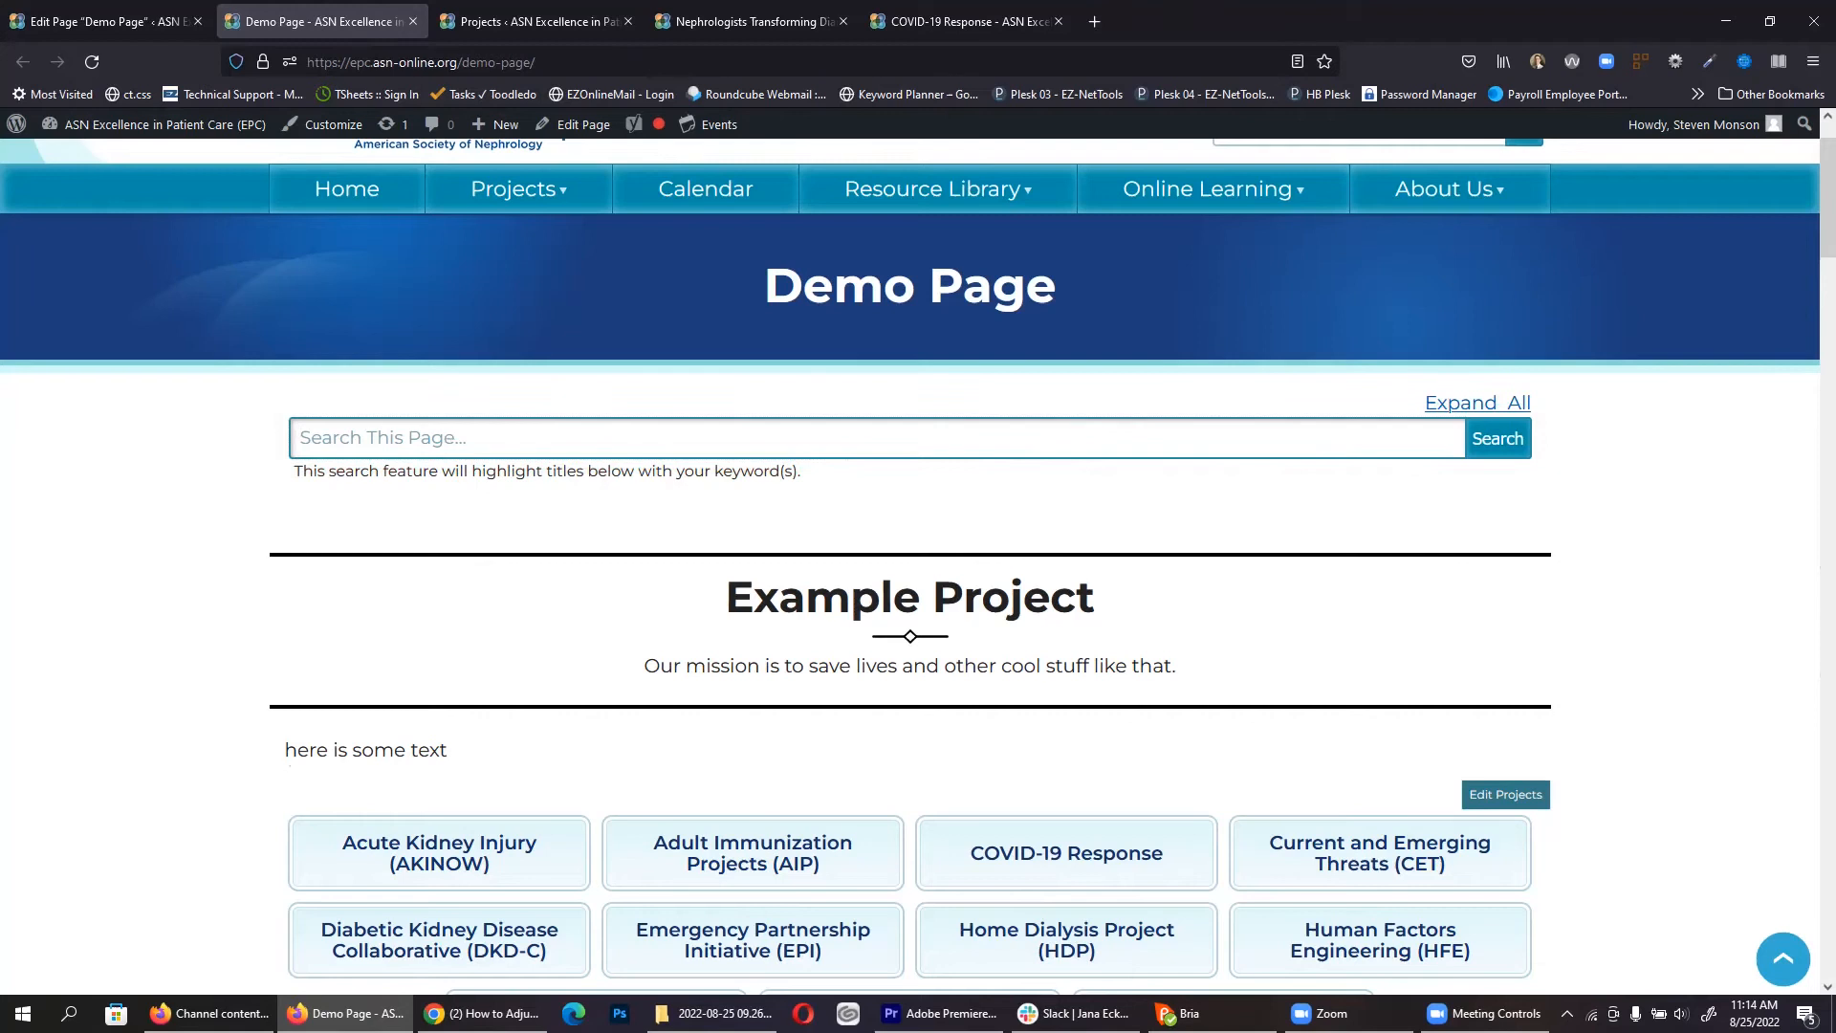
type("monkeypox")
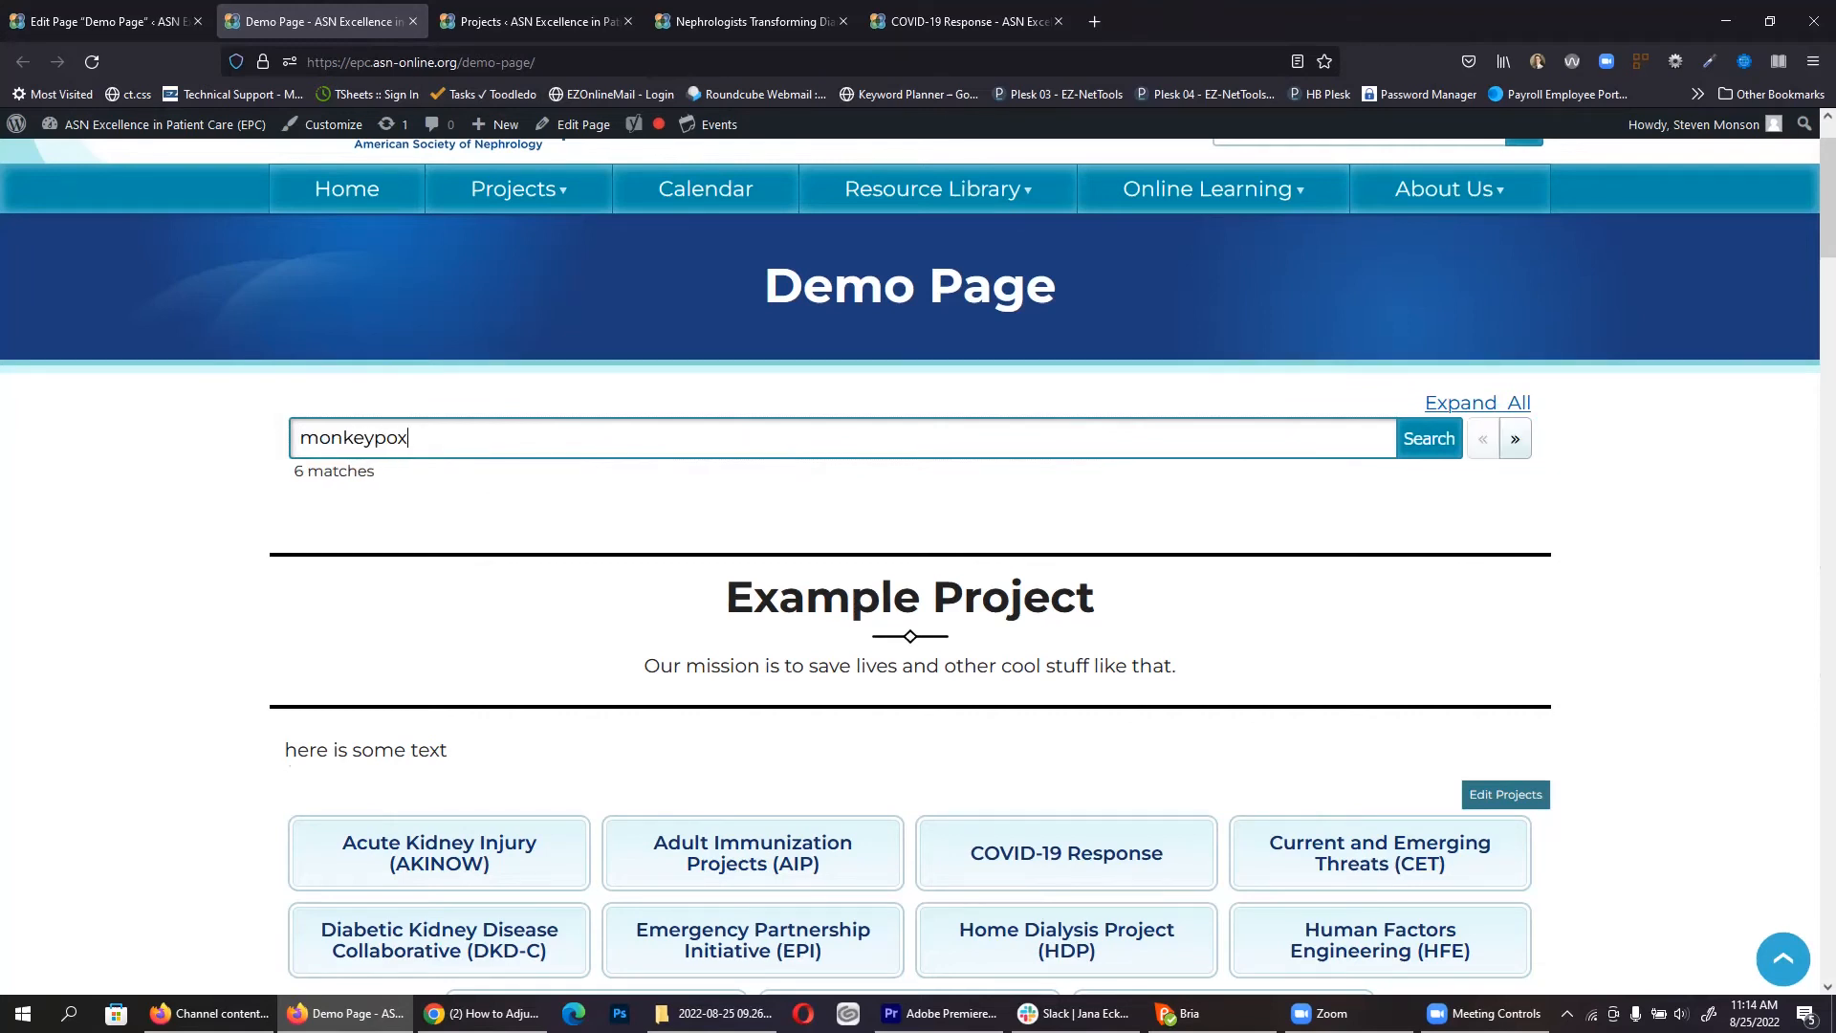
key("Return")
key("Return")
key("Return")
key("Return")
key("Return")
key("Return")
key("Return")
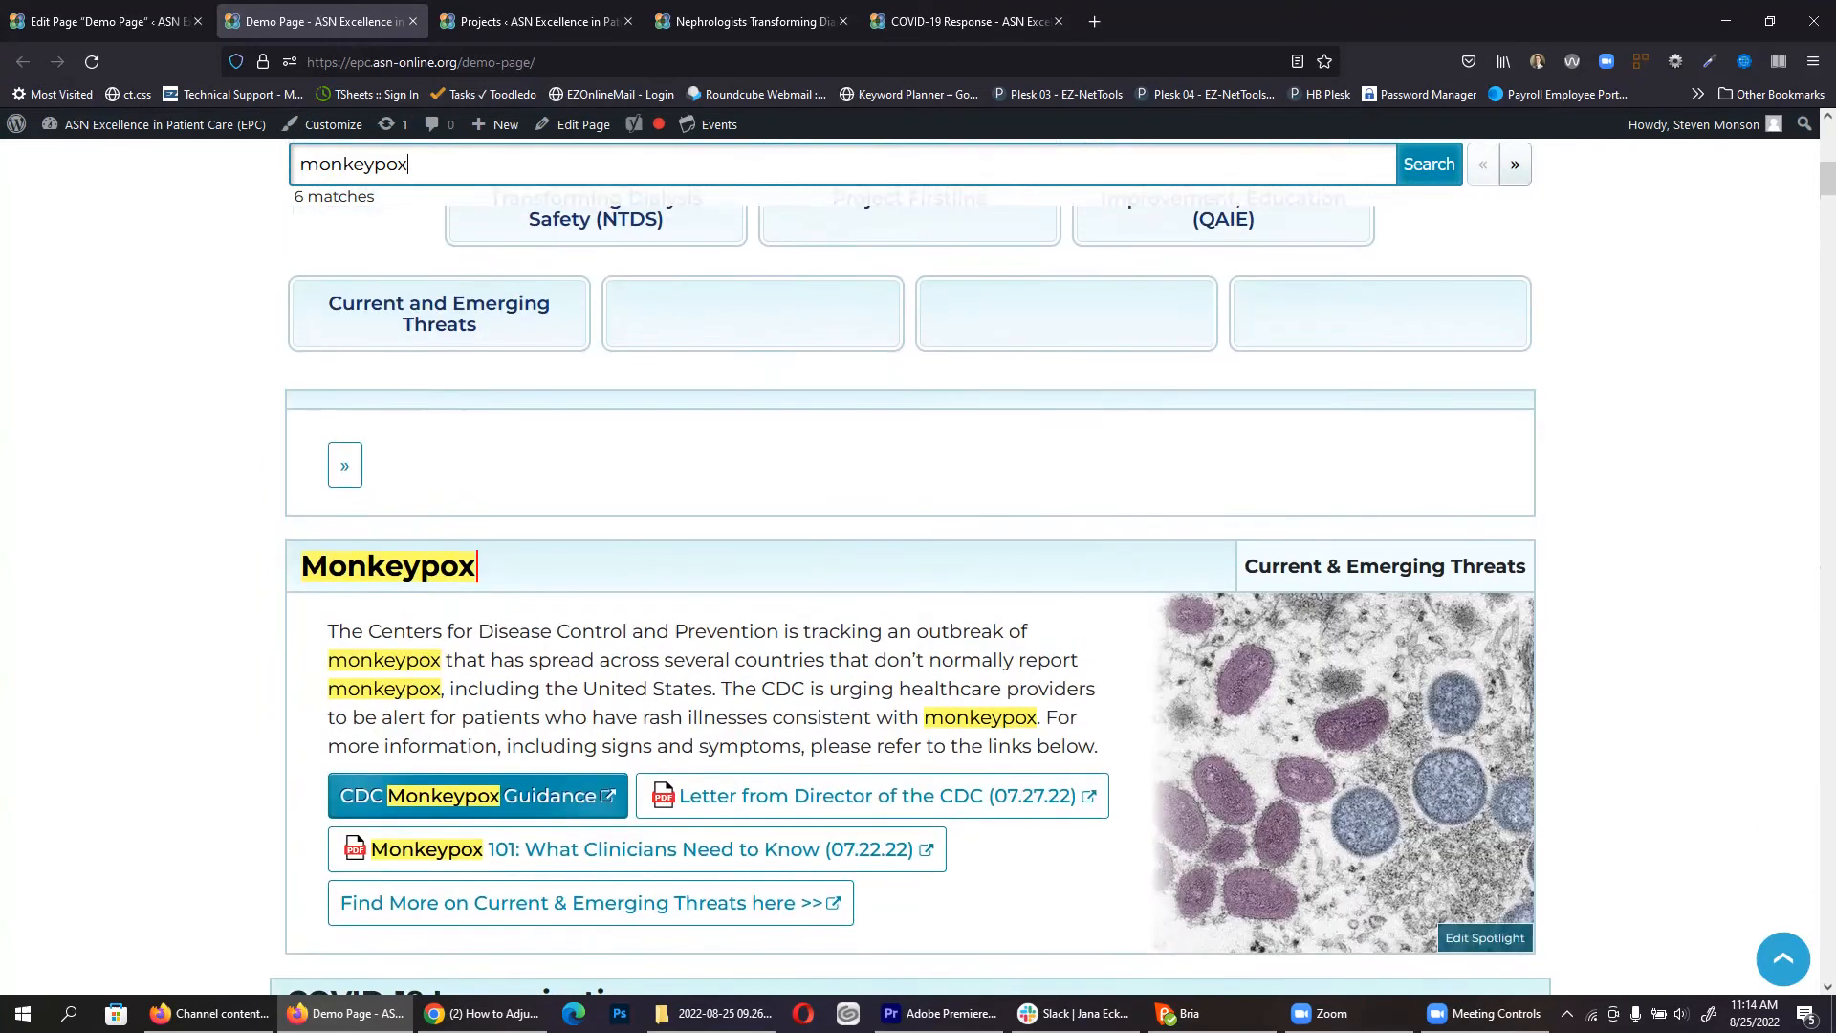
left_click(103, 10)
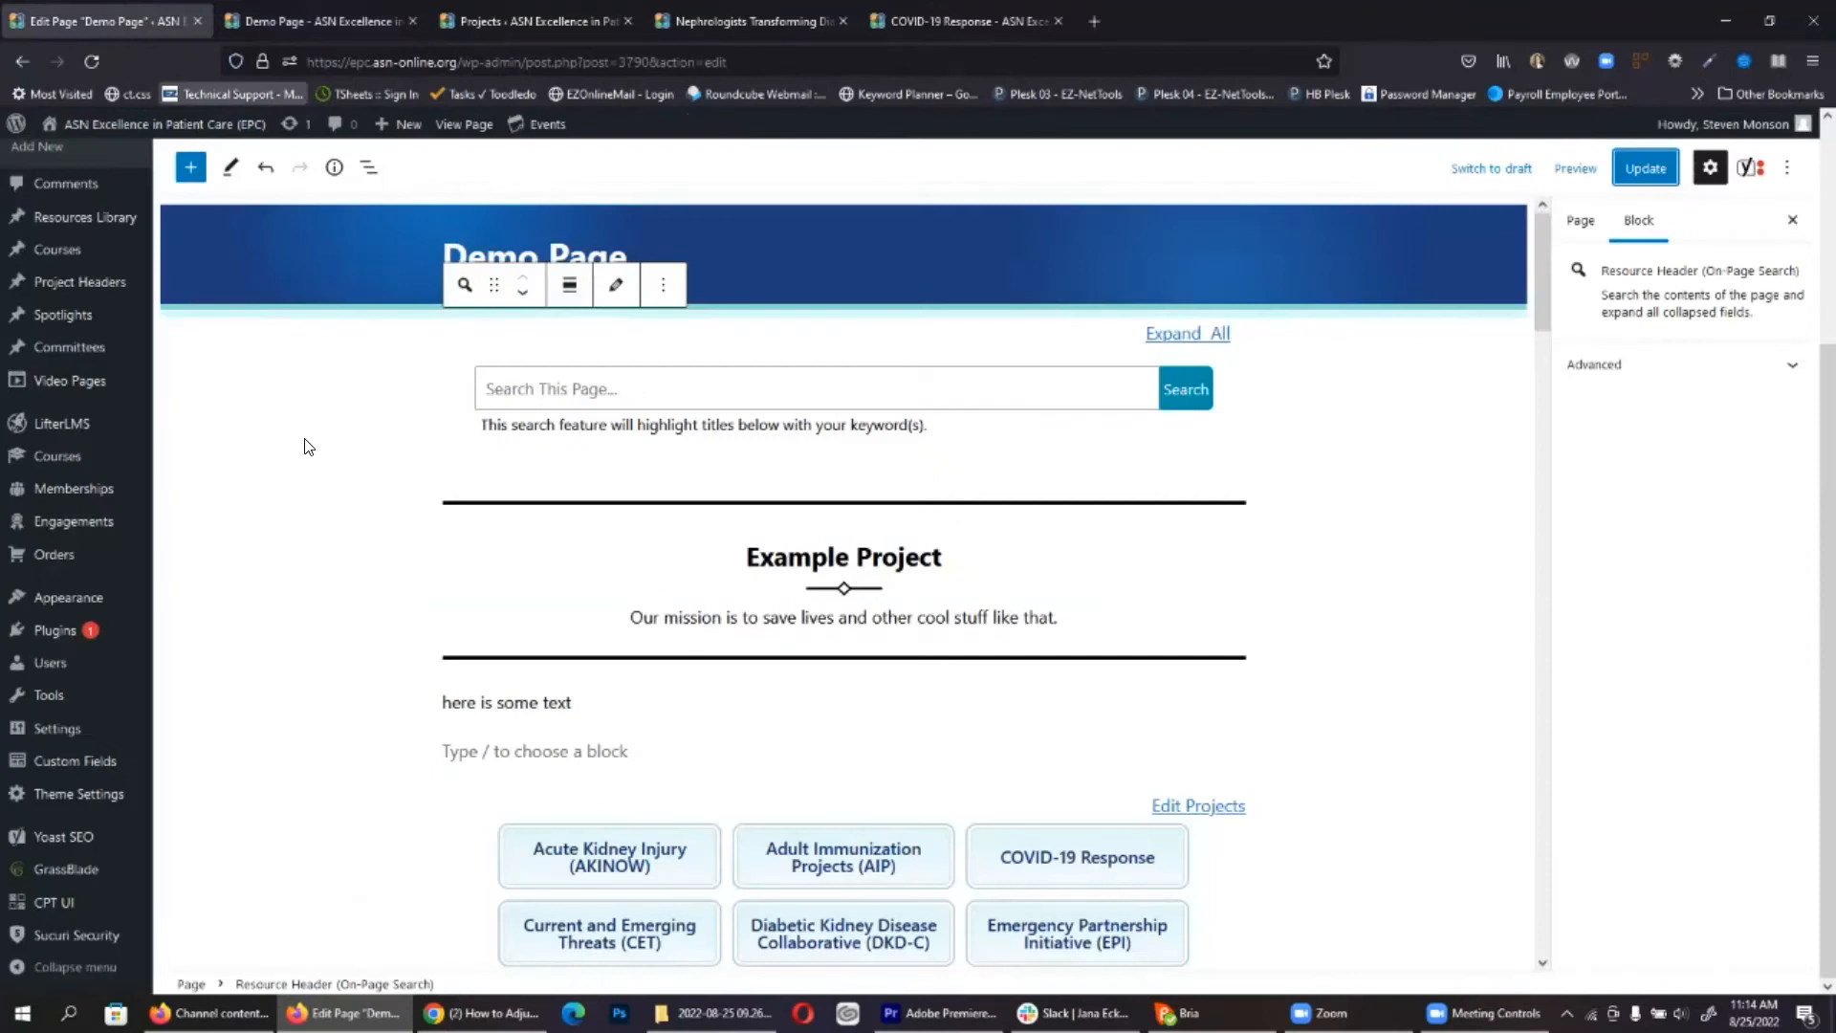
Step: Insert a Course Archive Display block below the intro text and set it to NTDS
scroll(307, 446, "down", 8)
left_click(190, 167)
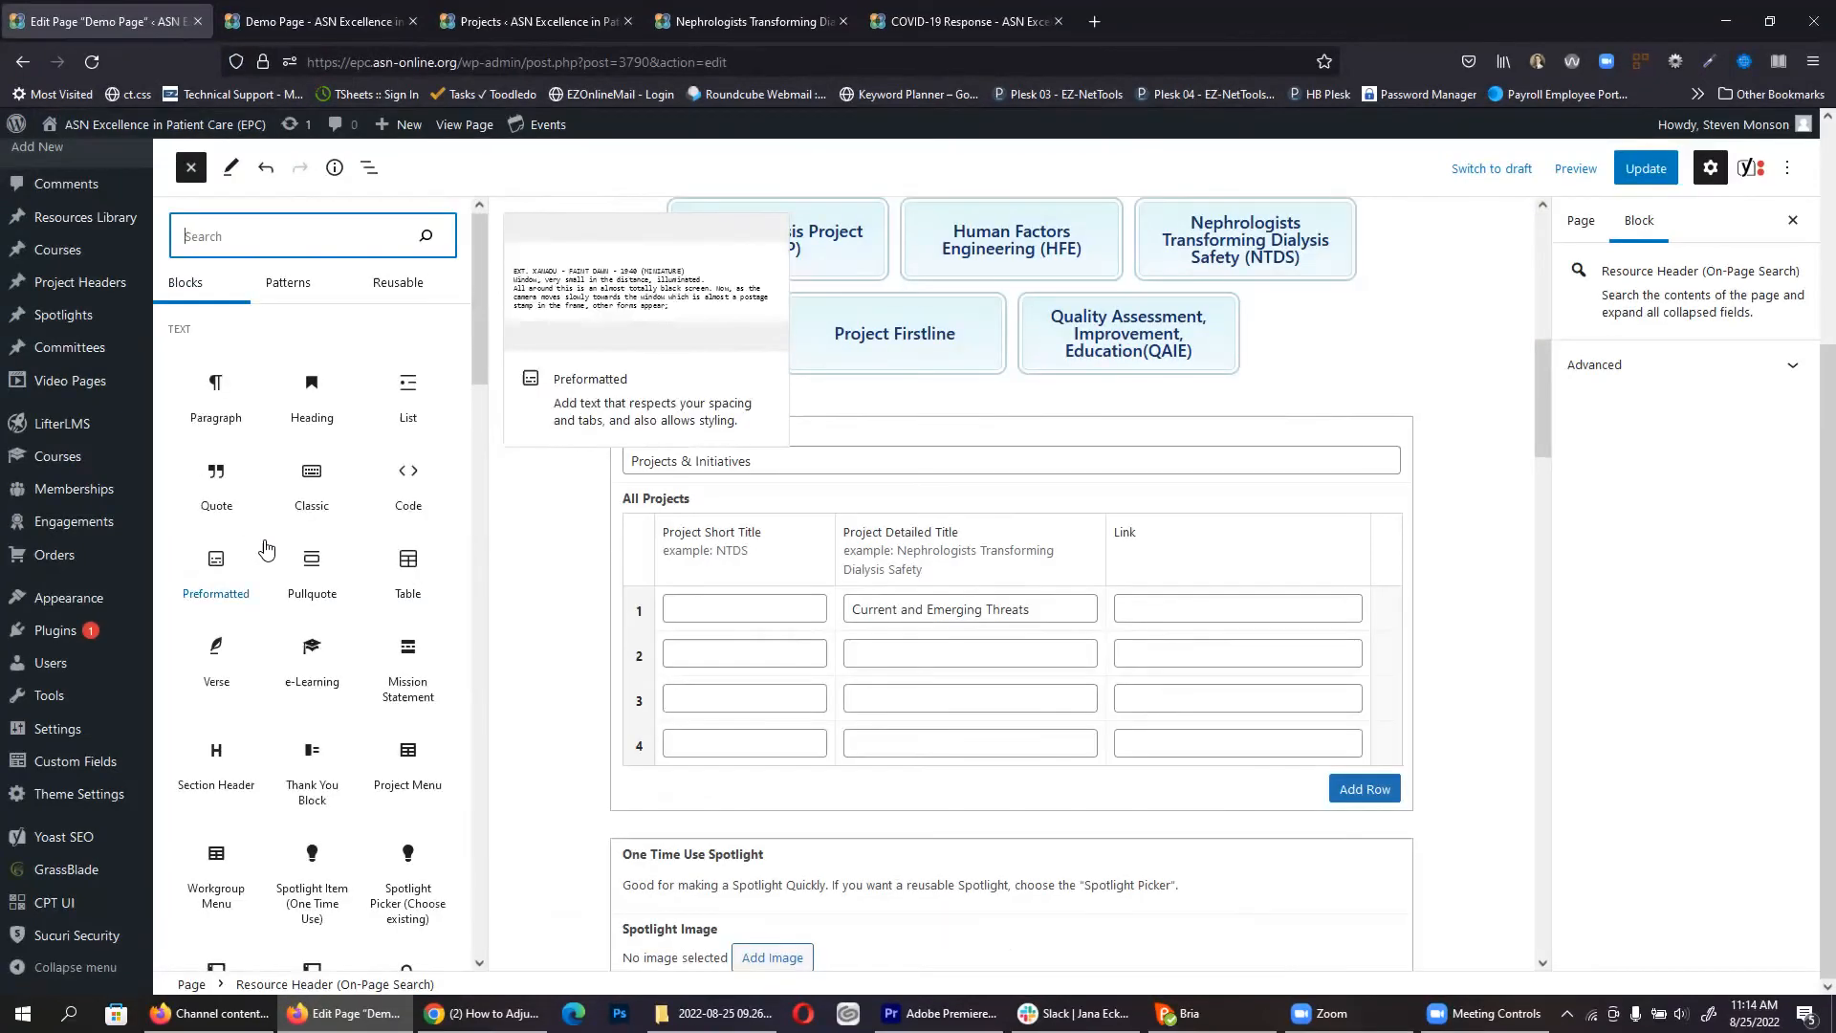
scroll(267, 547, "down", 4)
left_click(190, 168)
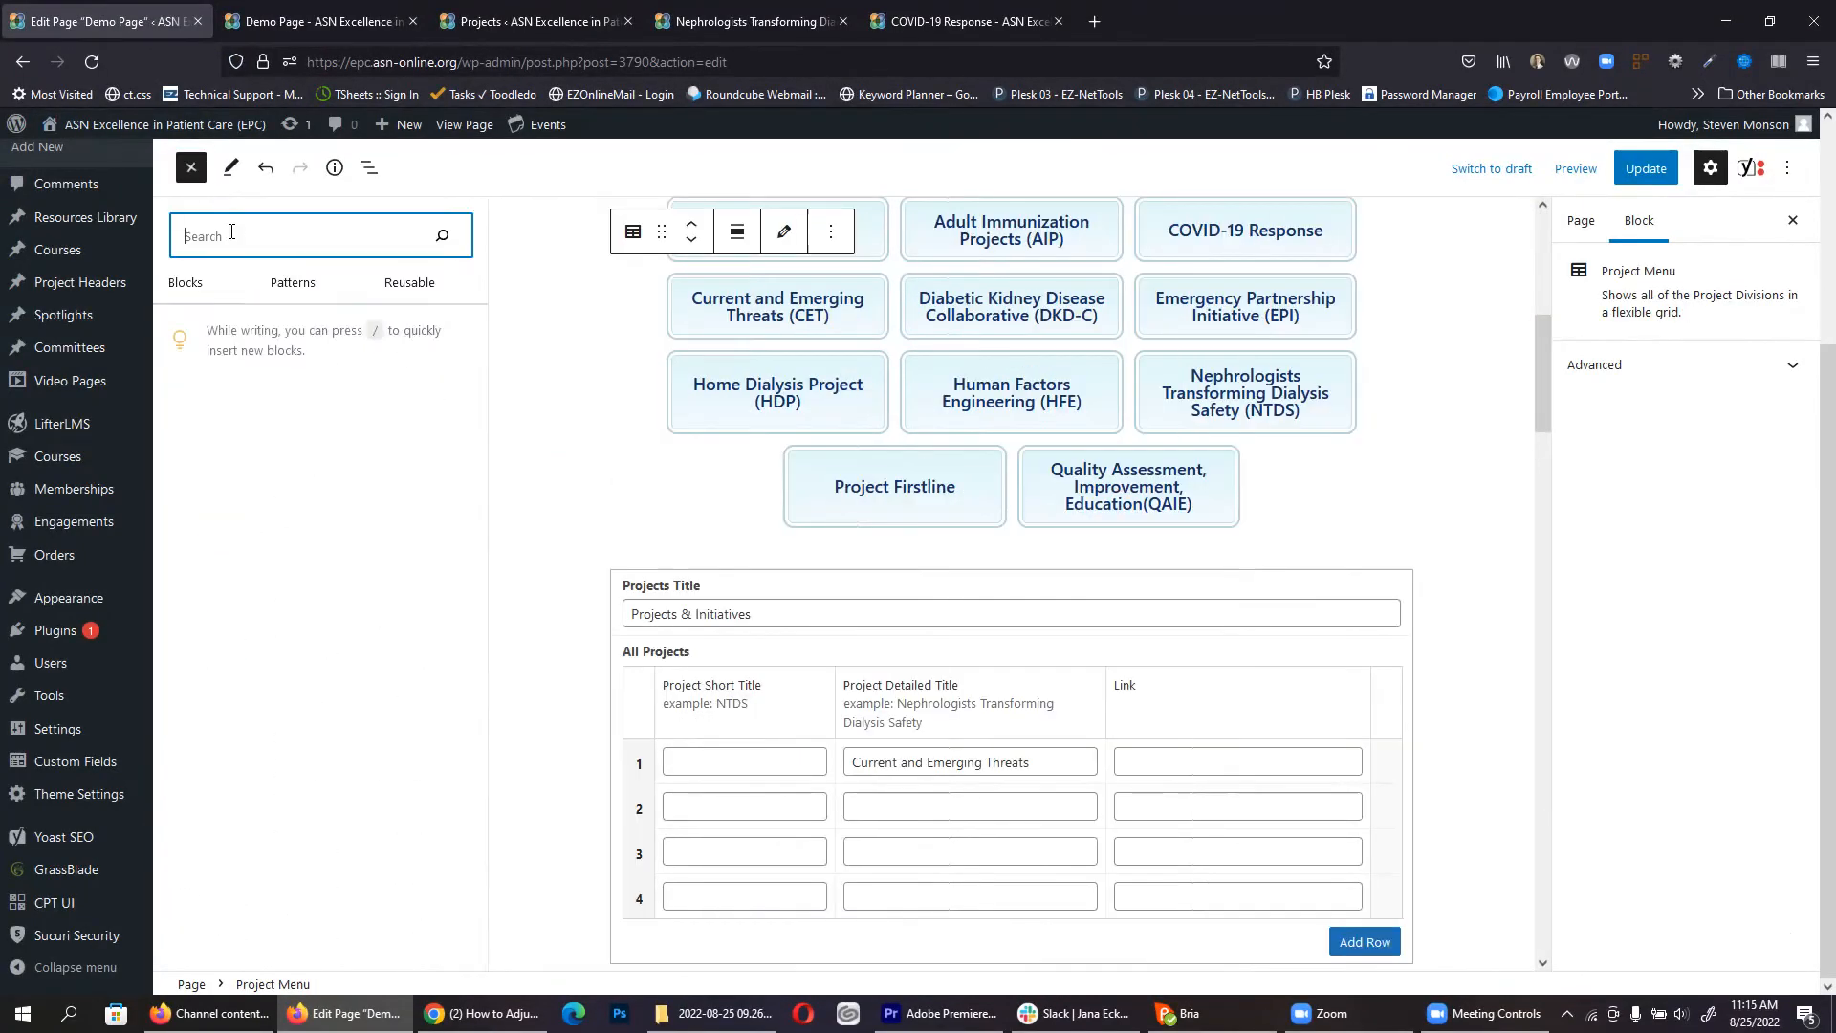
scroll(287, 479, "down", 5)
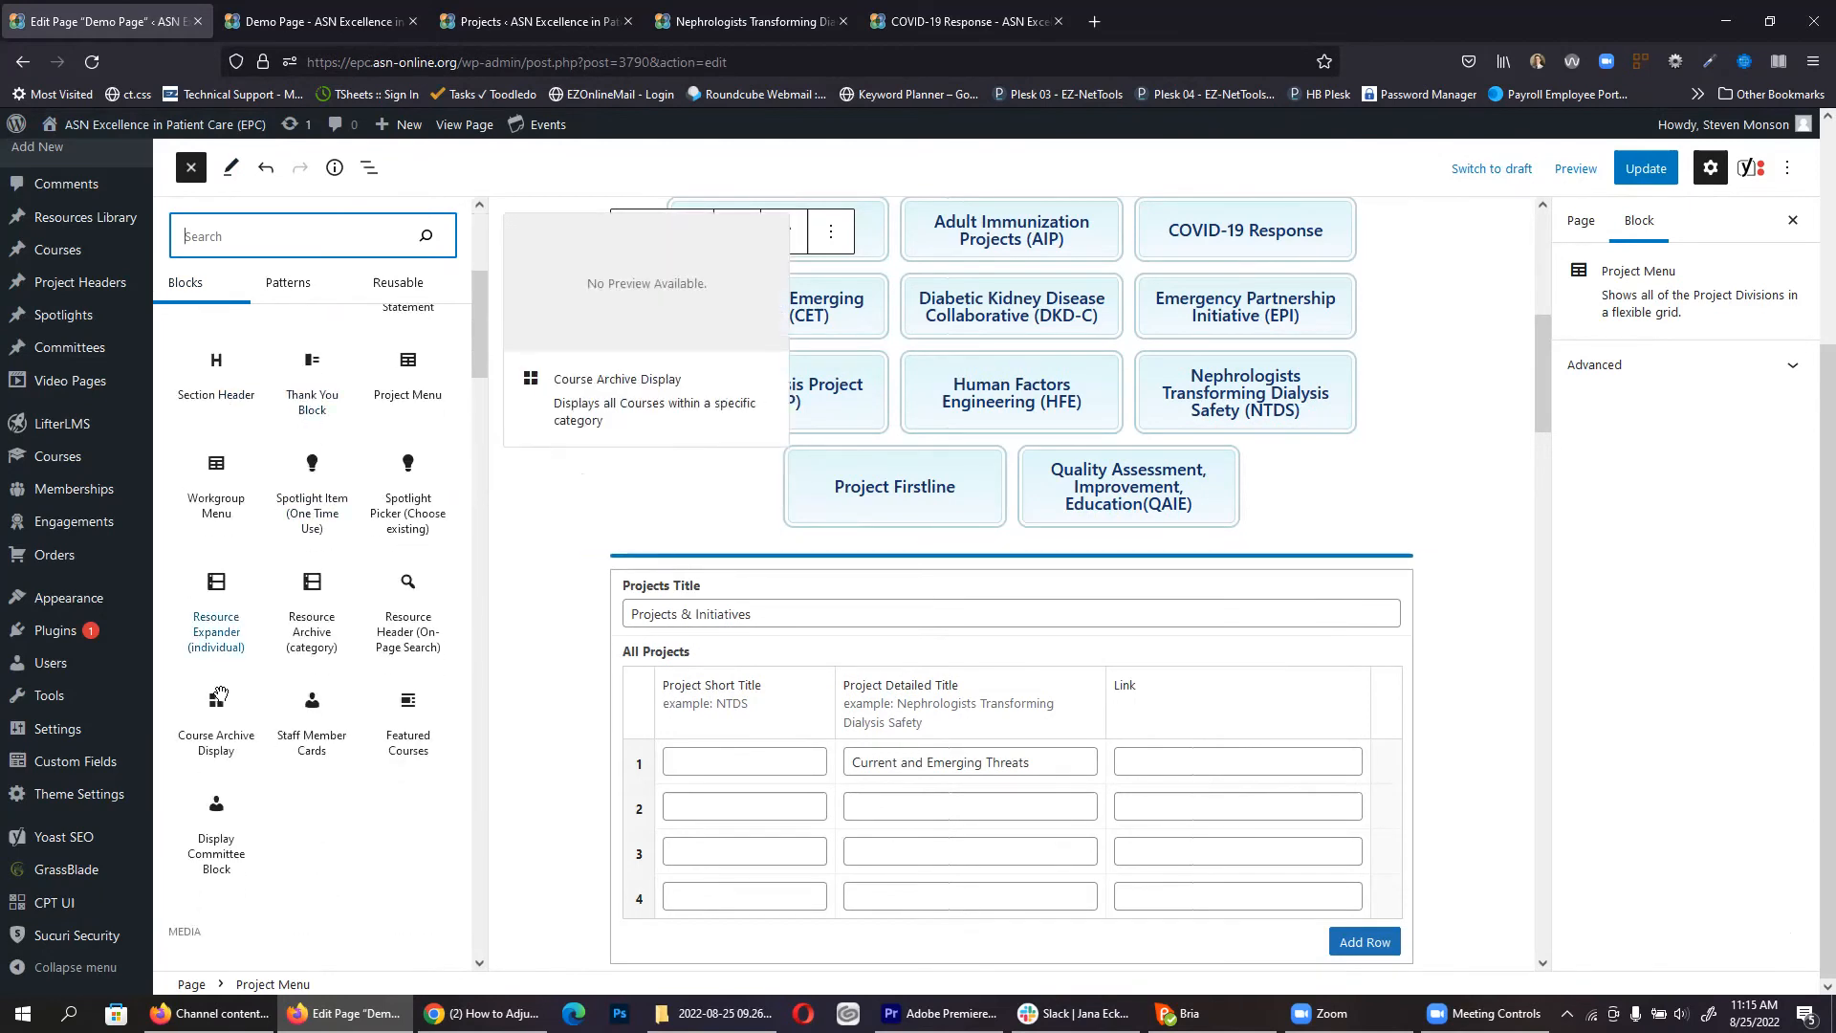
left_click_drag(220, 695, 934, 402)
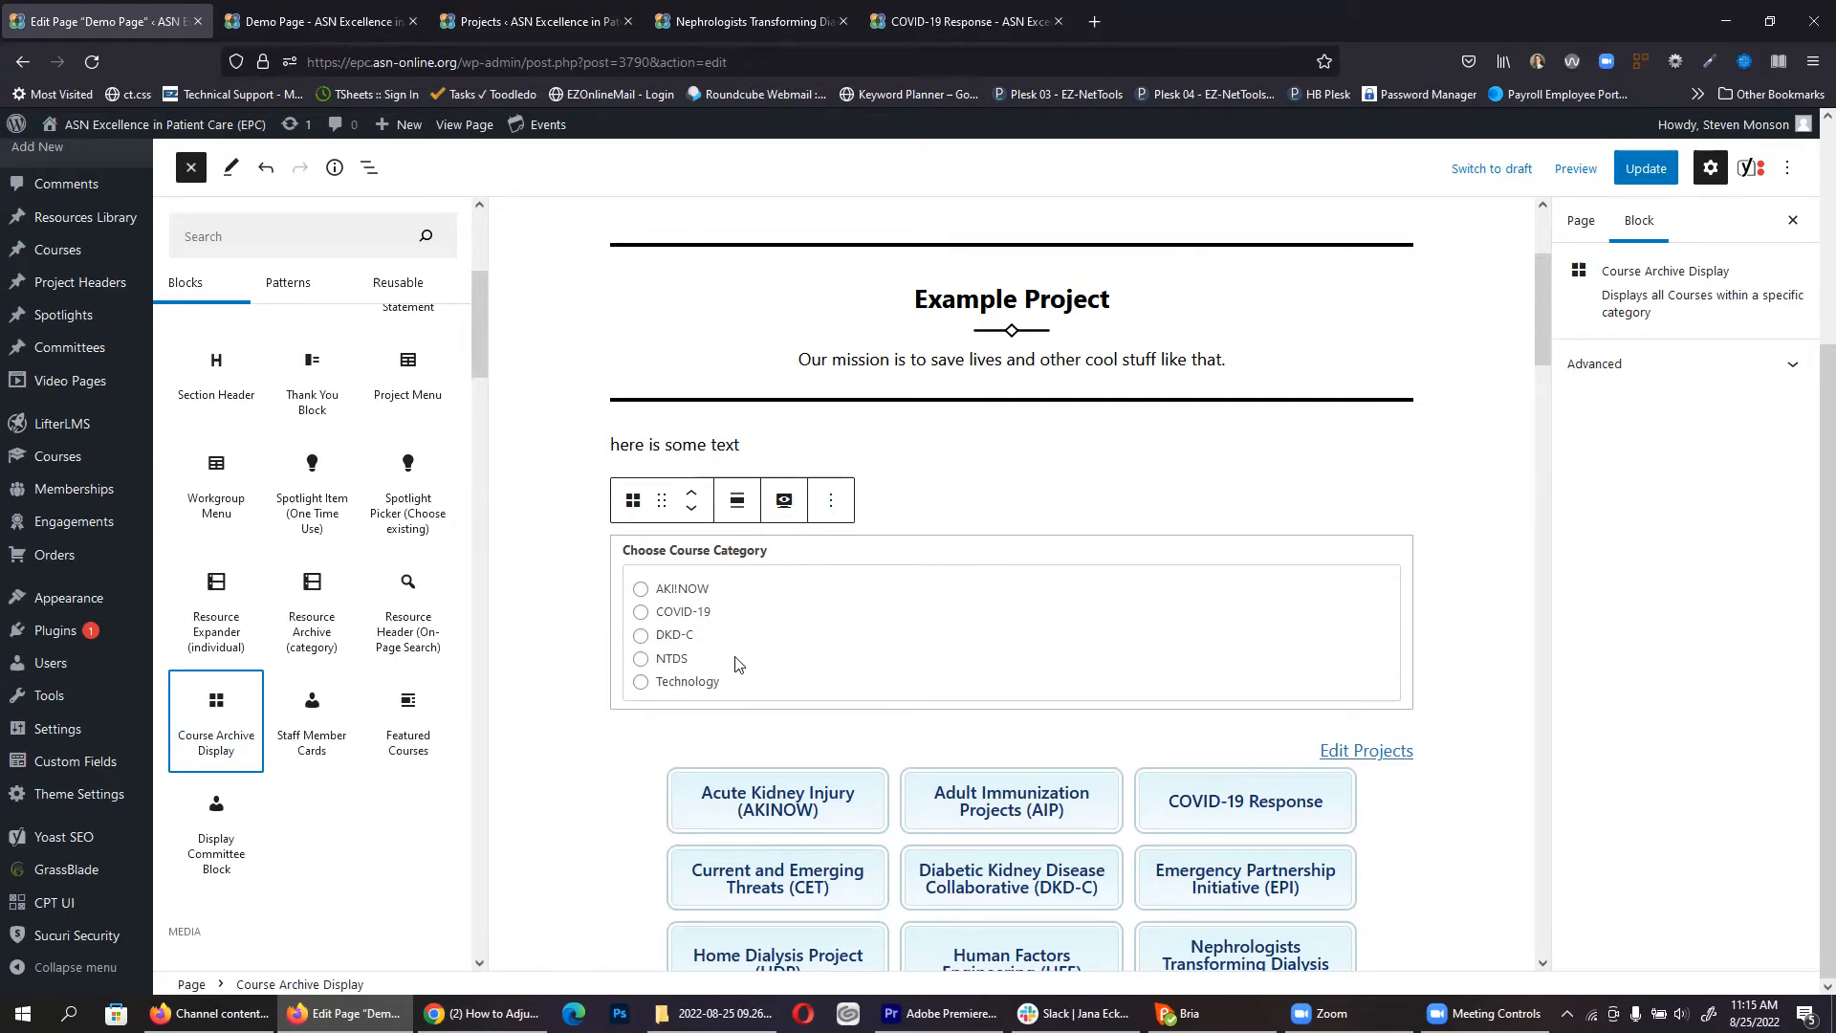
left_click(672, 663)
left_click(473, 658)
Step: Update the Demo Page and reload the live page to confirm three NTDS courses appear
left_click(1646, 168)
left_click(304, 13)
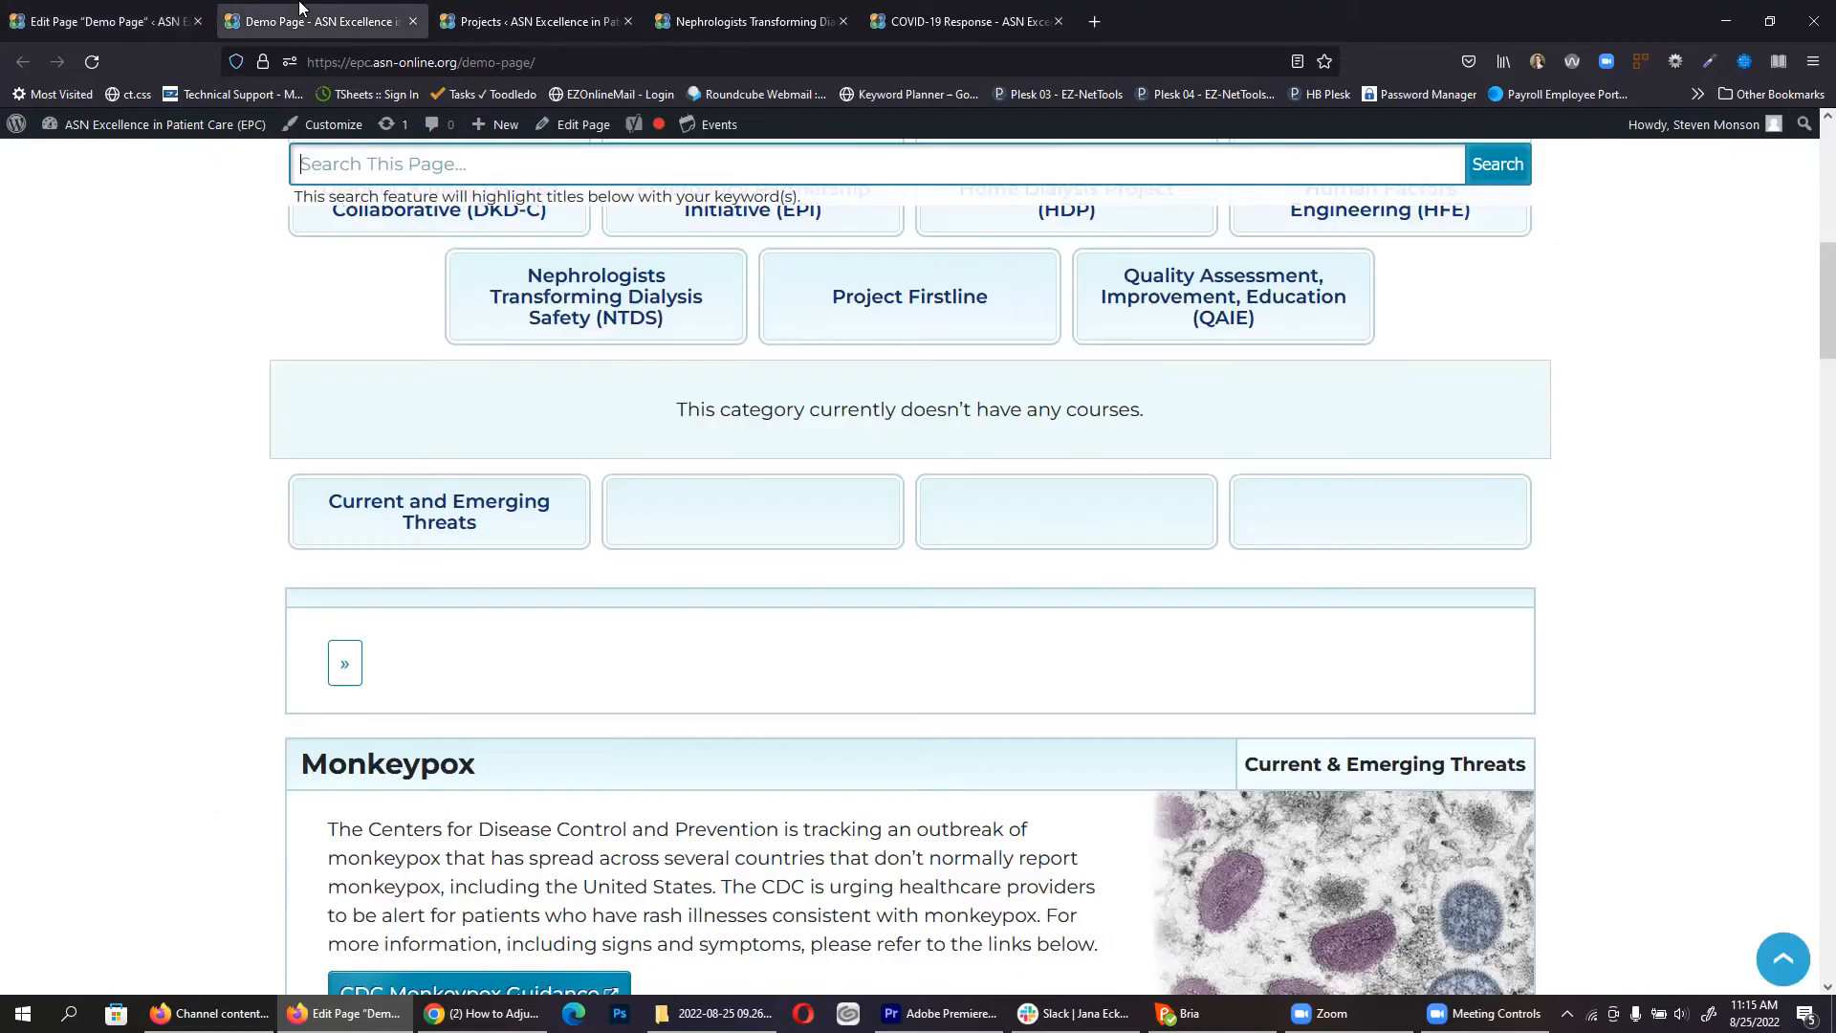
left_click(88, 59)
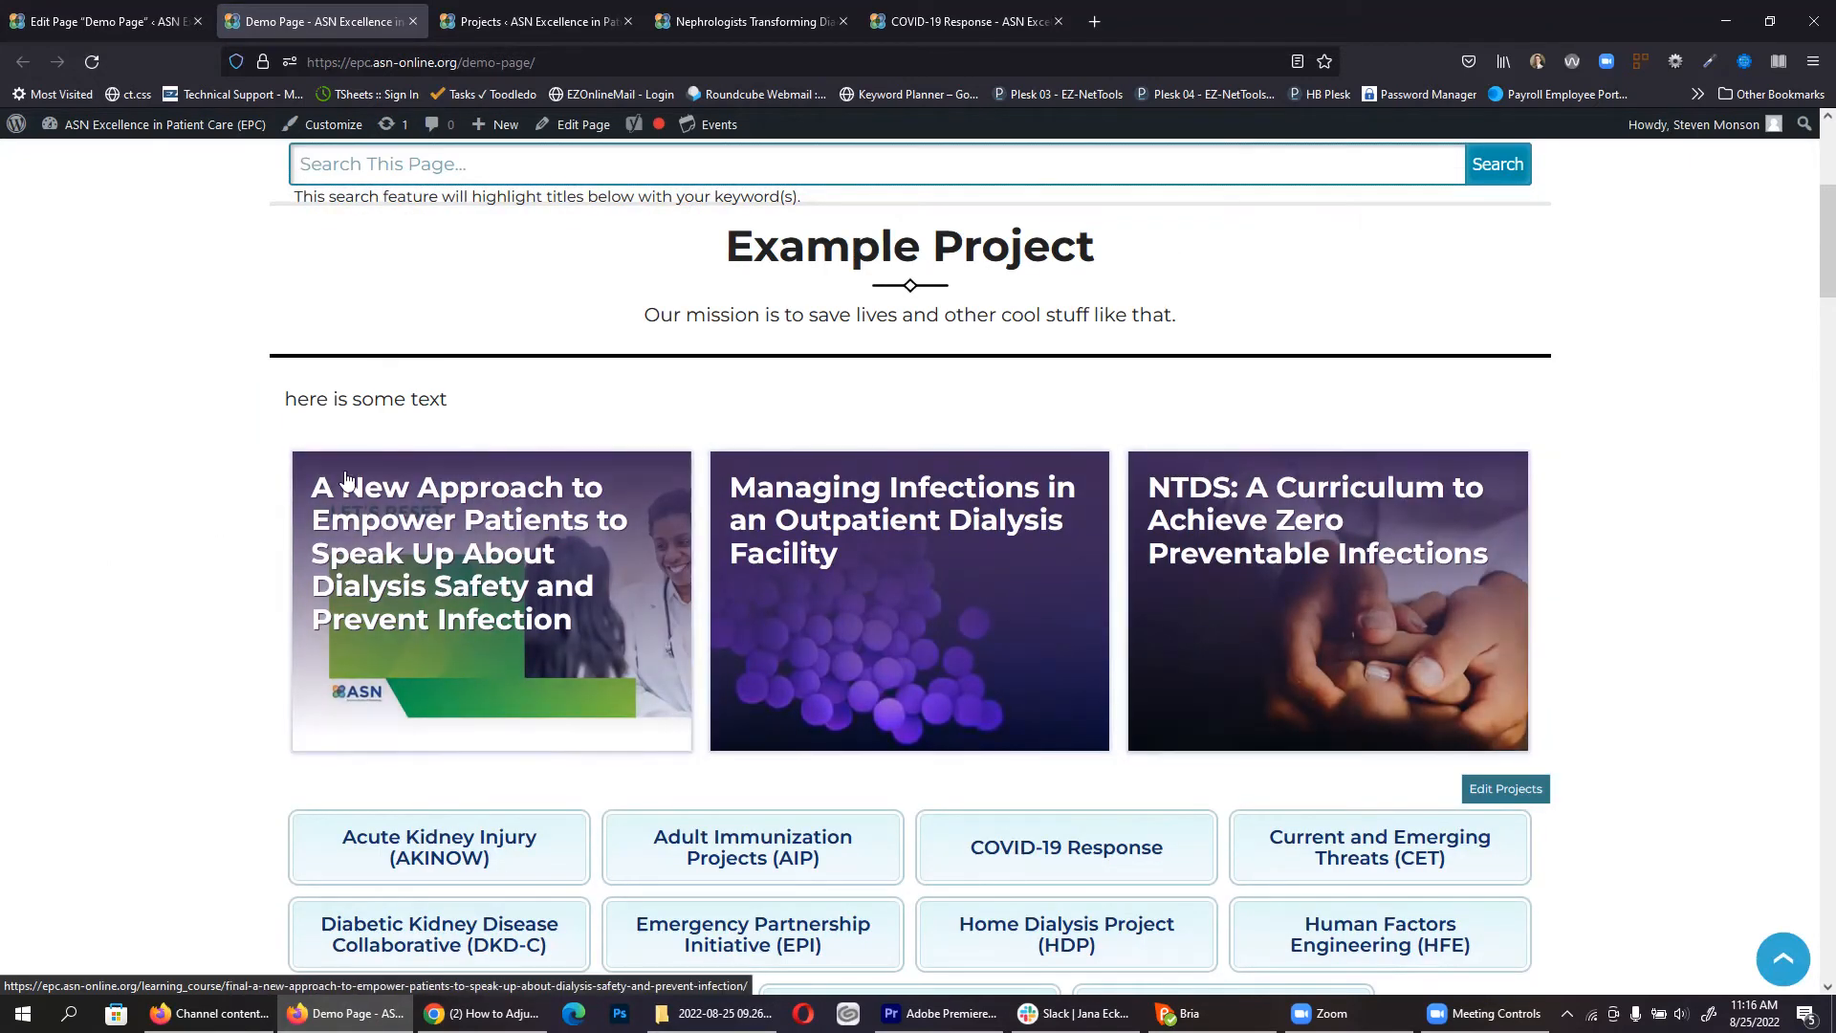
left_click(86, 14)
scroll(502, 543, "down", 3)
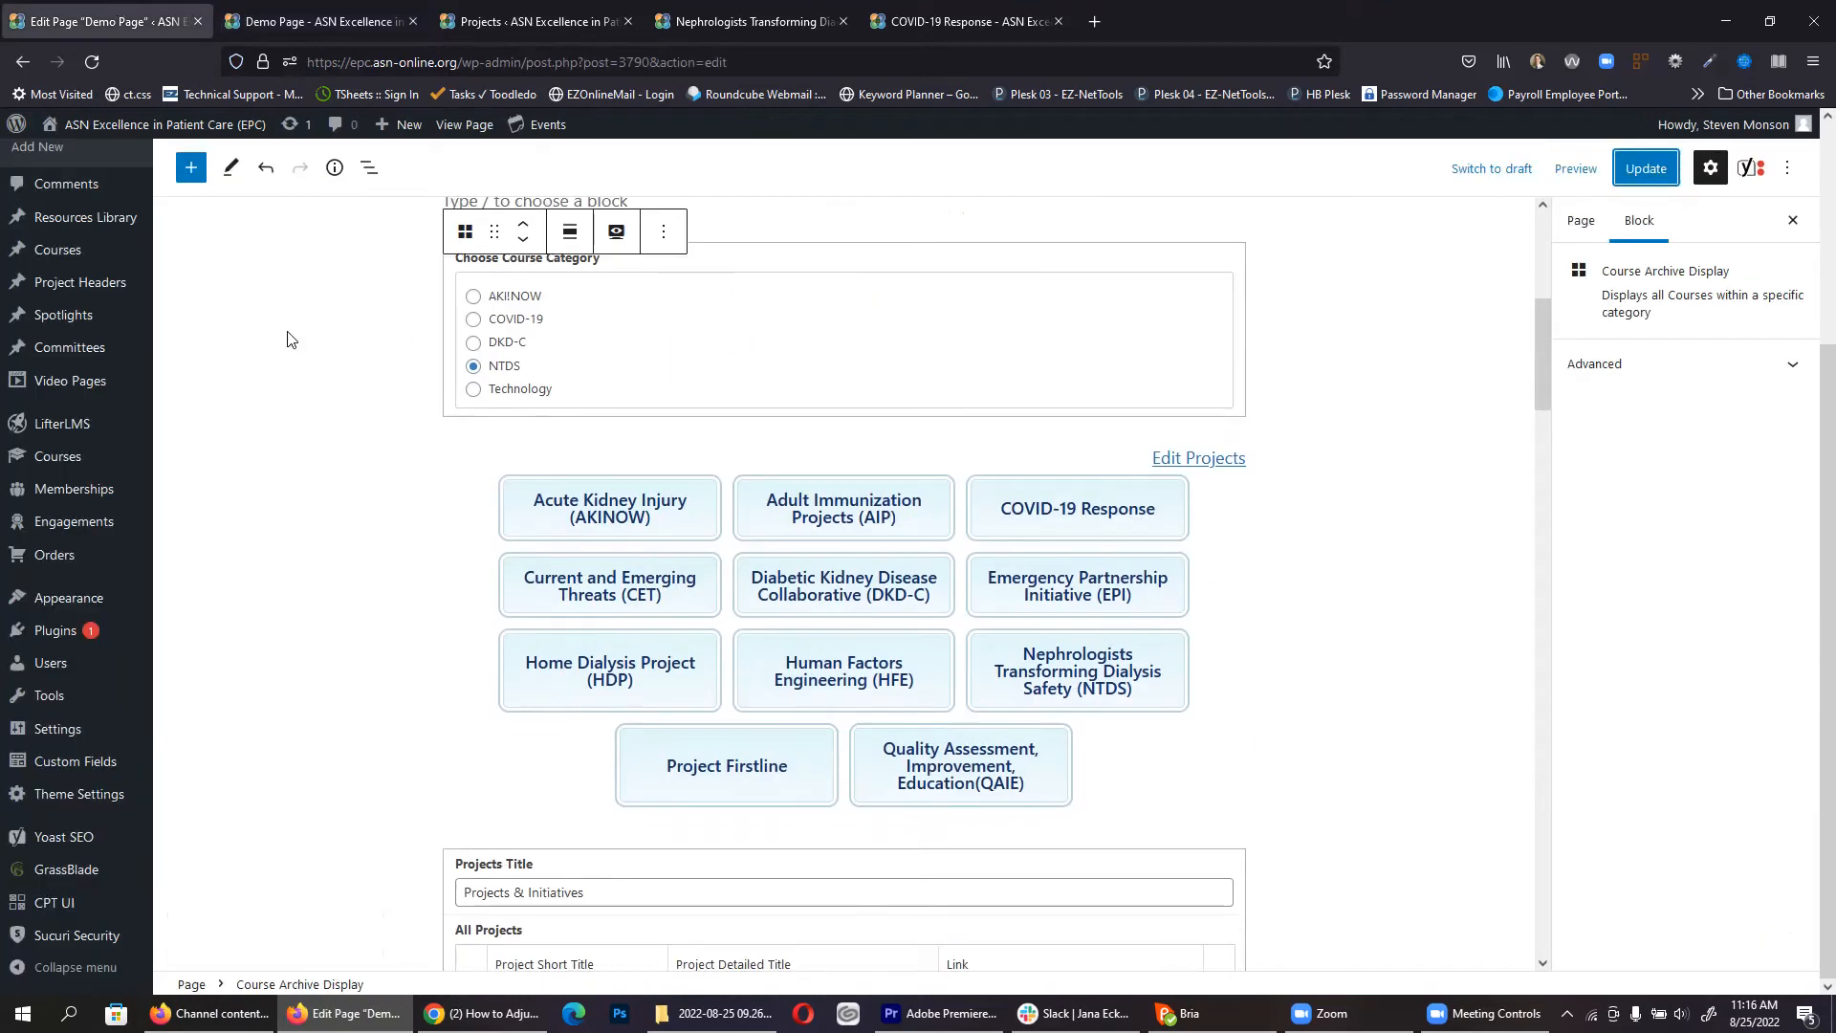
Step: Add a Staff Member Cards block below the courses and open the EPC Leadership page for reference
left_click(190, 167)
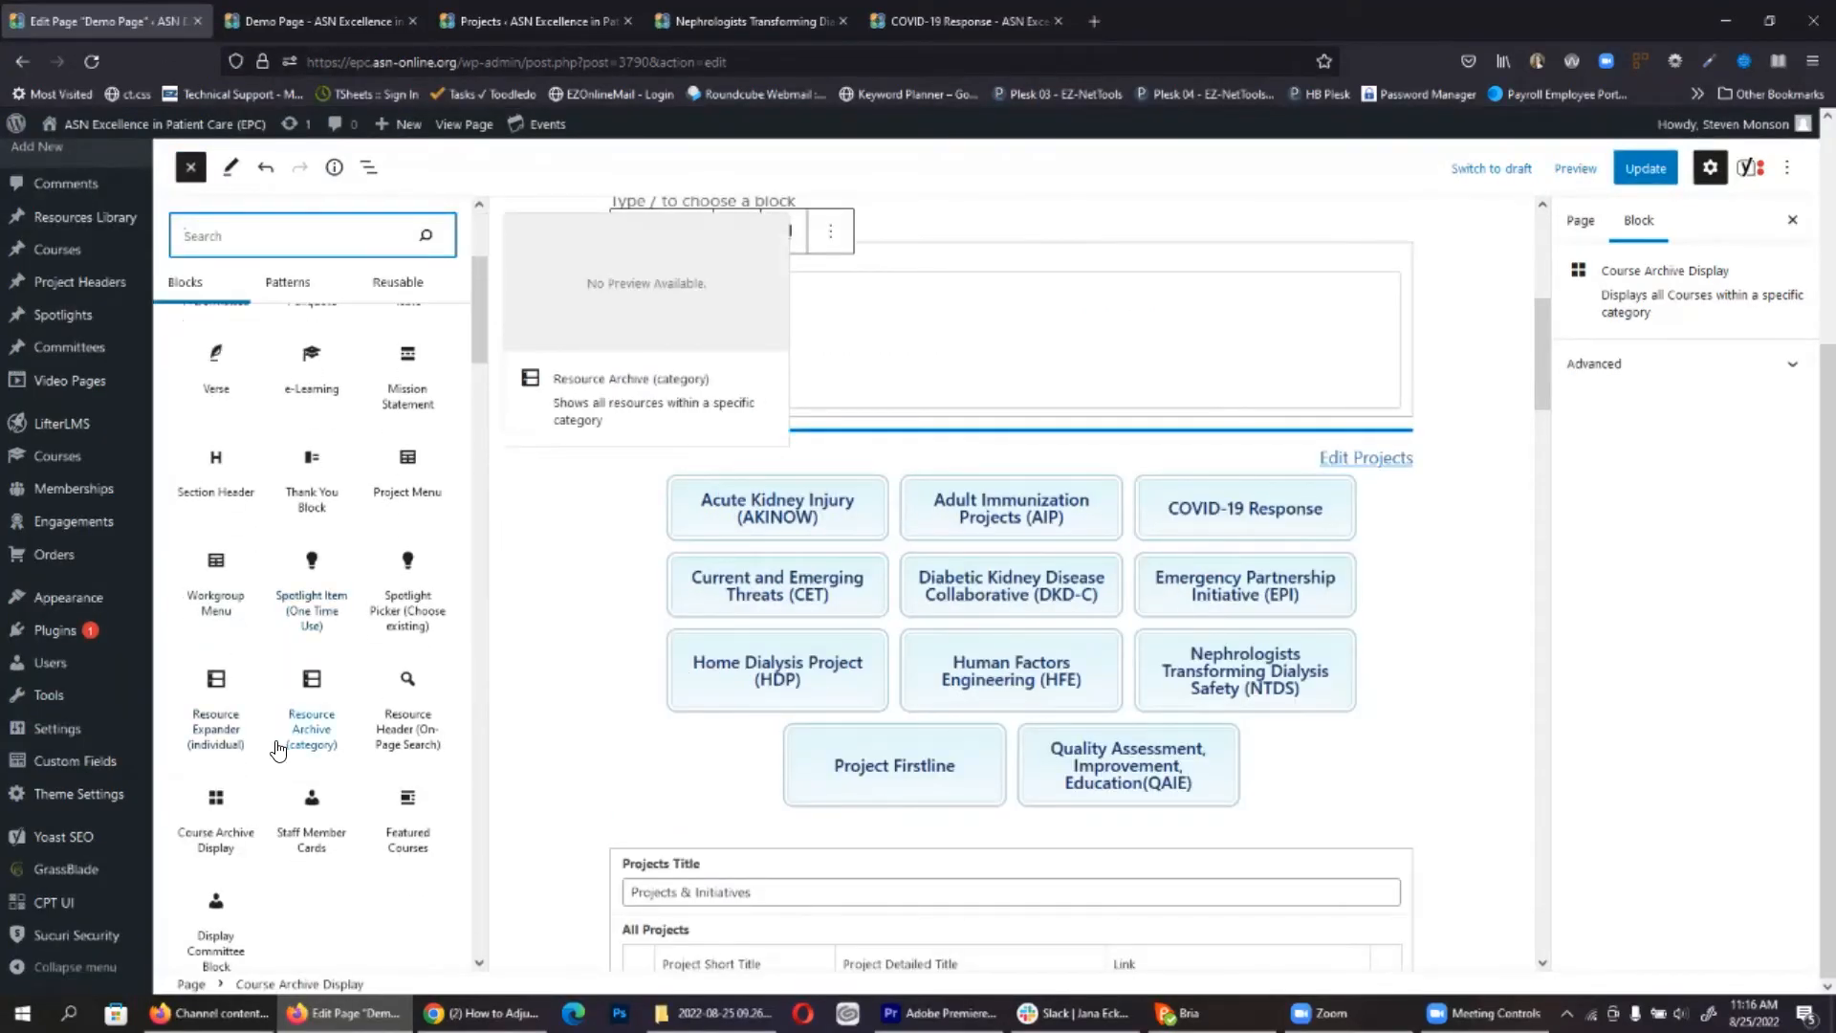
left_click_drag(321, 806, 831, 450)
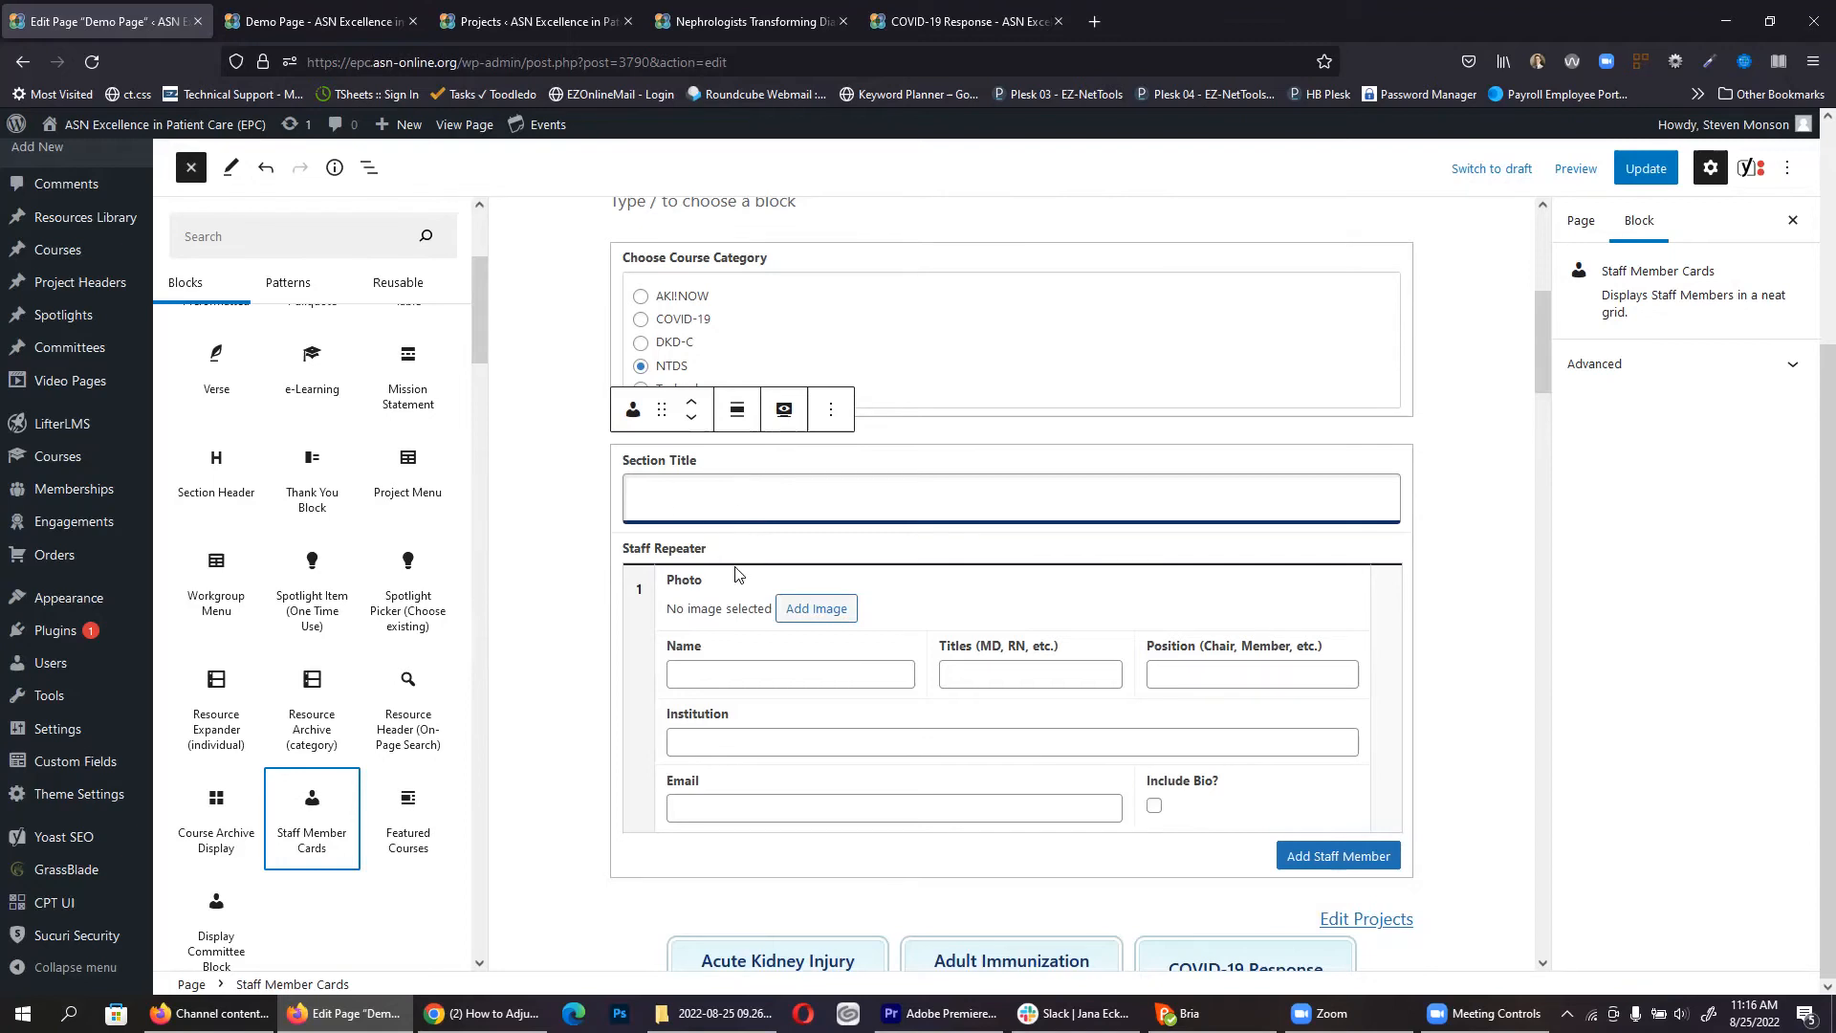
left_click(340, 5)
scroll(1495, 622, "up", 5)
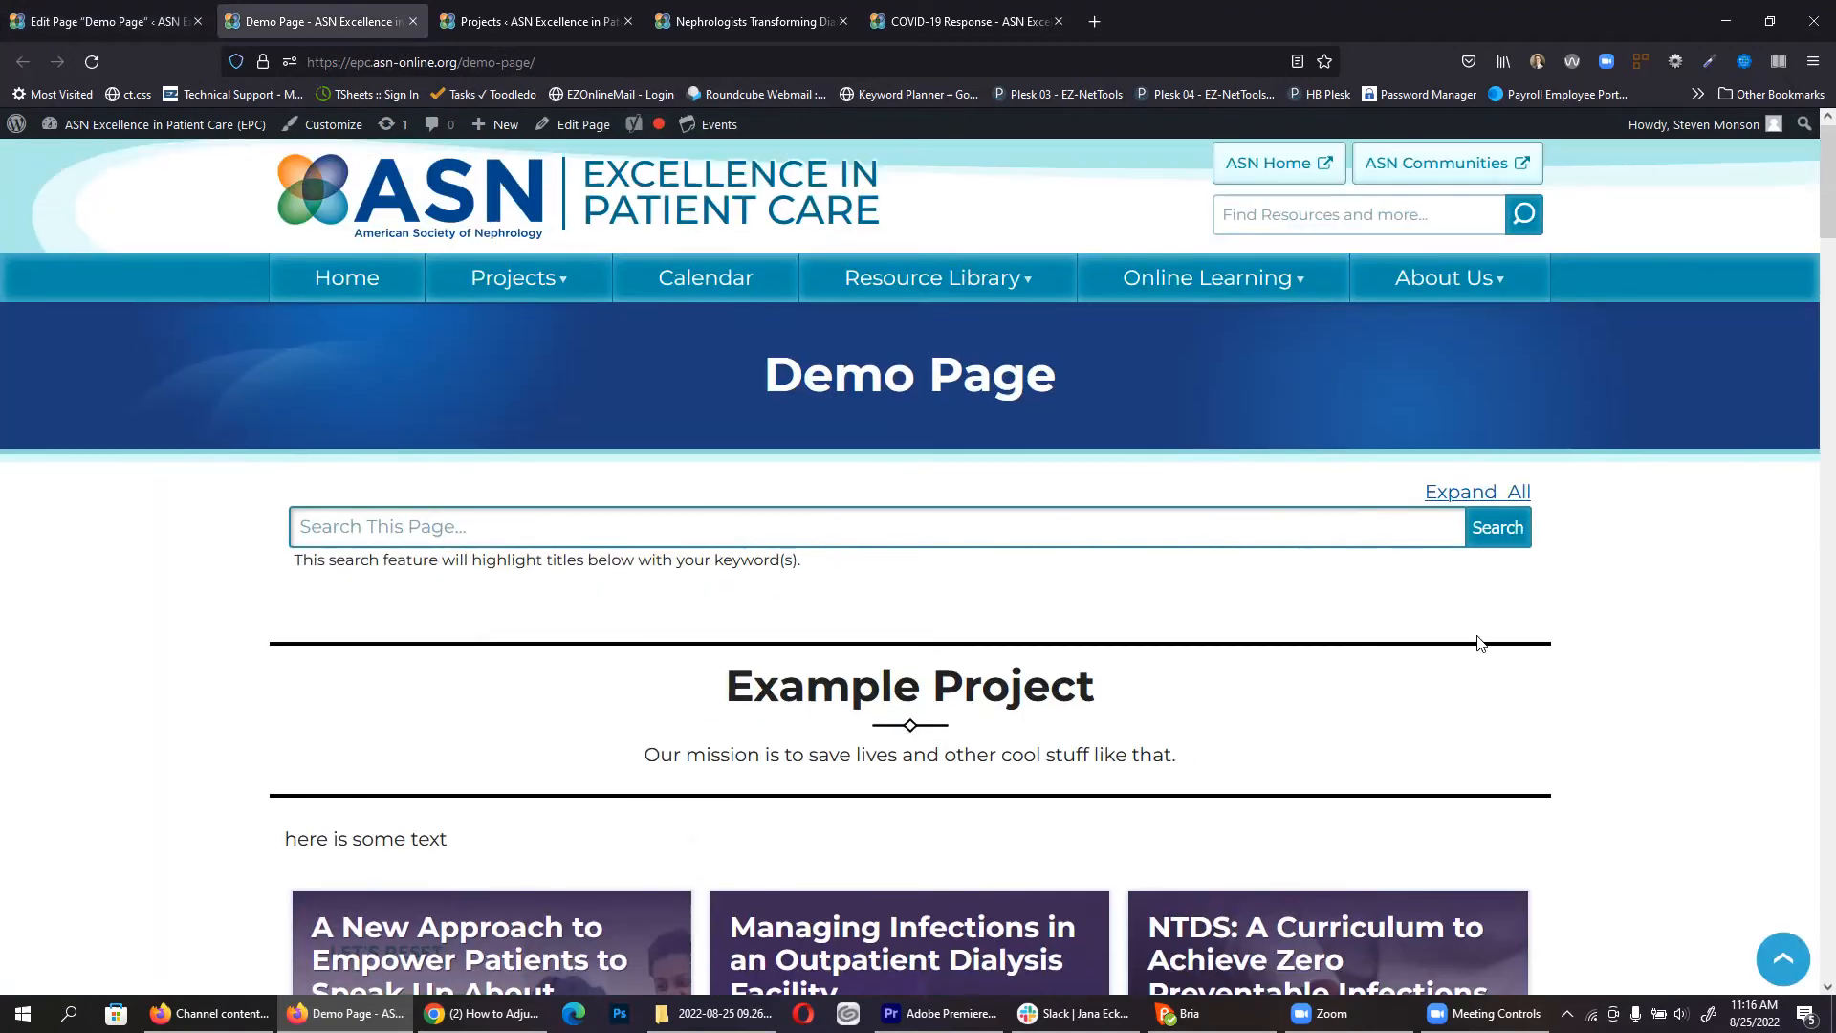
mouse_move(1440, 286)
right_click(1423, 344)
left_click(1430, 359)
left_click(548, 7)
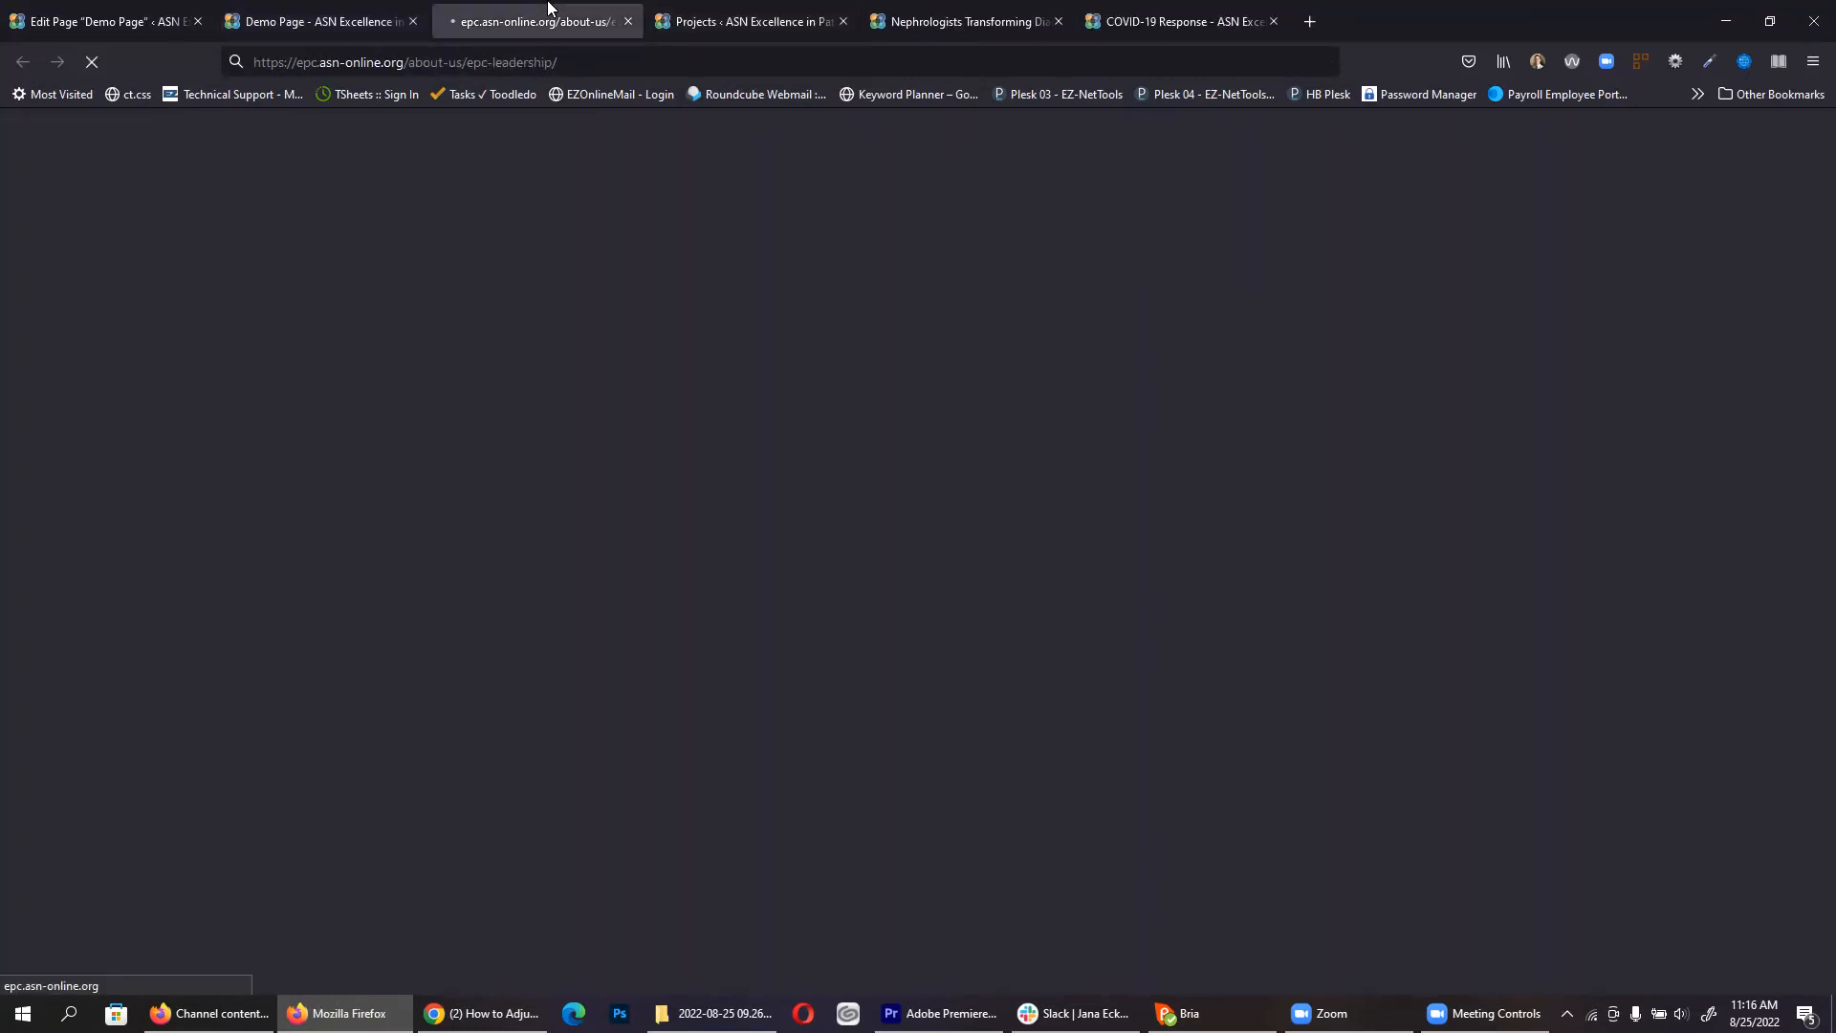
scroll(365, 406, "down", 3)
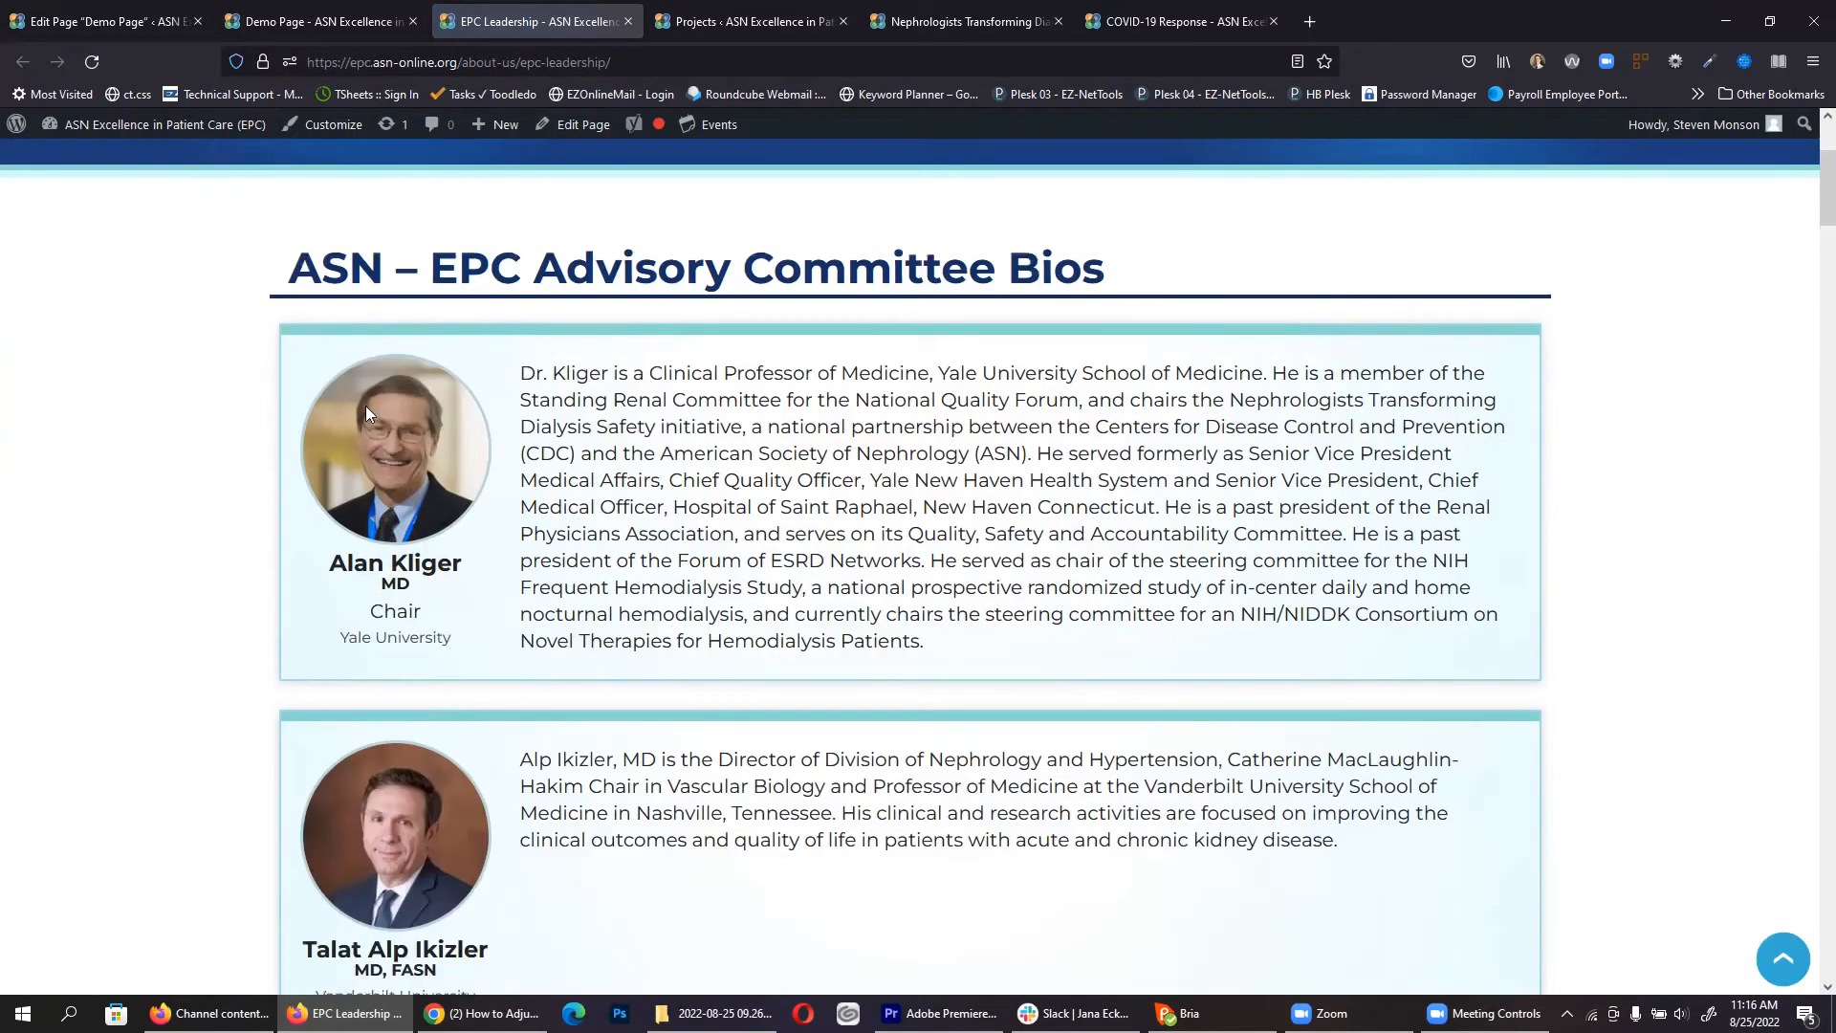
left_click(106, 21)
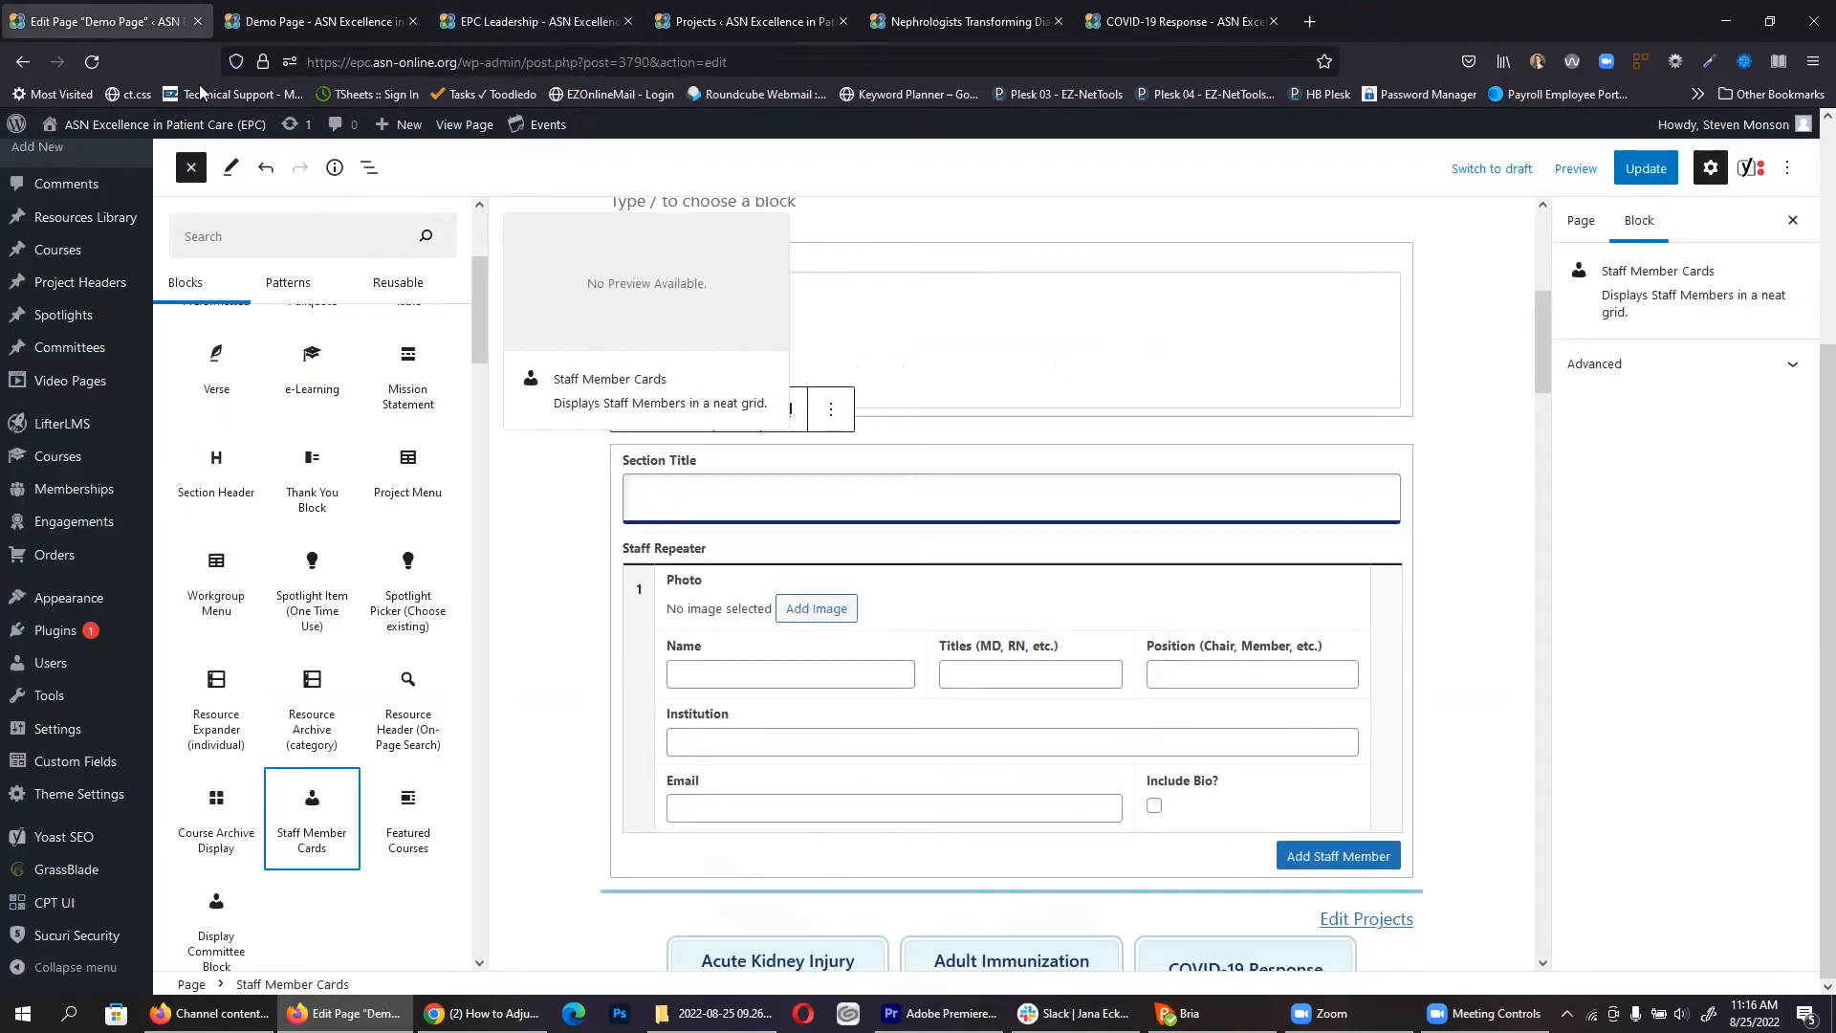
Step: Go through the first staff member's name, titles, position, institution and email fields, then add two more rows
left_click(739, 671)
left_click(863, 669)
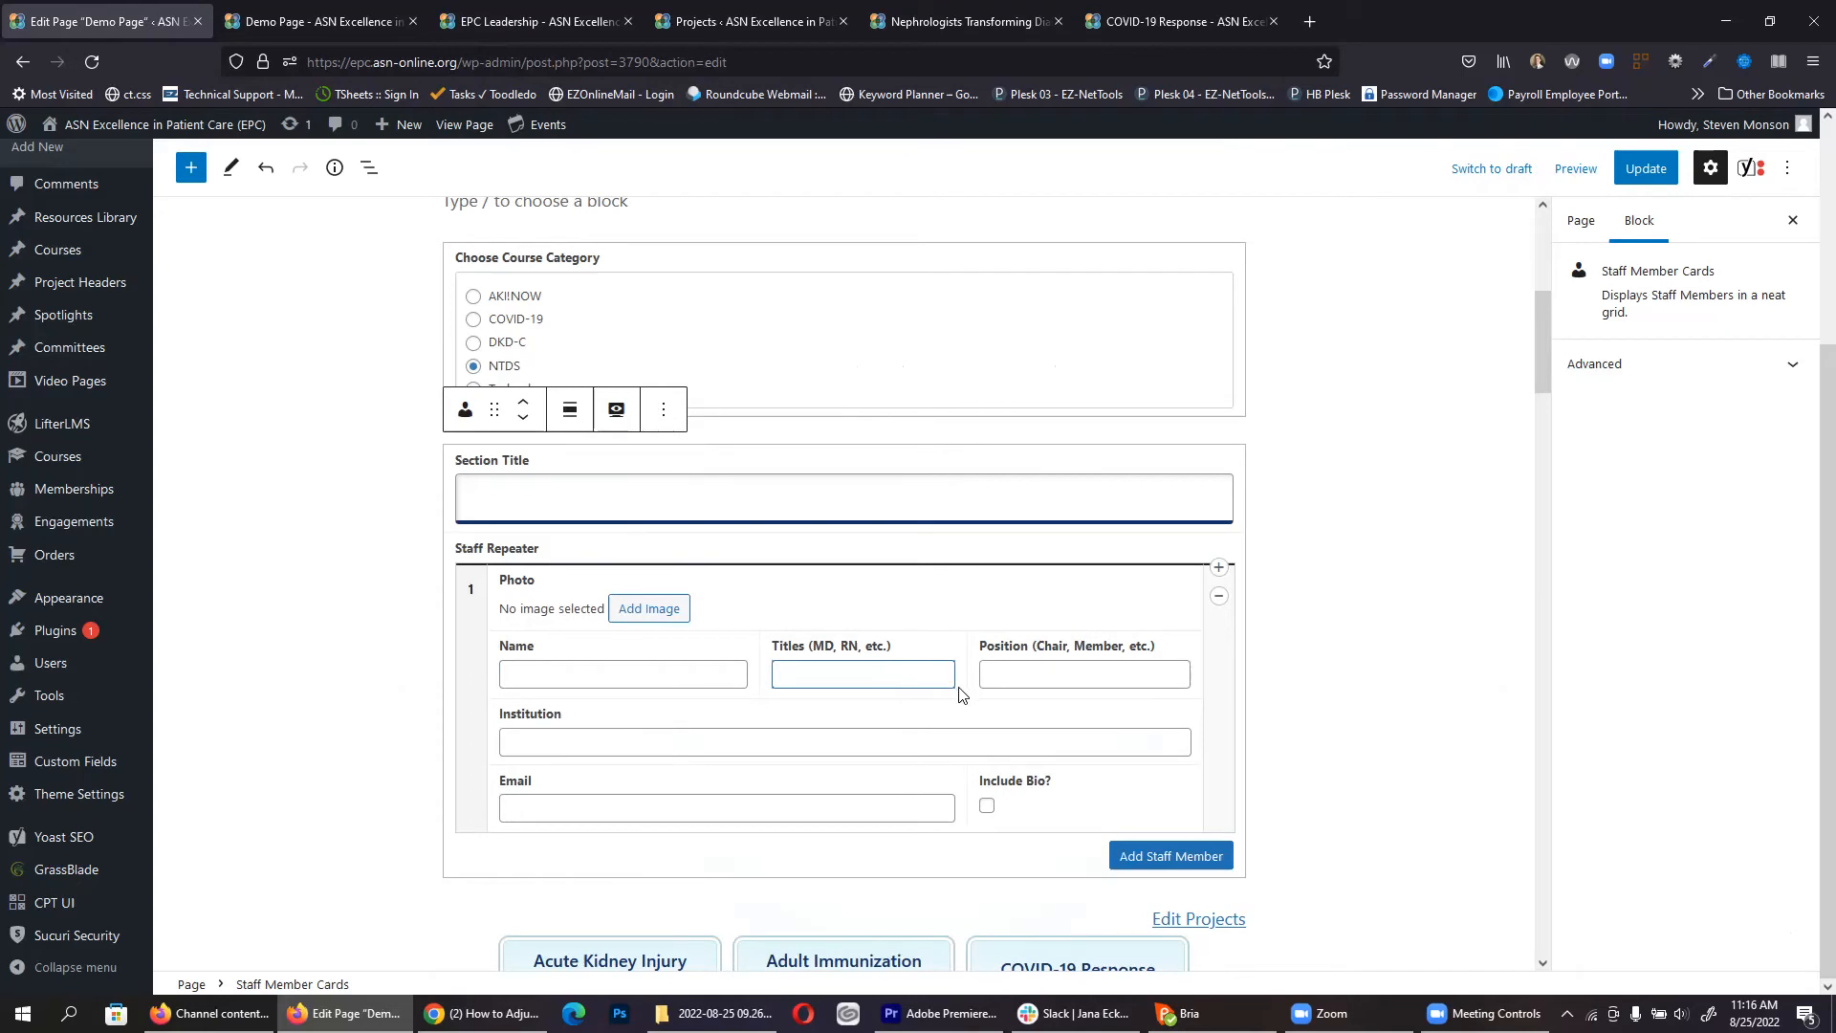
left_click(1064, 681)
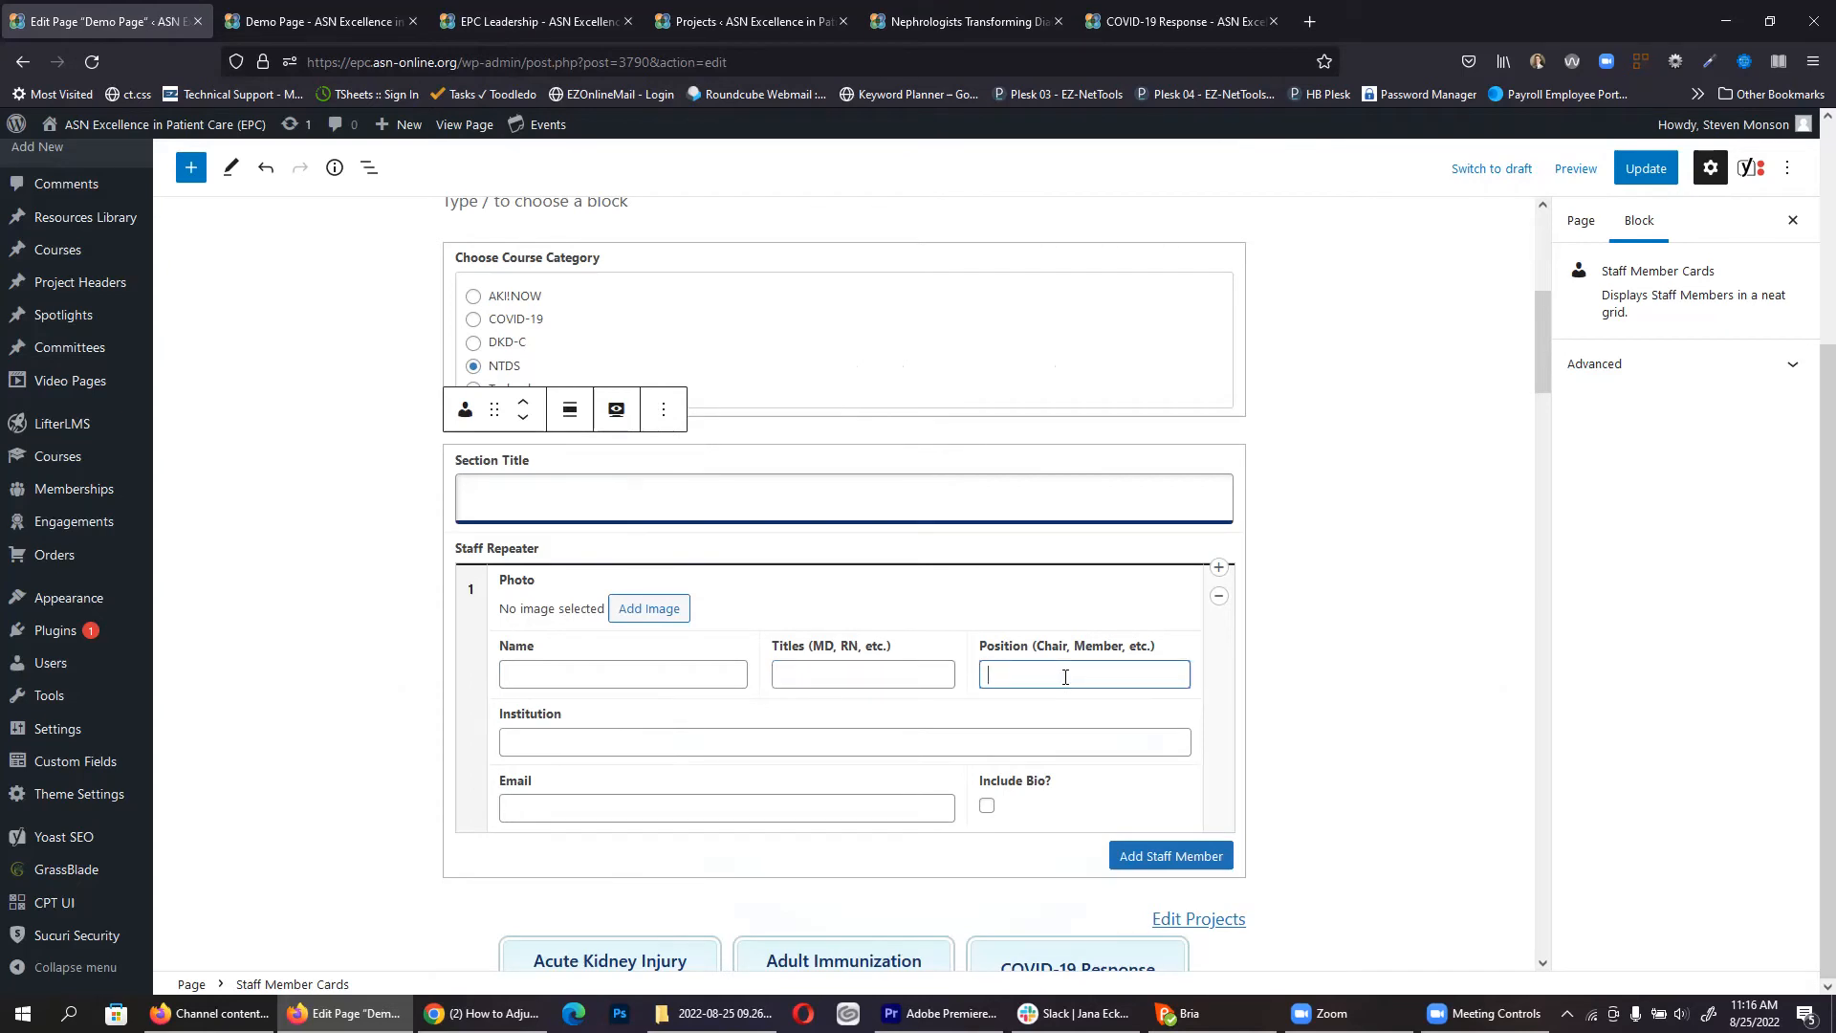
left_click(671, 738)
left_click(894, 801)
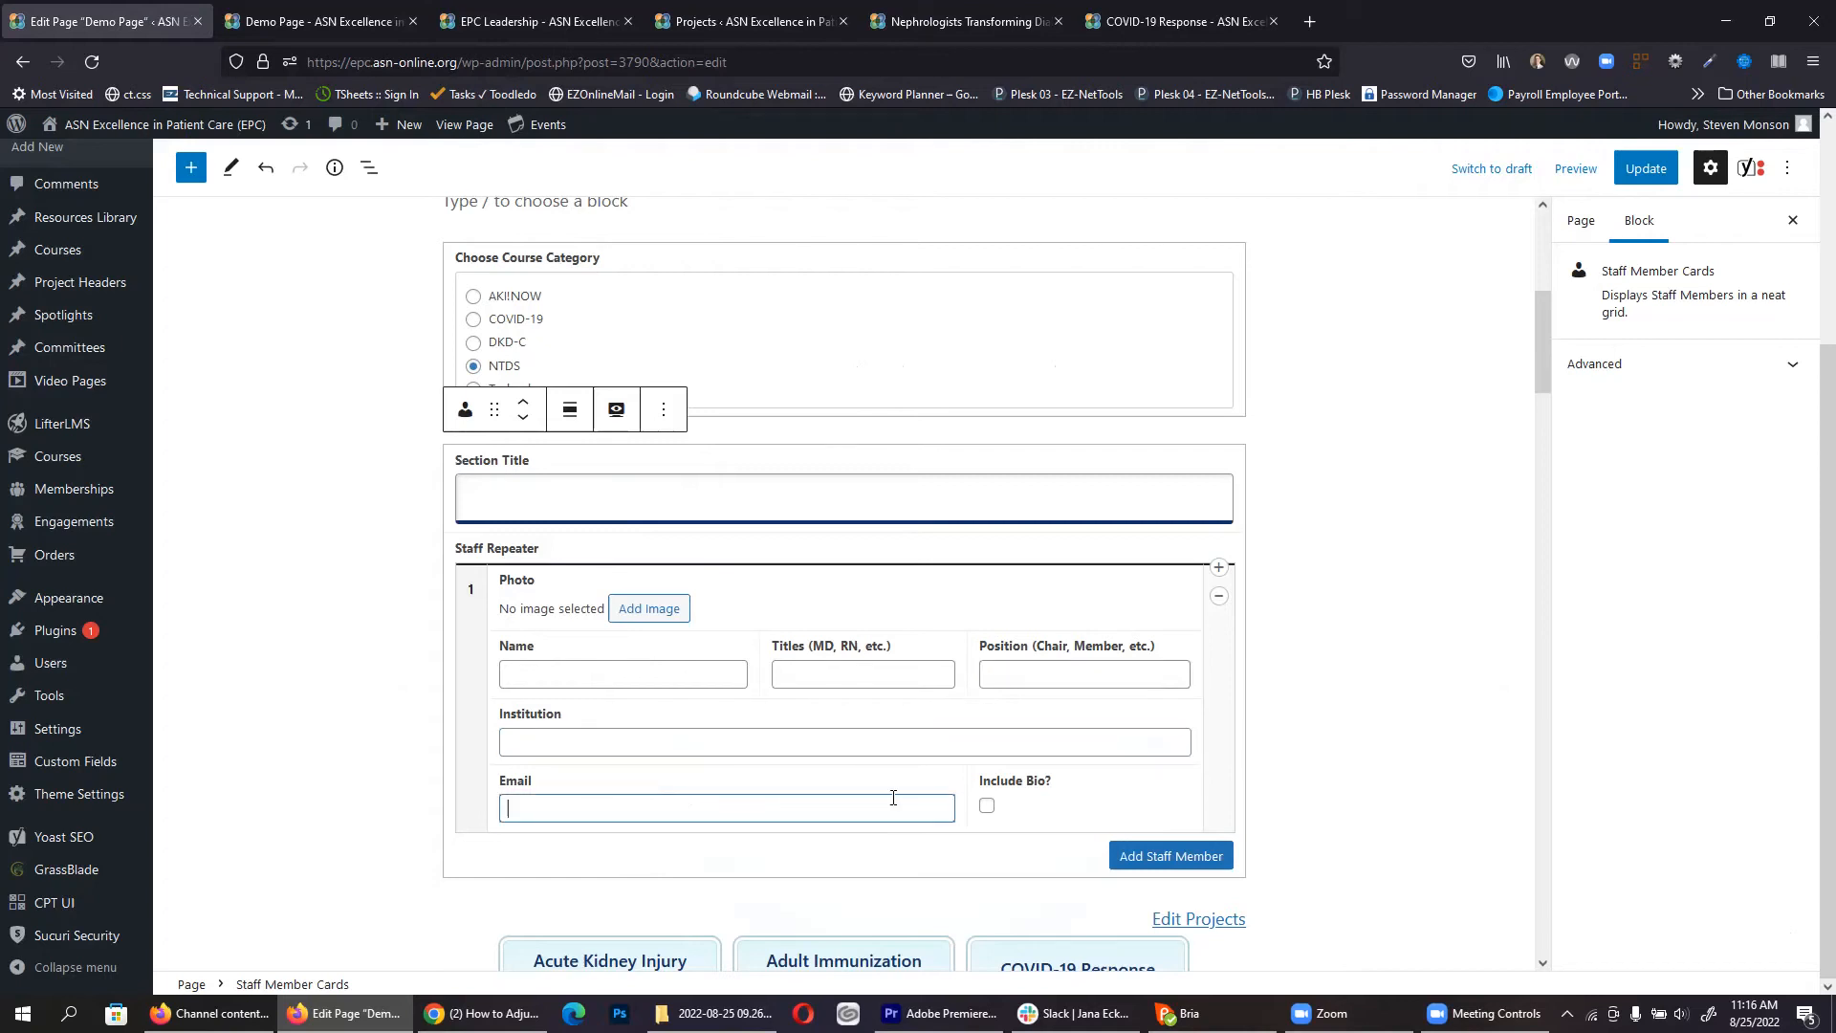
left_click(1159, 857)
scroll(935, 779, "down", 3)
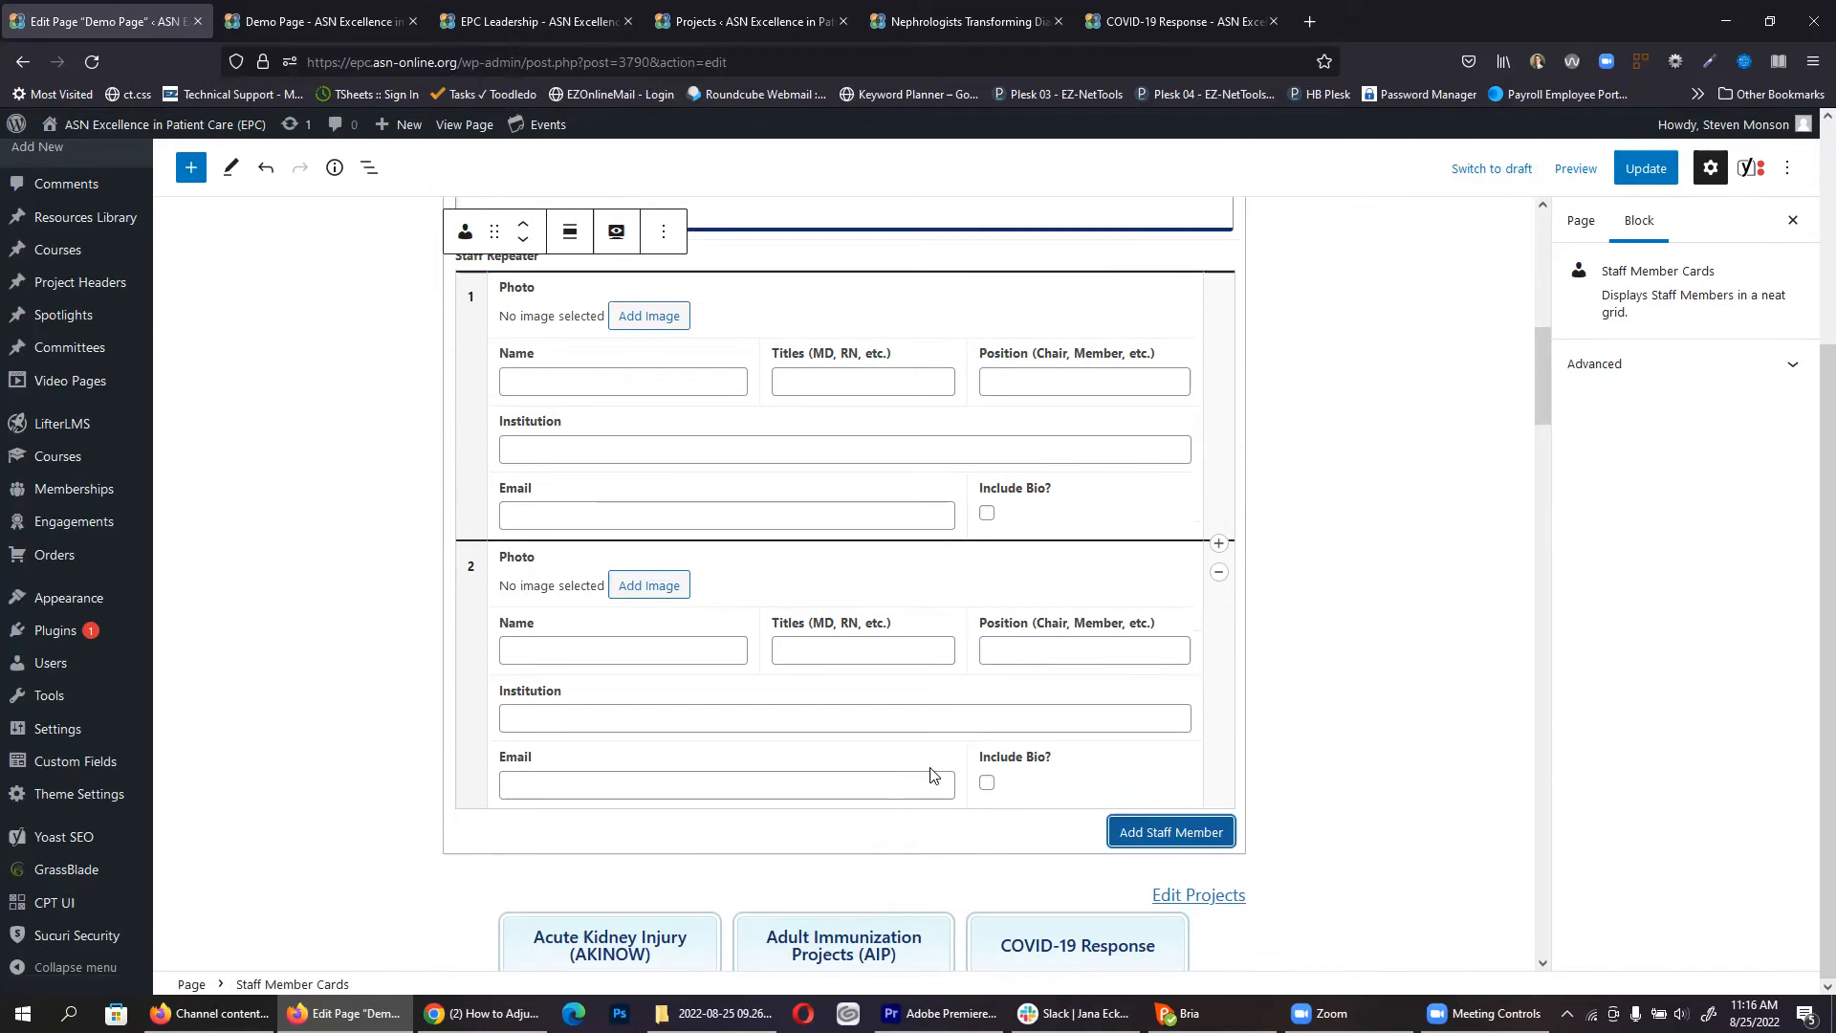
left_click(1189, 848)
scroll(1185, 822, "down", 3)
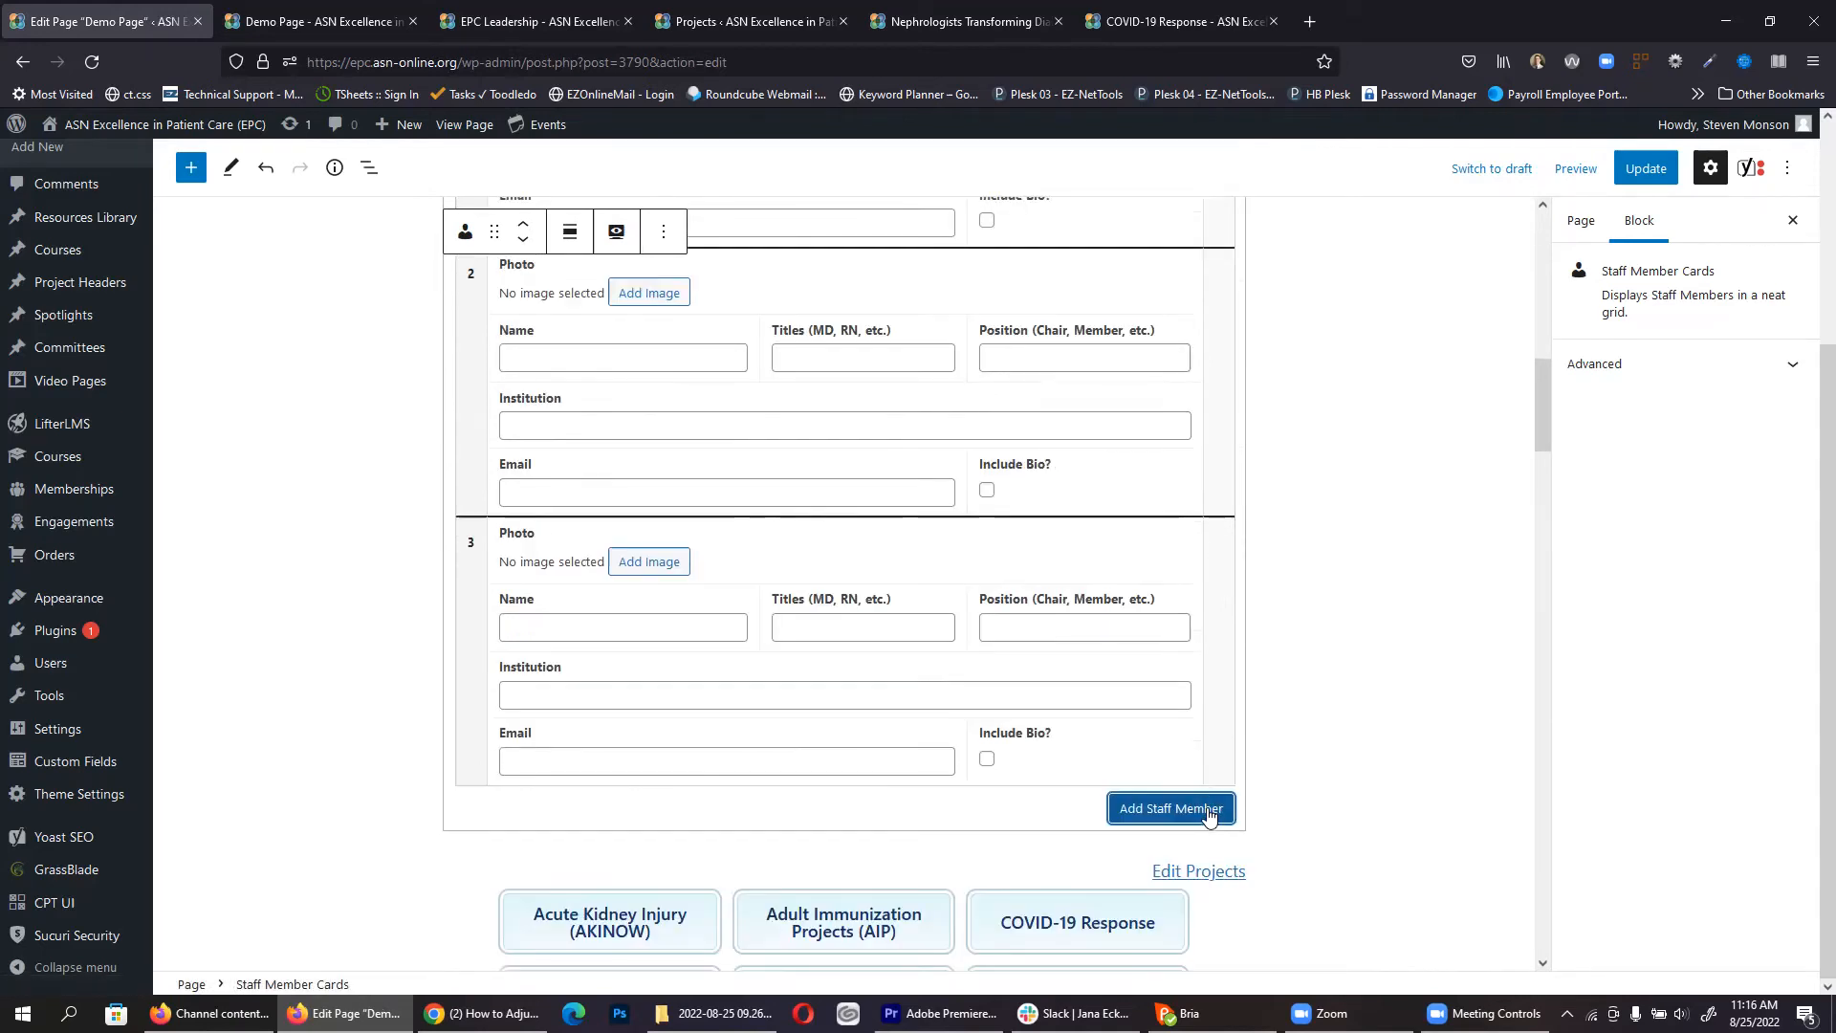
scroll(1132, 792, "up", 6)
scroll(1131, 792, "up", 1)
Step: Start on the Section Title and highlight 'EPC' in the EPC Leadership bios heading
left_click(502, 583)
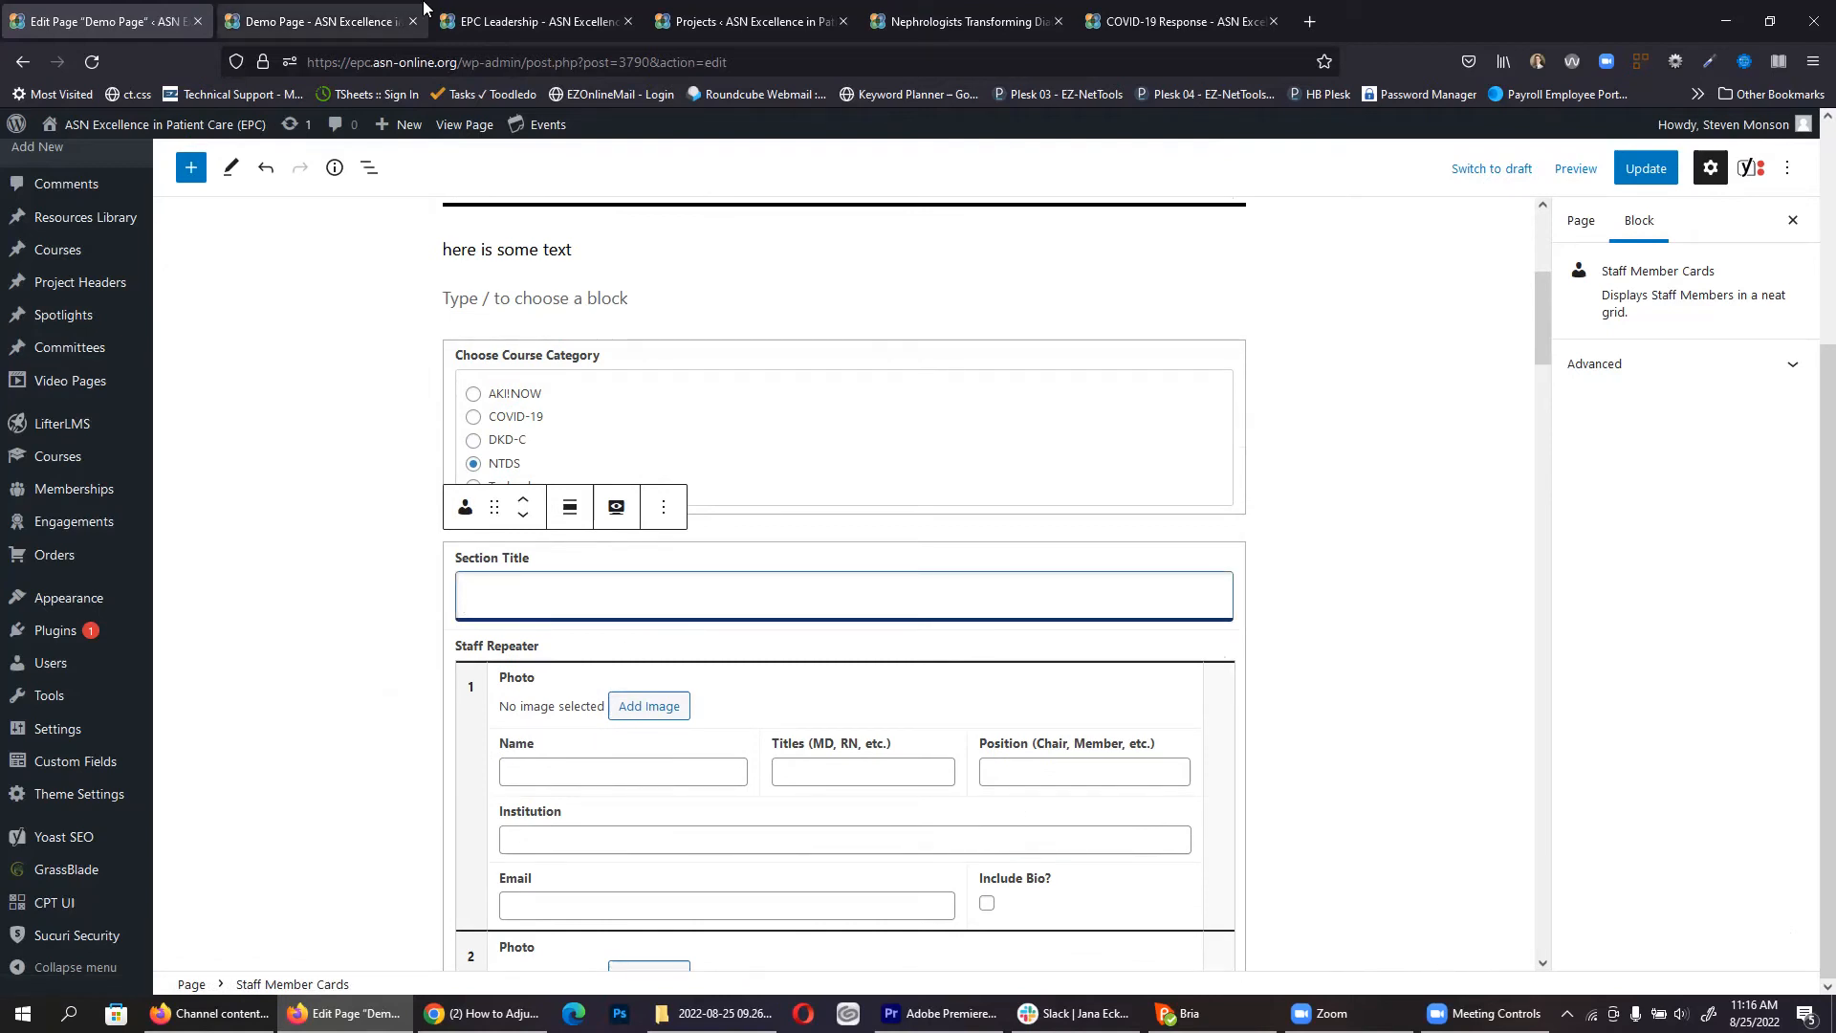
left_click(510, 8)
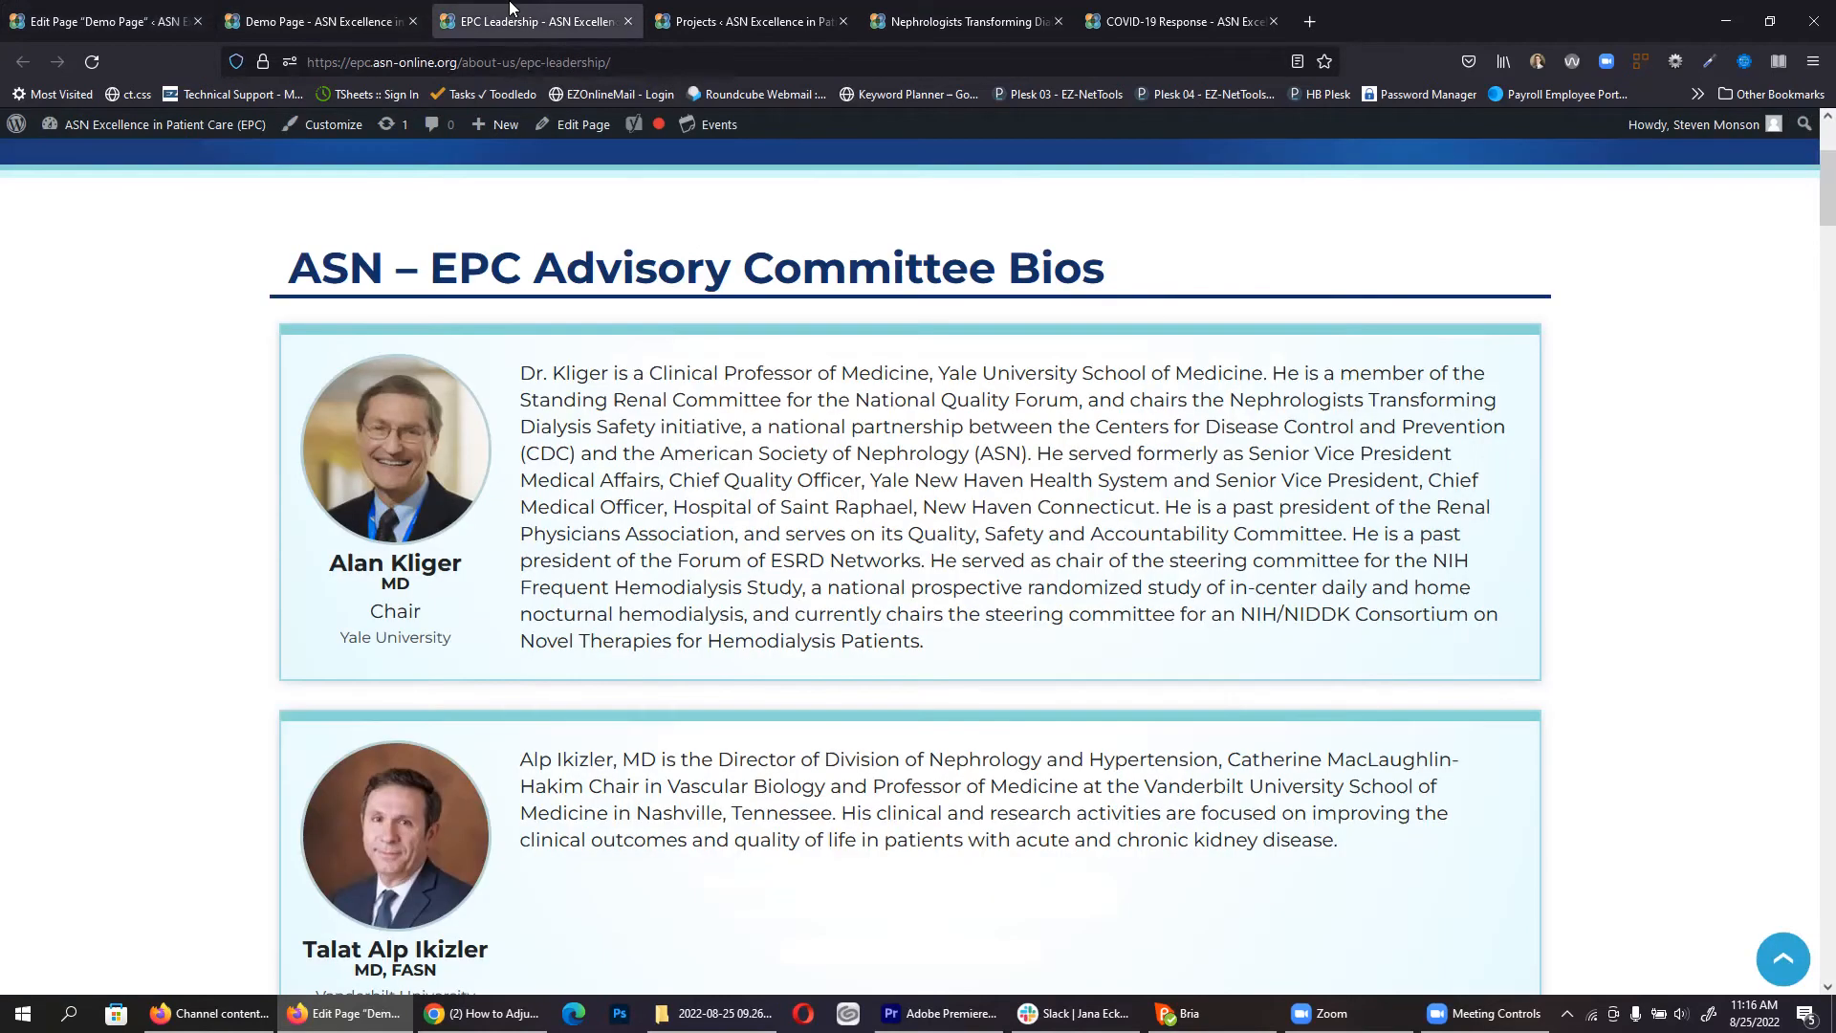
double_click(449, 266)
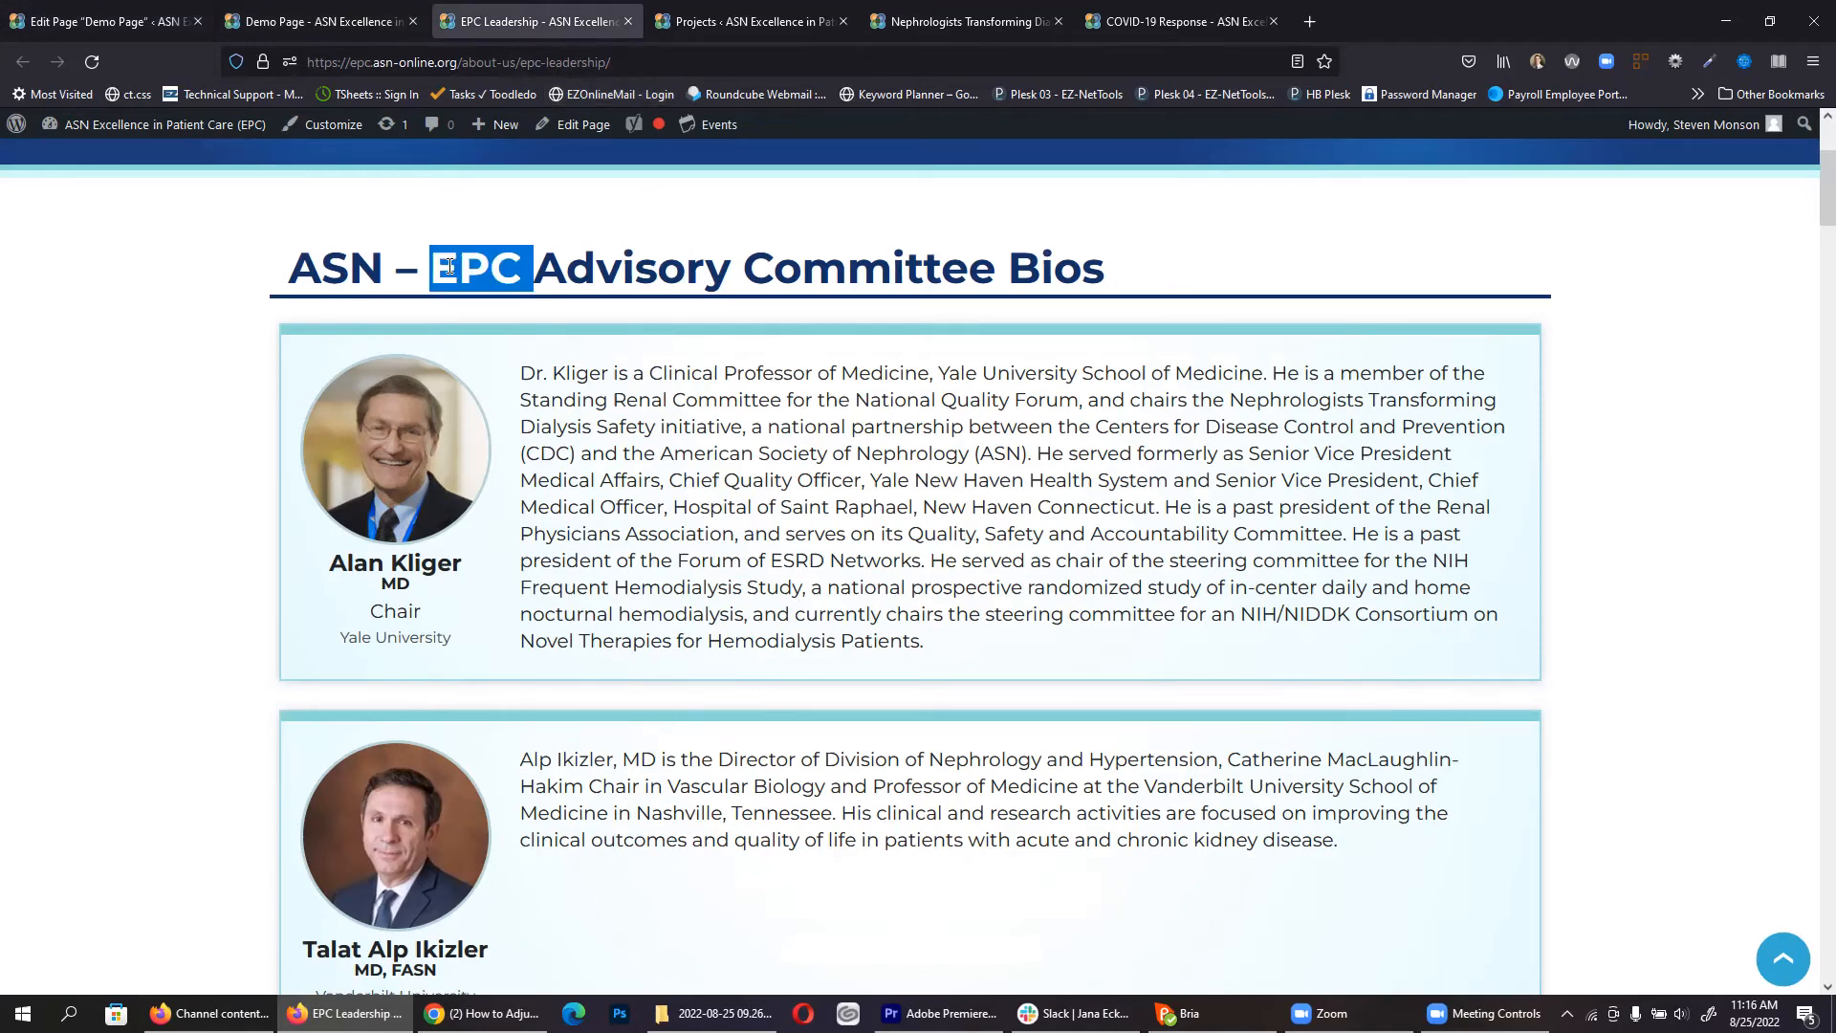
left_click(115, 11)
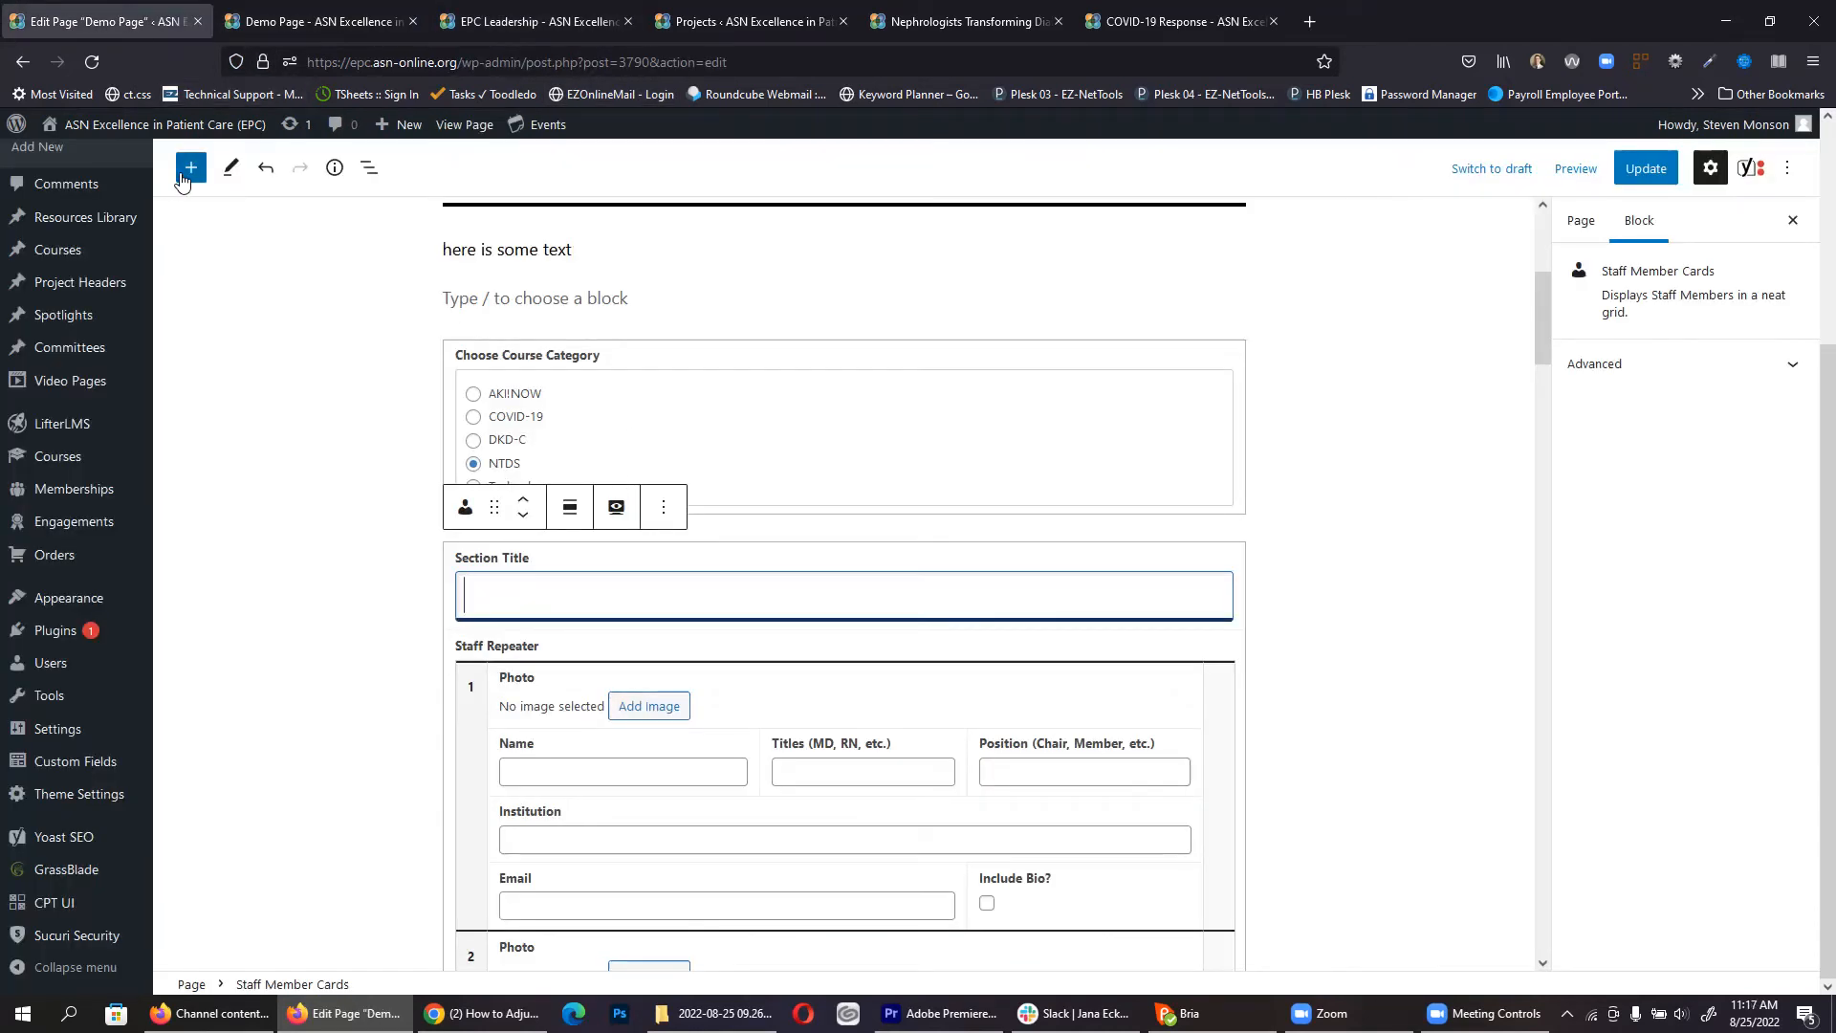
Step: Place a Display Committee Block above Section Title, set to AKI Recovery Workgroup
left_click(184, 180)
scroll(311, 611, "down", 4)
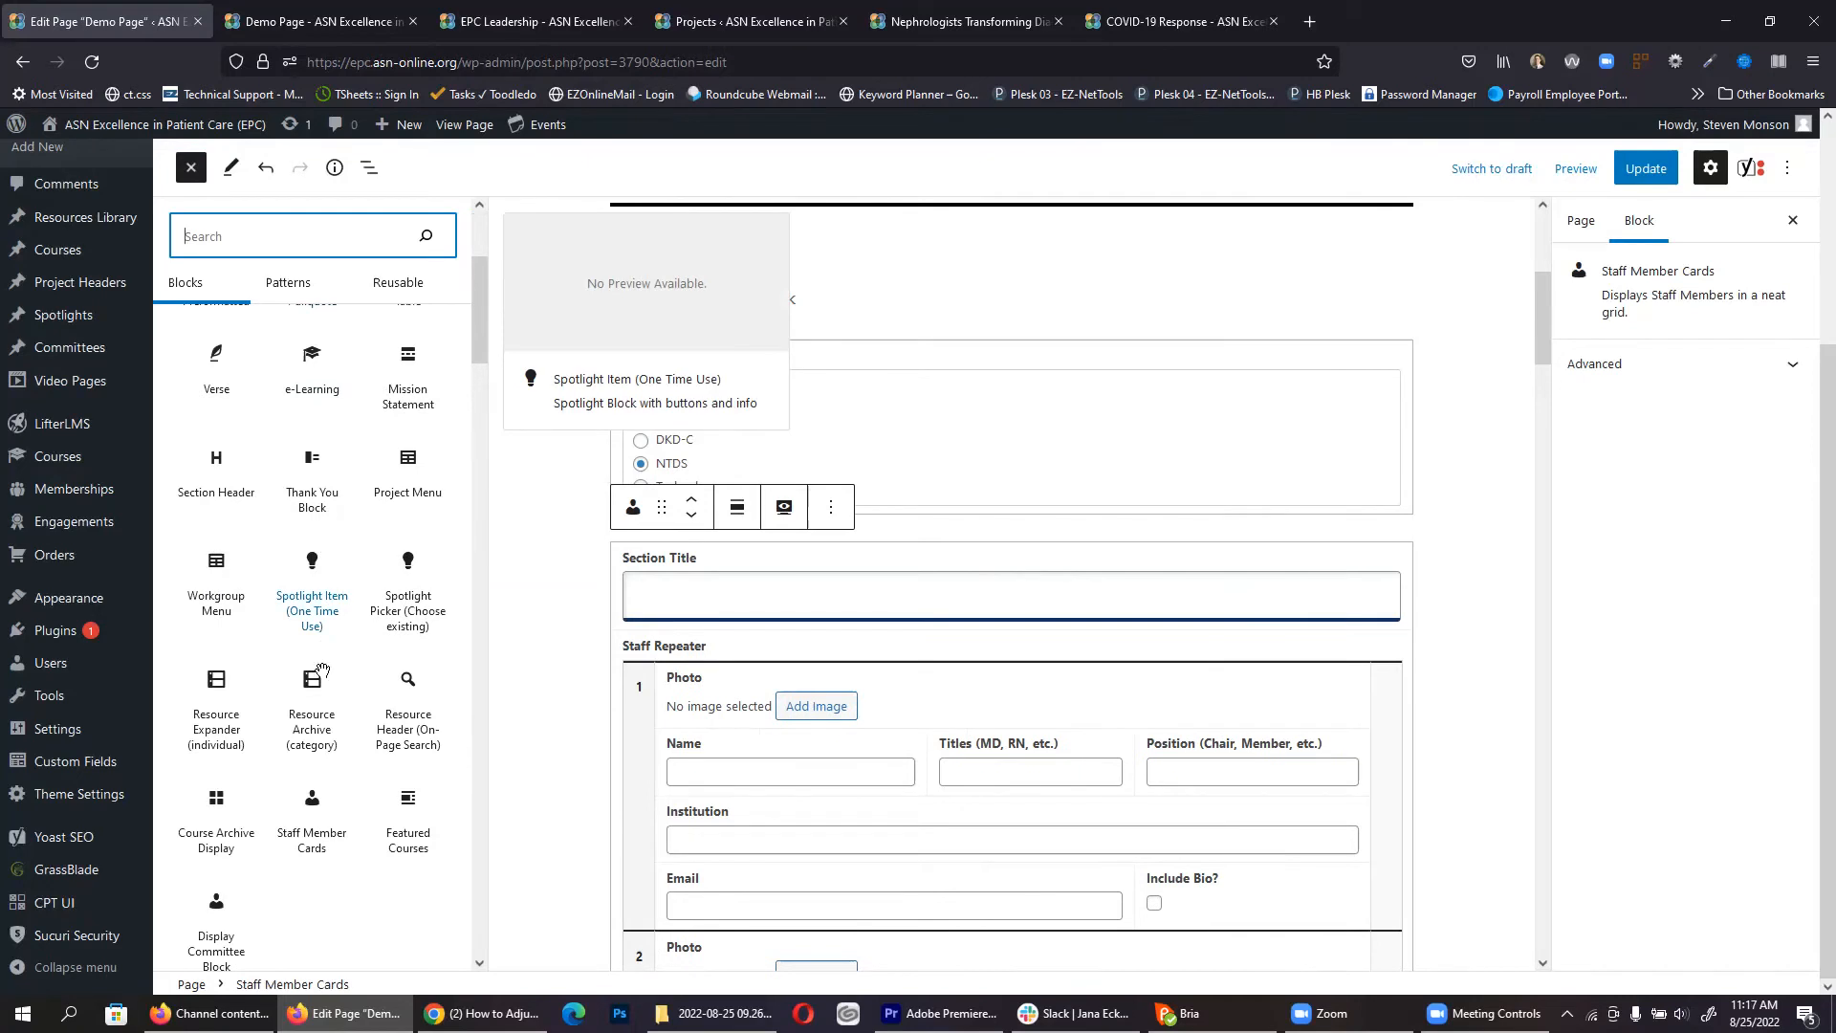
scroll(344, 736, "down", 1)
left_click_drag(207, 821, 804, 536)
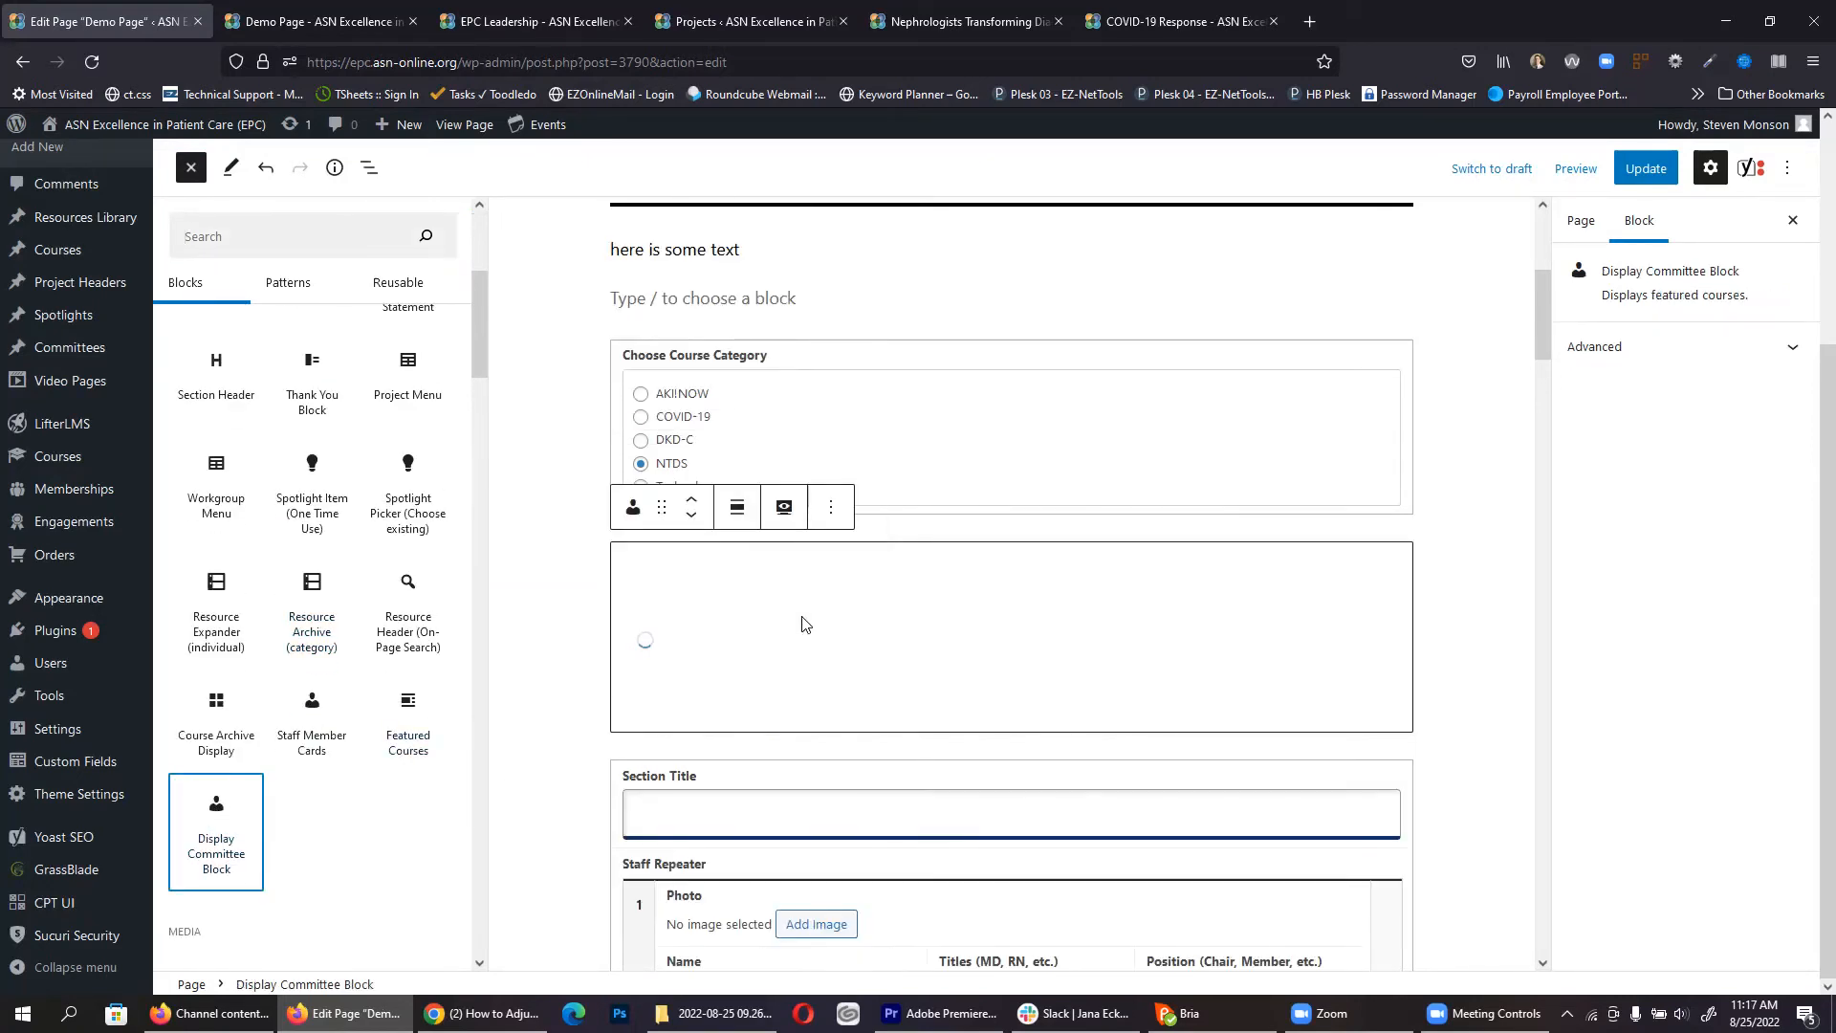
left_click(801, 587)
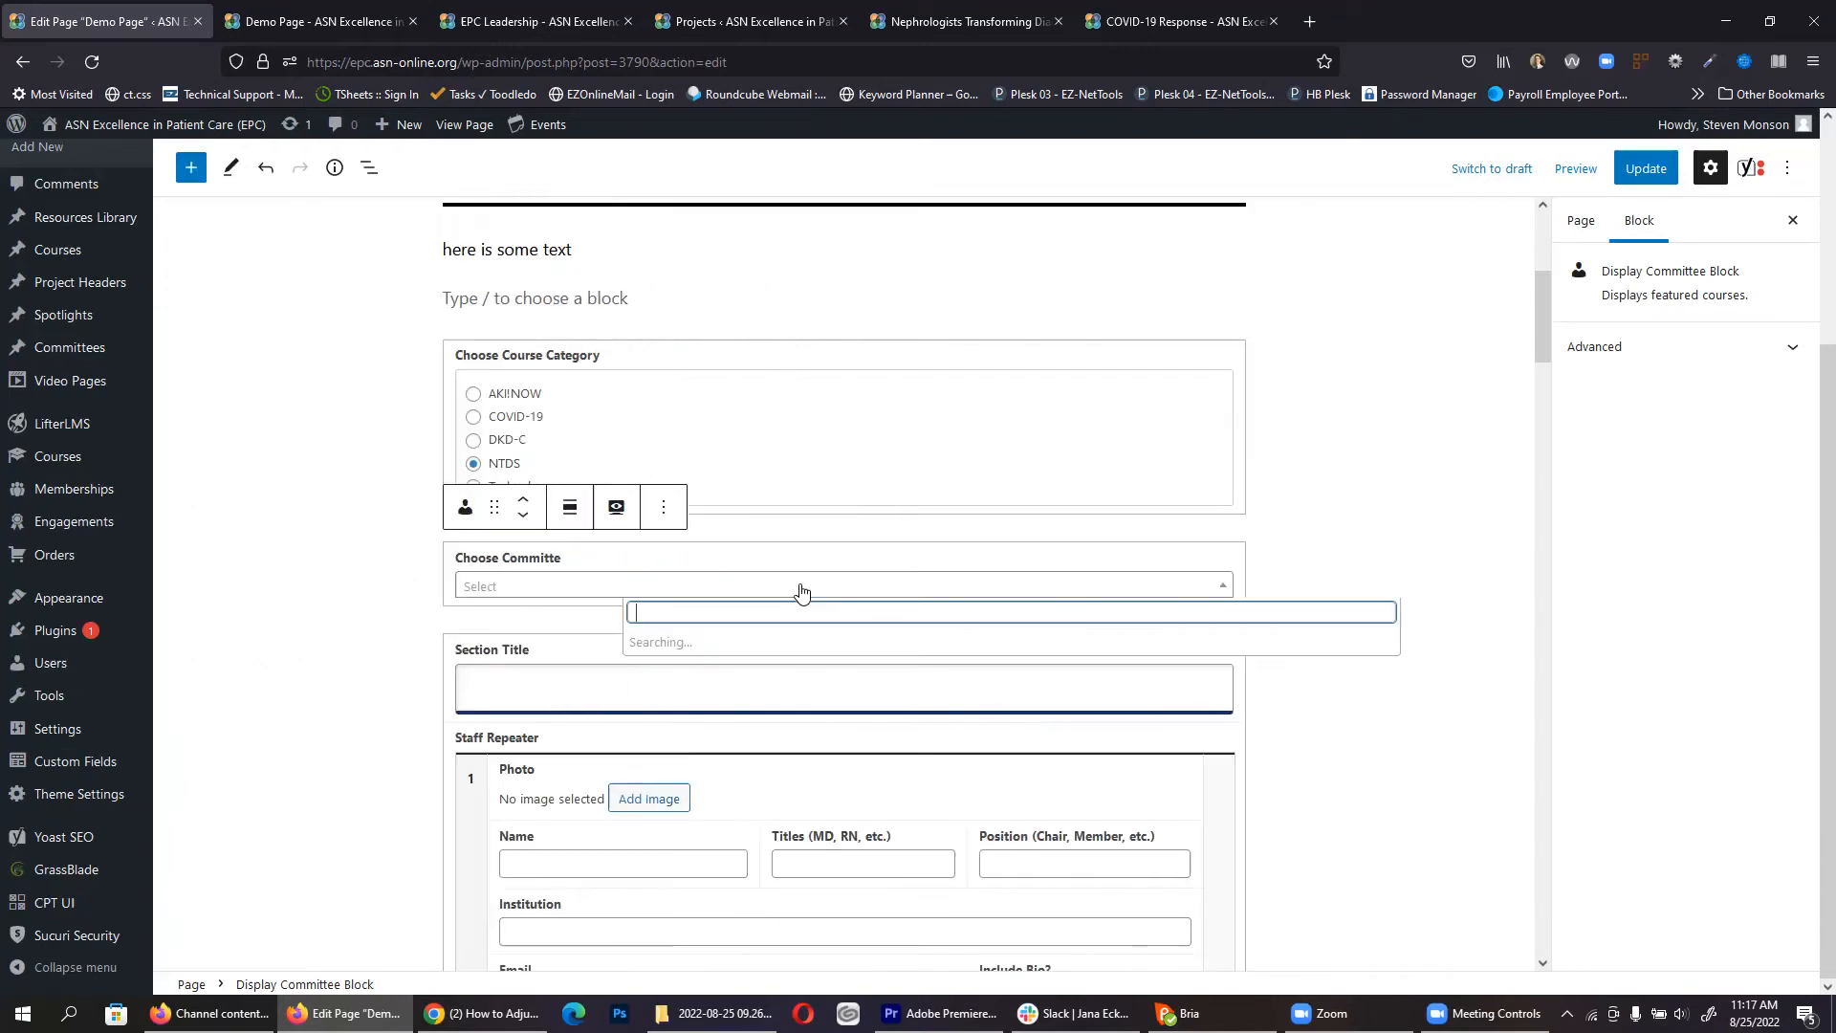
left_click(562, 705)
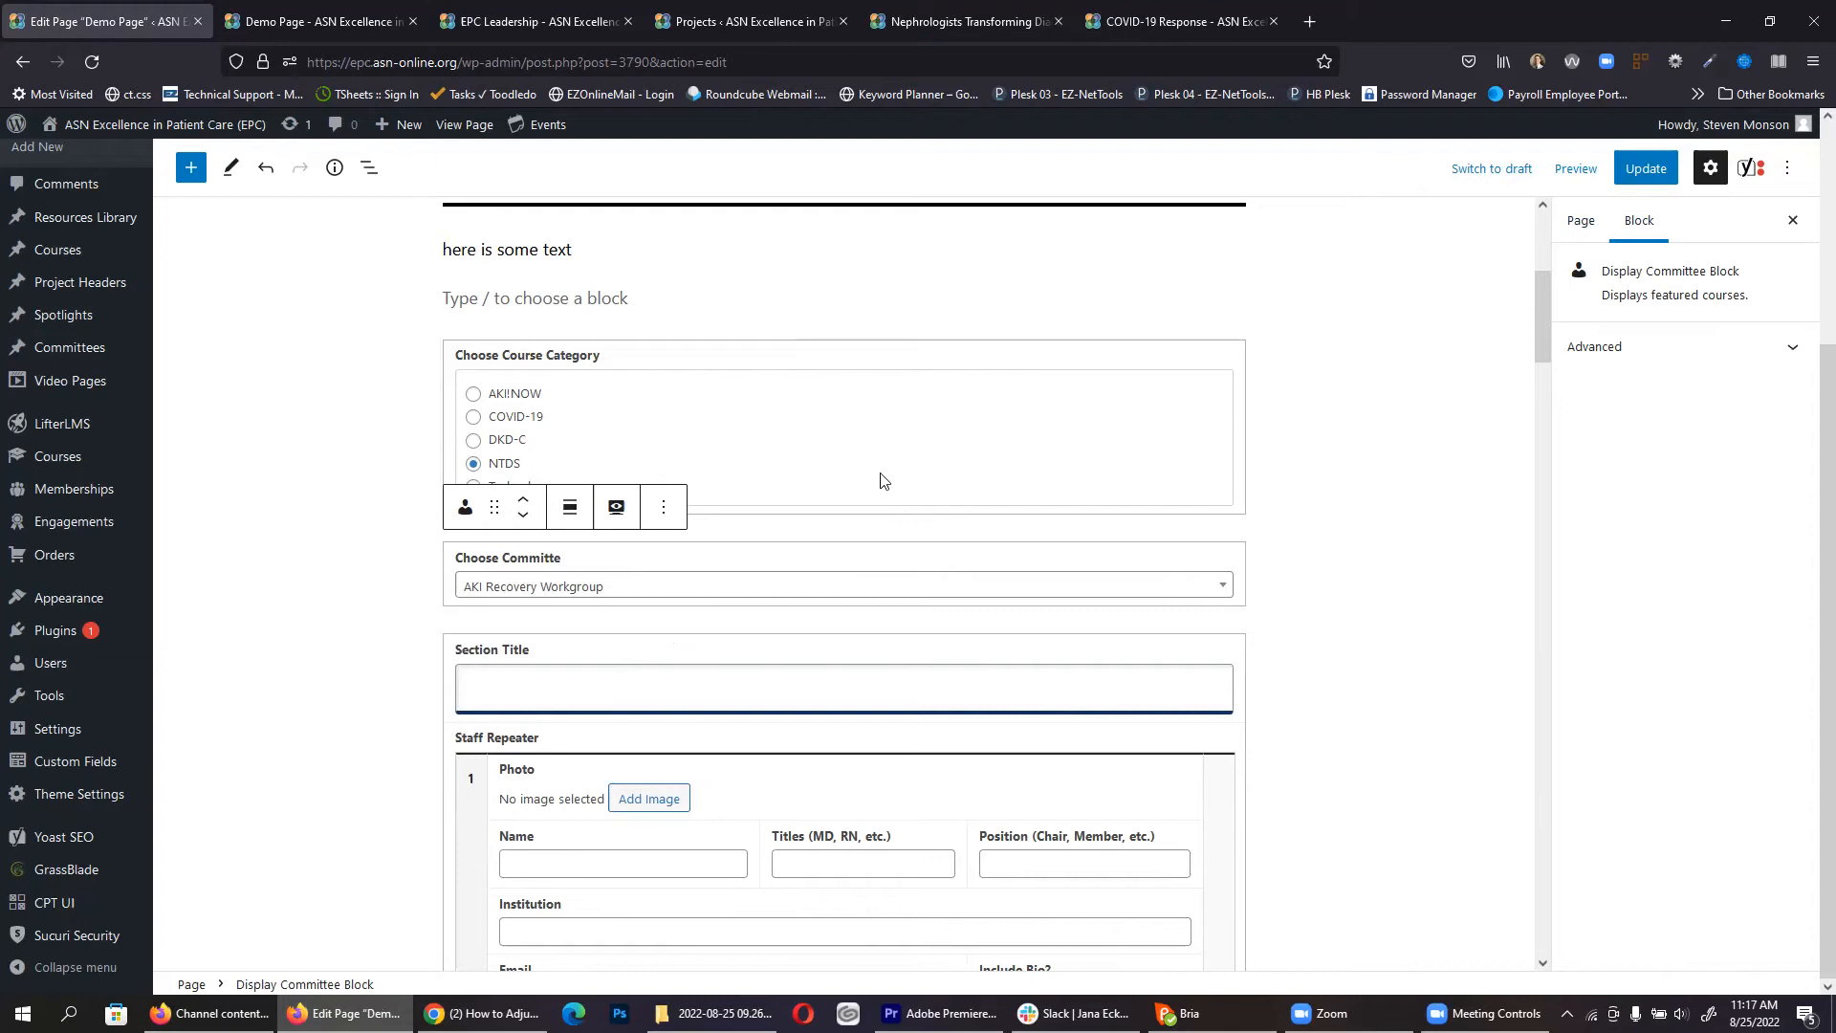
Step: Update the page and verify the AKI Recovery Workgroup chair and members on the live page
left_click(1638, 170)
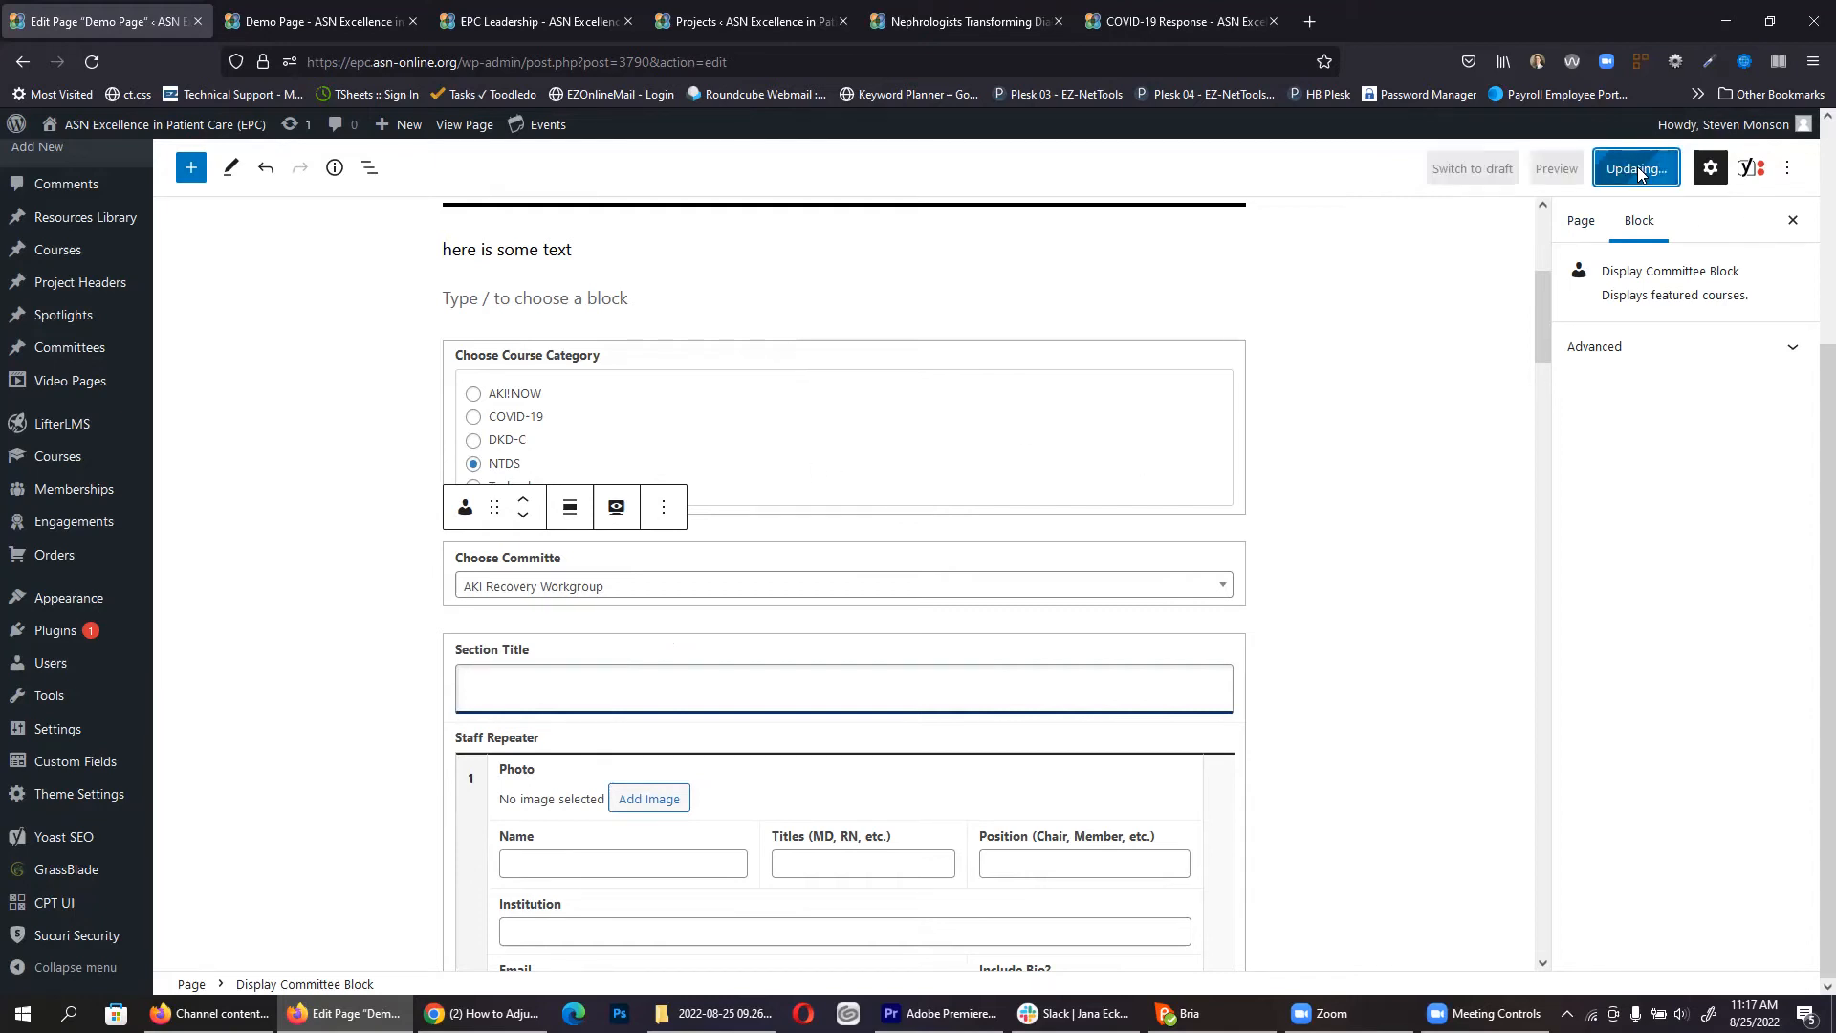
left_click(308, 10)
key("F5")
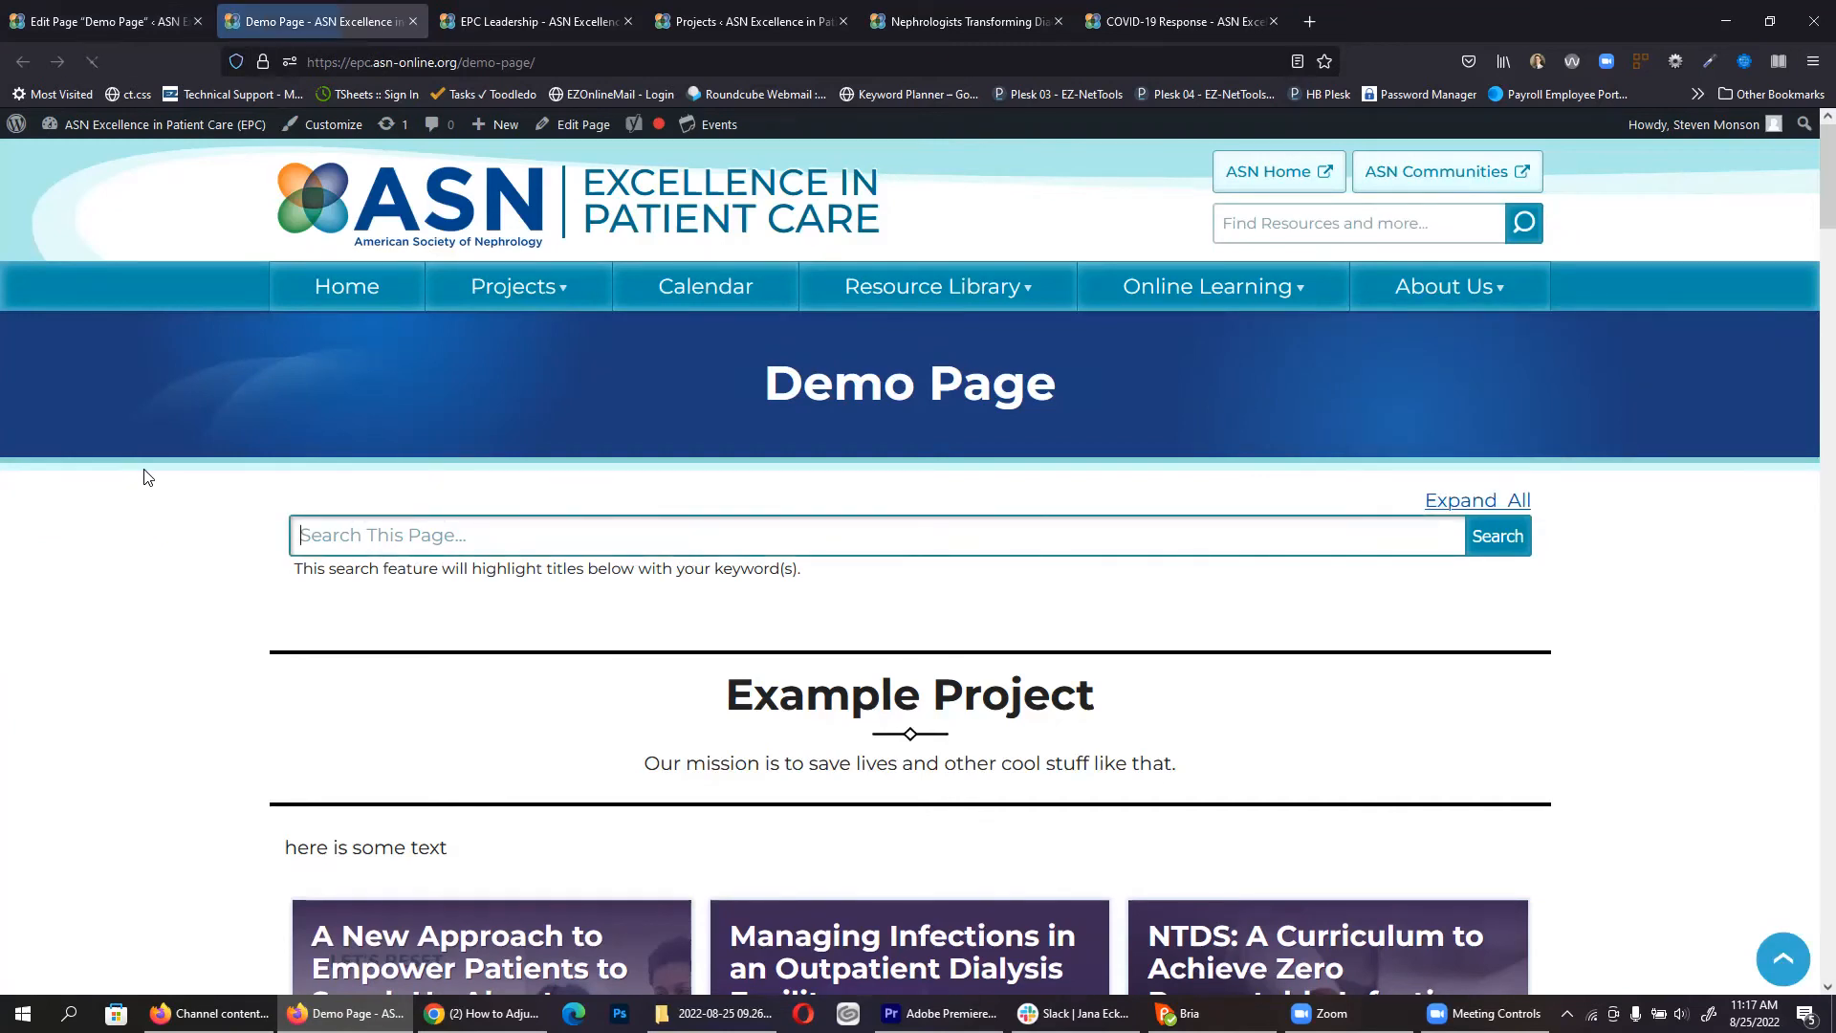
scroll(147, 476, "down", 3)
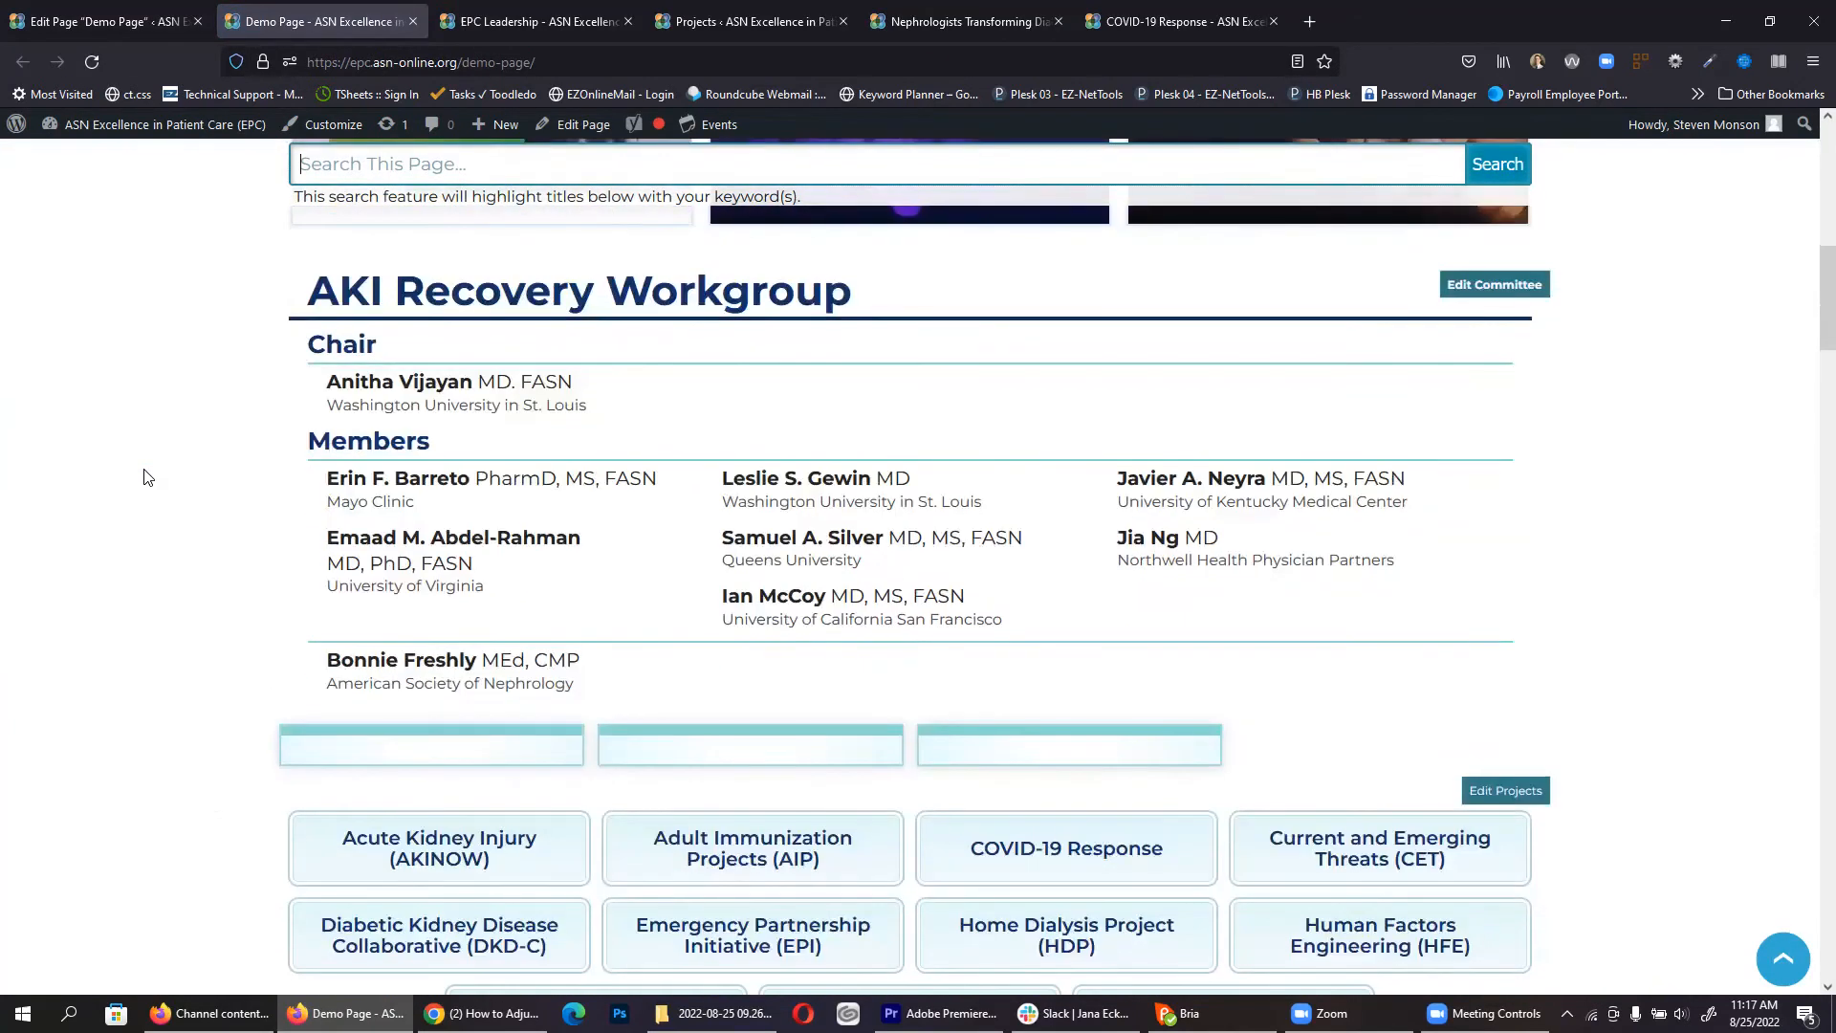
left_click_drag(305, 285, 1423, 641)
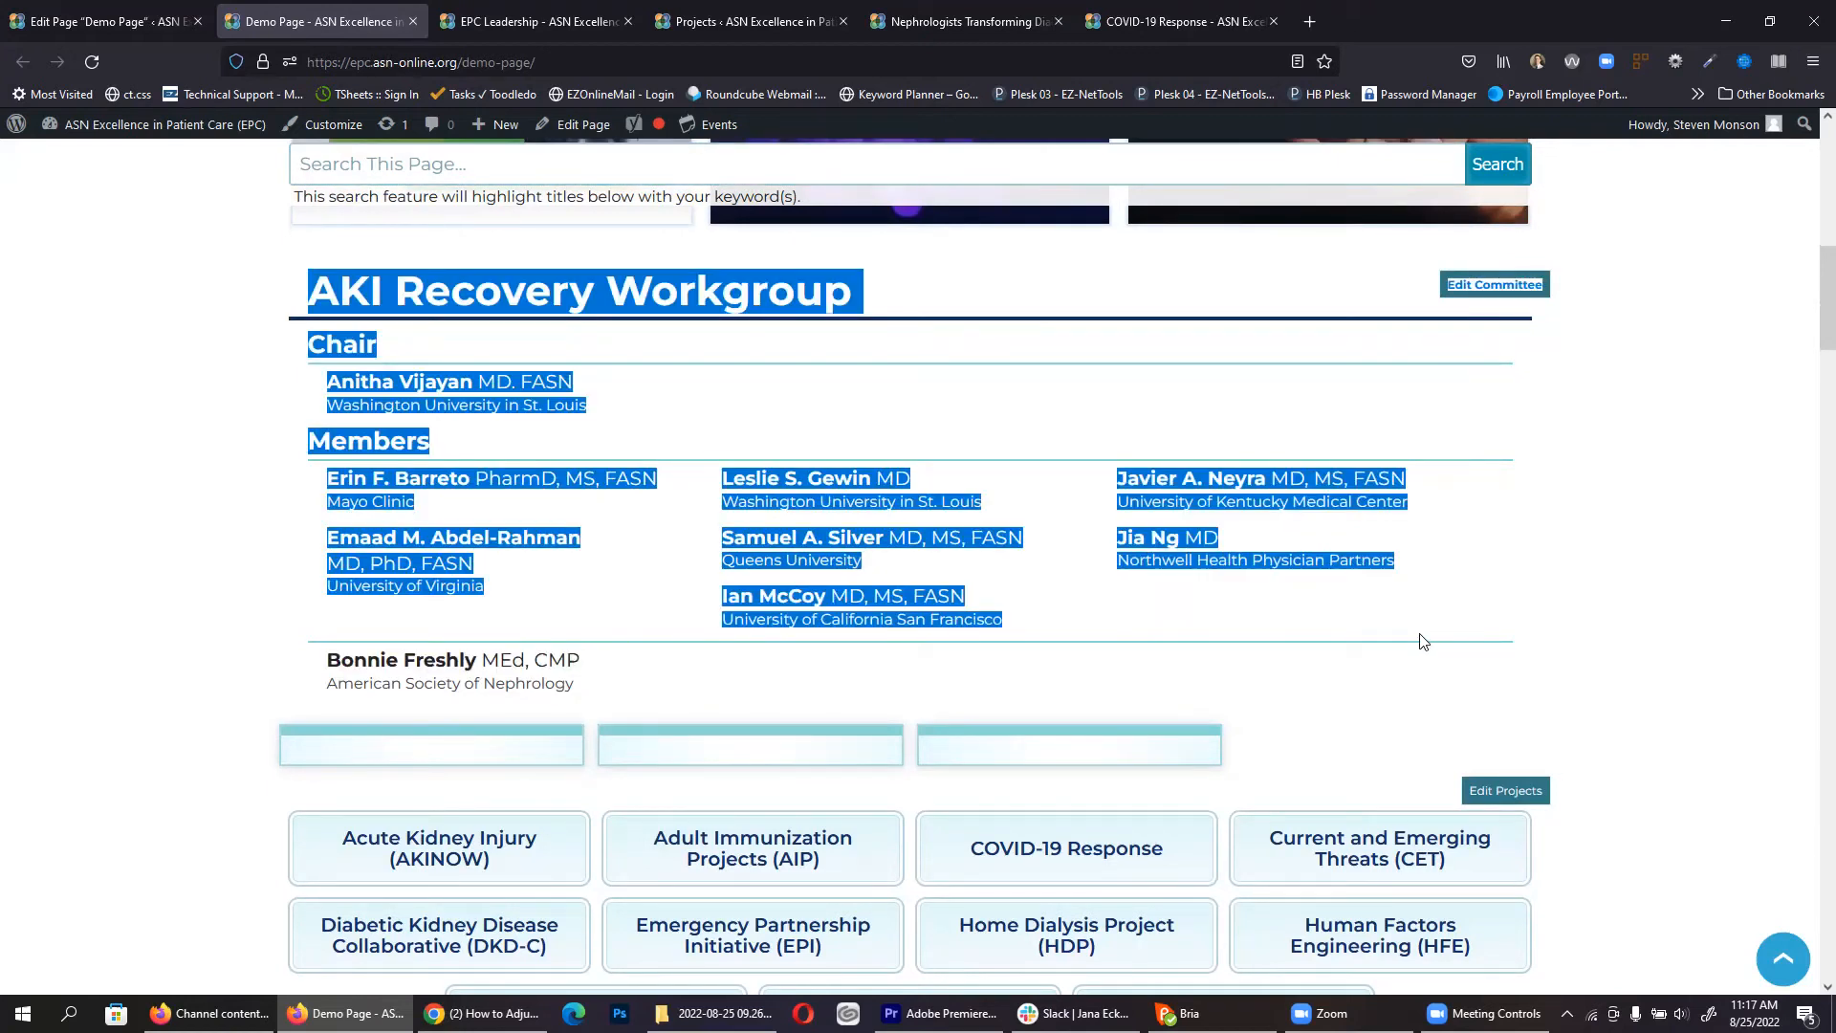
left_click(91, 12)
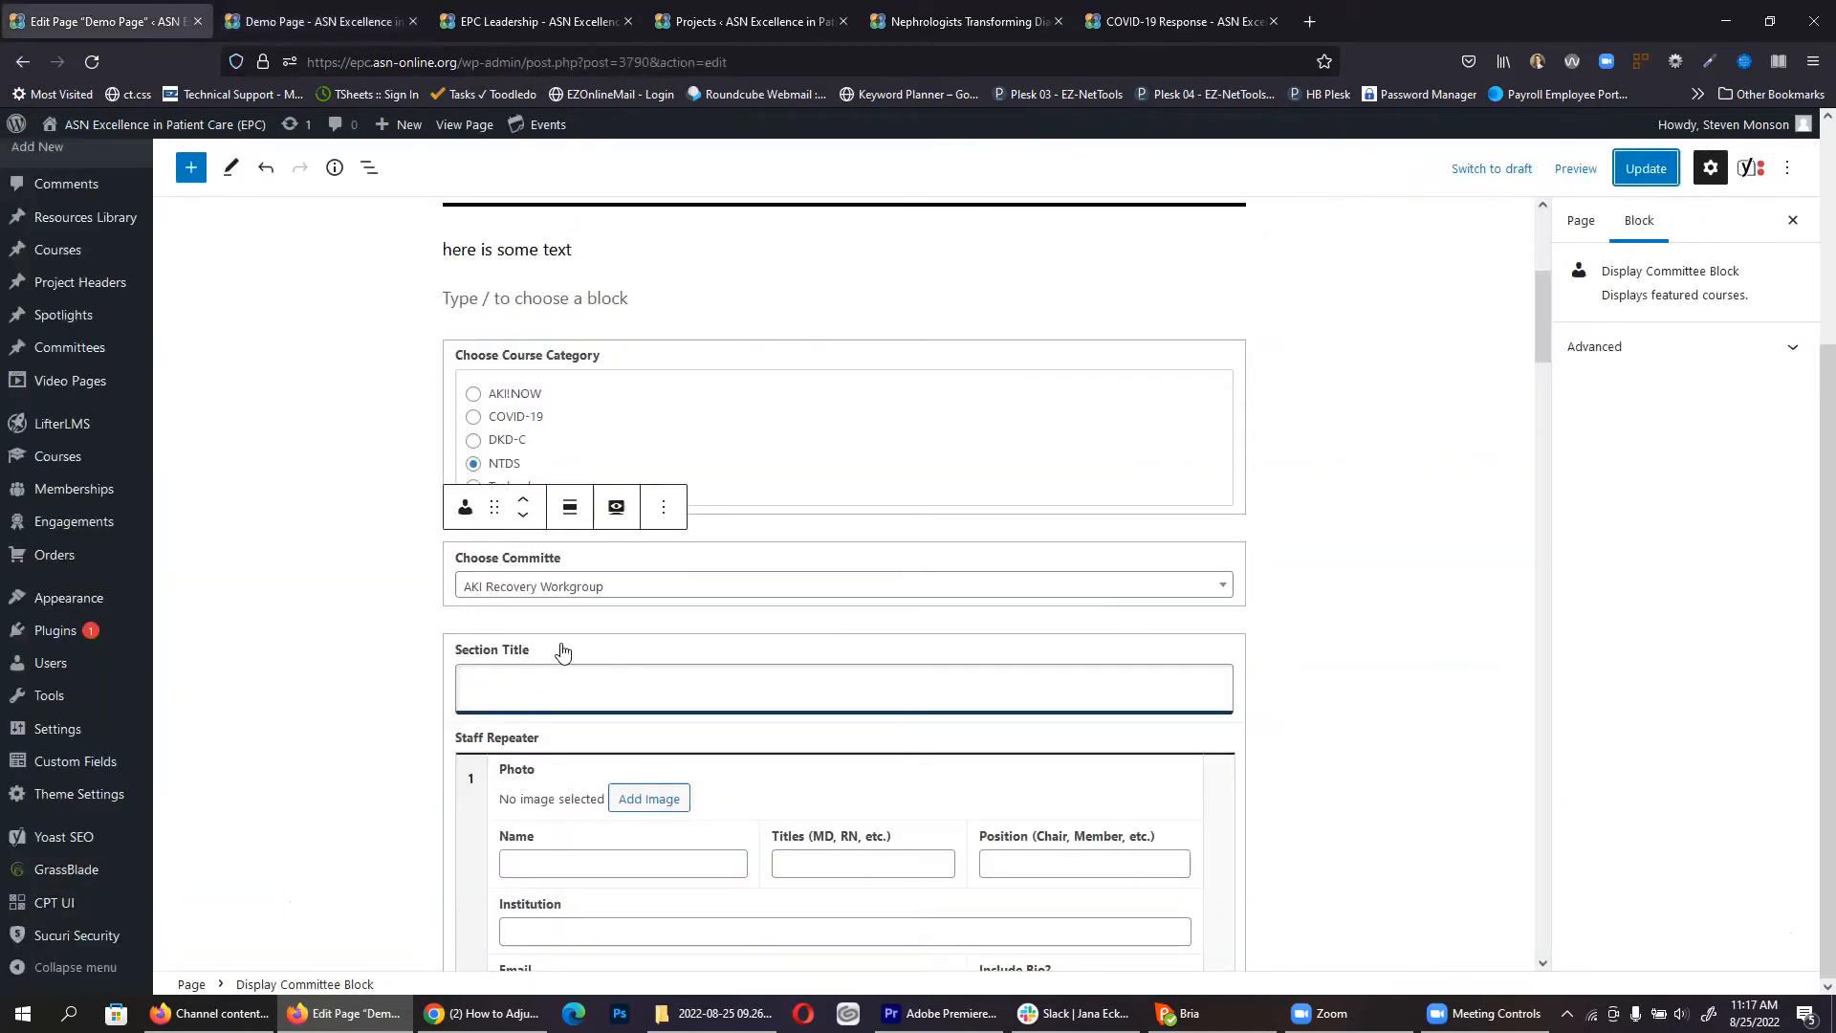
Step: Delete the Resource Header, Mission Statement and NTDS Course Archive Display blocks from the page top
scroll(555, 633, "down", 4)
left_click(190, 167)
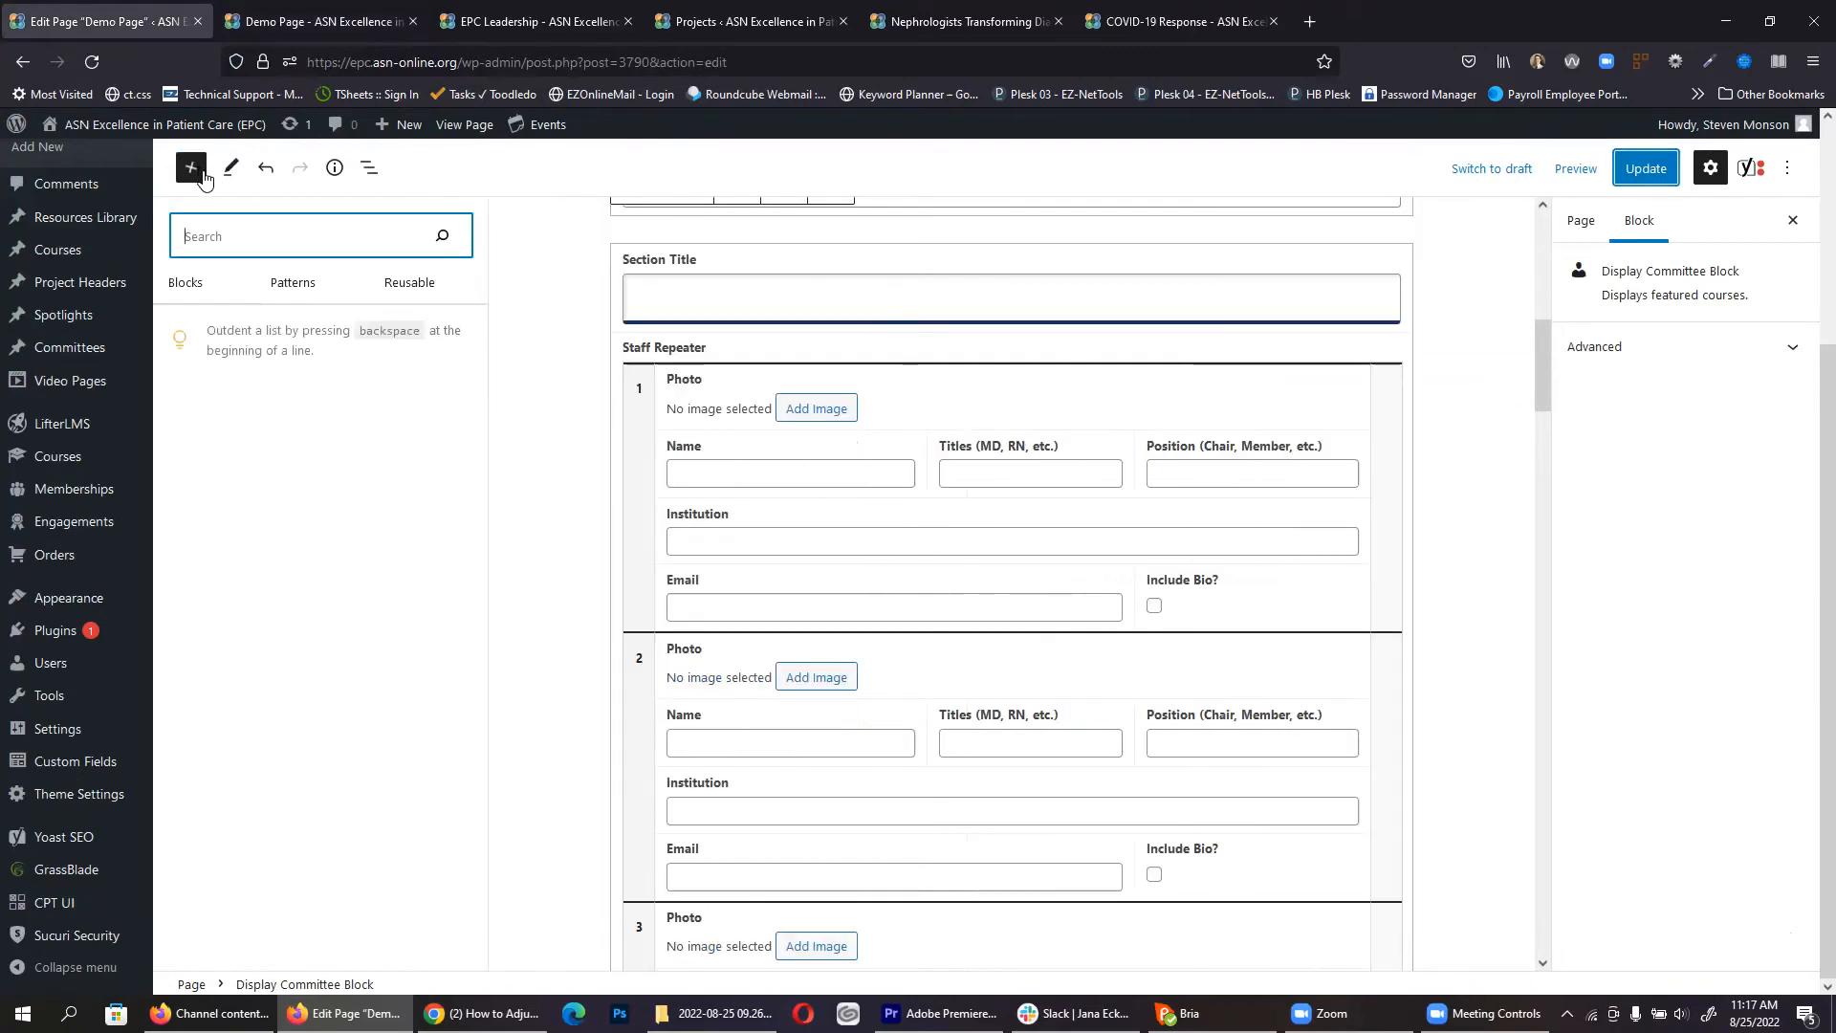
scroll(284, 623, "down", 3)
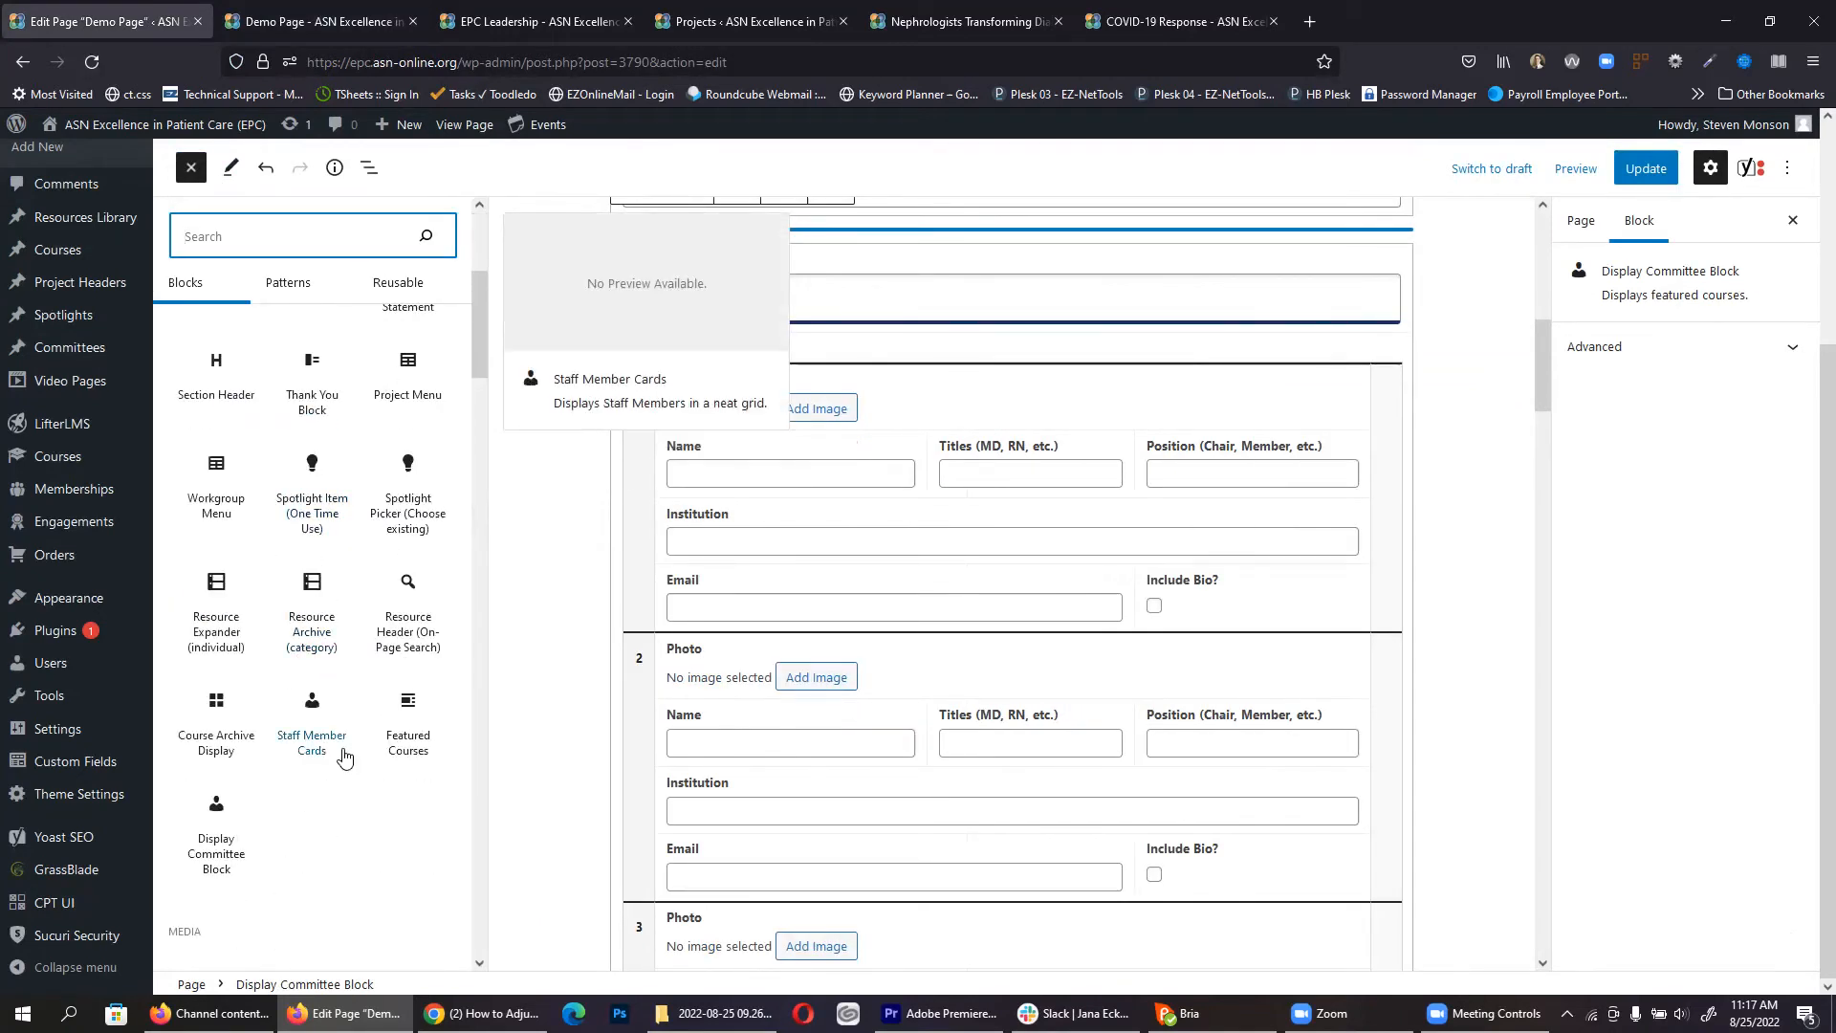
left_click(550, 751)
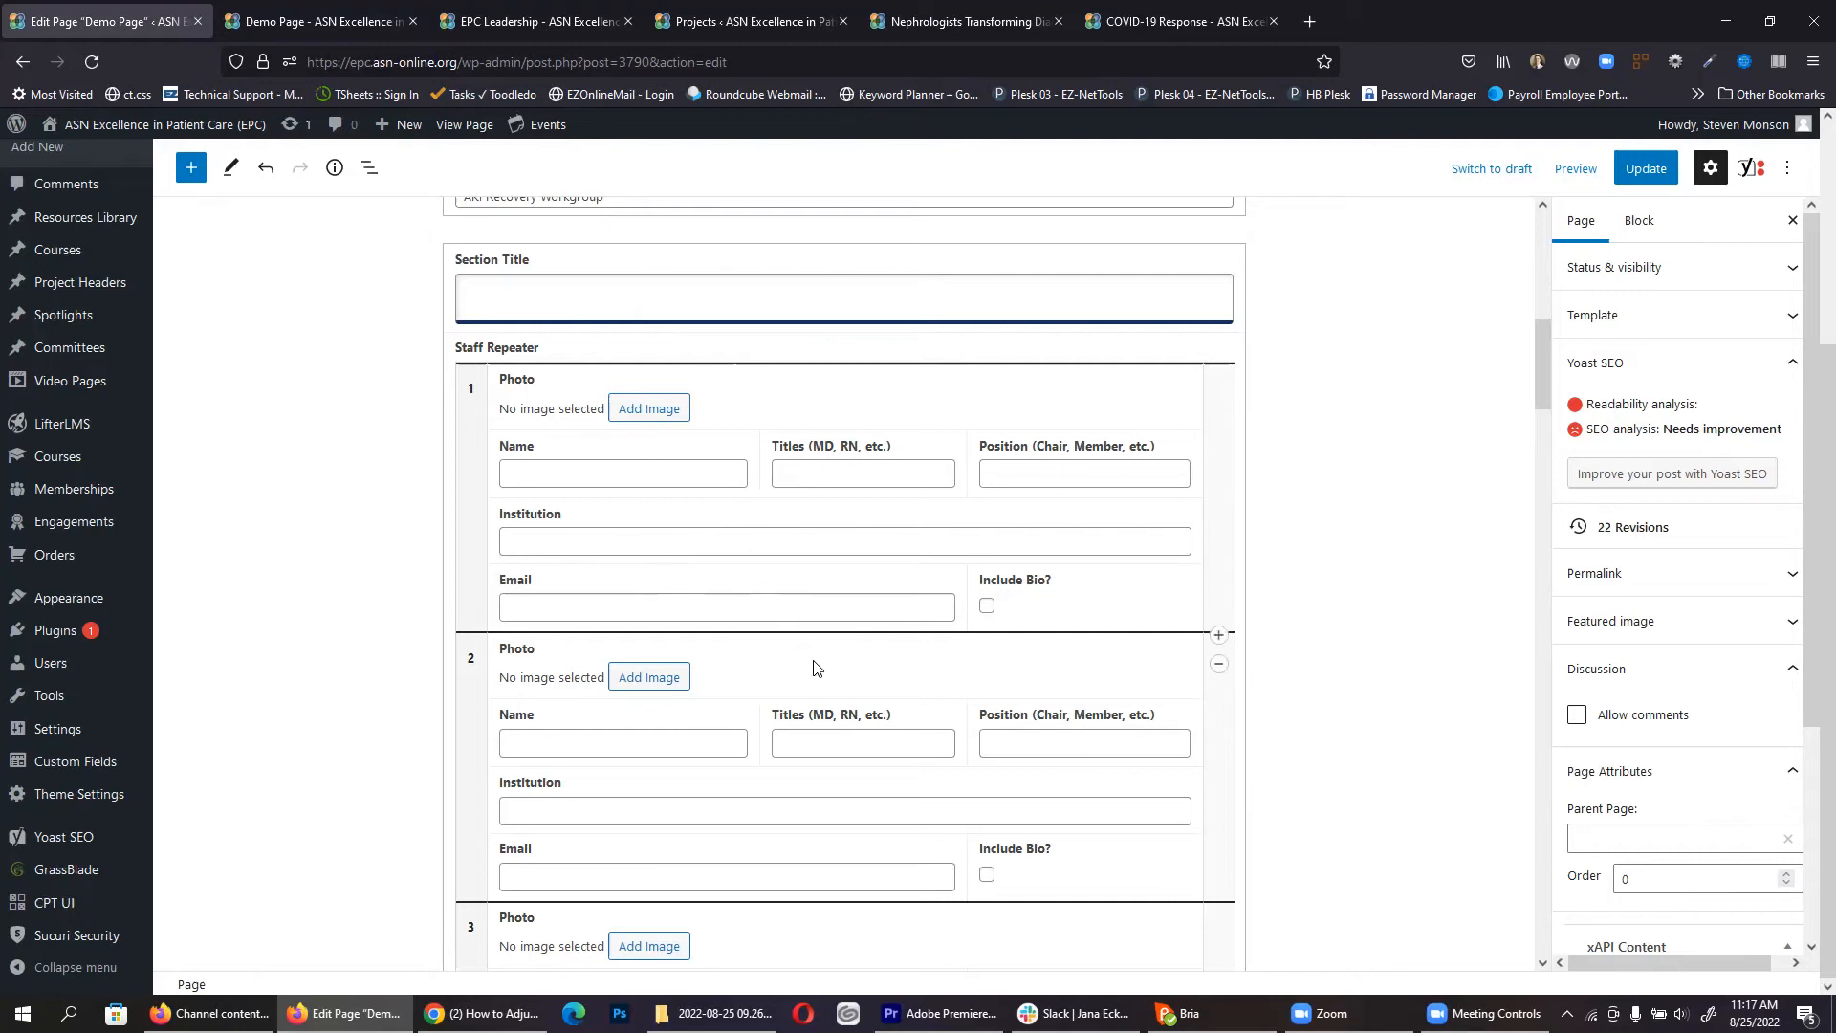
scroll(811, 661, "up", 10)
left_click(988, 365)
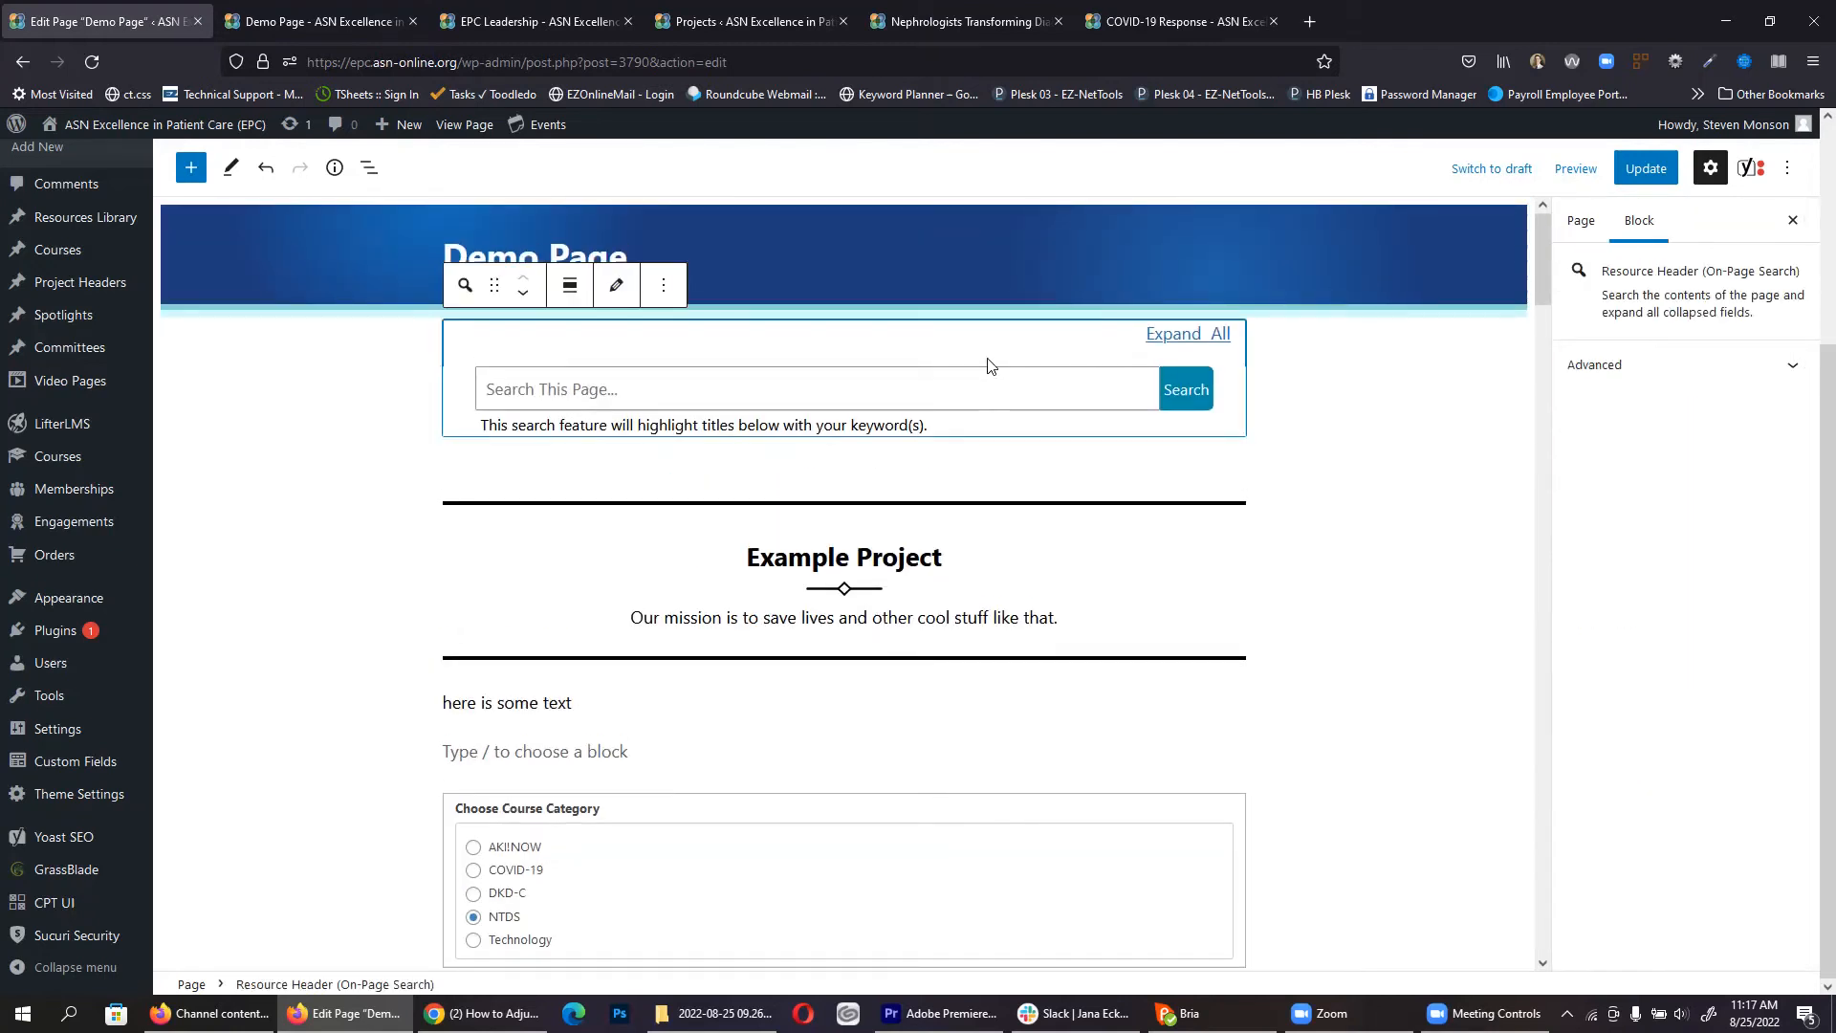
key("Delete")
left_click(904, 413)
key("Delete")
left_click(889, 475)
key("Delete")
left_click(889, 475)
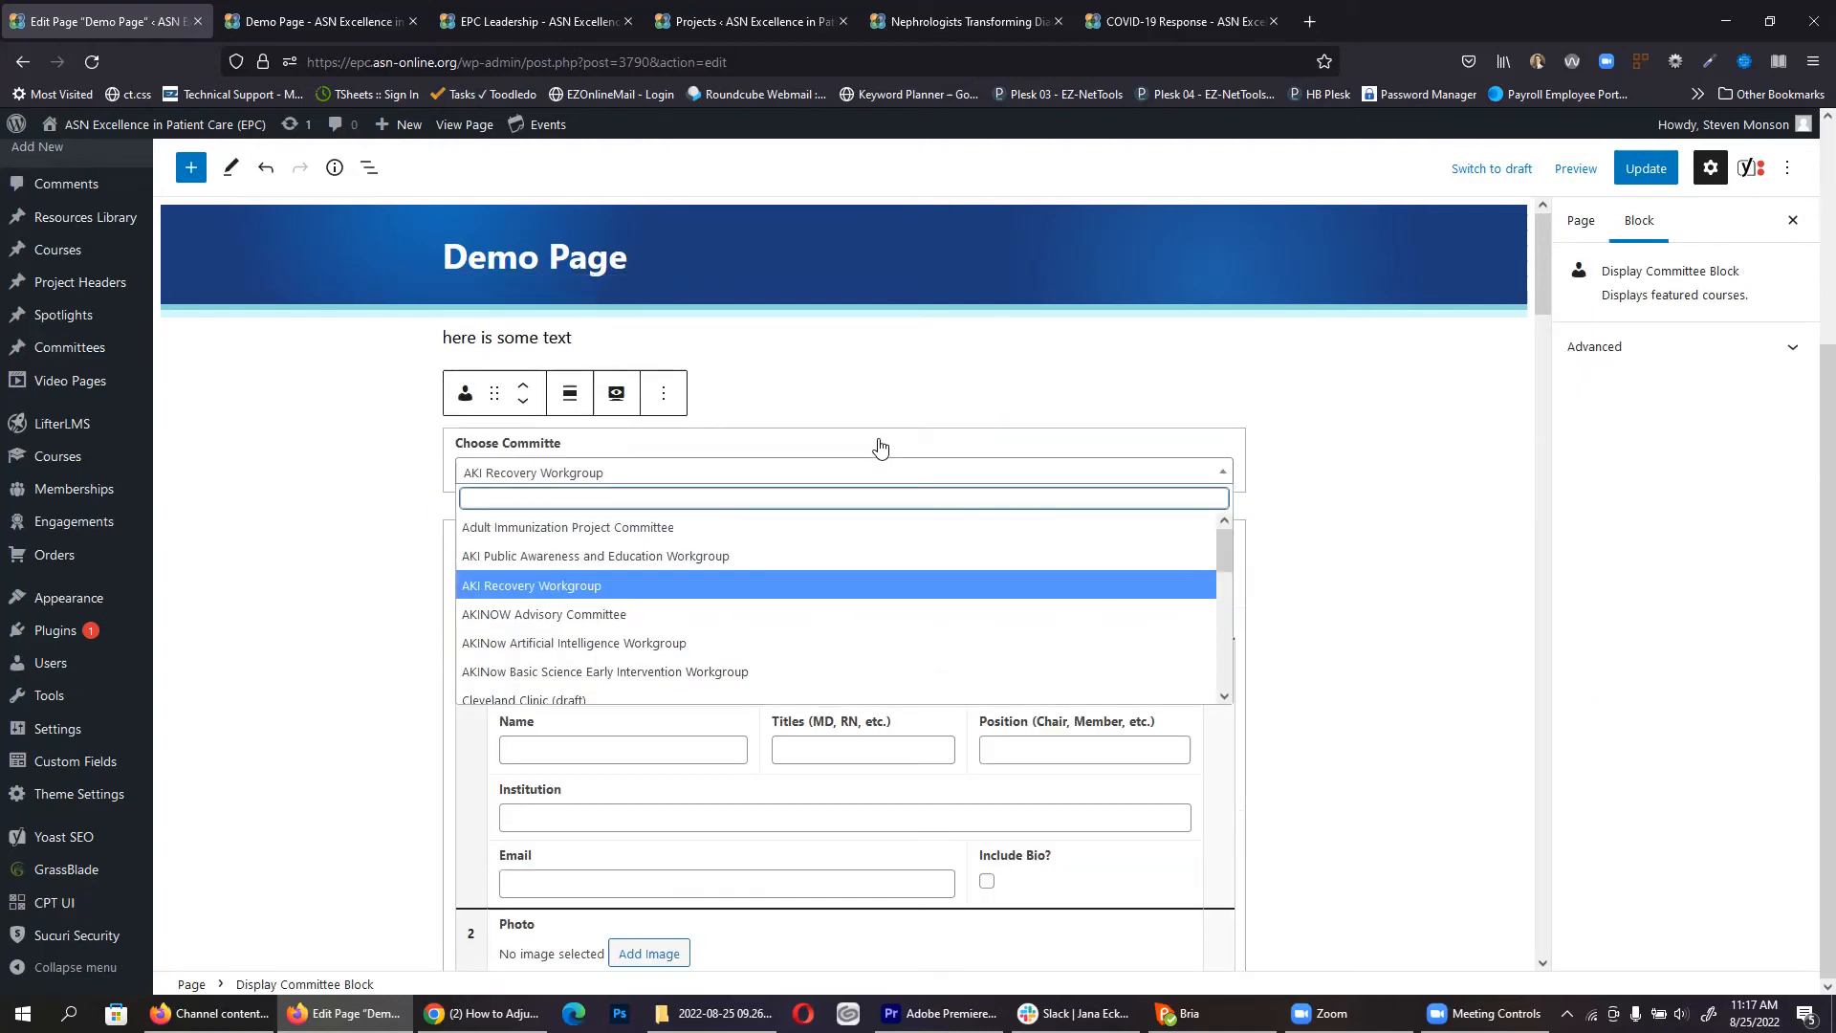
left_click(880, 446)
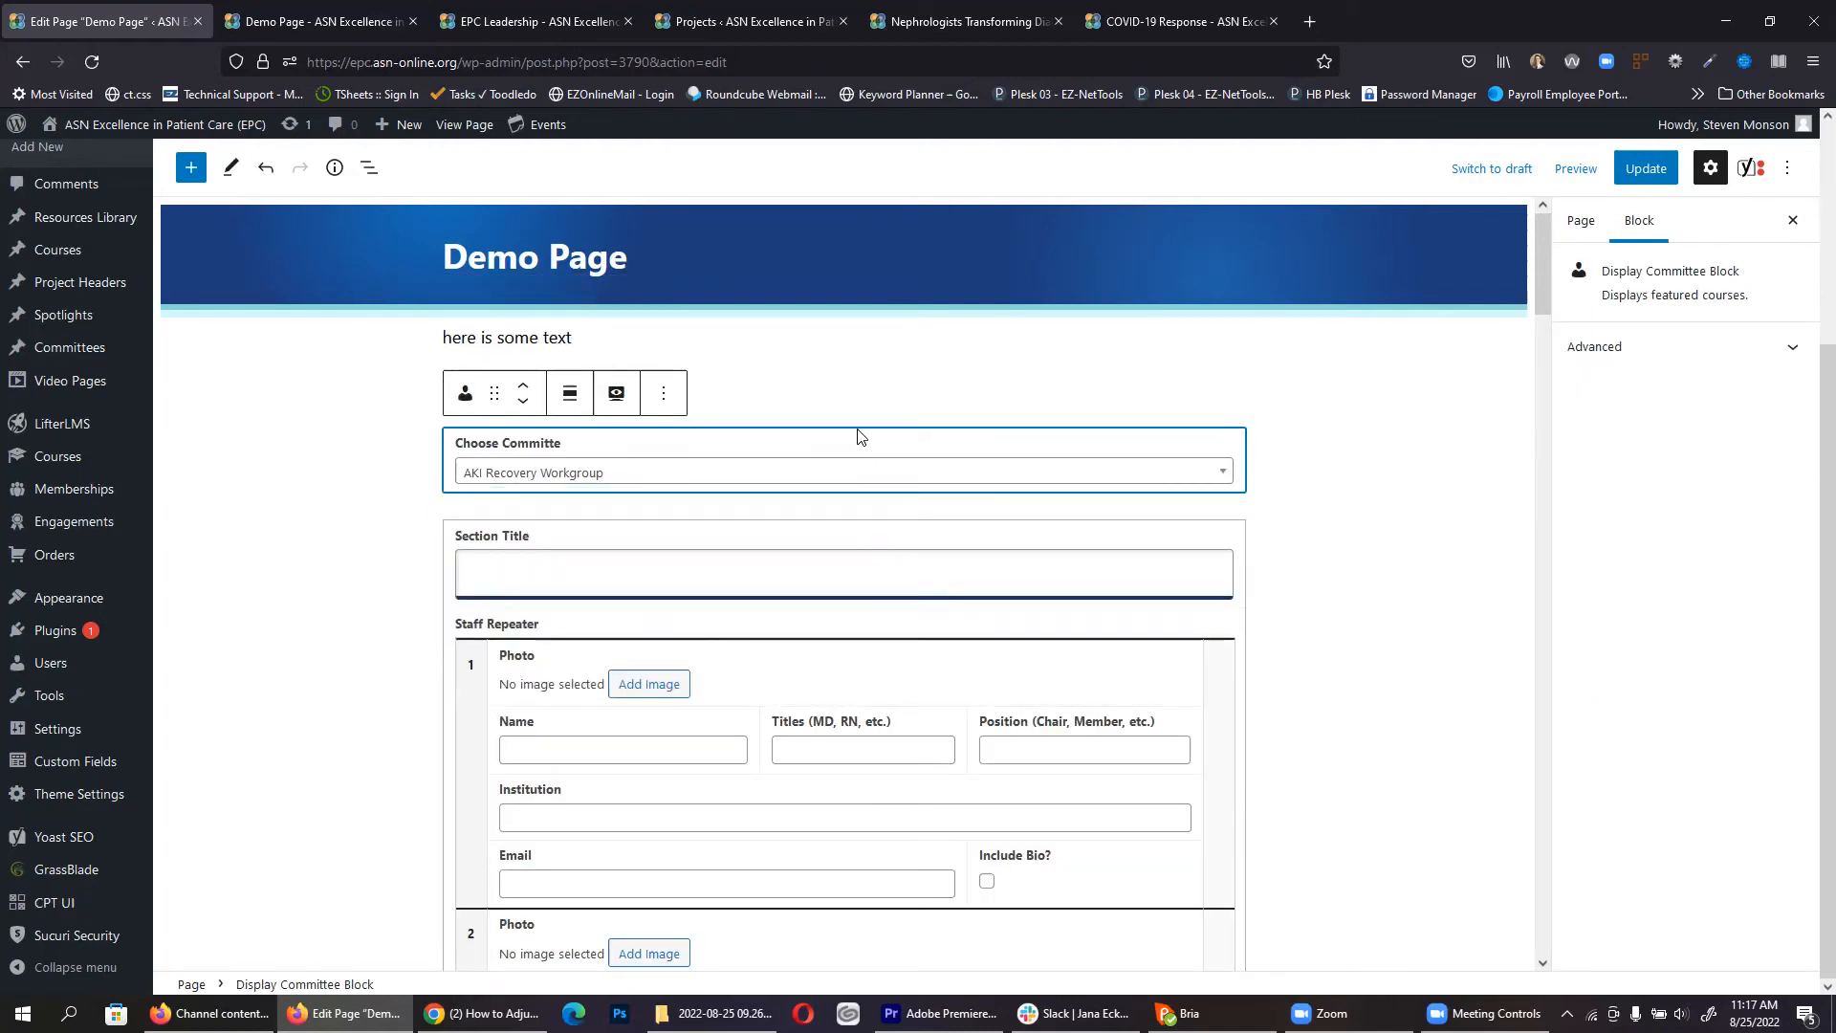
Step: Delete the Display Committee, sample paragraph, project menu, Projects Title and both spotlight blocks
key("Delete")
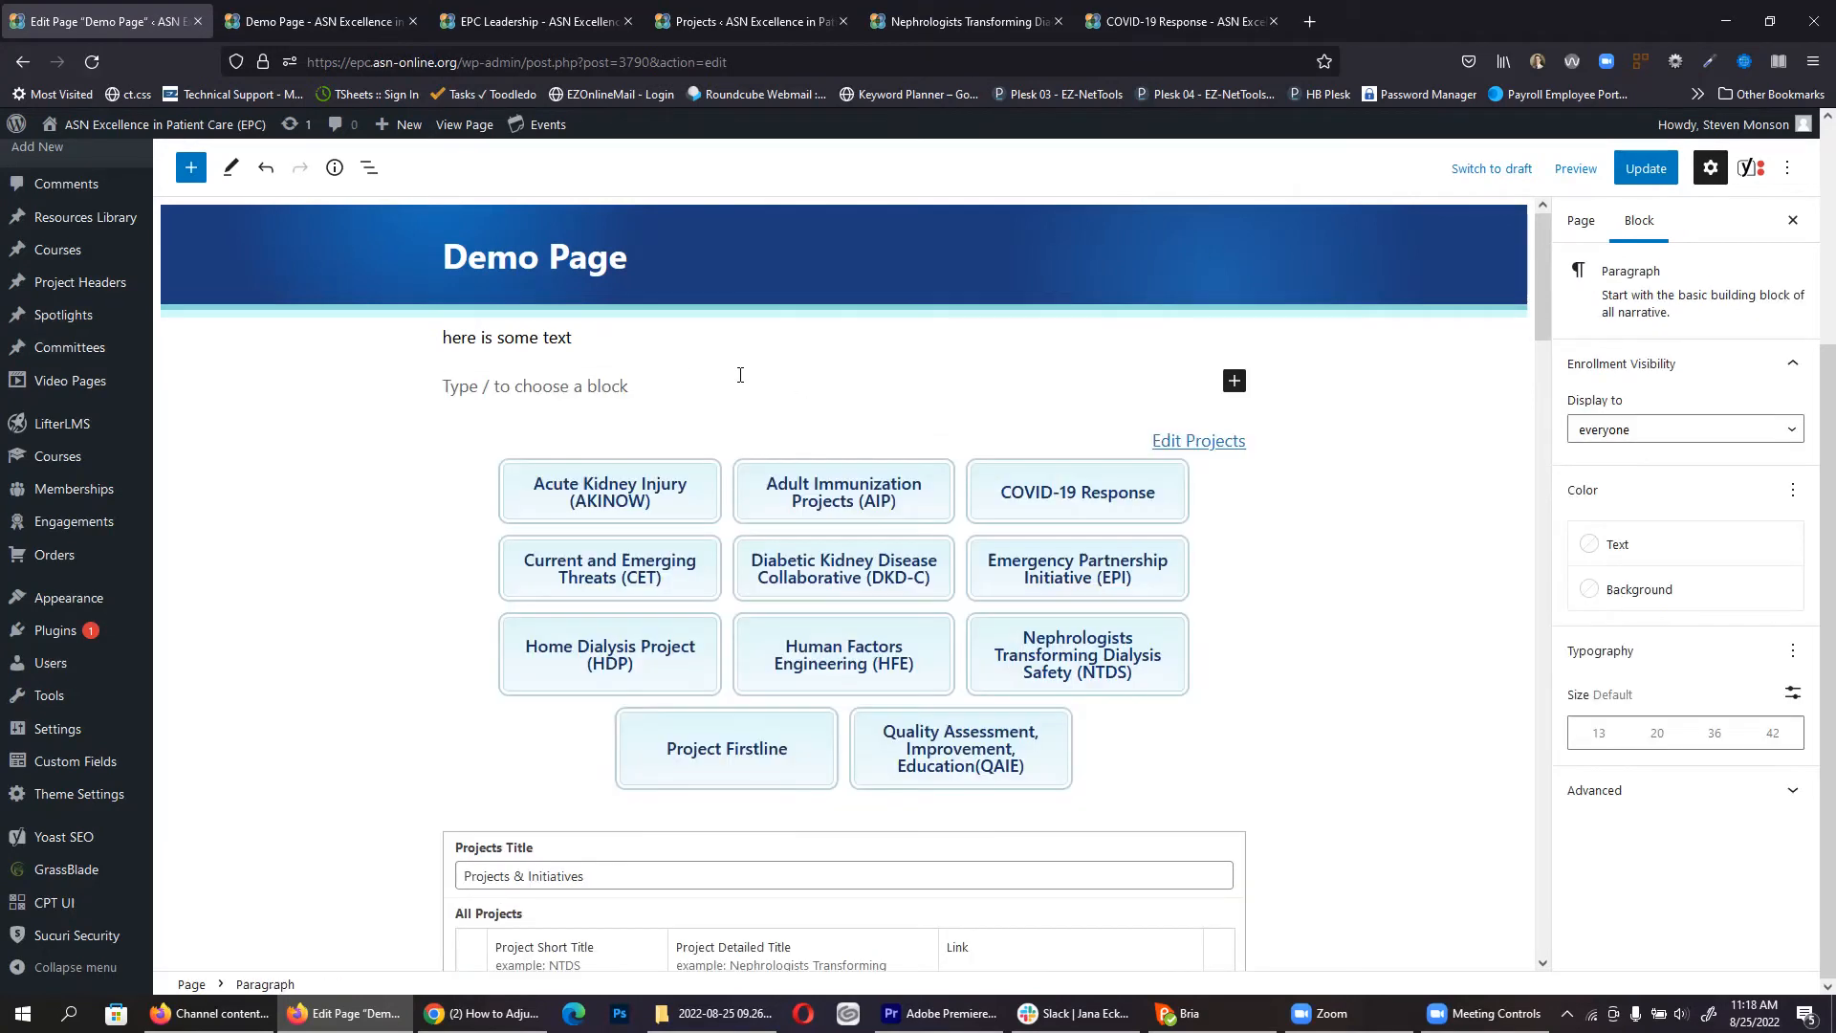
key("BackSpace")
key("BackSpace")
key("BackSpace")
key("BackSpace")
key("BackSpace")
key("BackSpace")
key("BackSpace")
key("BackSpace")
key("BackSpace")
key("BackSpace")
key("BackSpace")
key("BackSpace")
key("BackSpace")
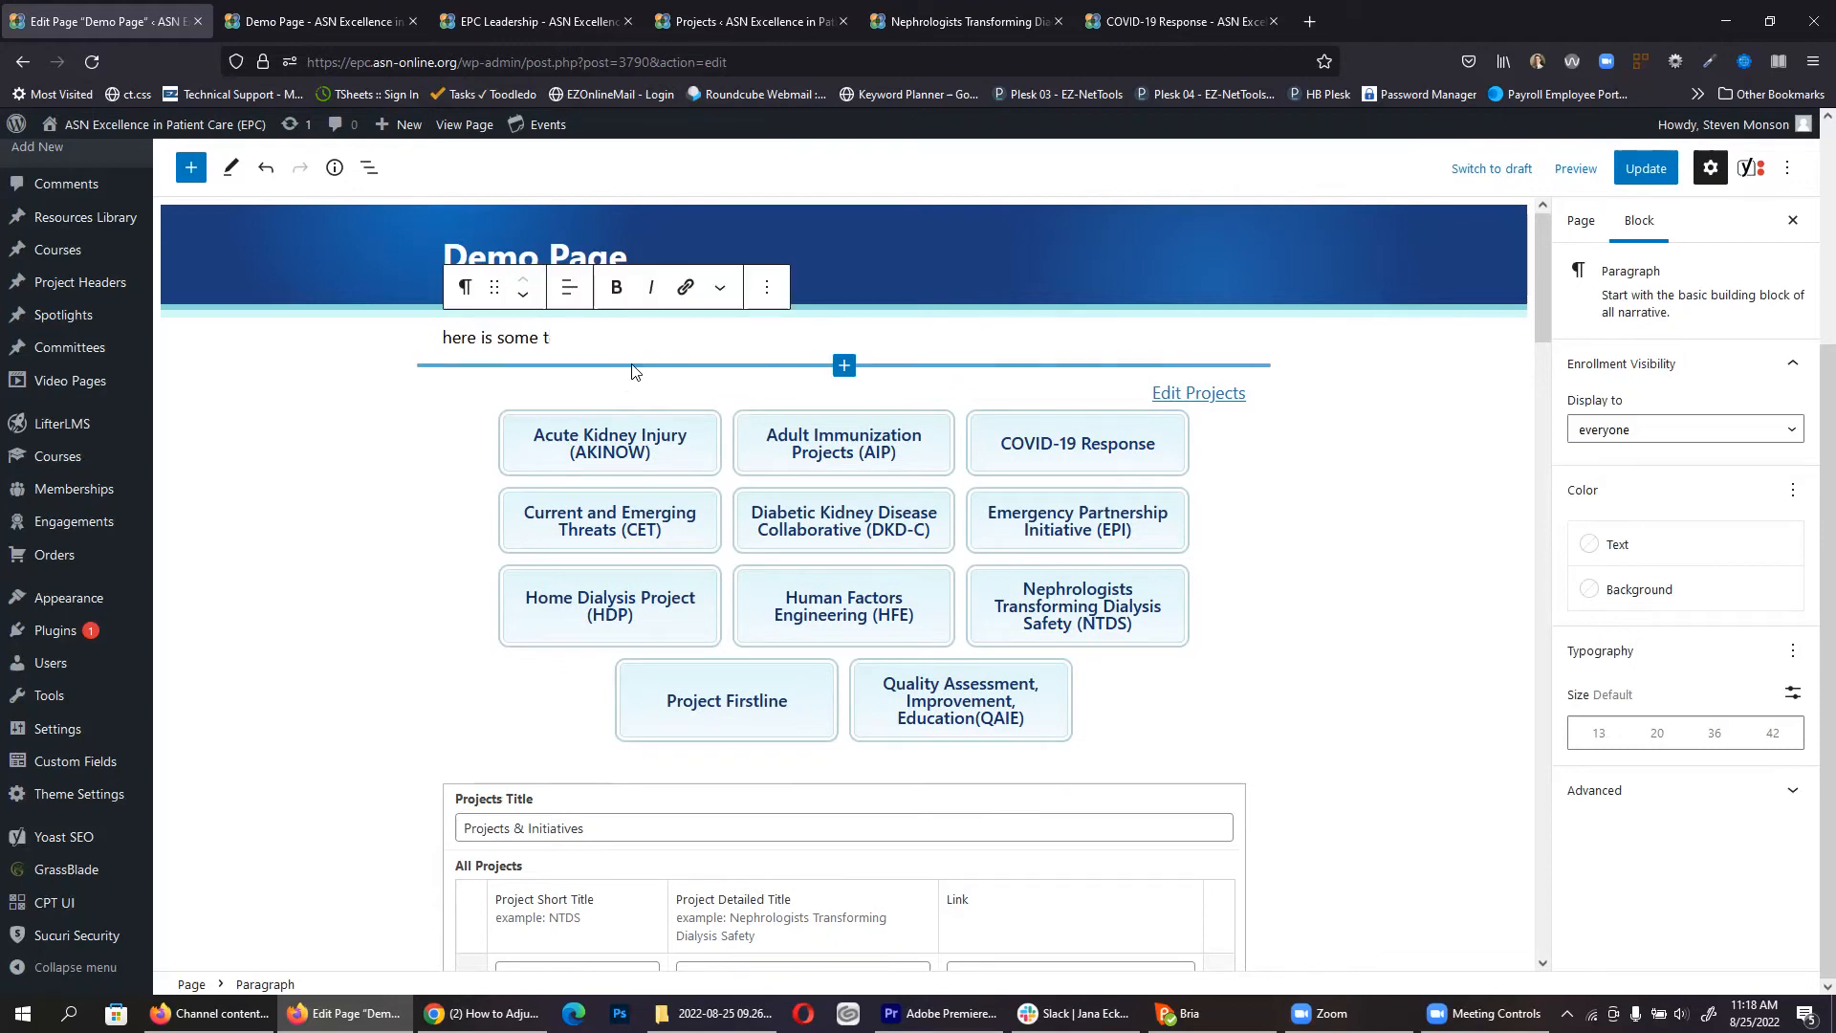
key("BackSpace")
key("BackSpace")
key("BackSpace")
key("BackSpace")
key("BackSpace")
key("BackSpace")
left_click(442, 374)
key("BackSpace")
left_click(454, 350)
key("BackSpace")
left_click(456, 350)
key("BackSpace")
left_click(449, 348)
key("BackSpace")
Step: Select all remaining blocks with Ctrl+A and delete them, leaving the page body empty
left_click_drag(436, 335, 792, 844)
left_click(292, 414)
key("F5")
key("ctrl+a")
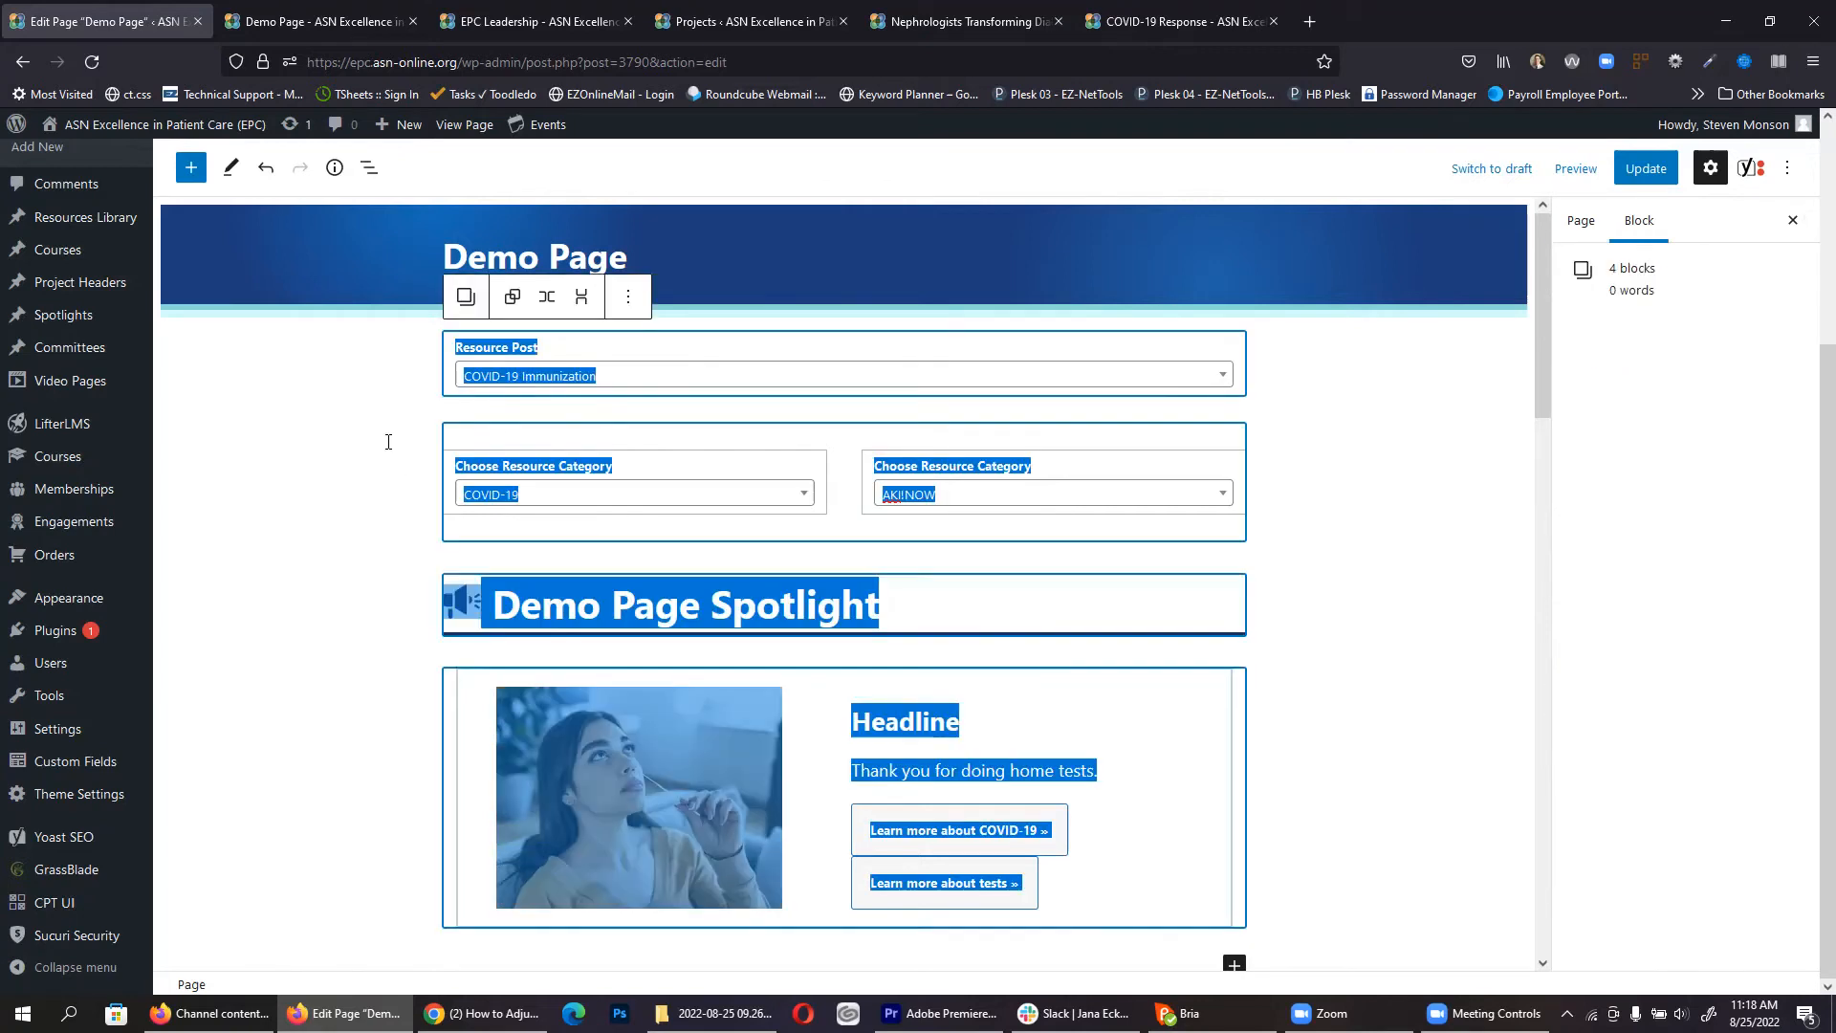
key("Delete")
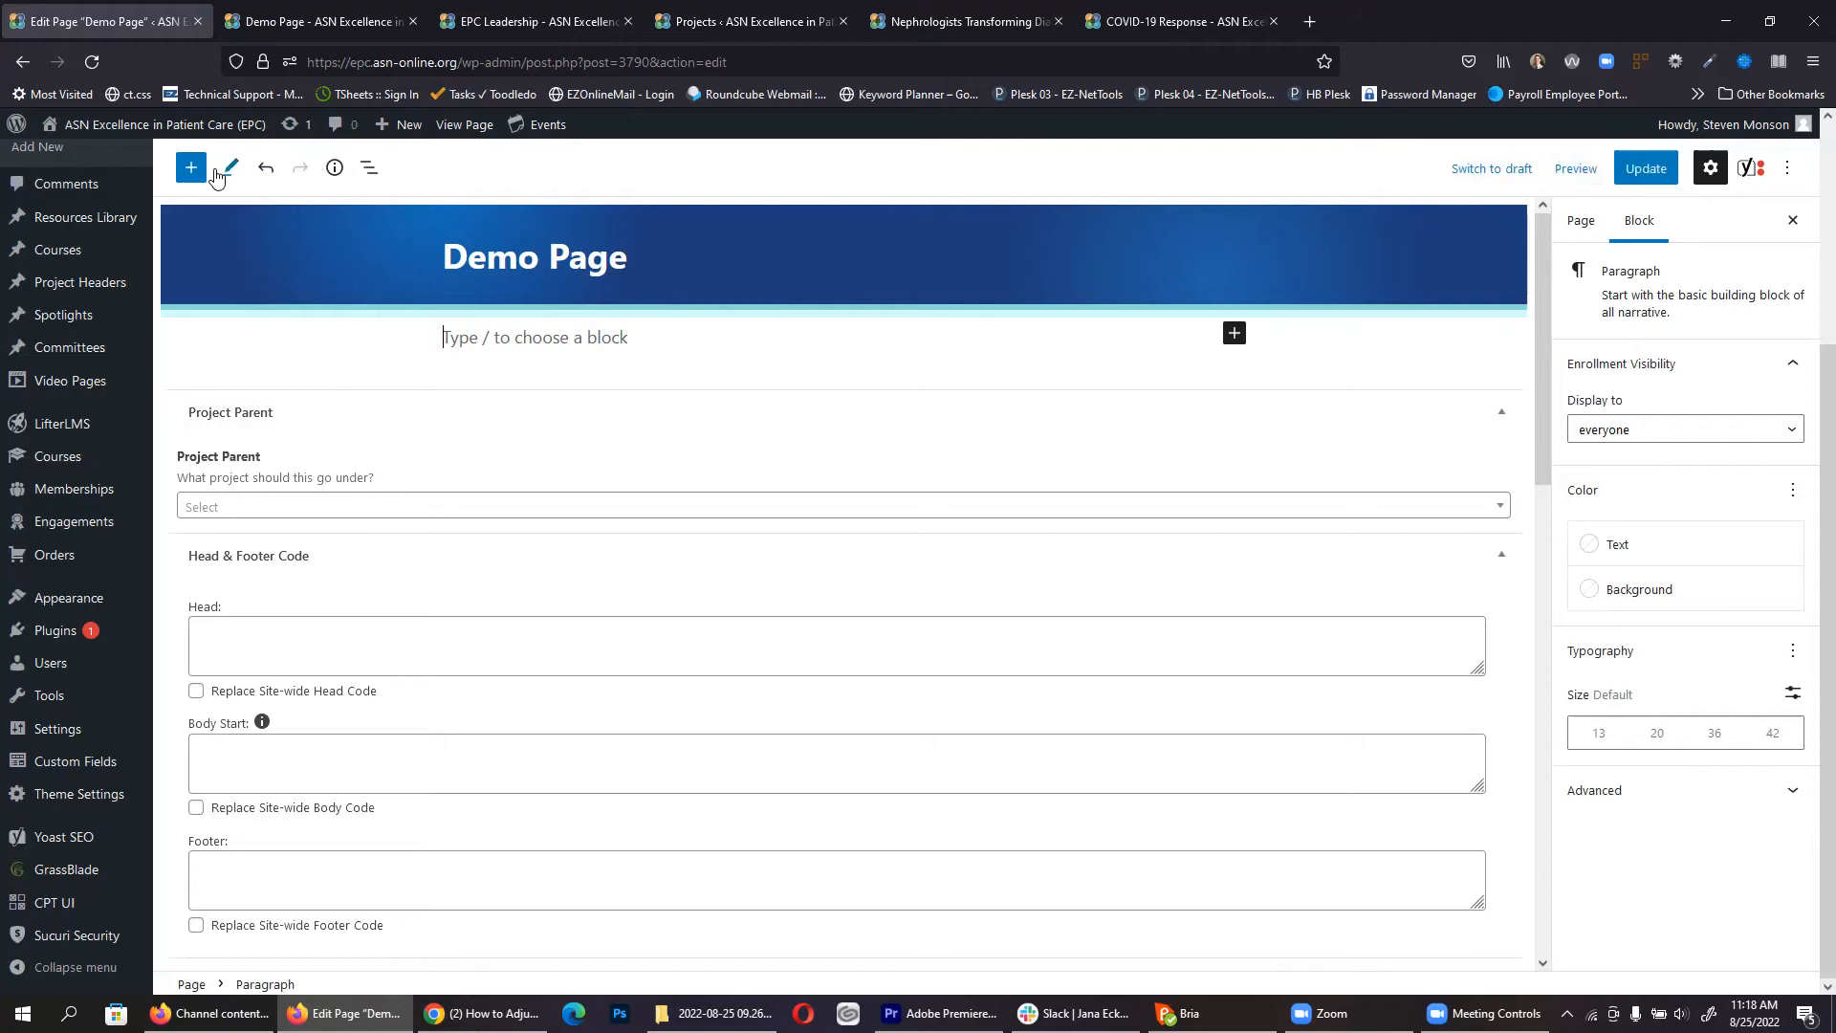
Step: Insert the Project Page Template pattern from Patterns and scroll through its new sections
left_click(190, 169)
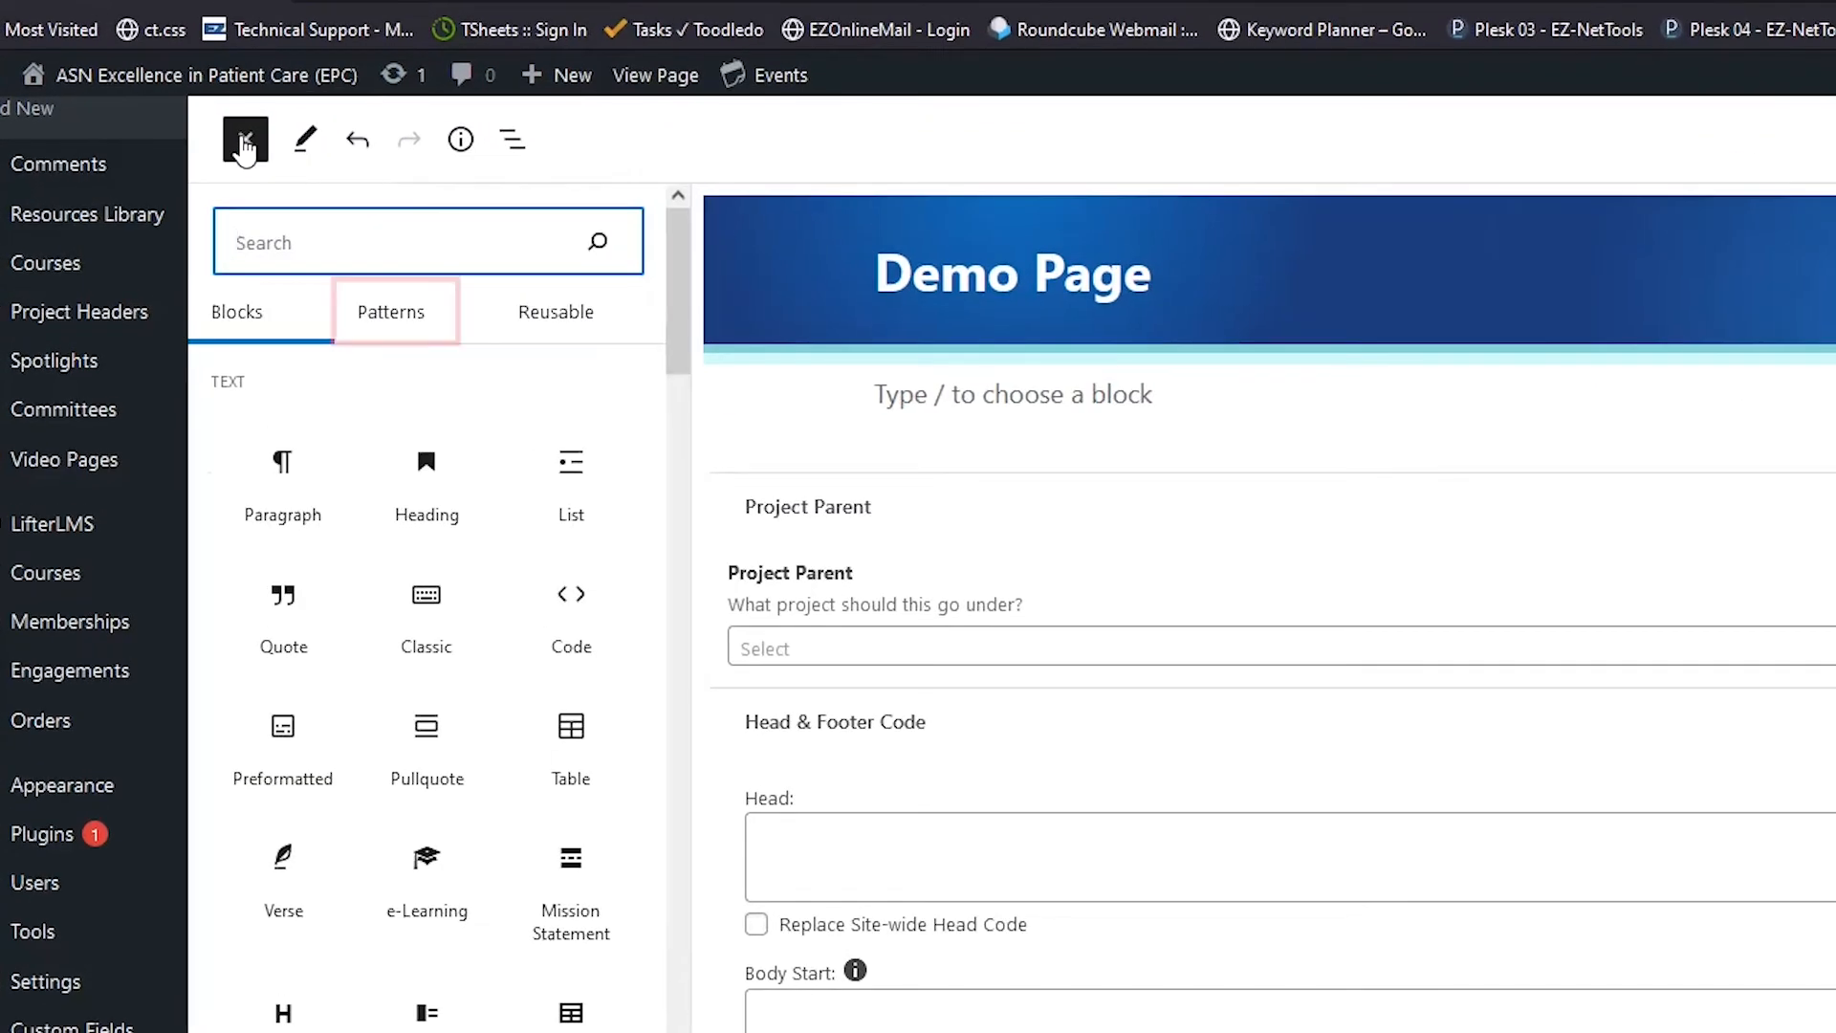
left_click(411, 325)
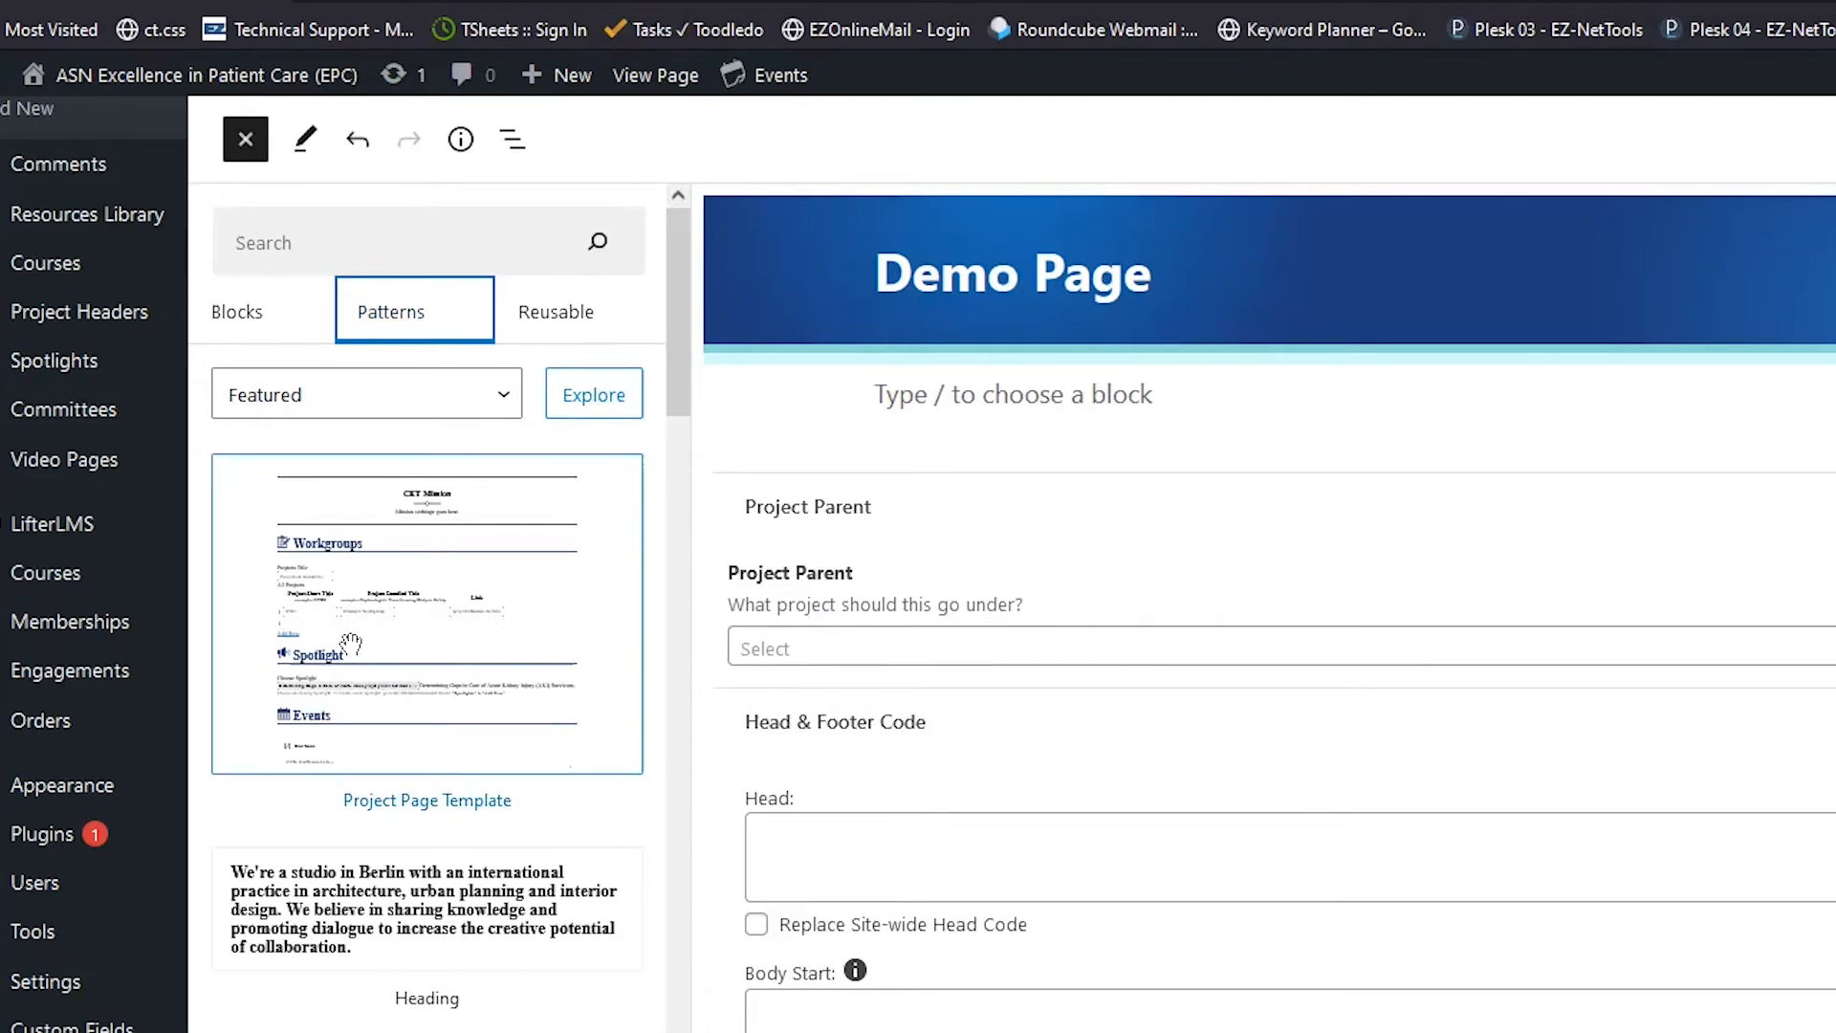
left_click_drag(353, 635, 1115, 392)
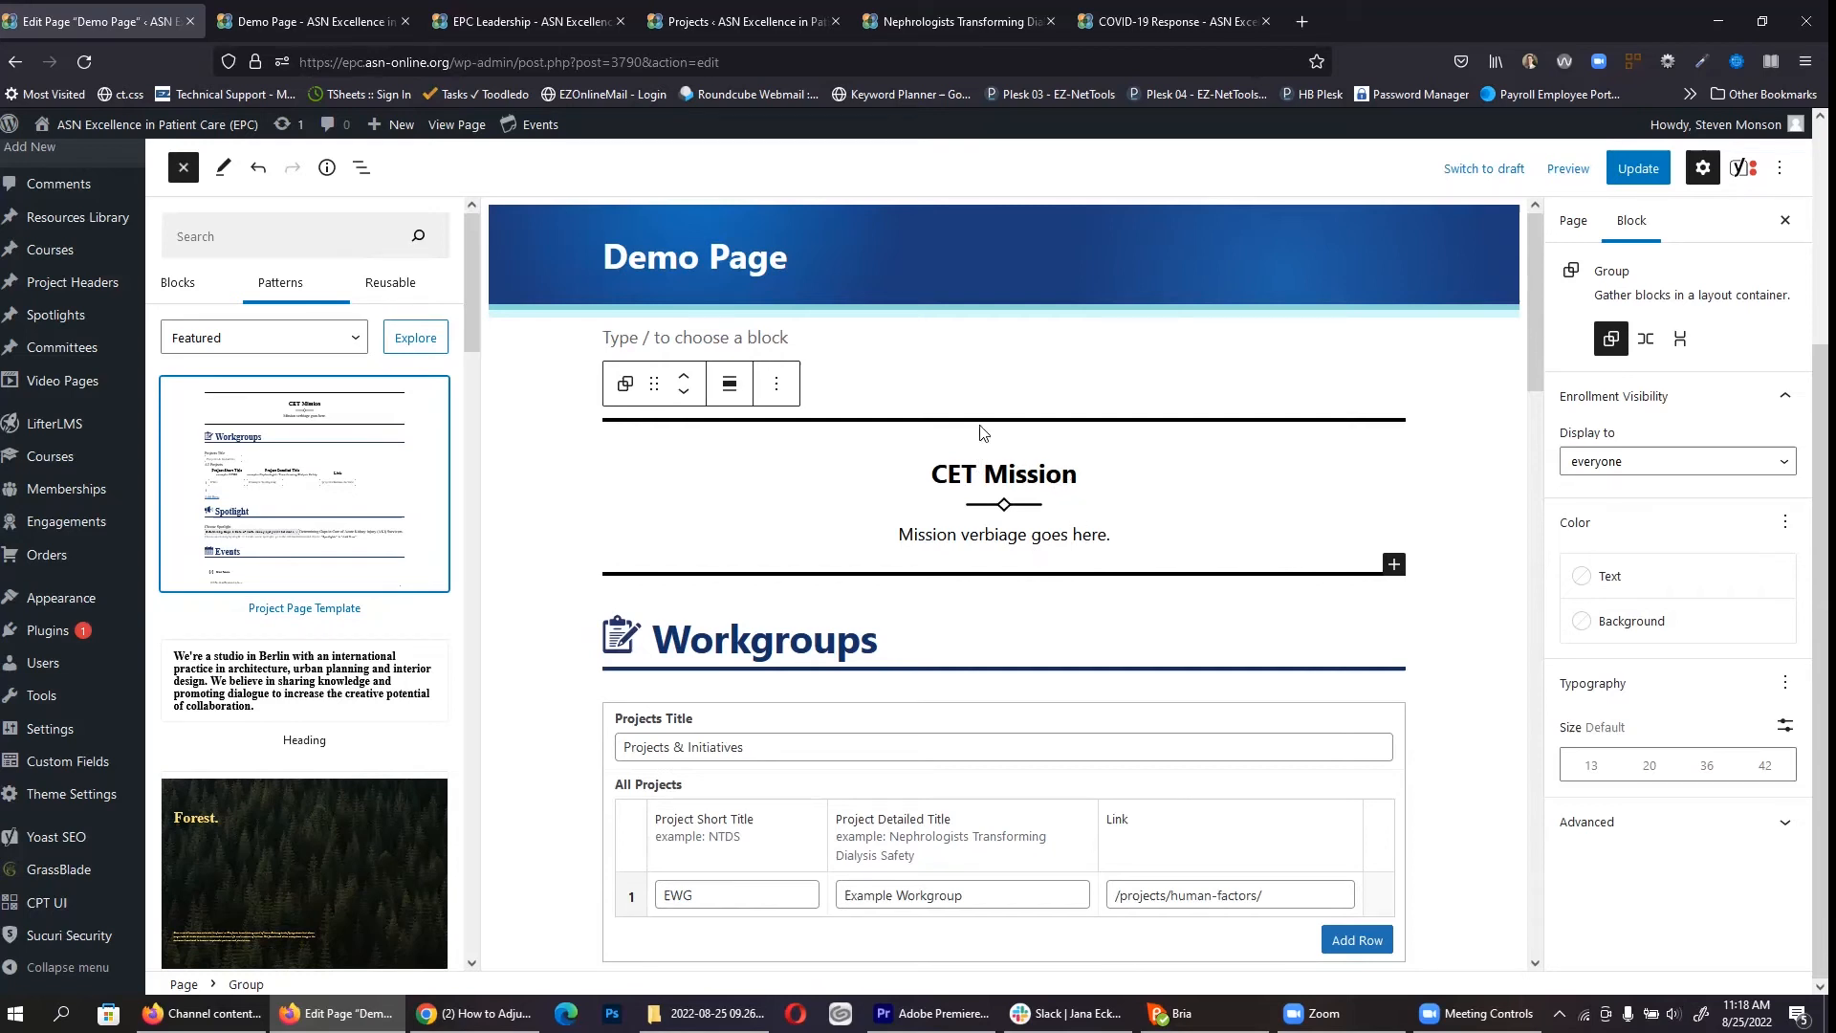
scroll(767, 378, "down", 3)
scroll(769, 346, "down", 2)
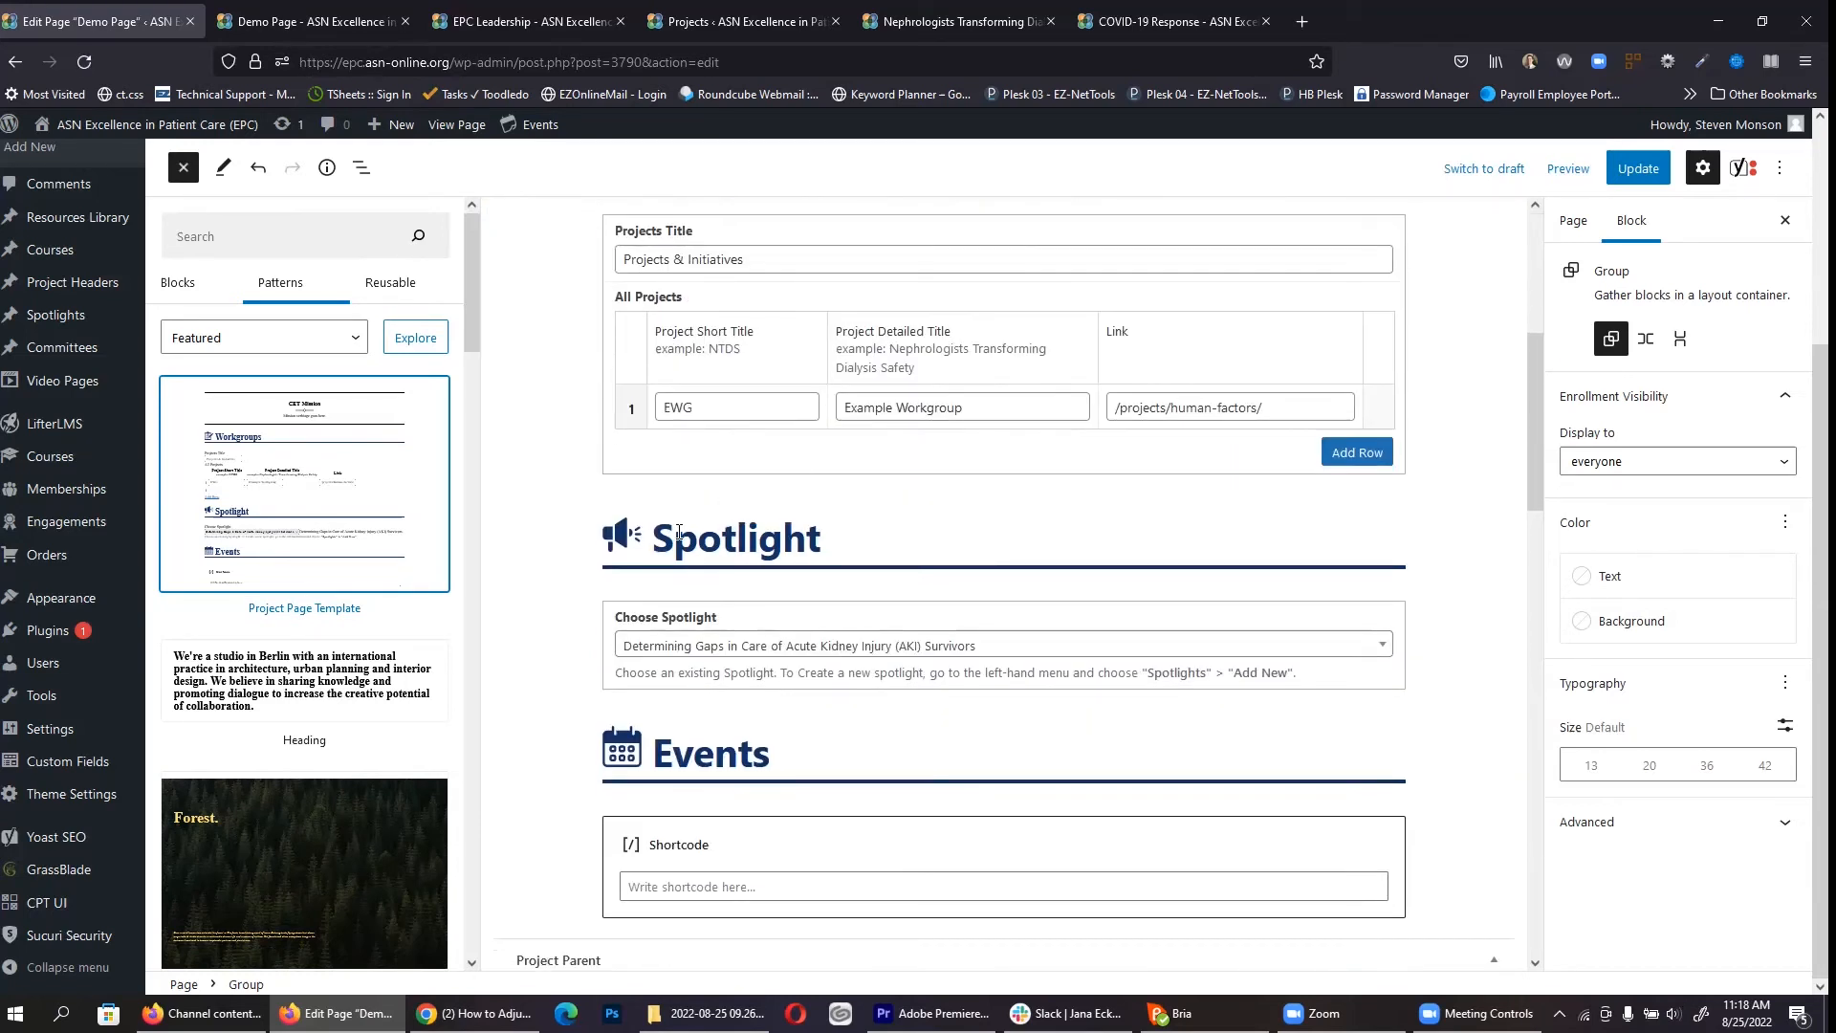
scroll(679, 533, "down", 3)
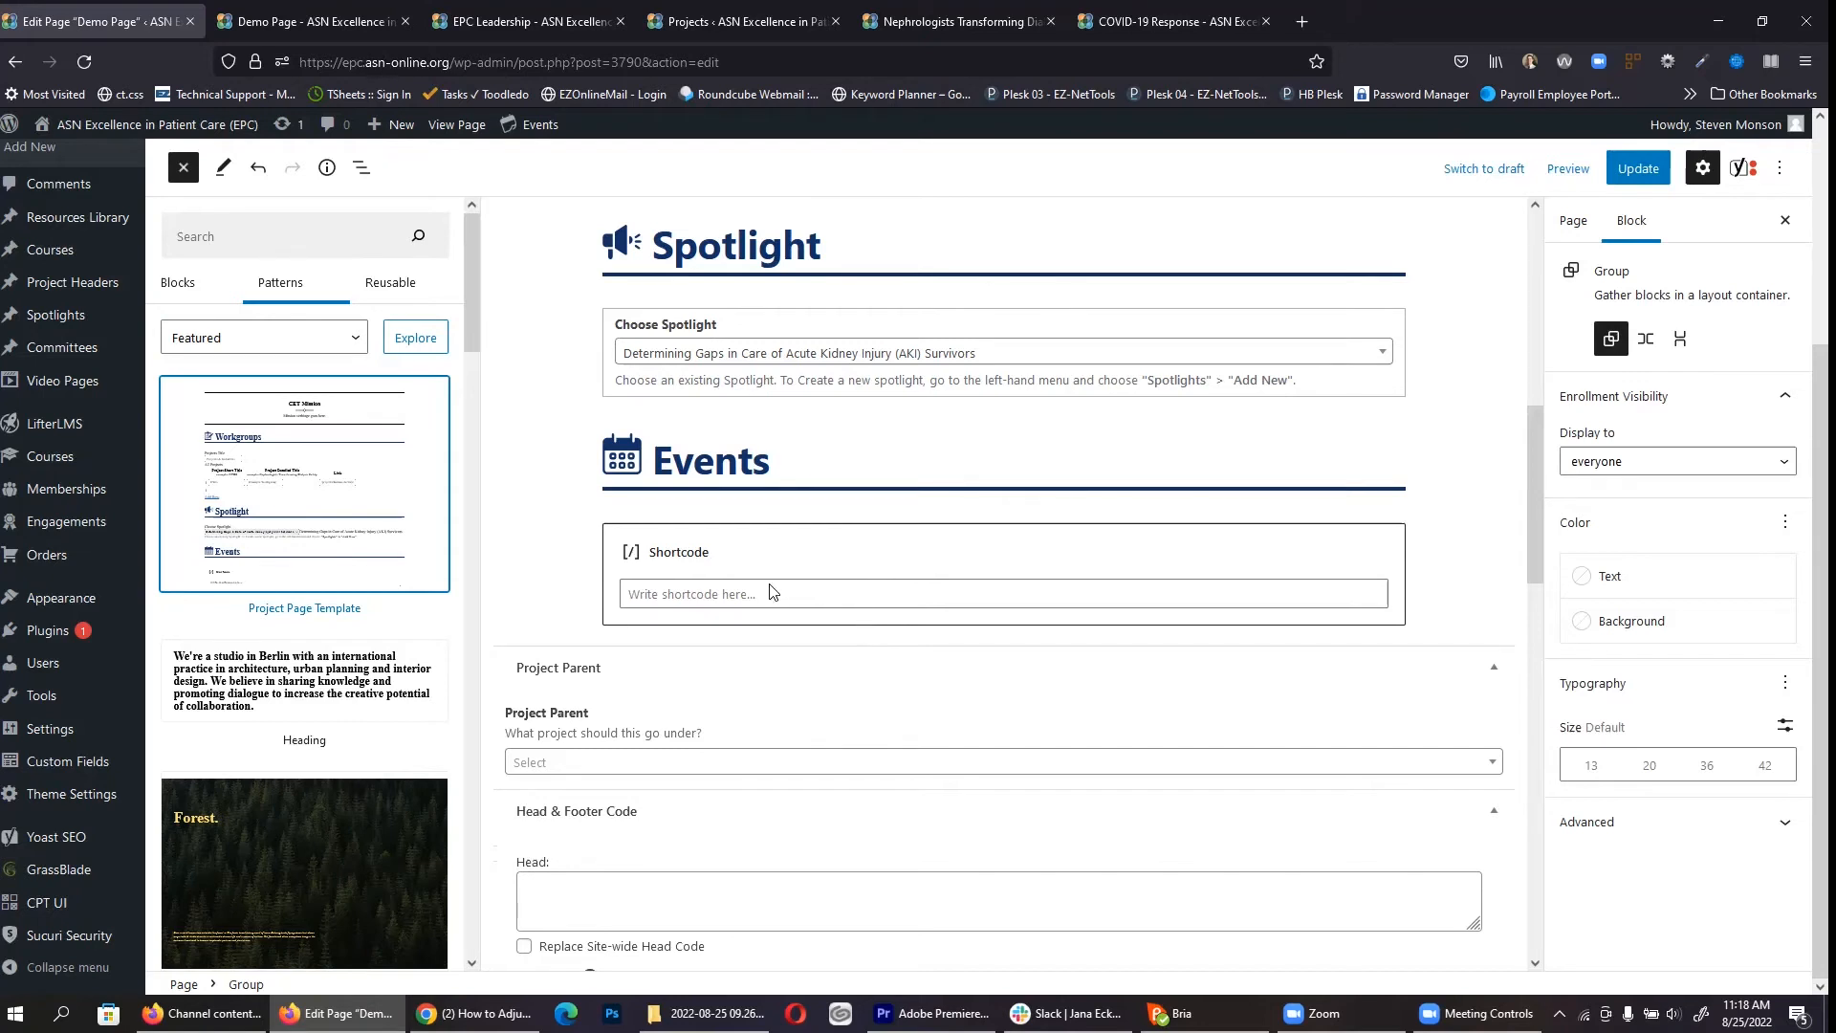
scroll(773, 592, "up", 1)
Step: Select the Calendar-icon Events section header and open, then dismiss, its options menu
left_click(790, 564)
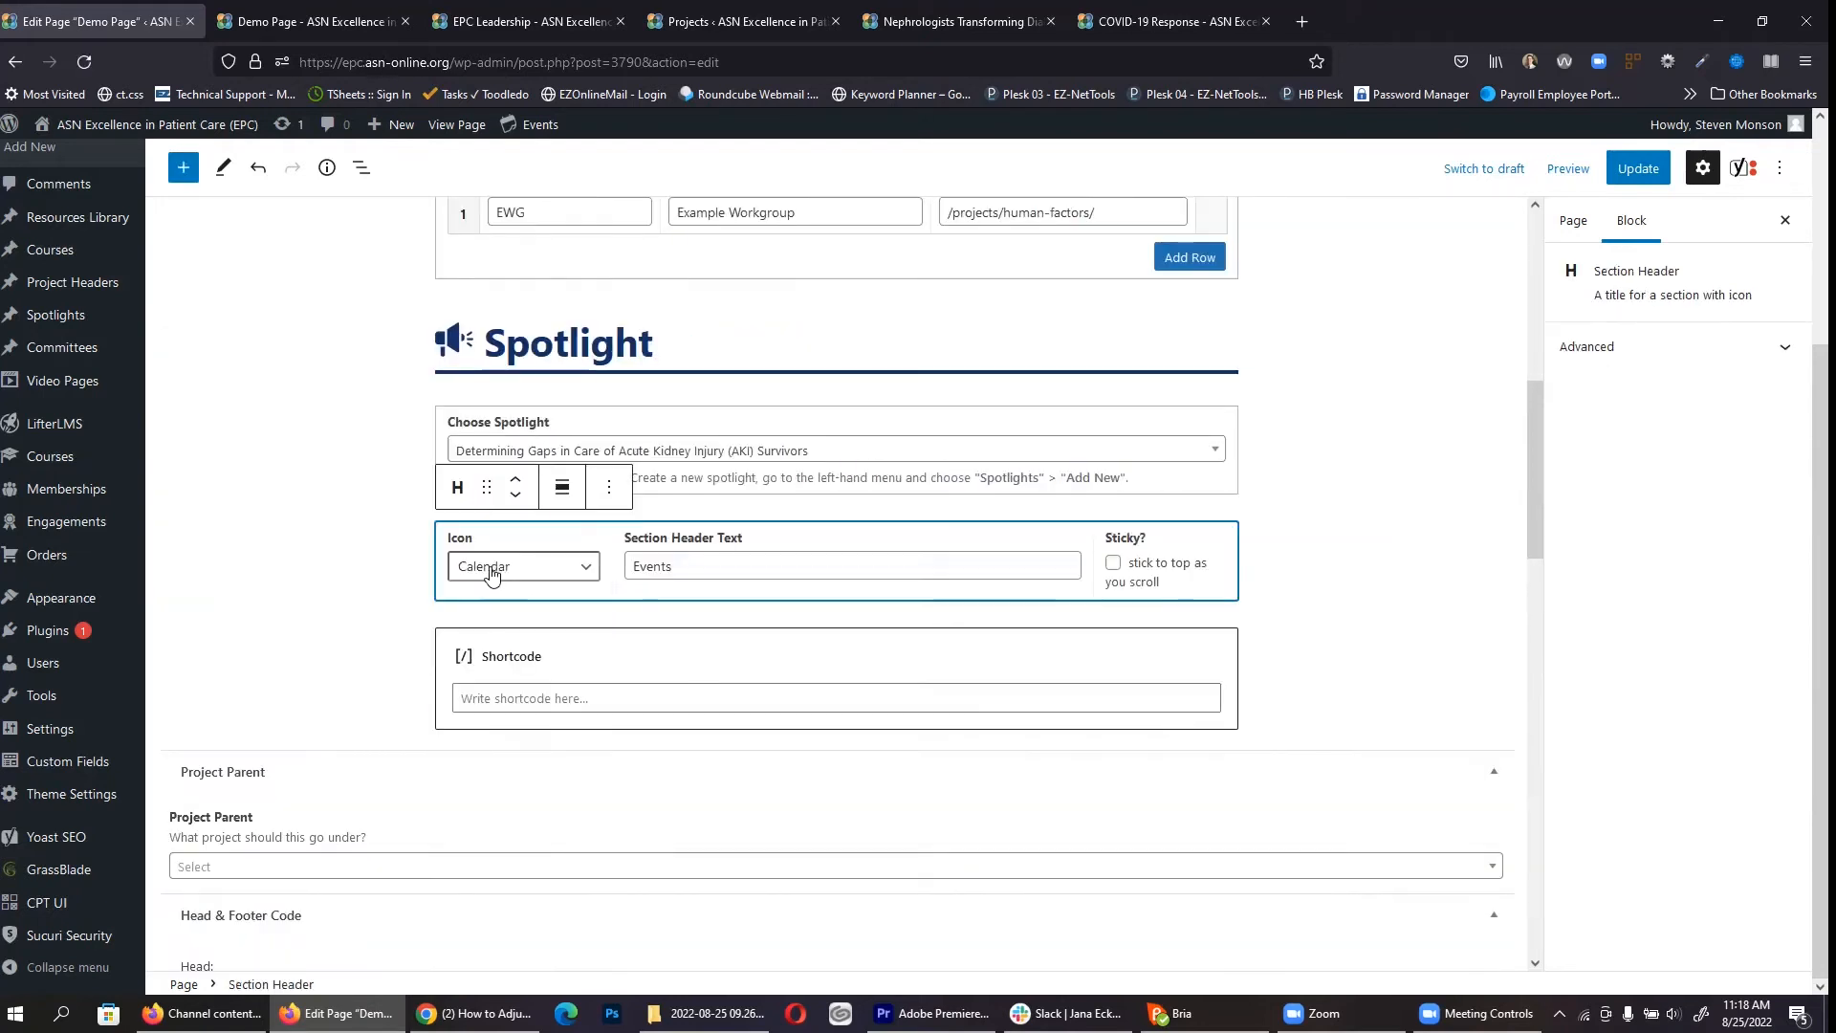
left_click(608, 492)
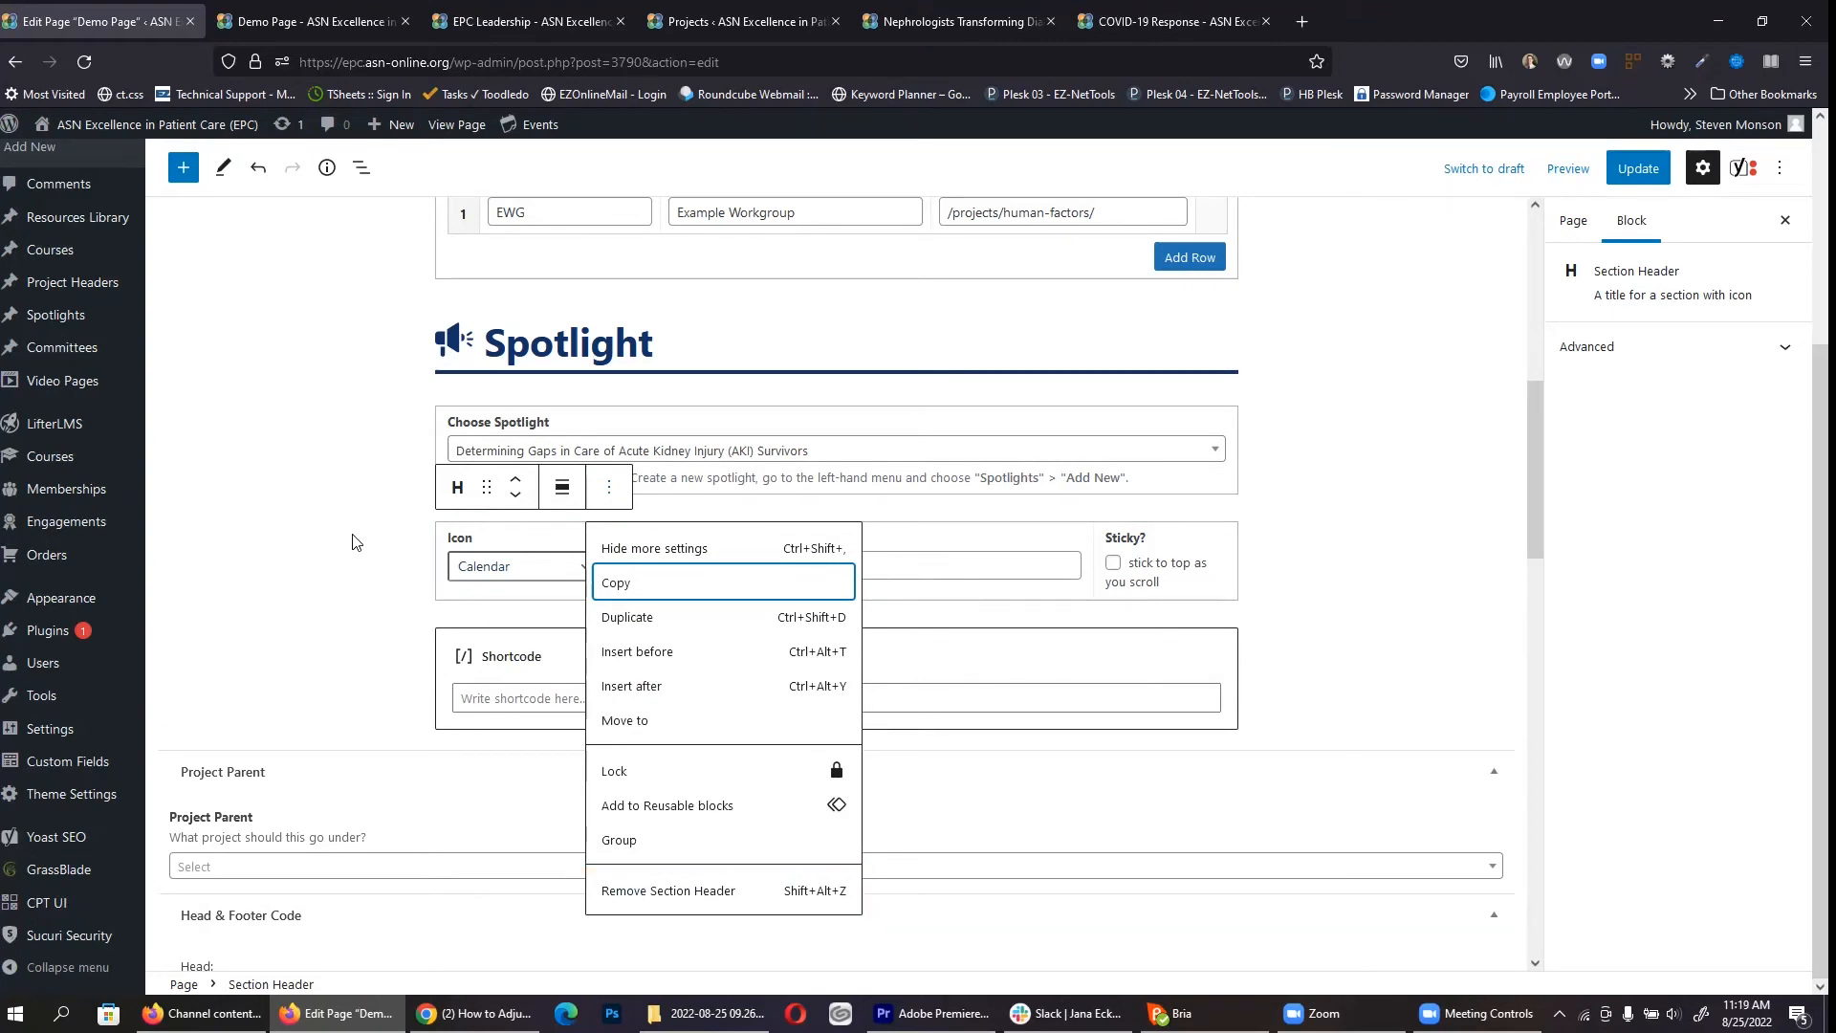
left_click(444, 629)
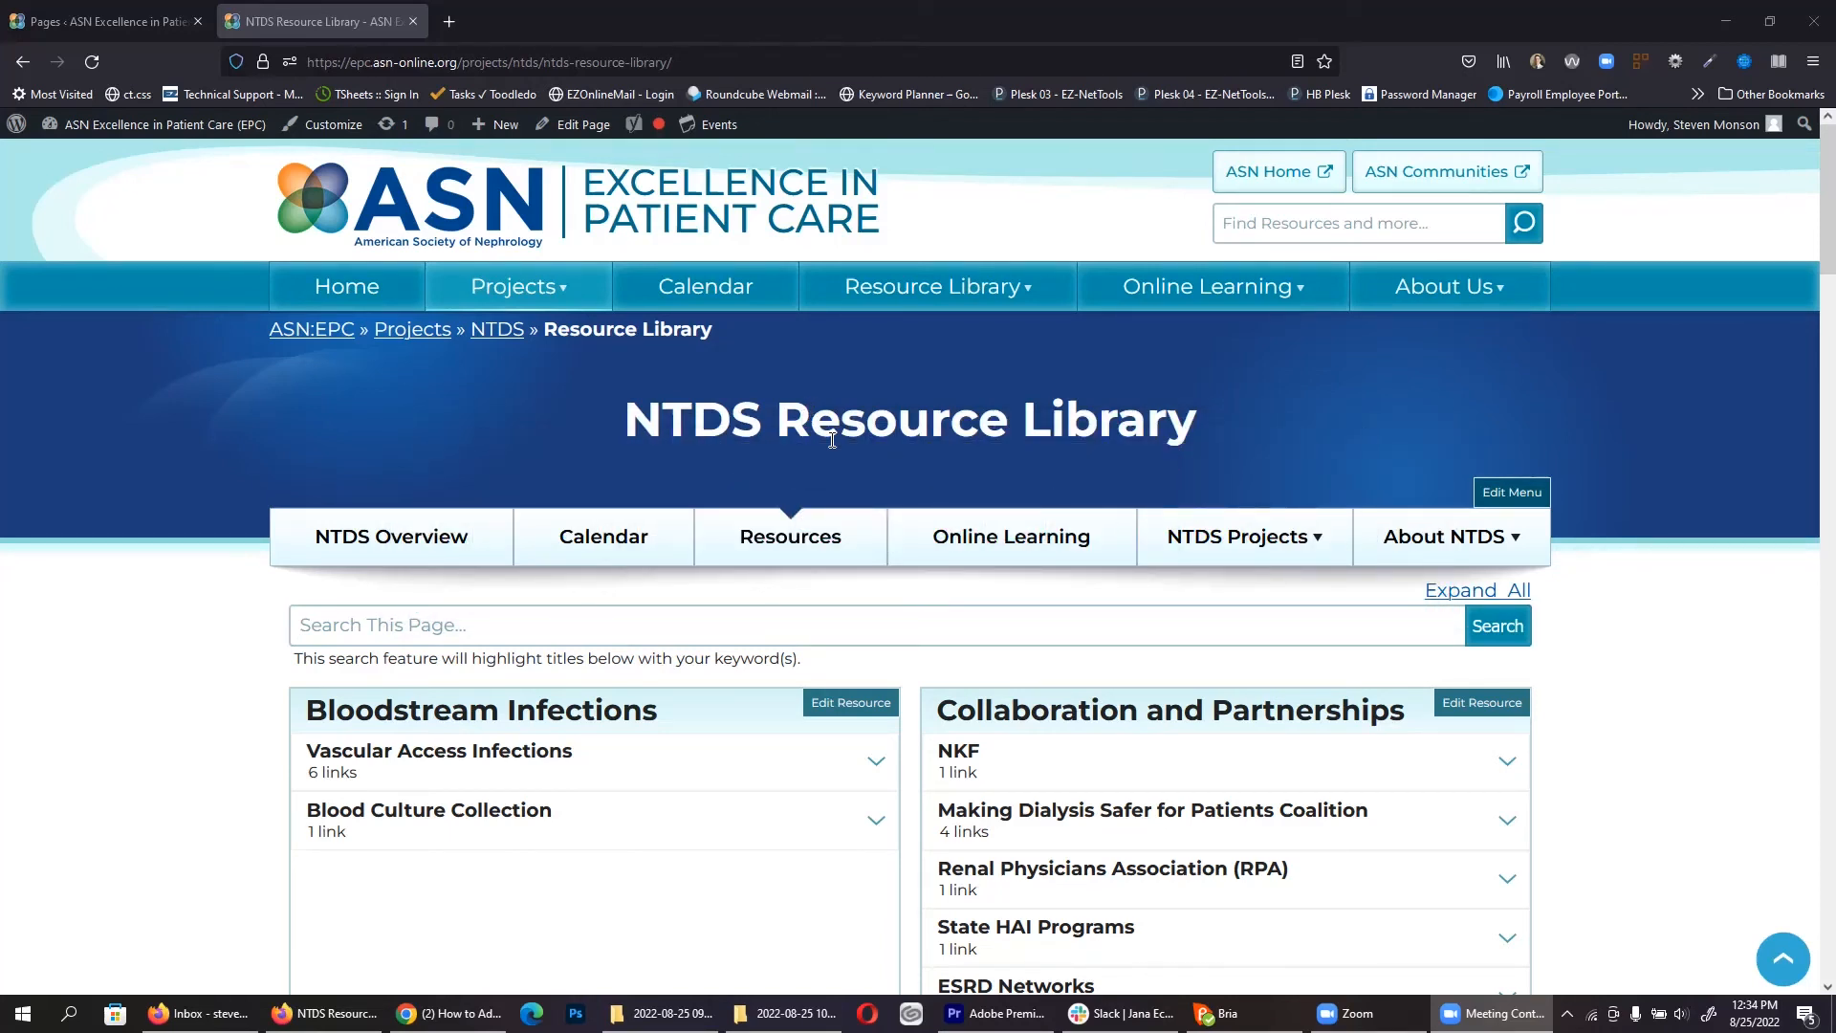
Step: Try the live NTDS Resource Library's search box and scroll through the page
left_click(433, 626)
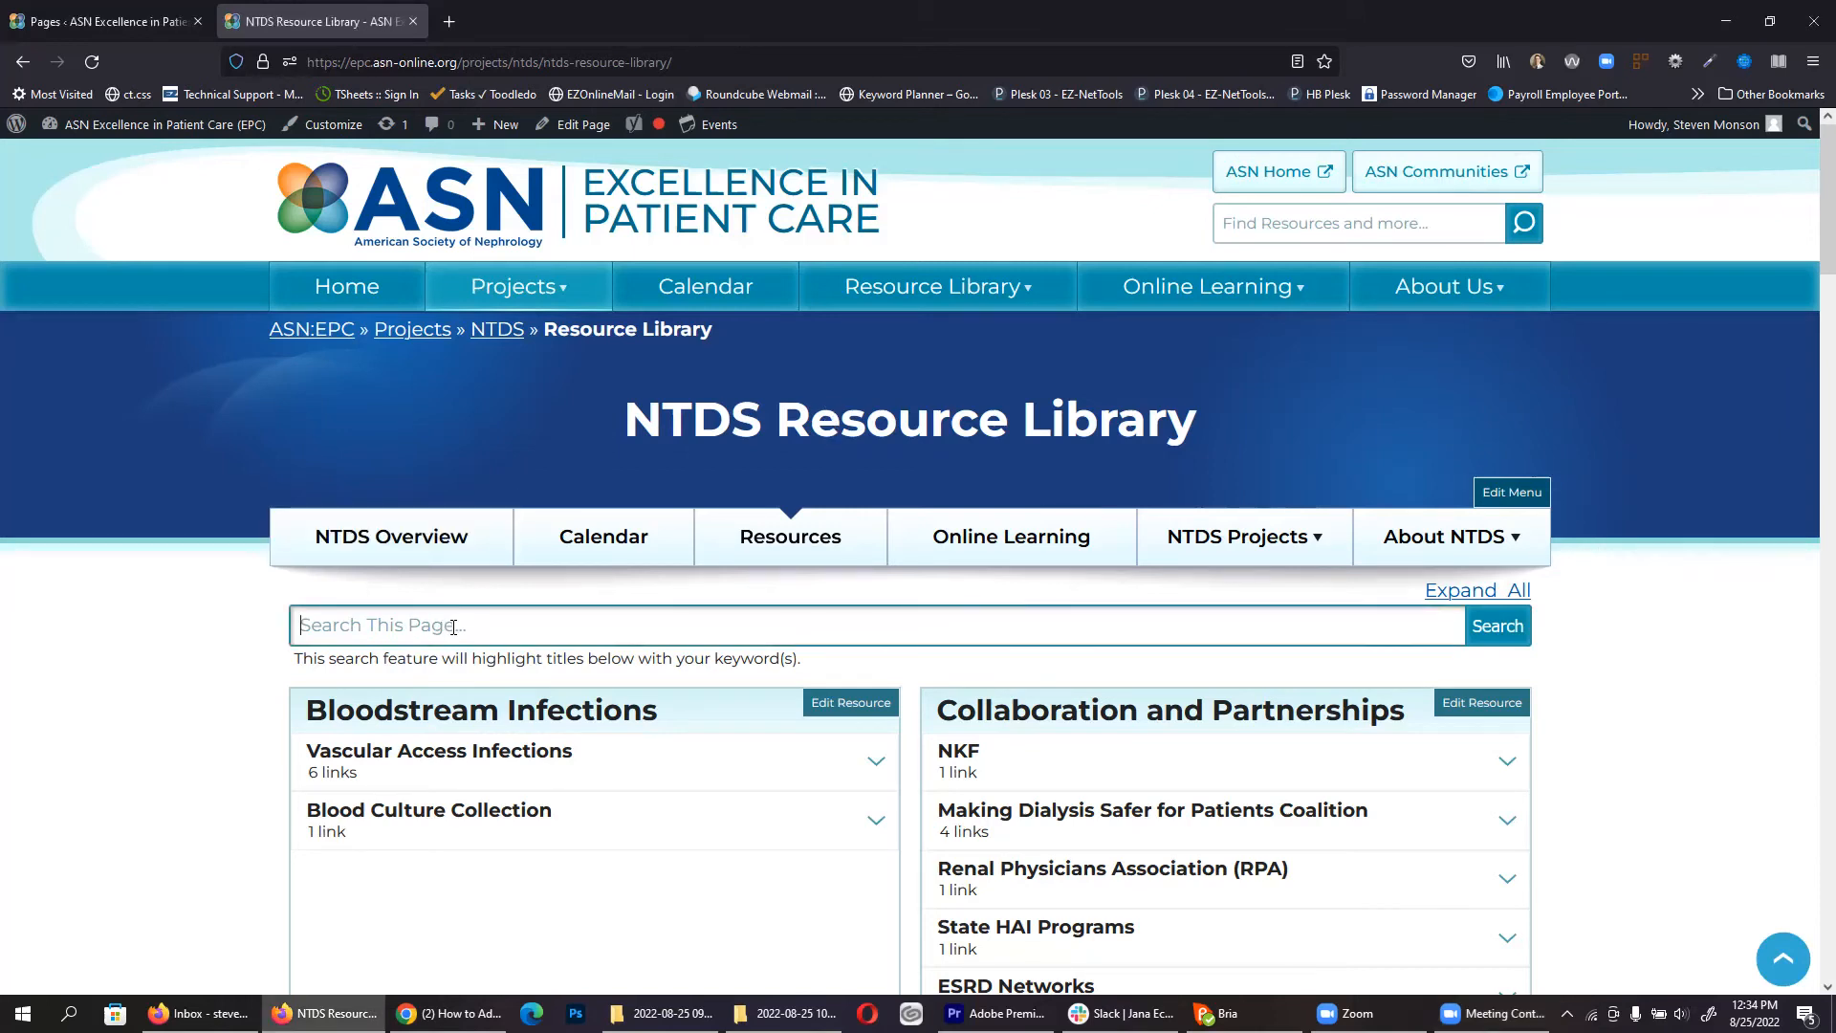
scroll(585, 603, "down", 7)
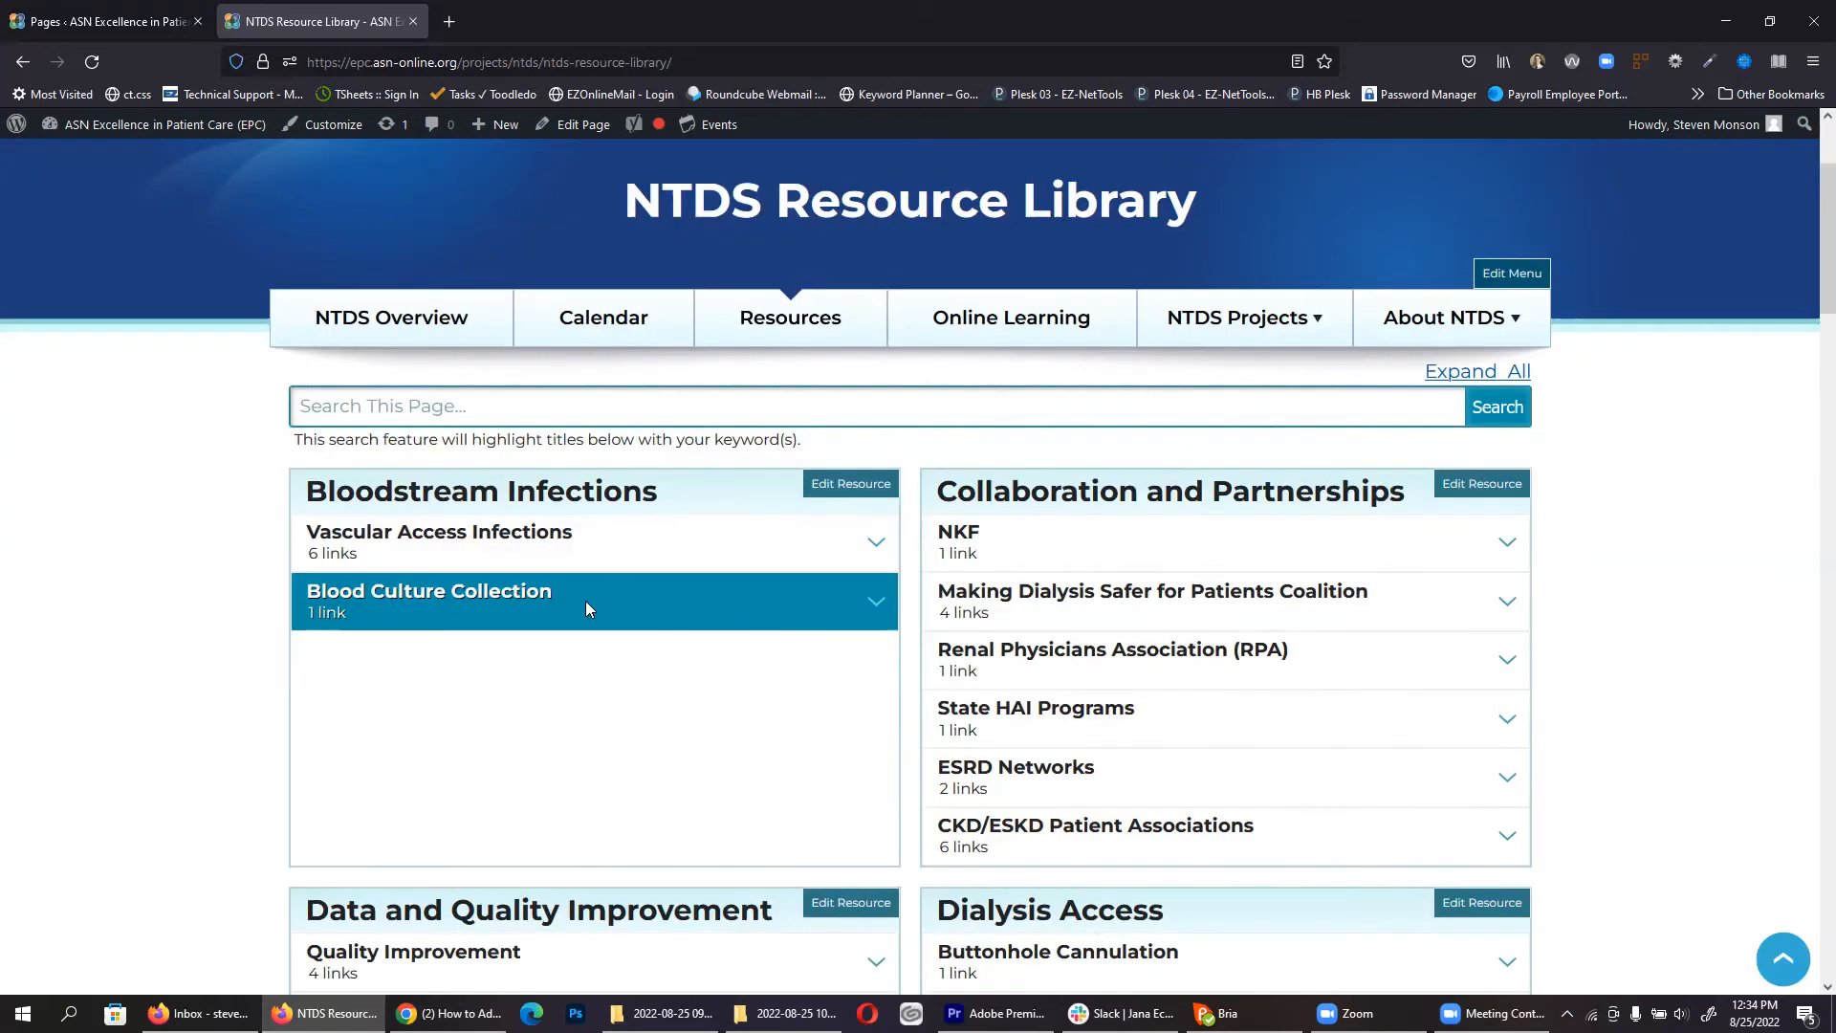
scroll(736, 660, "down", 6)
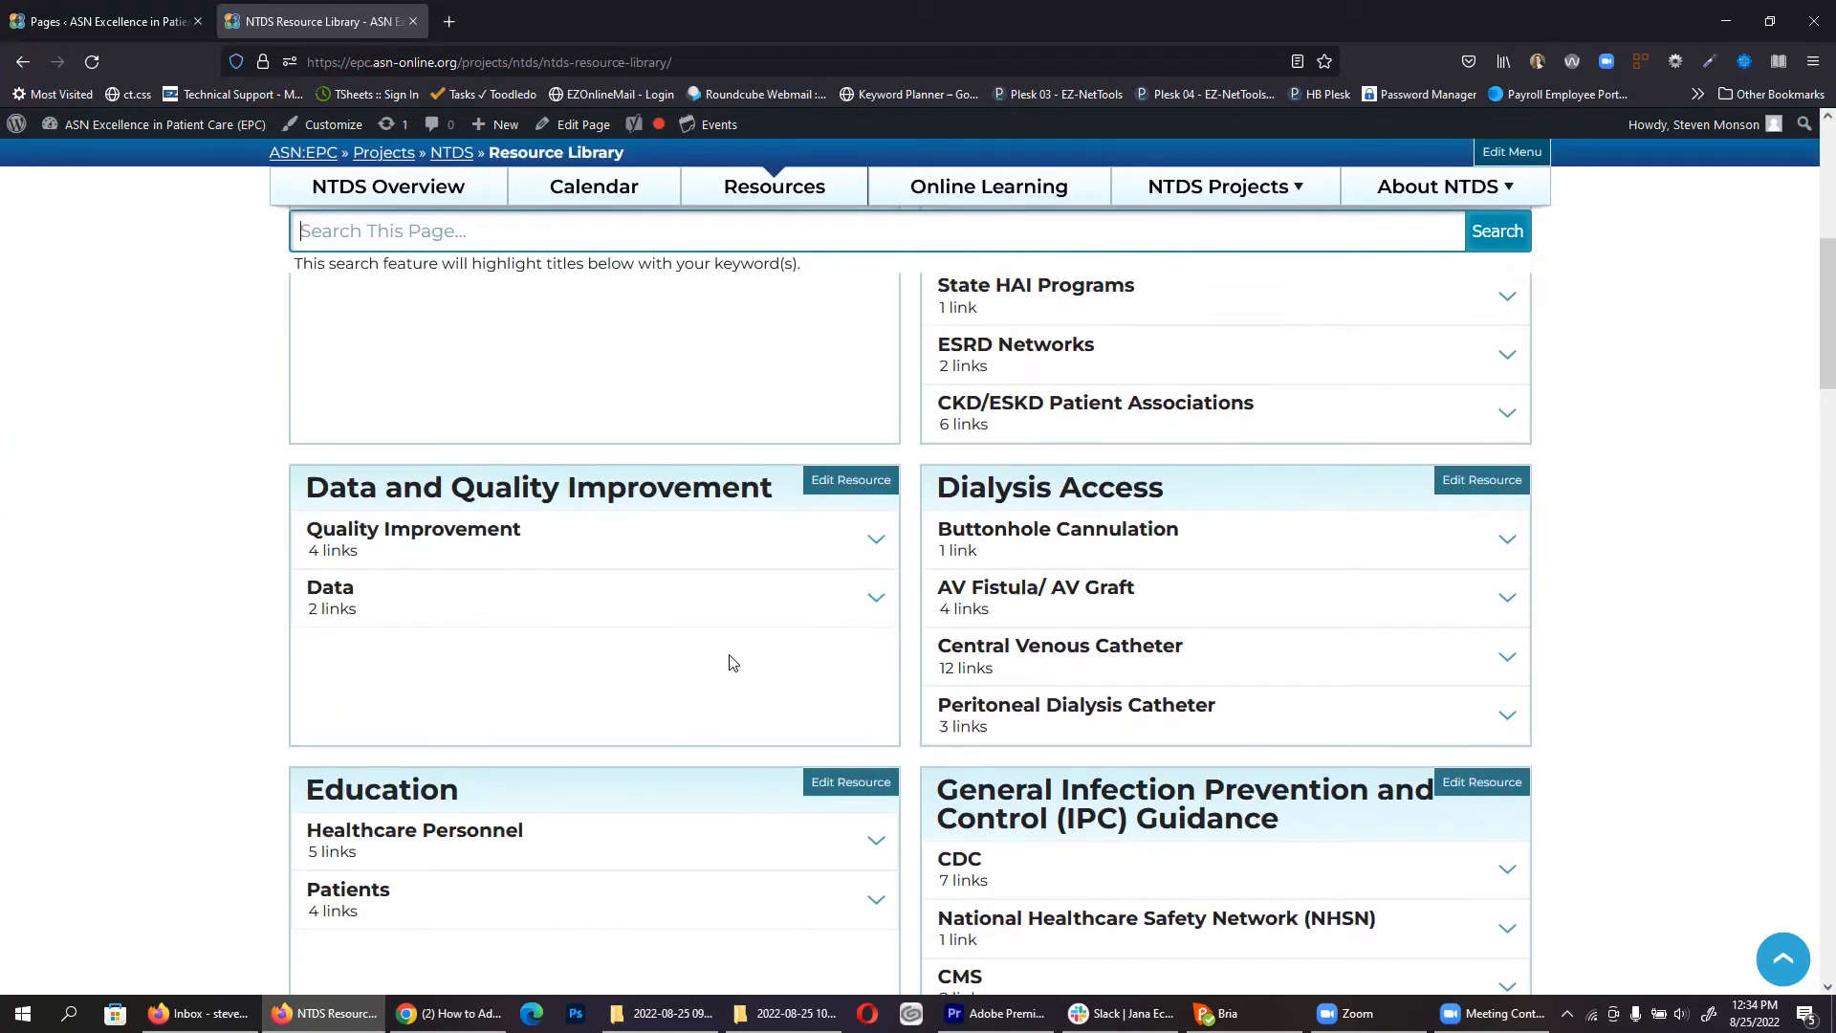
scroll(735, 650, "up", 13)
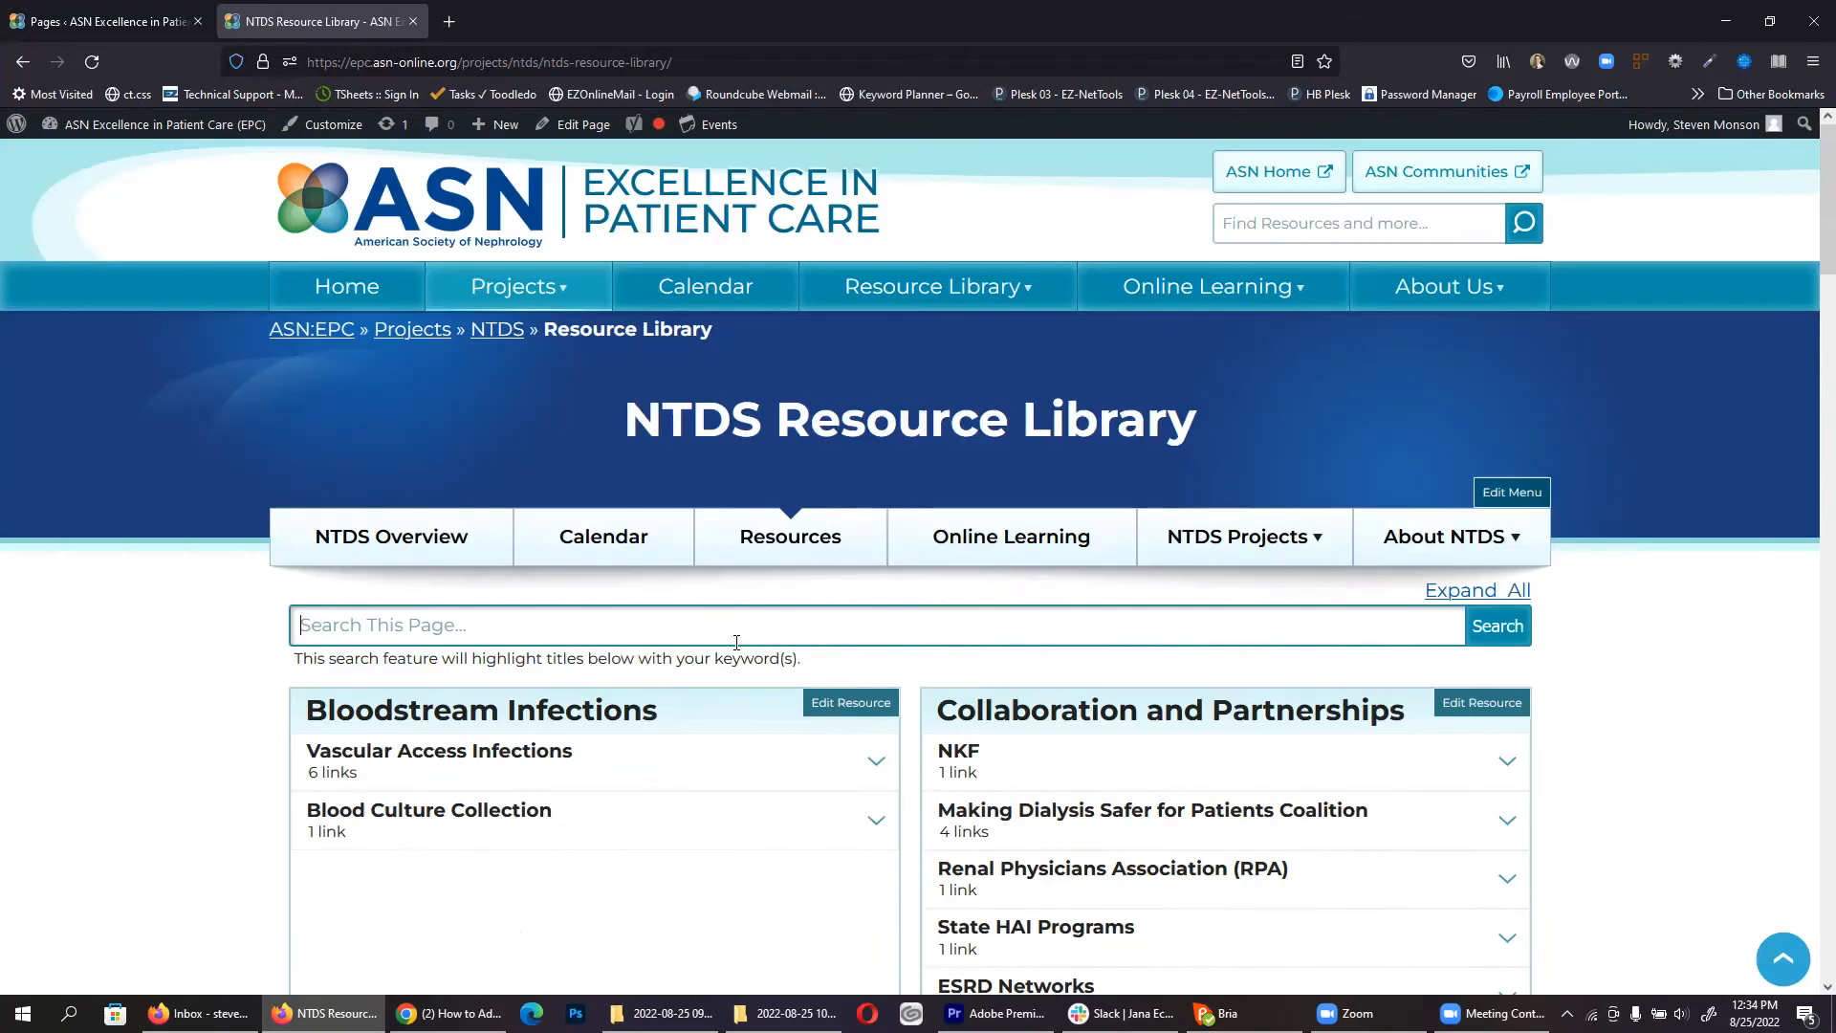
Step: Open the page in the editor, inspect its search header and category blocks, then return to Pages
left_click(574, 127)
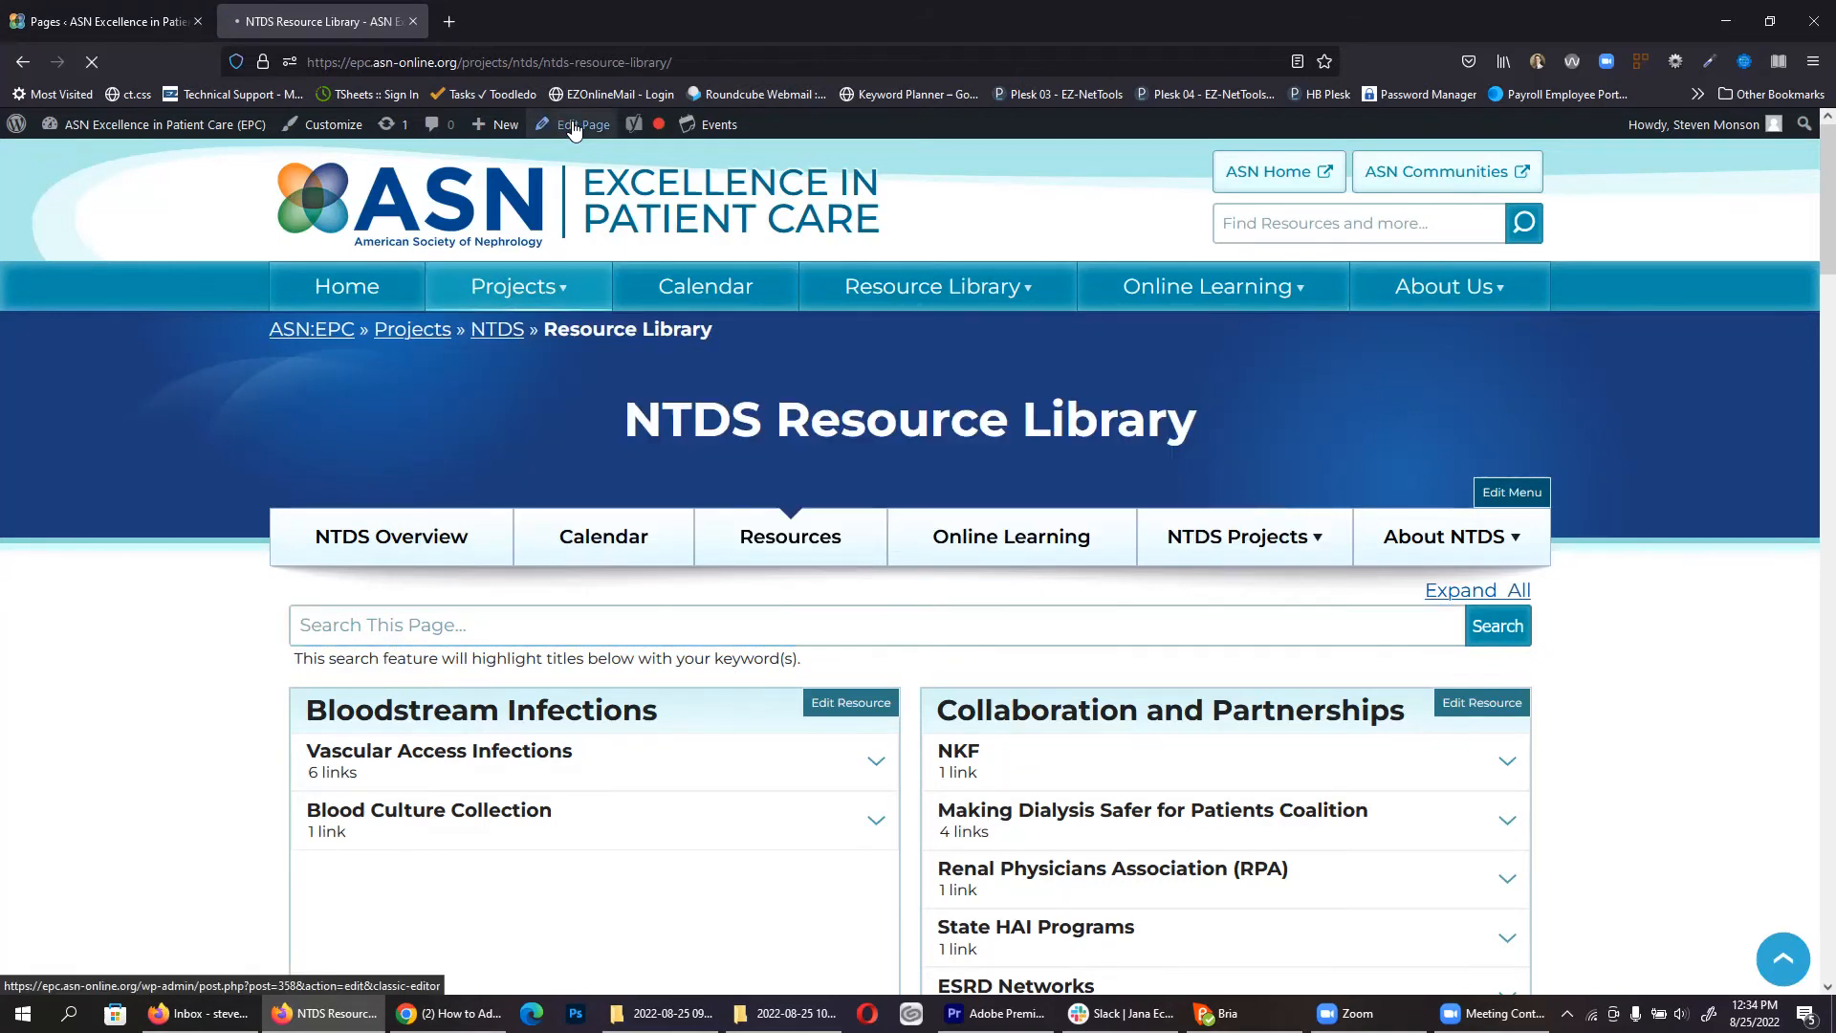
mouse_move(577, 283)
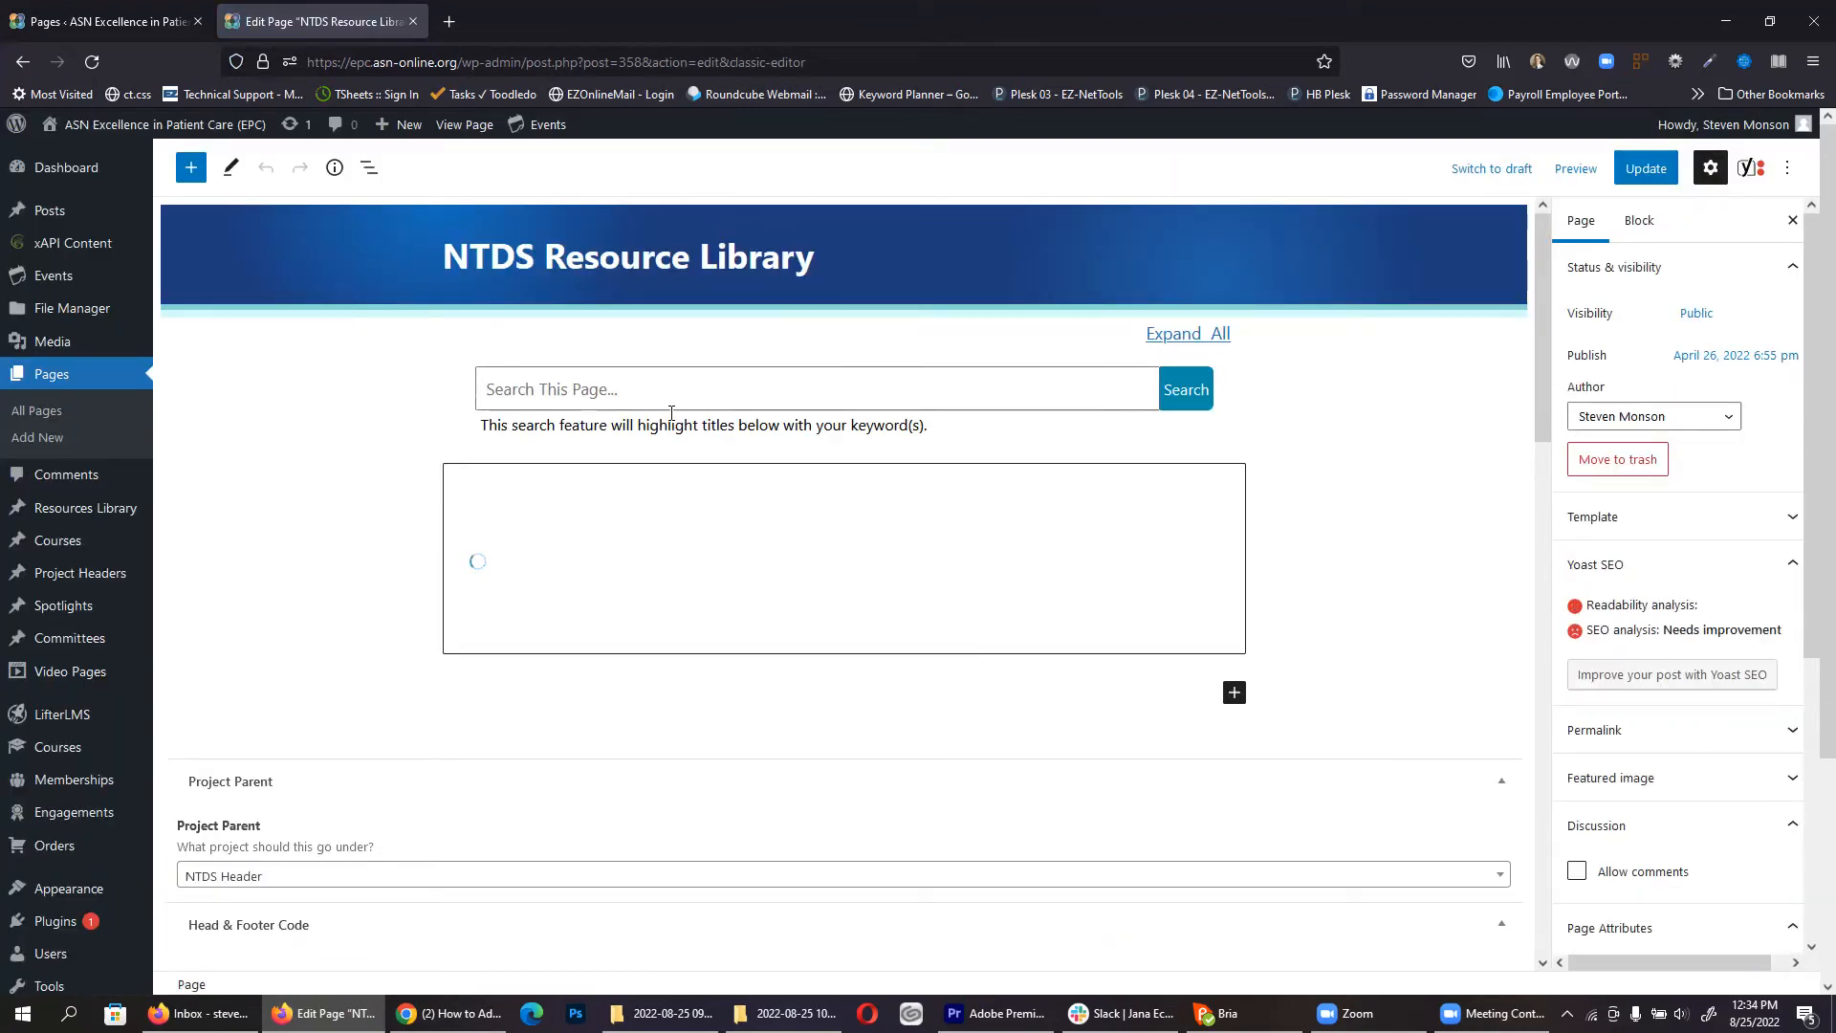
left_click(703, 358)
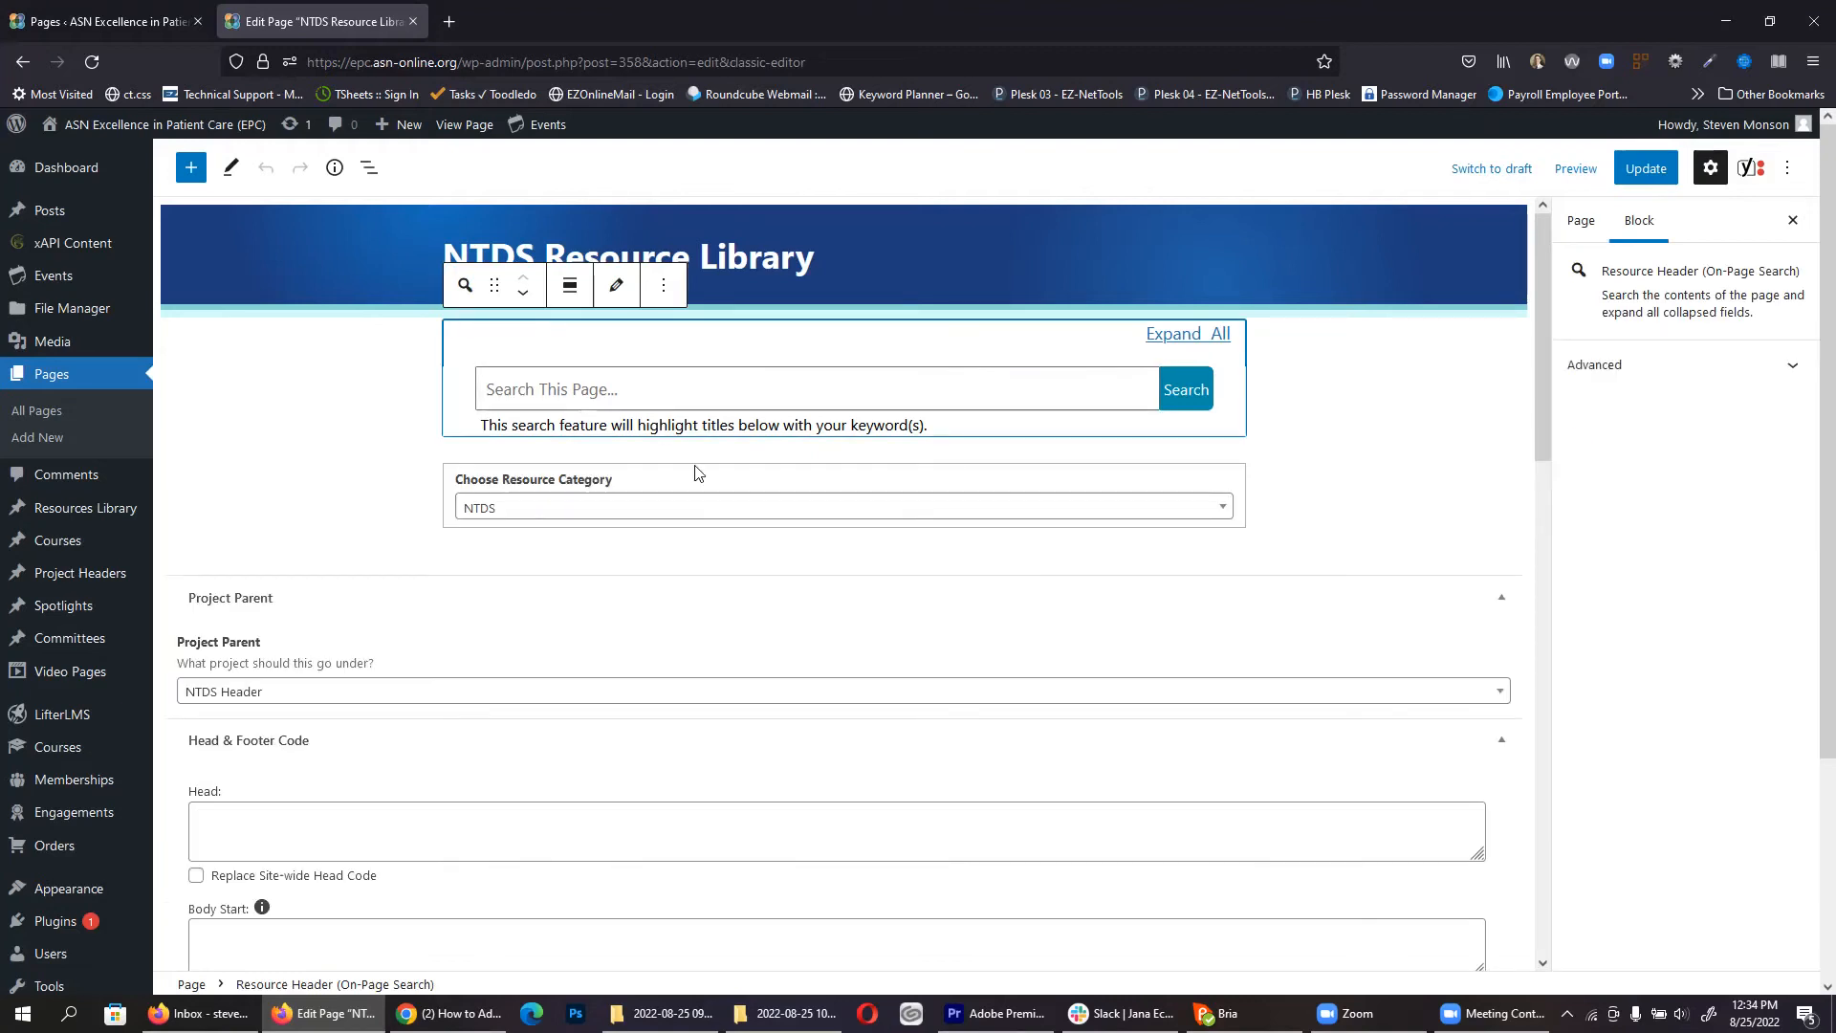
left_click(625, 483)
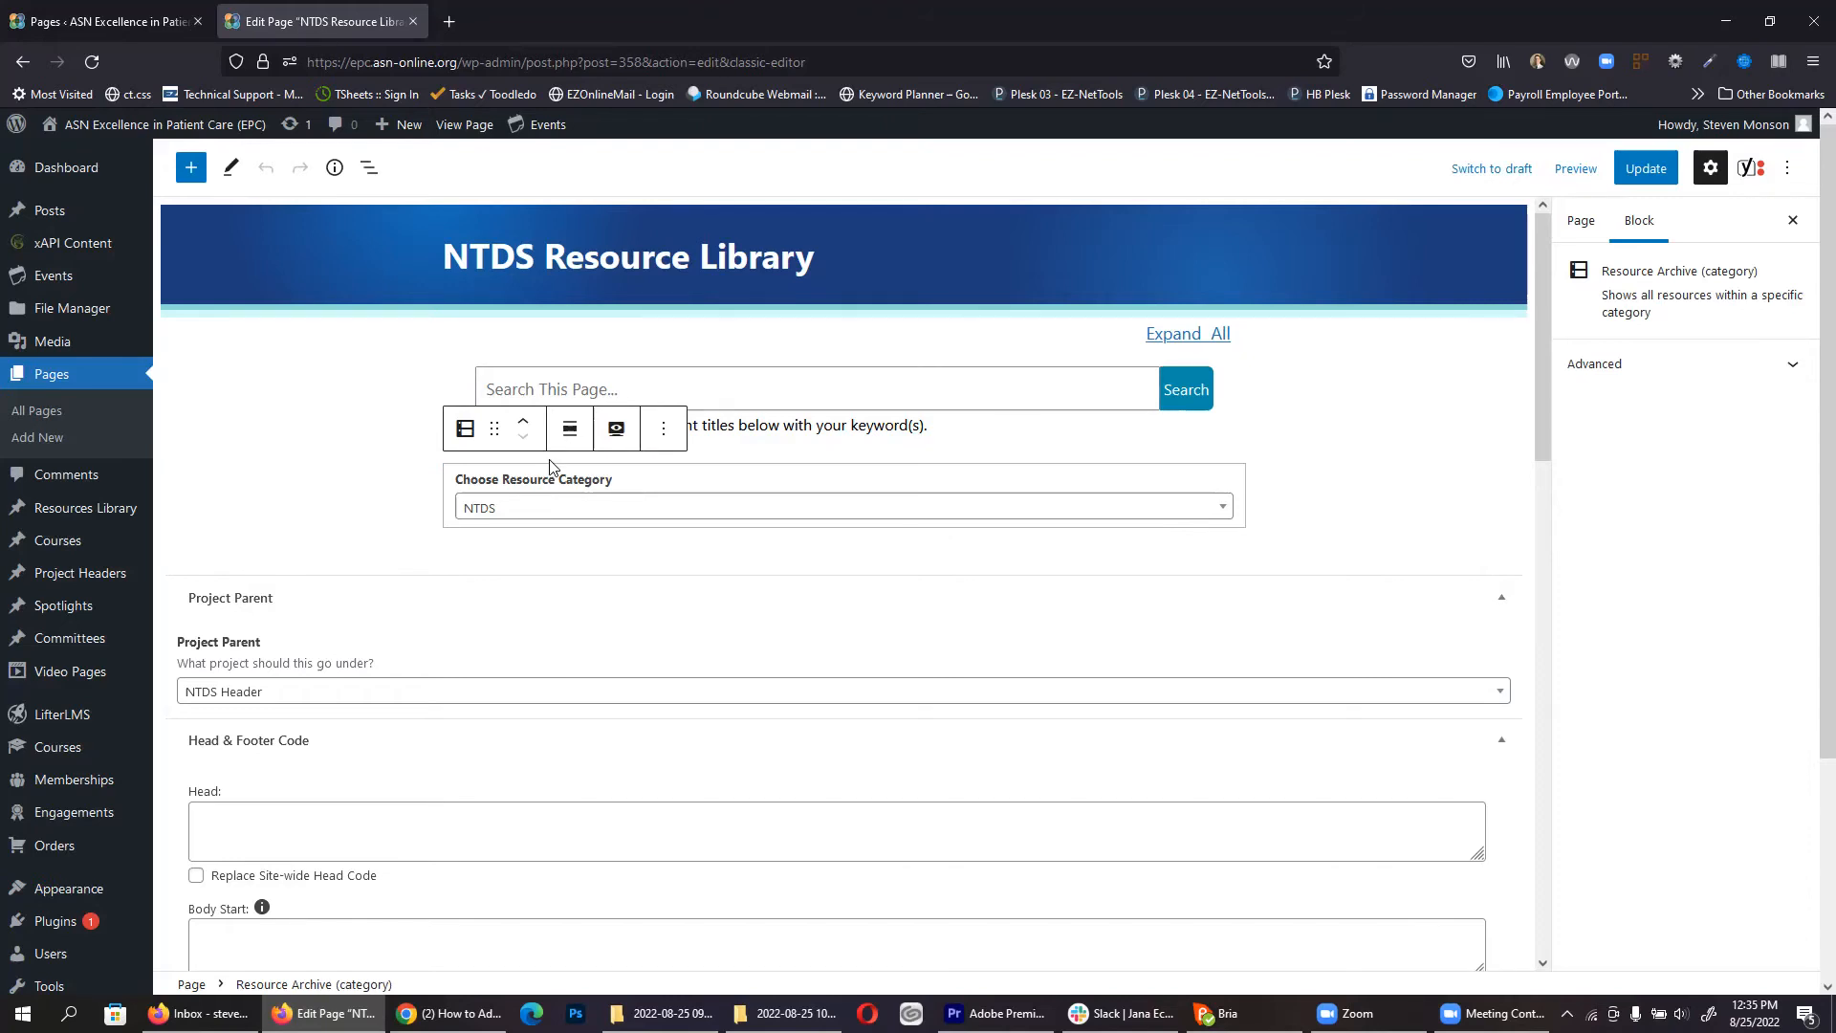
key("ctrl+shift+Tab")
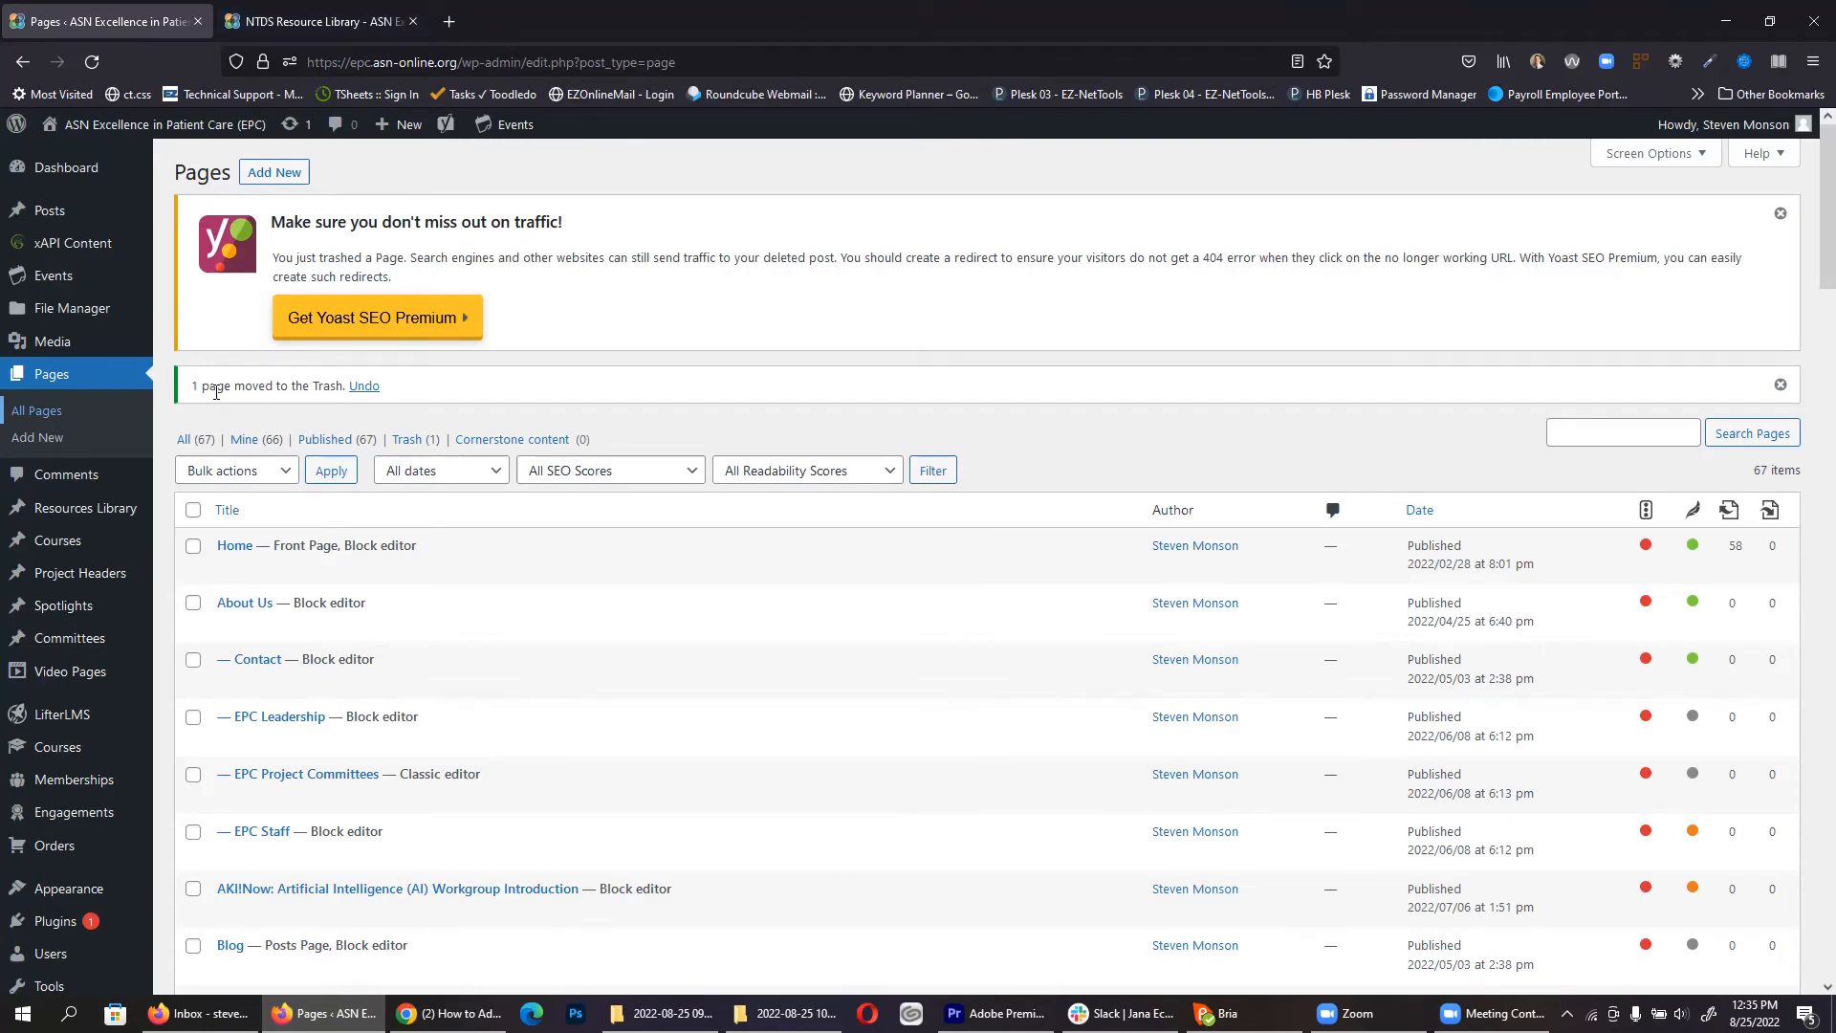
Step: Open the Monkeypox resource from the All Resources list
mouse_move(70, 517)
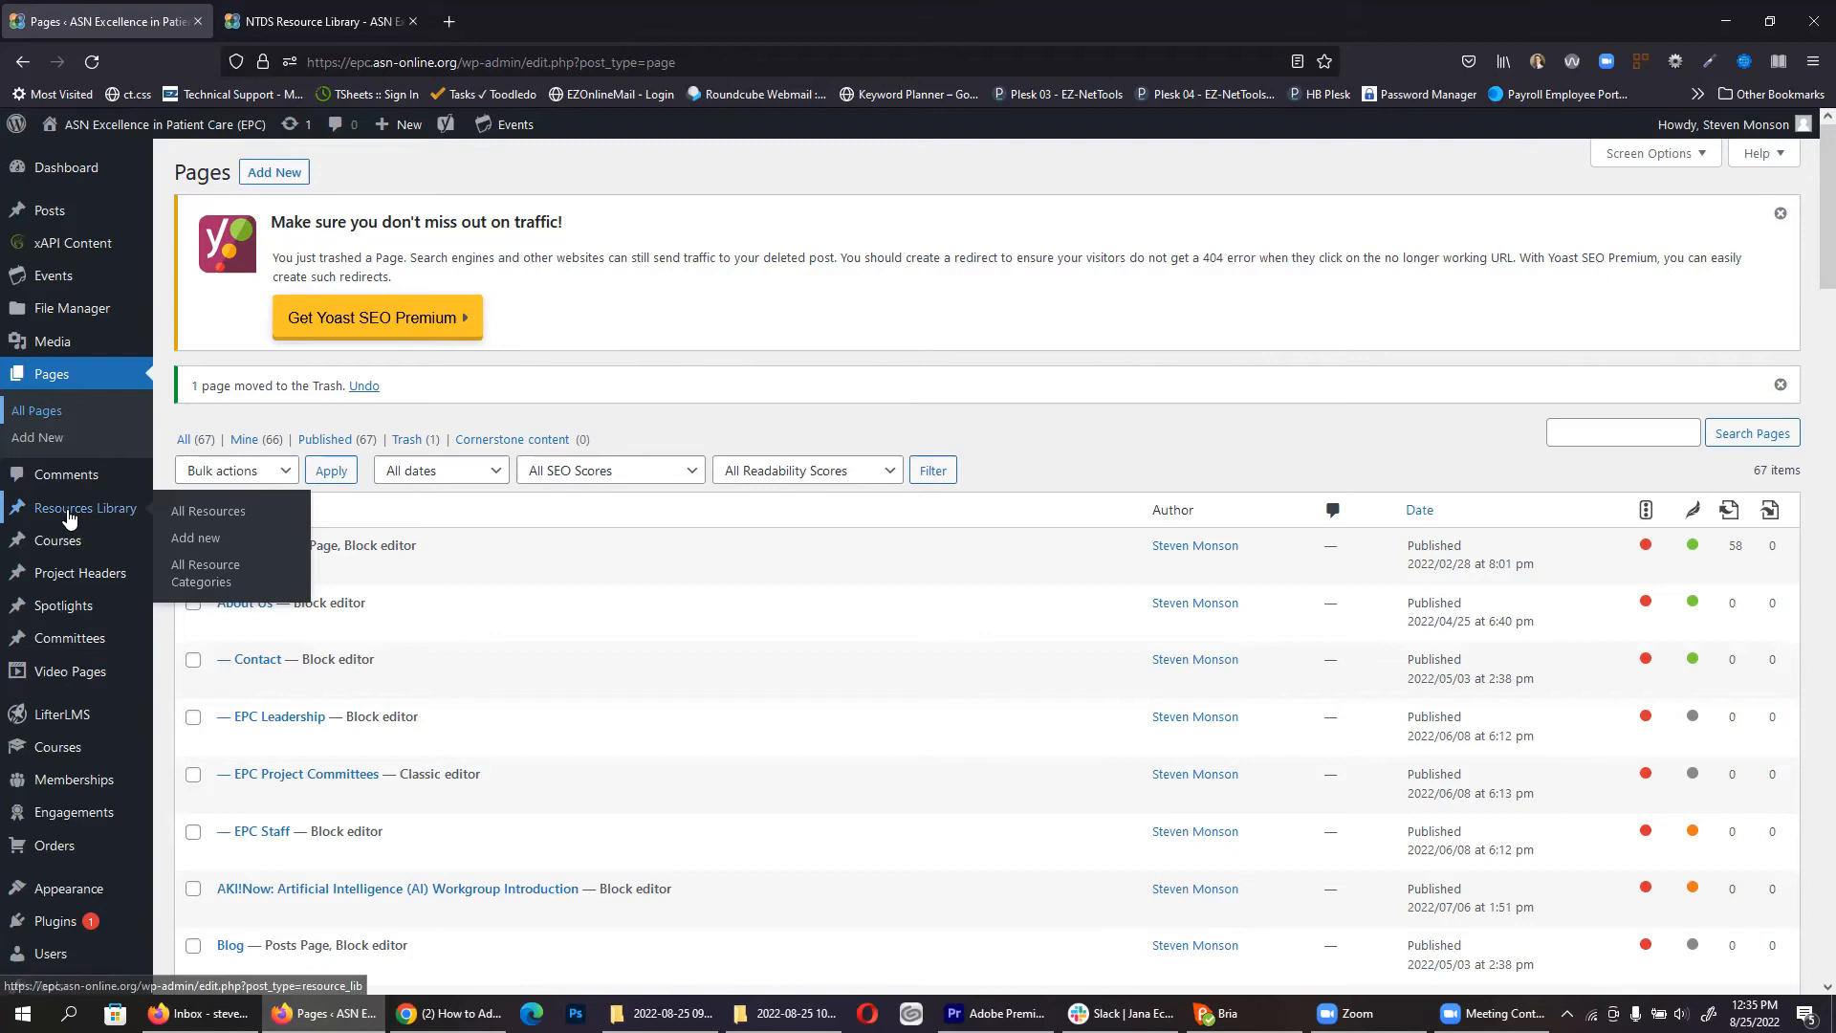
left_click(196, 516)
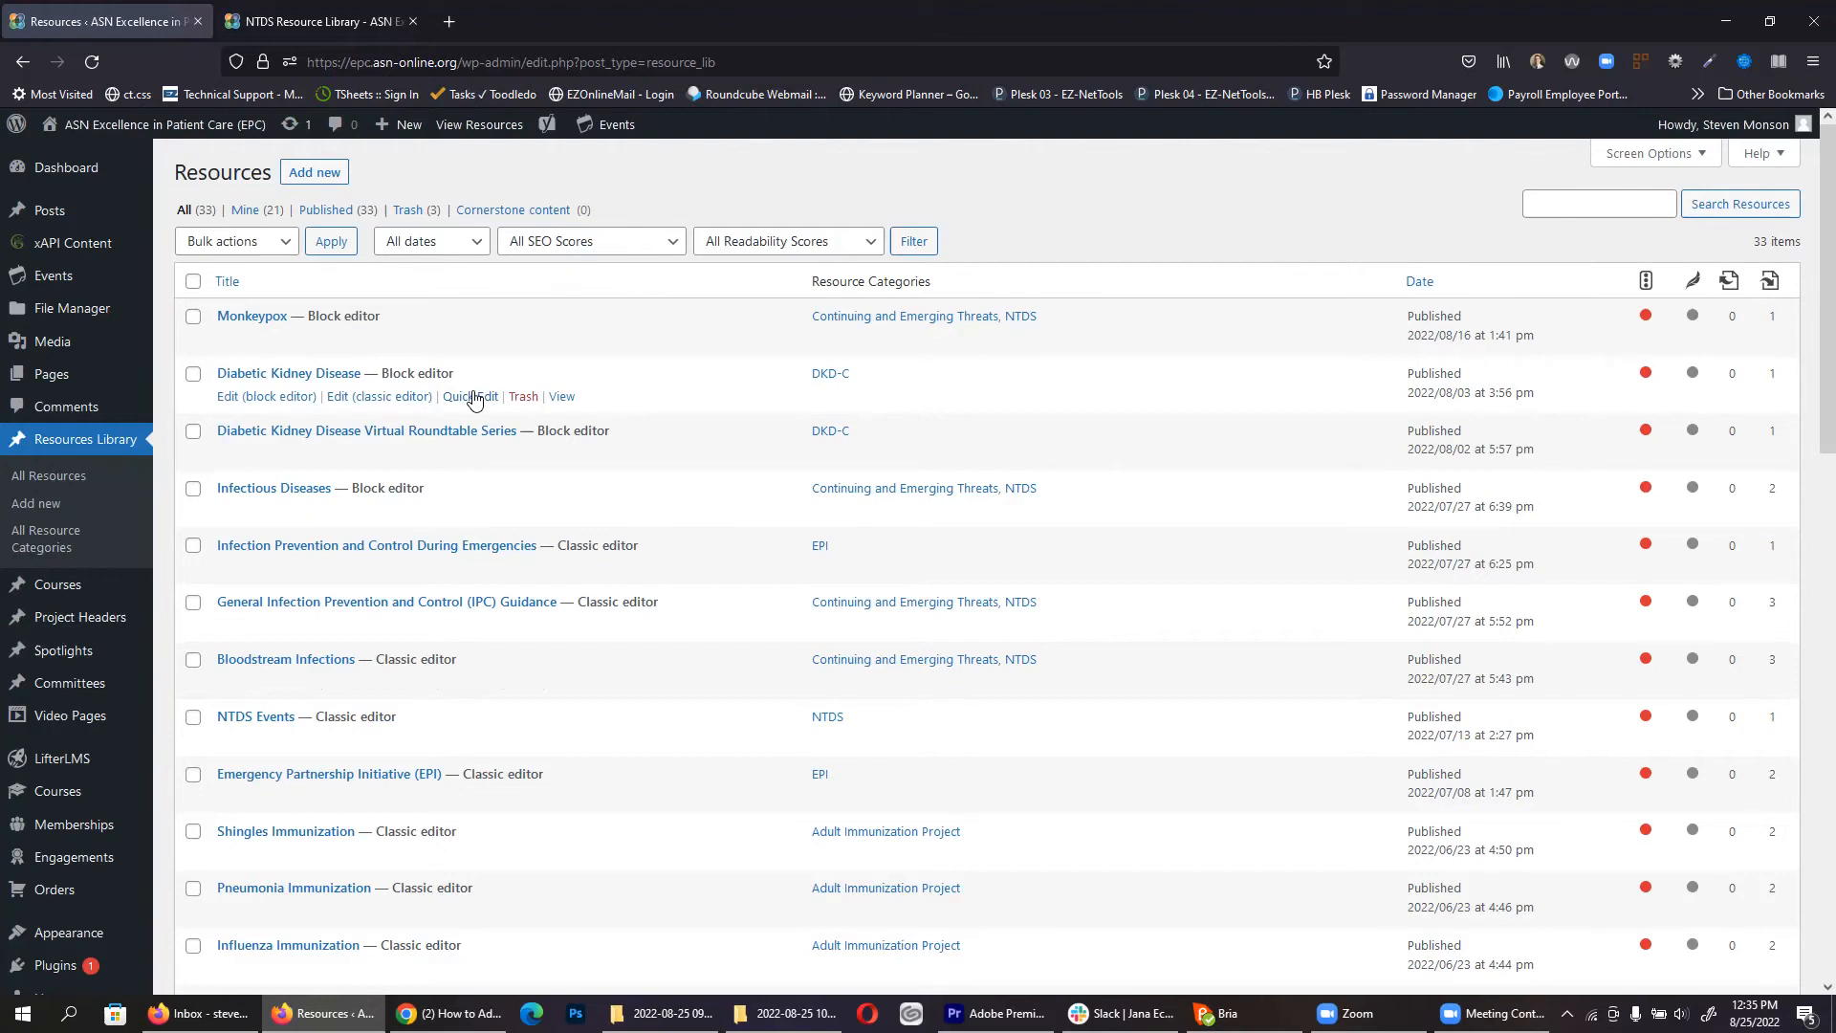
left_click(255, 323)
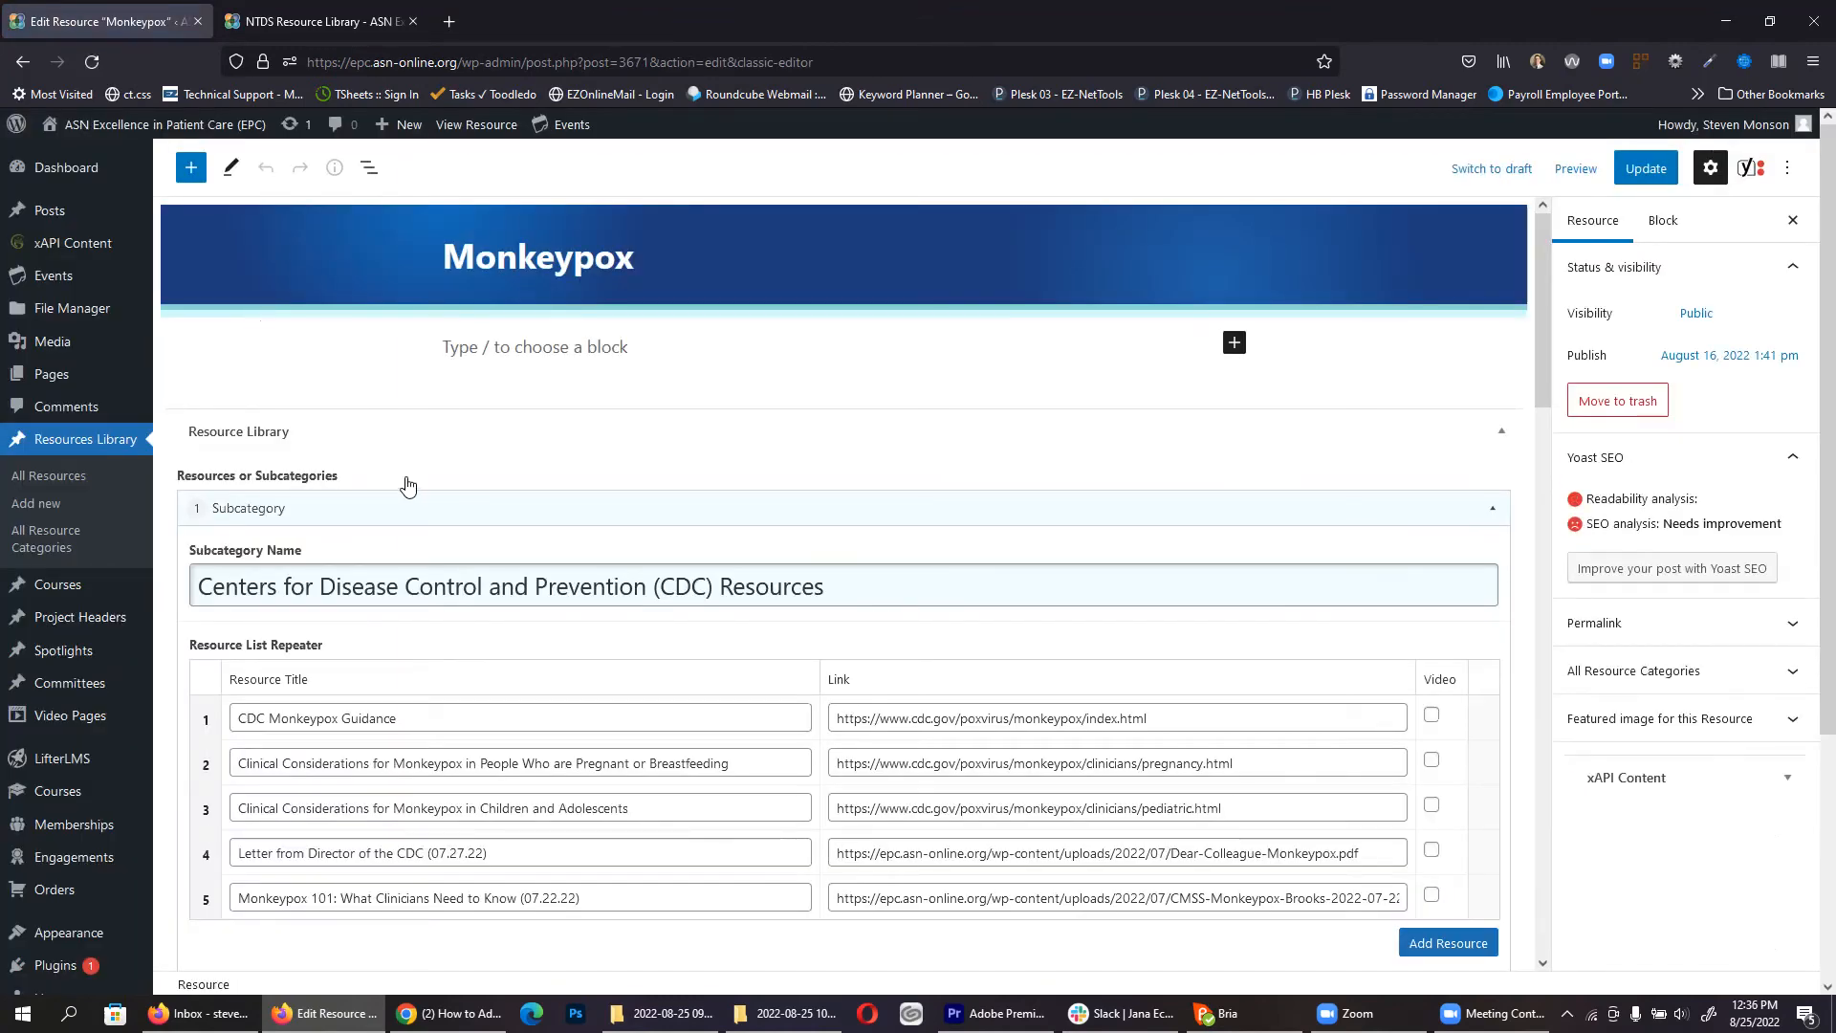
Step: Inspect the first CDC resource's title and link, and reposition the CDC Monkeypox Guidance row
scroll(387, 502, "down", 5)
scroll(391, 504, "up", 3)
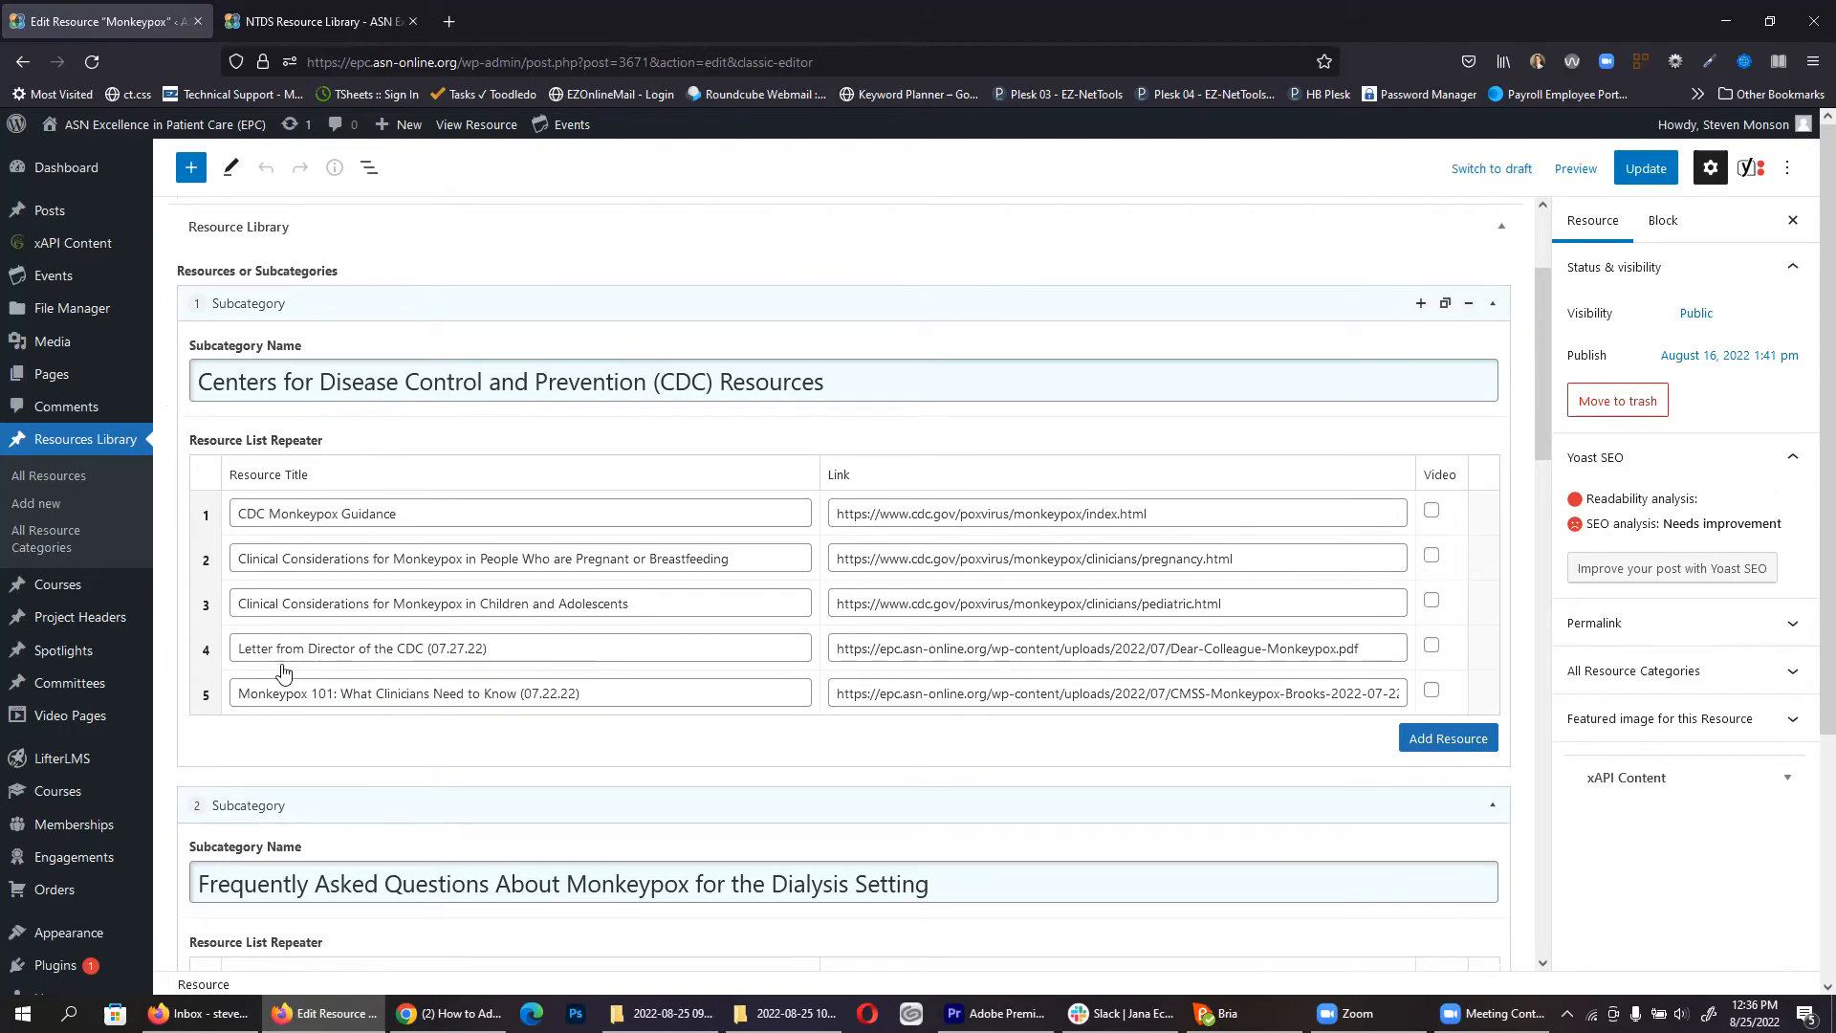
scroll(379, 711, "down", 2)
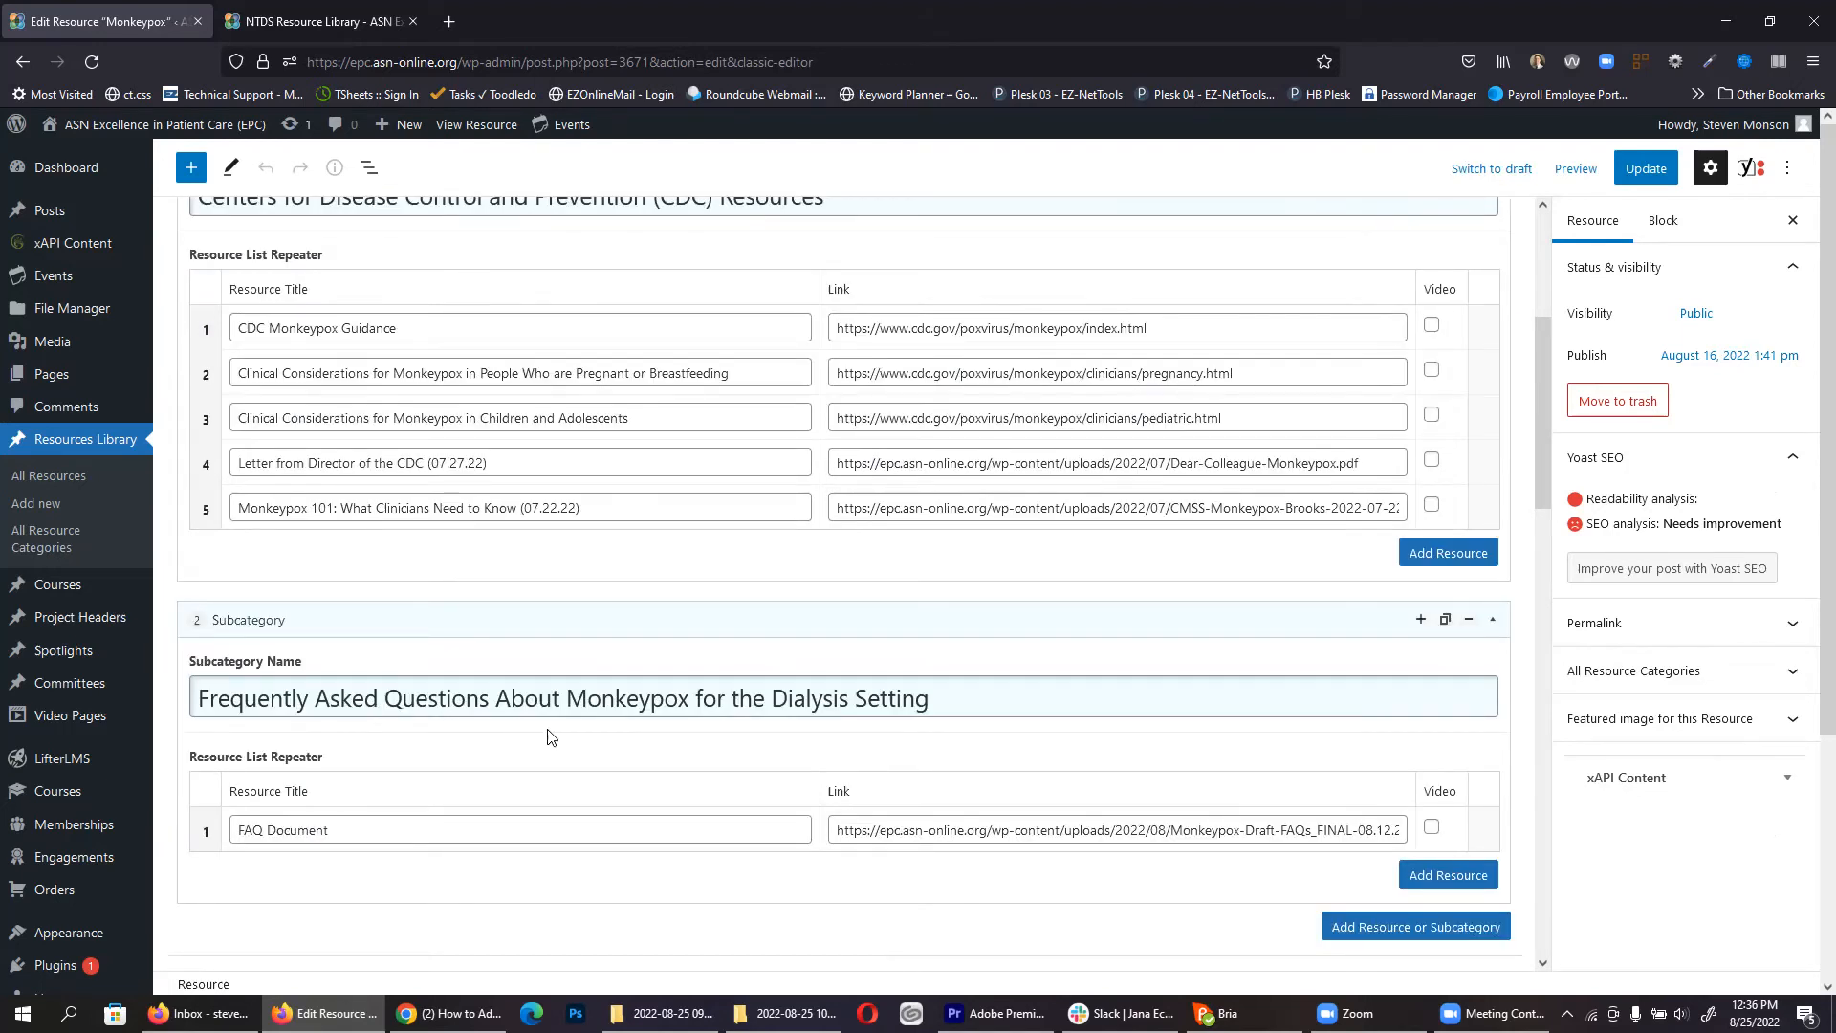
scroll(551, 760, "up", 2)
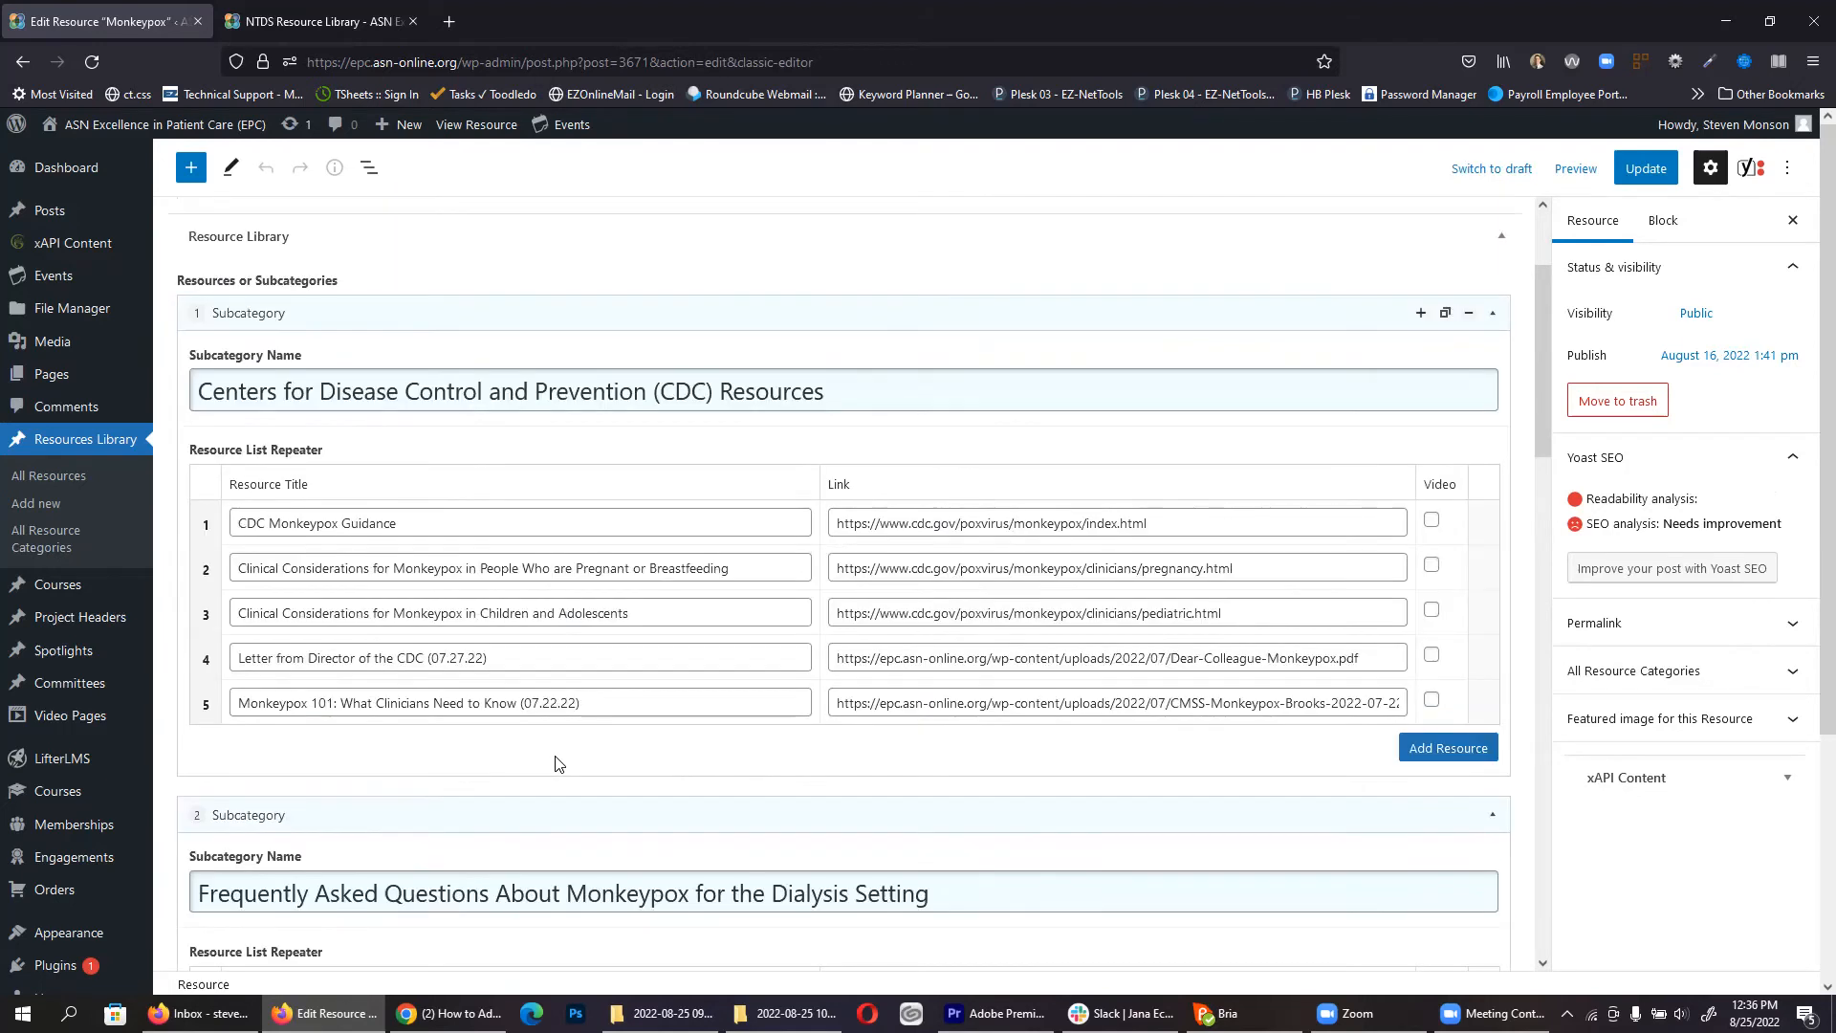
left_click(437, 521)
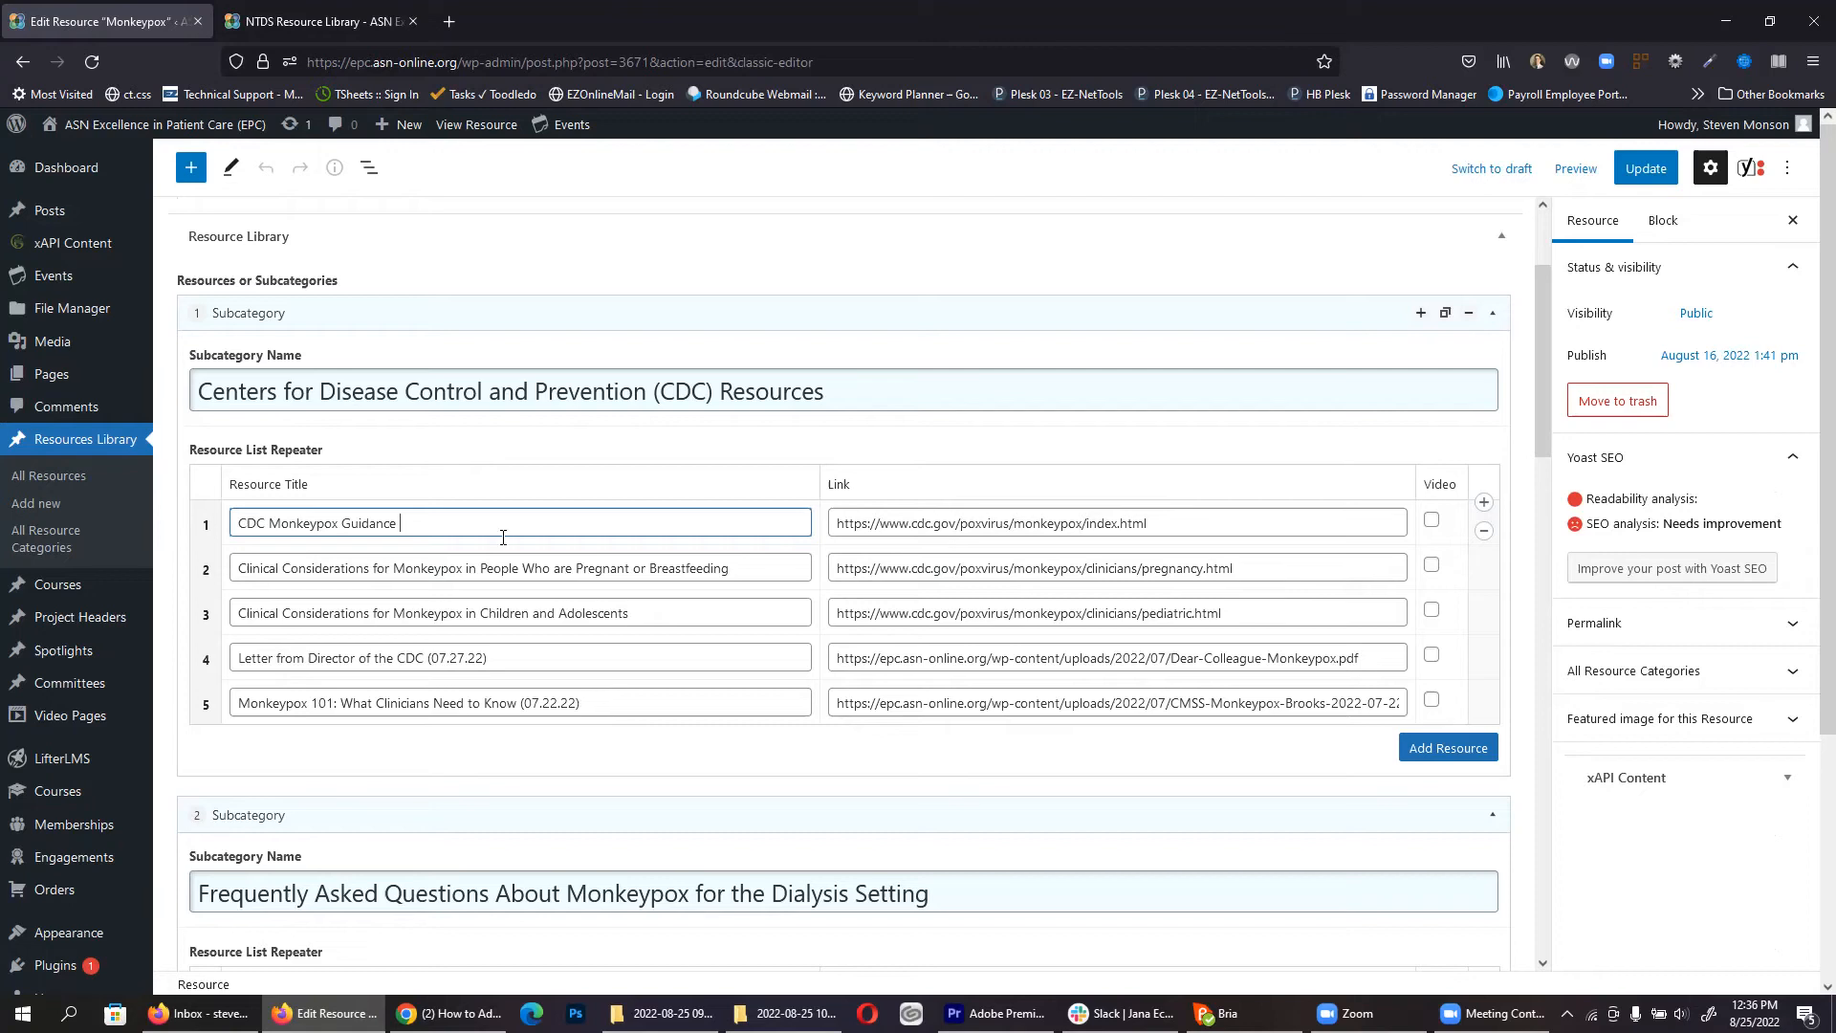
double_click(1159, 522)
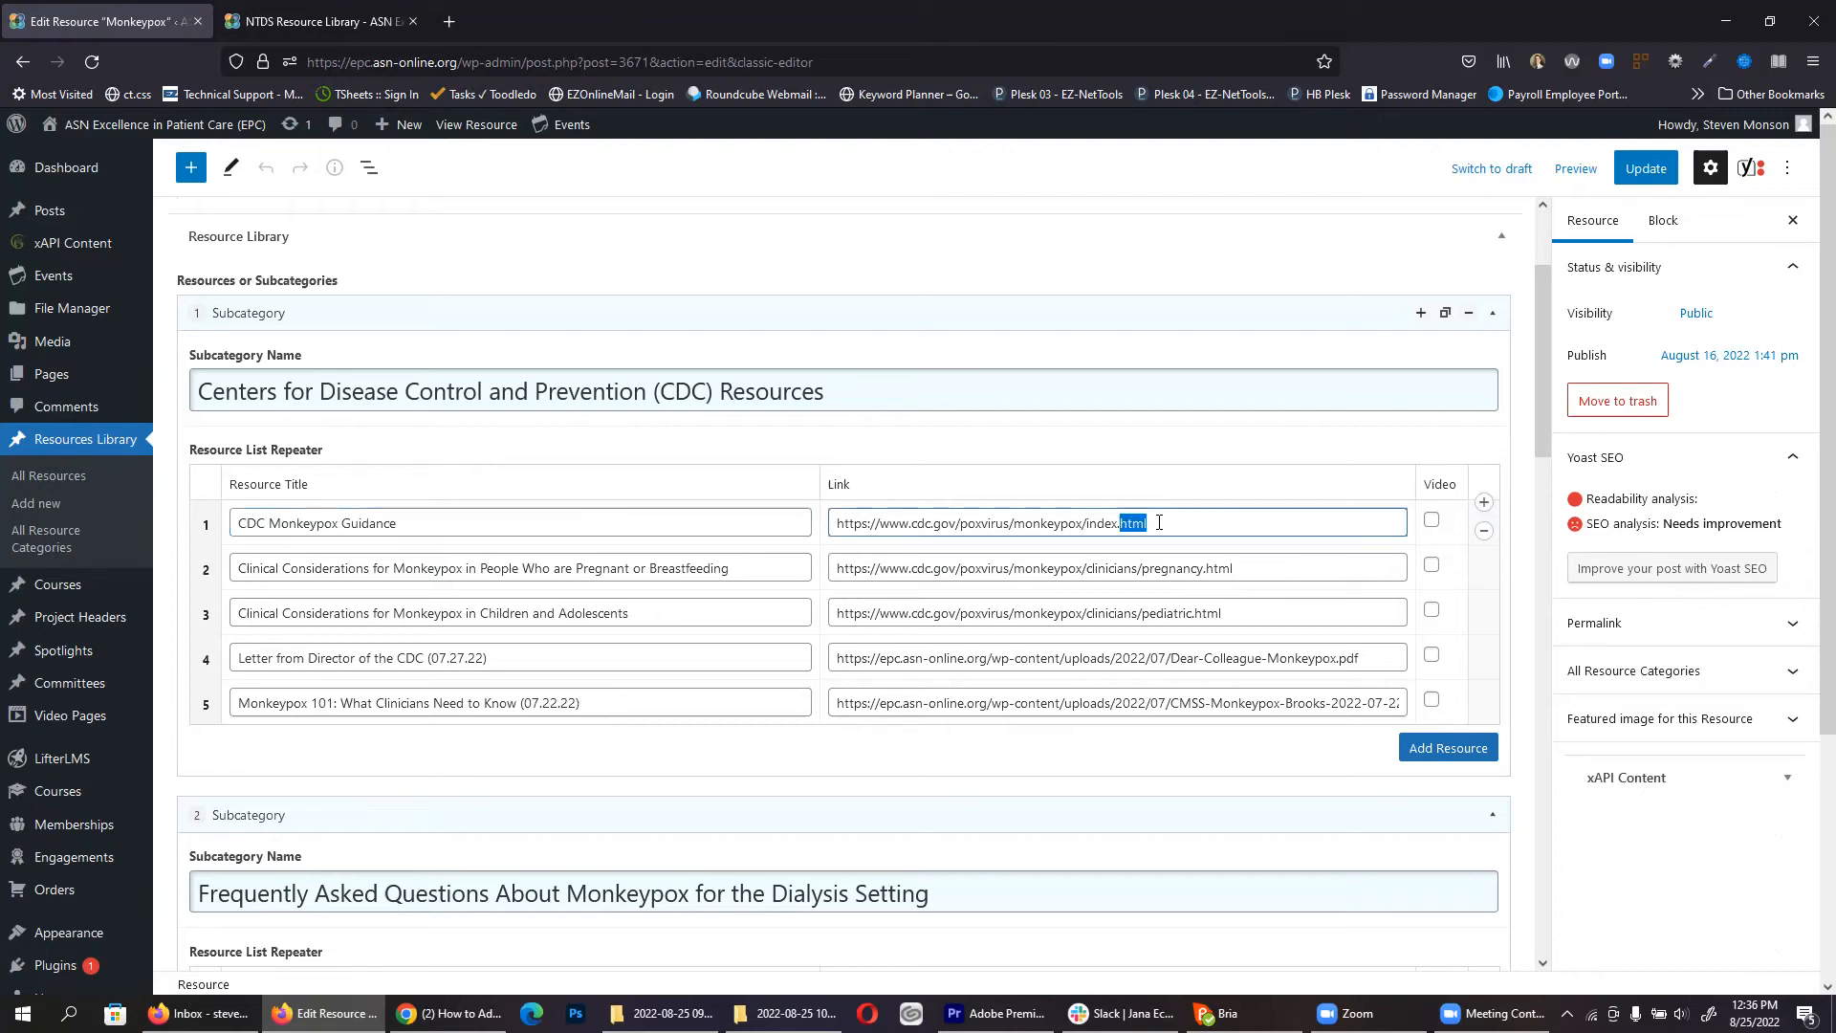
key("ctrl+a")
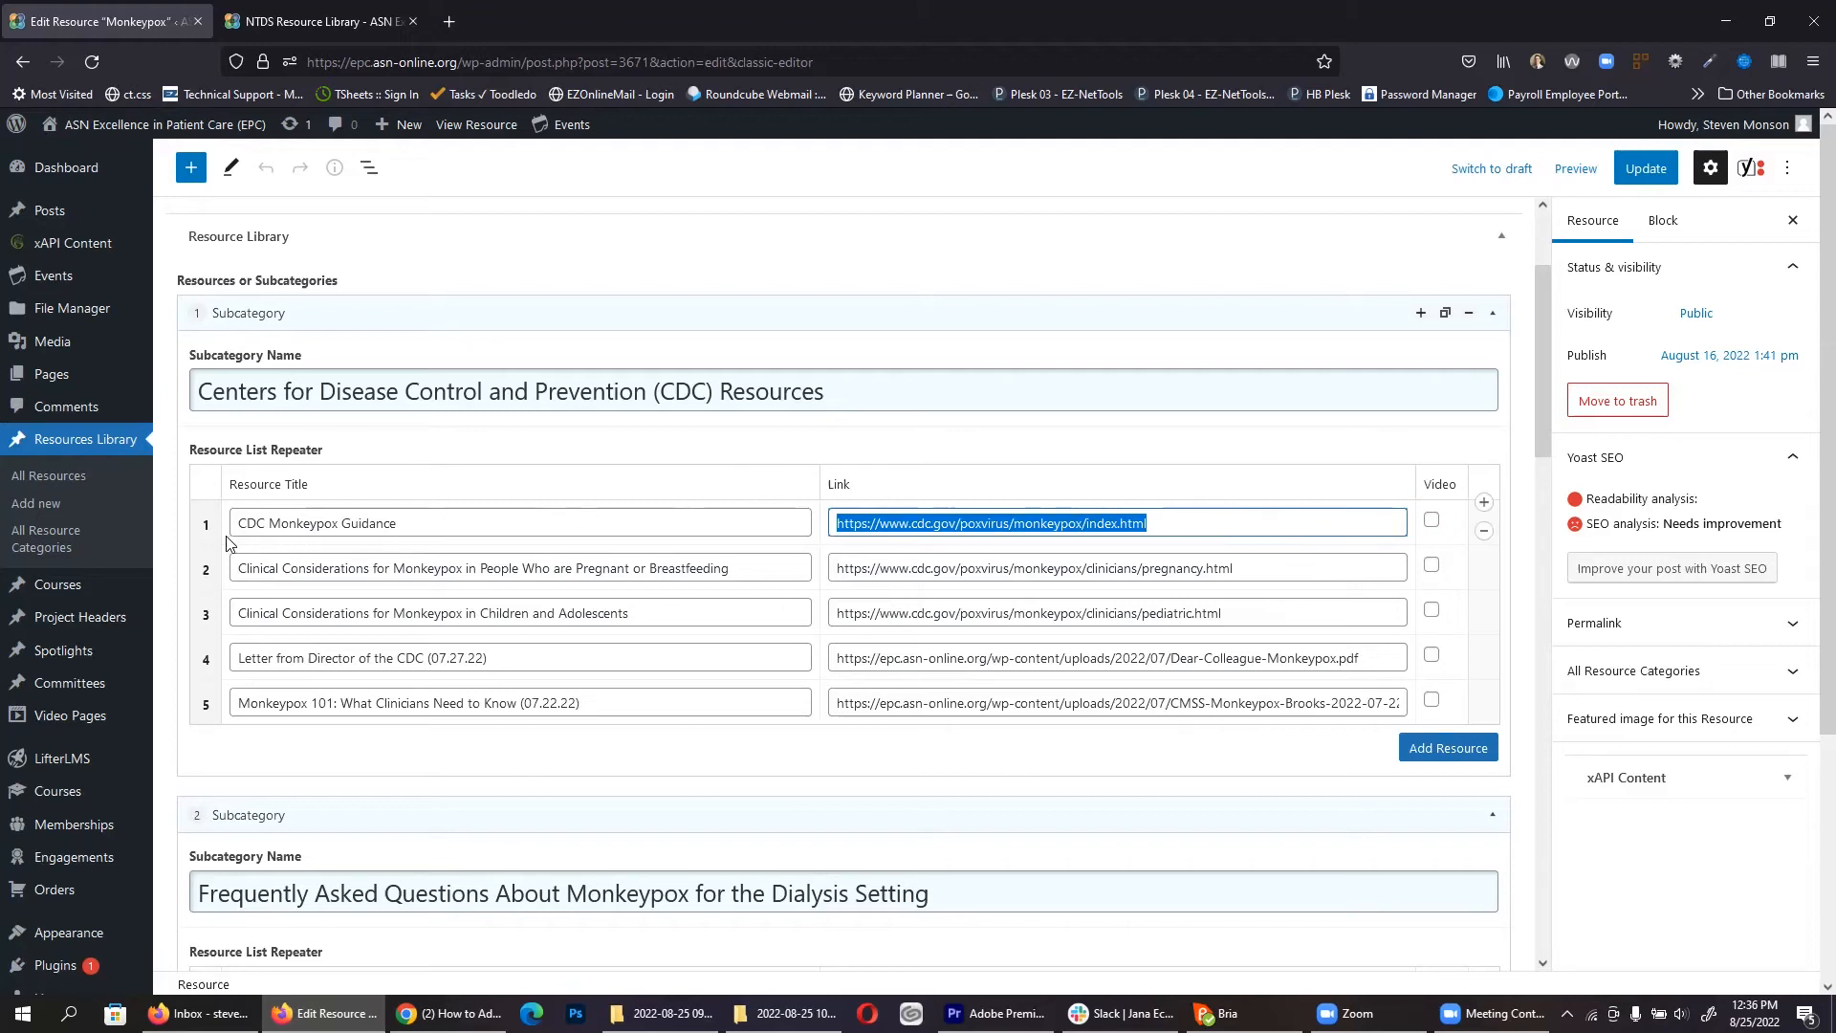
mouse_move(207, 521)
left_mouse_down()
mouse_move(205, 721)
mouse_move(208, 512)
left_mouse_up()
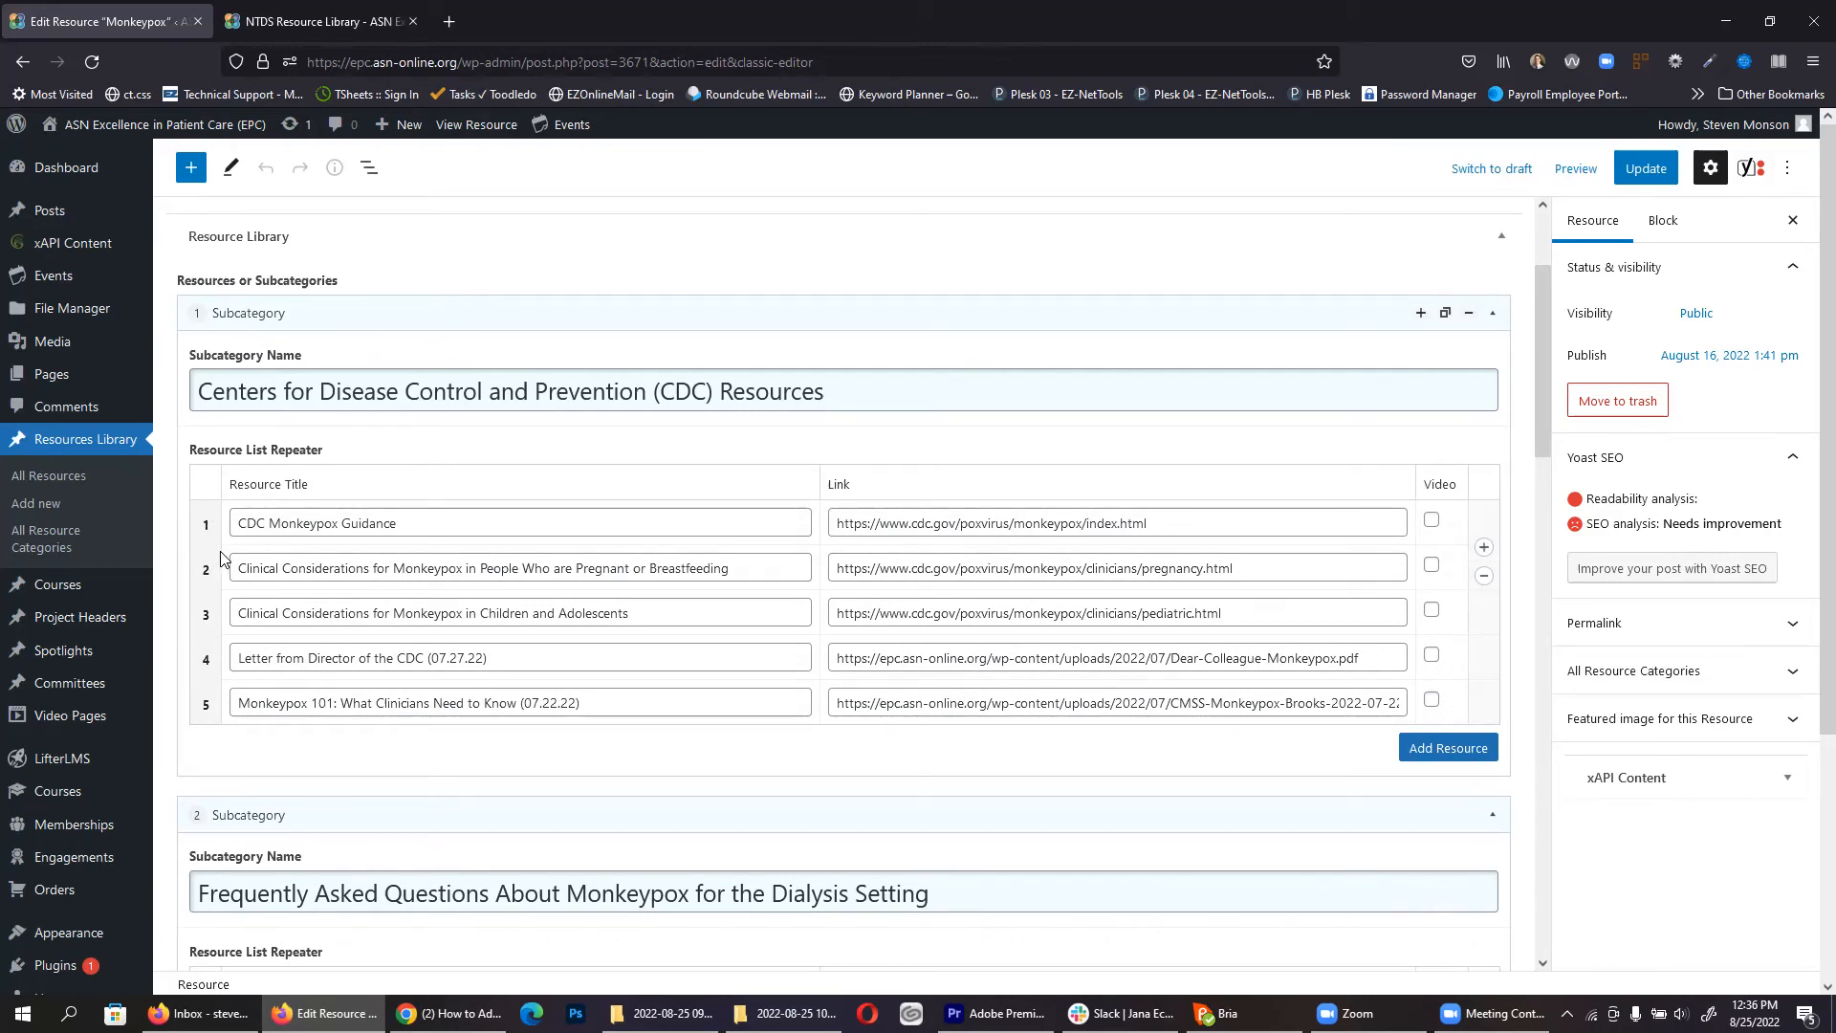
left_click(1442, 749)
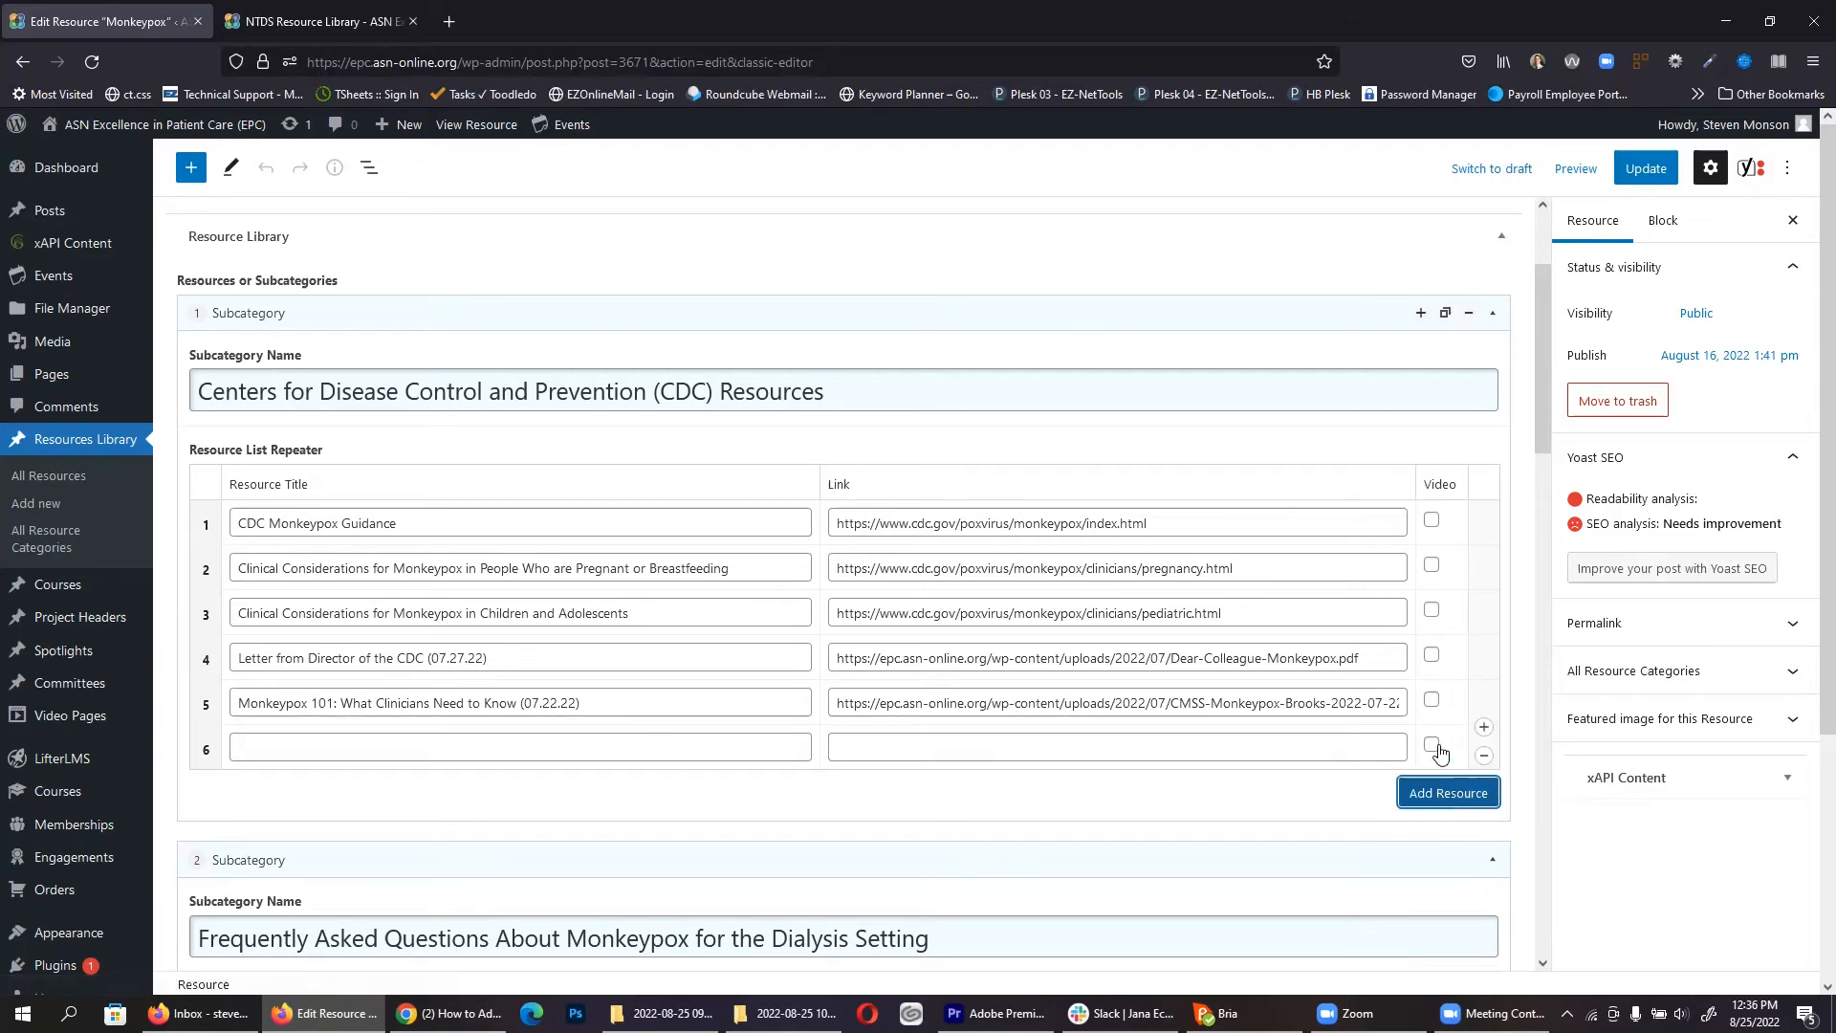
left_click(504, 746)
type("dsdfdfs")
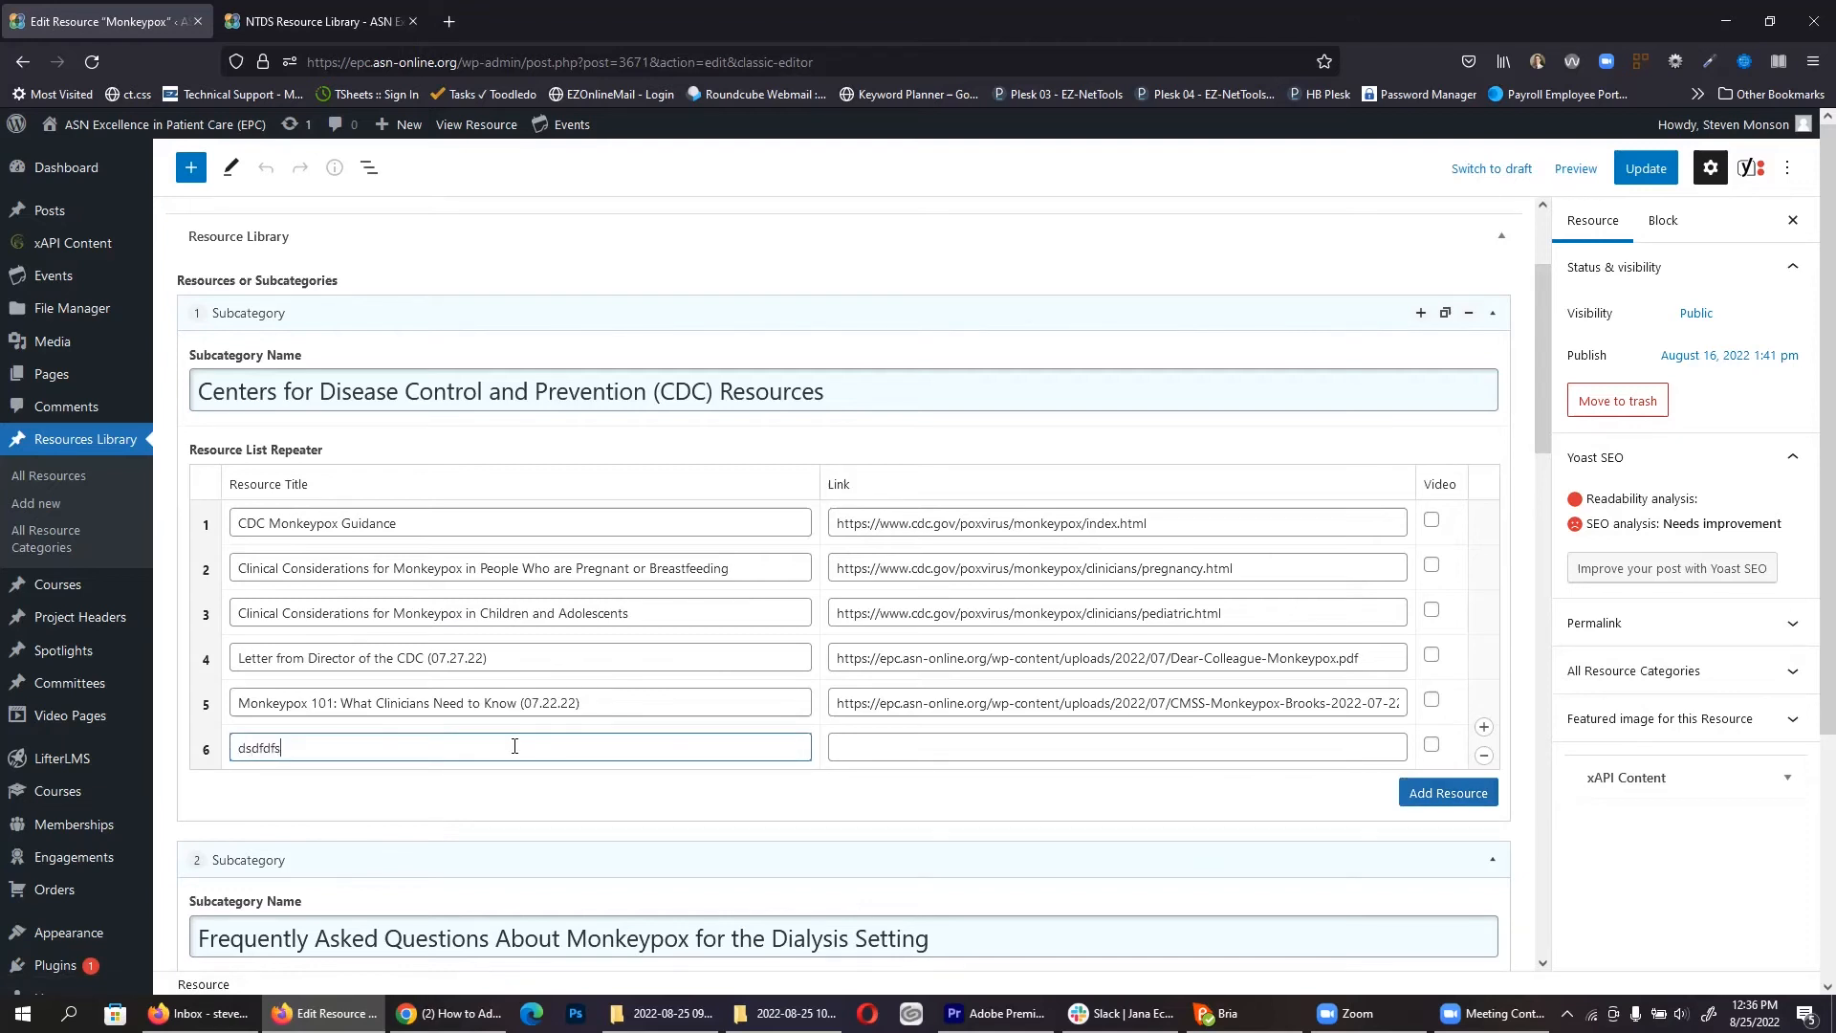
left_click(995, 753)
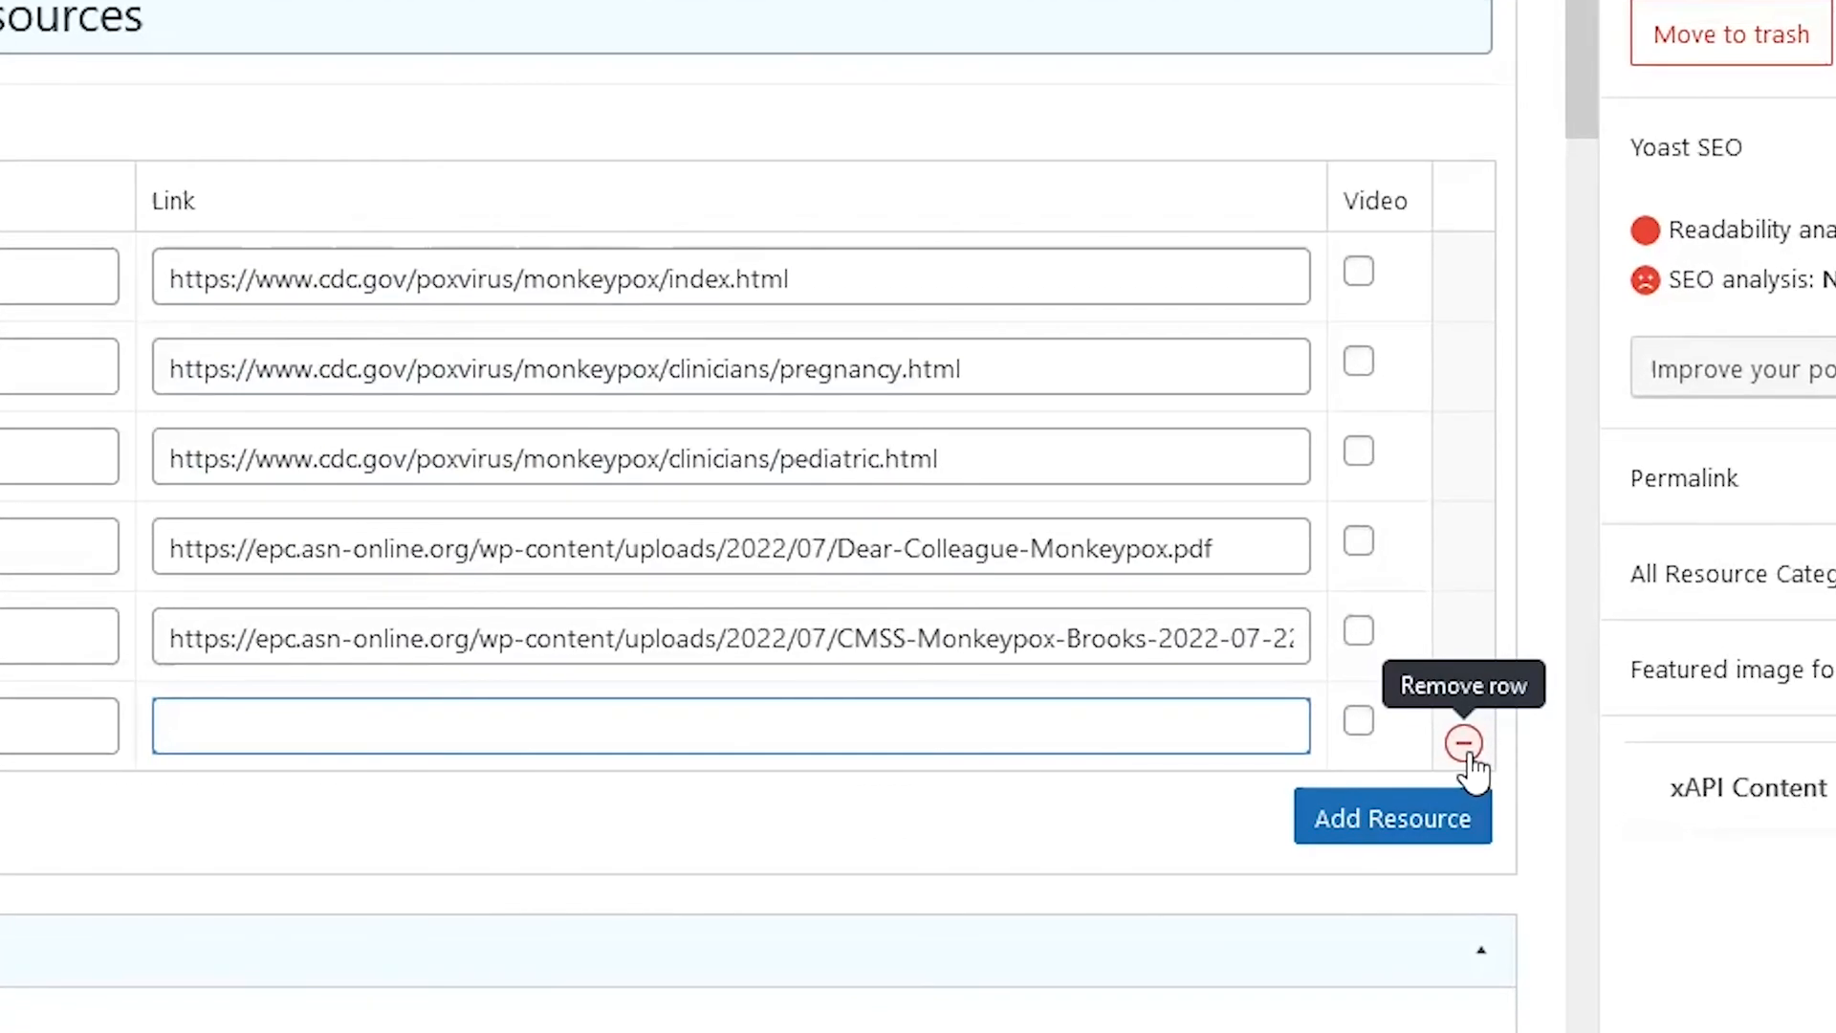
left_click(1464, 745)
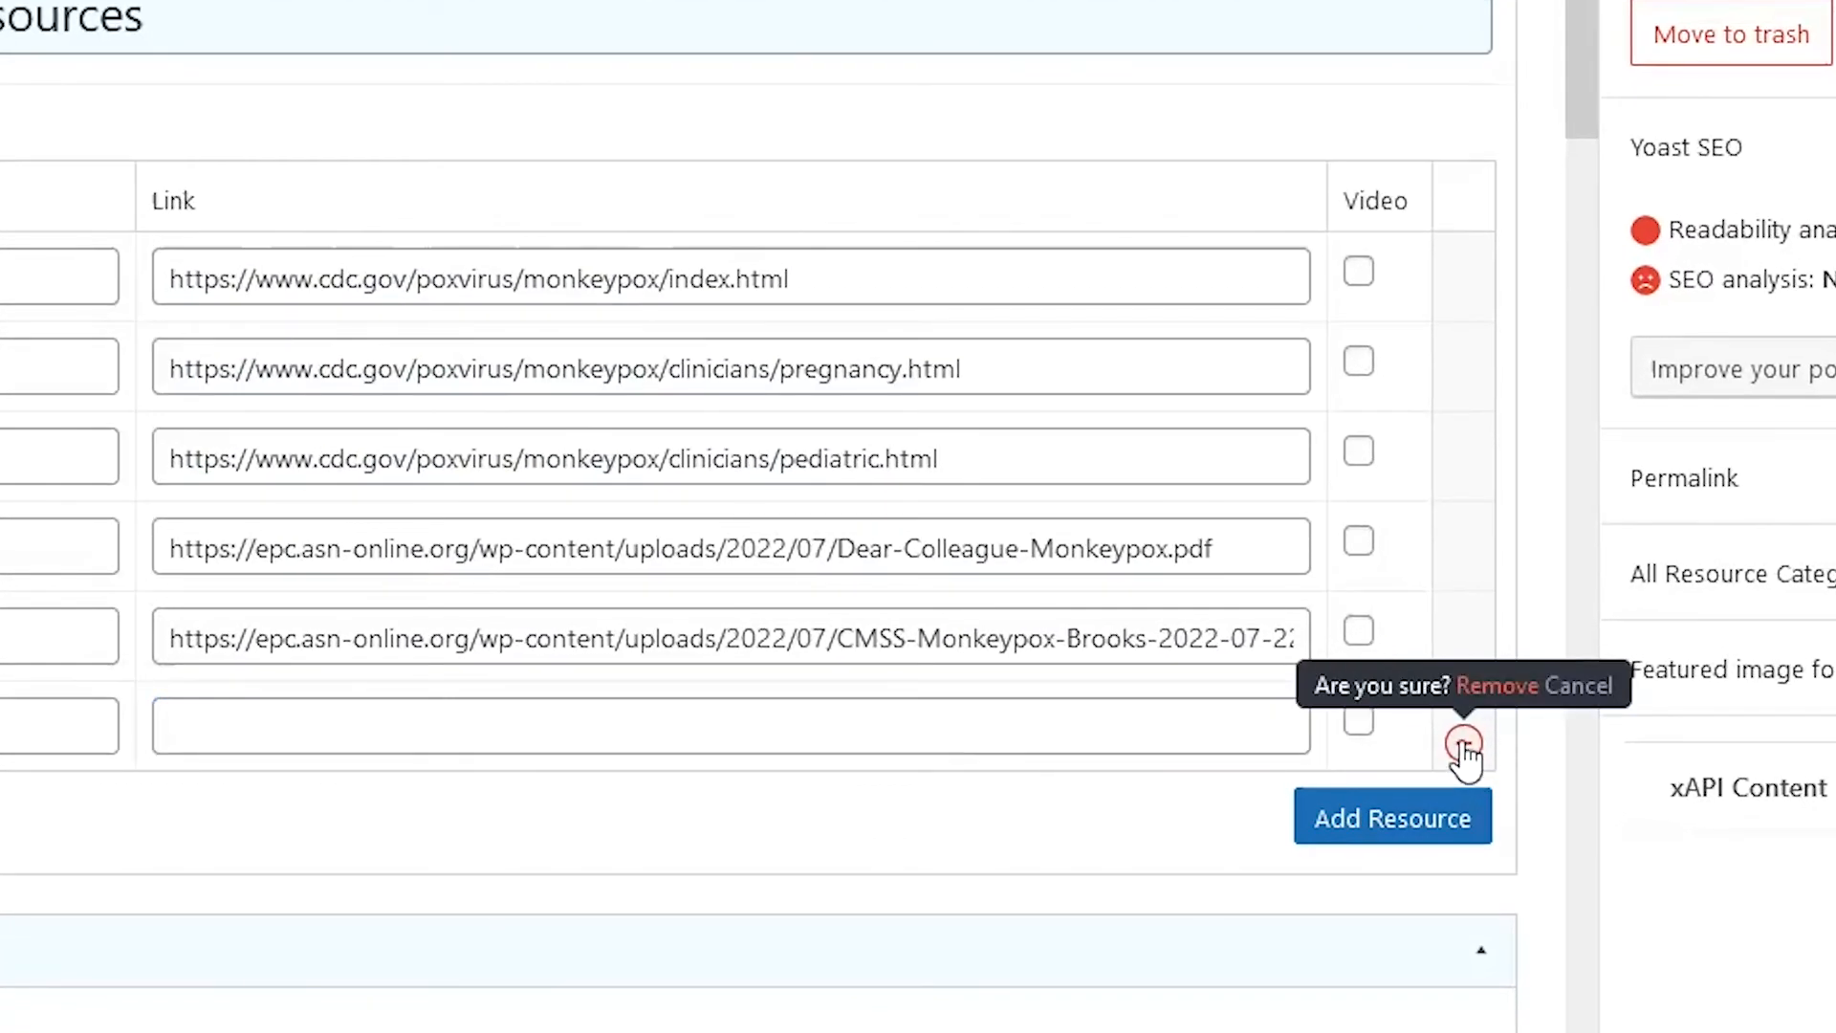
left_click(1464, 745)
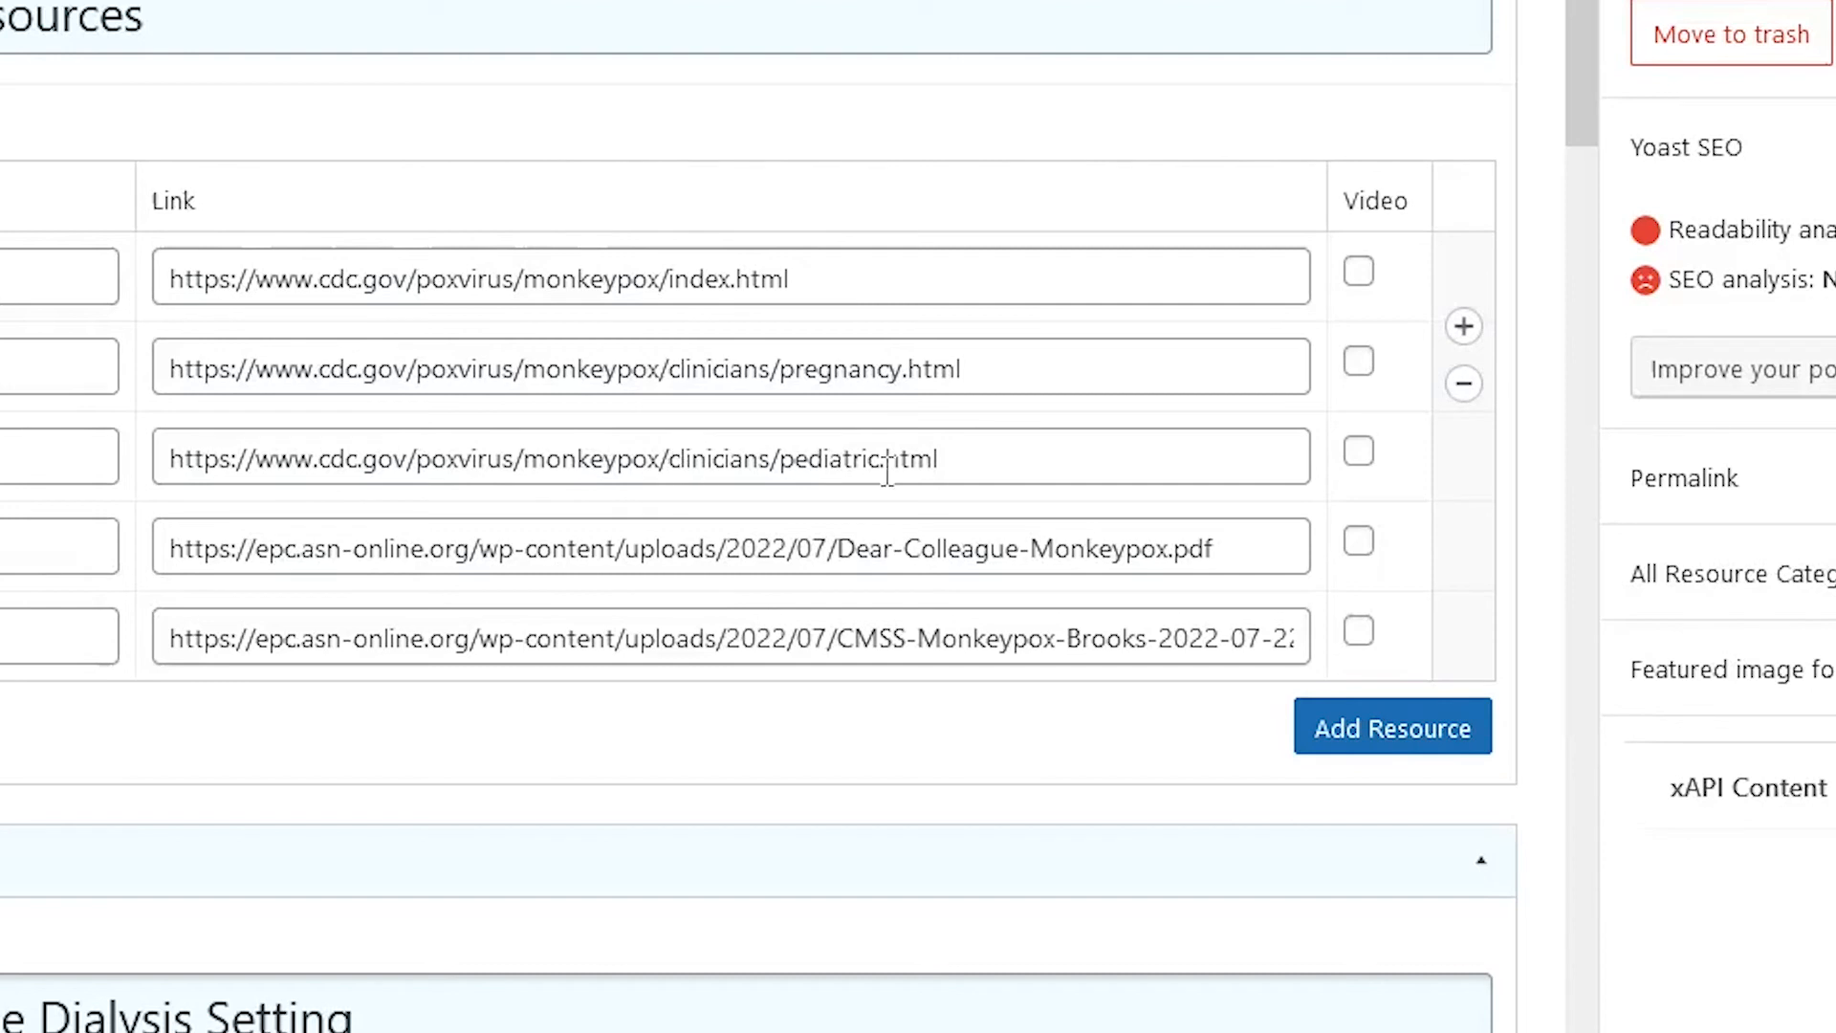
left_click(1463, 417)
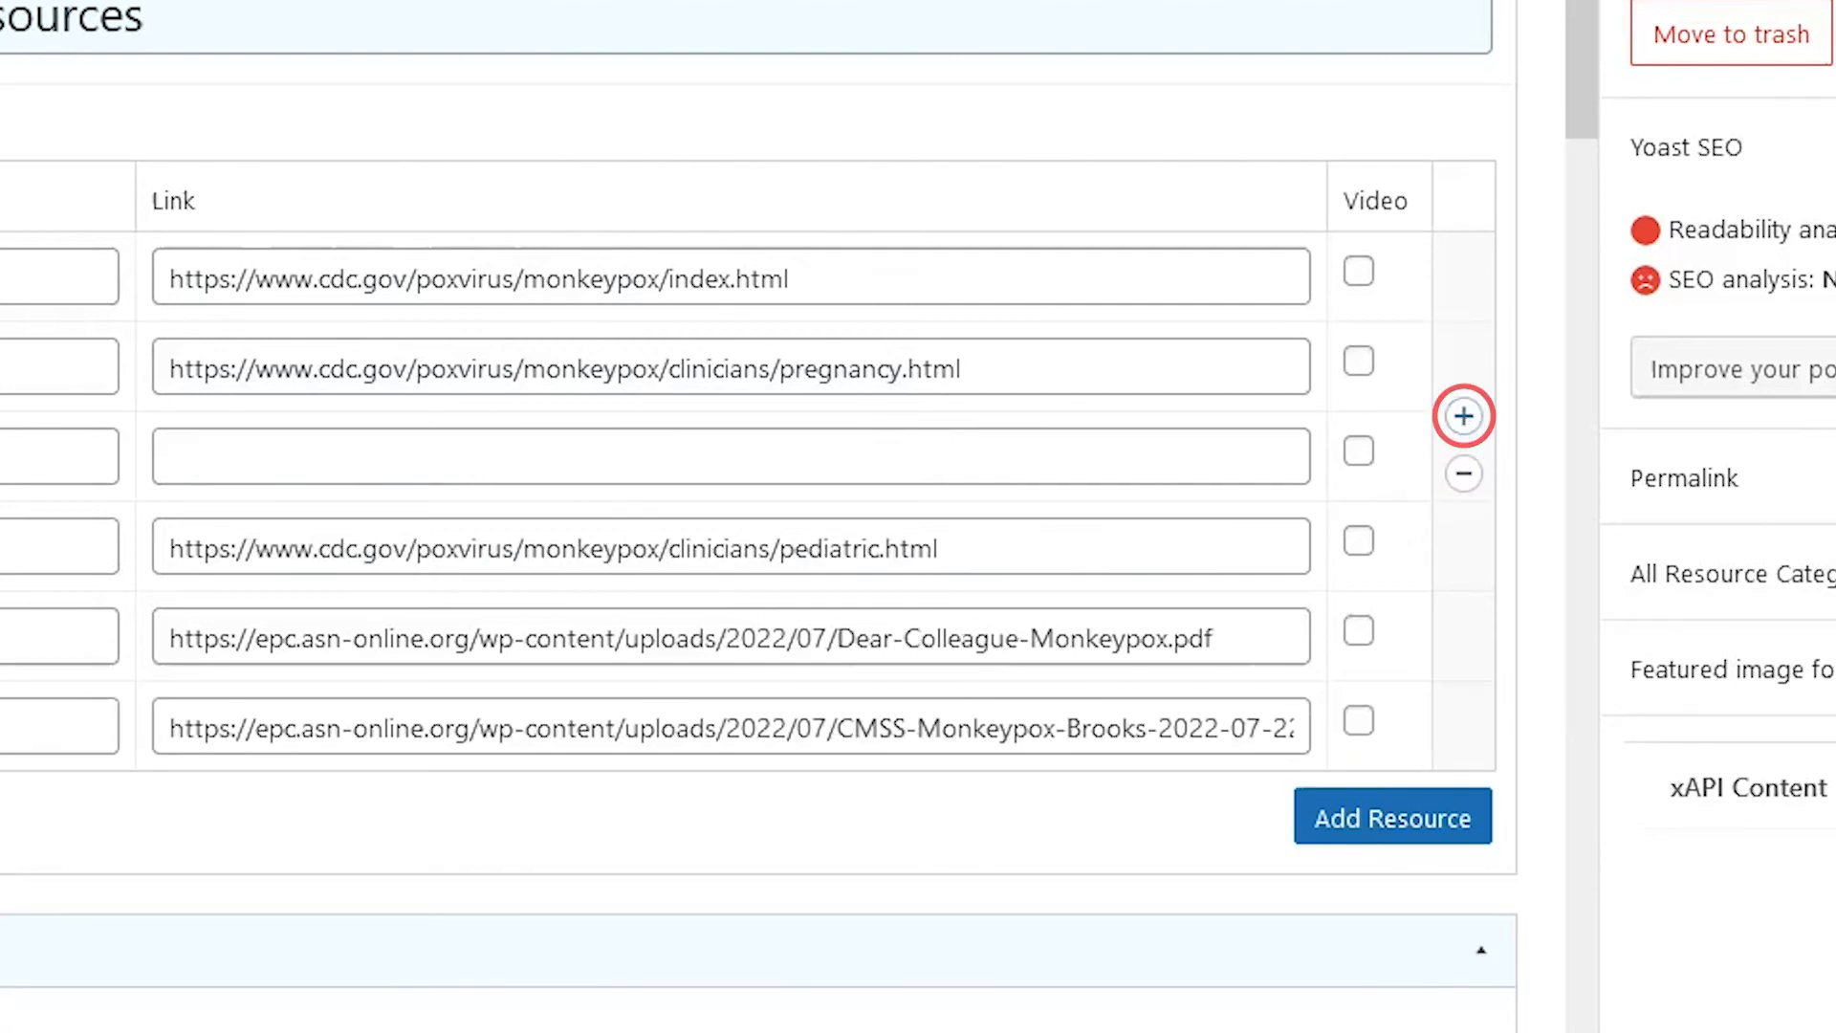
left_click(285, 561)
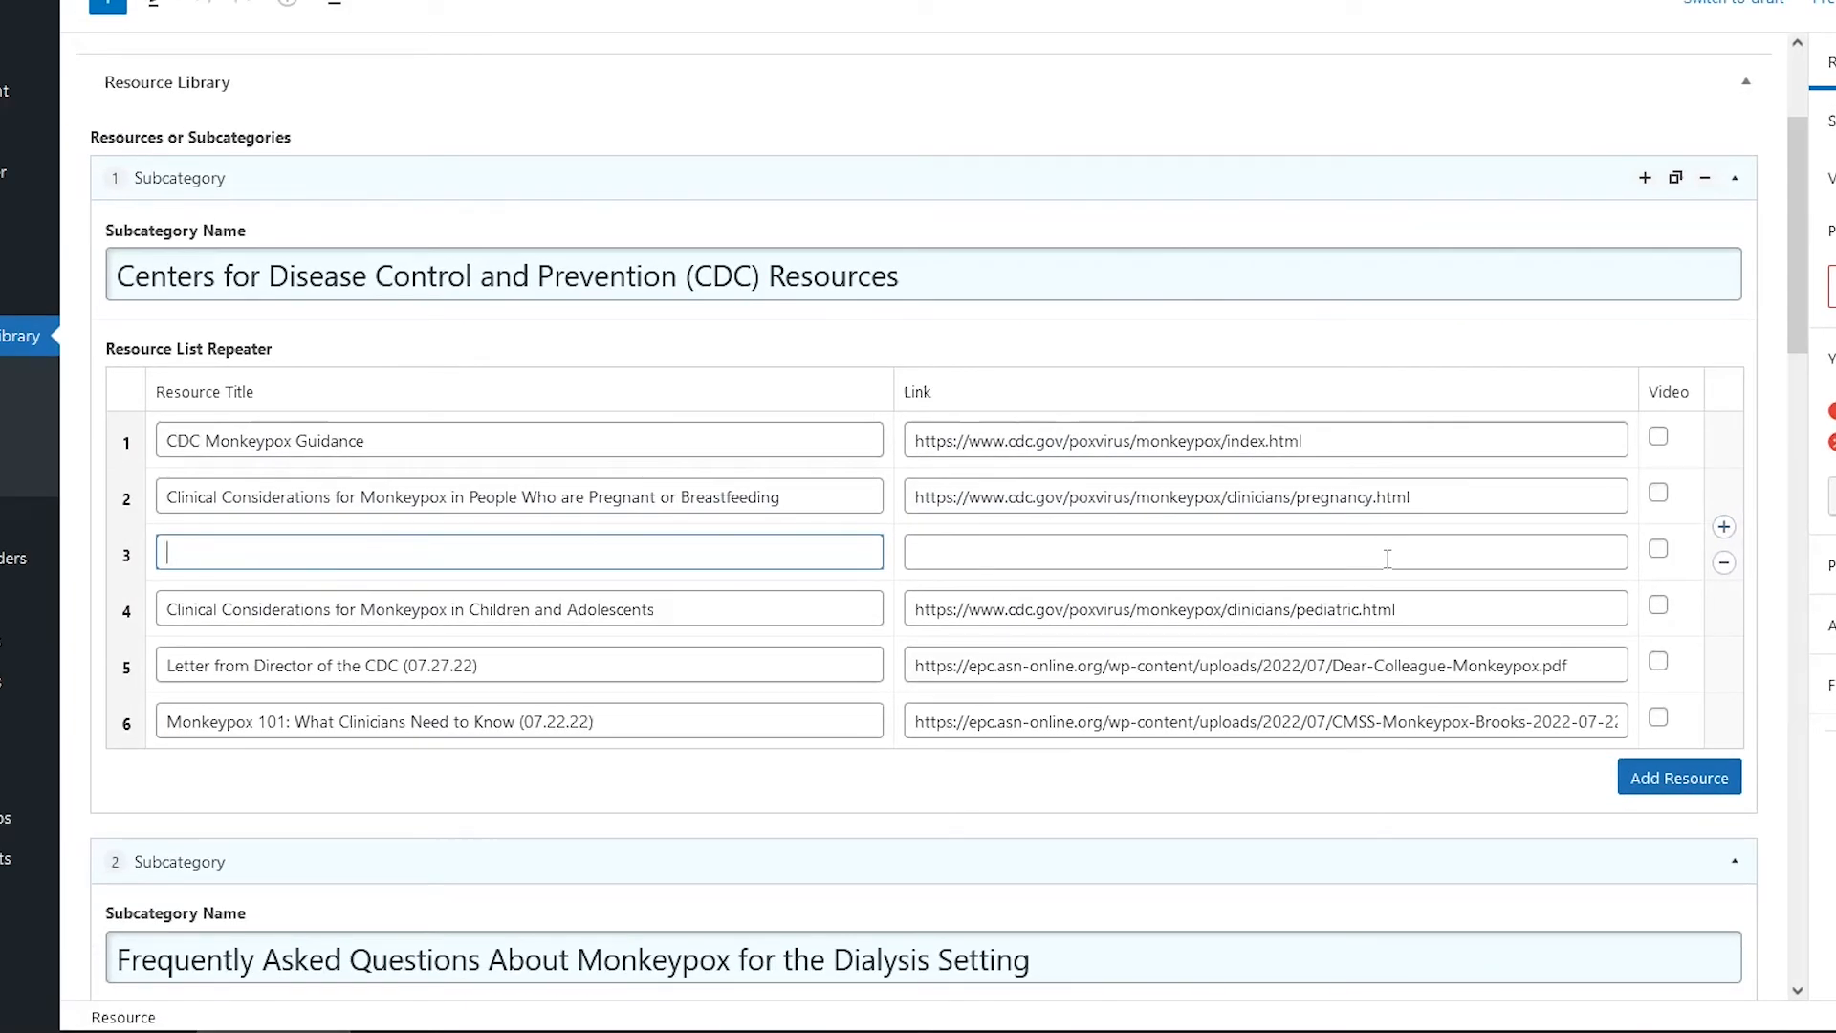
left_click(1724, 564)
left_click(1724, 565)
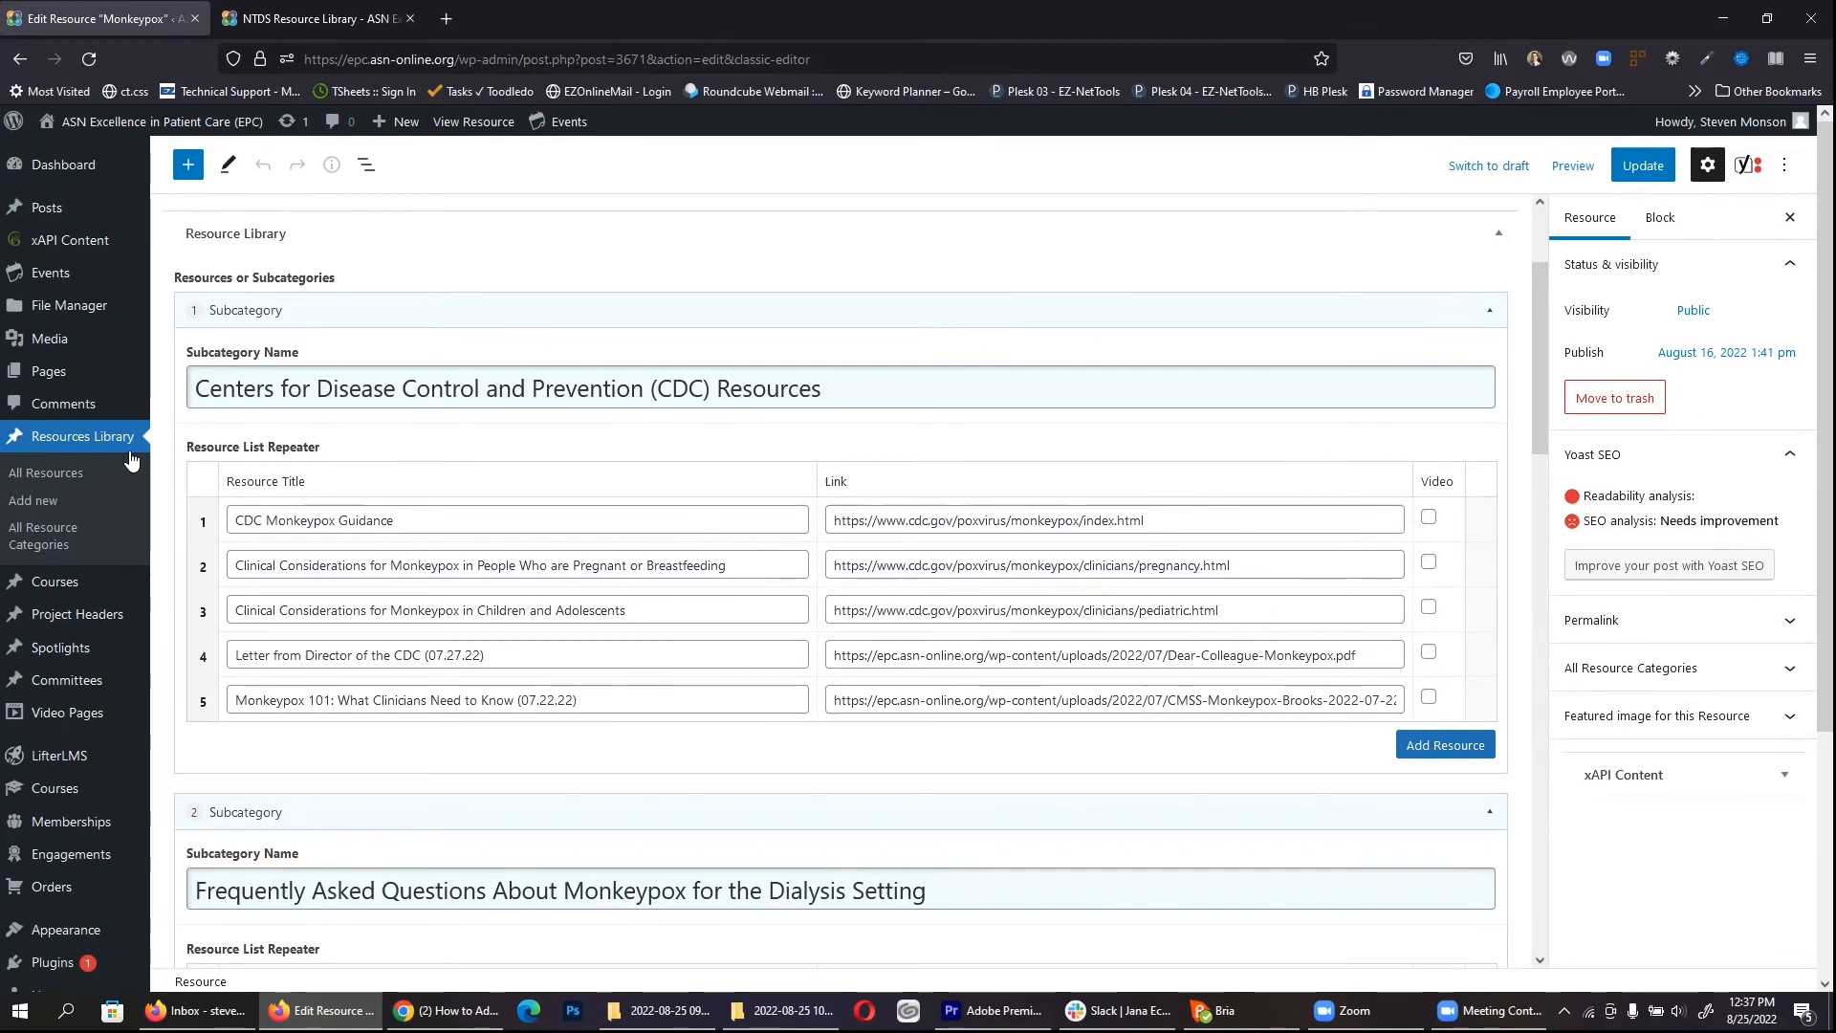
Step: Create a new resource titled 'Medical Devices' in the DKD-C and NTDS categories
left_click(51, 475)
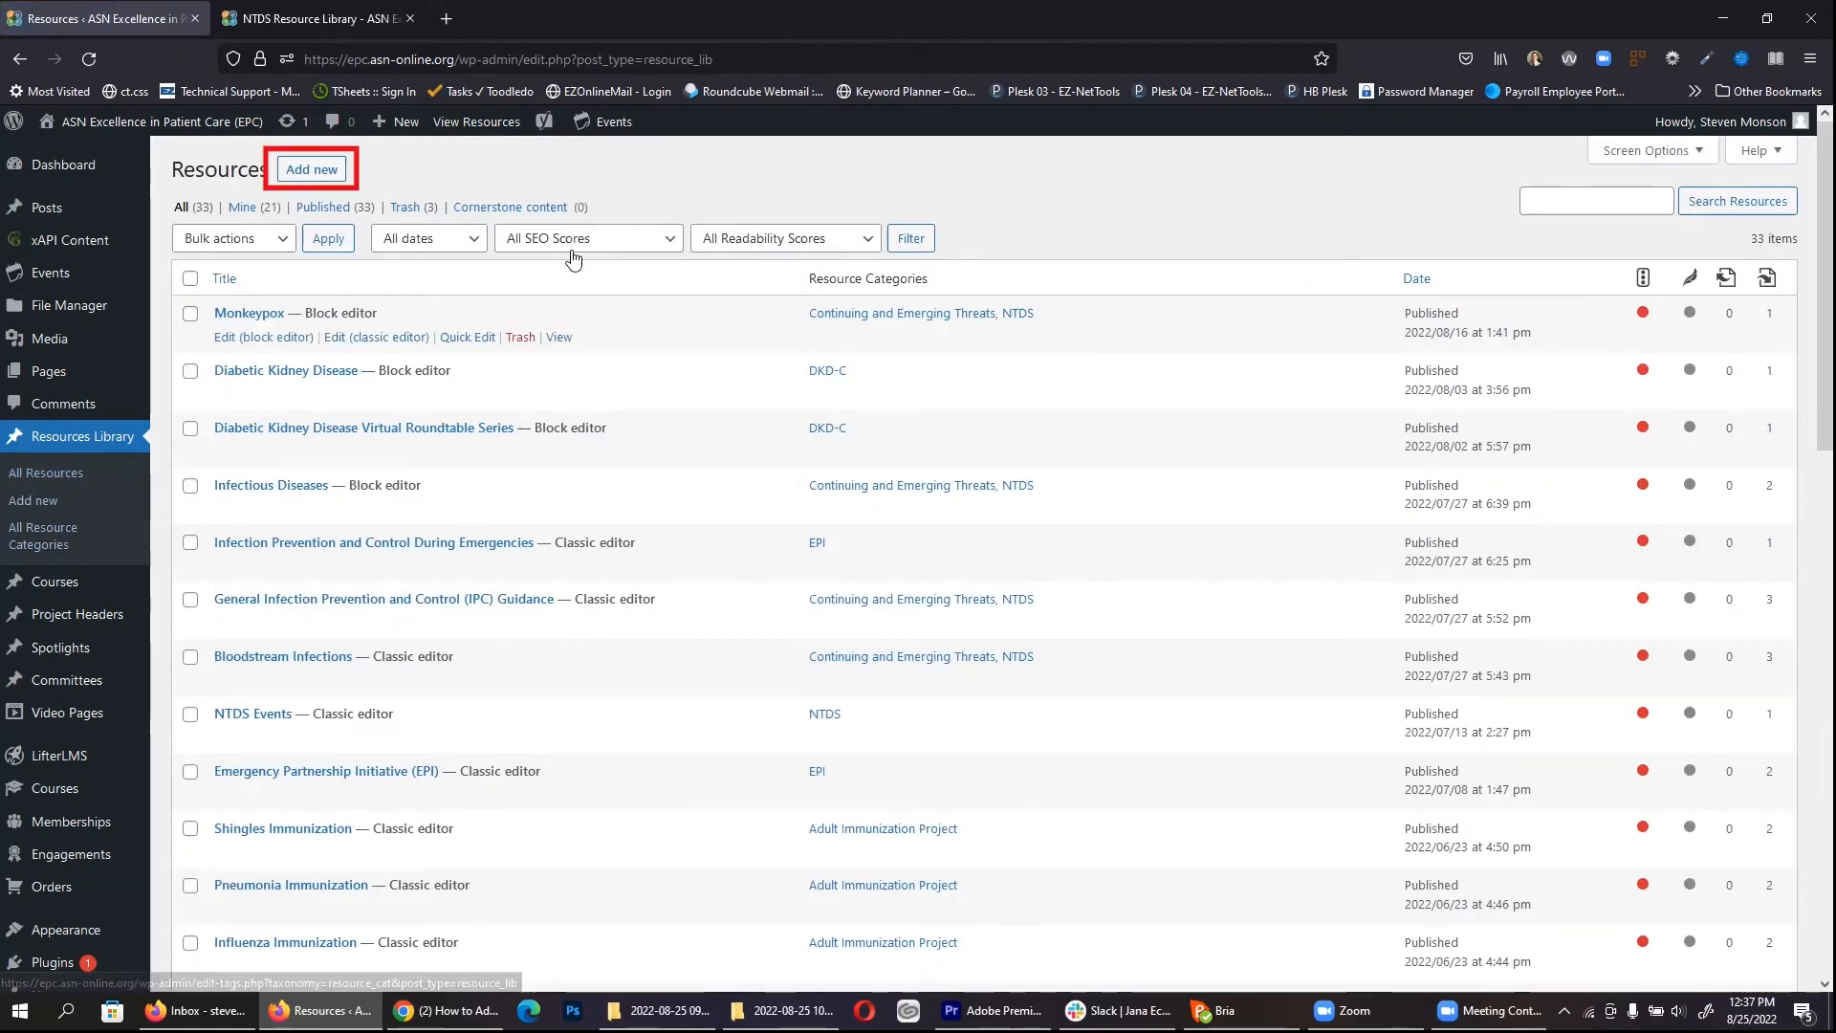
left_click(317, 174)
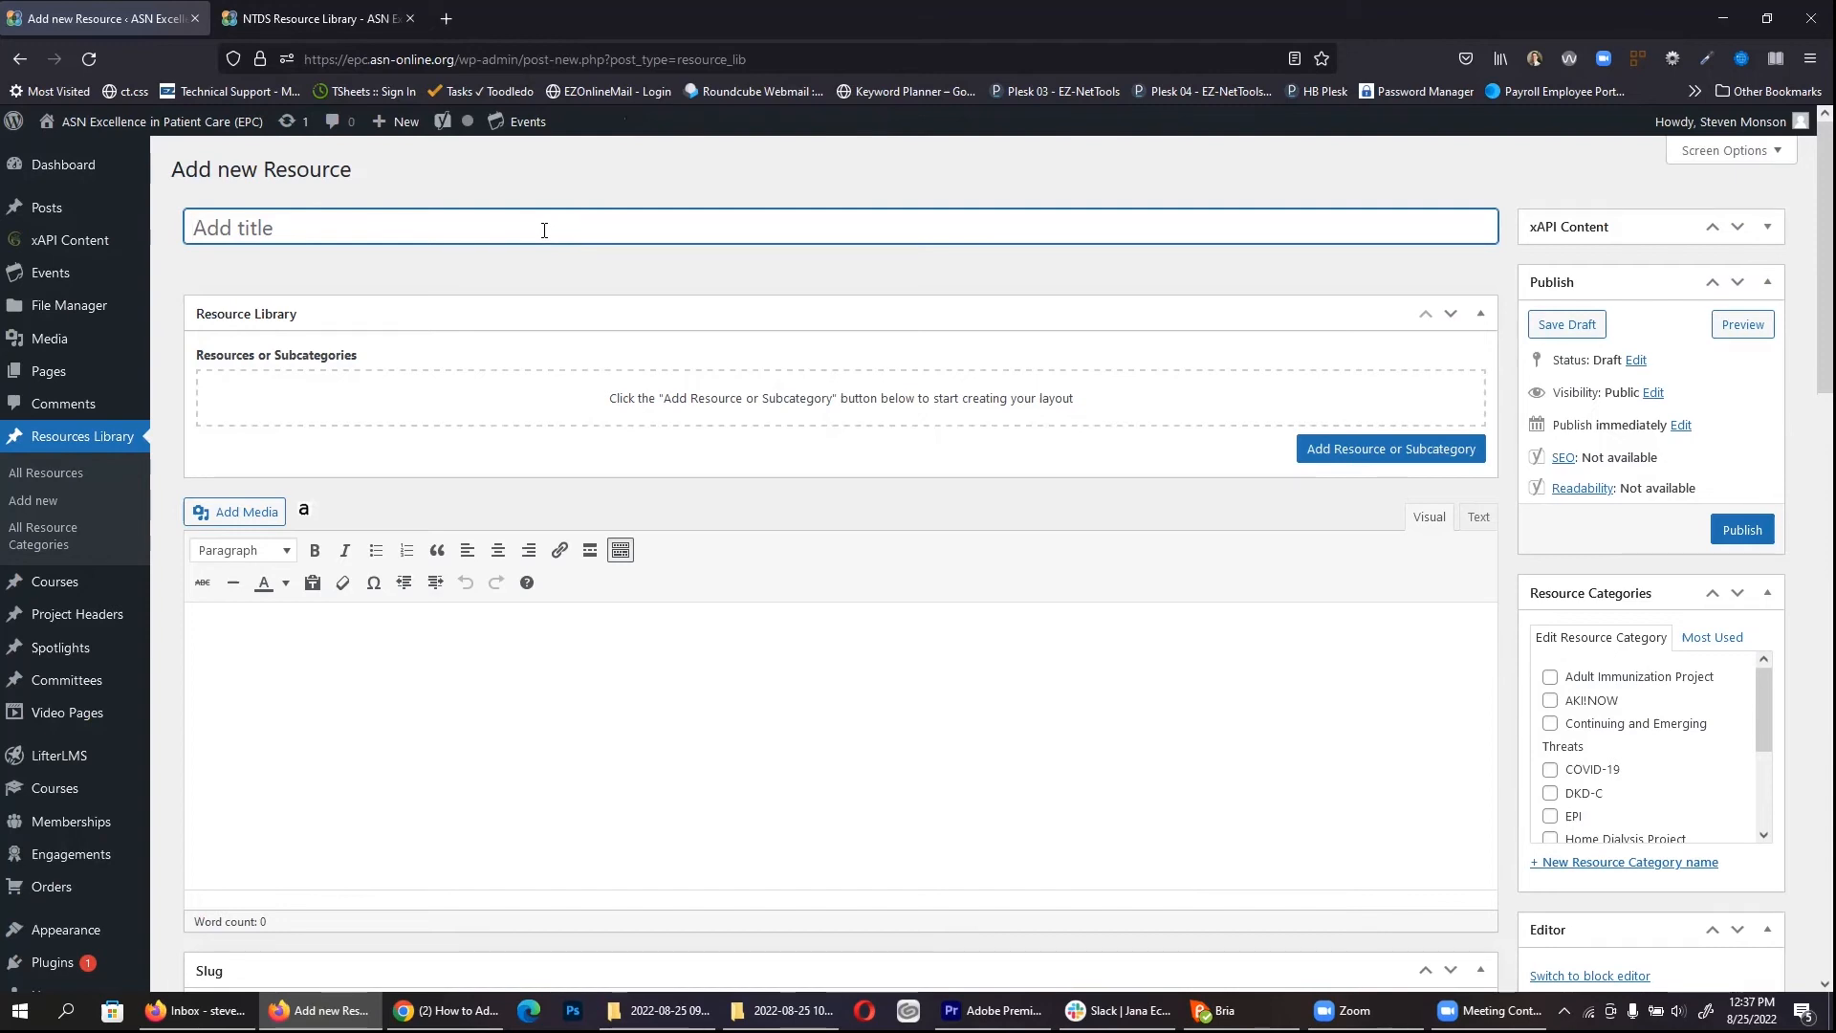
type("Medical Devices")
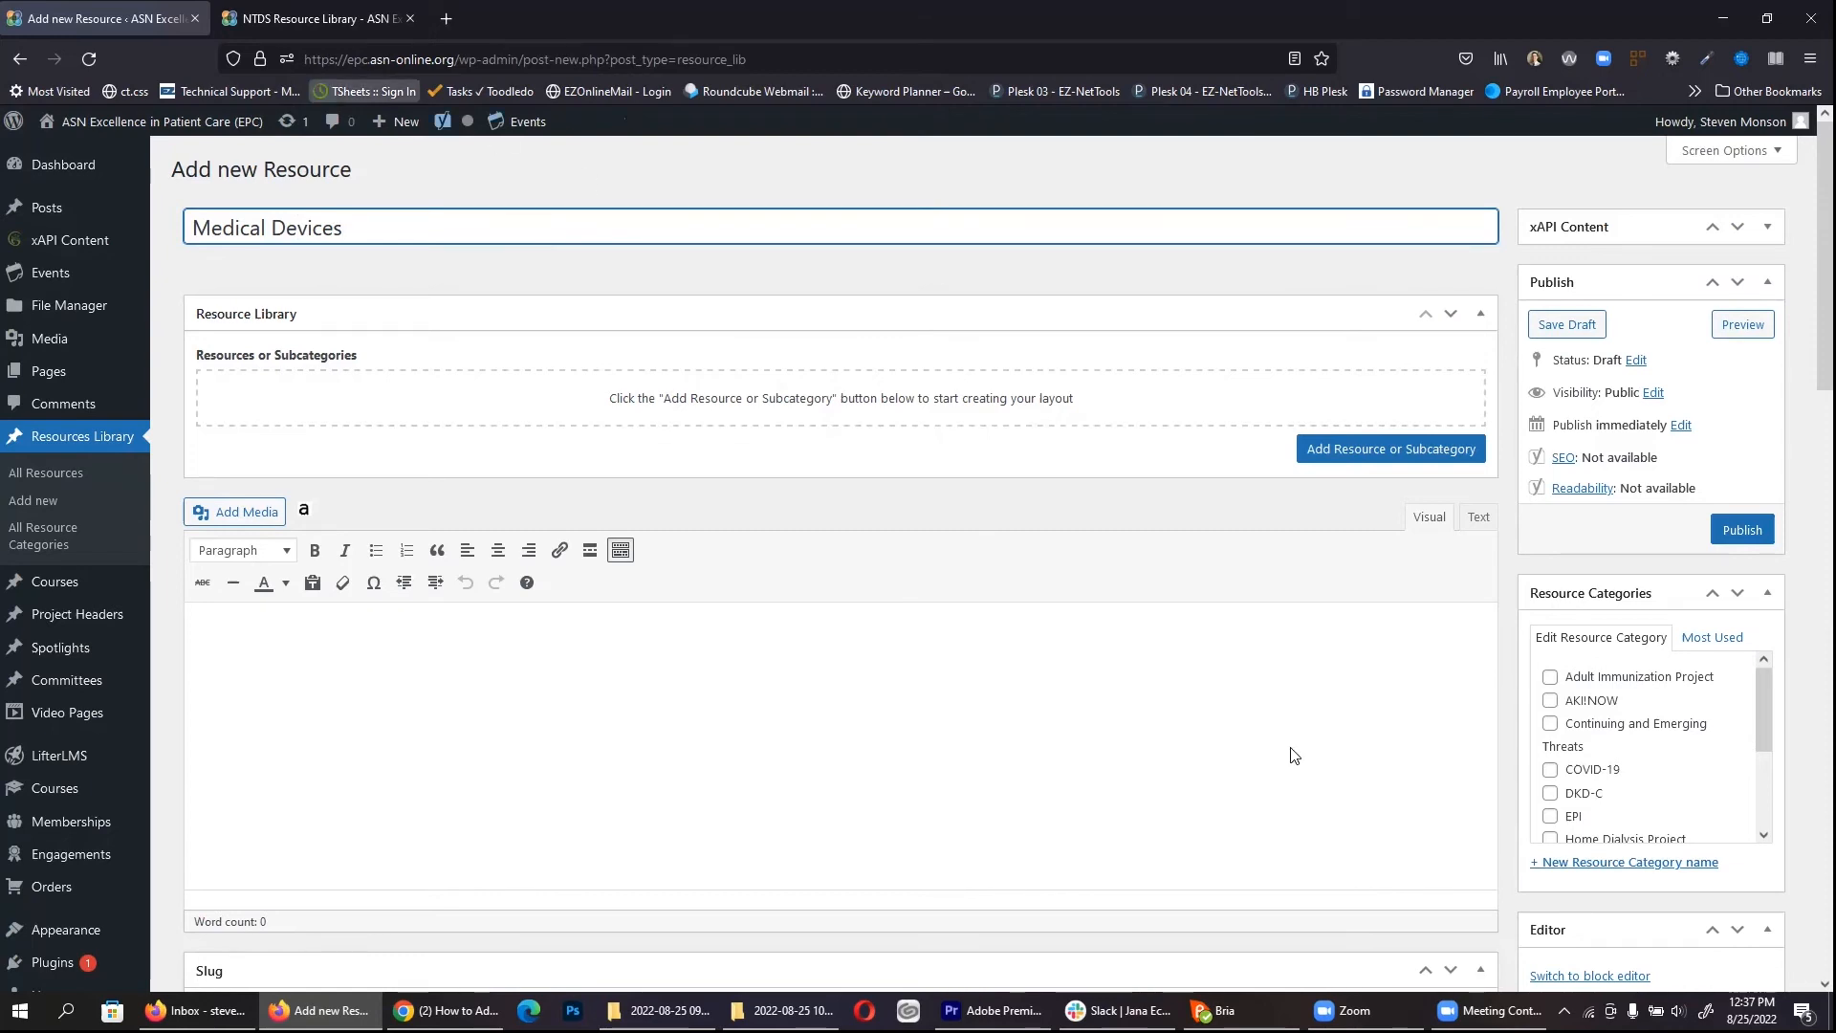
left_click(1575, 799)
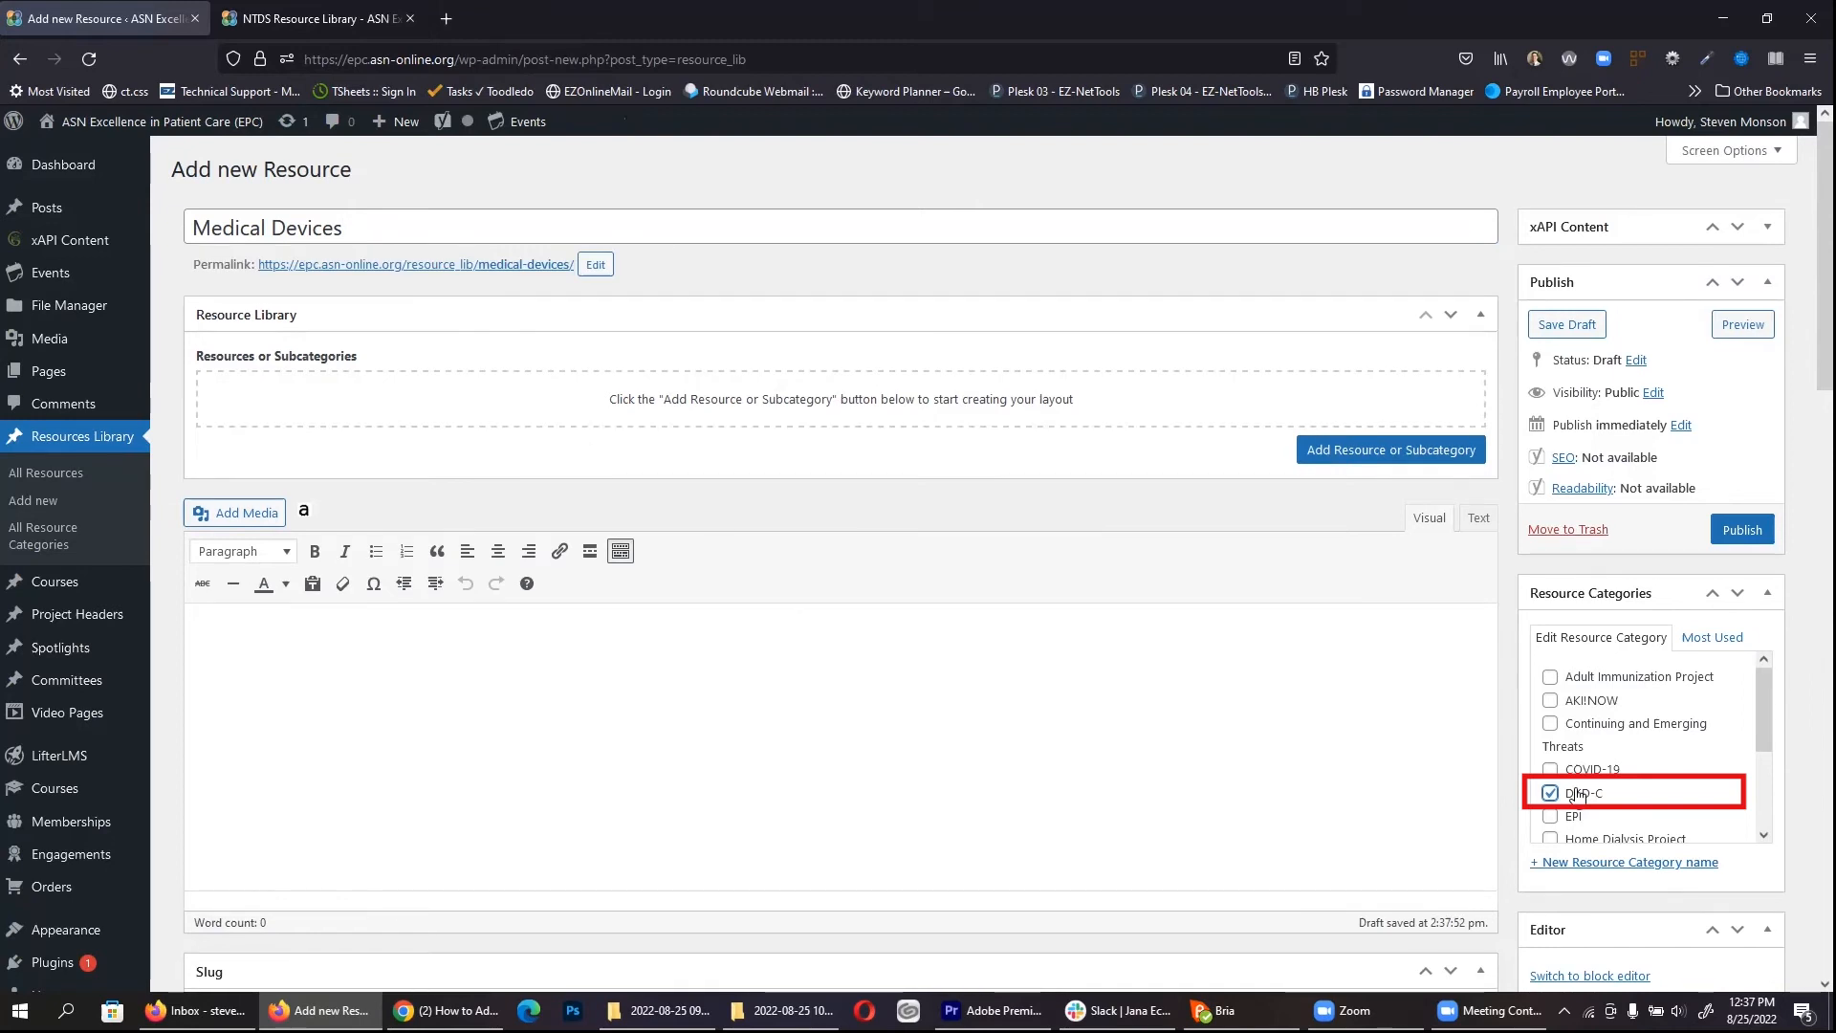
scroll(1587, 779, "down", 1)
scroll(1595, 758, "down", 2)
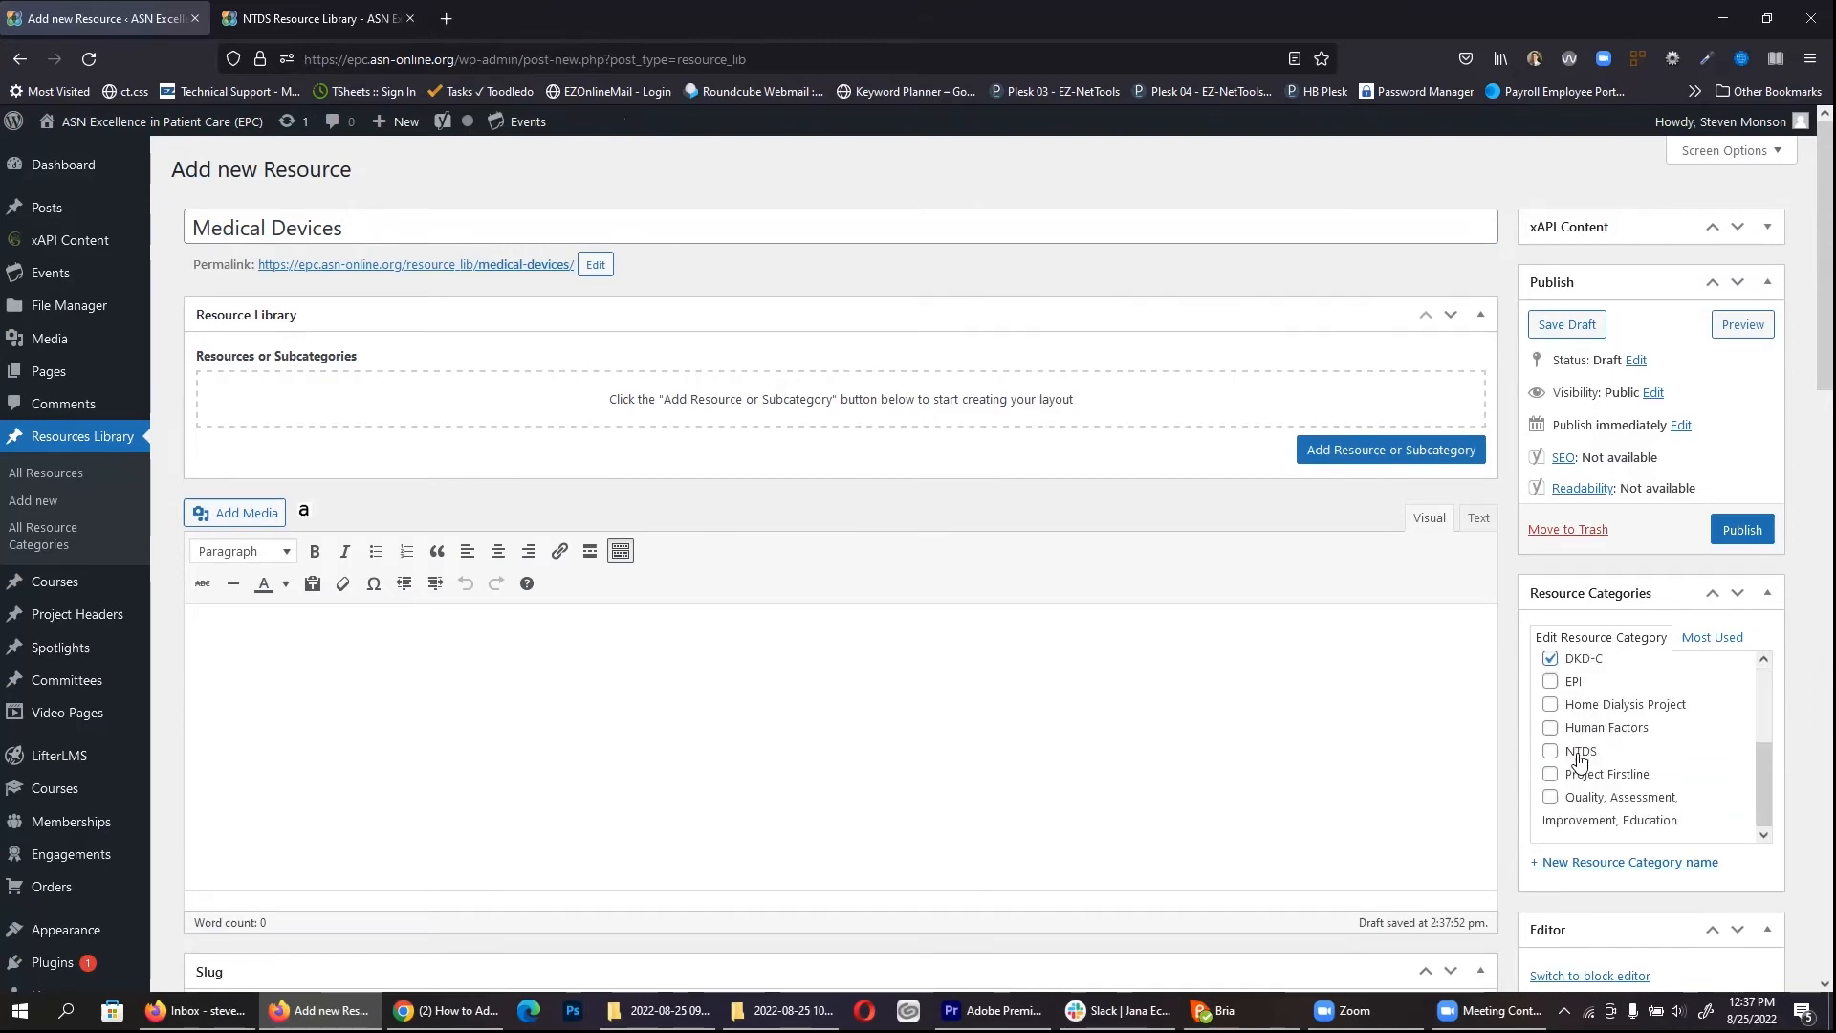
left_click(1550, 750)
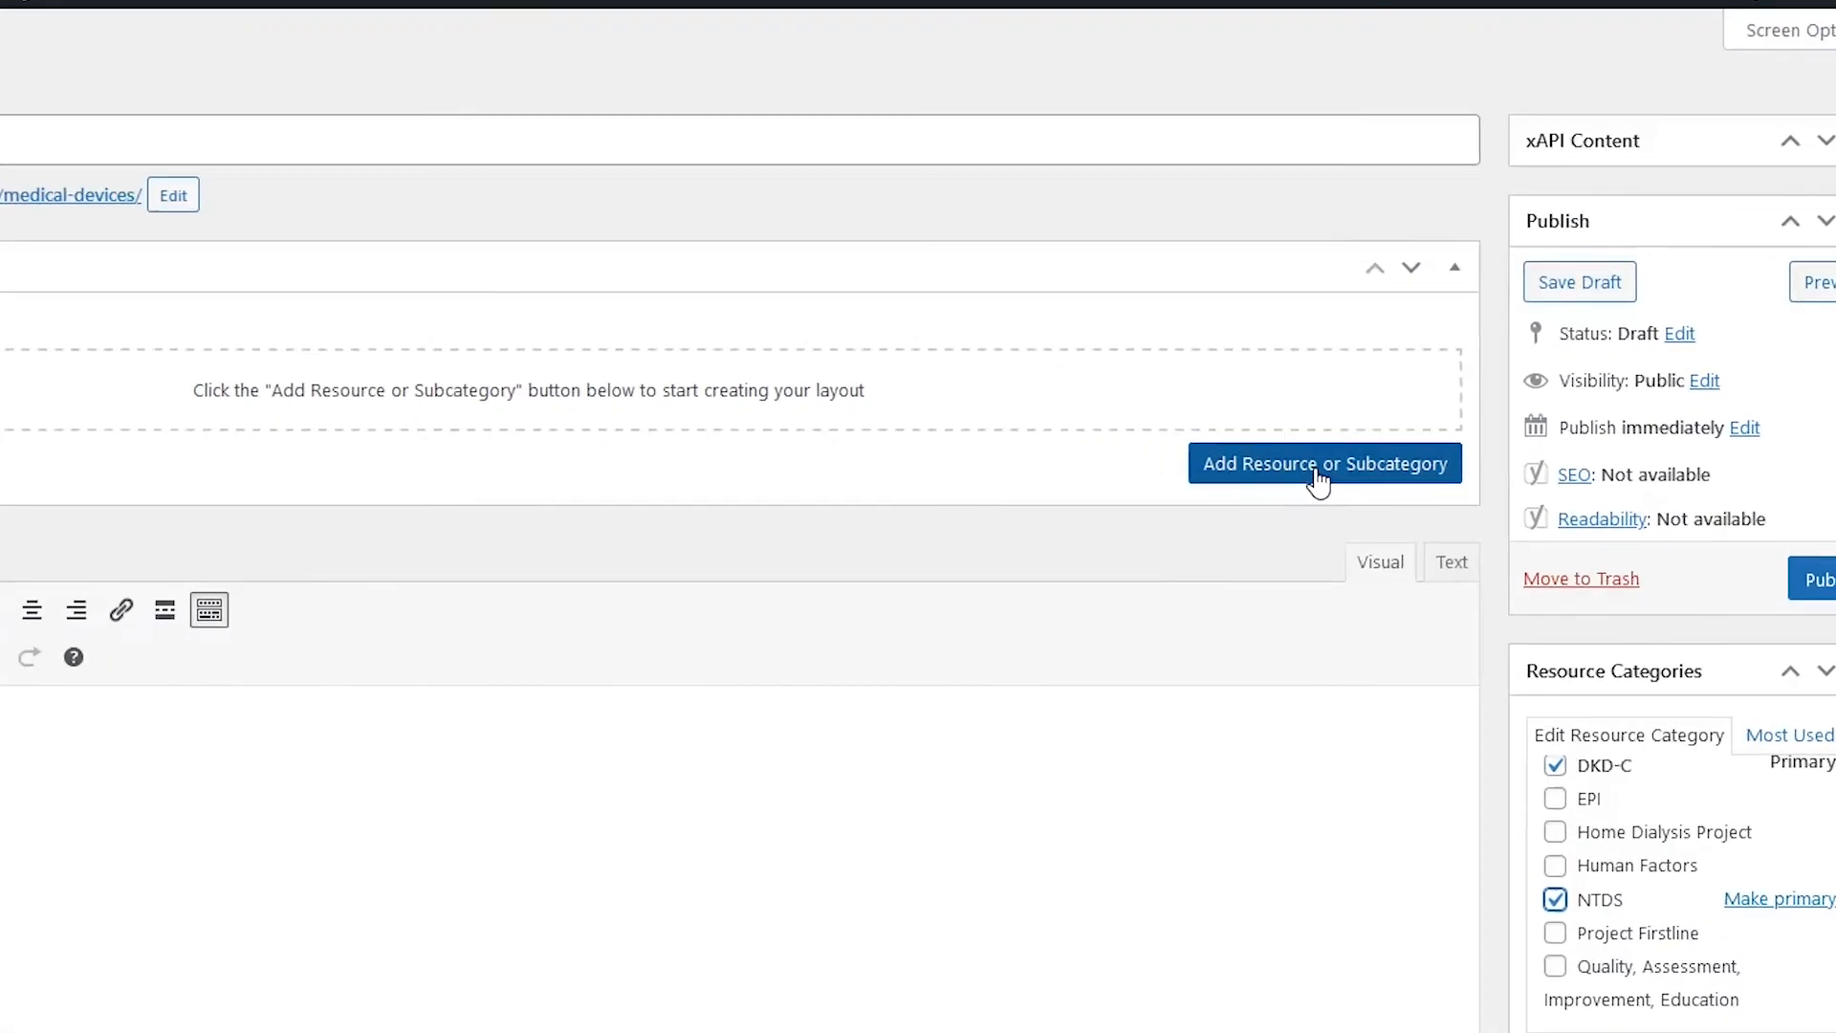
Step: Add a first subcategory named 'Scalpers'
left_click(1386, 461)
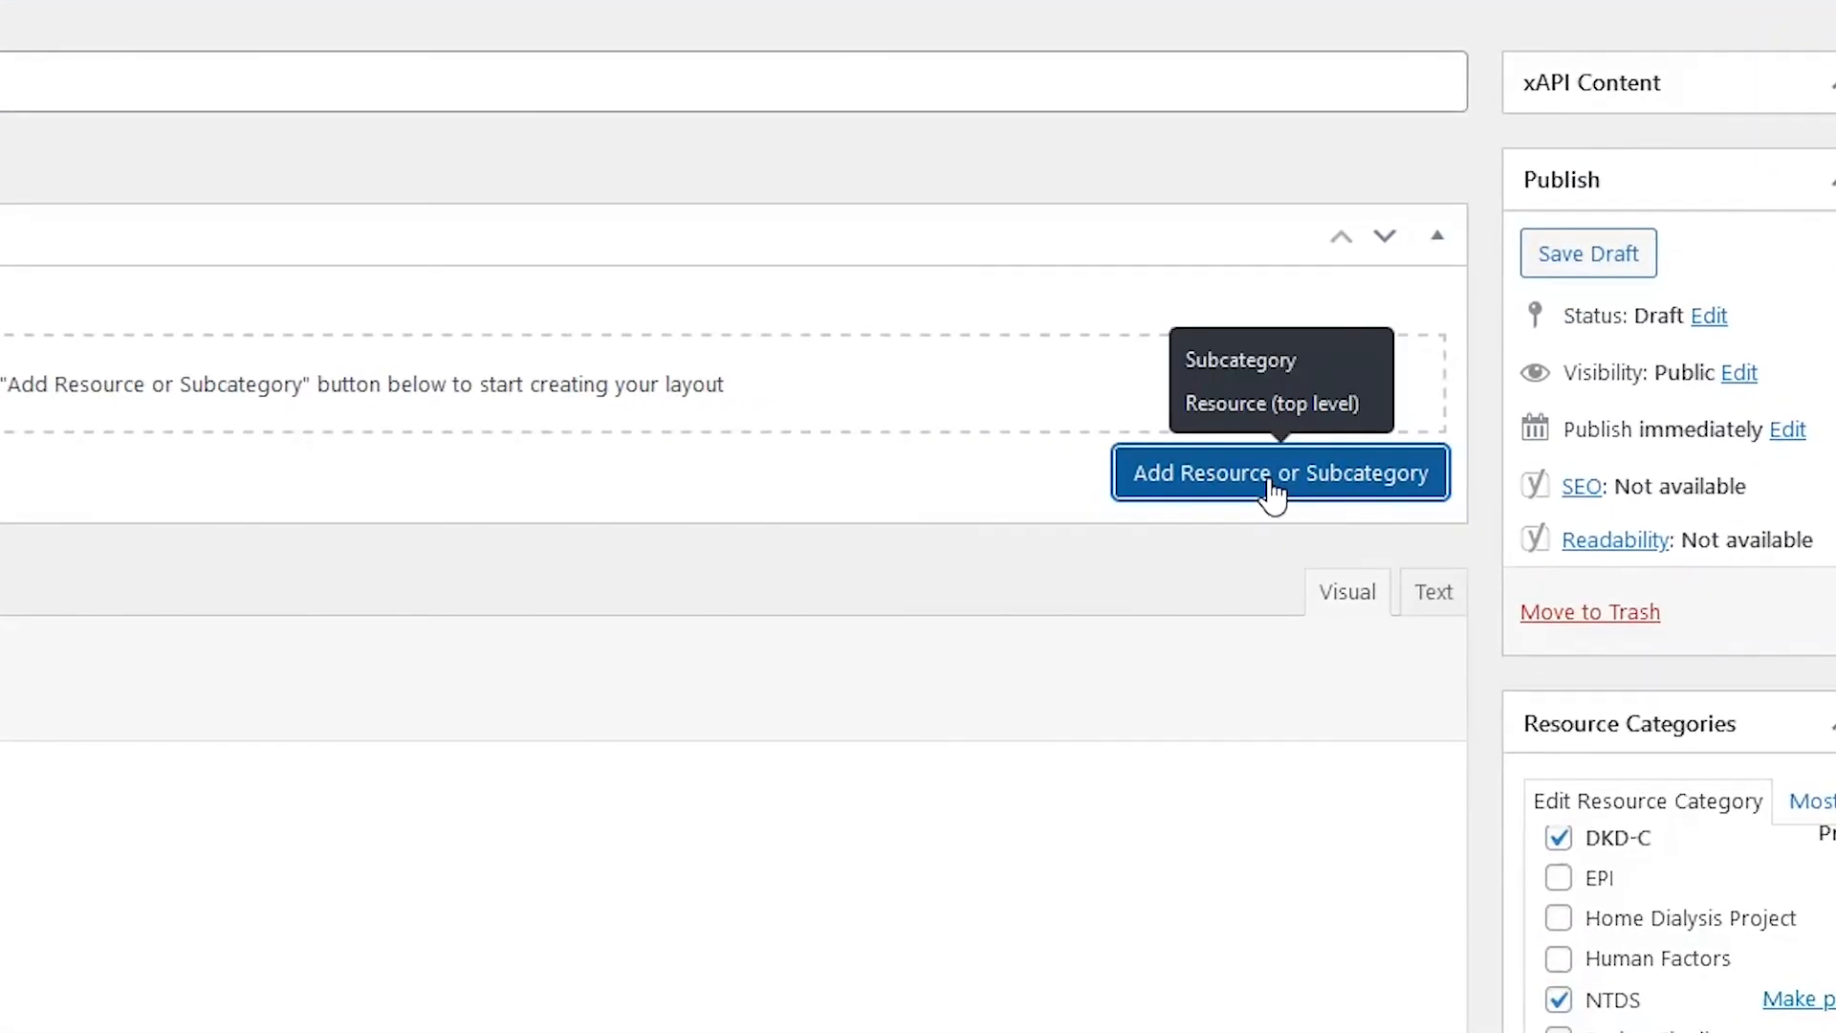
left_click(1305, 368)
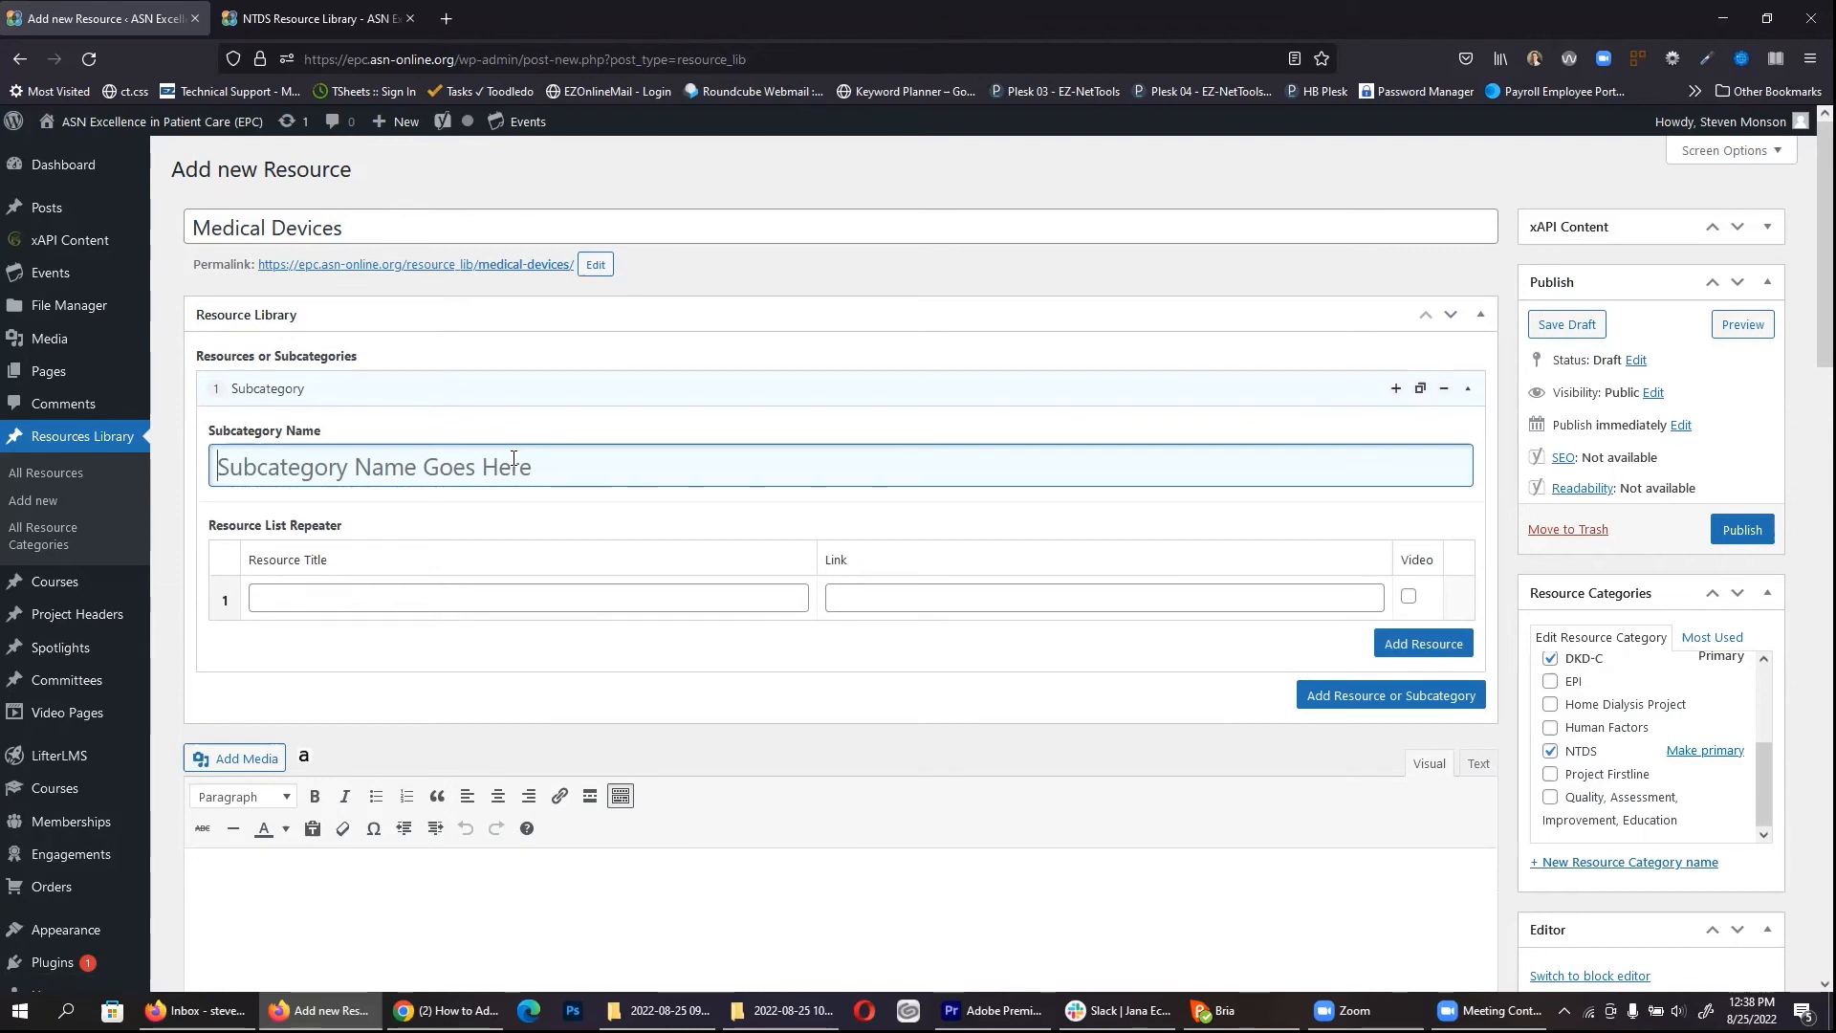
type("Scalpers")
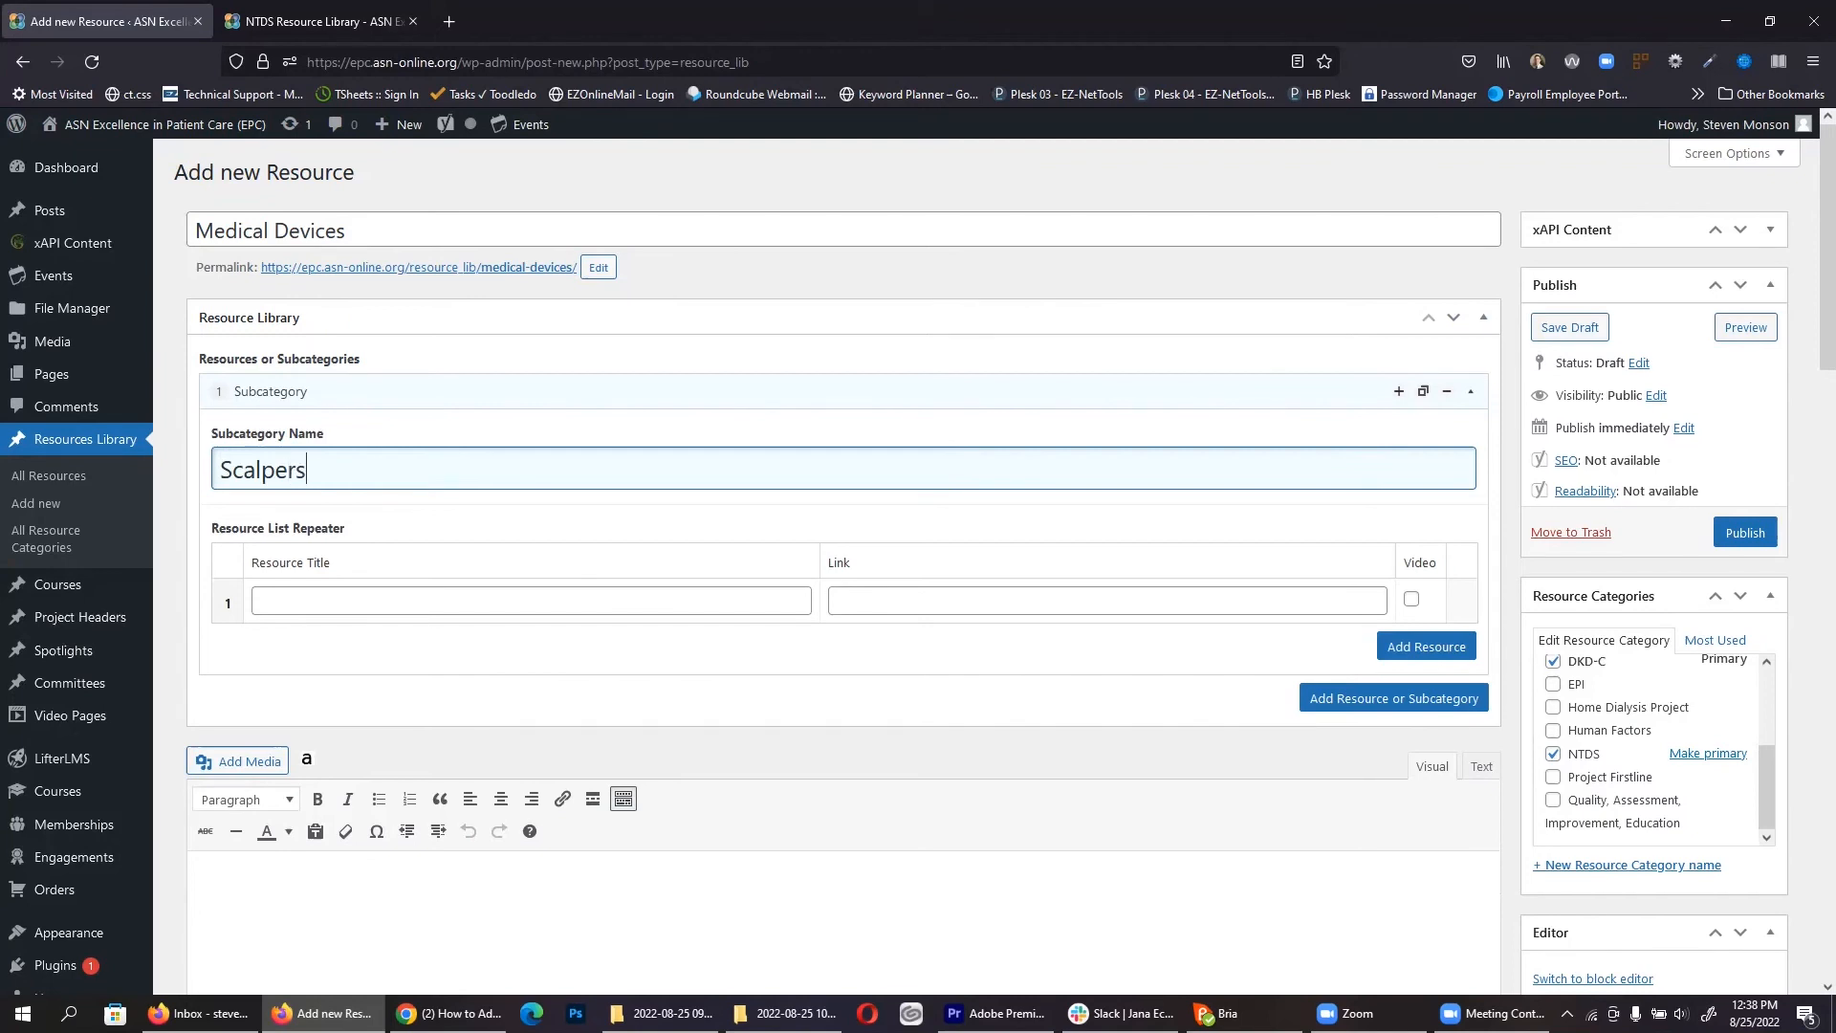
Step: Title the first Scalpers resource 'How sharp do your knives' and add resource rows 2–4
left_click(384, 600)
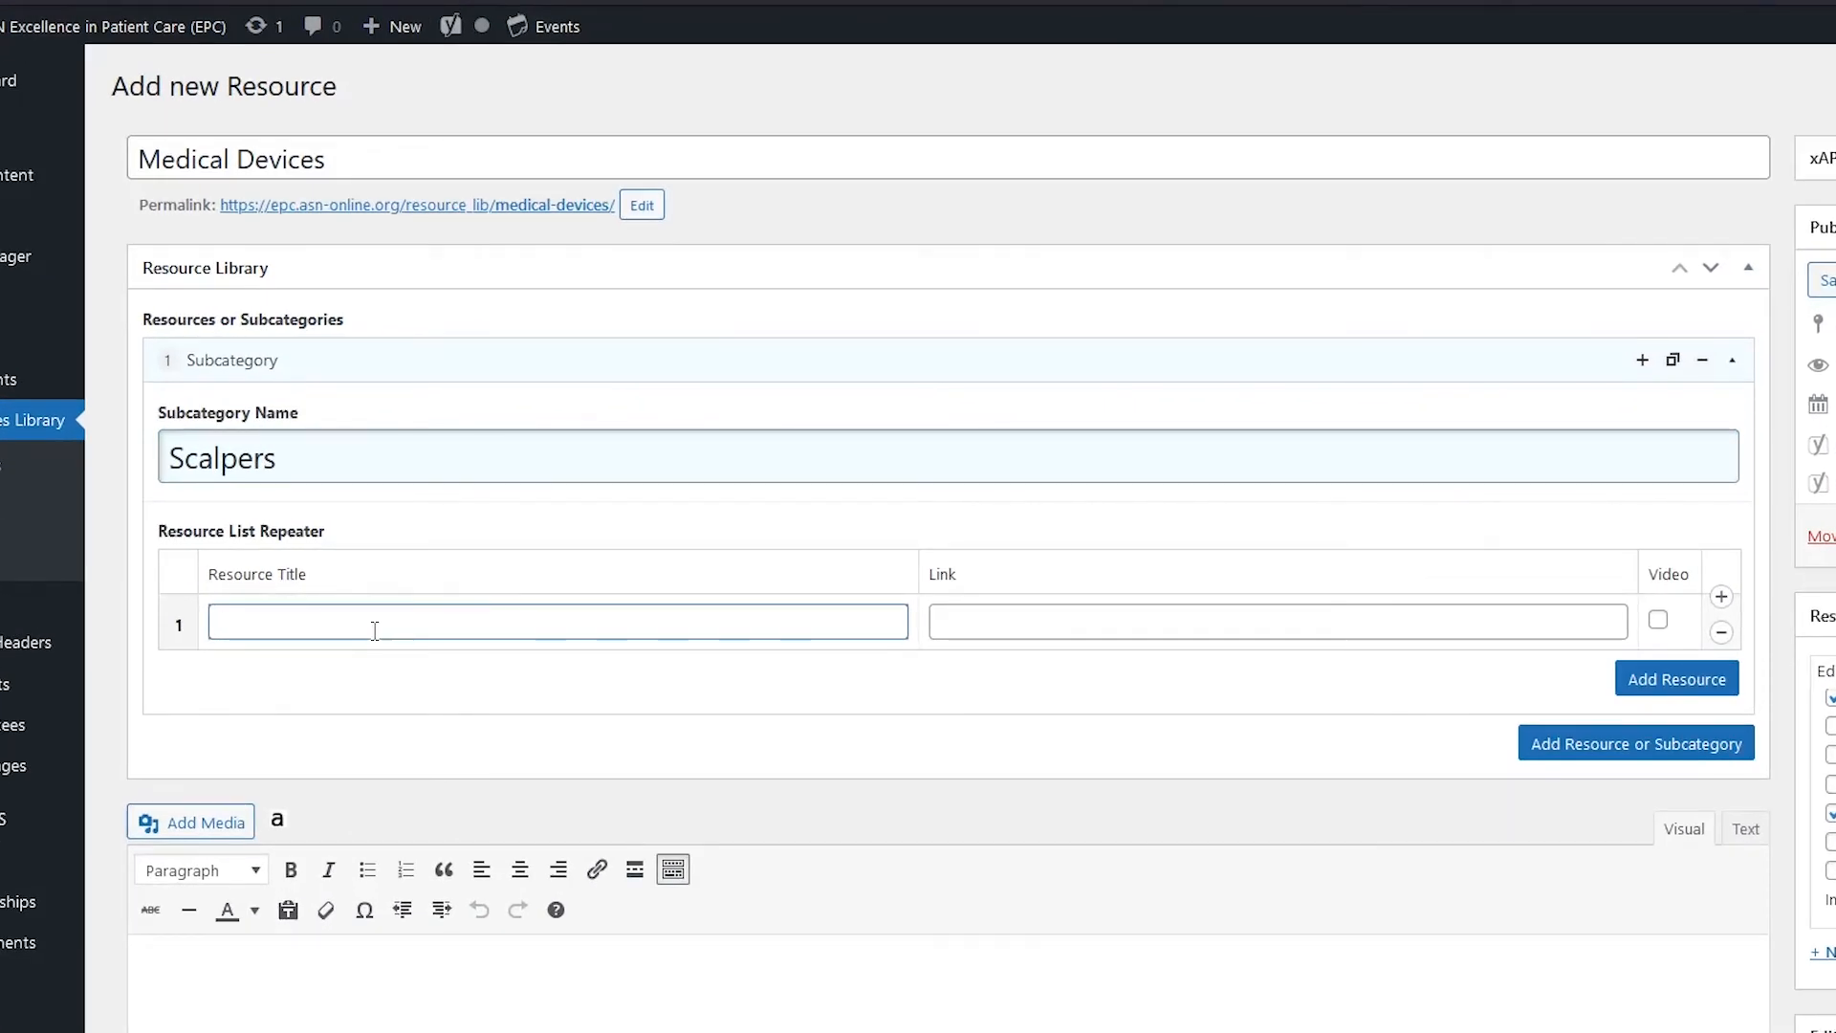
type("How sharp do")
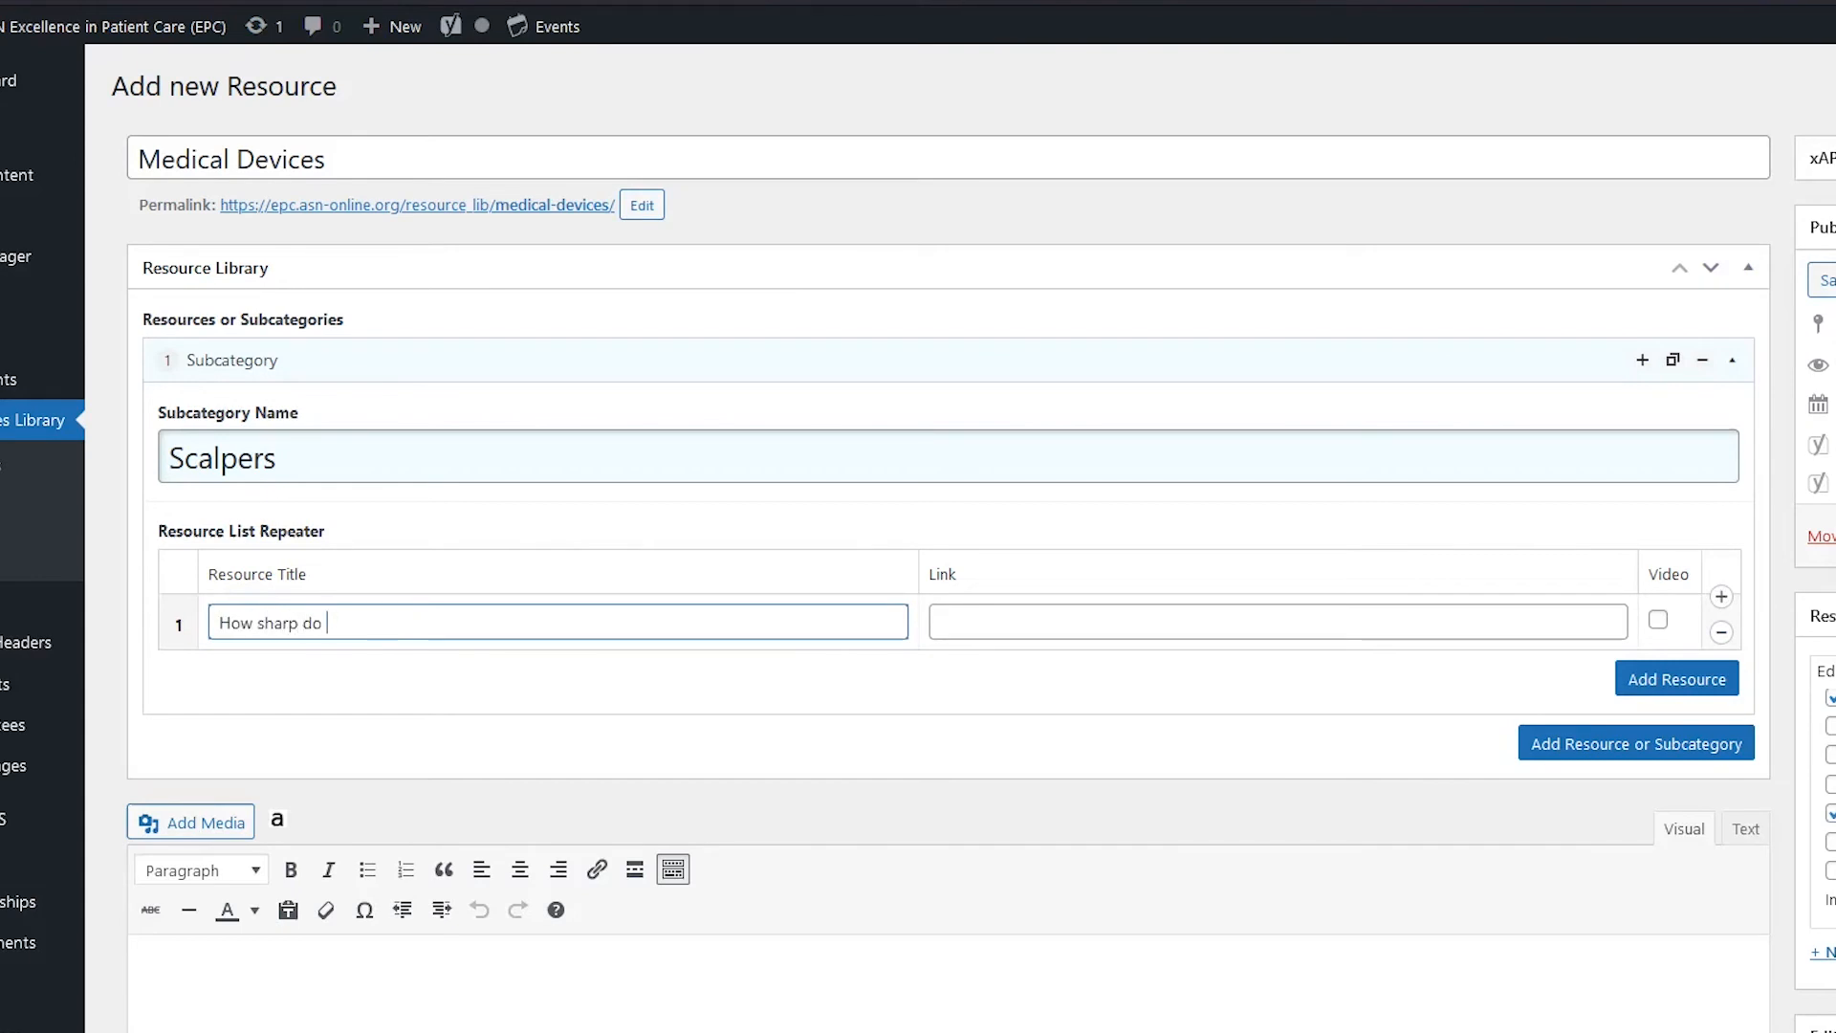
type(" your knives need to be for clean cuts")
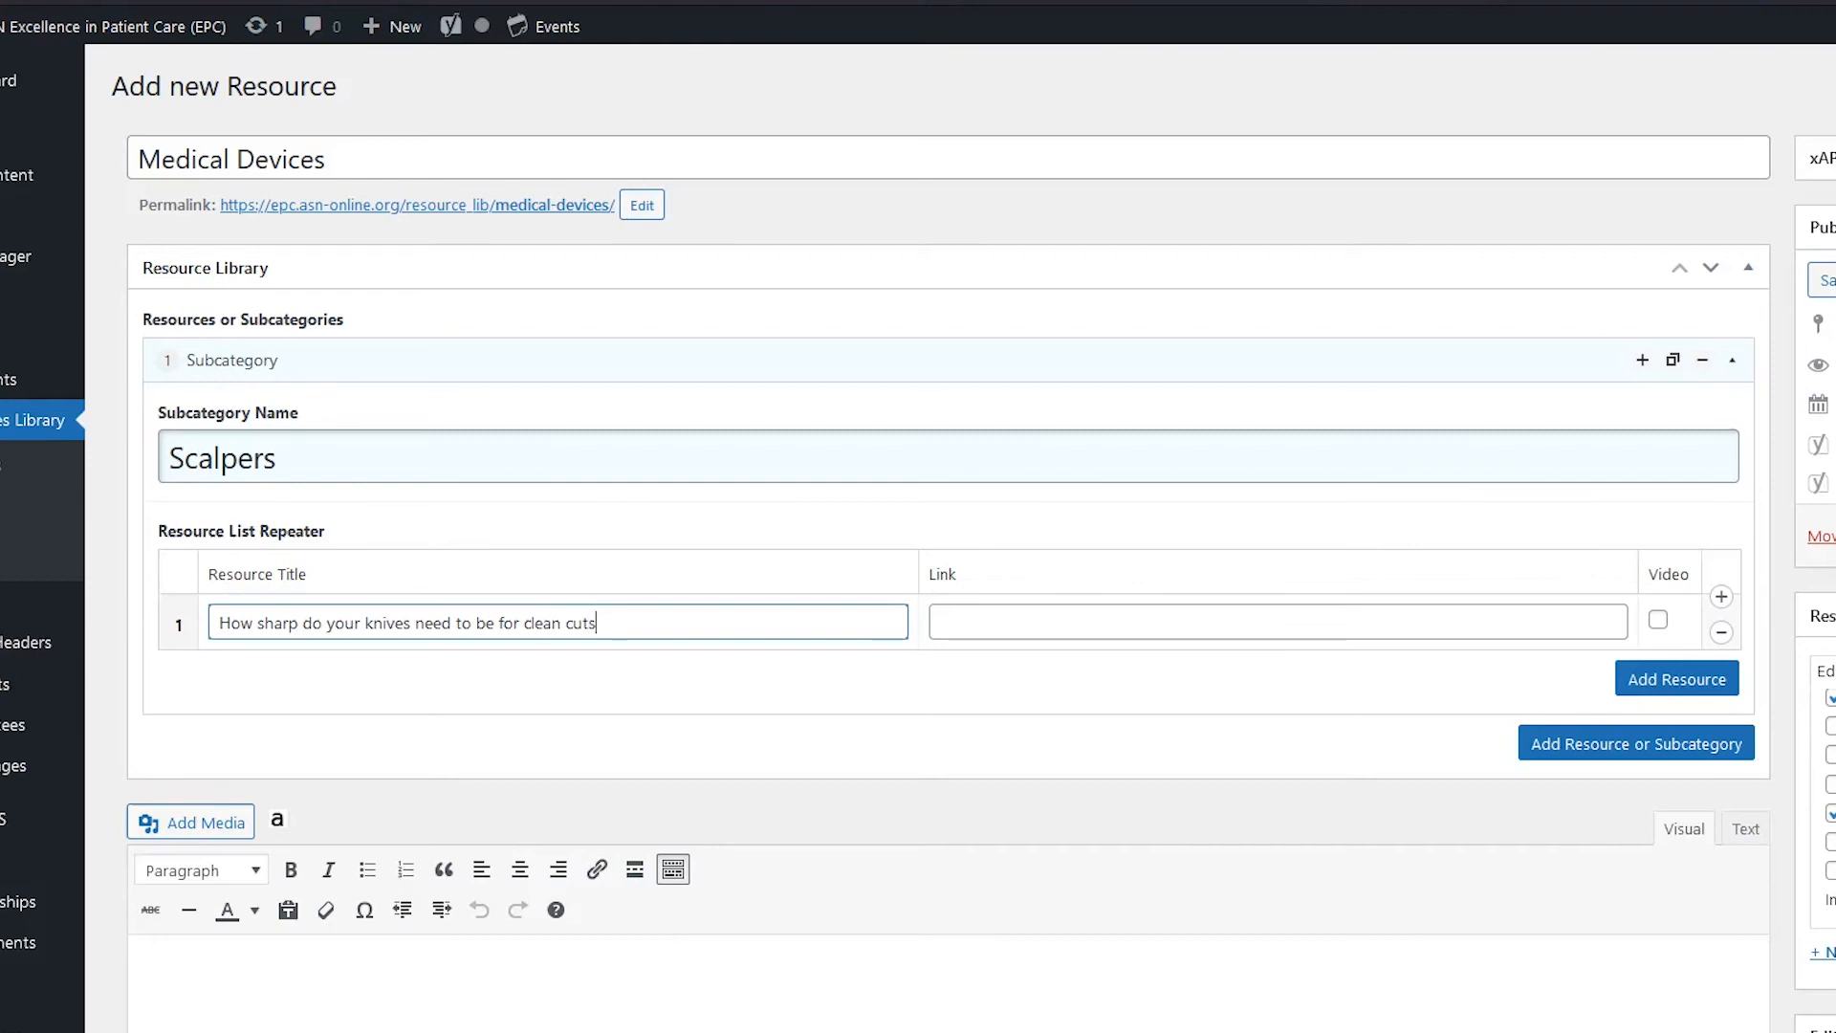
left_click(1068, 620)
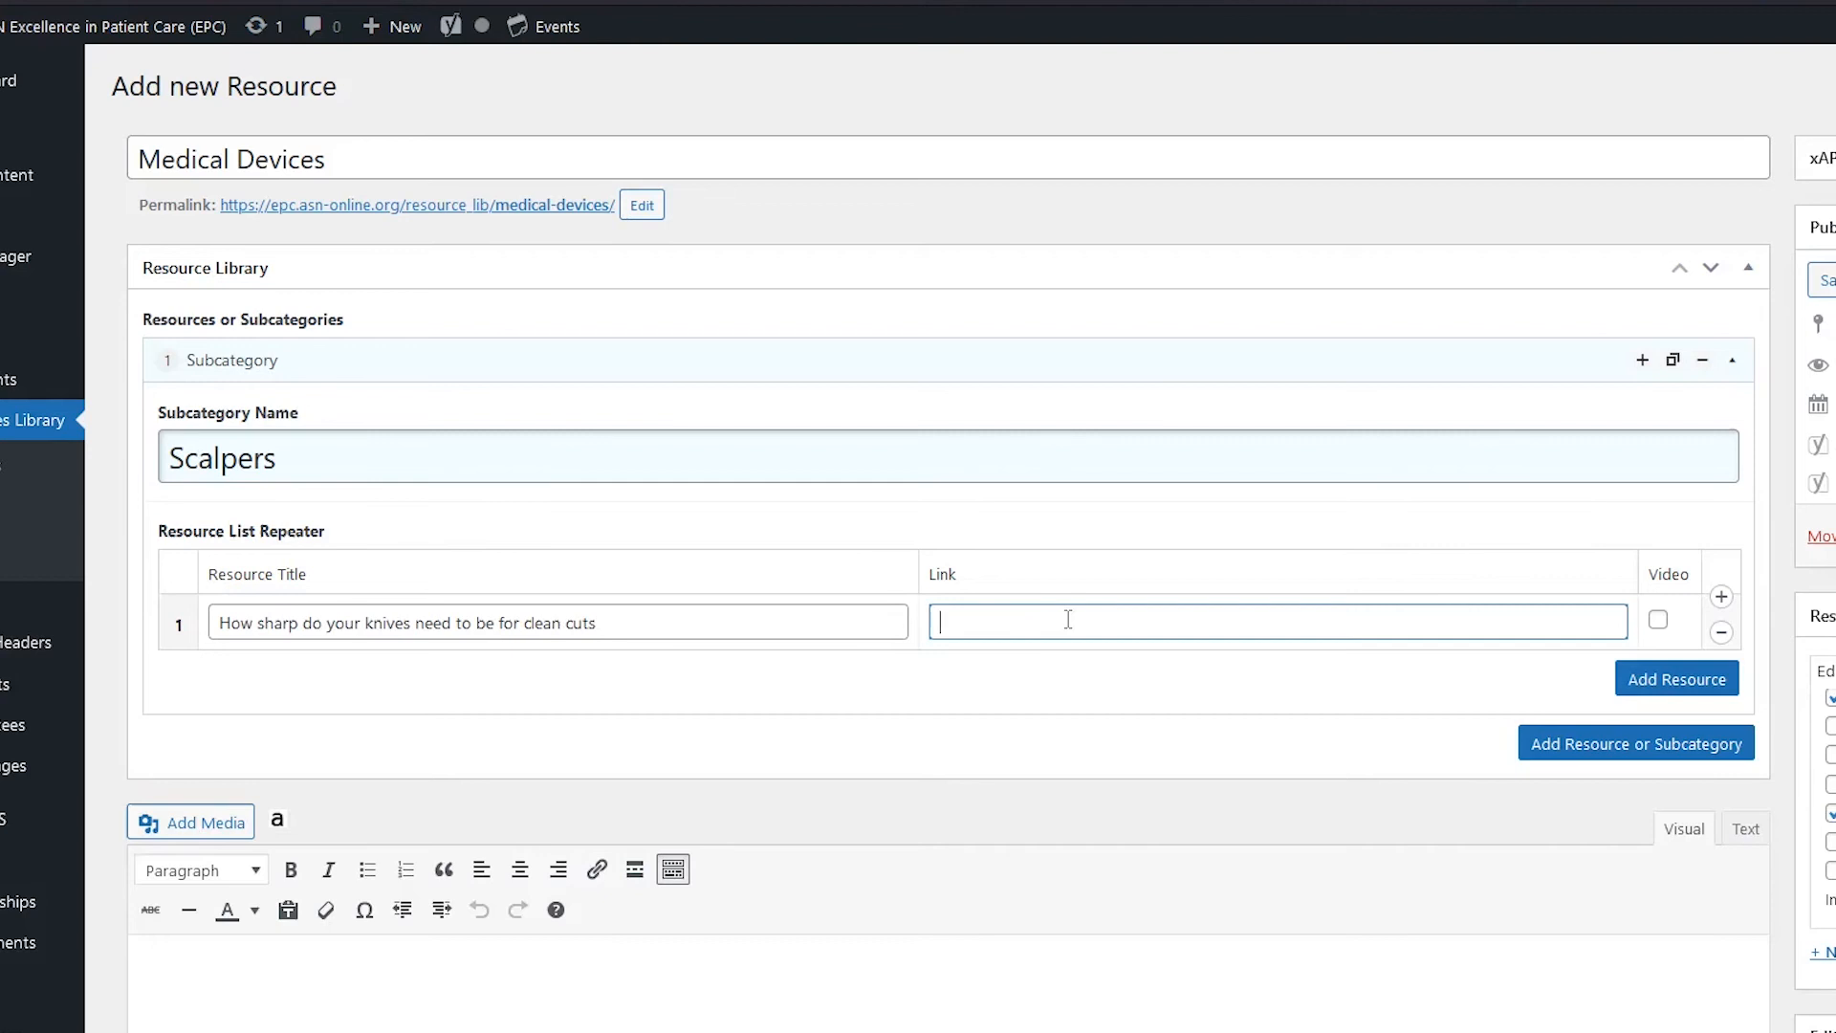
left_click(1673, 681)
left_click(1671, 736)
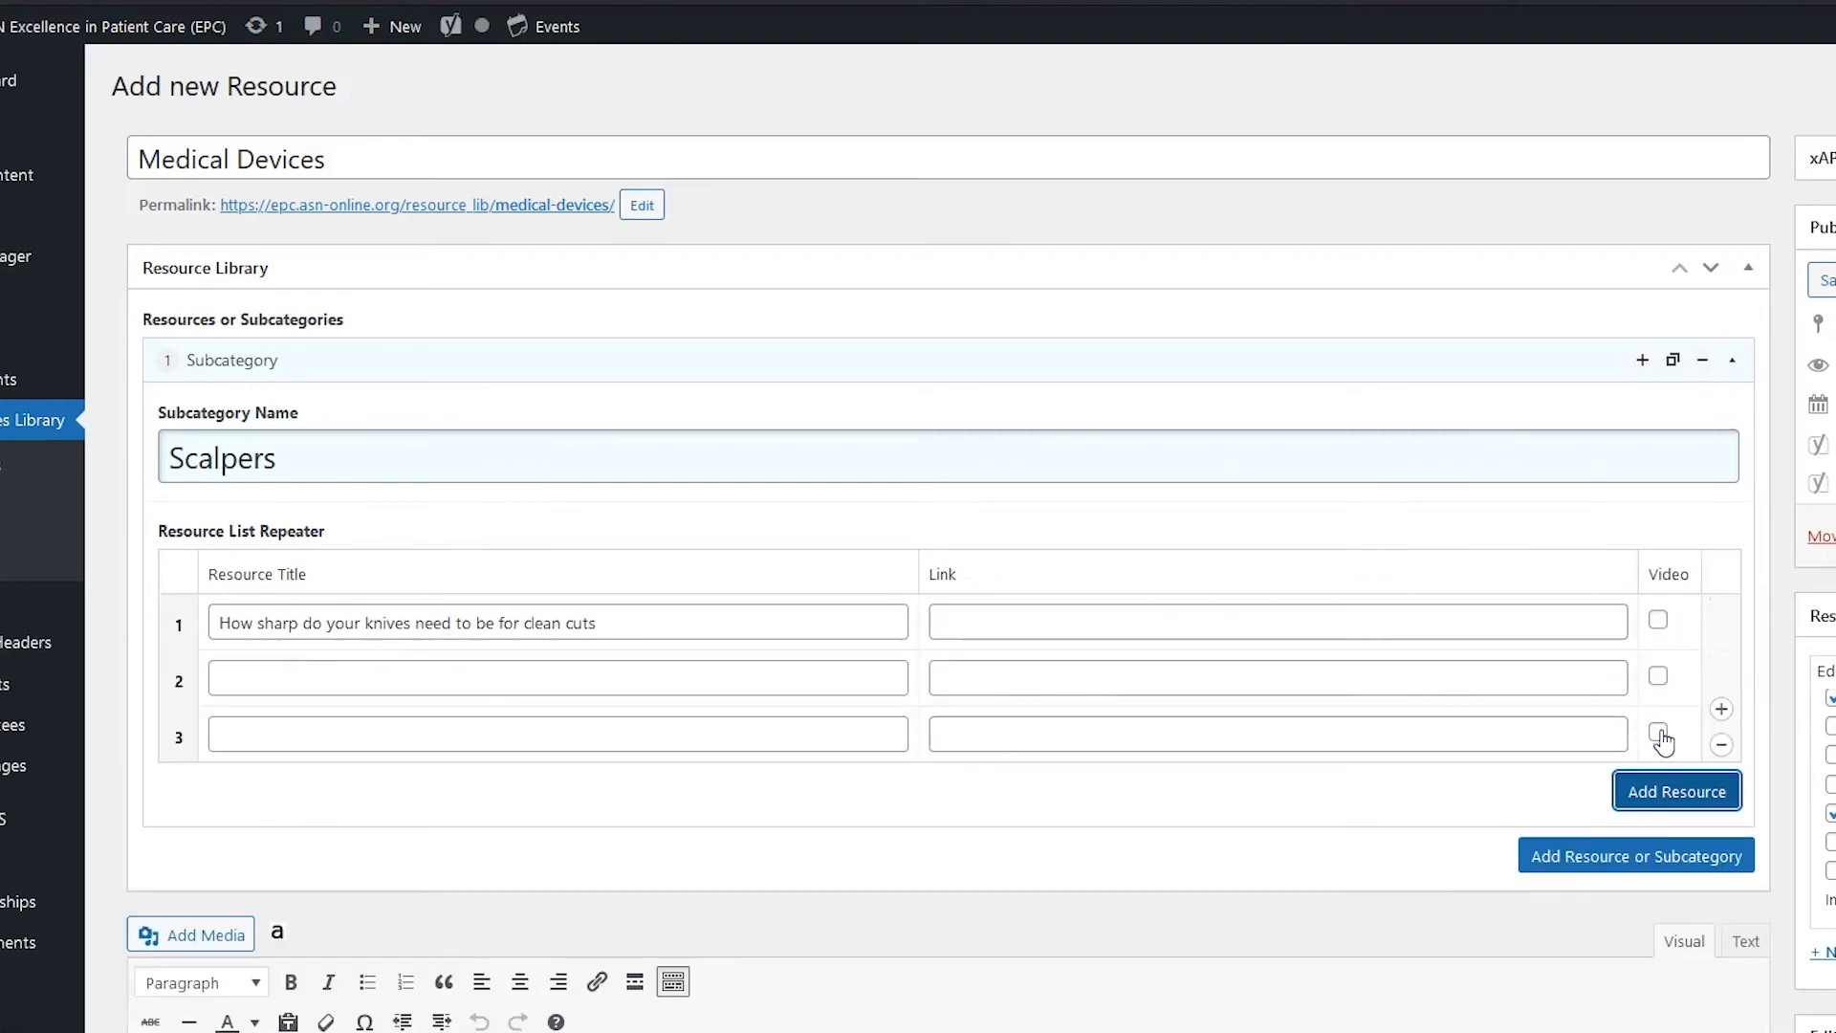
left_click(1678, 793)
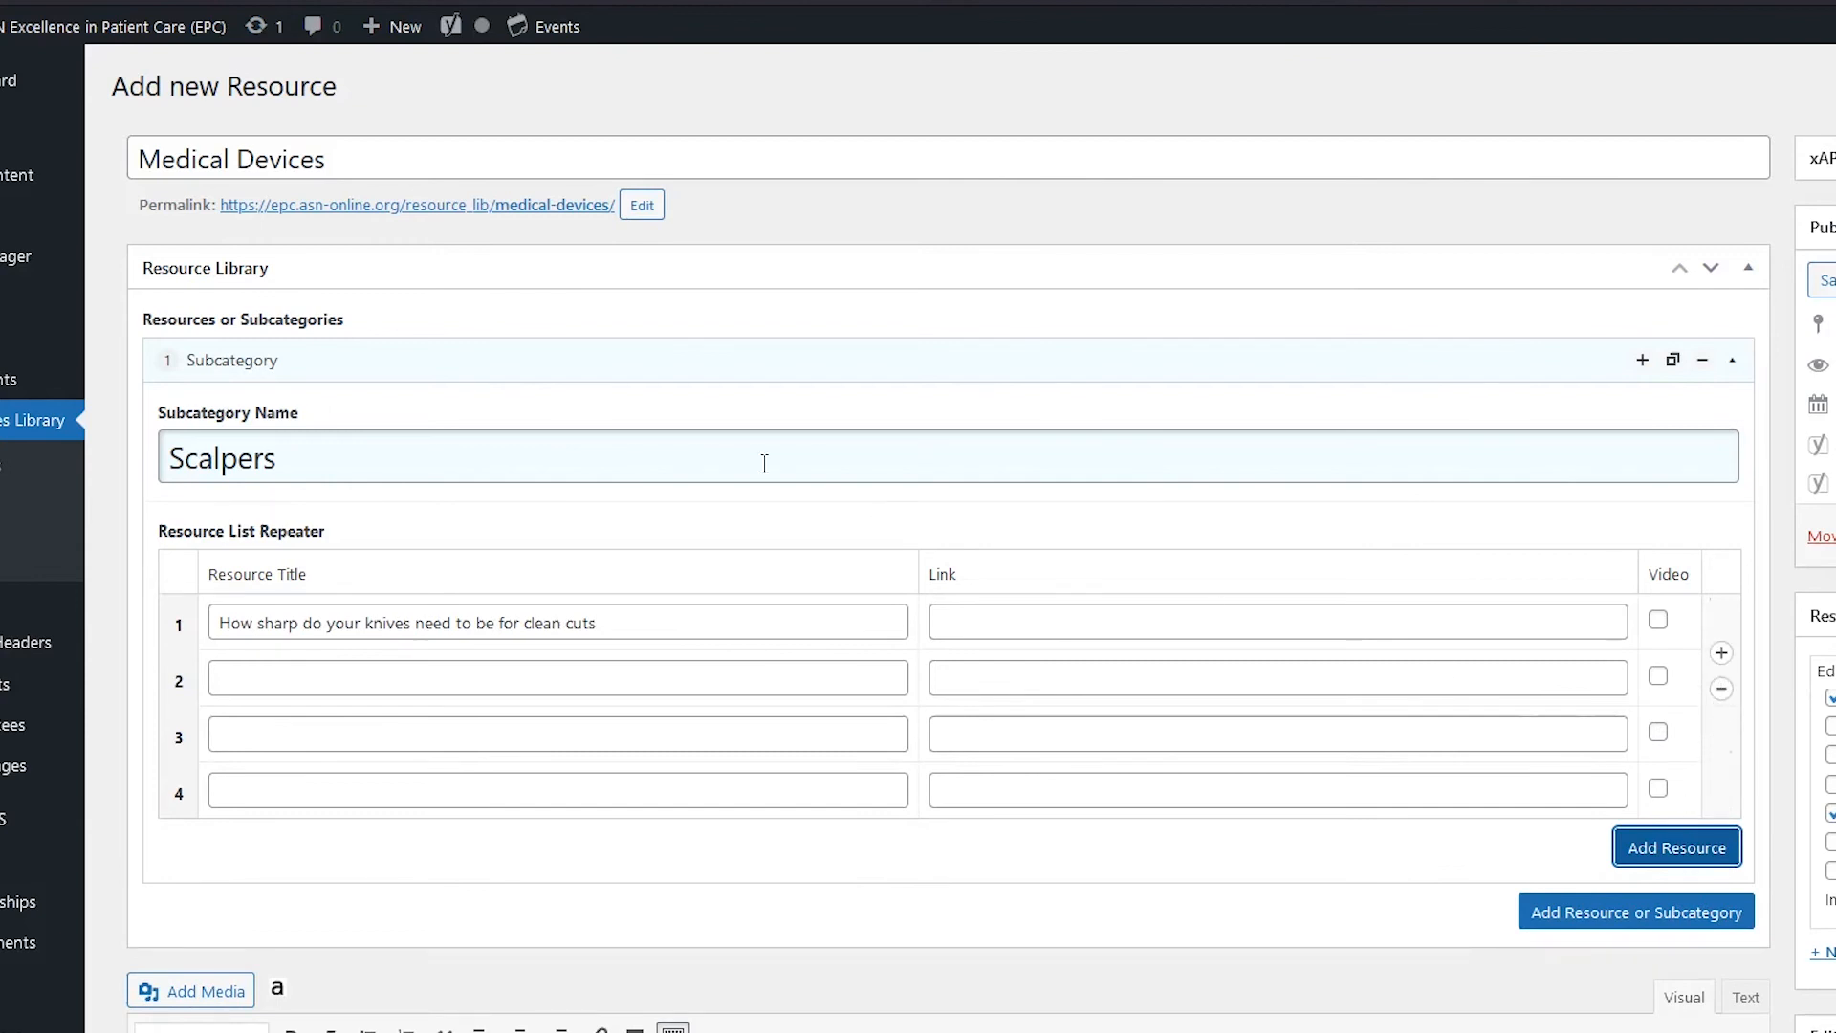
Step: Add a second subcategory named 'Computer', then view the live NTDS Resource Library
left_click(1576, 916)
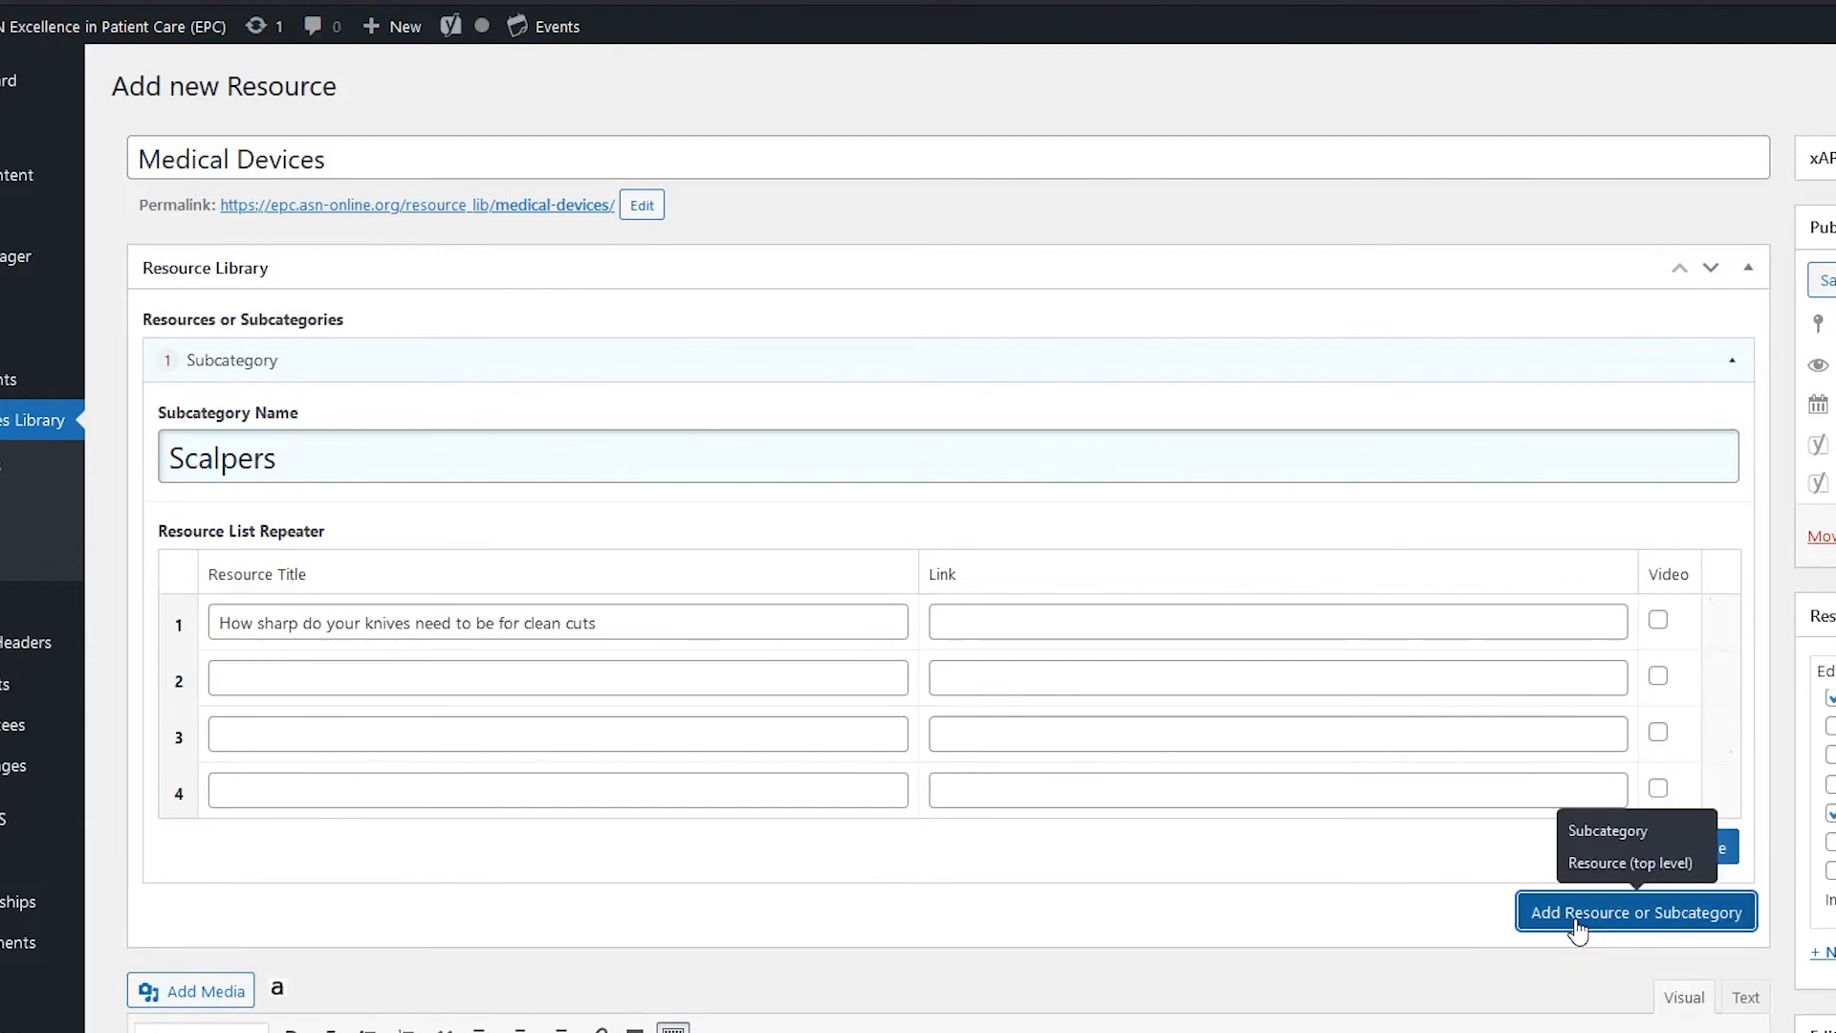
left_click(1632, 832)
left_click(818, 733)
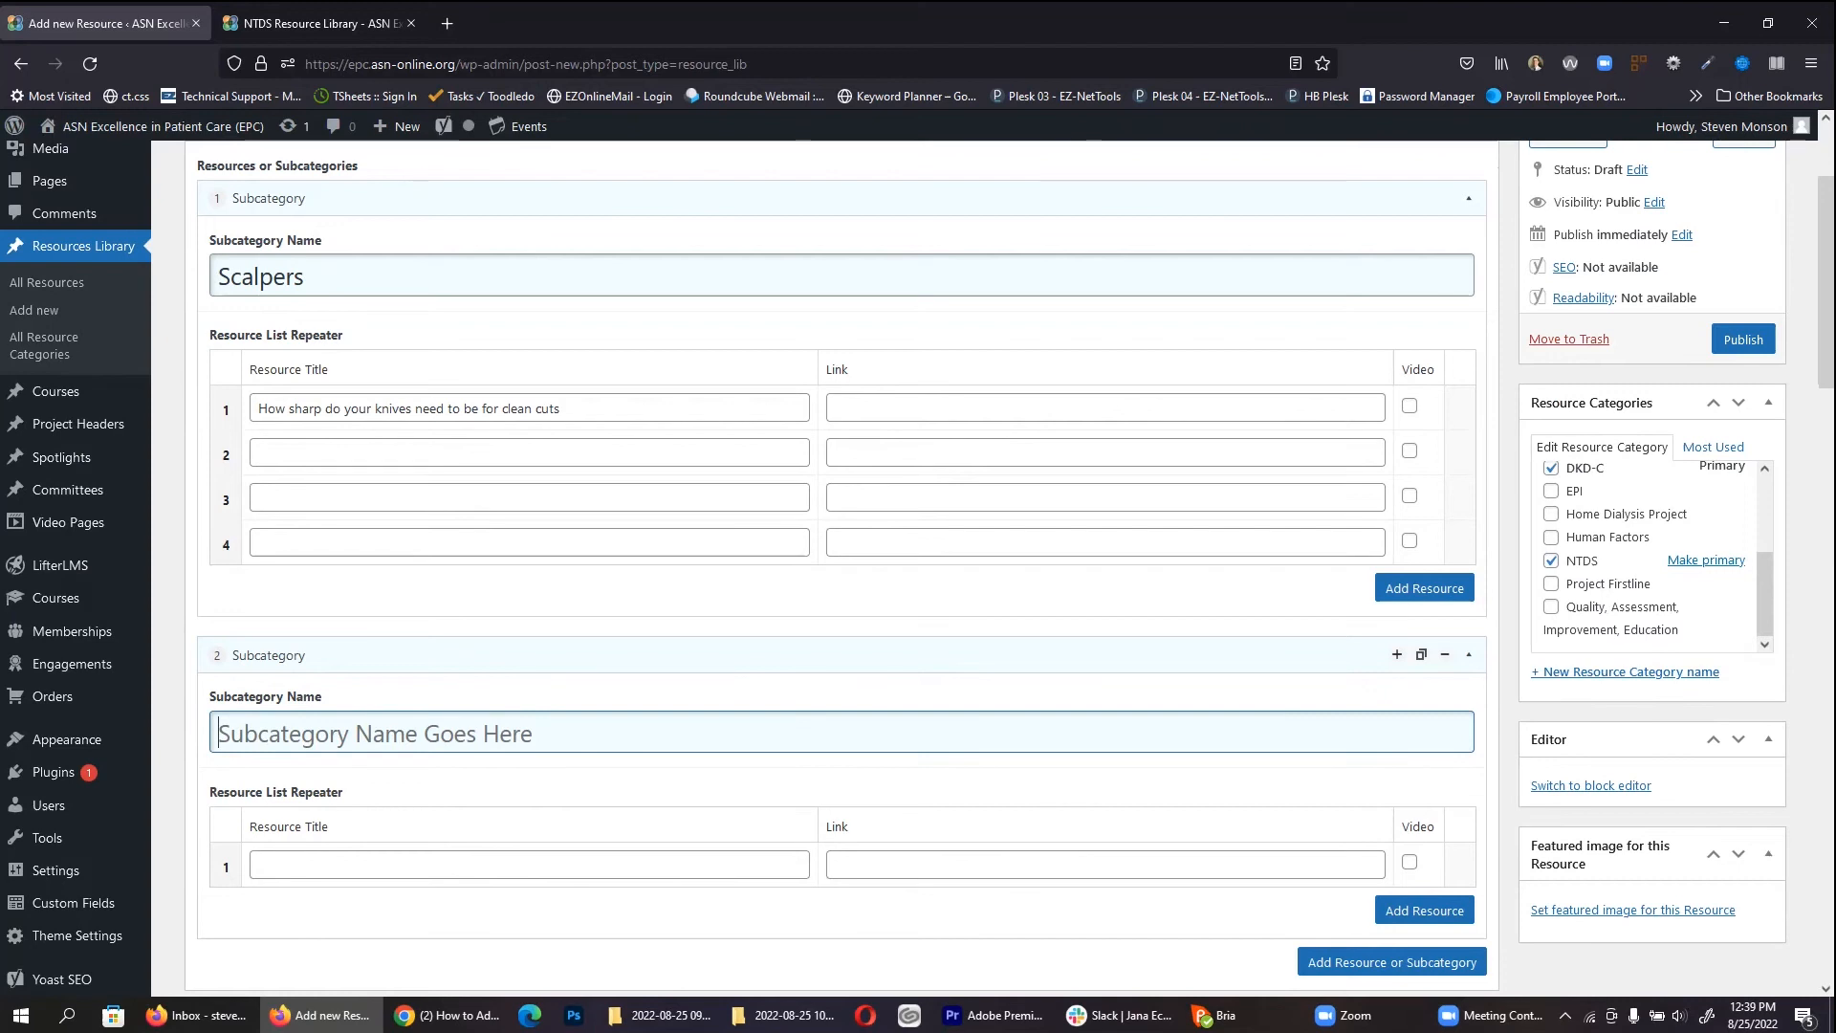
type("Computers")
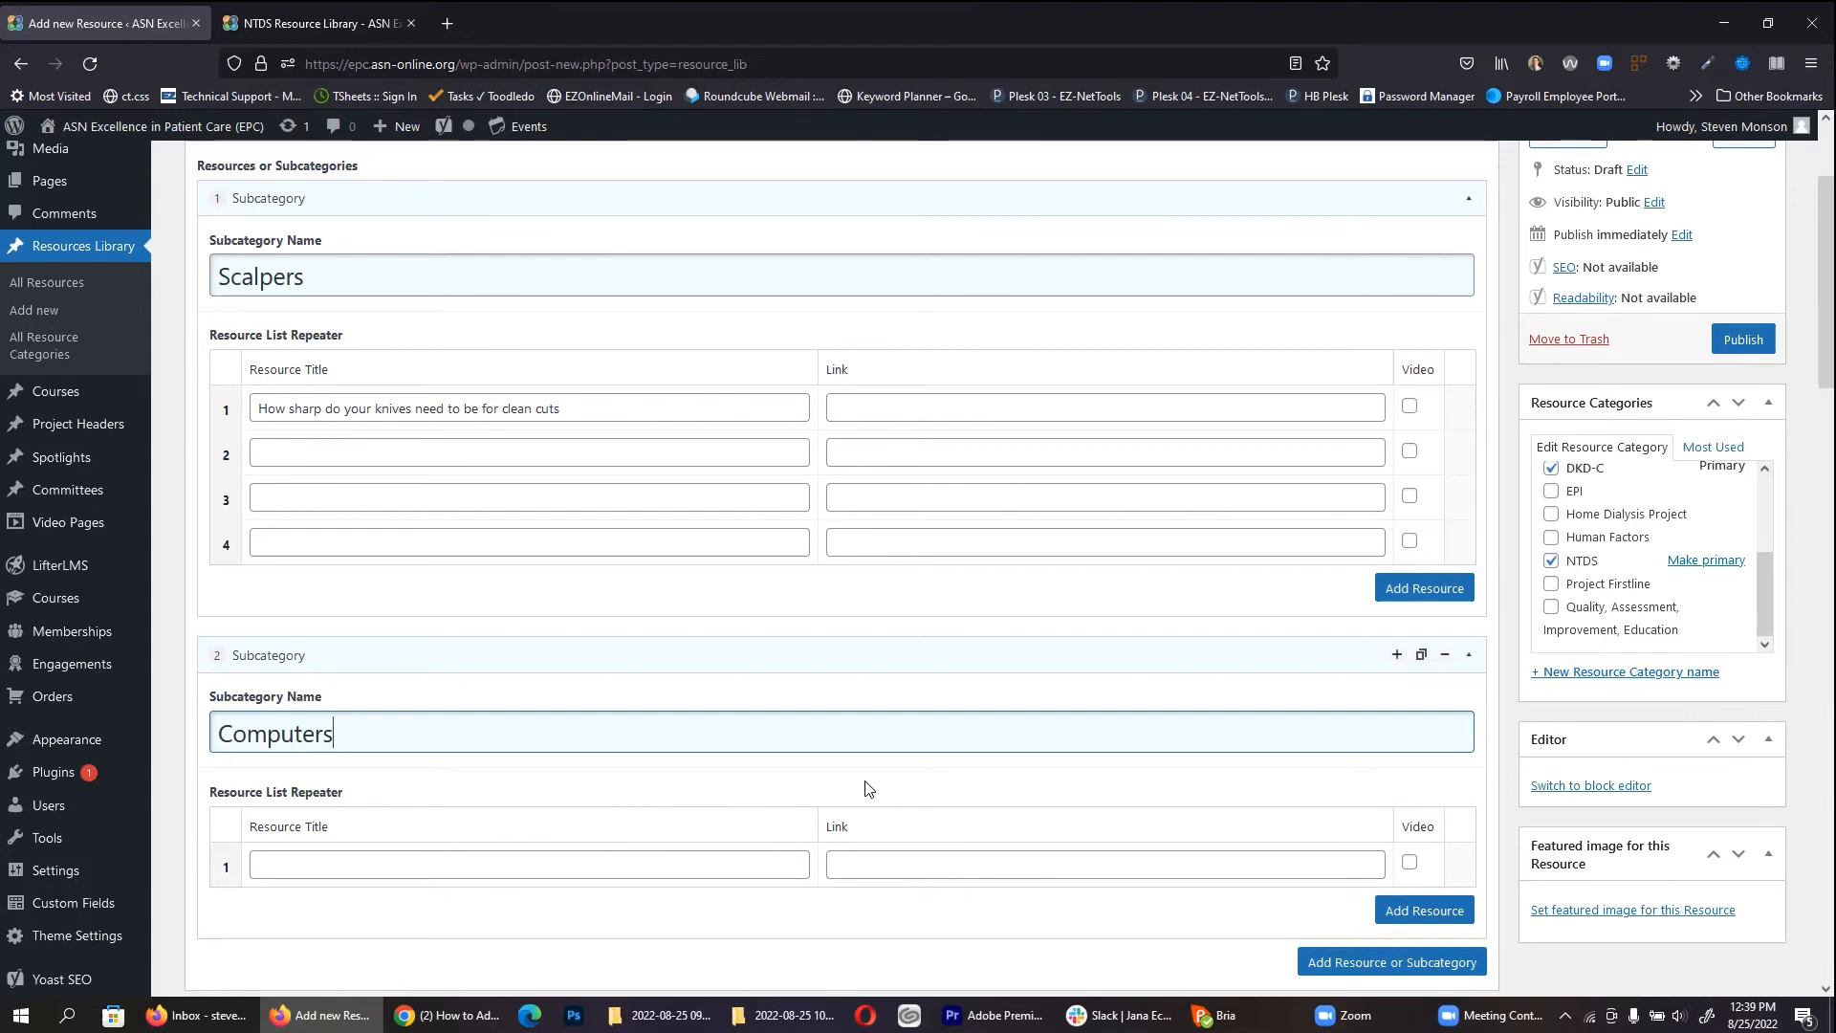
scroll(869, 788, "up", 2)
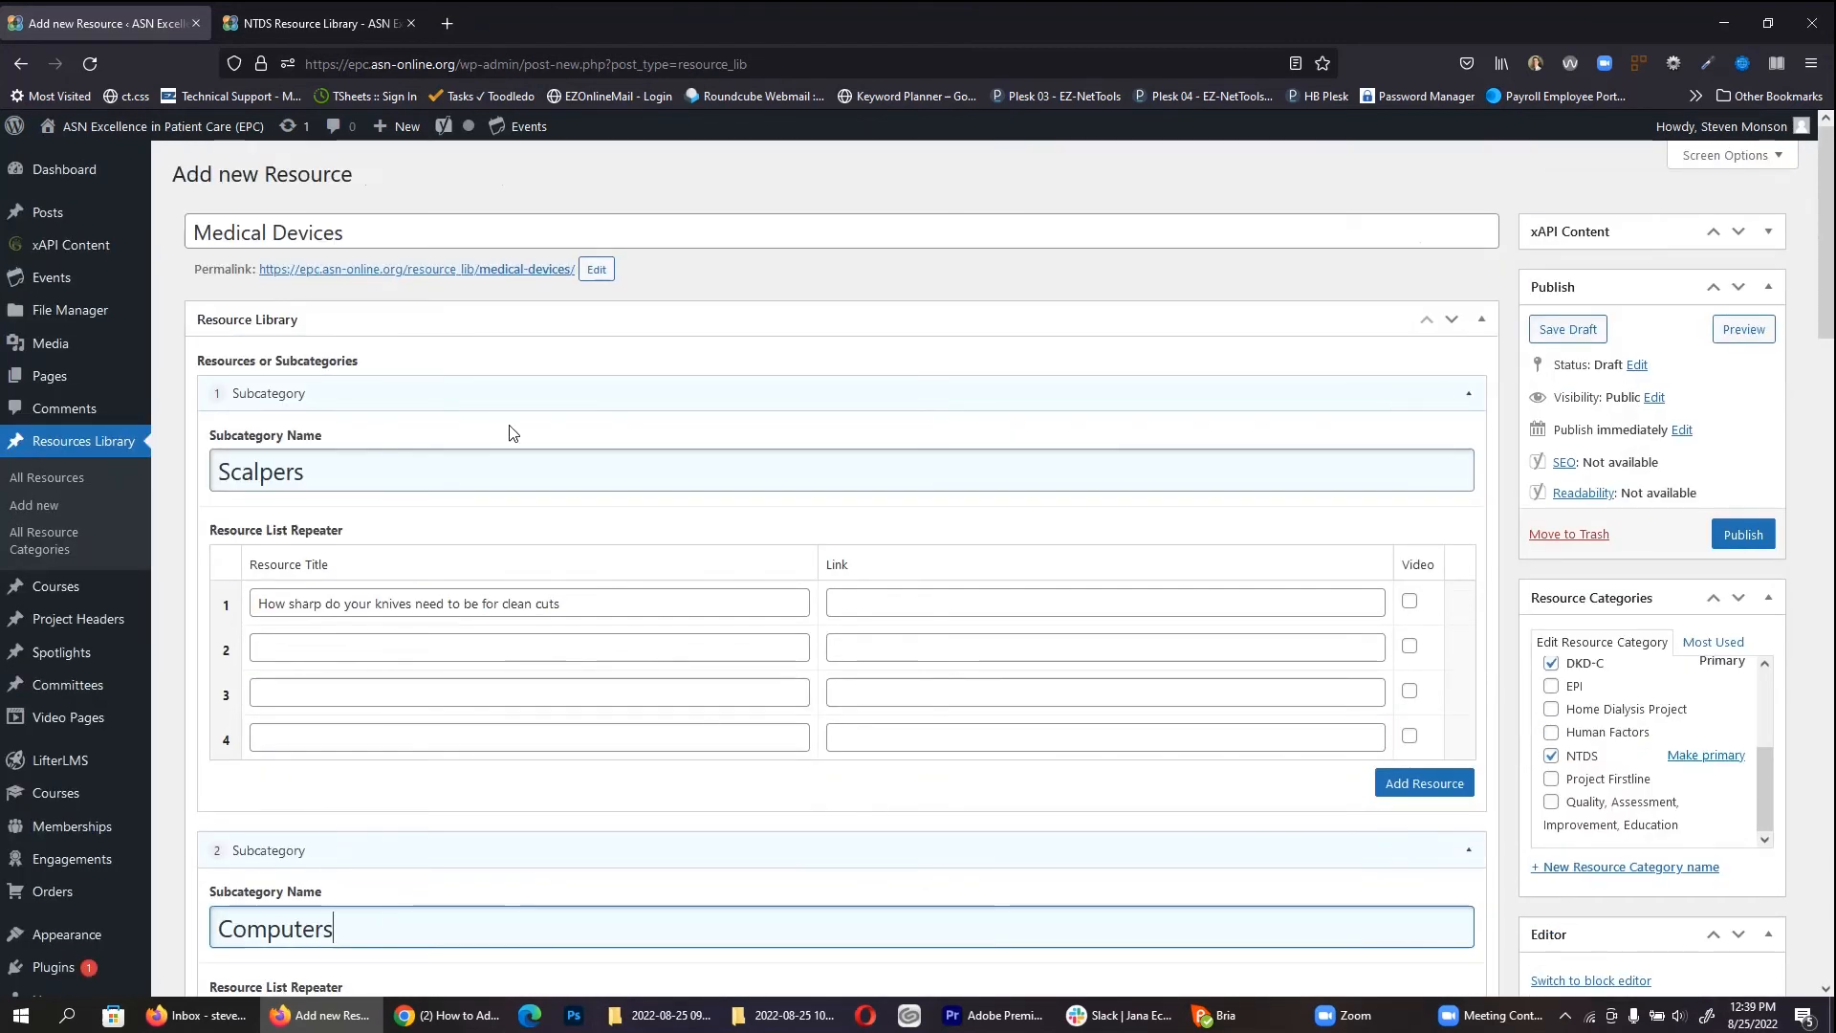
key("ctrl+Tab")
scroll(807, 417, "down", 3)
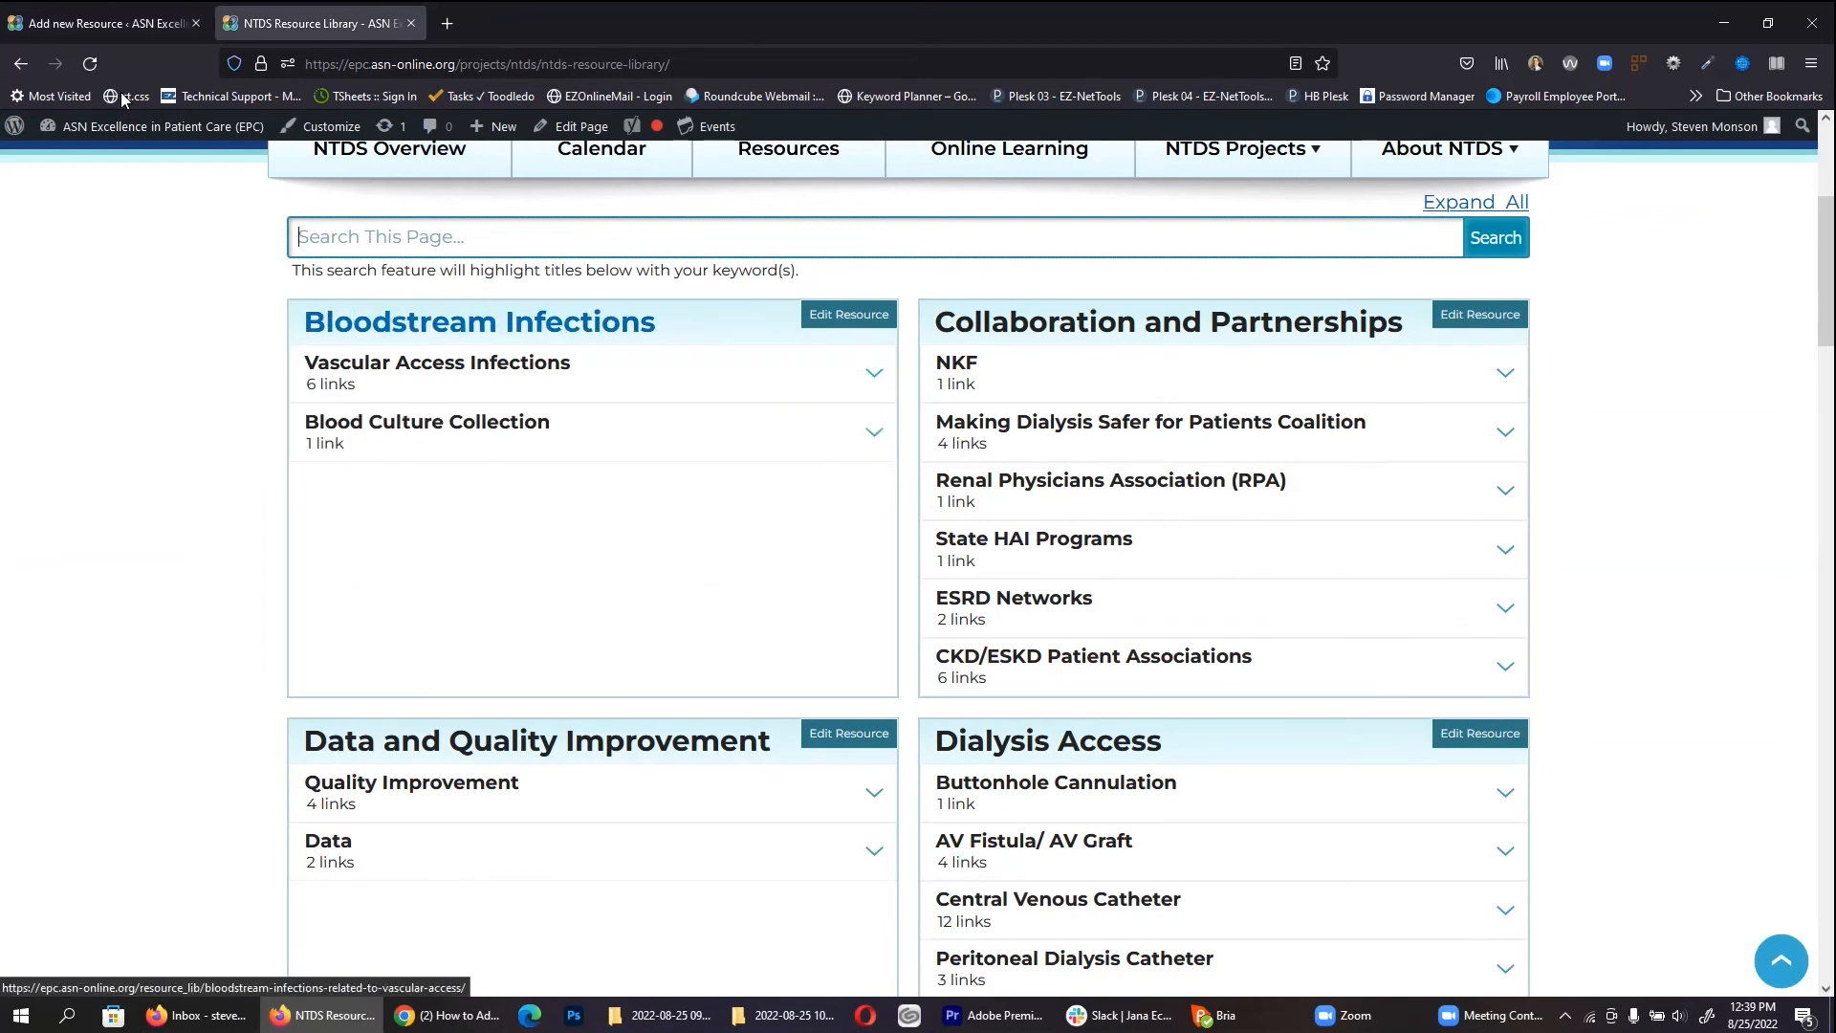
Step: Compare the Medical Devices title and Scalpers subcategory against the live resource library
left_click(125, 23)
triple_click(331, 224)
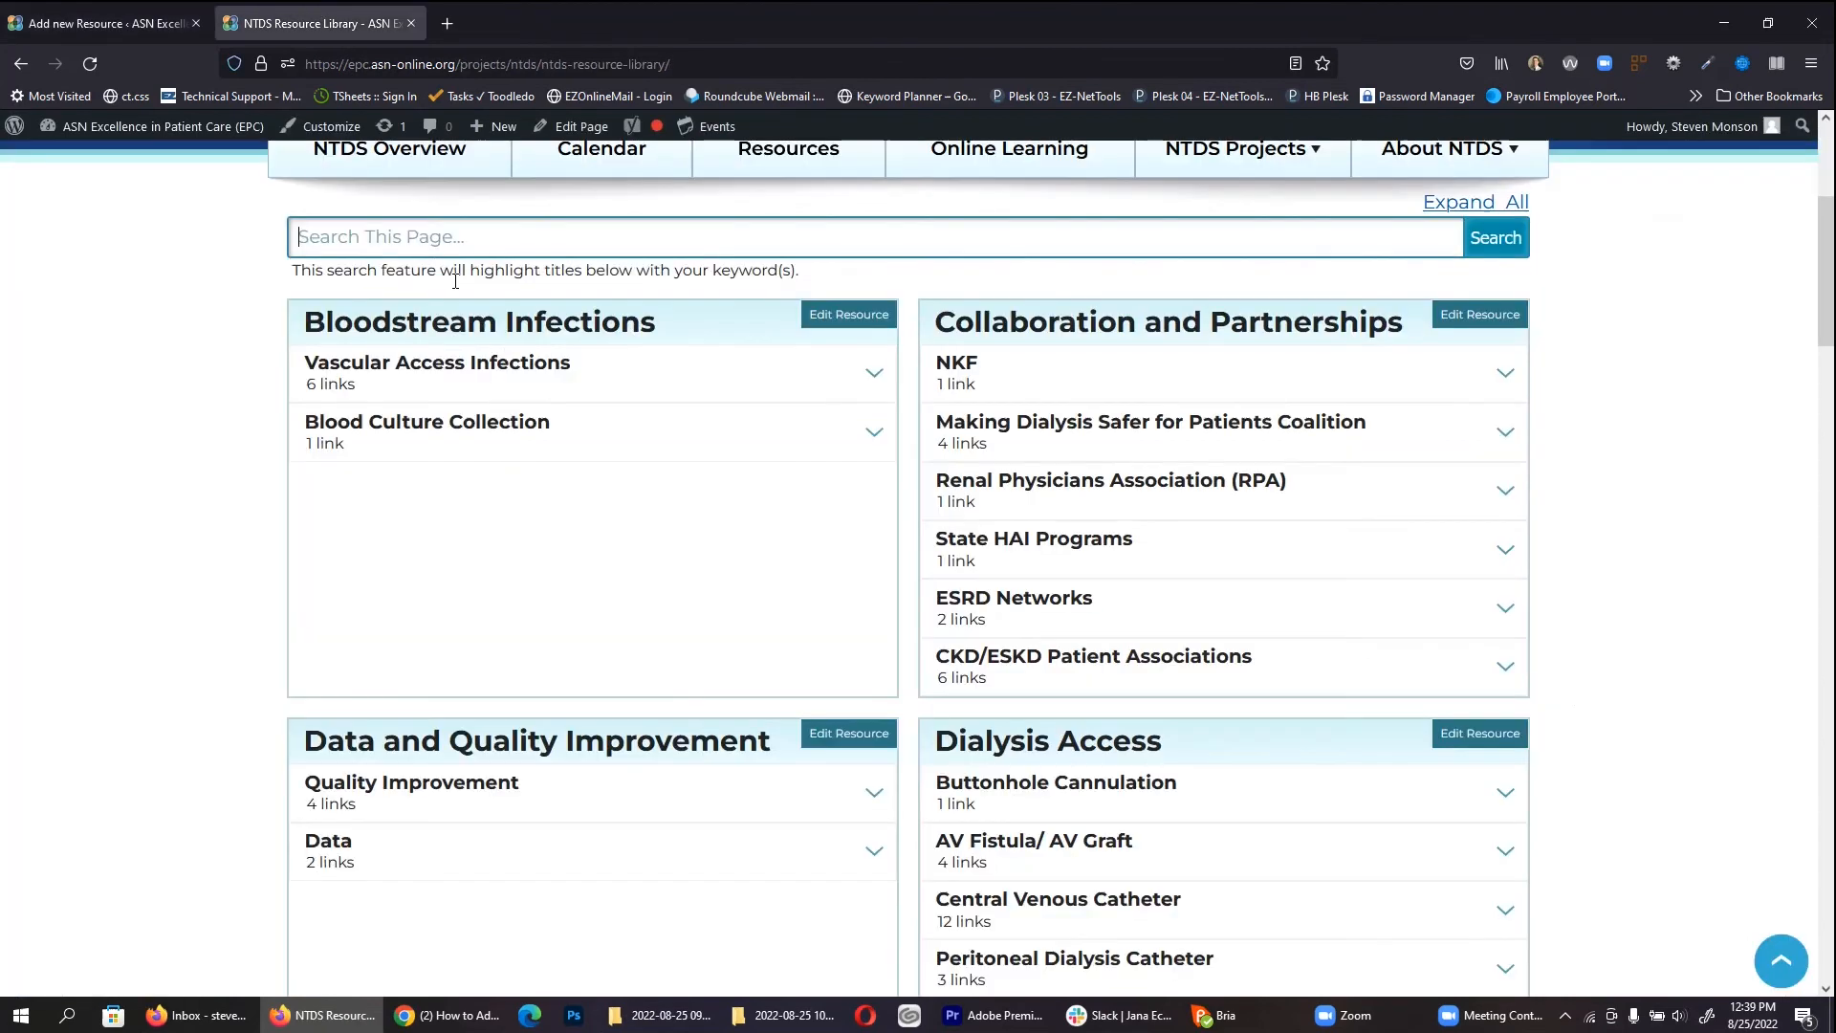
left_click(320, 19)
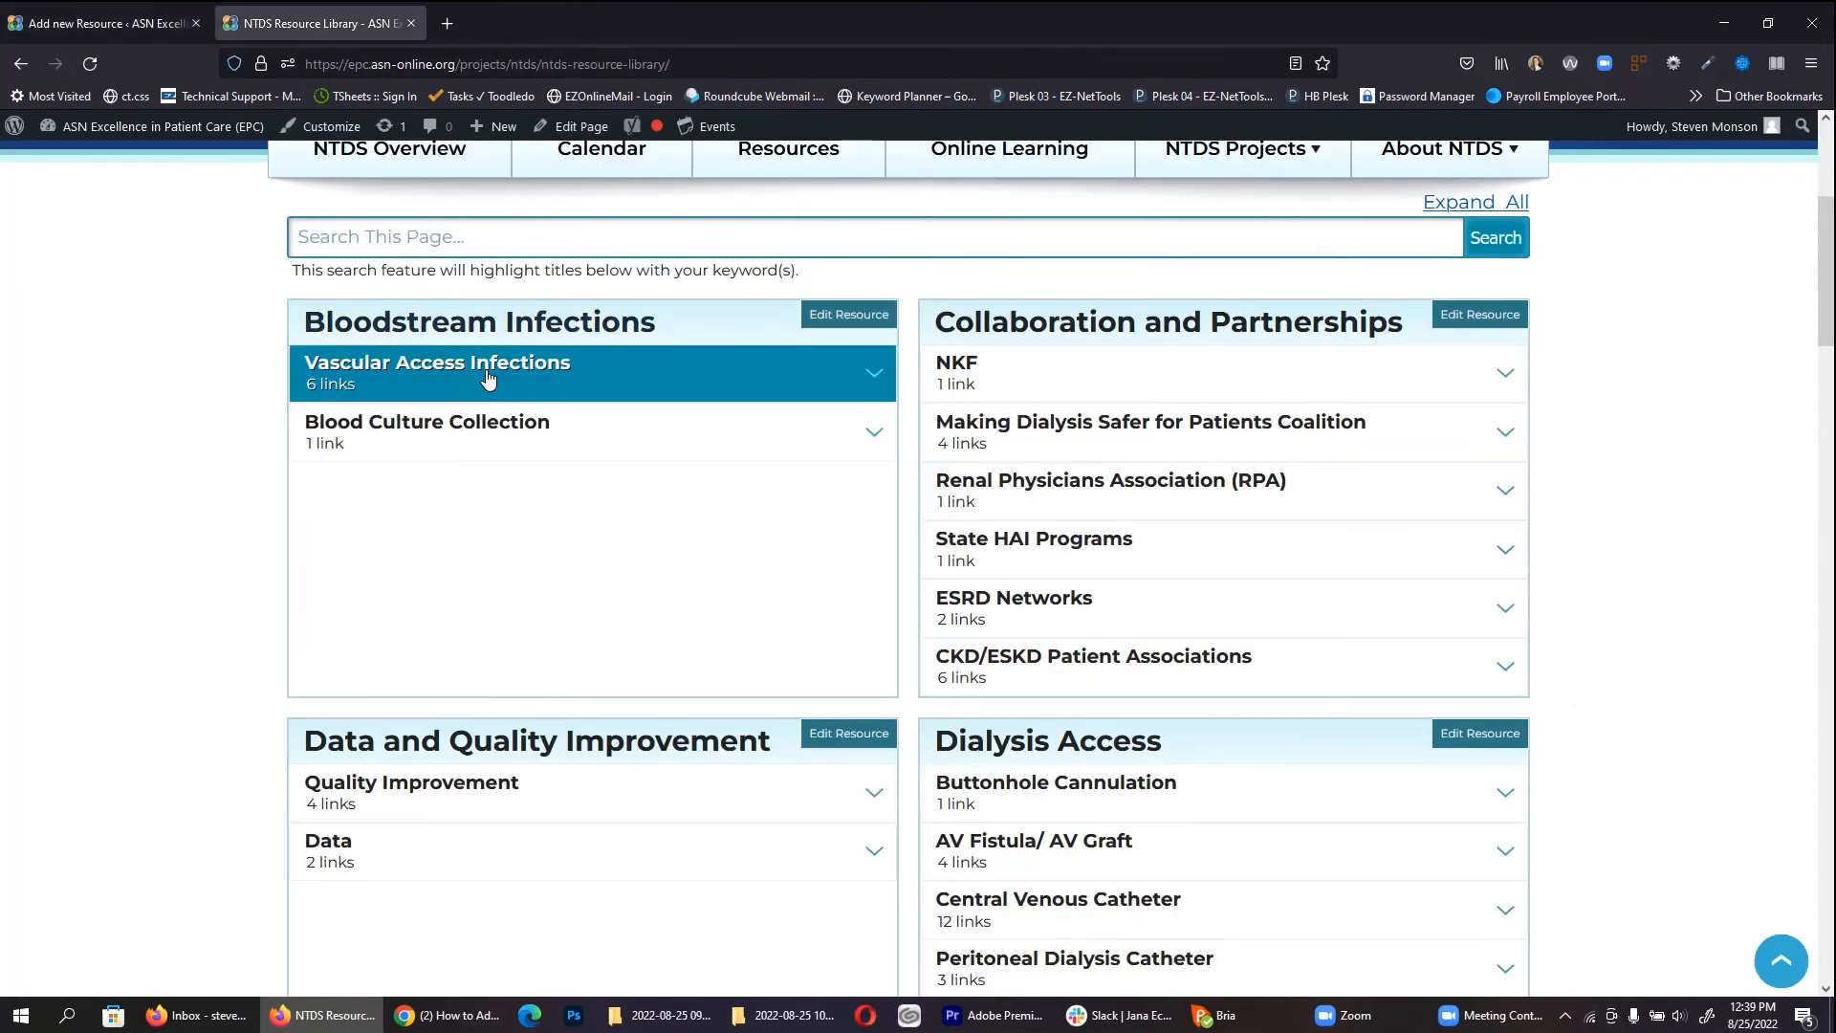
left_click(126, 25)
double_click(323, 475)
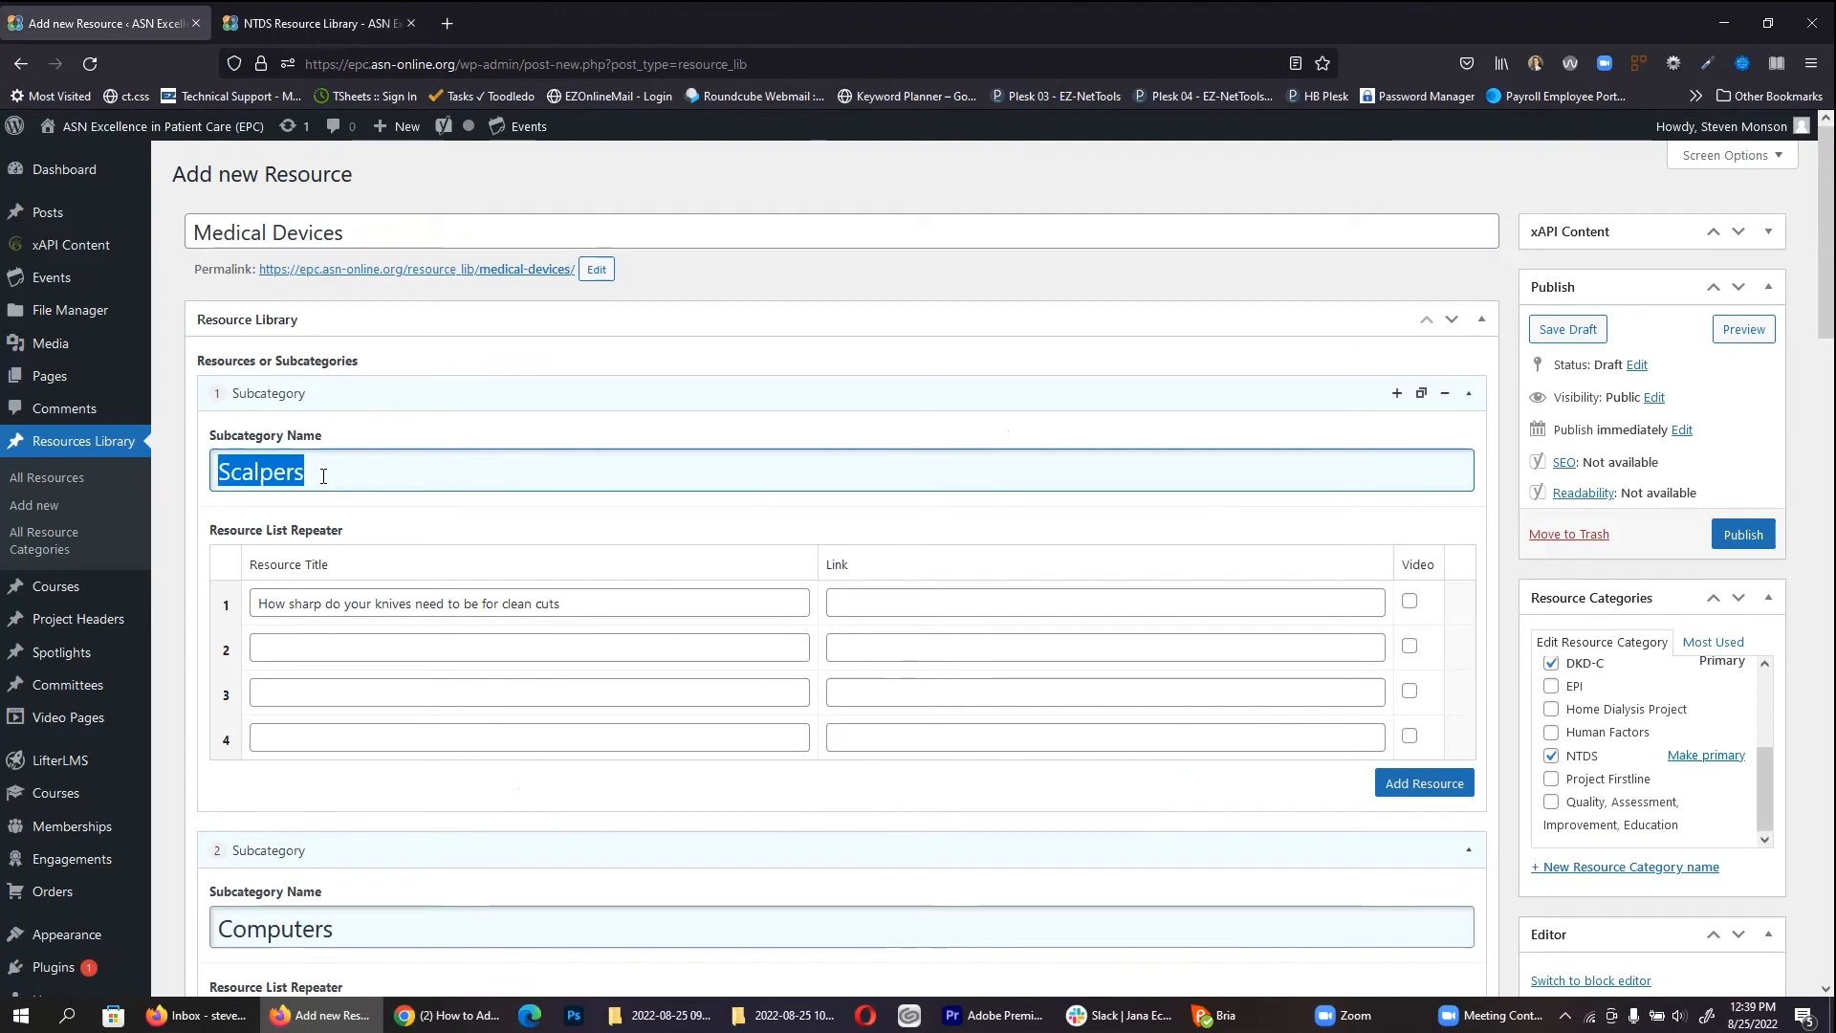
key("ctrl+Tab")
Step: Expand Vascular Access Infections for reference, revisit the first resource fields, then trash the draft
left_click(483, 379)
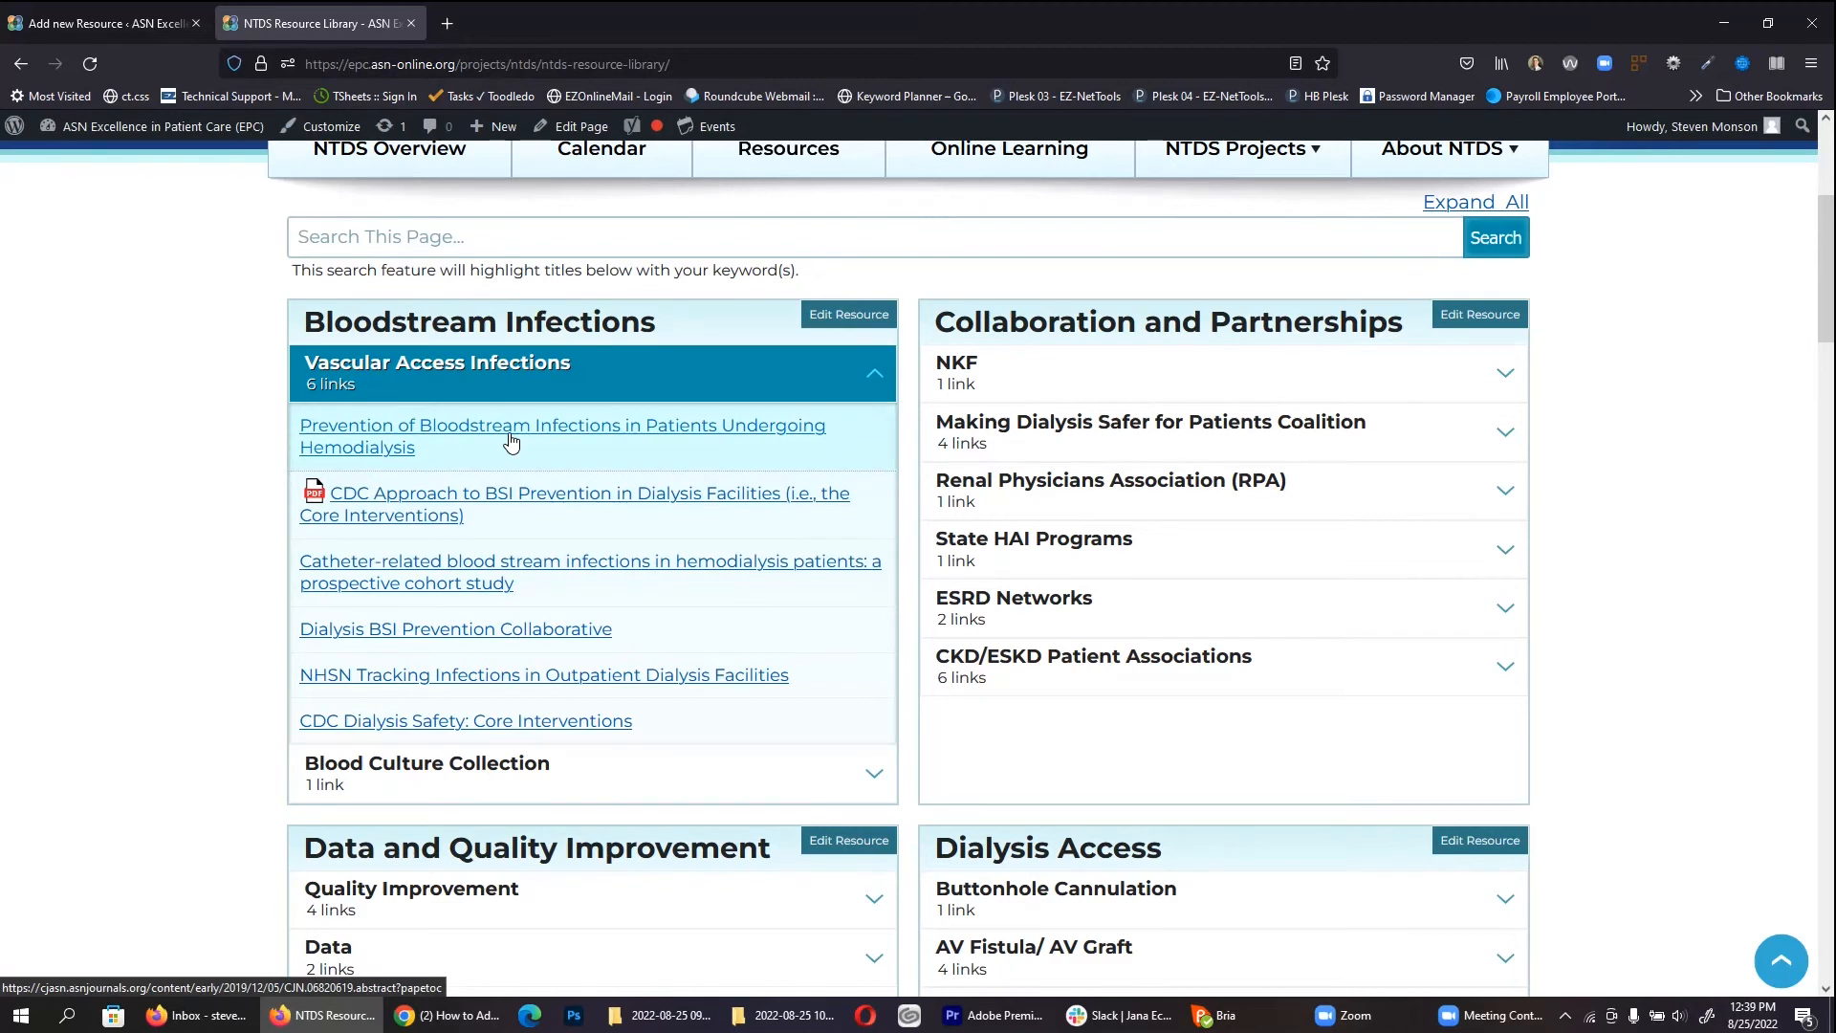
key("ctrl+Tab")
double_click(587, 610)
key("ctrl+a")
left_click(1010, 610)
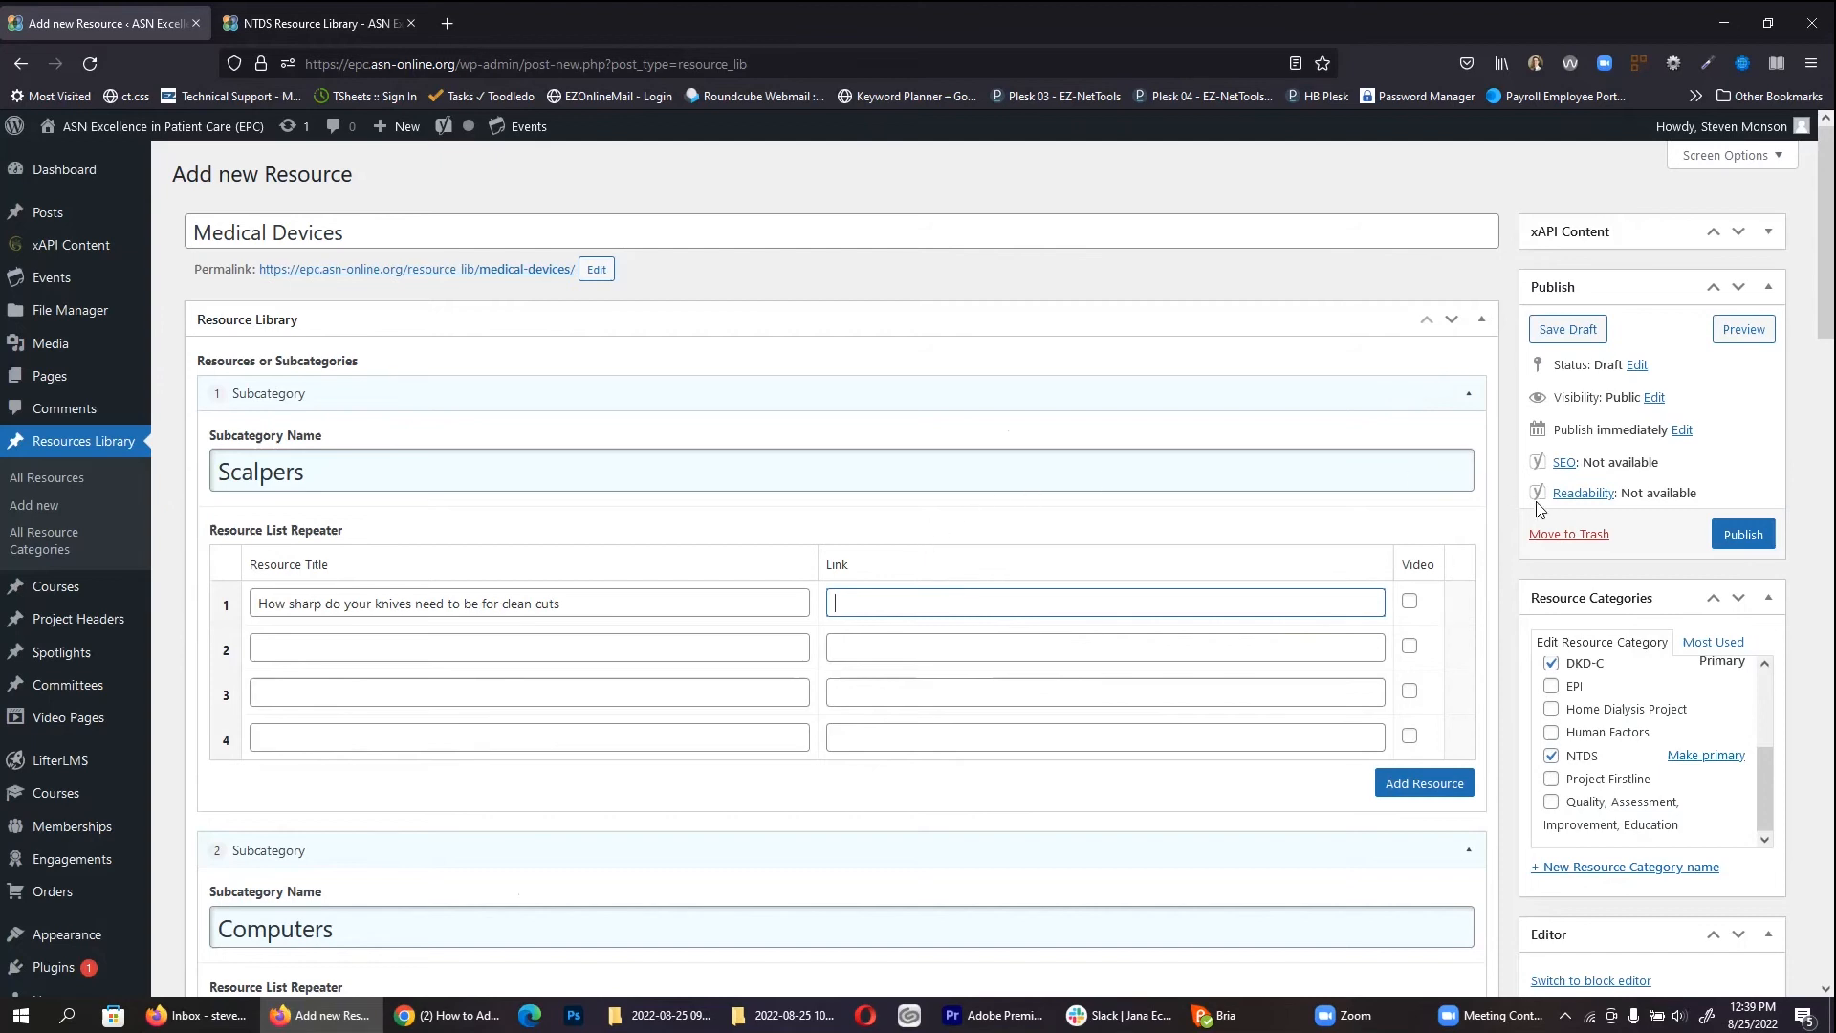
left_click(1571, 535)
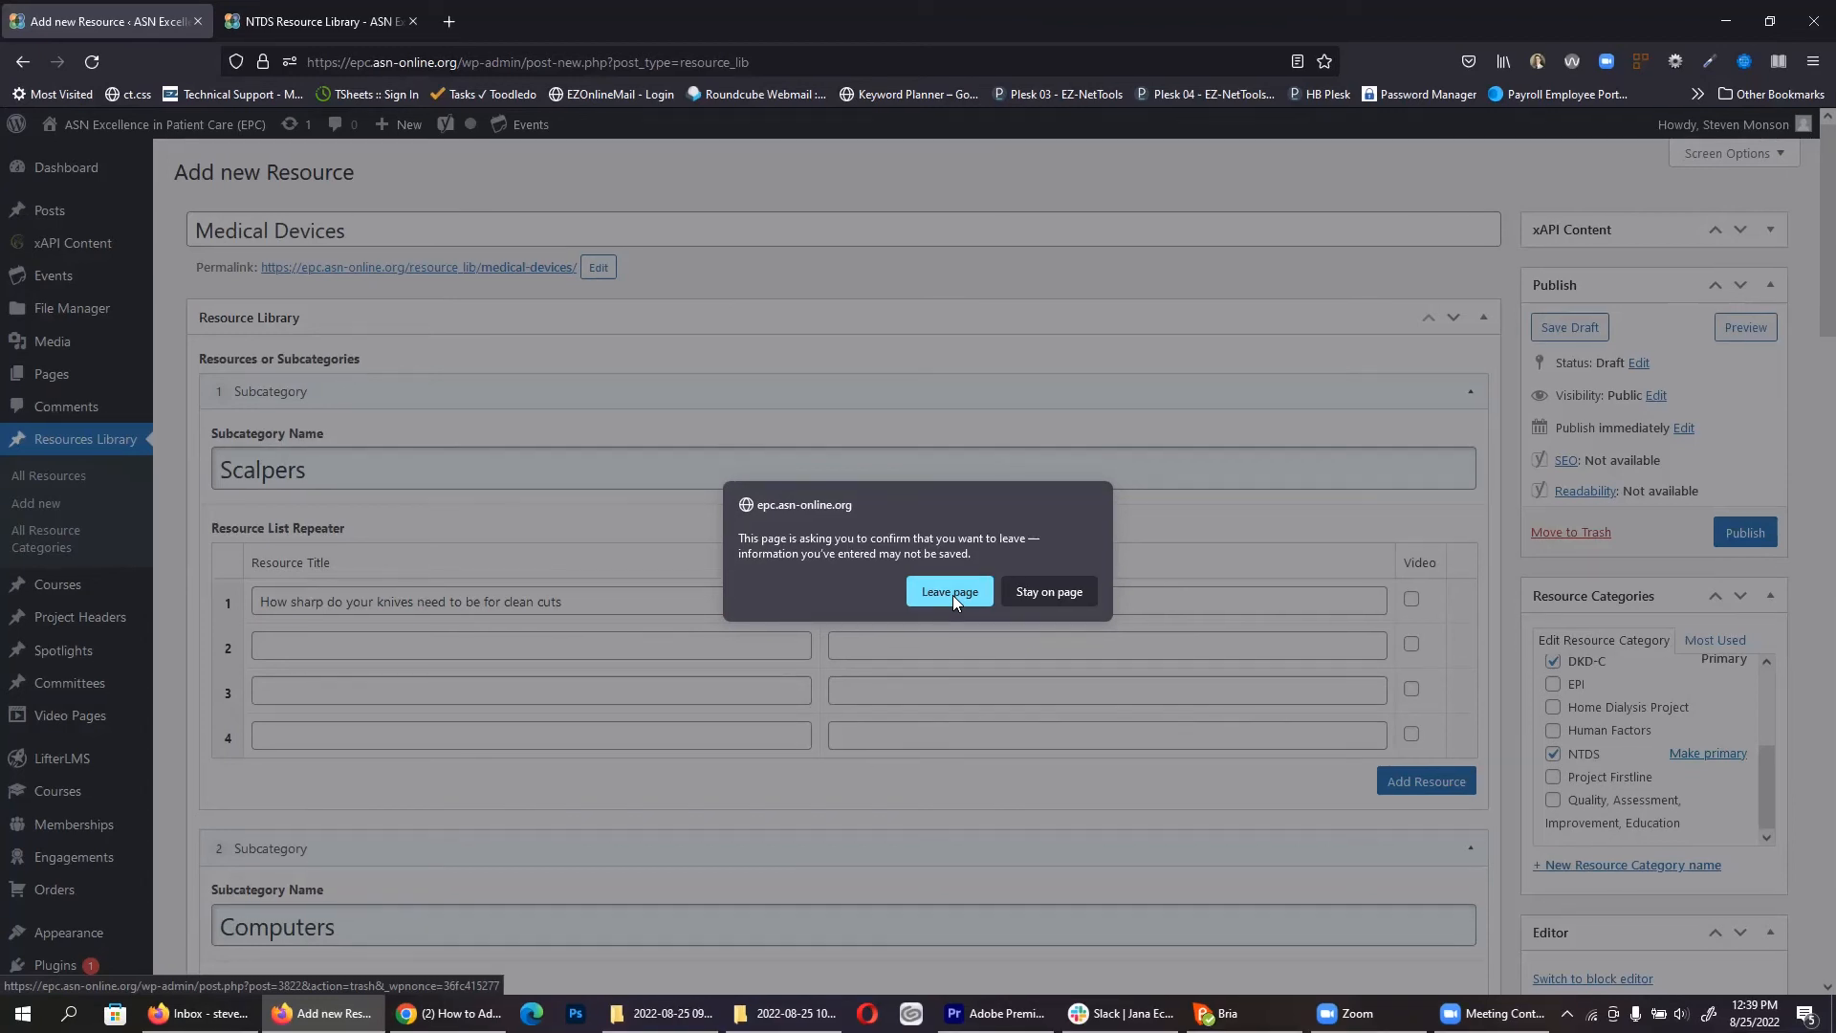
Step: Leave the page without saving the Medical Devices draft and go to Video Pages
left_click(952, 595)
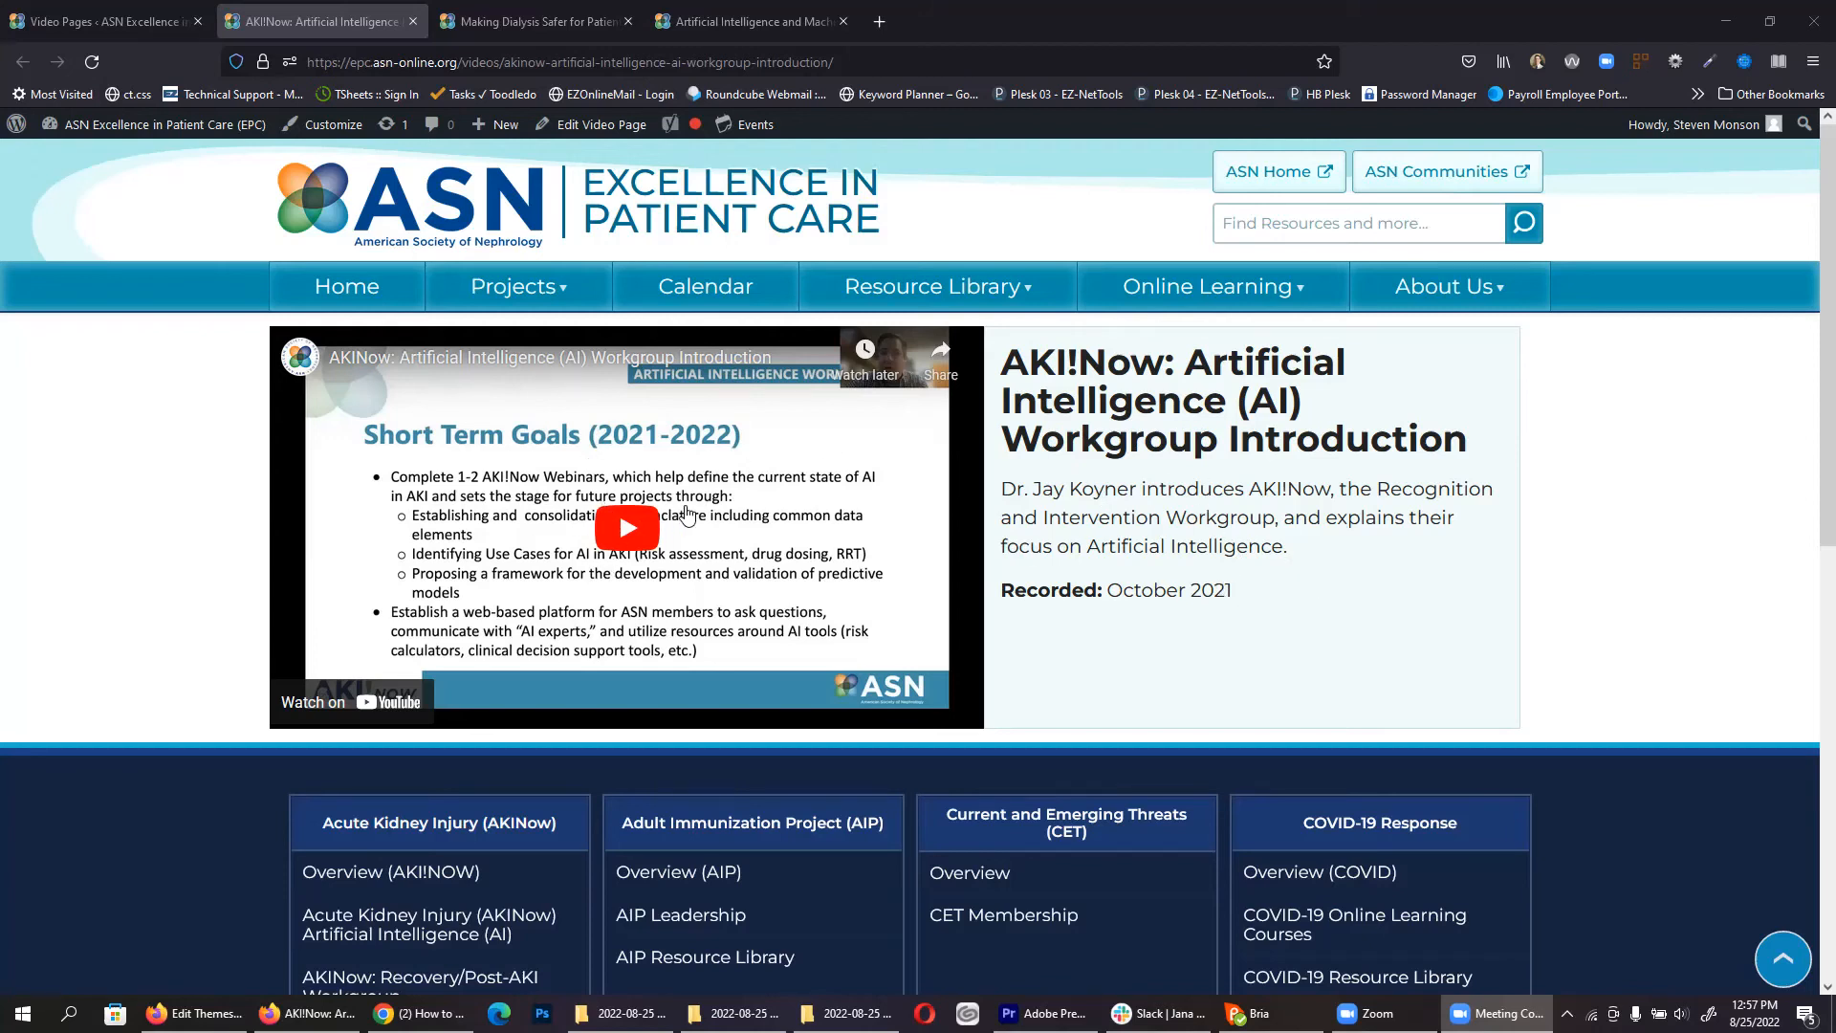
left_click(118, 10)
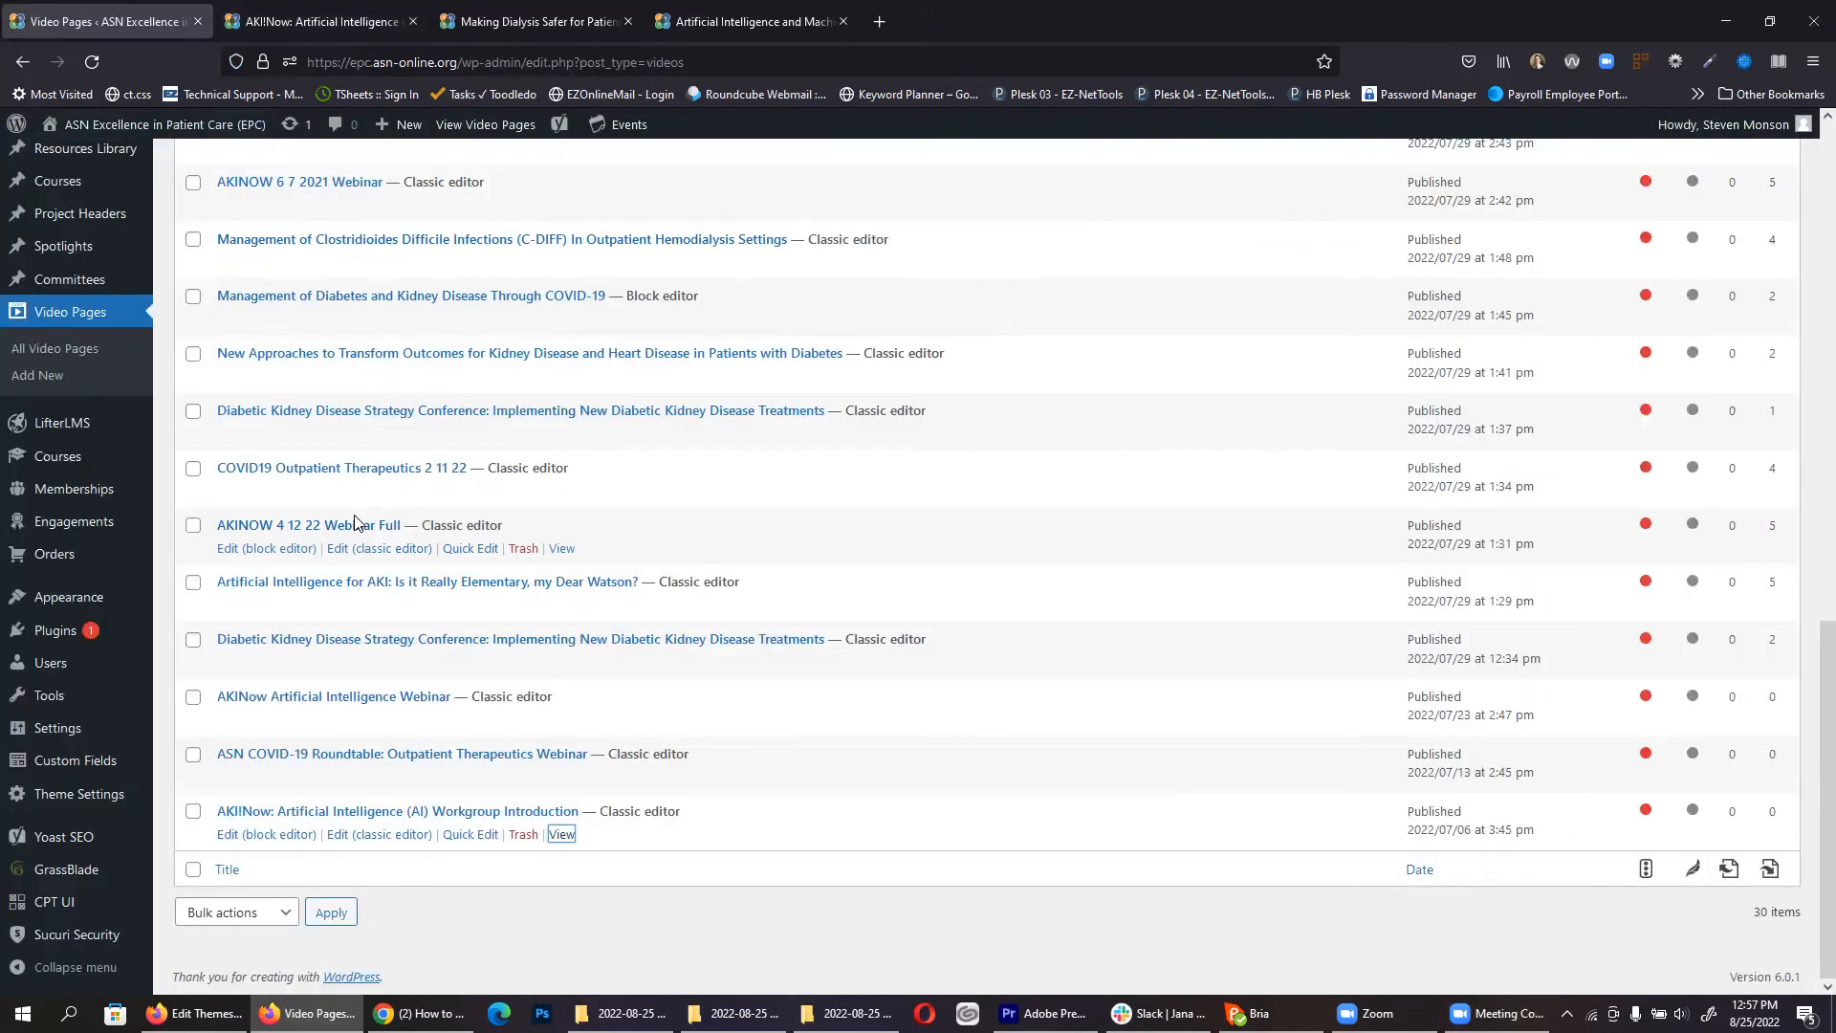
Step: Start a new video page titled 'Video Tutorial', glancing at the AKI!Now page for reference
scroll(359, 507, "up", 4)
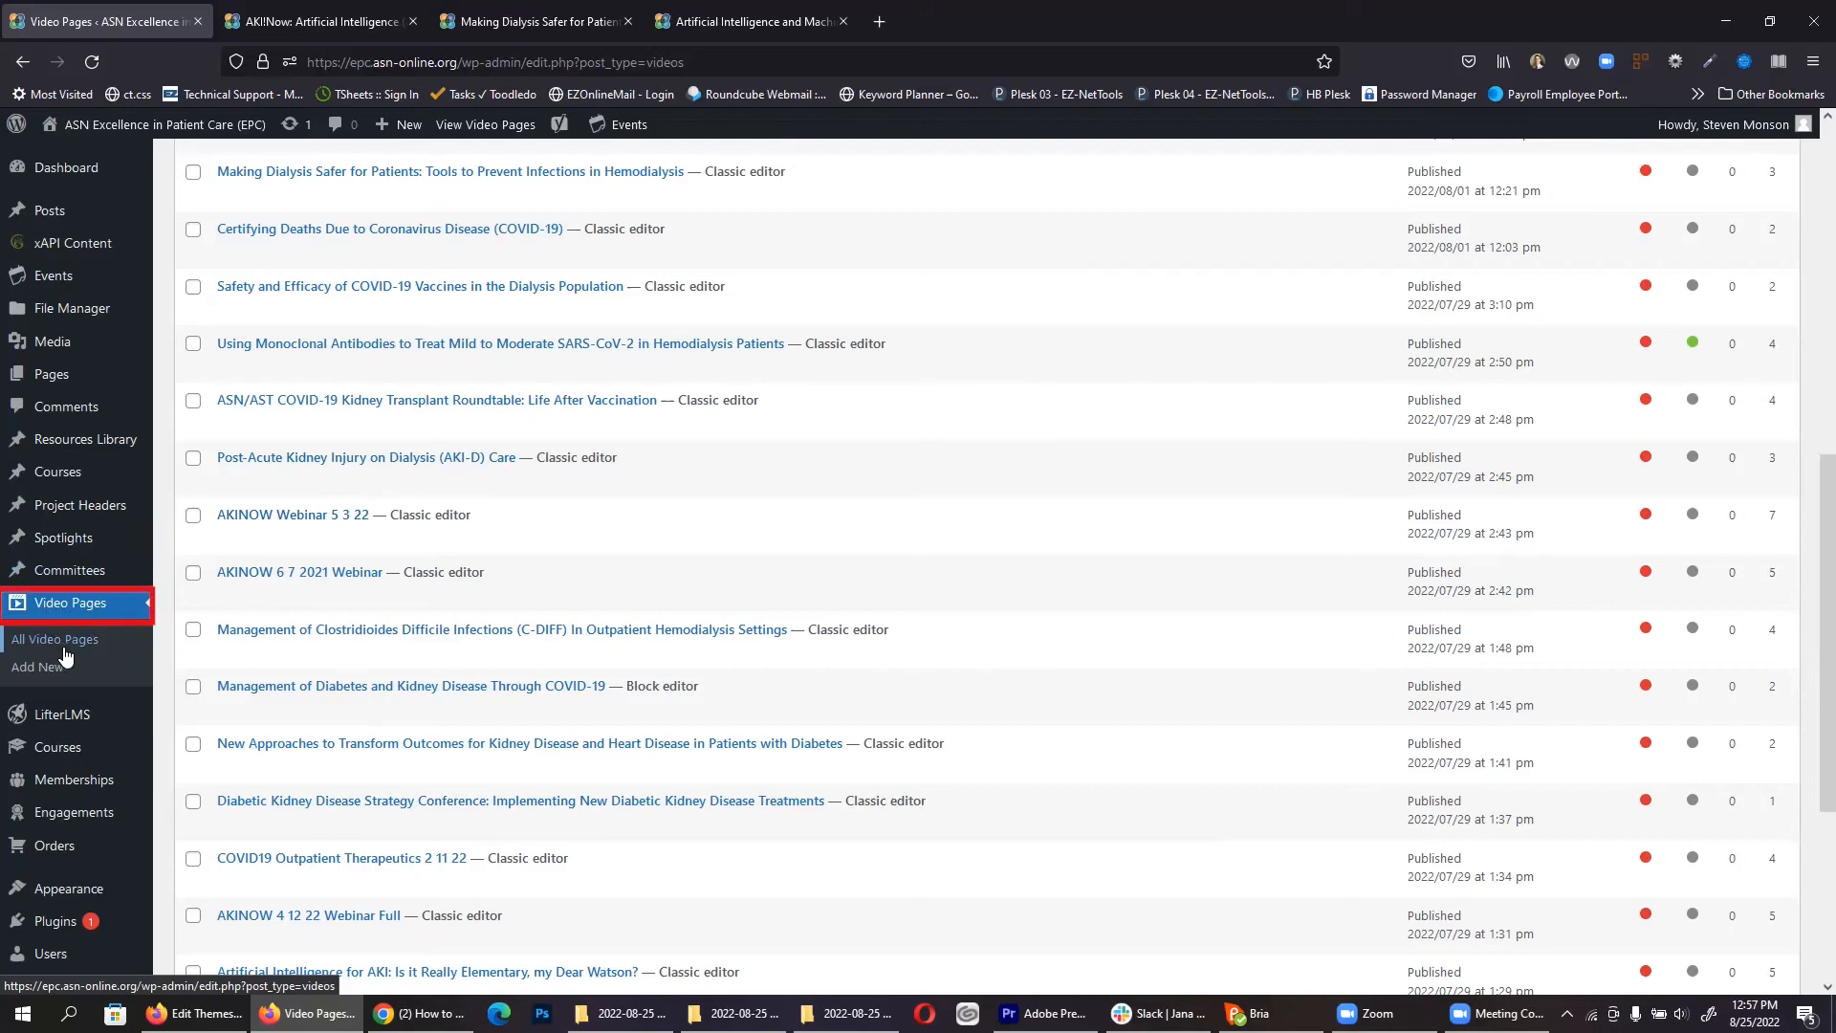
scroll(428, 367, "up", 5)
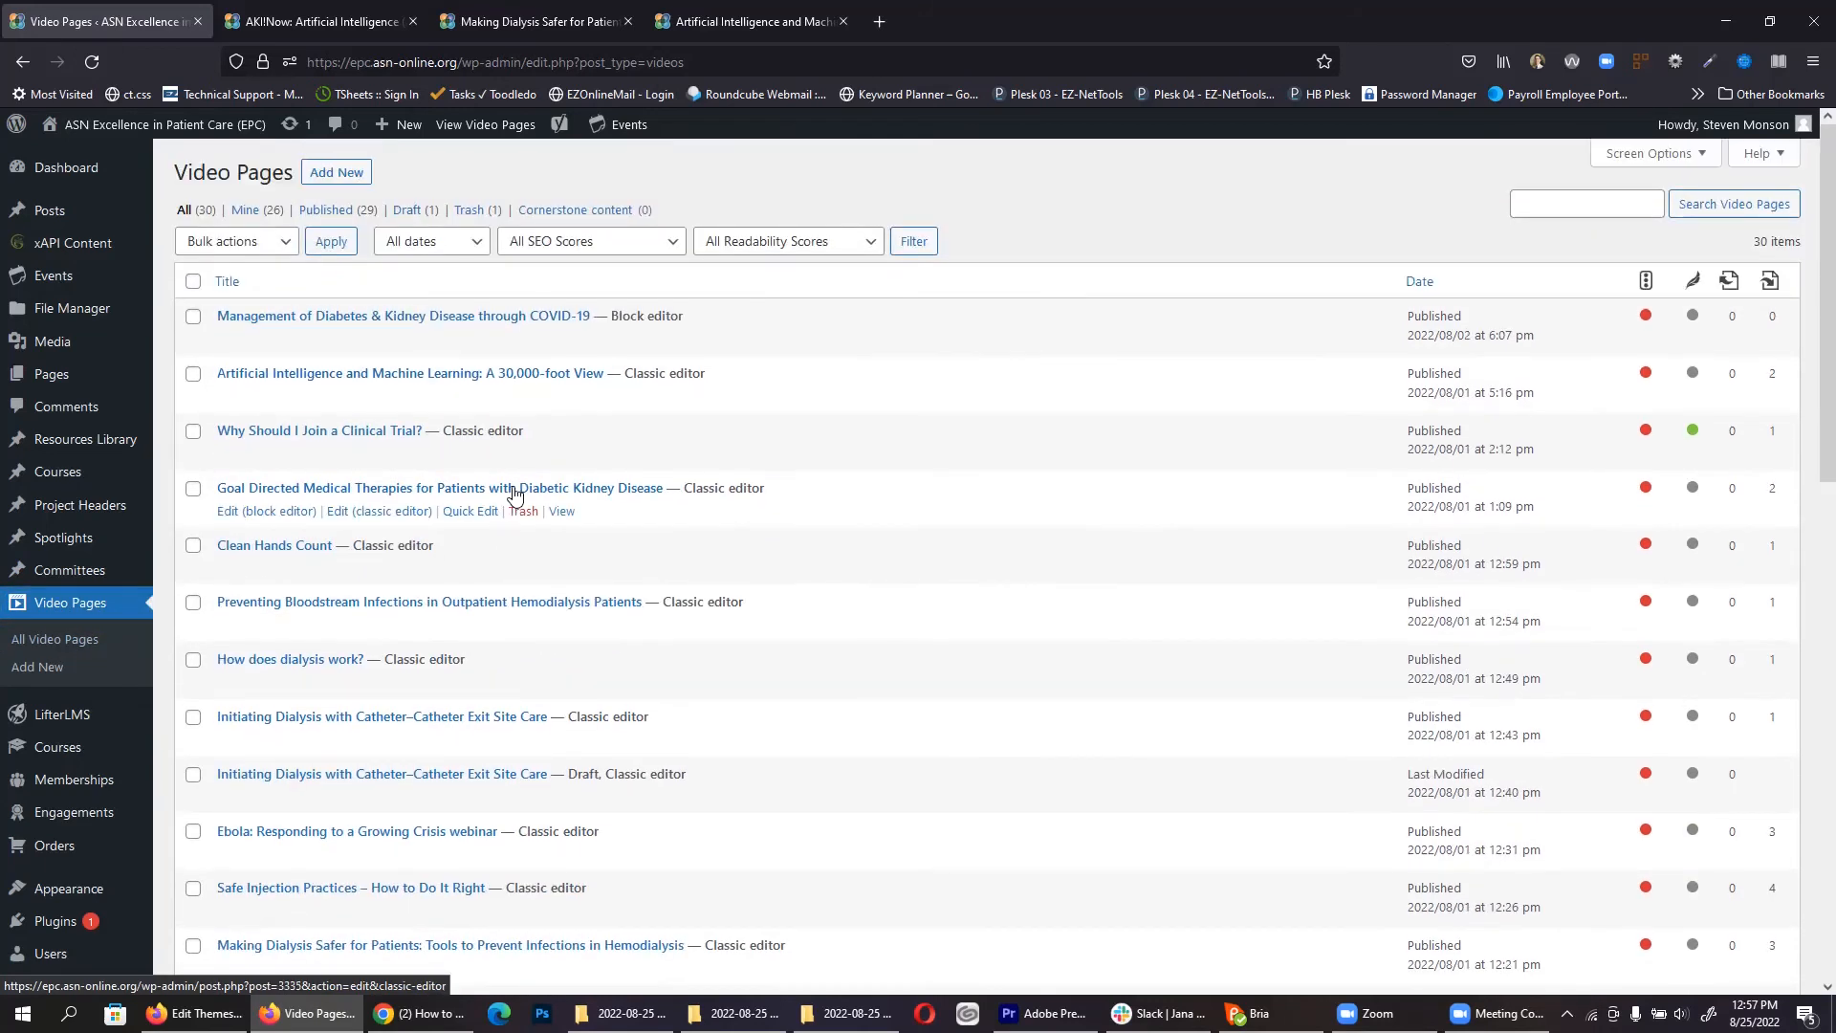
left_click(336, 174)
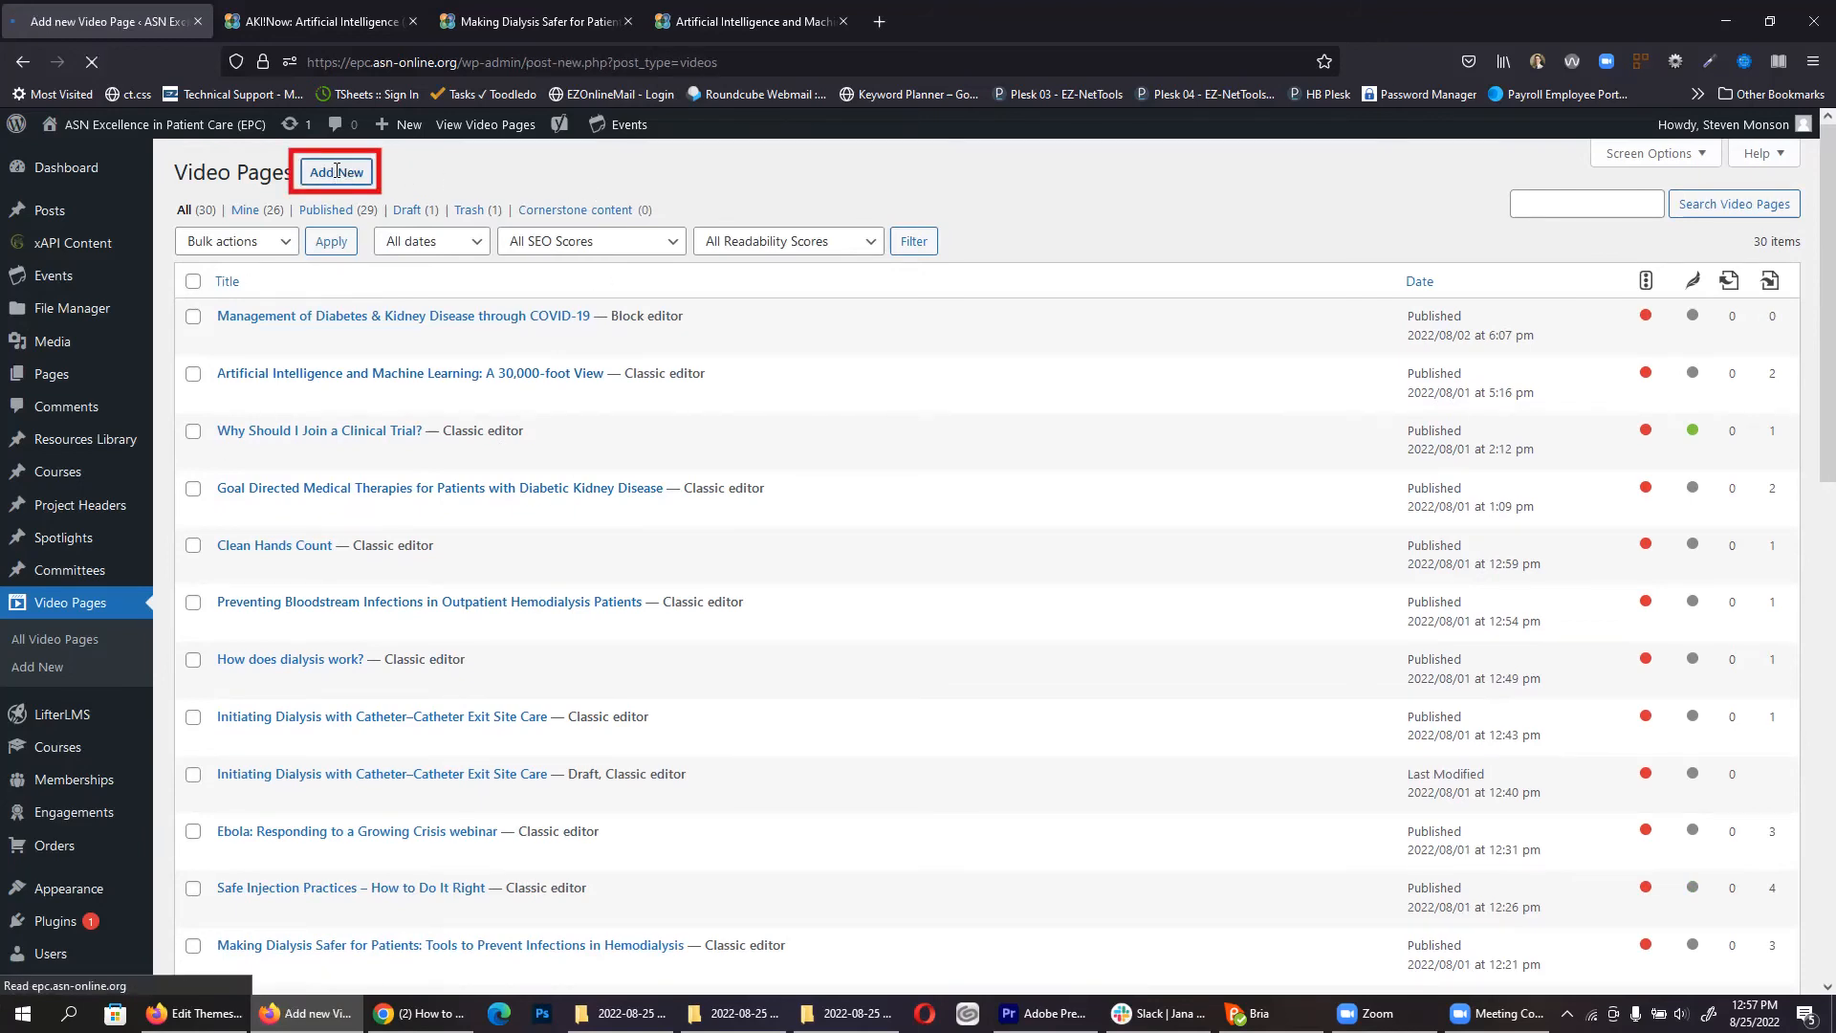
left_click(314, 10)
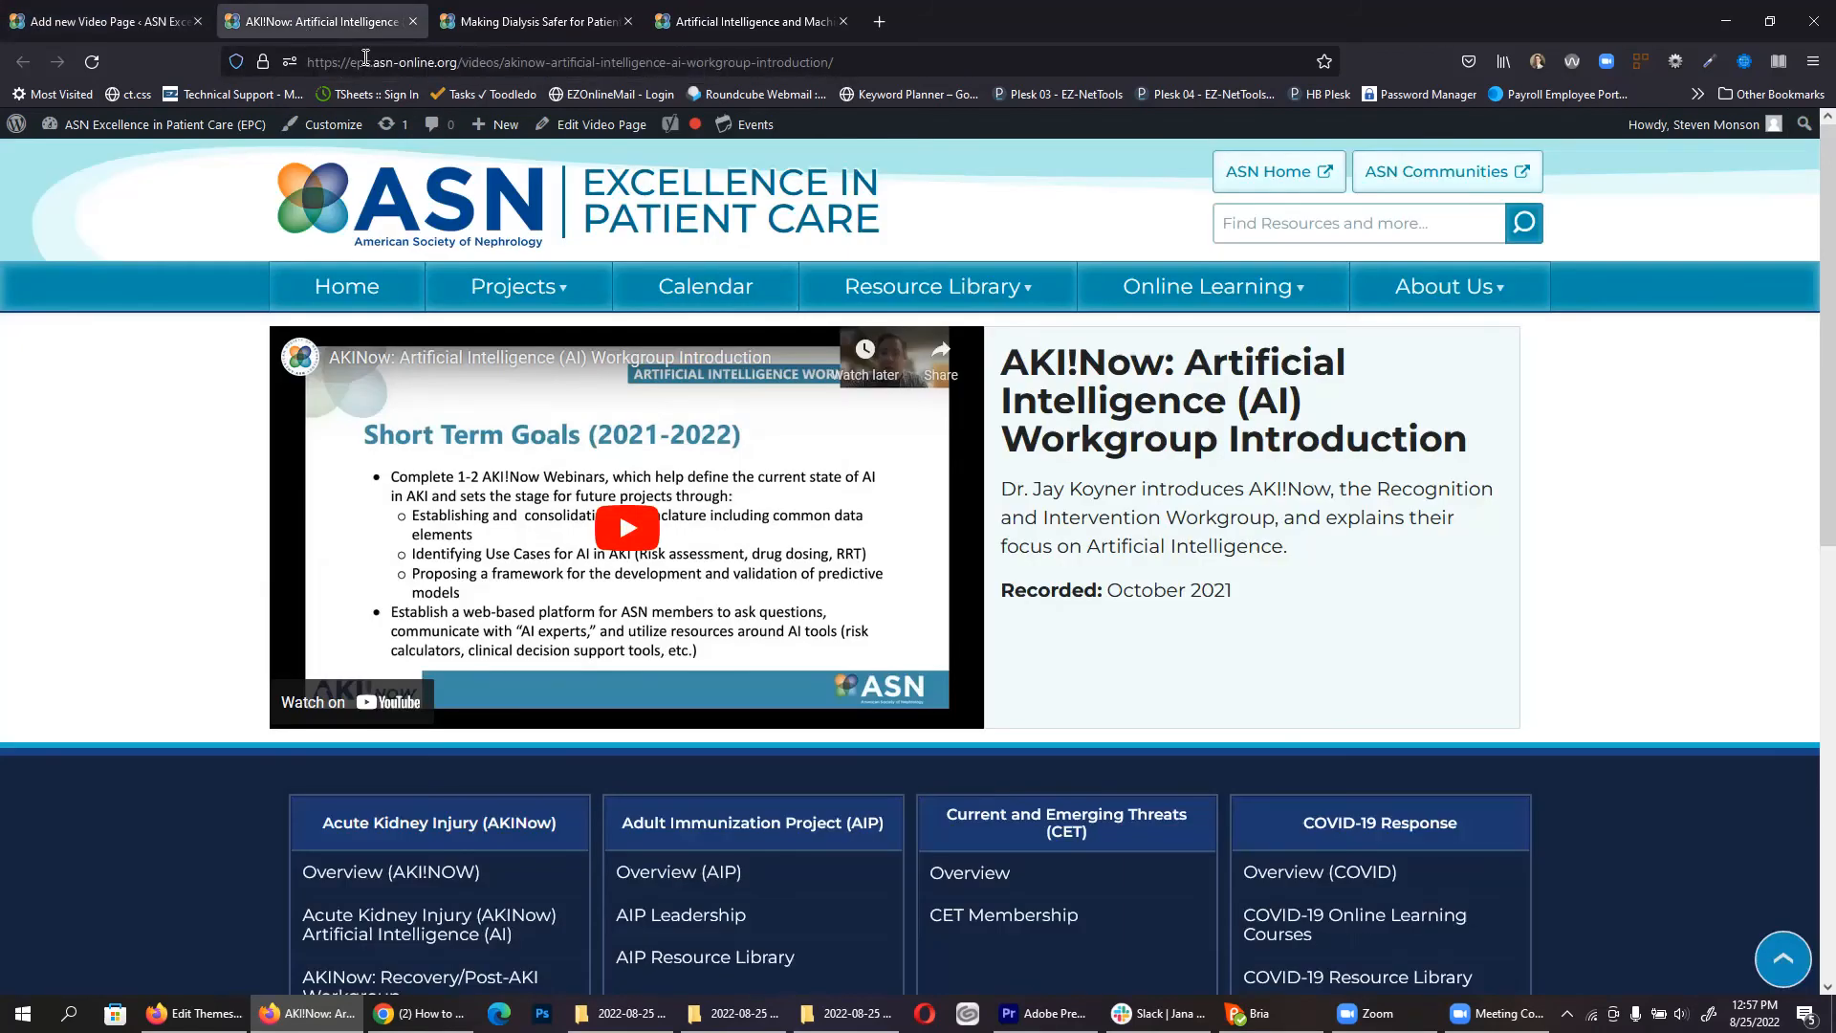
left_click(170, 13)
left_click(635, 225)
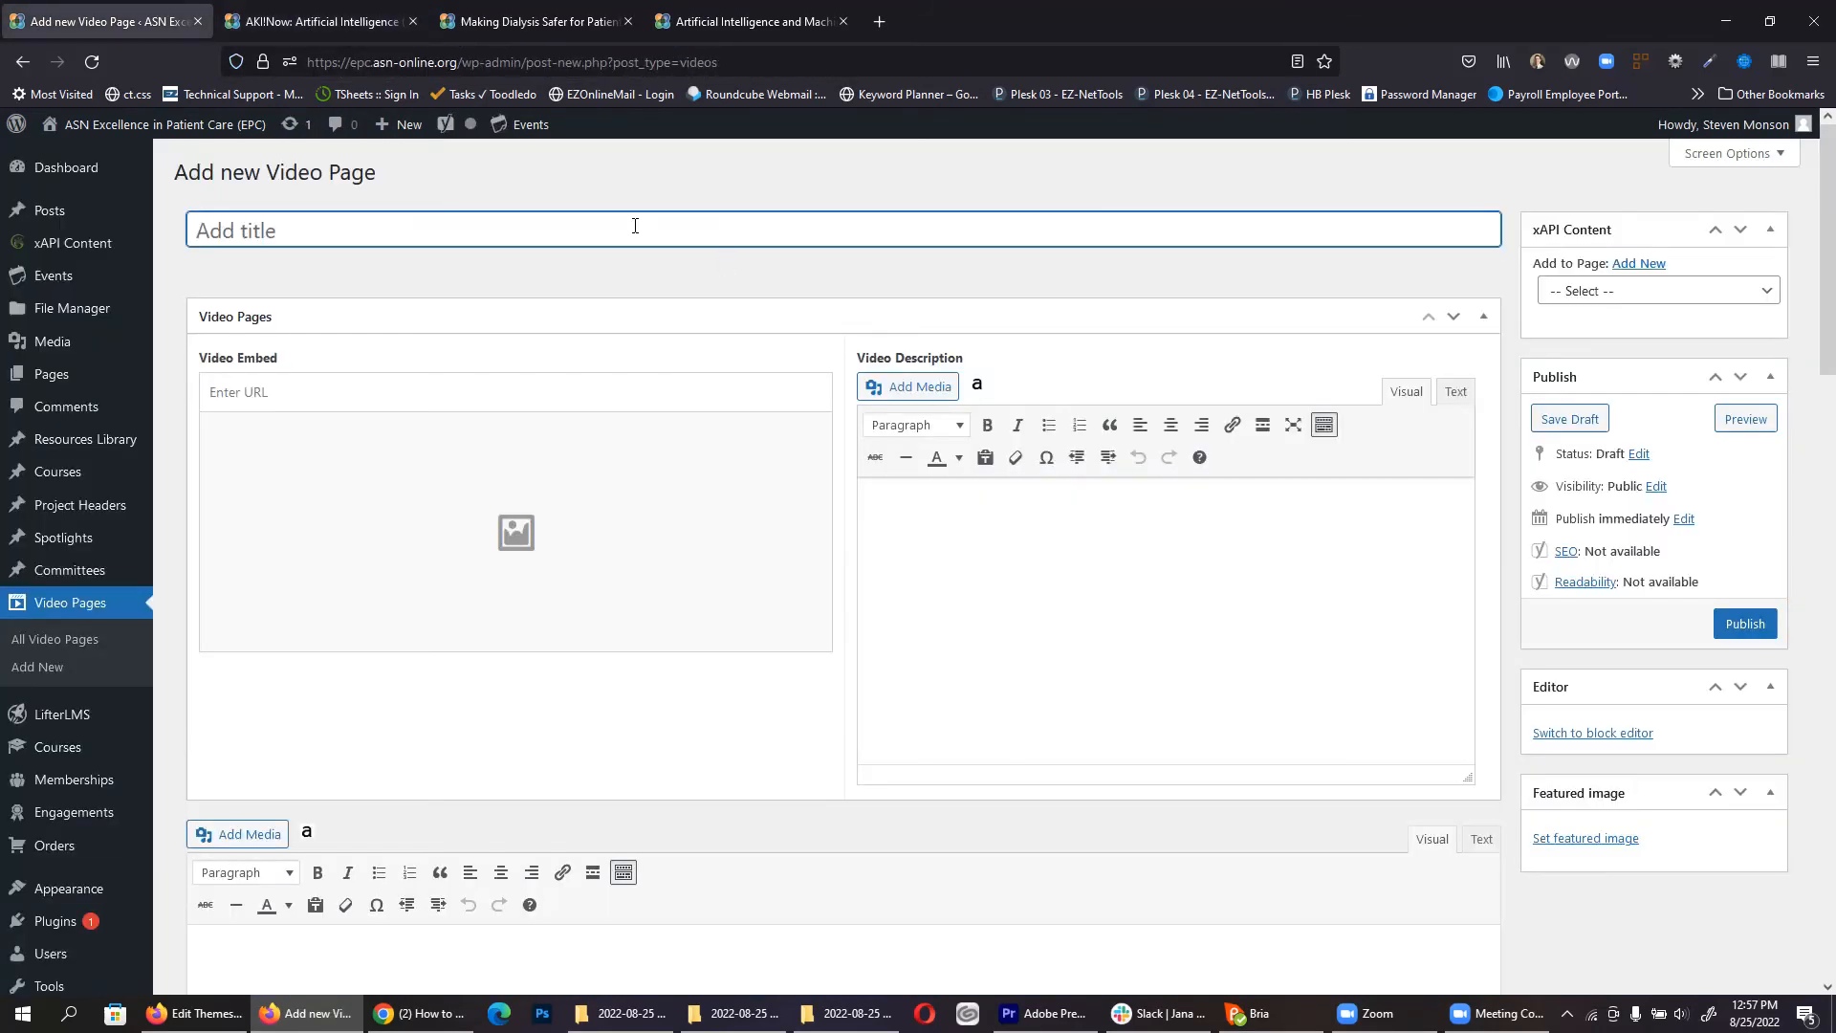
type("Video Tutorial")
Step: Open YouTube's home page in a new browser tab
left_click(882, 18)
type("y")
key("Return")
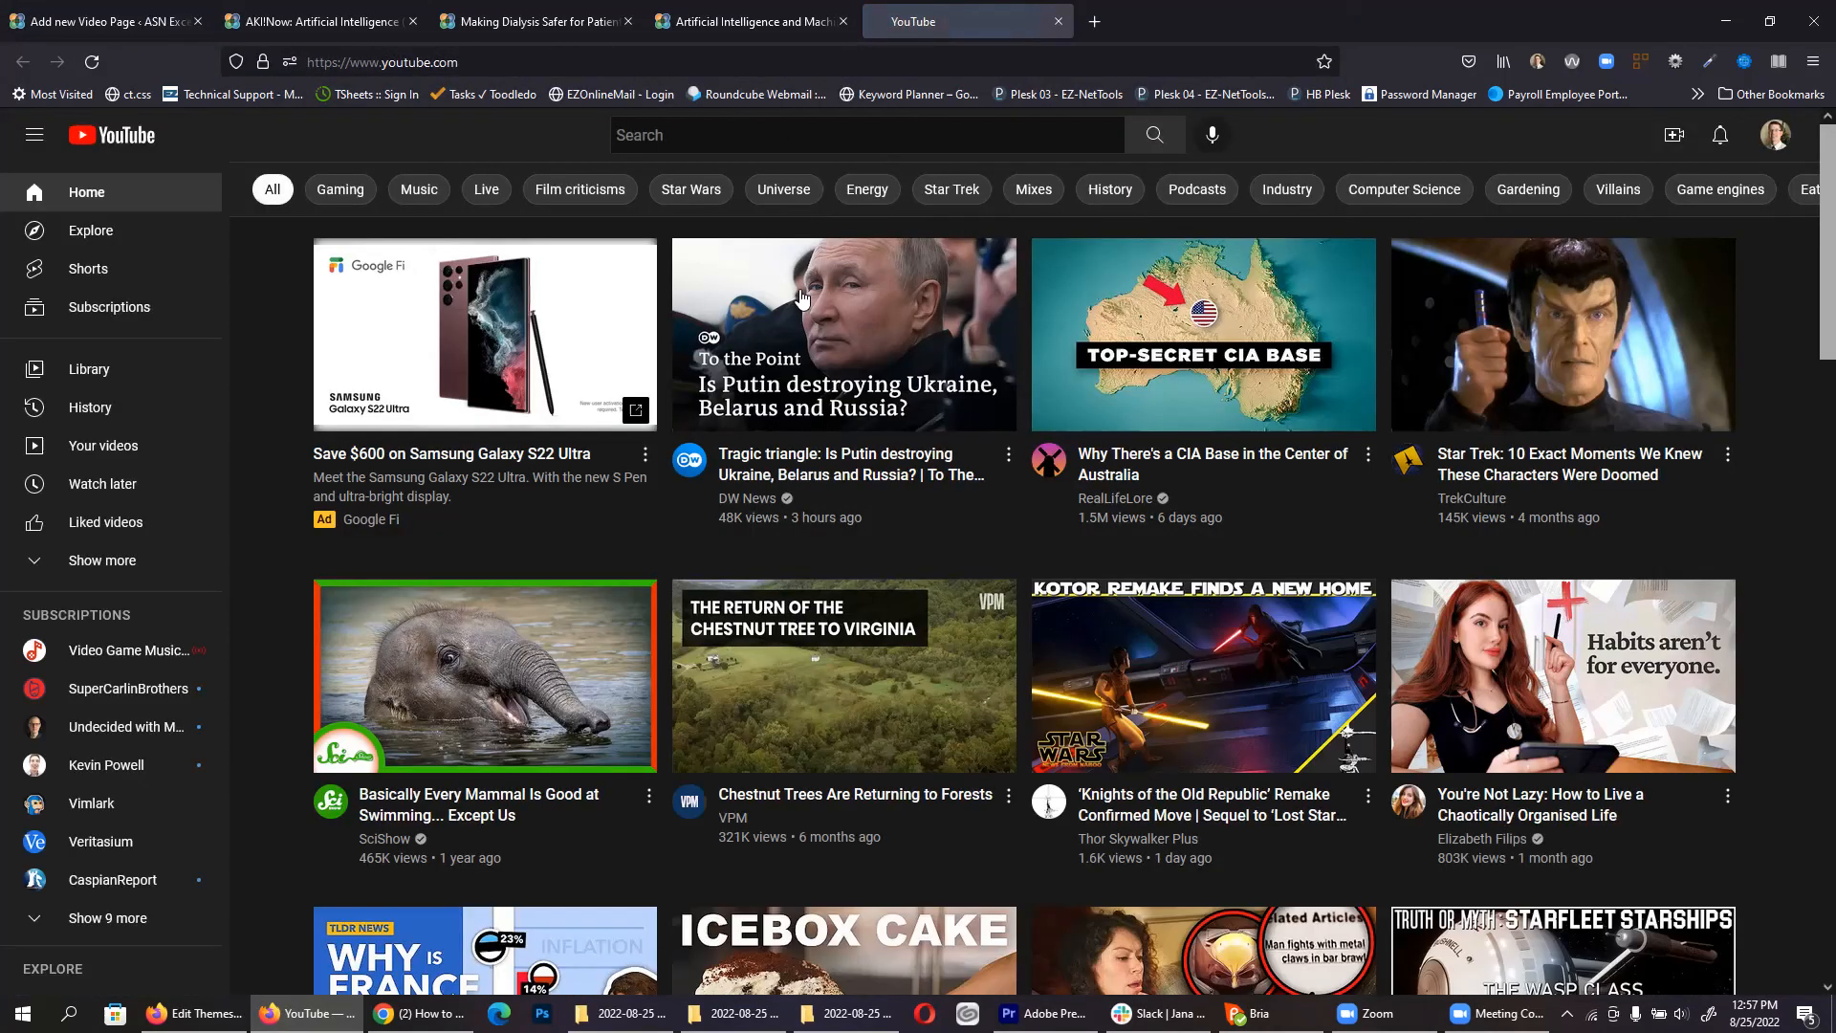
Step: Open the elephant swimming video, copy its URL, and return to the Video Tutorial editor
left_click(492, 680)
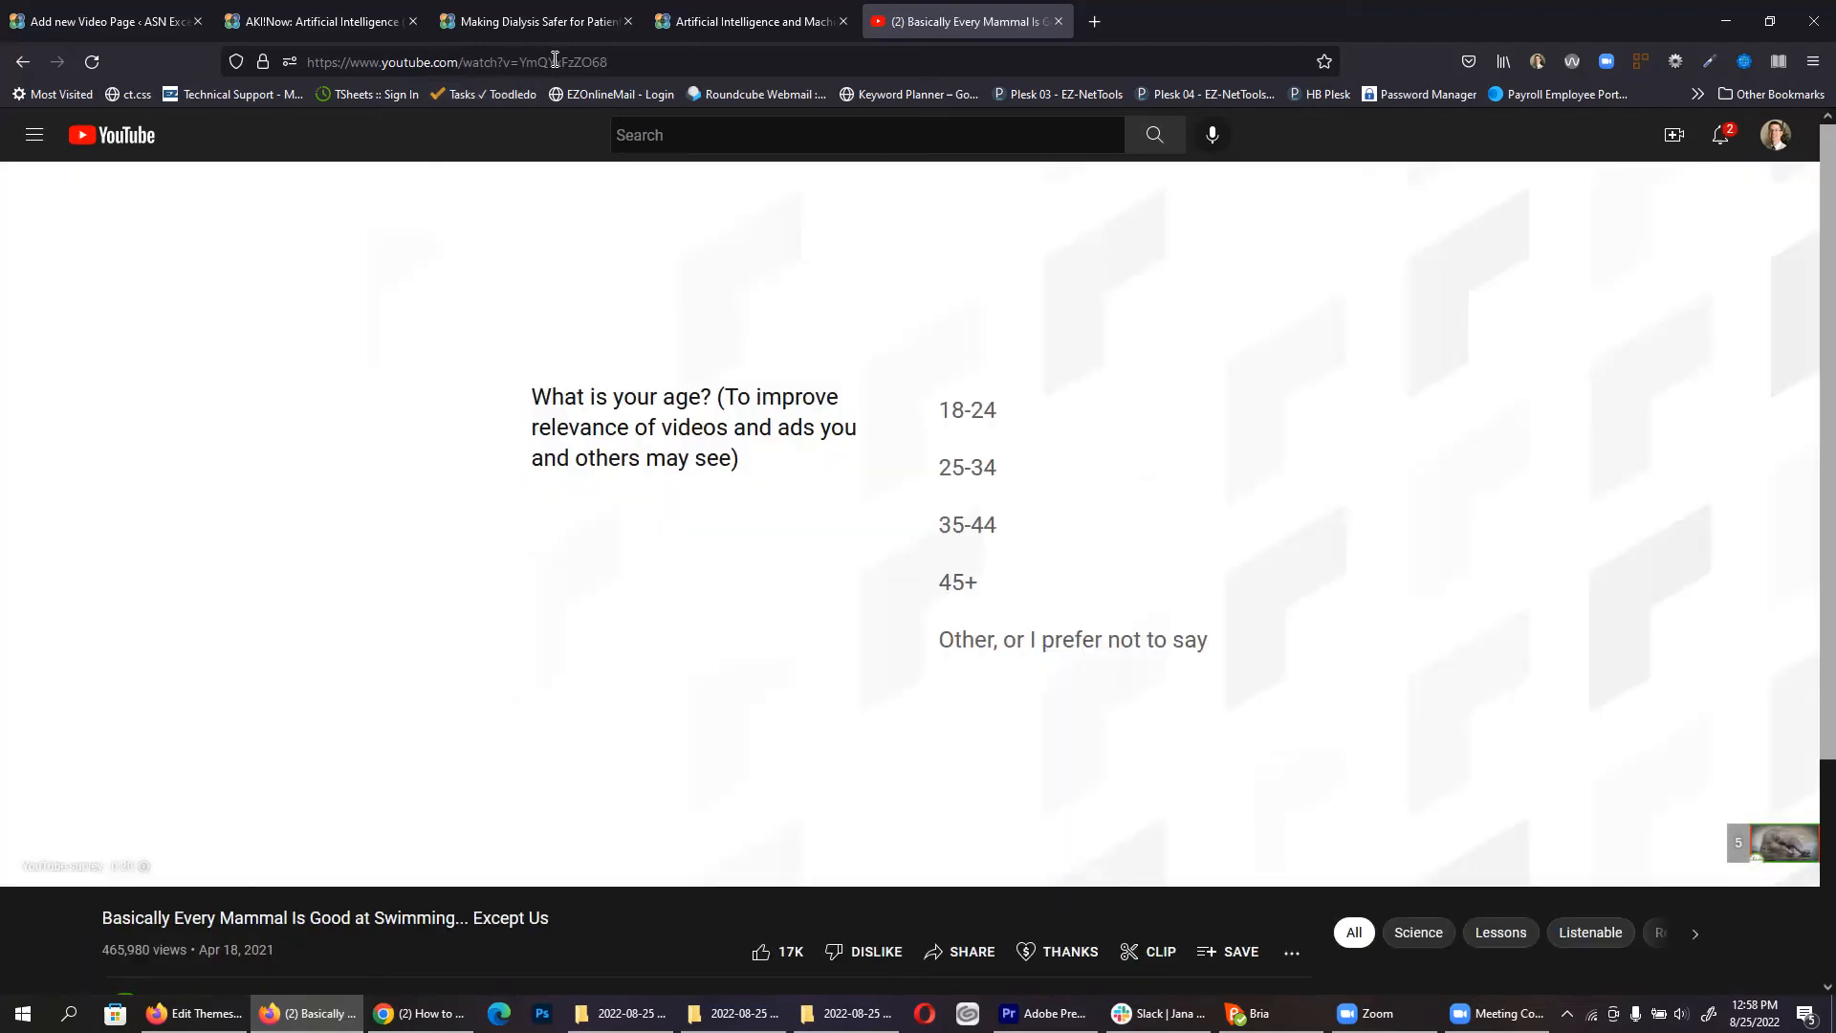
left_click(555, 60)
key("ctrl+c")
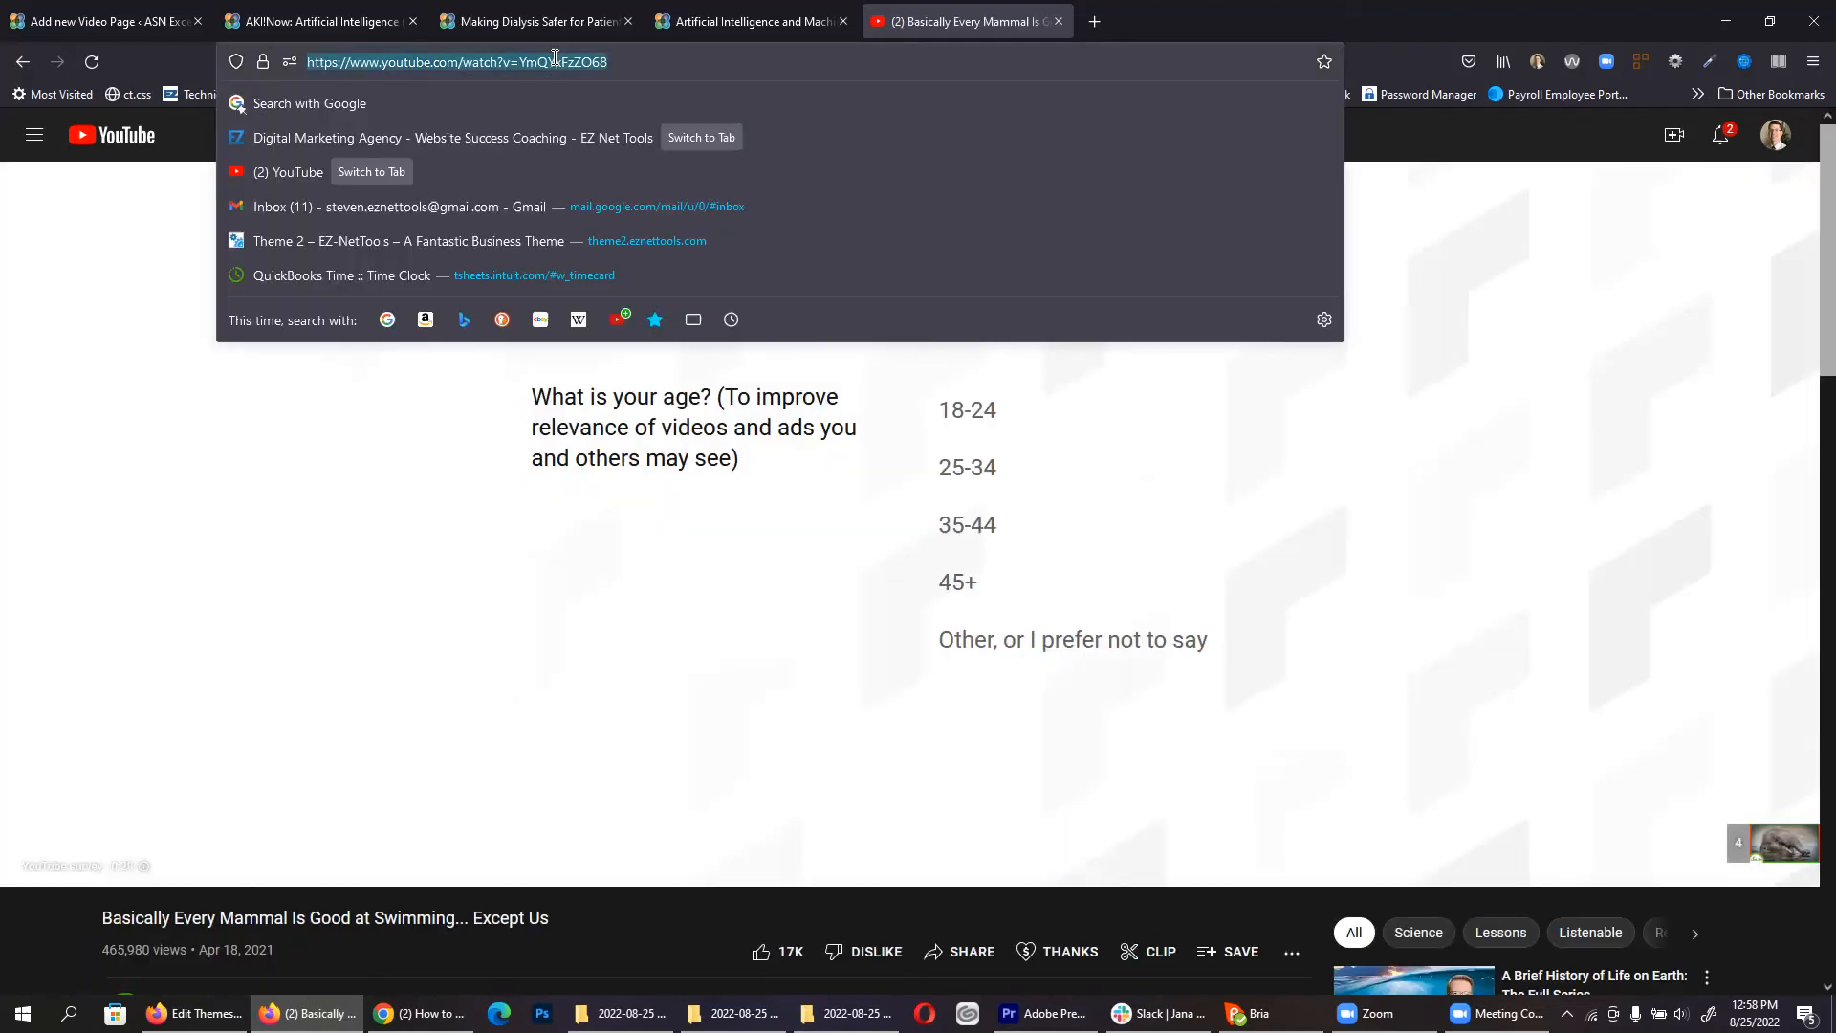
left_click(105, 21)
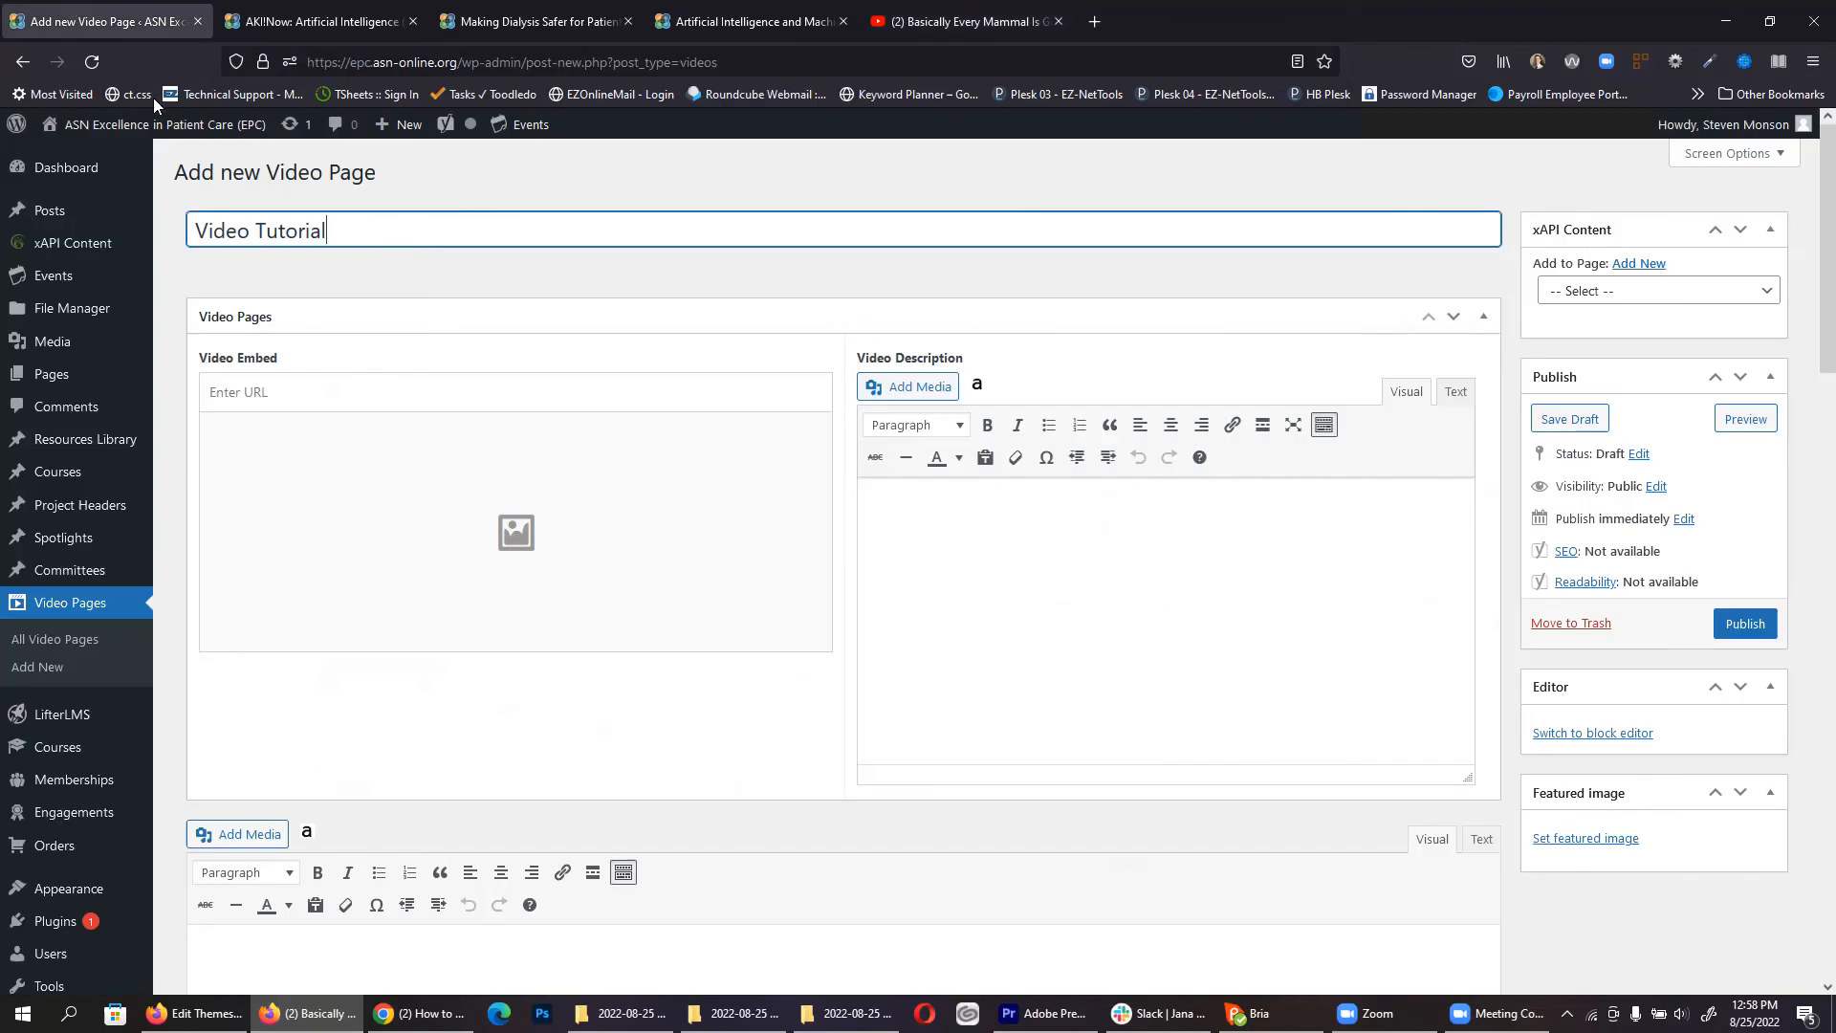
Step: Paste the elephant video URL as the embed, add 'Baby elephants are cute.', and publish
left_click(229, 393)
key("ctrl+v")
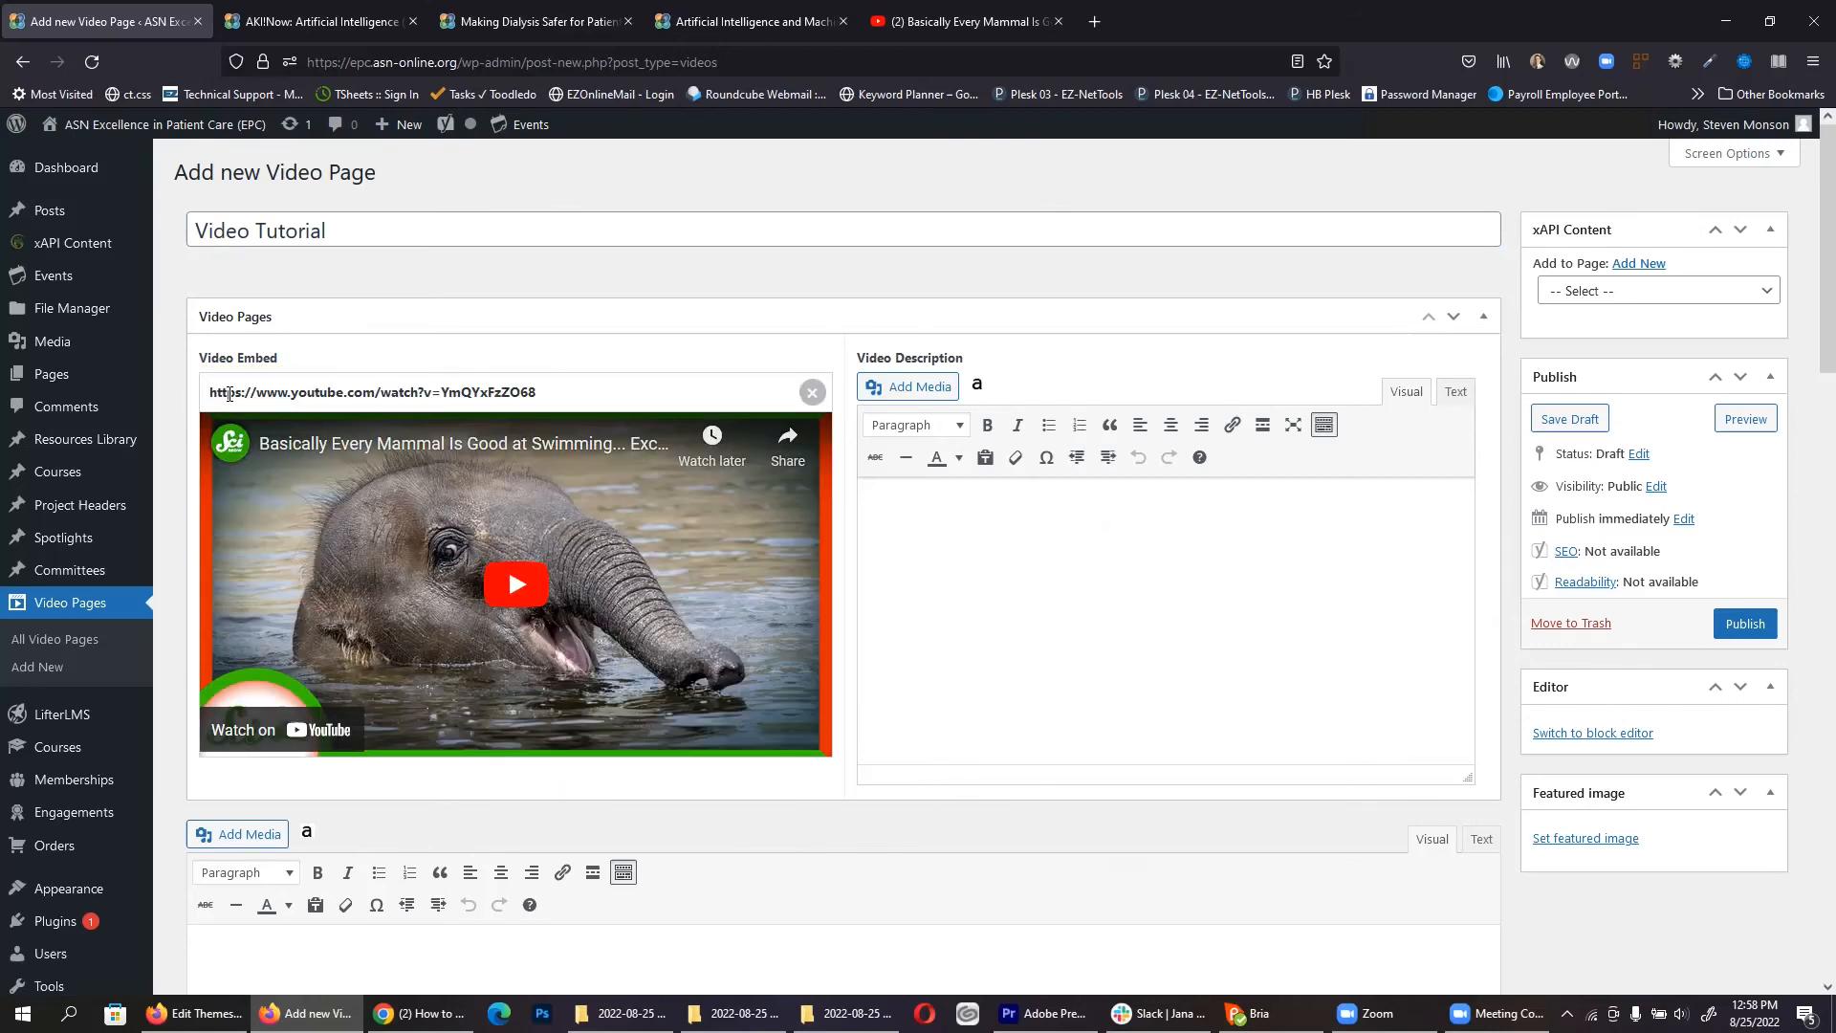
type("Baby elepahnts are cute.")
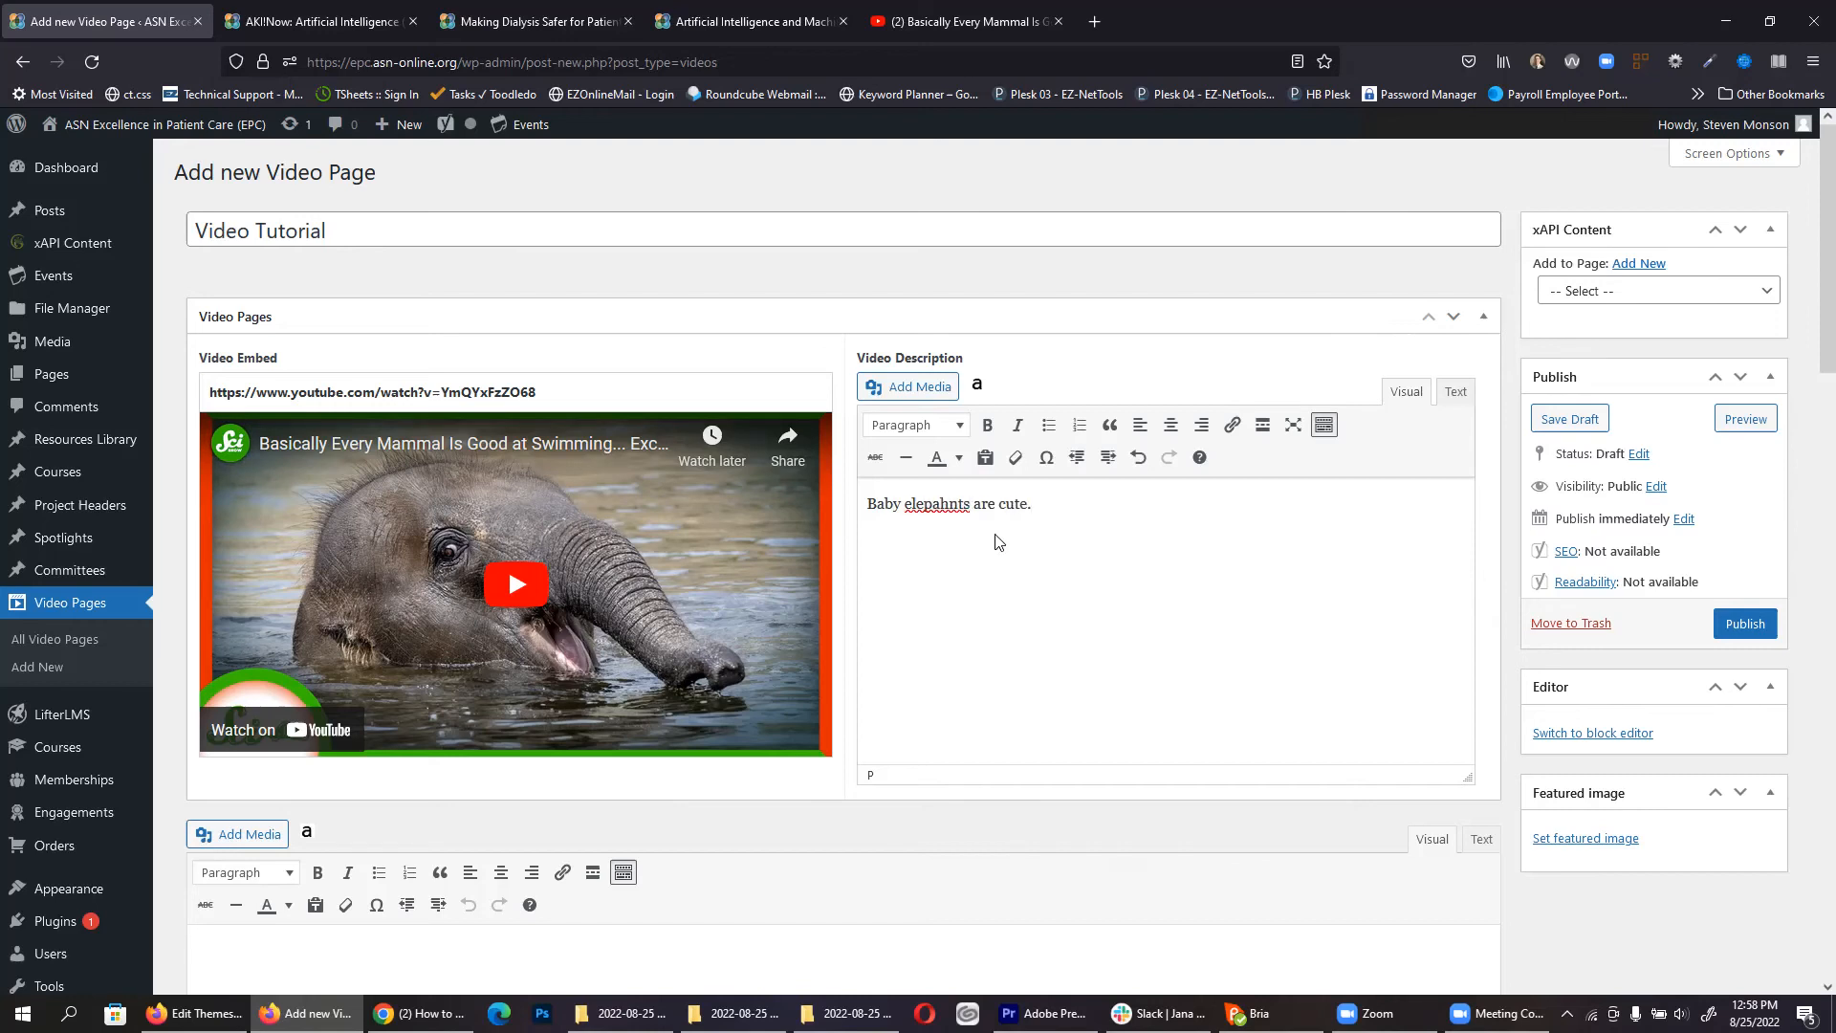
right_click(937, 507)
left_click(958, 528)
left_click(1762, 627)
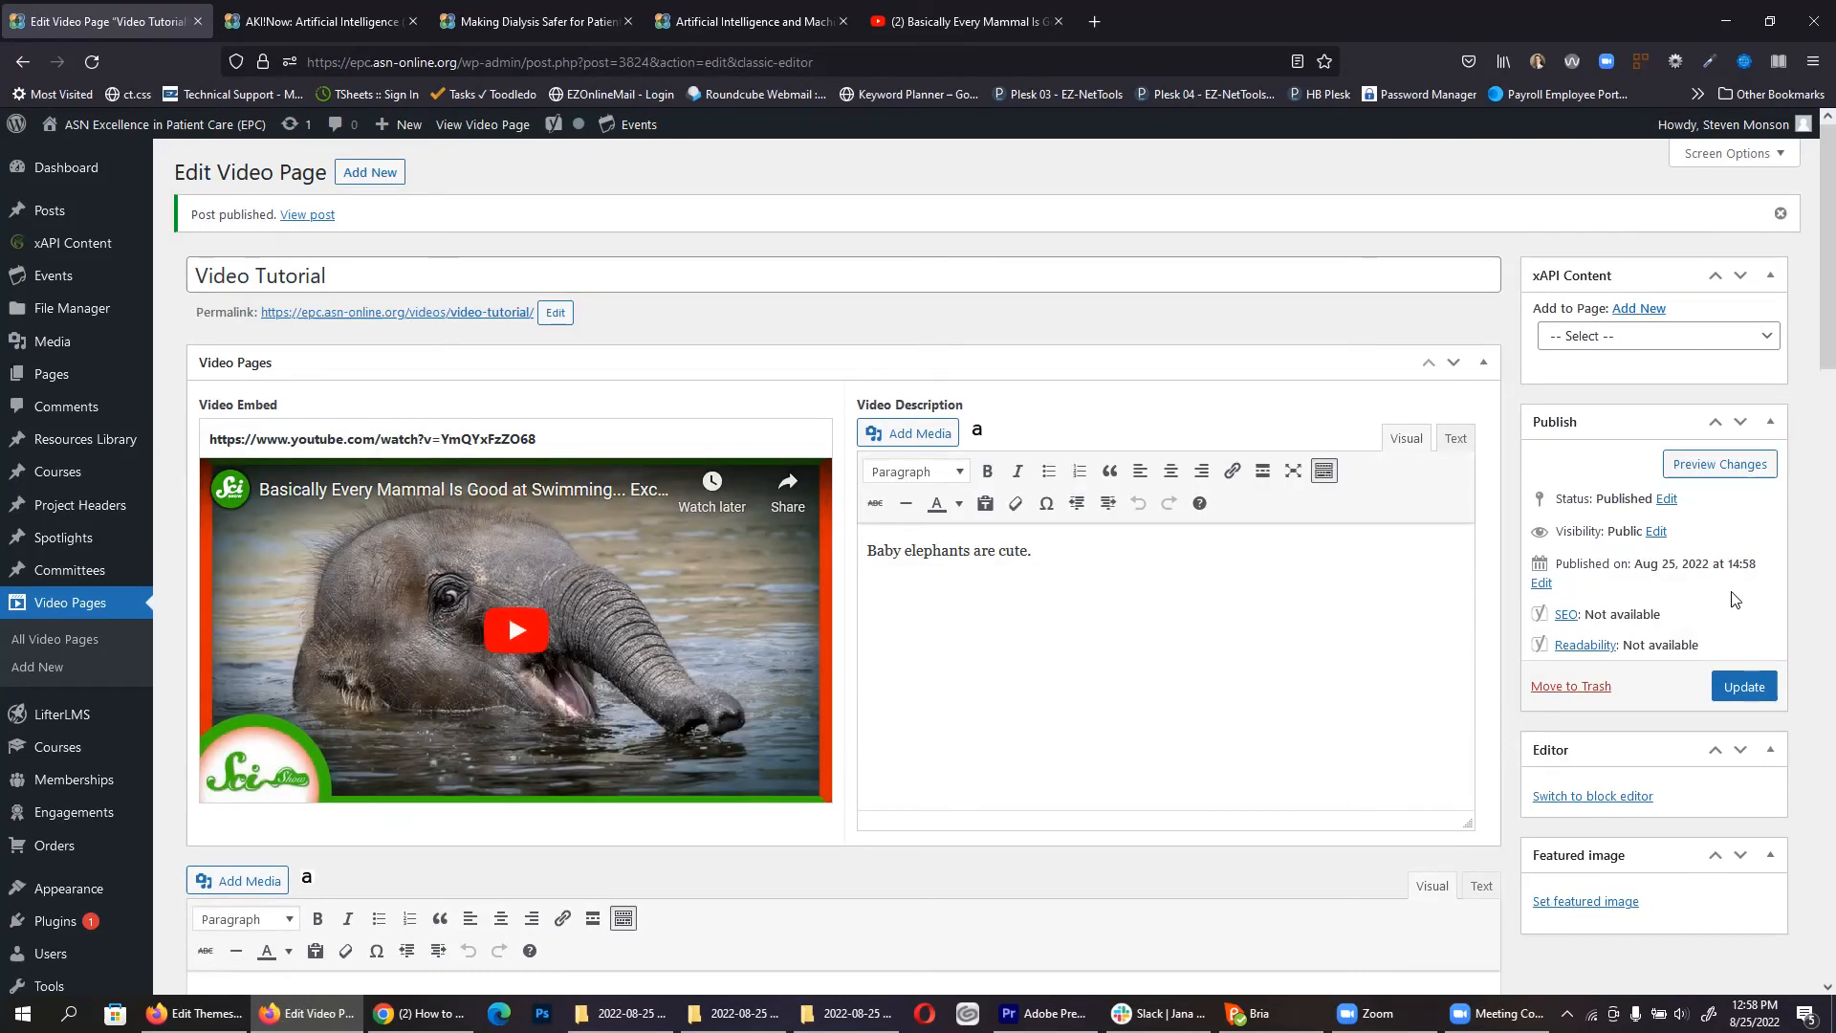
Step: View the live Video Tutorial page, checking its heading, description and videos URL path
left_click(477, 131)
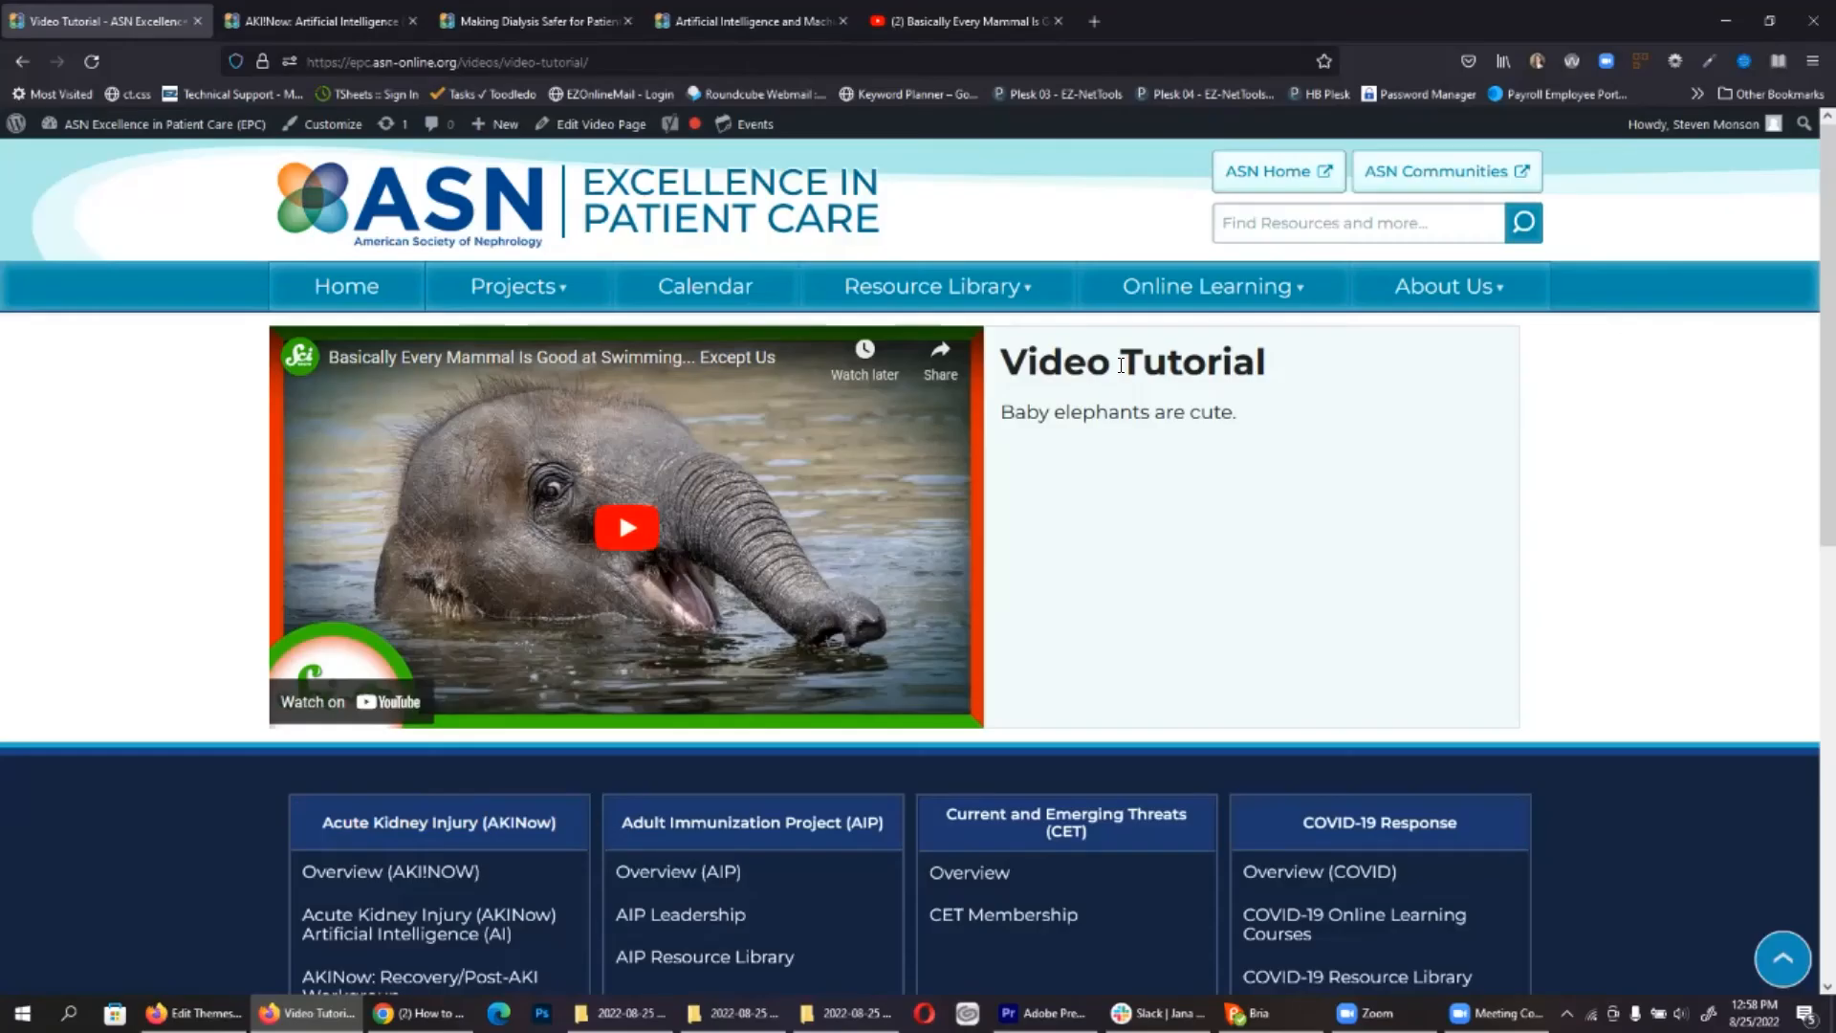
triple_click(1120, 367)
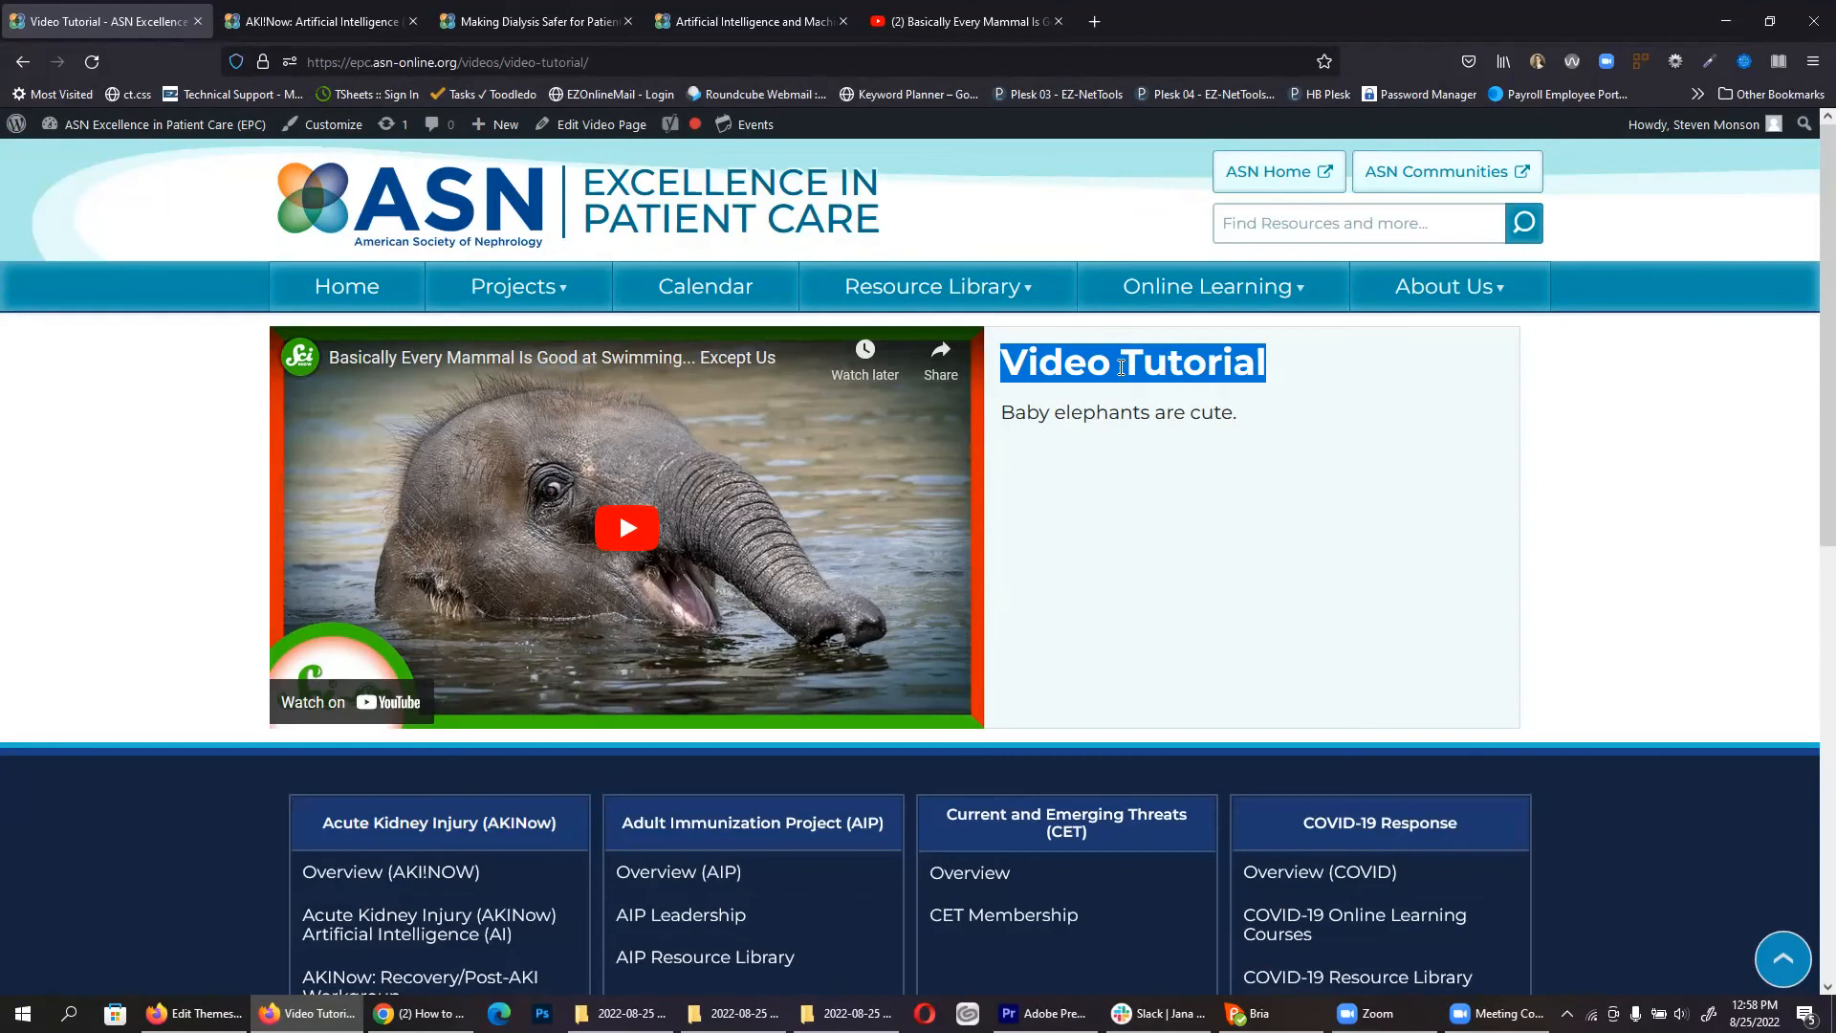
triple_click(1119, 415)
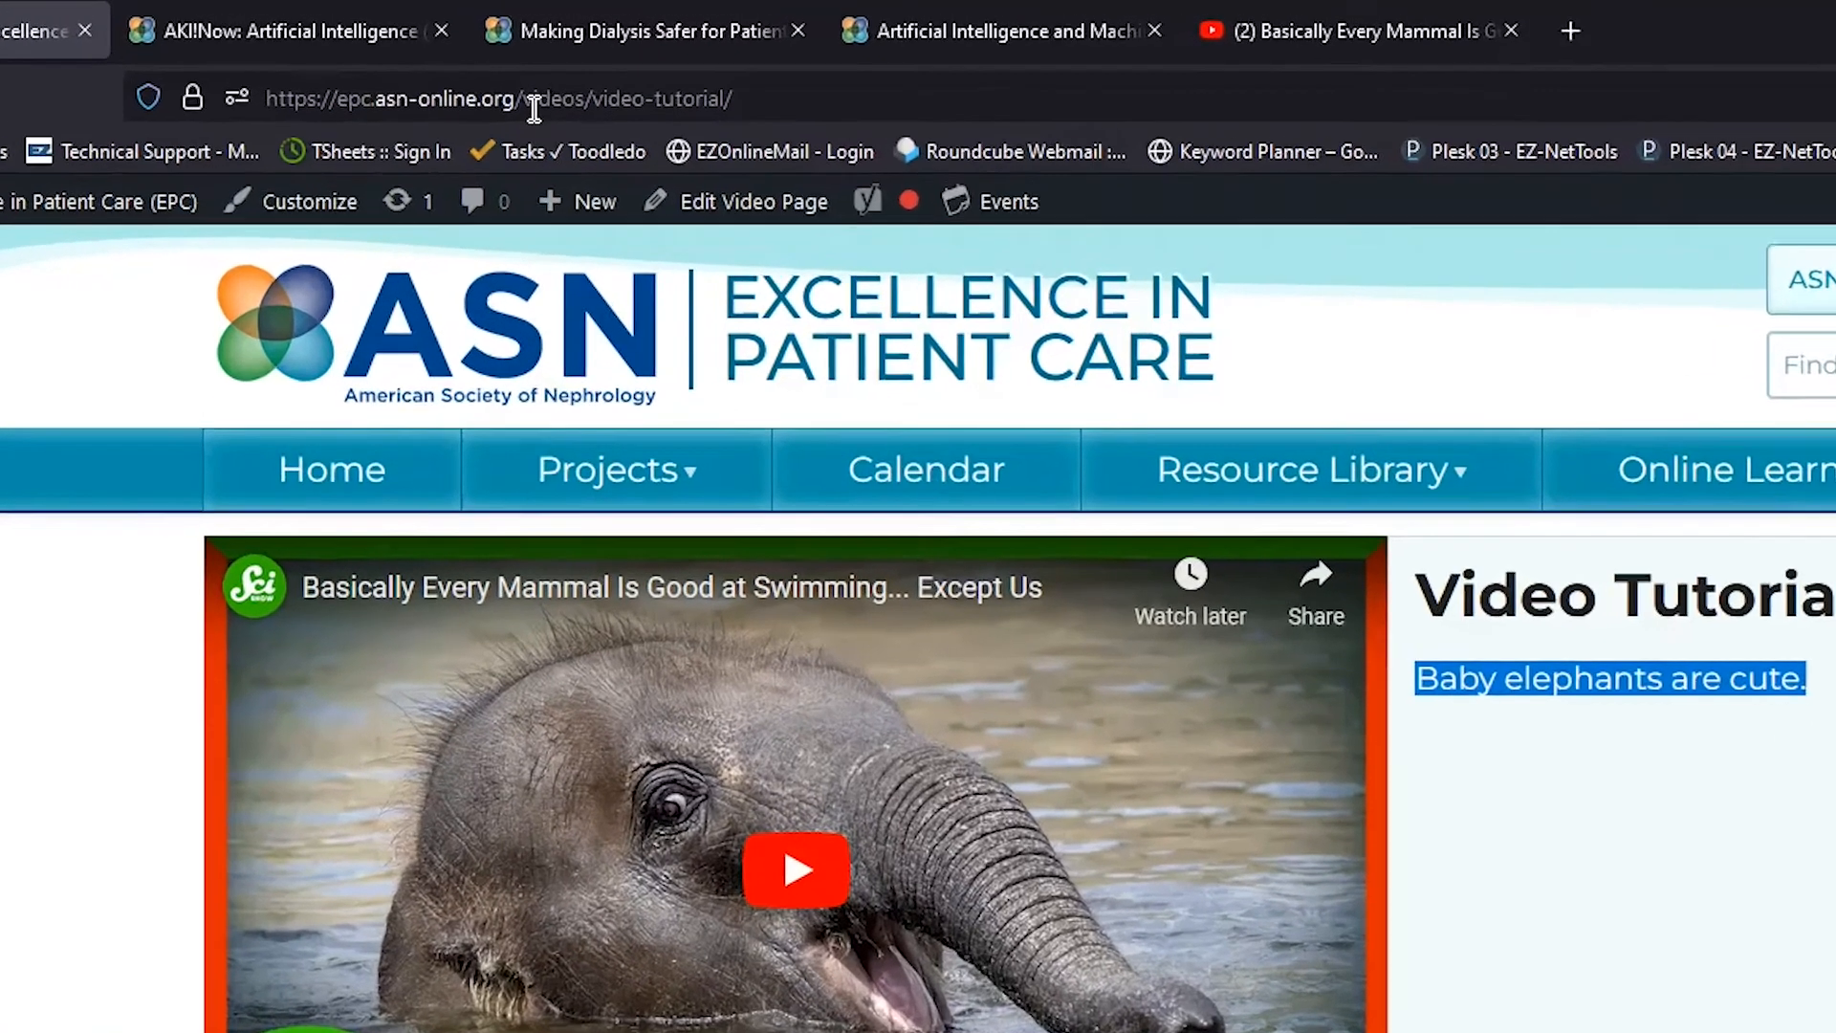
left_click(462, 63)
left_click(533, 113)
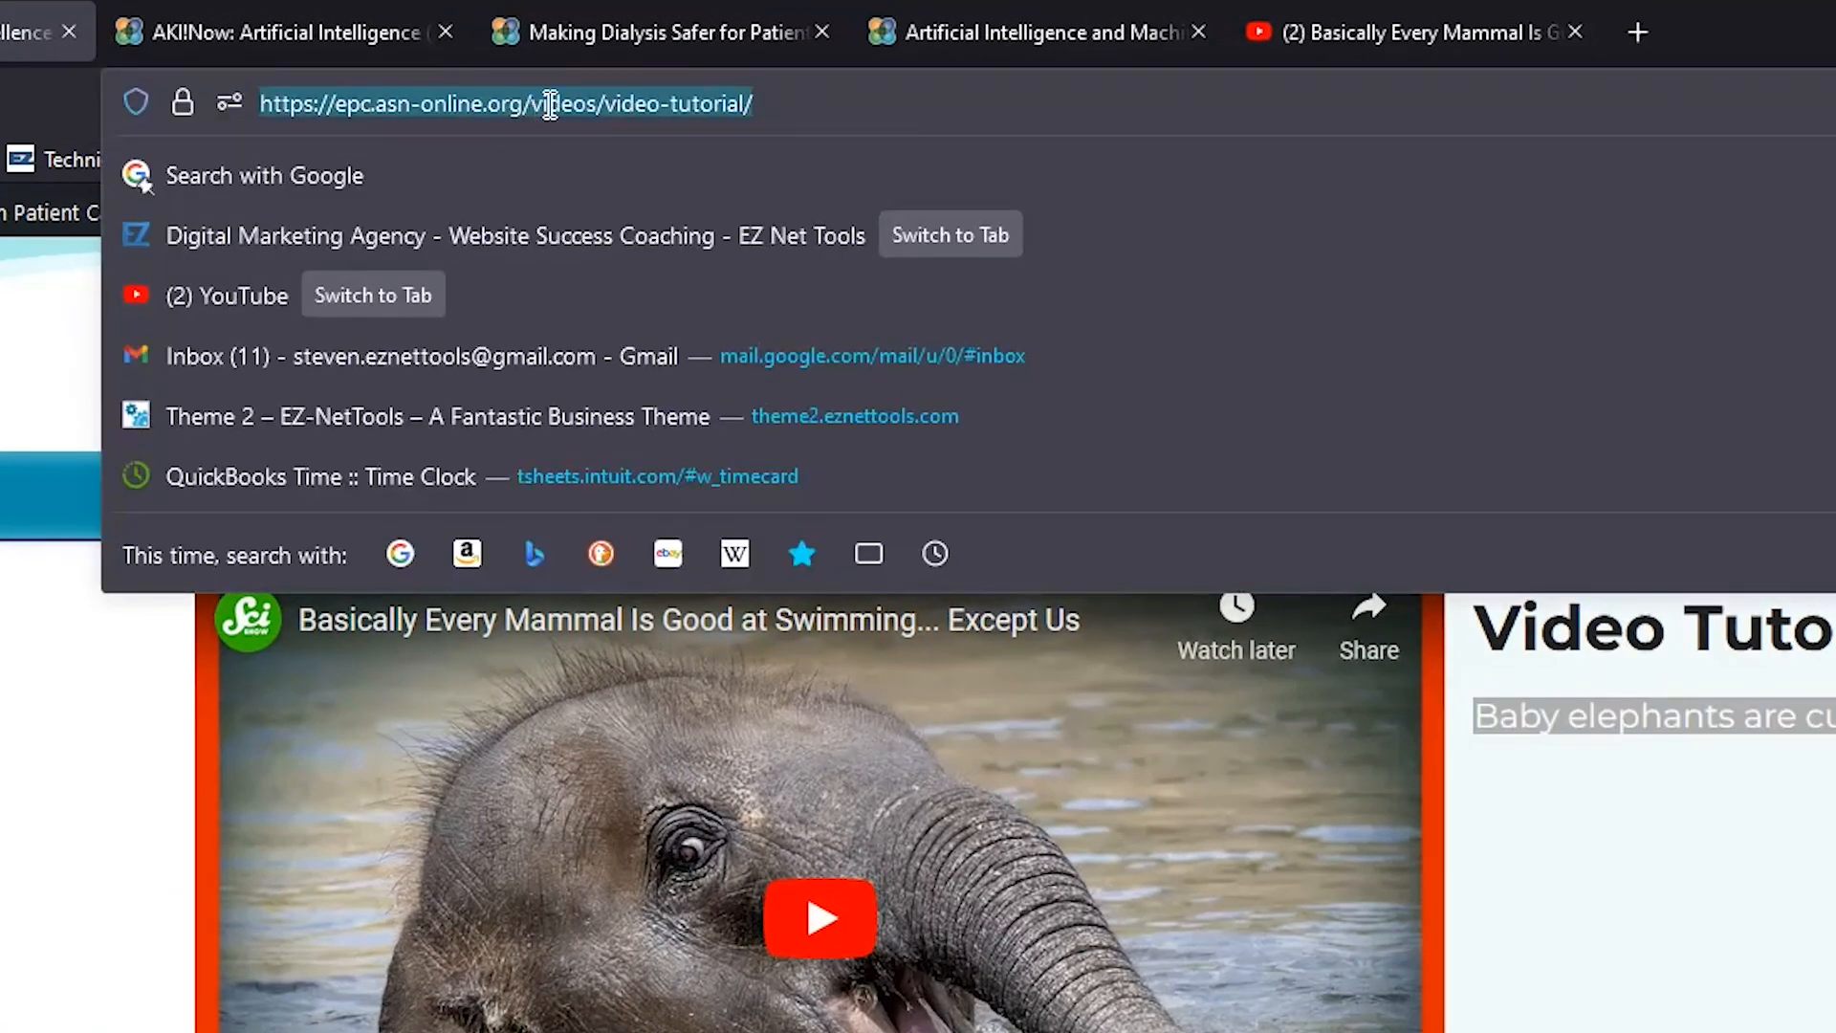
left_click(546, 103)
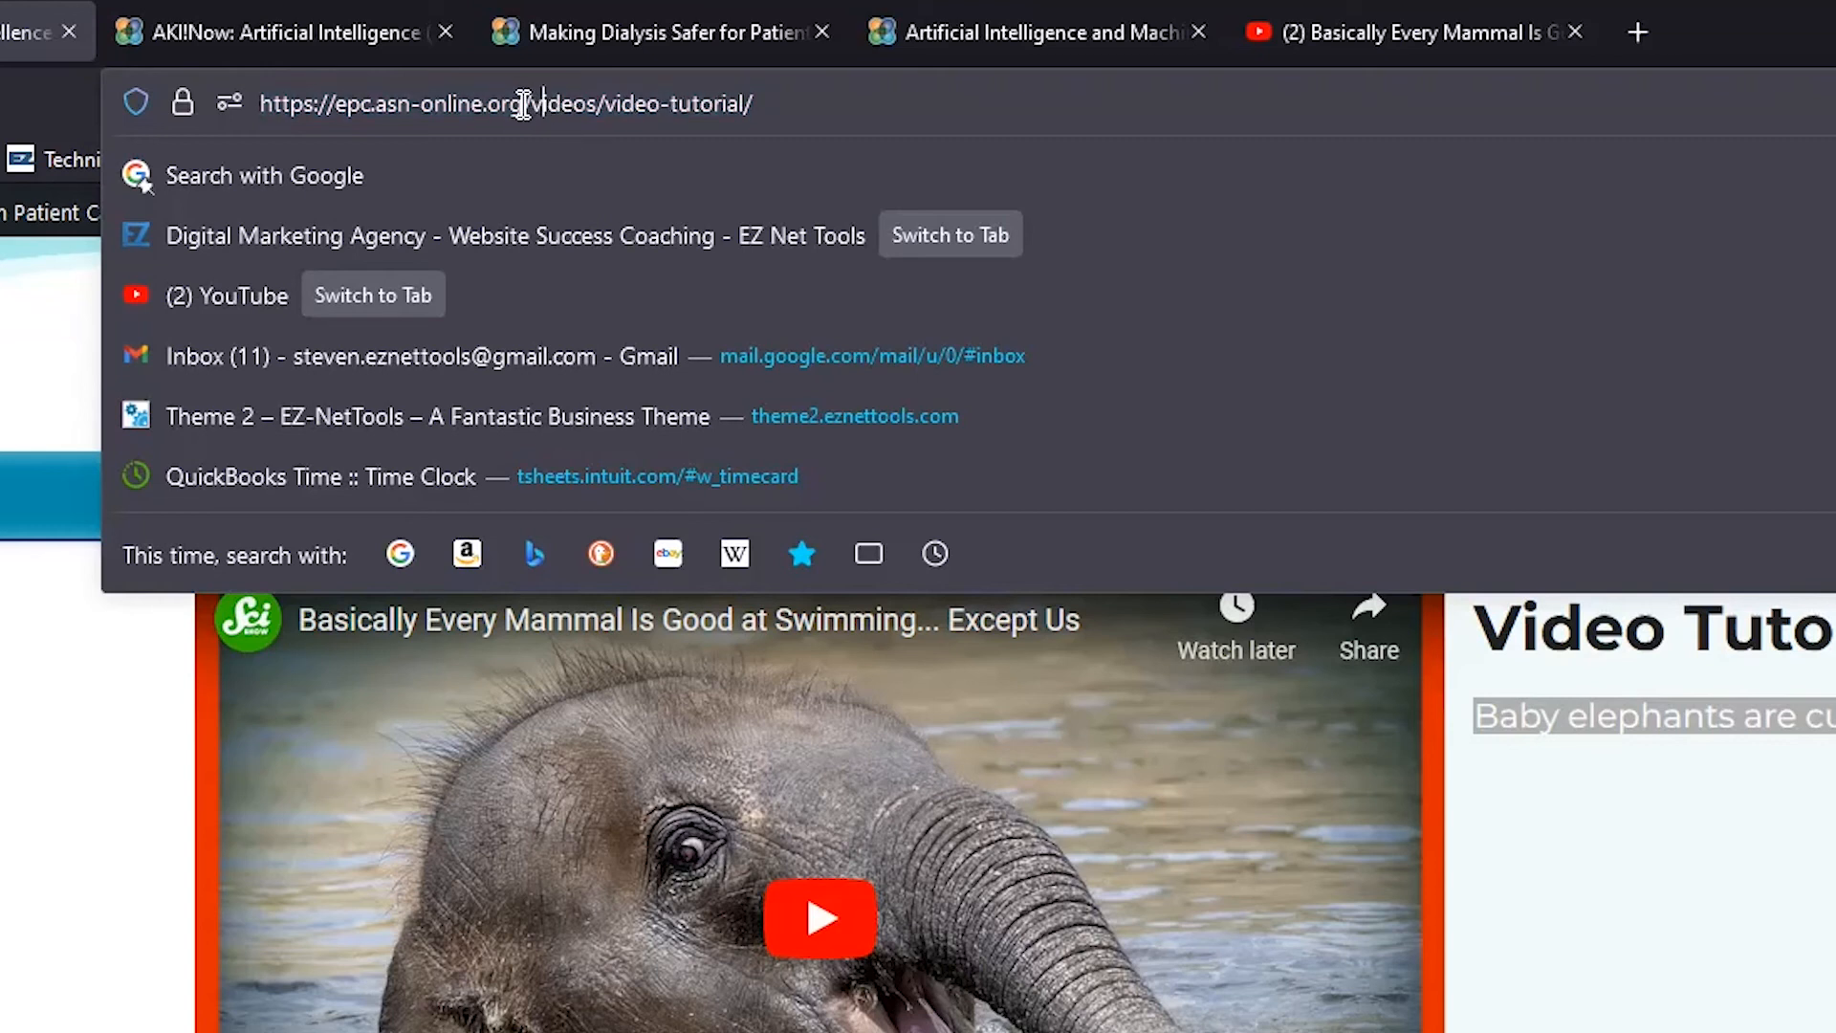
left_click_drag(523, 103, 854, 104)
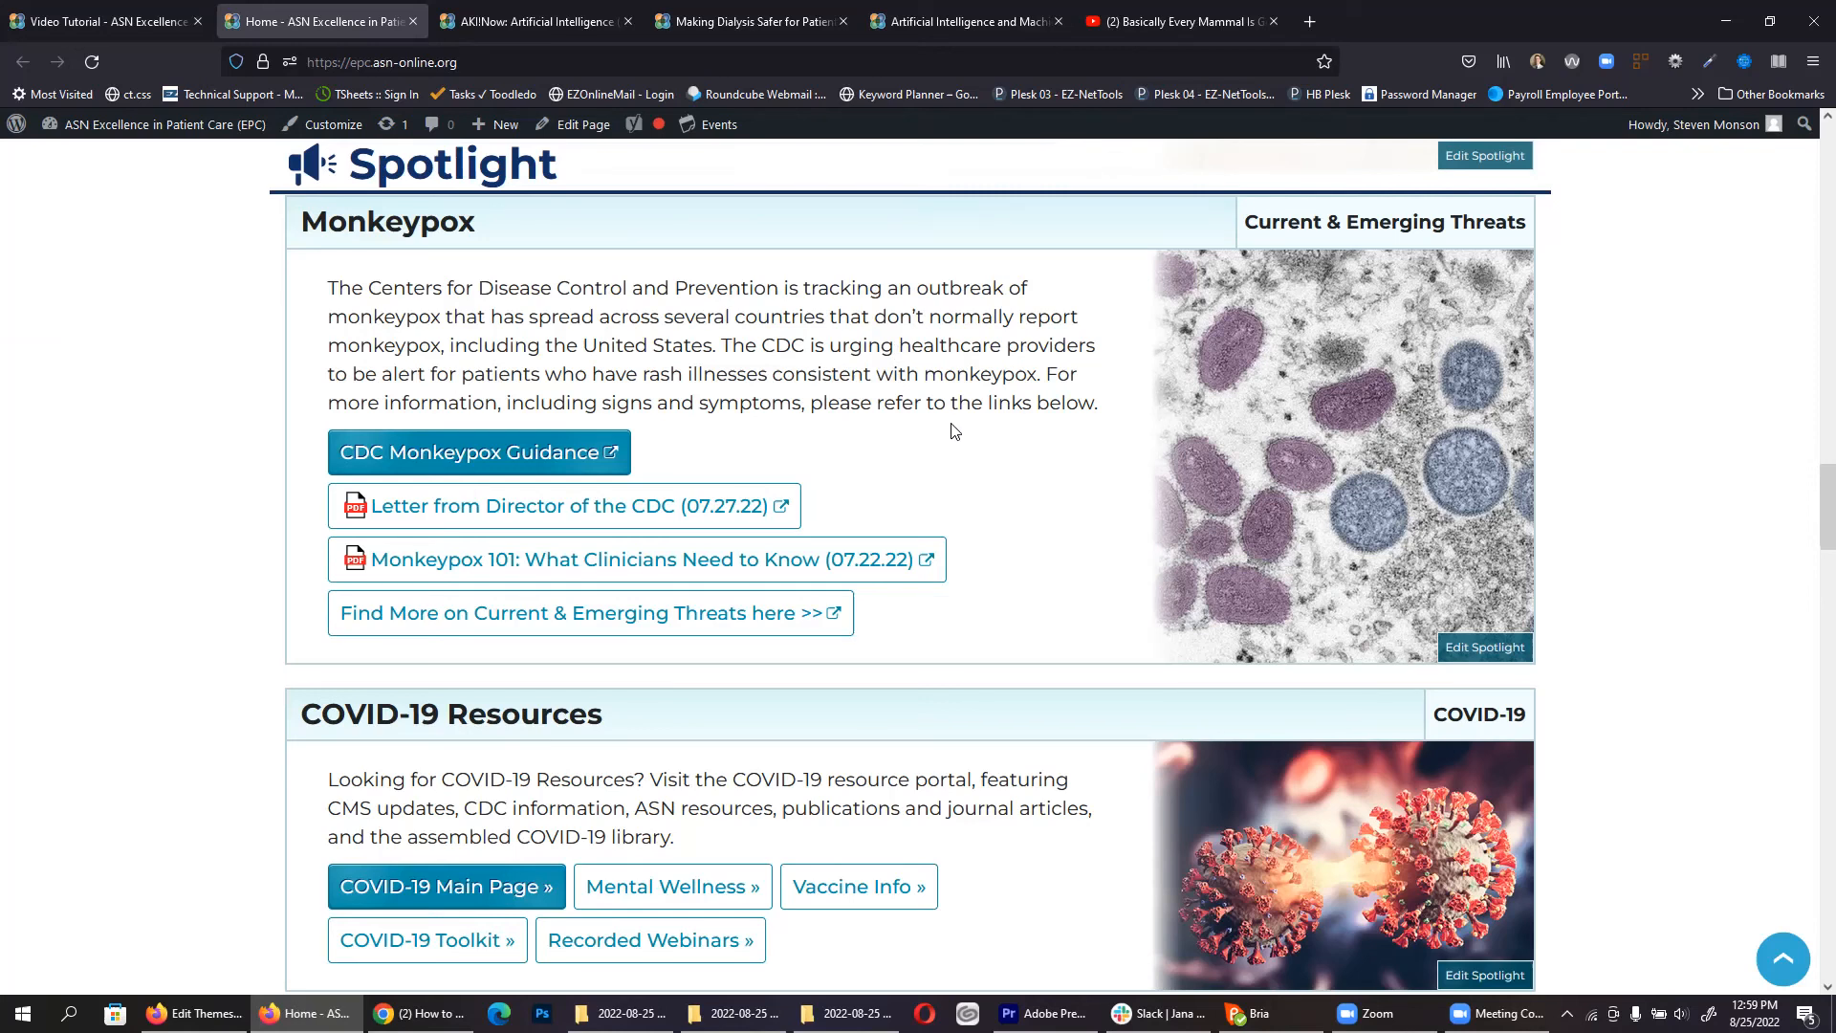
Step: Follow the COVID-19 Main Page link from the home page Spotlight section, then go back
left_click(148, 19)
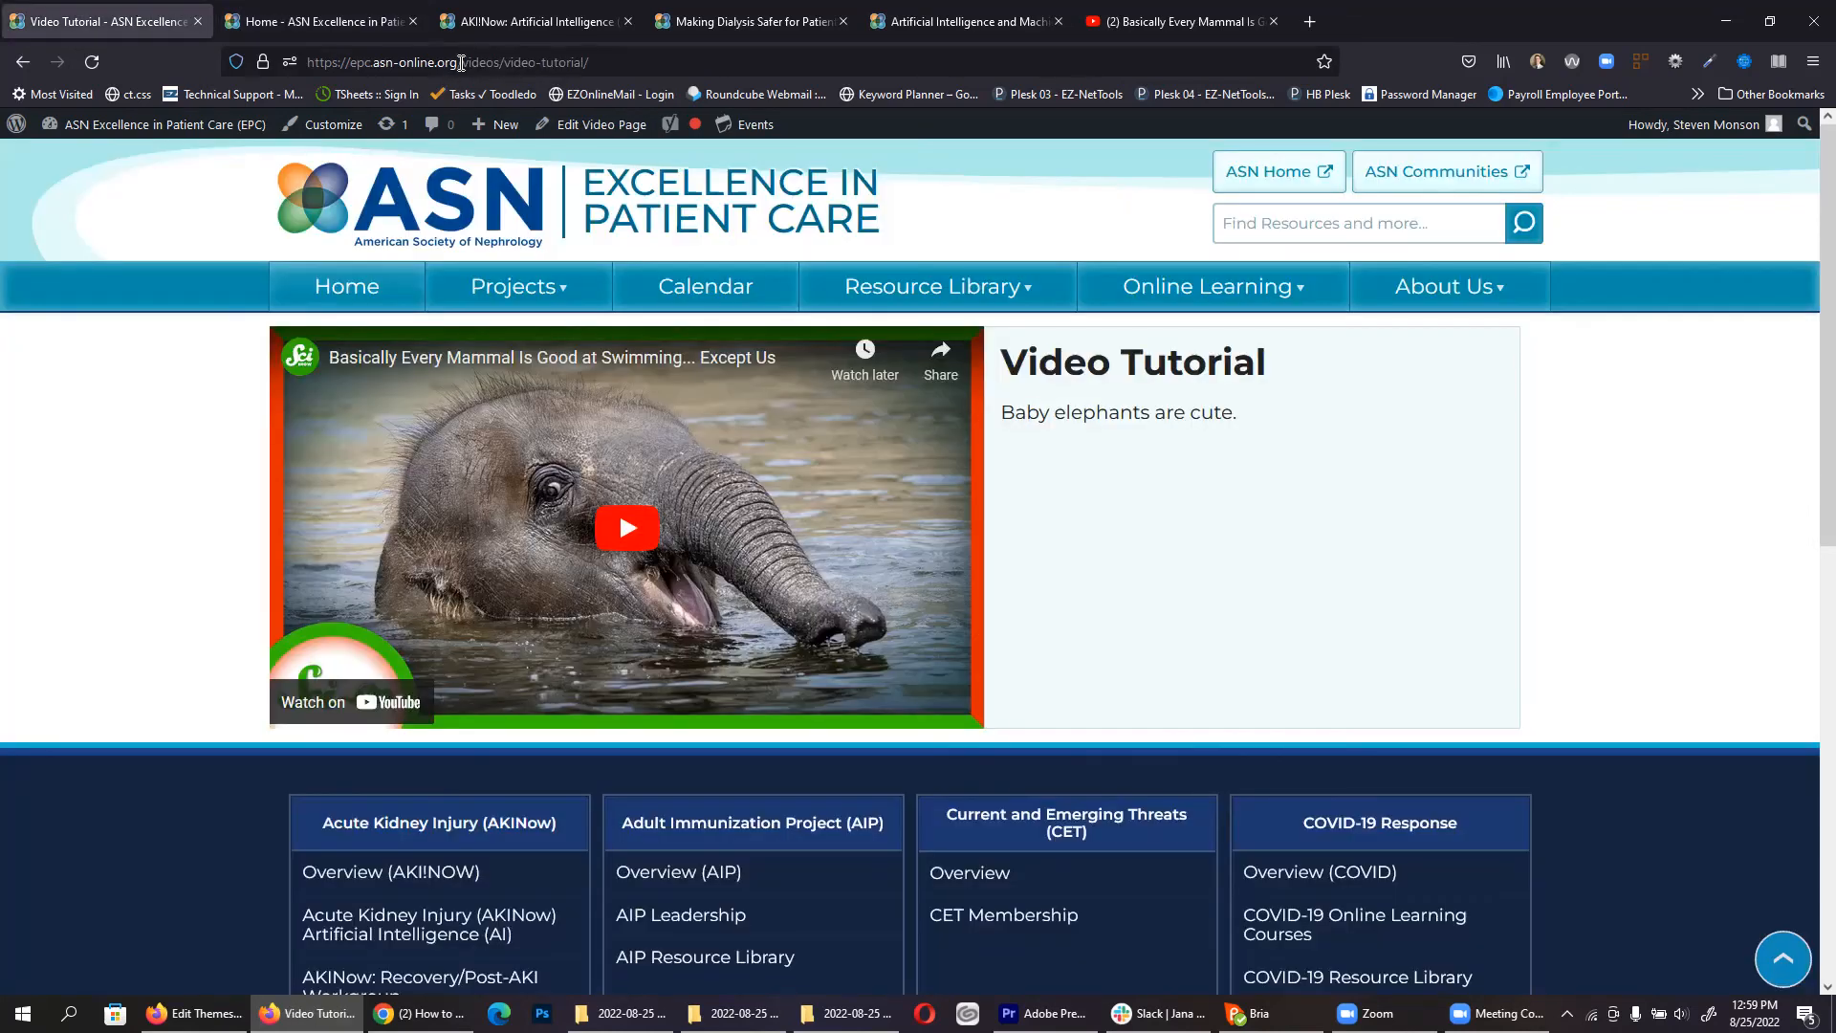
left_click(461, 63)
left_click_drag(461, 63, 685, 63)
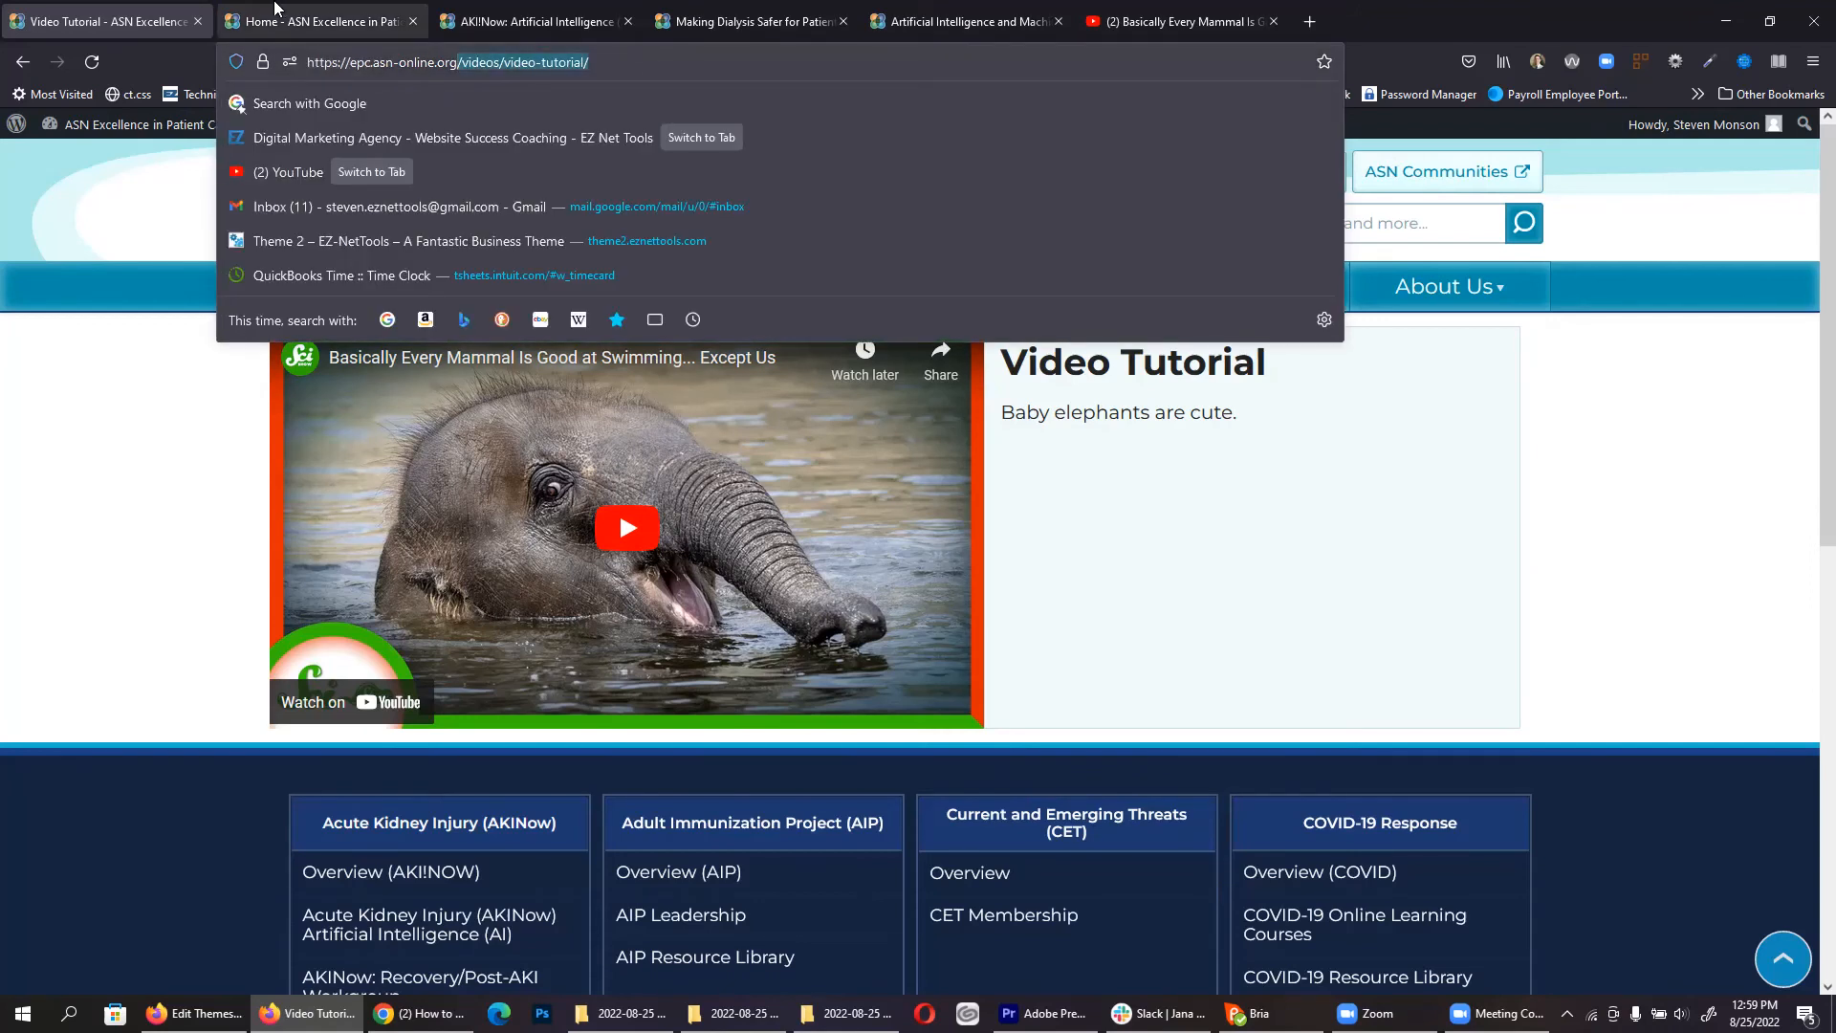
left_click(277, 13)
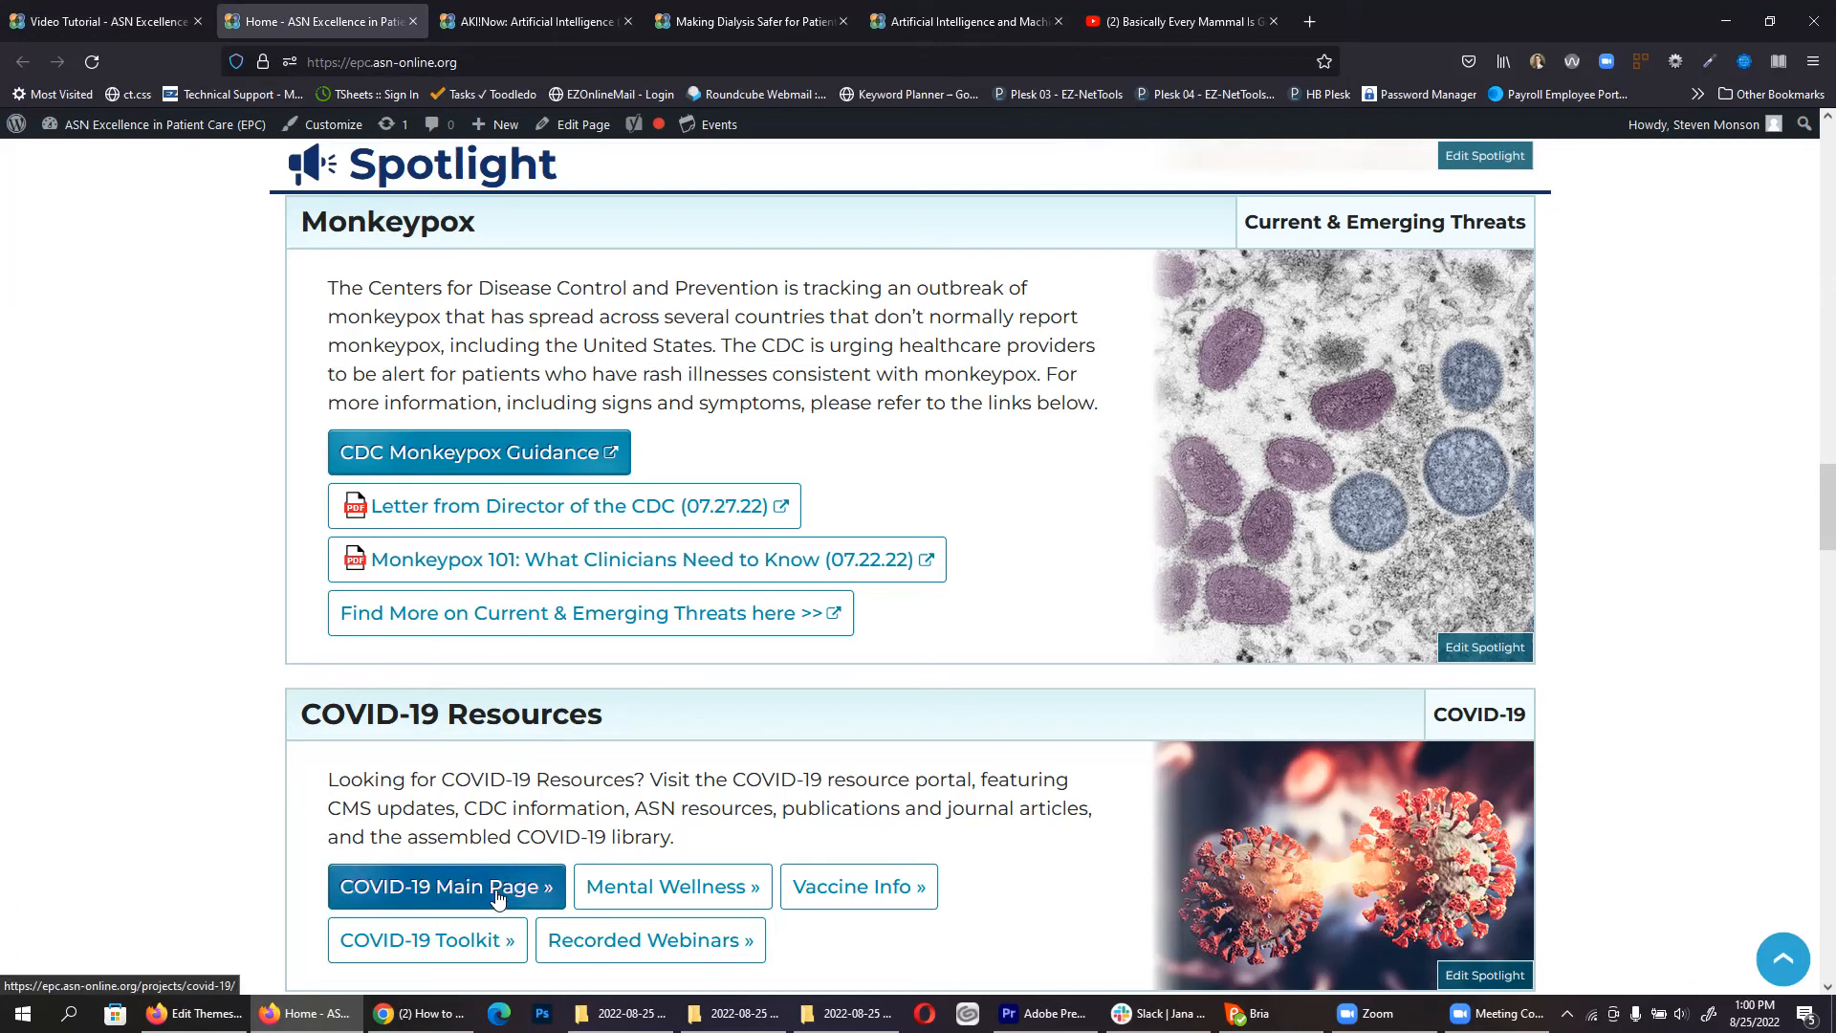
left_click(420, 894)
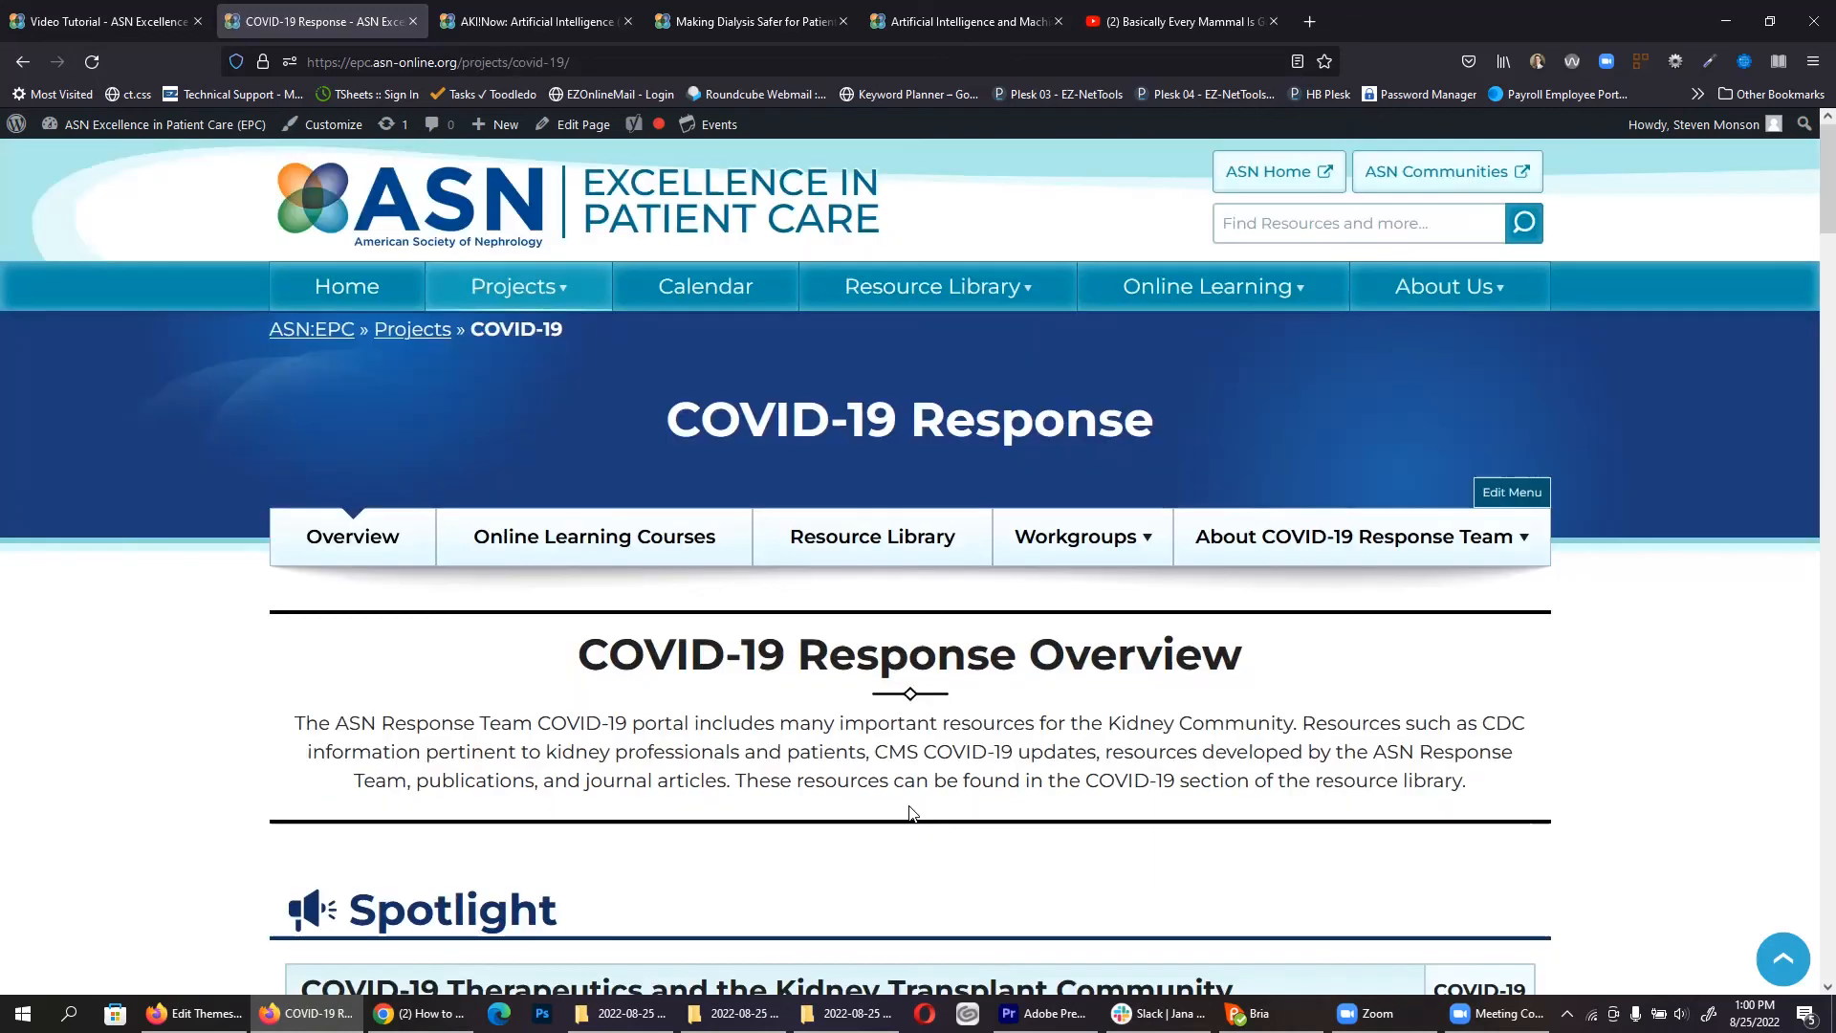
left_click(22, 61)
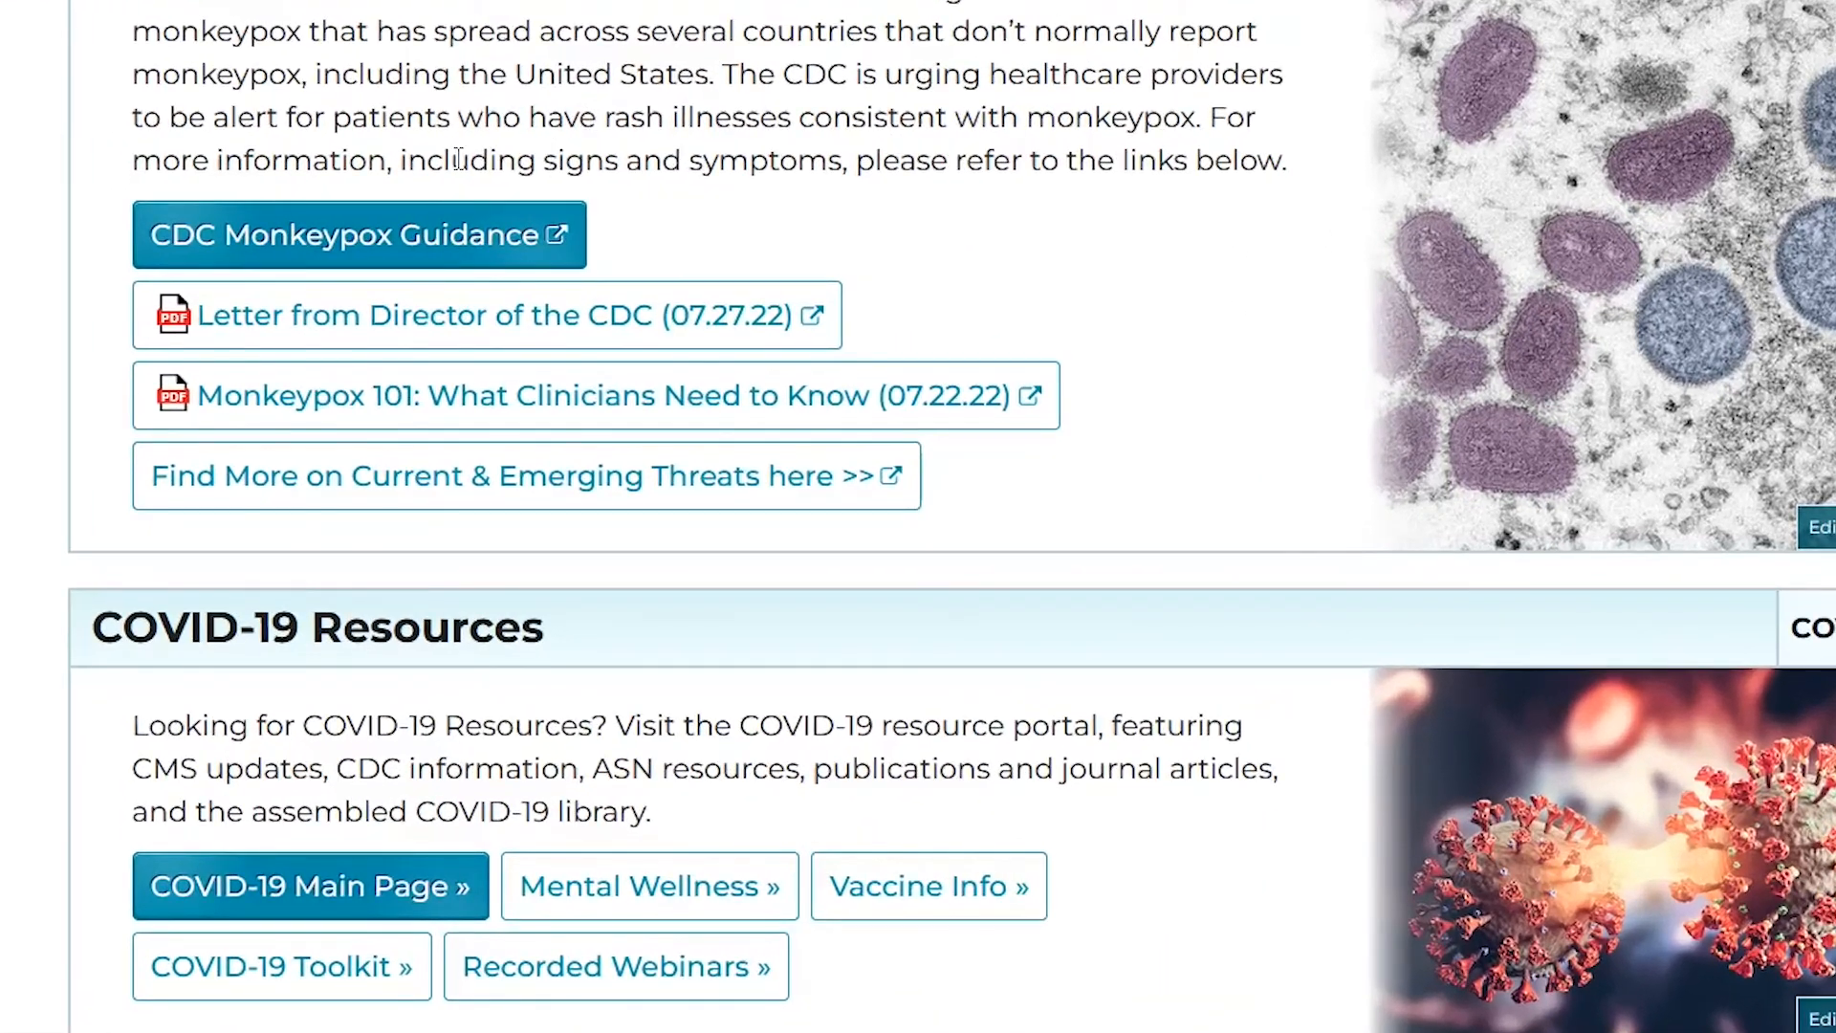
Step: Open CDC Monkeypox Guidance in a new tab, close it, and return to the Video Tutorial page
left_click(562, 239)
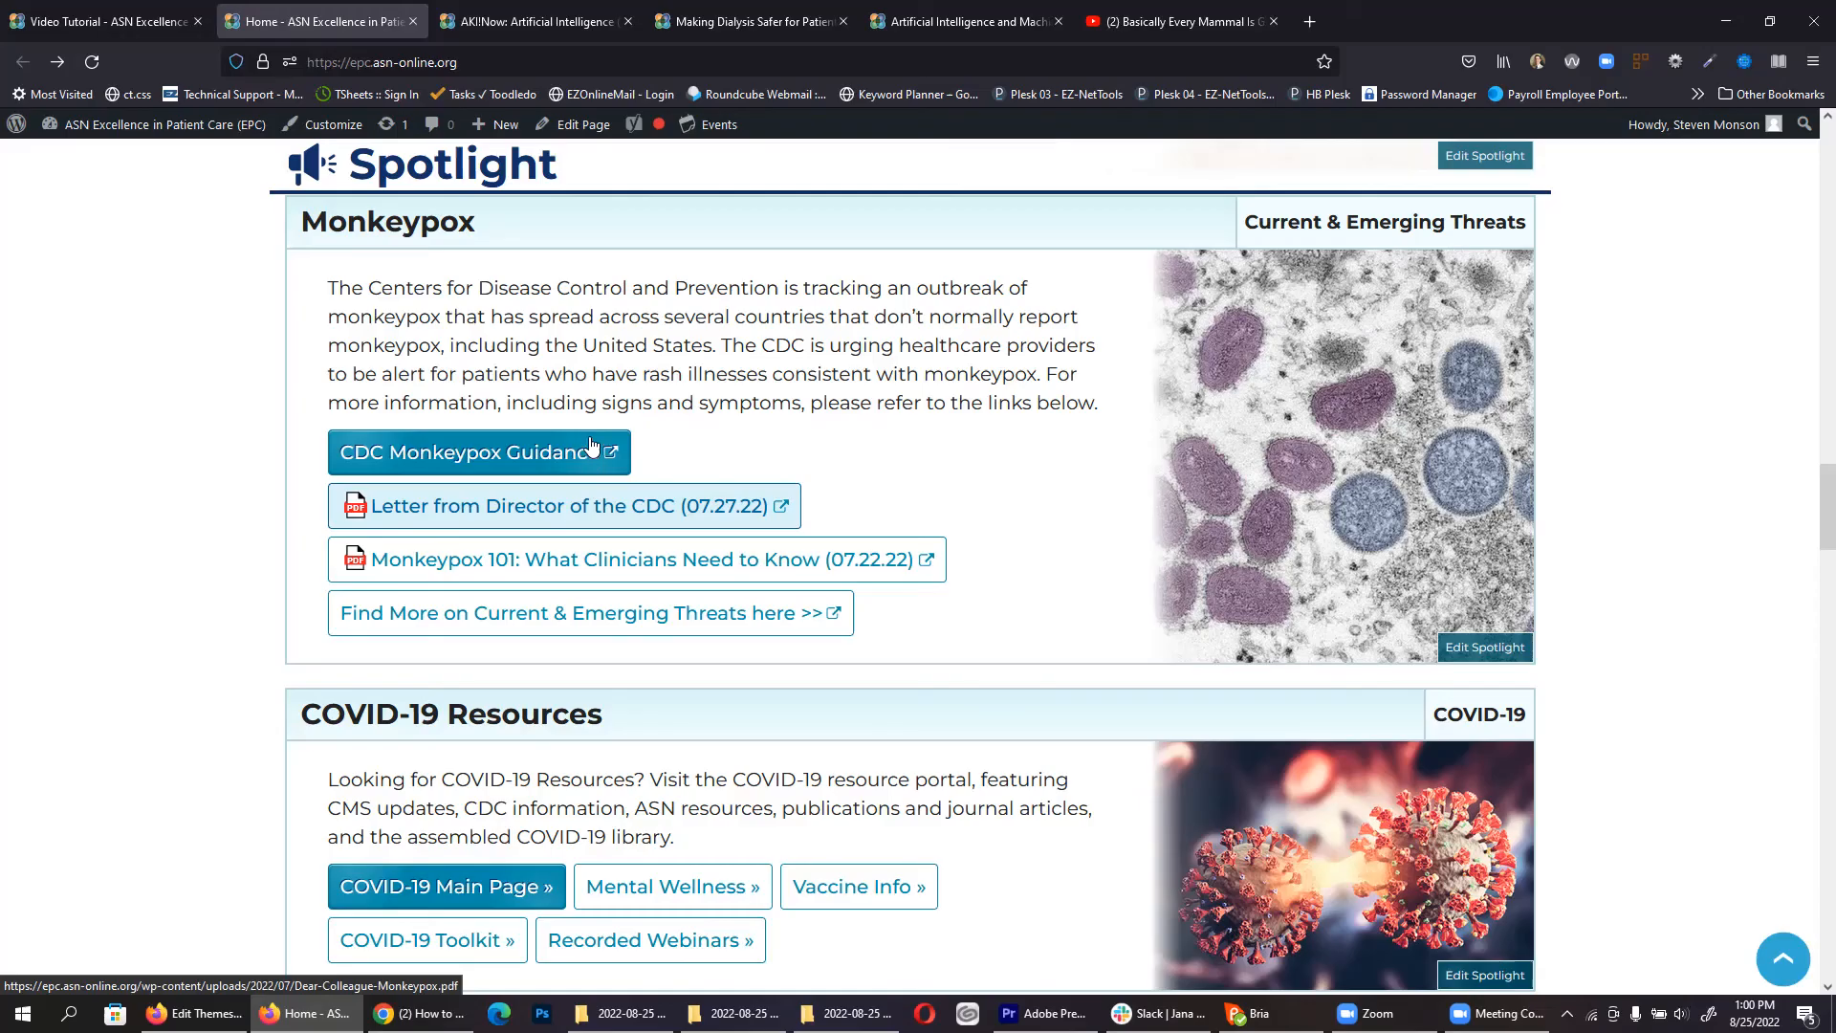
left_click(591, 445)
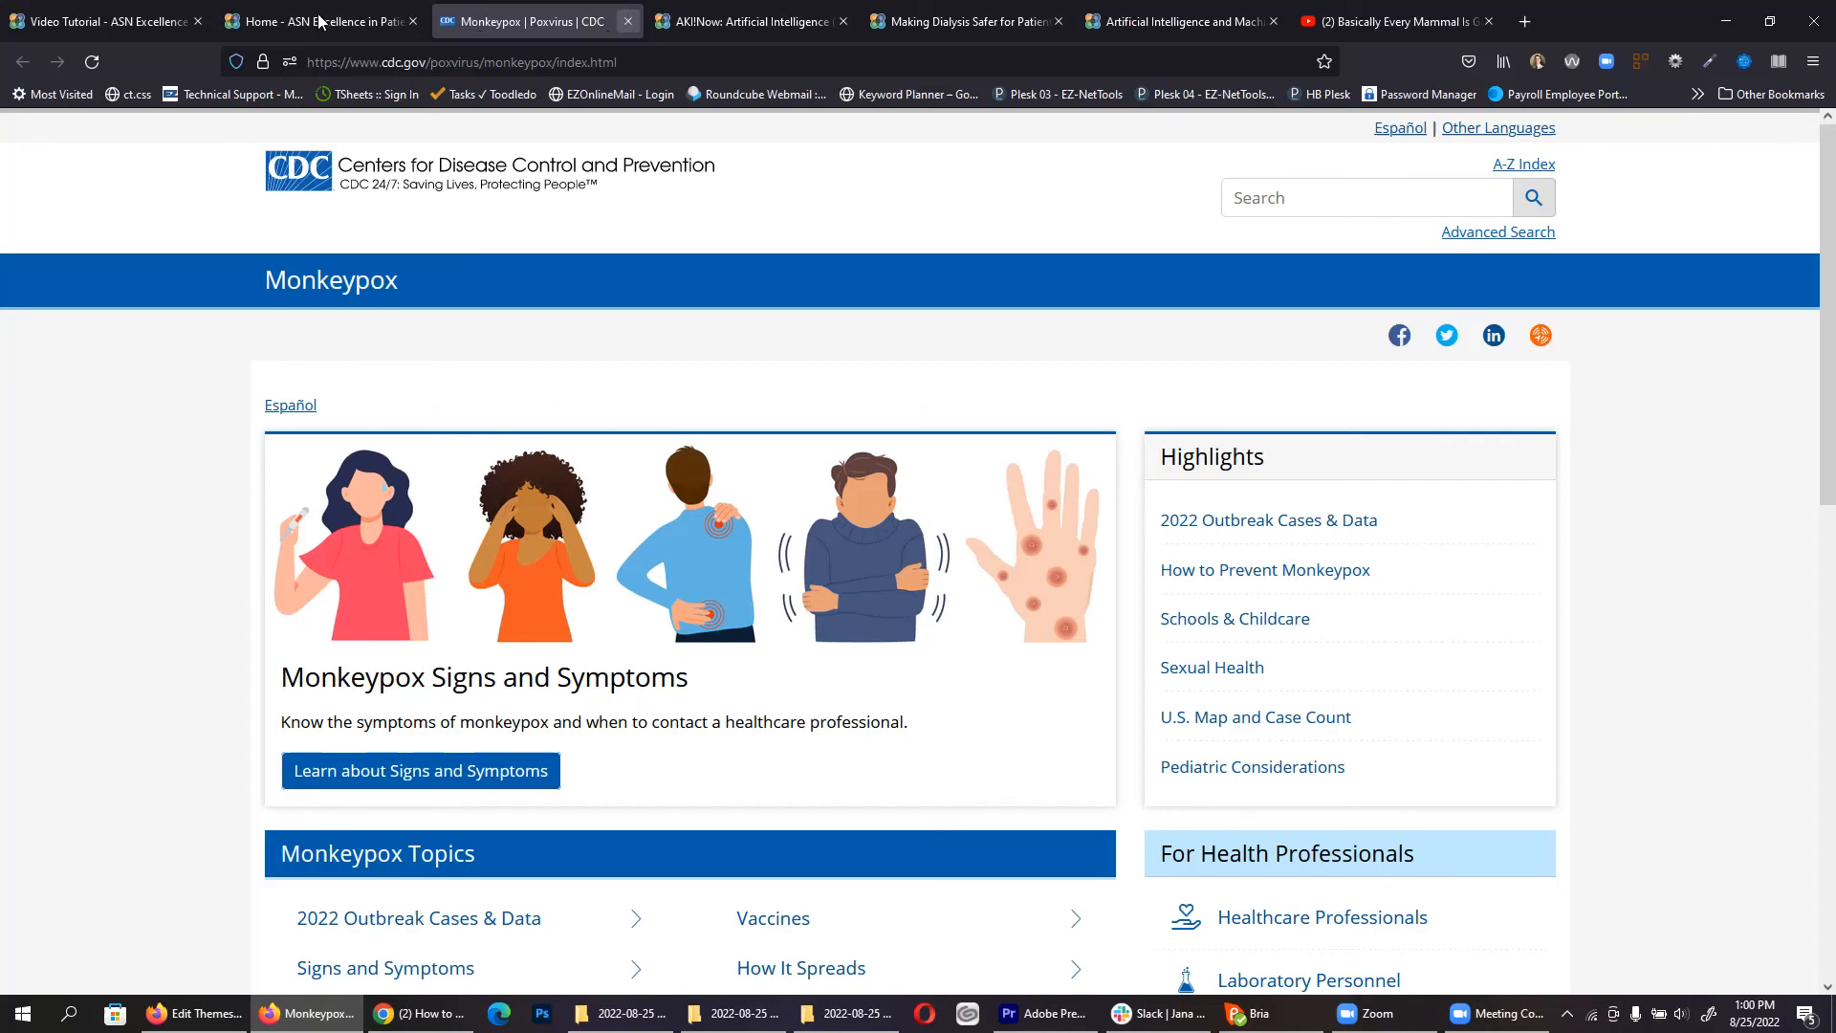
left_click(628, 21)
left_click(476, 64)
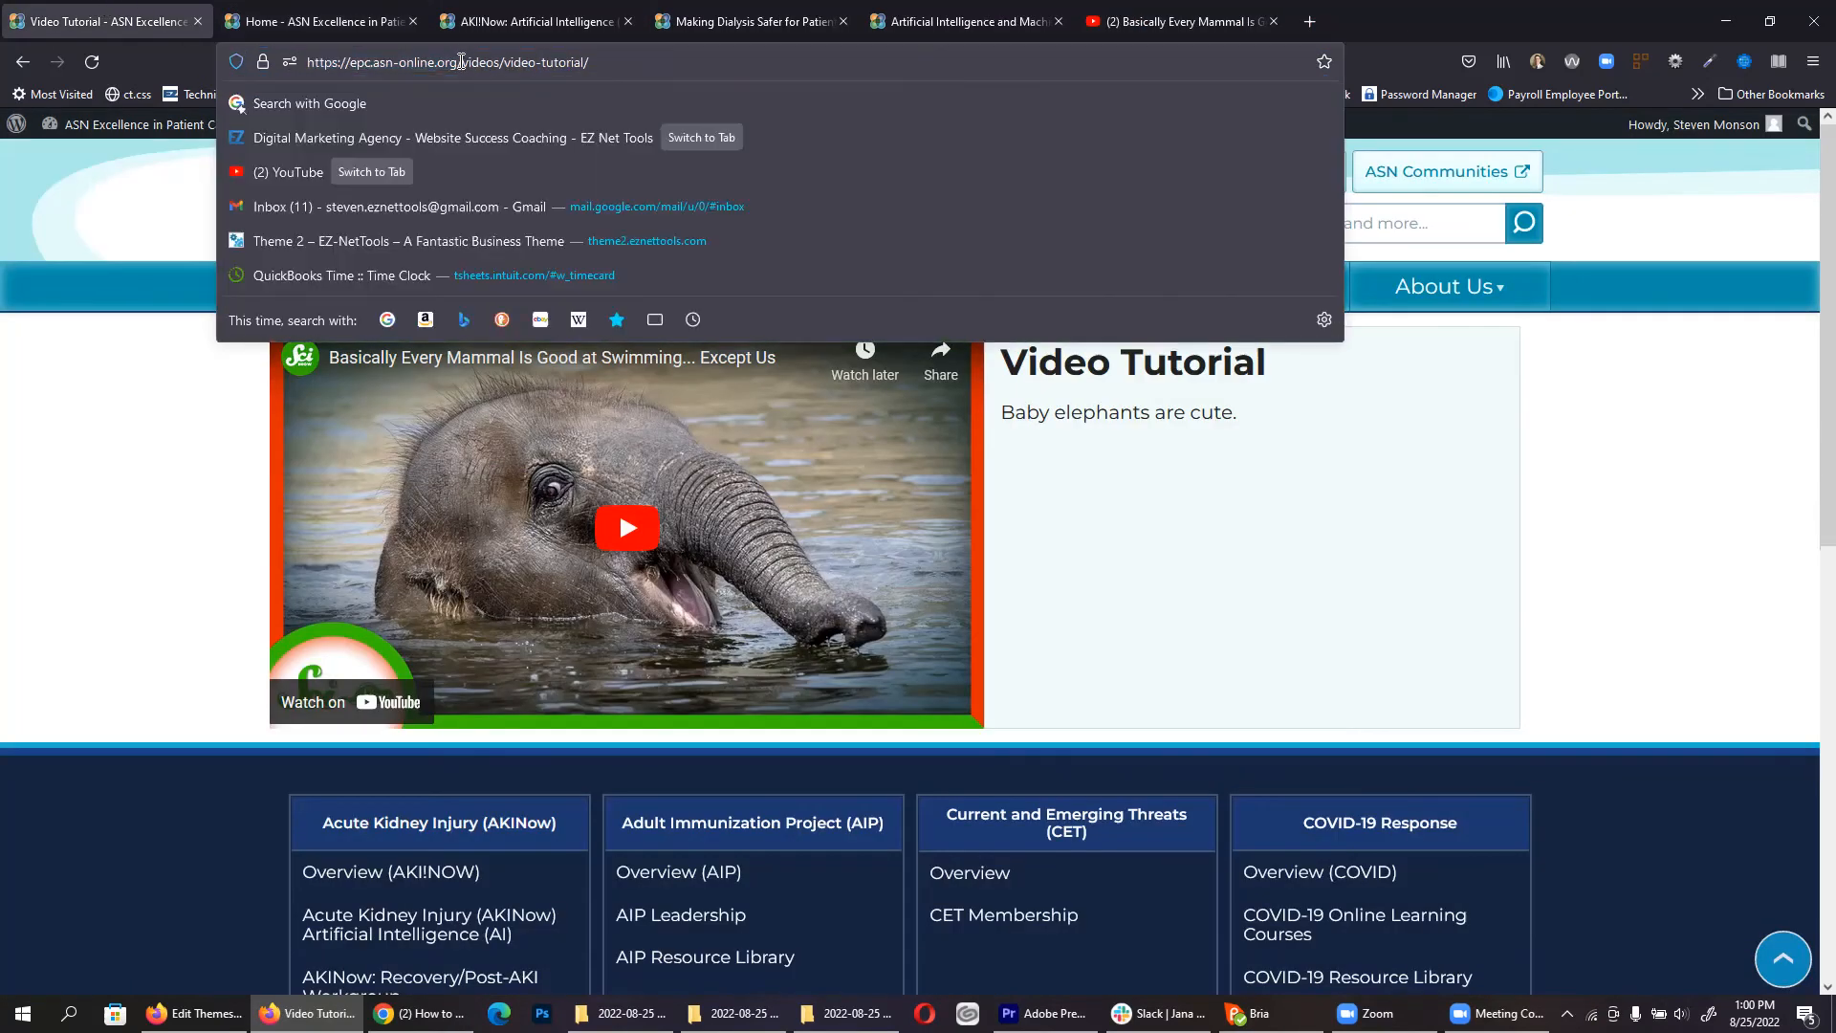
left_click_drag(459, 62, 1297, 448)
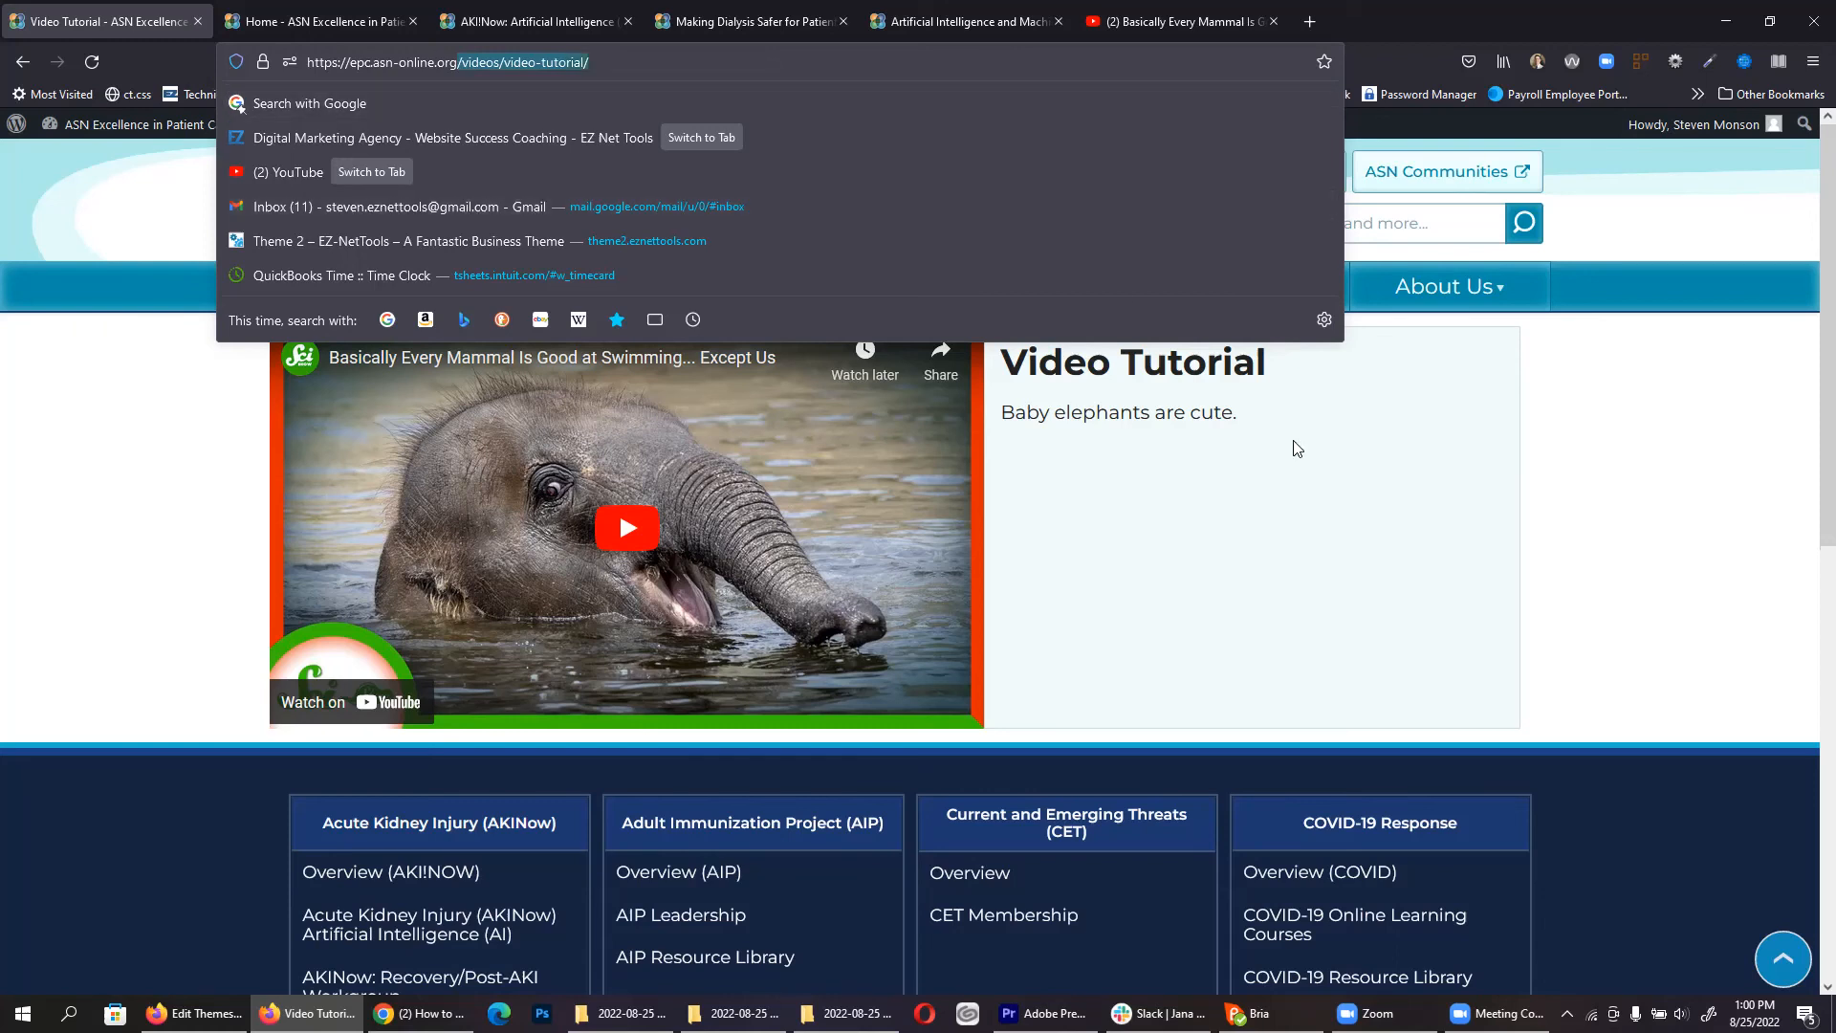
left_click(1304, 524)
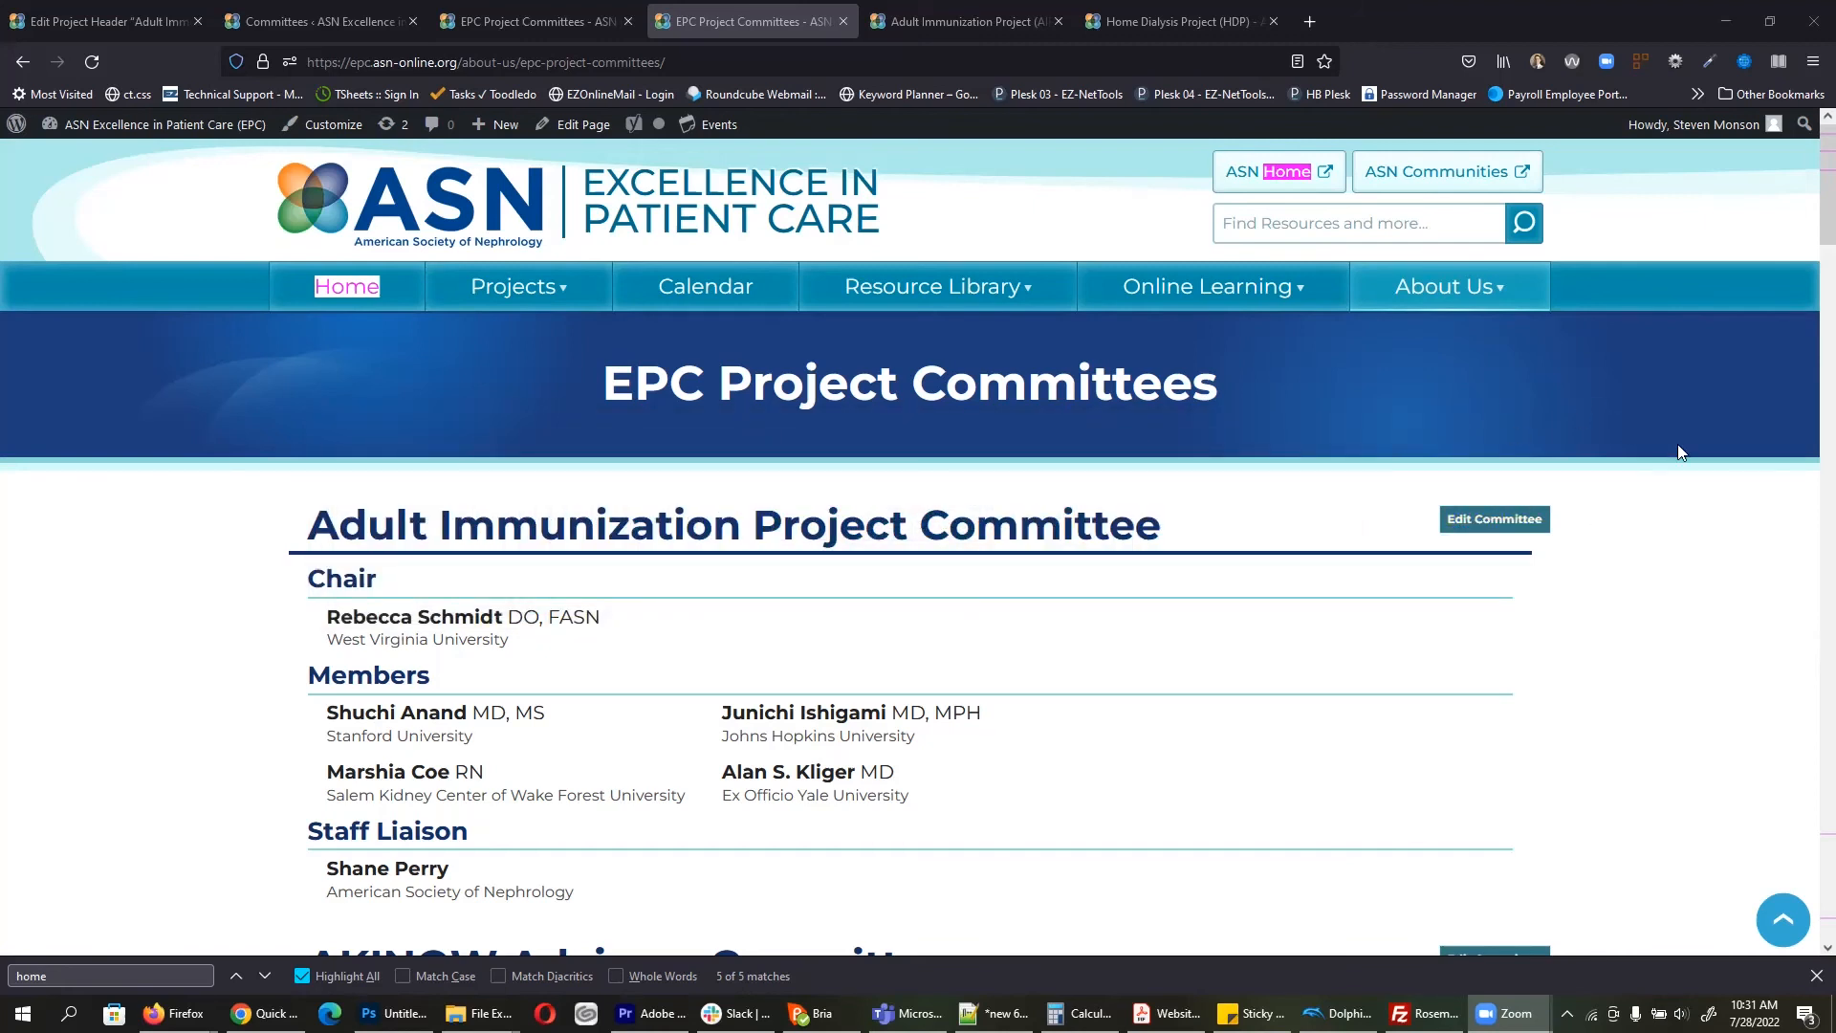
left_click(1730, 500)
mouse_move(1467, 287)
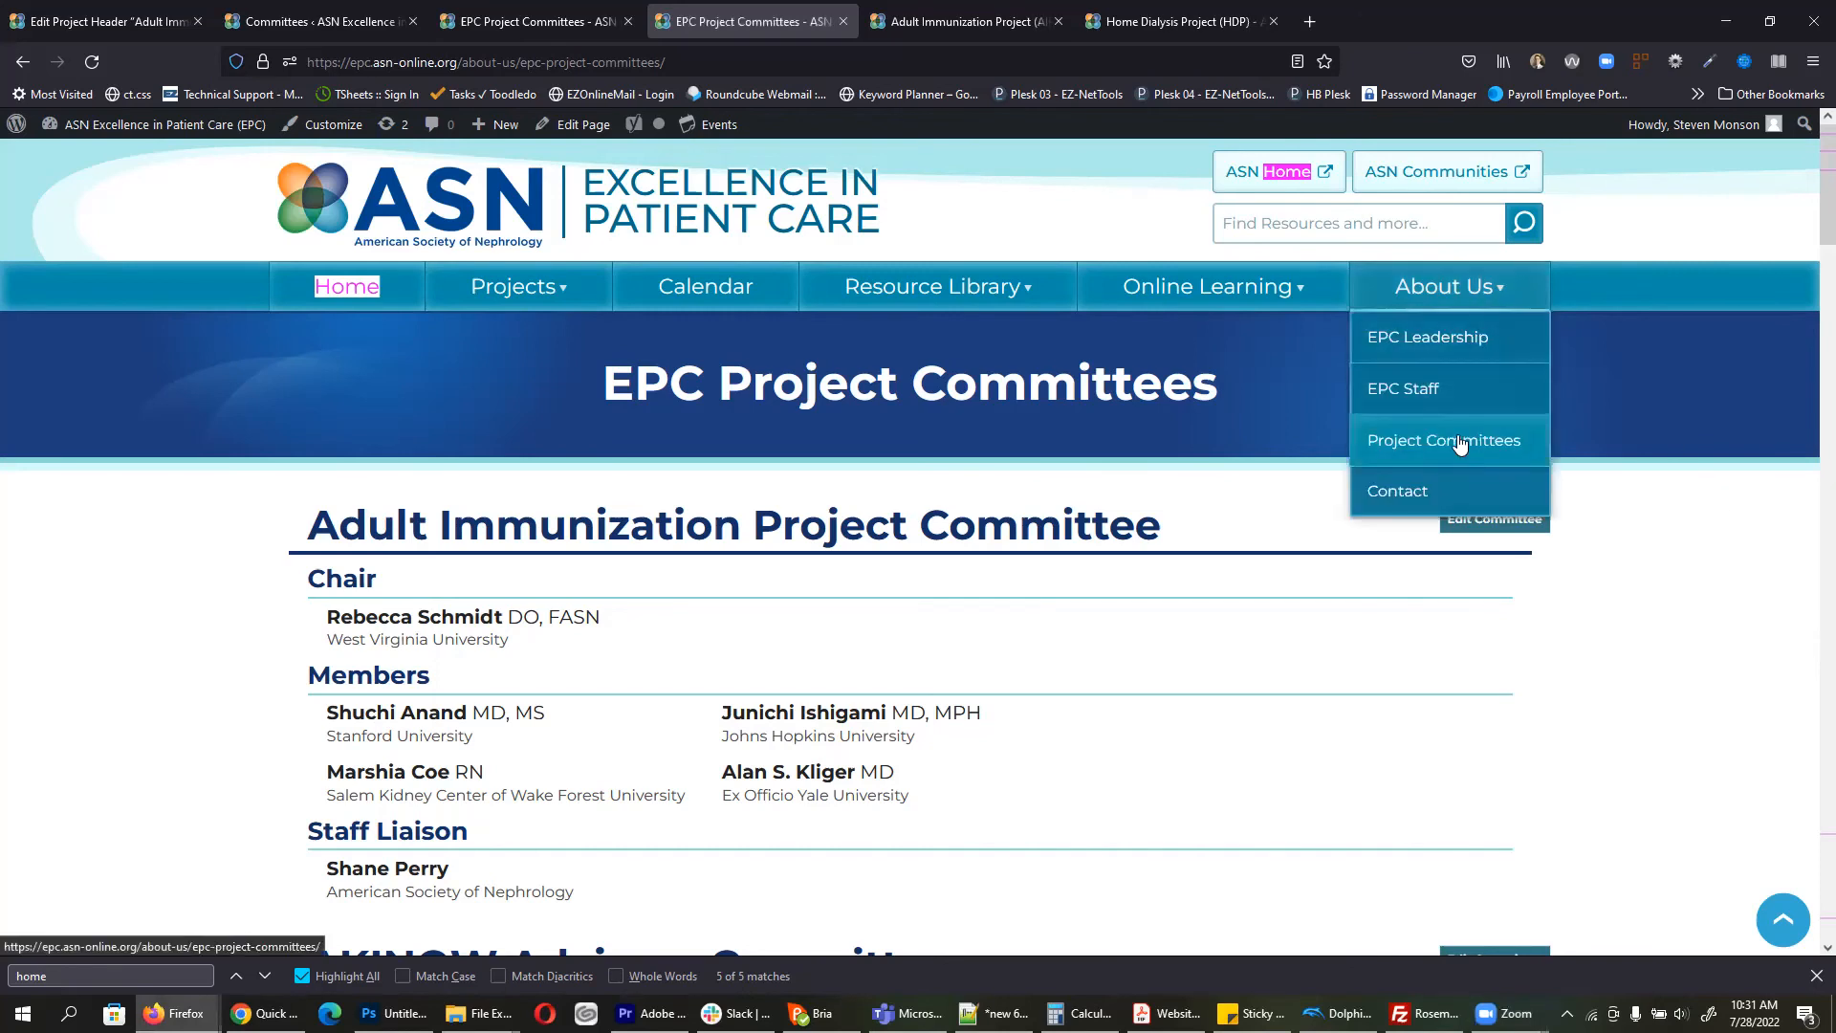
scroll(1381, 664, "down", 7)
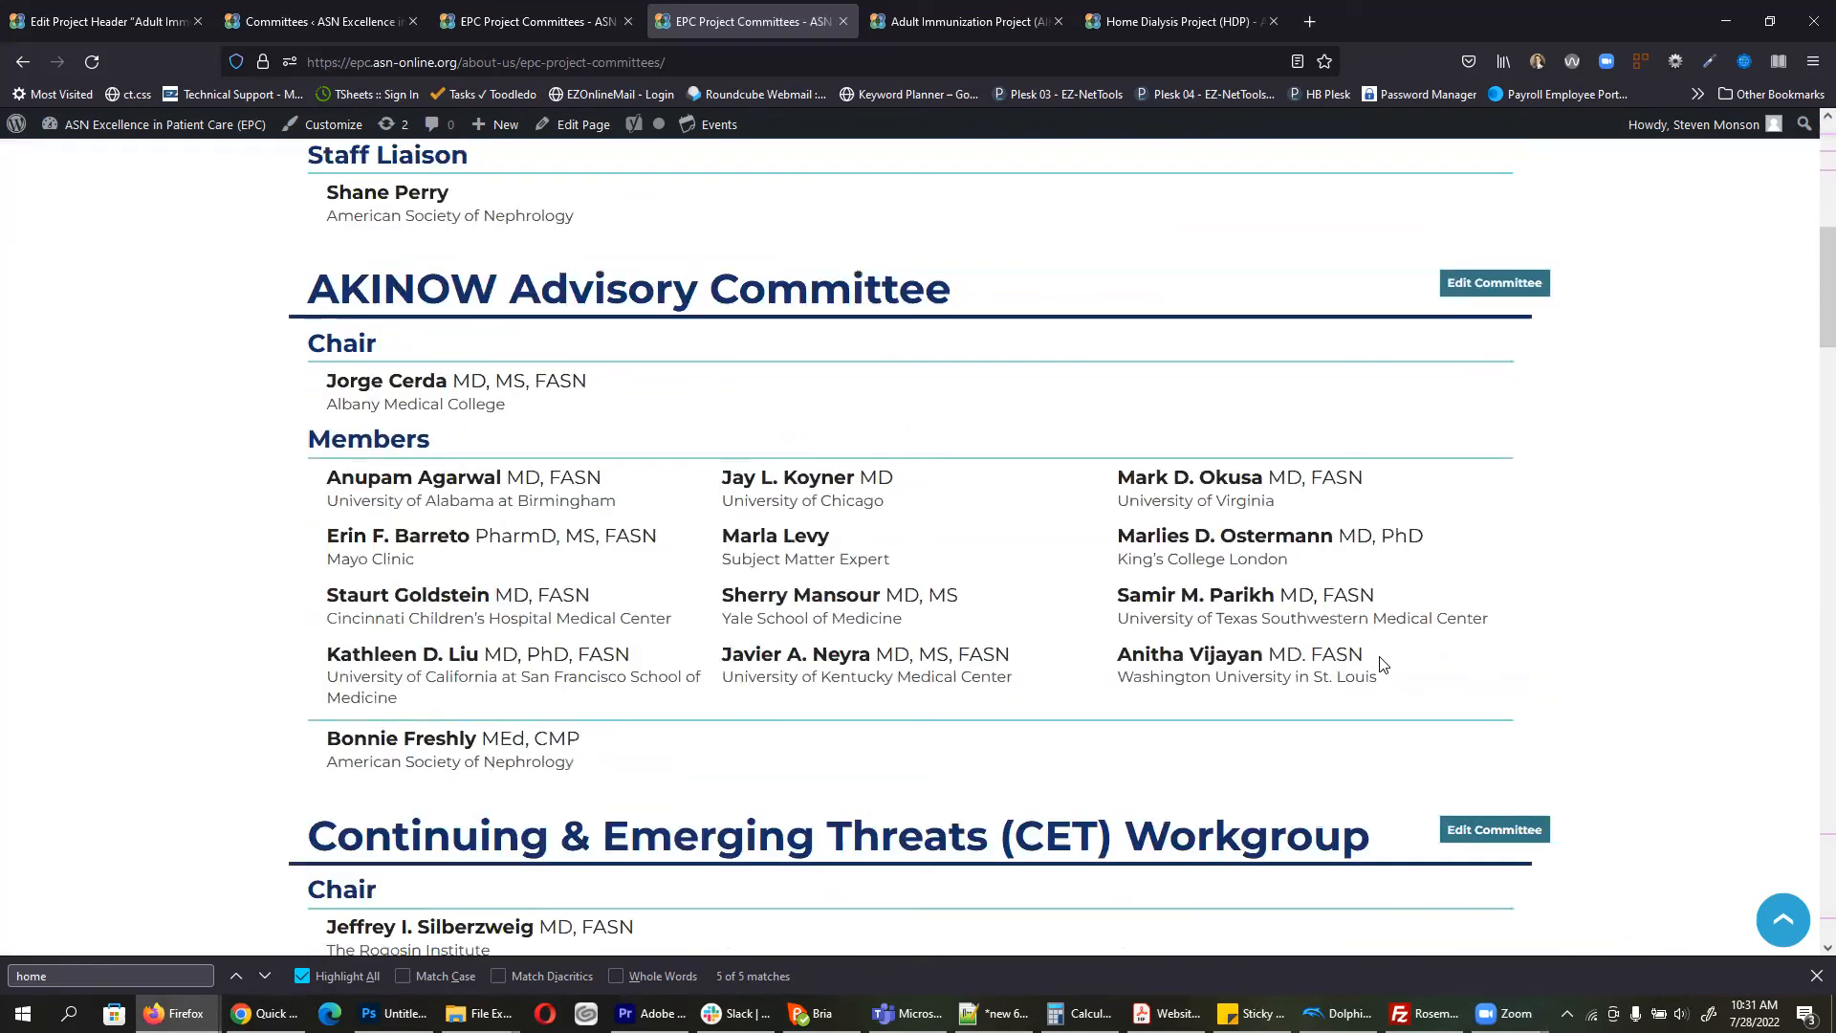
scroll(1380, 664, "down", 3)
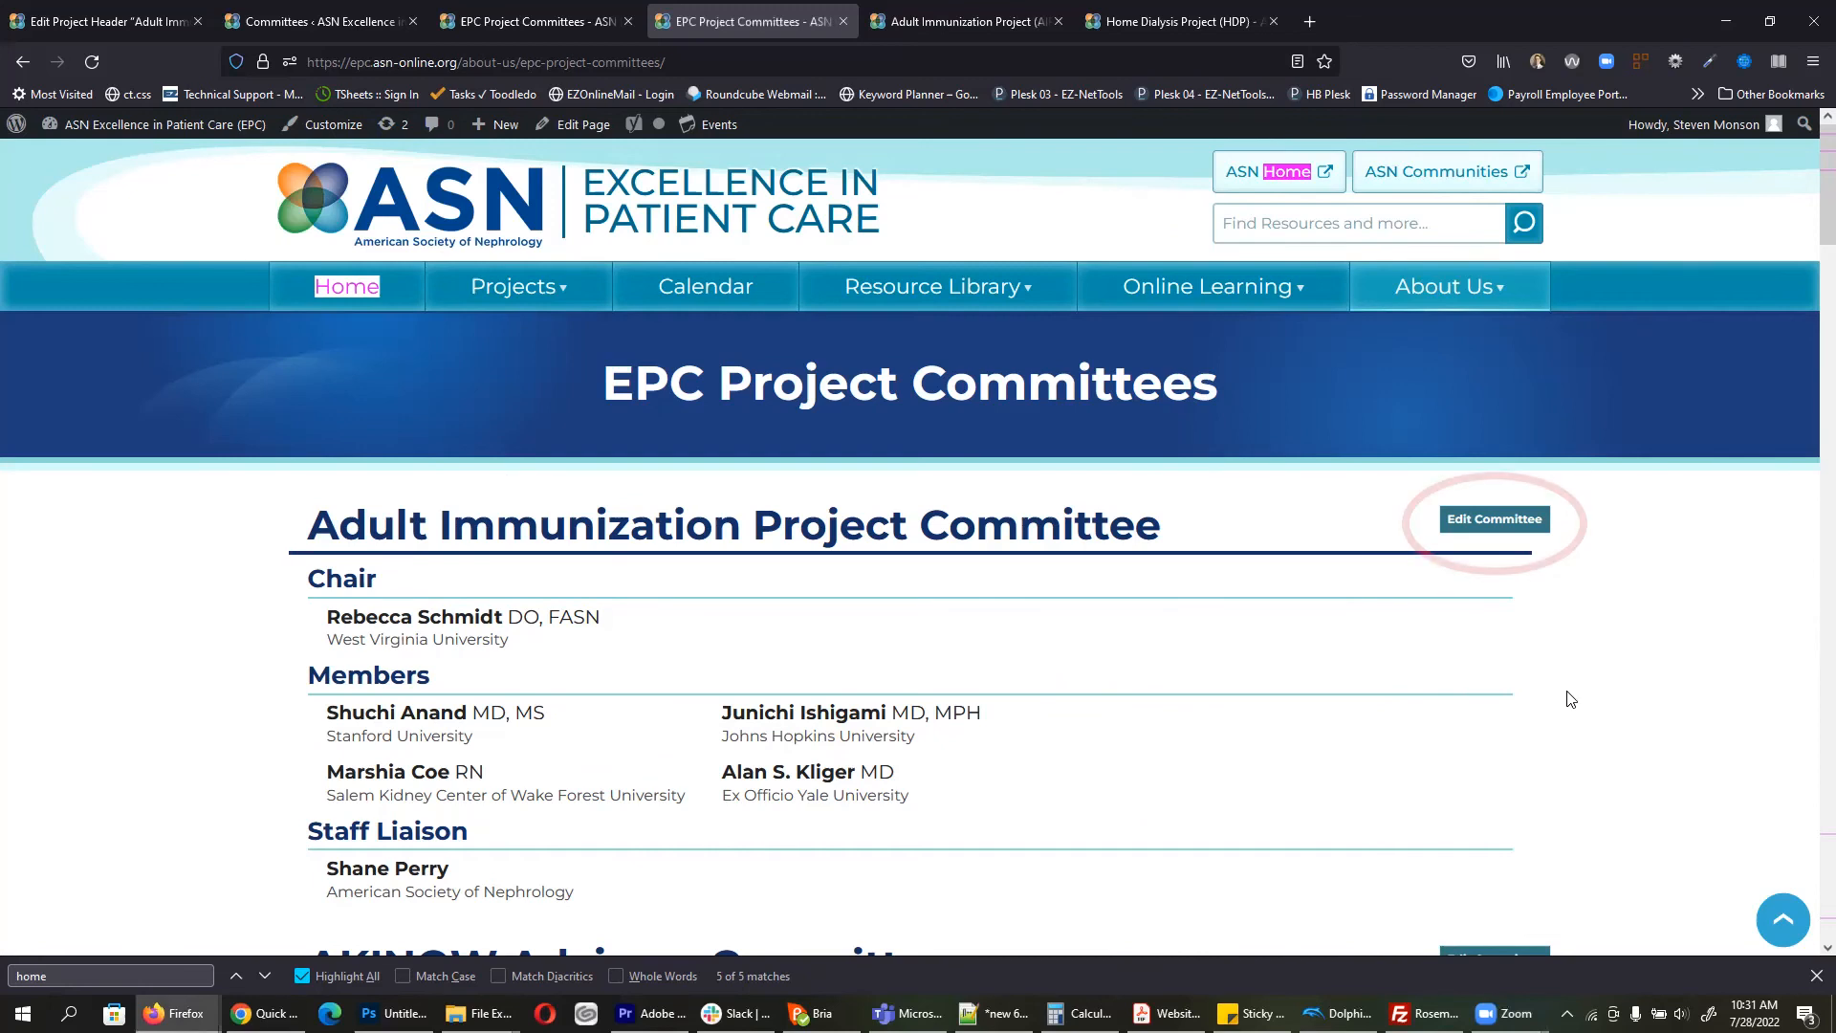
Step: Open the Adult Immunization Project Committee editor and review its title, chair (DO, FASN, West Virginia University) and first member
left_click(1481, 525)
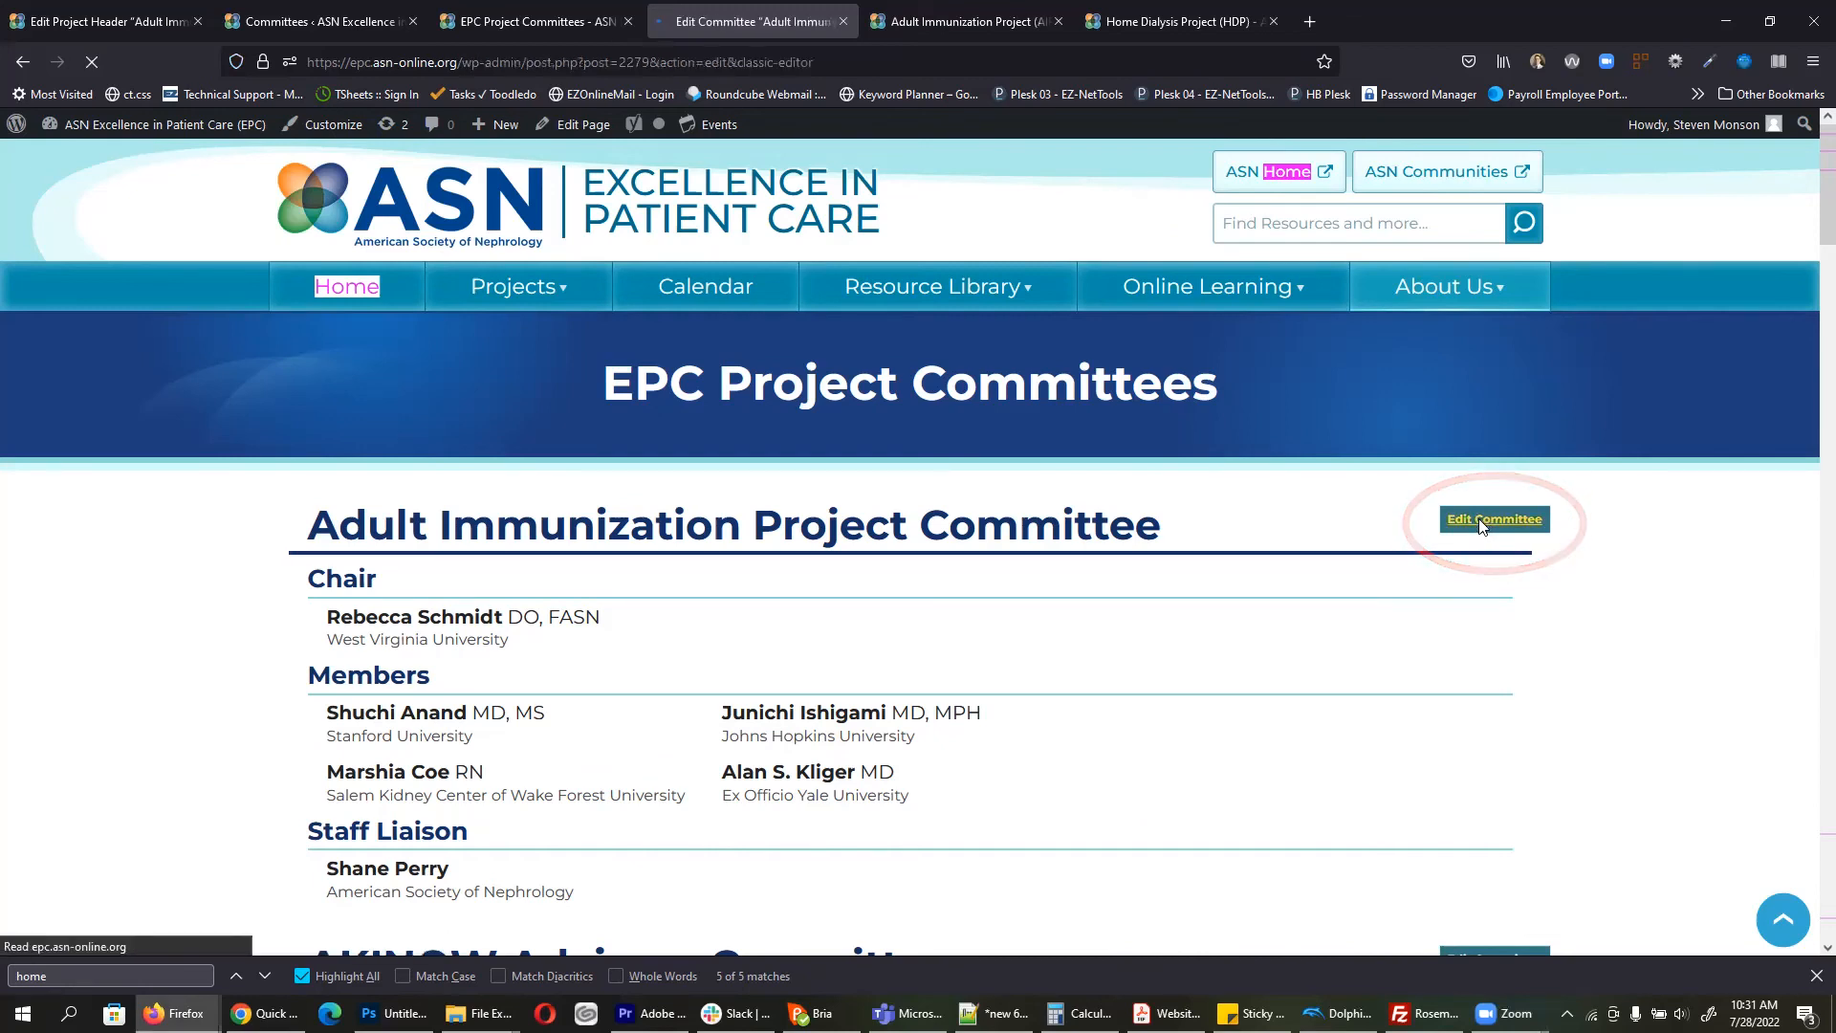
triple_click(482, 228)
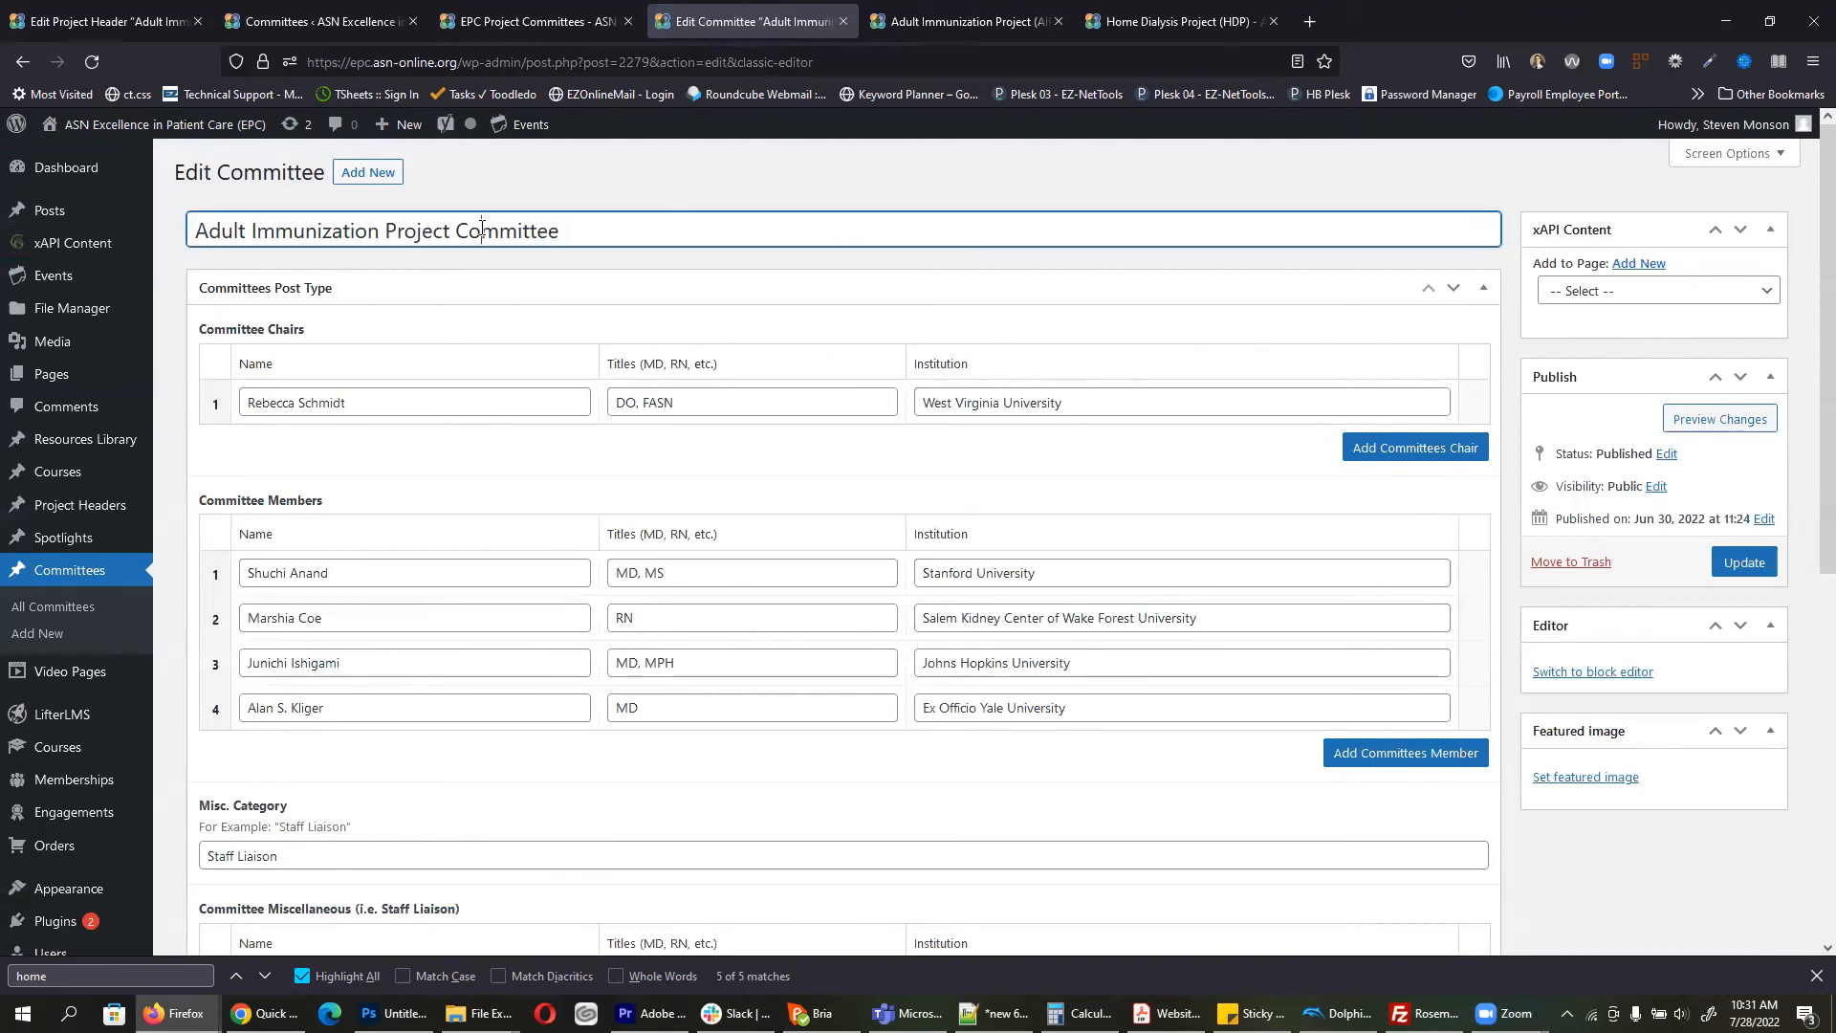
triple_click(371, 402)
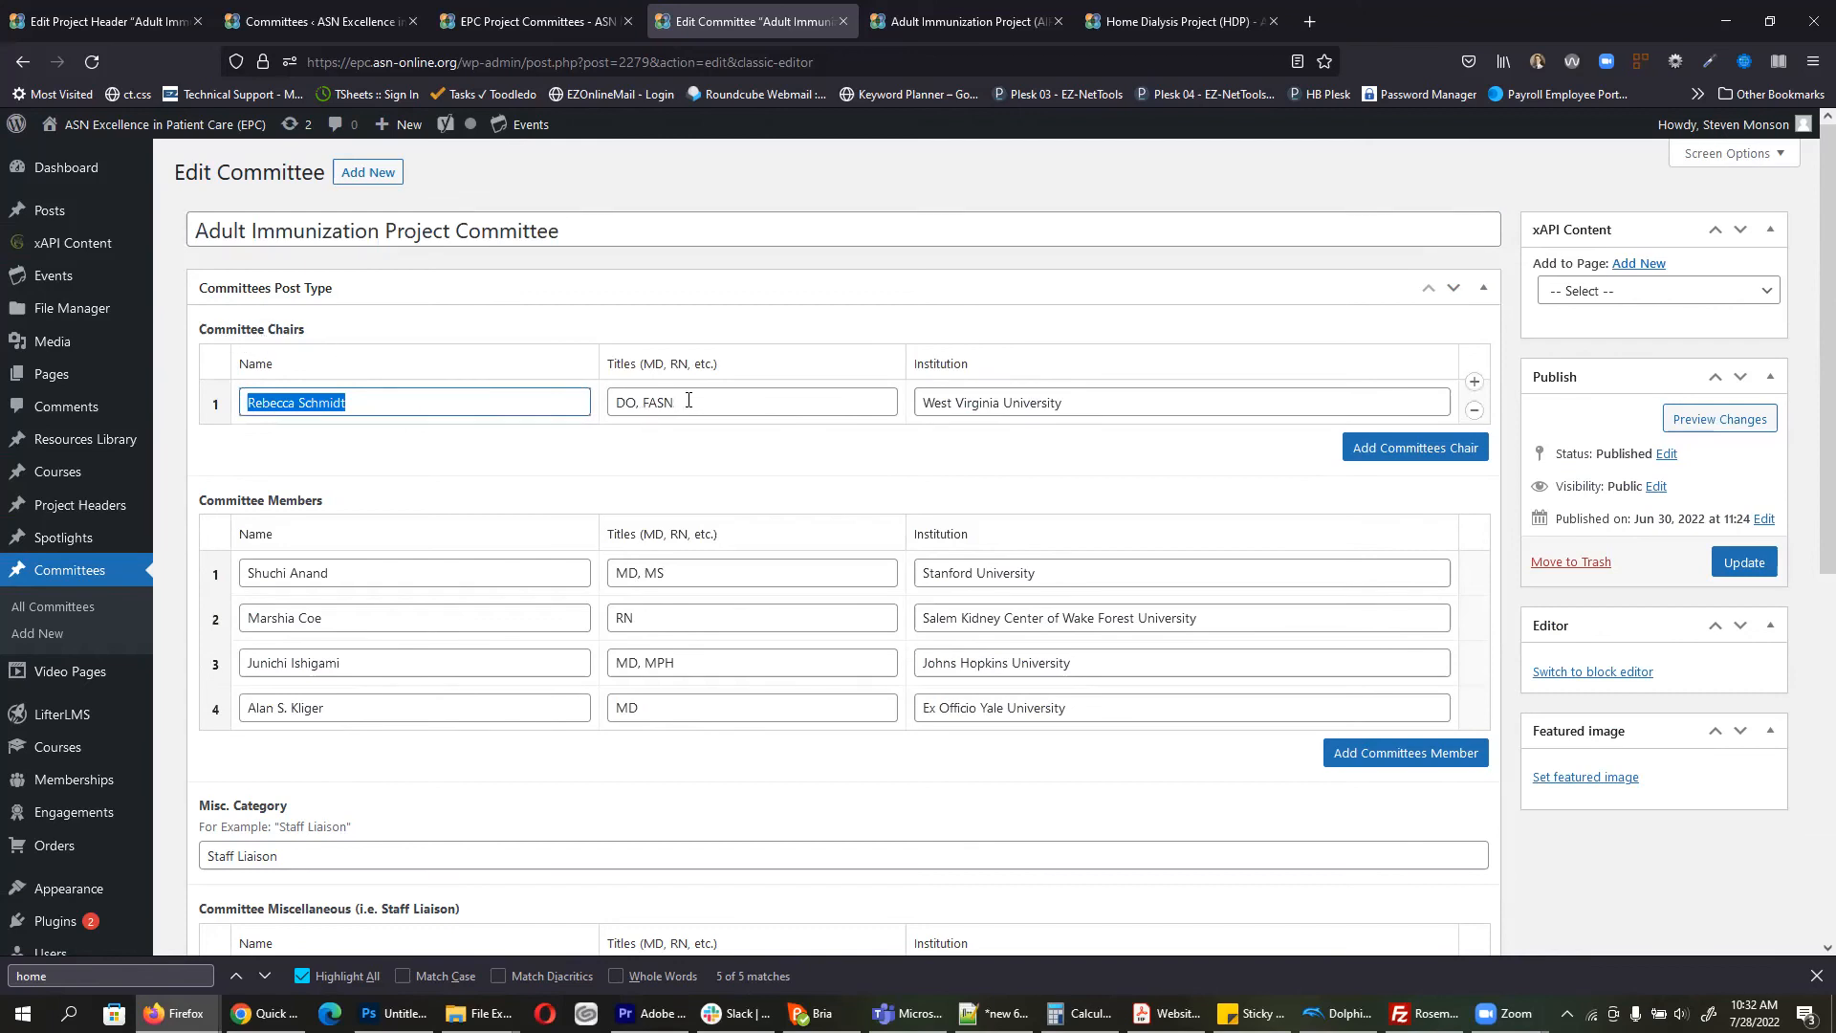
triple_click(750, 400)
triple_click(1113, 400)
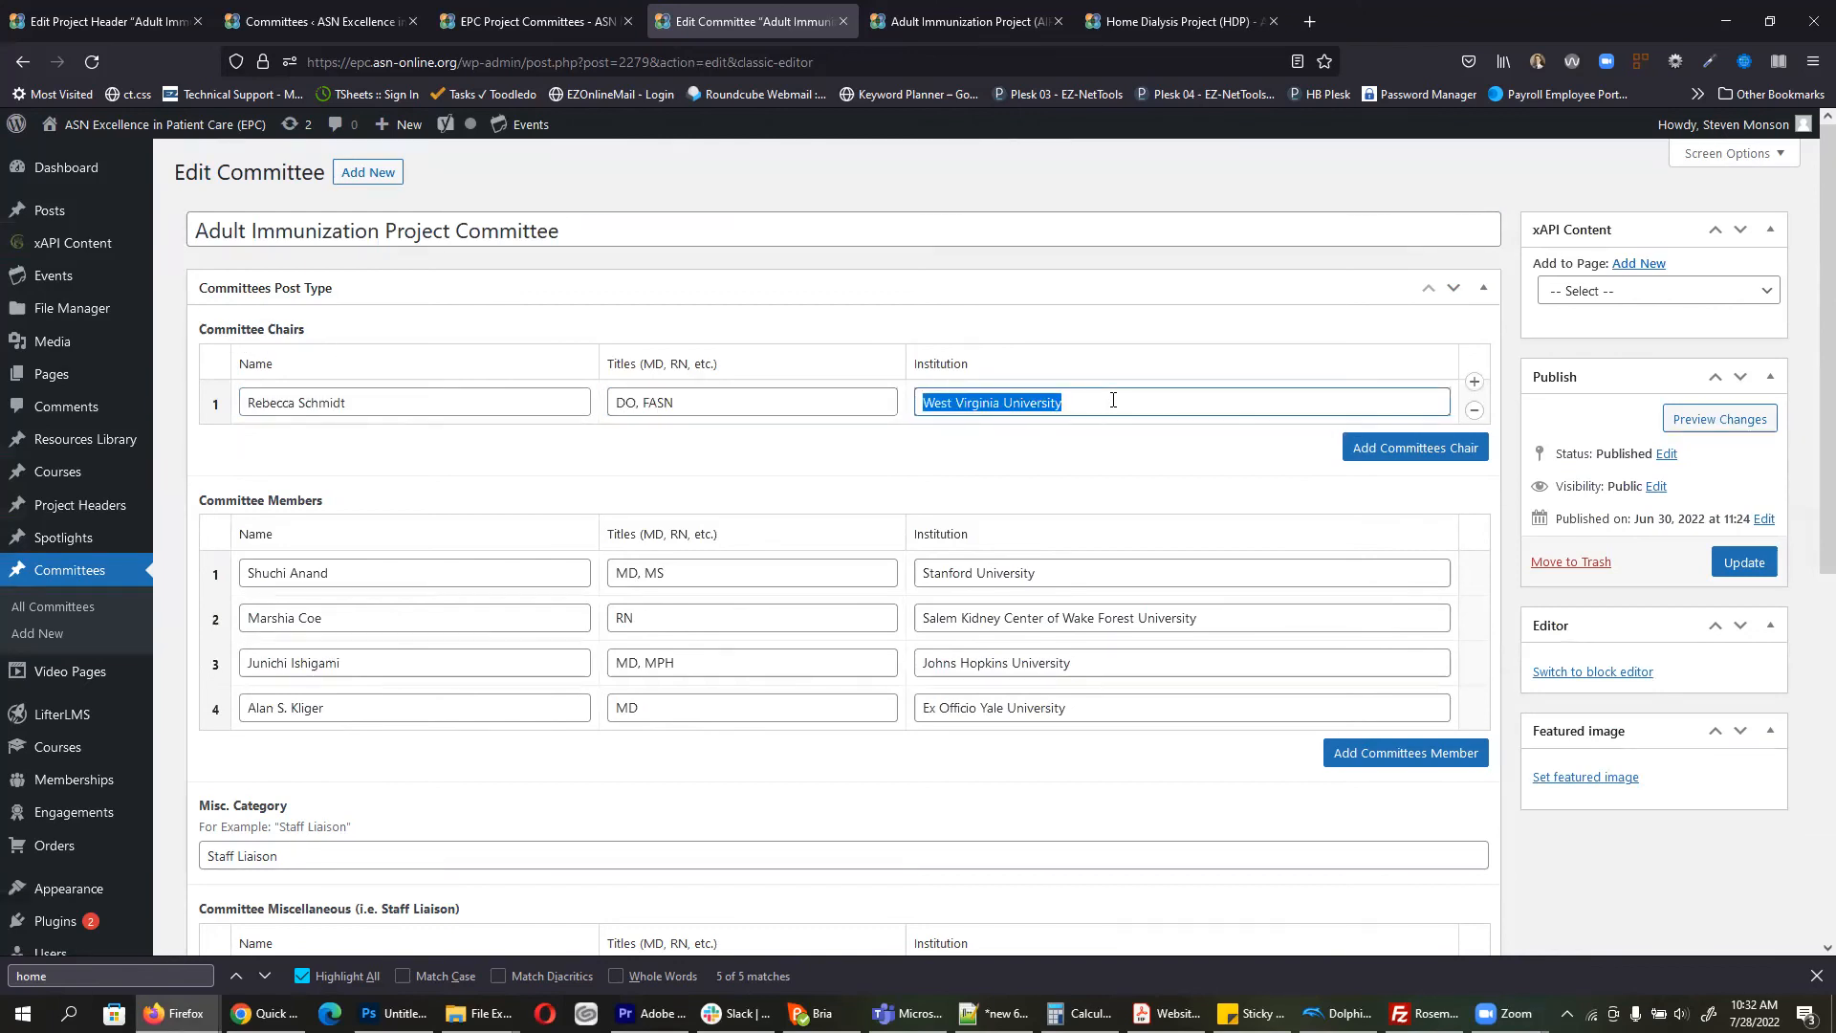
double_click(364, 574)
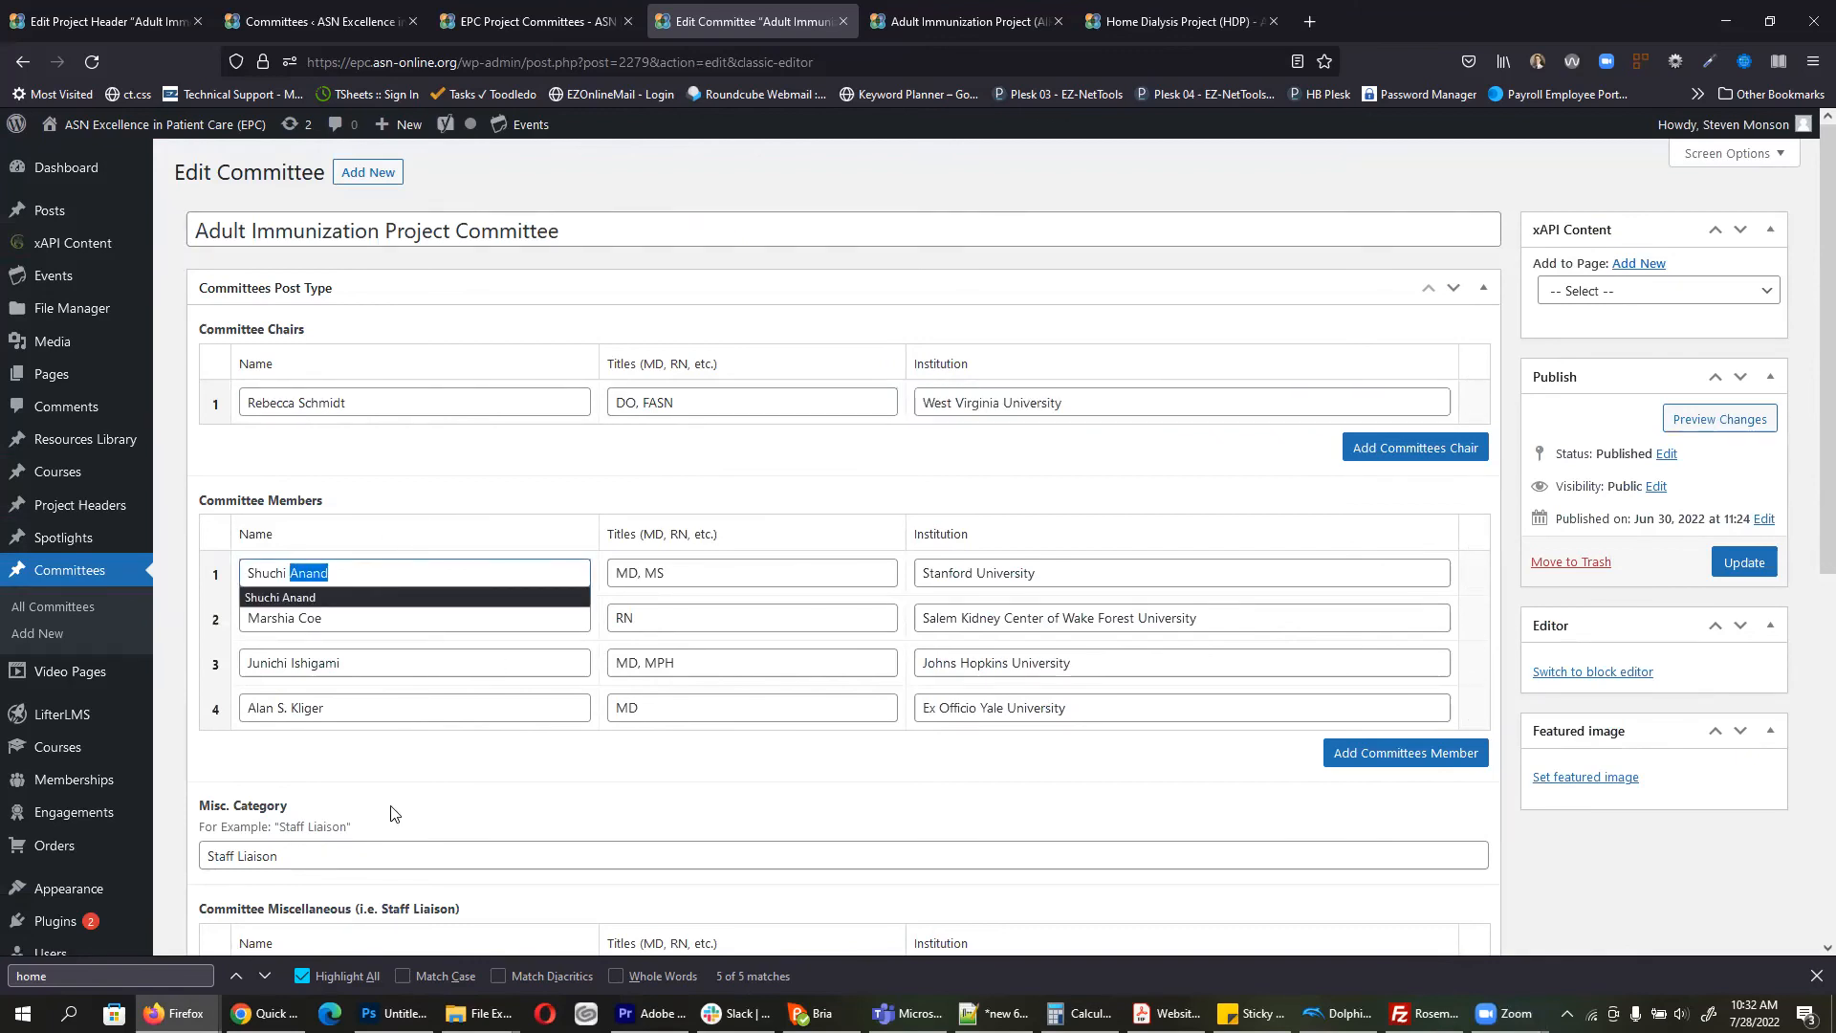
Step: Review the Staff Liaison entry's category, name, empty titles and institution fields
scroll(354, 579, "down", 2)
left_click(297, 661)
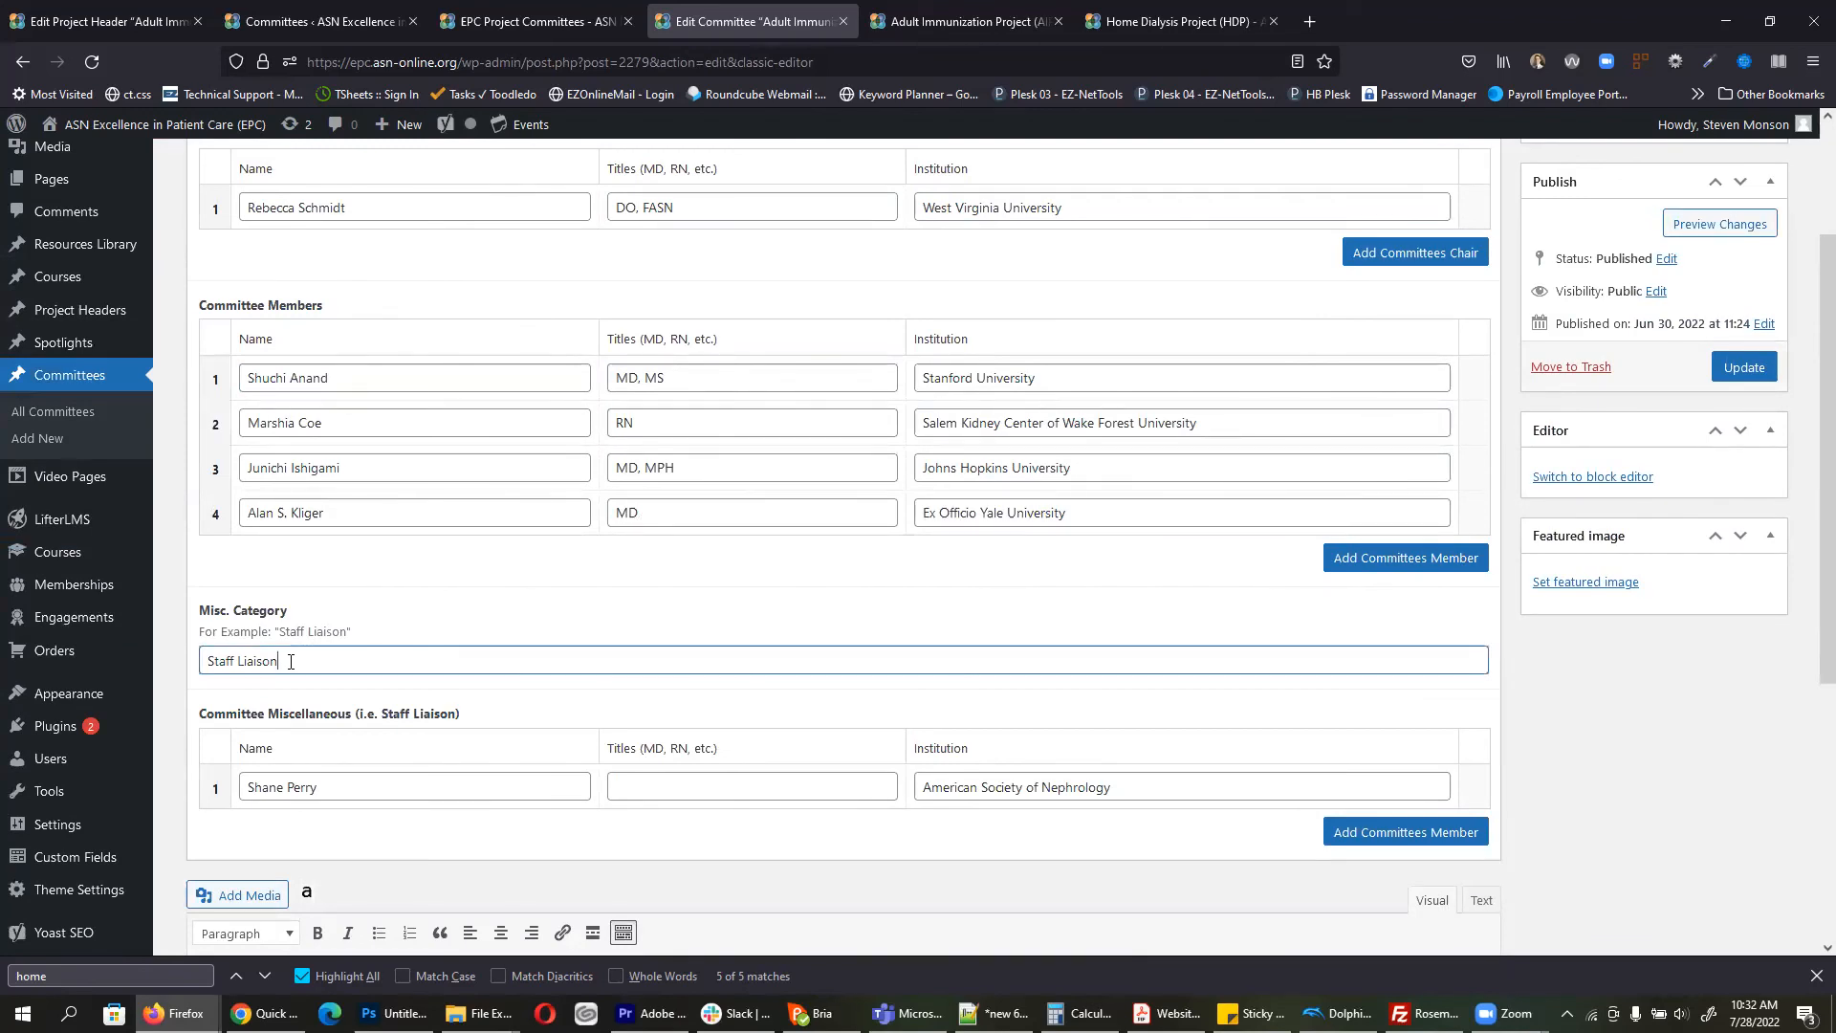
left_click(334, 786)
left_click(686, 787)
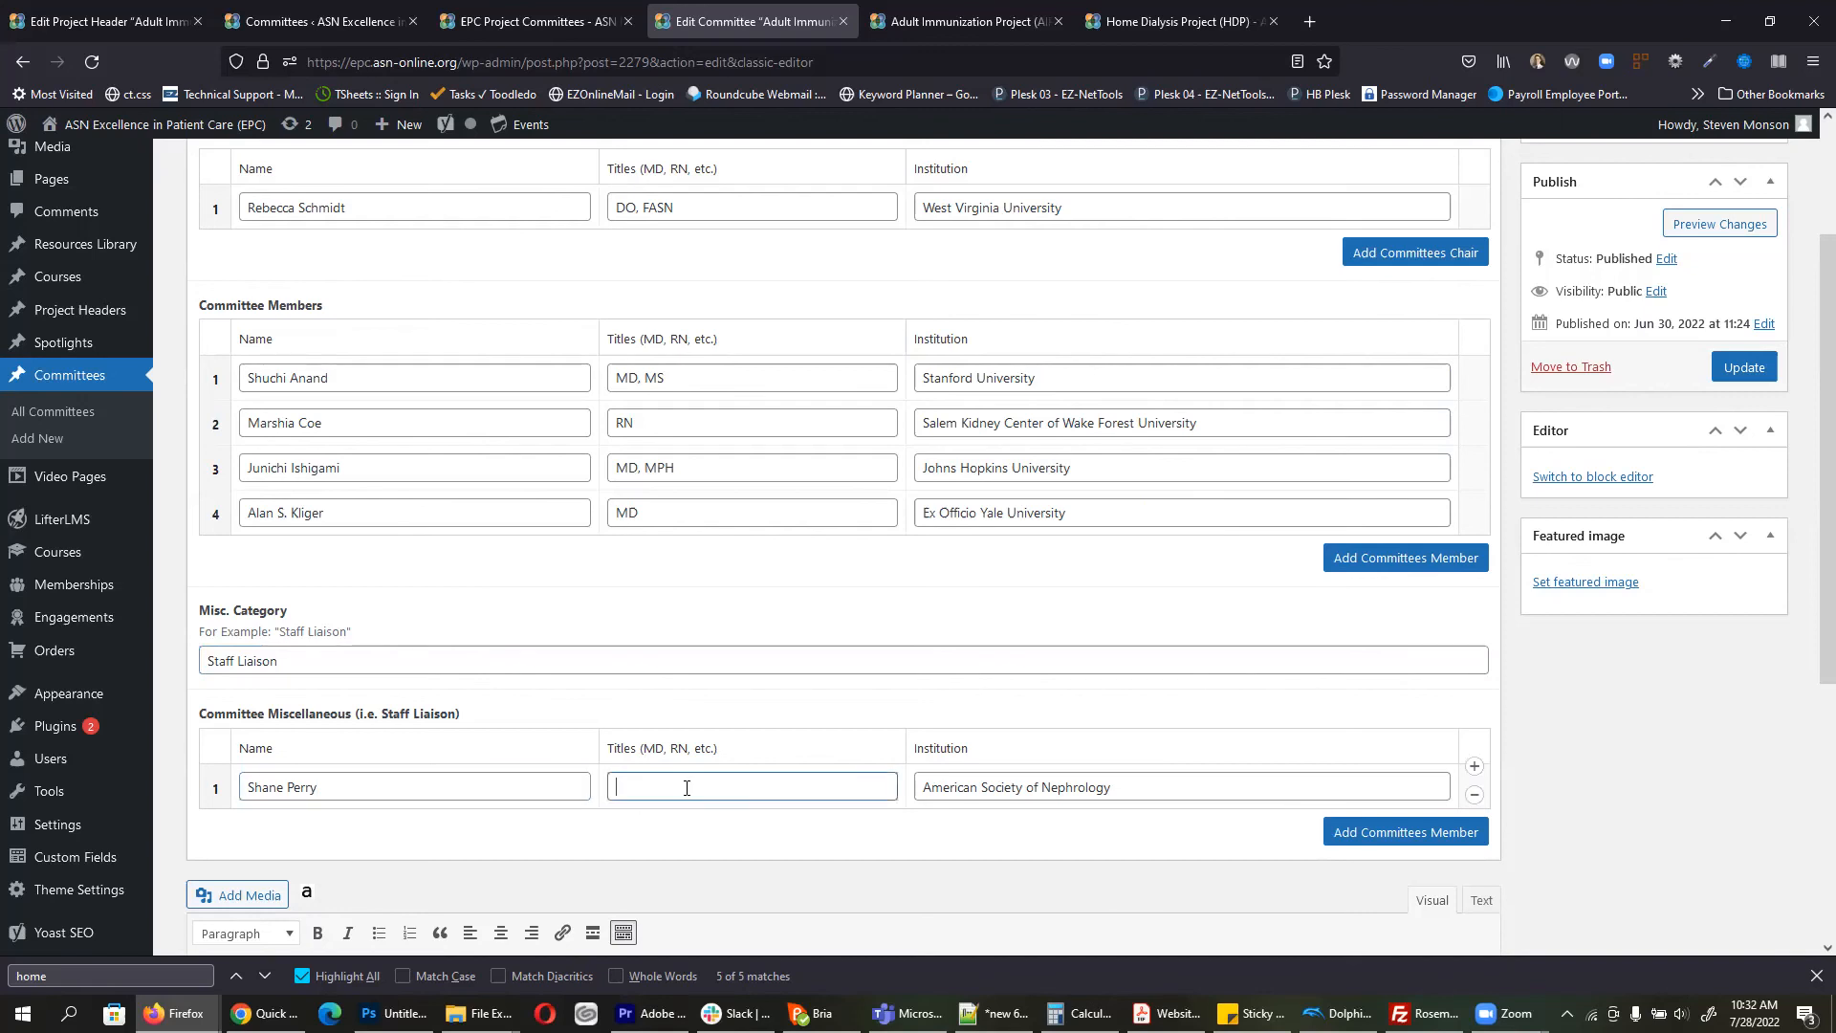
left_click(1068, 787)
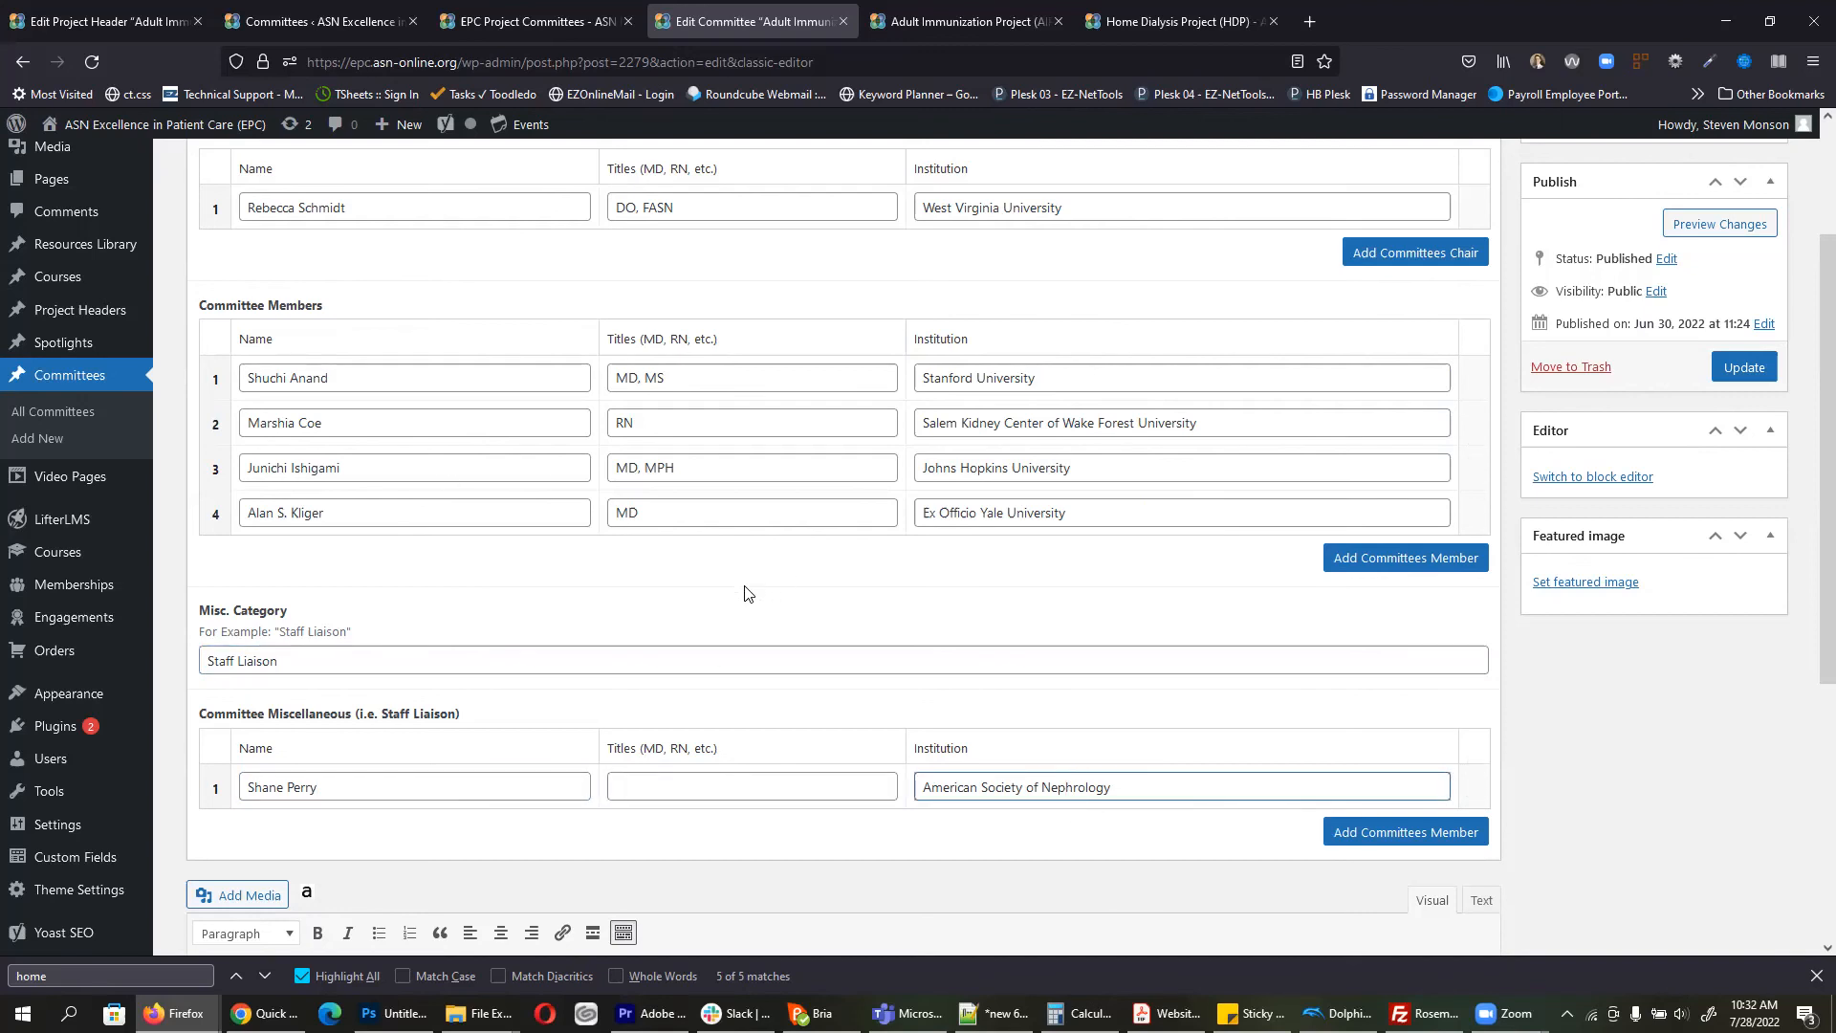
scroll(746, 592, "up", 3)
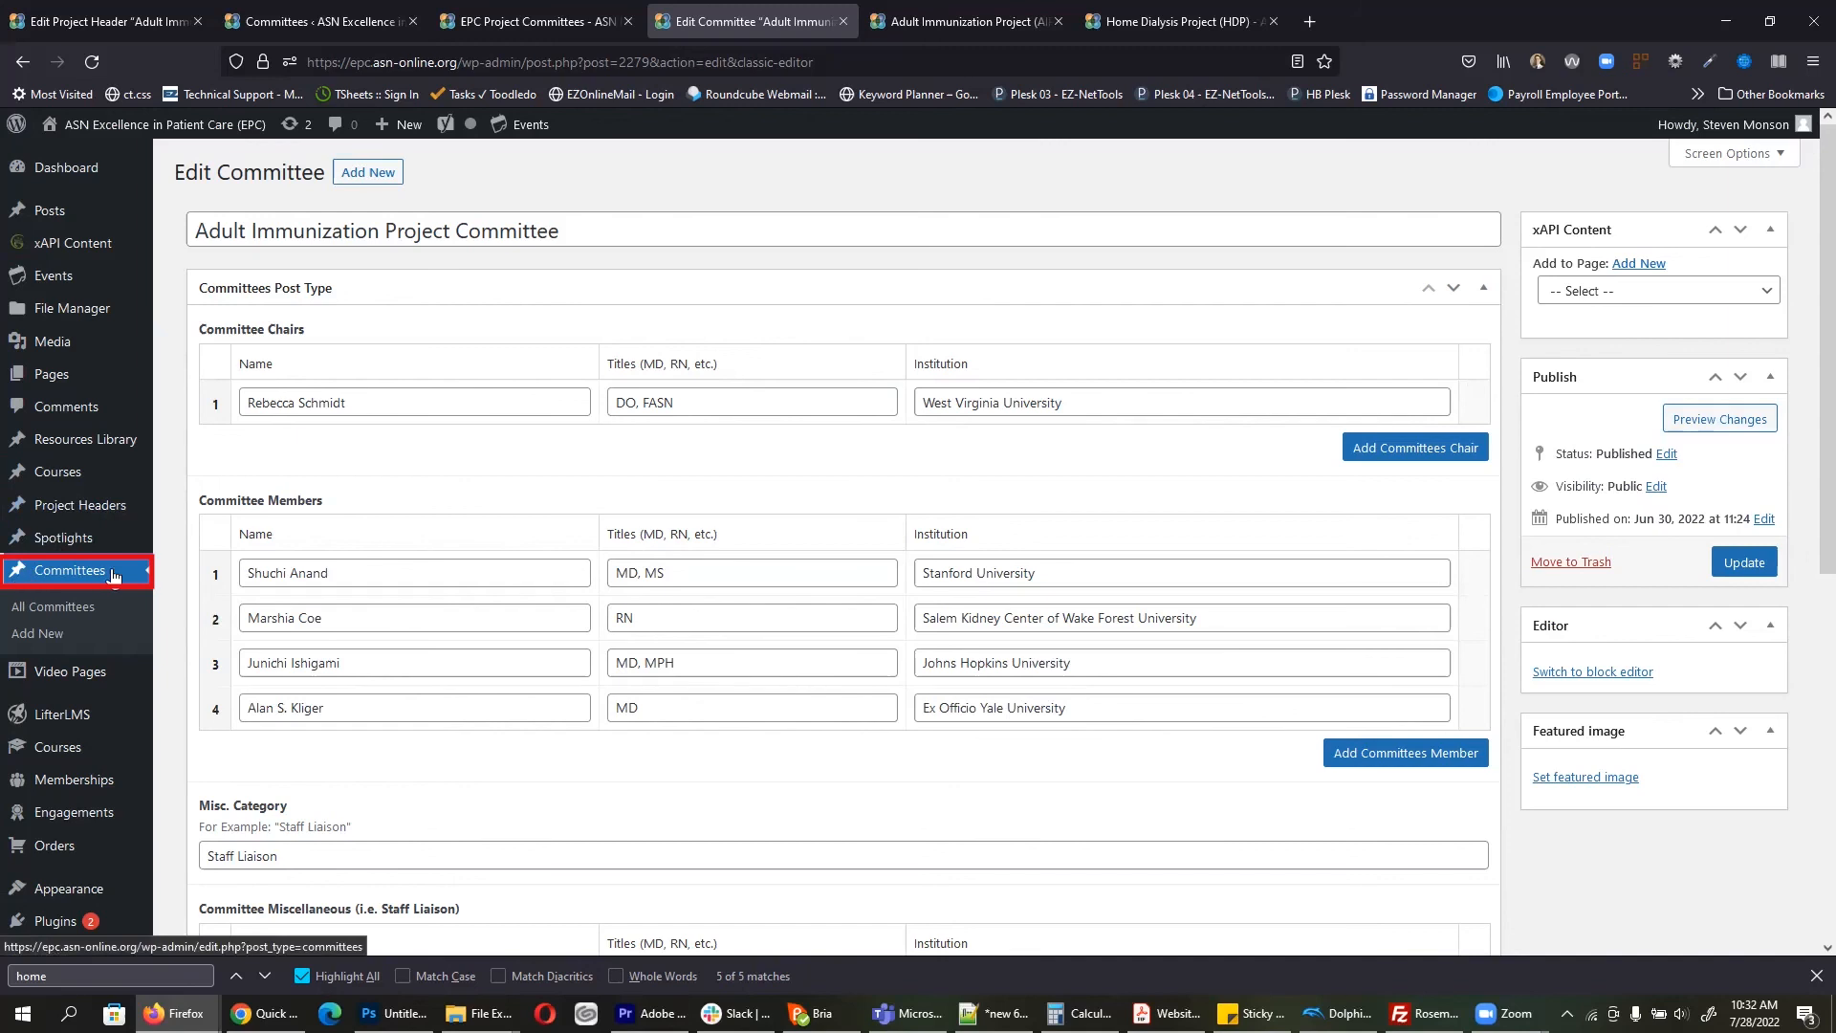
Step: Create a new committee titled 'Test Committee', entering the chair's name and institution U of A
left_click(39, 634)
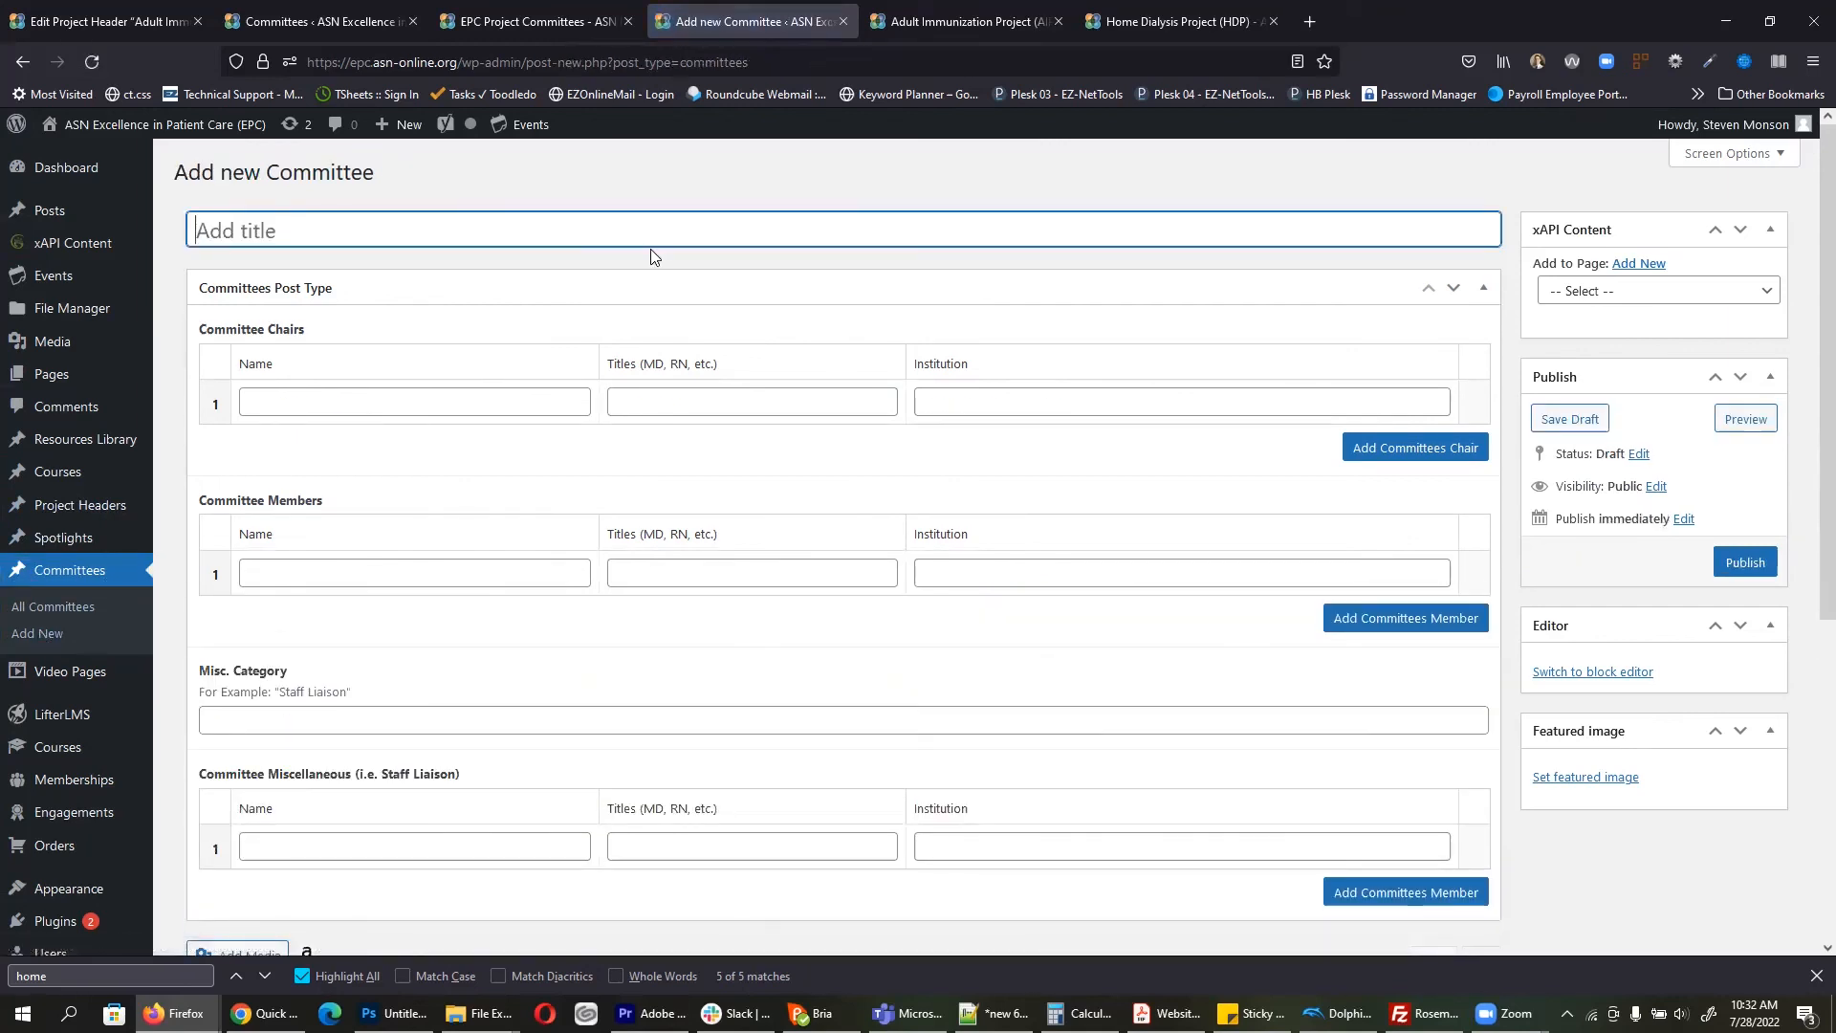
type("Test Committee")
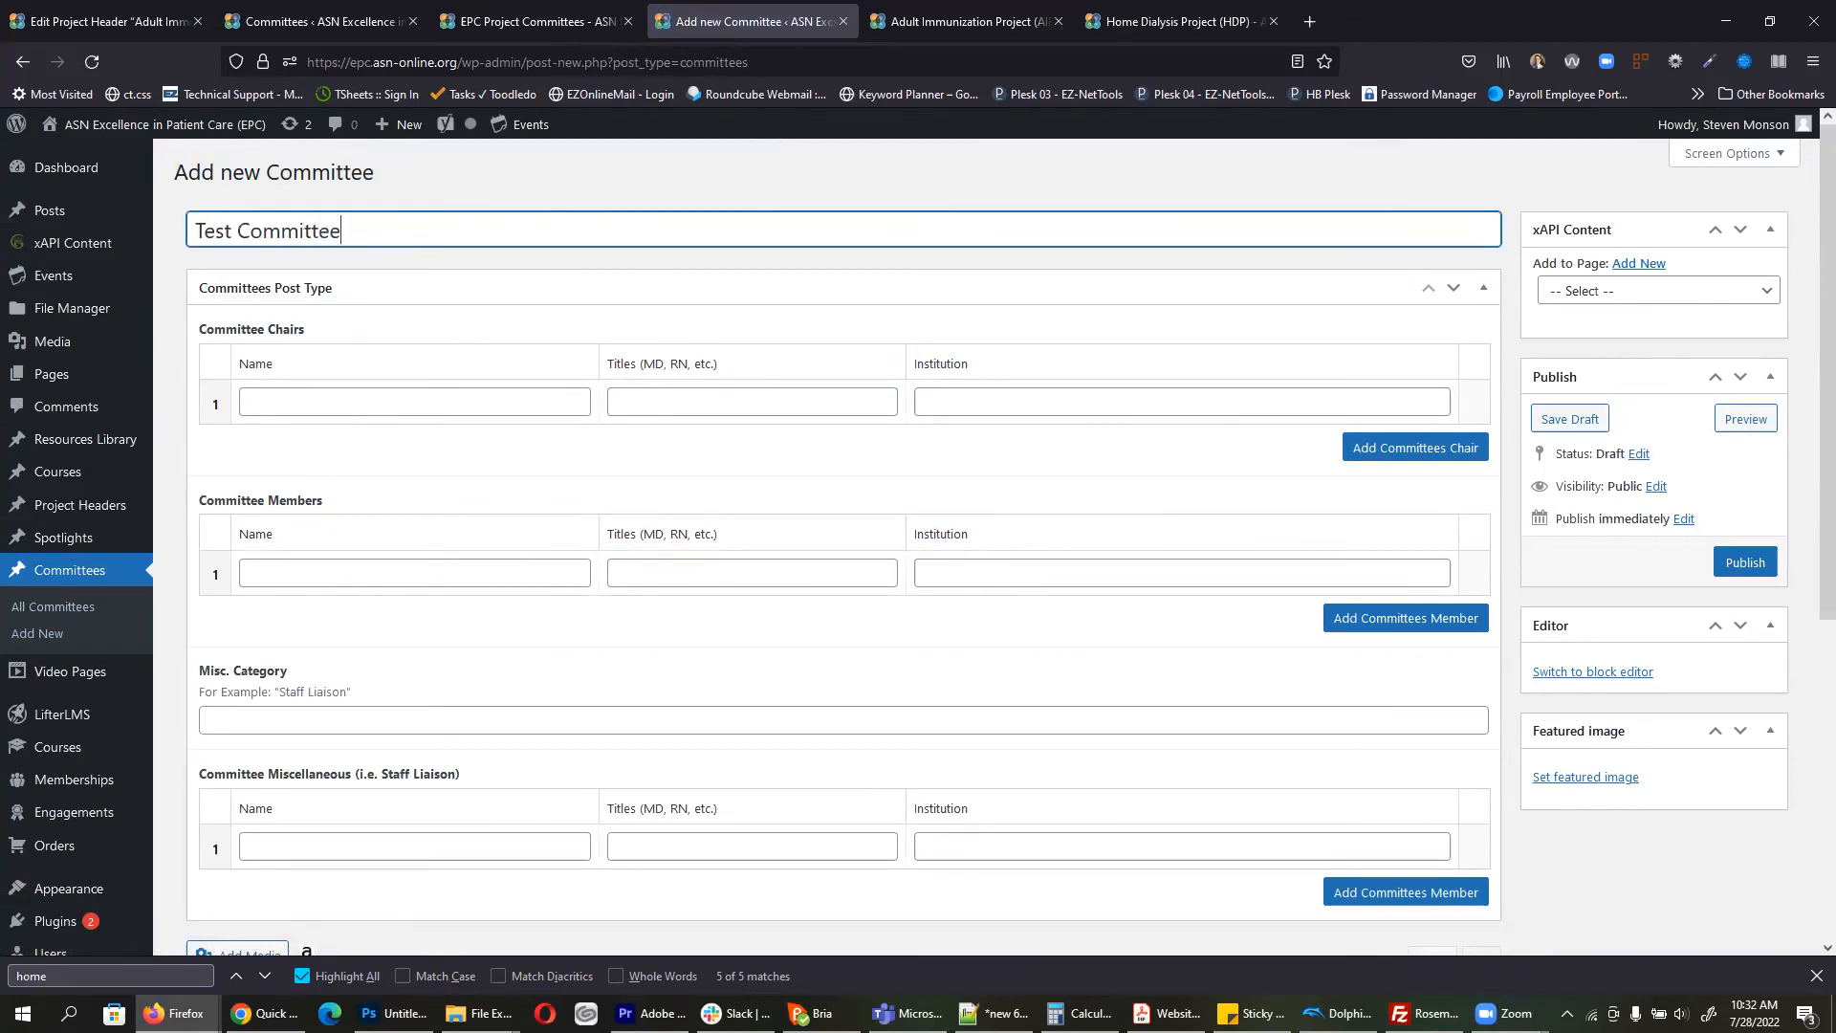
left_click(348, 400)
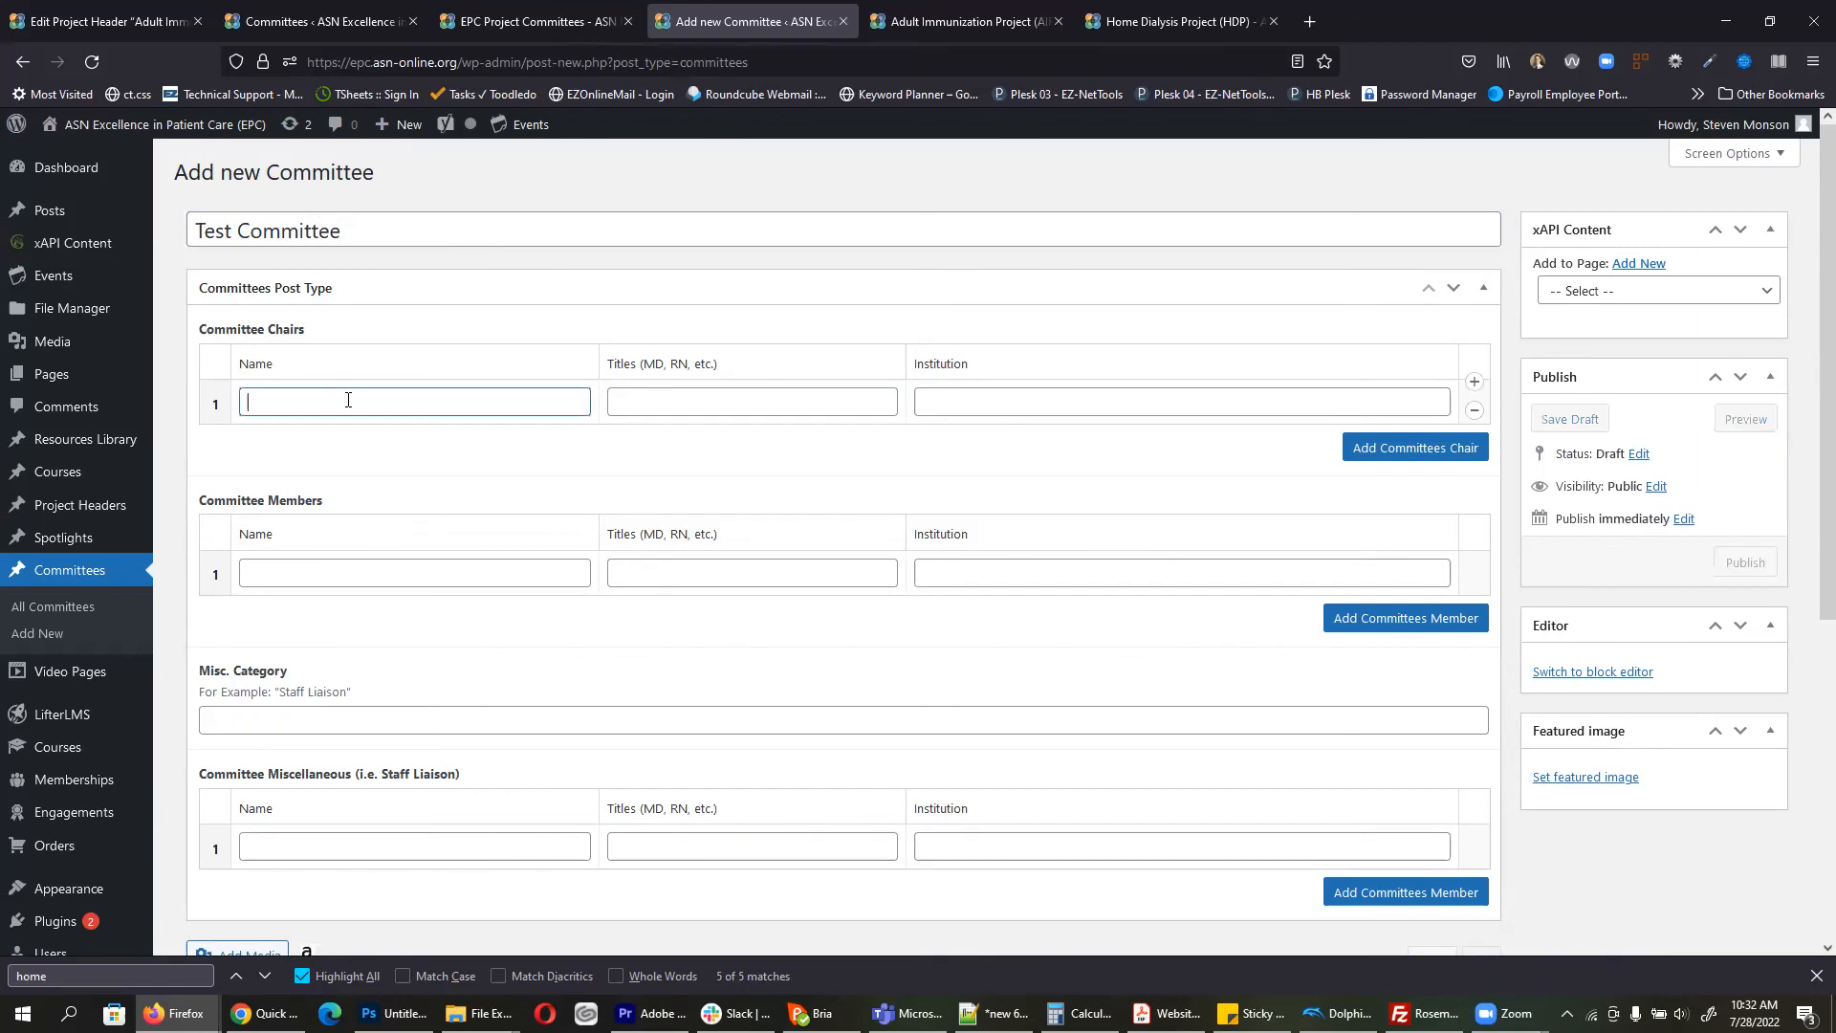
key("Tab")
key("Tab")
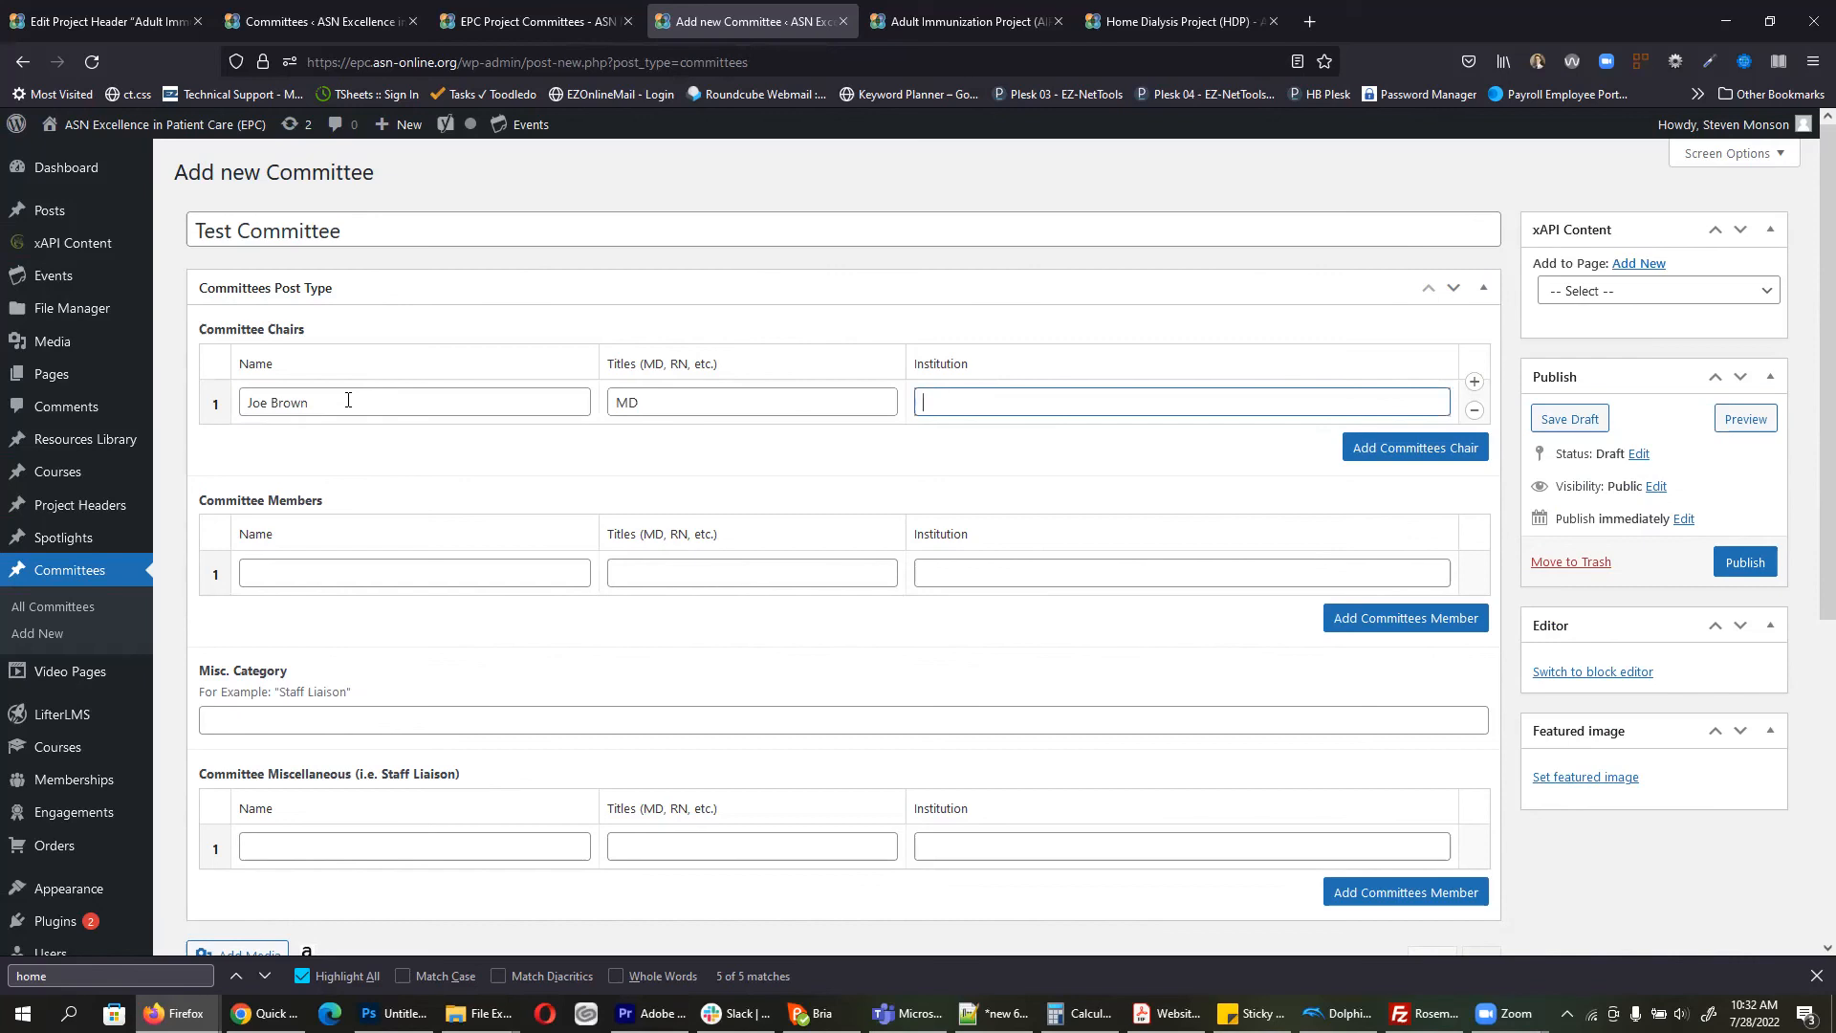
type("U of A")
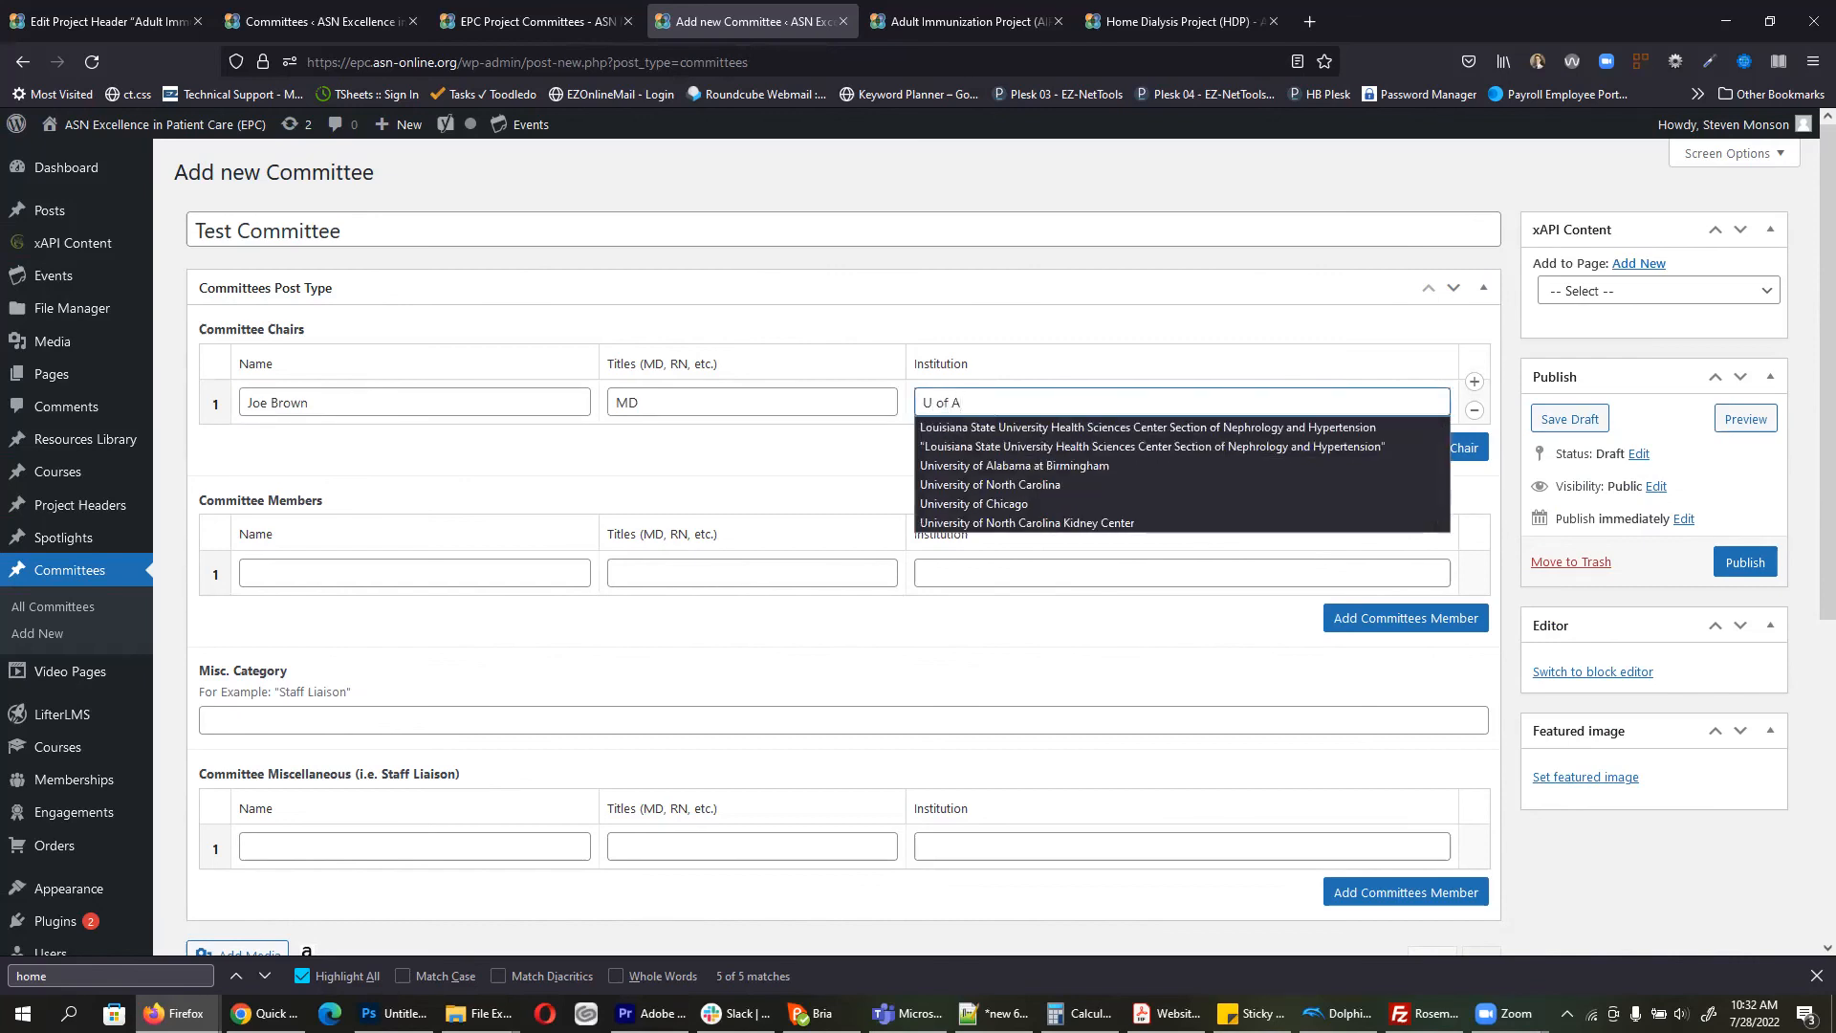
Step: Fill the first member row with a name, title 'person' and institution U of S
left_click(354, 574)
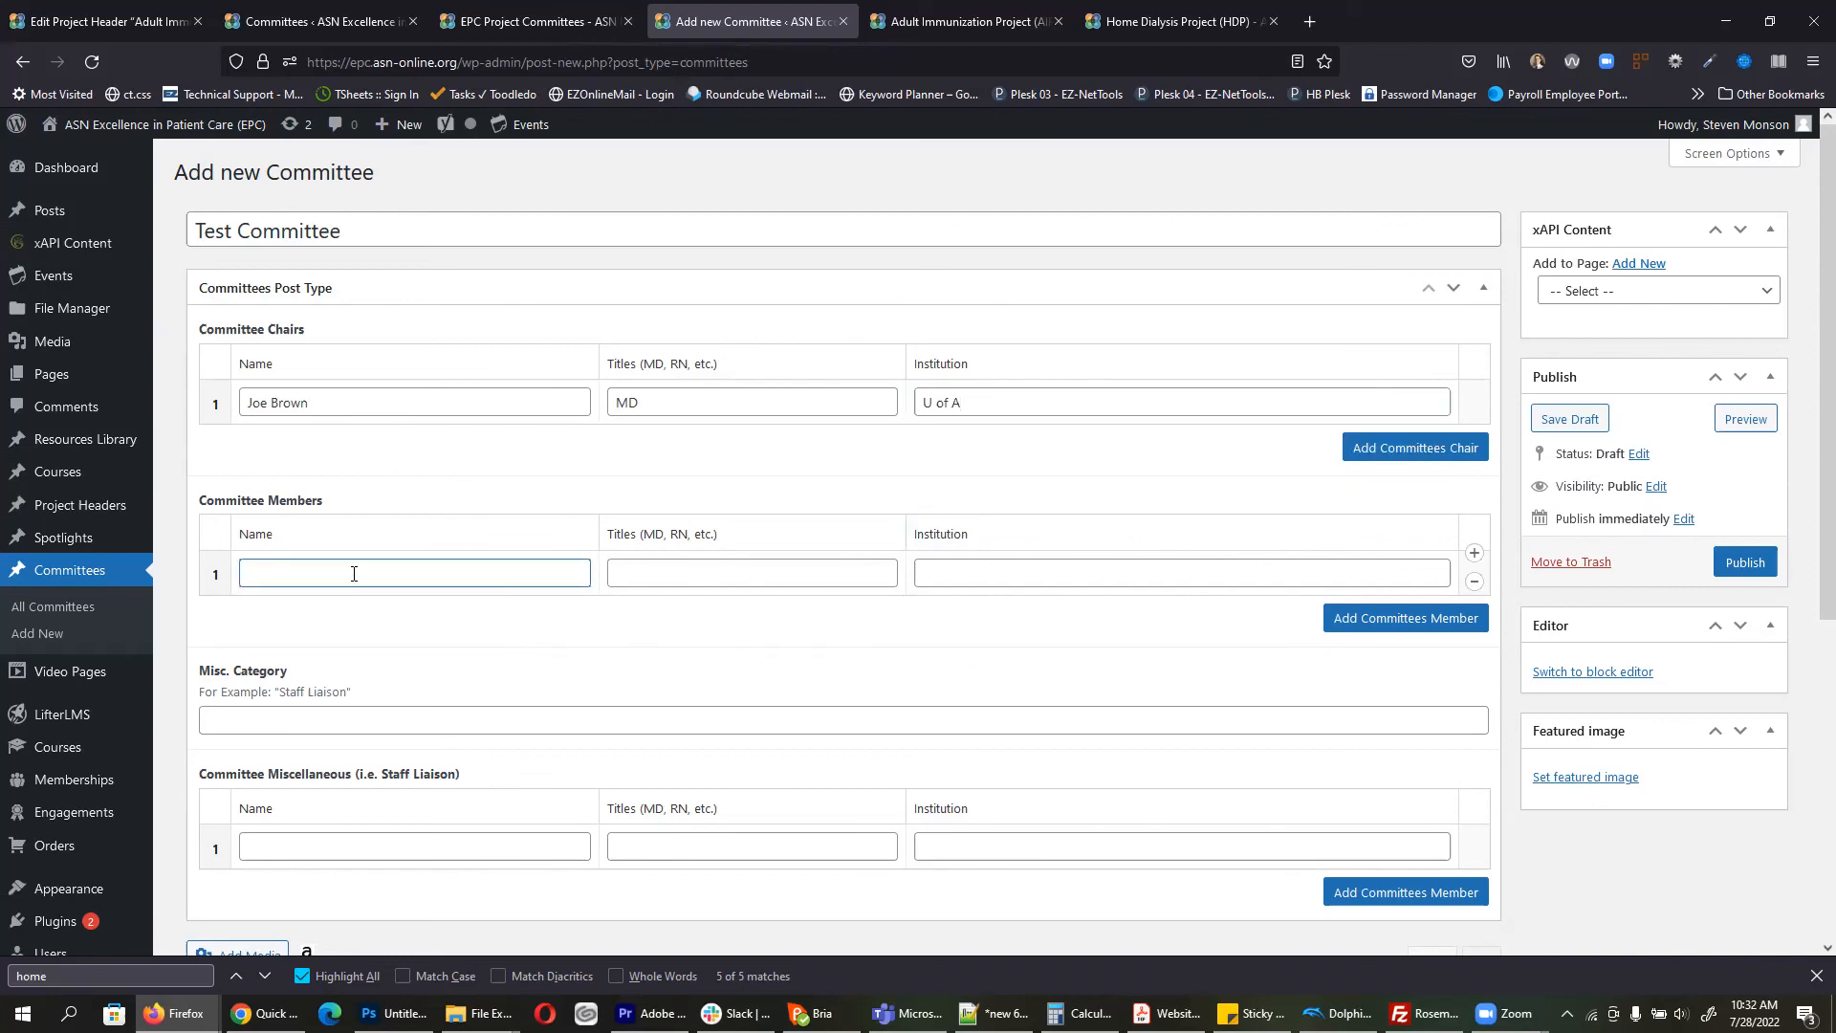
type("Jane")
key("Tab")
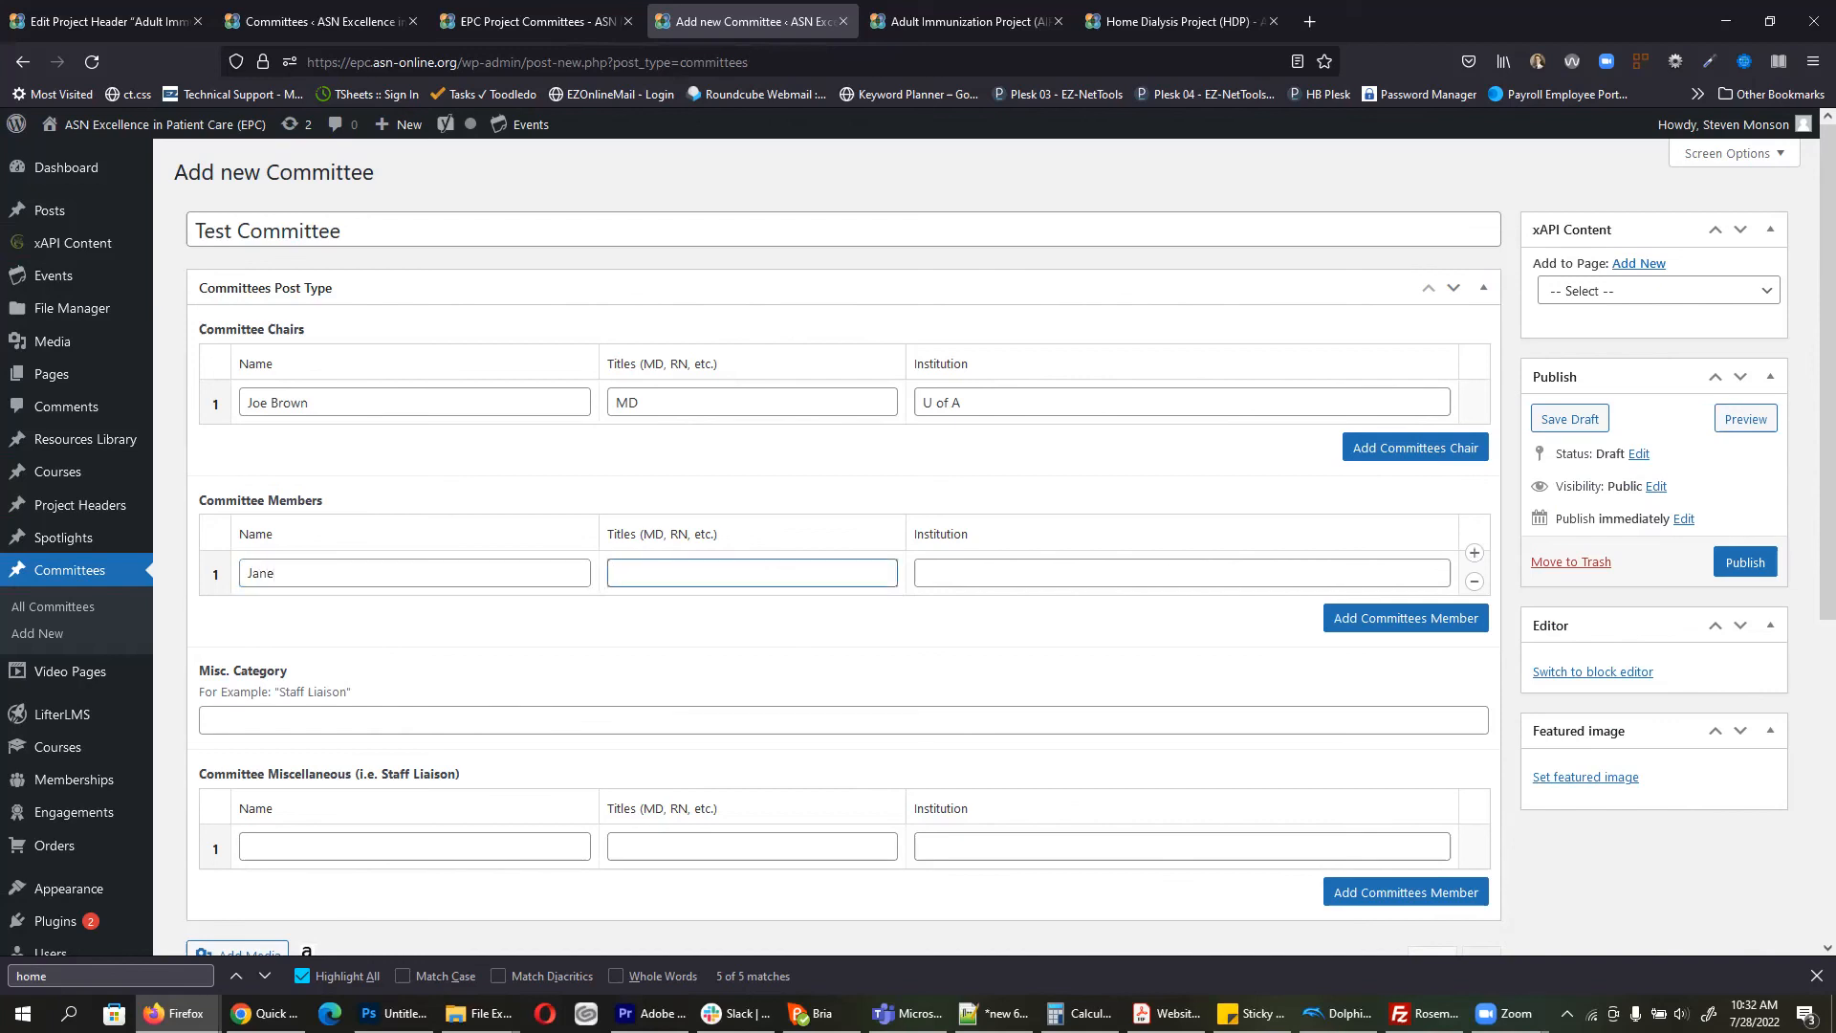
type("person")
key("Tab")
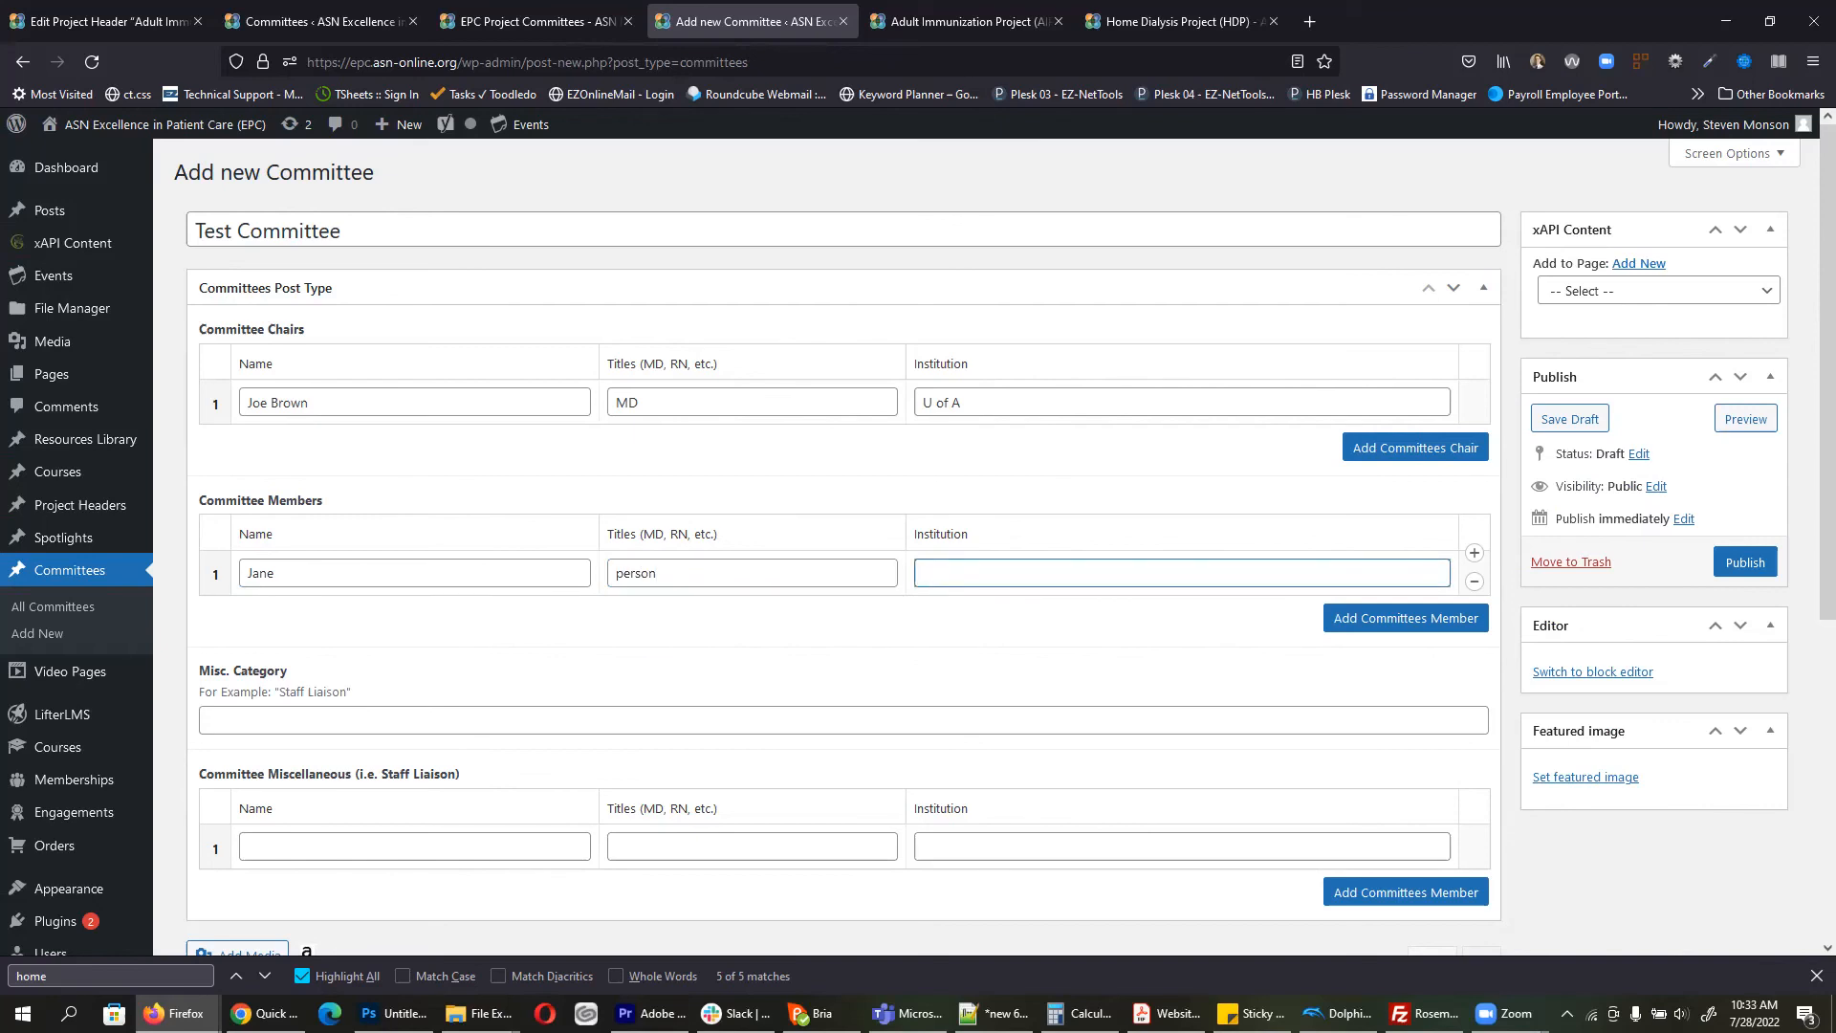
type("U of S")
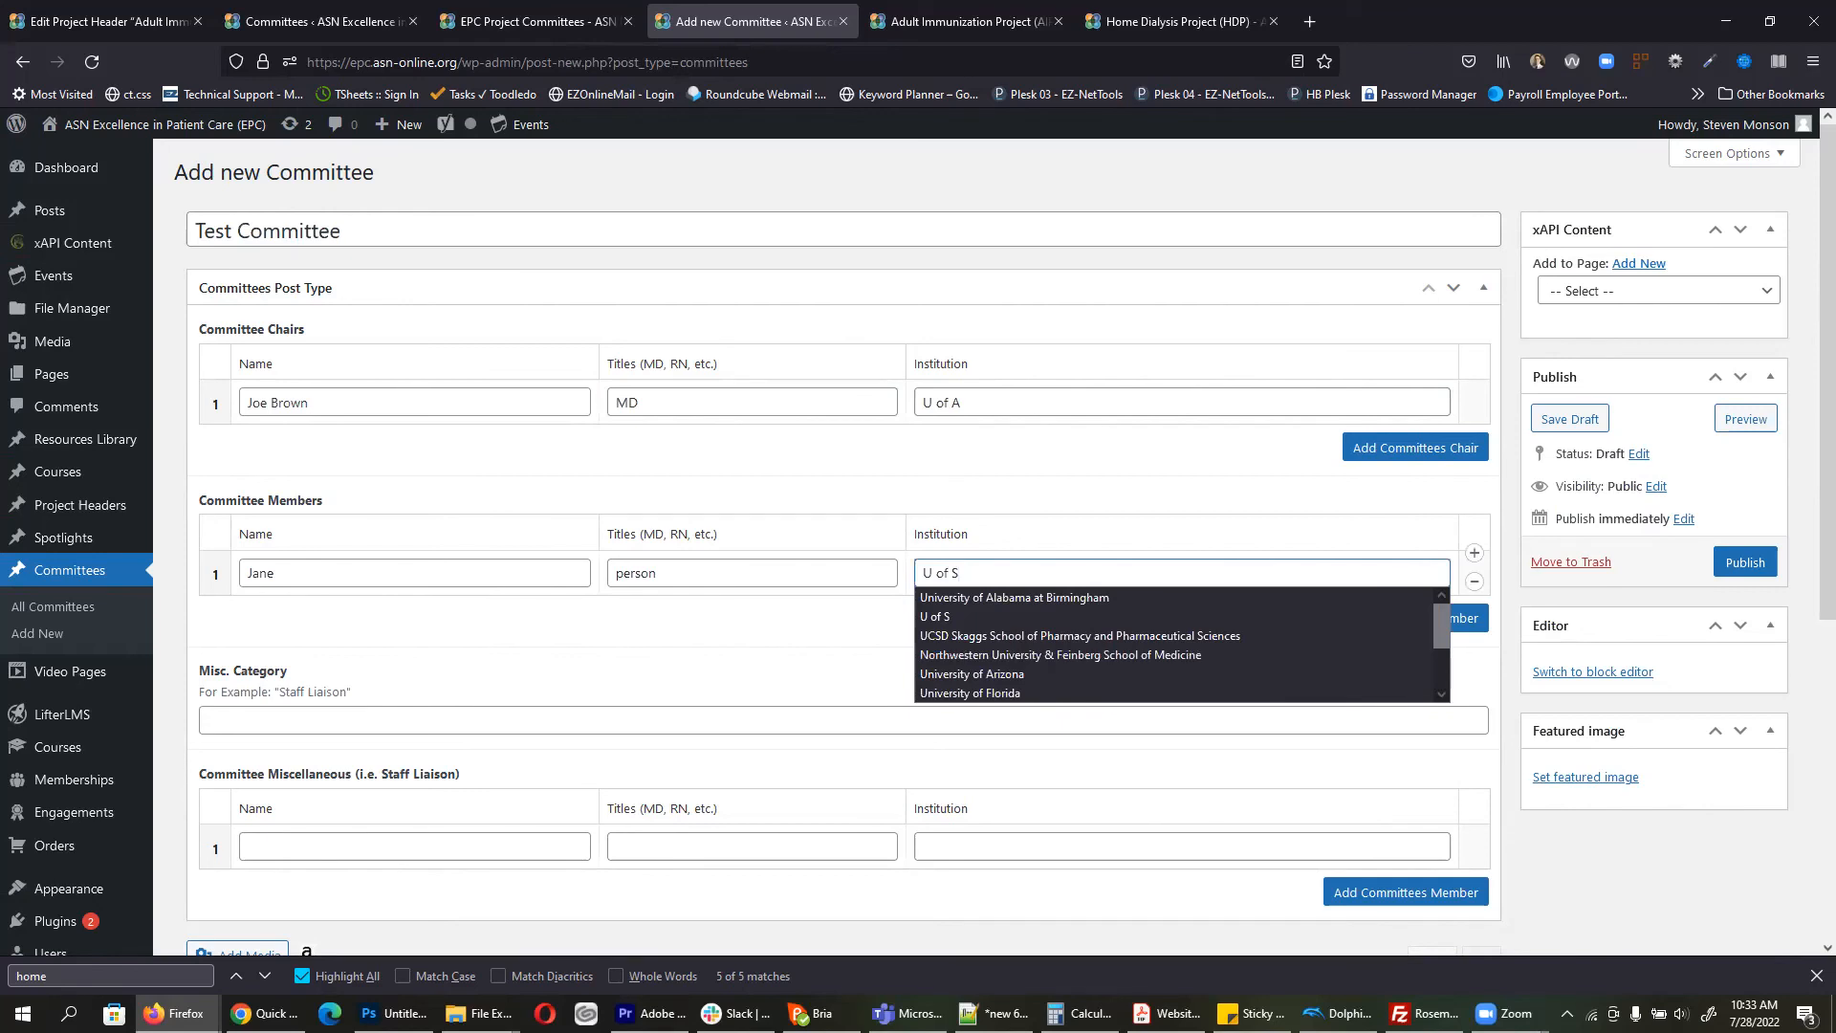
left_click(1619, 869)
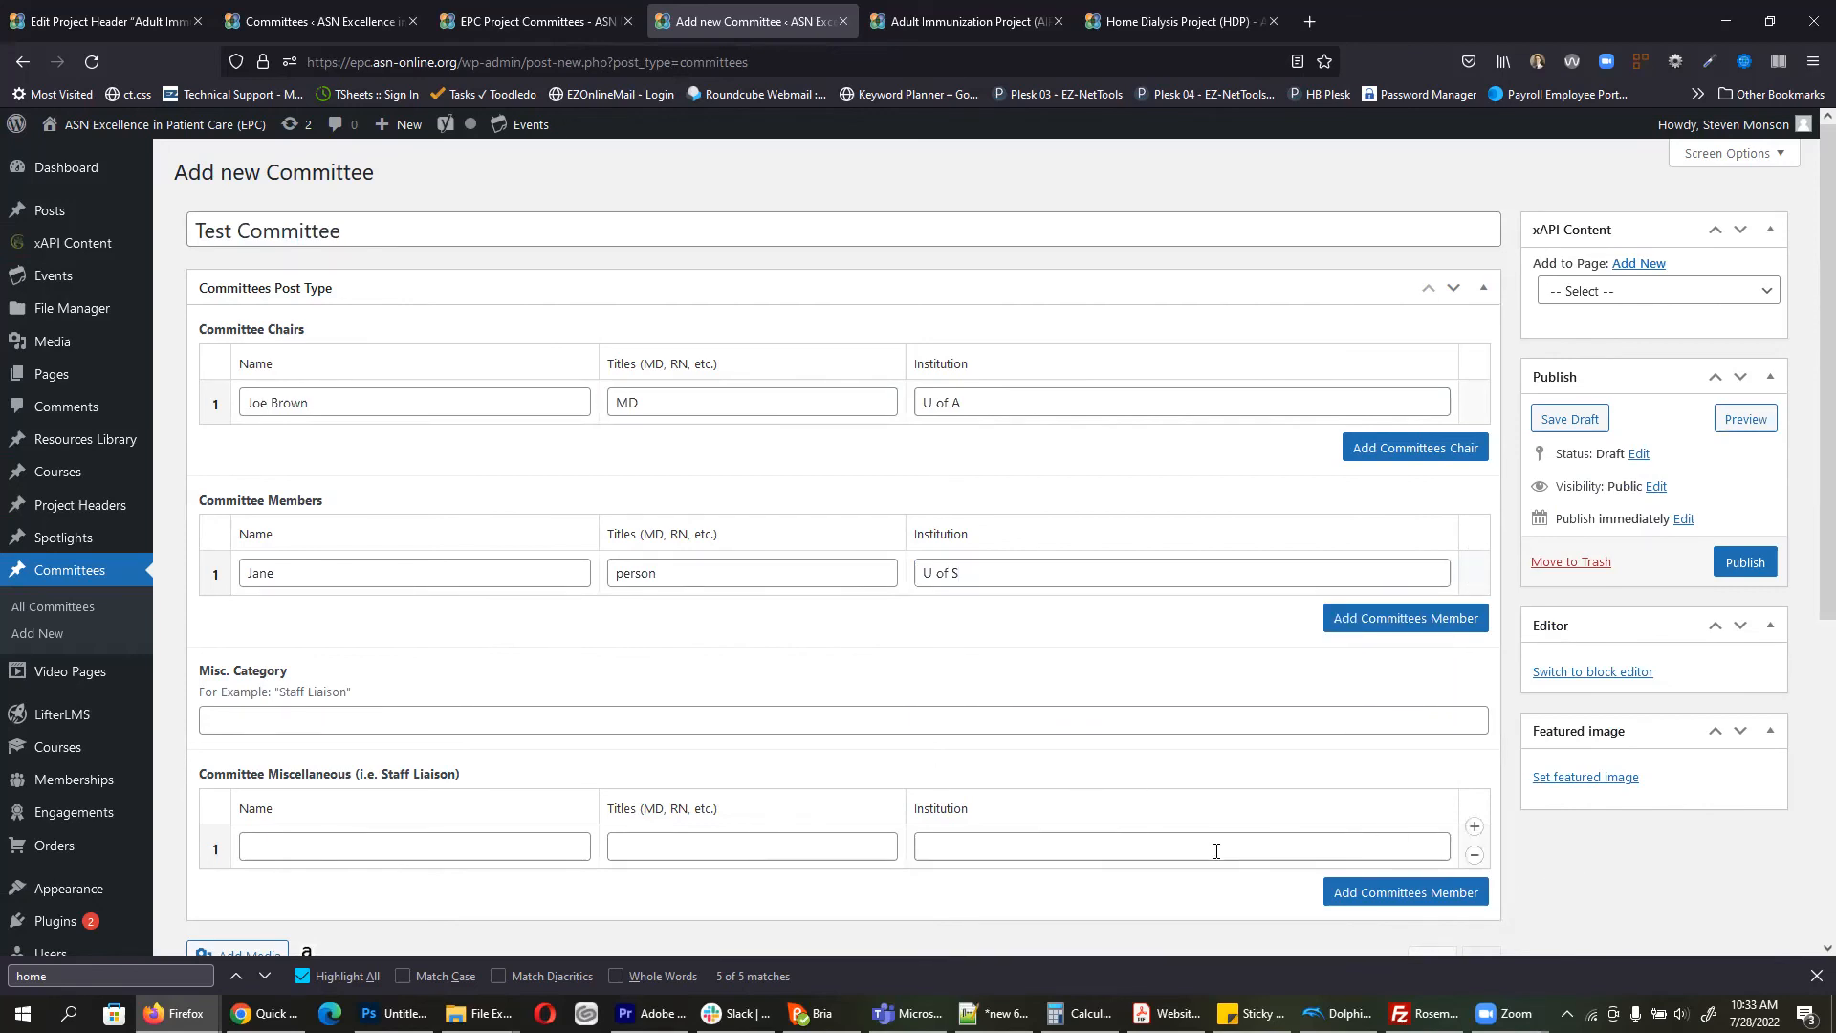
Step: Add a second member row and enter the second member's first name
left_click(1406, 620)
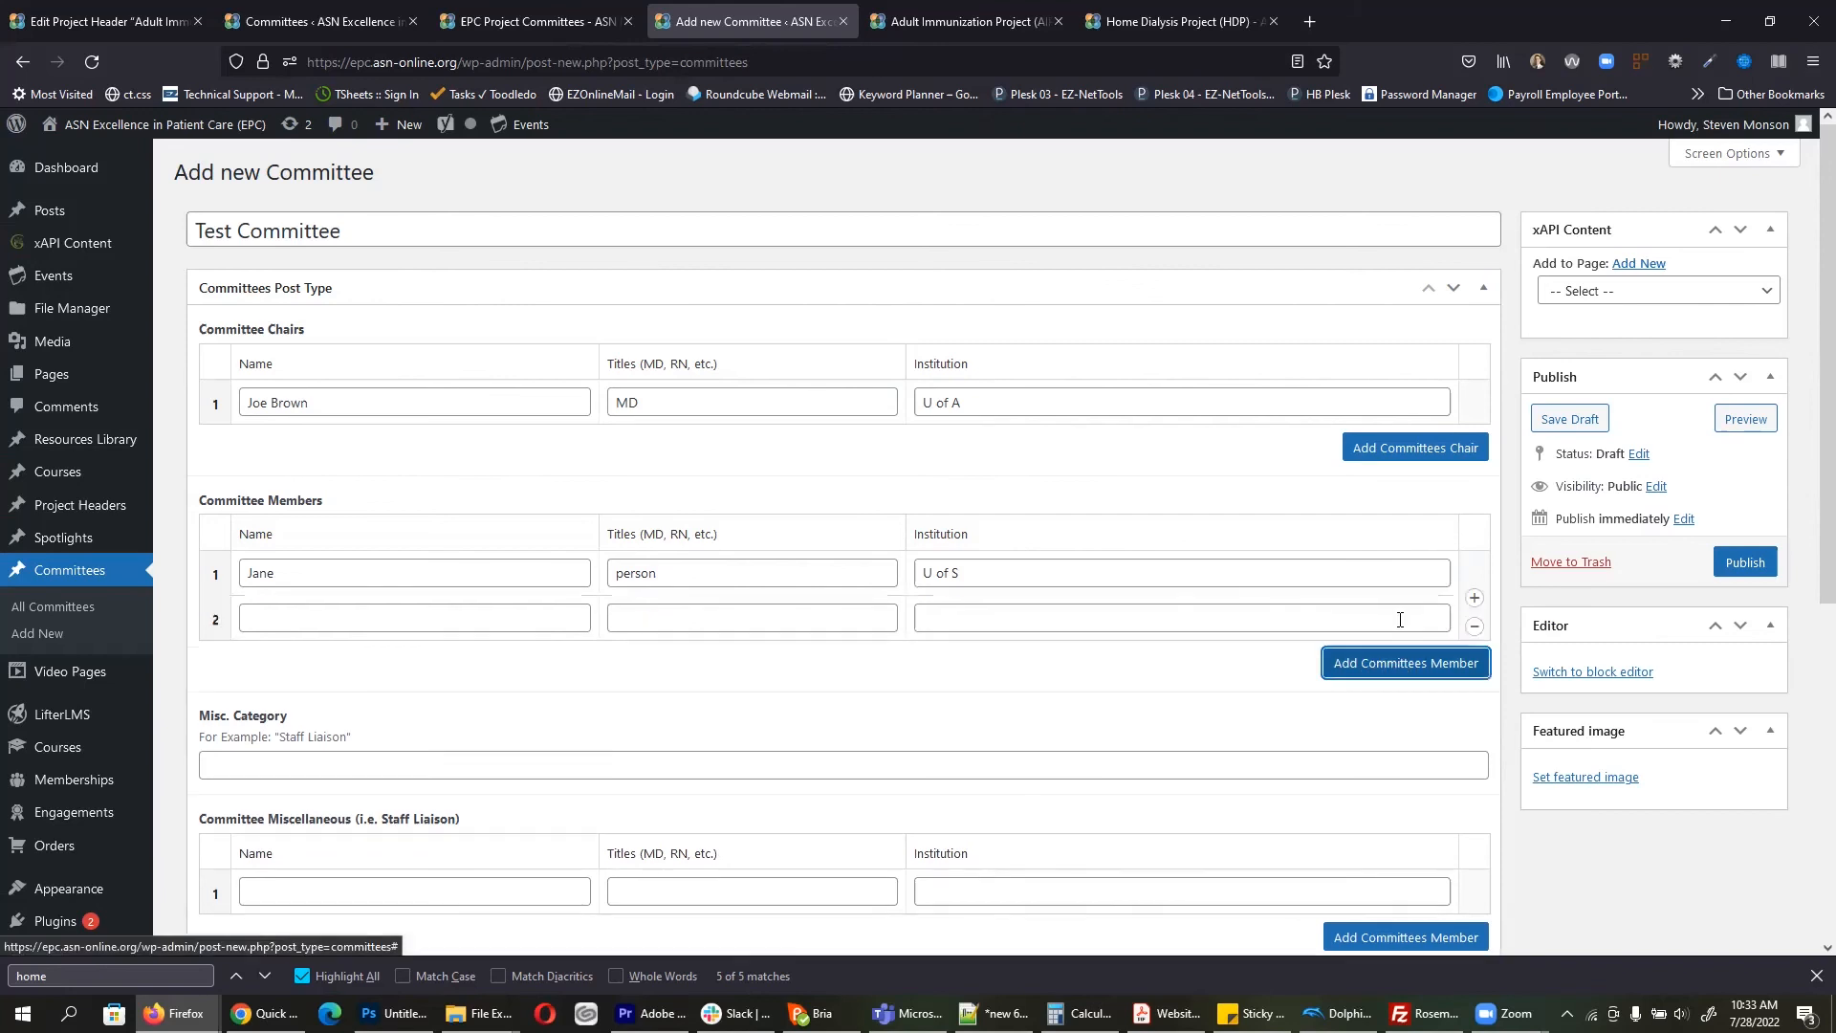
left_click(384, 614)
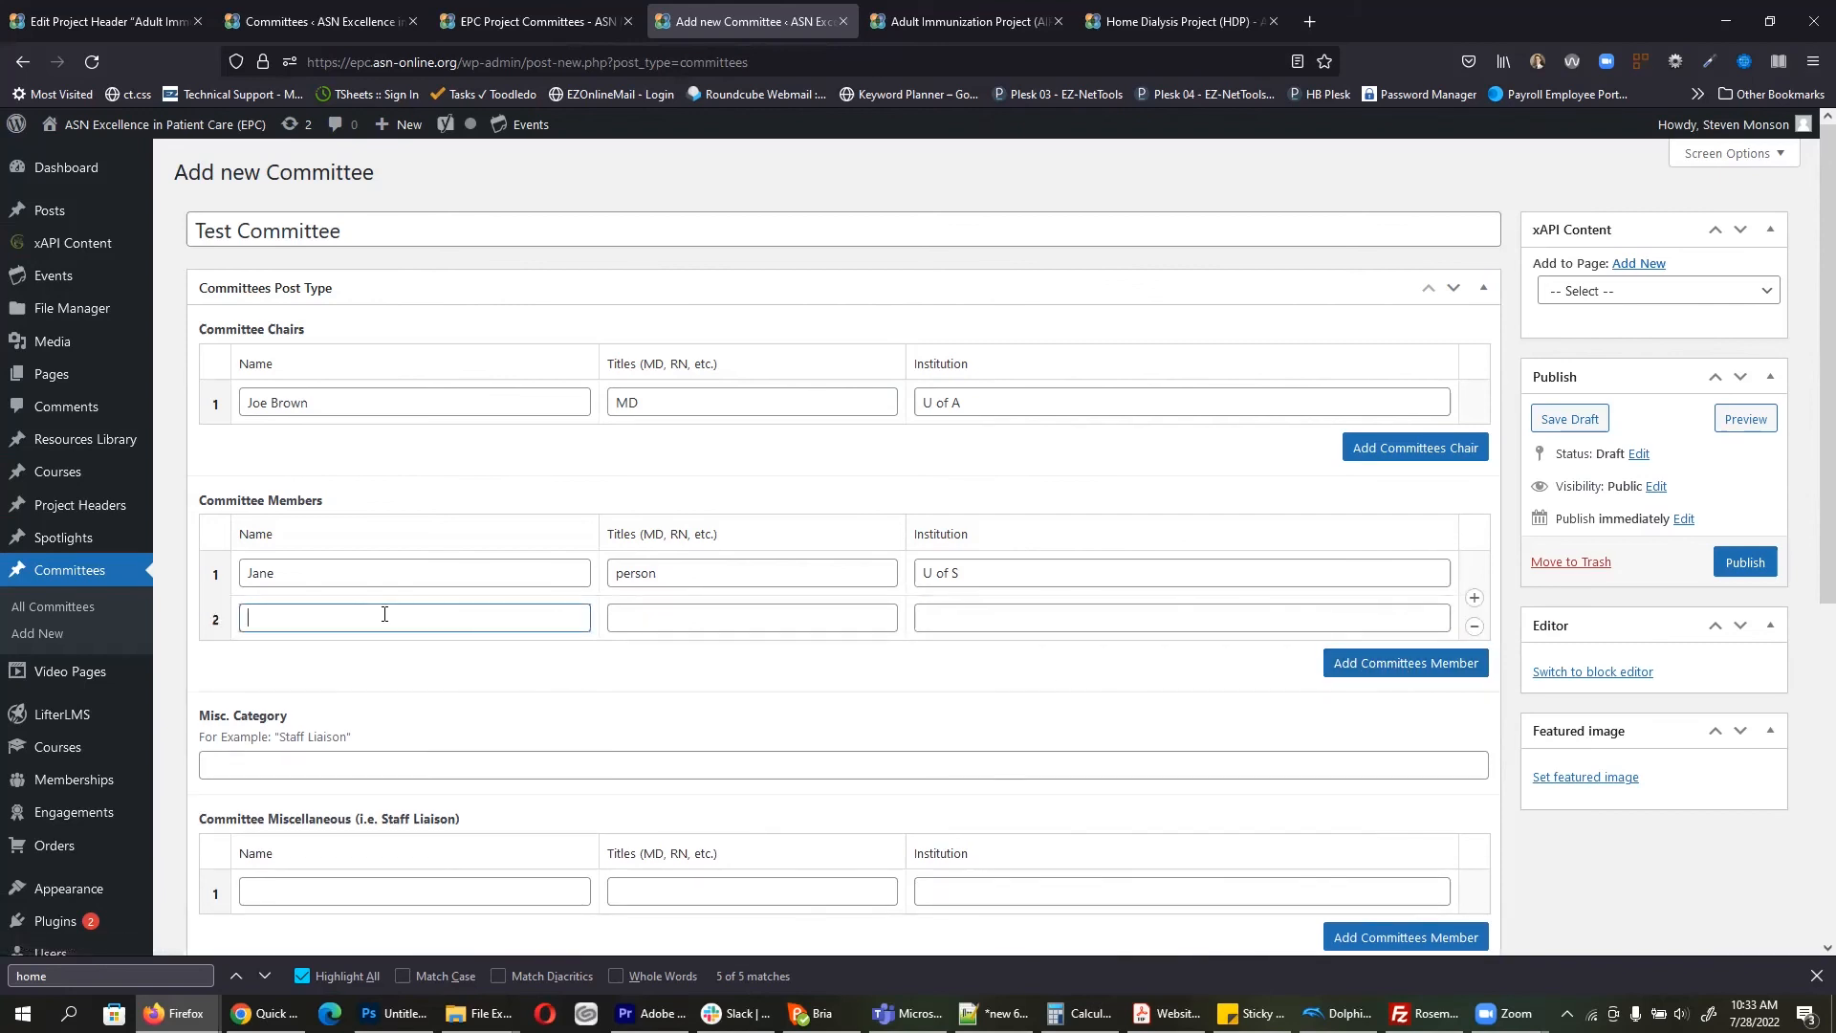
type("Joe")
key("Tab")
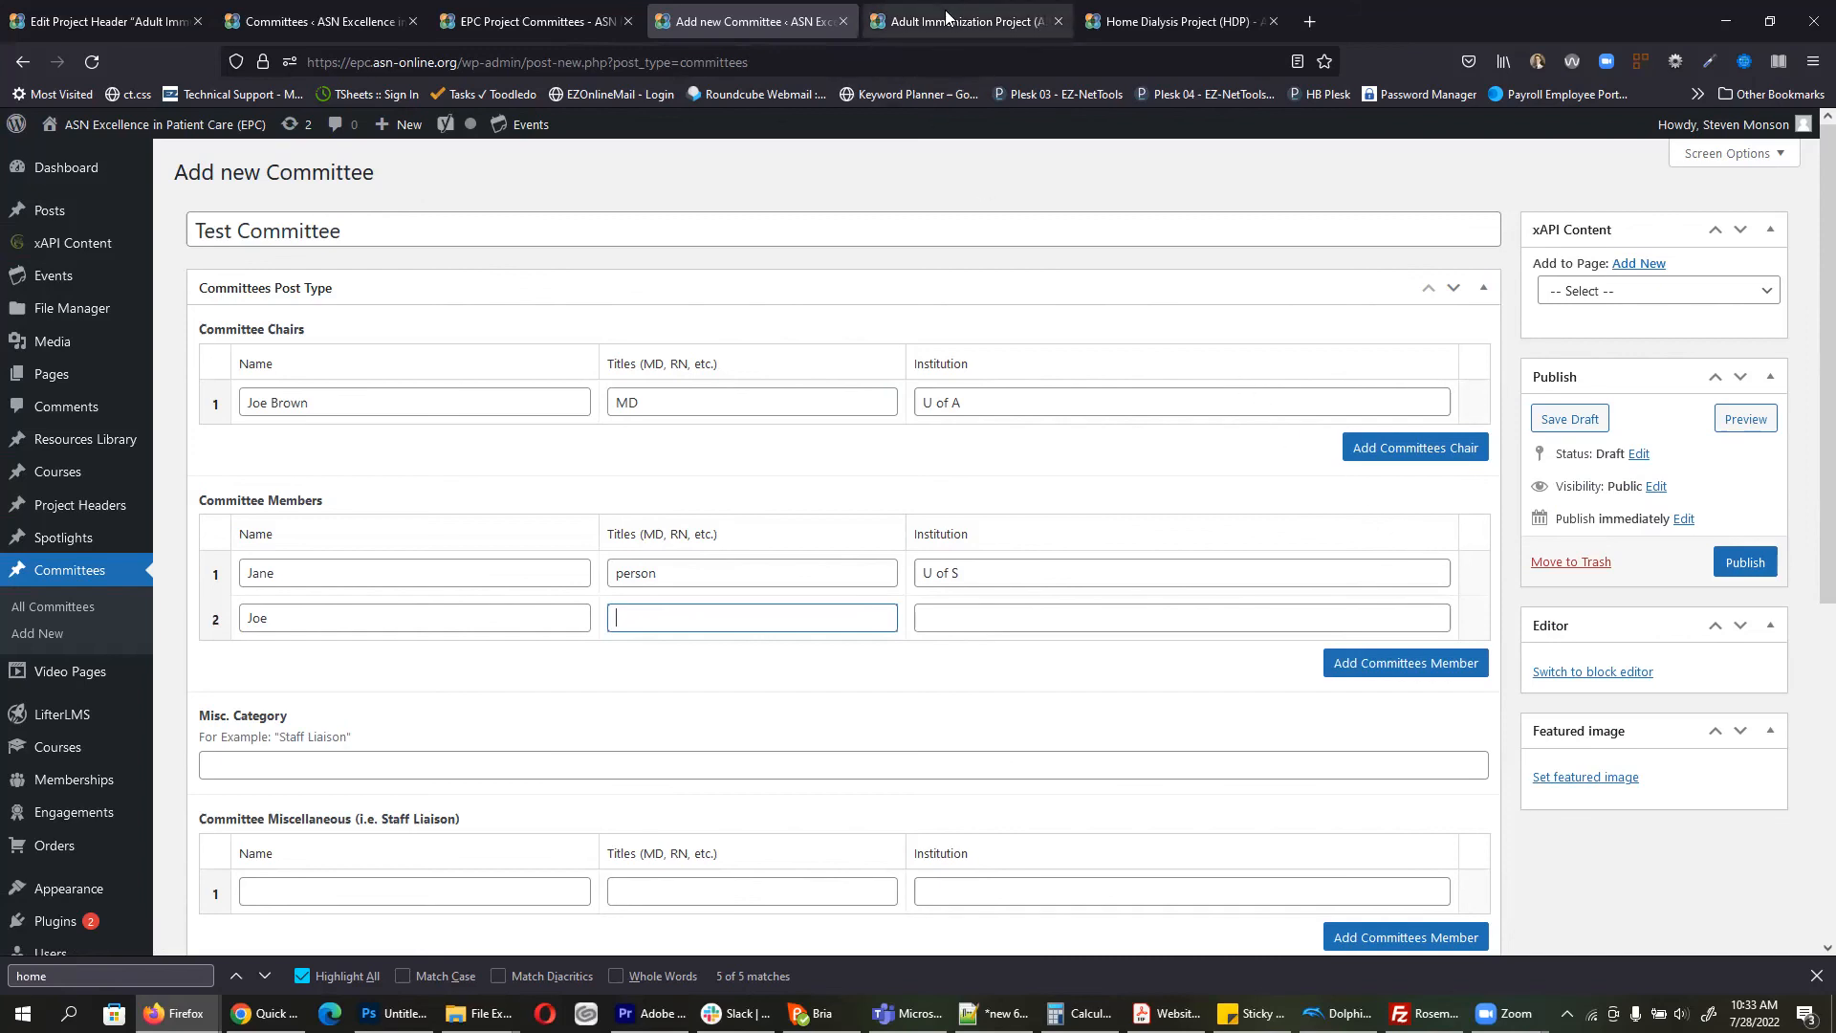
Step: Edit the Human Factors Membership page via the admin bar and switch it to the block editor
left_click(1183, 21)
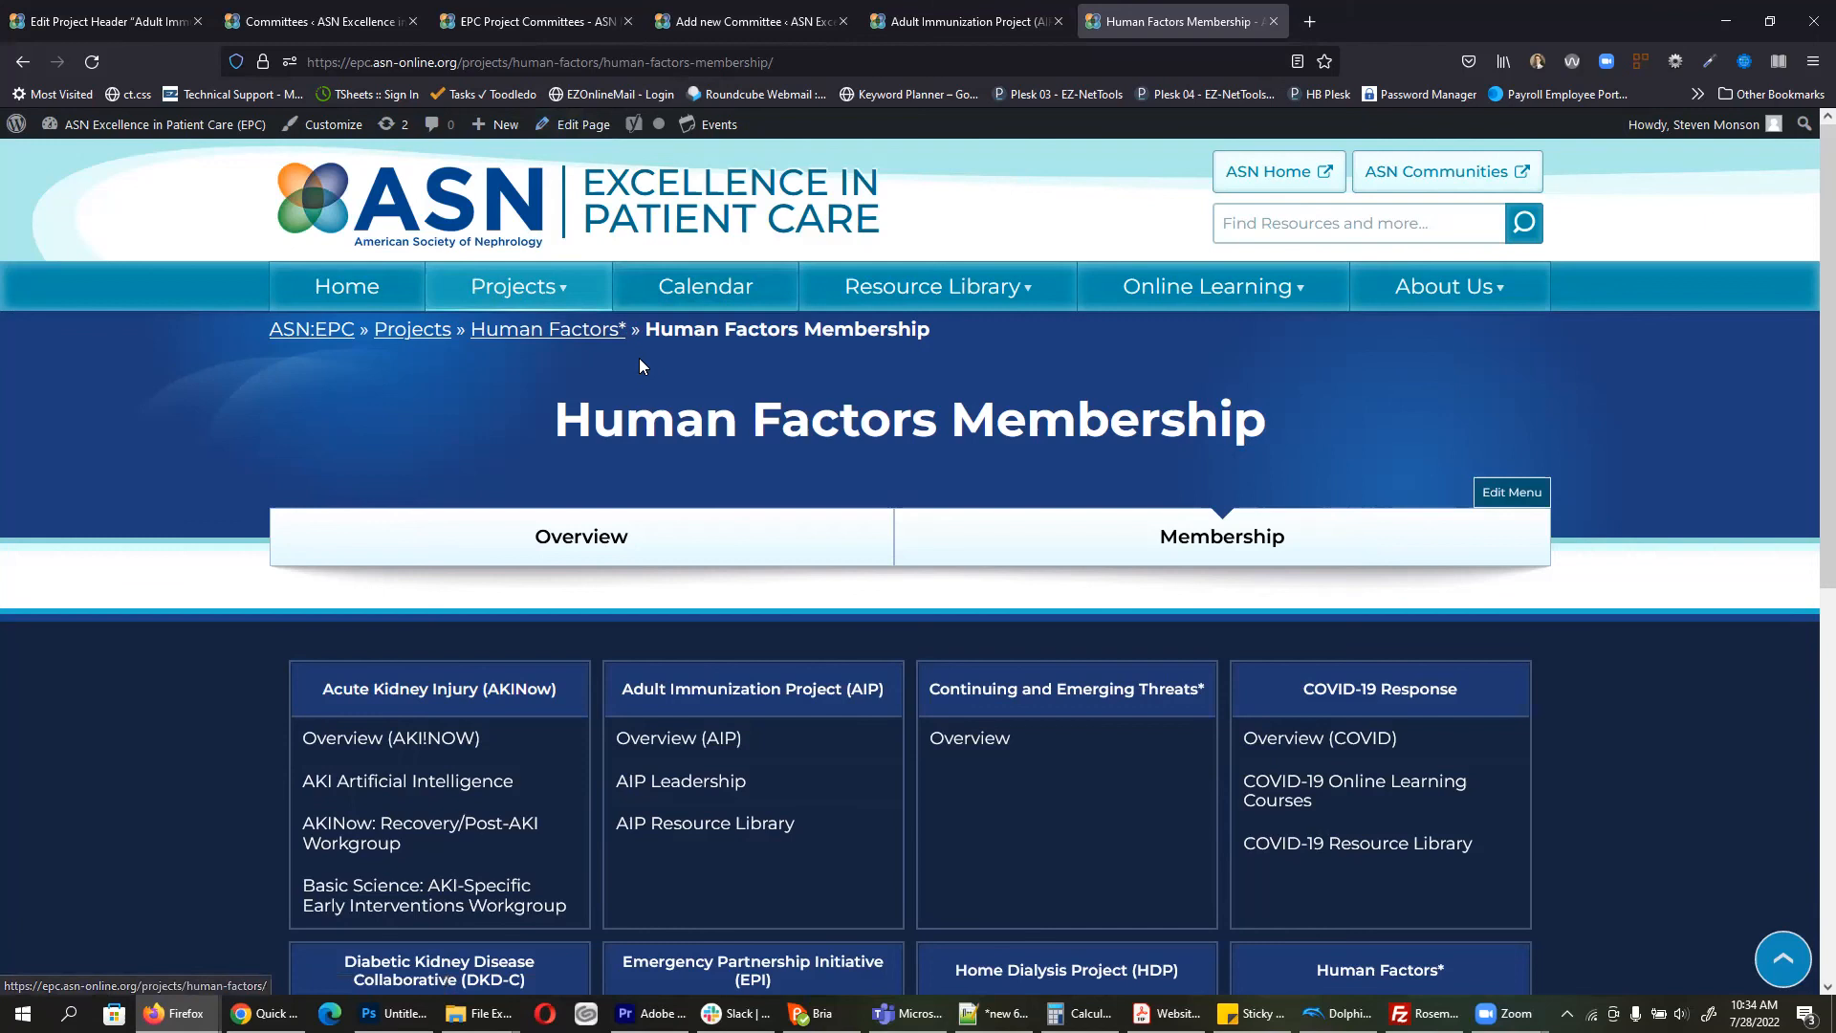
left_click(583, 126)
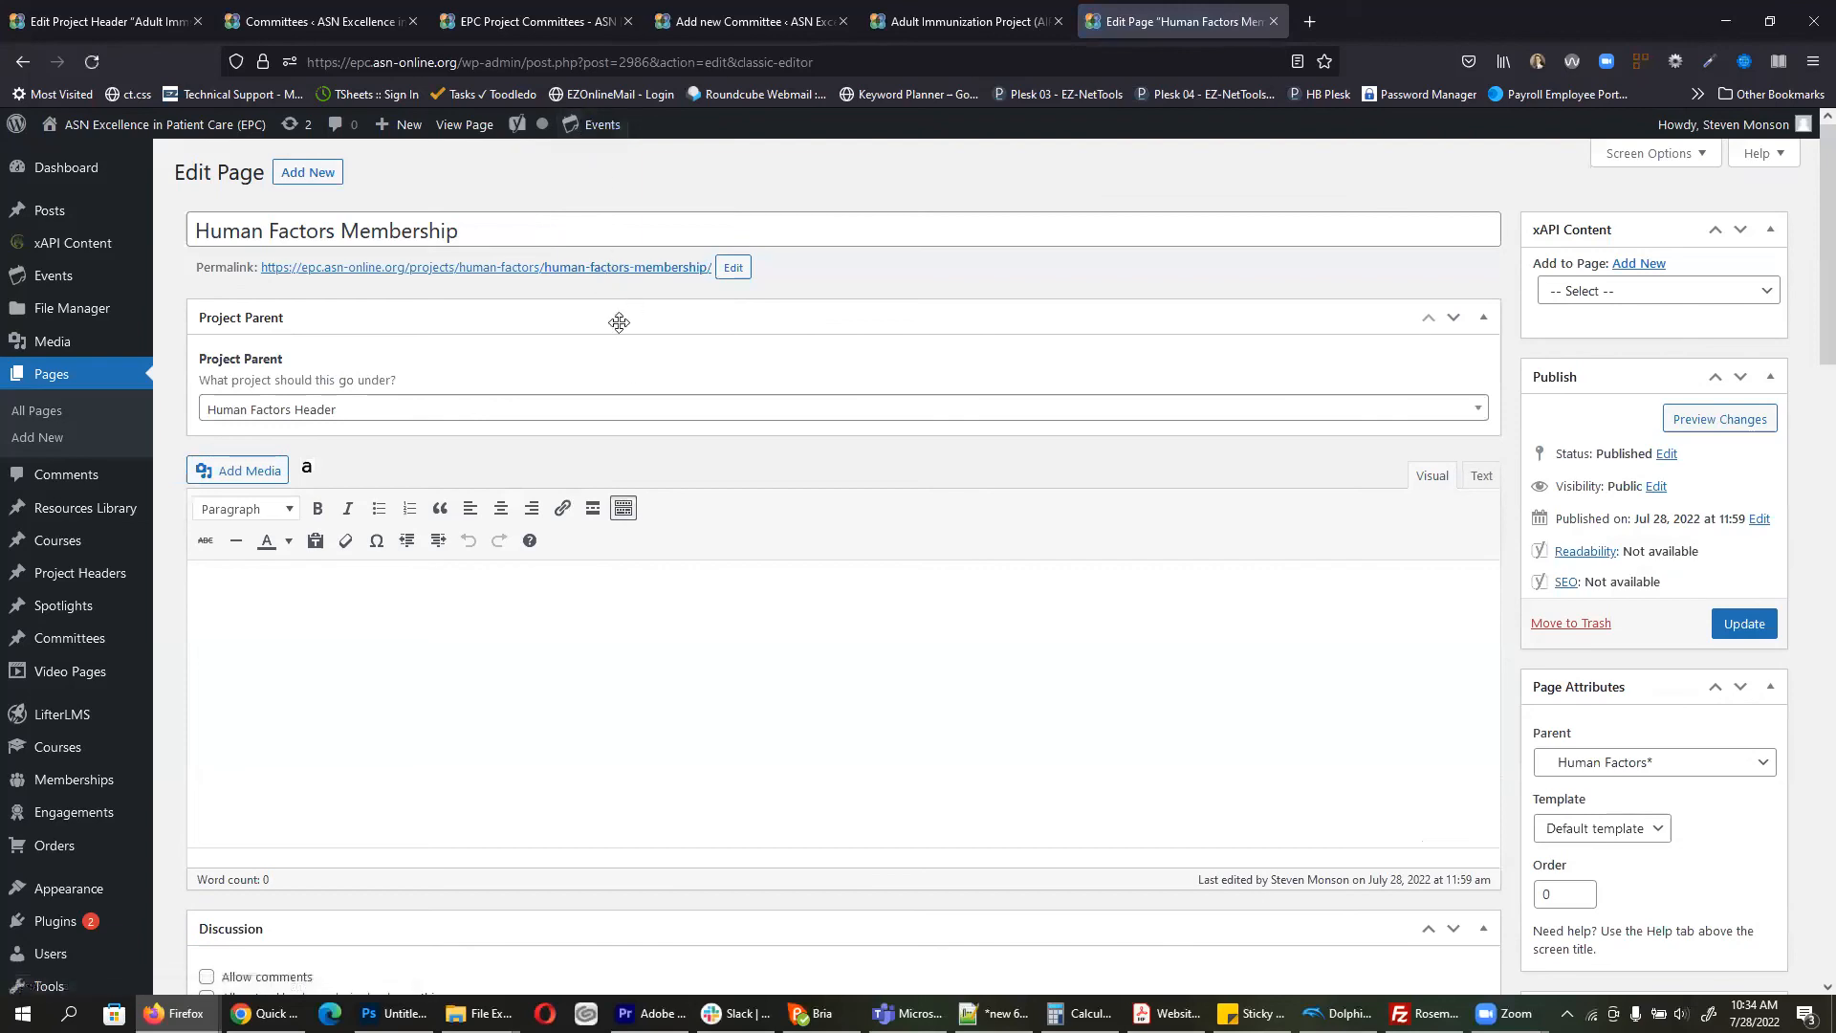
left_click(1116, 671)
scroll(1112, 656, "down", 3)
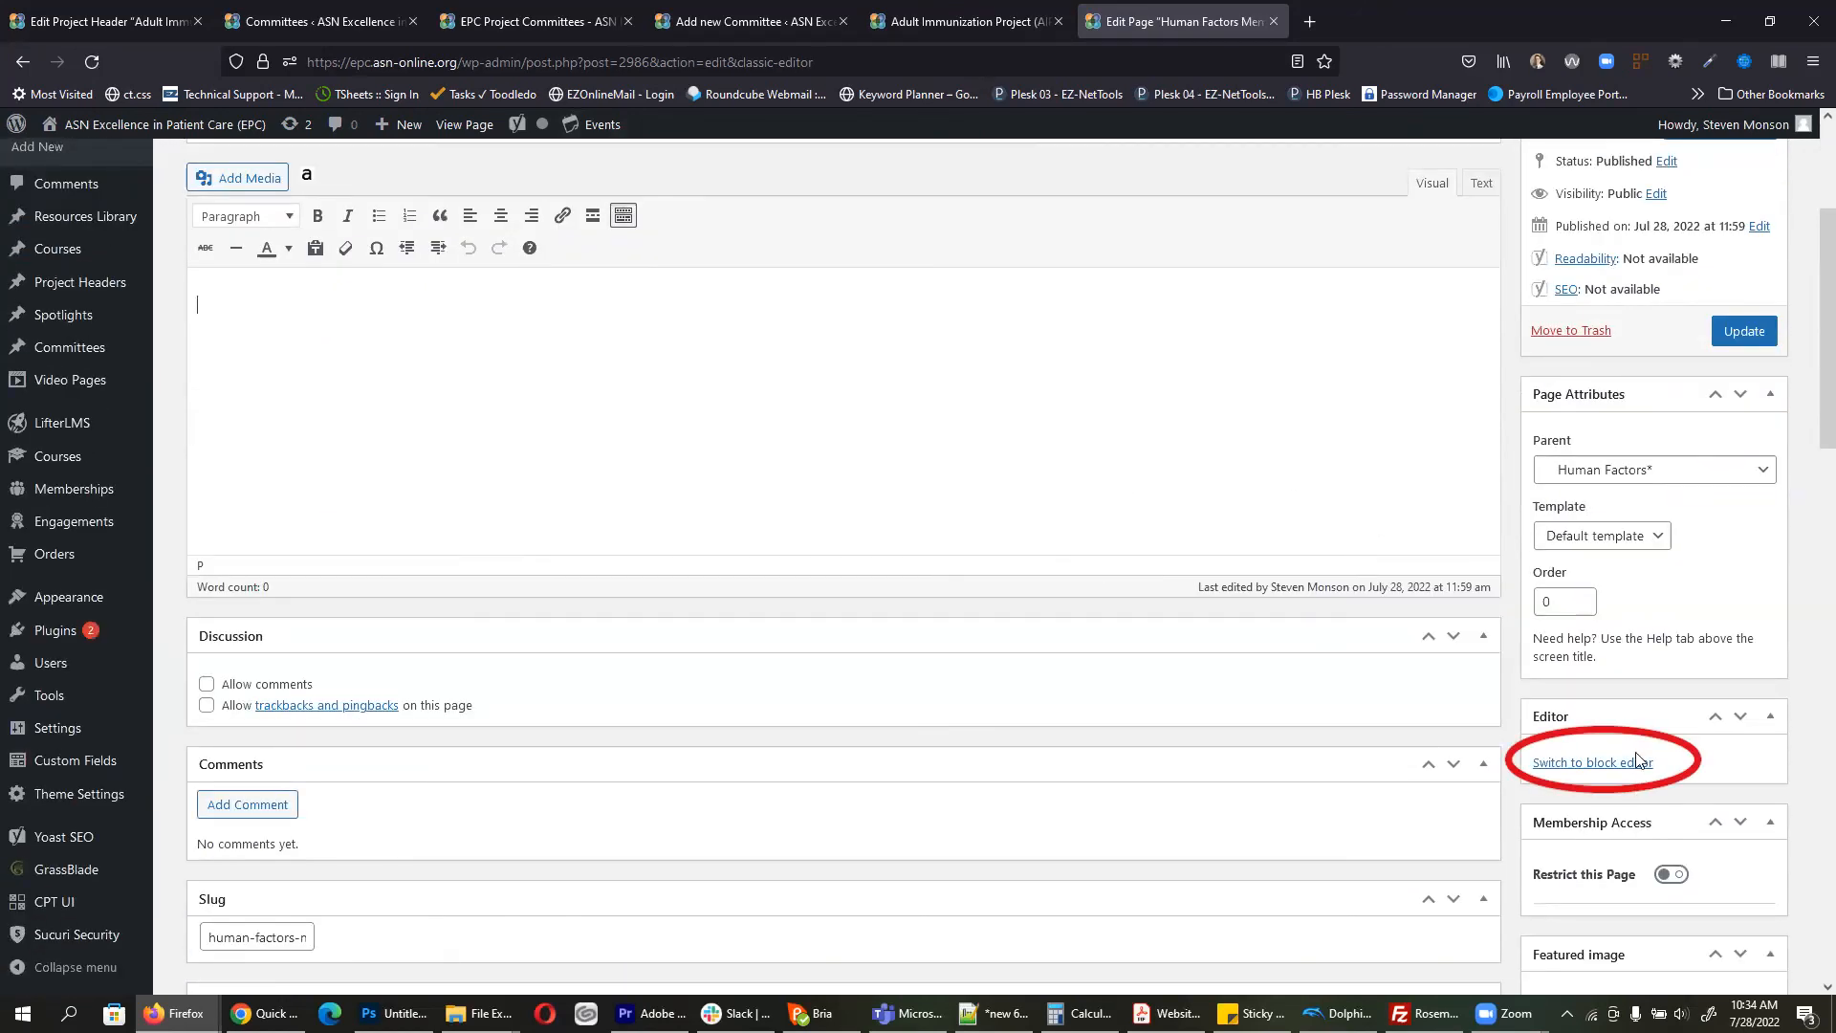
left_click(1580, 765)
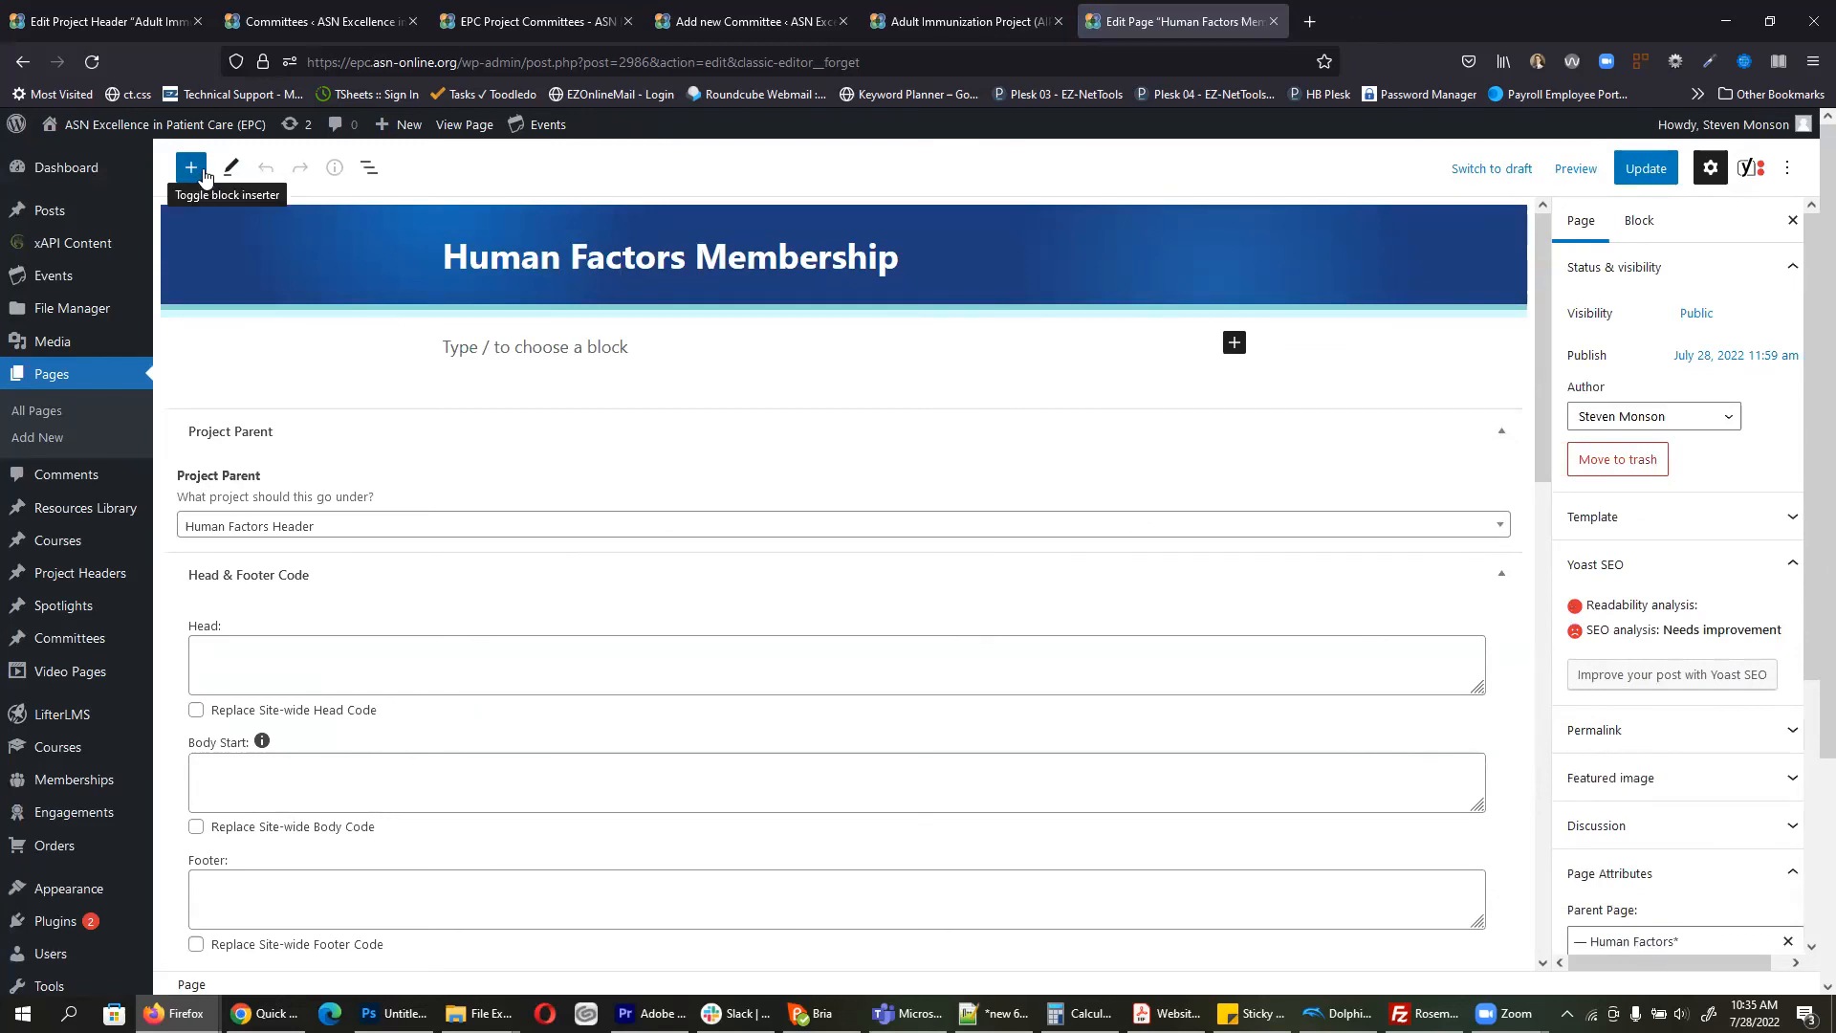
Step: Insert a Display Committee Block set to Human Factors Workgroup and update the page
left_click(191, 169)
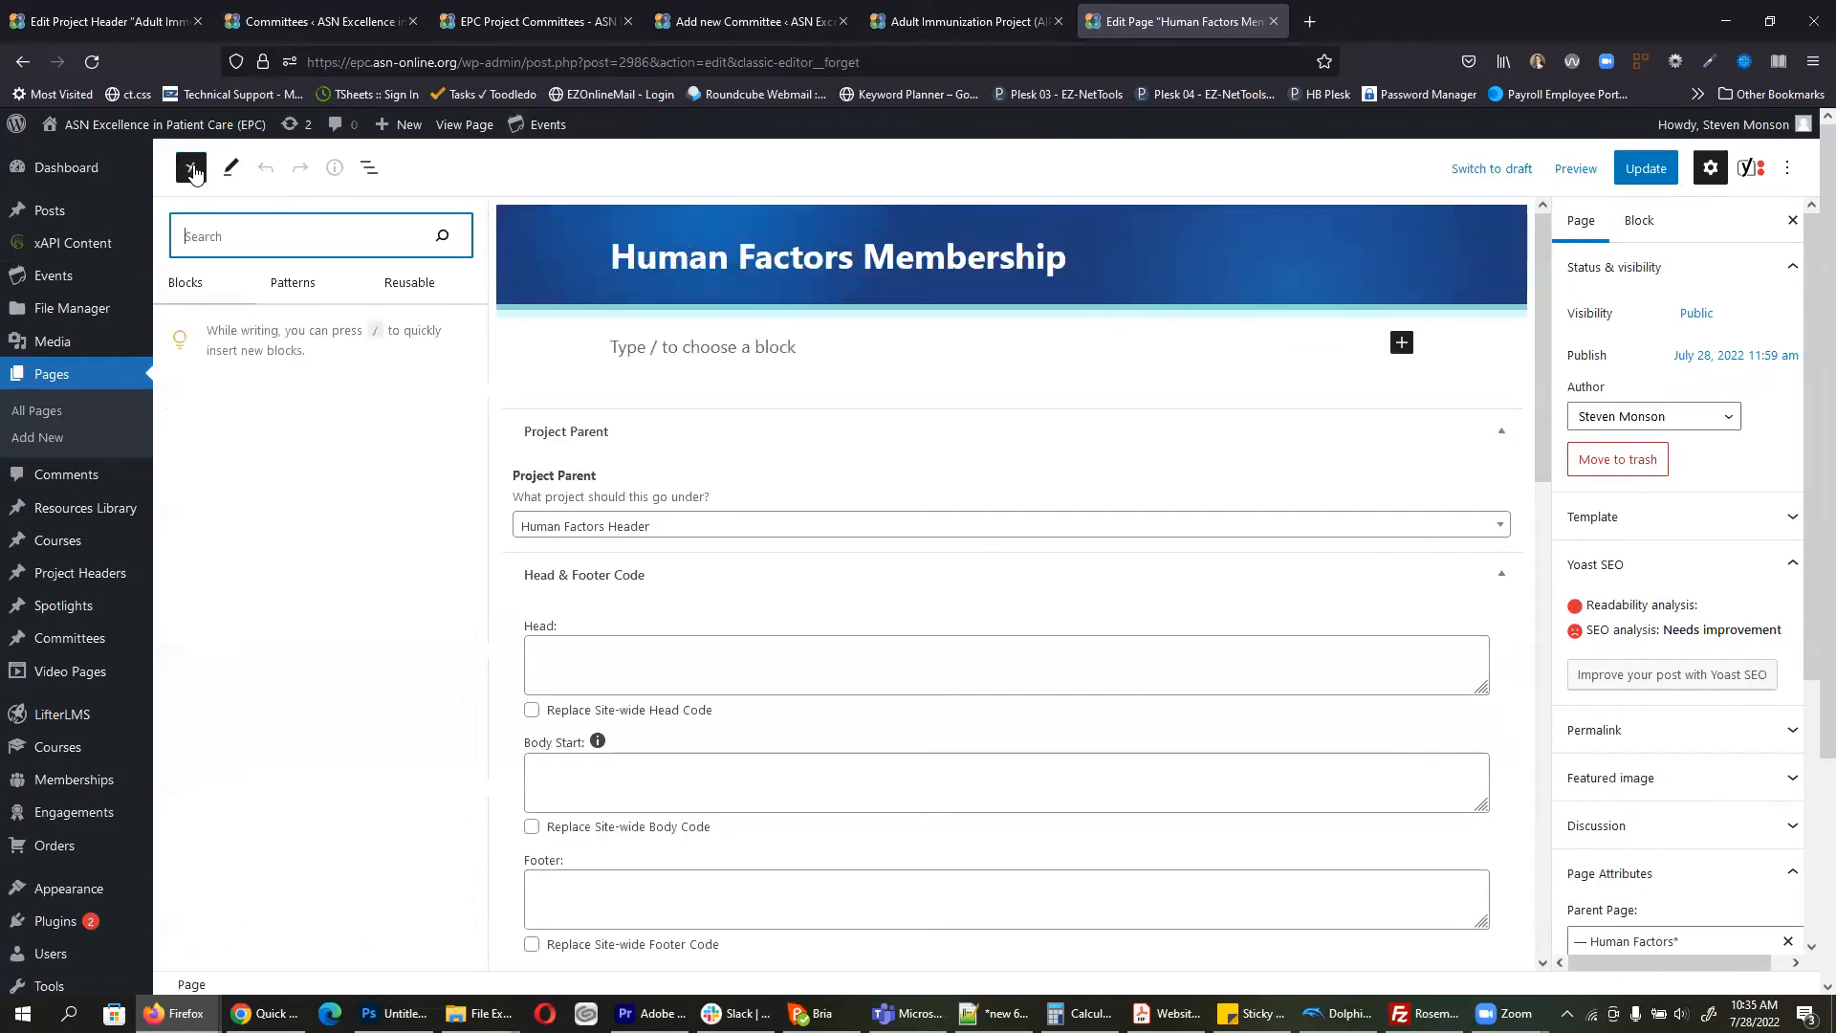
scroll(306, 397, "down", 5)
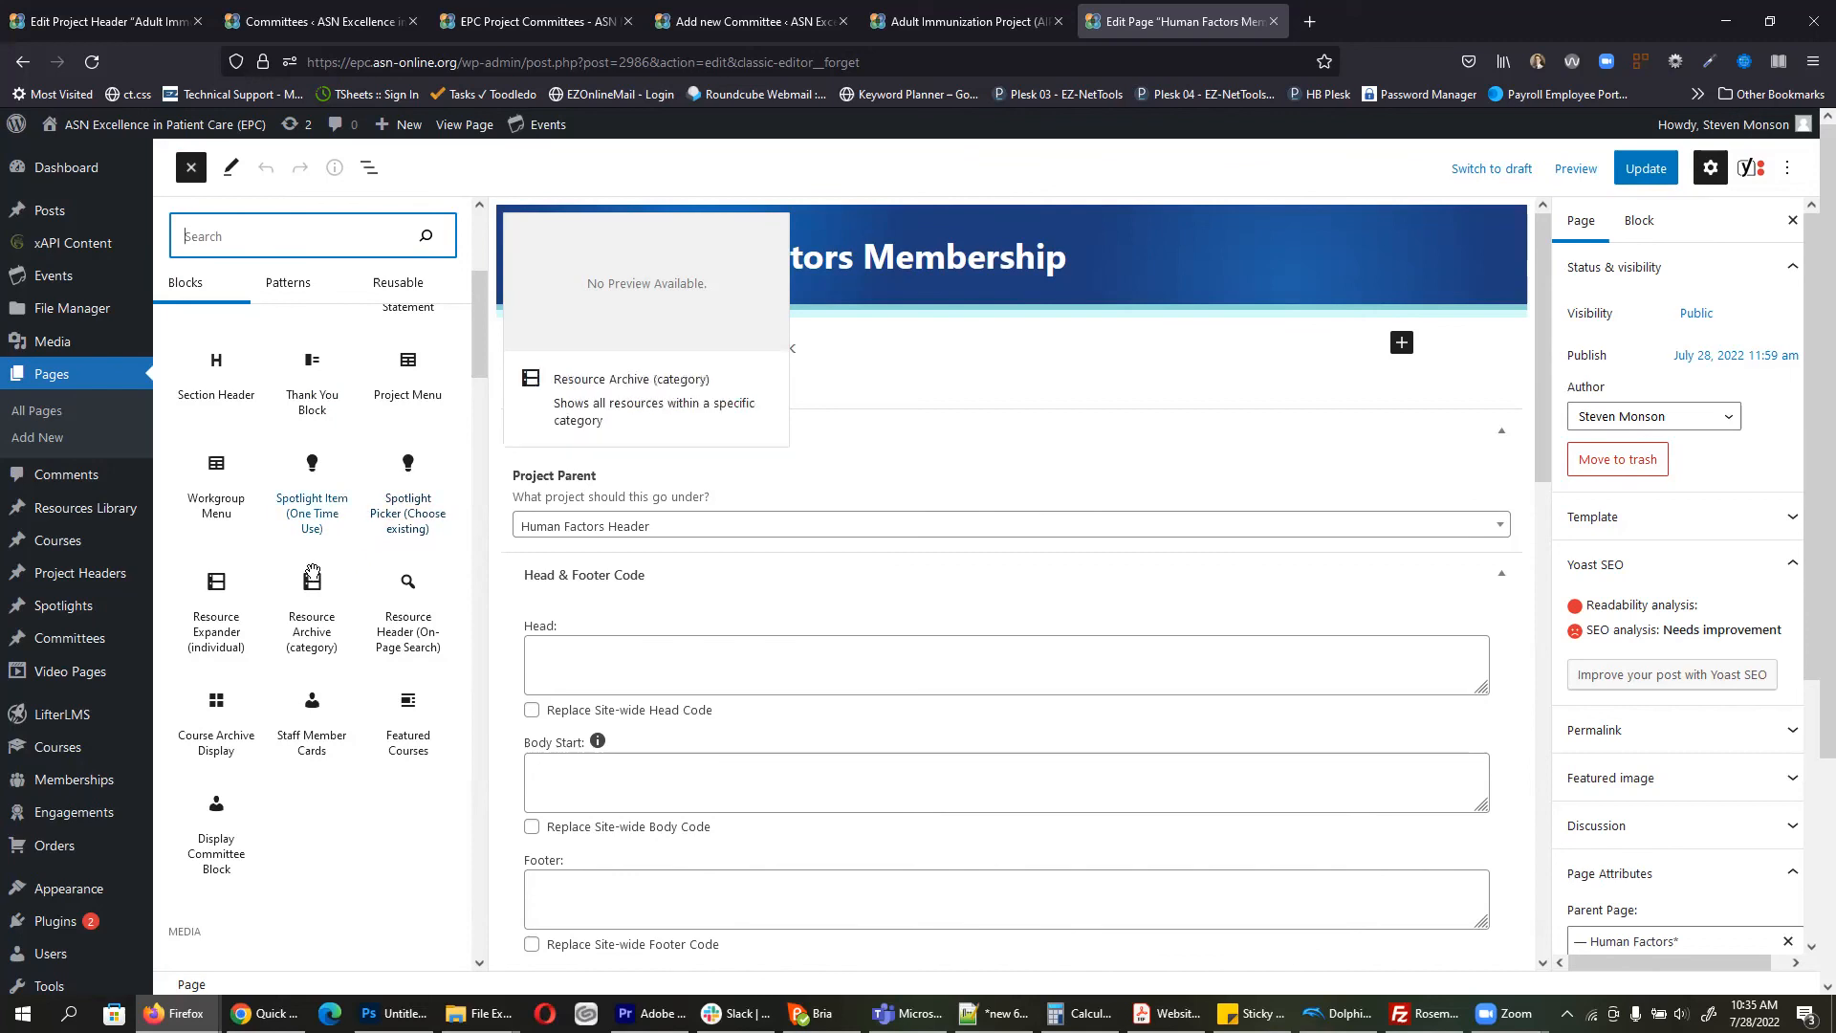
left_click(216, 818)
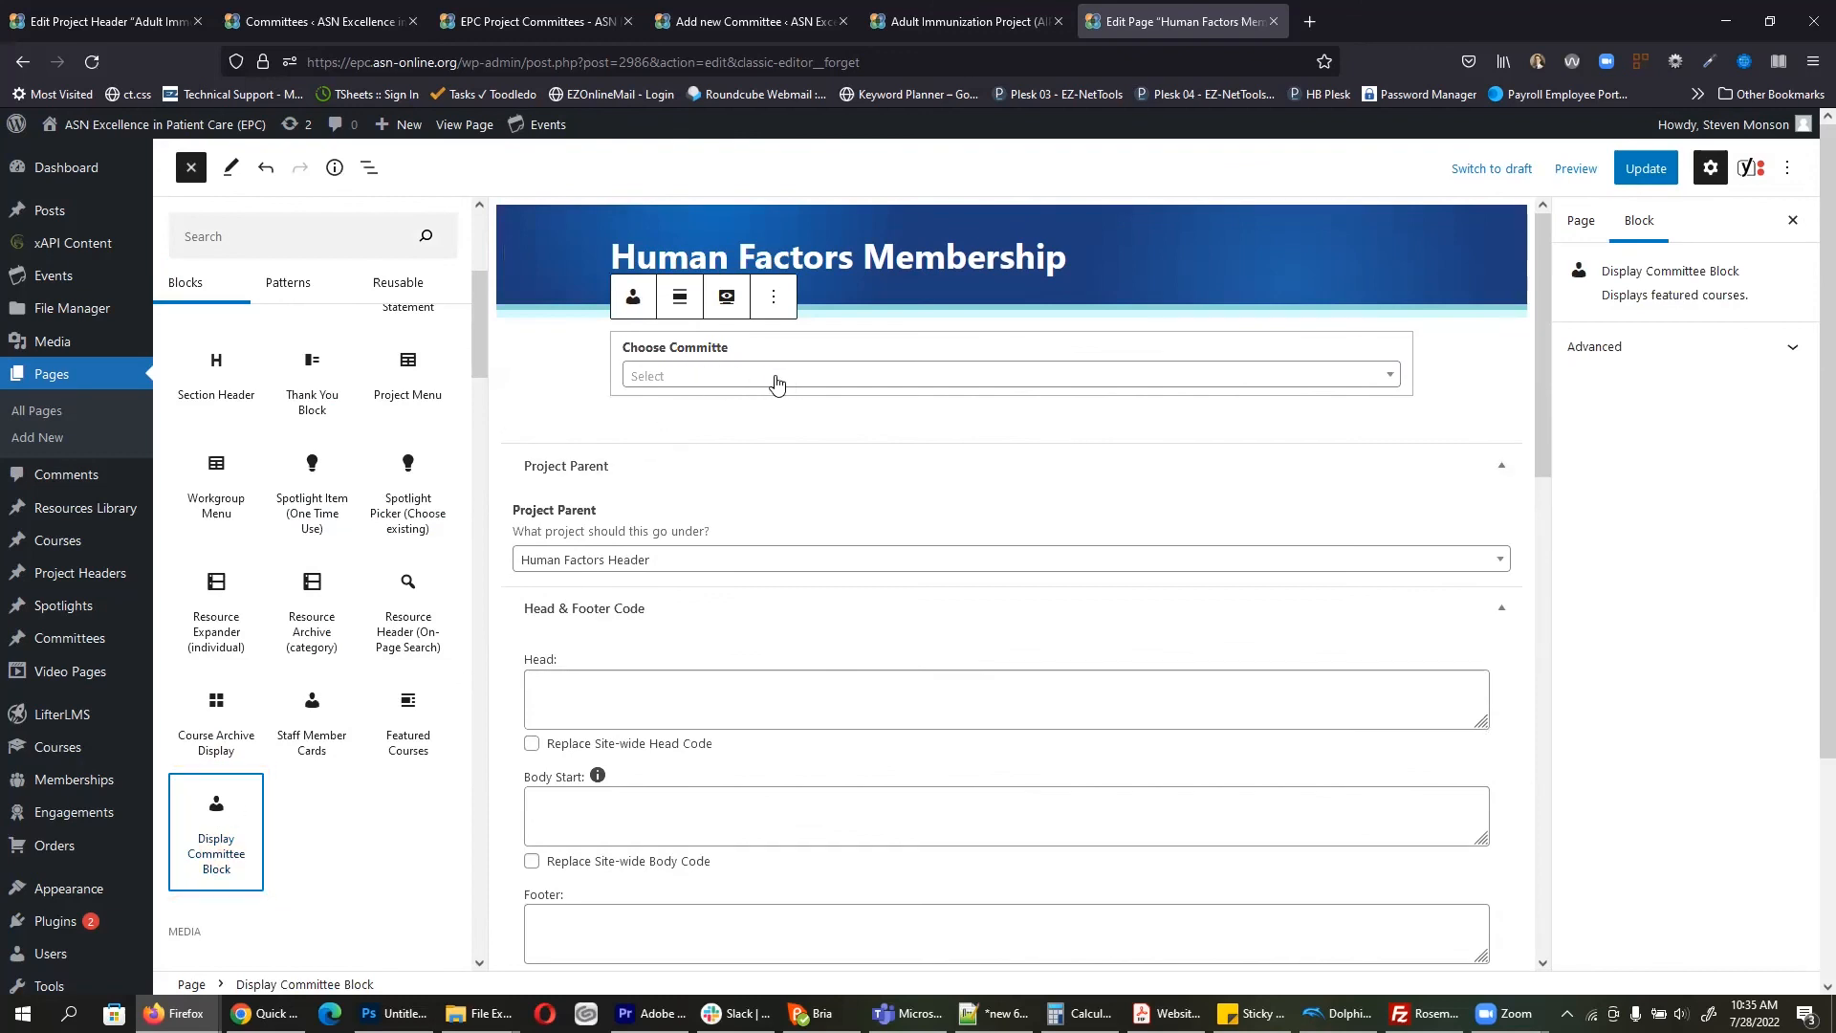
left_click(705, 383)
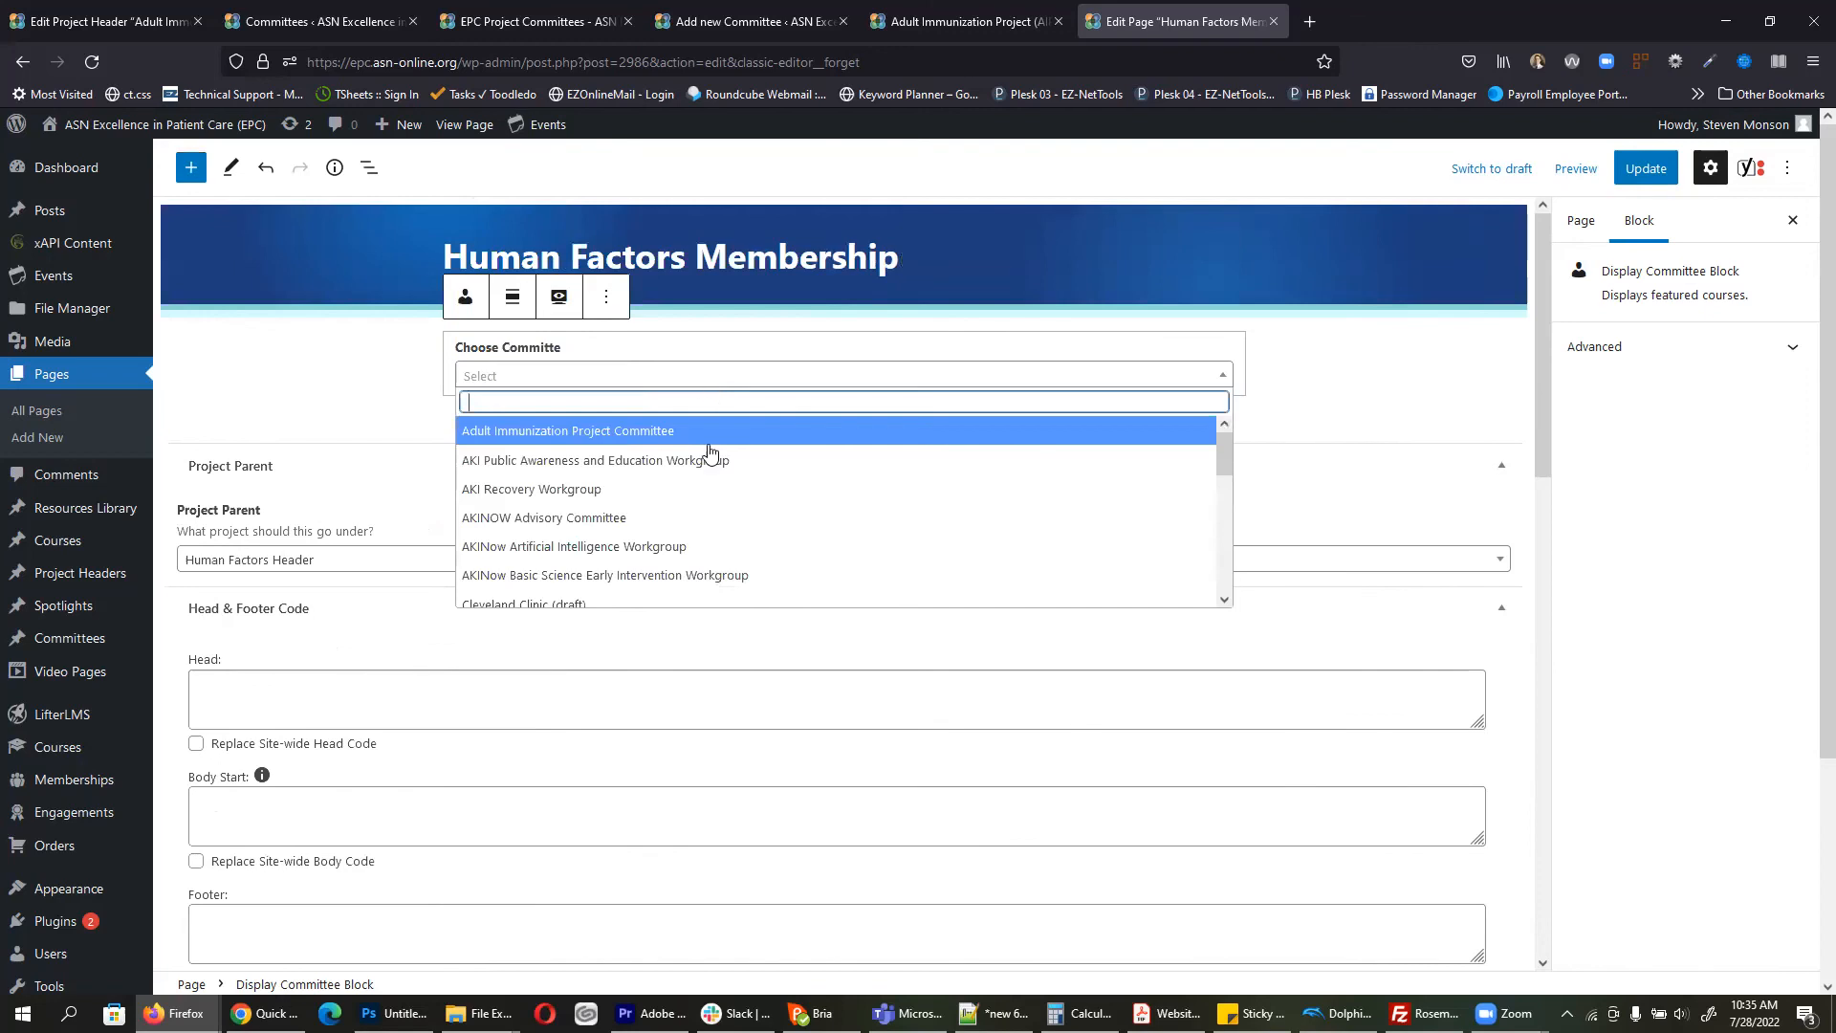
scroll(658, 469, "down", 3)
scroll(613, 481, "down", 2)
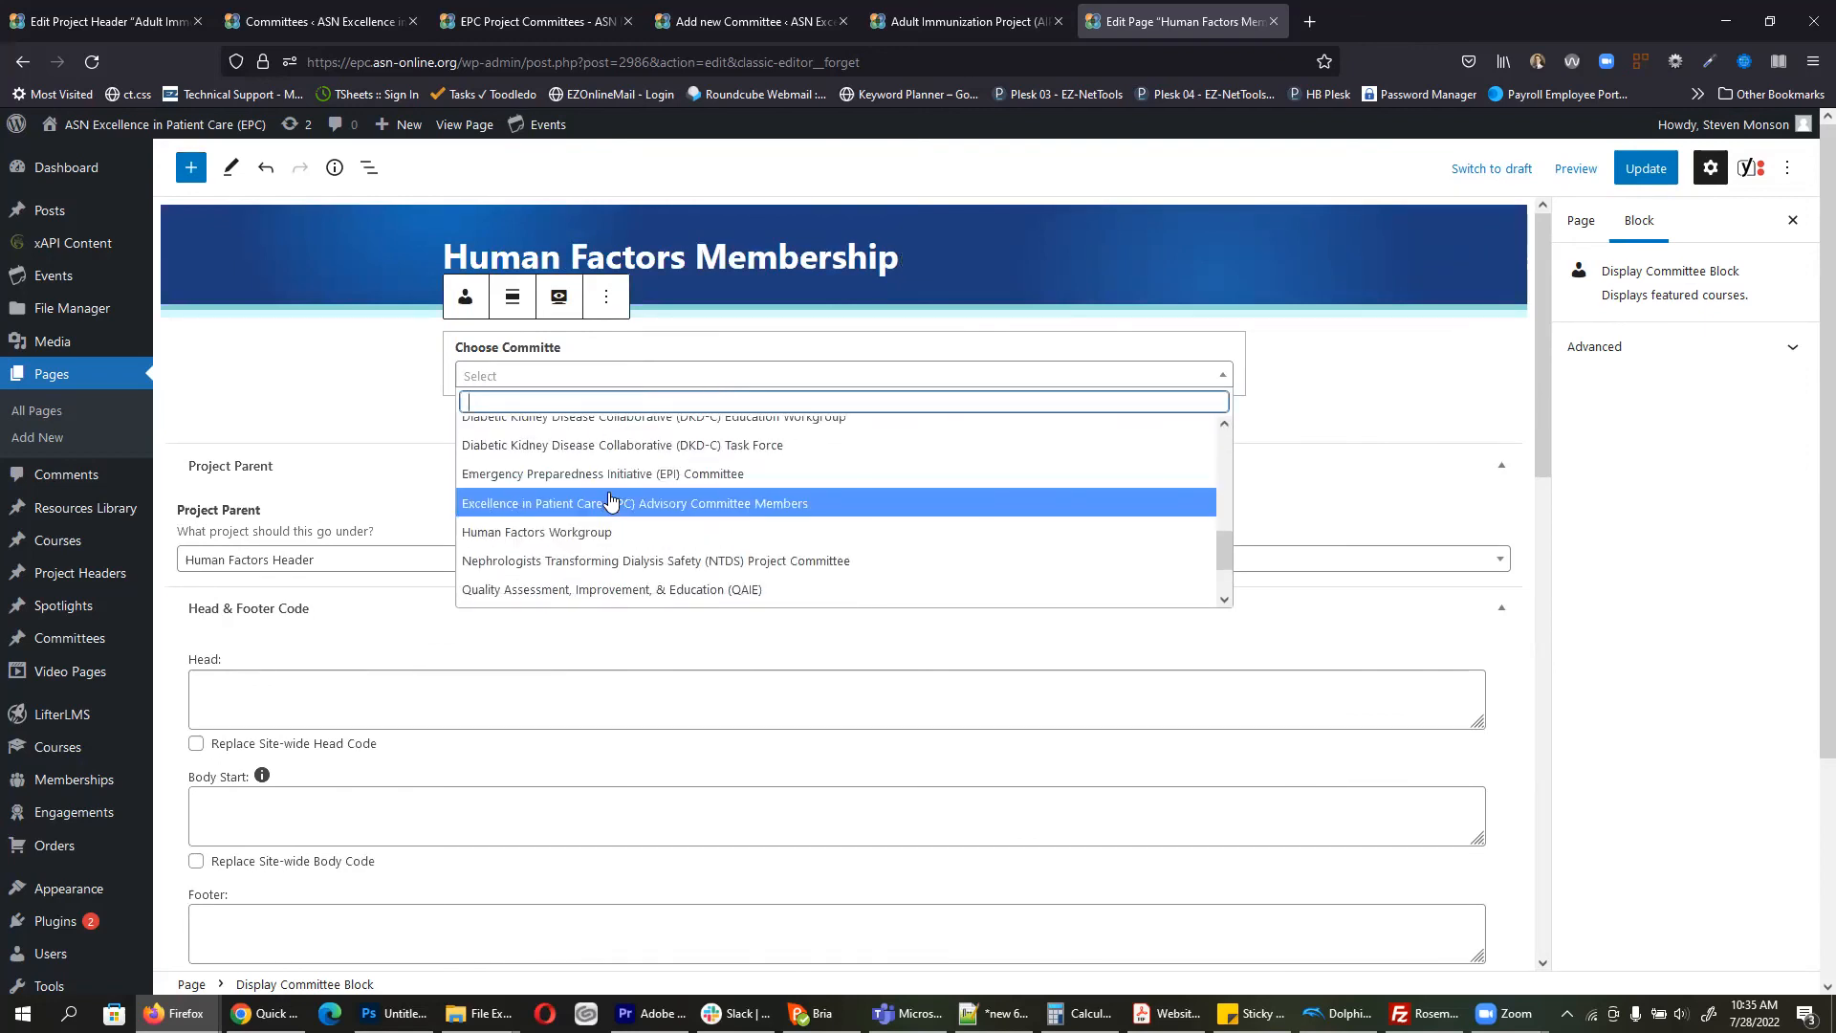
left_click(540, 538)
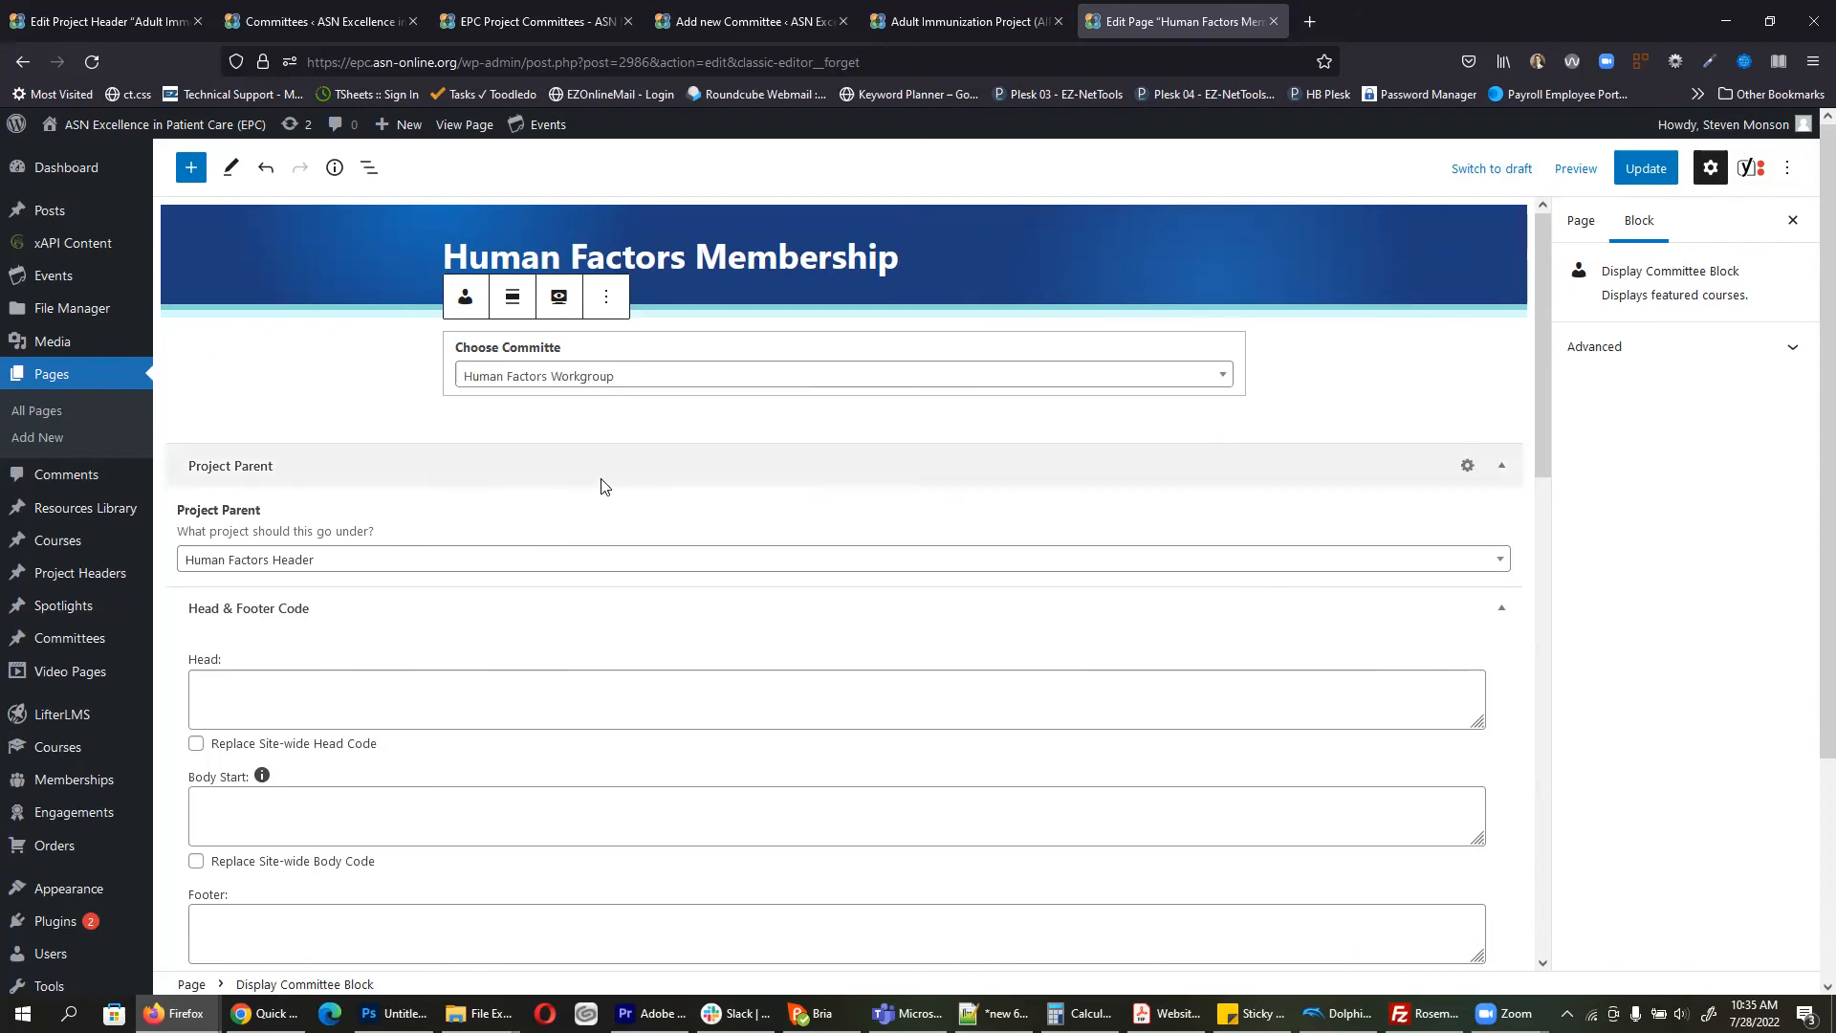
left_click(1655, 175)
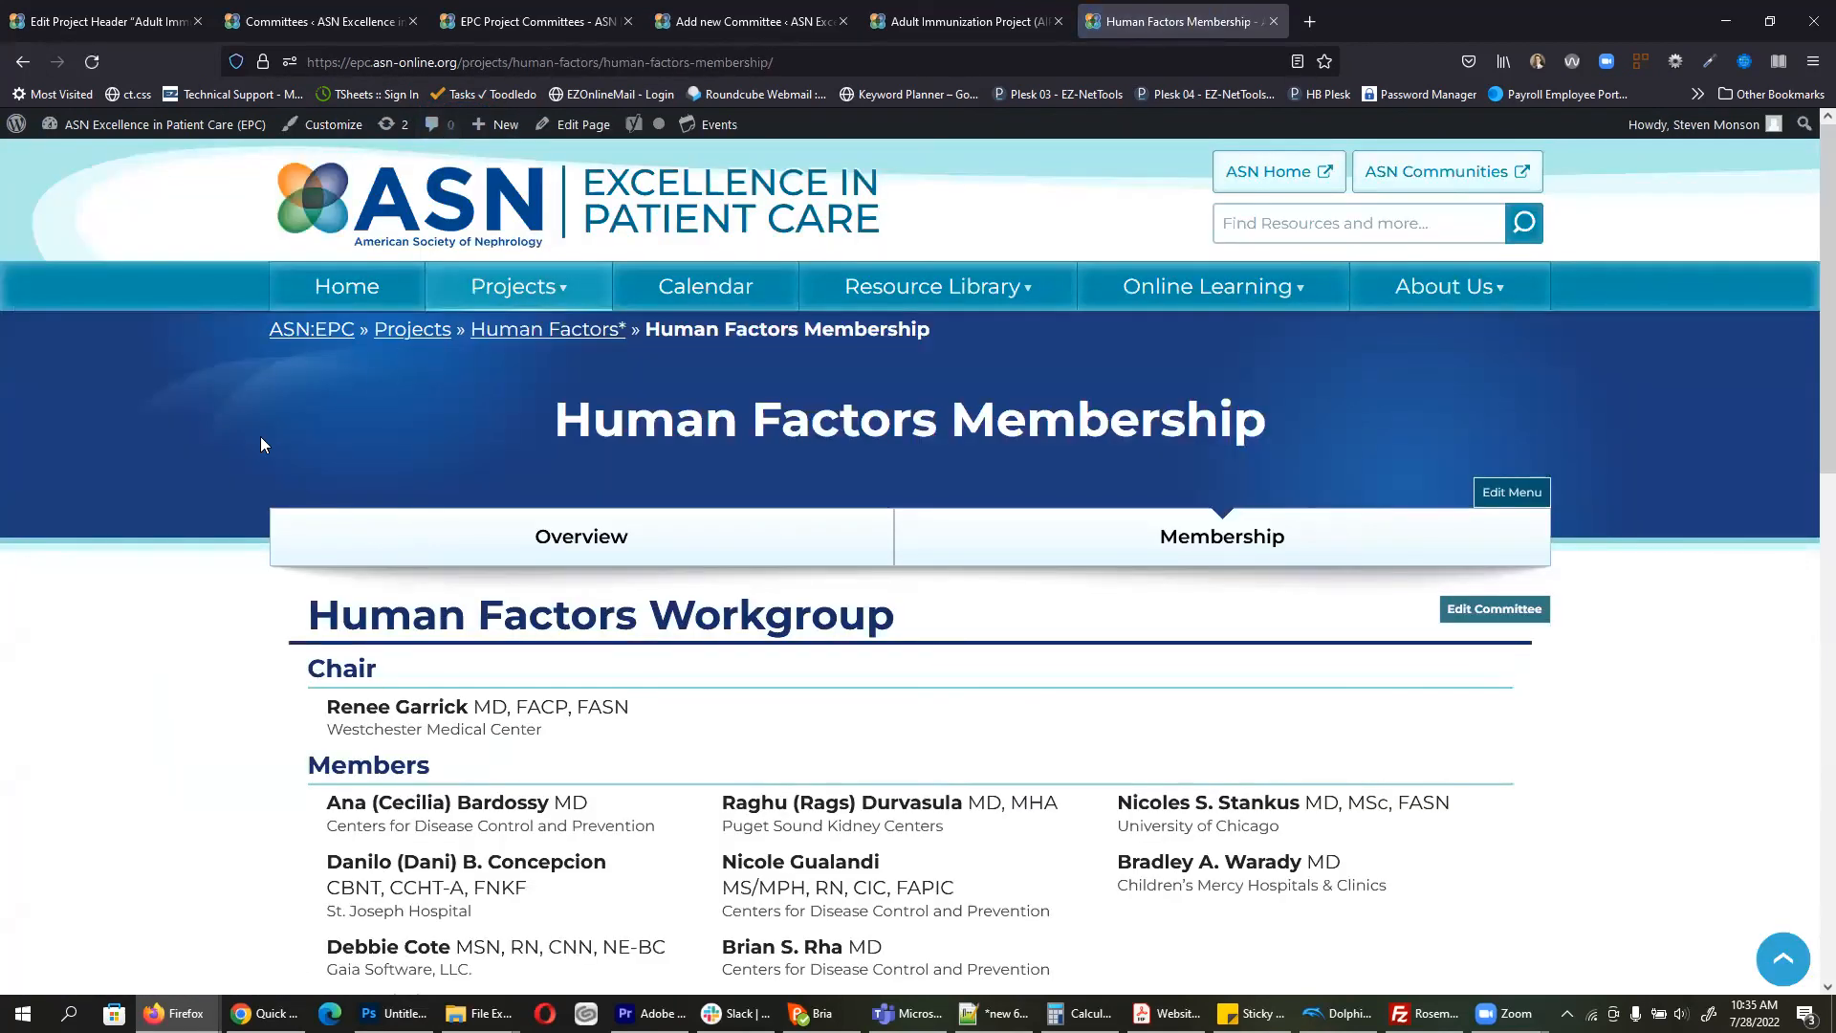
Step: Scroll the live page to view the Human Factors Workgroup chair and eight members
scroll(262, 443, "down", 2)
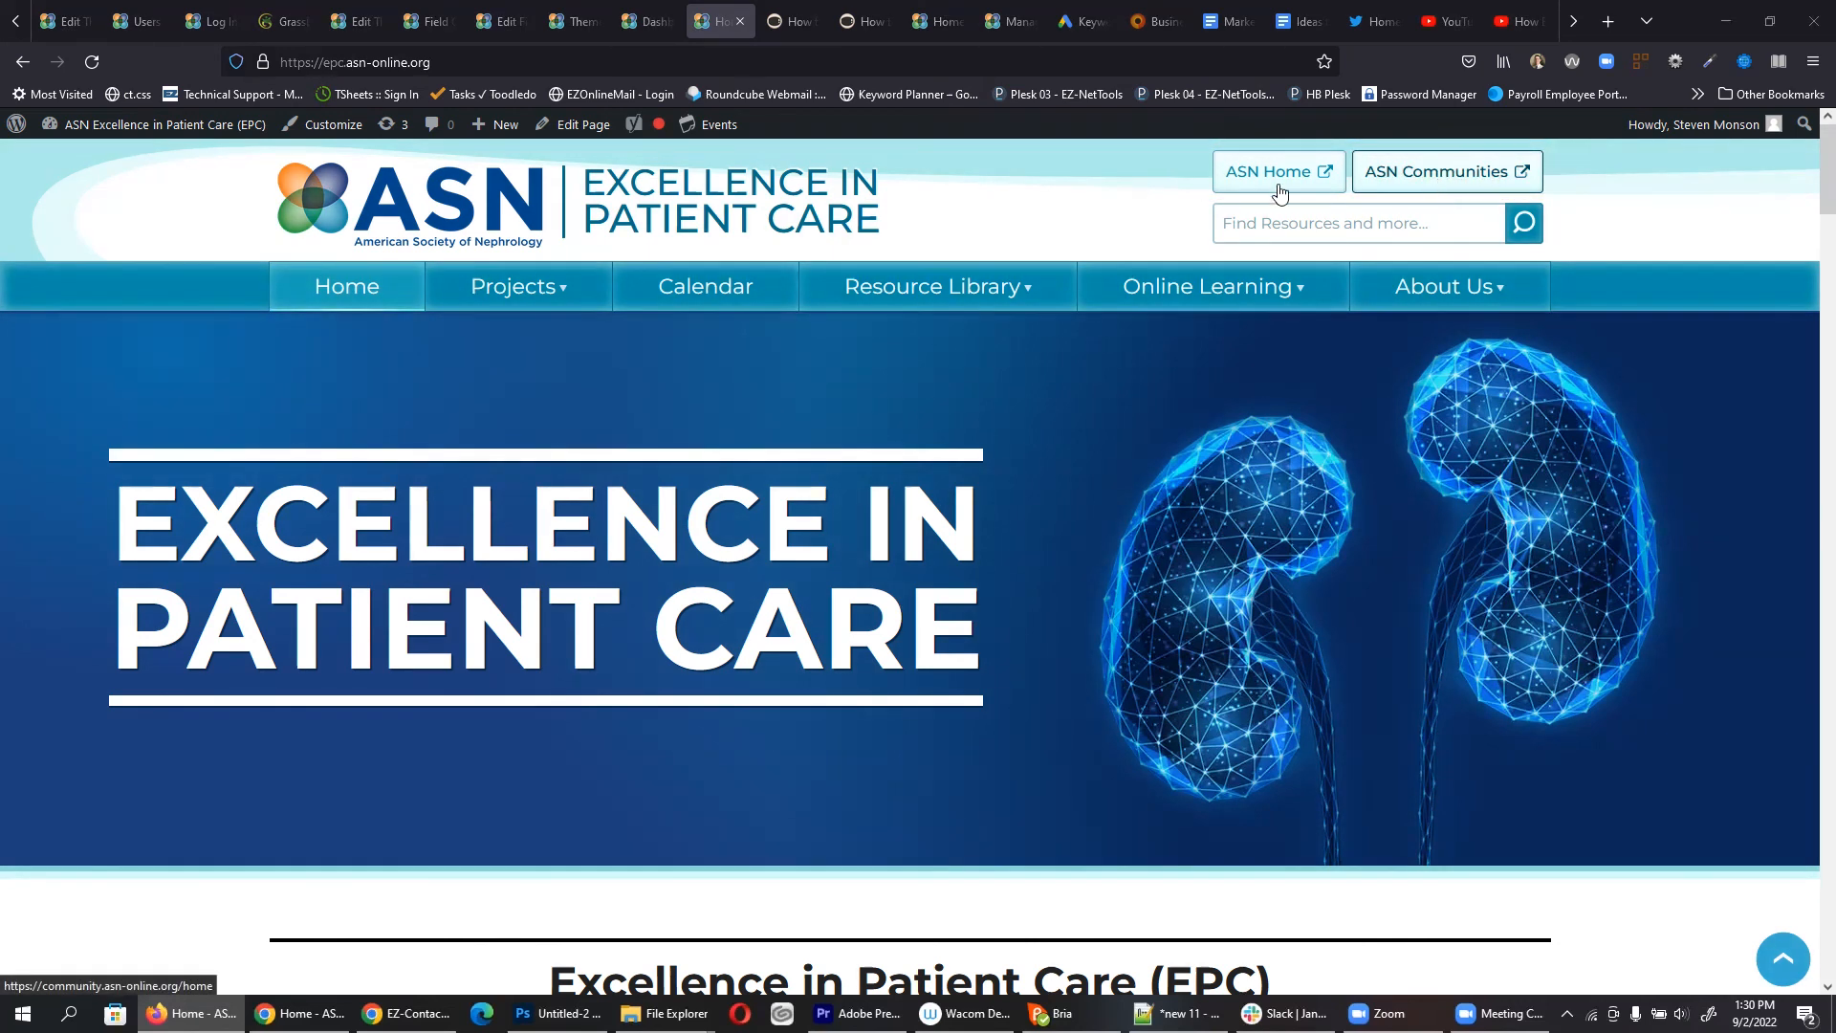
left_click(647, 25)
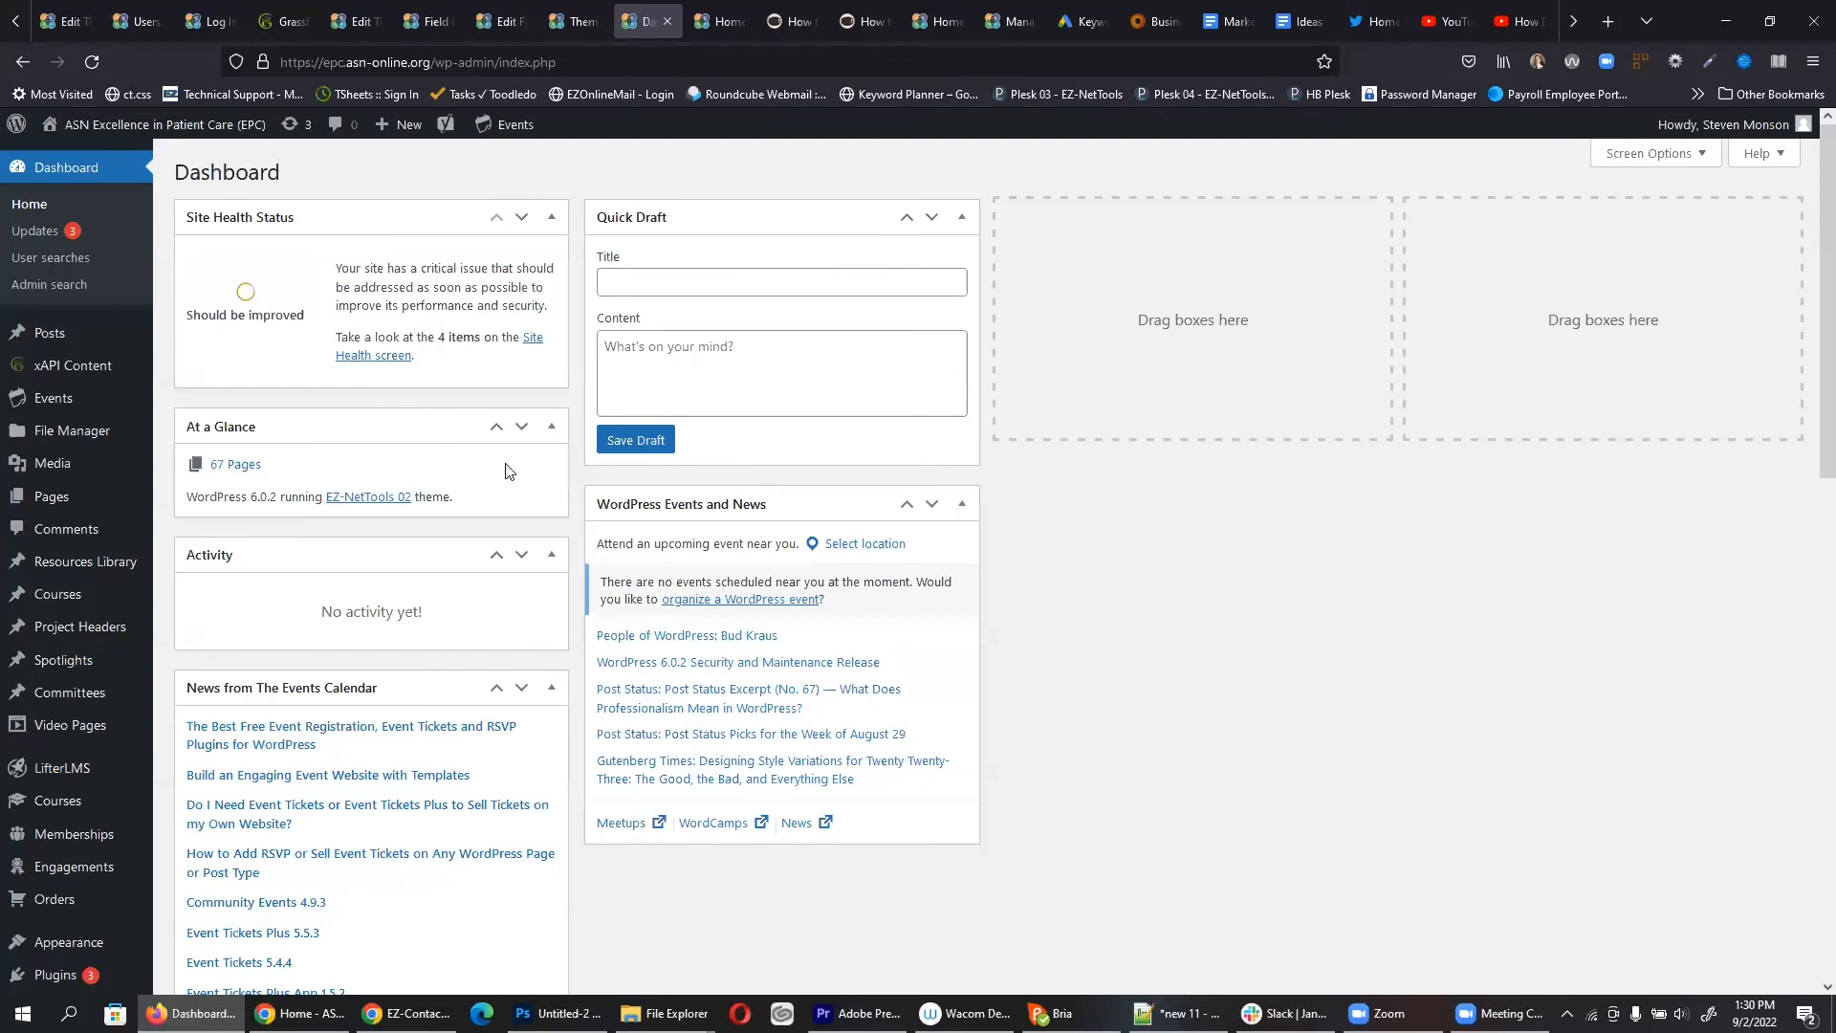
scroll(163, 533, "down", 6)
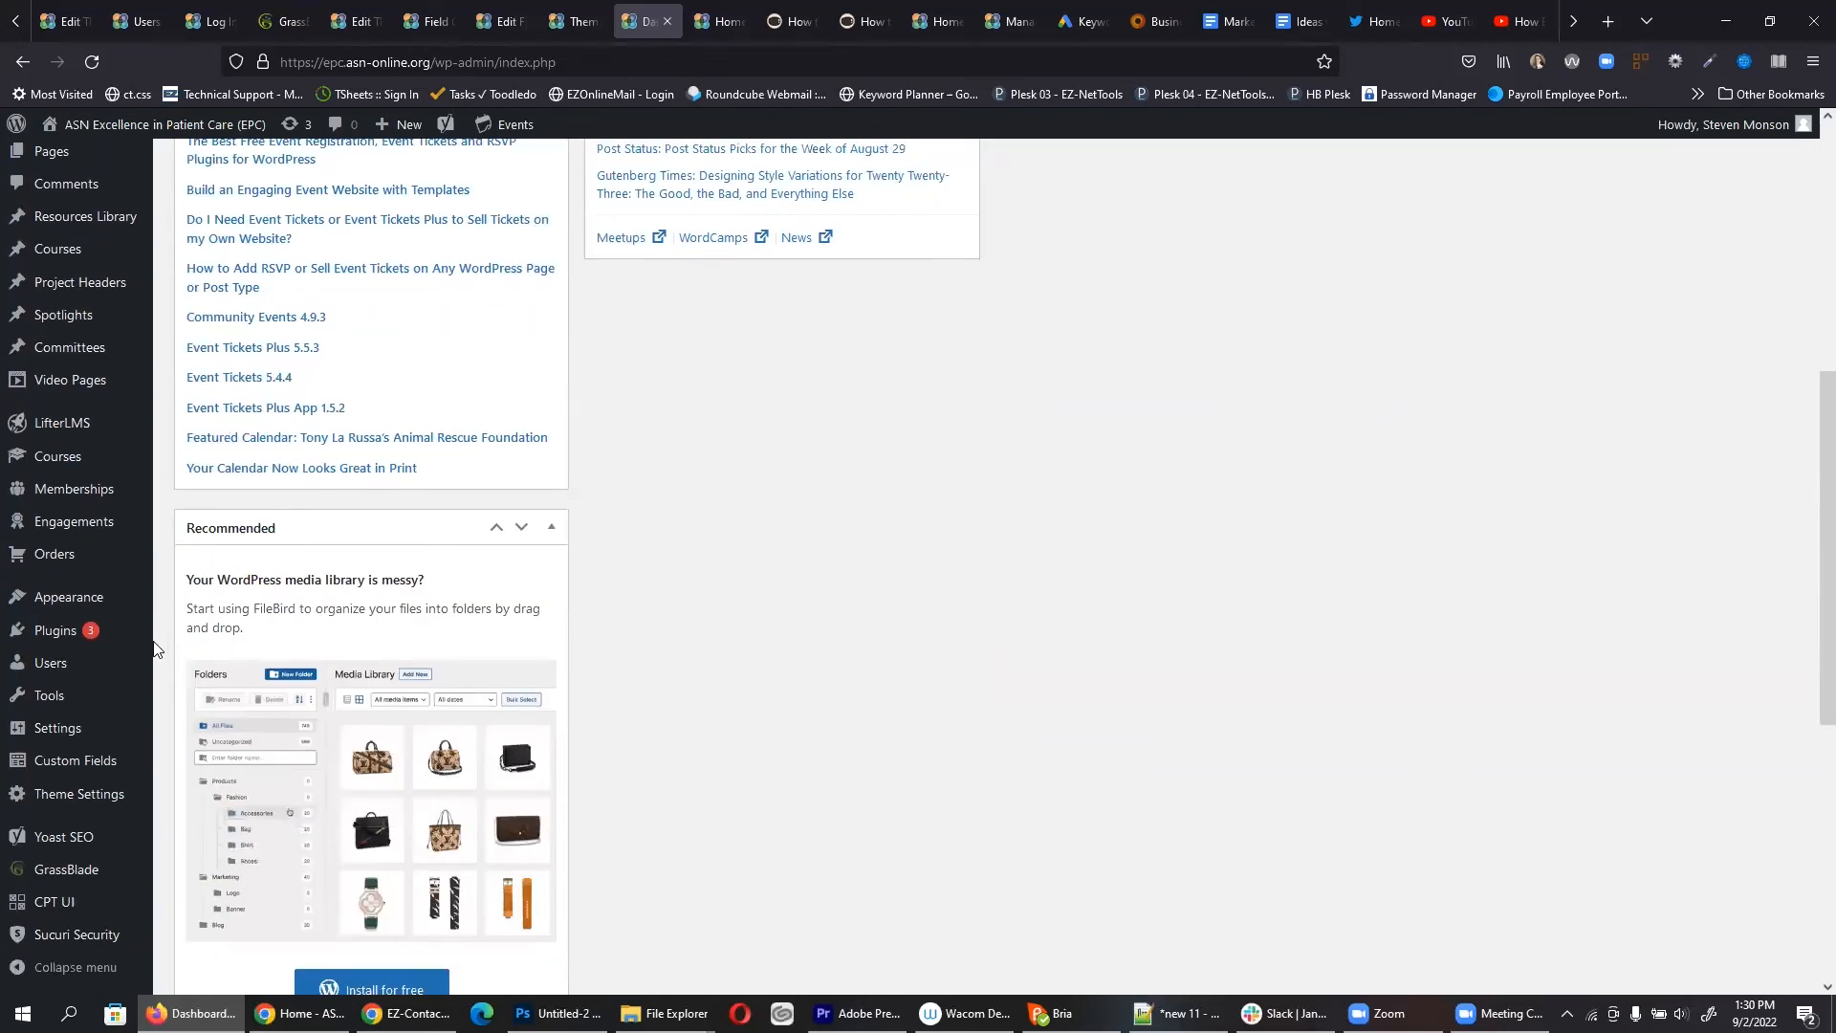
mouse_move(93, 802)
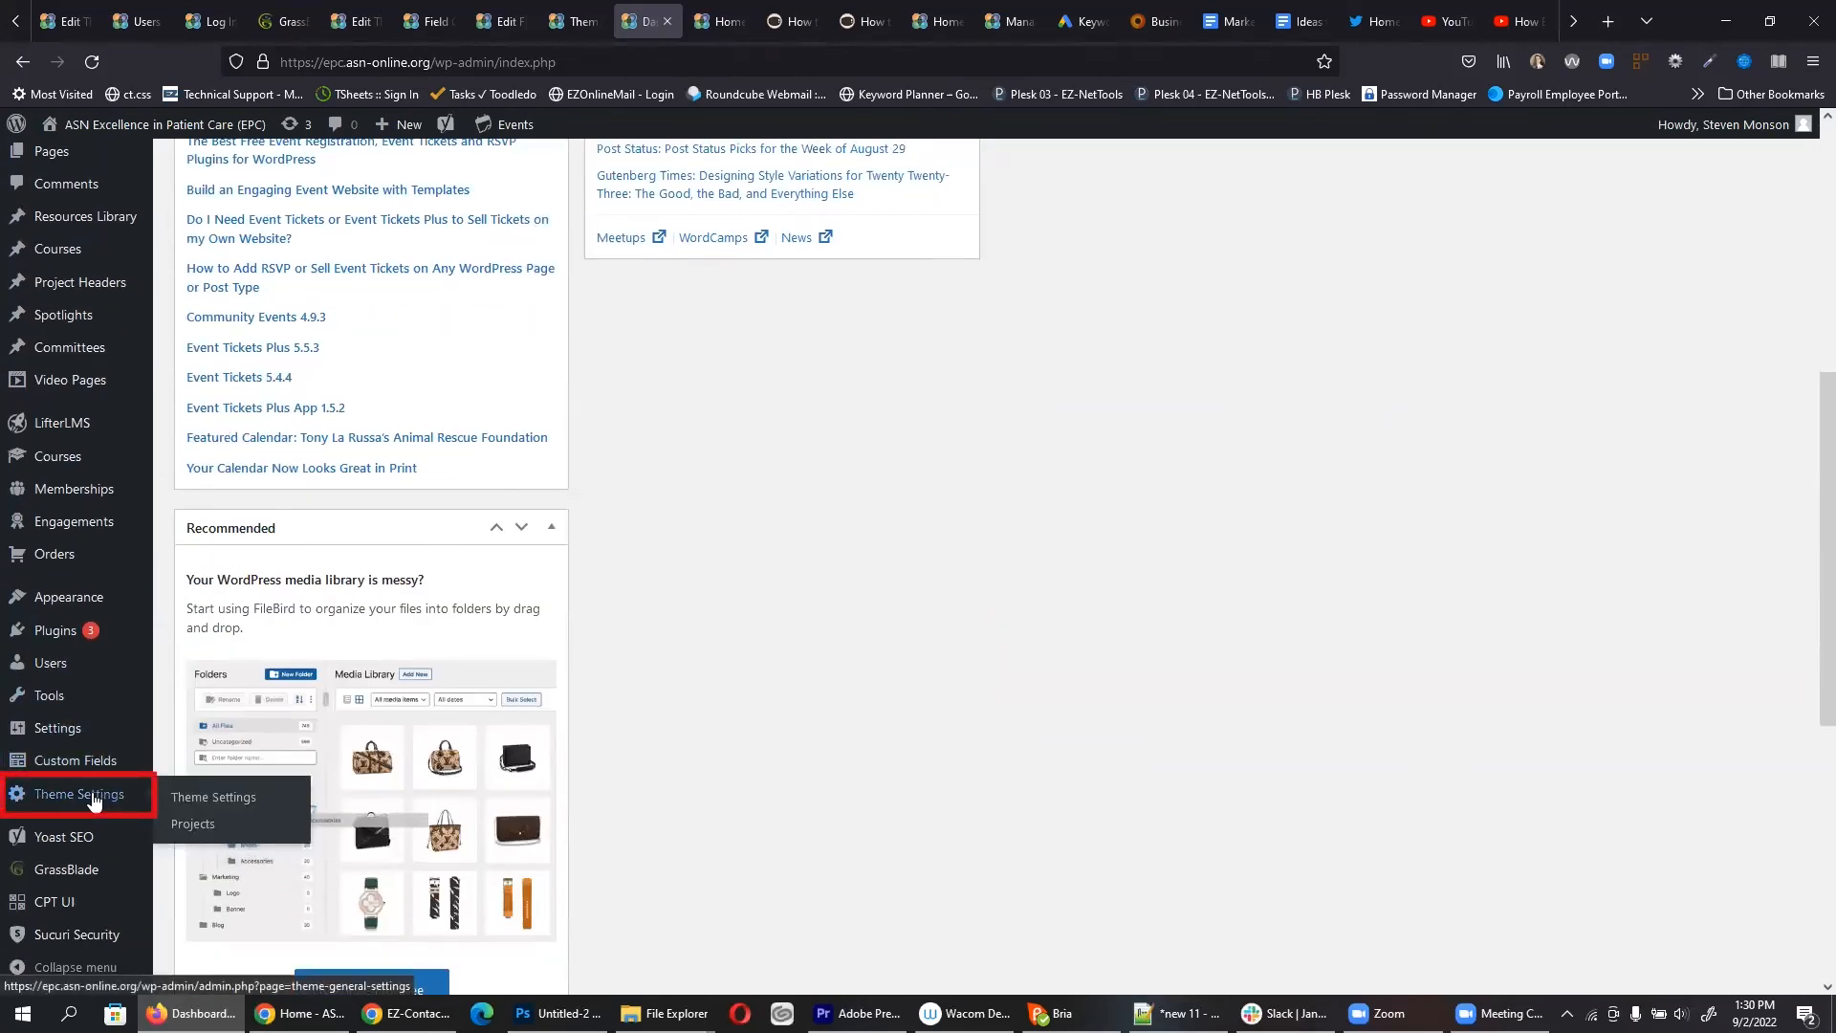
left_click(201, 806)
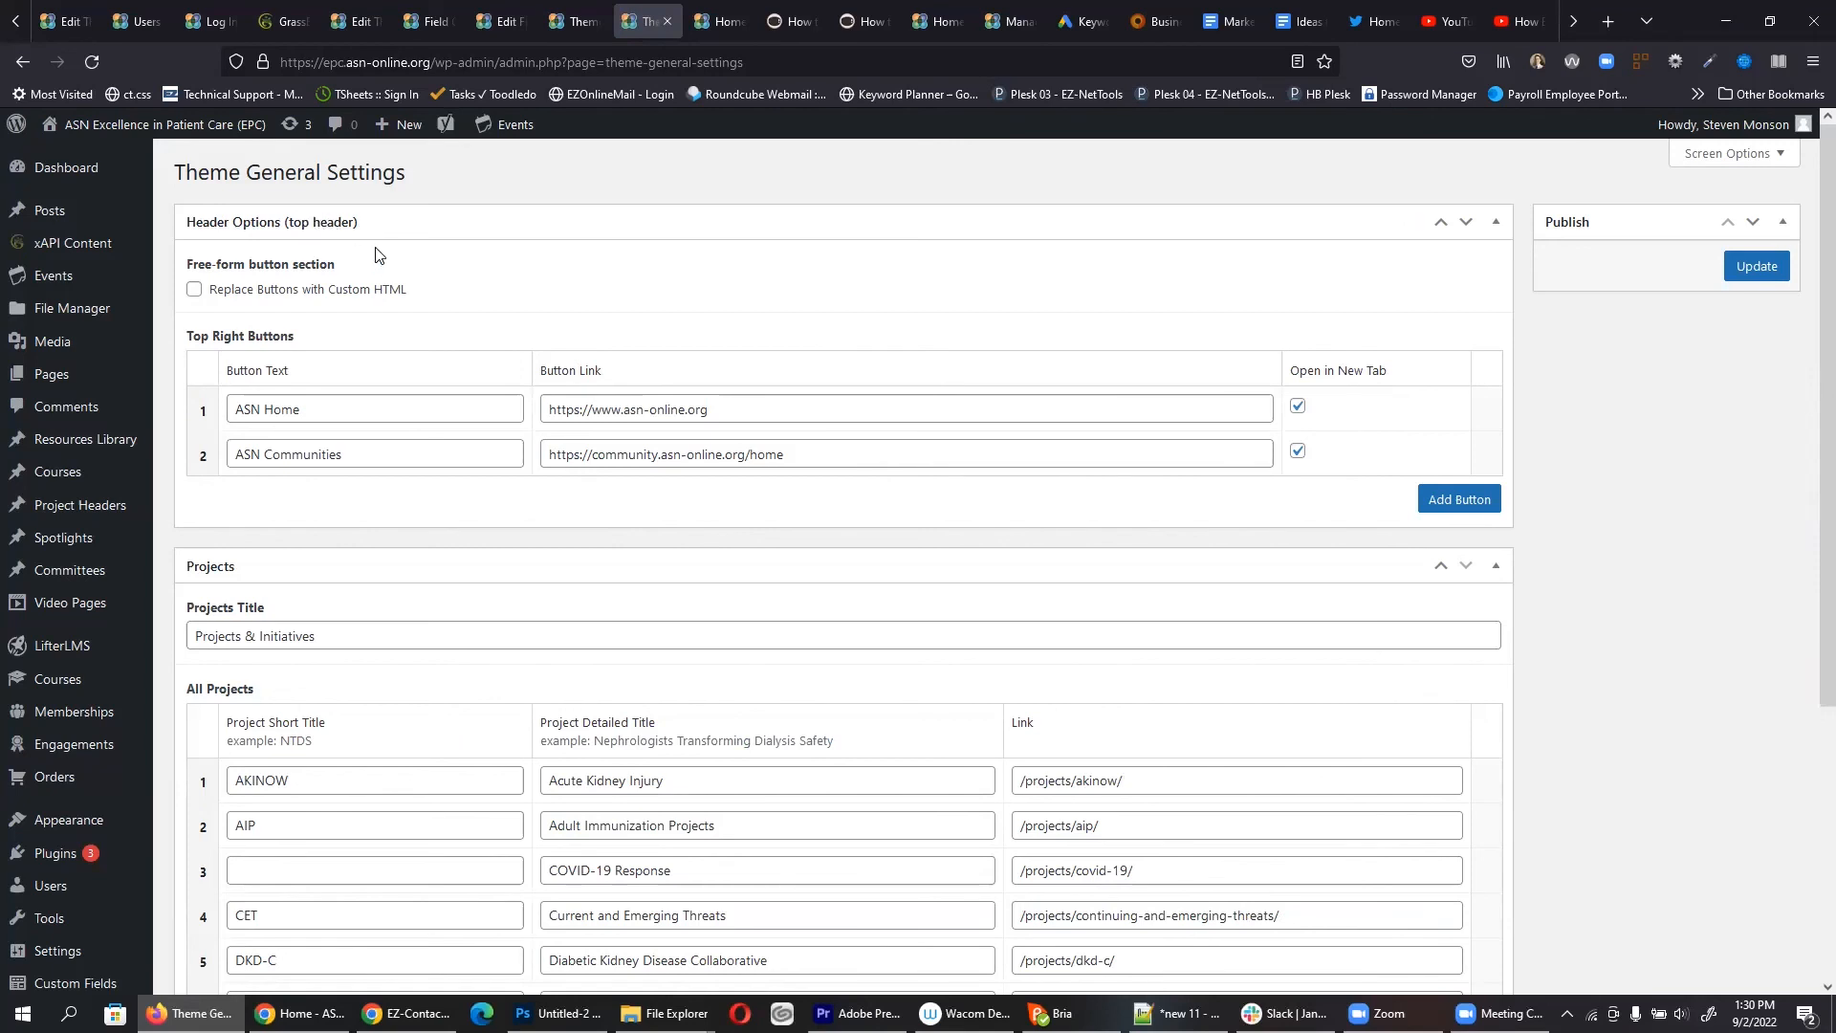
left_click(342, 409)
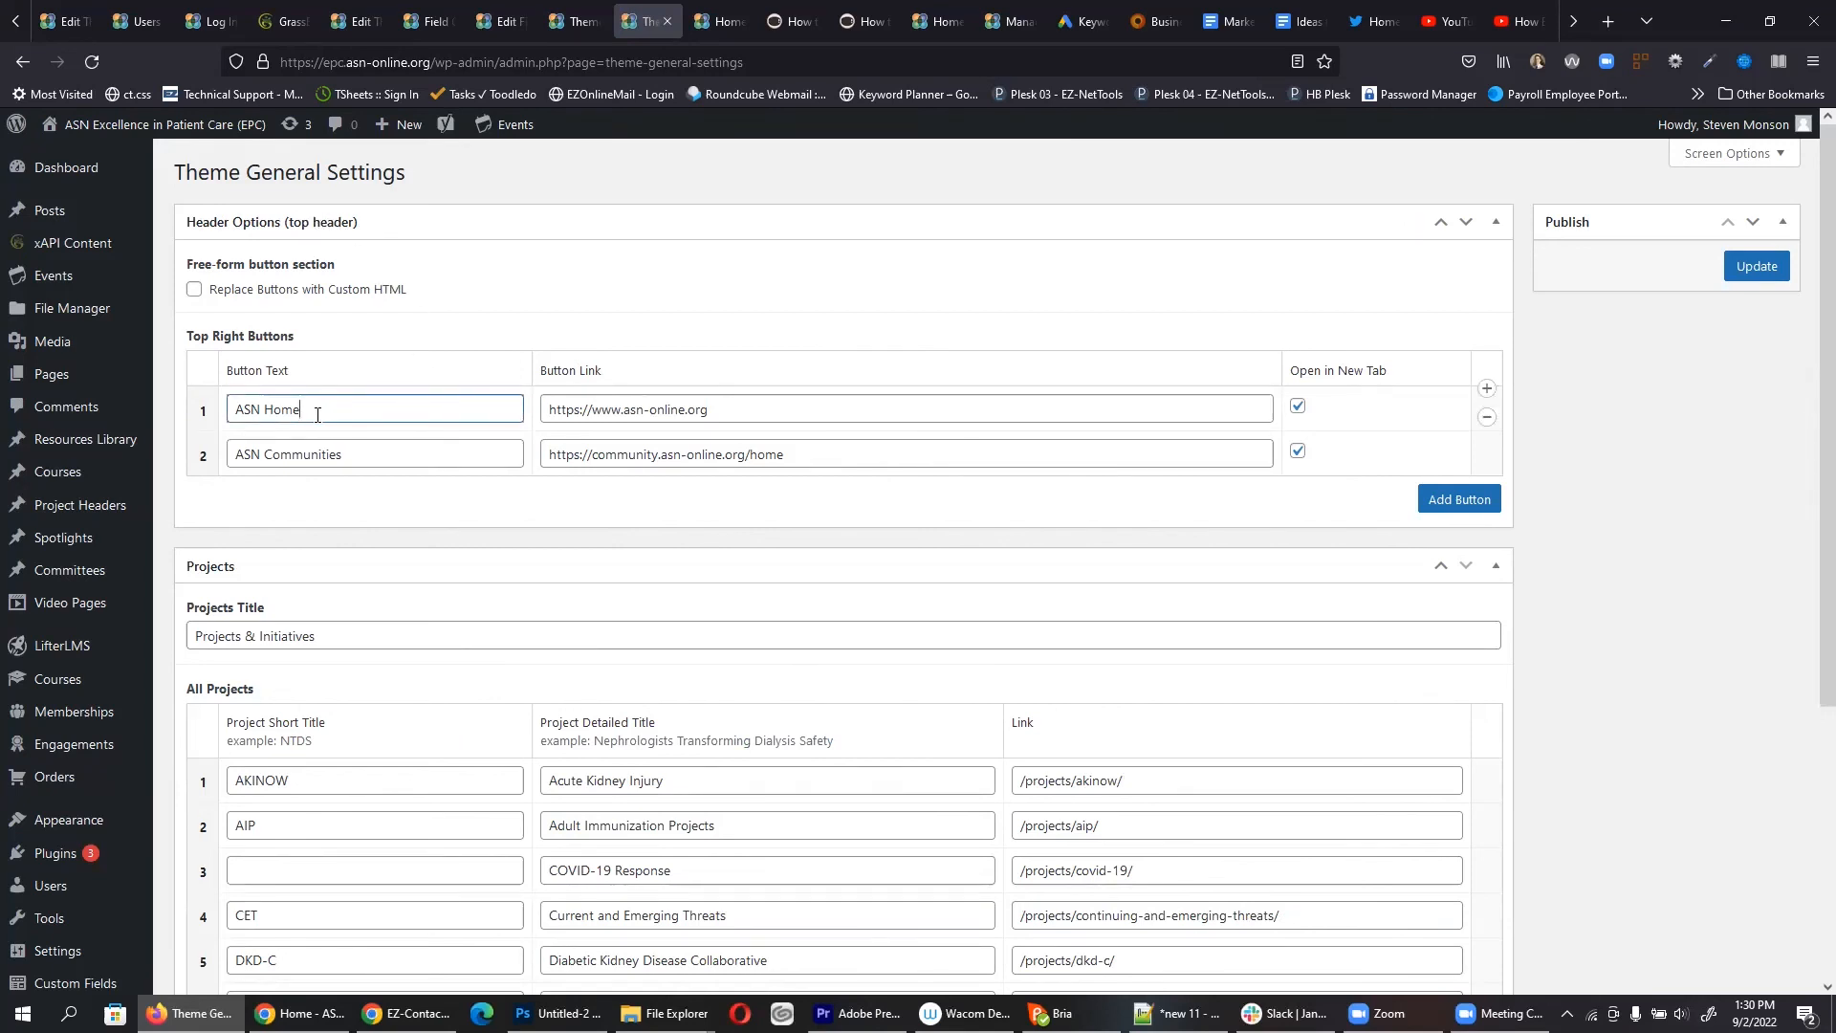
left_click(696, 18)
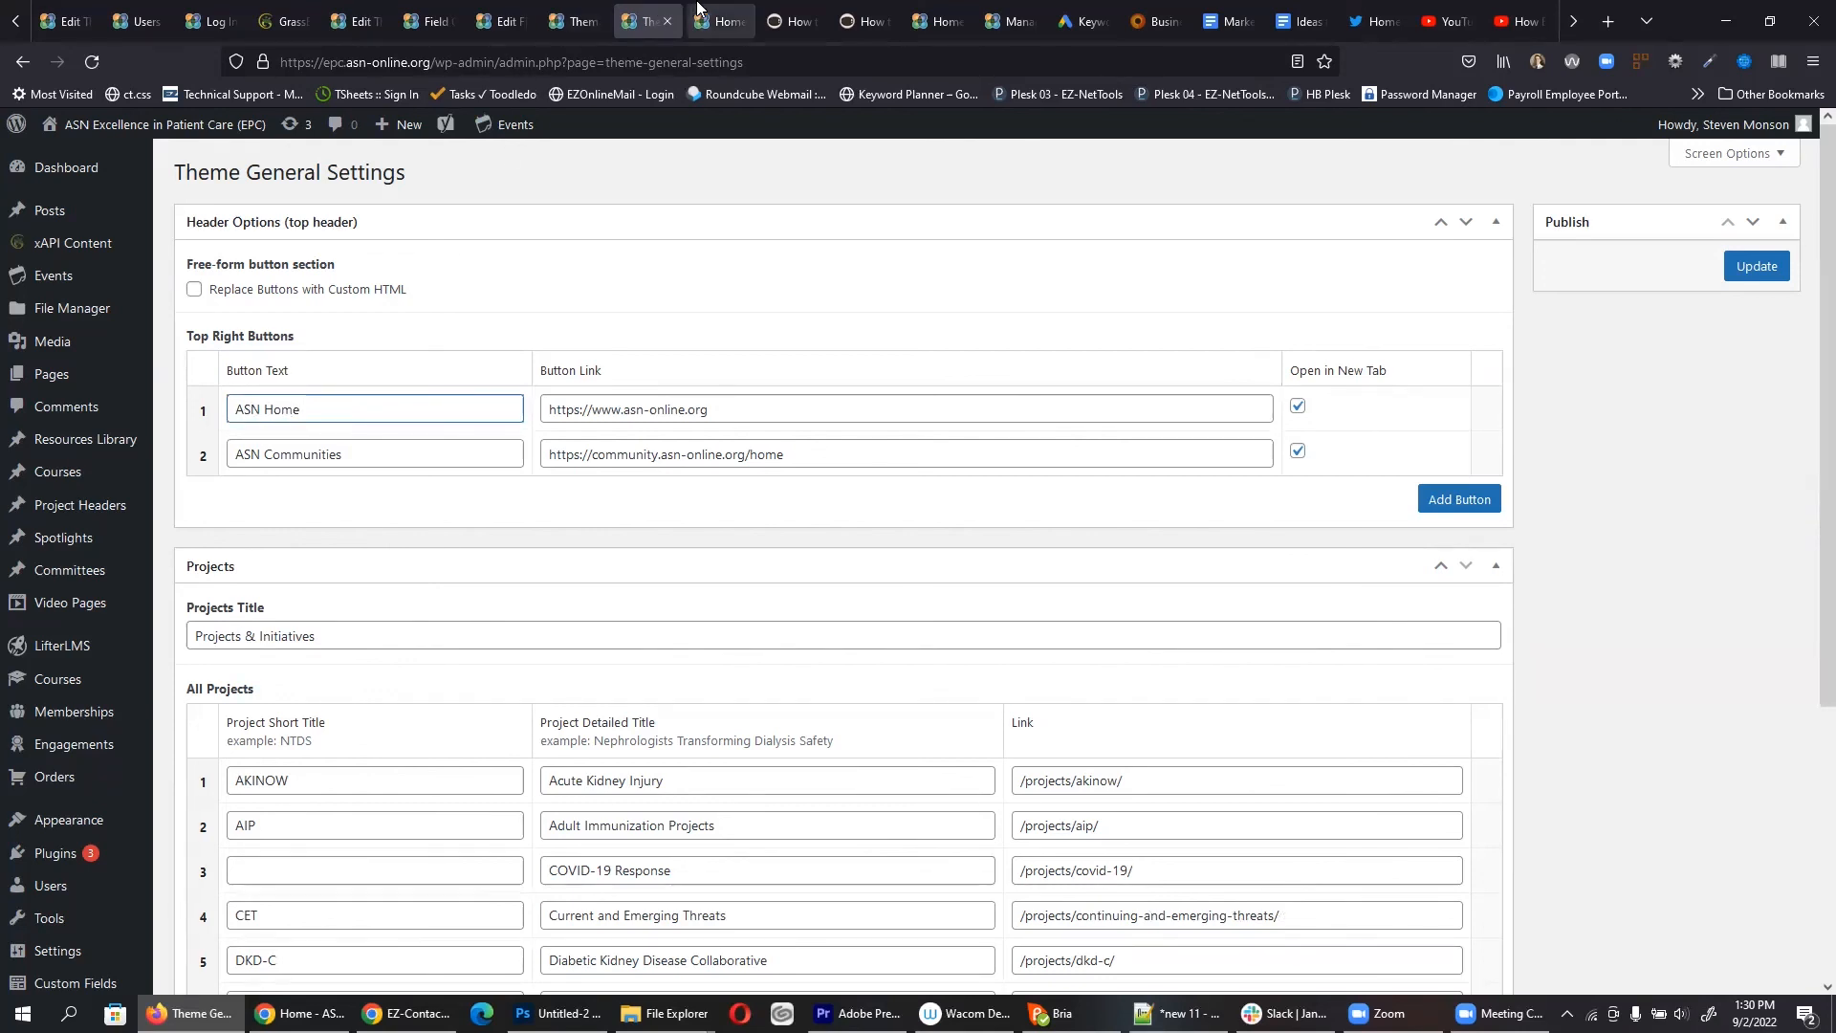
left_click(655, 21)
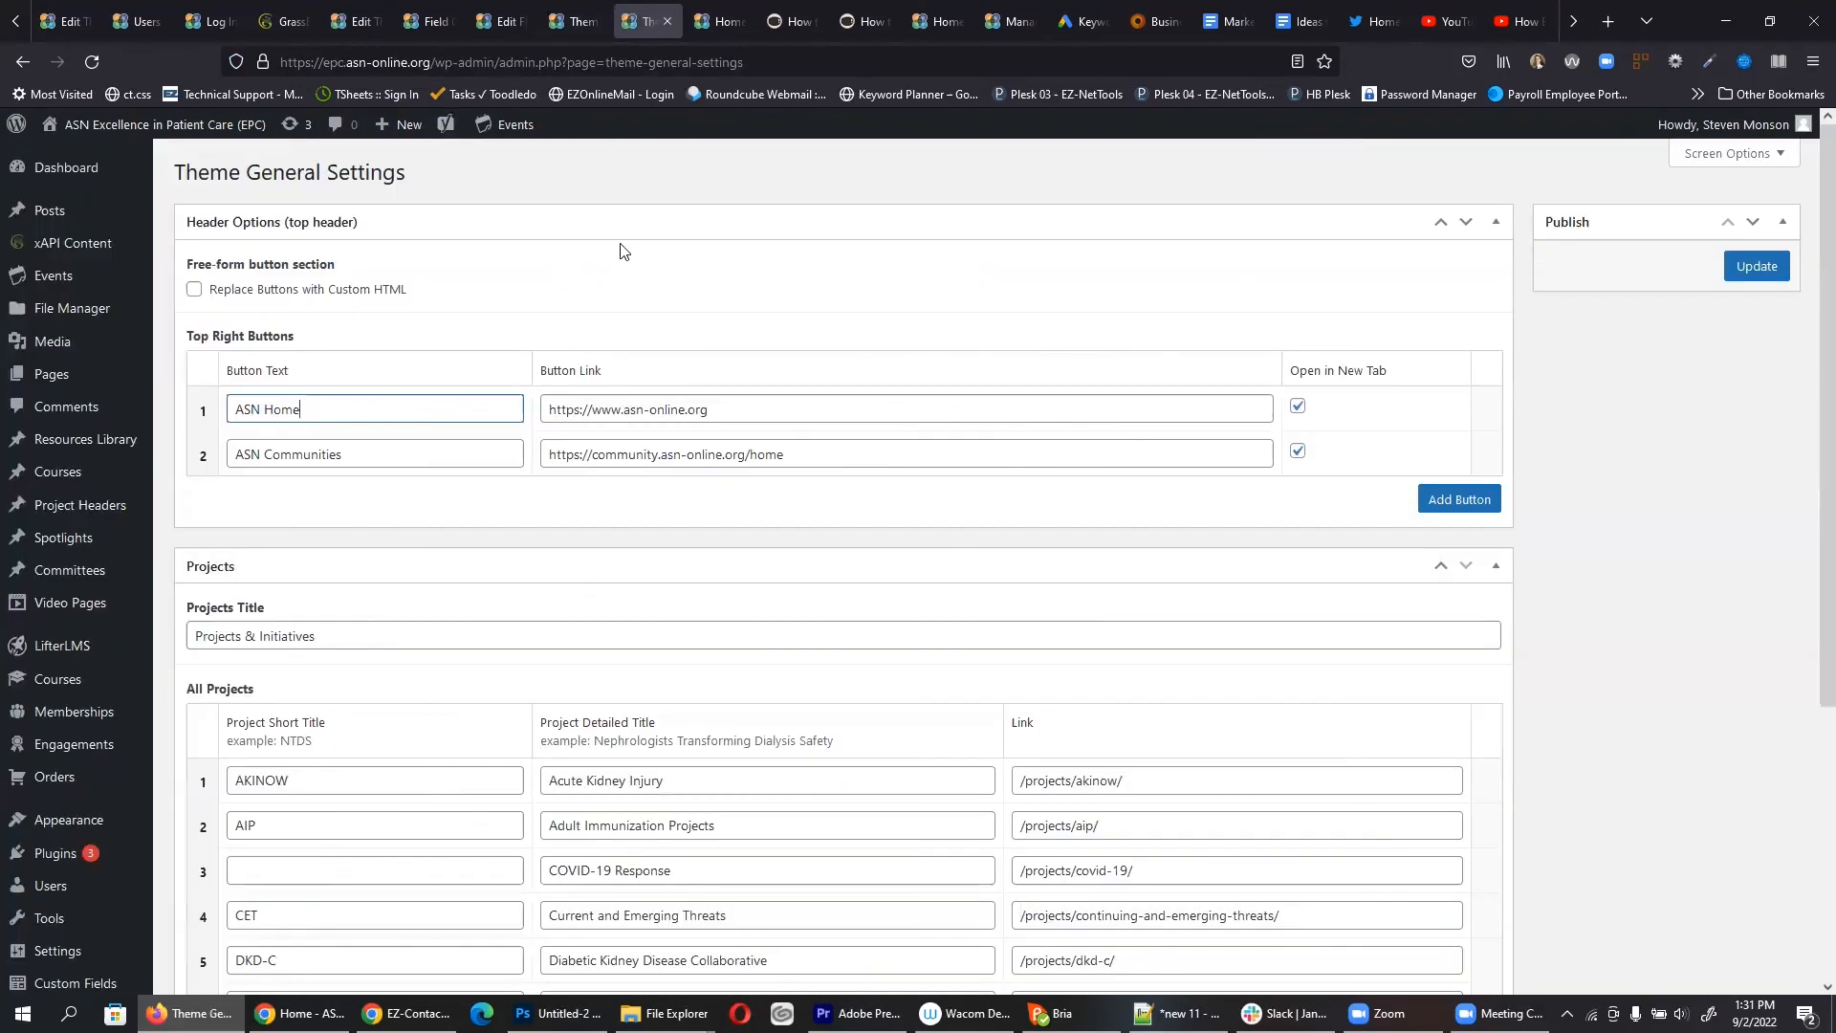
double_click(684, 406)
triple_click(691, 406)
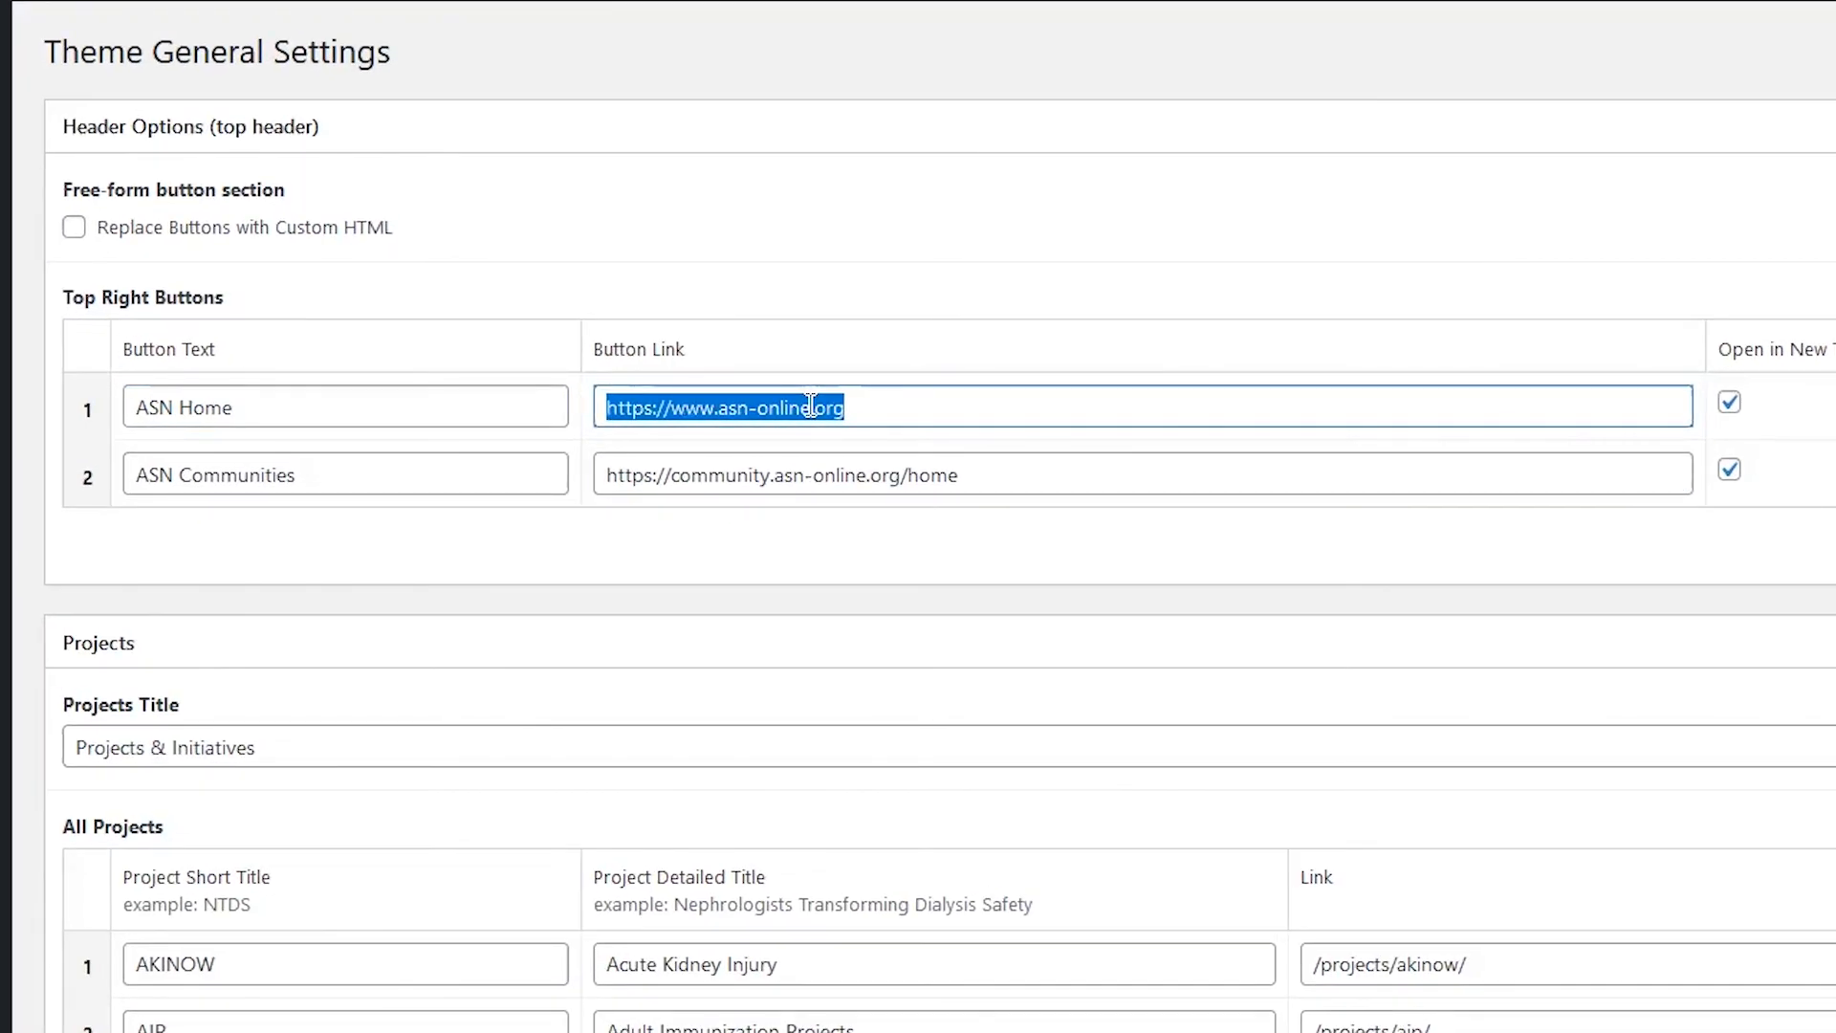
left_click(289, 475)
left_click(724, 475)
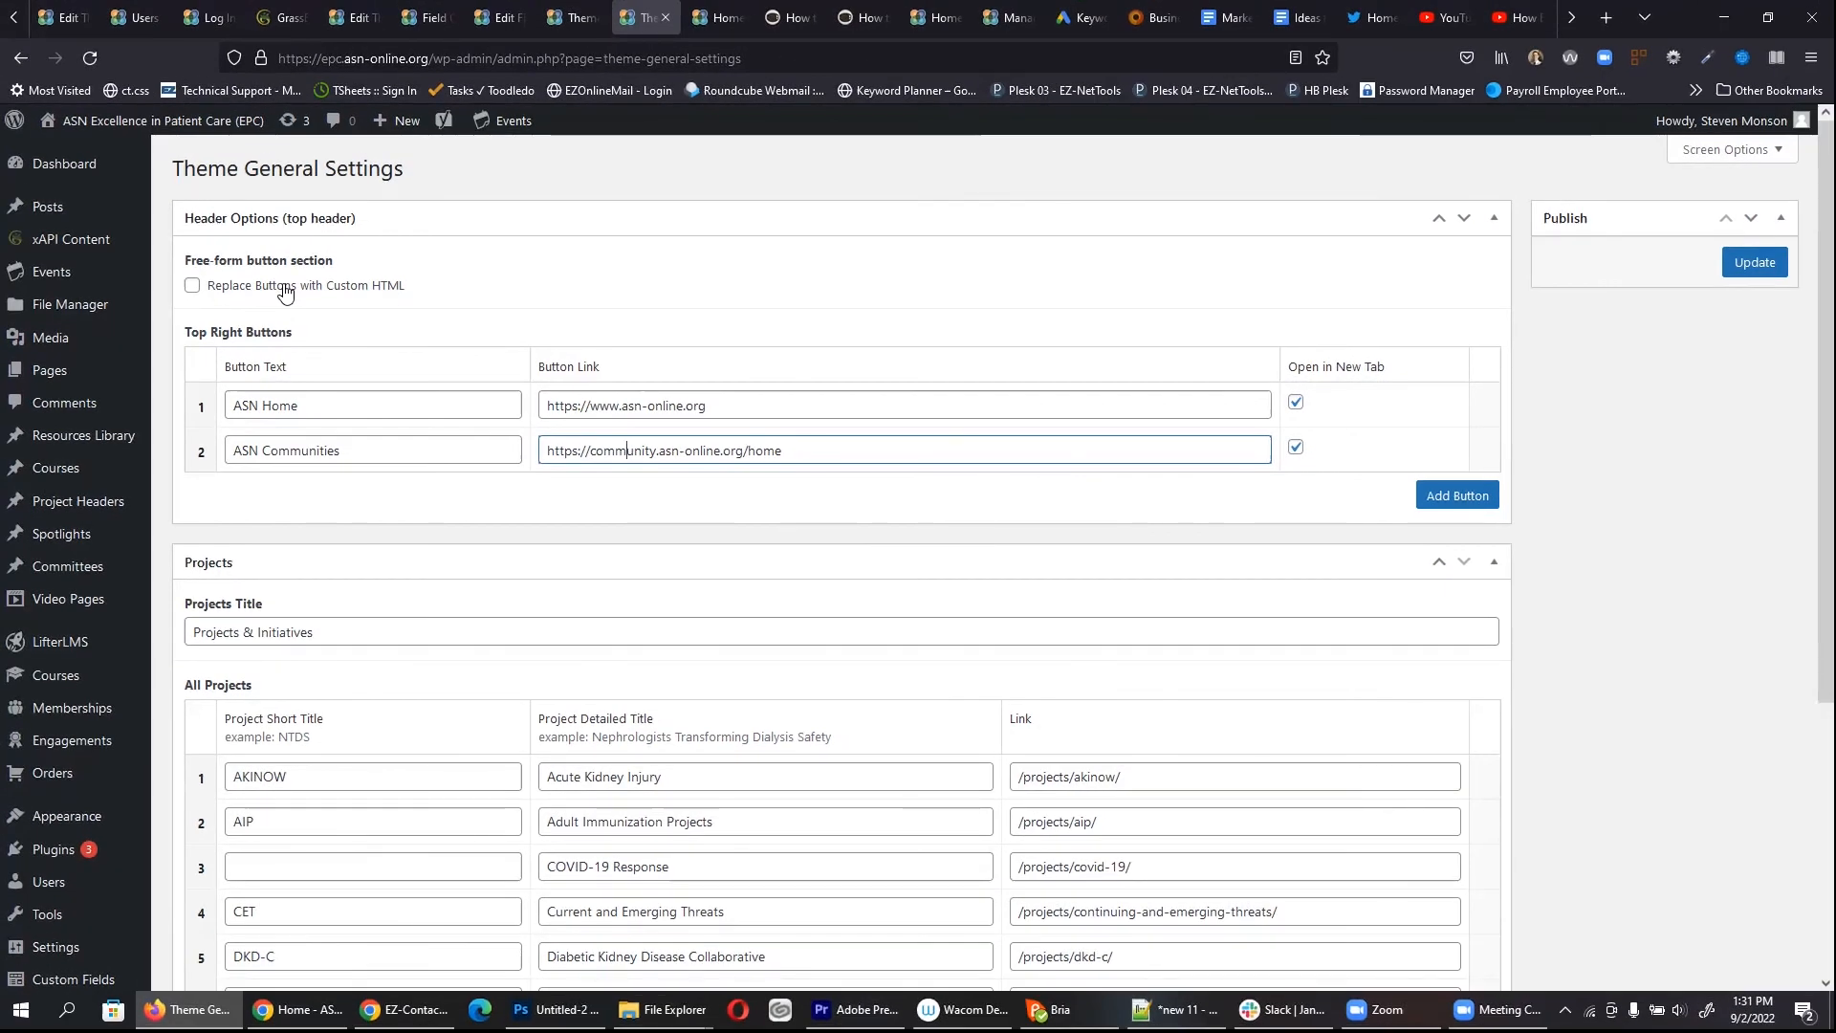
left_click(732, 10)
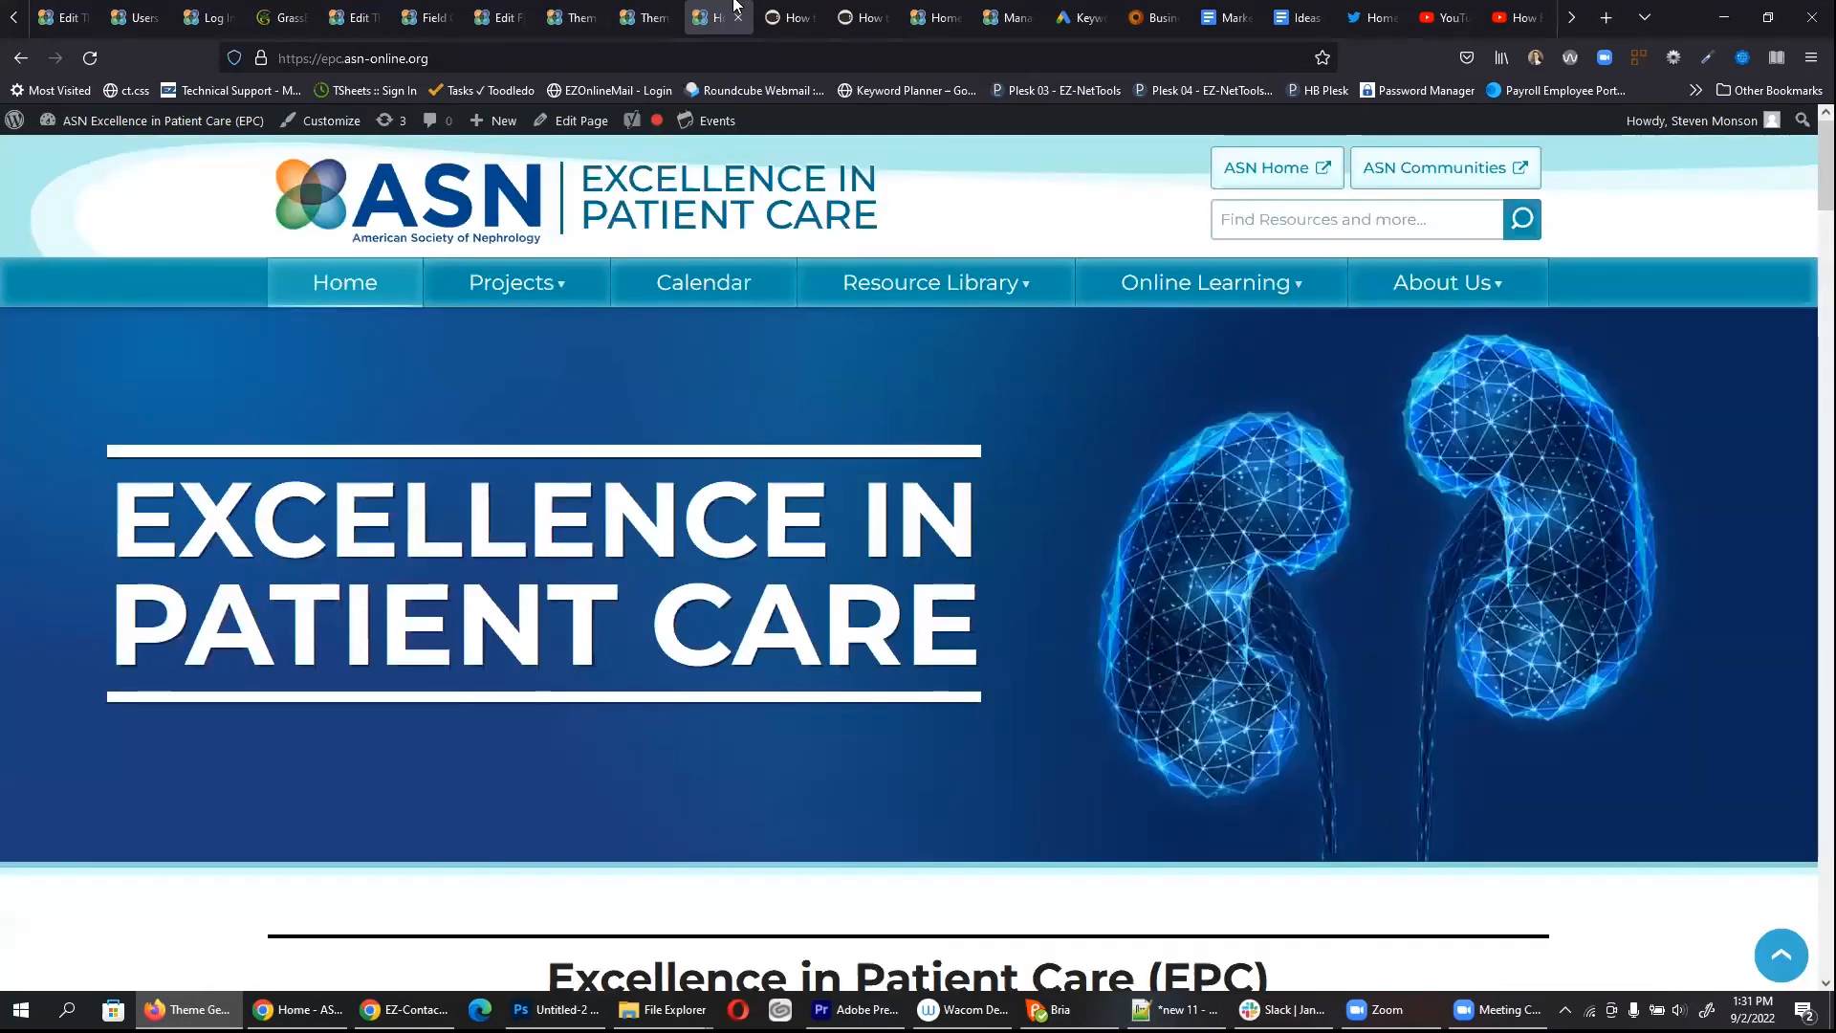